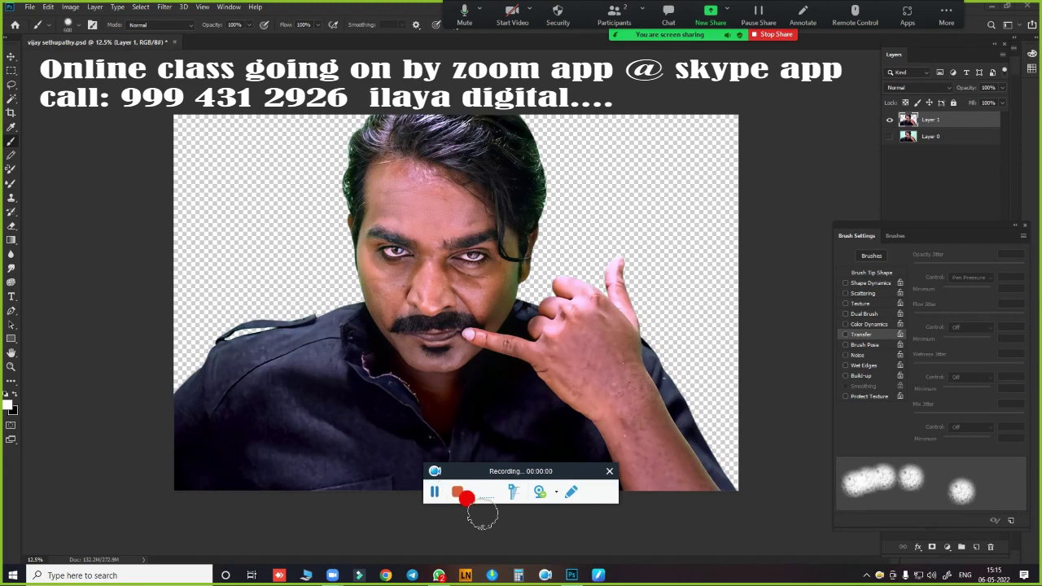
Toggle the green-background and cut-out layer visibility to inspect the stray white dab
mouse_move(477, 469)
left_mouse_down()
mouse_move(704, 542)
mouse_move(699, 553)
left_mouse_up()
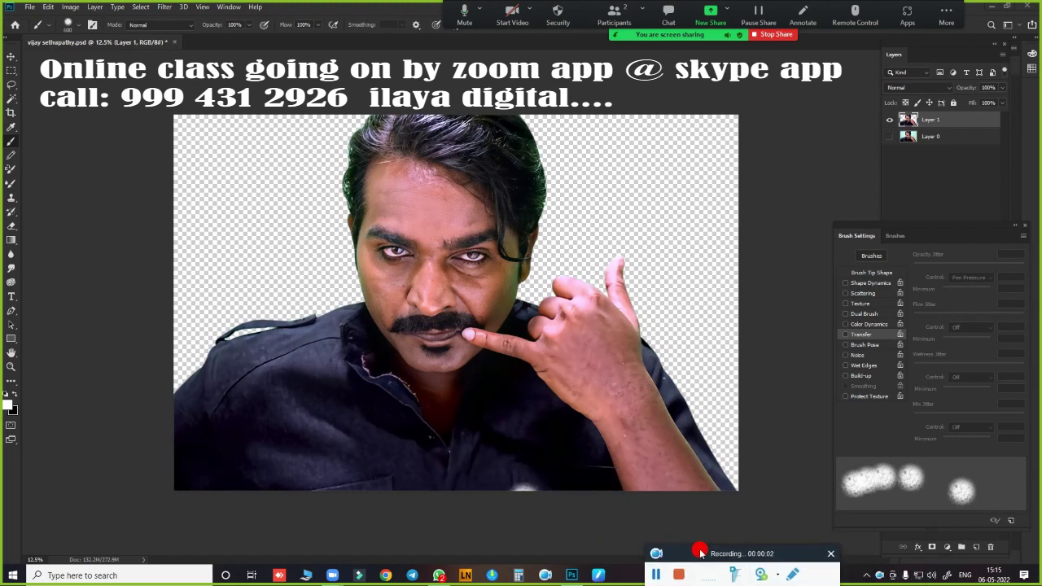
left_click(666, 171)
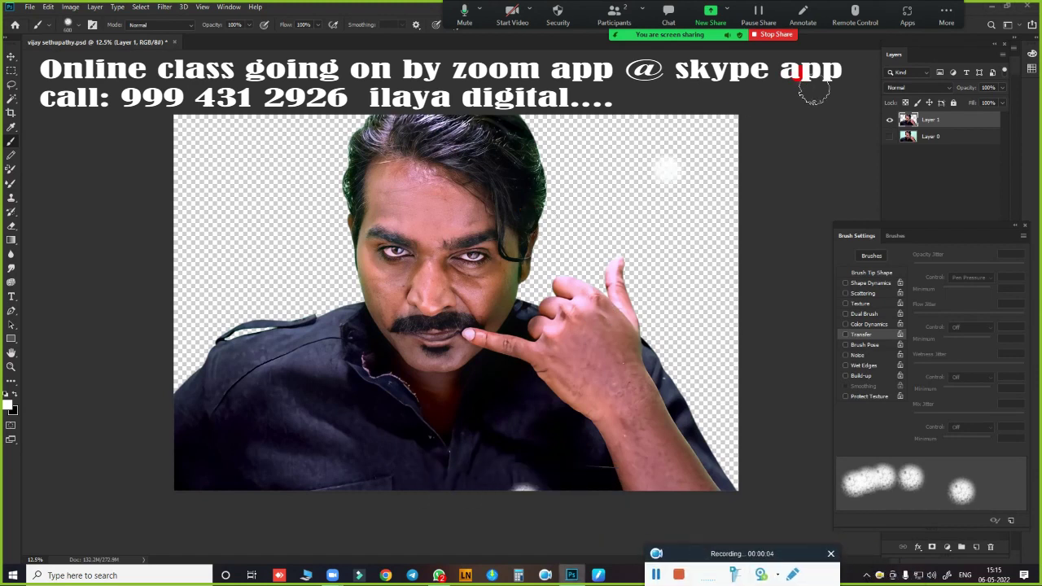
left_click(889, 136)
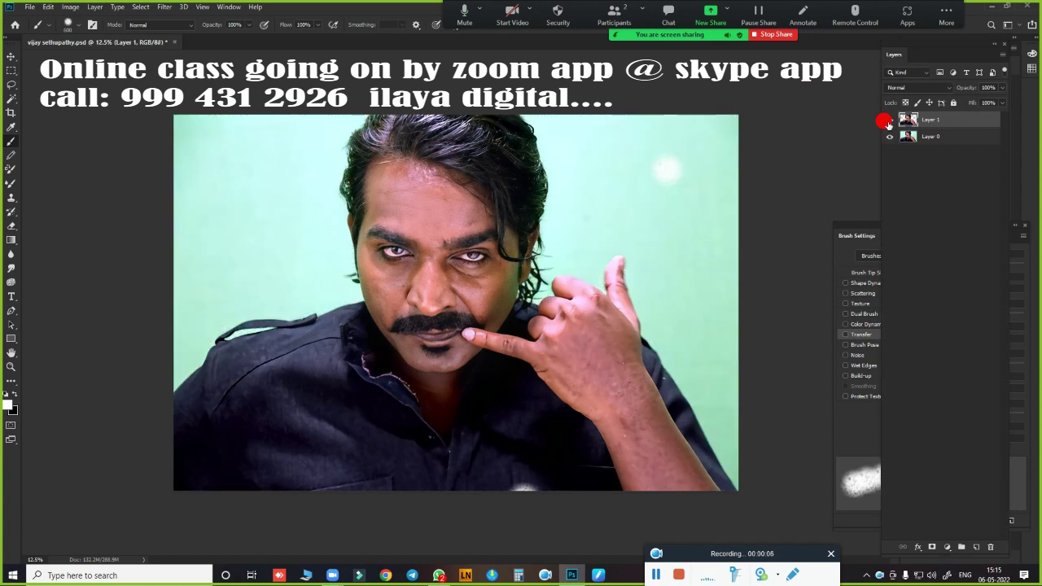
left_click(888, 120)
left_click(890, 120)
left_click(889, 136)
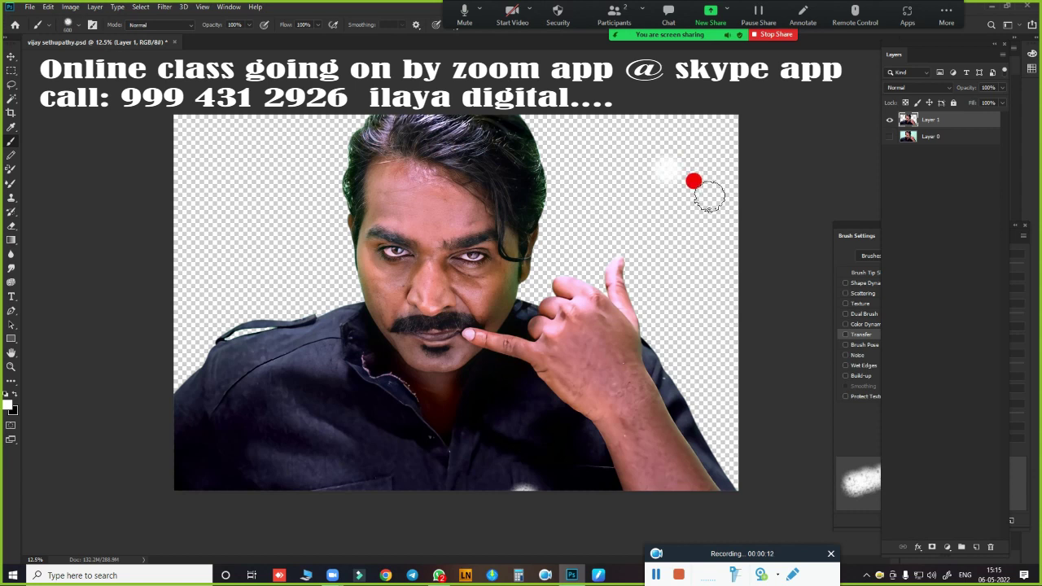
Erase the white dab near the top-right and show the green background layer again
key("e")
left_click_drag(697, 182, 672, 174)
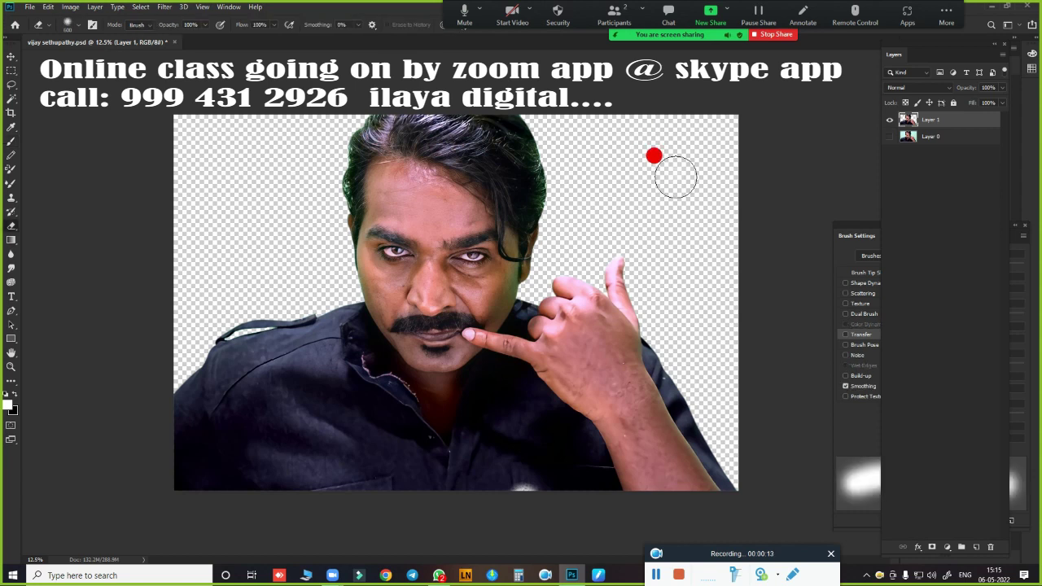
left_click(889, 136)
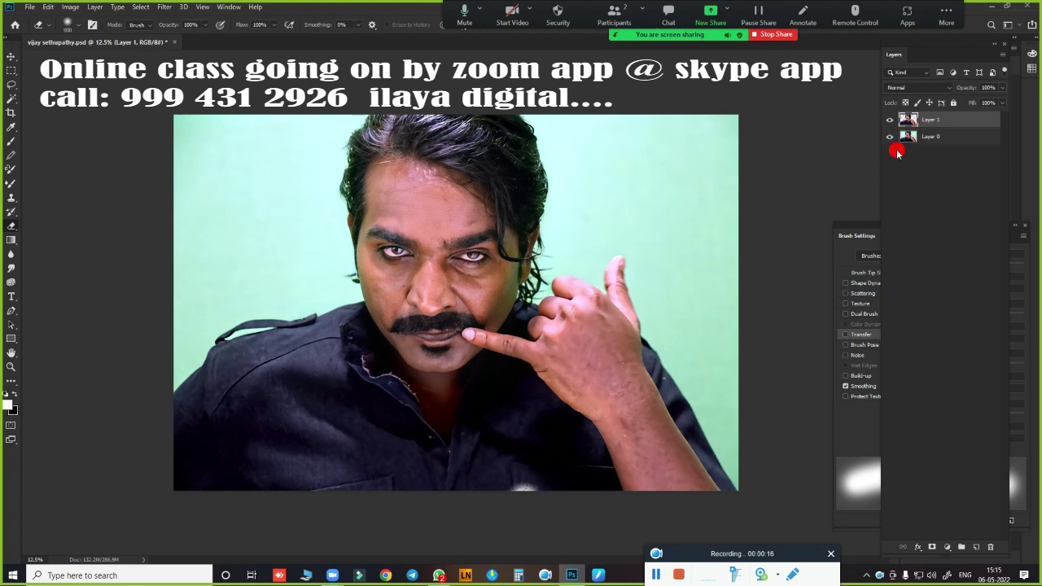
Duplicate the cut-out layer, fill Layer 1 beneath with grey, and check the result
key("ctrl+j")
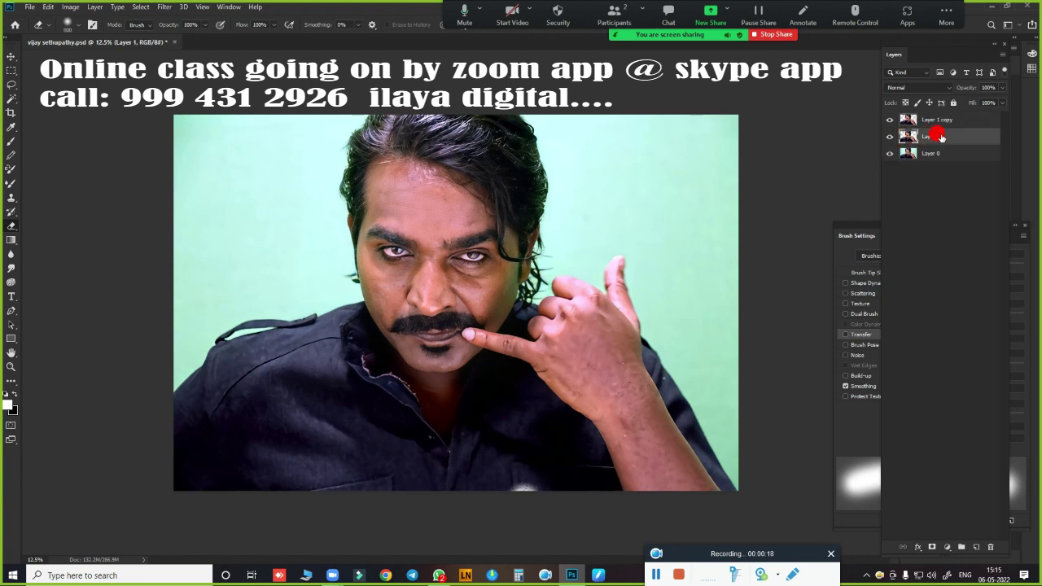
key("shift+F5")
key("Return")
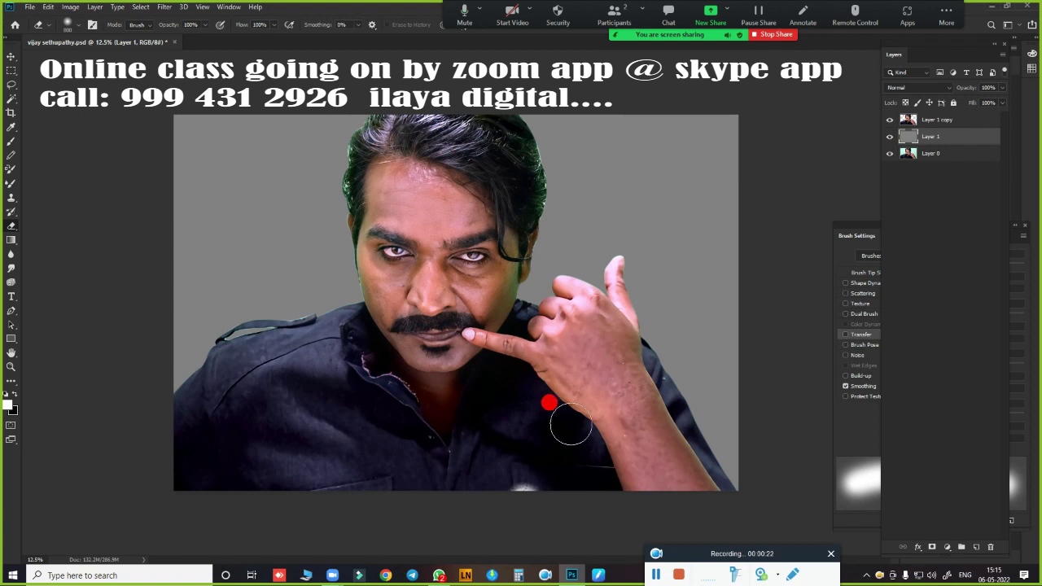
left_click(889, 120)
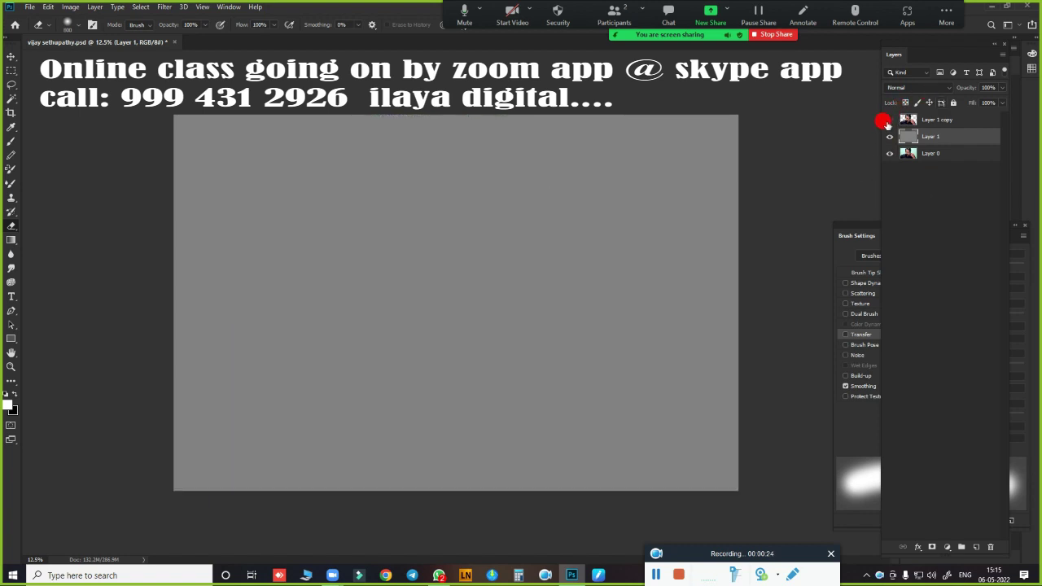
left_click(890, 120)
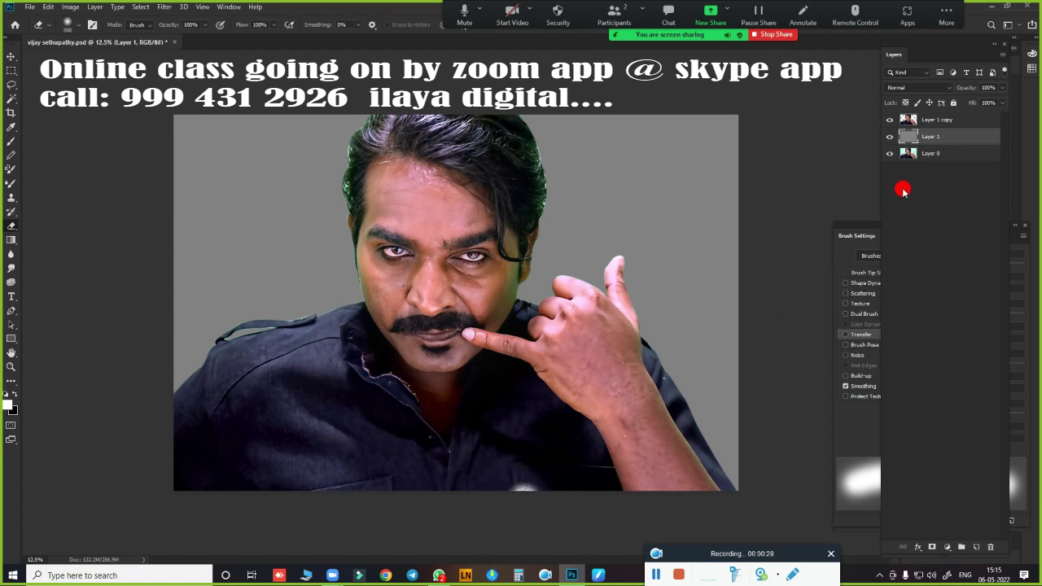
Make Layer 1 copy the working layer and switch to the Smudge tool (R)
scroll(570, 328, "up", 3)
left_click_drag(609, 383, 620, 136)
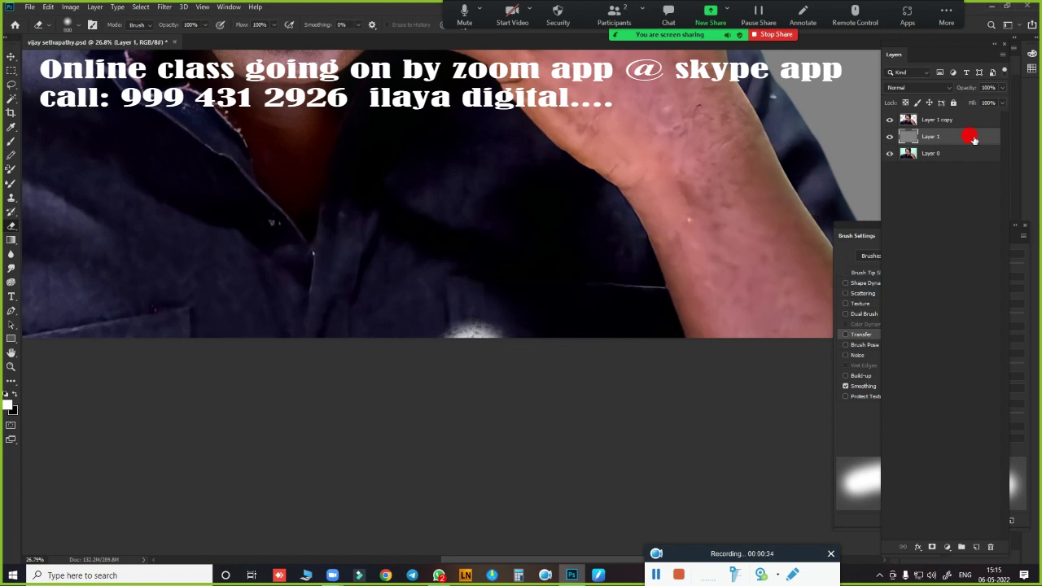
left_click(936, 120)
left_click(907, 119, "ctrl")
key("r")
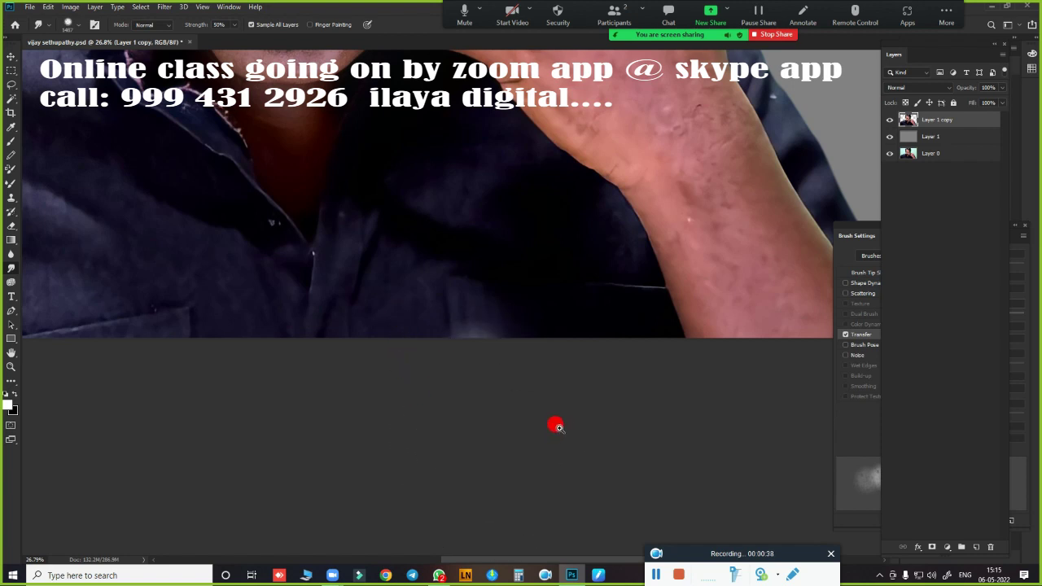
Deselect, then duplicate Layer 1 copy into Layer 1 copy 2 and toggle its visibility
scroll(553, 423, "down", 5)
key("ctrl+d")
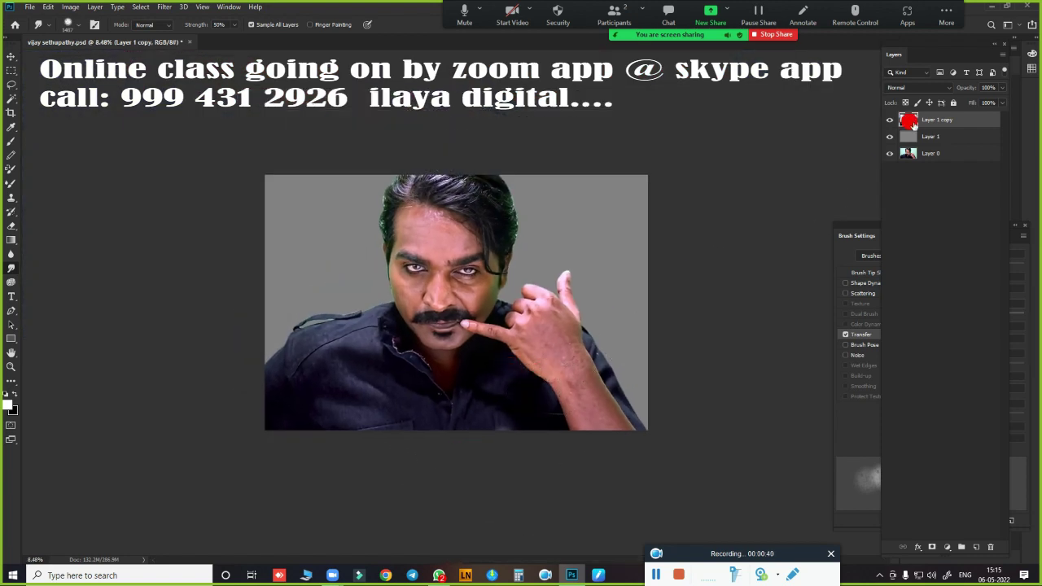
key("ctrl+j")
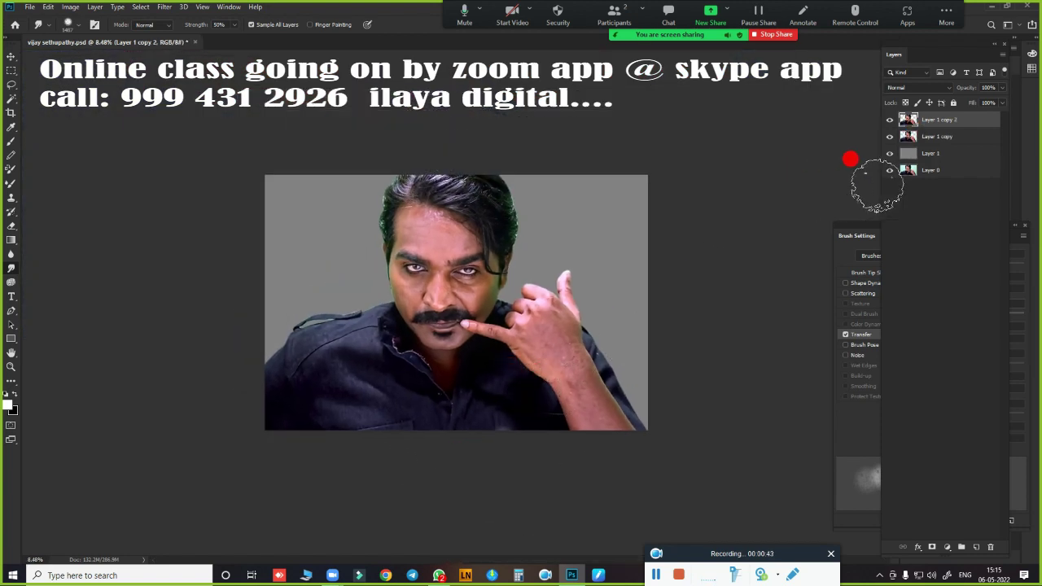
left_click(889, 120)
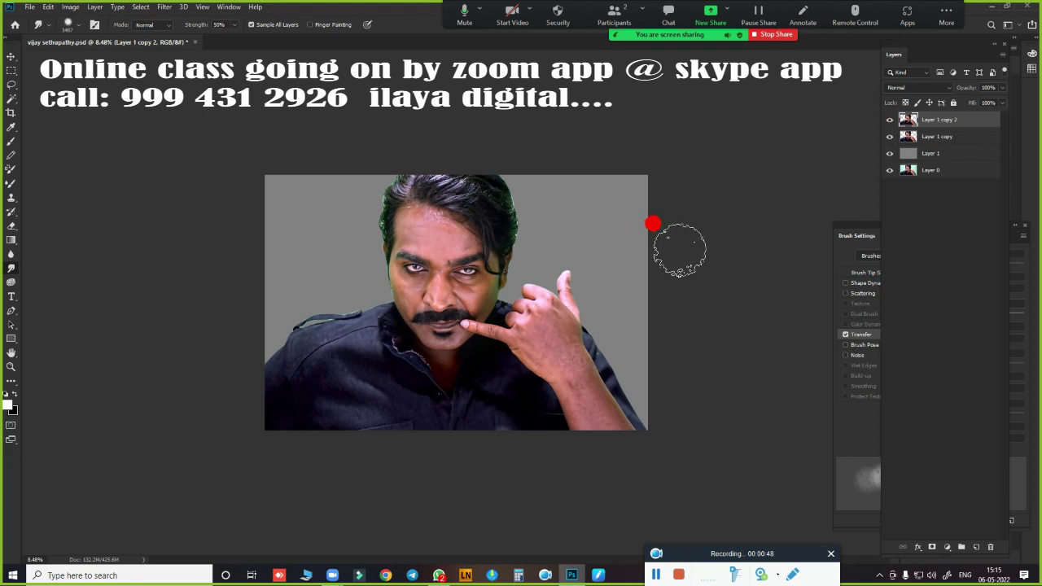
scroll(560, 272, "up", 5)
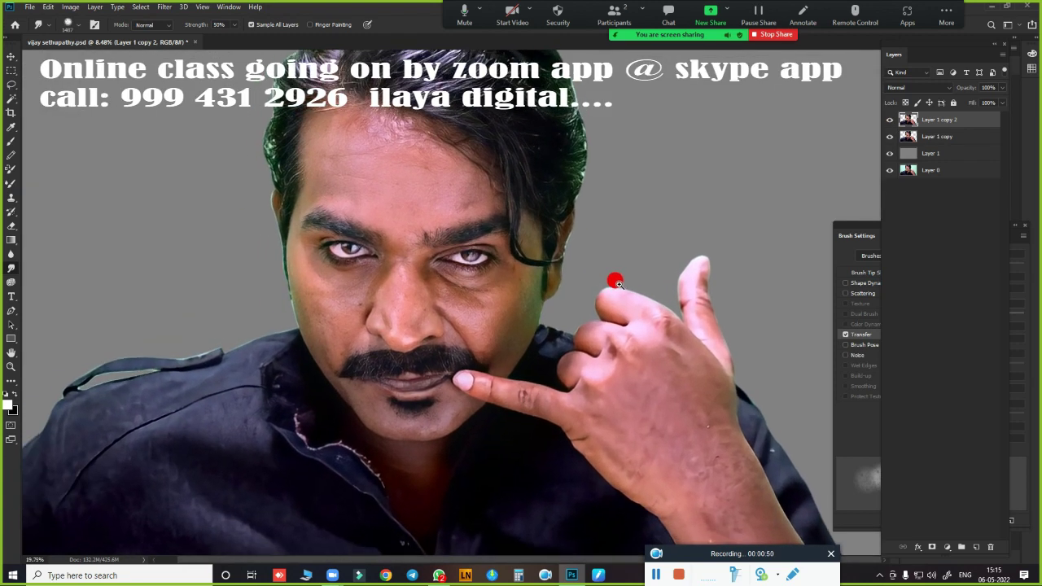
scroll(601, 281, "down", 2)
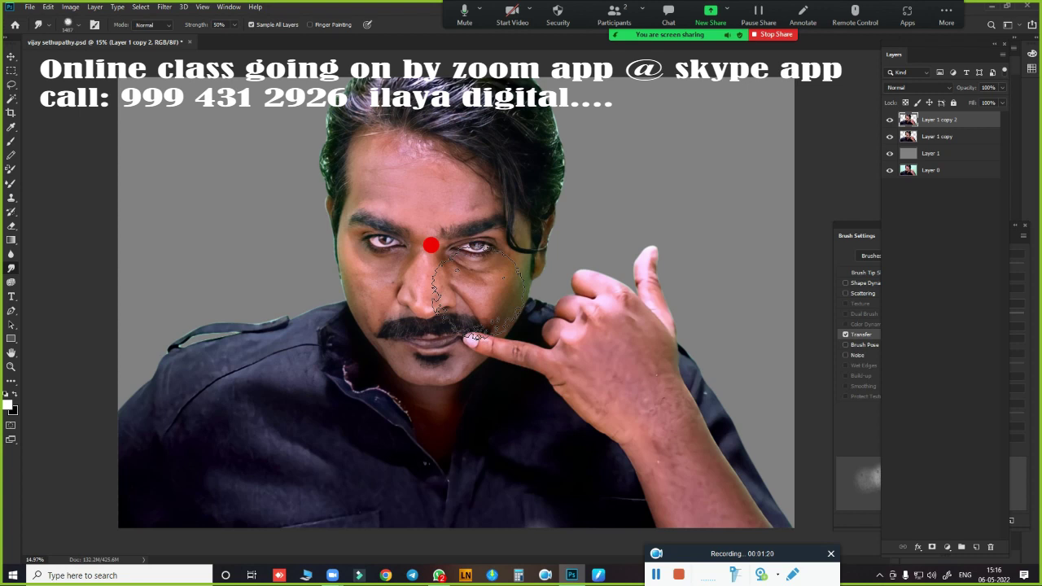
left_click(889, 121)
left_click(889, 120)
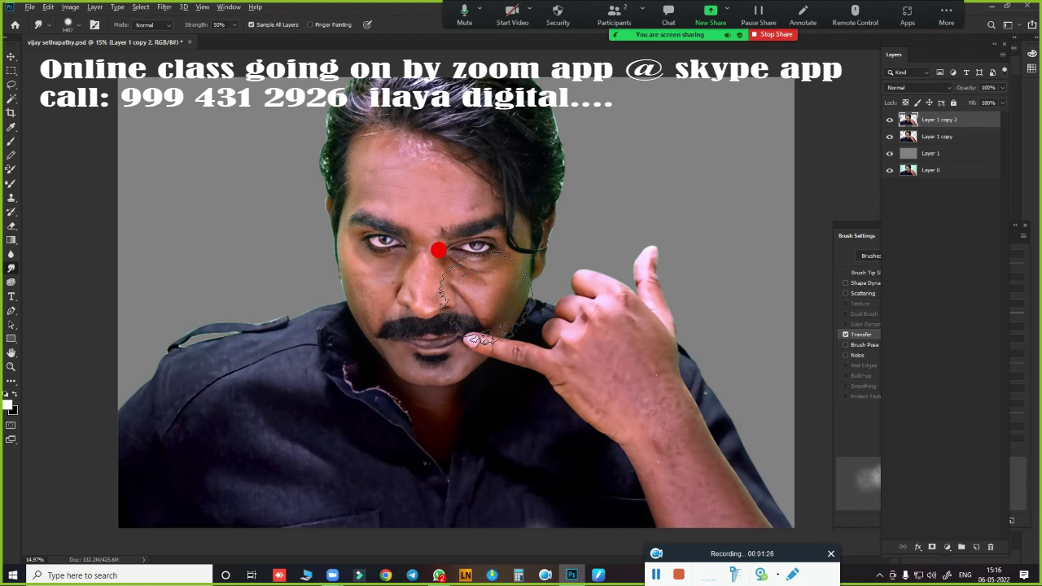
key("alt+i")
key("j")
key("b")
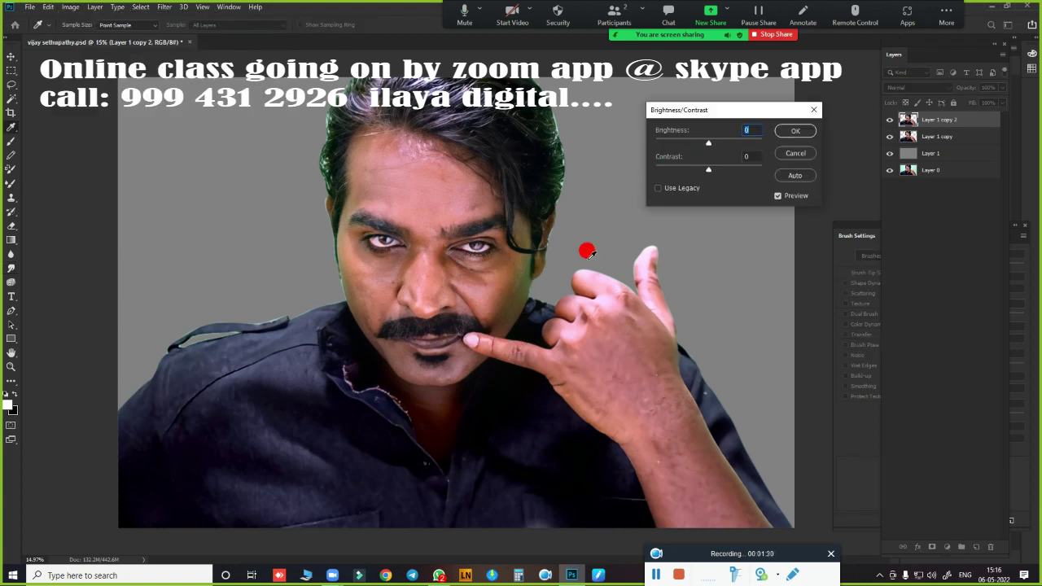
mouse_move(712, 144)
left_mouse_down()
mouse_move(735, 139)
mouse_move(677, 148)
mouse_move(708, 153)
left_mouse_up()
scroll(497, 238, "up", 3)
scroll(524, 239, "down", 1)
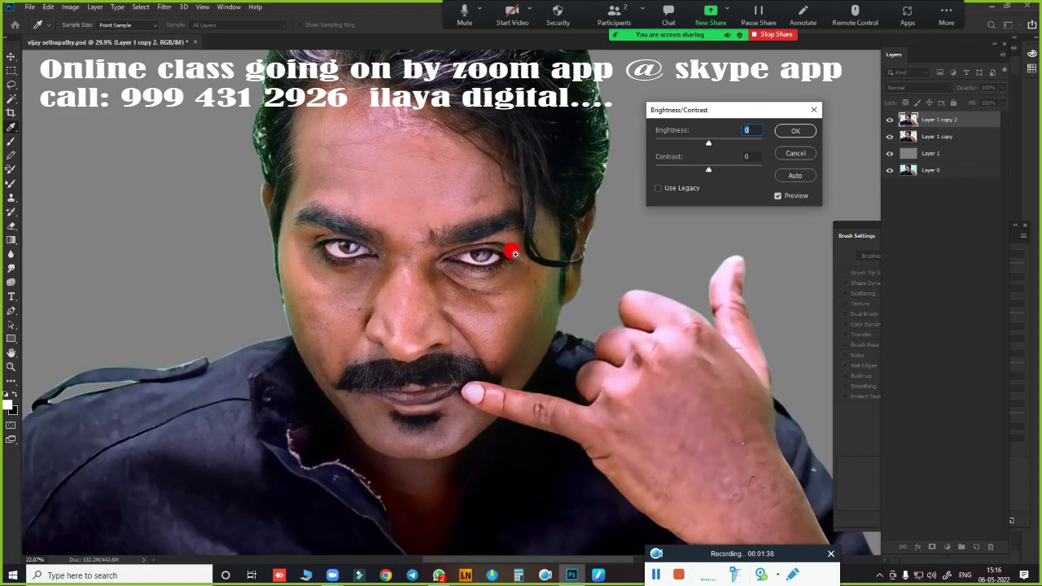
scroll(529, 242, "down", 1)
scroll(518, 252, "down", 2)
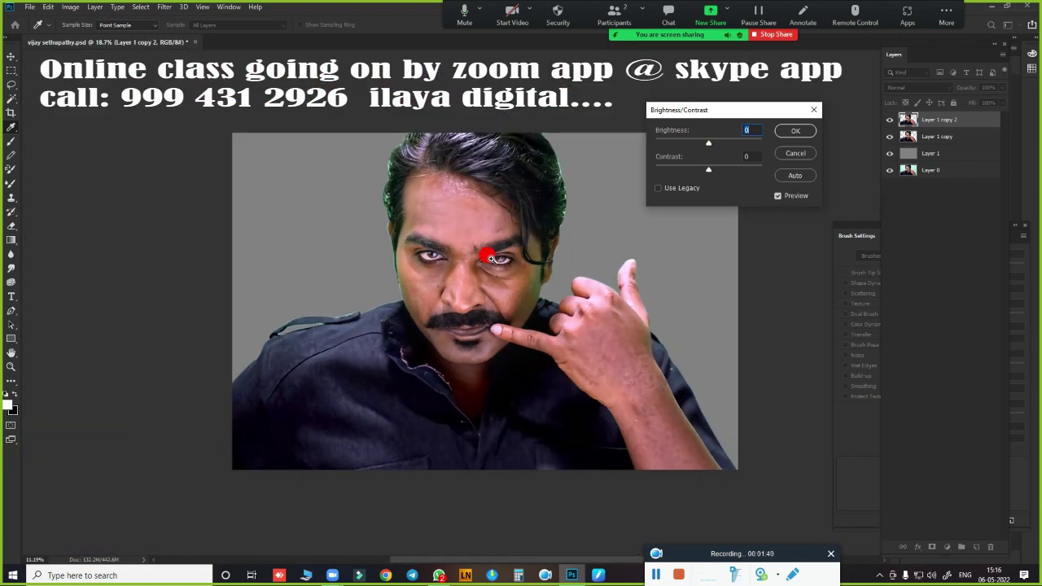
scroll(511, 259, "up", 1)
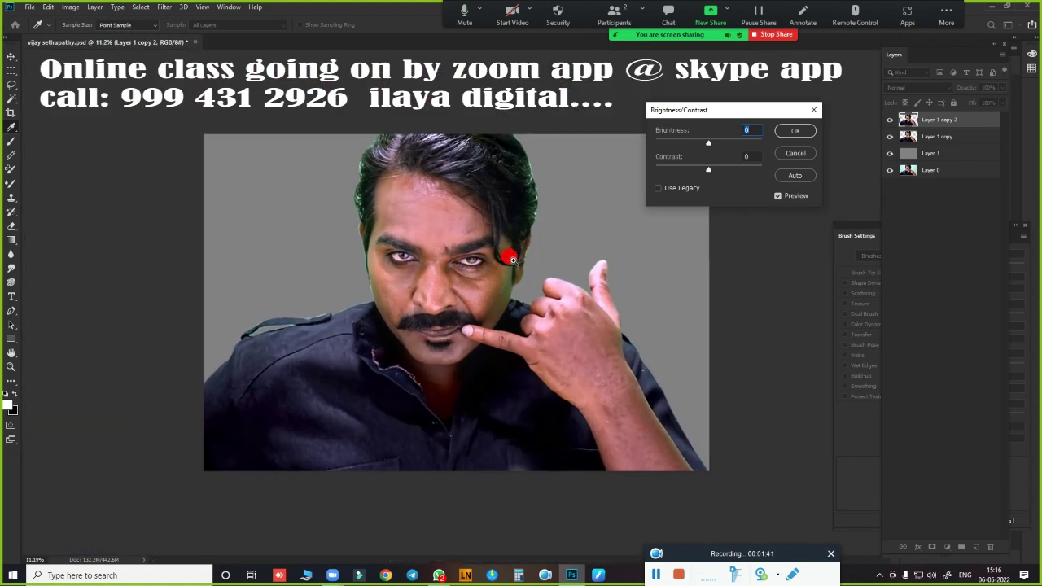
left_click(796, 155)
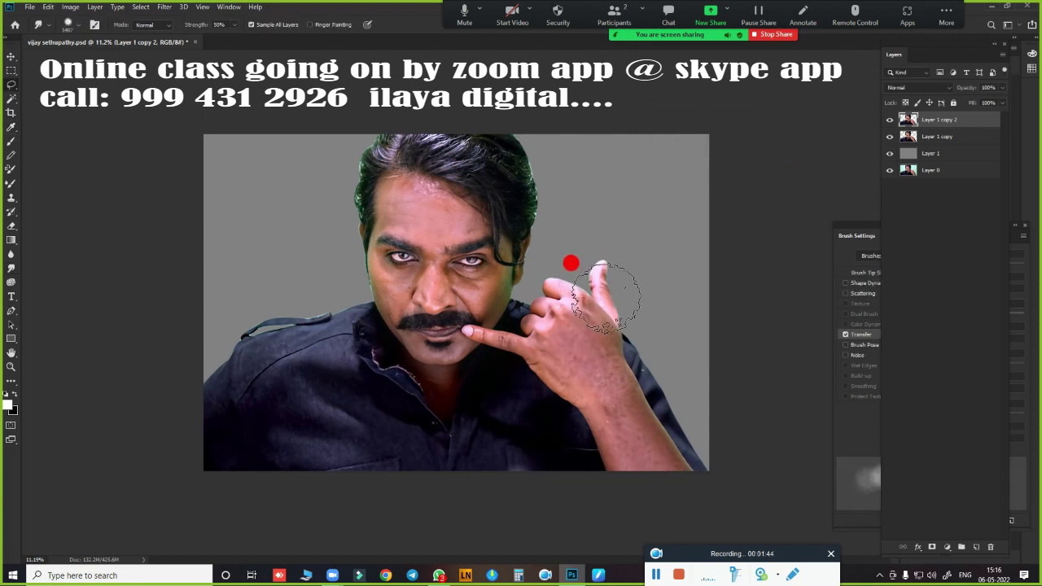
Lasso a freehand selection around the face, neck, hand and arm
key("l")
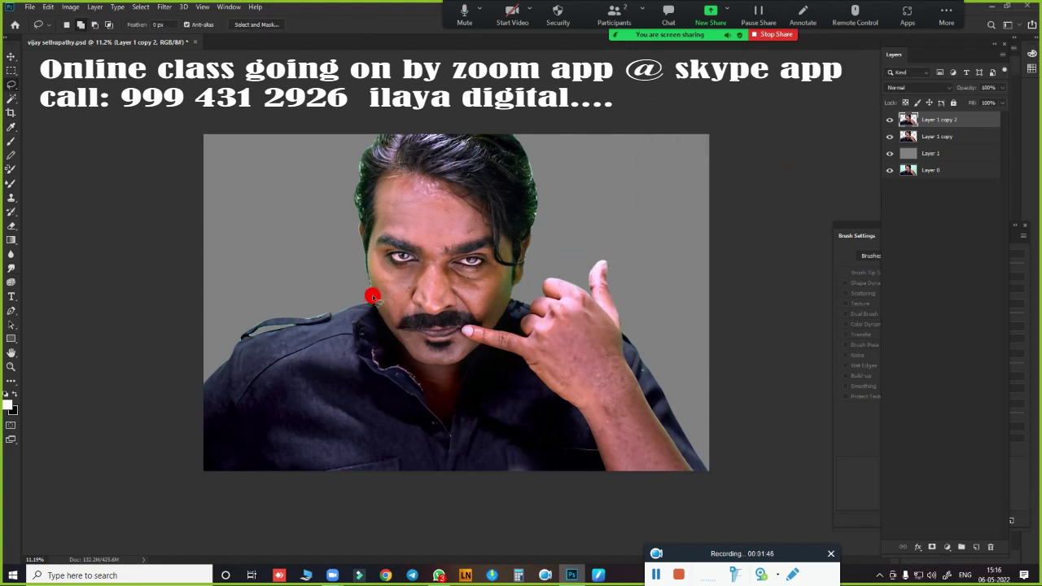
left_click_drag(393, 345, 399, 367)
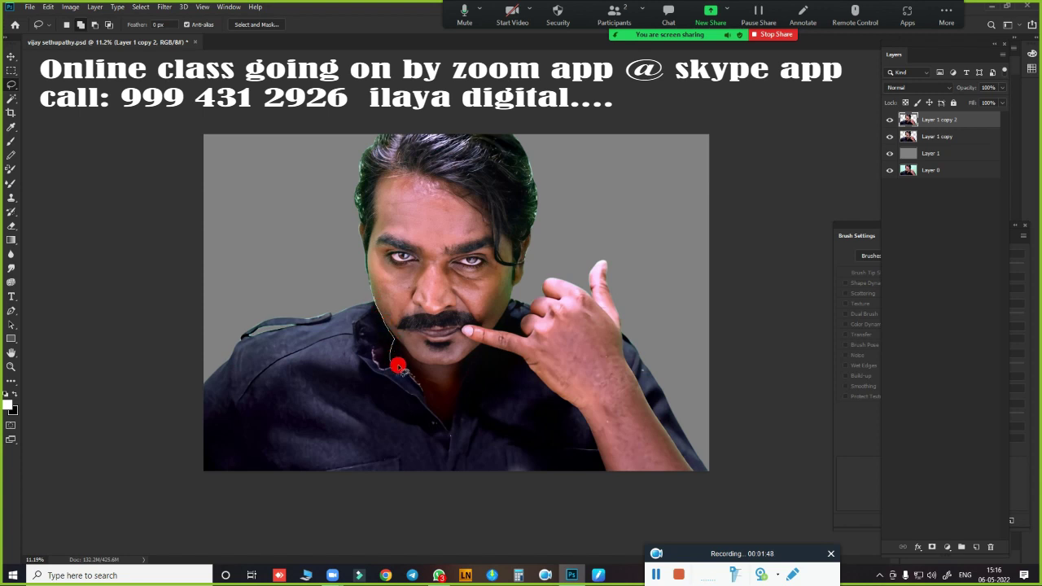
left_click_drag(447, 425, 455, 399)
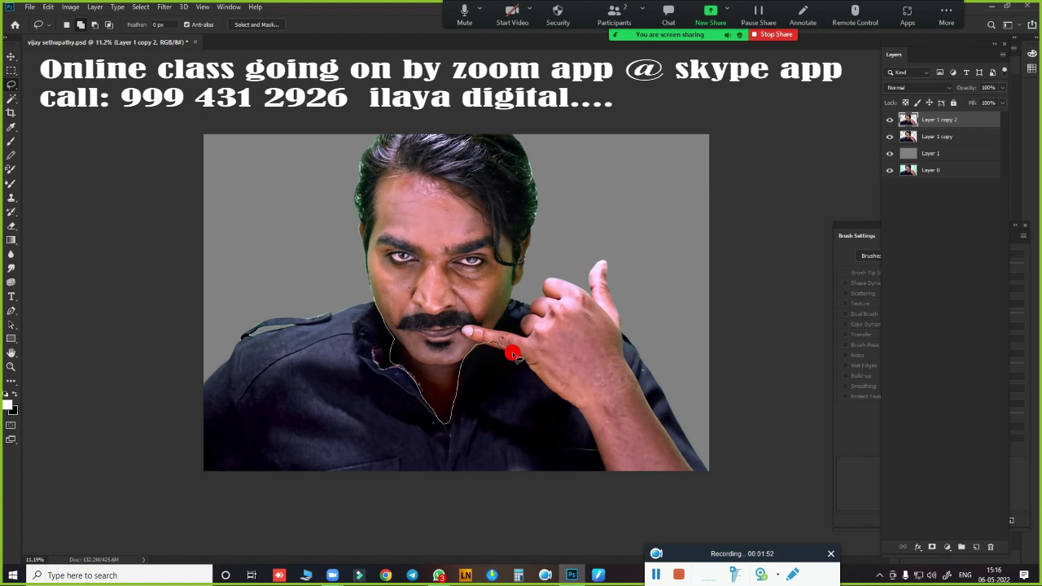
mouse_move(513, 354)
left_mouse_down()
mouse_move(546, 377)
mouse_move(594, 439)
mouse_move(746, 524)
left_mouse_up()
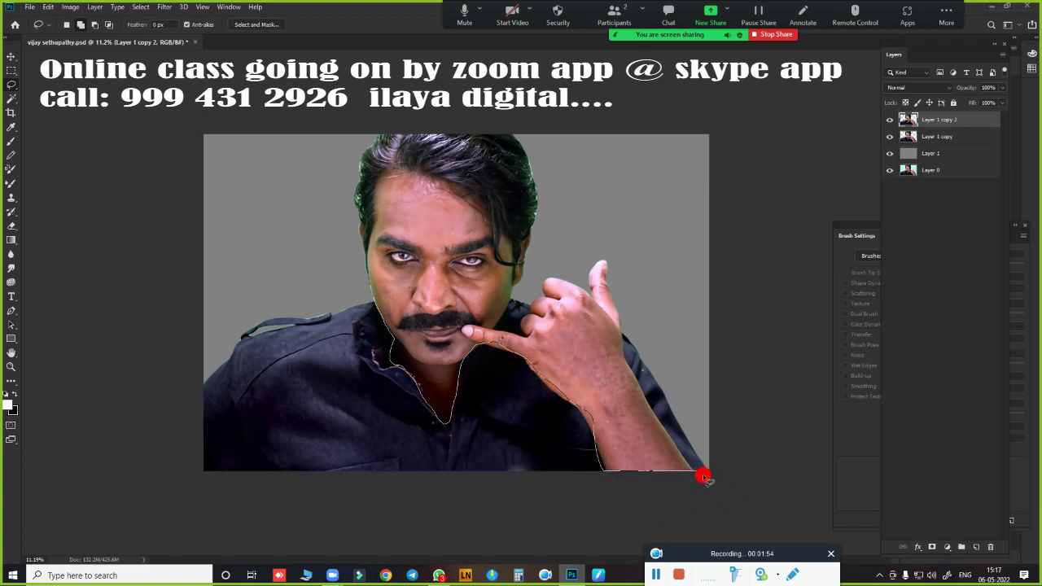
mouse_move(632, 377)
left_mouse_down()
mouse_move(627, 290)
mouse_move(551, 233)
mouse_move(534, 292)
mouse_move(533, 236)
left_mouse_up()
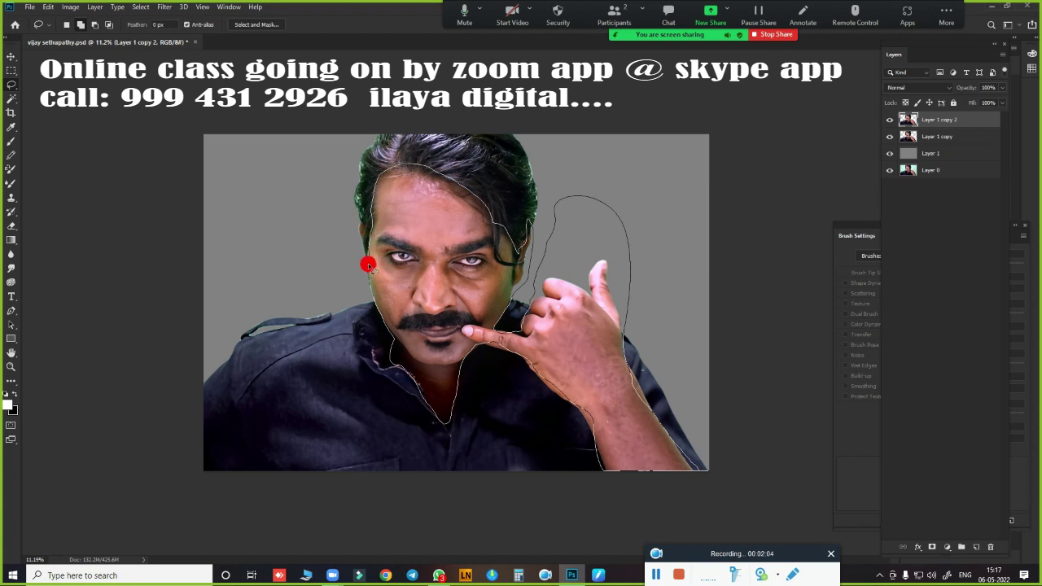
left_click_drag(367, 229, 357, 295)
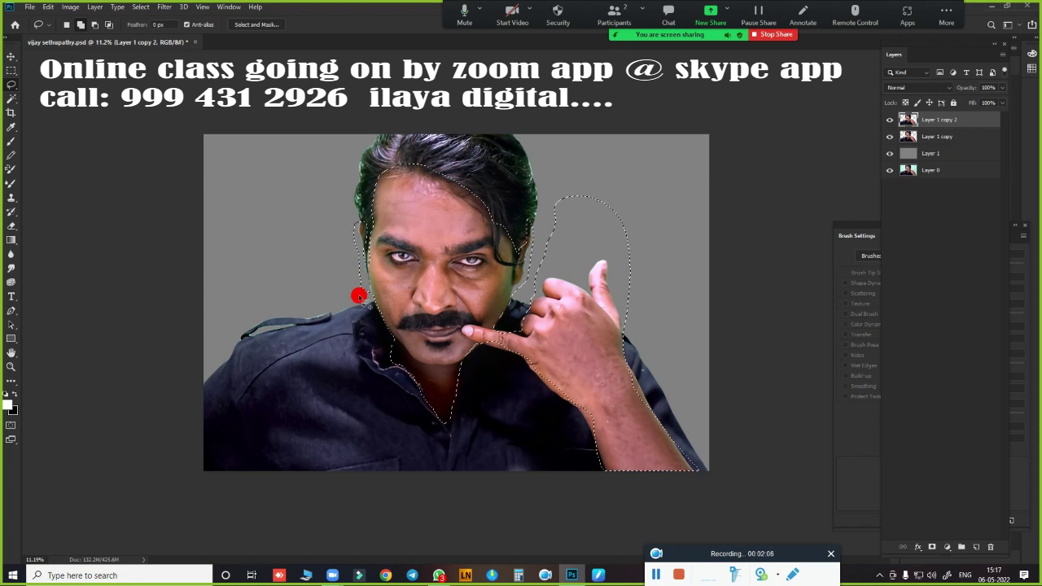
Feather the selection by 40 pixels and copy it to a new Layer 2
key("shift+F6")
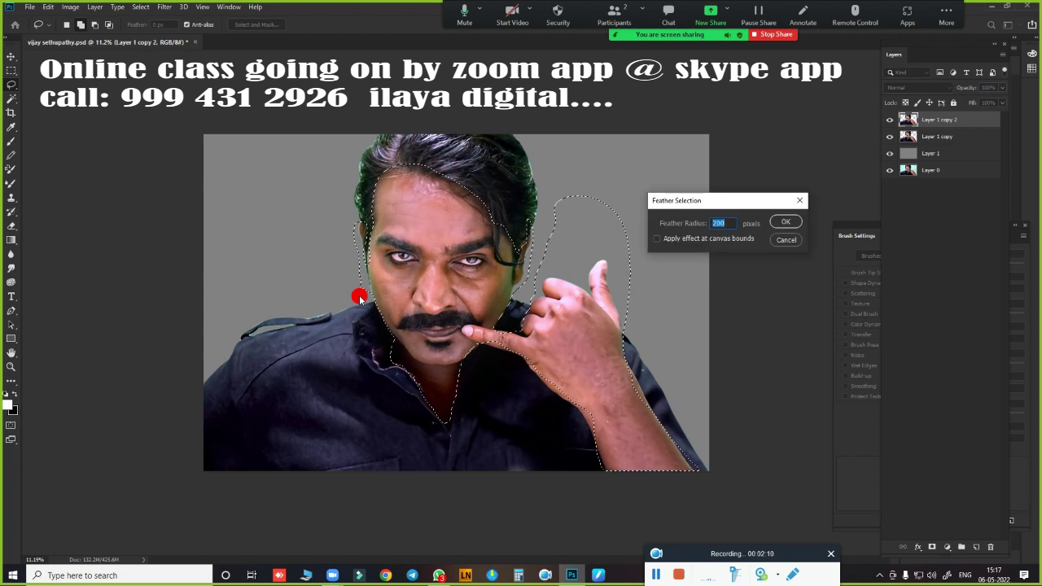
type("40")
key("Return")
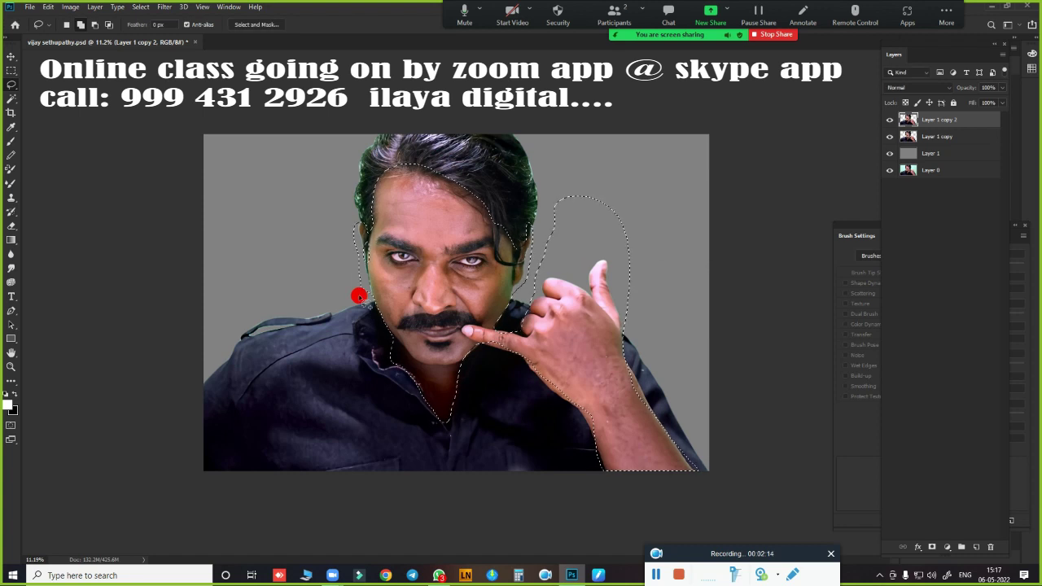
key("ctrl+j")
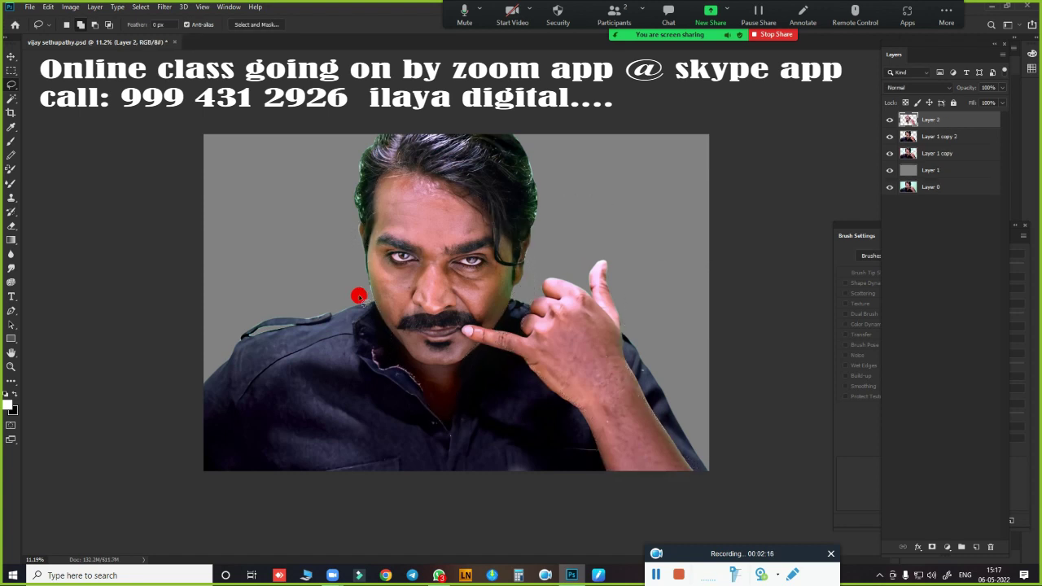
Check the feathered face by toggling the portrait copy, fit the view, and cancel Brightness/Contrast
left_click(889, 154)
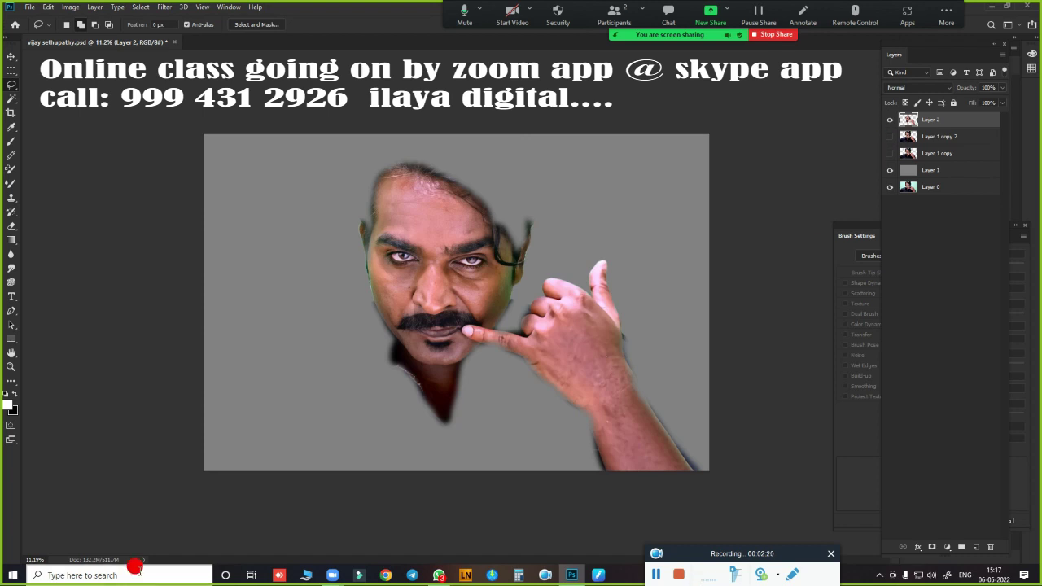
key("ctrl+0")
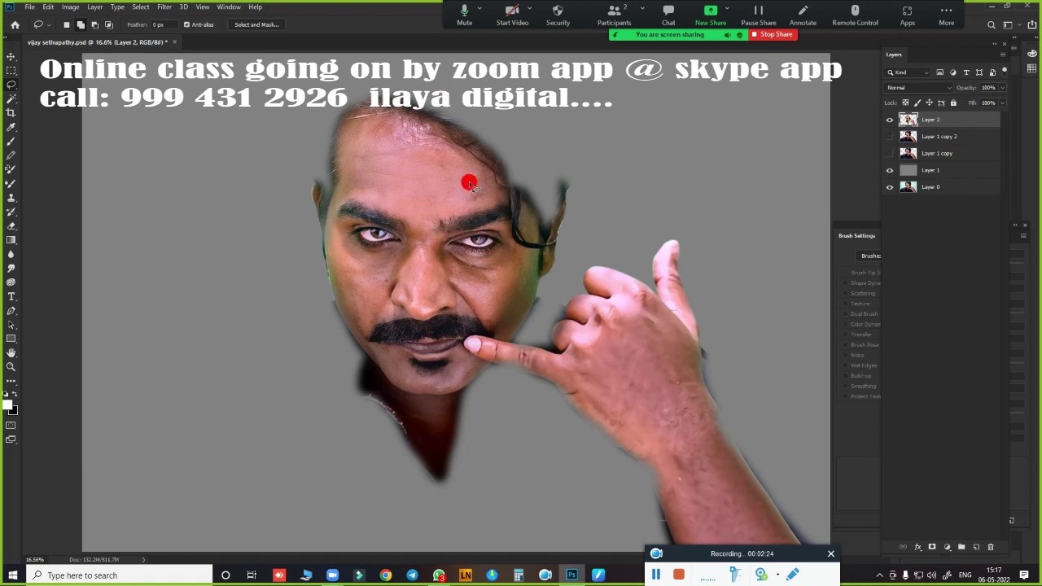
left_click(889, 153)
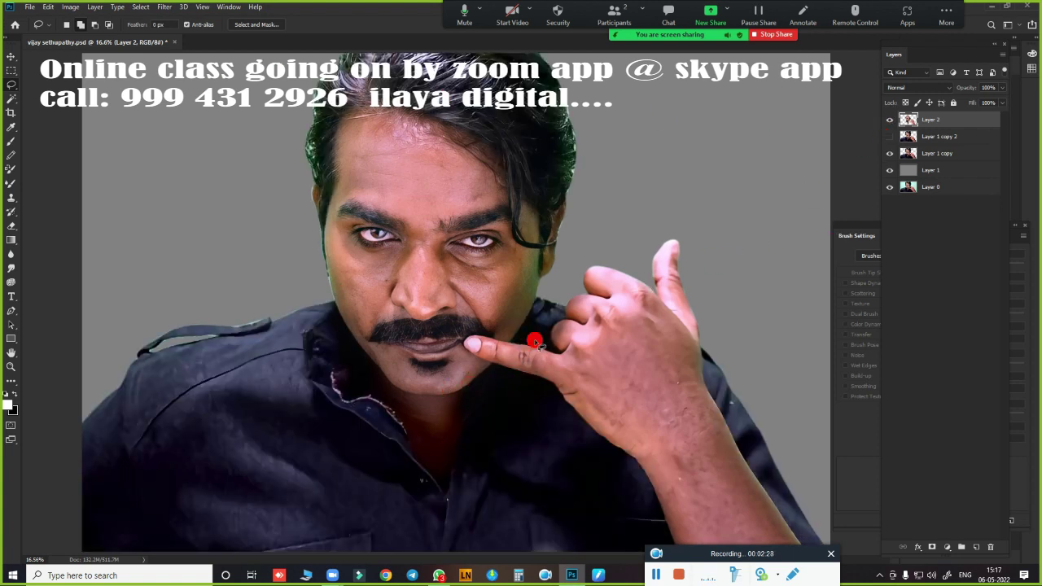
scroll(565, 290, "up", 1)
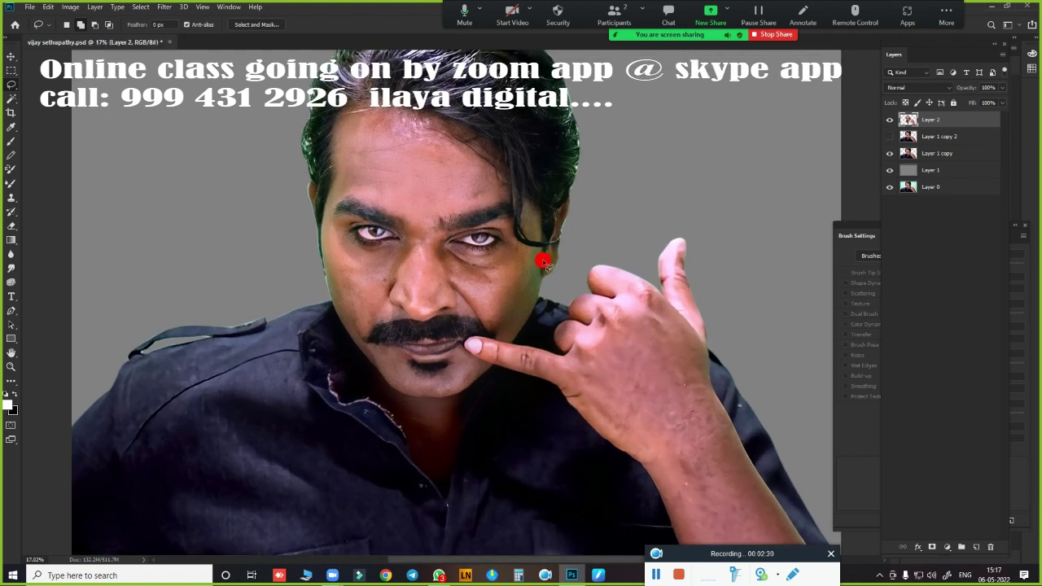
scroll(544, 262, "down", 1)
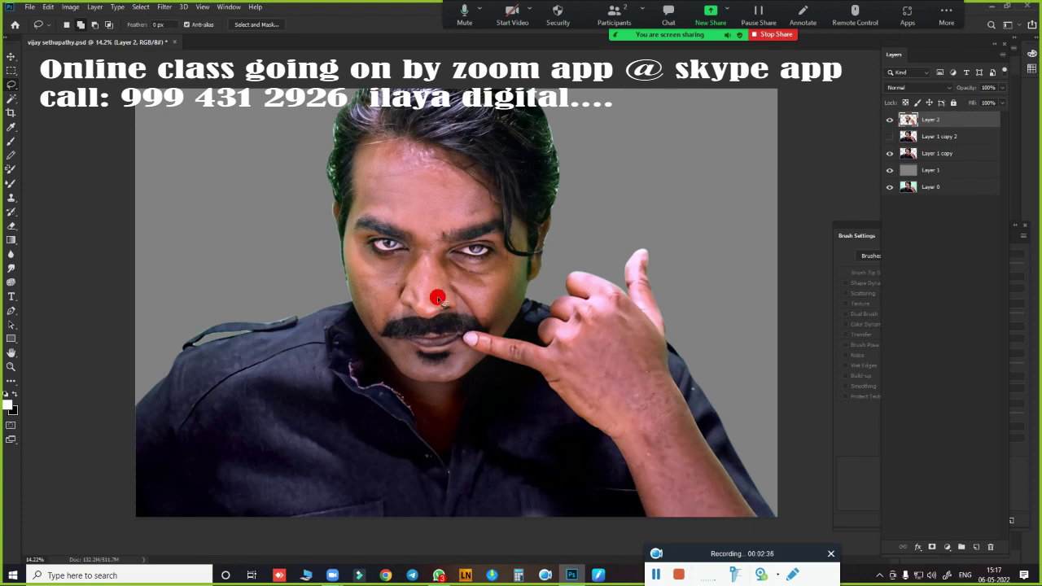
key("alt+i")
key("j")
key("Return")
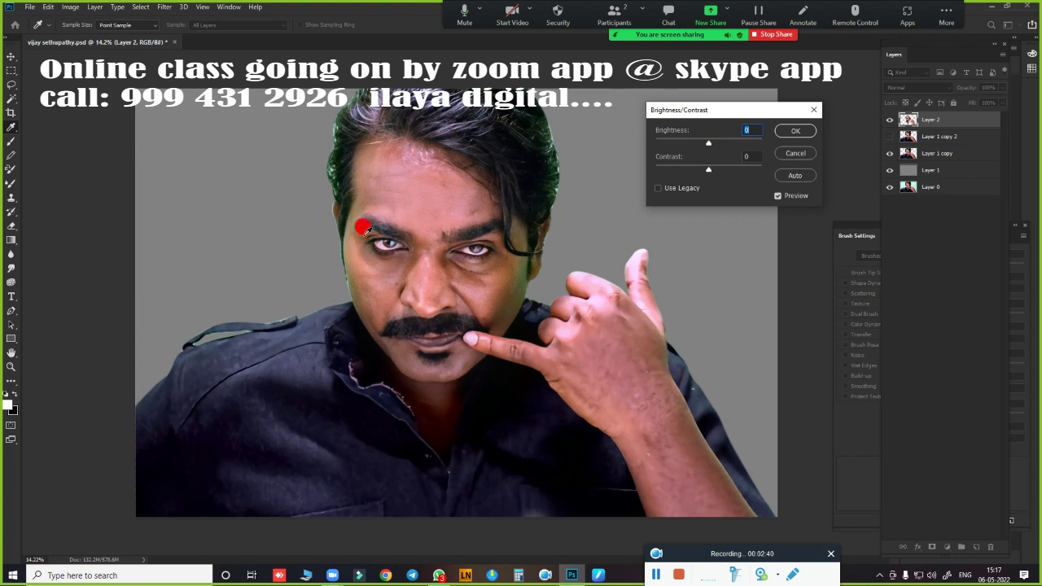
mouse_move(518, 286)
left_mouse_down()
mouse_move(545, 296)
mouse_move(534, 284)
left_mouse_up()
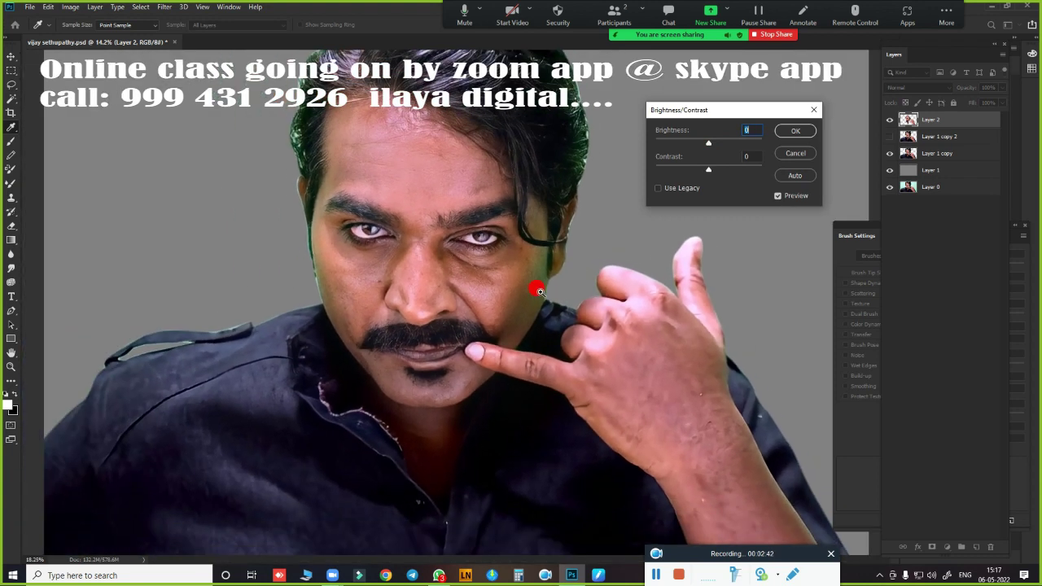
left_click(810, 155)
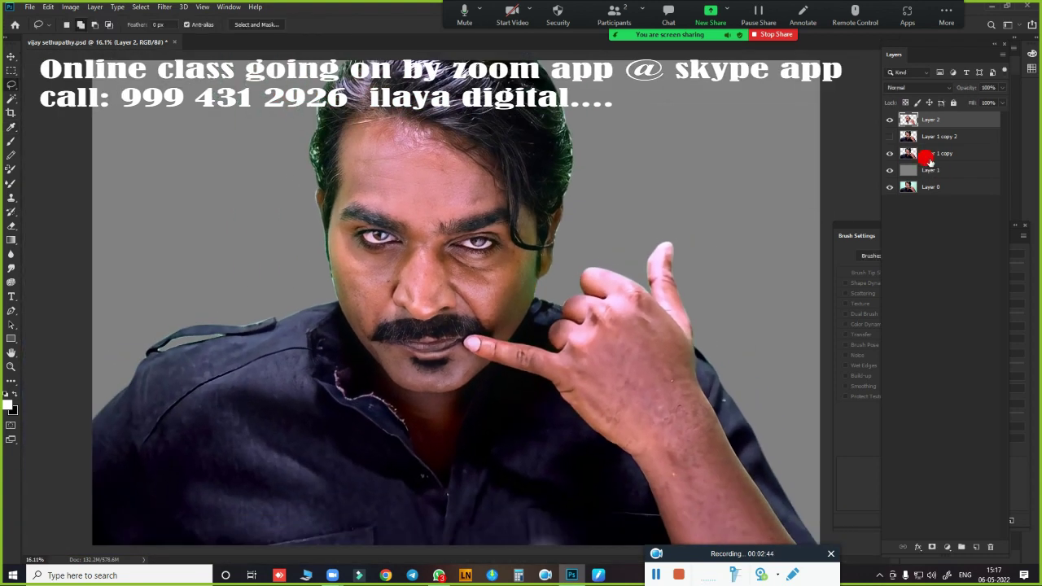
Darken grey background Layer 1 by lowering Lightness in Hue/Saturation
left_click(930, 169)
key("ctrl+u")
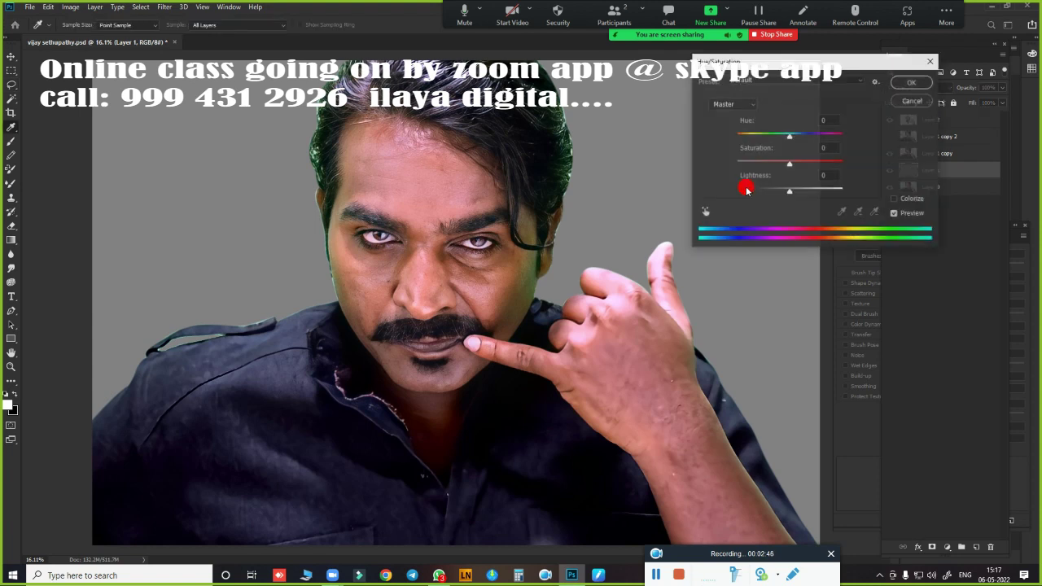
left_click_drag(787, 188, 752, 198)
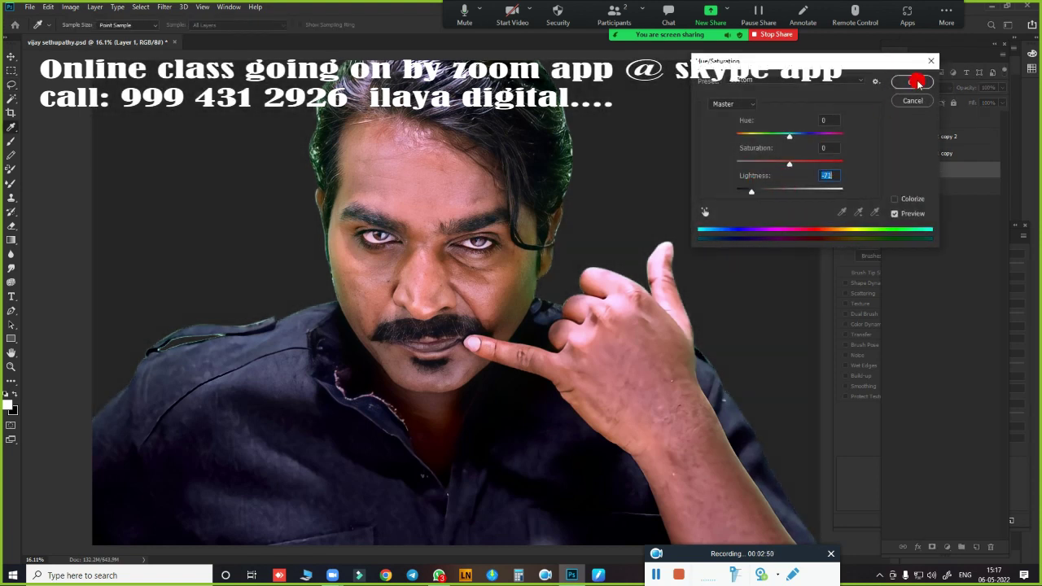
left_click(913, 82)
Give face Layer 2 Brightness 8 and Contrast 15 via Brightness/Contrast
left_click(949, 121)
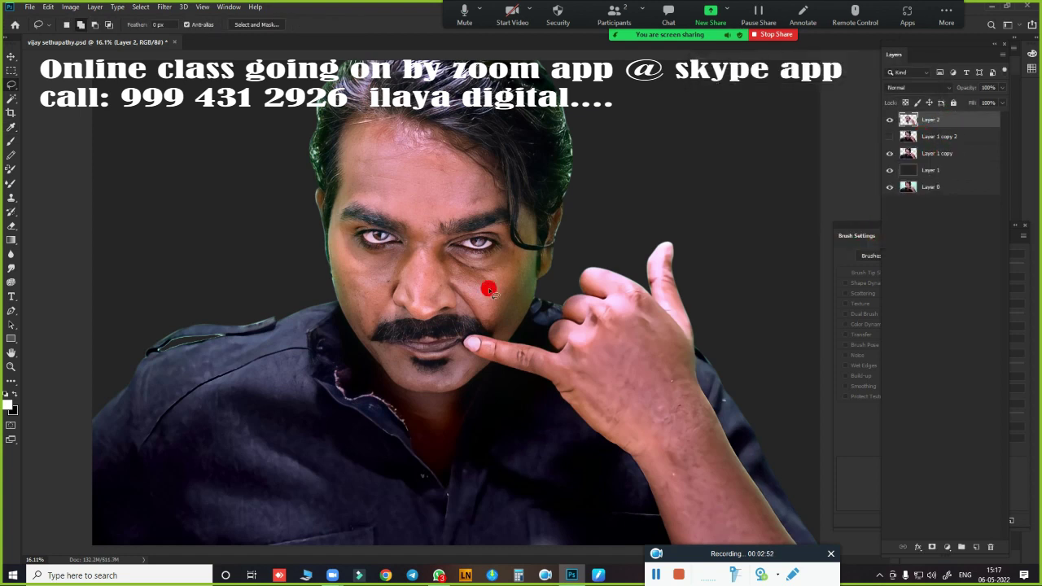
scroll(505, 276, "down", 3)
scroll(476, 279, "down", 1)
scroll(488, 281, "up", 4)
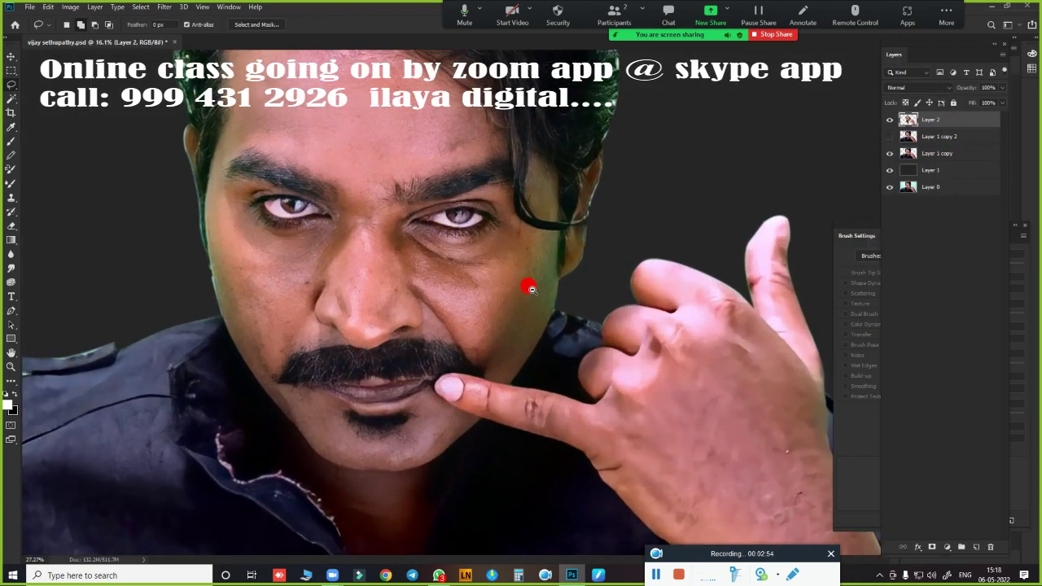
scroll(521, 285, "down", 1)
scroll(537, 289, "up", 1)
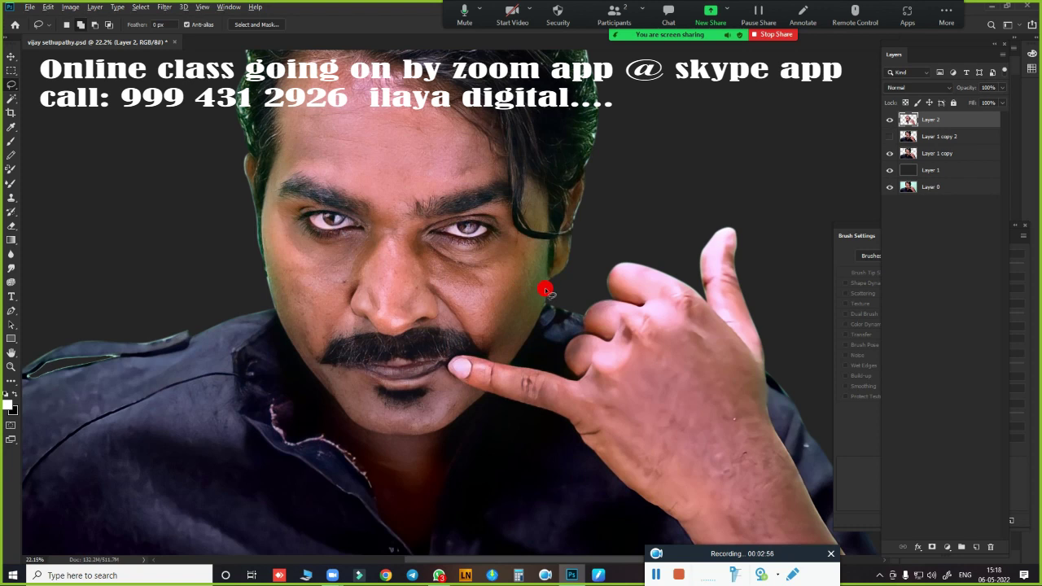
key("alt+i")
key("j")
key("c")
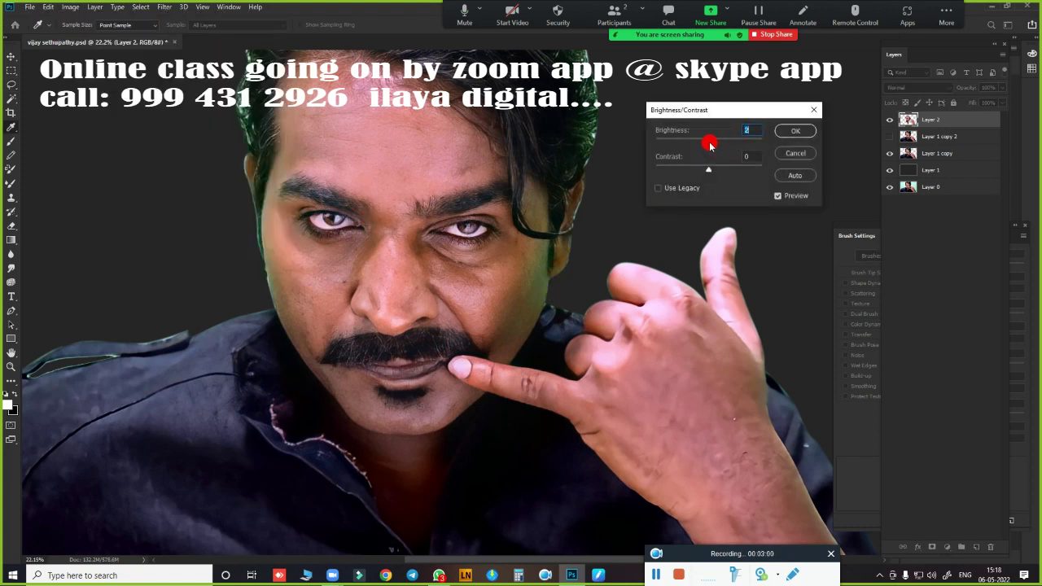
mouse_move(710, 145)
left_mouse_down()
mouse_move(725, 145)
mouse_move(686, 149)
mouse_move(697, 142)
mouse_move(709, 154)
left_mouse_up()
mouse_move(709, 172)
left_mouse_down()
mouse_move(769, 171)
mouse_move(719, 178)
left_mouse_up()
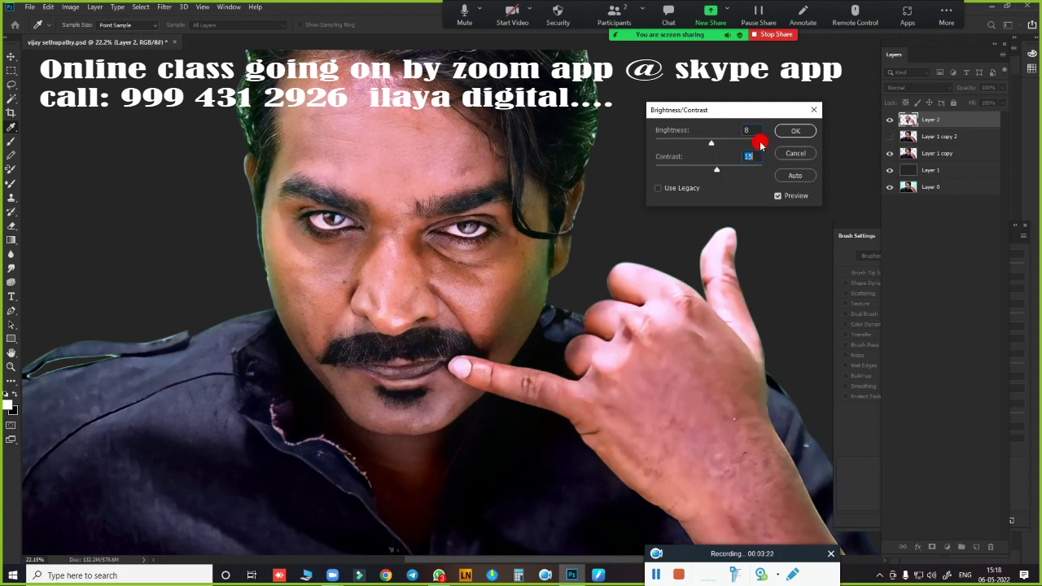
left_click(791, 132)
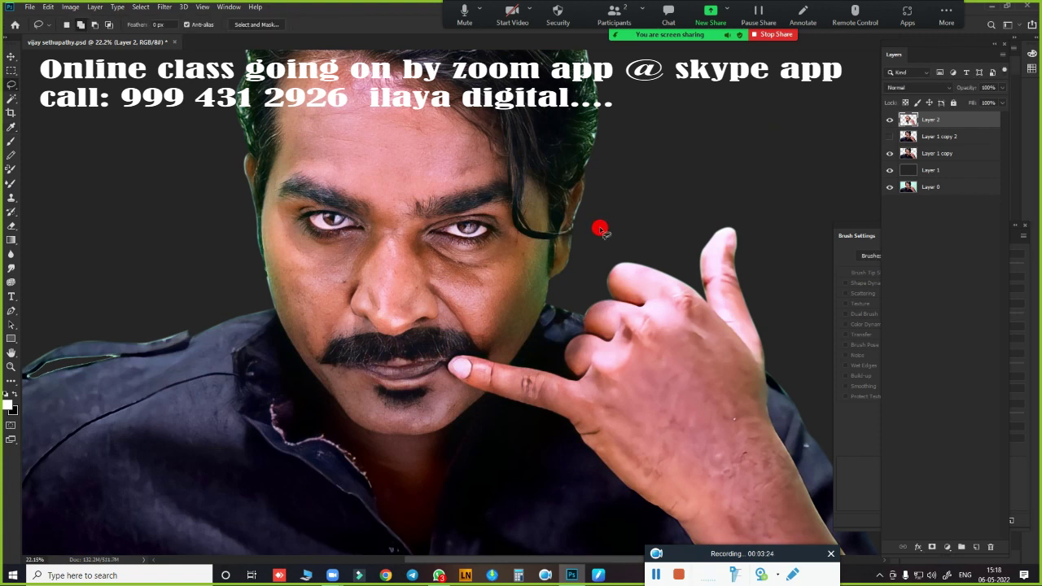
Set face Layer 2's Vibrance to +40 and apply it
key("alt+i")
key("j")
key("v")
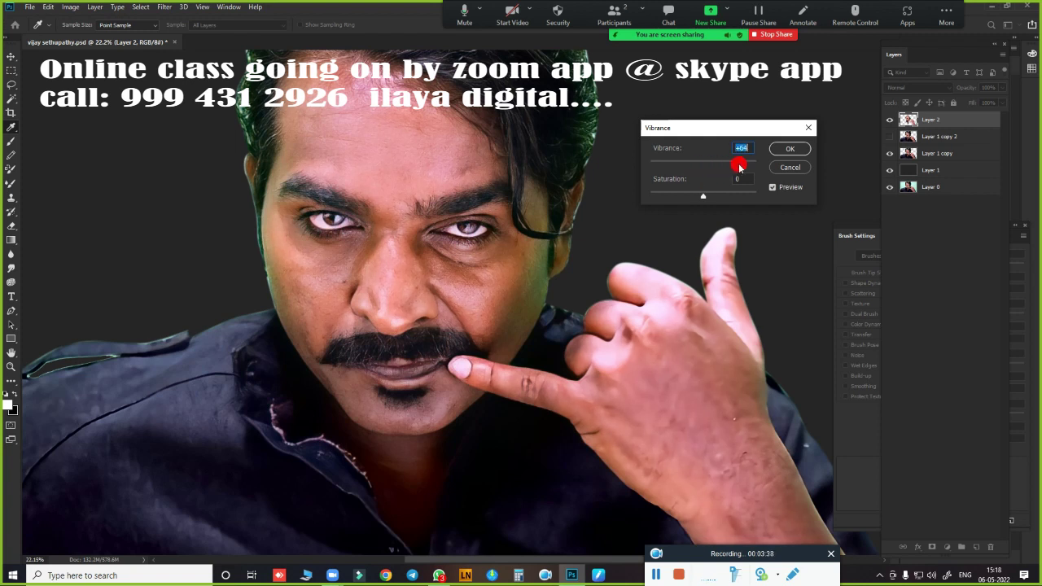
left_click_drag(751, 164, 757, 166)
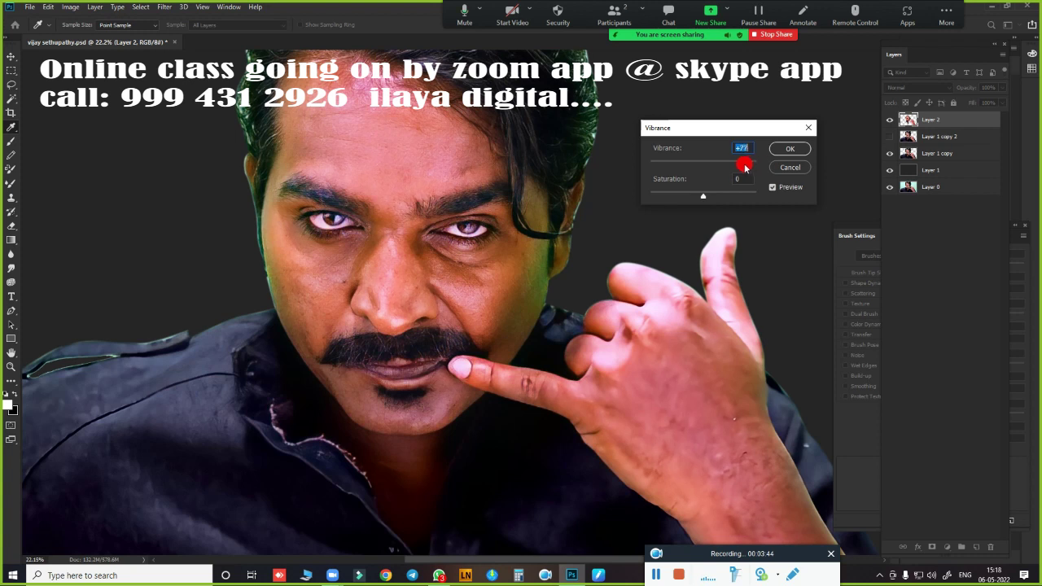
key("Up")
key("Up")
mouse_move(739, 171)
left_mouse_down()
mouse_move(707, 173)
mouse_move(760, 168)
mouse_move(706, 169)
left_mouse_up()
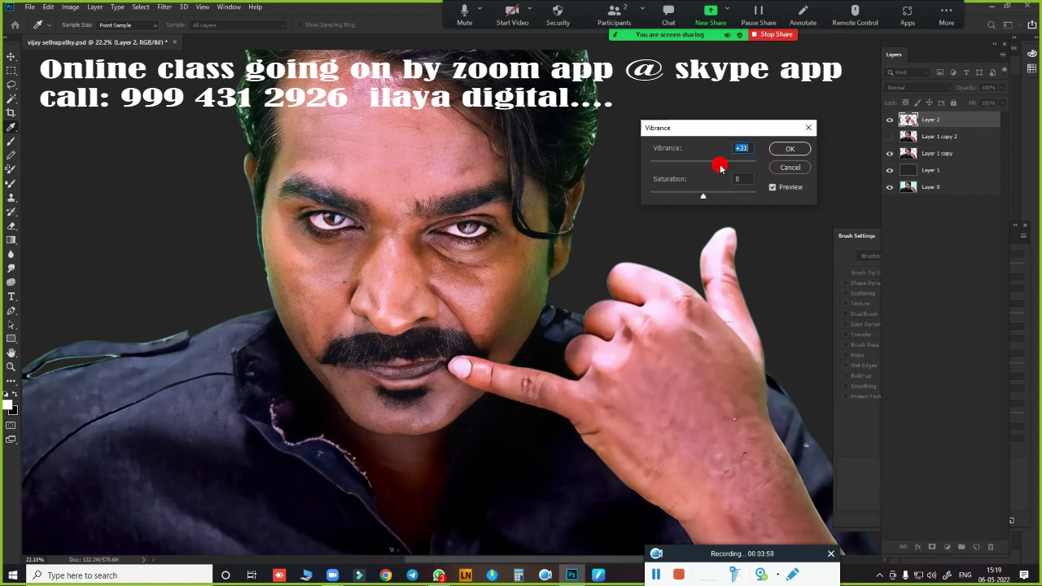
left_click_drag(724, 165, 732, 165)
left_click(777, 149)
key("l")
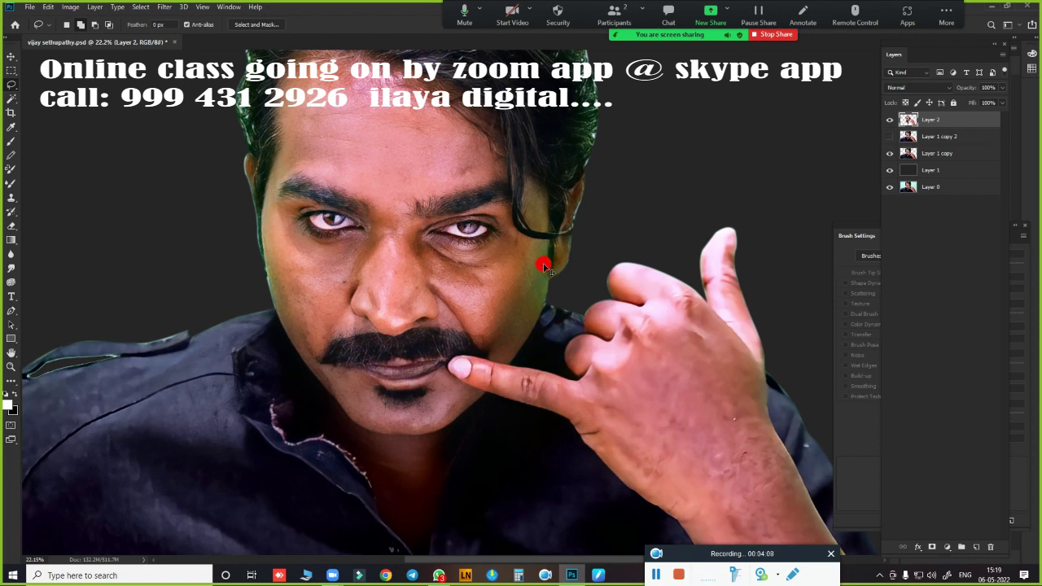
Adjust Layer 2's Saturation in Hue/Saturation, comparing with Preview, and apply it
key("ctrl+u")
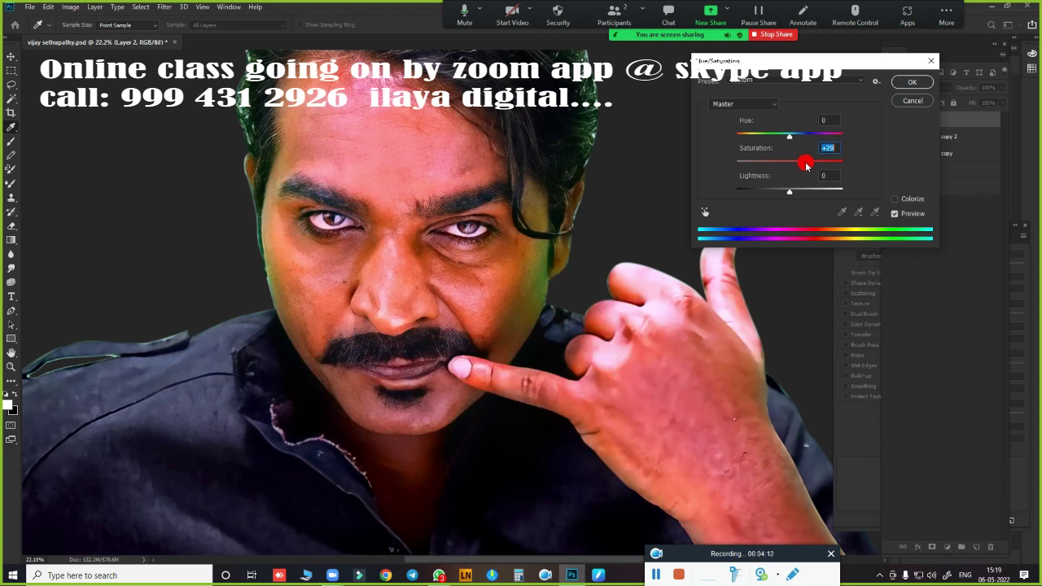
left_click_drag(806, 165, 802, 170)
left_click(894, 213)
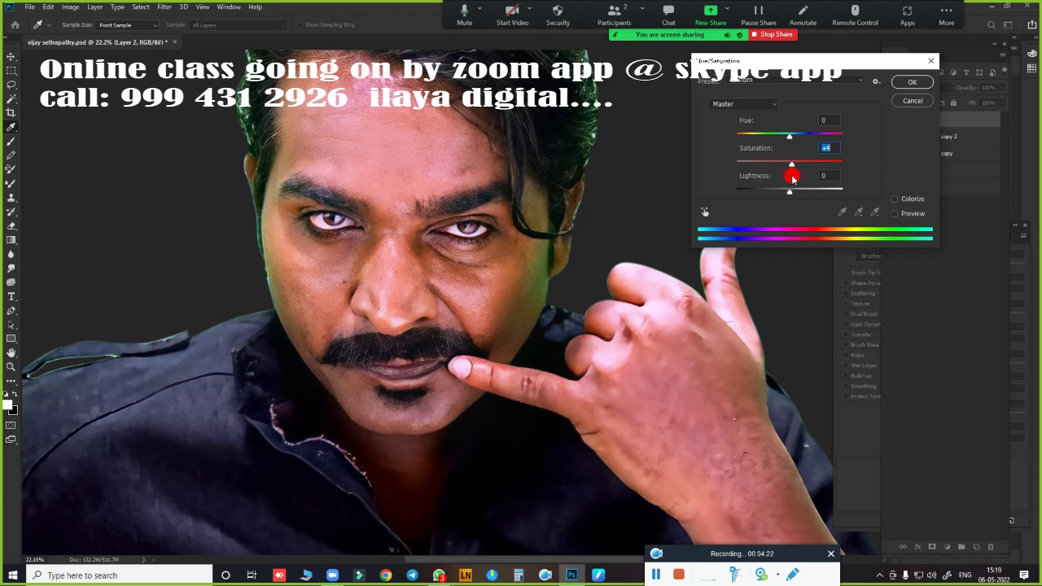
left_click(910, 83)
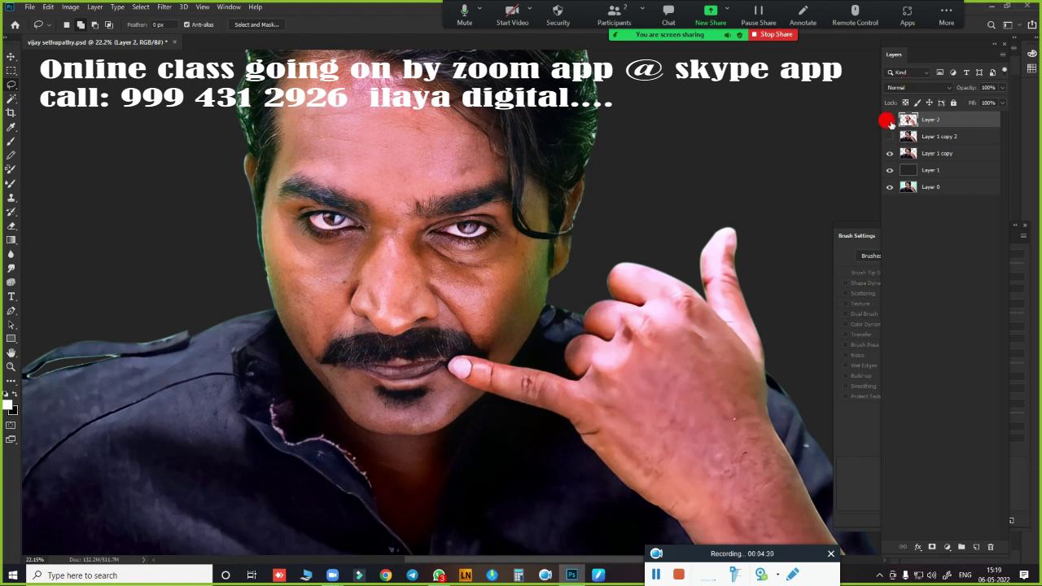
left_click(890, 120)
left_click(889, 119)
left_click(890, 119)
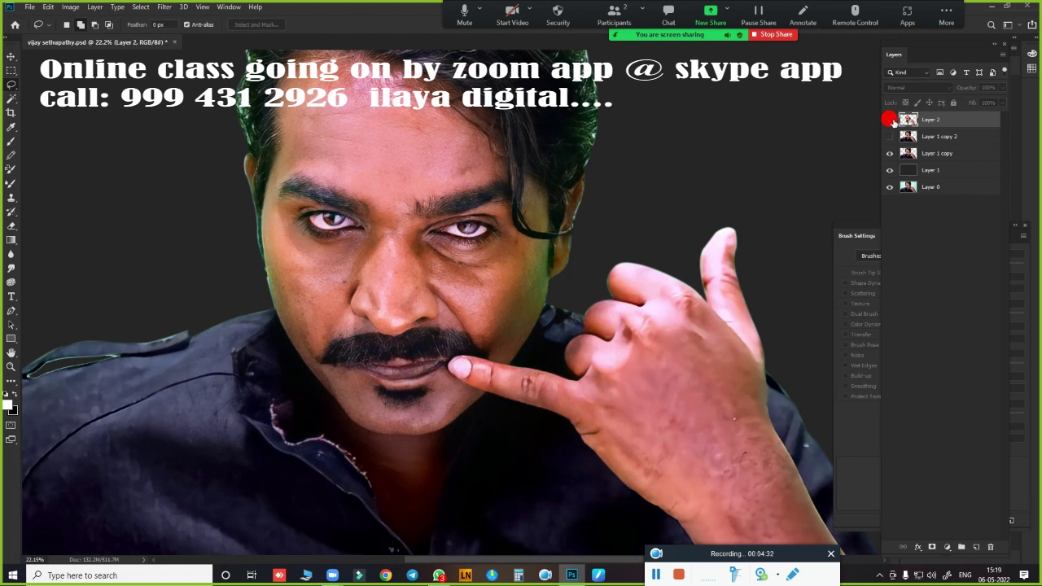
left_click(890, 120)
left_click(890, 120)
left_click(890, 119)
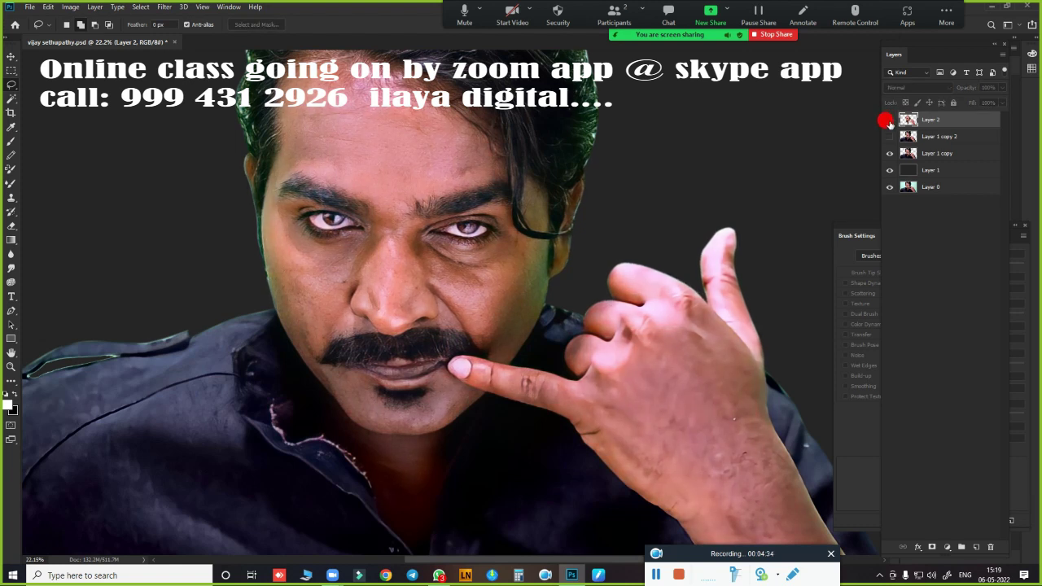
scroll(562, 248, "down", 3)
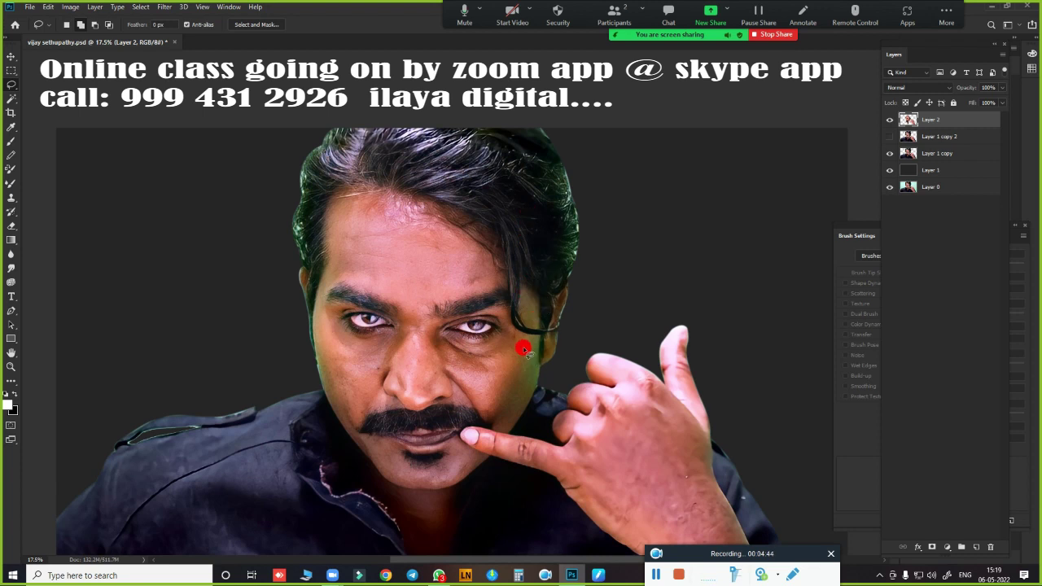
Lasso a new face-and-hand selection on Layer 2, feather it 40 pixels, and open the Image menu
mouse_move(528, 248)
left_mouse_down()
mouse_move(489, 415)
mouse_move(575, 407)
mouse_move(679, 148)
mouse_move(290, 83)
mouse_move(255, 465)
mouse_move(341, 400)
mouse_move(351, 246)
mouse_move(374, 169)
mouse_move(403, 175)
left_mouse_up()
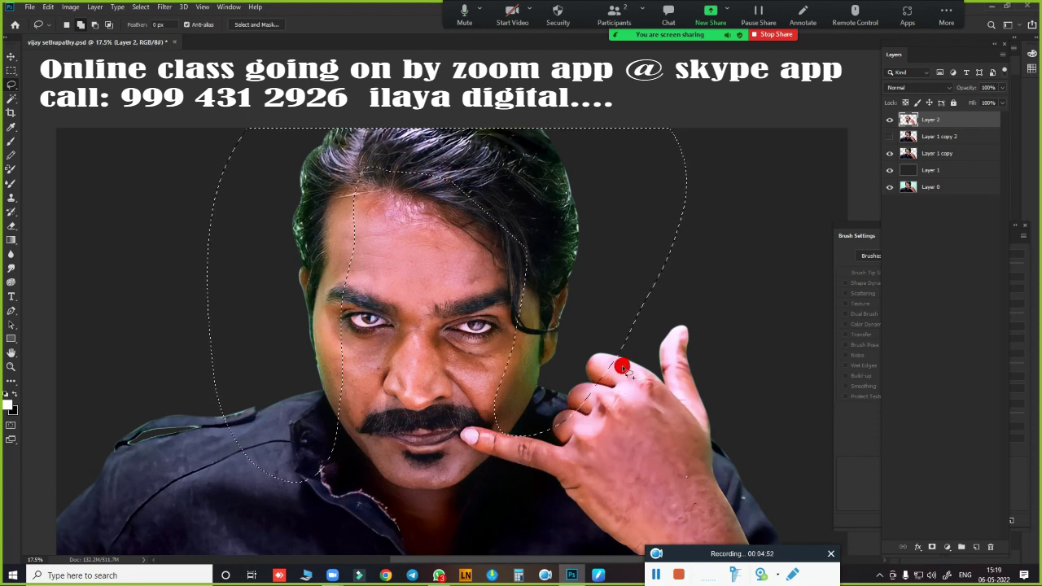
key("shift+F6")
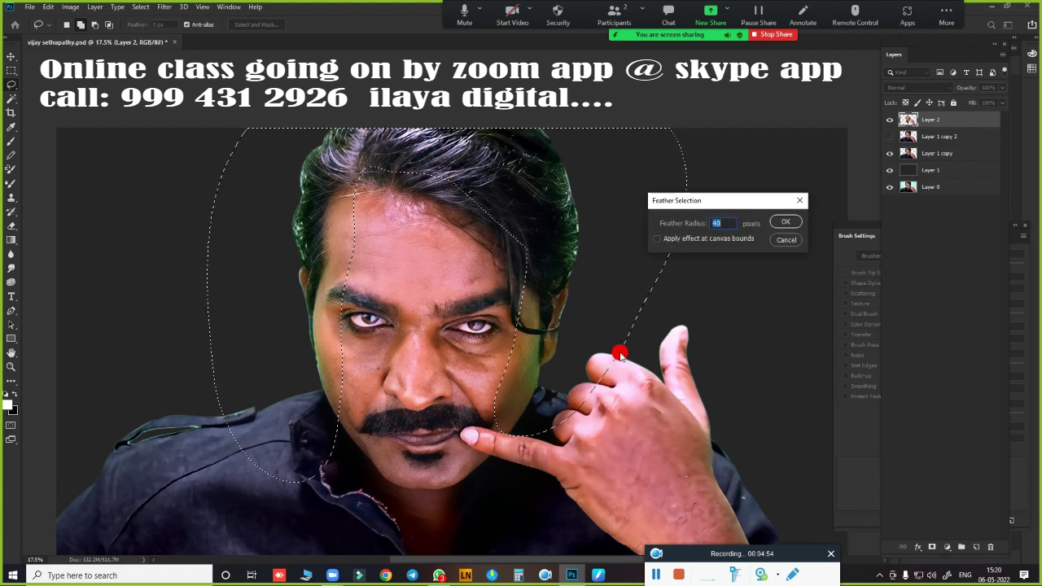
key("Return")
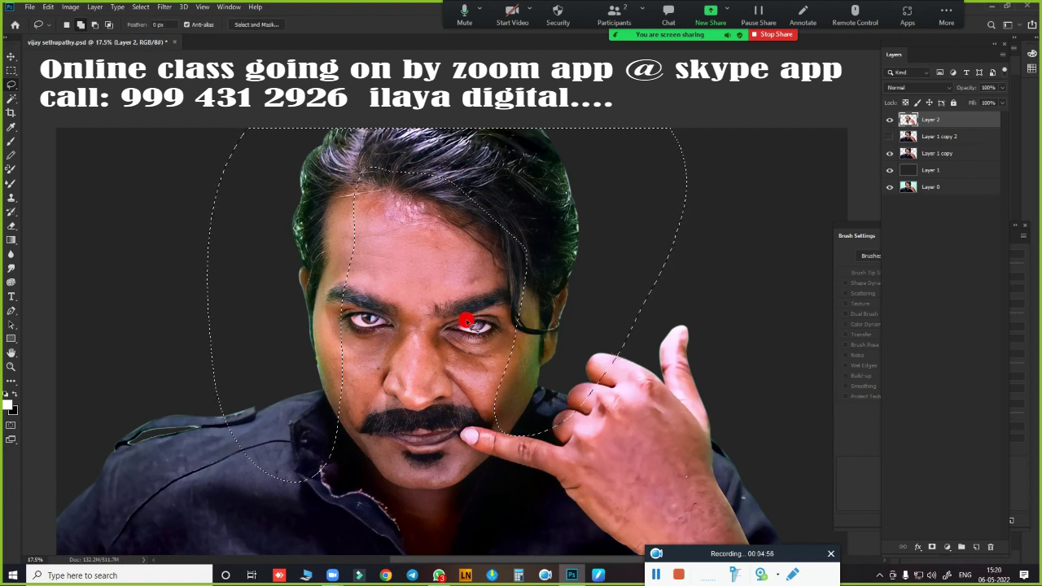
left_click(78, 8)
mouse_move(86, 36)
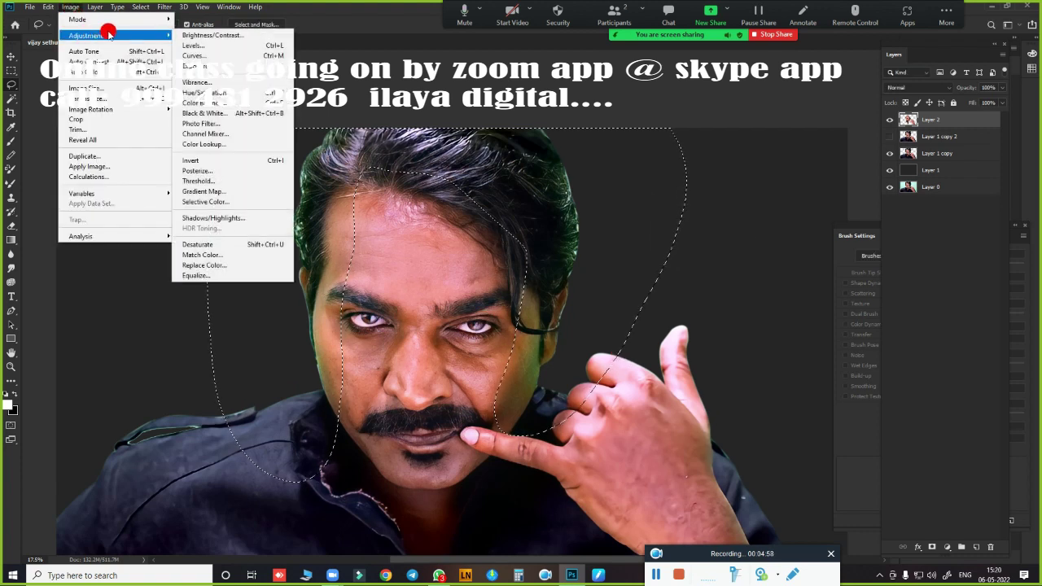
left_click(219, 202)
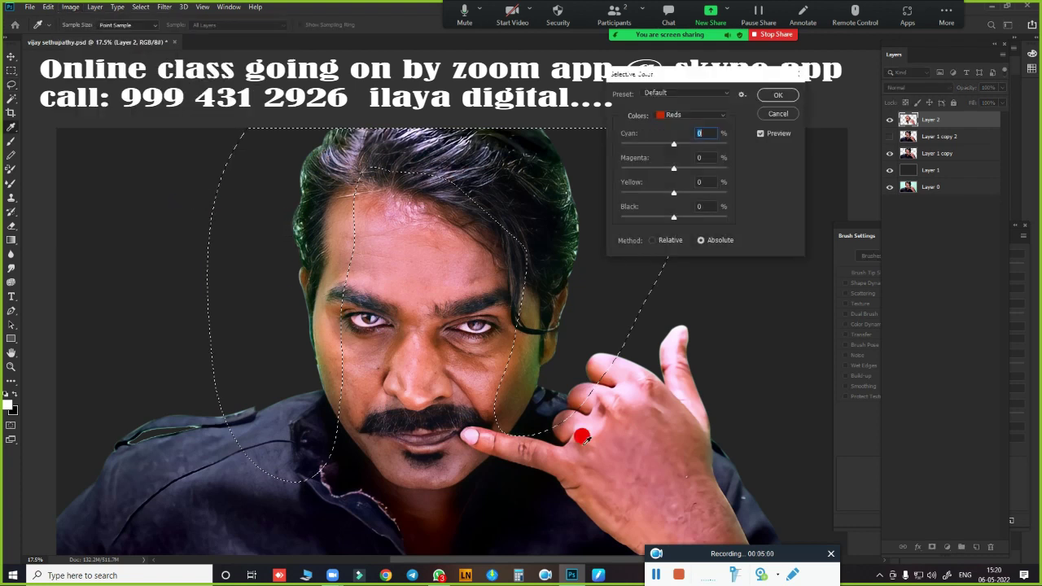
left_click_drag(709, 73, 783, 80)
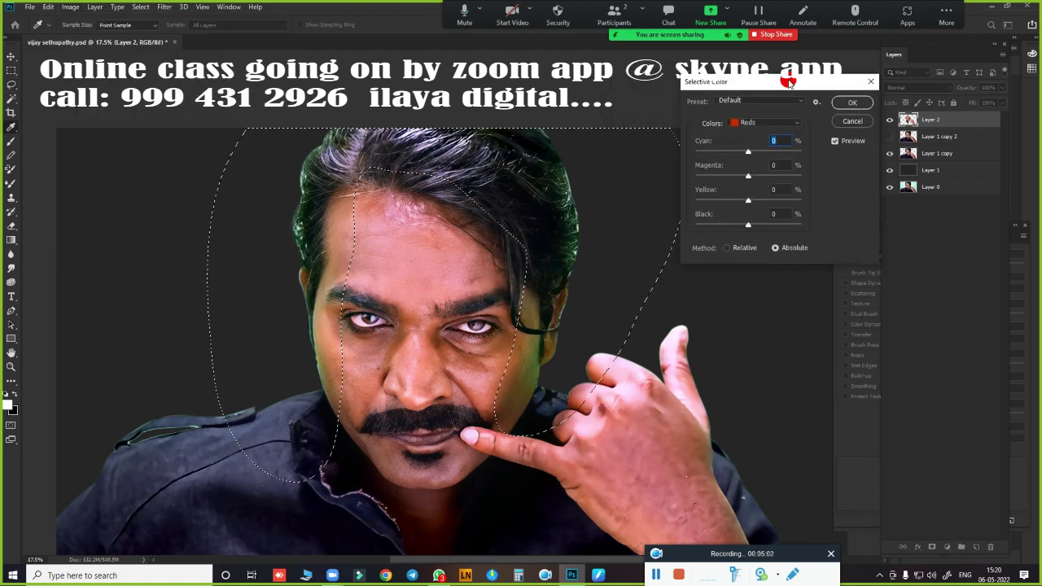
left_click(773, 122)
left_click(750, 153)
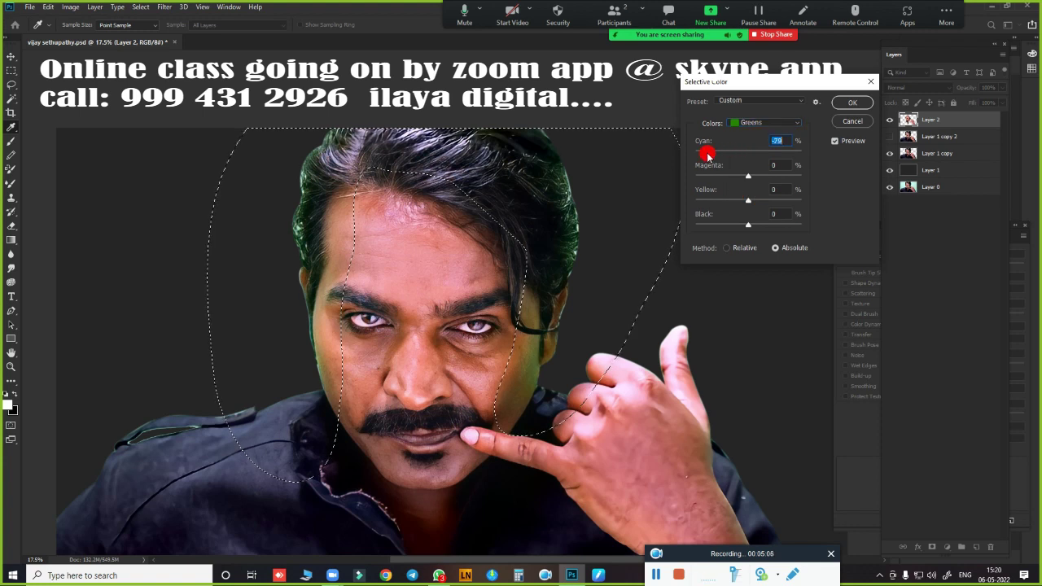
mouse_move(749, 153)
left_mouse_down()
mouse_move(788, 149)
mouse_move(751, 151)
left_mouse_up()
mouse_move(749, 175)
left_mouse_down()
mouse_move(768, 175)
mouse_move(701, 181)
mouse_move(786, 182)
mouse_move(718, 182)
mouse_move(756, 175)
mouse_move(794, 187)
mouse_move(726, 208)
mouse_move(779, 205)
mouse_move(691, 206)
mouse_move(774, 208)
mouse_move(735, 211)
mouse_move(755, 204)
left_mouse_up()
left_click(842, 123)
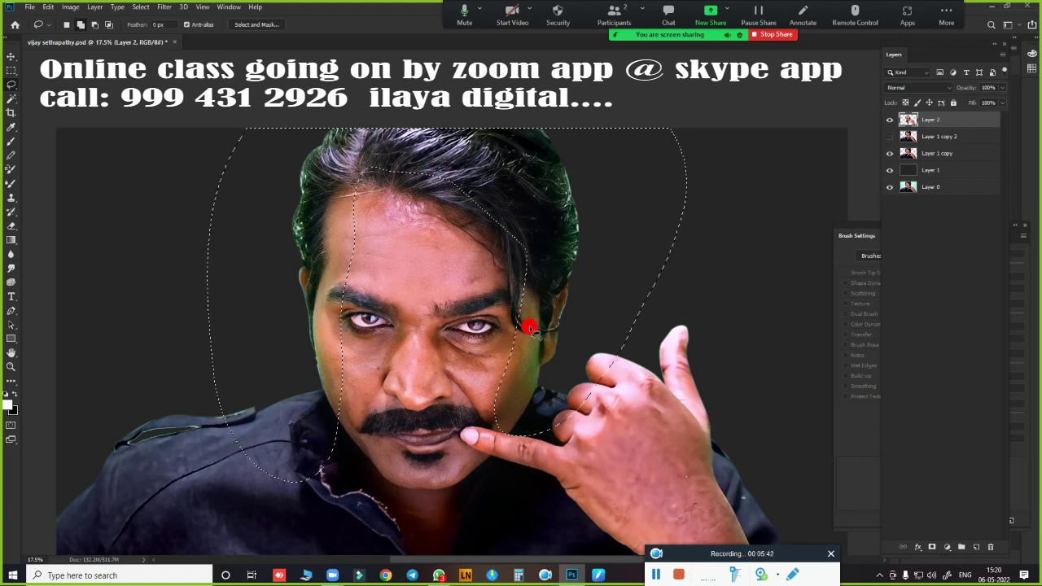
key("ctrl+b")
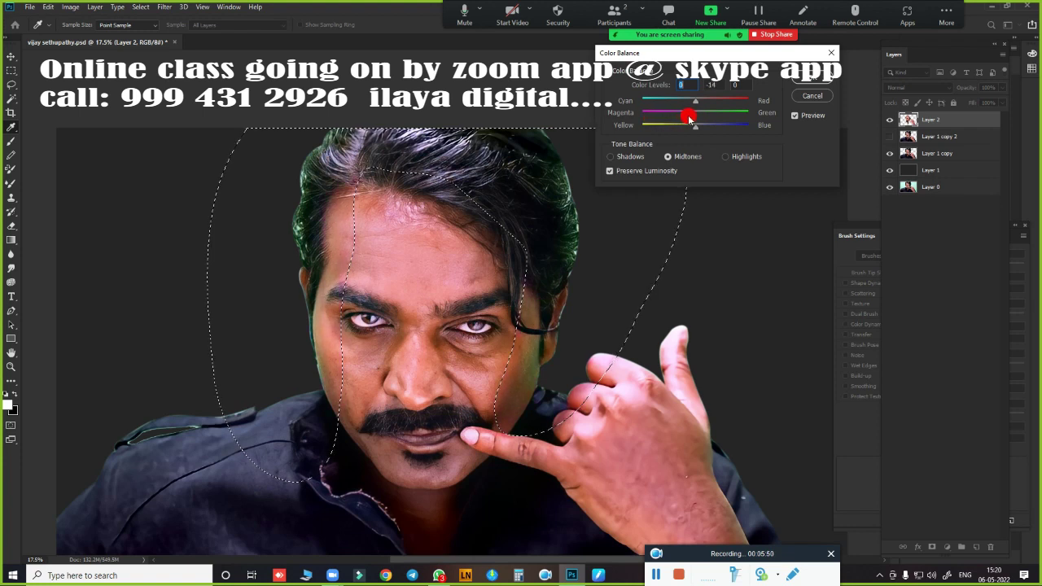
left_click_drag(688, 118, 690, 116)
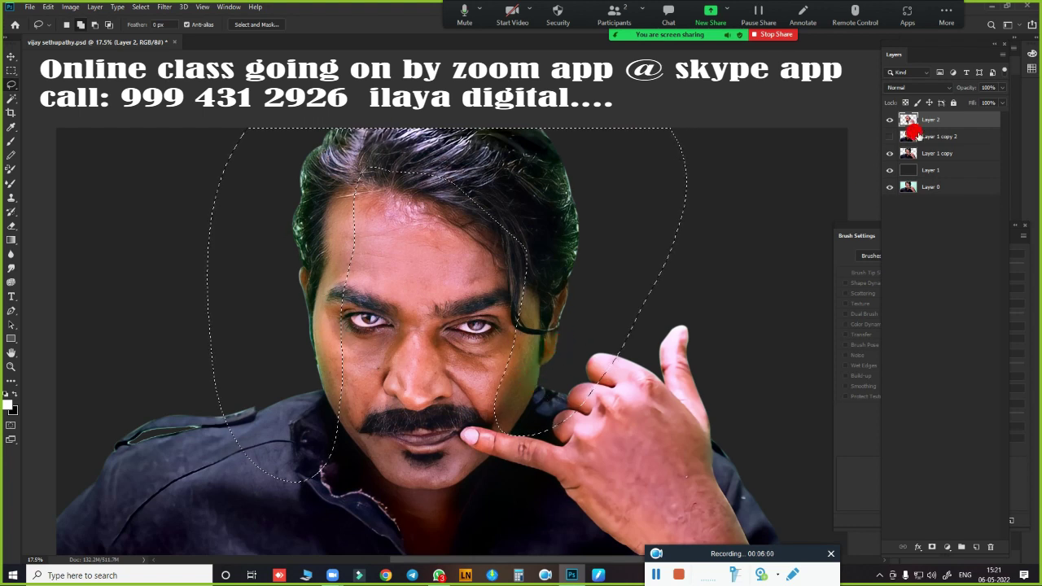
Toggle Layer 1 copy and Layer 2 visibility to compare the retouch, then open the Image menu
left_click(889, 121)
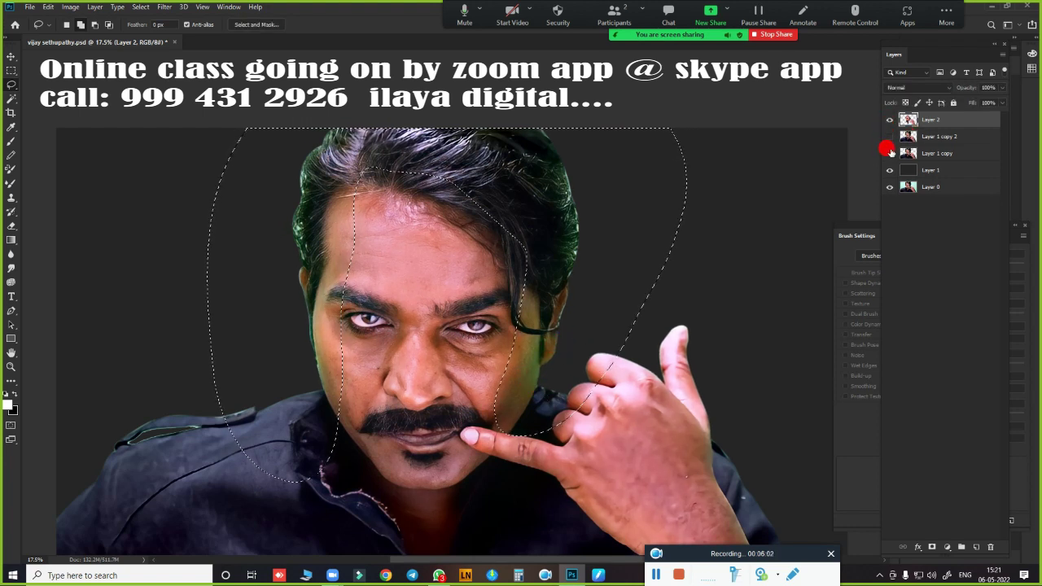
left_click(888, 153)
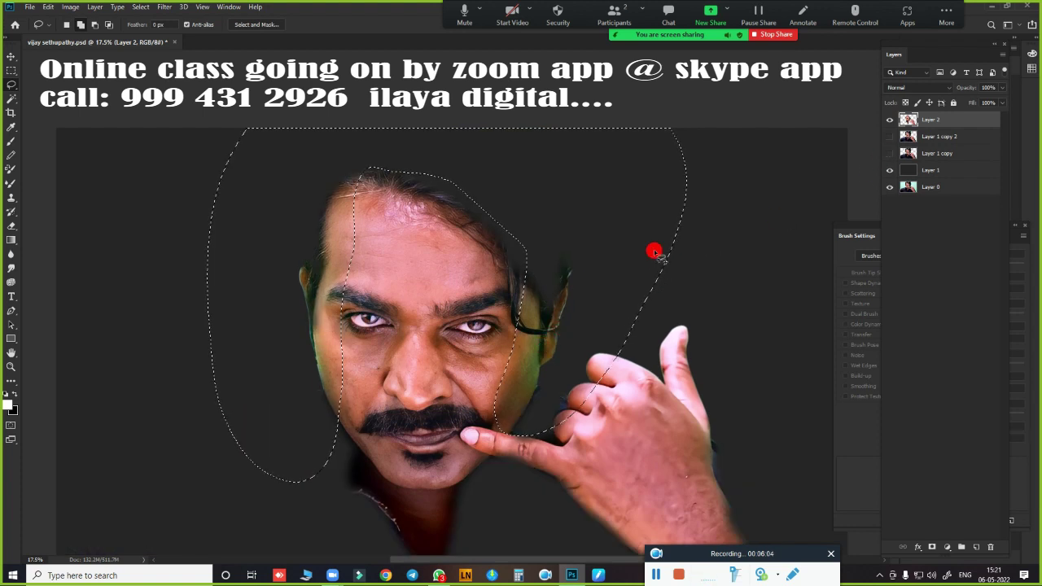
left_click(889, 120)
left_click(889, 120)
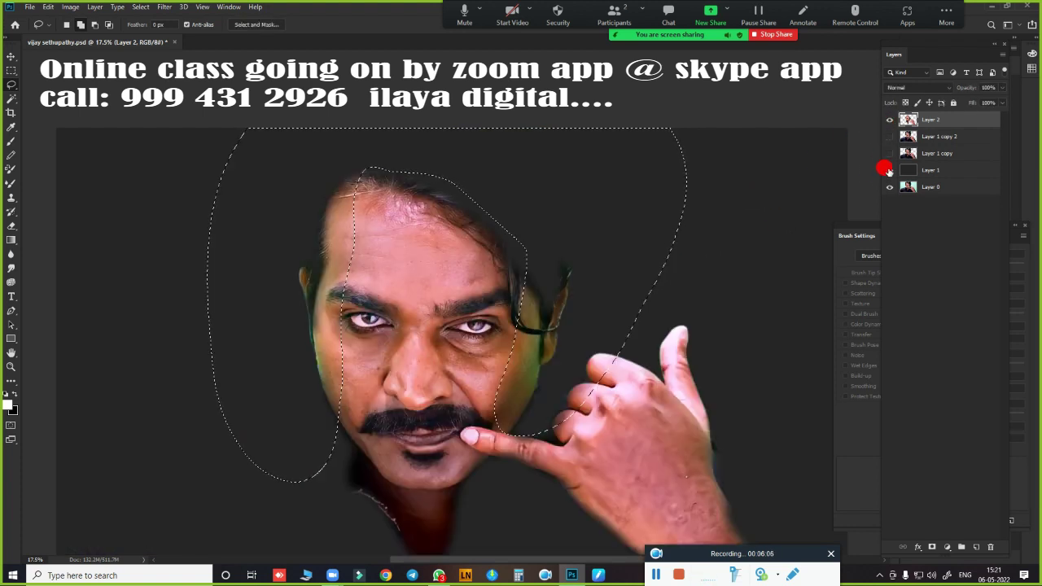
left_click(889, 154)
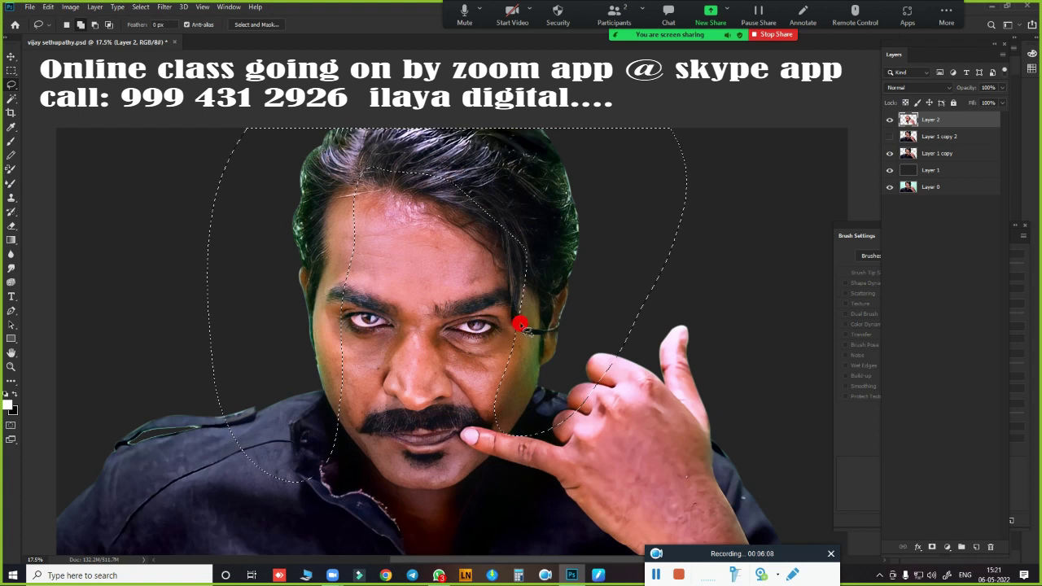
left_click(70, 7)
mouse_move(87, 35)
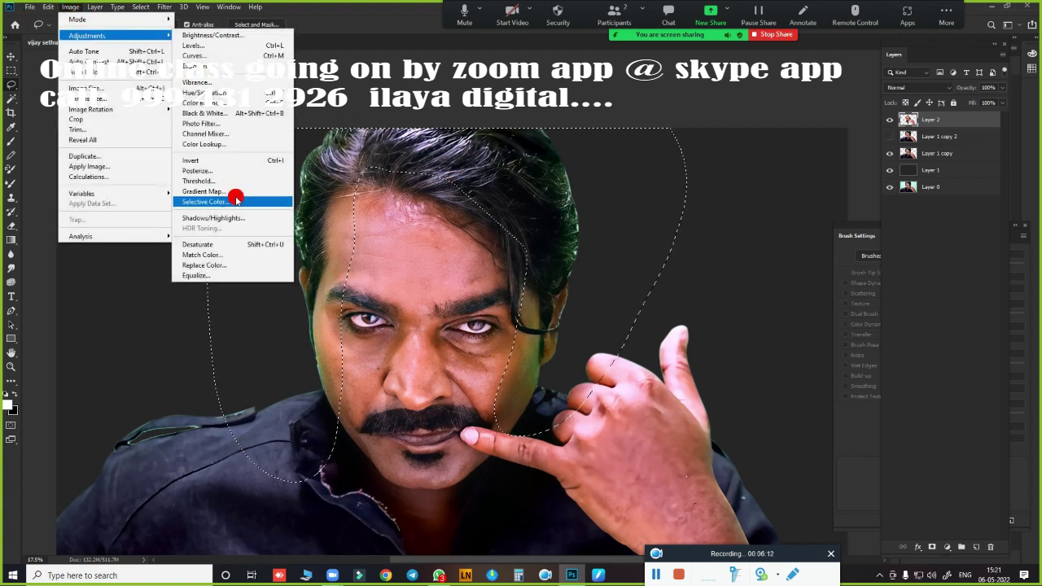
Apply Selective Color to the face with Reds at Magenta −1 and Yellow −32
left_click(237, 203)
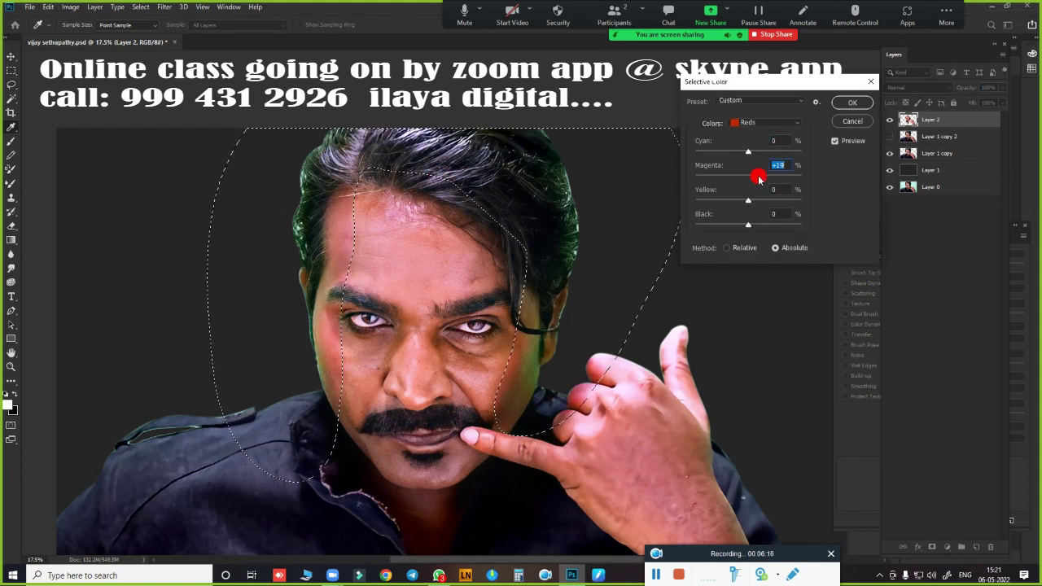
mouse_move(758, 178)
left_mouse_down()
mouse_move(730, 182)
mouse_move(757, 179)
left_mouse_up()
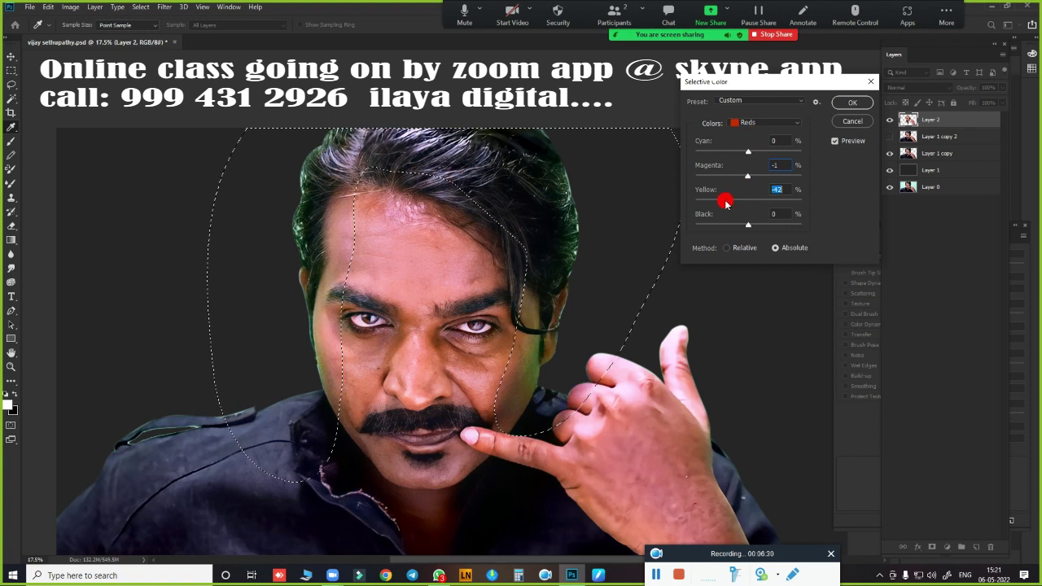
left_click_drag(711, 204, 745, 204)
left_click(847, 122)
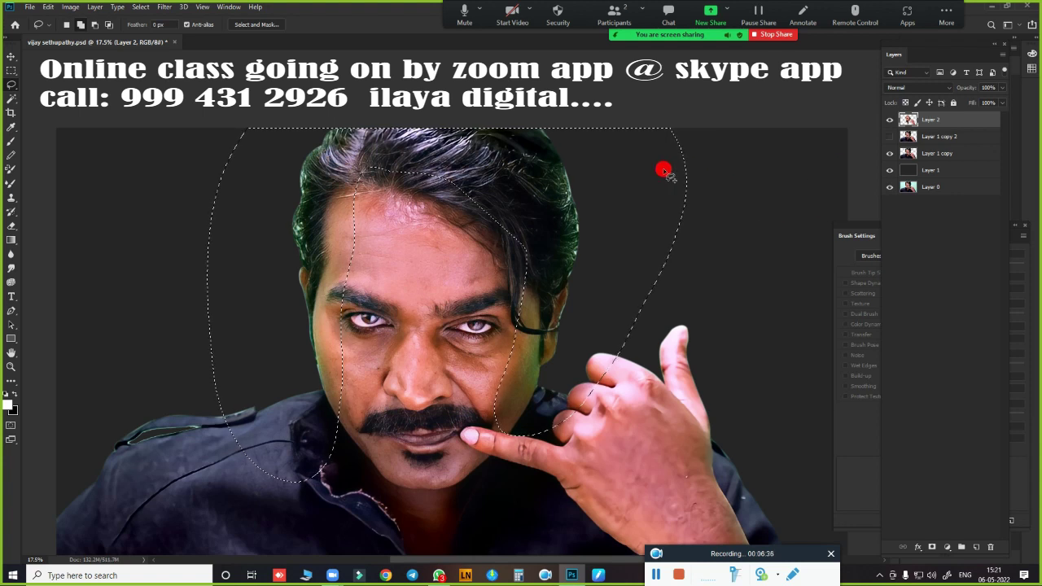
Feather the face selection by 100 px and set Selective Color Reds Magenta to −46
key("shift+F6")
type("100")
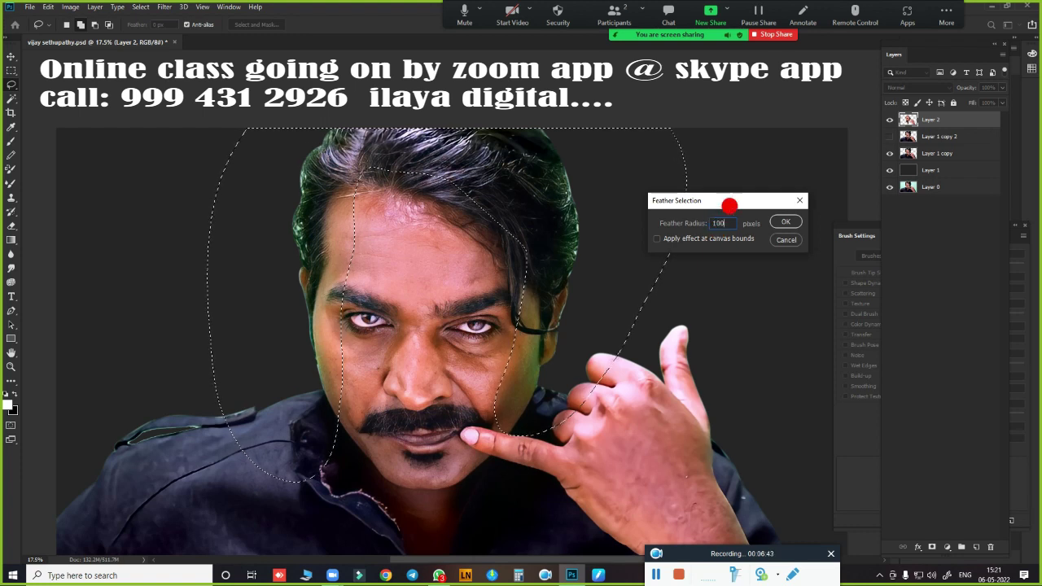
key("Return")
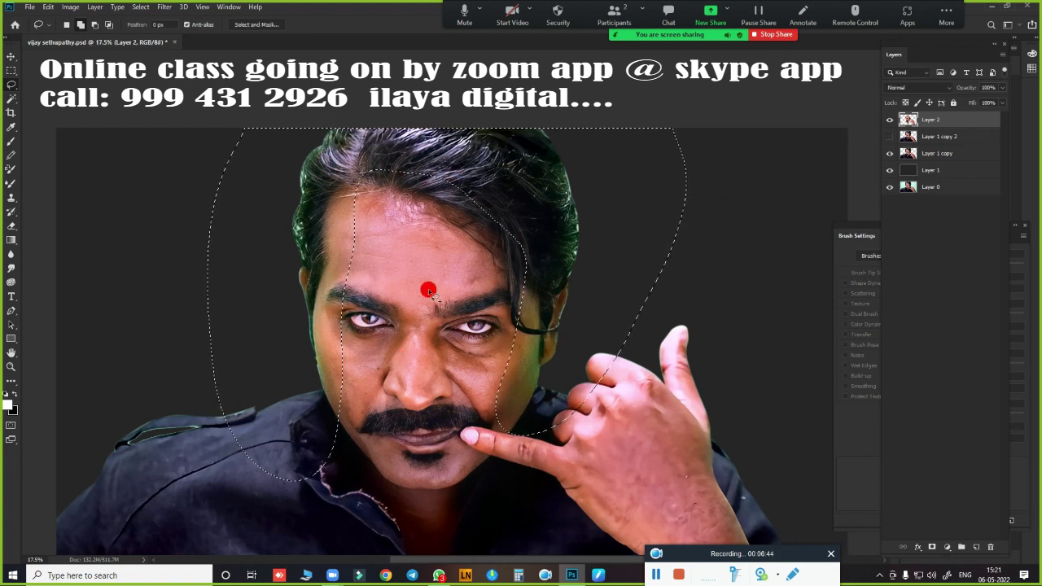
left_click(70, 7)
mouse_move(87, 35)
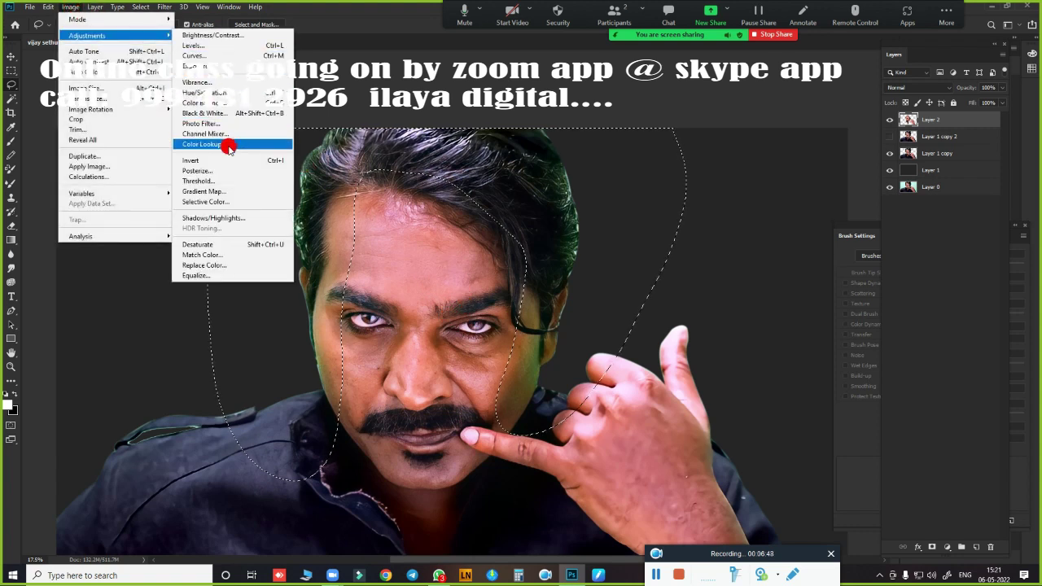
left_click(233, 201)
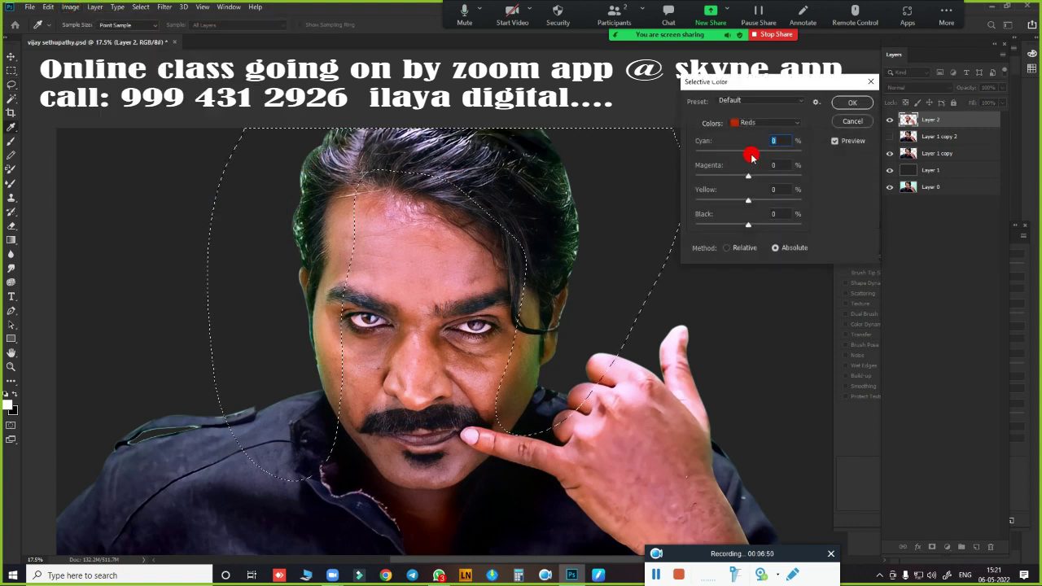
mouse_move(747, 177)
left_mouse_down()
mouse_move(770, 174)
mouse_move(735, 177)
left_mouse_up()
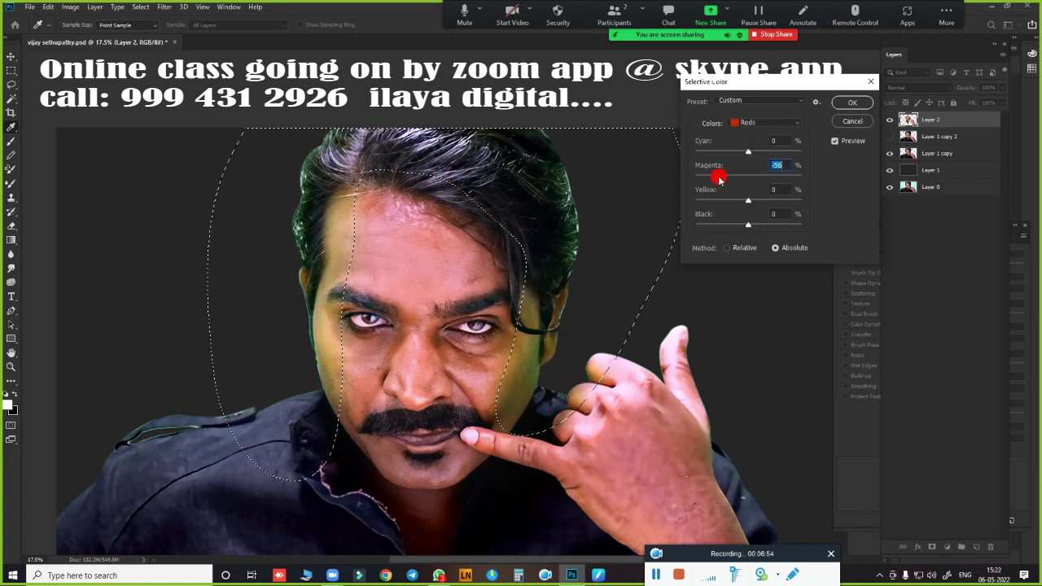
left_click_drag(708, 179, 724, 177)
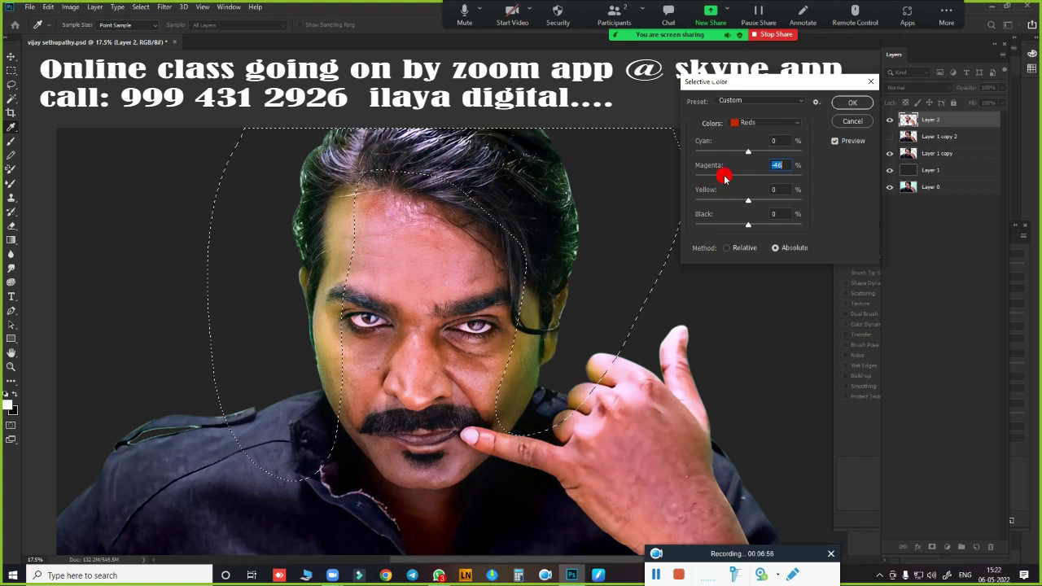
Apply the Selective Color change and clear the face selection
left_click(852, 104)
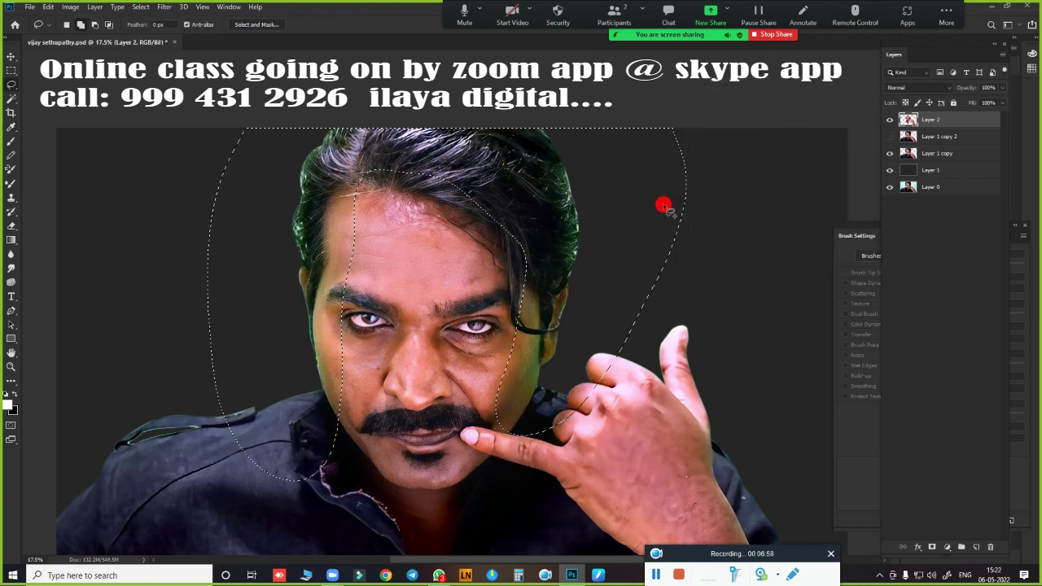
key("ctrl+d")
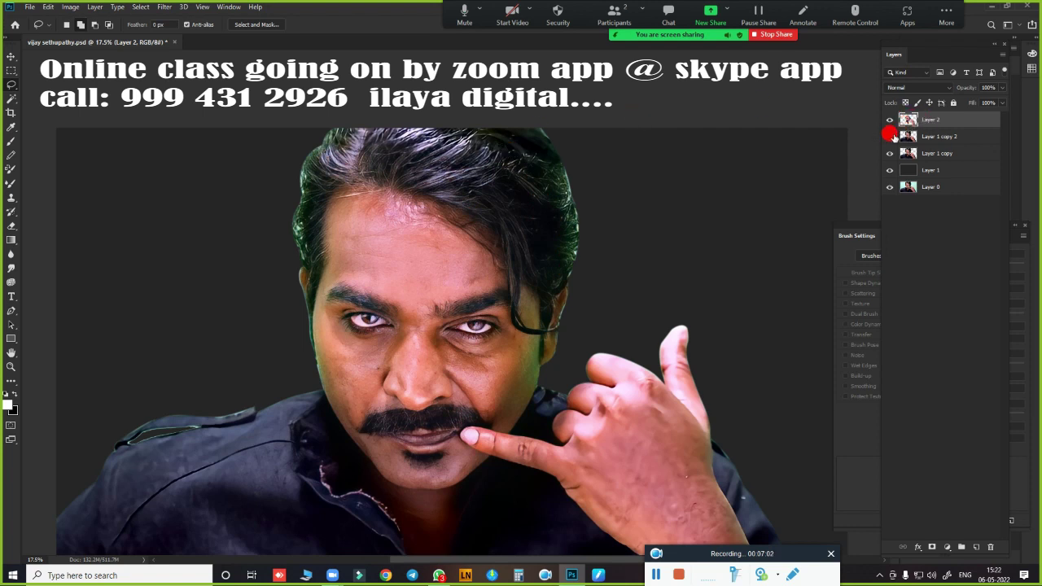
mouse_move(489, 163)
left_mouse_down()
mouse_move(576, 336)
mouse_move(499, 318)
left_mouse_up()
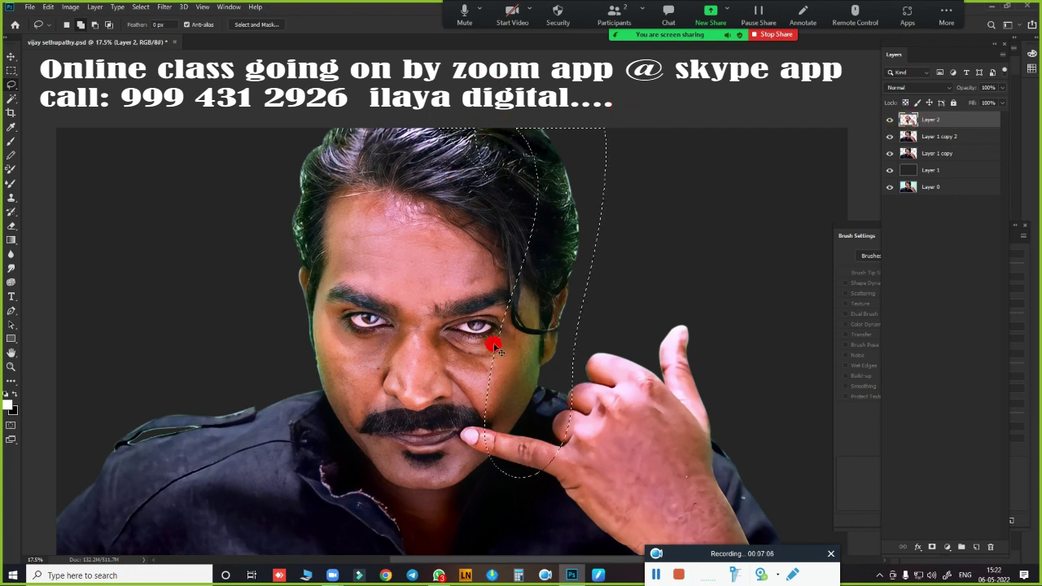
key("ctrl+d")
Compare the result by toggling Layer 2, add an empty Layer 3, and hide Layer 1 copy 2
left_click(889, 120)
left_click(889, 120)
left_click(889, 120)
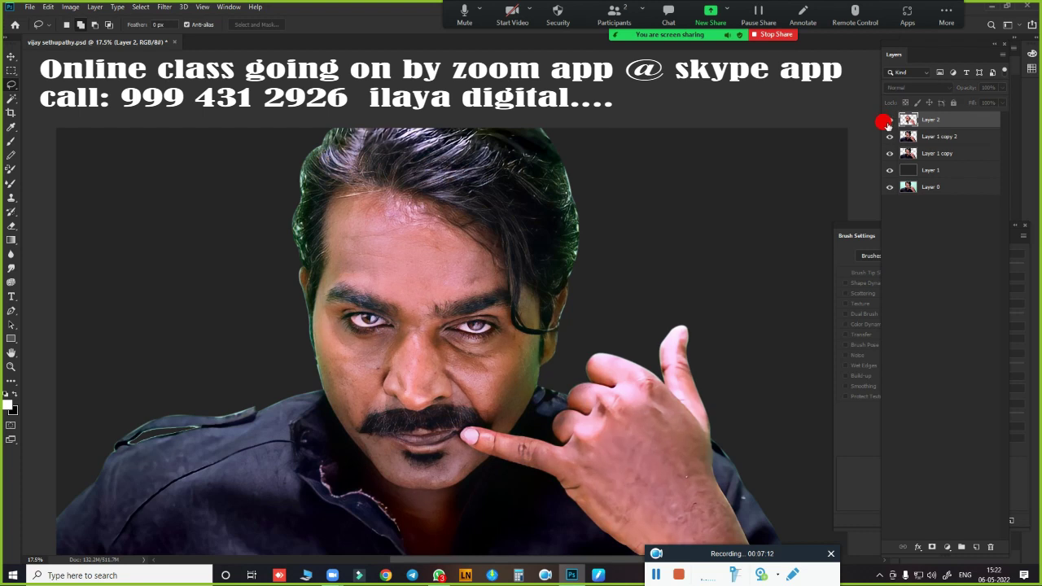
left_click(888, 120)
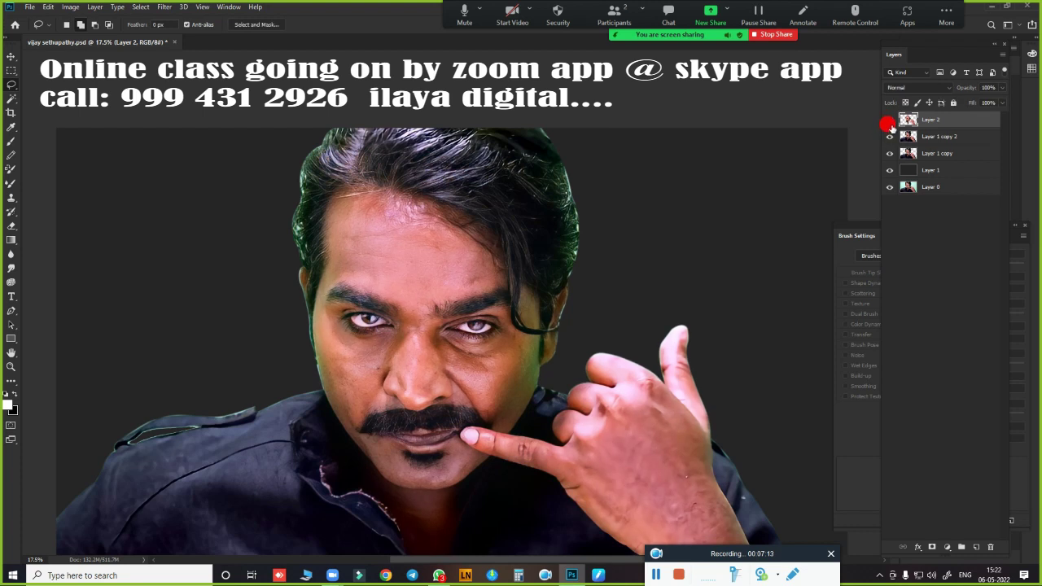
left_click(976, 547)
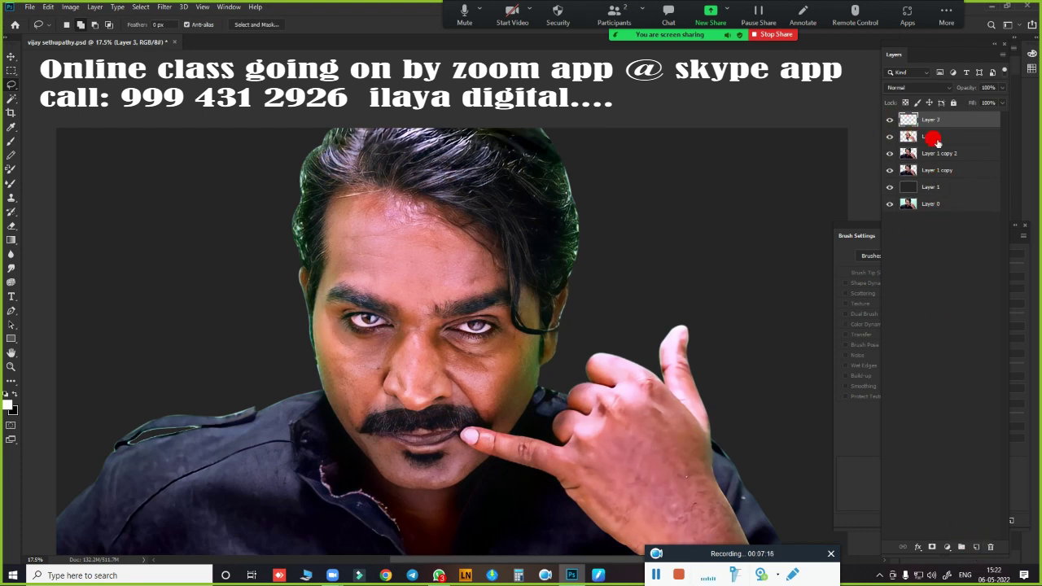
left_click(889, 155)
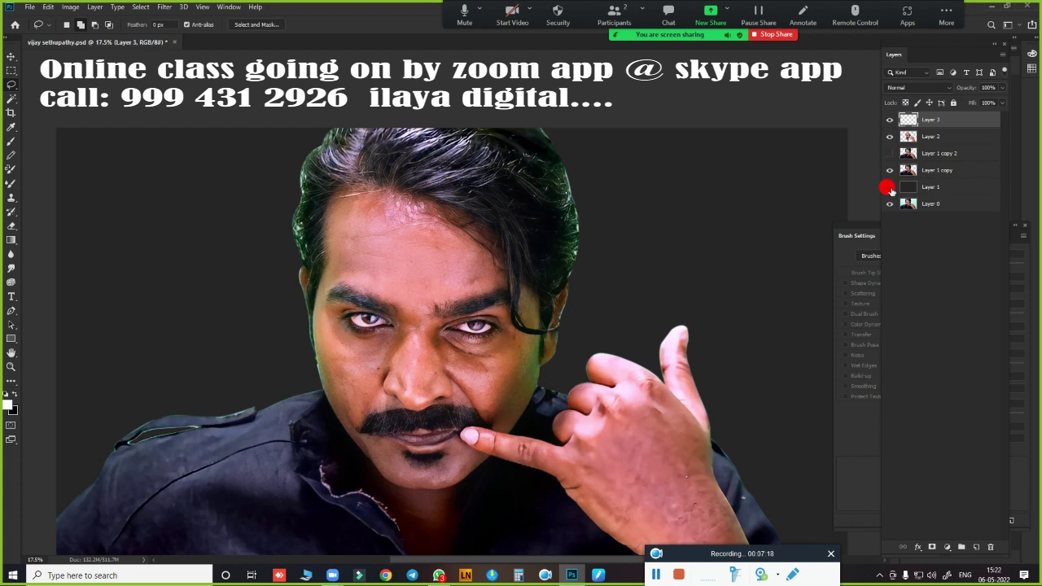
Set the Smudge tool to a smaller brush at 70% strength, zoomed in on the nose
scroll(557, 295, "up", 2)
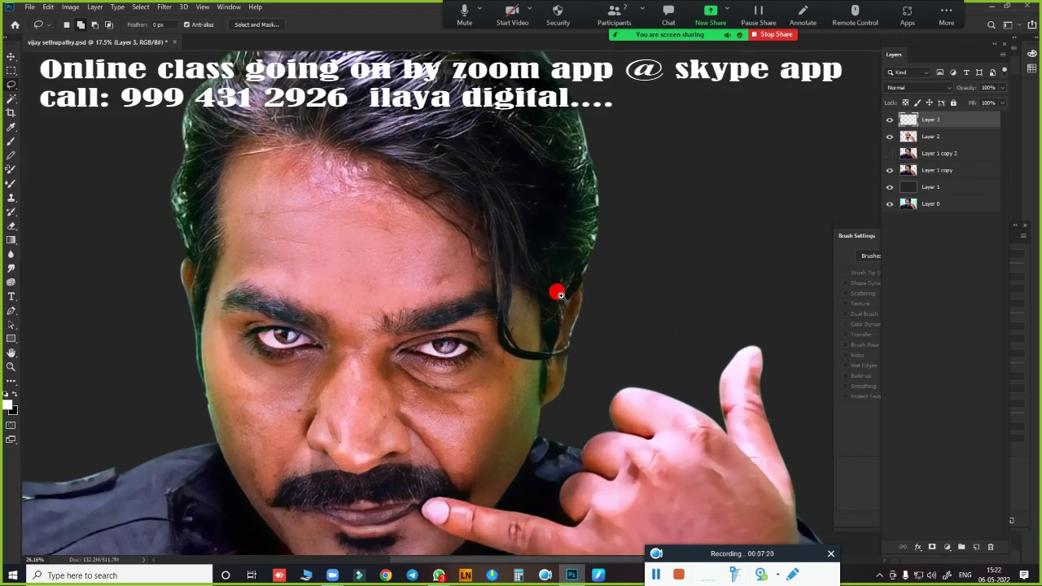
scroll(560, 295, "up", 1)
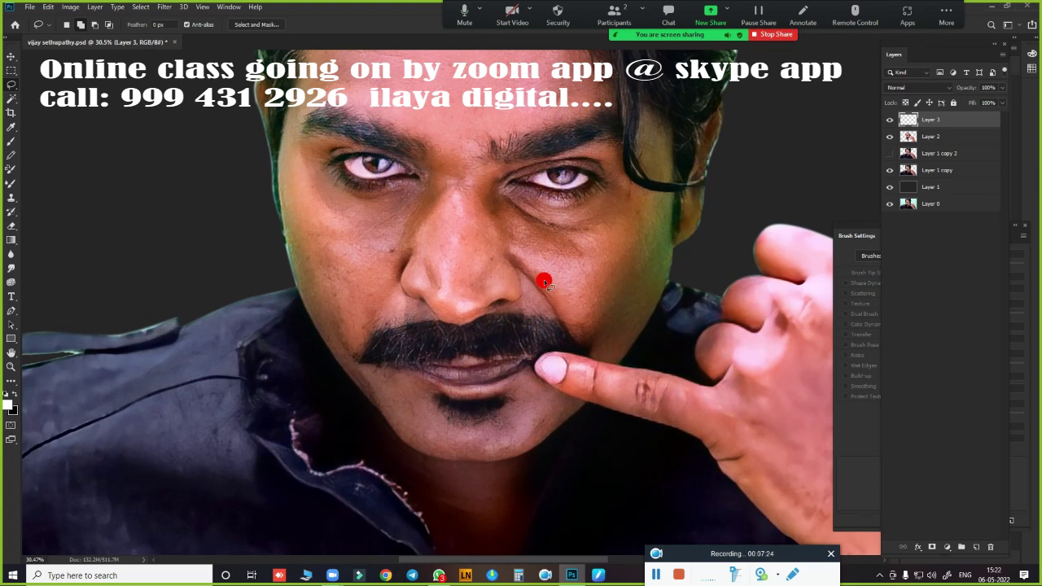
key("r")
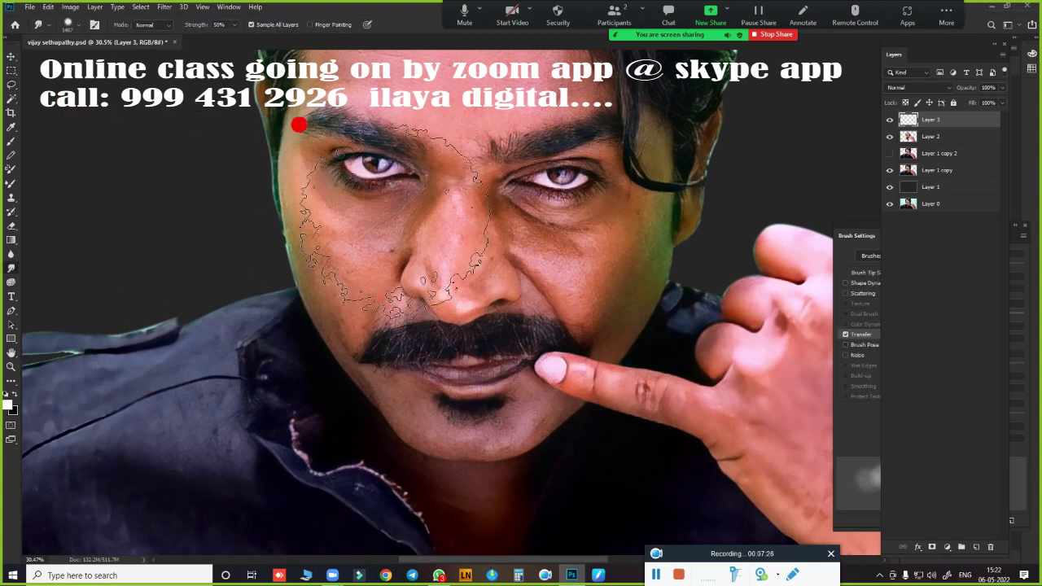
key("bracketleft")
key("bracketleft")
key("bracketleft")
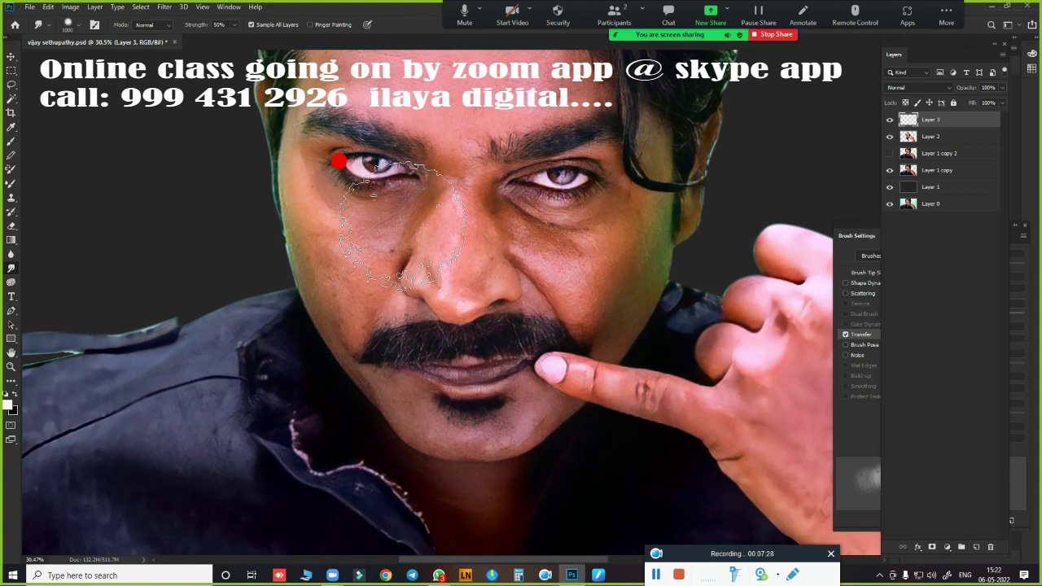
left_click(236, 27)
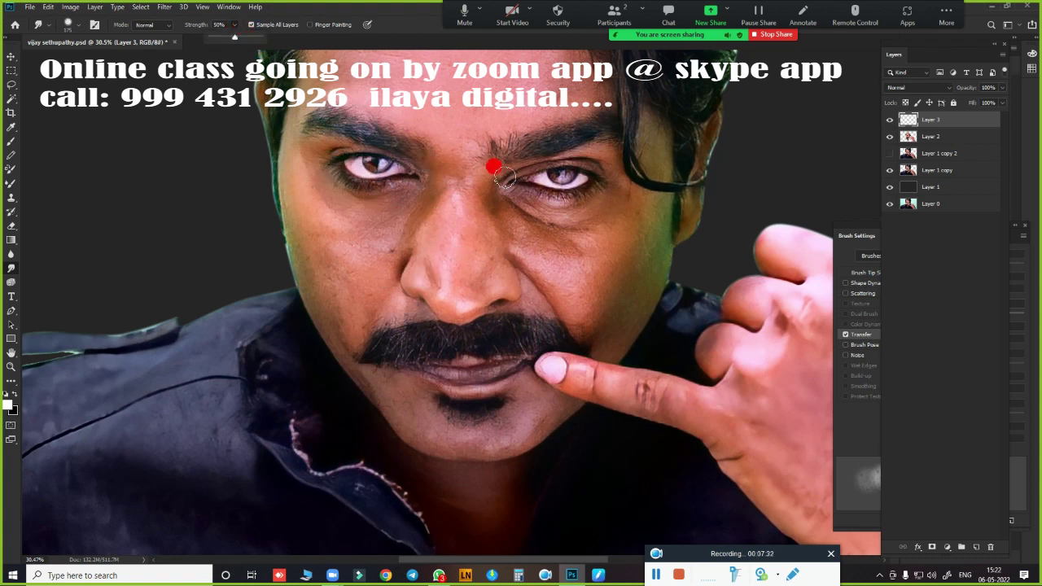
left_click(523, 238)
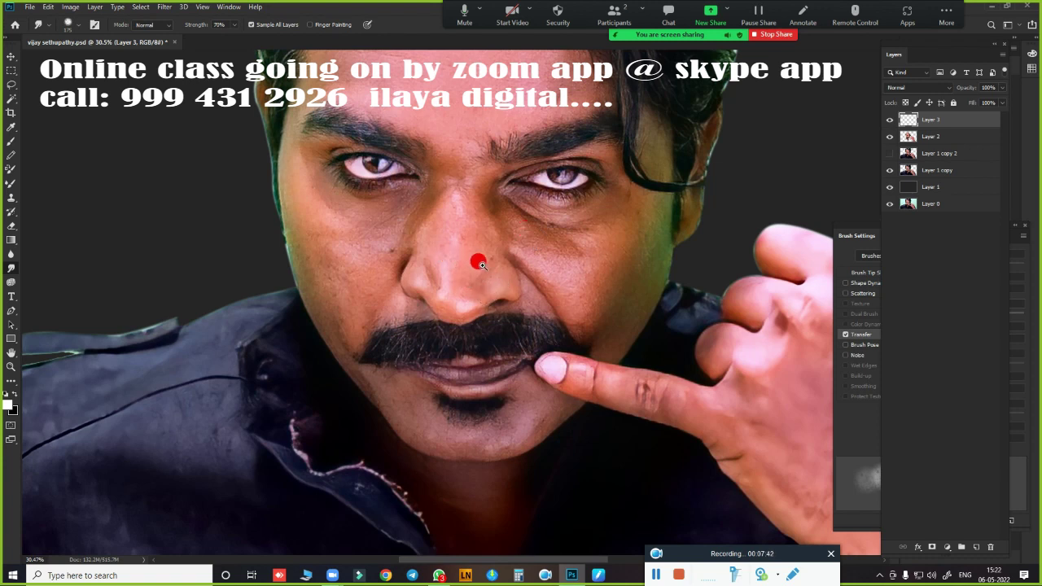
mouse_move(475, 252)
left_mouse_down()
mouse_move(525, 288)
mouse_move(510, 170)
mouse_move(518, 246)
mouse_move(470, 249)
mouse_move(545, 266)
mouse_move(504, 326)
mouse_move(551, 358)
mouse_move(551, 314)
left_mouse_up()
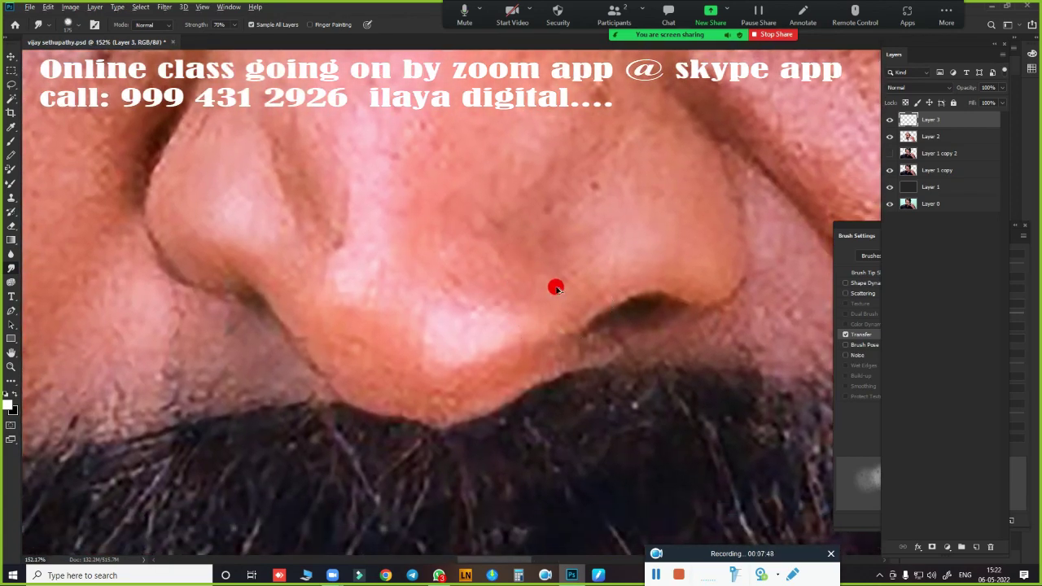
key("ctrl+alt+i")
key("Escape")
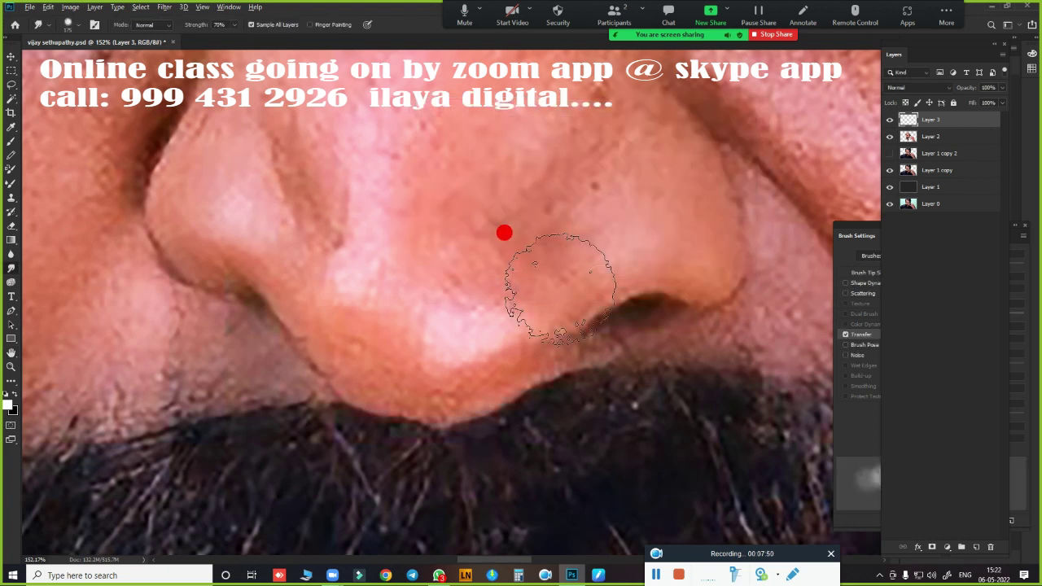
scroll(502, 301, "down", 5)
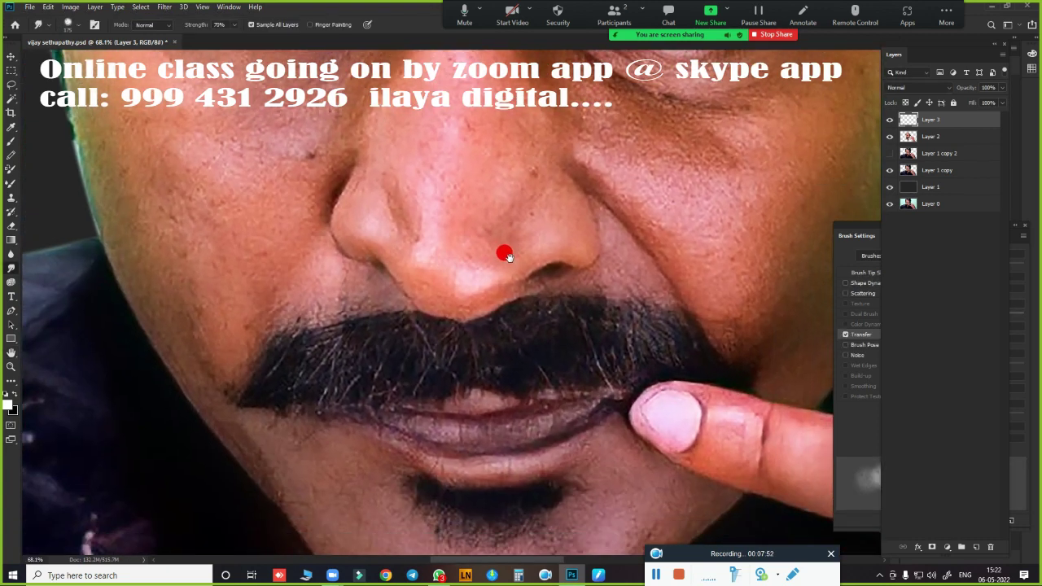
scroll(500, 268, "down", 2)
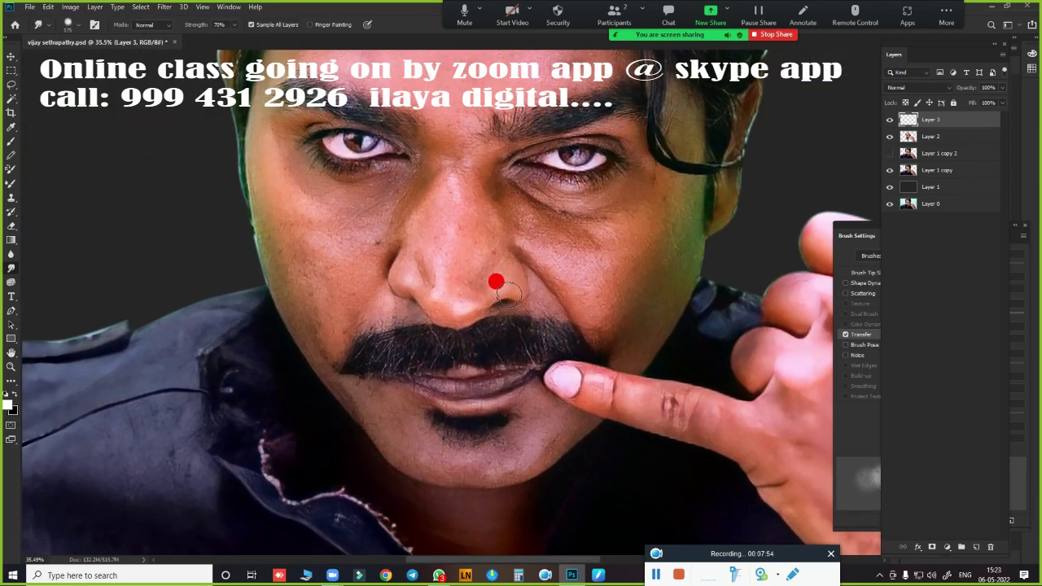
scroll(504, 279, "up", 2)
scroll(488, 289, "up", 2)
scroll(505, 285, "up", 1)
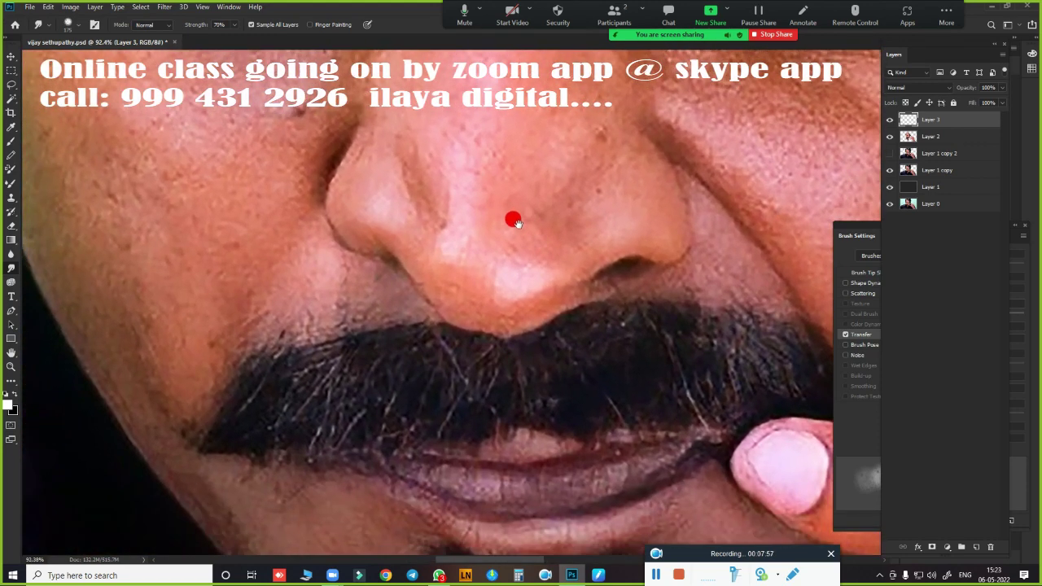
scroll(513, 292, "up", 1)
scroll(488, 277, "down", 1)
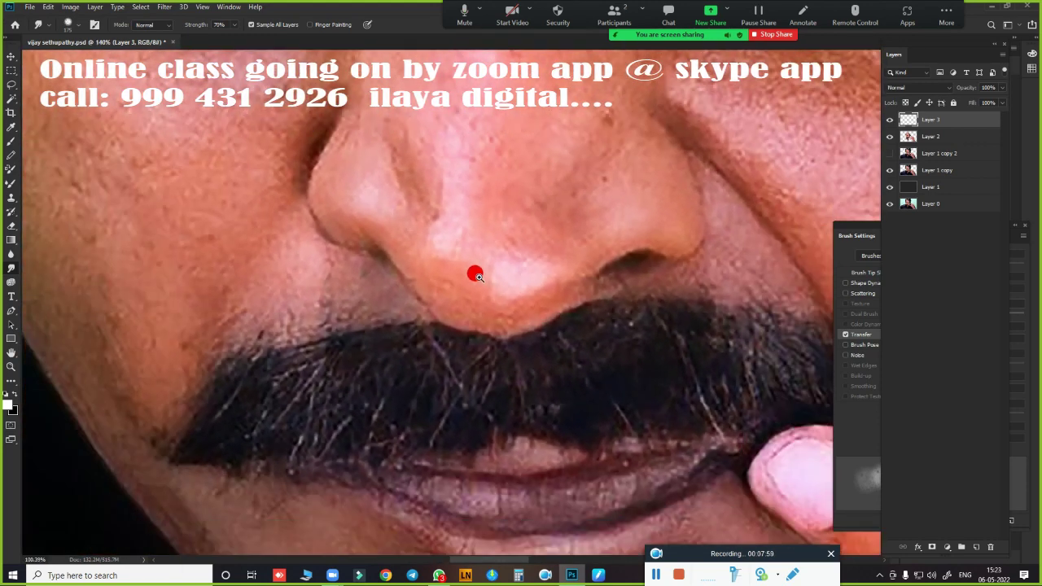
scroll(494, 245, "up", 1)
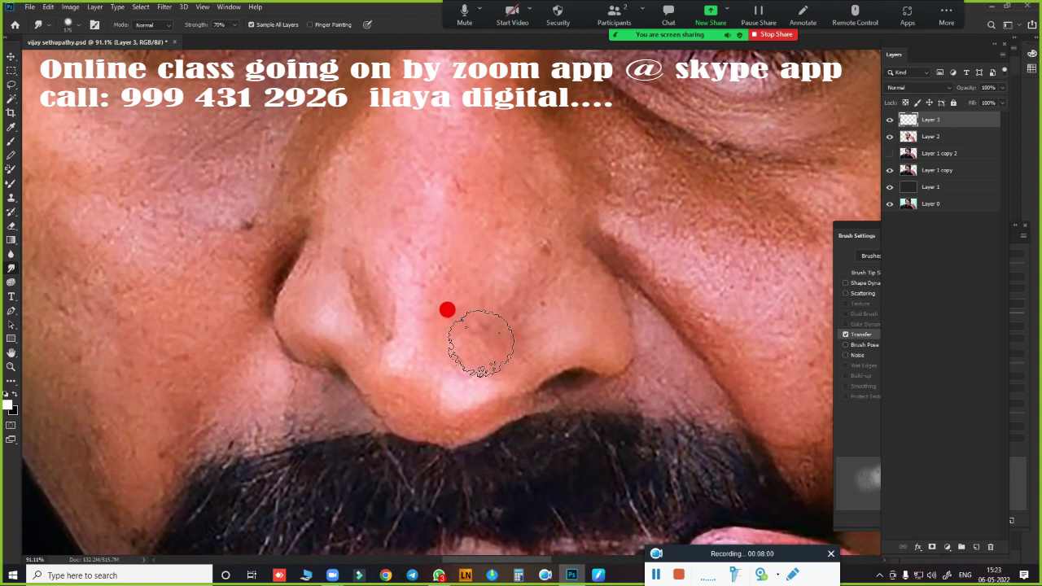
scroll(489, 325, "up", 2)
scroll(505, 340, "down", 1)
scroll(488, 334, "down", 1)
scroll(472, 329, "down", 1)
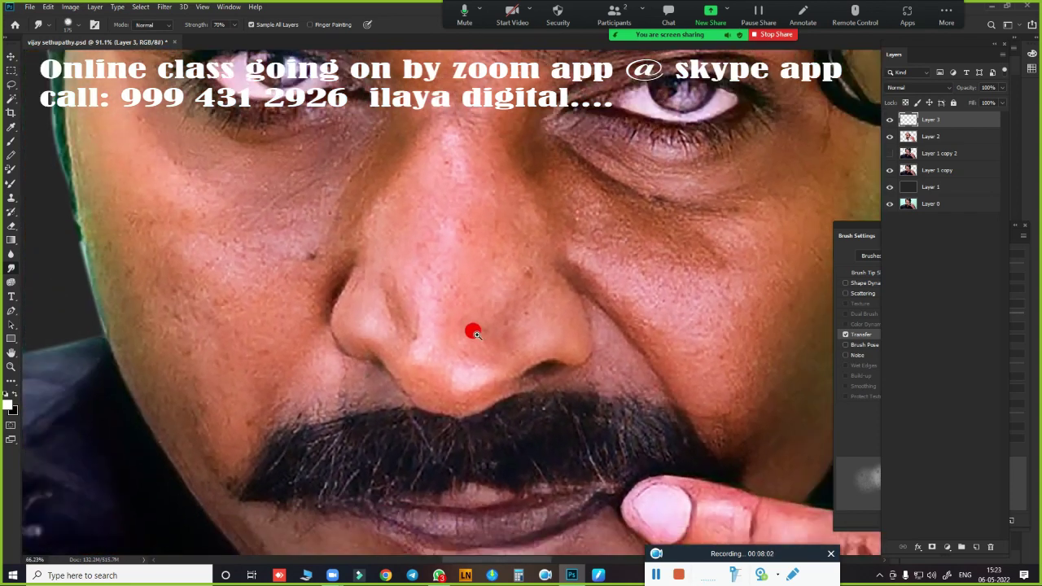
scroll(476, 332, "up", 1)
scroll(482, 328, "down", 1)
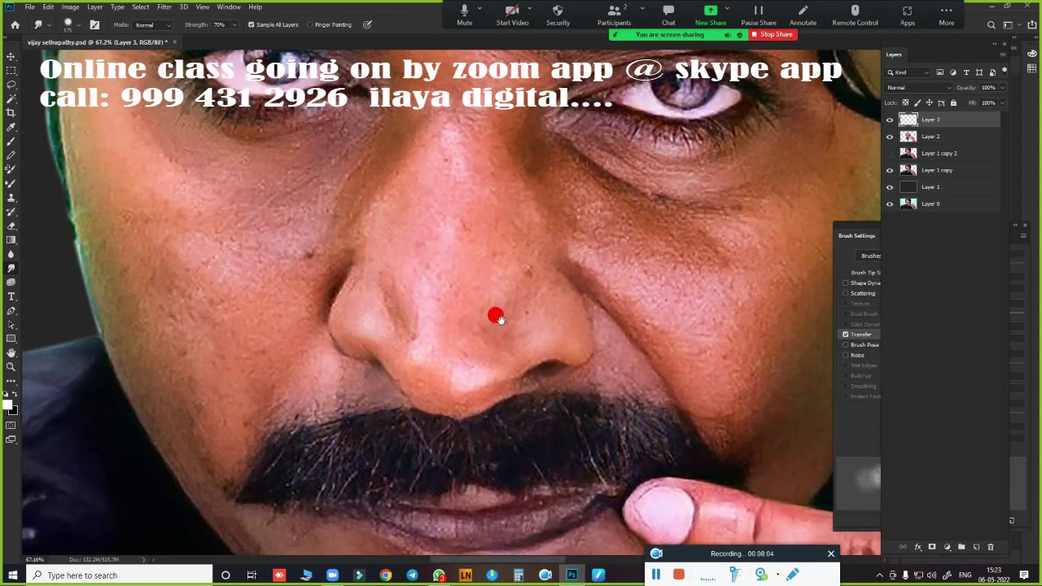
scroll(497, 321, "up", 1)
scroll(498, 334, "up", 1)
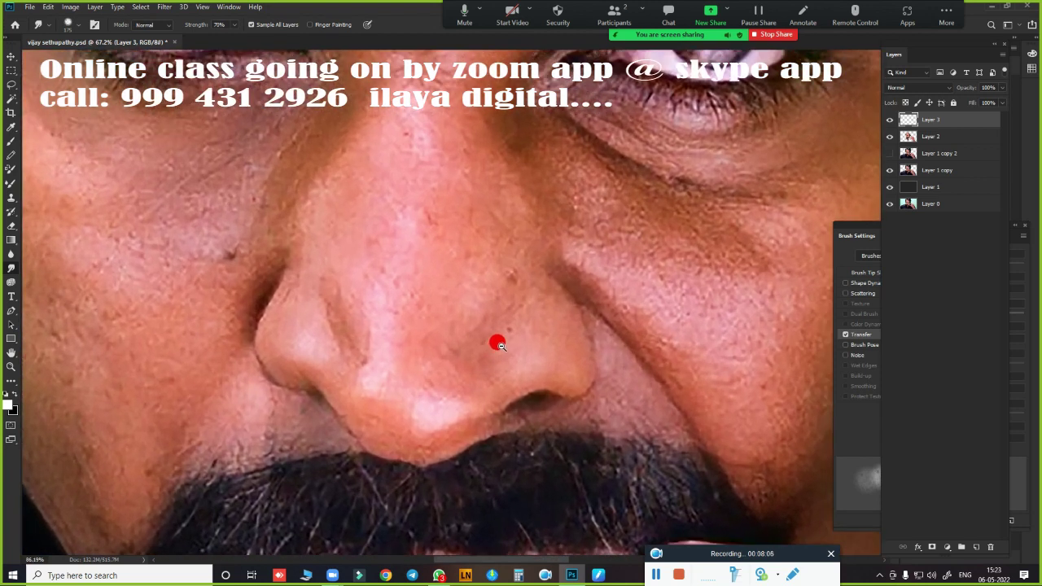
scroll(498, 342, "down", 1)
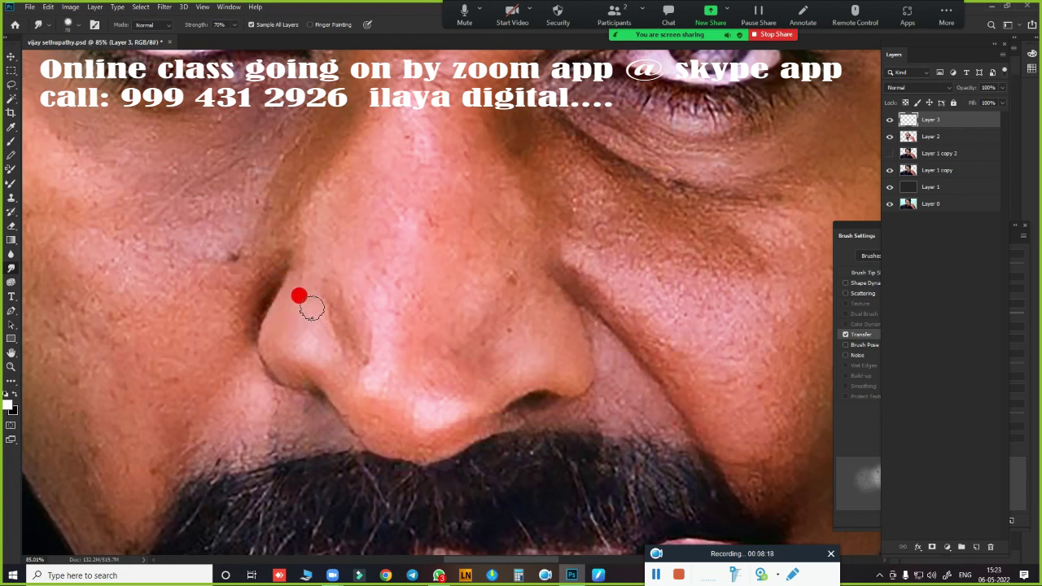
Smudge the left nostril edge, nose tip and right nostril skin on Layer 3
mouse_move(311, 304)
left_mouse_down()
mouse_move(333, 349)
mouse_move(309, 346)
mouse_move(283, 320)
mouse_move(271, 346)
mouse_move(281, 328)
mouse_move(287, 376)
mouse_move(279, 369)
mouse_move(318, 365)
mouse_move(346, 410)
mouse_move(348, 315)
mouse_move(343, 322)
mouse_move(328, 285)
mouse_move(353, 350)
mouse_move(354, 309)
mouse_move(361, 326)
mouse_move(349, 291)
mouse_move(337, 306)
mouse_move(360, 352)
mouse_move(448, 292)
mouse_move(458, 312)
mouse_move(508, 302)
mouse_move(547, 261)
mouse_move(422, 310)
mouse_move(434, 288)
mouse_move(349, 268)
mouse_move(268, 293)
mouse_move(277, 305)
mouse_move(268, 298)
mouse_move(327, 275)
mouse_move(268, 256)
mouse_move(279, 261)
mouse_move(253, 271)
mouse_move(237, 317)
mouse_move(285, 363)
mouse_move(226, 361)
mouse_move(260, 333)
mouse_move(235, 214)
mouse_move(242, 190)
mouse_move(314, 244)
mouse_move(298, 277)
mouse_move(305, 269)
mouse_move(314, 290)
mouse_move(314, 277)
mouse_move(353, 235)
mouse_move(333, 249)
mouse_move(368, 318)
mouse_move(367, 205)
mouse_move(383, 312)
mouse_move(349, 247)
mouse_move(358, 380)
mouse_move(344, 367)
mouse_move(356, 349)
mouse_move(350, 372)
mouse_move(306, 317)
mouse_move(321, 331)
mouse_move(323, 321)
mouse_move(360, 447)
mouse_move(341, 398)
mouse_move(413, 500)
mouse_move(361, 435)
mouse_move(339, 379)
mouse_move(325, 374)
mouse_move(422, 453)
left_mouse_up()
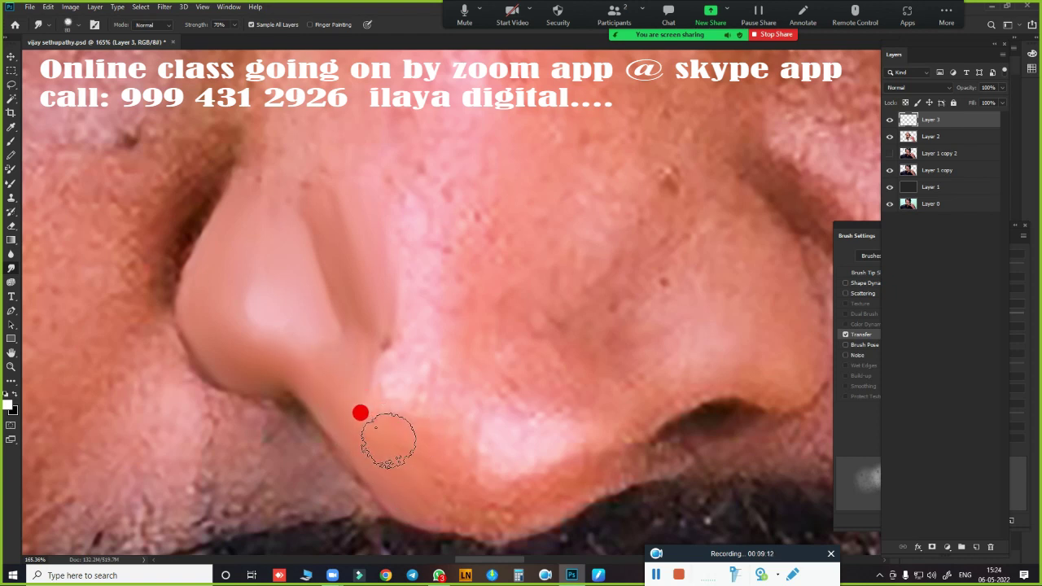
mouse_move(369, 415)
left_mouse_down()
mouse_move(382, 414)
mouse_move(330, 374)
mouse_move(399, 408)
mouse_move(412, 428)
mouse_move(421, 419)
mouse_move(411, 472)
mouse_move(467, 475)
mouse_move(478, 487)
mouse_move(465, 453)
mouse_move(476, 488)
mouse_move(436, 484)
mouse_move(516, 472)
mouse_move(588, 432)
mouse_move(472, 496)
mouse_move(437, 488)
mouse_move(511, 471)
mouse_move(583, 428)
left_mouse_up()
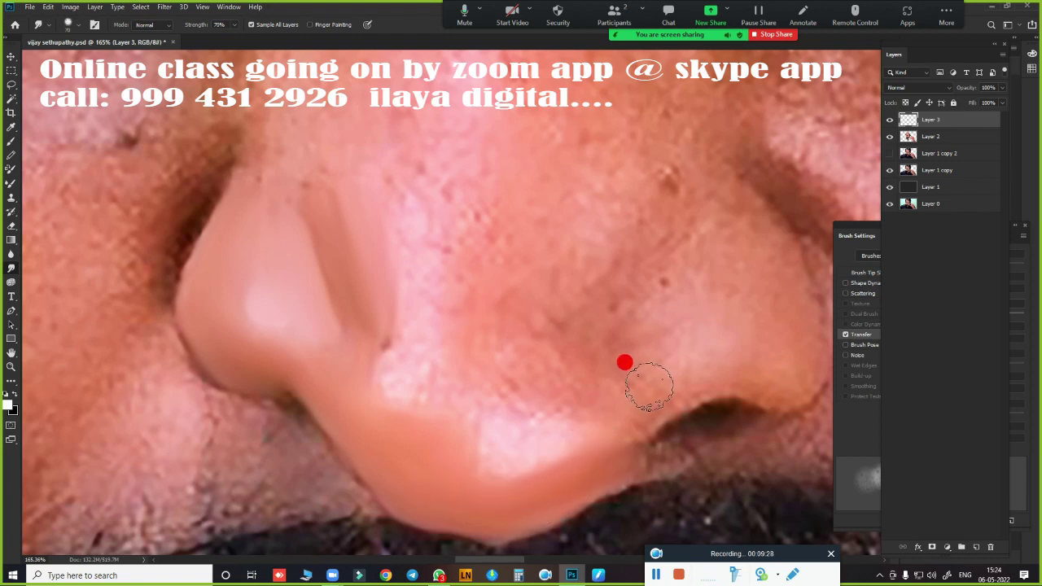
mouse_move(649, 386)
left_mouse_down()
mouse_move(644, 416)
mouse_move(675, 376)
mouse_move(717, 367)
mouse_move(663, 401)
mouse_move(597, 483)
left_mouse_up()
mouse_move(534, 469)
left_mouse_down()
mouse_move(610, 437)
mouse_move(495, 435)
mouse_move(507, 446)
mouse_move(507, 435)
left_mouse_up()
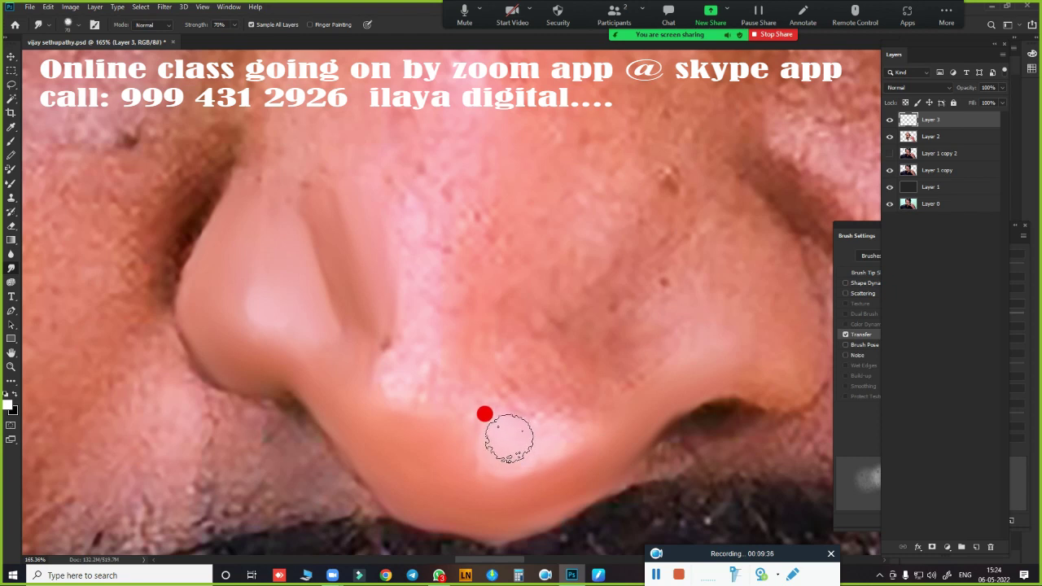
mouse_move(663, 321)
left_mouse_down()
mouse_move(703, 318)
mouse_move(704, 328)
left_mouse_up()
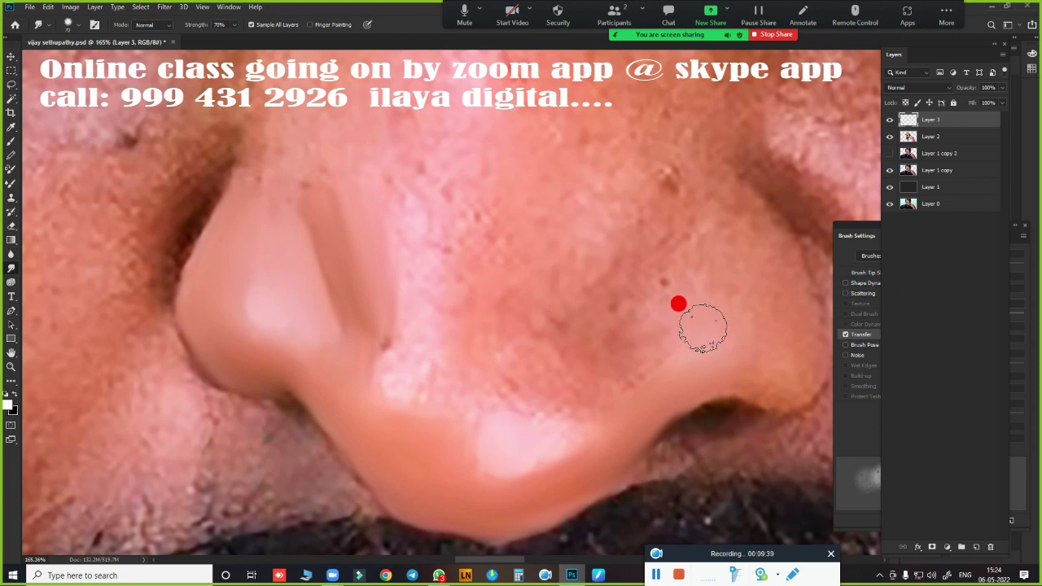
mouse_move(407, 388)
left_mouse_down()
mouse_move(402, 374)
mouse_move(430, 353)
mouse_move(508, 442)
mouse_move(479, 482)
mouse_move(526, 480)
mouse_move(483, 493)
mouse_move(446, 453)
mouse_move(523, 410)
mouse_move(609, 402)
mouse_move(451, 386)
mouse_move(460, 383)
mouse_move(430, 432)
mouse_move(418, 367)
mouse_move(354, 288)
mouse_move(333, 370)
mouse_move(335, 333)
mouse_move(317, 353)
mouse_move(286, 356)
mouse_move(359, 347)
mouse_move(617, 370)
mouse_move(621, 353)
mouse_move(396, 302)
mouse_move(609, 312)
mouse_move(546, 280)
mouse_move(616, 286)
left_mouse_up()
Smudge the right nostril crease, side of the nose and nostril rim smooth
scroll(616, 285, "up", 2)
mouse_move(475, 360)
left_mouse_down()
mouse_move(573, 297)
mouse_move(621, 282)
mouse_move(563, 234)
left_mouse_up()
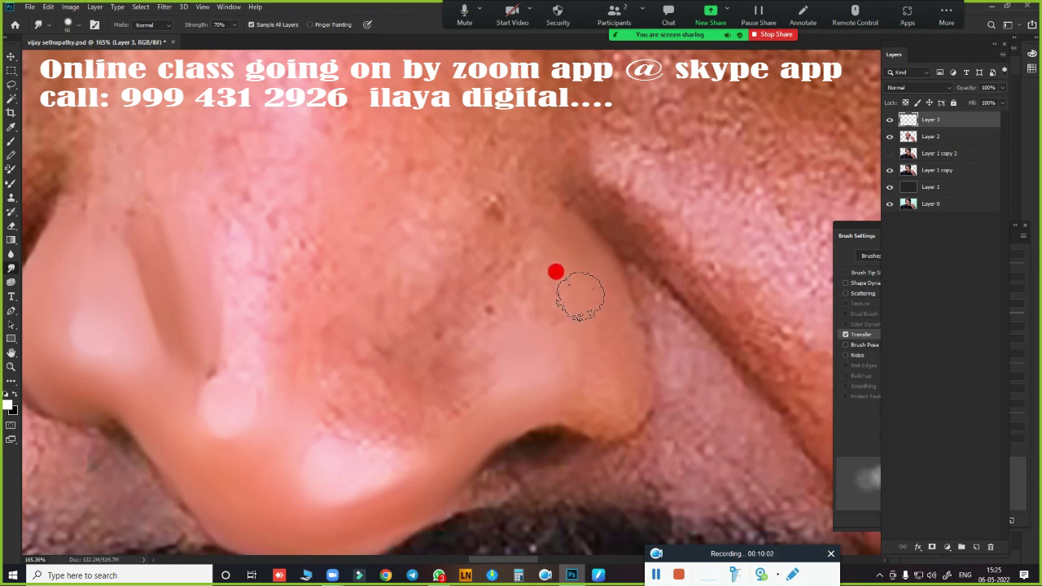
mouse_move(579, 296)
left_mouse_down()
mouse_move(610, 309)
mouse_move(607, 323)
mouse_move(607, 299)
mouse_move(623, 384)
mouse_move(464, 431)
mouse_move(540, 401)
mouse_move(605, 407)
mouse_move(539, 407)
mouse_move(594, 403)
mouse_move(578, 374)
mouse_move(579, 282)
mouse_move(595, 367)
mouse_move(551, 296)
mouse_move(500, 333)
mouse_move(538, 293)
mouse_move(516, 260)
mouse_move(529, 215)
mouse_move(507, 255)
mouse_move(544, 291)
mouse_move(414, 365)
mouse_move(442, 356)
mouse_move(472, 298)
mouse_move(545, 218)
mouse_move(525, 207)
mouse_move(480, 281)
mouse_move(539, 212)
left_mouse_up()
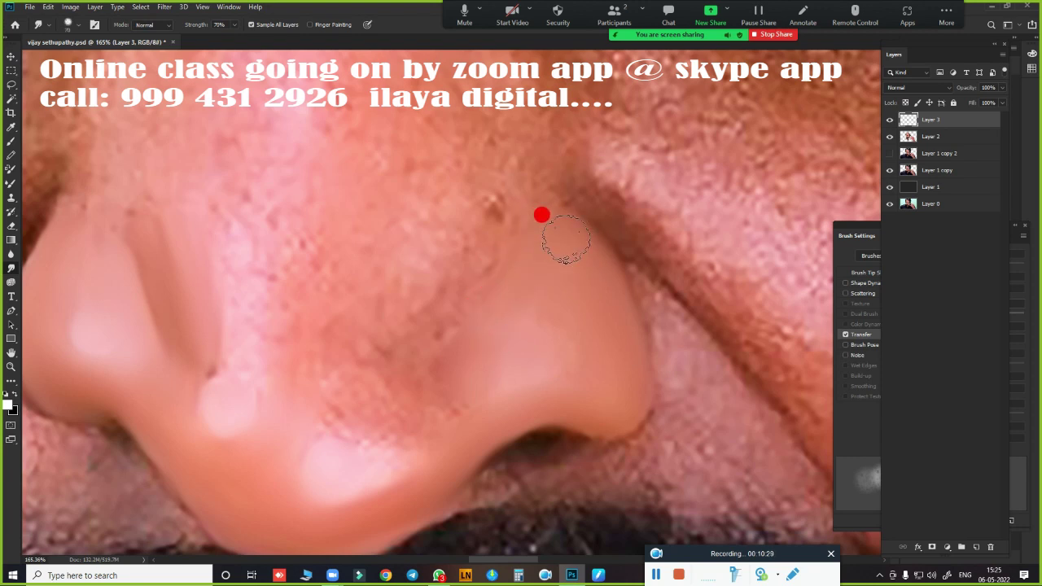
mouse_move(571, 269)
left_mouse_down()
mouse_move(545, 295)
mouse_move(588, 339)
mouse_move(555, 295)
mouse_move(580, 339)
mouse_move(567, 391)
mouse_move(497, 423)
mouse_move(425, 479)
mouse_move(558, 398)
mouse_move(512, 421)
left_mouse_up()
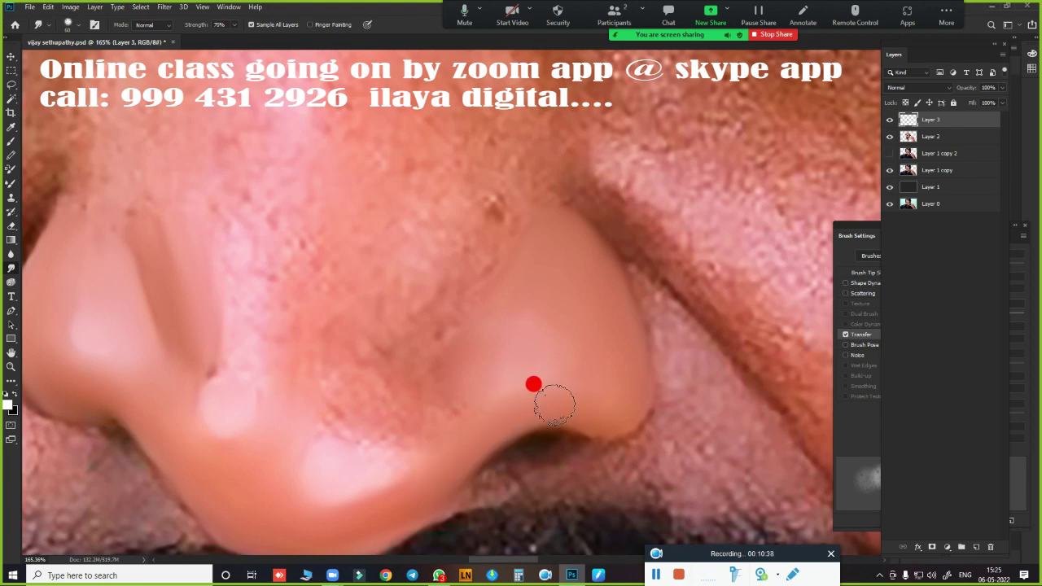
mouse_move(606, 307)
left_mouse_down()
mouse_move(533, 356)
mouse_move(579, 284)
mouse_move(598, 337)
mouse_move(542, 287)
left_mouse_up()
Frame the nose and smudge the bridge down toward the tip
scroll(670, 390, "down", 2)
scroll(551, 365, "down", 2)
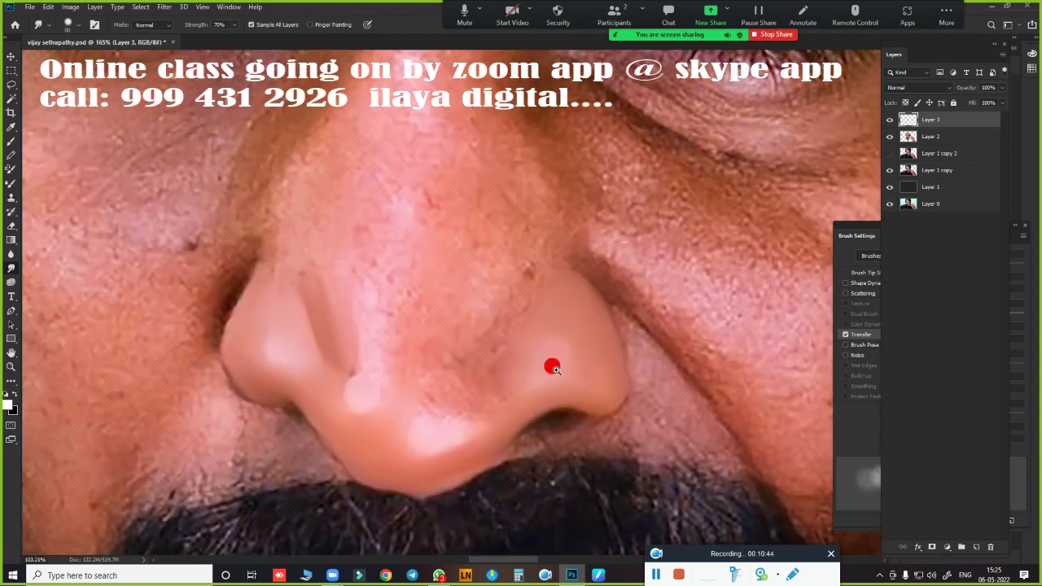
scroll(549, 375, "down", 1)
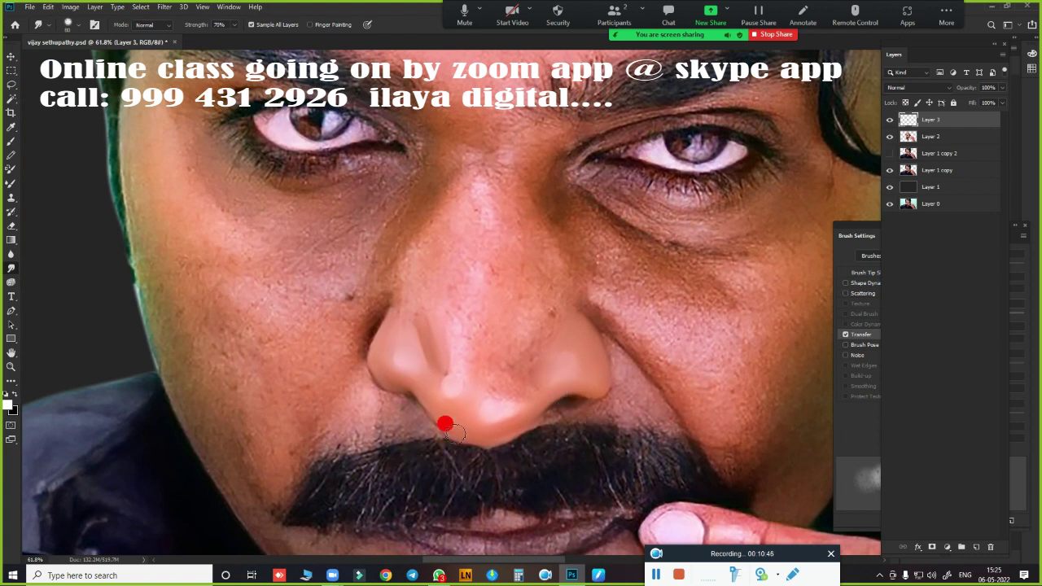
scroll(518, 353, "up", 2)
scroll(496, 324, "down", 1)
scroll(491, 295, "down", 1)
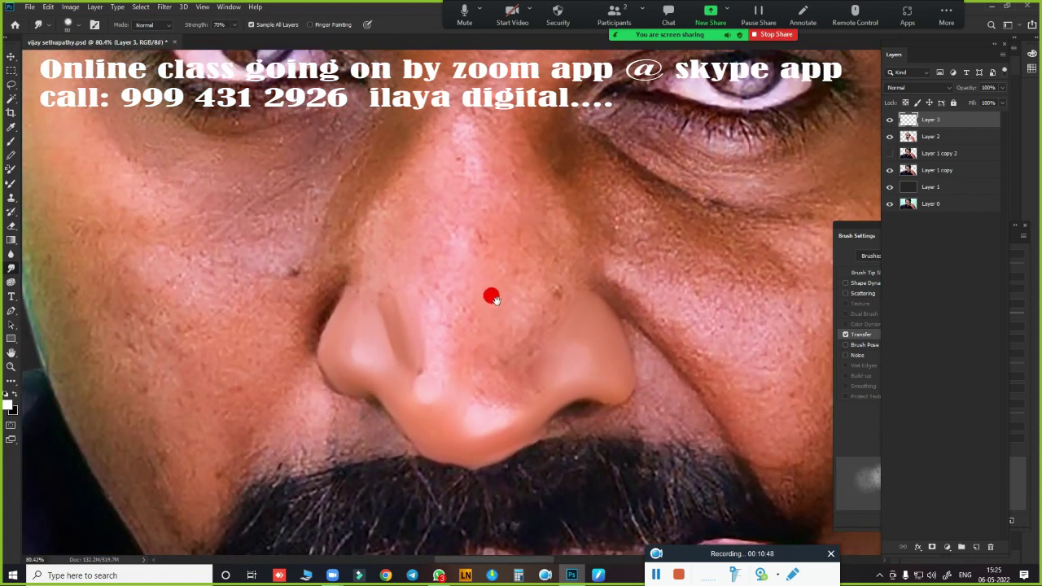
mouse_move(491, 296)
left_mouse_down()
mouse_move(534, 229)
mouse_move(521, 321)
left_mouse_up()
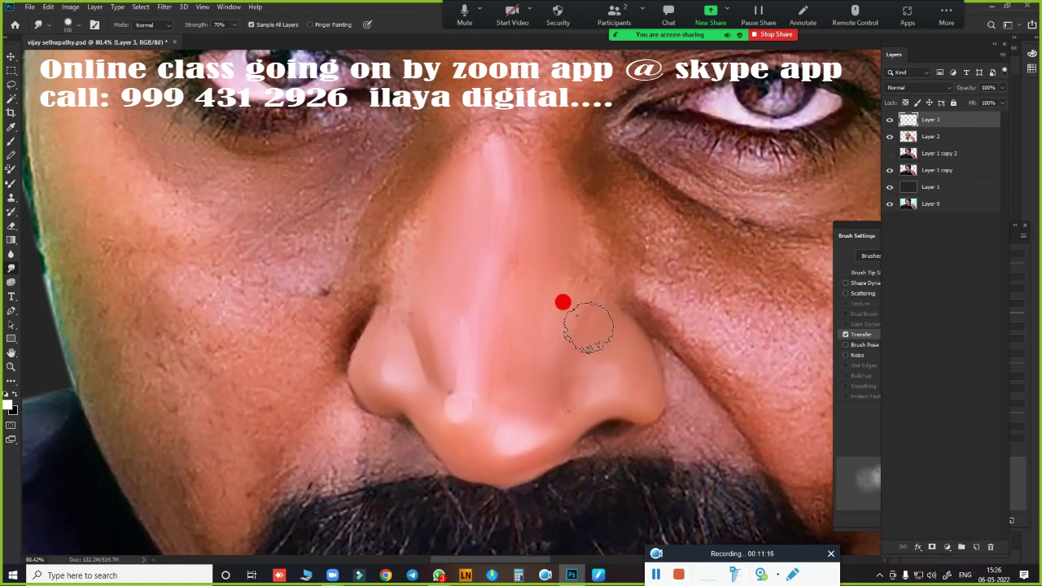
key("ctrl+0")
scroll(405, 271, "up", 5)
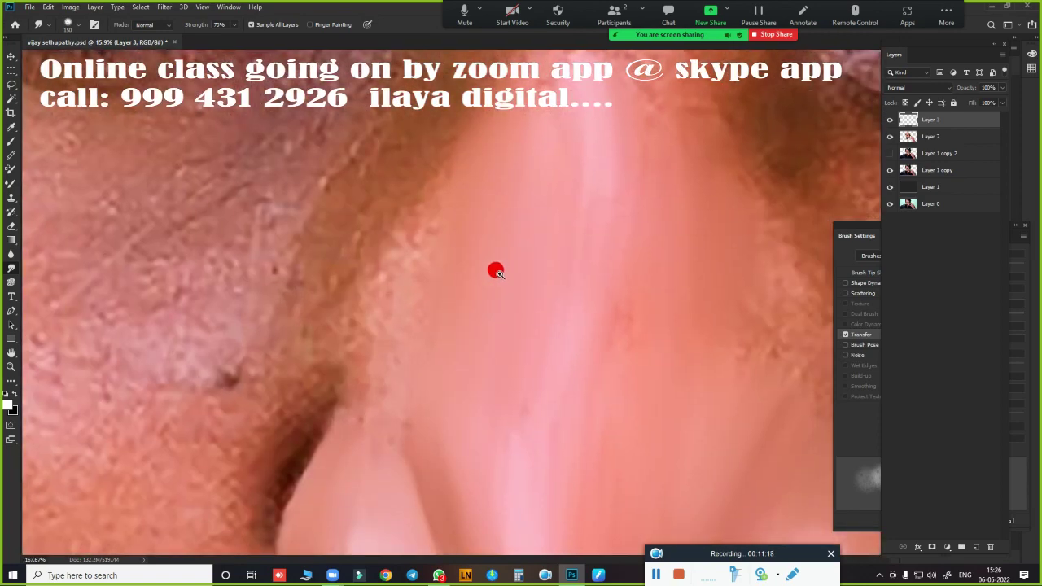
scroll(493, 269, "down", 3)
scroll(627, 328, "up", 3)
scroll(651, 326, "down", 2)
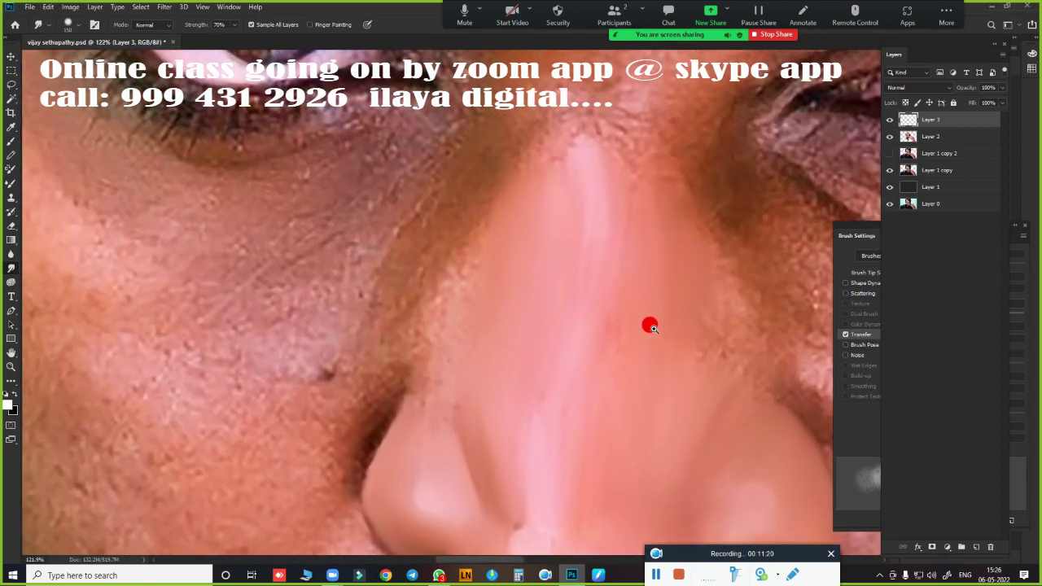
scroll(586, 203, "down", 2)
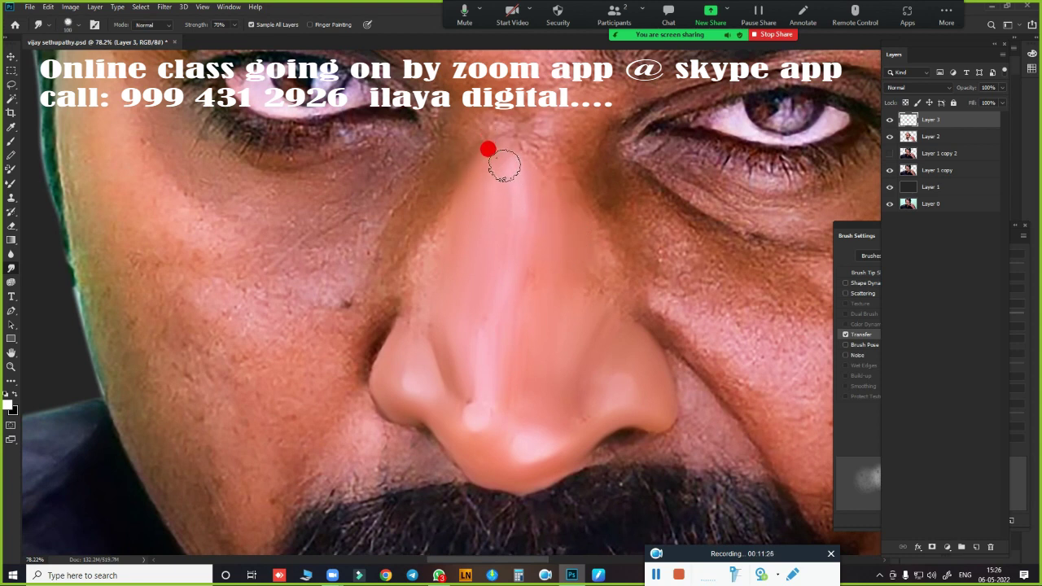
left_click_drag(471, 162, 427, 341)
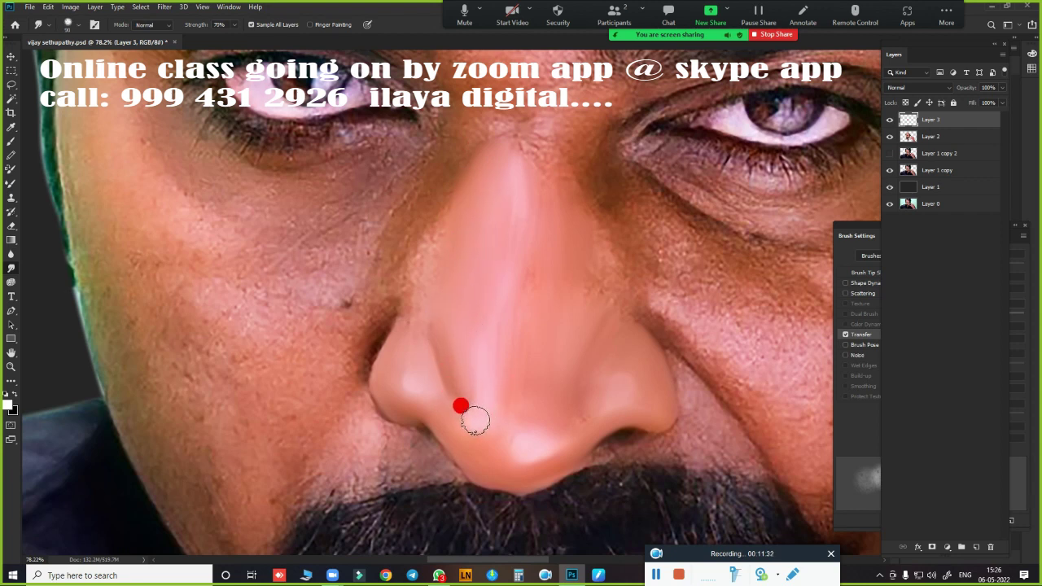
Smooth the skin above the tip, the upper bridge, and back up the bridge
mouse_move(507, 396)
left_mouse_down()
mouse_move(510, 332)
mouse_move(477, 344)
mouse_move(486, 293)
mouse_move(499, 368)
mouse_move(521, 349)
mouse_move(530, 318)
mouse_move(527, 429)
mouse_move(575, 386)
left_mouse_up()
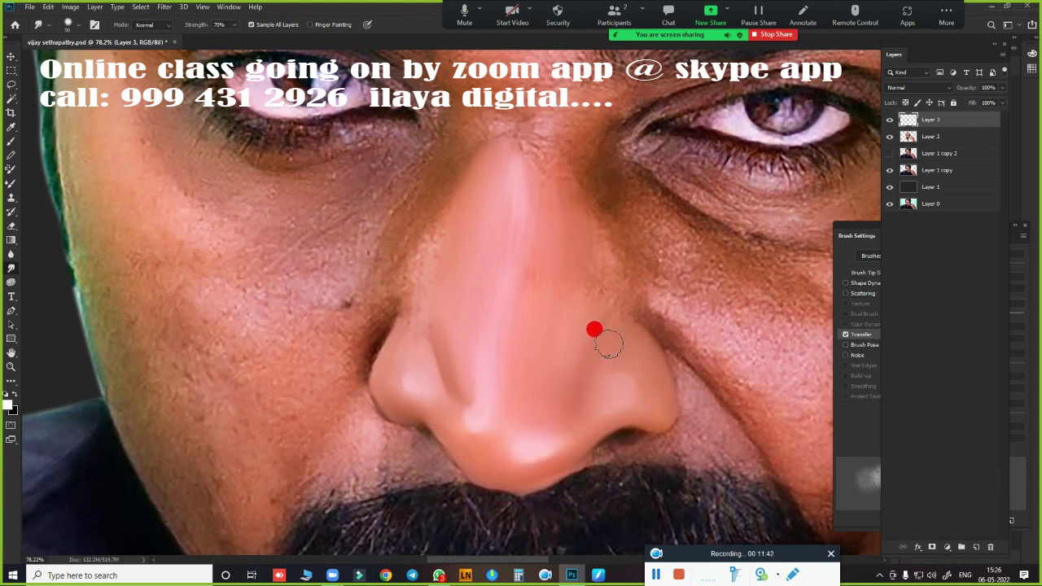
left_click_drag(531, 201, 481, 378)
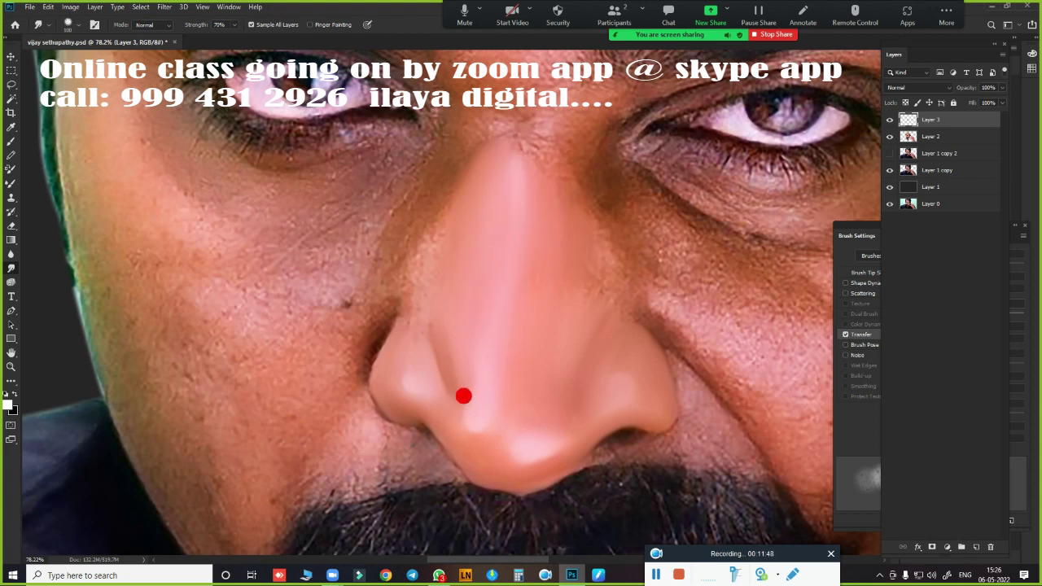
left_click_drag(483, 417, 482, 414)
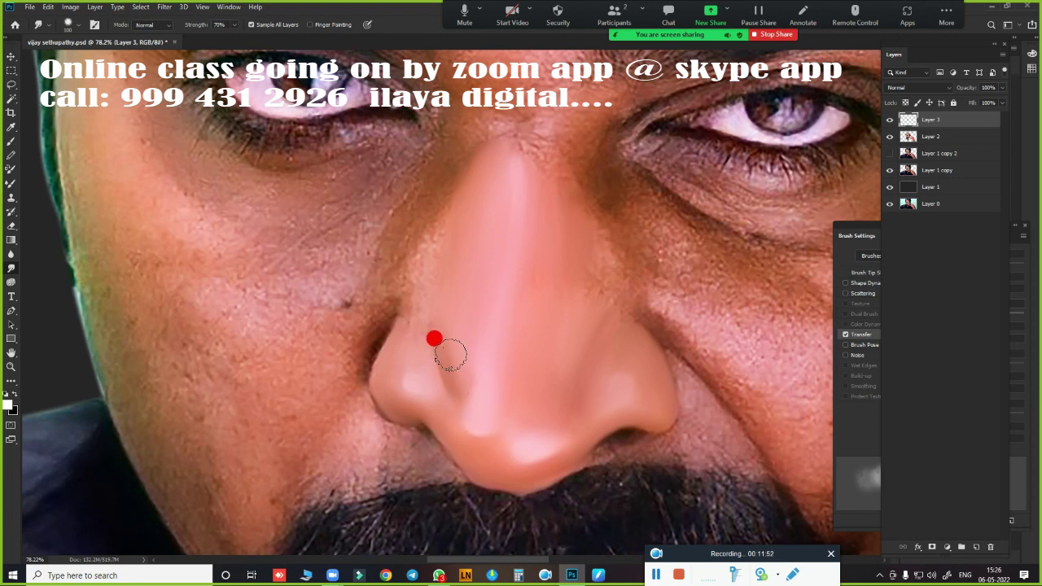
left_click_drag(519, 360, 531, 443)
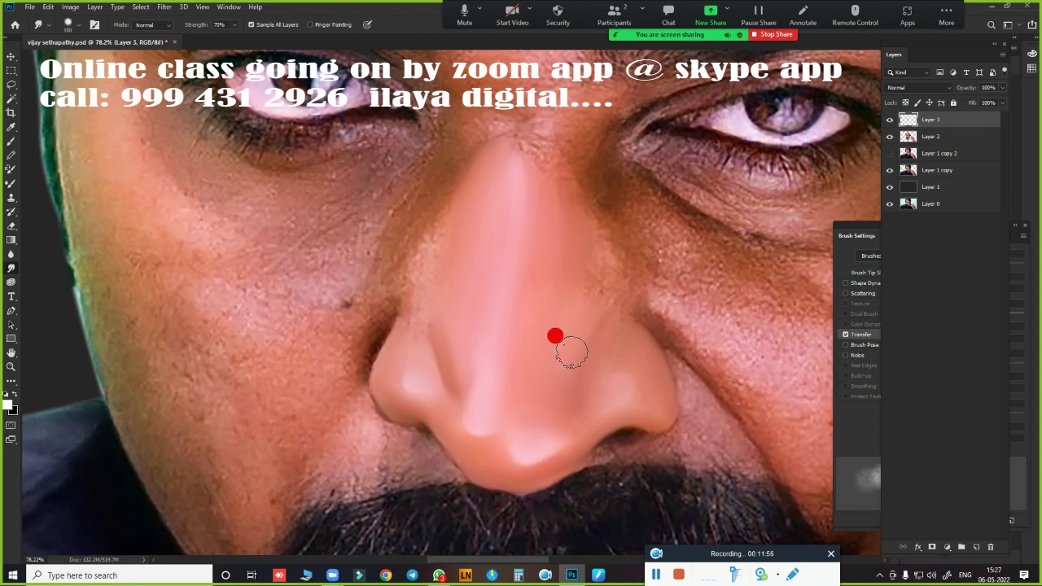
mouse_move(571, 352)
left_mouse_down()
mouse_move(530, 283)
mouse_move(537, 293)
mouse_move(537, 209)
mouse_move(546, 263)
mouse_move(575, 272)
mouse_move(554, 337)
mouse_move(549, 256)
mouse_move(514, 363)
mouse_move(656, 378)
left_mouse_up()
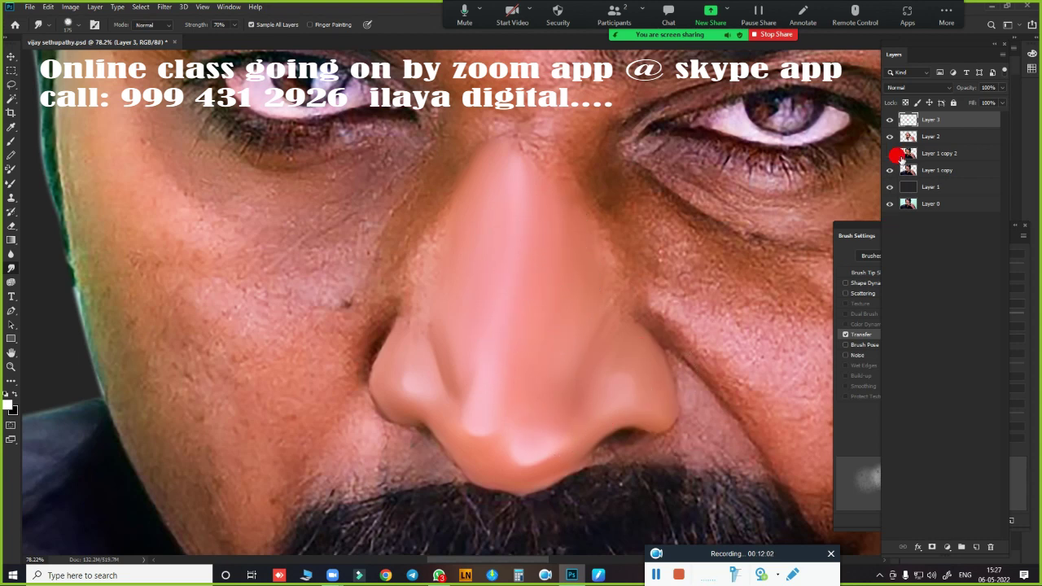
Hide the photo layers and erase the stray pink specks around the nose with a small Eraser
left_click_drag(886, 173, 890, 136)
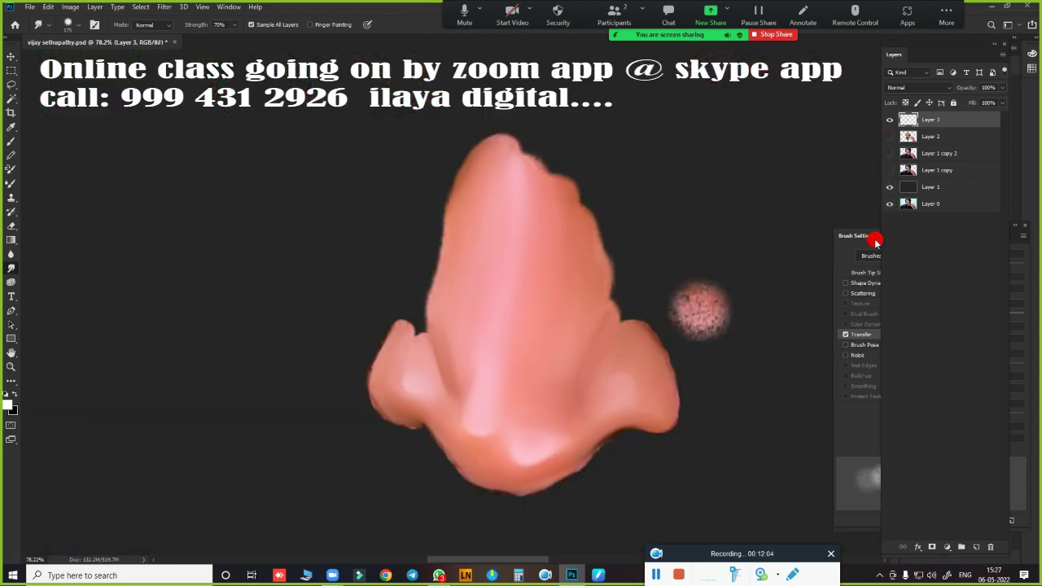
left_click(889, 139)
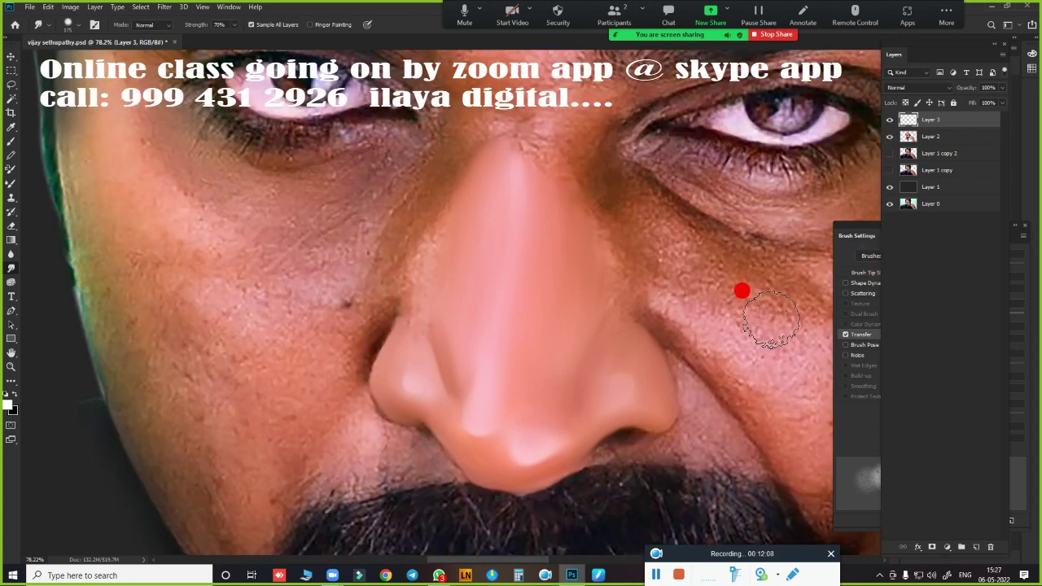
key("e")
left_click_drag(621, 168, 619, 193)
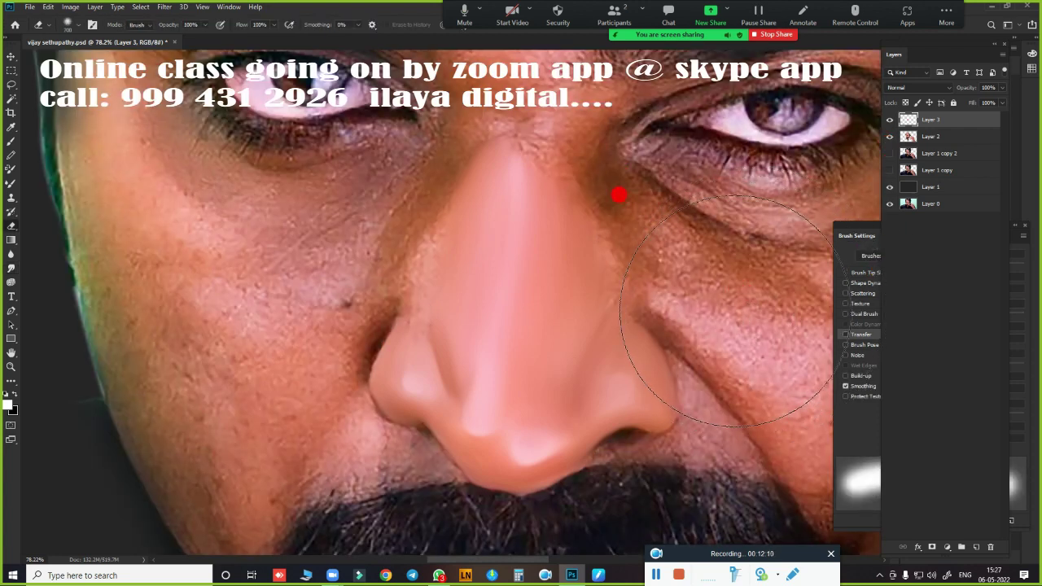
left_click(890, 187)
left_click(888, 168)
left_click(889, 136)
left_click_drag(733, 281, 714, 337)
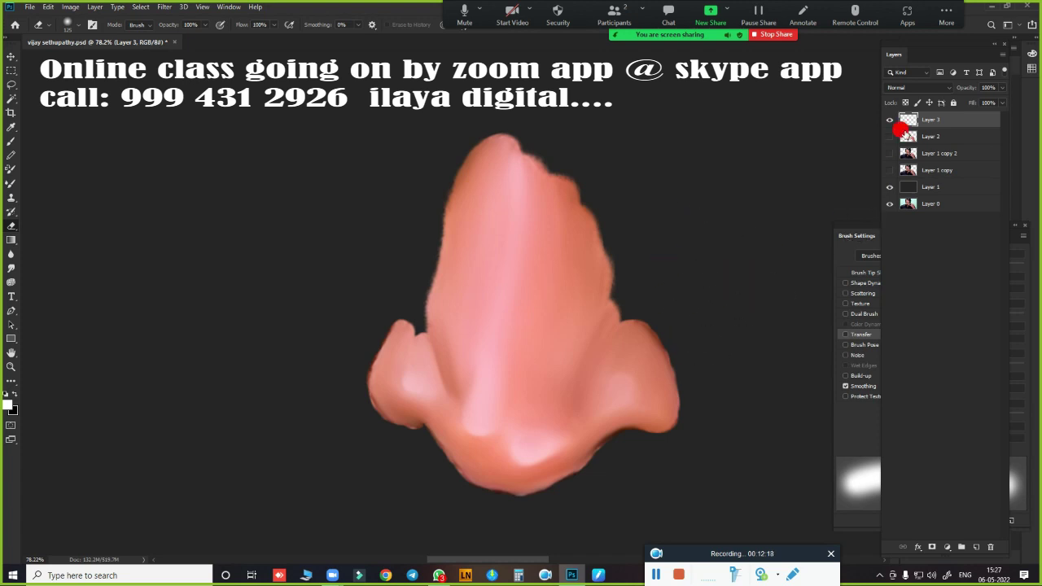
Show Layer 2 and Layer 1 copy again and zoom back in on the nose
left_click(890, 136)
left_click(889, 170)
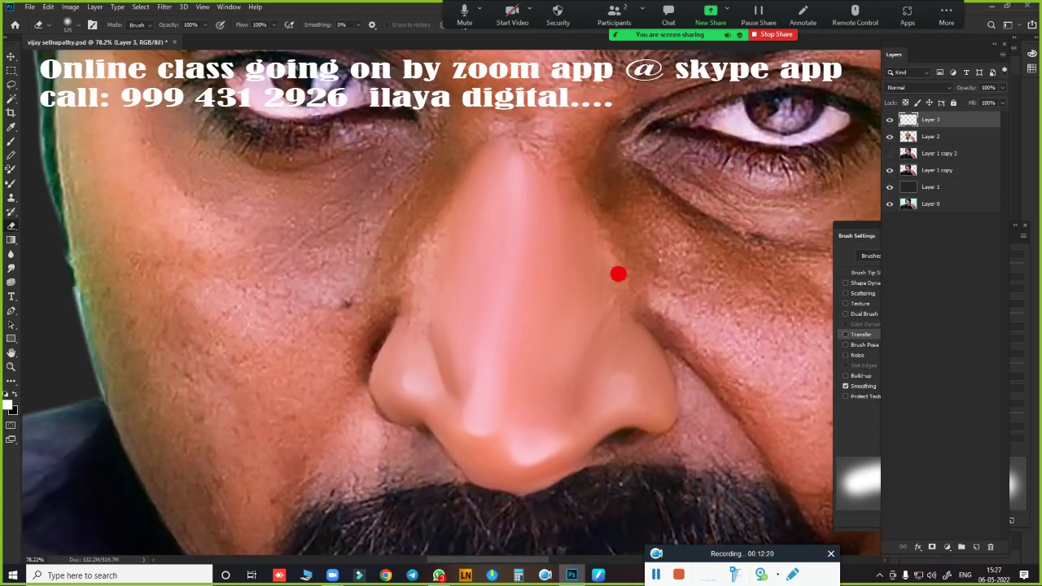
scroll(680, 335, "down", 3)
scroll(667, 295, "up", 1)
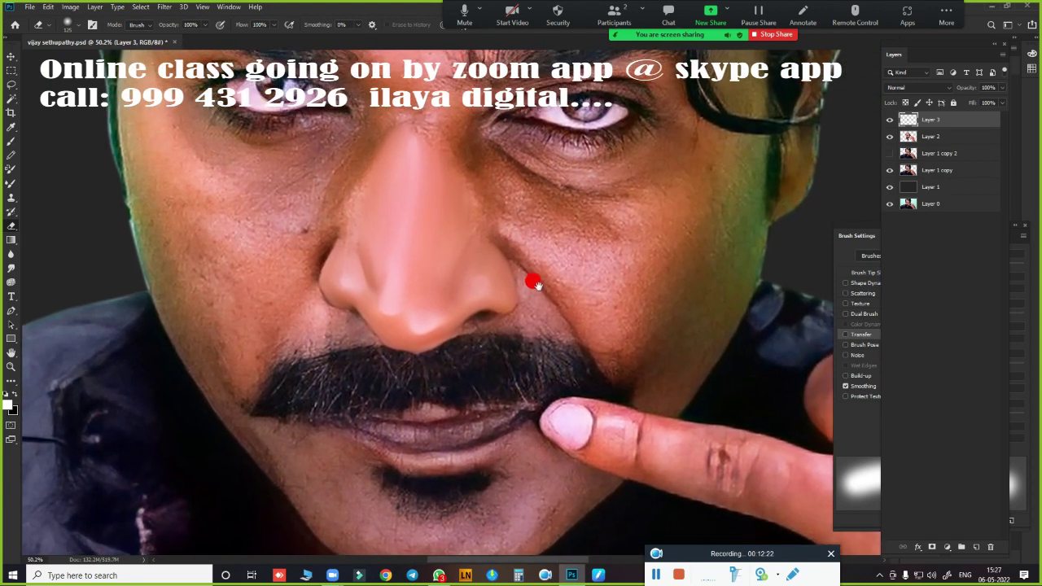
scroll(552, 281, "down", 1)
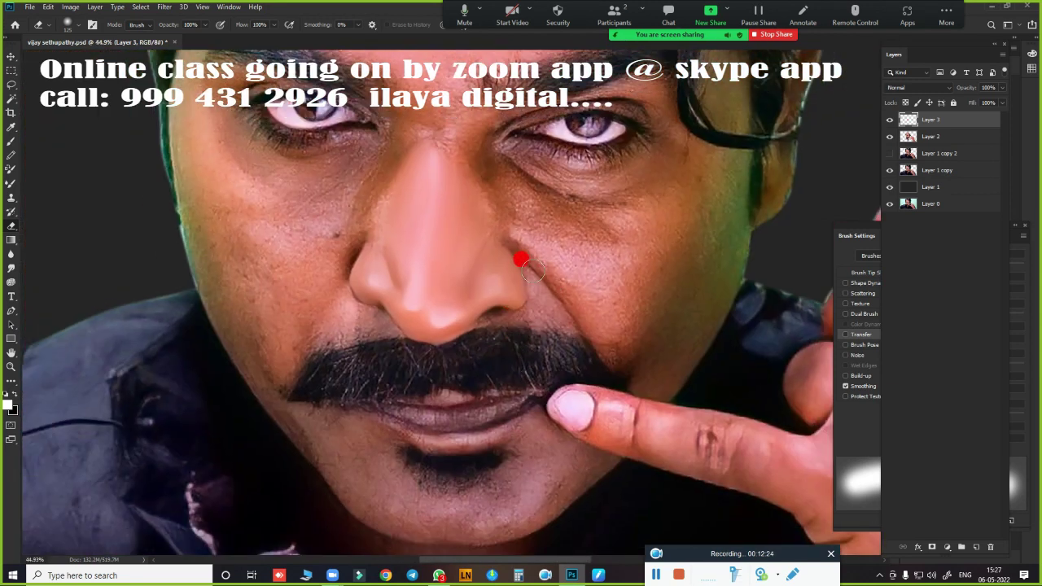
scroll(529, 324, "up", 2)
scroll(593, 293, "up", 1)
scroll(635, 274, "down", 1)
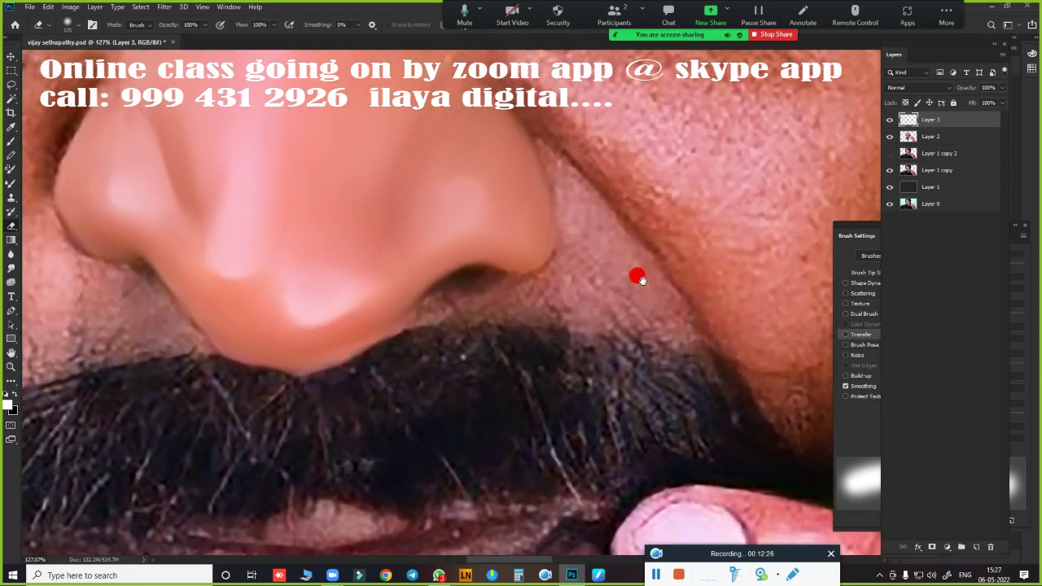
scroll(637, 301, "up", 1)
scroll(638, 310, "up", 1)
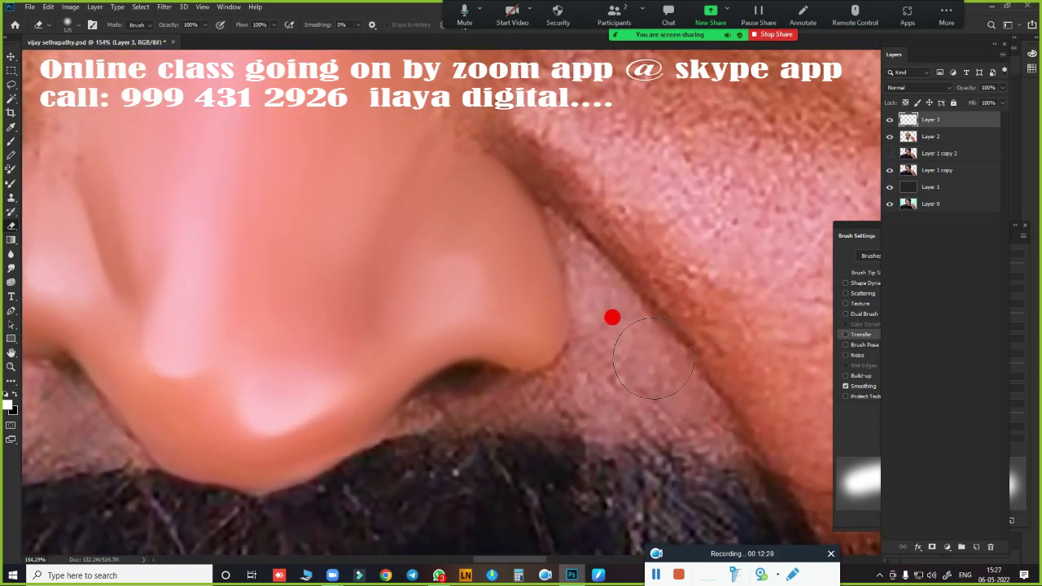
Choose a soft 0%-hardness tip, then the Mixer Brush with the 296 px preset
key("b")
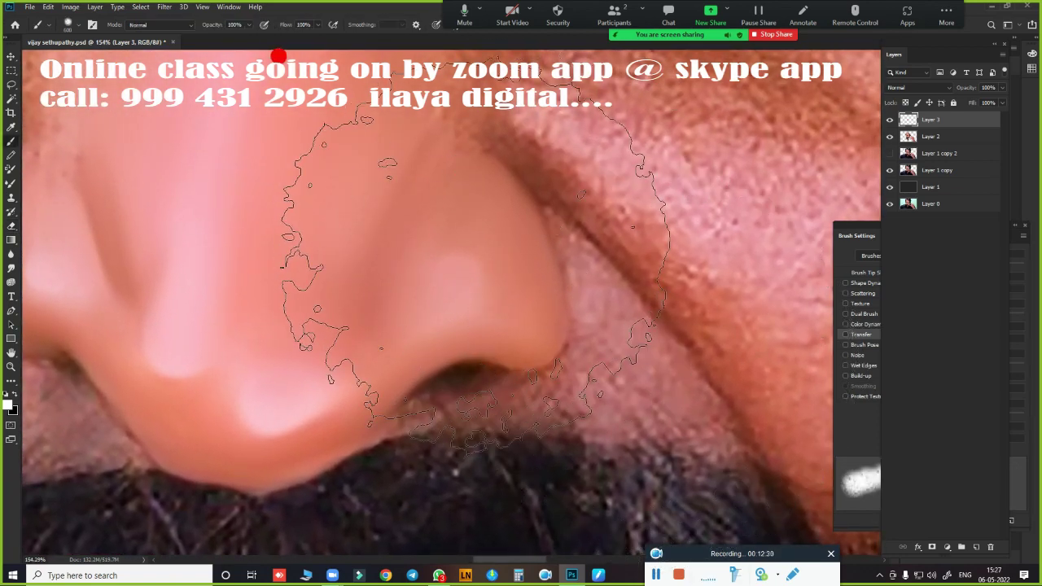
key("bracketleft")
key("bracketleft")
key("bracketleft")
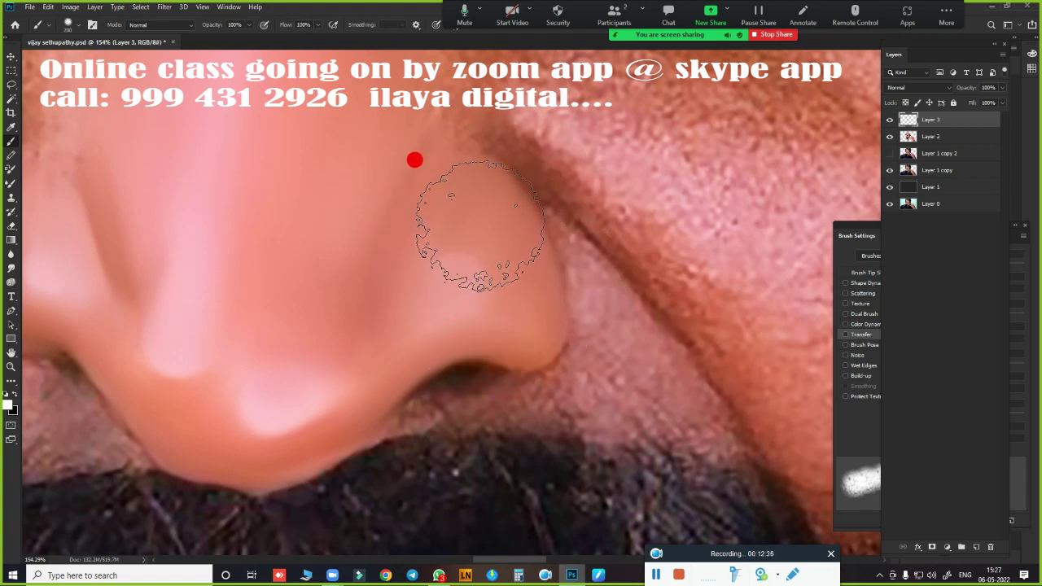
right_click(485, 221)
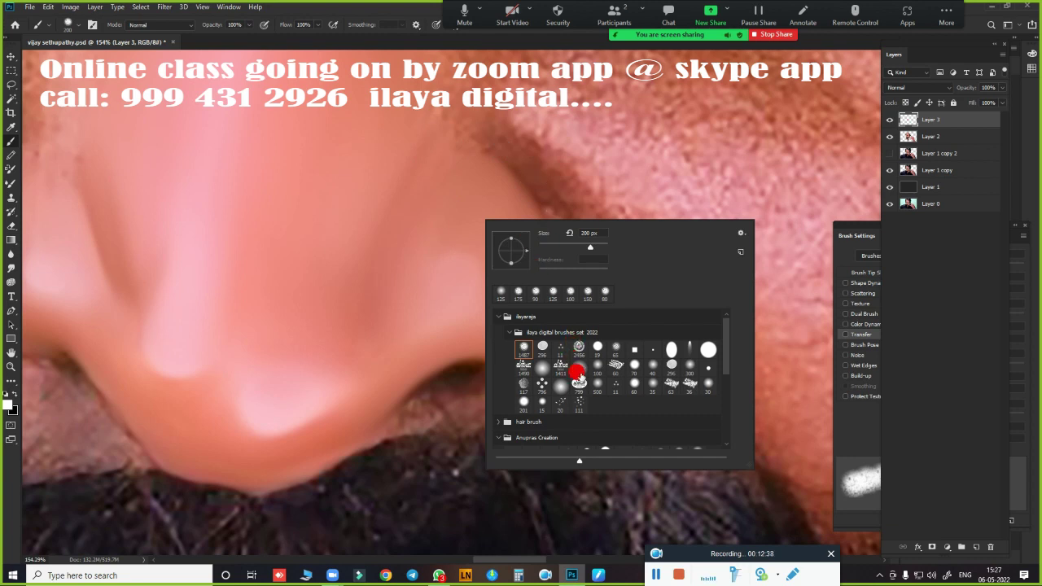
left_click(577, 366)
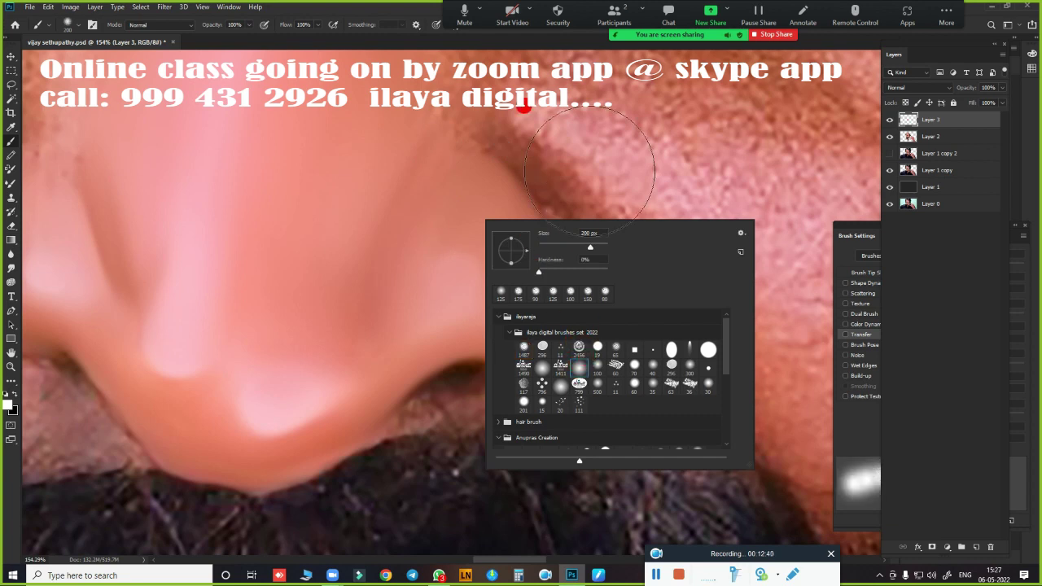
left_click(570, 41)
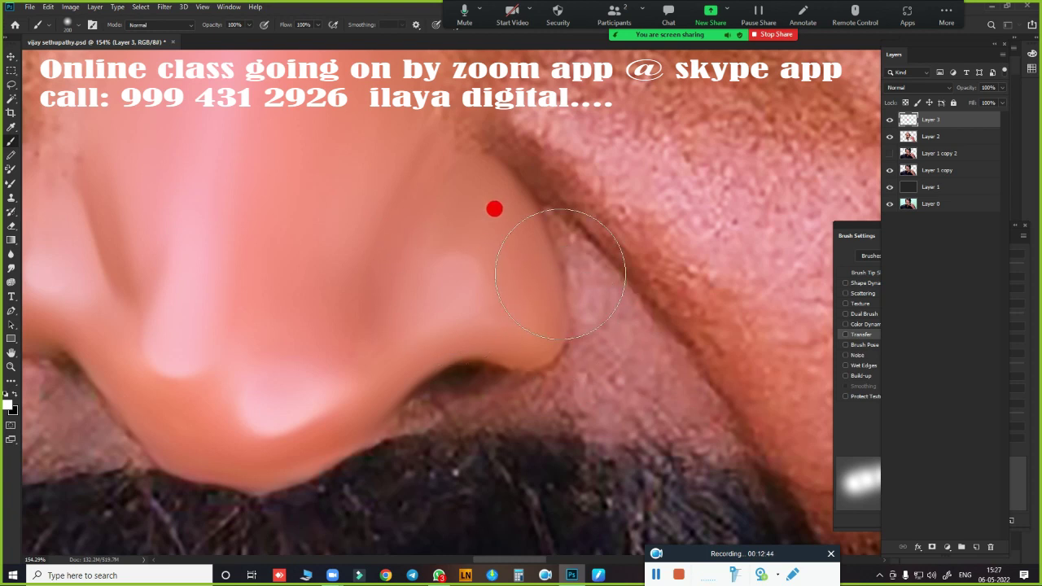
right_click(404, 287)
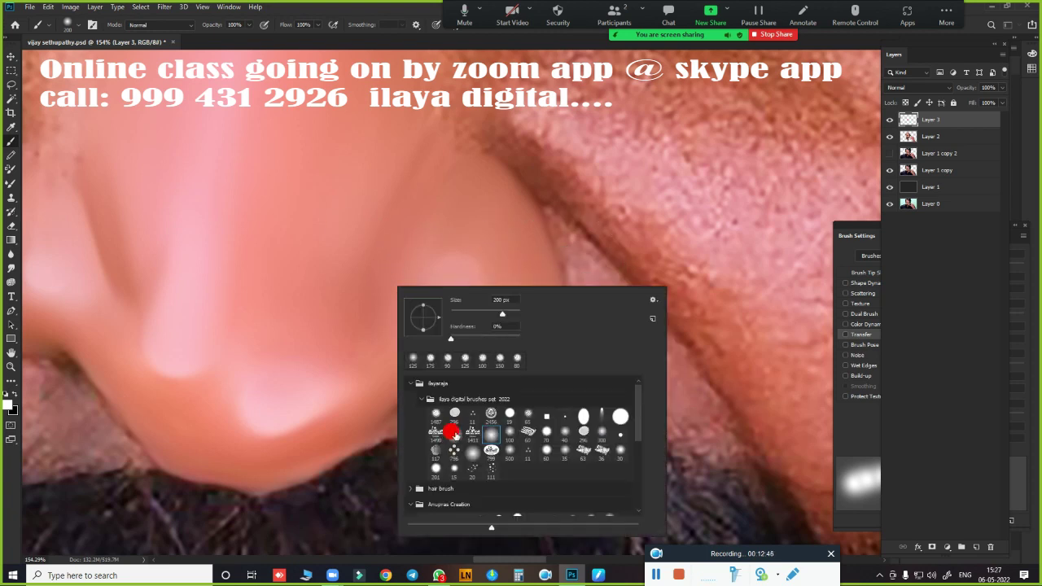
key("shift+b")
left_click(454, 432)
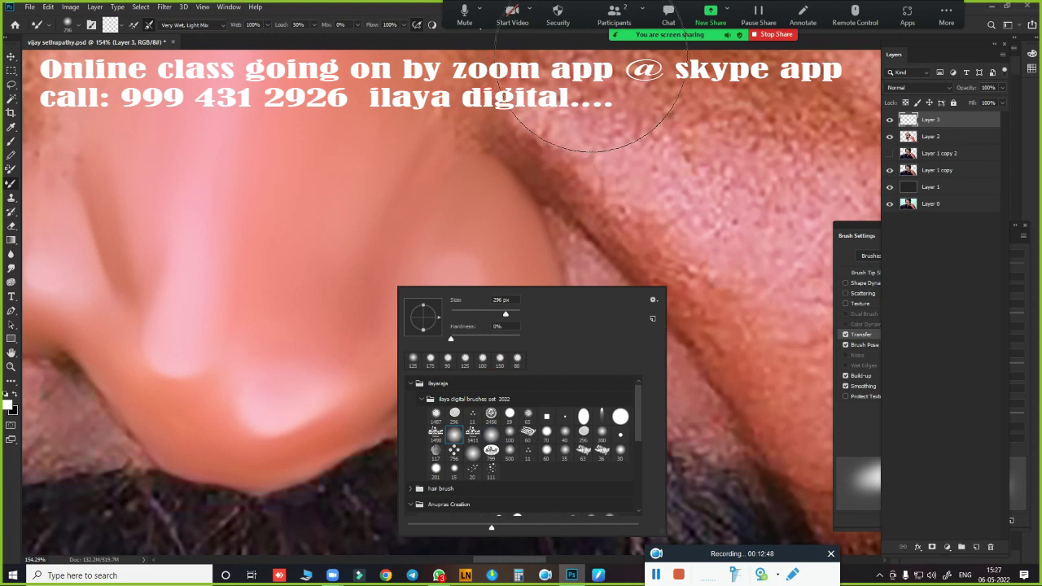
Blend the dark crease line beside the nose with a smaller Mixer Brush
left_click(586, 71)
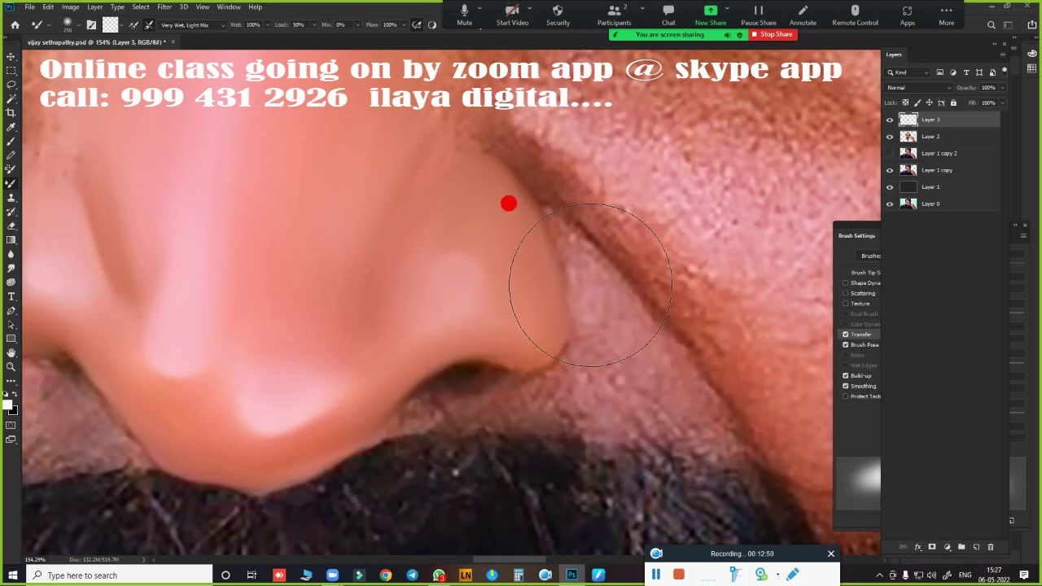
key("bracketleft")
key("bracketleft")
key("bracketleft")
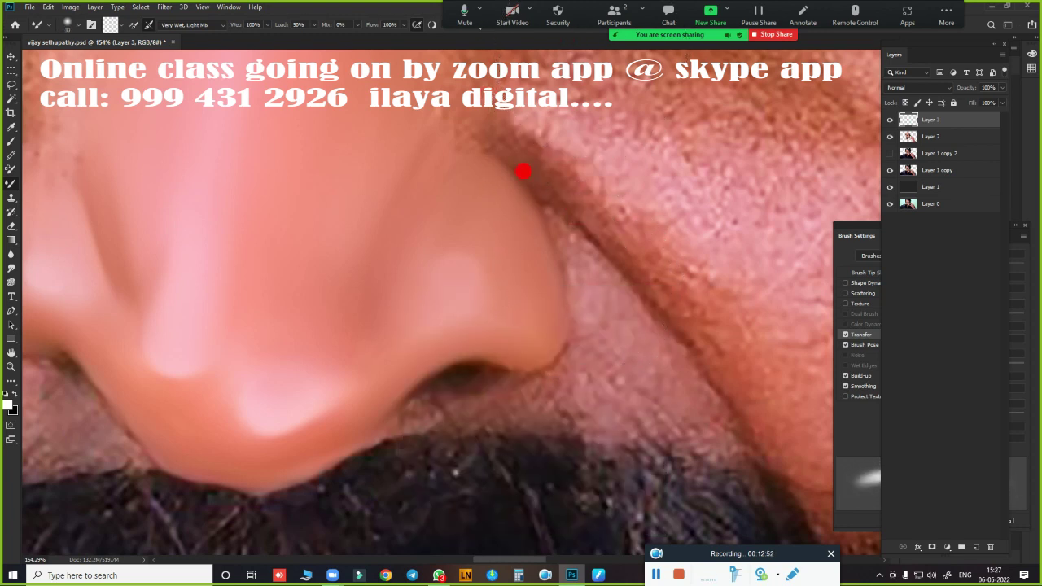
left_click_drag(550, 196, 629, 276)
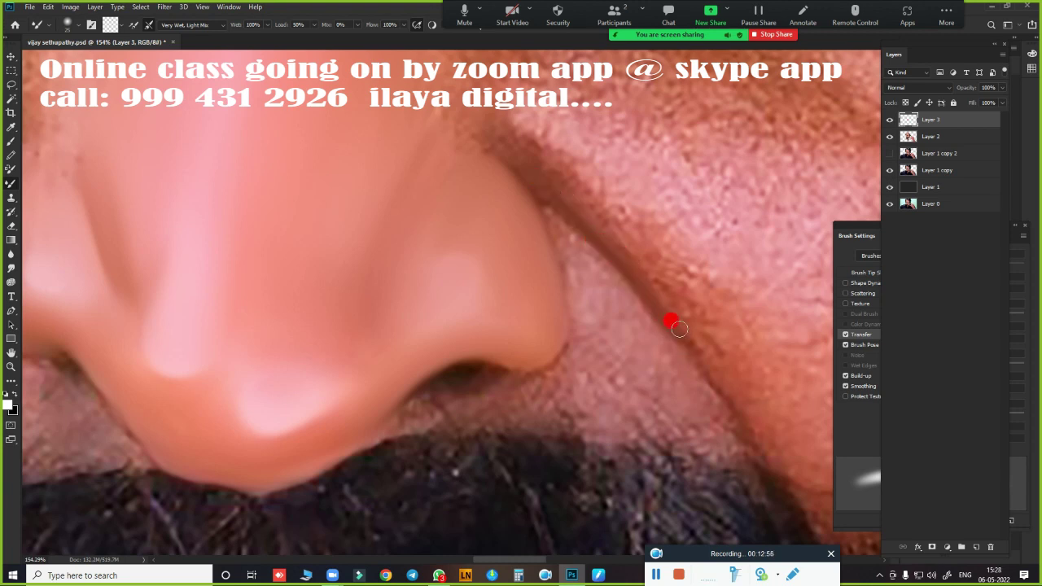
mouse_move(628, 277)
left_mouse_down()
mouse_move(689, 341)
mouse_move(739, 433)
mouse_move(703, 414)
mouse_move(782, 466)
mouse_move(751, 448)
mouse_move(756, 472)
mouse_move(722, 414)
mouse_move(712, 373)
left_mouse_up()
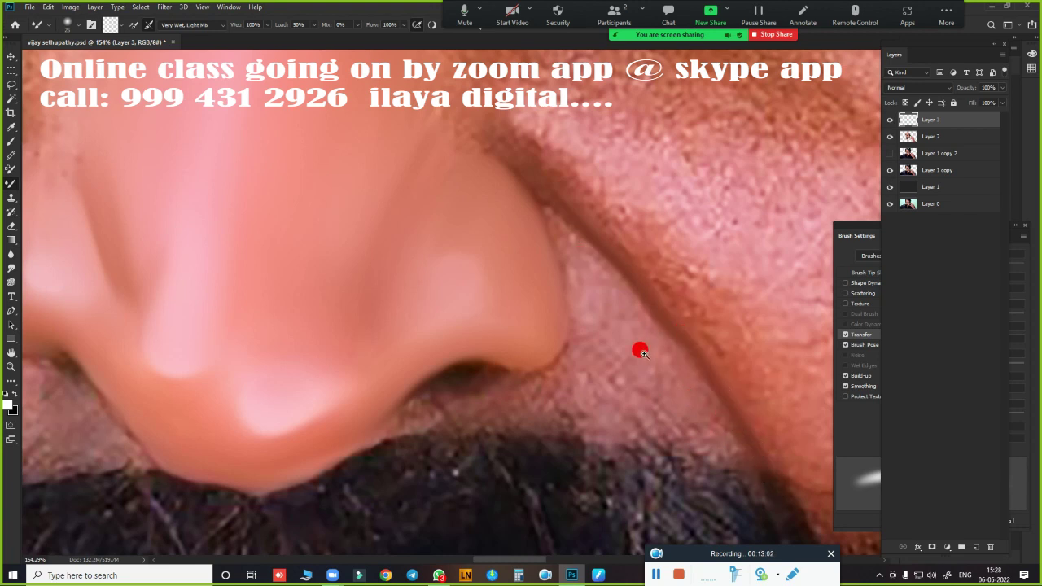
Show Layer 1 copy again and zoom out to include the moustache and lips
scroll(588, 337, "down", 5)
scroll(609, 268, "down", 3)
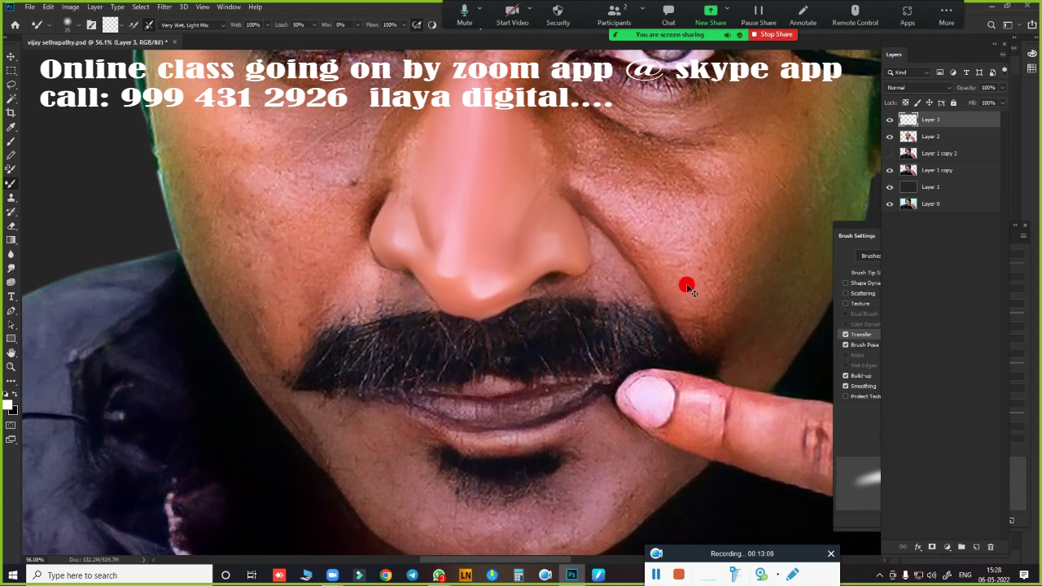
left_click(890, 170)
mouse_move(627, 285)
left_mouse_down()
mouse_move(677, 304)
mouse_move(605, 249)
mouse_move(699, 342)
mouse_move(674, 318)
left_mouse_up()
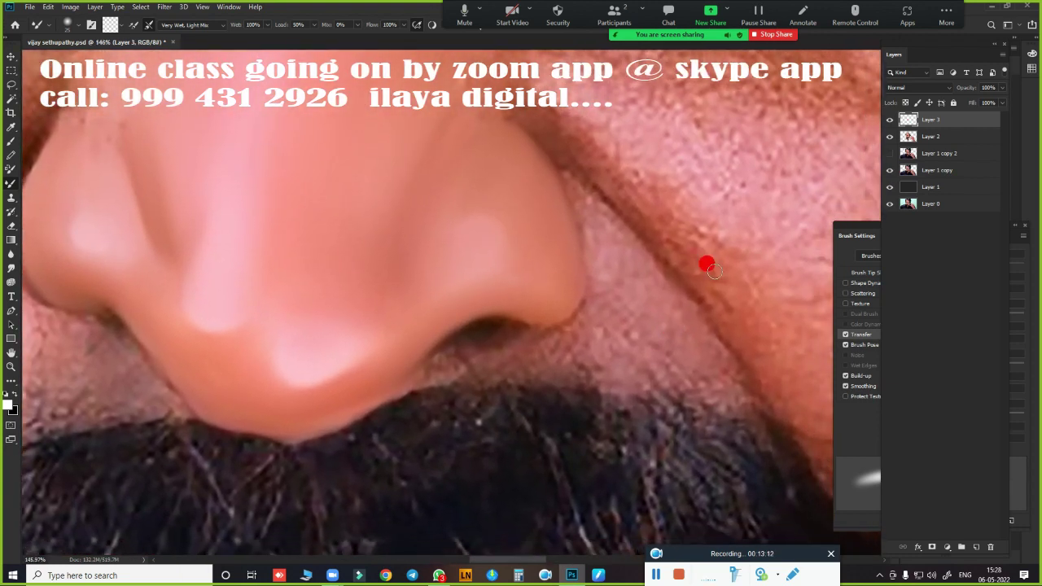
left_click_drag(652, 232, 623, 217)
key("p")
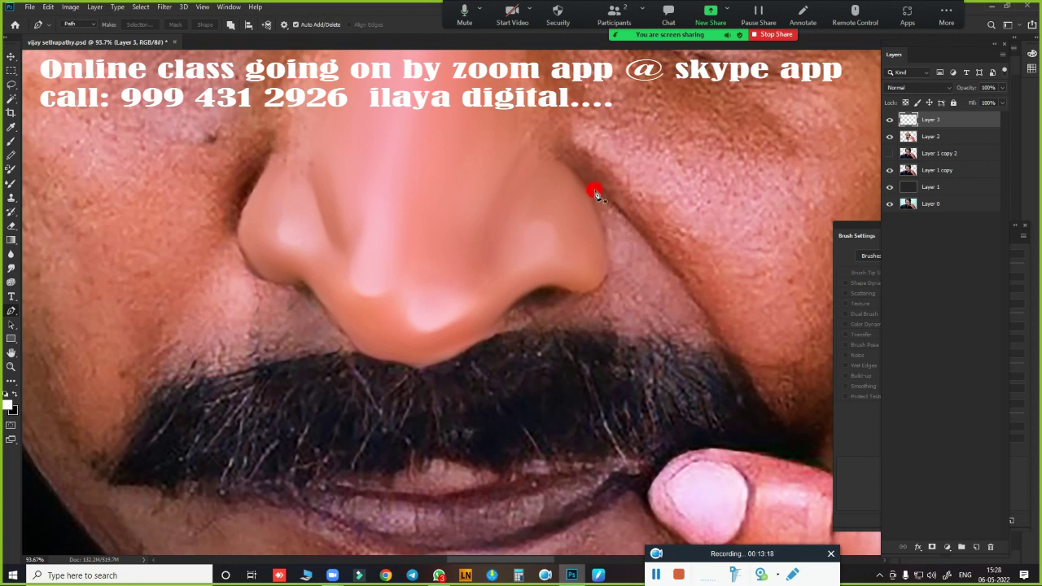
Start a Pen path beside the nose, curving down and along the moustache's bottom edge
left_click(594, 190)
left_click_drag(732, 359, 759, 425)
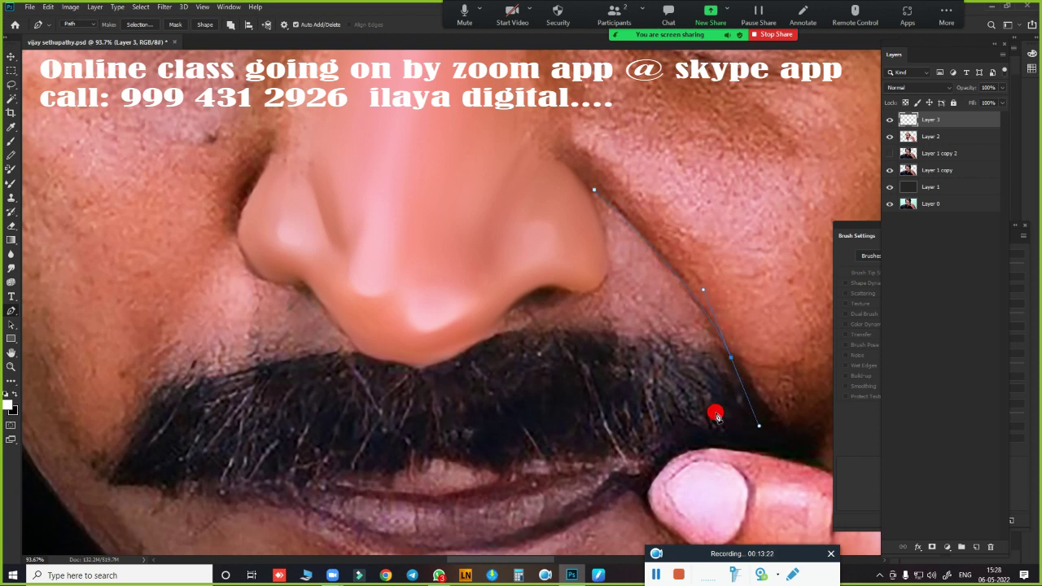
left_click(493, 469)
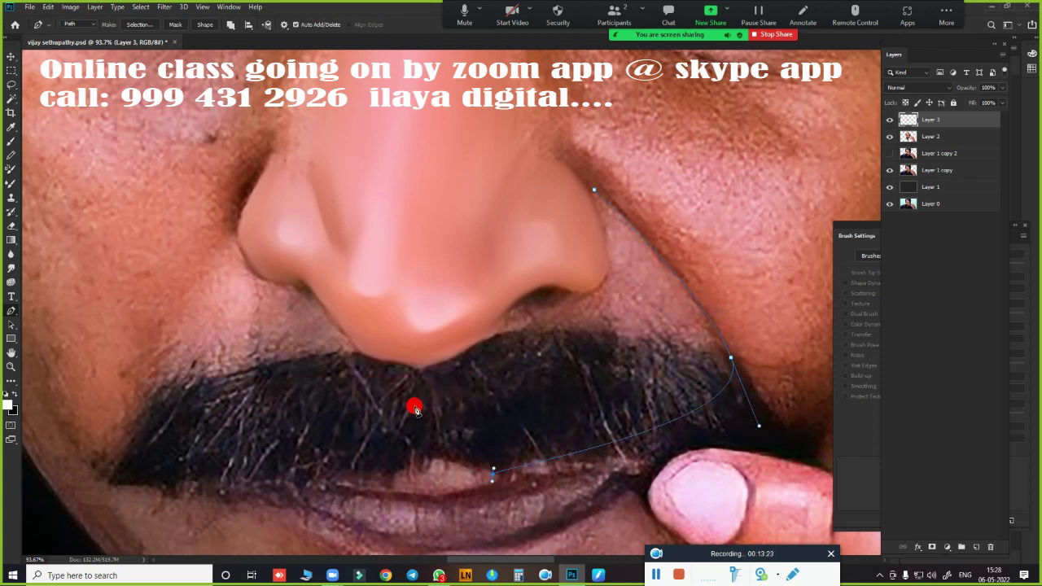
left_click(169, 487)
left_click_drag(285, 396, 414, 318)
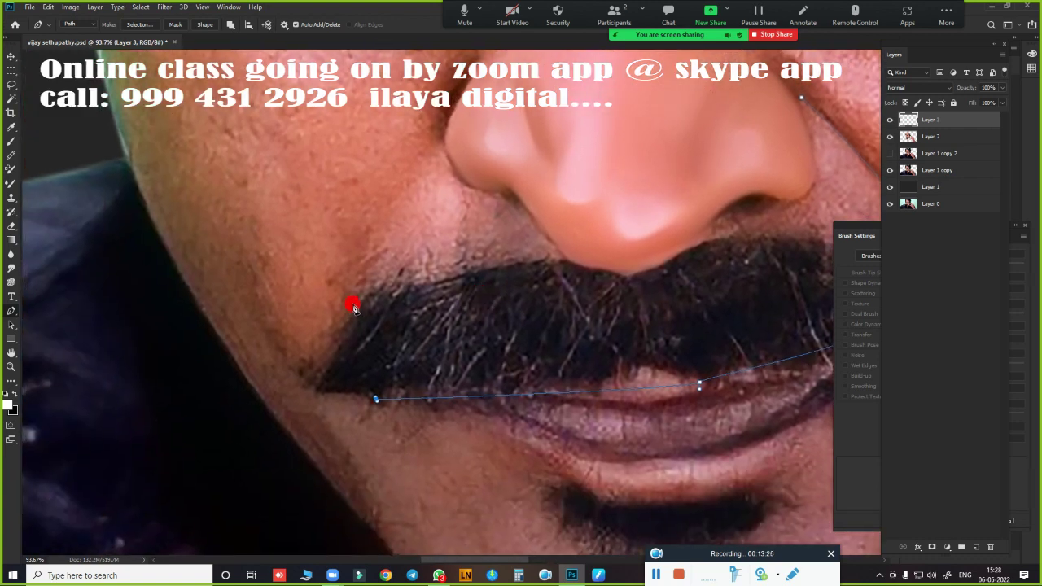
scroll(358, 305, "down", 5)
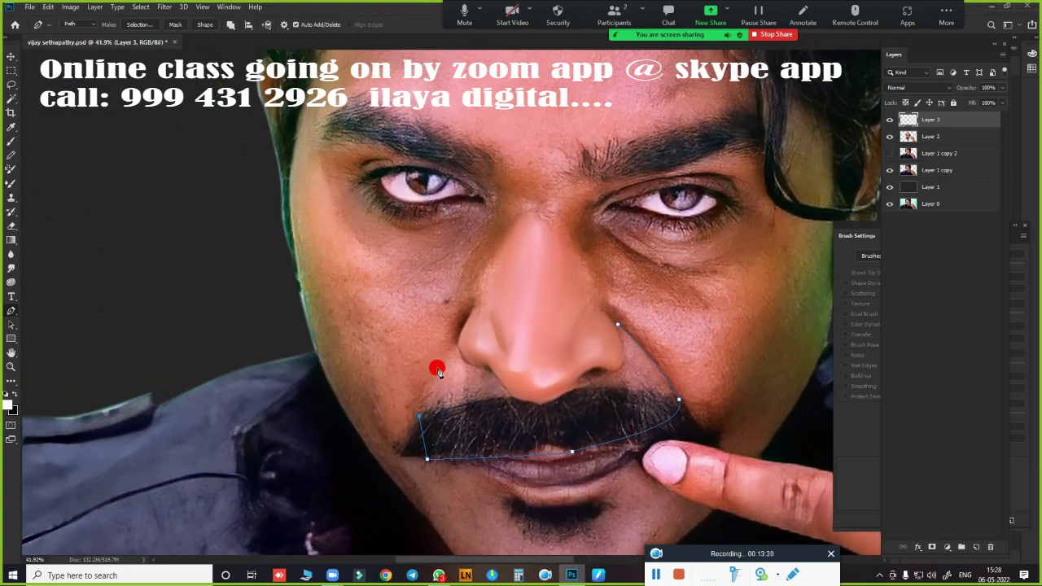
Carry the path up the moustache's left side to a corner point at the left nostril
left_click_drag(423, 382, 448, 358)
scroll(483, 333, "up", 2)
scroll(530, 340, "up", 1)
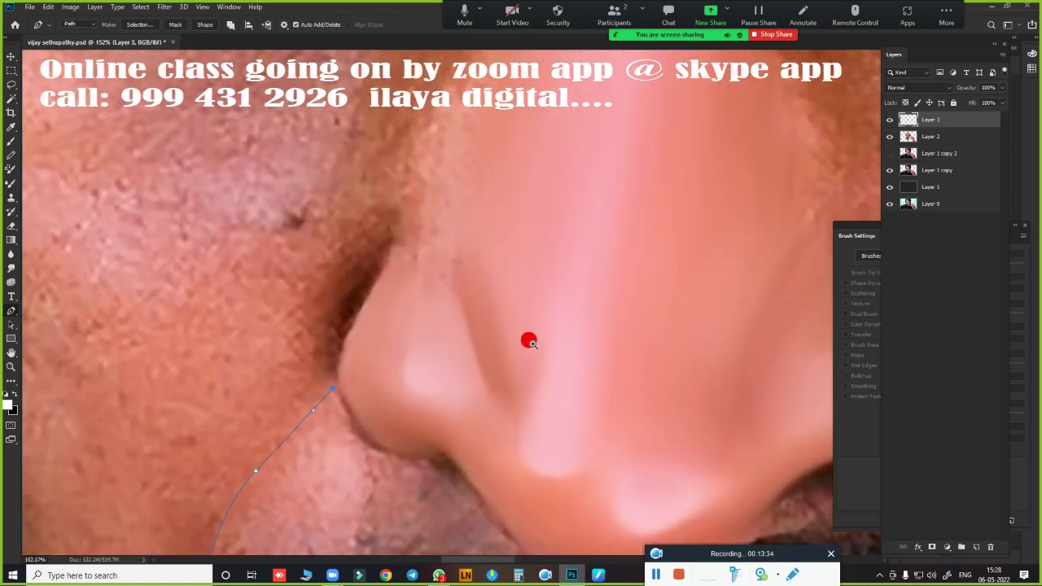
scroll(485, 358, "up", 2)
key("ctrl+z")
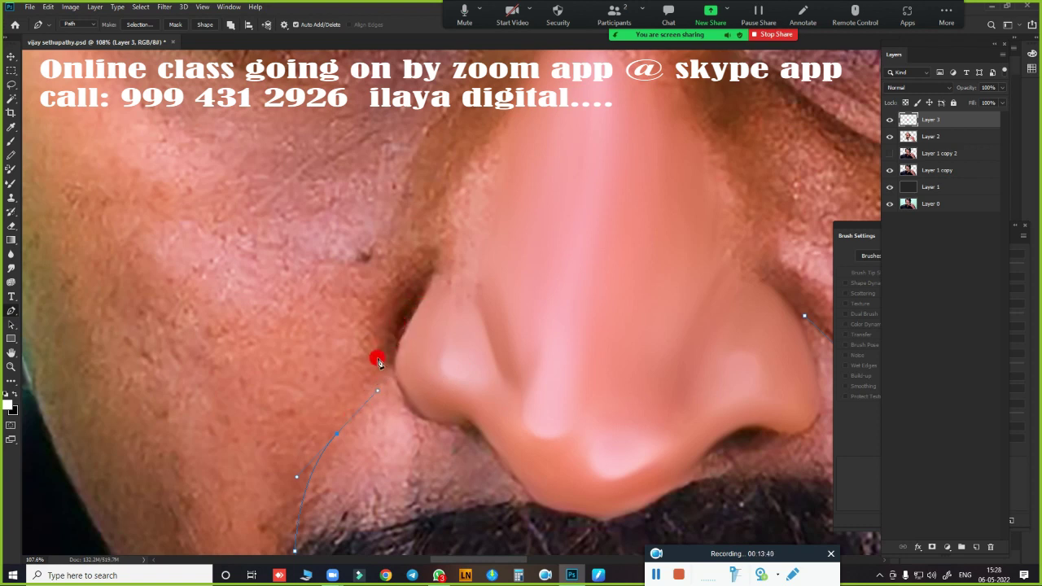
left_click_drag(381, 361, 380, 352)
left_click_drag(433, 271, 493, 242)
left_click(435, 275, "alt")
left_click_drag(398, 389, 424, 429)
left_click_drag(428, 432, 423, 429)
scroll(594, 309, "down", 3)
scroll(523, 232, "down", 3)
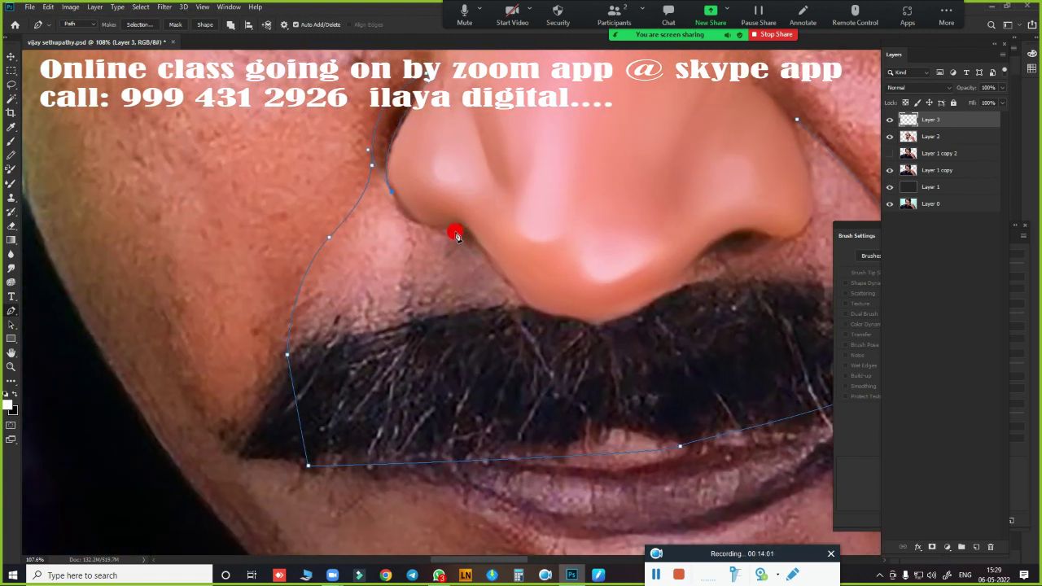
Extend the Pen path under the nose tip and onto the right nostril
left_click_drag(459, 230, 514, 228)
left_click_drag(645, 309, 688, 274)
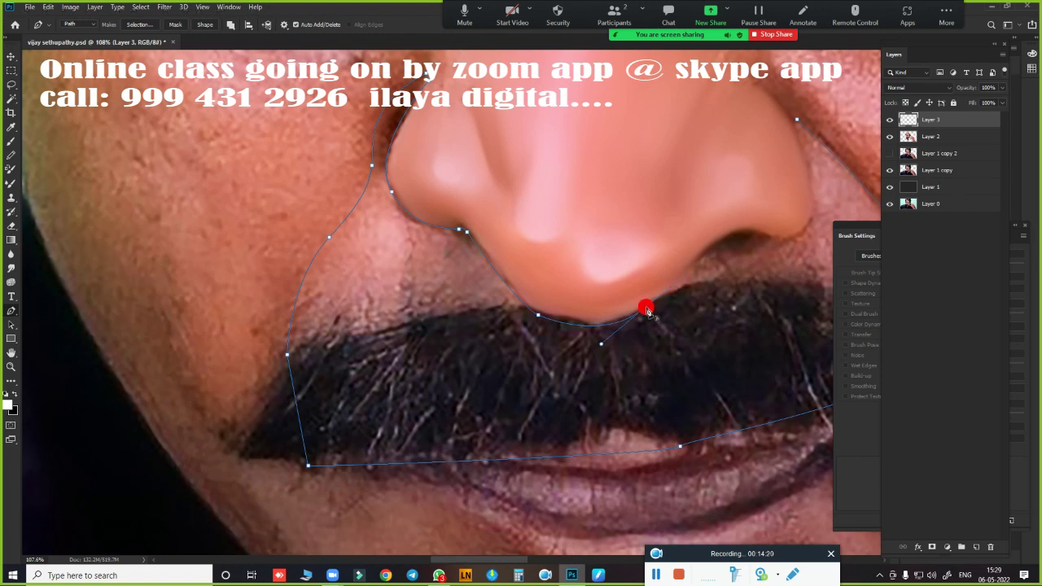
left_click_drag(707, 305, 477, 362)
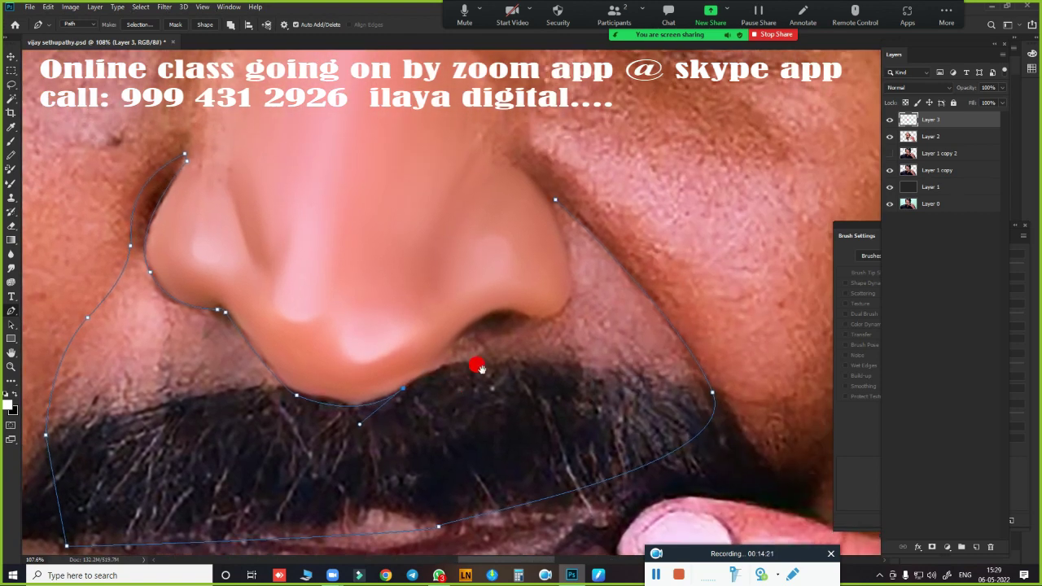
left_click(489, 317)
key("ctrl+z")
left_click_drag(498, 314, 519, 316)
Take the path around the right nostril, up the nose's right side and close it
left_click(502, 363)
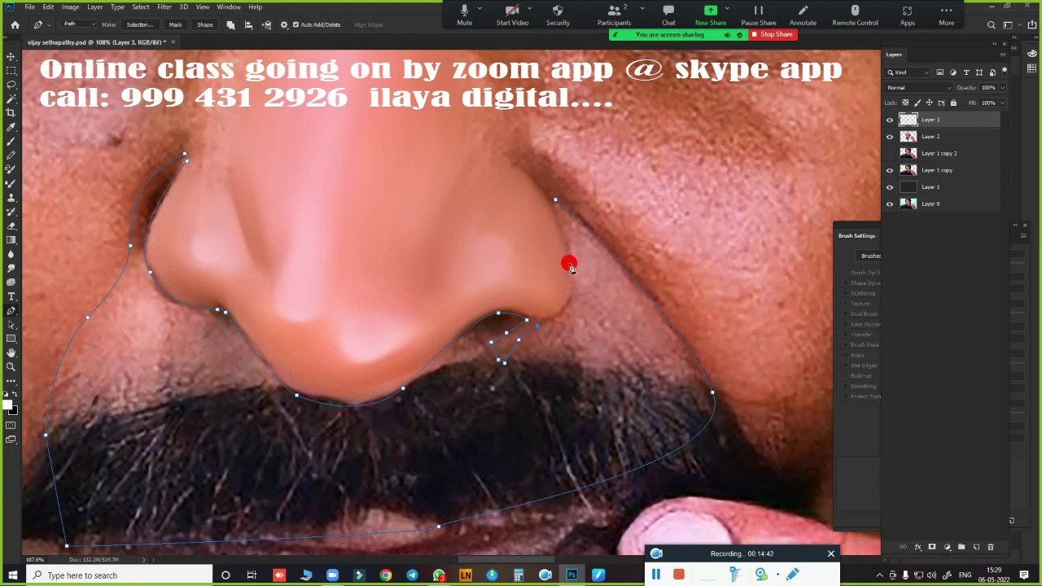
left_click_drag(571, 271, 556, 222)
left_click(571, 270, "alt")
left_click_drag(513, 167, 480, 165)
mouse_move(494, 162)
left_mouse_down()
mouse_move(477, 183)
mouse_move(485, 135)
mouse_move(520, 126)
left_mouse_up()
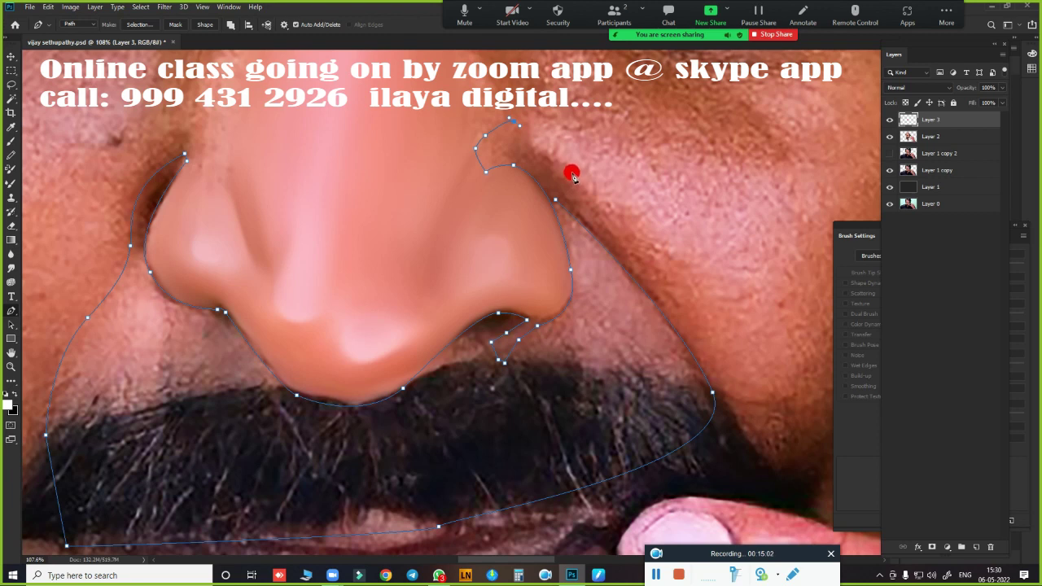
left_click(569, 174)
Convert the path into a selection and bring up the Feather settings
key("ctrl+Return")
scroll(554, 319, "down", 5)
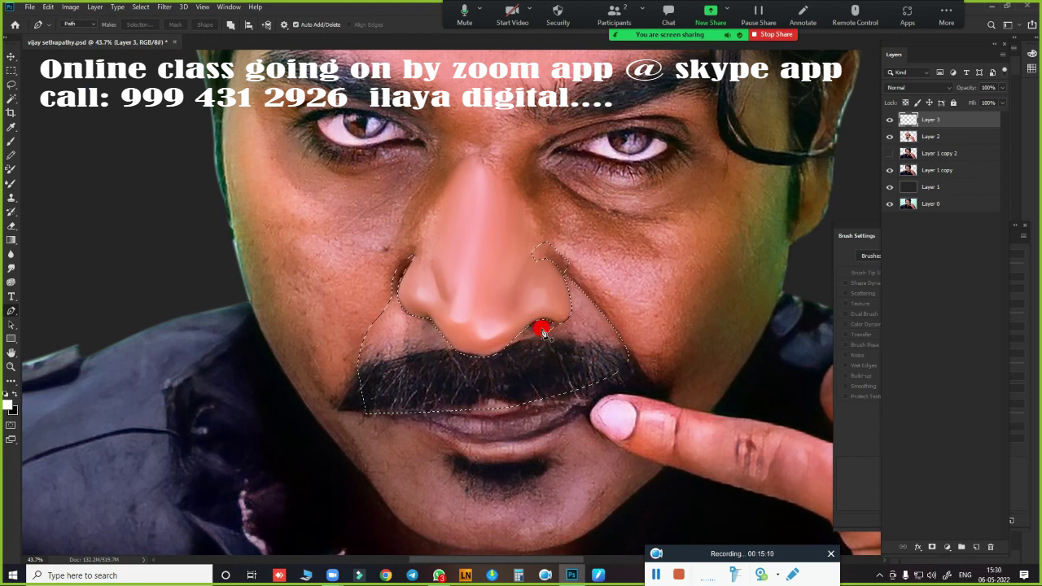
key("shift+F6")
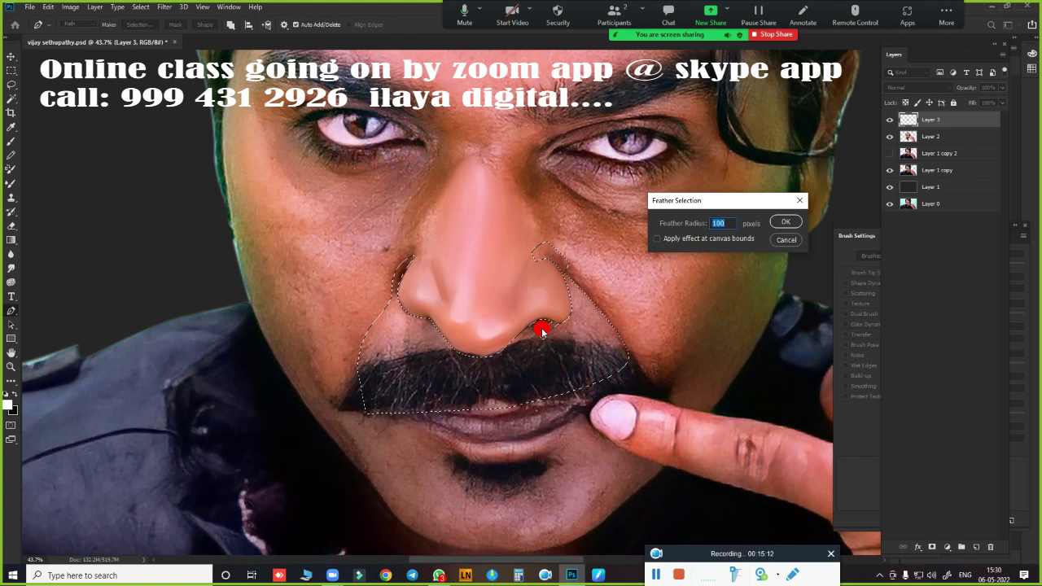
key("Return")
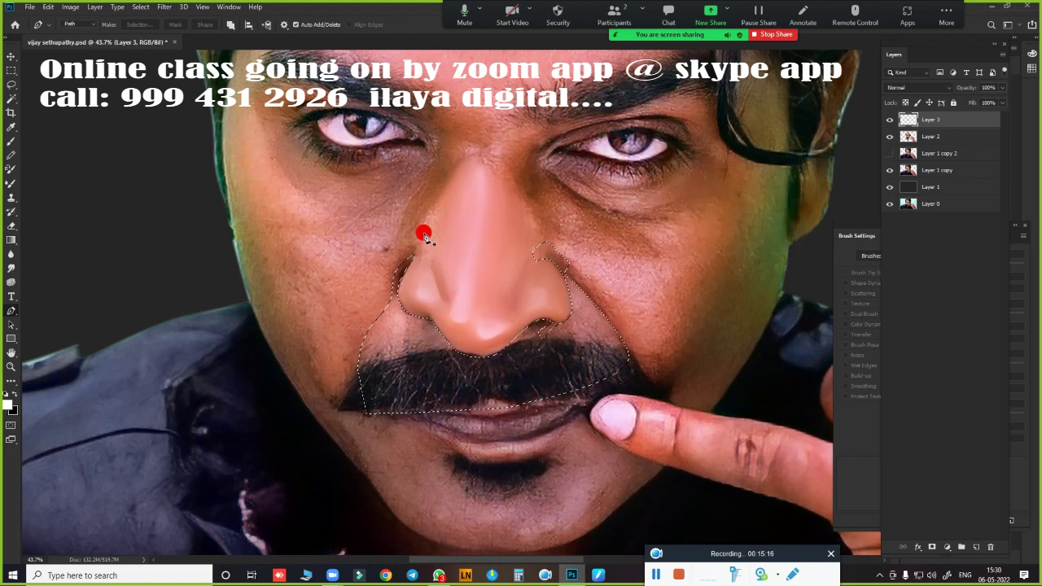
Zoom in and smudge the right nostril rim, the nose's lower edge and its right edge
key("ctrl+d")
scroll(583, 323, "up", 2)
scroll(619, 325, "up", 1)
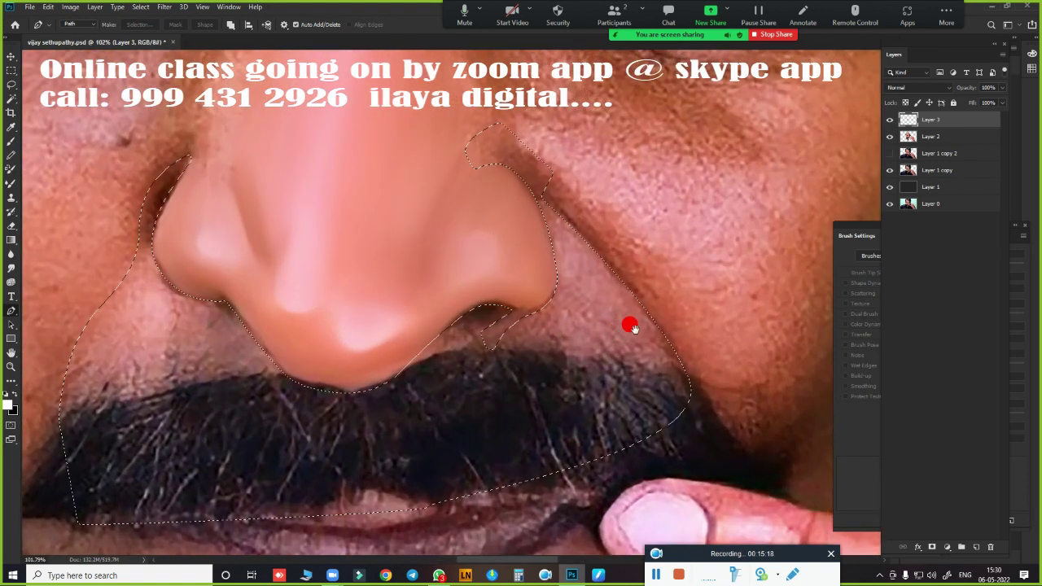
scroll(634, 276, "up", 1)
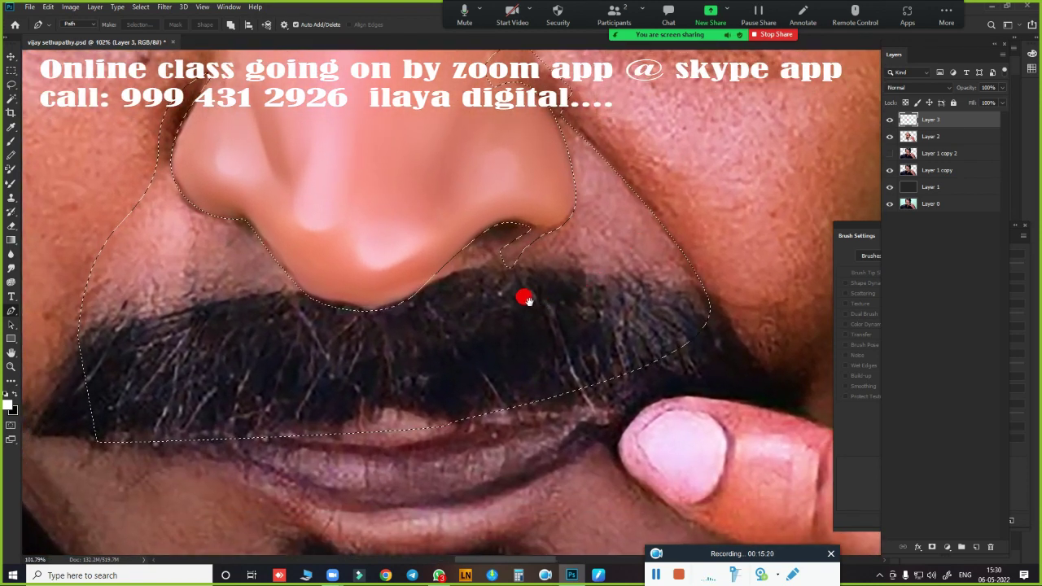
scroll(533, 299, "up", 1)
scroll(594, 326, "up", 1)
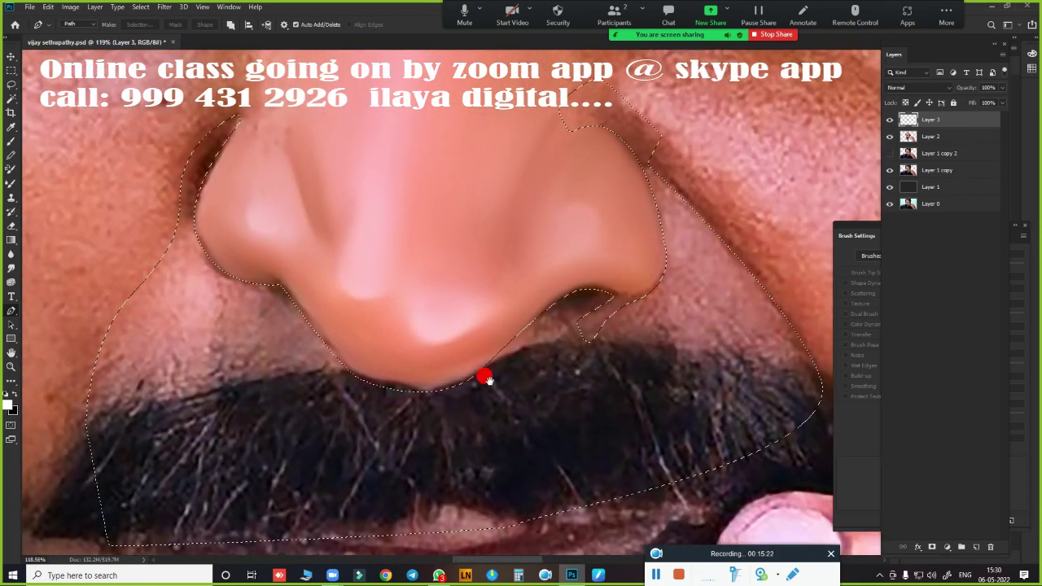
left_click_drag(430, 344, 333, 329)
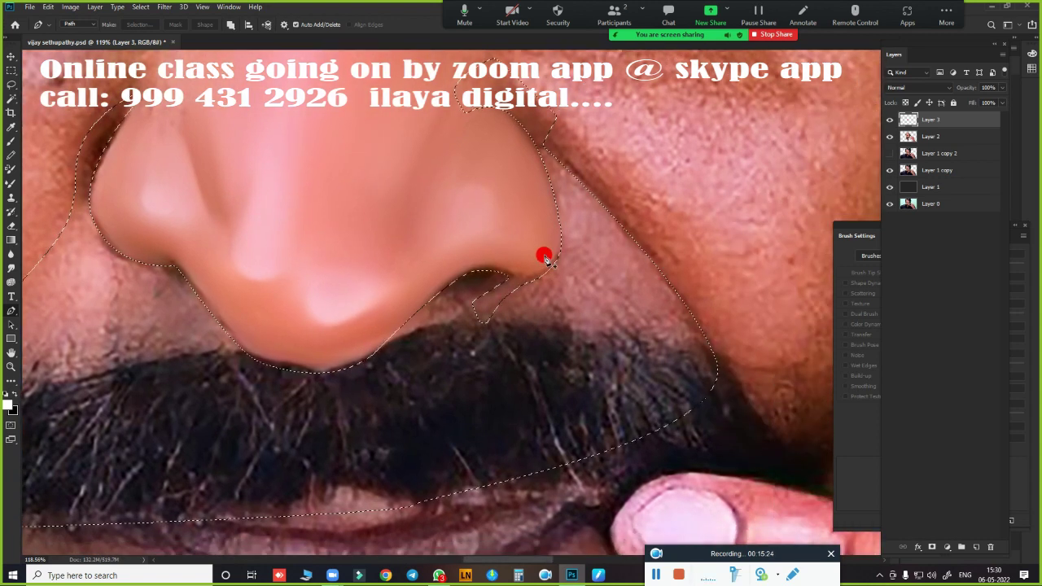
scroll(602, 263, "up", 1)
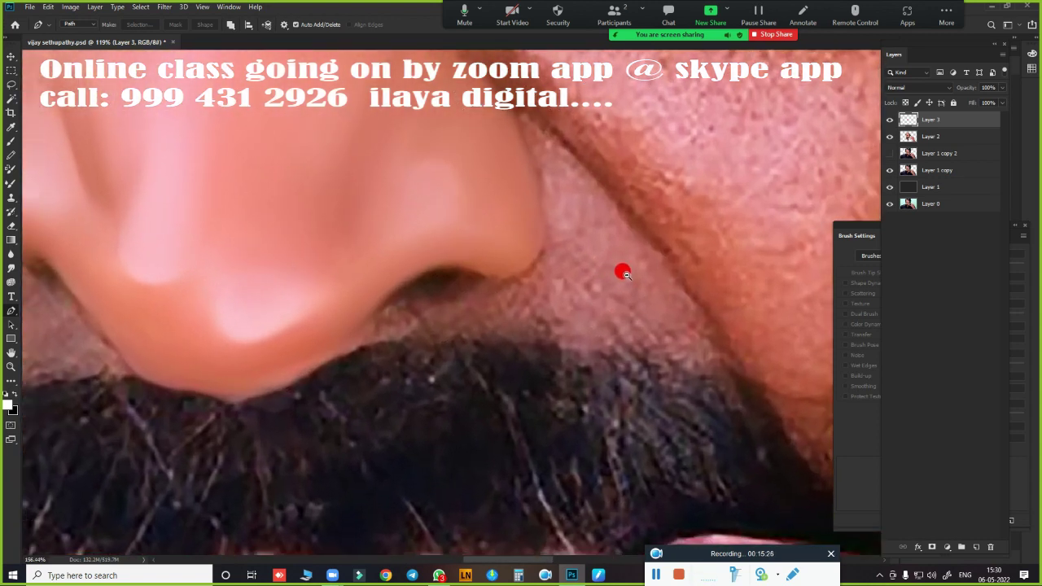
key("r")
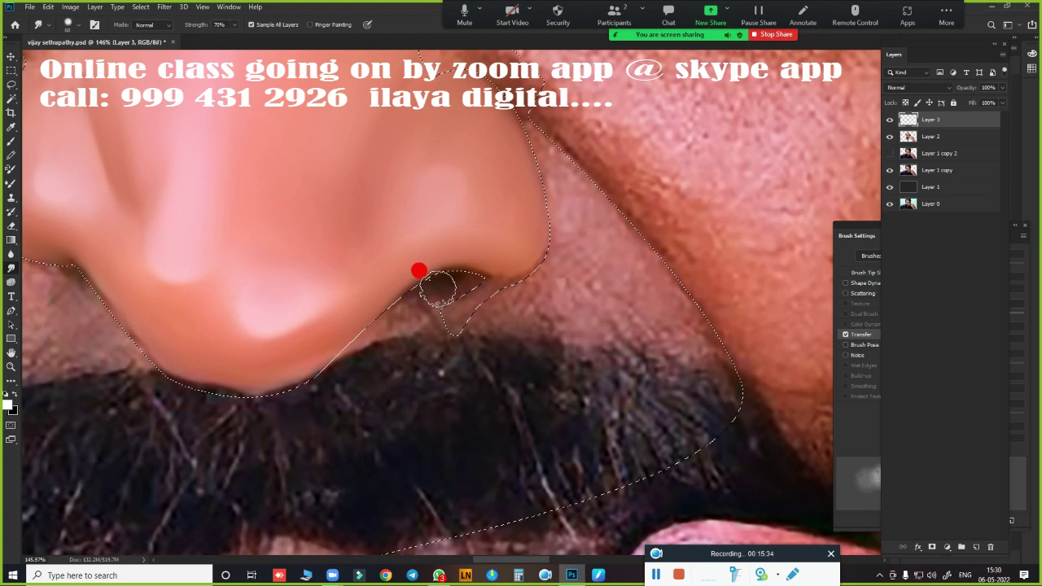
mouse_move(444, 260)
left_mouse_down()
mouse_move(461, 258)
mouse_move(348, 360)
mouse_move(432, 286)
mouse_move(467, 282)
mouse_move(419, 293)
mouse_move(381, 338)
mouse_move(362, 330)
mouse_move(388, 309)
mouse_move(369, 352)
mouse_move(399, 332)
mouse_move(312, 375)
mouse_move(166, 400)
mouse_move(241, 396)
left_mouse_up()
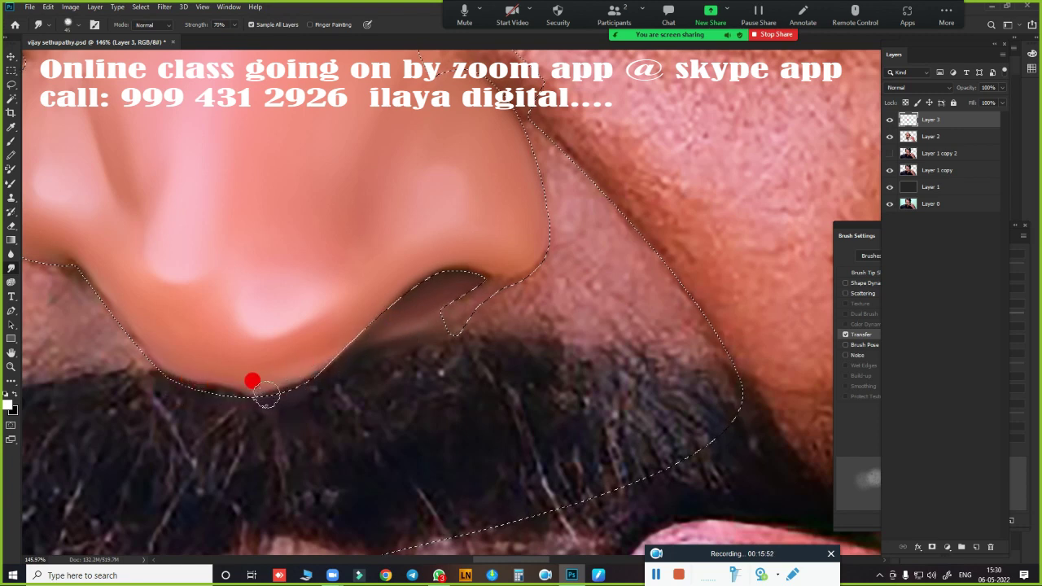
left_click_drag(266, 394, 296, 385)
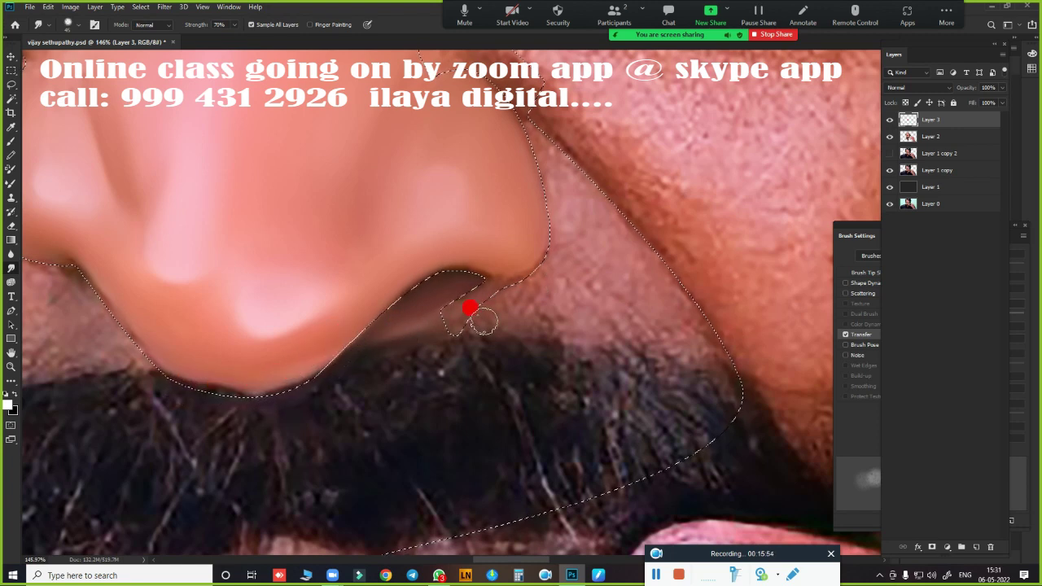
mouse_move(504, 297)
left_mouse_down()
mouse_move(576, 211)
mouse_move(542, 154)
mouse_move(610, 211)
mouse_move(579, 196)
mouse_move(545, 212)
mouse_move(484, 160)
mouse_move(554, 204)
mouse_move(559, 228)
mouse_move(599, 233)
mouse_move(689, 286)
mouse_move(552, 235)
mouse_move(483, 282)
mouse_move(492, 300)
mouse_move(530, 302)
mouse_move(536, 278)
mouse_move(597, 280)
mouse_move(629, 318)
mouse_move(728, 353)
mouse_move(598, 263)
mouse_move(578, 301)
mouse_move(540, 307)
mouse_move(538, 293)
mouse_move(505, 299)
mouse_move(512, 308)
mouse_move(602, 317)
mouse_move(562, 321)
mouse_move(627, 311)
mouse_move(668, 327)
mouse_move(626, 323)
mouse_move(711, 332)
mouse_move(690, 281)
mouse_move(617, 211)
mouse_move(586, 250)
mouse_move(531, 246)
mouse_move(560, 204)
mouse_move(587, 212)
mouse_move(558, 195)
mouse_move(595, 208)
mouse_move(605, 239)
mouse_move(579, 223)
mouse_move(553, 181)
mouse_move(507, 169)
mouse_move(503, 204)
mouse_move(521, 195)
mouse_move(477, 180)
mouse_move(519, 163)
mouse_move(595, 207)
mouse_move(579, 240)
mouse_move(567, 230)
mouse_move(586, 251)
mouse_move(540, 200)
mouse_move(492, 279)
mouse_move(582, 298)
mouse_move(588, 314)
mouse_move(639, 195)
mouse_move(526, 293)
mouse_move(558, 302)
mouse_move(595, 182)
left_mouse_up()
Smudge at 70% from the nose tip into the moustache and smooth skin beside the left nostril
scroll(611, 221, "up", 3)
scroll(612, 226, "left", 2)
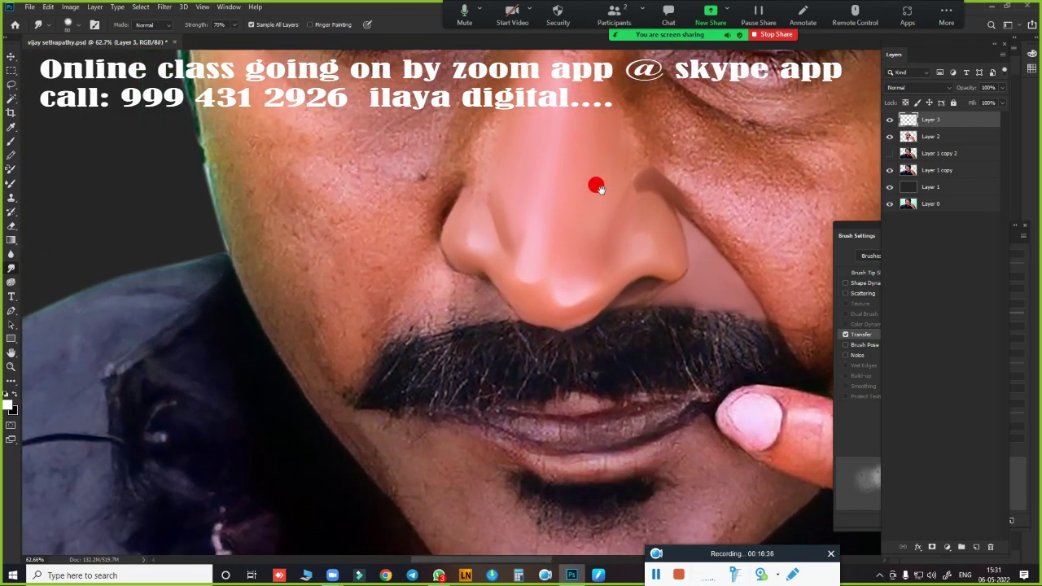
mouse_move(519, 274)
left_mouse_down()
mouse_move(542, 274)
mouse_move(623, 221)
left_mouse_up()
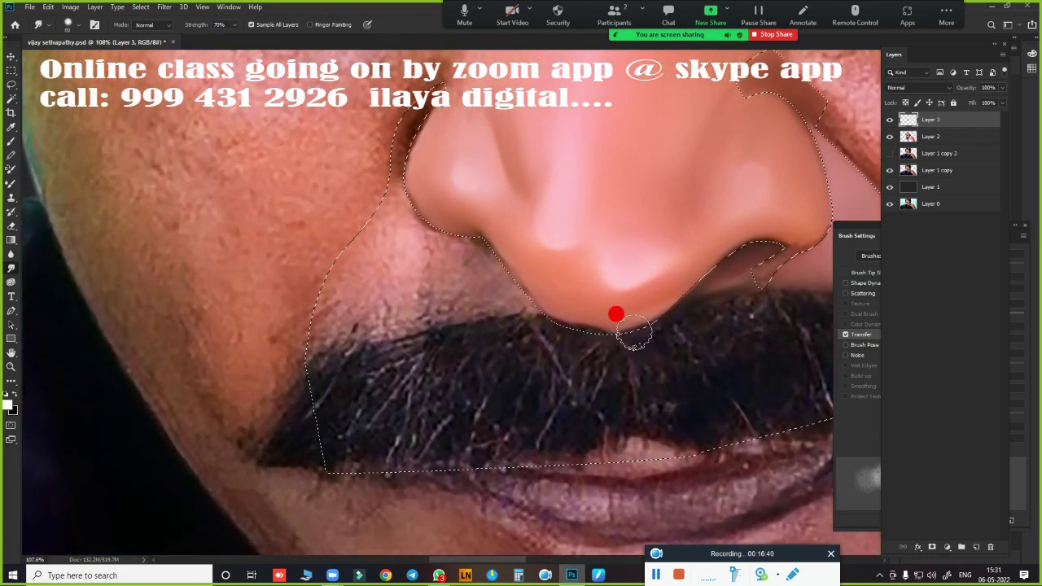
left_click_drag(634, 331, 613, 359)
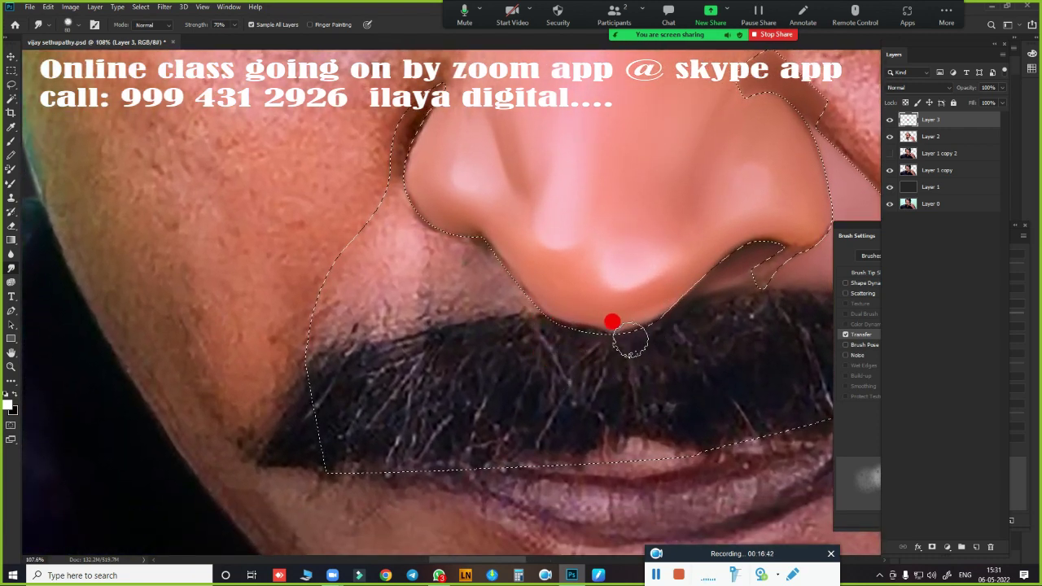
left_click_drag(605, 355, 475, 278)
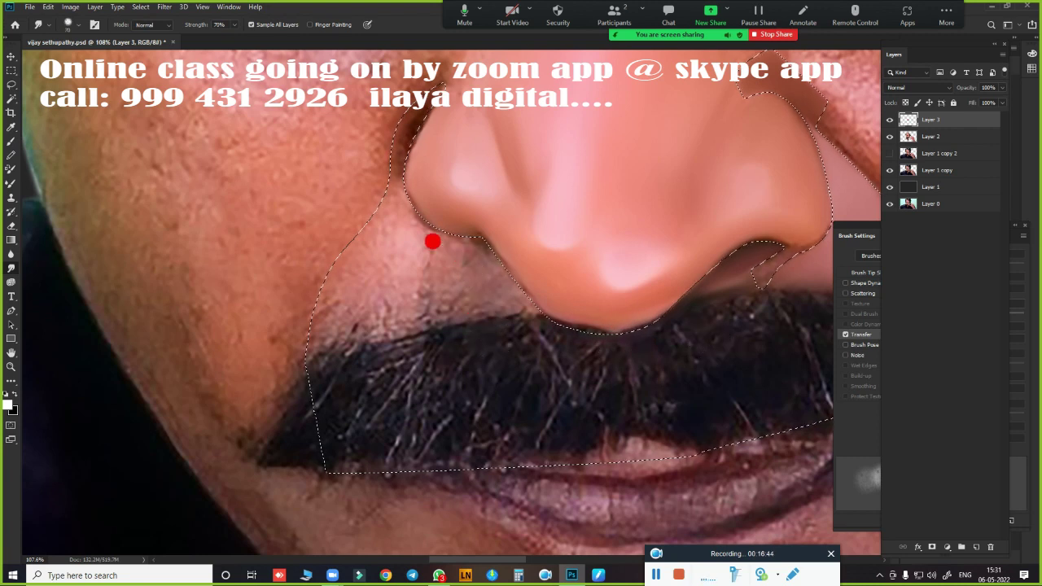
mouse_move(432, 241)
left_mouse_down()
mouse_move(374, 228)
mouse_move(331, 286)
mouse_move(360, 263)
mouse_move(382, 296)
mouse_move(552, 319)
mouse_move(551, 332)
mouse_move(388, 263)
mouse_move(362, 265)
mouse_move(346, 242)
mouse_move(412, 236)
mouse_move(420, 223)
mouse_move(393, 190)
mouse_move(339, 263)
mouse_move(559, 267)
left_mouse_up()
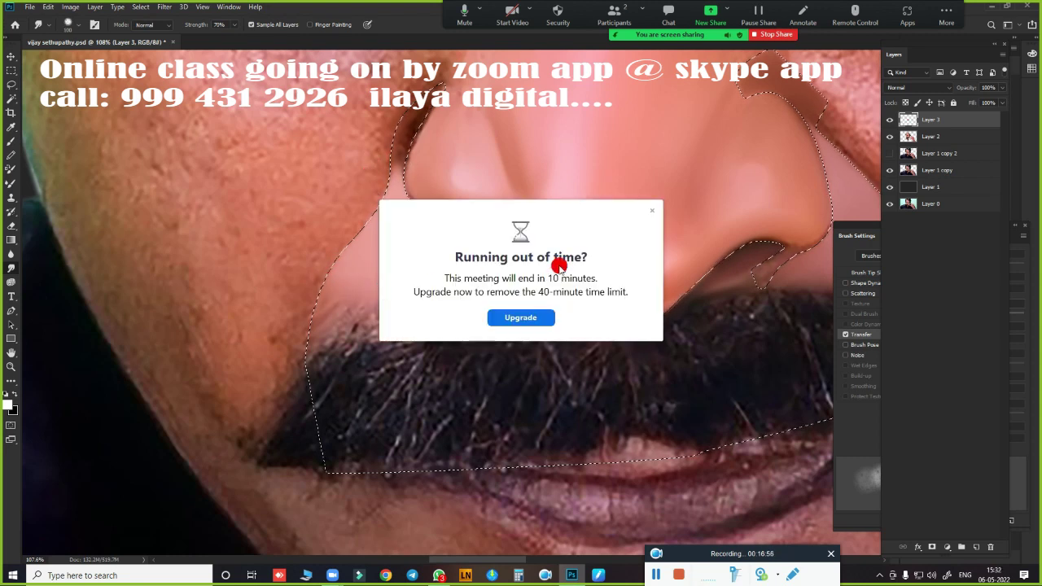
Smudge the upper lip, nostril edges and under-nose skin on Layer 3 to blend smoothly
left_click_drag(575, 353, 575, 363)
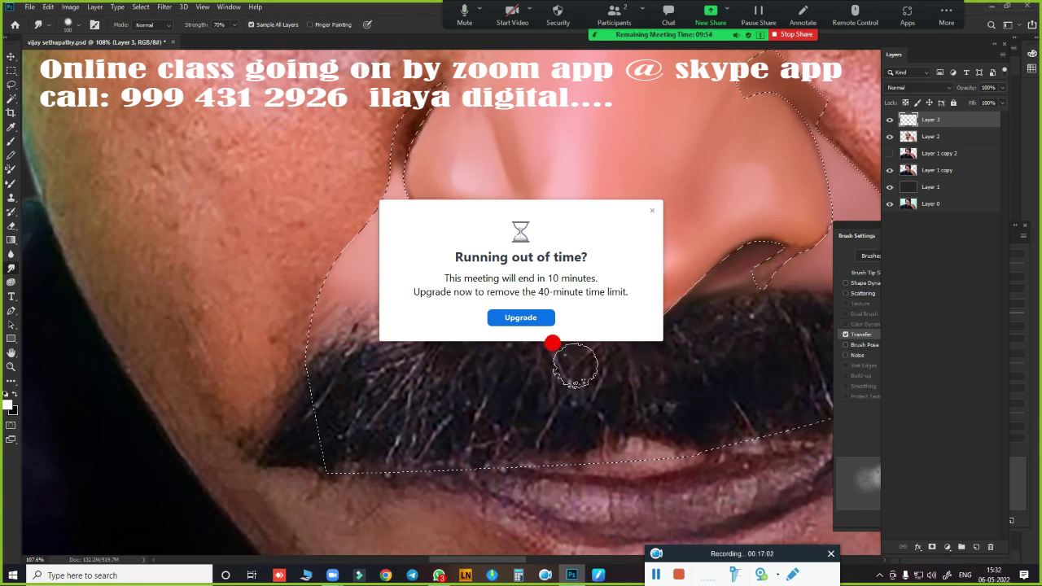
left_click_drag(575, 365, 583, 307)
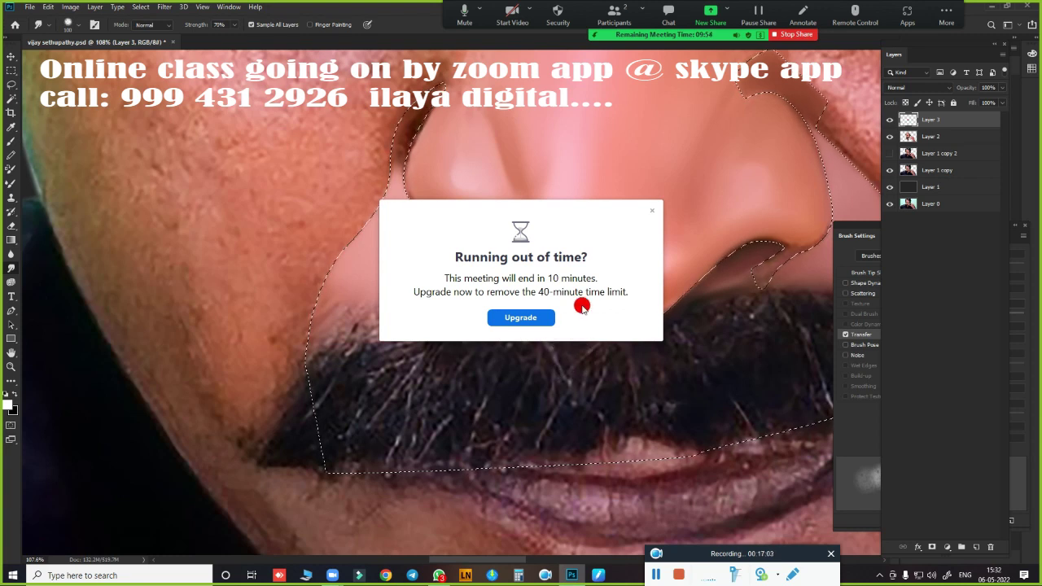
left_click(656, 213)
mouse_move(423, 270)
left_mouse_down()
mouse_move(382, 240)
mouse_move(382, 269)
mouse_move(395, 253)
mouse_move(306, 280)
mouse_move(395, 240)
mouse_move(463, 244)
mouse_move(456, 229)
mouse_move(536, 296)
mouse_move(443, 233)
left_mouse_up()
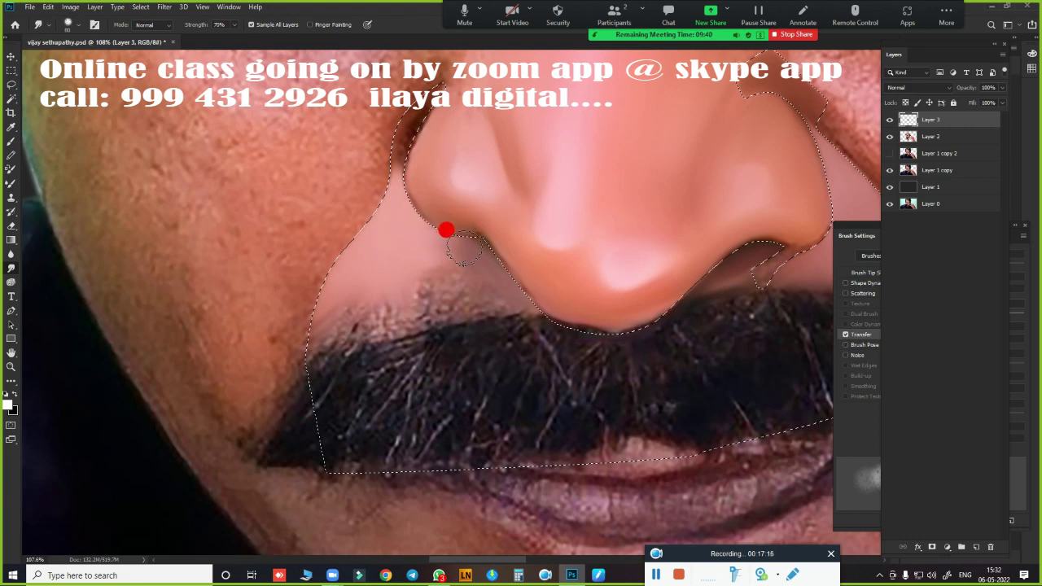
mouse_move(469, 252)
left_mouse_down()
mouse_move(450, 244)
mouse_move(477, 232)
mouse_move(437, 275)
mouse_move(421, 269)
mouse_move(490, 298)
mouse_move(455, 254)
left_mouse_up()
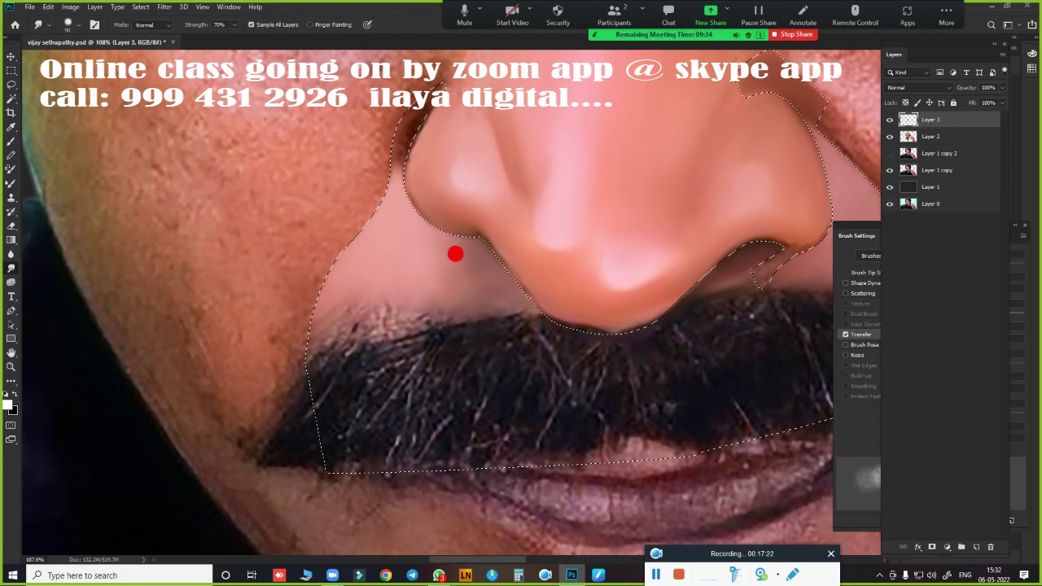
mouse_move(502, 295)
left_mouse_down()
mouse_move(331, 320)
mouse_move(416, 297)
mouse_move(391, 317)
mouse_move(361, 309)
mouse_move(425, 302)
mouse_move(327, 326)
mouse_move(337, 298)
mouse_move(306, 321)
mouse_move(363, 288)
mouse_move(349, 315)
mouse_move(432, 289)
mouse_move(477, 247)
mouse_move(465, 289)
mouse_move(399, 307)
mouse_move(332, 302)
mouse_move(366, 251)
mouse_move(542, 260)
mouse_move(382, 225)
mouse_move(576, 291)
mouse_move(581, 284)
mouse_move(504, 295)
mouse_move(362, 269)
mouse_move(402, 282)
left_mouse_up()
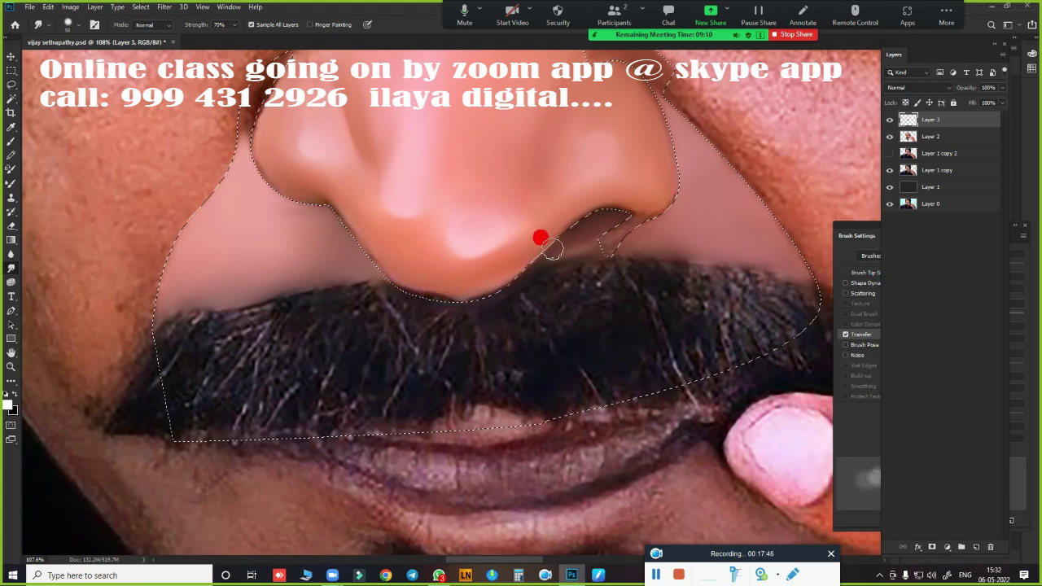
mouse_move(499, 269)
left_mouse_down()
mouse_move(577, 231)
mouse_move(628, 221)
left_mouse_up()
Erase along the moustache's top edge on Layer 3 to clean up the smudged skin
key("ctrl+d")
mouse_move(366, 279)
left_mouse_down()
mouse_move(455, 271)
mouse_move(450, 318)
left_mouse_up()
key("shift+ctrl+d")
scroll(537, 302, "down", 1)
scroll(526, 309, "down", 3)
scroll(540, 314, "up", 2)
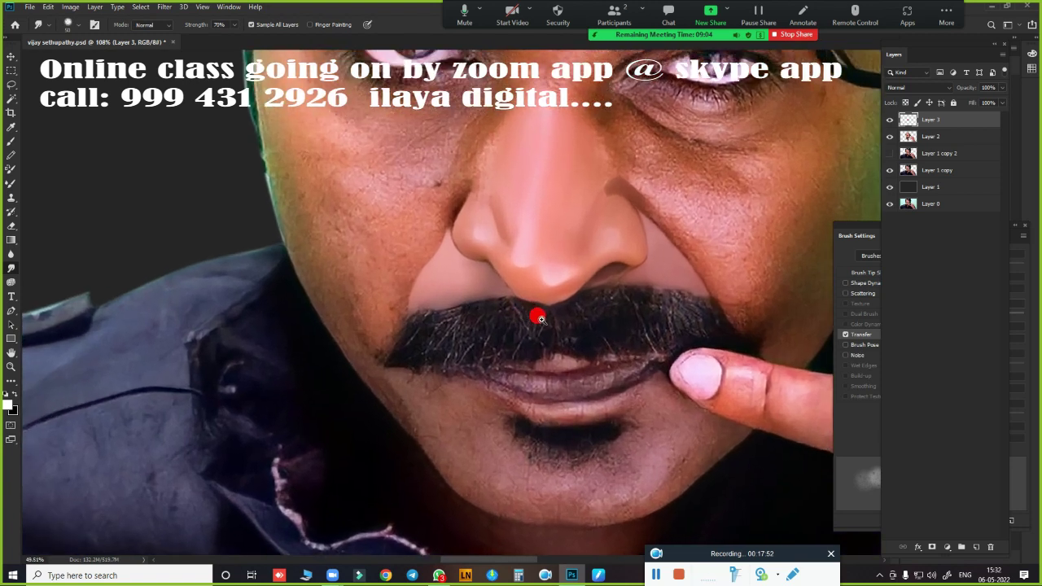
scroll(533, 328, "up", 1)
key("e")
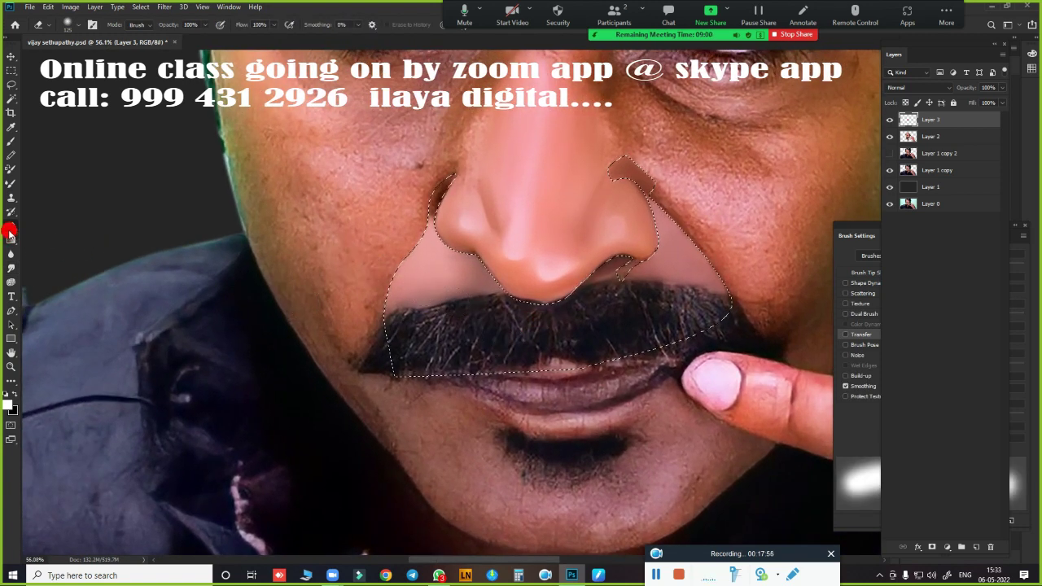
mouse_move(413, 320)
left_mouse_down()
mouse_move(481, 305)
mouse_move(470, 308)
left_mouse_up()
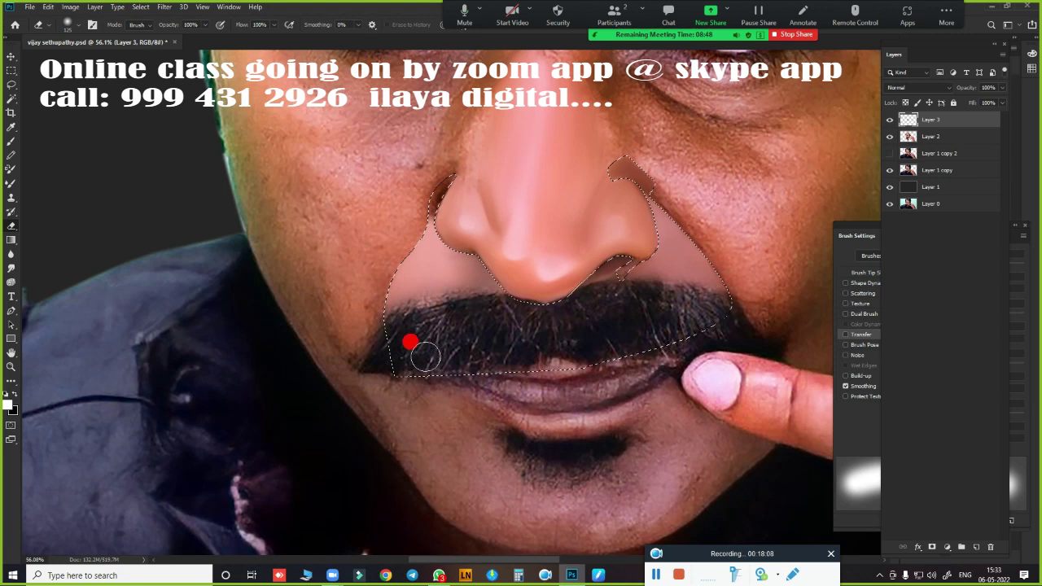
Keep Layer 3 active and zoom in close on the left nostril
scroll(492, 346, "up", 3)
scroll(493, 346, "down", 3)
left_click(922, 119, "ctrl")
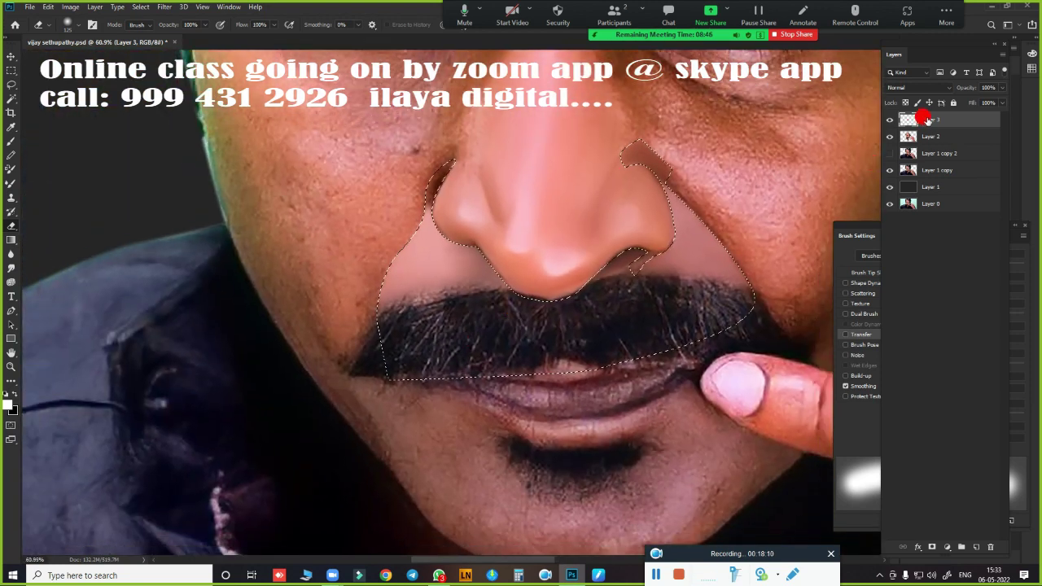
key("ctrl+d")
scroll(545, 314, "down", 2)
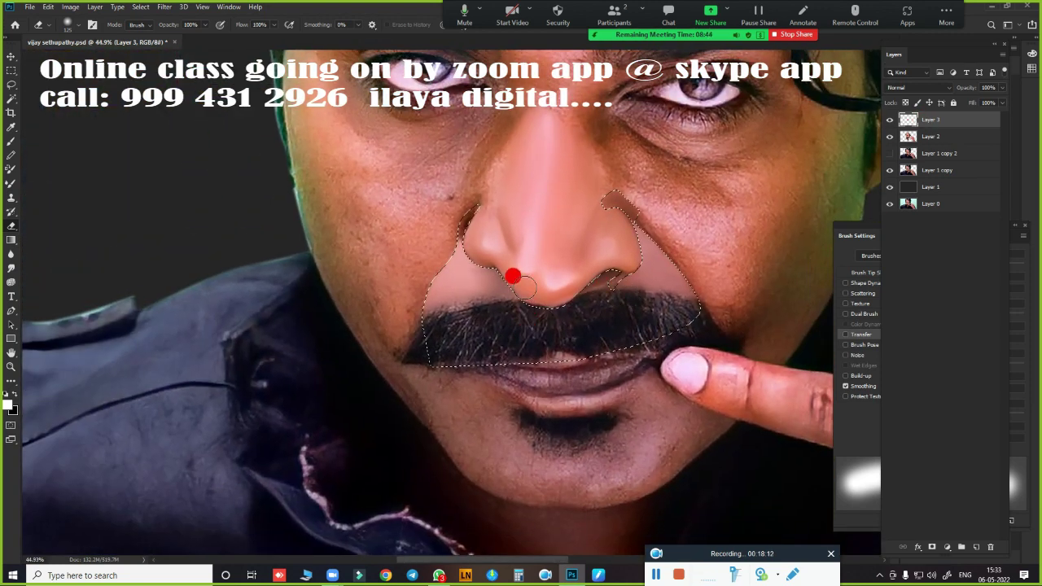
scroll(521, 285, "up", 5)
scroll(548, 304, "up", 1)
scroll(479, 191, "up", 2)
key("ctrl+shift+d")
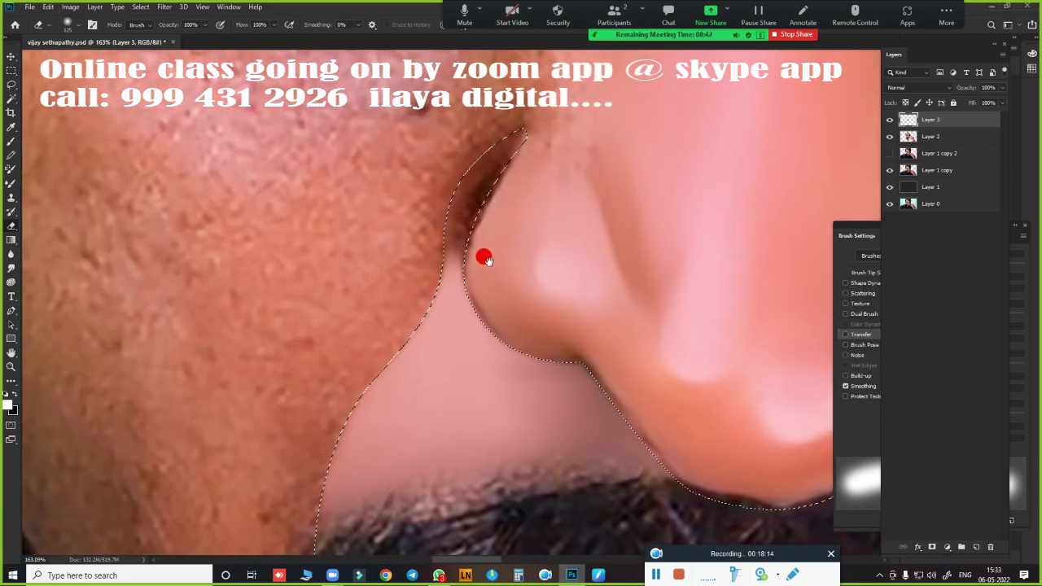
Smudge the dark shadow along the left nostril wing
key("r")
left_click_drag(475, 282, 409, 328)
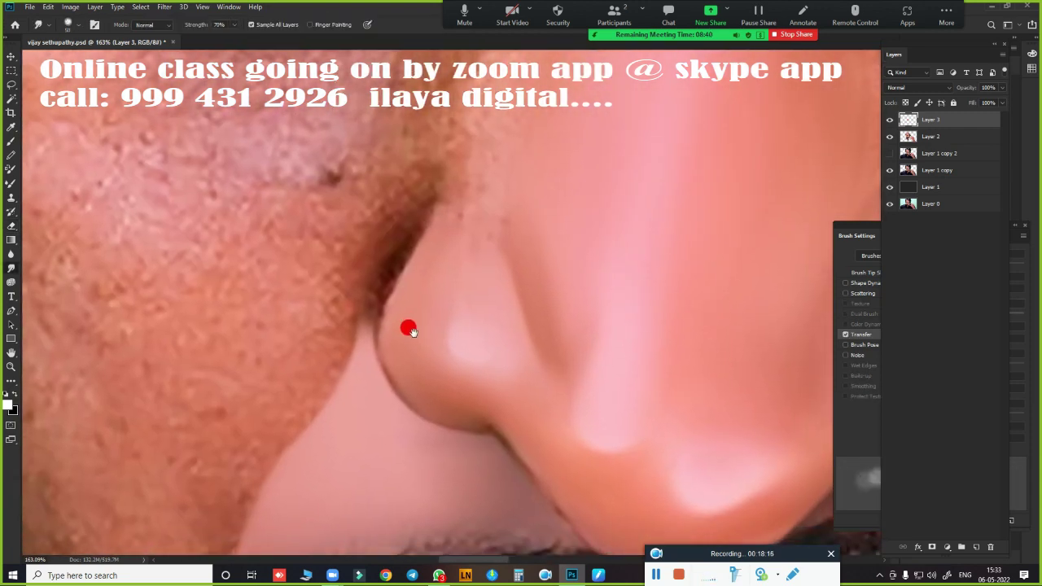
mouse_move(438, 282)
left_mouse_down()
mouse_move(385, 249)
mouse_move(429, 198)
left_mouse_up()
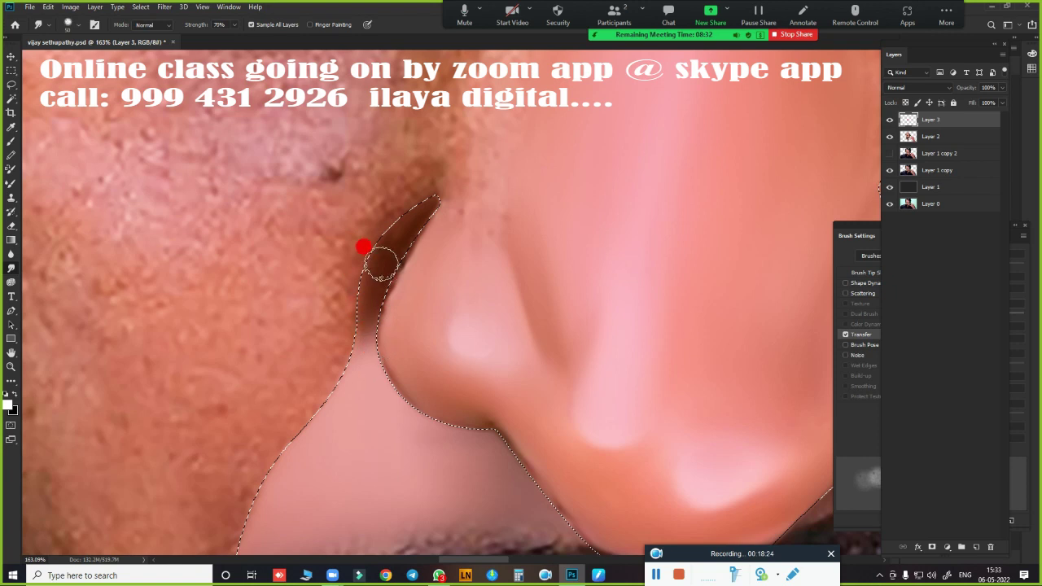
scroll(520, 326, "down", 3)
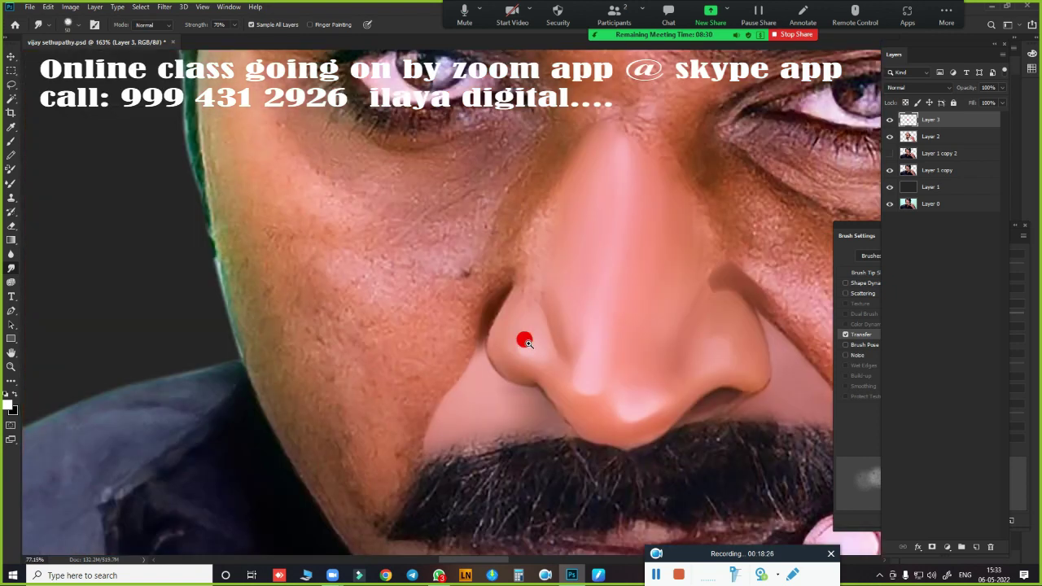
scroll(570, 334, "down", 3)
left_click_drag(643, 332, 514, 291)
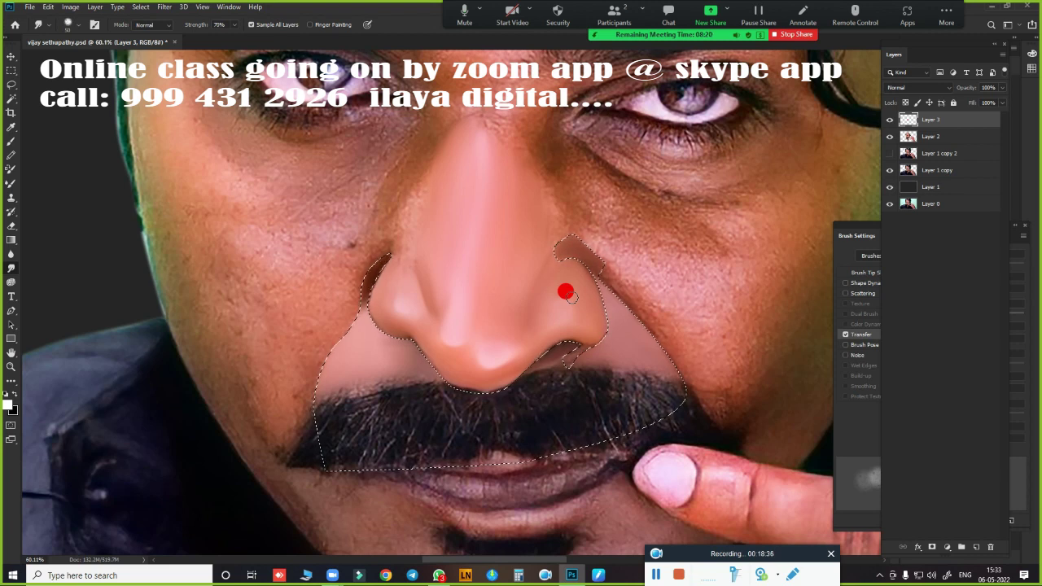
Check the 3-pixel Feather Selection settings, then smooth down and across the nostril wing
key("shift+F6")
key("Return")
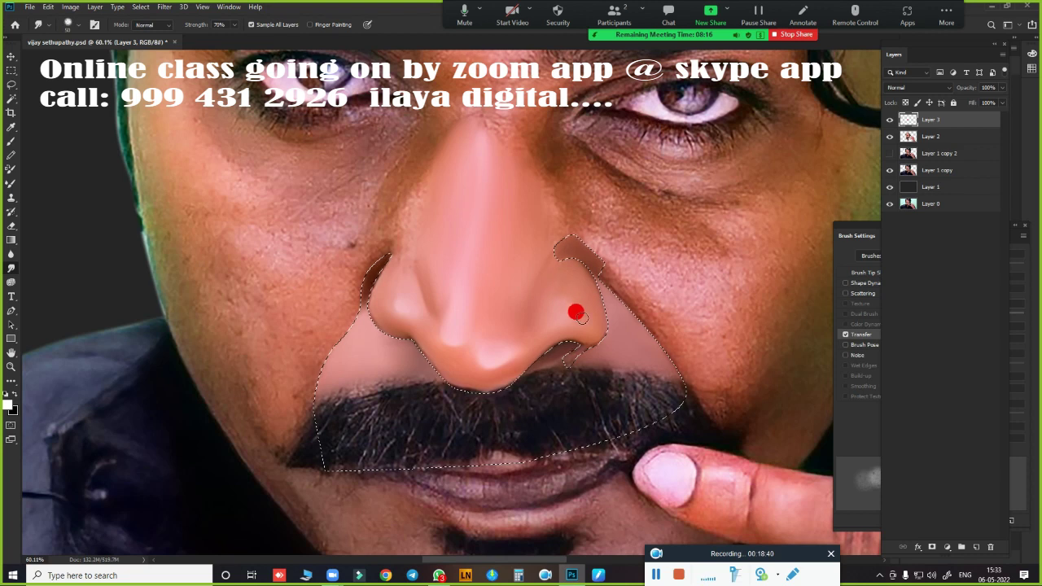
mouse_move(619, 302)
left_mouse_down()
mouse_move(555, 306)
mouse_move(516, 349)
mouse_move(507, 339)
left_mouse_up()
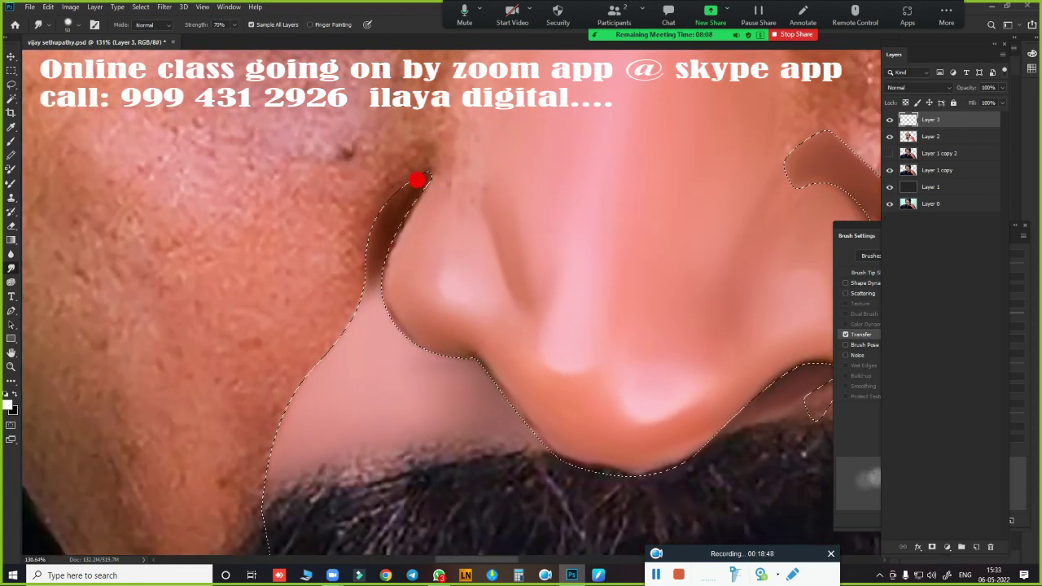
left_click_drag(431, 256, 426, 303)
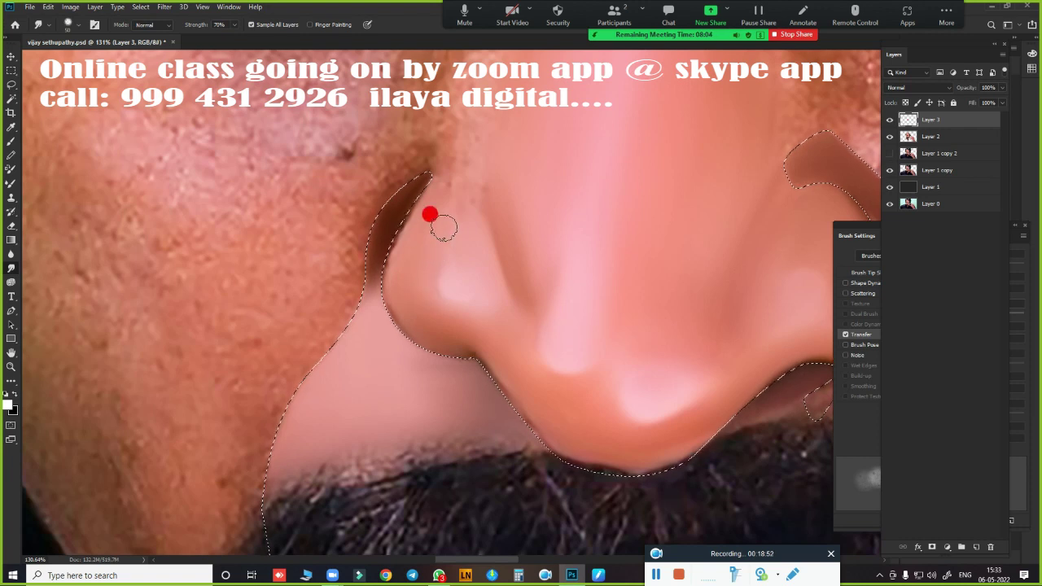
left_click_drag(426, 302, 445, 229)
Apply a 3 px feather and smudge the left nostril edge toward the upper lip
key("shift+F6")
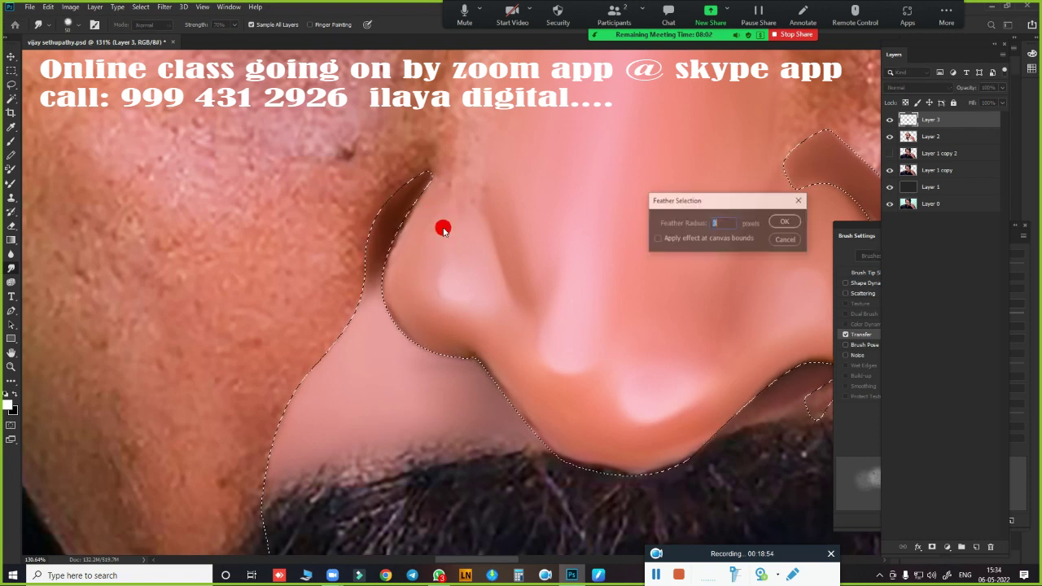
key("Return")
mouse_move(428, 214)
left_mouse_down()
mouse_move(398, 268)
mouse_move(409, 302)
mouse_move(426, 231)
left_mouse_up()
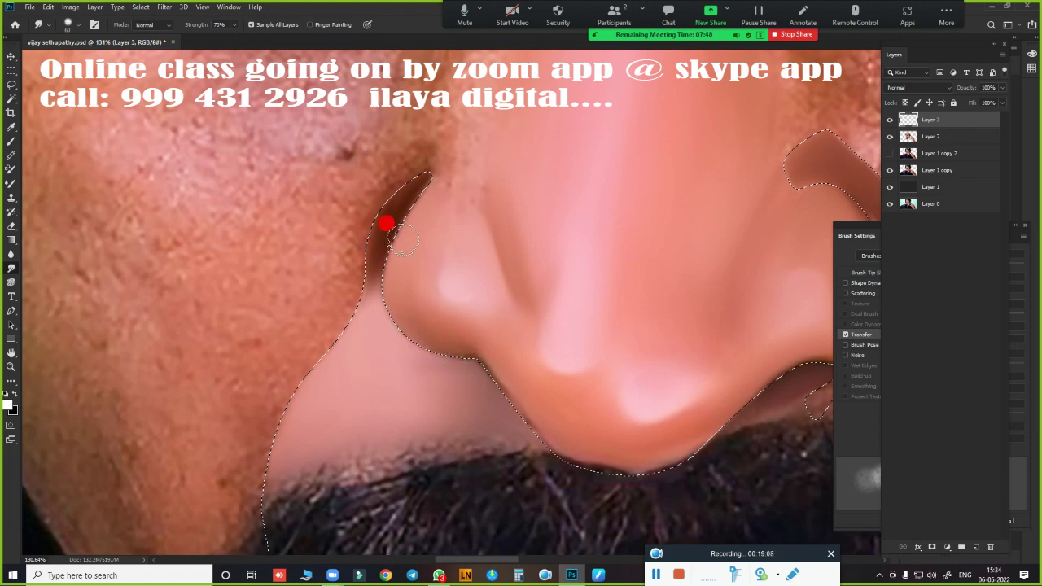
left_click_drag(506, 341, 472, 356)
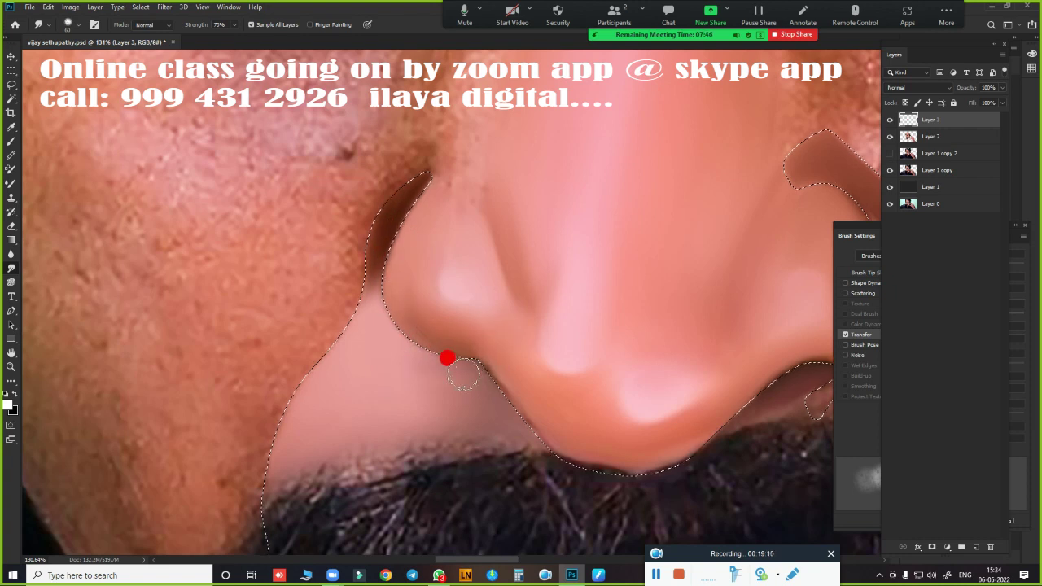
mouse_move(432, 342)
left_mouse_down()
mouse_move(419, 306)
mouse_move(470, 278)
mouse_move(455, 281)
mouse_move(531, 321)
mouse_move(544, 384)
mouse_move(432, 256)
mouse_move(376, 214)
left_mouse_up()
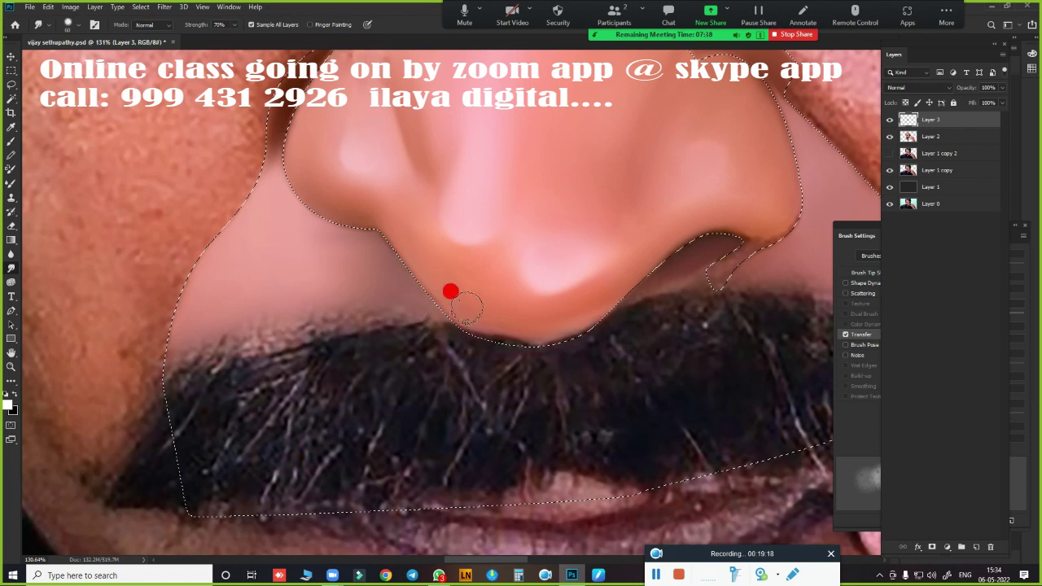
Even out the shading on the nose tip and lighten the right nostril crease
left_click_drag(465, 305, 554, 308)
left_click_drag(458, 308, 556, 318)
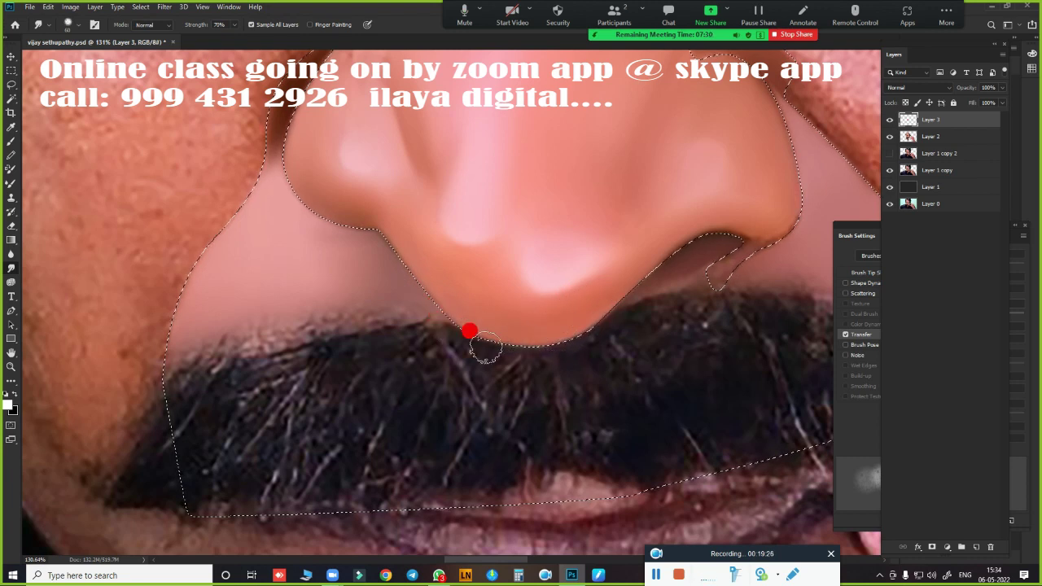
mouse_move(505, 335)
left_mouse_down()
mouse_move(632, 281)
mouse_move(664, 241)
mouse_move(680, 241)
left_mouse_up()
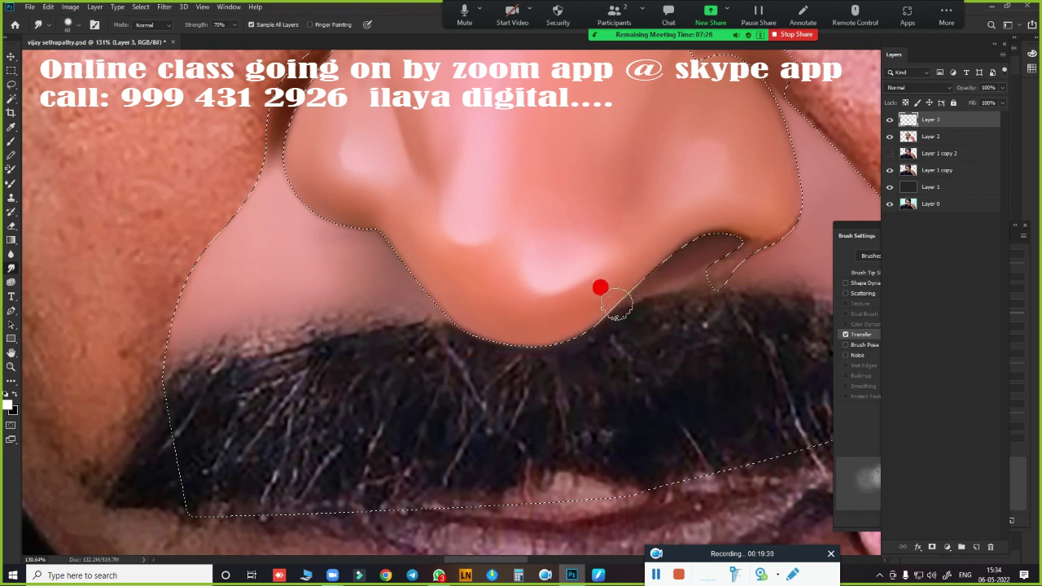
mouse_move(616, 307)
left_mouse_down()
mouse_move(697, 222)
mouse_move(716, 242)
mouse_move(658, 261)
mouse_move(635, 286)
mouse_move(558, 284)
left_mouse_up()
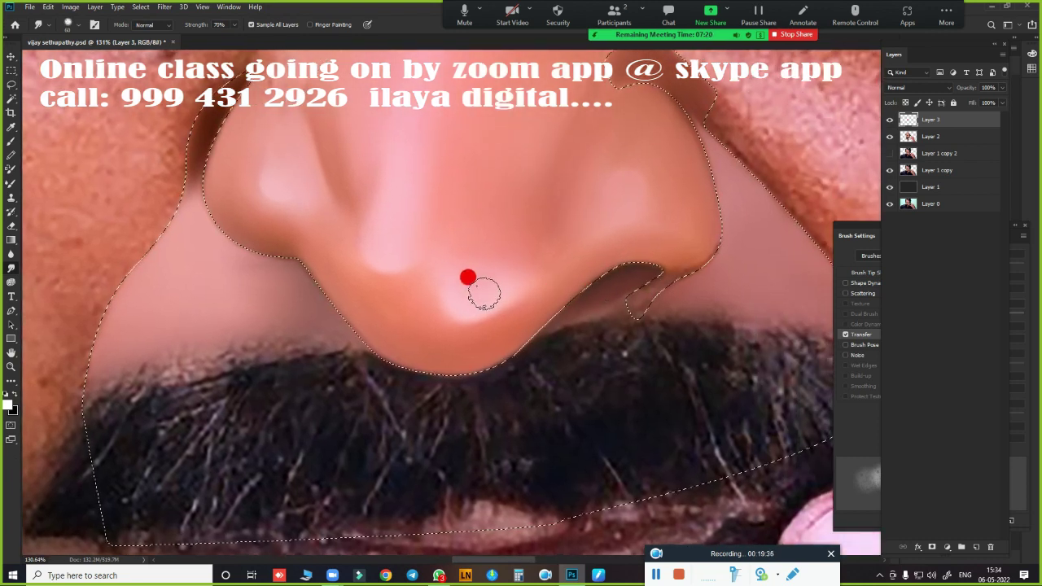
left_click_drag(468, 290, 467, 297)
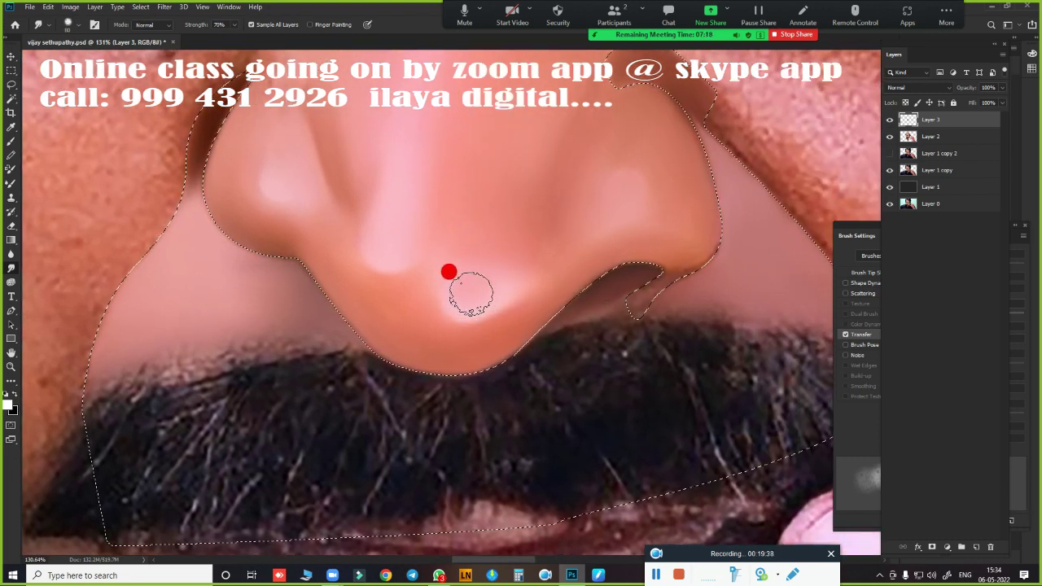
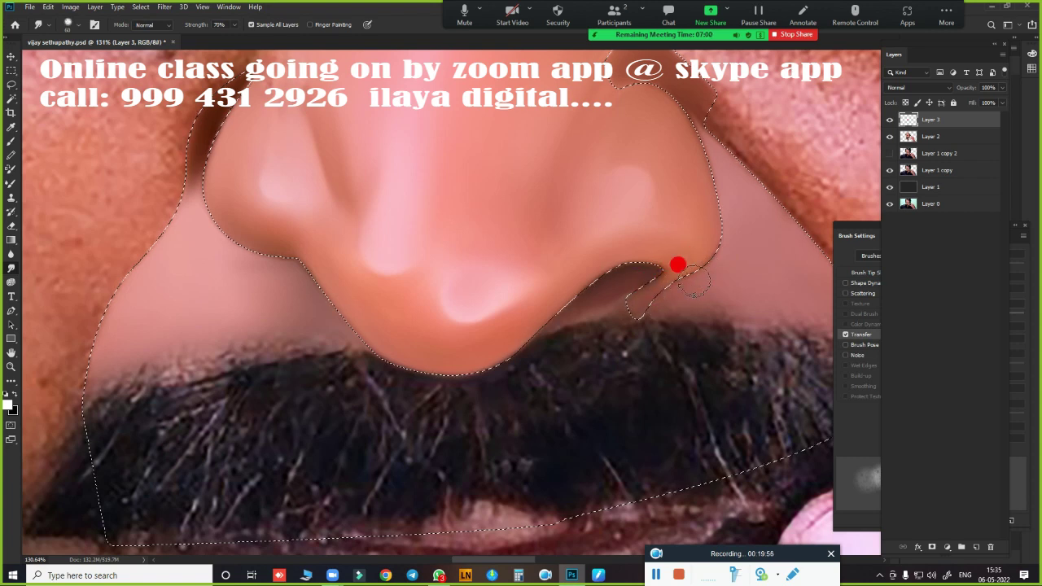
Frame the nose and smudge the cheek edge beside it with an enlarged brush
key("ctrl+d")
mouse_move(679, 240)
left_mouse_down()
mouse_move(720, 241)
mouse_move(767, 275)
left_mouse_up()
left_click_drag(444, 244, 504, 302)
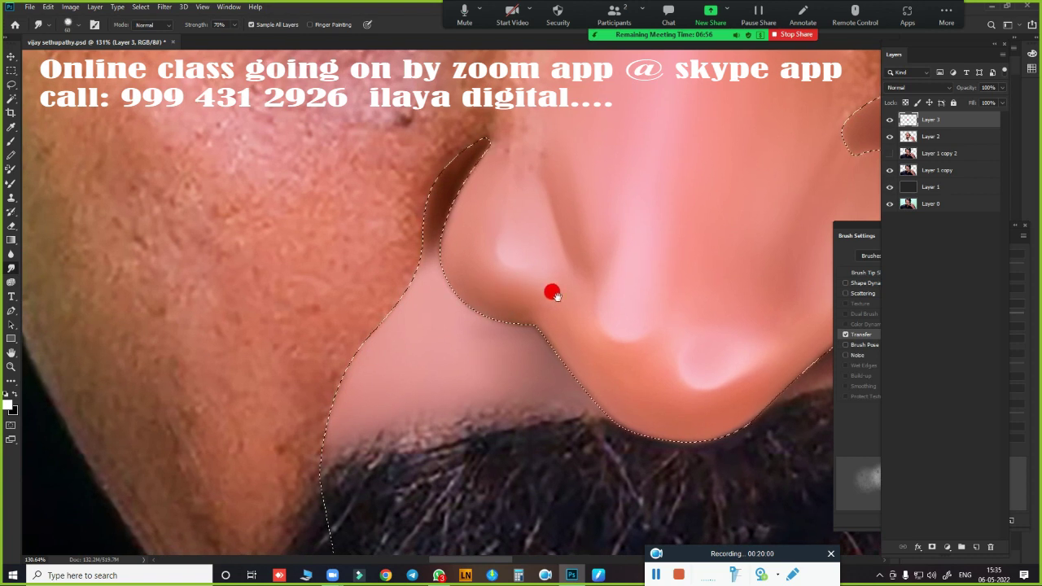
scroll(553, 295, "down", 3)
mouse_move(579, 253)
left_mouse_down()
mouse_move(507, 235)
mouse_move(479, 250)
mouse_move(423, 232)
left_mouse_up()
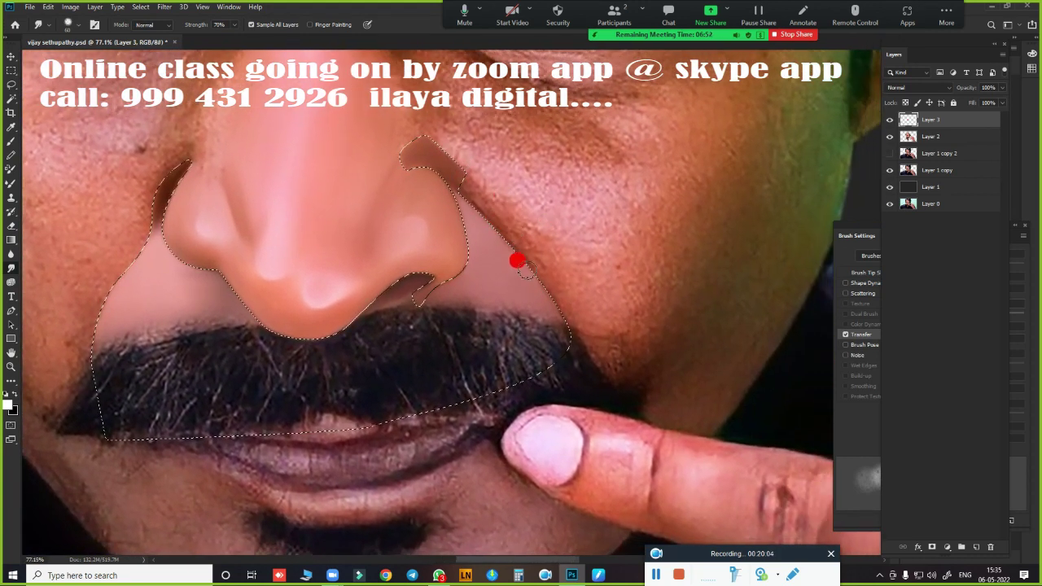
left_click_drag(516, 261, 461, 176)
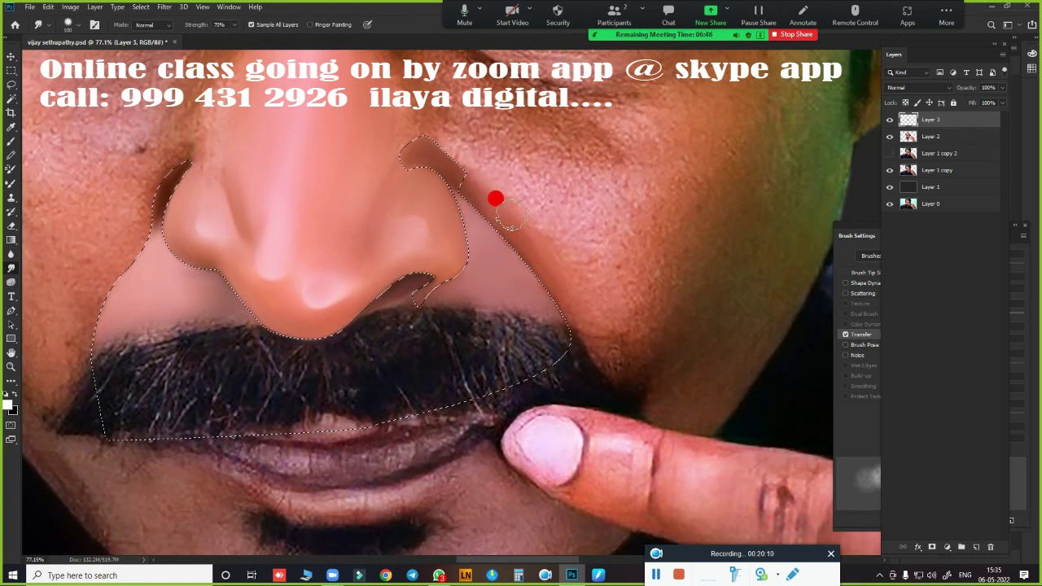
key("bracketright")
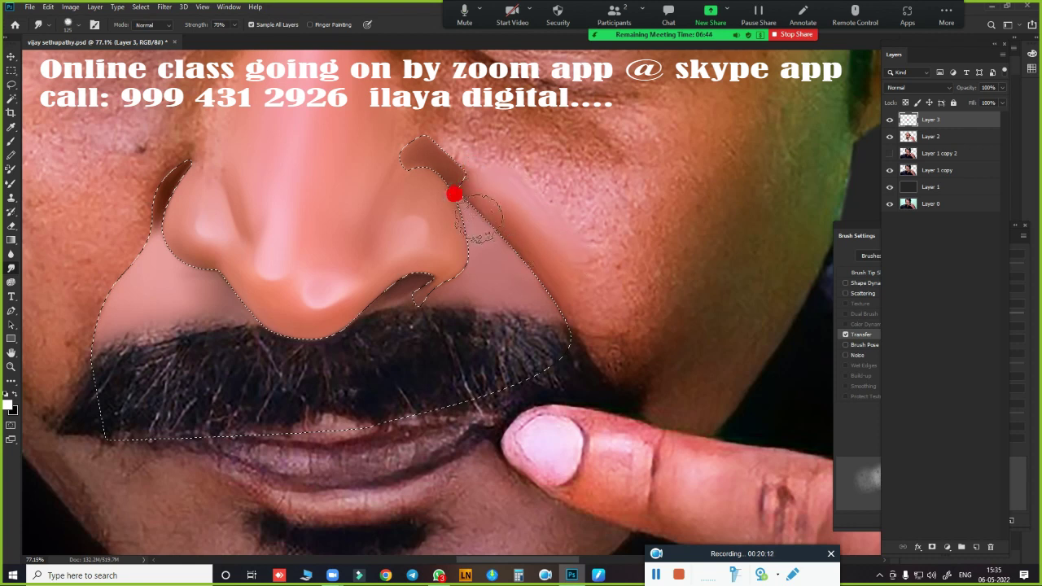
mouse_move(513, 265)
left_mouse_down()
mouse_move(559, 274)
mouse_move(542, 233)
mouse_move(594, 314)
mouse_move(484, 163)
mouse_move(460, 151)
left_mouse_up()
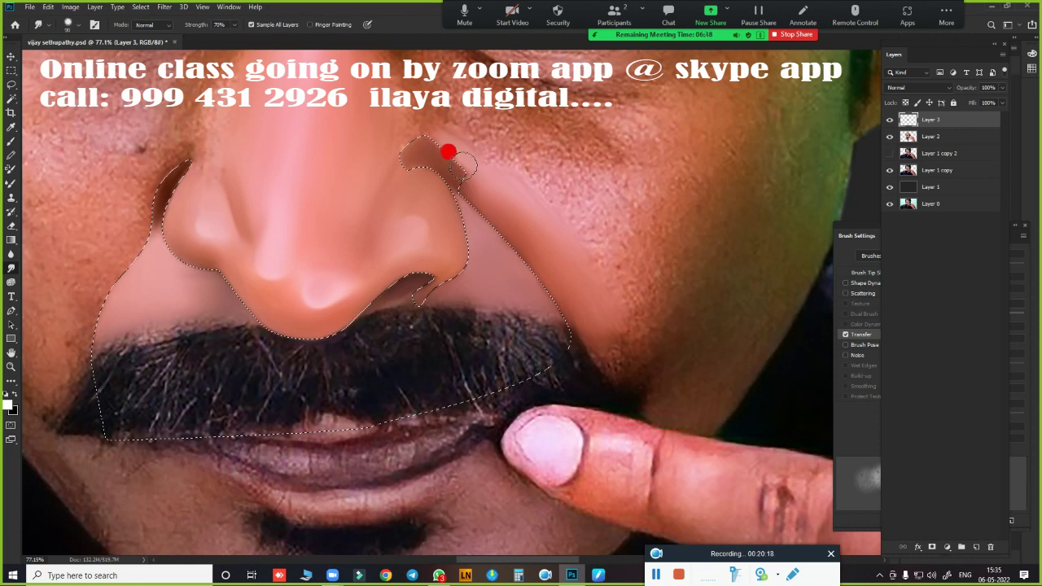
Smooth the skin at the top of the nostril wing and down toward the moustache
mouse_move(447, 146)
left_mouse_down()
mouse_move(467, 144)
mouse_move(414, 116)
mouse_move(393, 133)
mouse_move(404, 118)
mouse_move(408, 142)
mouse_move(472, 168)
mouse_move(414, 117)
left_mouse_up()
key("ctrl+d")
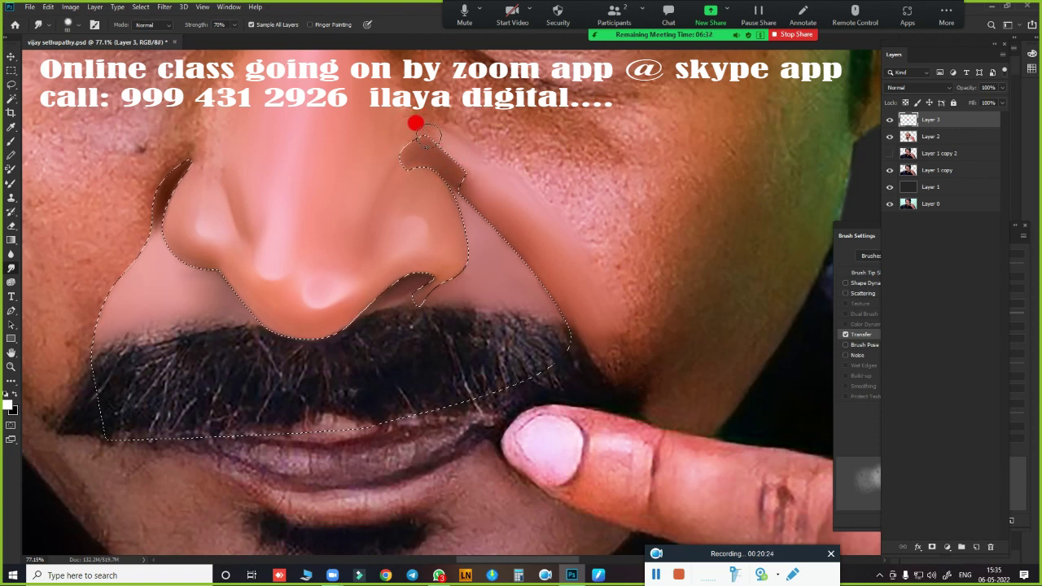
left_click_drag(409, 229, 601, 220)
key("ctrl+z")
mouse_move(437, 212)
left_mouse_down()
mouse_move(481, 173)
mouse_move(452, 173)
left_mouse_up()
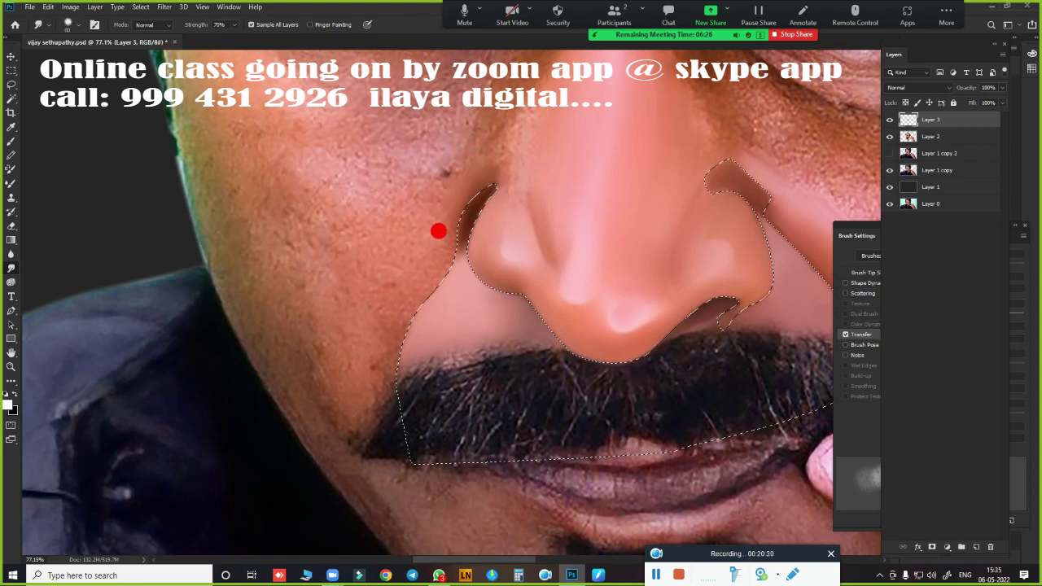
mouse_move(437, 231)
left_mouse_down()
mouse_move(367, 330)
mouse_move(386, 270)
mouse_move(355, 269)
mouse_move(355, 284)
mouse_move(388, 267)
mouse_move(361, 237)
mouse_move(416, 205)
mouse_move(402, 260)
mouse_move(418, 181)
mouse_move(412, 345)
mouse_move(679, 368)
mouse_move(651, 391)
mouse_move(672, 418)
mouse_move(648, 365)
mouse_move(631, 377)
mouse_move(458, 298)
mouse_move(609, 209)
left_mouse_up()
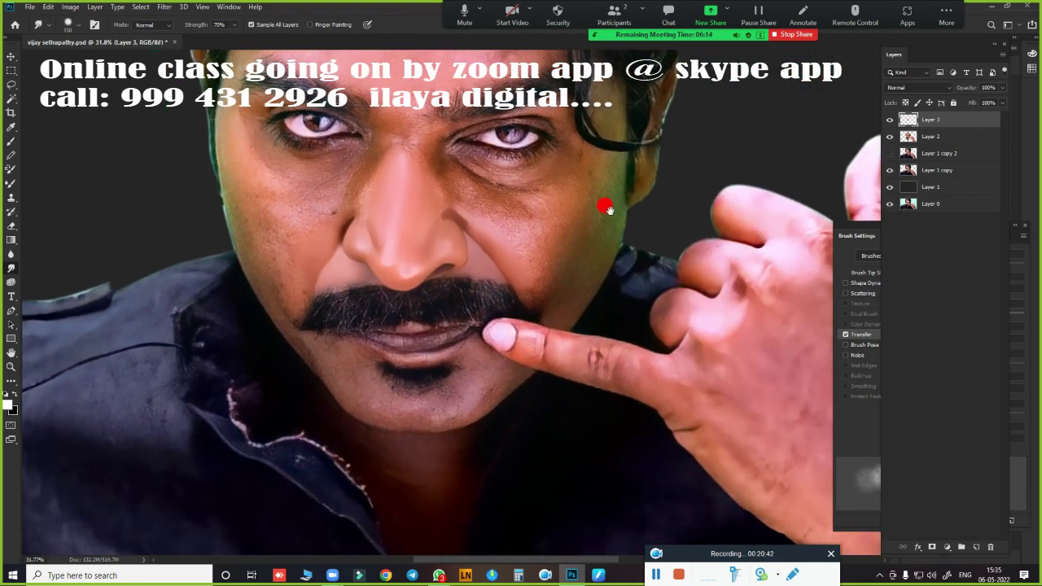
left_click_drag(886, 148, 886, 173)
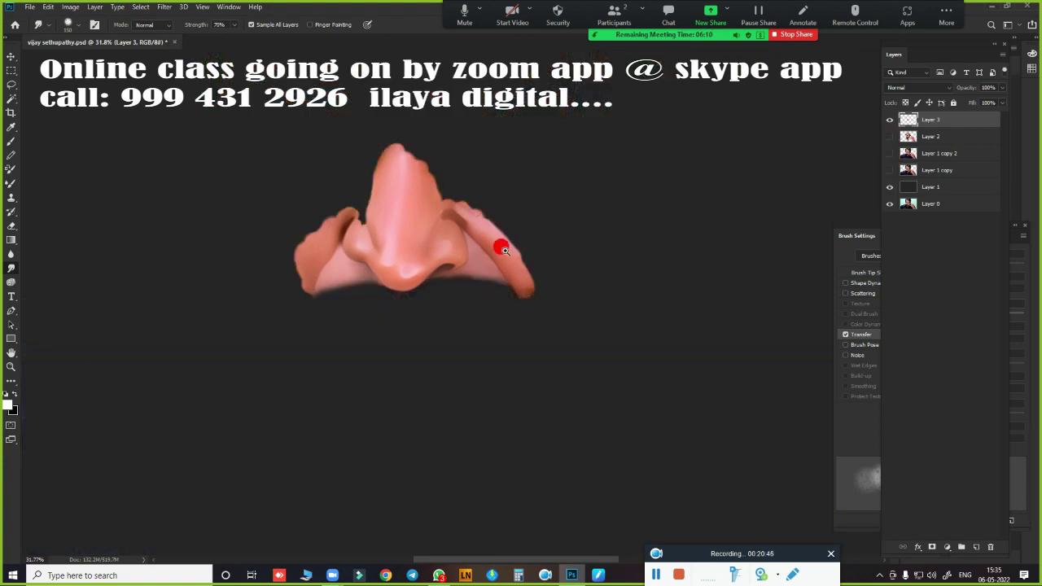
mouse_move(505, 250)
left_mouse_down()
mouse_move(553, 252)
mouse_move(698, 314)
mouse_move(756, 325)
mouse_move(688, 340)
mouse_move(670, 333)
left_mouse_up()
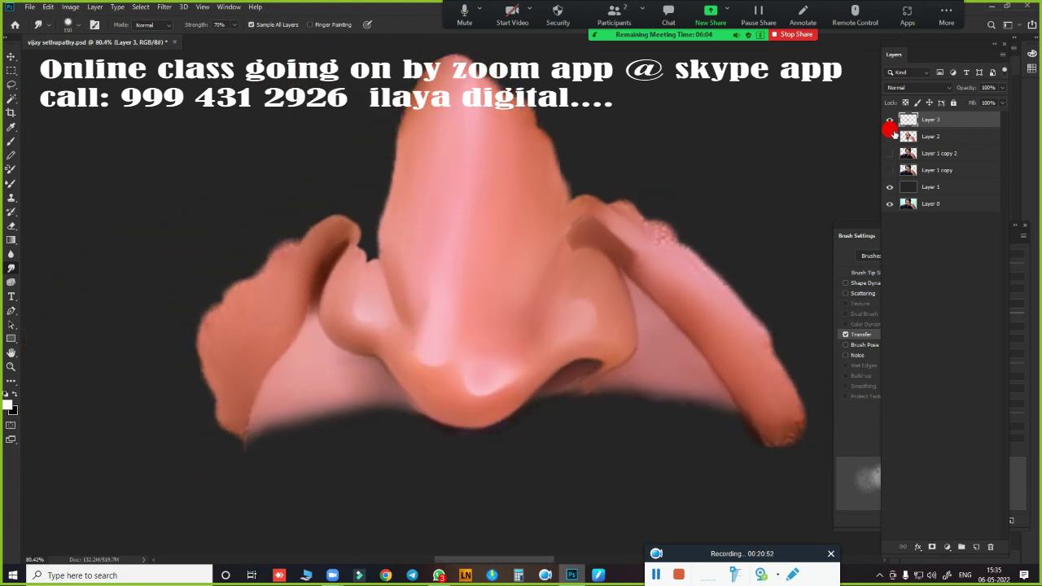
left_click(890, 170)
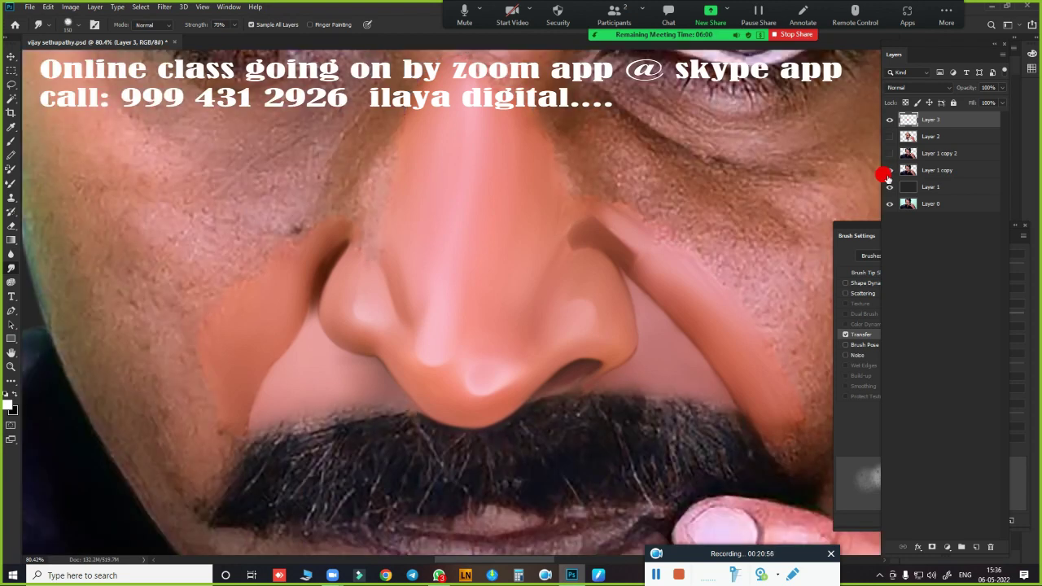
mouse_move(570, 295)
left_mouse_down()
mouse_move(564, 372)
mouse_move(636, 373)
left_mouse_up()
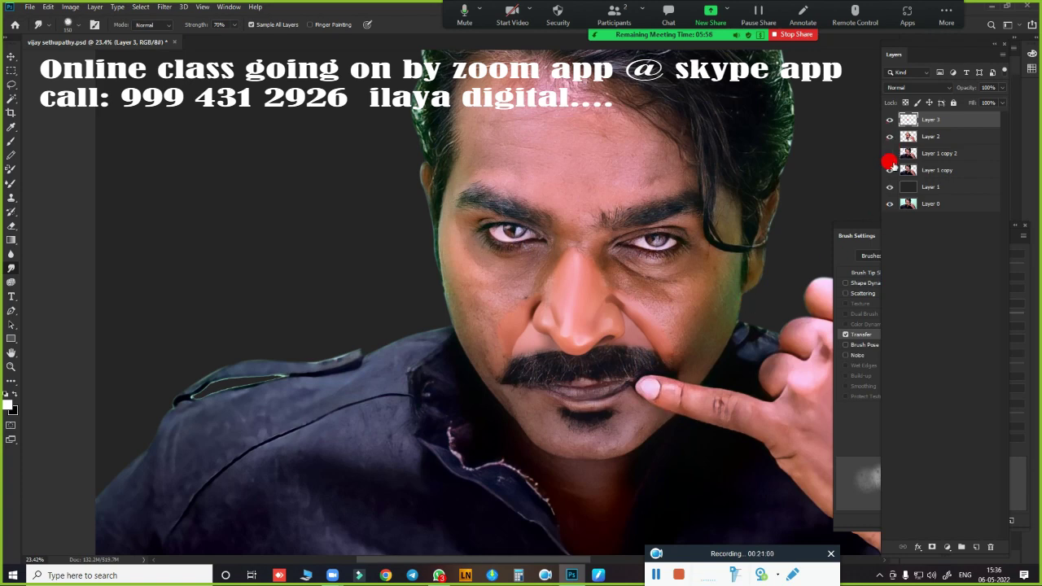
left_click(890, 153)
mouse_move(659, 267)
left_mouse_down()
mouse_move(691, 272)
mouse_move(605, 333)
mouse_move(610, 242)
mouse_move(568, 292)
mouse_move(615, 305)
left_mouse_up()
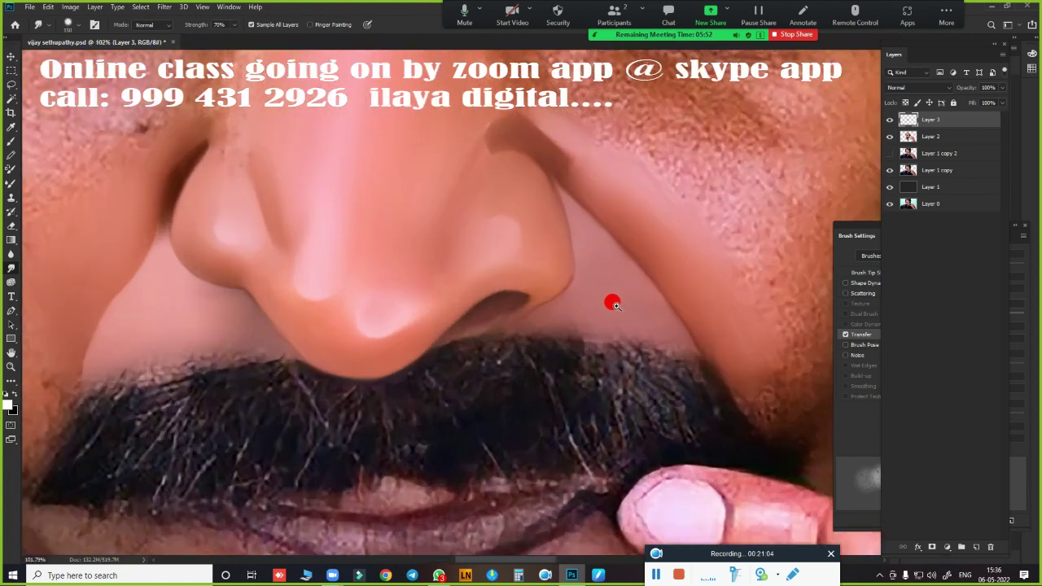
Zoom in with a smaller brush and smooth beneath the right nostril and the nose's lower edge
mouse_move(538, 319)
left_mouse_down()
mouse_move(597, 298)
mouse_move(586, 225)
left_mouse_up()
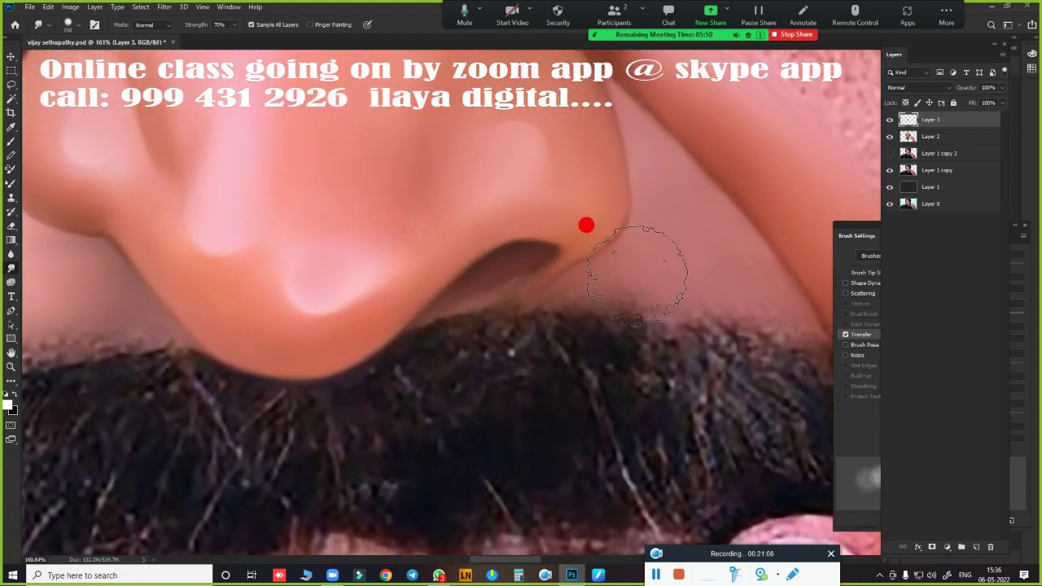
key("bracketleft")
key("bracketleft")
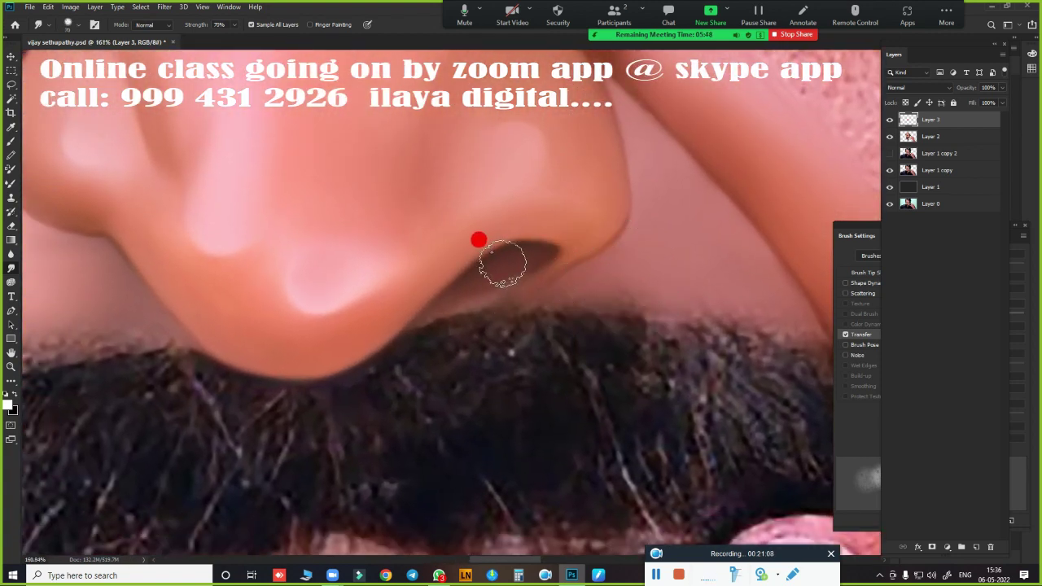
key("bracketleft")
key("bracketleft")
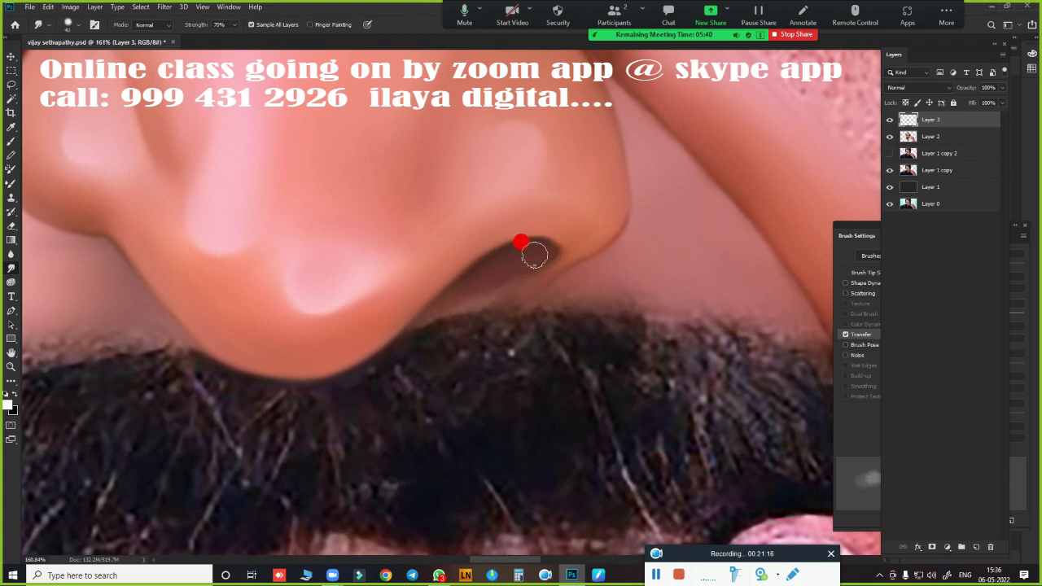
mouse_move(527, 265)
left_mouse_down()
mouse_move(481, 284)
mouse_move(415, 339)
mouse_move(436, 318)
mouse_move(515, 287)
left_mouse_up()
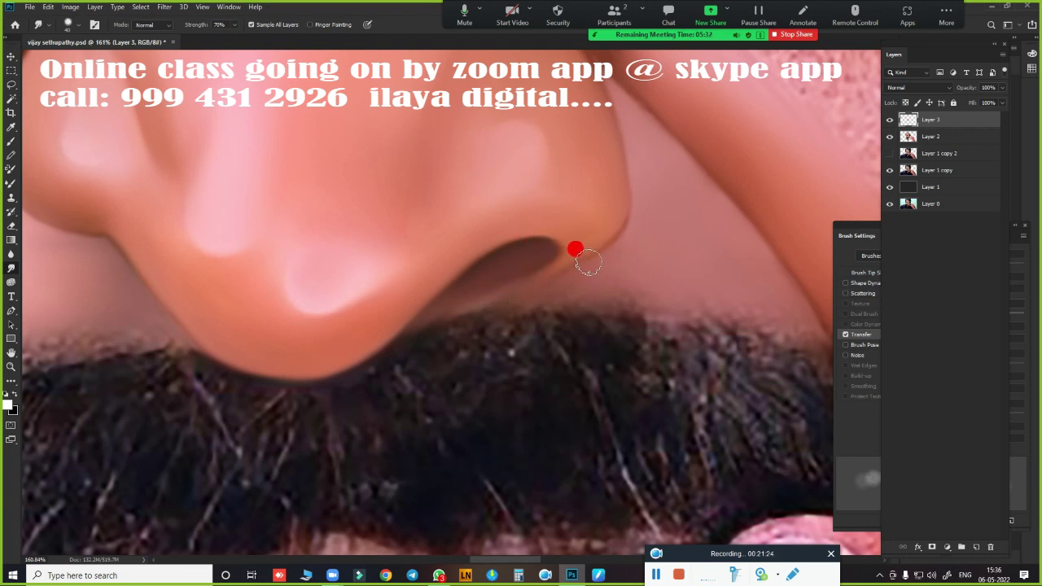
mouse_move(384, 372)
left_mouse_down()
mouse_move(555, 404)
mouse_move(605, 372)
left_mouse_up()
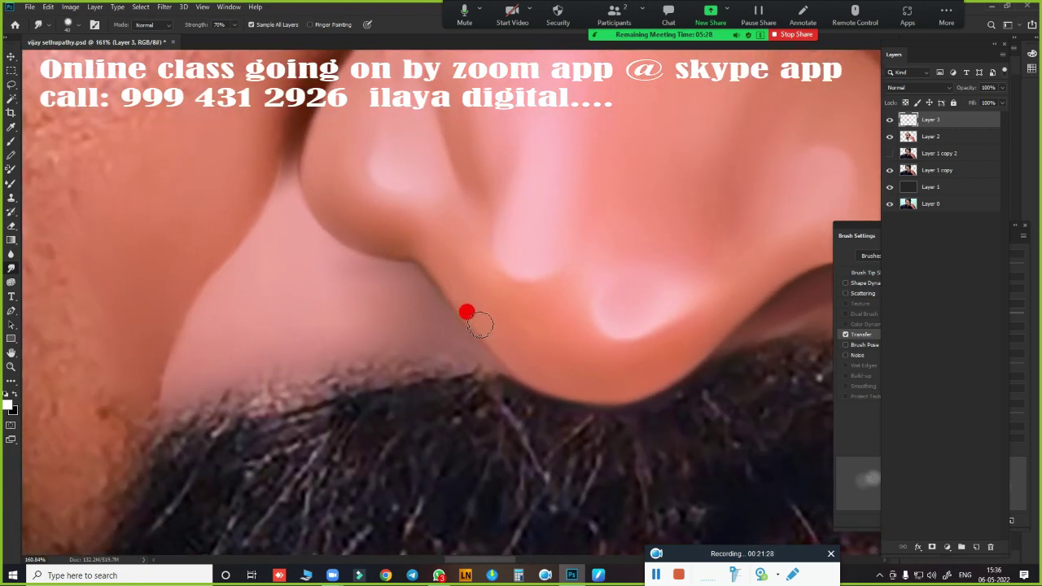
mouse_move(466, 312)
left_mouse_down()
mouse_move(514, 366)
mouse_move(495, 342)
mouse_move(564, 383)
left_mouse_up()
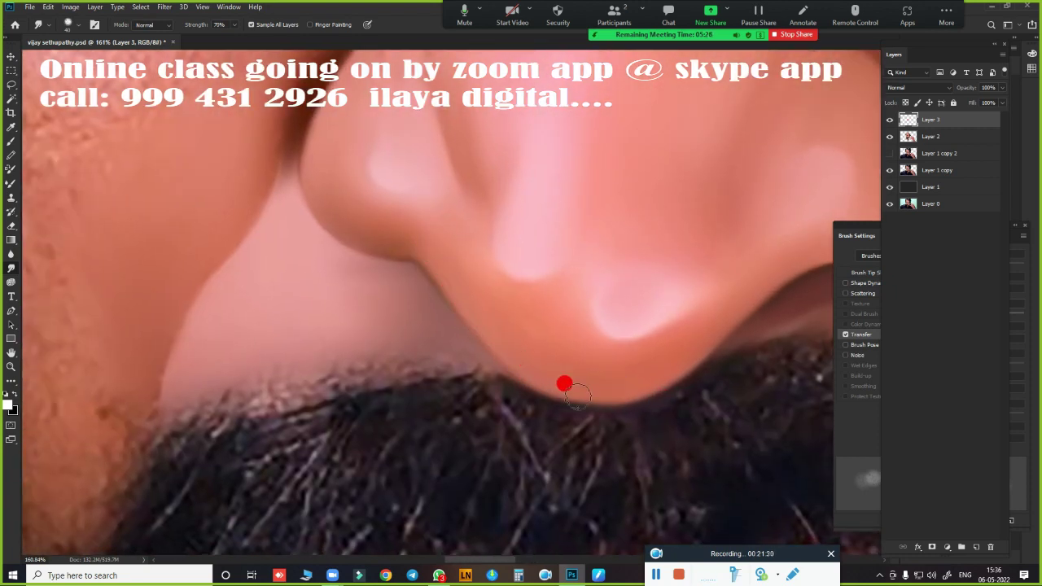
Soften the left nostril wing's dark edge and blend it upward along the nose
left_click_drag(340, 243, 410, 351)
left_click_drag(367, 273, 398, 315)
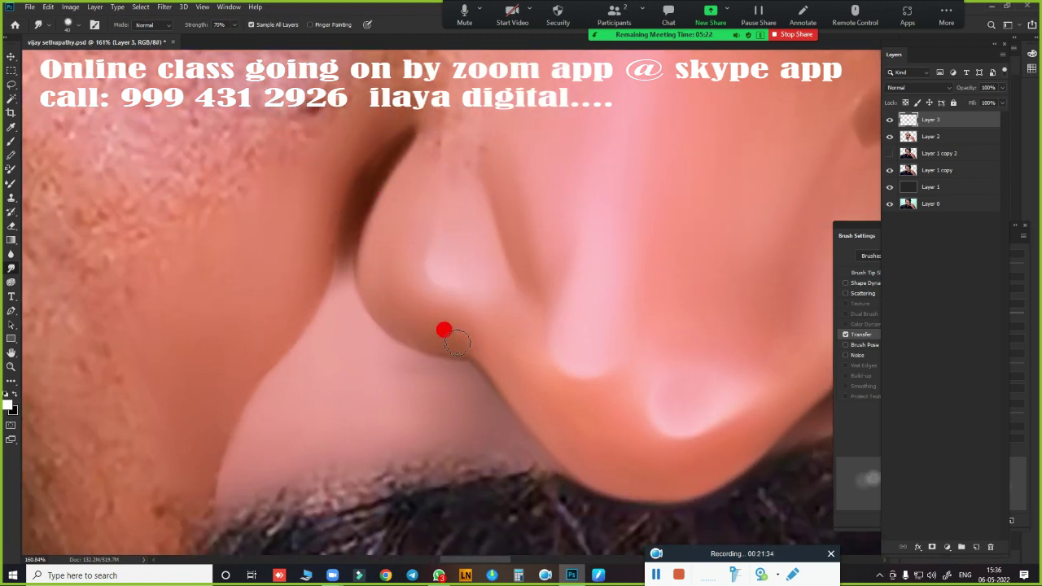
mouse_move(341, 225)
left_mouse_down()
mouse_move(326, 282)
mouse_move(356, 163)
mouse_move(383, 133)
mouse_move(349, 193)
mouse_move(364, 160)
mouse_move(391, 144)
mouse_move(394, 166)
mouse_move(385, 121)
mouse_move(326, 268)
mouse_move(324, 259)
mouse_move(219, 444)
mouse_move(309, 261)
mouse_move(344, 300)
mouse_move(335, 315)
mouse_move(345, 237)
mouse_move(312, 310)
mouse_move(312, 296)
mouse_move(458, 168)
left_mouse_up()
key("]")
mouse_move(458, 121)
left_mouse_down()
mouse_move(510, 204)
mouse_move(465, 230)
mouse_move(461, 188)
mouse_move(461, 203)
mouse_move(425, 160)
mouse_move(402, 181)
mouse_move(607, 267)
mouse_move(593, 286)
mouse_move(474, 249)
mouse_move(619, 226)
left_mouse_up()
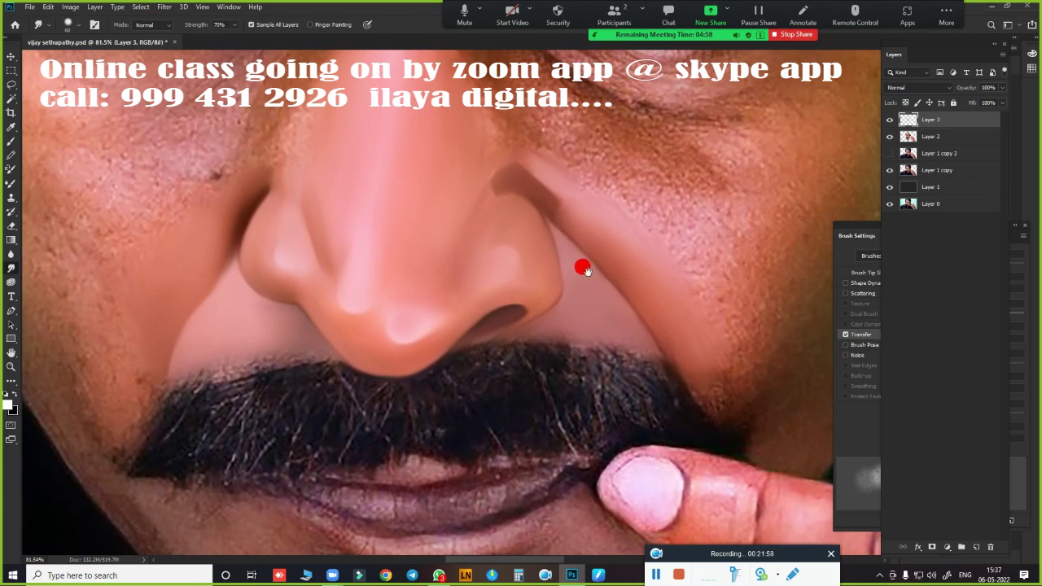
At 182% zoom, smudge the right nostril edge and cheek crease smooth, then zoom out to 34%
left_click_drag(585, 270, 621, 274)
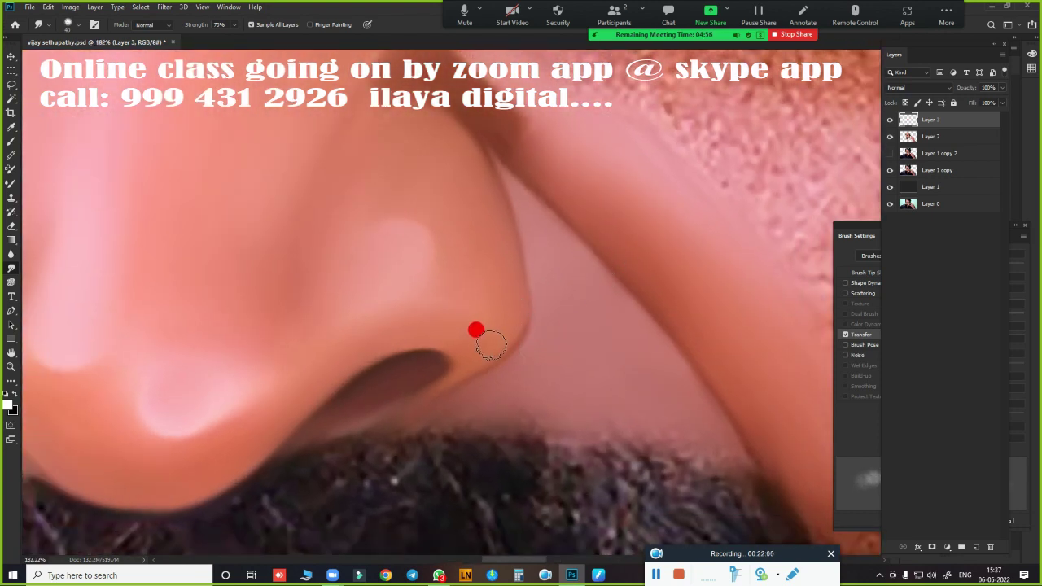
mouse_move(476, 330)
left_mouse_down()
mouse_move(507, 300)
mouse_move(530, 251)
mouse_move(510, 304)
mouse_move(464, 130)
mouse_move(413, 99)
mouse_move(496, 179)
left_mouse_up()
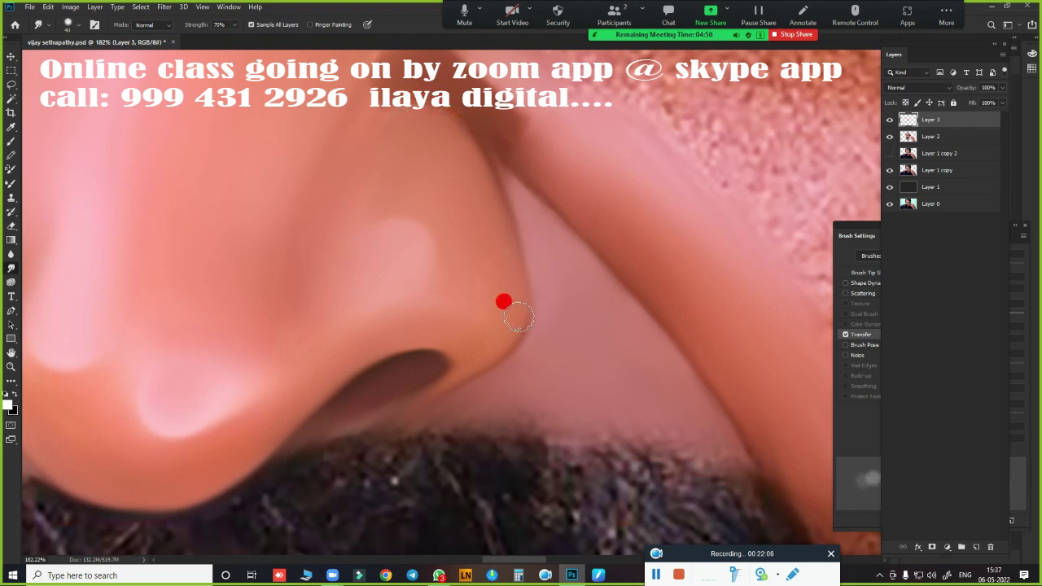
mouse_move(519, 316)
left_mouse_down()
mouse_move(516, 151)
mouse_move(723, 406)
mouse_move(721, 361)
mouse_move(516, 144)
mouse_move(570, 186)
left_mouse_up()
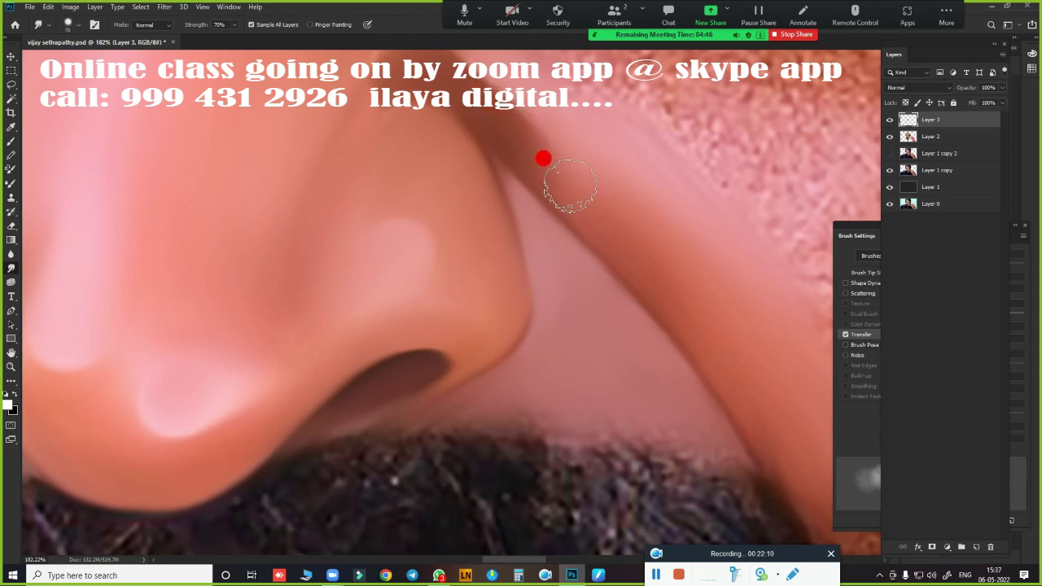
scroll(520, 280, "down", 2)
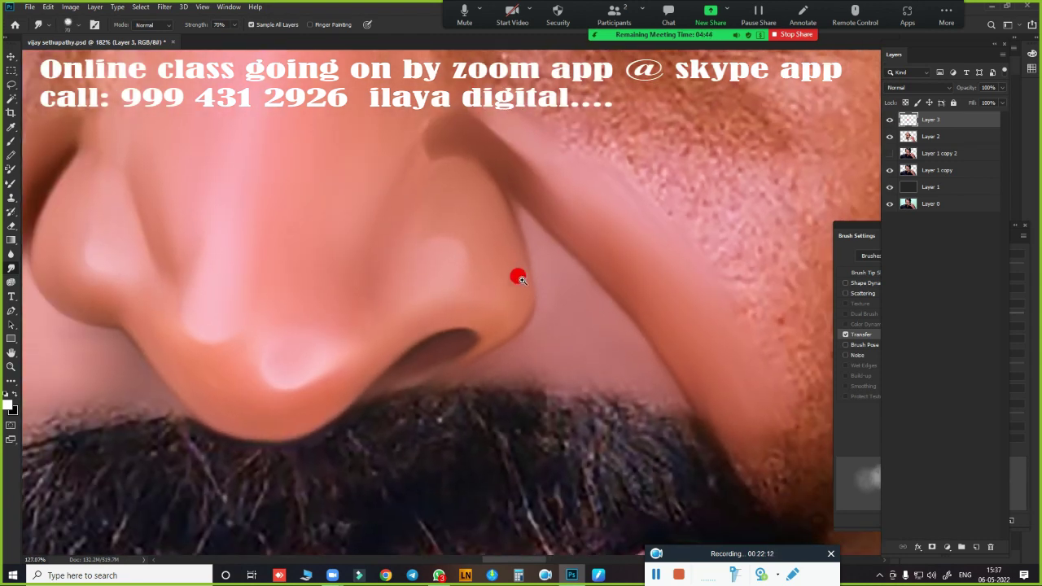
scroll(521, 280, "down", 1)
scroll(521, 279, "down", 1)
scroll(521, 279, "down", 1)
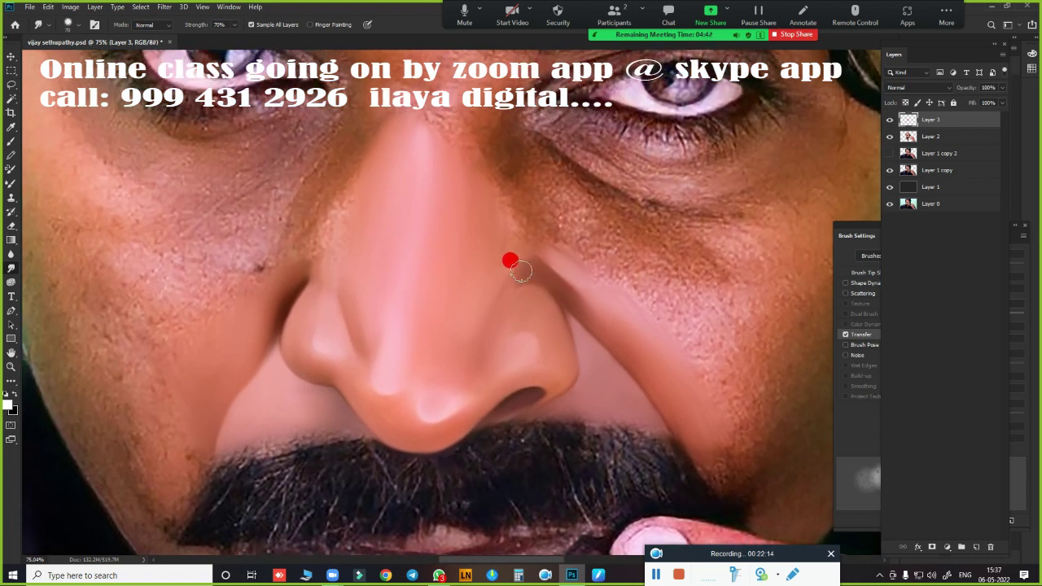
mouse_move(521, 271)
left_mouse_down()
mouse_move(505, 293)
mouse_move(526, 298)
left_mouse_up()
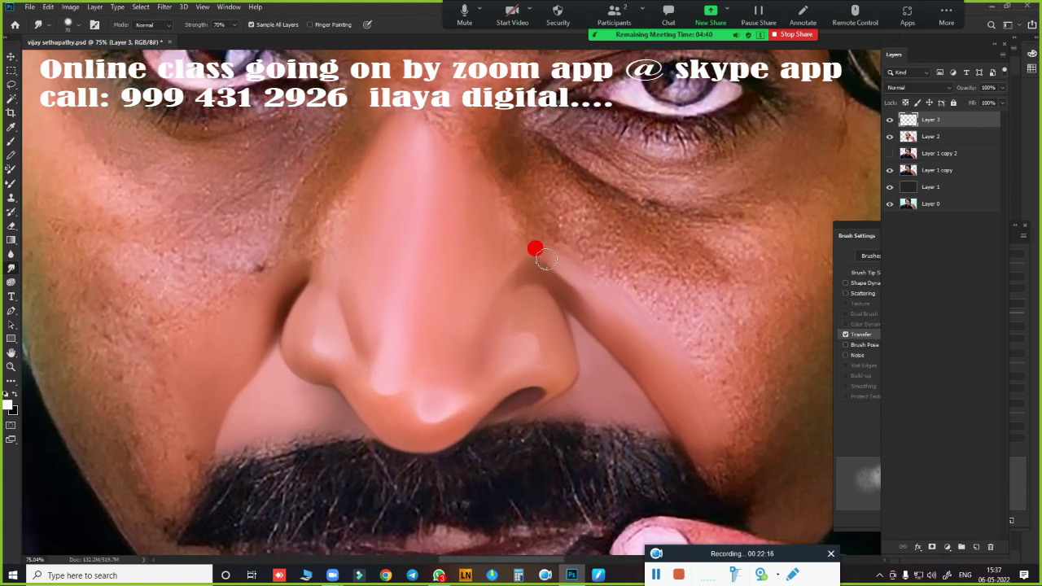
mouse_move(546, 259)
left_mouse_down()
mouse_move(516, 262)
mouse_move(570, 268)
mouse_move(581, 285)
left_mouse_up()
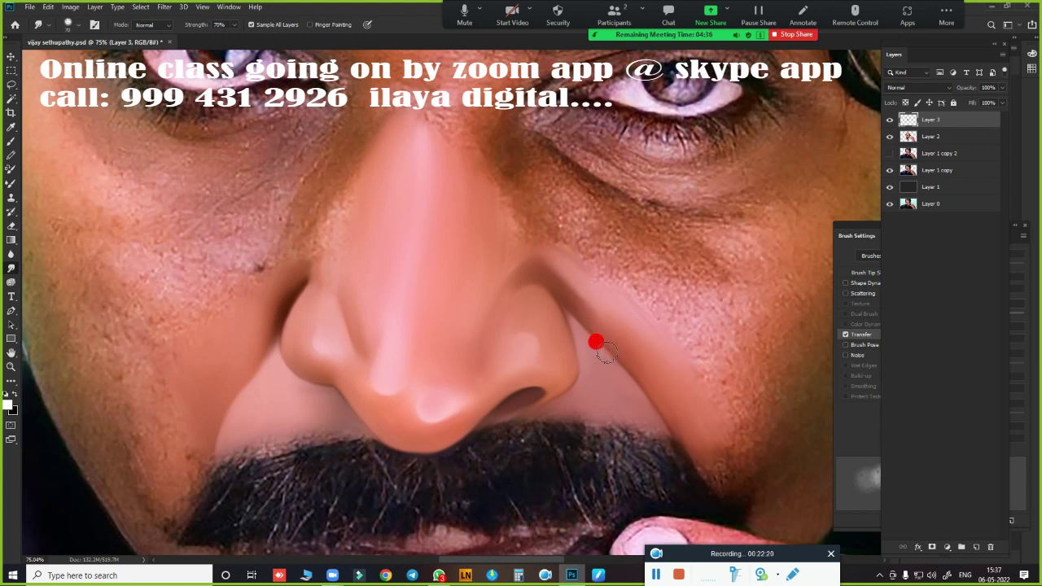
scroll(602, 349, "down", 3)
scroll(609, 335, "down", 2)
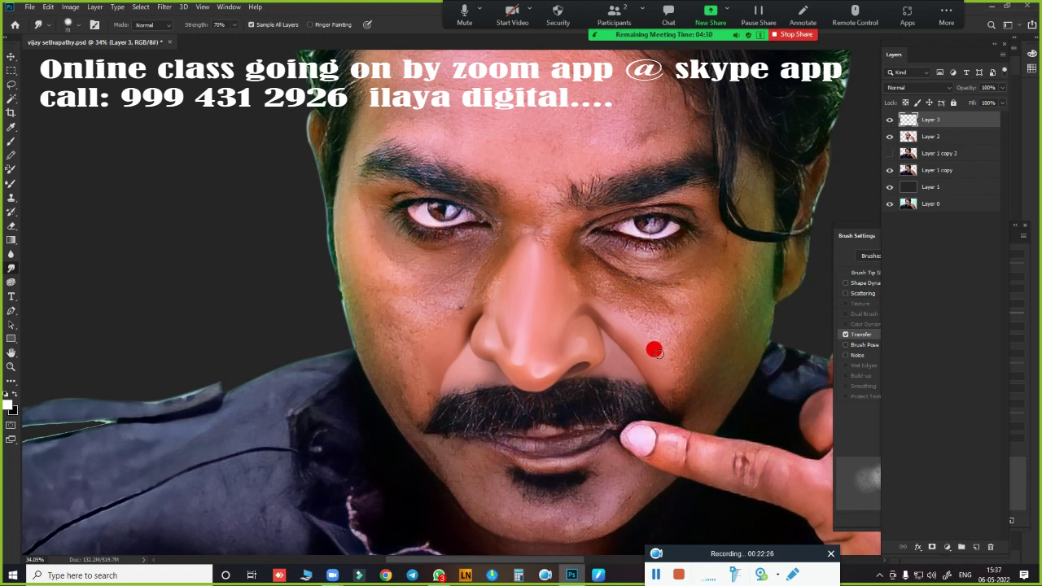
scroll(694, 286, "up", 3)
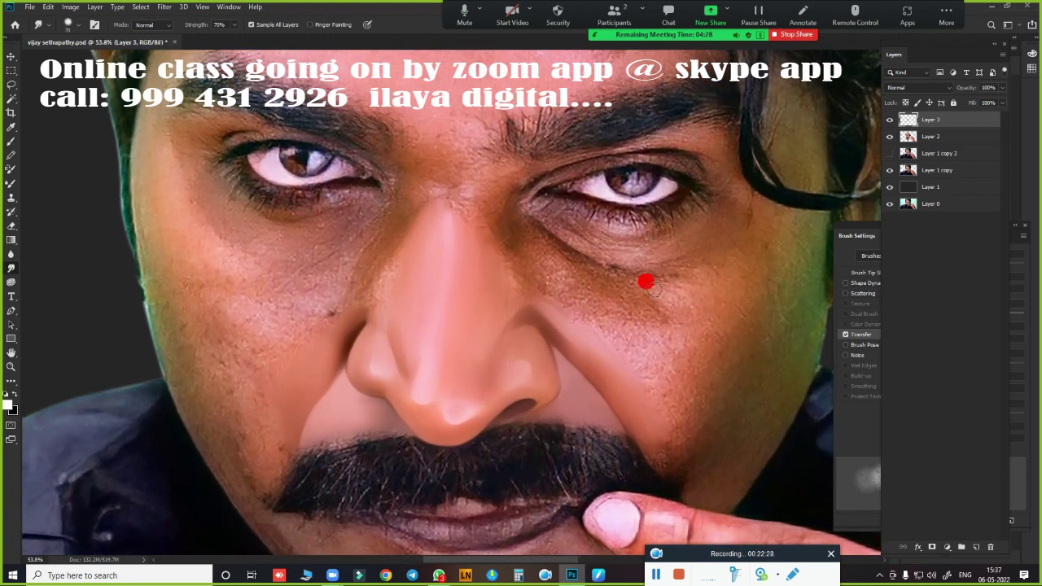
Inspect the right eye and cheek area, then save the document
scroll(687, 295, "up", 2)
scroll(671, 297, "down", 4)
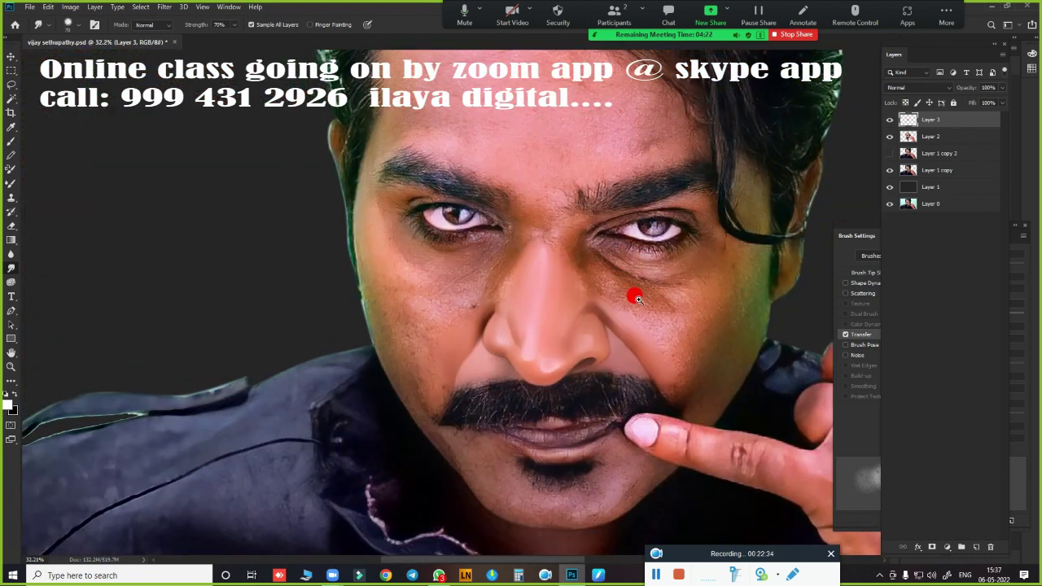
scroll(637, 299, "up", 2)
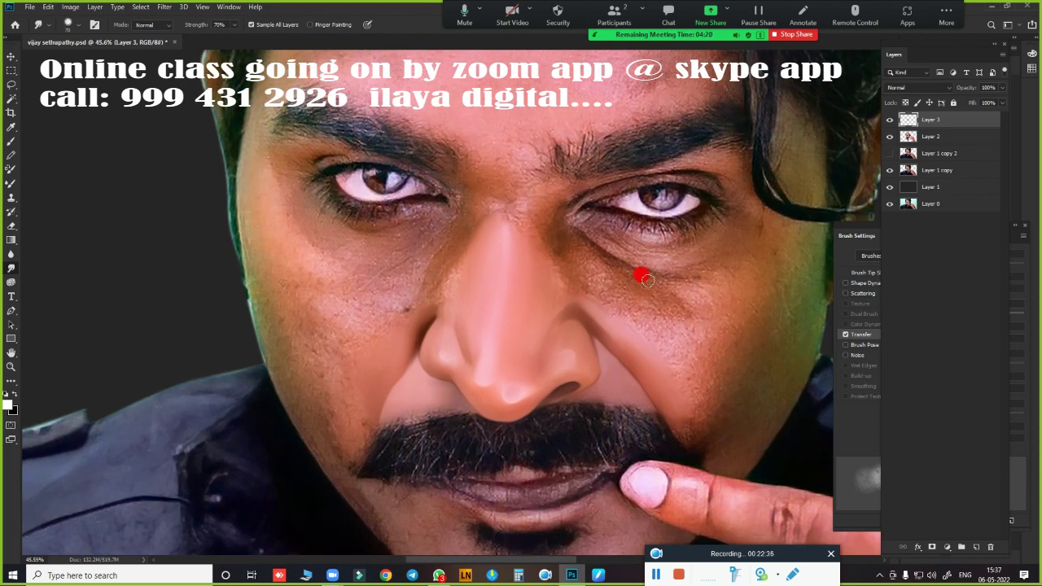
scroll(660, 296, "up", 2)
mouse_move(688, 298)
left_mouse_down()
mouse_move(610, 301)
mouse_move(581, 286)
left_mouse_up()
left_click_drag(607, 239, 600, 301)
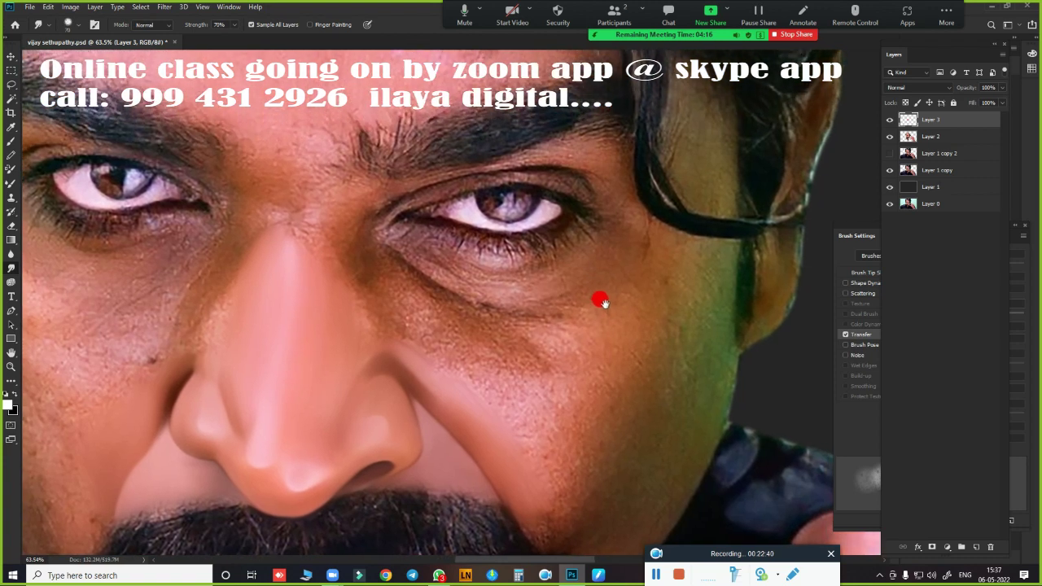
key("ctrl+s")
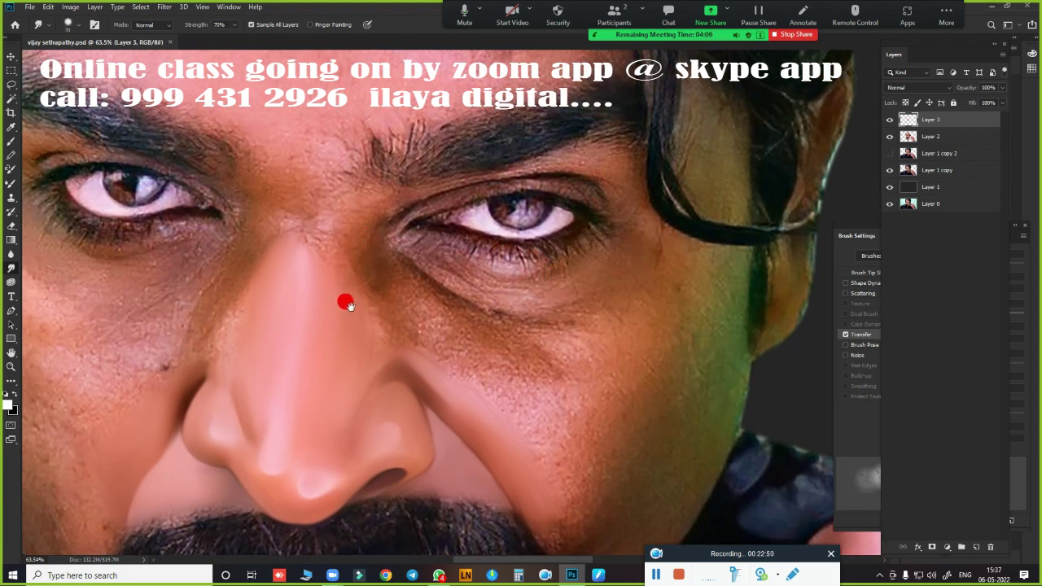
Frame the left eye and nose up close and switch to the Pen tool
left_click_drag(344, 300, 679, 306)
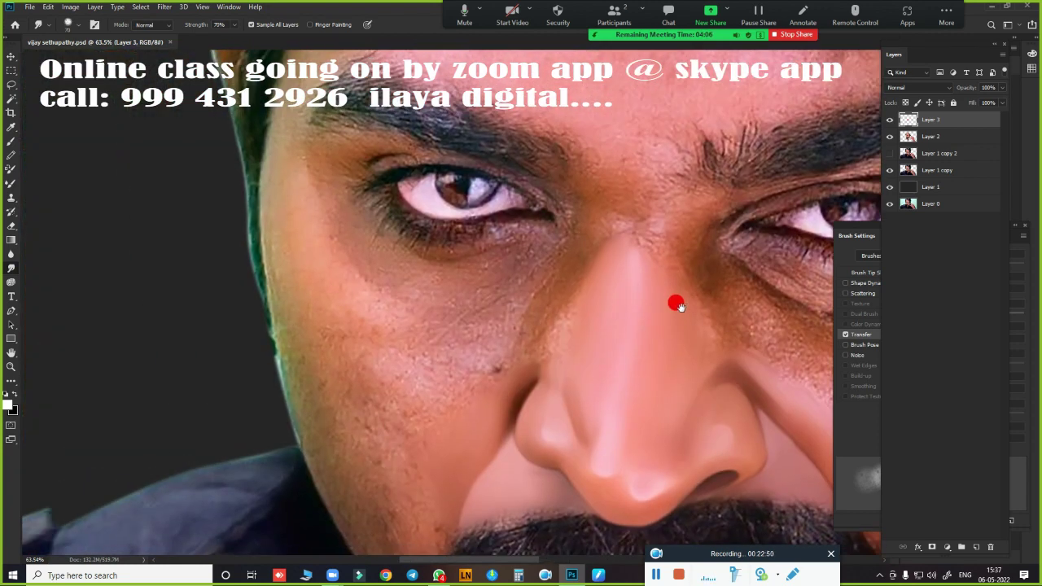
scroll(448, 284, "up", 2)
scroll(616, 272, "up", 2)
scroll(638, 280, "up", 1)
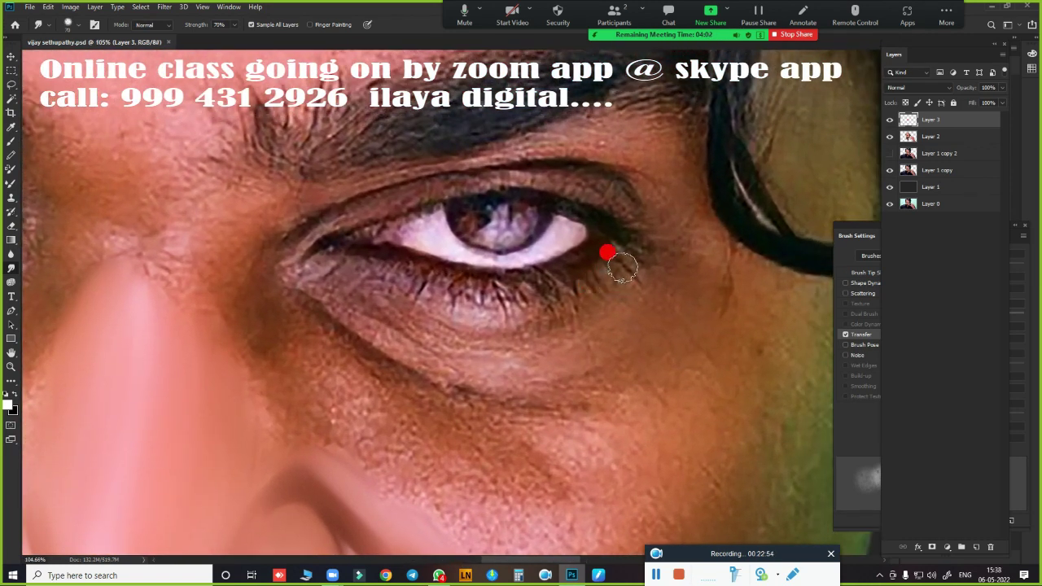
scroll(623, 284, "down", 2)
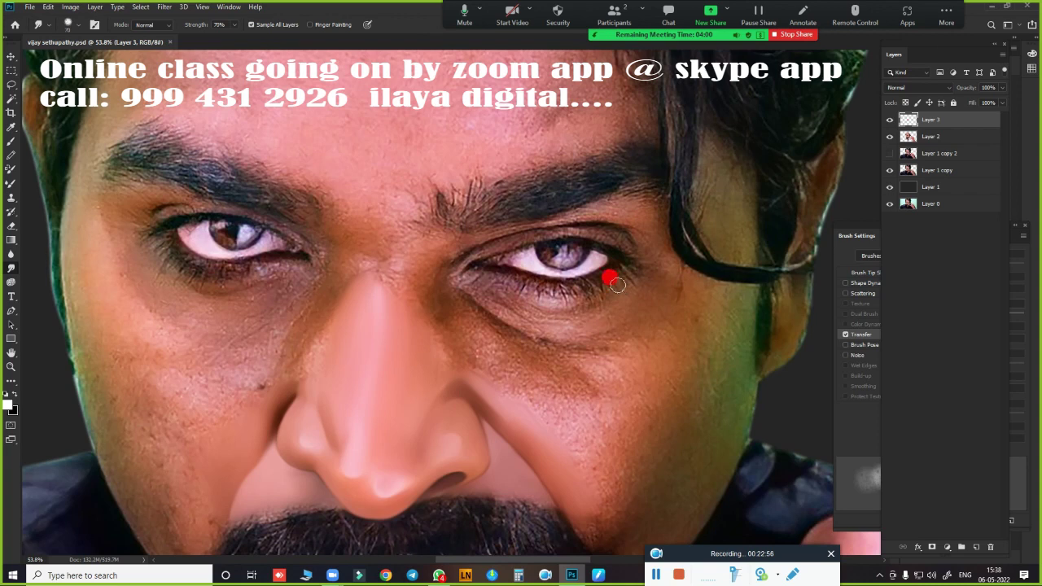
scroll(626, 287, "up", 3)
scroll(643, 291, "up", 2)
scroll(643, 291, "up", 2)
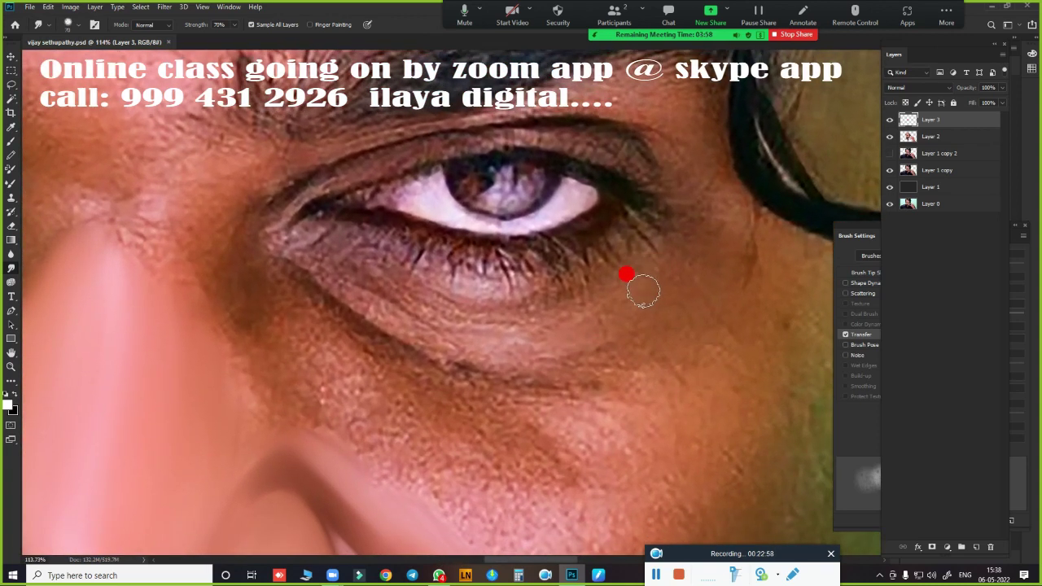
key("p")
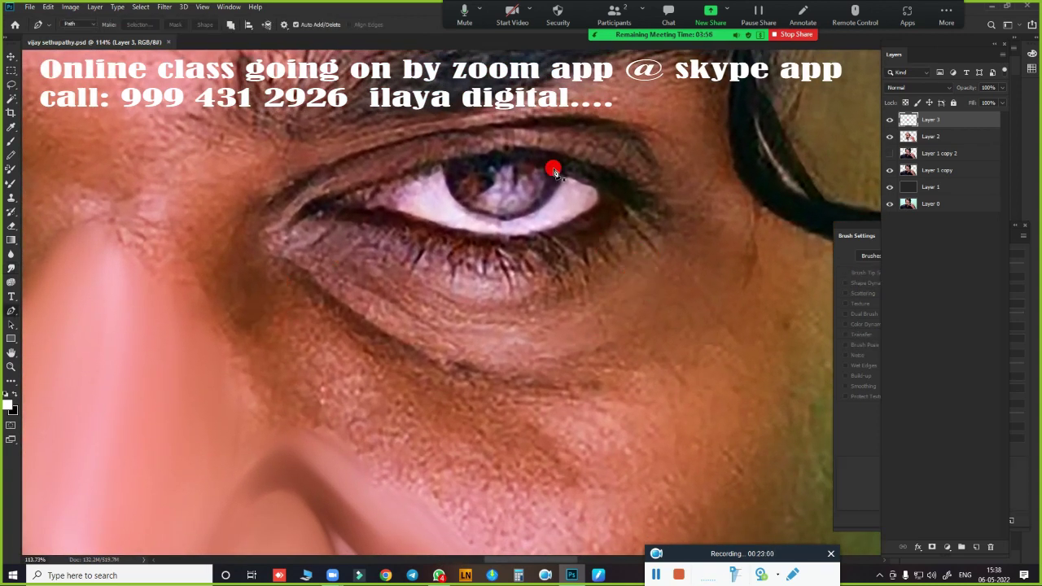
Trace the upper eyelid crease from the inner corner to the outer edge with pen anchors
left_click(260, 252)
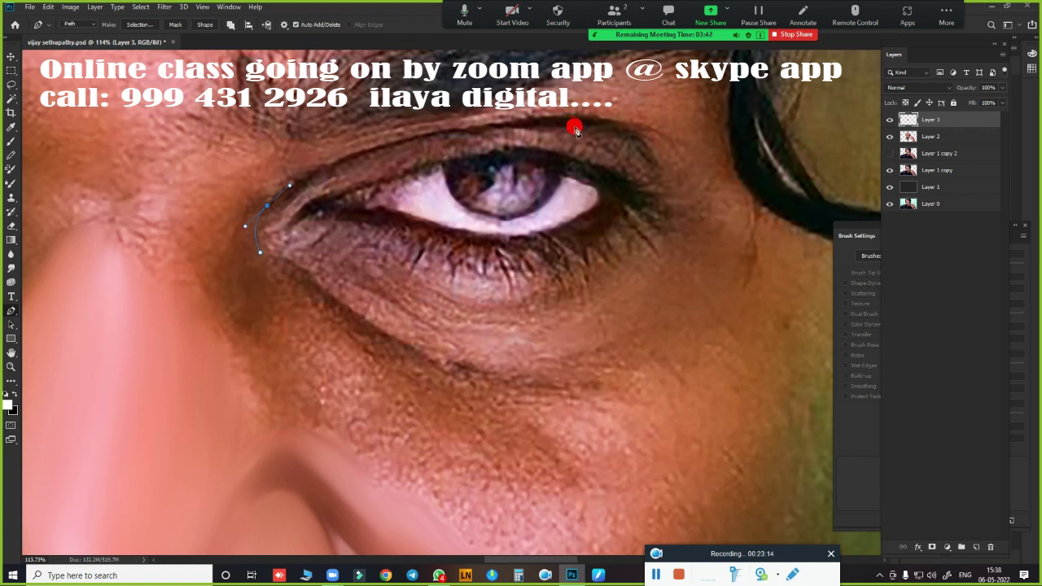
left_click_drag(575, 129, 747, 144)
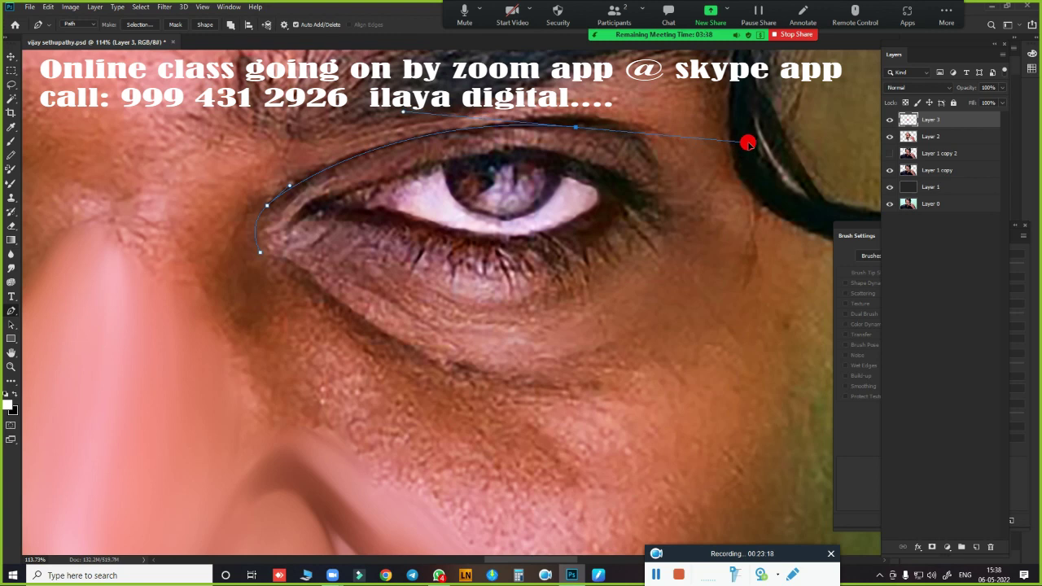
left_click(575, 127, "alt")
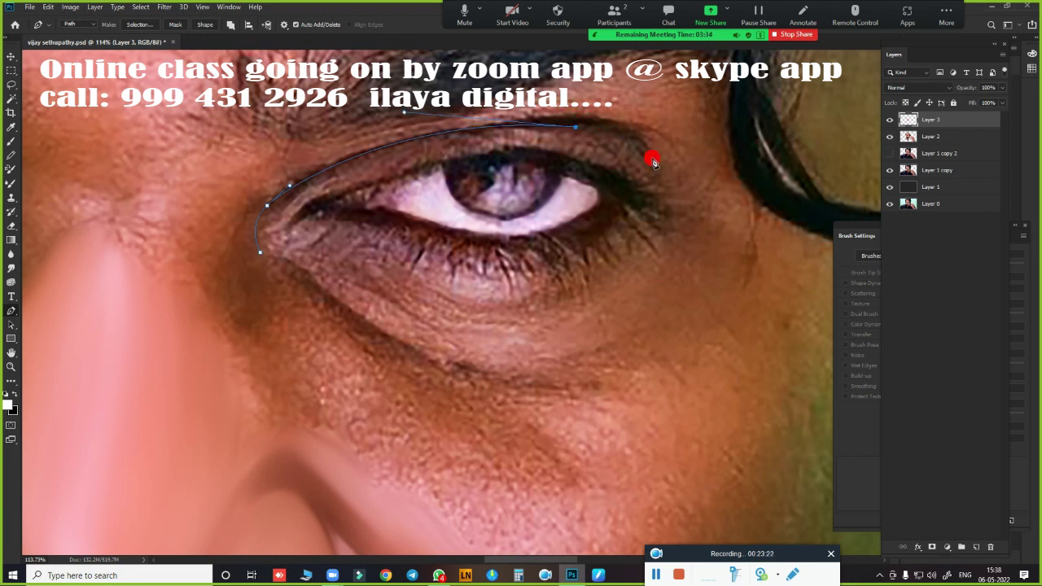
left_click_drag(655, 159, 668, 181)
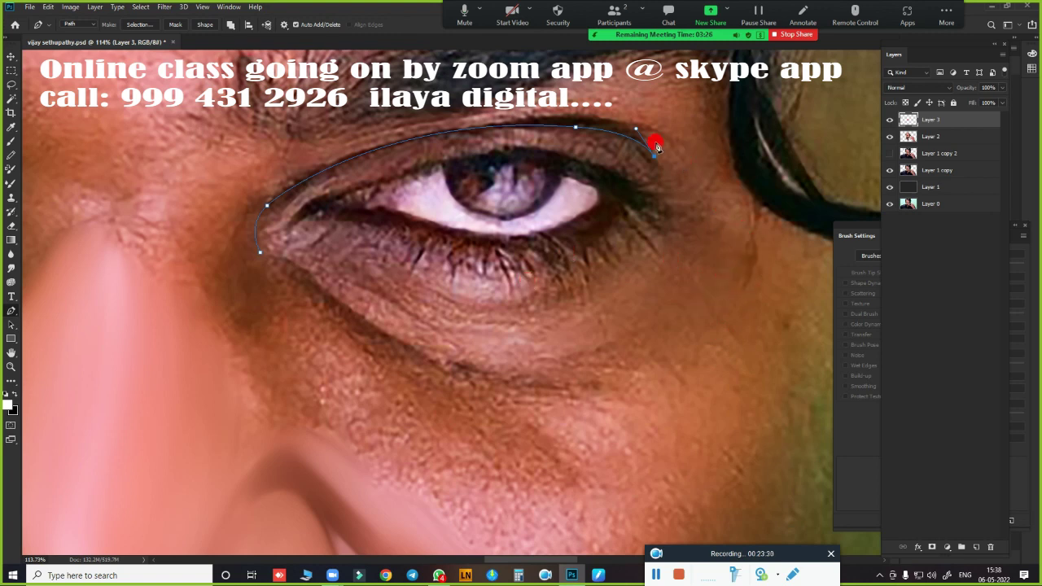
left_click(670, 143)
left_click_drag(692, 173, 701, 177)
left_click(696, 175, "alt")
left_click(723, 173)
left_click_drag(633, 188, 570, 154)
left_click(634, 190, "alt")
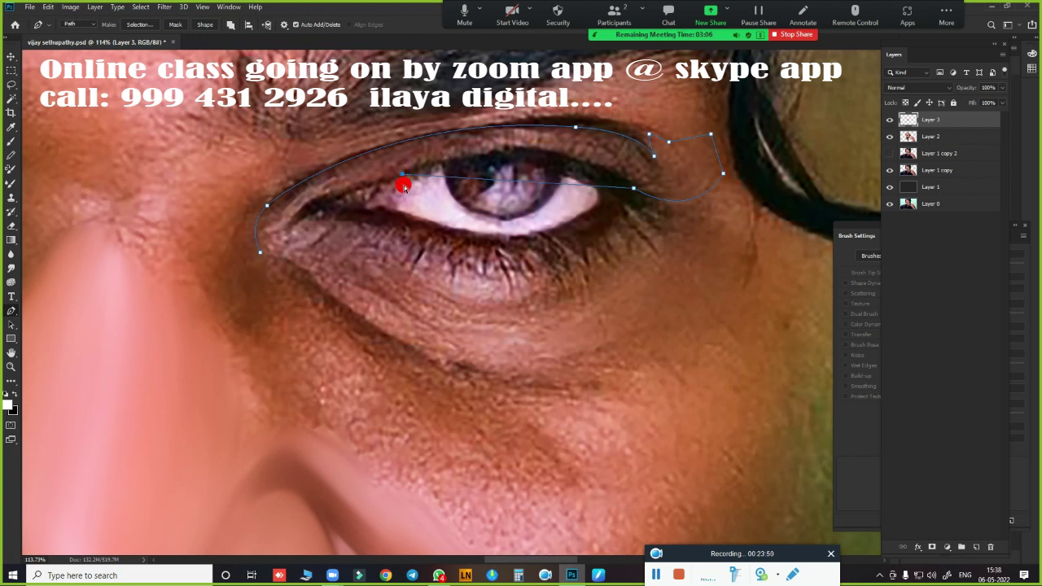
Continue the path along the upper lash line, inner corner and lower lid to the outer corner
left_click_drag(410, 173, 254, 226)
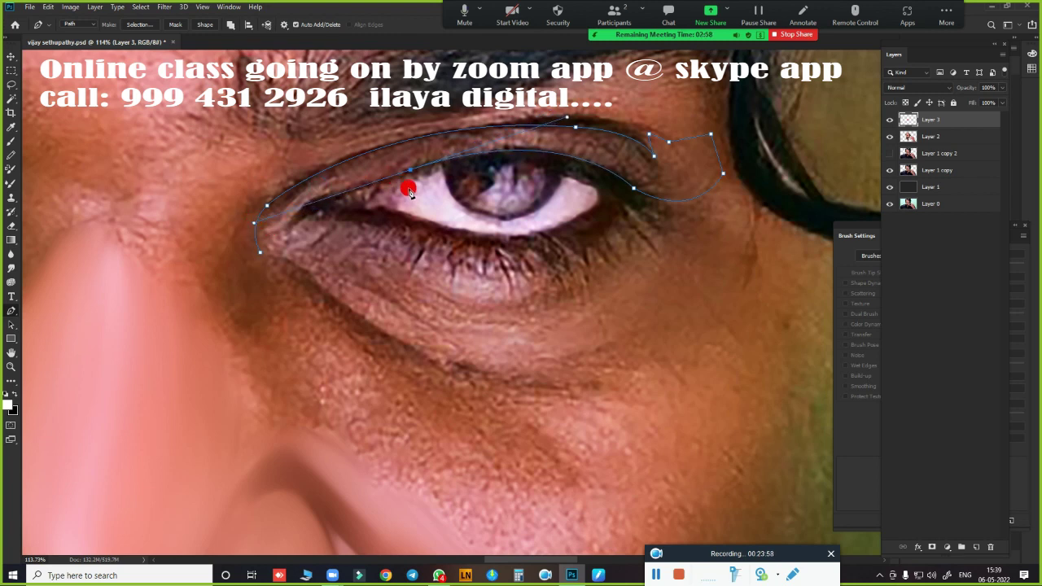
key("ctrl+z")
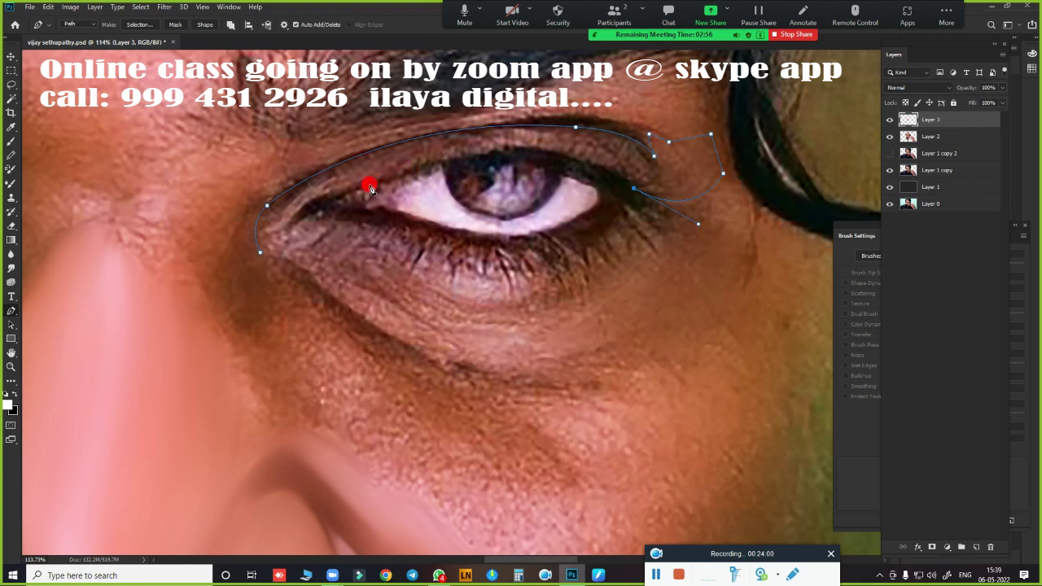
left_click_drag(368, 185, 178, 257)
left_click_drag(178, 258, 165, 259)
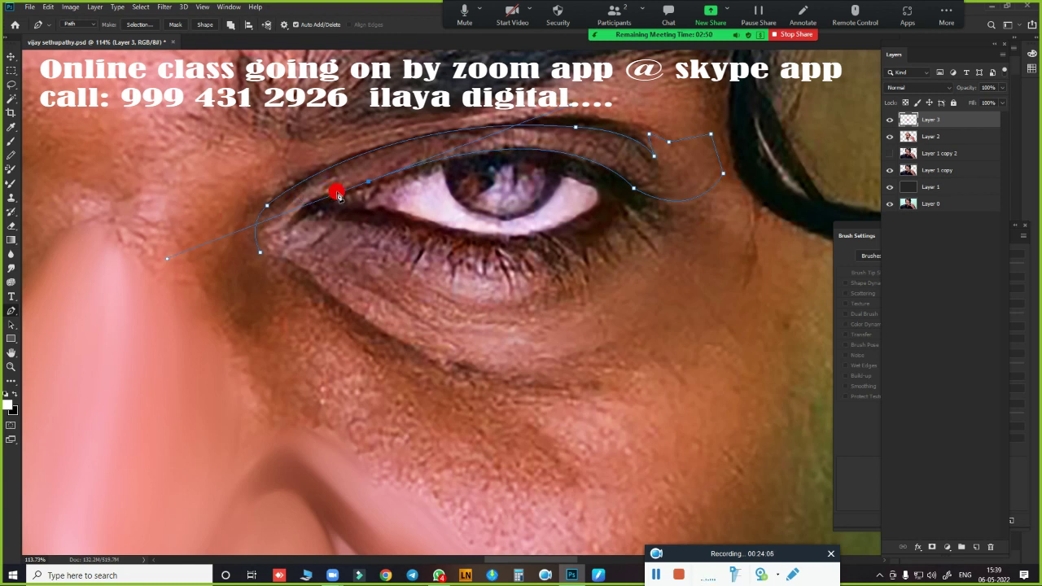
left_click(369, 182, "alt")
left_click_drag(301, 205, 298, 228)
left_click_drag(302, 215, 332, 217)
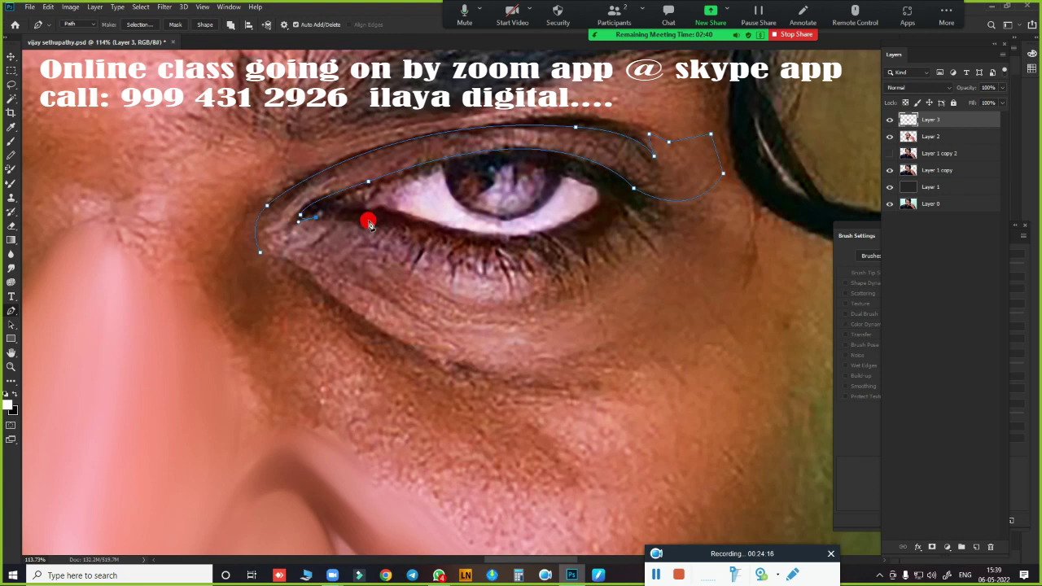
left_click_drag(372, 220, 389, 228)
left_click(372, 221)
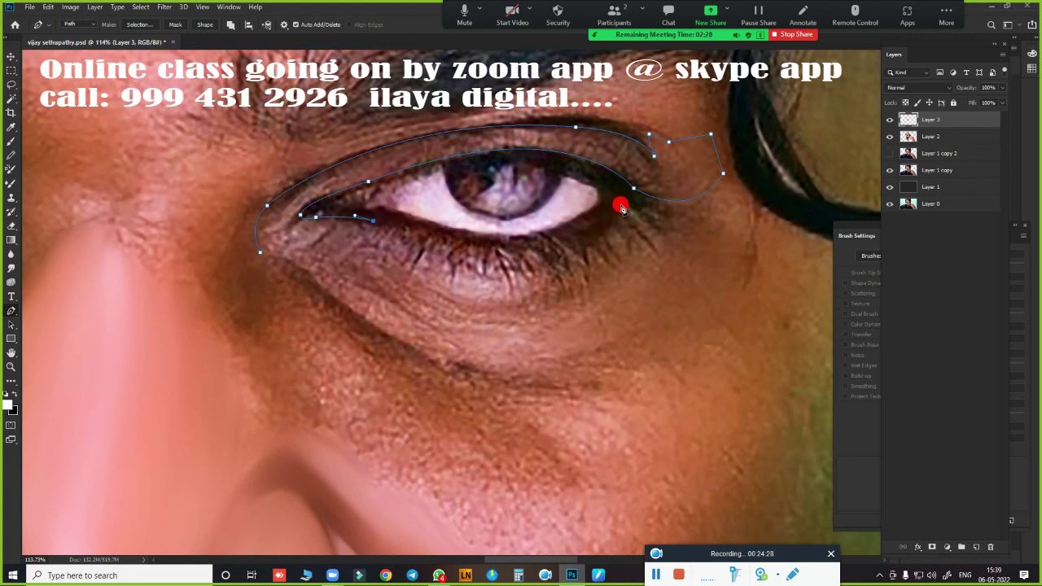
left_click_drag(622, 201, 685, 99)
Close the path below the eye and shape the under-eye and cheek anchor points
mouse_move(267, 205)
left_mouse_down()
mouse_move(182, 158)
mouse_move(192, 171)
left_mouse_up()
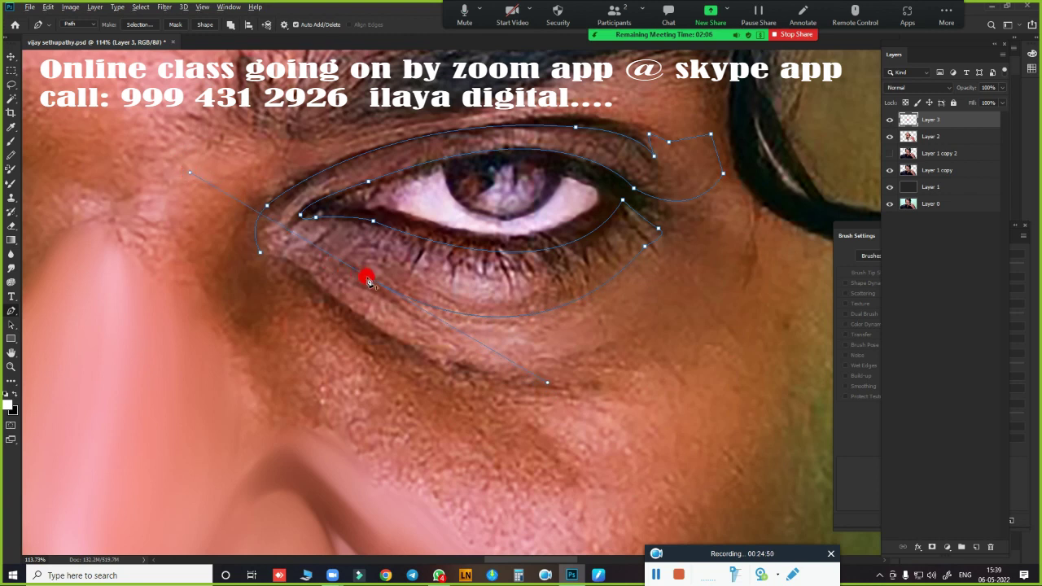
left_click(368, 279, "alt")
left_click_drag(368, 277, 324, 258)
left_click_drag(501, 375, 578, 368)
left_click(500, 373, "alt")
Draw a closed cheek outline running down from the eye corner
scroll(545, 375, "down", 5)
scroll(546, 353, "up", 3)
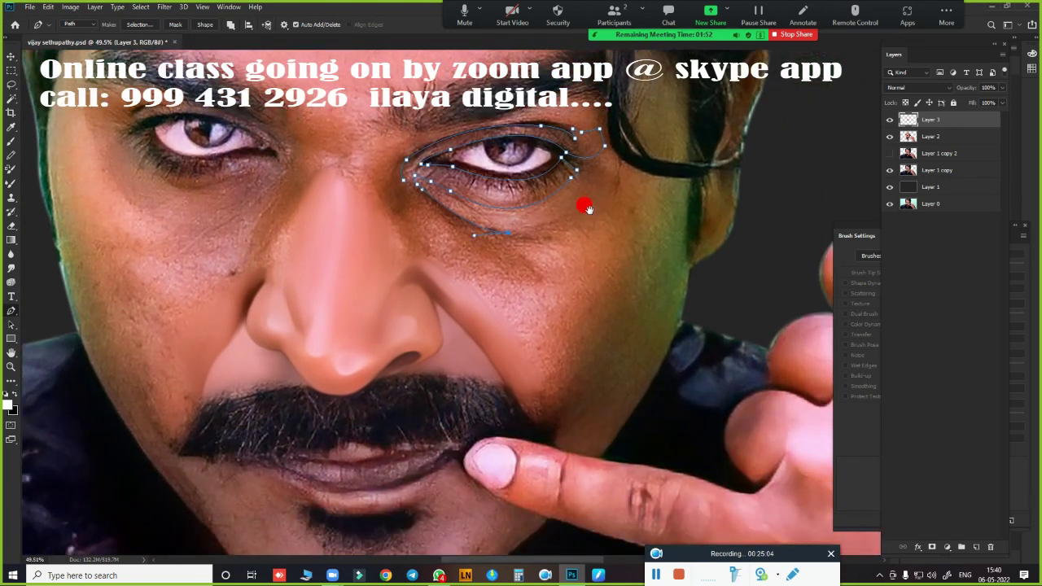
scroll(565, 249, "up", 2)
left_click_drag(572, 222, 618, 325)
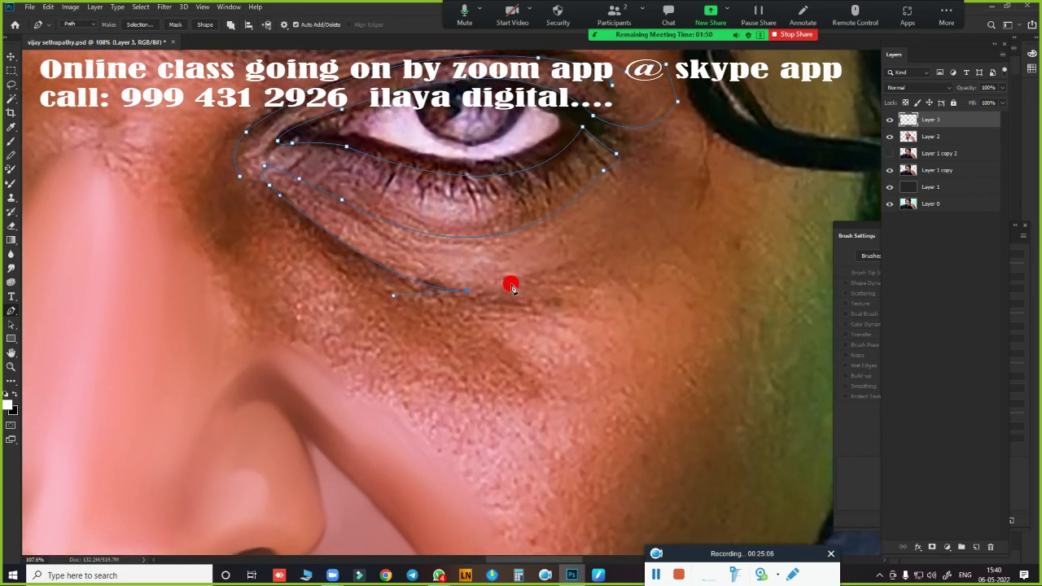
scroll(626, 316, "down", 3)
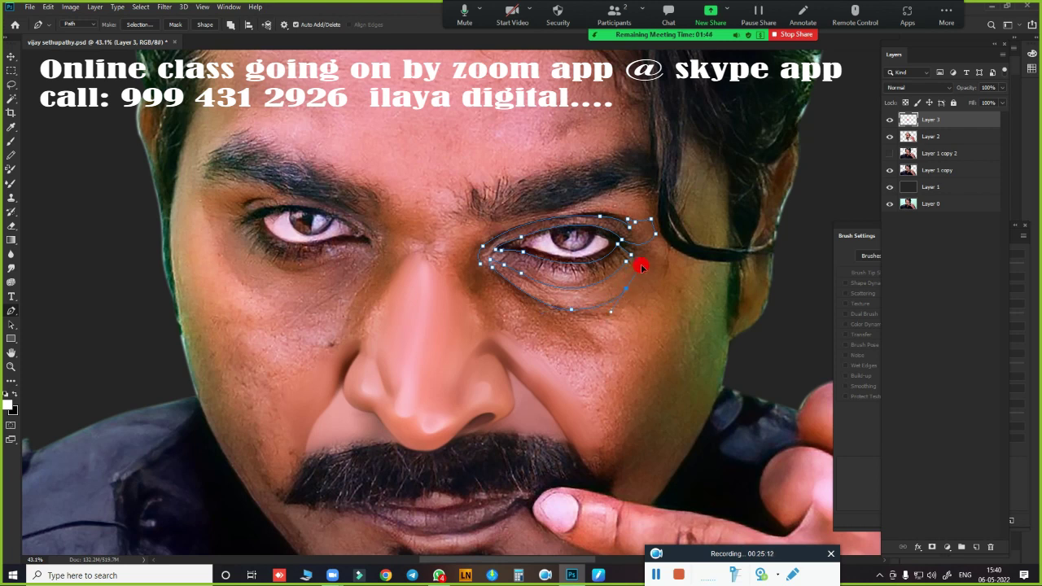
mouse_move(627, 293)
left_mouse_down()
mouse_move(662, 337)
mouse_move(643, 357)
left_mouse_up()
left_click(604, 354)
left_click(560, 322)
Load the eye and cheek paths as a selection, feather it 3 pixels, and zoom in
key("ctrl+Return")
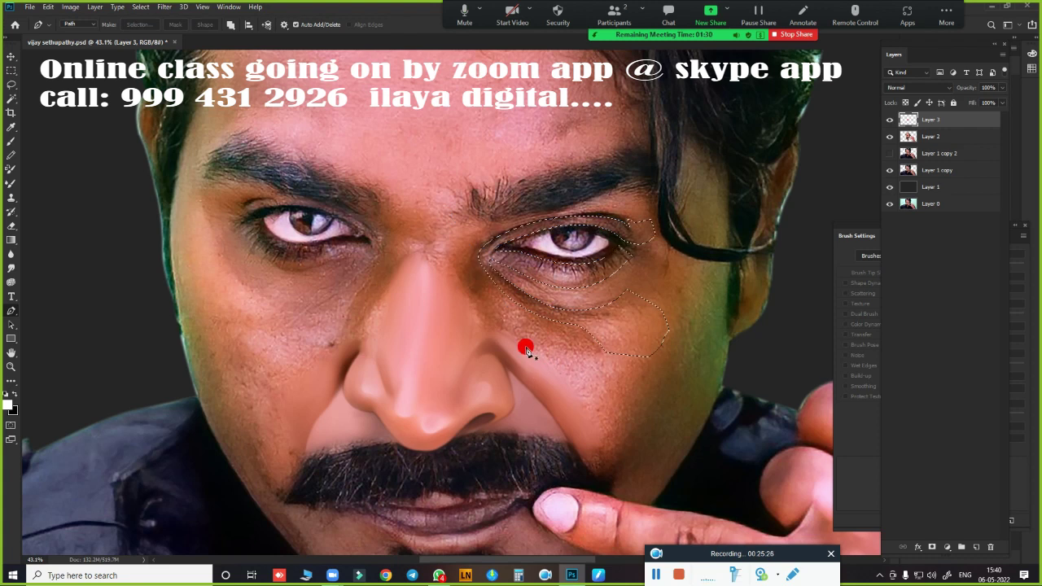
key("shift+F6")
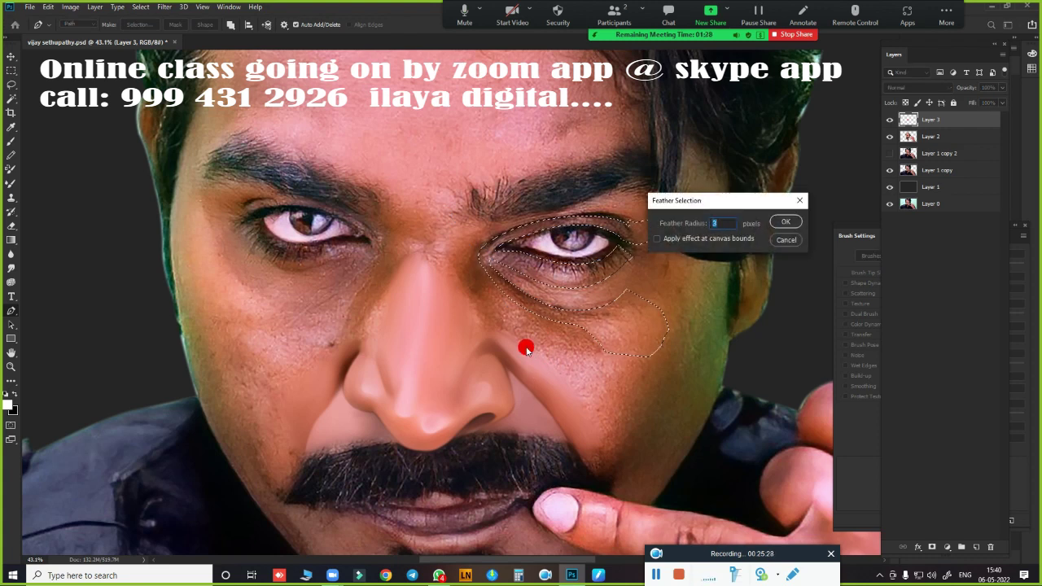
key("Return")
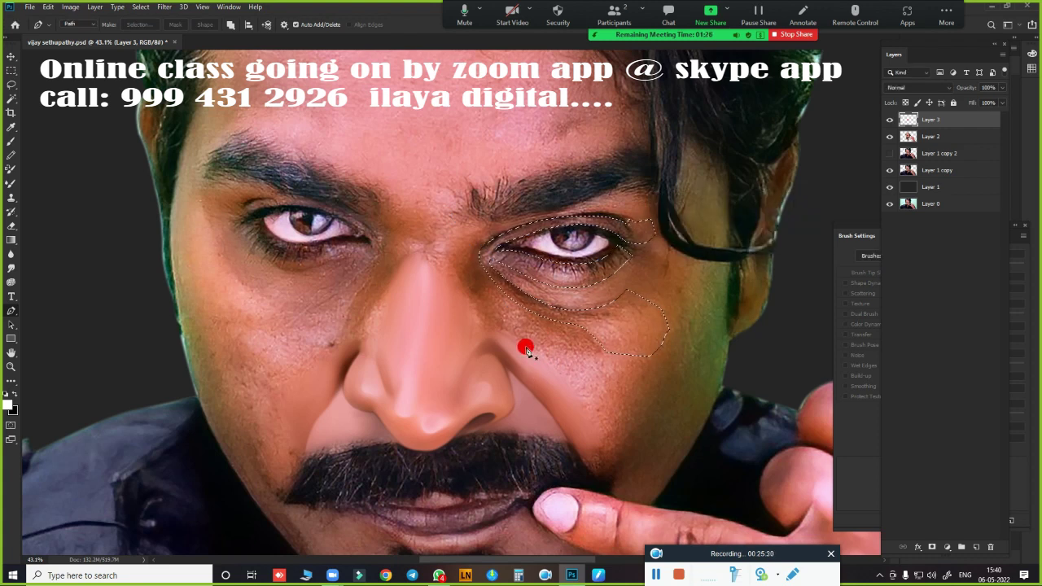
scroll(643, 279, "up", 3)
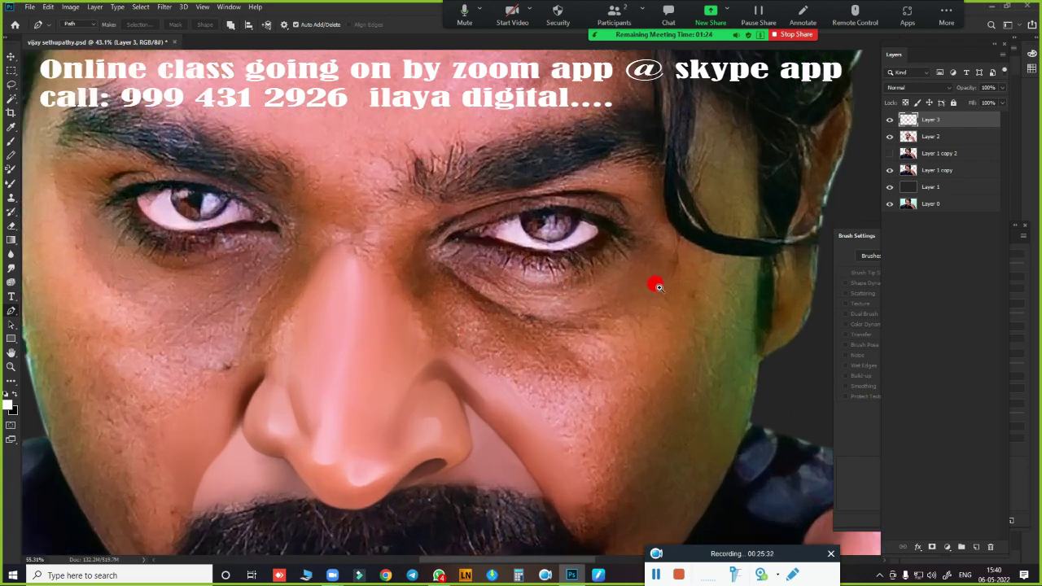
scroll(666, 280, "up", 1)
scroll(640, 244, "up", 1)
scroll(628, 271, "up", 1)
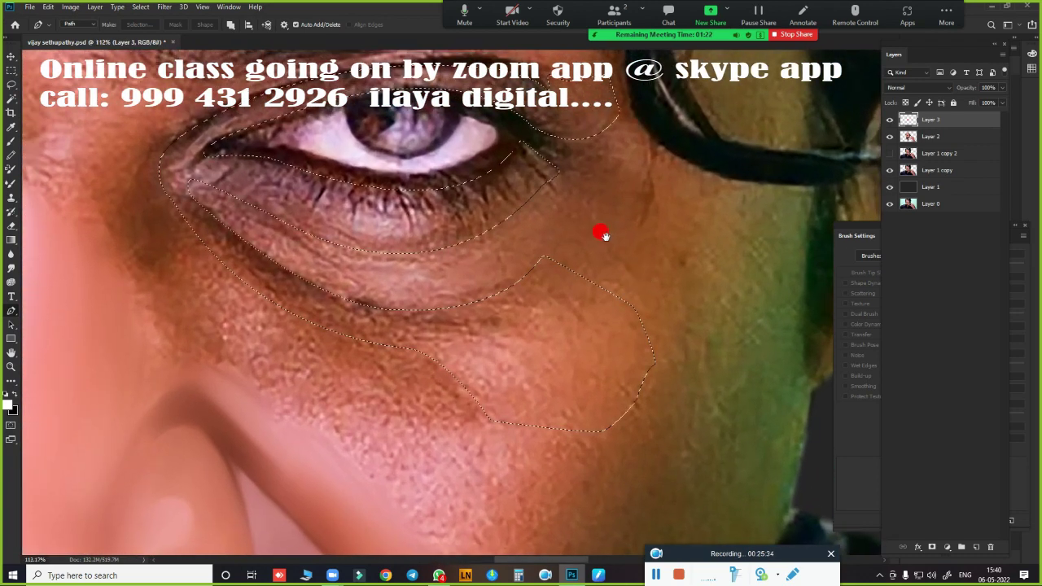
scroll(600, 233, "up", 1)
scroll(637, 264, "up", 1)
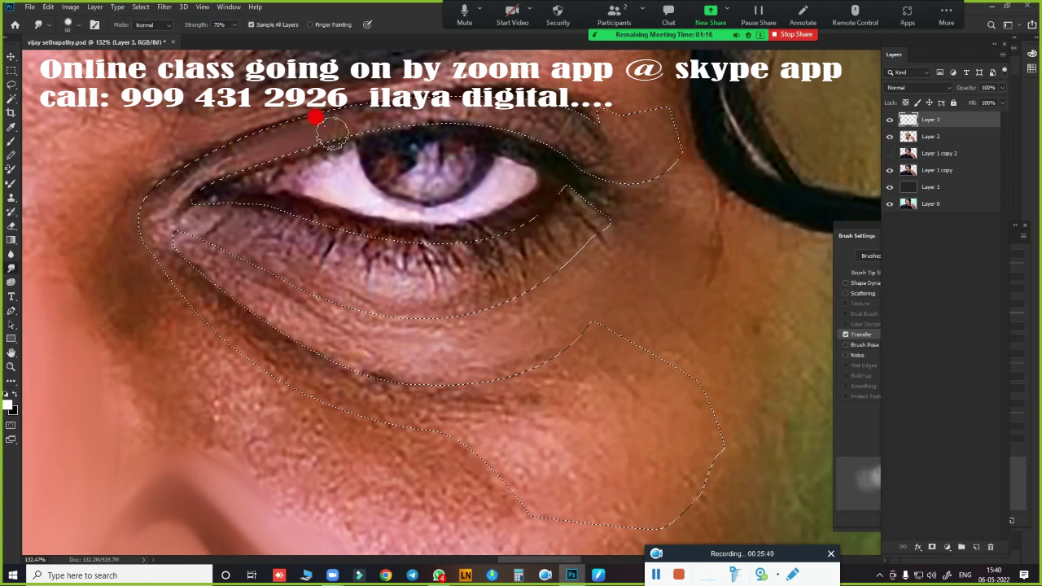
Smudge the upper eyelid skin from above the iris to the outer corner, plus the inner corner
left_click_drag(321, 140, 391, 136)
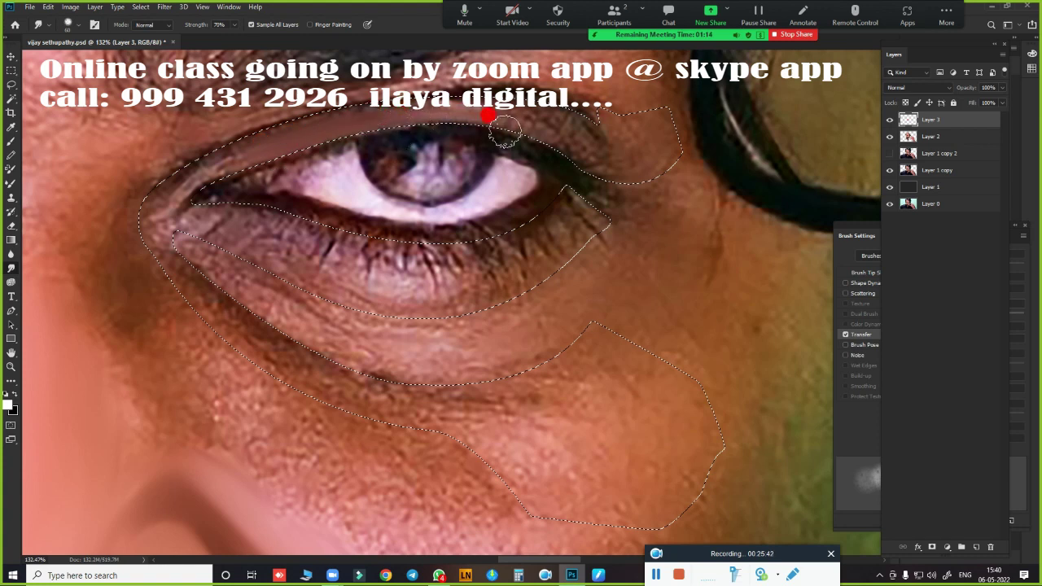
mouse_move(504, 132)
left_mouse_down()
mouse_move(403, 130)
mouse_move(556, 146)
left_mouse_up()
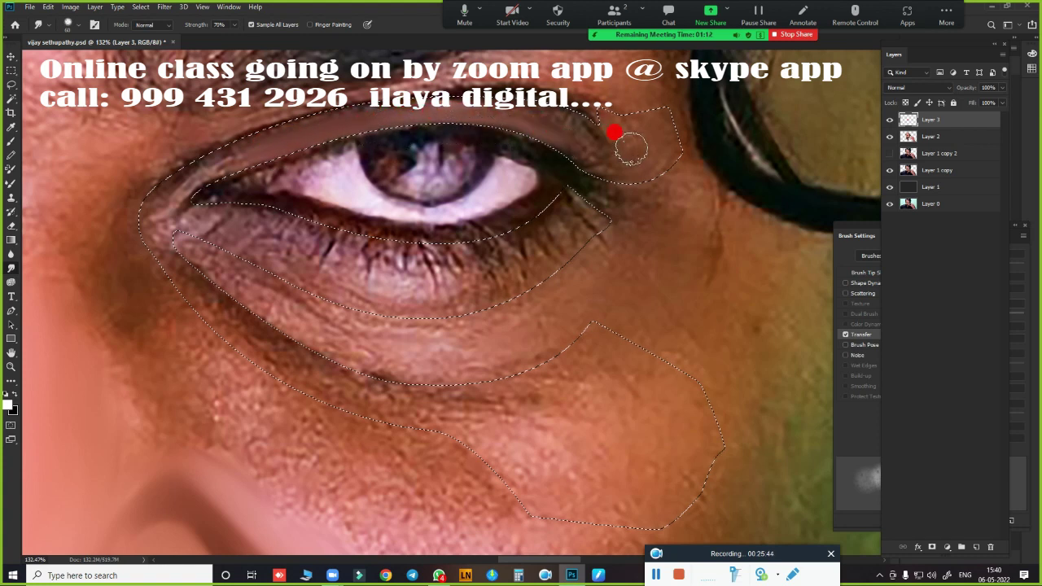
mouse_move(630, 148)
left_mouse_down()
mouse_move(635, 138)
mouse_move(547, 139)
mouse_move(594, 149)
mouse_move(584, 120)
left_mouse_up()
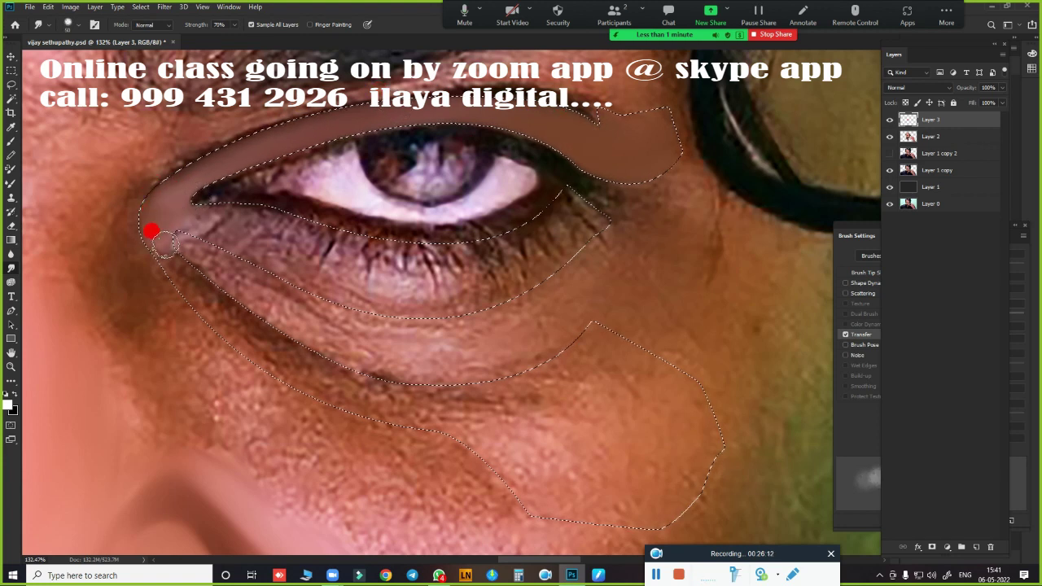
mouse_move(207, 220)
left_mouse_down()
mouse_move(210, 209)
mouse_move(478, 224)
mouse_move(567, 197)
mouse_move(494, 225)
left_mouse_up()
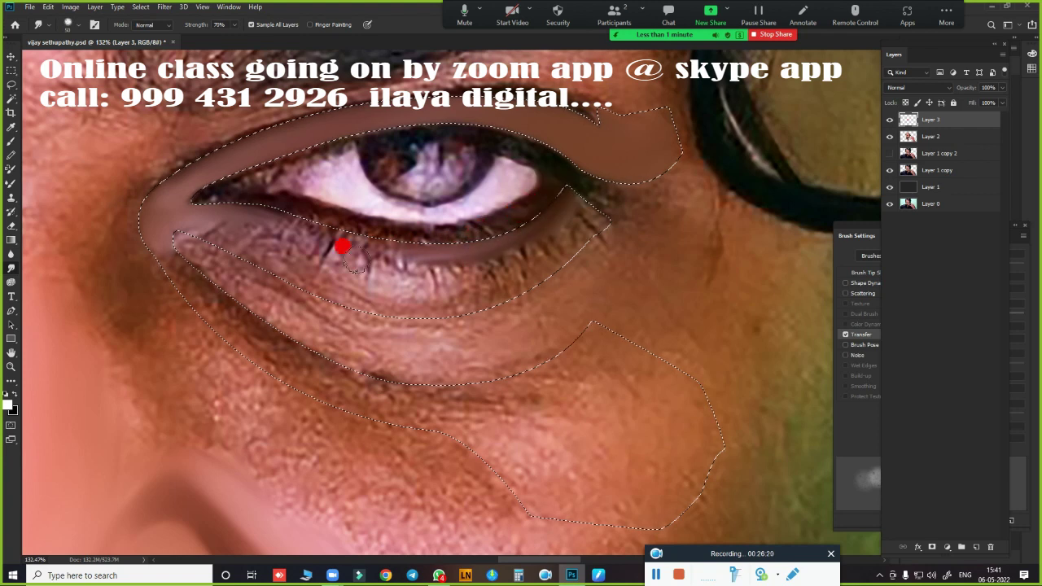
Smooth the lower eyelid and lash-line skin between the inner and outer corners
left_click_drag(355, 258, 314, 228)
left_click_drag(217, 197, 242, 217)
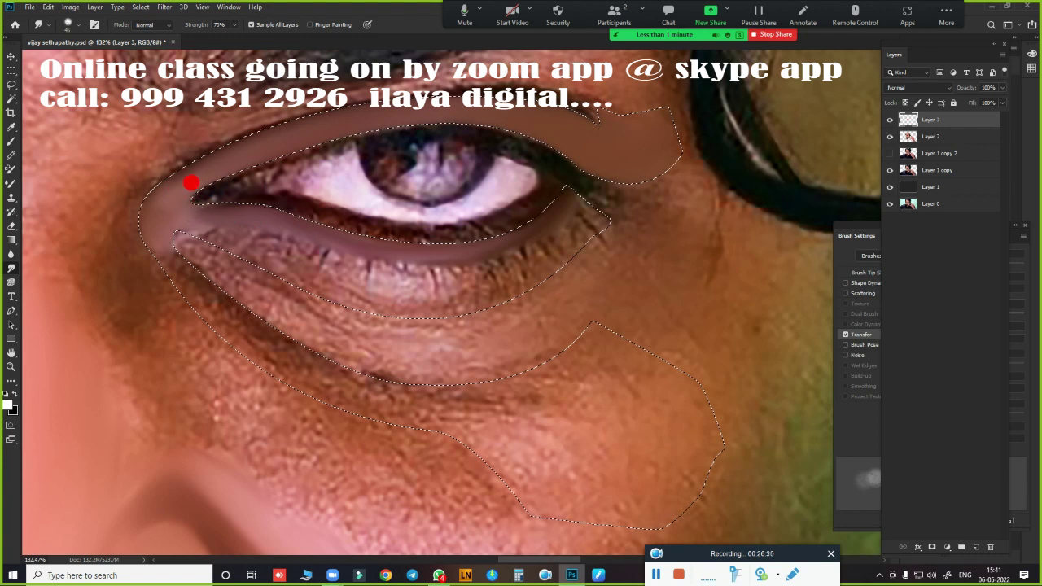
left_click_drag(214, 215, 241, 212)
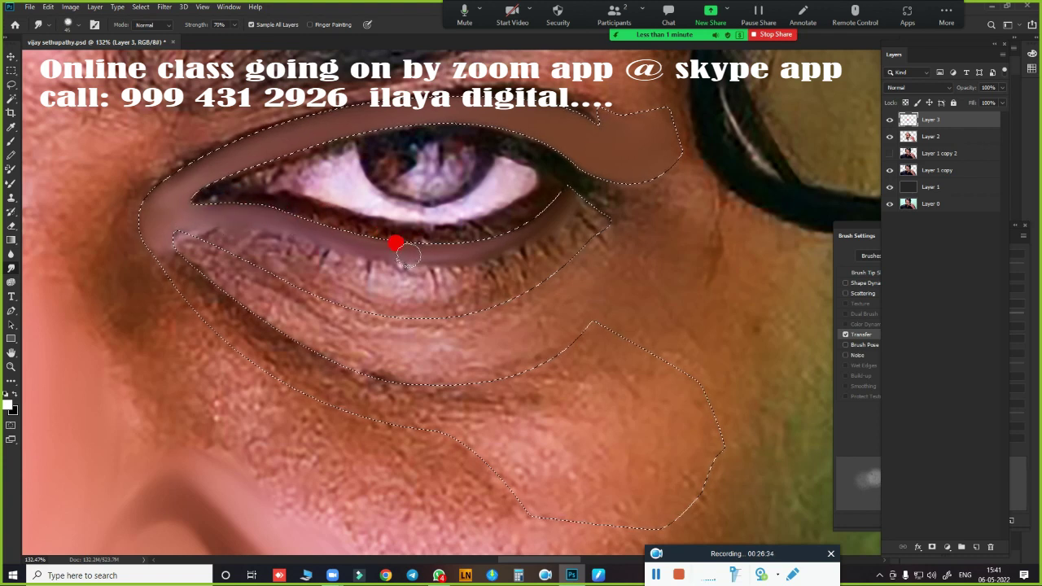
left_click_drag(509, 237, 560, 201)
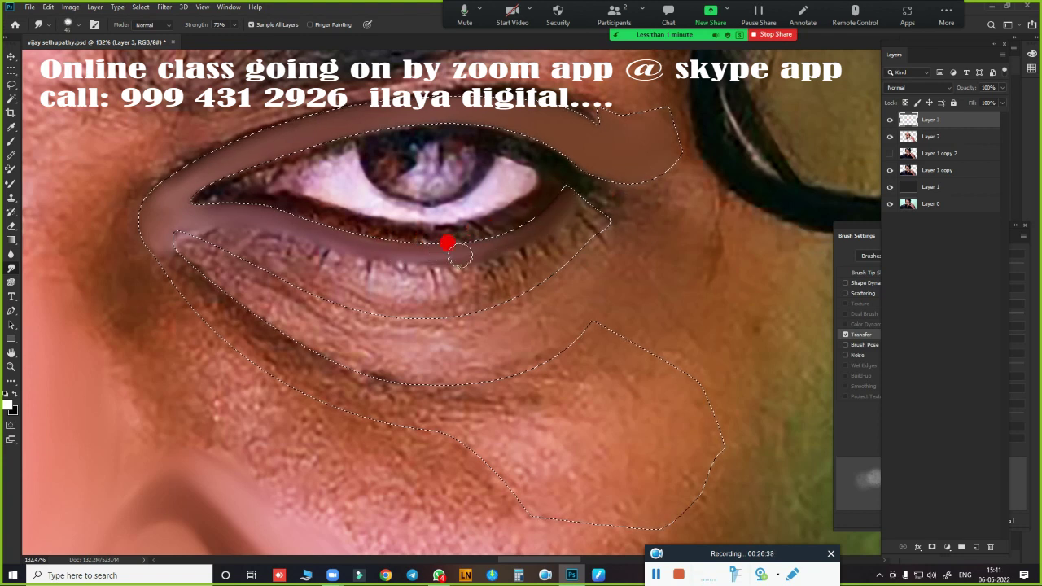
mouse_move(453, 271)
left_mouse_down()
mouse_move(553, 220)
mouse_move(347, 275)
mouse_move(376, 284)
mouse_move(367, 291)
mouse_move(353, 279)
mouse_move(460, 284)
mouse_move(577, 212)
mouse_move(530, 249)
mouse_move(548, 239)
mouse_move(541, 247)
left_mouse_up()
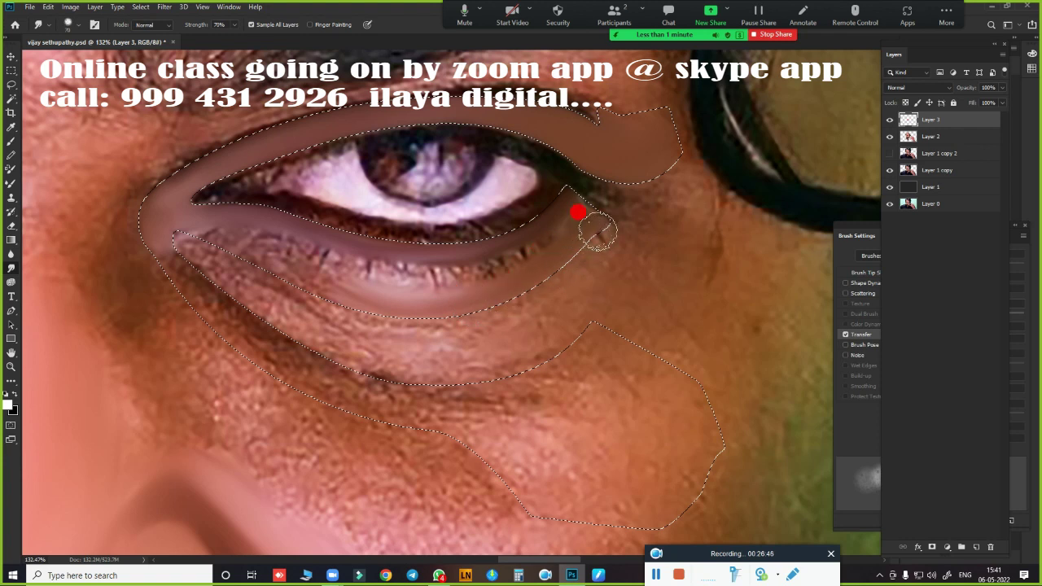
mouse_move(577, 213)
left_mouse_down()
mouse_move(395, 295)
mouse_move(195, 228)
mouse_move(269, 253)
left_mouse_up()
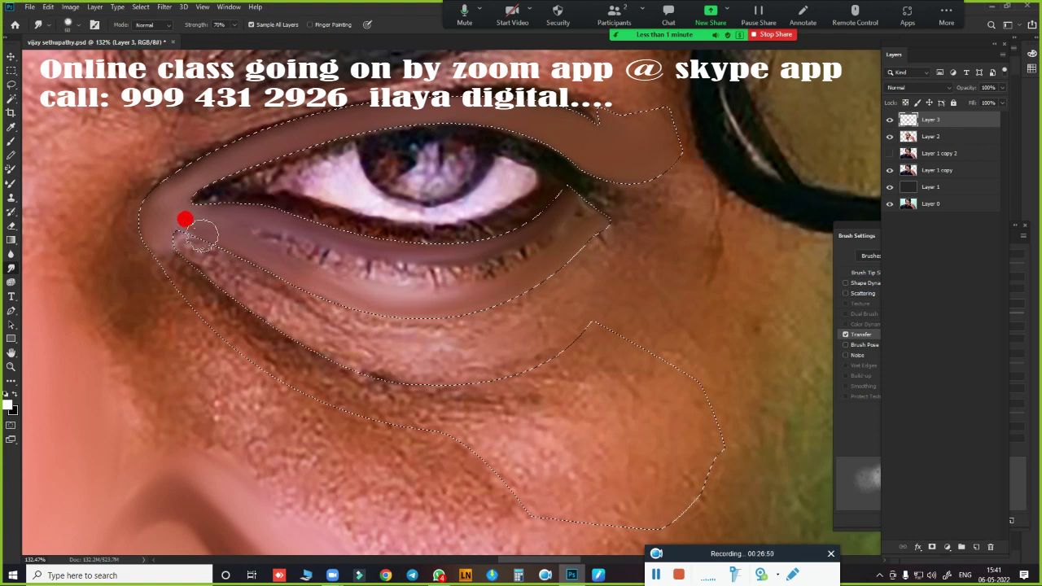
mouse_move(356, 301)
left_mouse_down()
mouse_move(278, 272)
mouse_move(342, 298)
left_mouse_up()
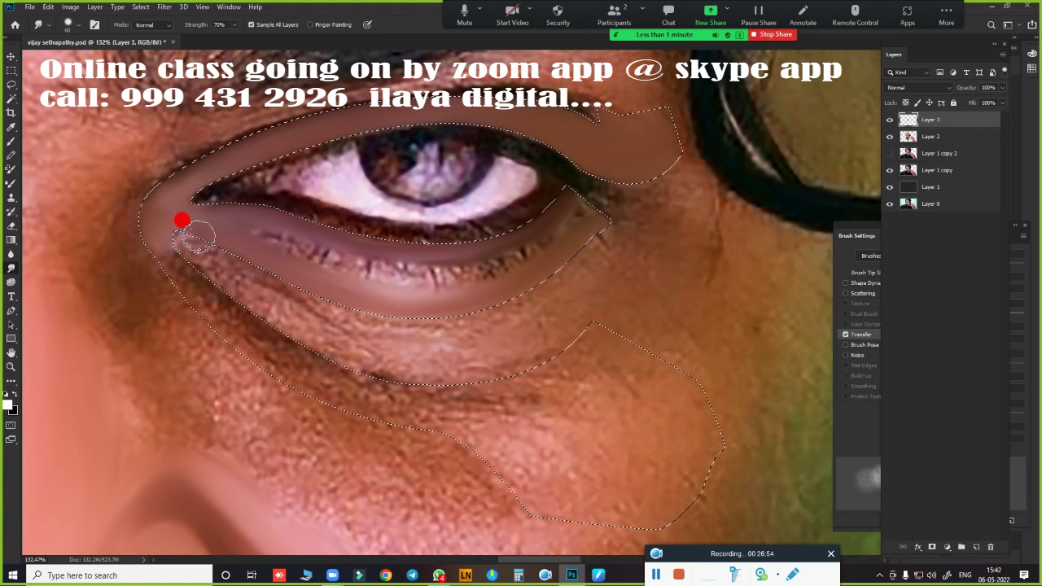
left_click_drag(232, 244, 449, 283)
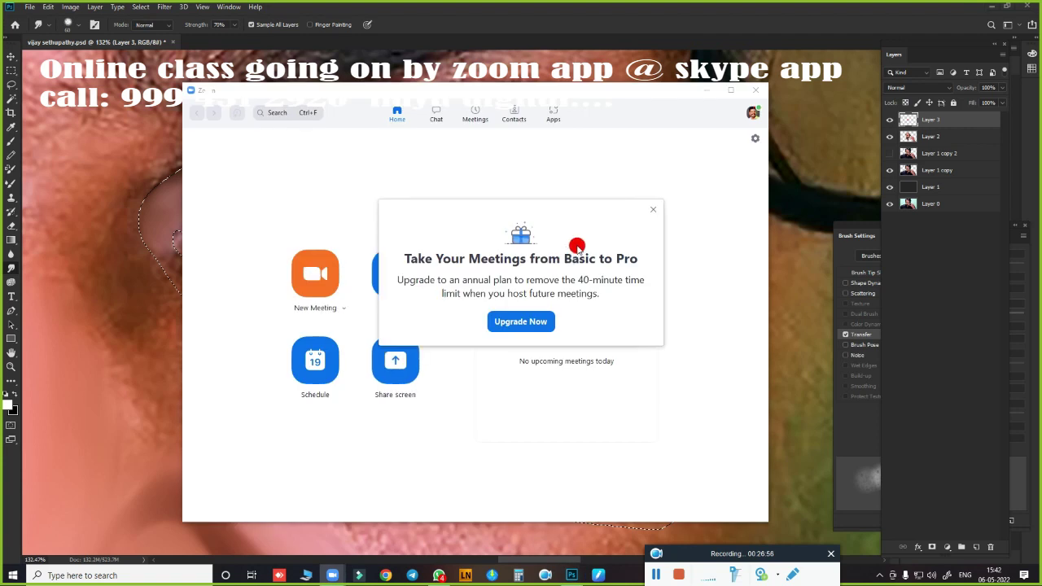
Close the Zoom upgrade offer and deselect the eye selection
left_click(656, 214)
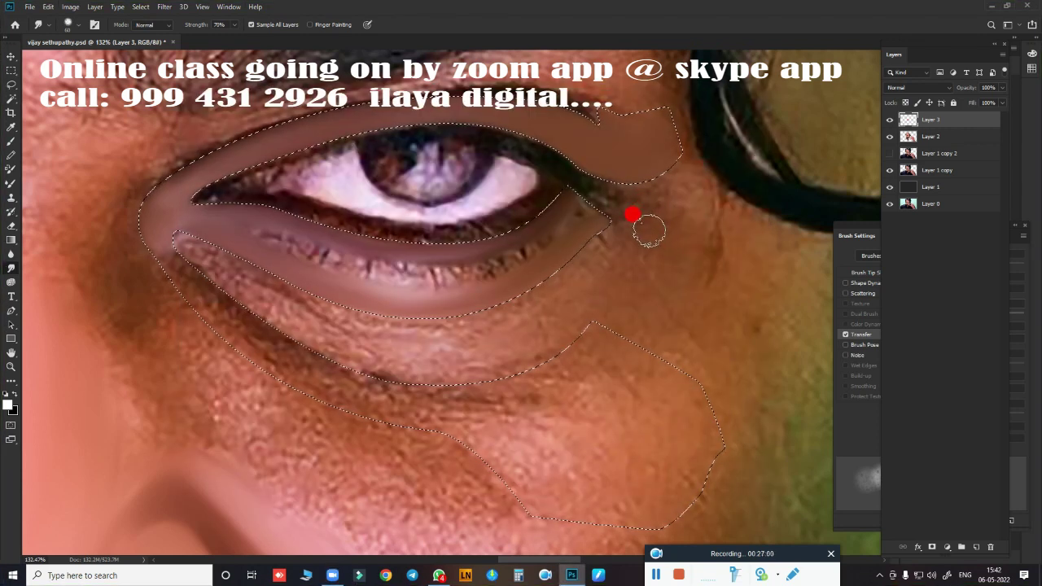
left_click_drag(648, 231, 642, 229)
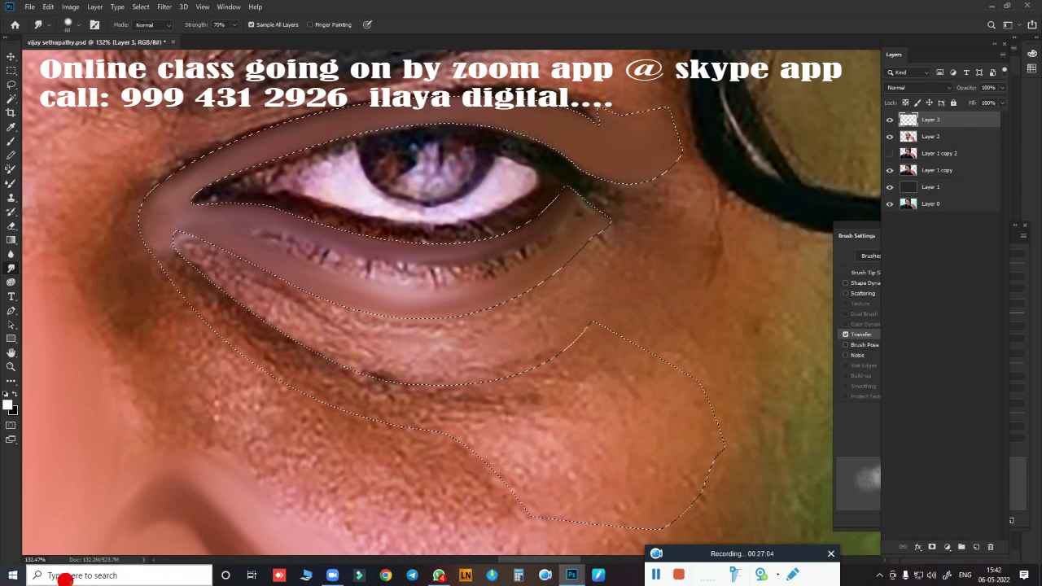
key("ctrl+d")
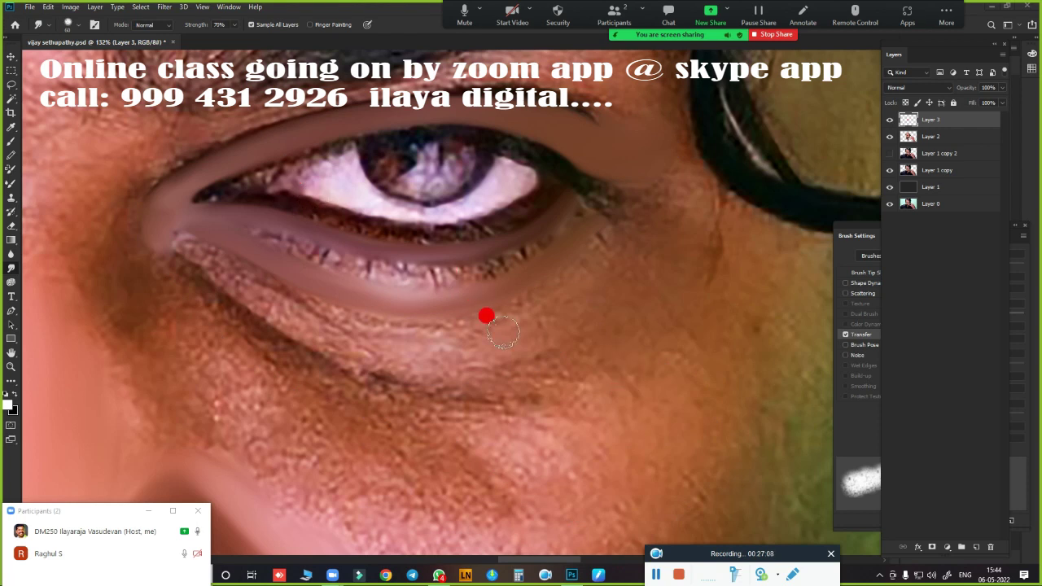
Restore the eye selection, zoom in, and smooth the lower eyelid margin and lashes
key("ctrl+shift+d")
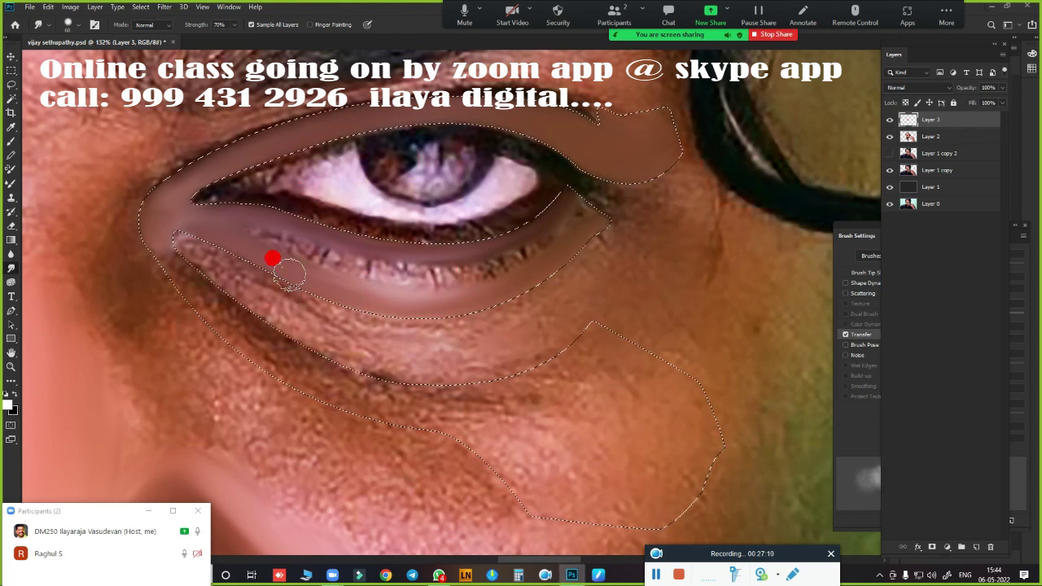
key("ctrl+d")
scroll(488, 302, "up", 1)
key("ctrl+shift+d")
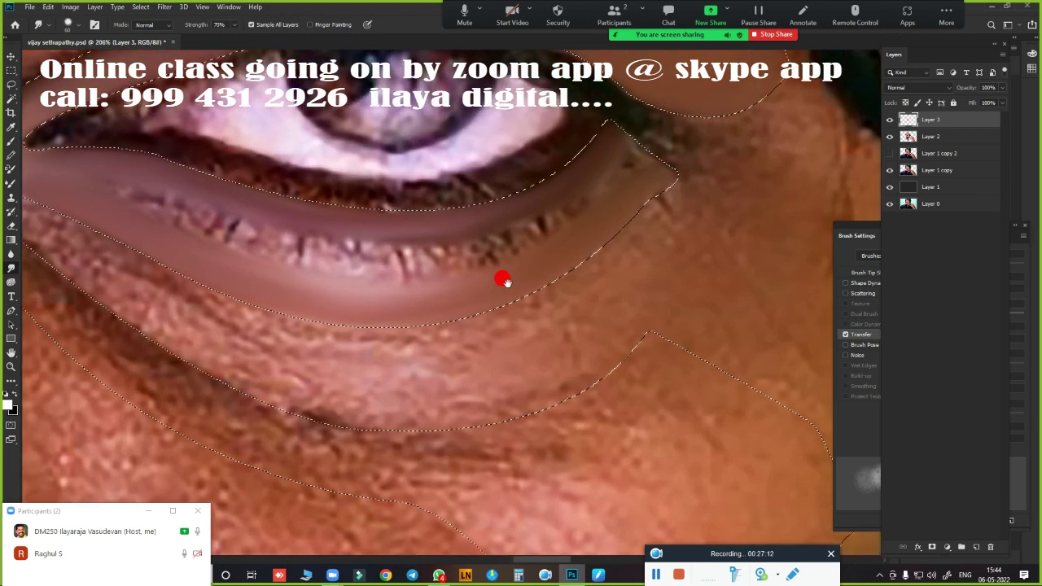
scroll(502, 279, "up", 2)
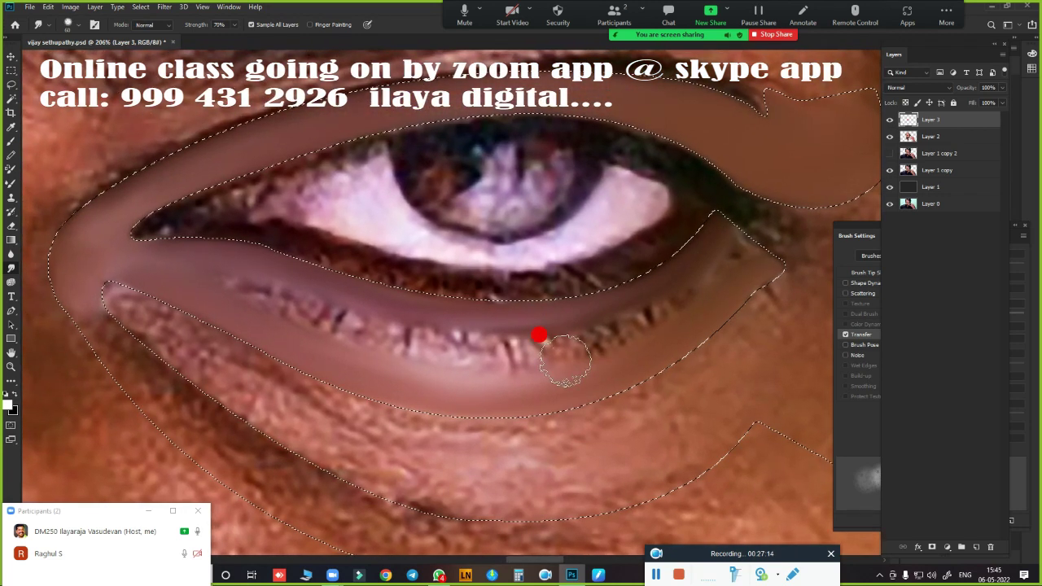
left_click_drag(529, 309, 379, 309)
mouse_move(289, 301)
left_mouse_down()
mouse_move(514, 342)
mouse_move(577, 321)
mouse_move(708, 229)
mouse_move(540, 325)
mouse_move(435, 337)
mouse_move(393, 310)
mouse_move(139, 252)
mouse_move(407, 298)
mouse_move(528, 347)
mouse_move(602, 323)
mouse_move(253, 308)
left_mouse_up()
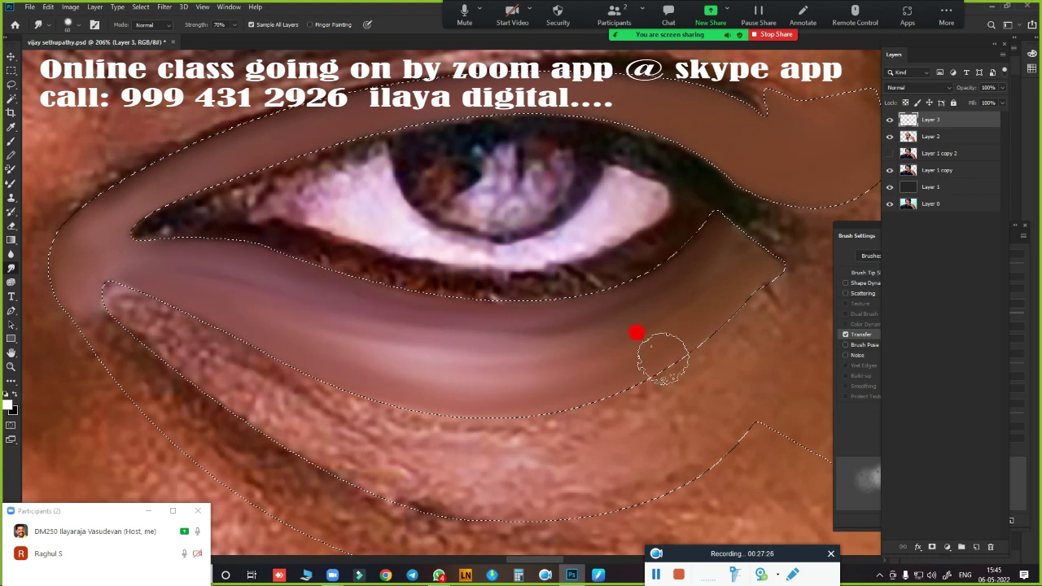
Blend the lower-lid band, inner-corner crease and lid edge into soft skin
scroll(602, 367, "down", 3)
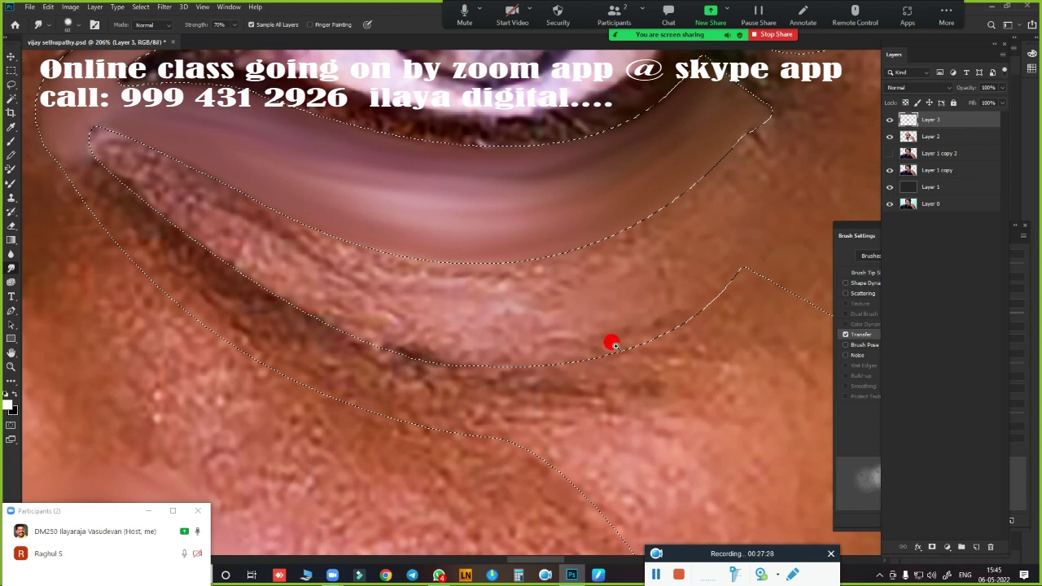
scroll(602, 337, "down", 2)
scroll(611, 318, "down", 1)
mouse_move(430, 321)
left_mouse_down()
mouse_move(266, 184)
mouse_move(367, 260)
mouse_move(475, 305)
mouse_move(552, 316)
mouse_move(601, 304)
mouse_move(424, 292)
mouse_move(486, 317)
mouse_move(634, 302)
mouse_move(579, 309)
mouse_move(544, 355)
mouse_move(524, 353)
left_mouse_up()
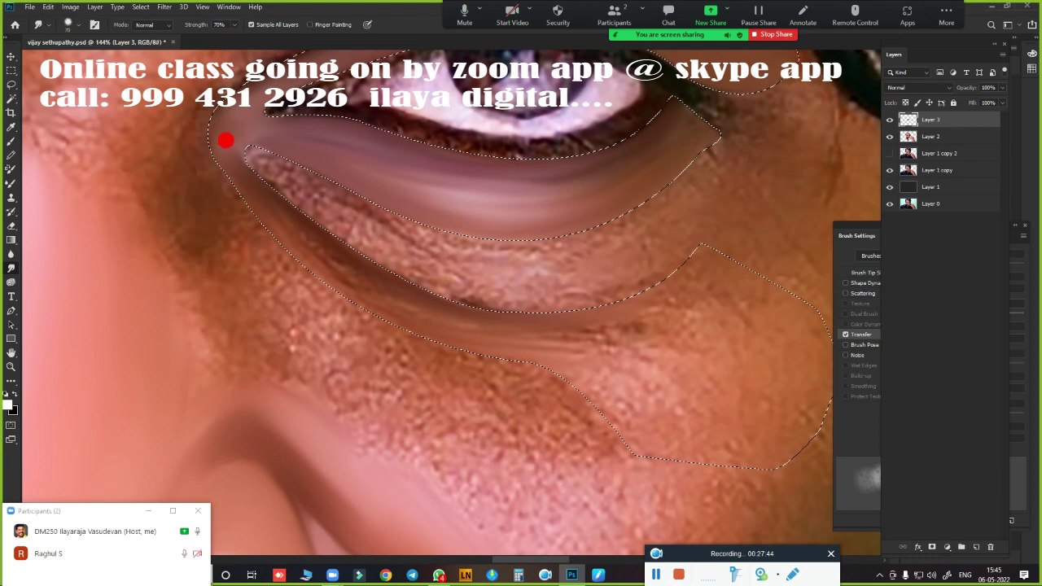
mouse_move(251, 157)
left_mouse_down()
mouse_move(263, 167)
mouse_move(244, 152)
mouse_move(286, 235)
mouse_move(345, 276)
mouse_move(304, 271)
left_mouse_up()
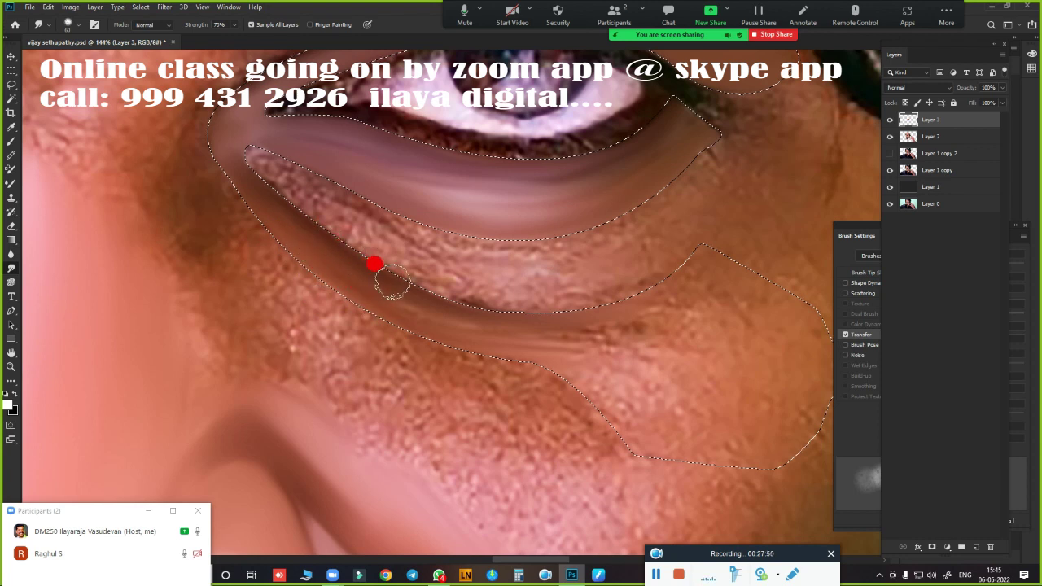
mouse_move(392, 282)
left_mouse_down()
mouse_move(402, 279)
mouse_move(400, 293)
mouse_move(385, 302)
mouse_move(434, 310)
mouse_move(625, 303)
mouse_move(641, 312)
mouse_move(499, 346)
mouse_move(567, 343)
mouse_move(428, 332)
left_mouse_up()
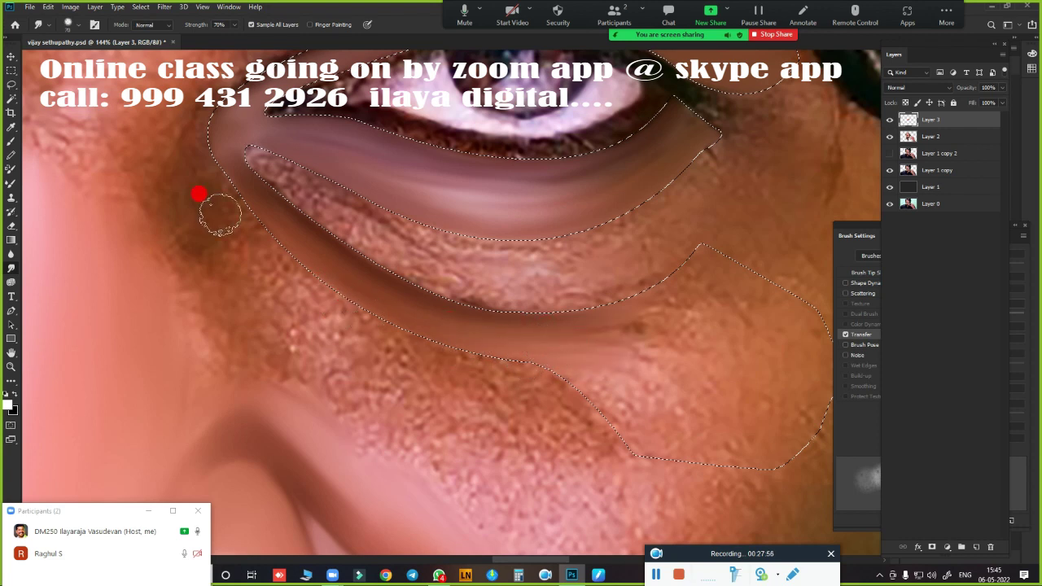
mouse_move(220, 215)
left_mouse_down()
mouse_move(252, 221)
mouse_move(239, 209)
mouse_move(291, 256)
left_mouse_up()
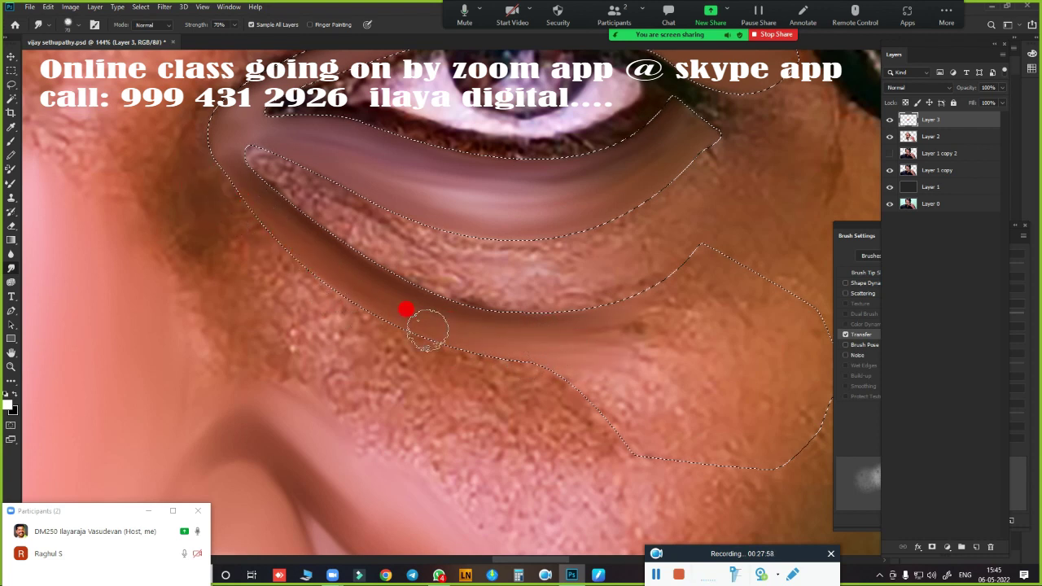
mouse_move(427, 330)
left_mouse_down()
mouse_move(592, 349)
mouse_move(300, 211)
mouse_move(353, 246)
mouse_move(675, 349)
mouse_move(670, 399)
mouse_move(627, 380)
mouse_move(648, 334)
mouse_move(509, 356)
mouse_move(542, 366)
mouse_move(507, 349)
mouse_move(533, 289)
mouse_move(561, 328)
mouse_move(611, 328)
mouse_move(604, 372)
mouse_move(548, 374)
mouse_move(558, 383)
mouse_move(496, 375)
left_mouse_up()
Zoom out to about 81% and smudge the under-eye edge and upper cheek smooth
scroll(628, 379, "down", 3)
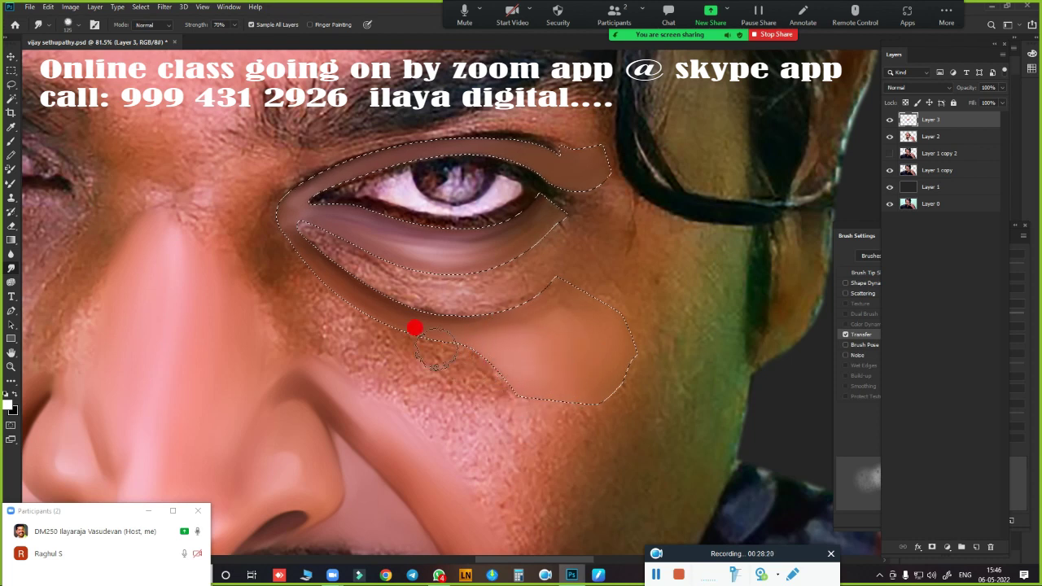
mouse_move(544, 325)
left_mouse_down()
mouse_move(554, 286)
mouse_move(531, 316)
left_mouse_up()
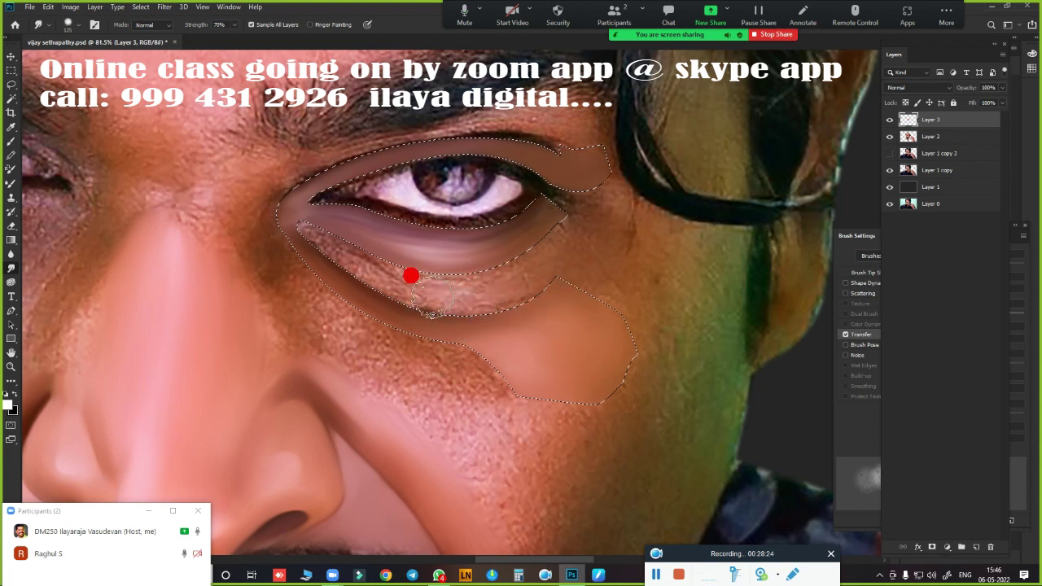
left_click_drag(544, 290, 437, 317)
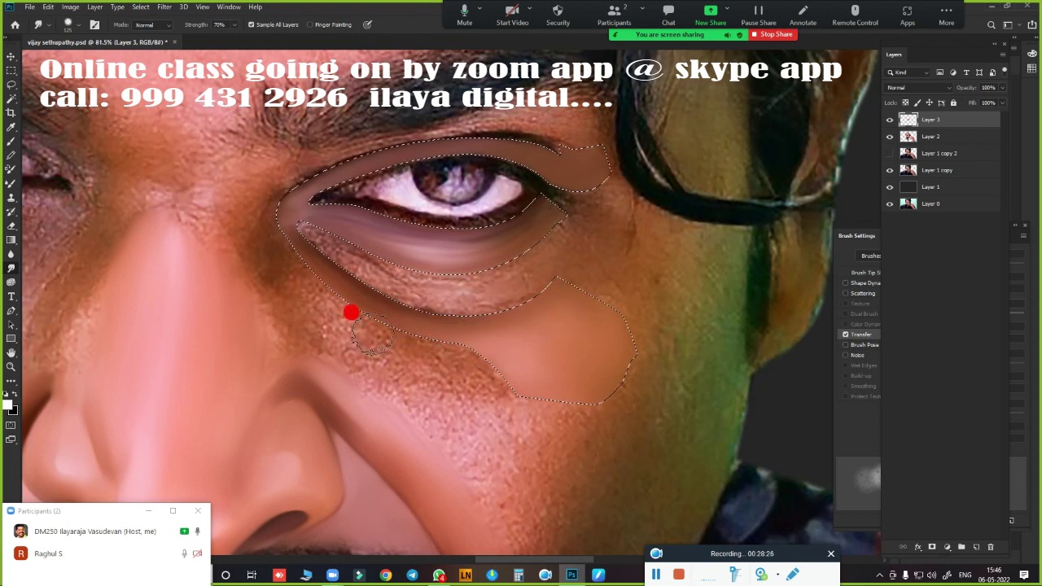
mouse_move(550, 332)
left_mouse_down()
mouse_move(544, 396)
mouse_move(535, 372)
mouse_move(553, 372)
mouse_move(500, 372)
mouse_move(581, 354)
mouse_move(589, 372)
mouse_move(490, 437)
mouse_move(525, 428)
mouse_move(497, 397)
left_mouse_up()
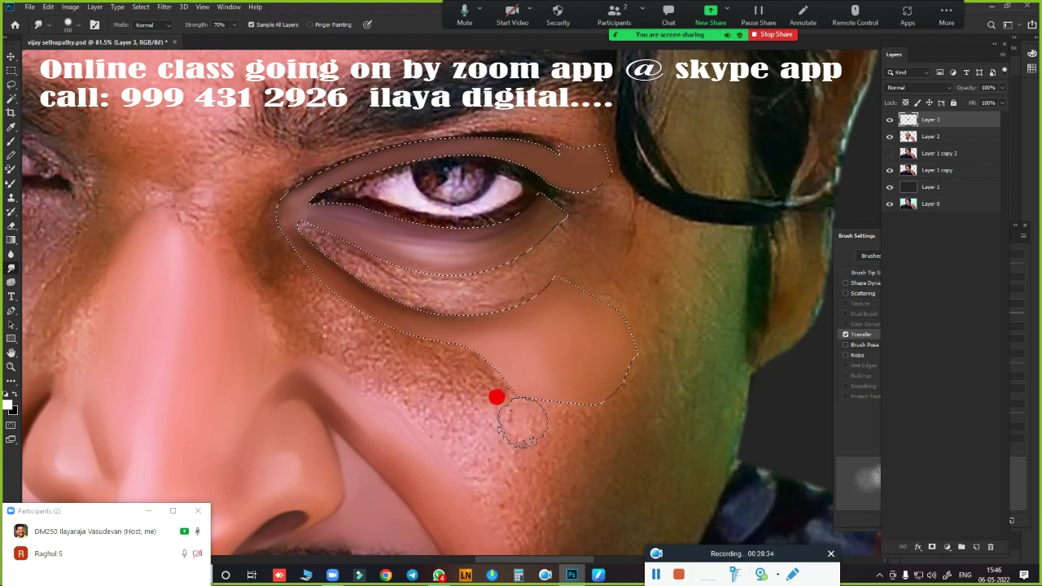
Feather the selection by 3 pixels, then smudge the outer eye corner and below the brow
key("shift+F6")
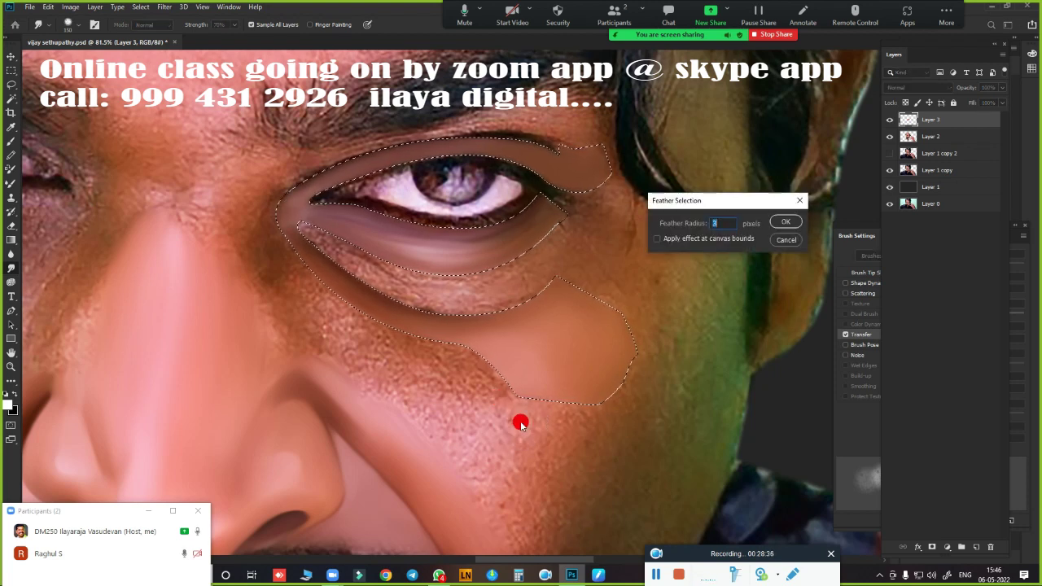
key("Return")
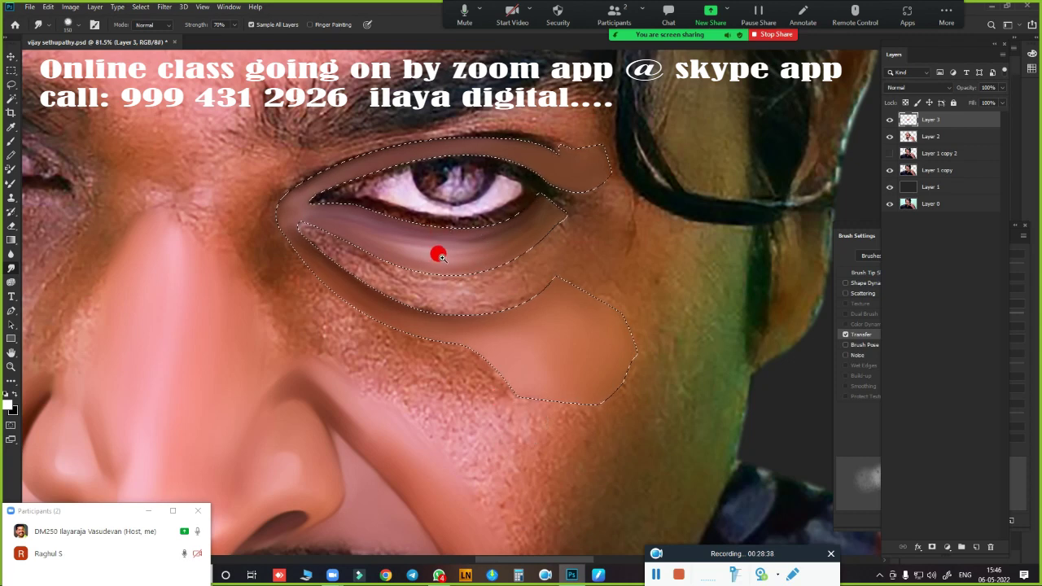
left_click_drag(440, 256, 587, 281)
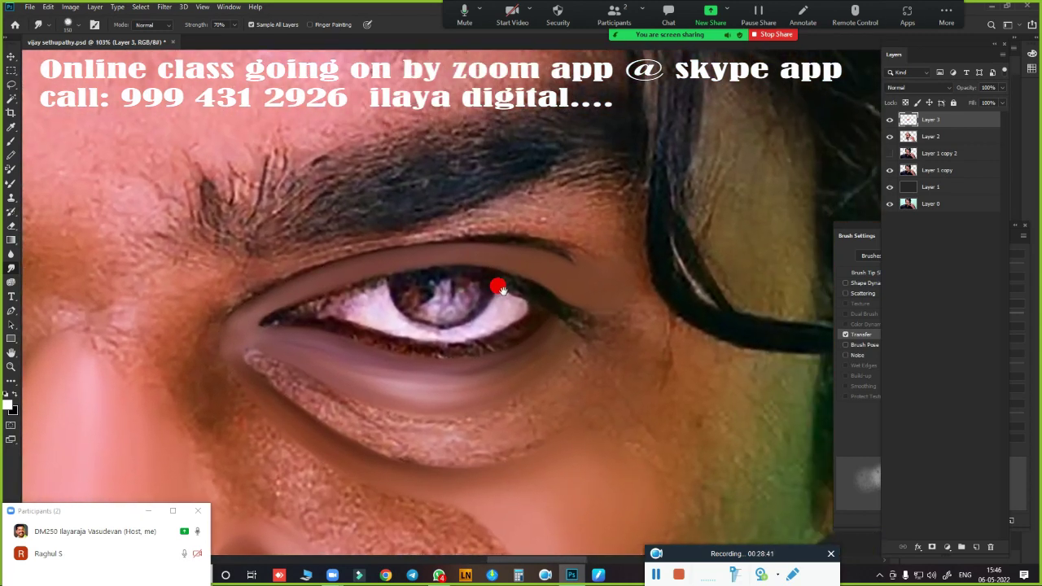
left_click_drag(587, 281, 528, 248)
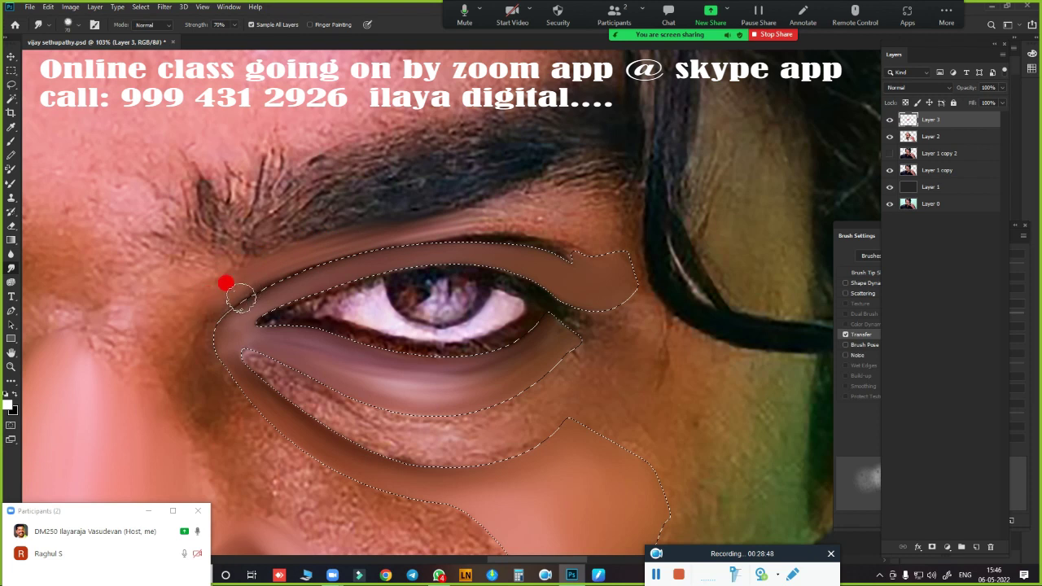
mouse_move(232, 309)
left_mouse_down()
mouse_move(295, 267)
mouse_move(223, 289)
mouse_move(267, 261)
mouse_move(305, 262)
left_mouse_up()
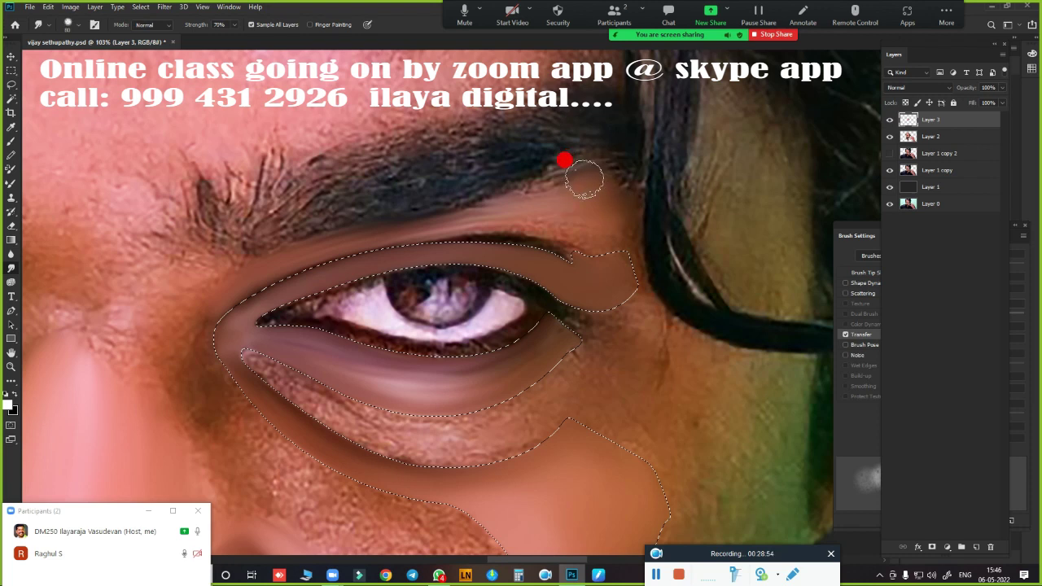
mouse_move(617, 193)
left_mouse_down()
mouse_move(558, 181)
mouse_move(490, 215)
mouse_move(356, 252)
mouse_move(496, 218)
mouse_move(561, 242)
mouse_move(459, 217)
mouse_move(367, 230)
mouse_move(466, 208)
mouse_move(551, 237)
mouse_move(577, 223)
mouse_move(586, 190)
mouse_move(603, 210)
mouse_move(581, 198)
mouse_move(588, 214)
mouse_move(549, 167)
mouse_move(594, 155)
mouse_move(400, 216)
mouse_move(269, 237)
mouse_move(554, 179)
mouse_move(572, 232)
mouse_move(584, 214)
mouse_move(611, 289)
mouse_move(610, 312)
mouse_move(589, 301)
left_mouse_up()
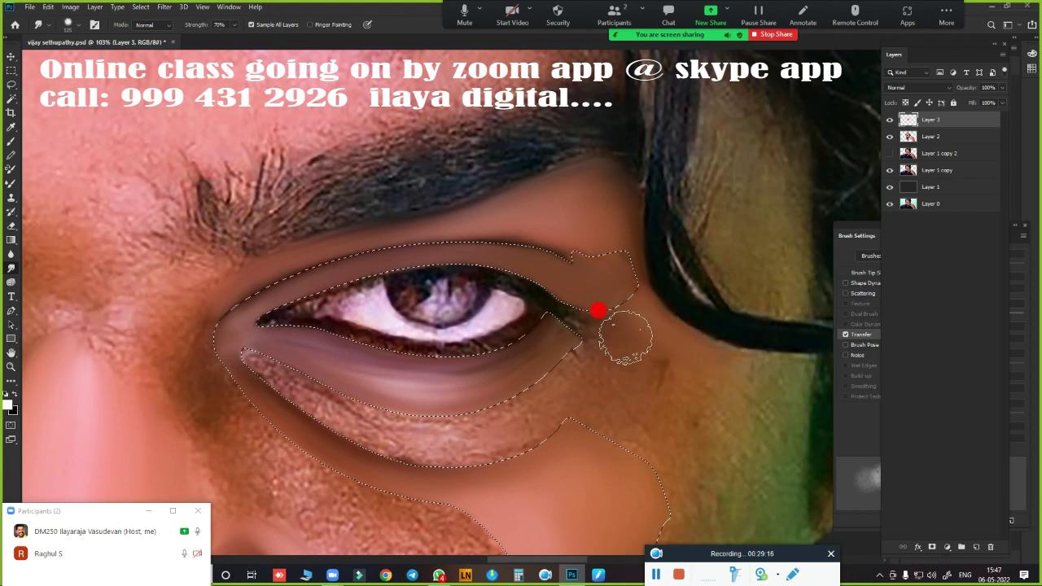
With a smaller brush, smudge the under-eye wrinkles and crease toward the inner corner
key("bracketleft")
key("bracketleft")
key("bracketleft")
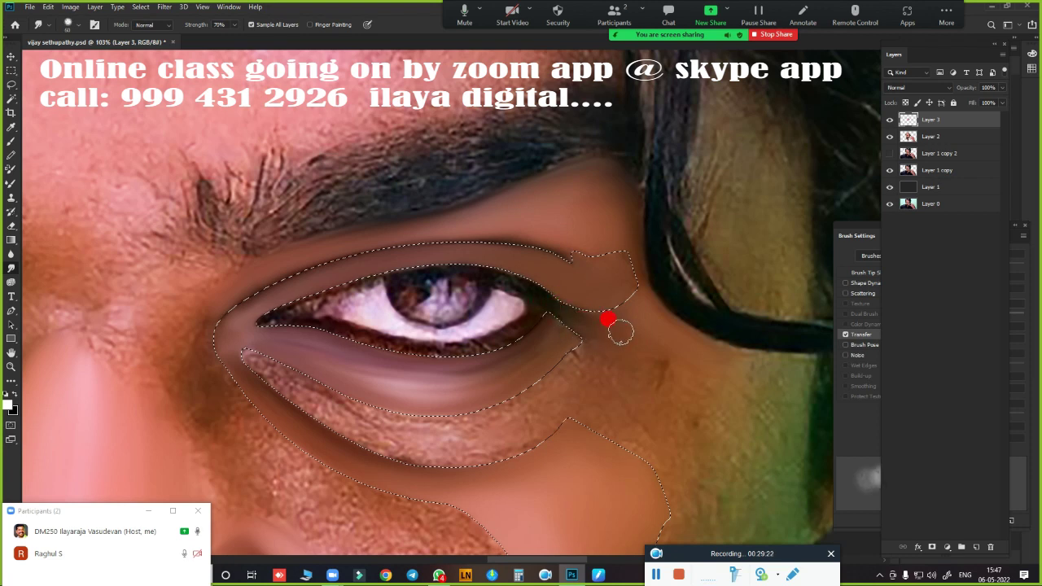
key("ctrl+d")
mouse_move(509, 415)
left_mouse_down()
mouse_move(595, 275)
mouse_move(620, 261)
left_mouse_up()
key("ctrl+shift+d")
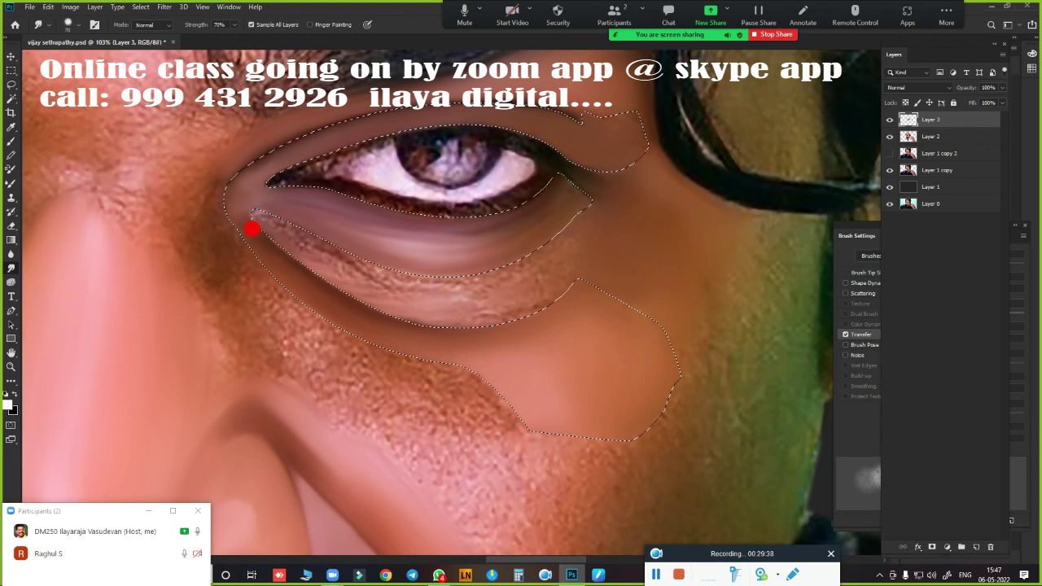
mouse_move(355, 285)
left_mouse_down()
mouse_move(403, 301)
mouse_move(391, 302)
mouse_move(454, 307)
left_mouse_up()
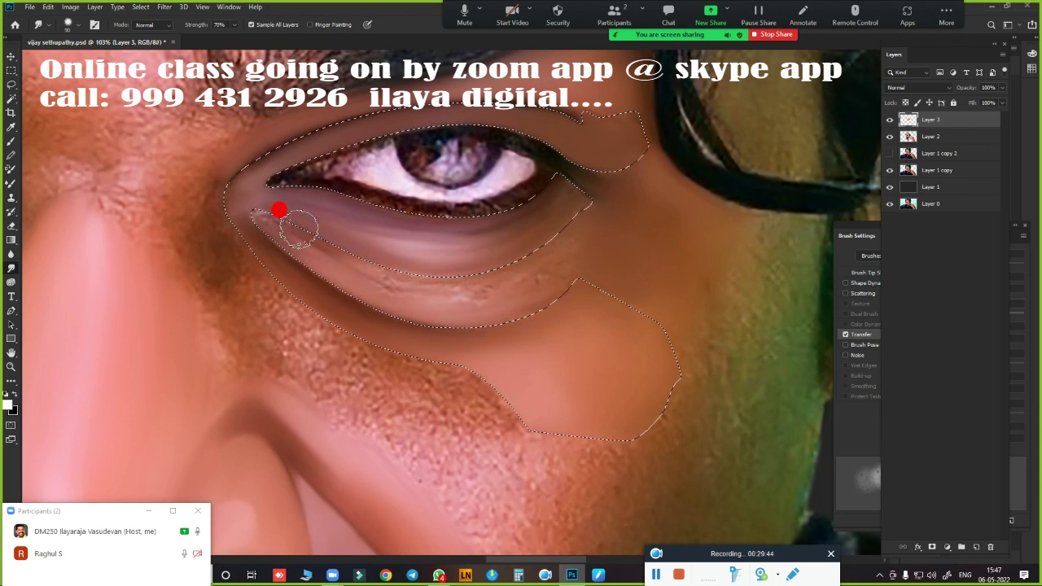
mouse_move(263, 191)
left_mouse_down()
mouse_move(325, 233)
mouse_move(421, 258)
mouse_move(528, 247)
left_mouse_up()
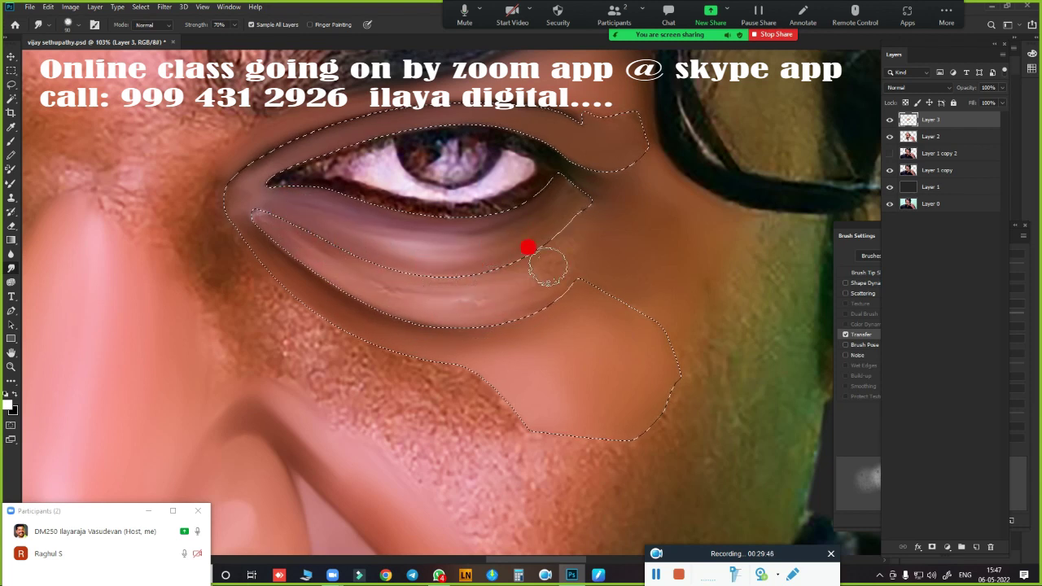
left_click_drag(433, 264, 222, 188)
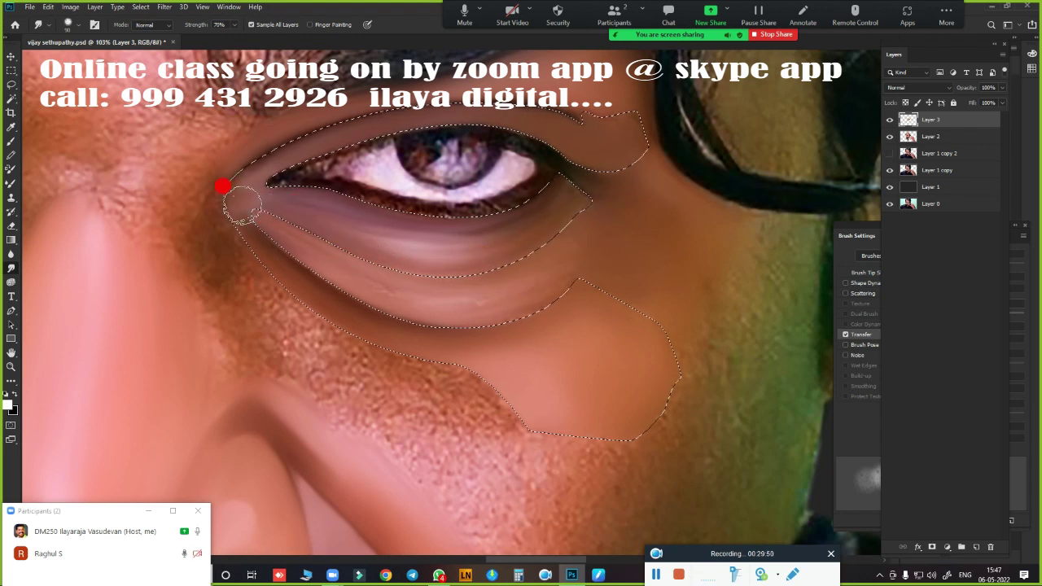
mouse_move(412, 275)
left_mouse_down()
mouse_move(561, 235)
mouse_move(516, 277)
mouse_move(442, 301)
mouse_move(515, 281)
mouse_move(514, 251)
mouse_move(365, 367)
mouse_move(249, 244)
mouse_move(213, 169)
mouse_move(225, 234)
left_mouse_up()
Smudge the cheek skin below the eye down to the lower selection edge
mouse_move(254, 271)
left_mouse_down()
mouse_move(298, 310)
mouse_move(285, 348)
mouse_move(328, 376)
mouse_move(284, 342)
mouse_move(260, 297)
mouse_move(281, 309)
mouse_move(290, 298)
mouse_move(359, 371)
mouse_move(351, 343)
mouse_move(462, 372)
mouse_move(468, 389)
mouse_move(459, 389)
mouse_move(481, 363)
mouse_move(519, 392)
left_mouse_up()
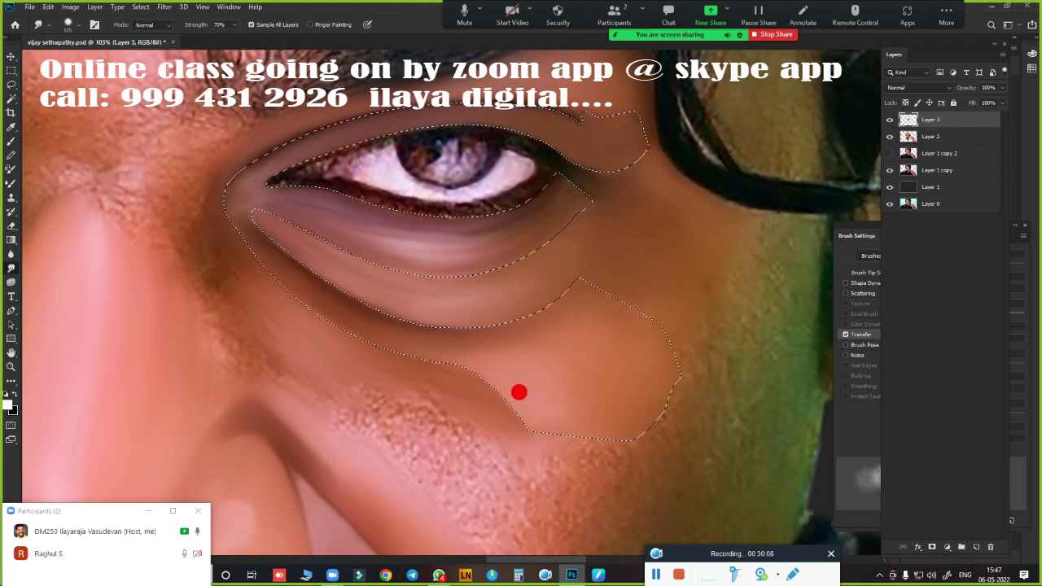
mouse_move(470, 359)
left_mouse_down()
mouse_move(518, 379)
mouse_move(360, 334)
left_mouse_up()
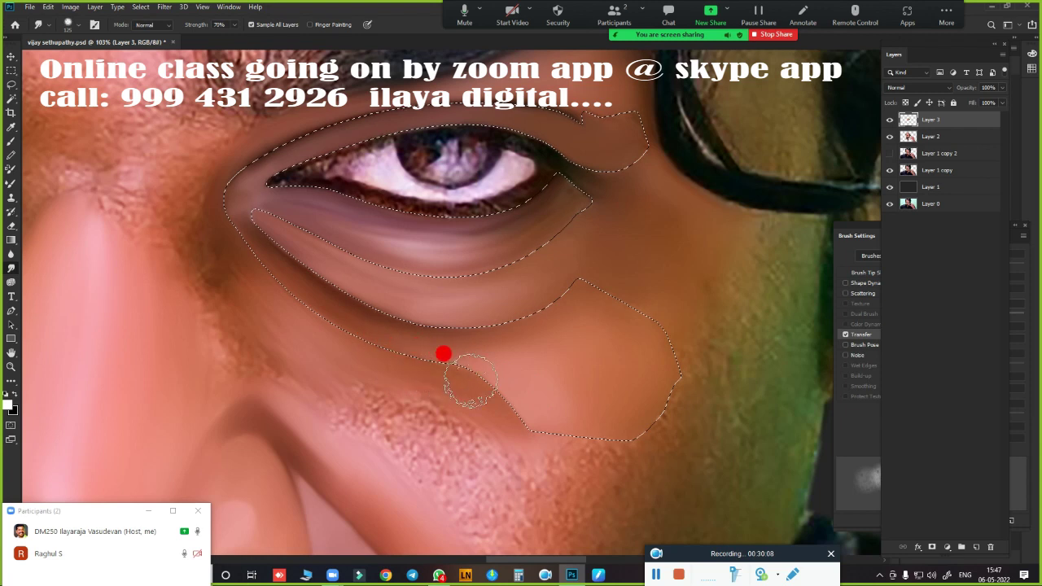
mouse_move(470, 381)
left_mouse_down()
mouse_move(510, 381)
mouse_move(548, 411)
mouse_move(533, 458)
mouse_move(361, 393)
mouse_move(318, 349)
mouse_move(529, 360)
mouse_move(577, 379)
mouse_move(564, 373)
left_mouse_up()
key("bracketright")
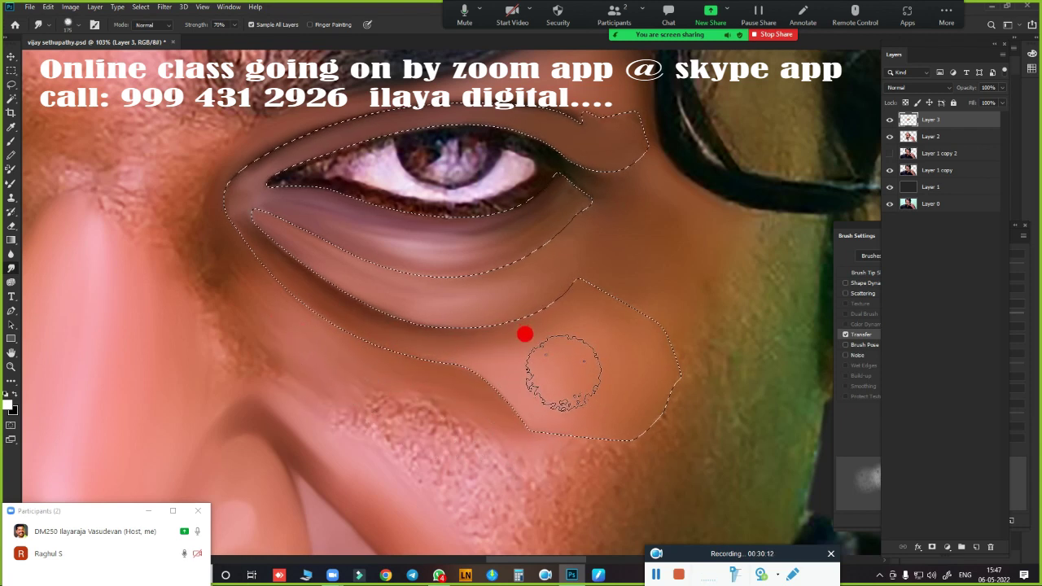
left_click_drag(500, 331, 483, 337)
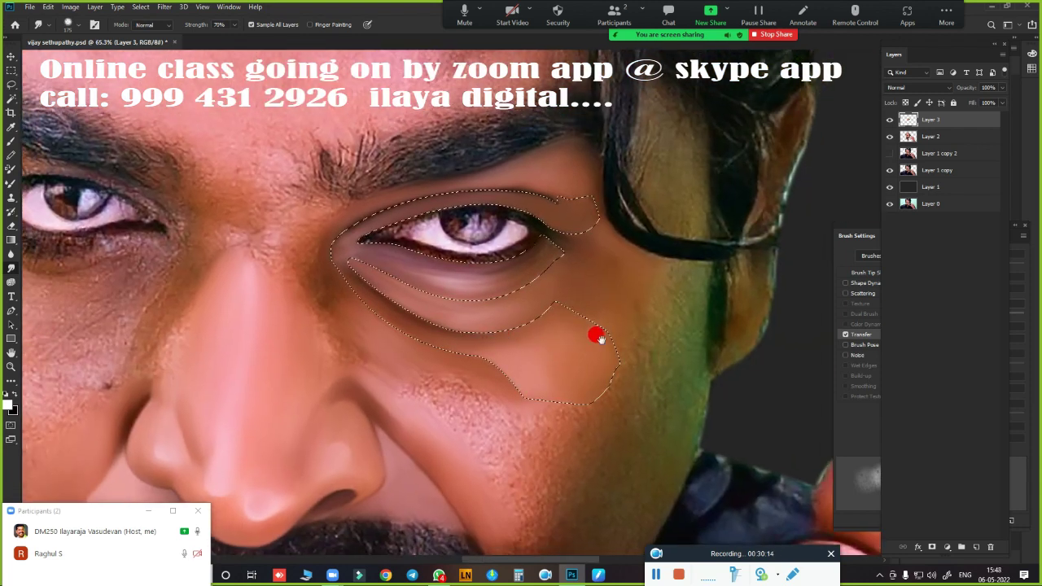
Zoom in on the eye and switch to the Very Wet, Light Mix Mixer Brush
mouse_move(599, 339)
left_mouse_down()
mouse_move(525, 300)
mouse_move(565, 314)
mouse_move(553, 279)
mouse_move(624, 303)
mouse_move(570, 304)
left_mouse_up()
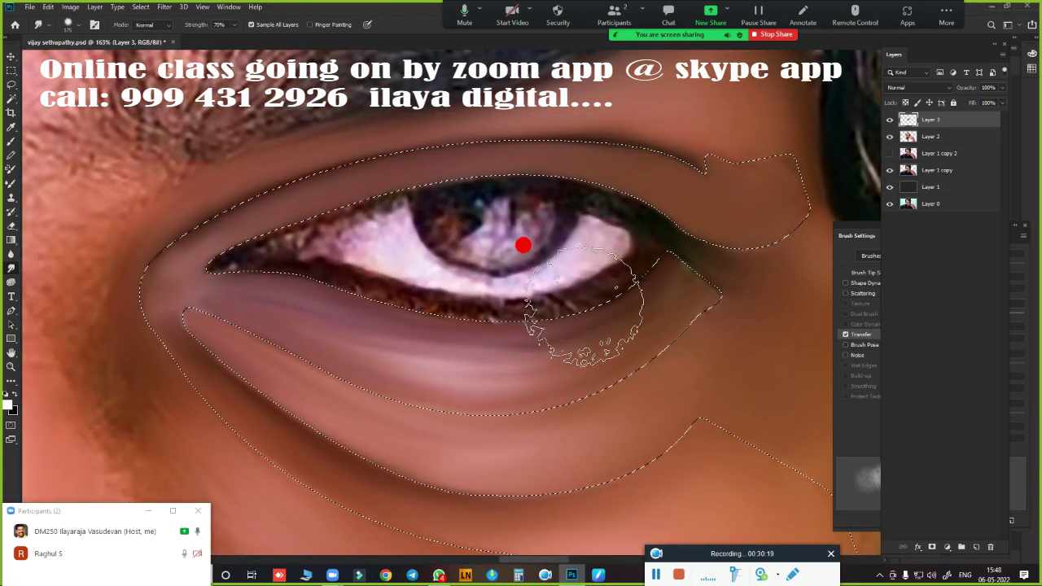
key("b")
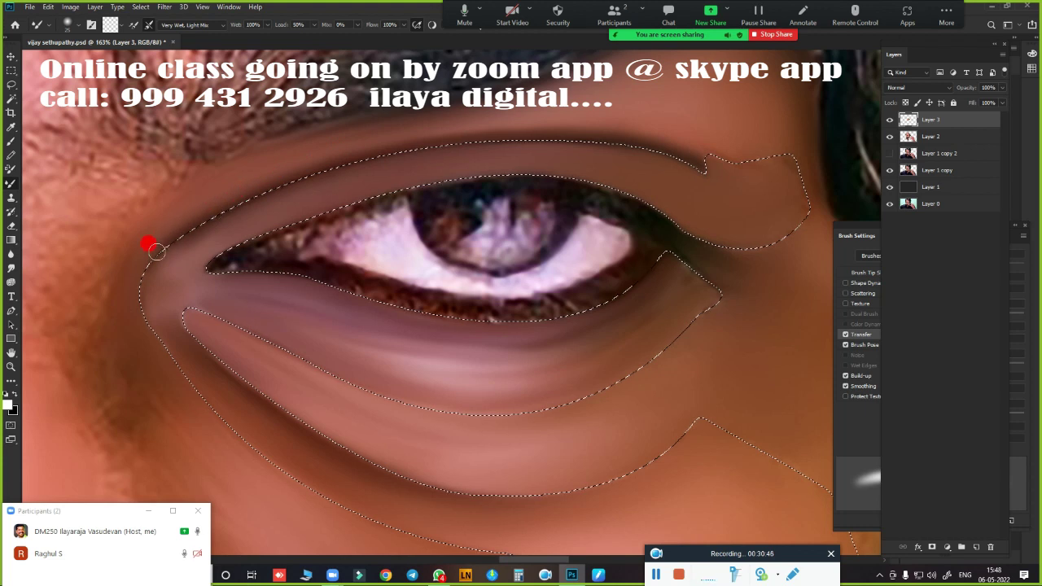
Blend the upper-lid edge with the Mixer Brush, then smudge the iris-to-eye-white edge
left_click_drag(241, 211, 143, 262)
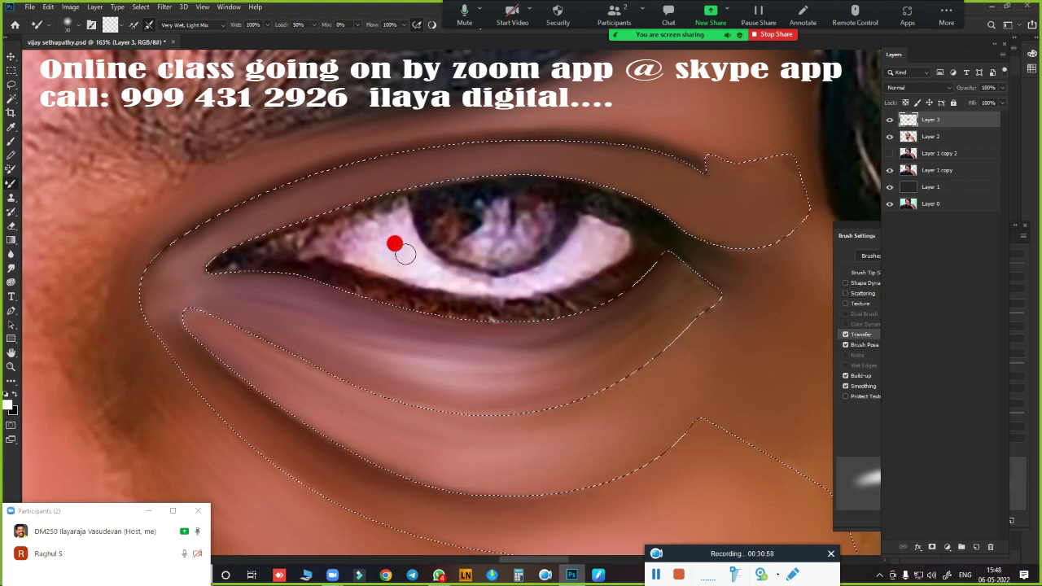
scroll(362, 324, "down", 2)
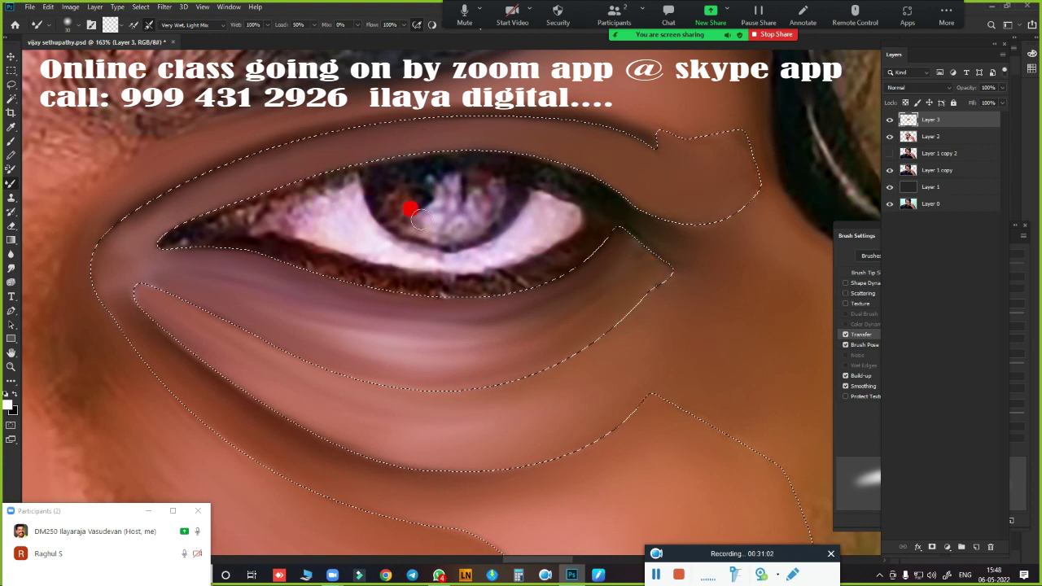
scroll(399, 282, "up", 1)
scroll(488, 289, "up", 1)
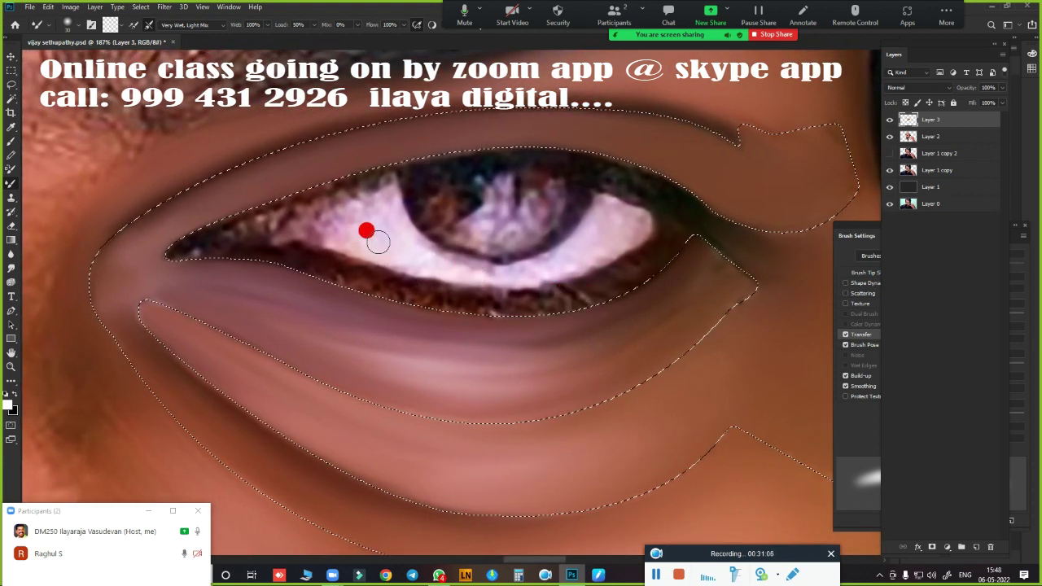
key("r")
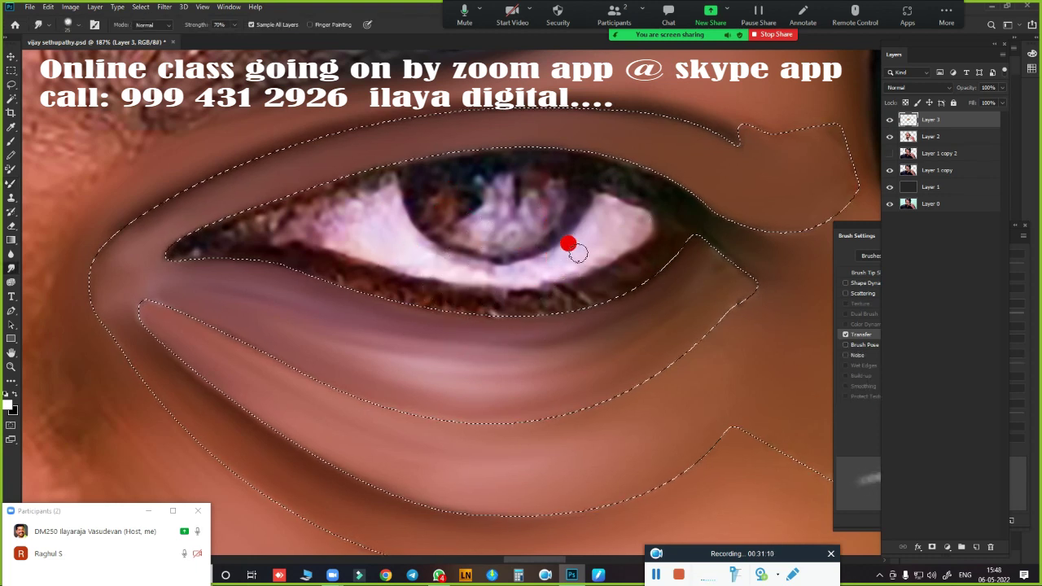
mouse_move(572, 246)
left_mouse_down()
mouse_move(601, 218)
mouse_move(629, 234)
mouse_move(612, 224)
mouse_move(524, 263)
mouse_move(454, 270)
mouse_move(398, 237)
mouse_move(511, 261)
mouse_move(419, 262)
mouse_move(520, 271)
mouse_move(459, 275)
mouse_move(540, 268)
mouse_move(611, 244)
mouse_move(558, 271)
mouse_move(421, 260)
mouse_move(386, 251)
mouse_move(345, 219)
mouse_move(344, 233)
mouse_move(368, 202)
mouse_move(396, 225)
mouse_move(386, 195)
mouse_move(344, 223)
mouse_move(340, 214)
mouse_move(575, 285)
mouse_move(606, 241)
mouse_move(655, 238)
mouse_move(612, 257)
mouse_move(577, 235)
mouse_move(537, 292)
mouse_move(354, 230)
mouse_move(308, 260)
mouse_move(691, 291)
mouse_move(421, 318)
left_mouse_up()
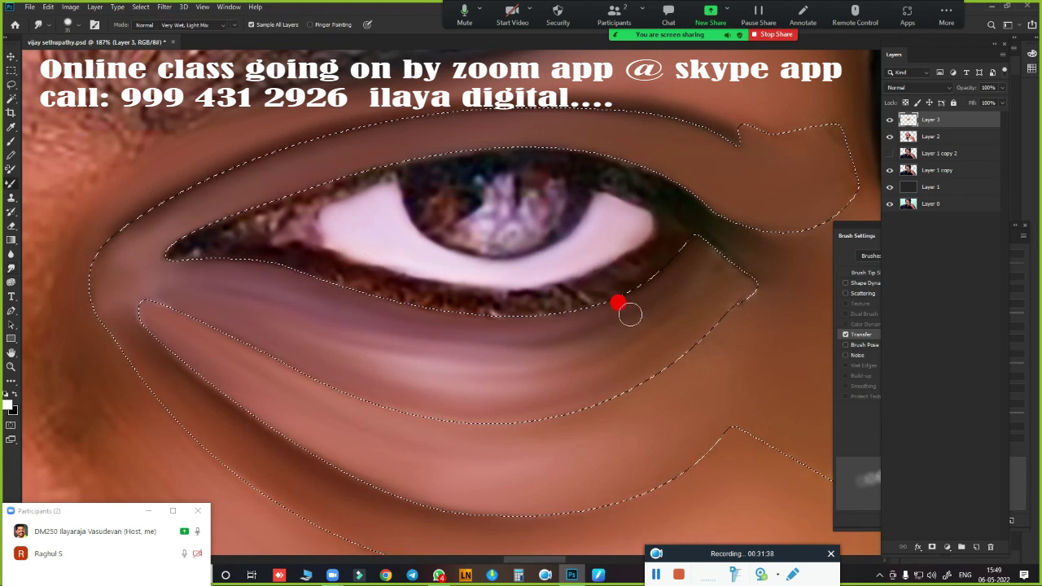
Paint a dark, blended upper eyelid line from the inner to the outer corner
key("b")
mouse_move(637, 305)
left_mouse_down()
mouse_move(584, 228)
mouse_move(667, 194)
mouse_move(676, 207)
mouse_move(668, 193)
left_mouse_up()
mouse_move(216, 236)
left_mouse_down()
mouse_move(426, 204)
mouse_move(725, 238)
mouse_move(691, 214)
left_mouse_up()
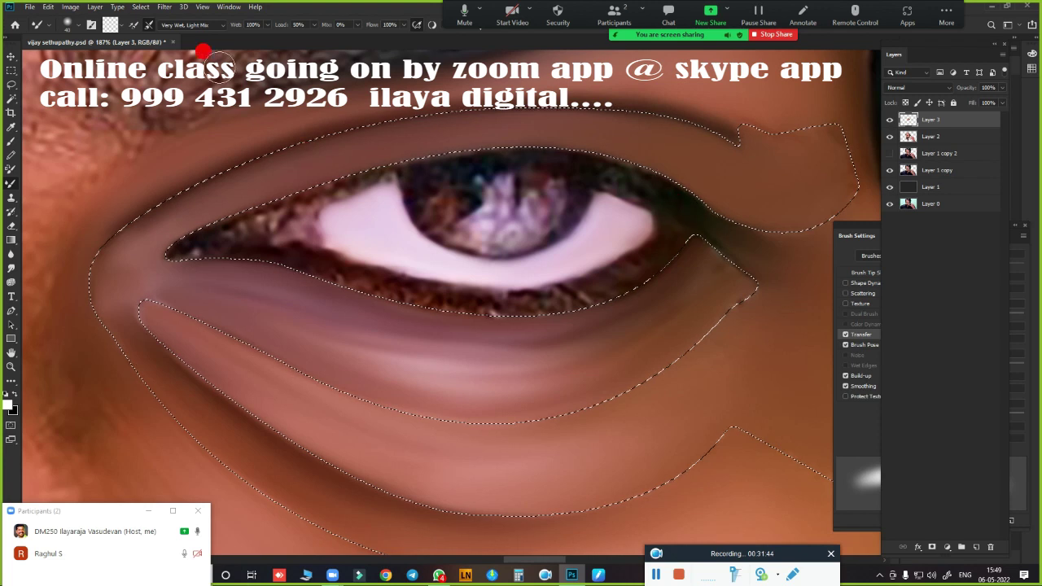
left_click(155, 26)
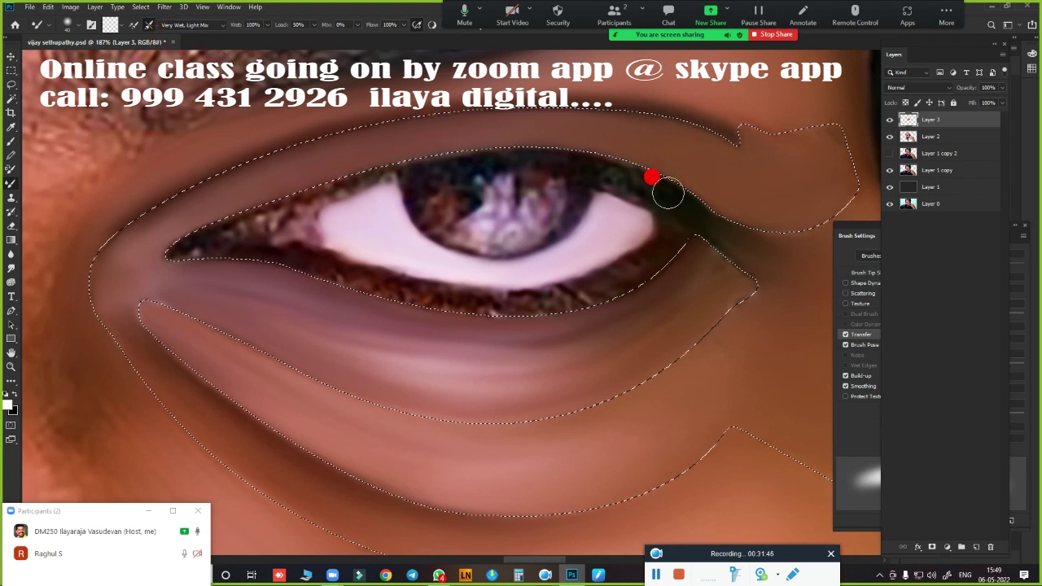
mouse_move(667, 193)
left_mouse_down()
mouse_move(653, 197)
mouse_move(642, 179)
mouse_move(681, 210)
left_mouse_up()
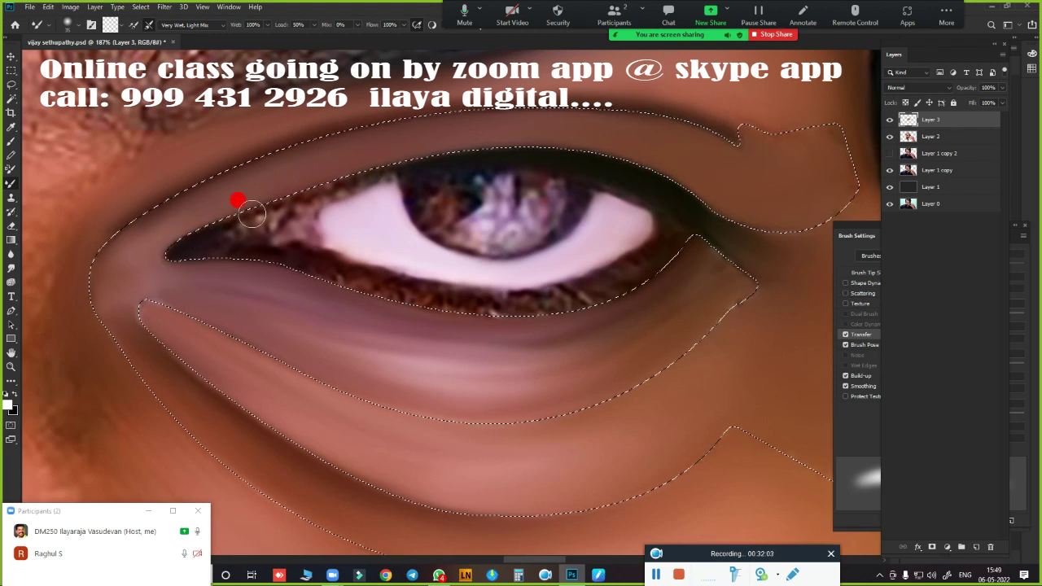
left_click_drag(204, 237, 312, 195)
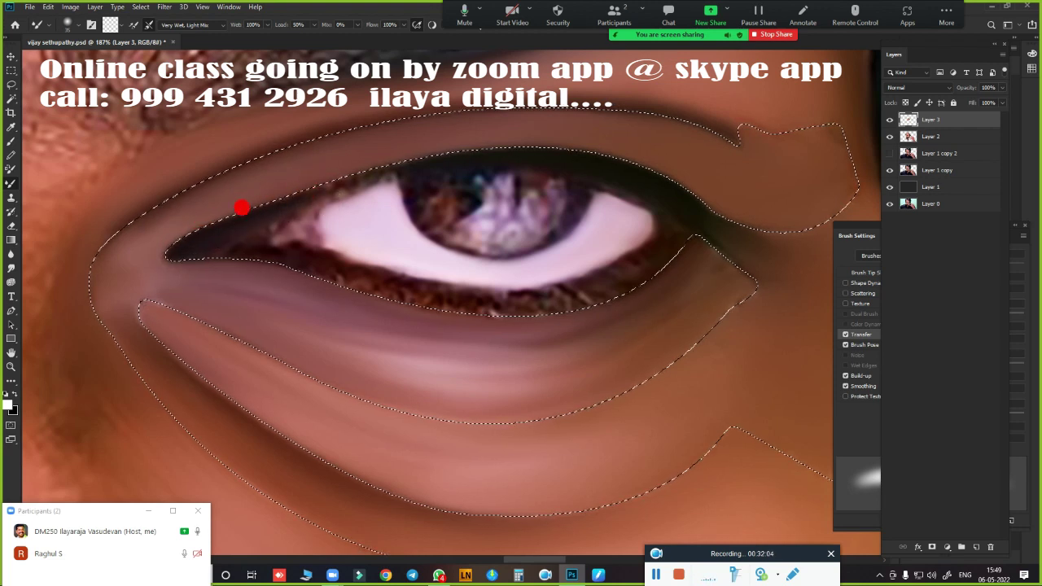
mouse_move(242, 208)
left_mouse_down()
mouse_move(392, 170)
mouse_move(254, 213)
left_mouse_up()
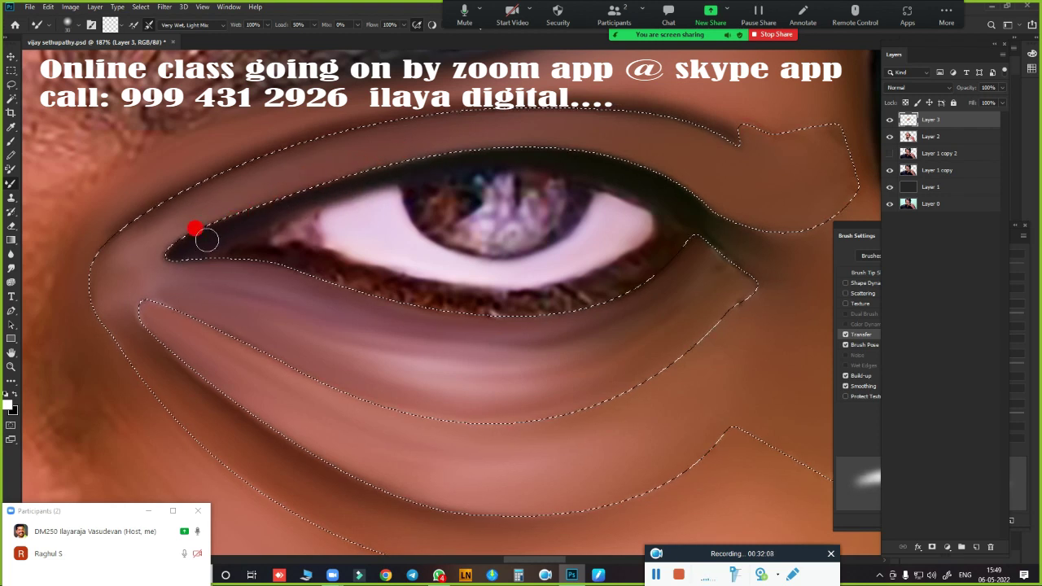
left_click_drag(207, 240, 334, 188)
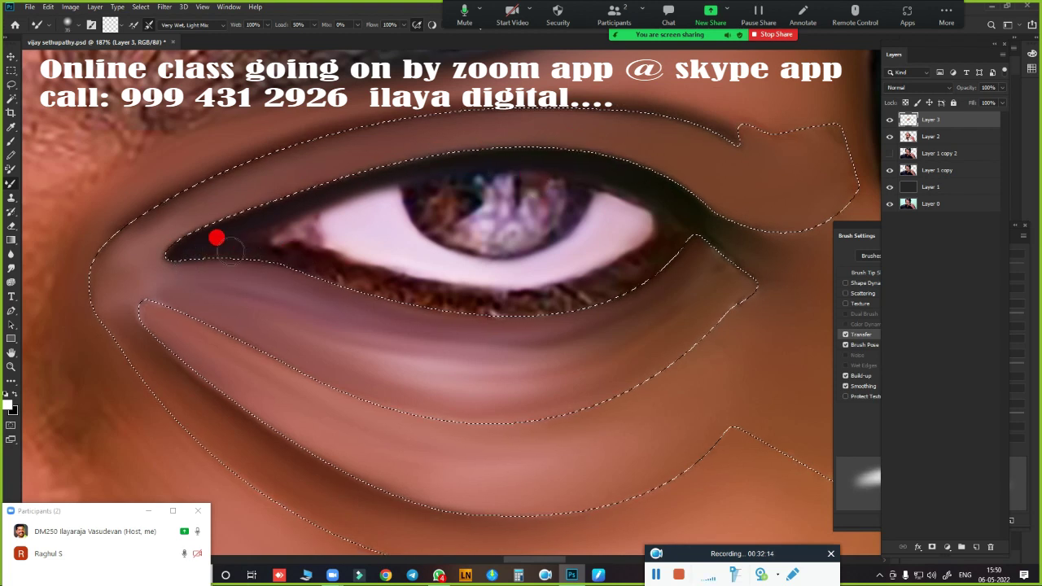
Darken and blend the lower lash line, then smooth it with the Smudge tool
mouse_move(278, 245)
left_mouse_down()
mouse_move(332, 272)
mouse_move(301, 259)
left_mouse_up()
left_click_drag(352, 283, 466, 313)
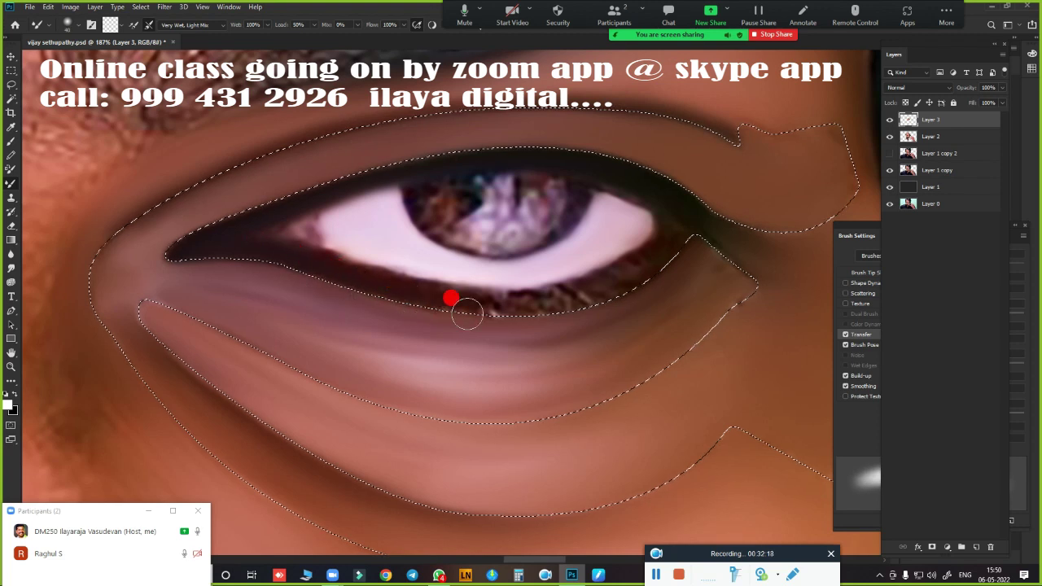
mouse_move(607, 297)
left_mouse_down()
mouse_move(630, 282)
mouse_move(616, 286)
mouse_move(633, 265)
mouse_move(672, 248)
mouse_move(586, 302)
mouse_move(447, 312)
mouse_move(589, 290)
mouse_move(470, 322)
mouse_move(624, 286)
mouse_move(595, 304)
left_mouse_up()
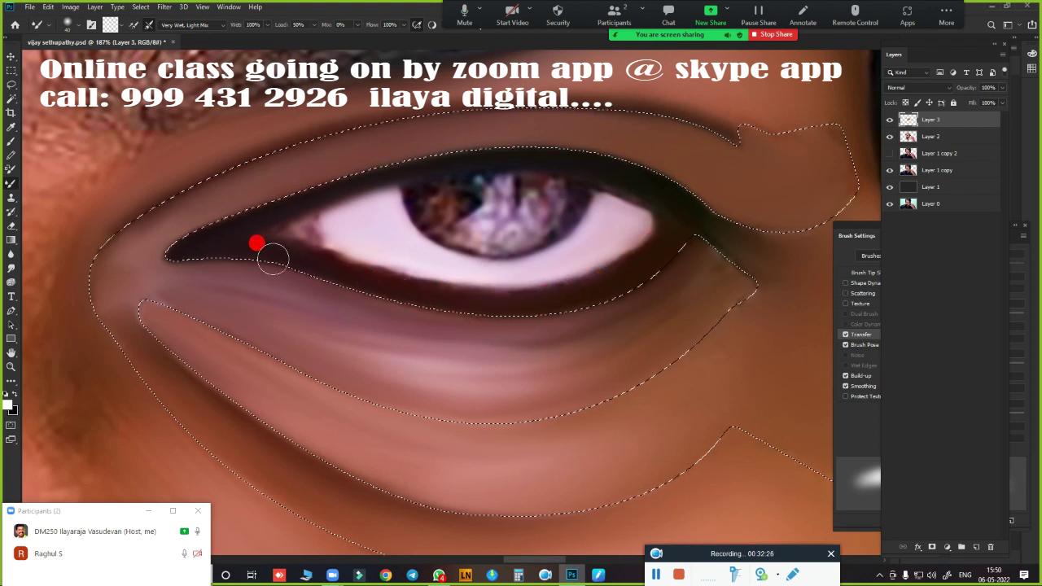
key("r")
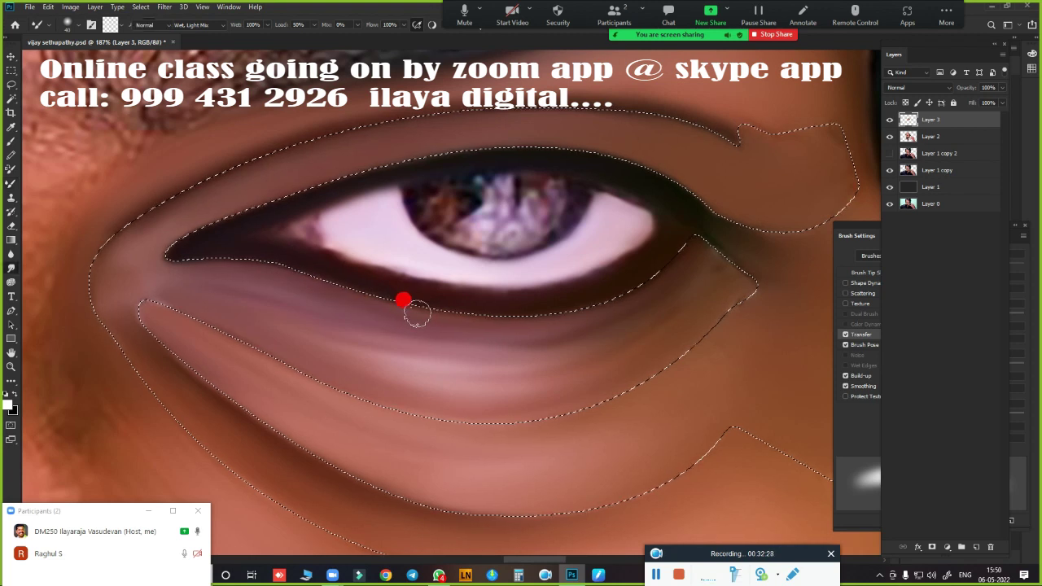
mouse_move(339, 293)
left_mouse_down()
mouse_move(337, 302)
mouse_move(383, 290)
mouse_move(468, 312)
left_mouse_up()
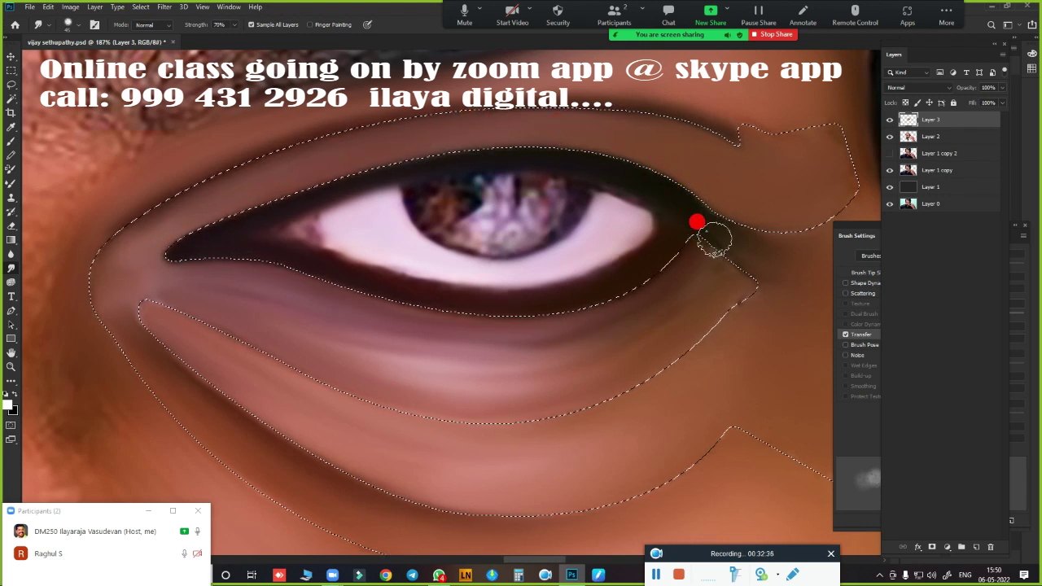
Smudge the pink inner eye corner and the lower lid rim toward the outer corner
left_click_drag(329, 219, 278, 237)
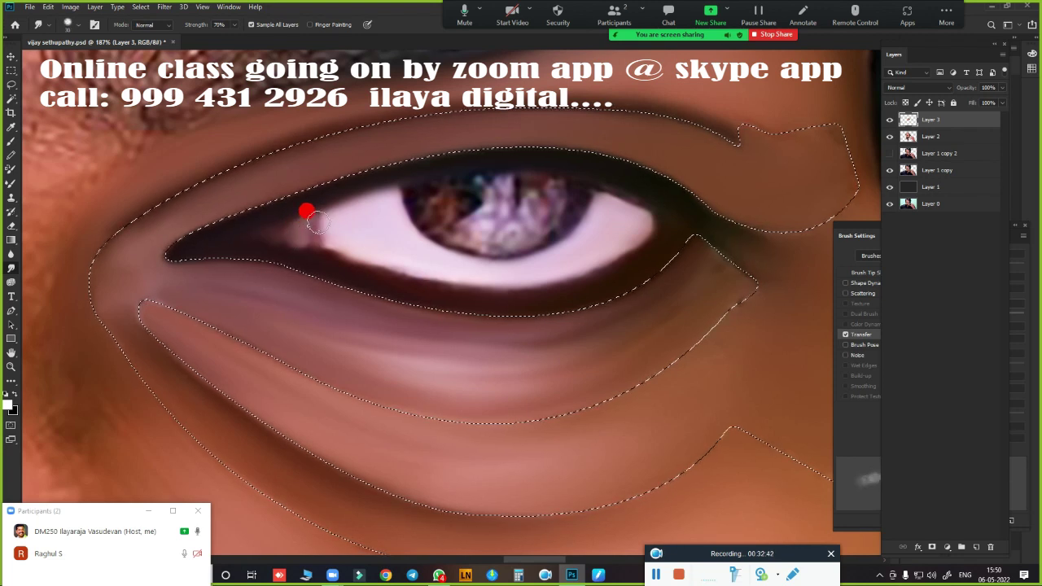
mouse_move(317, 222)
left_mouse_down()
mouse_move(362, 221)
mouse_move(348, 233)
mouse_move(336, 216)
mouse_move(395, 255)
mouse_move(316, 200)
left_mouse_up()
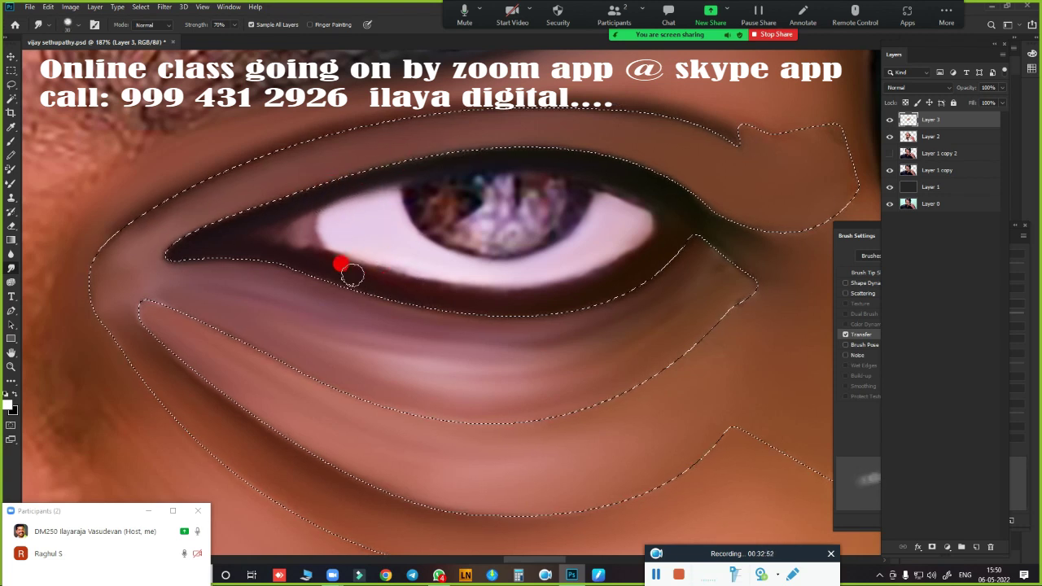
mouse_move(492, 300)
left_mouse_down()
mouse_move(496, 287)
mouse_move(558, 269)
mouse_move(662, 215)
mouse_move(681, 263)
mouse_move(660, 258)
left_mouse_up()
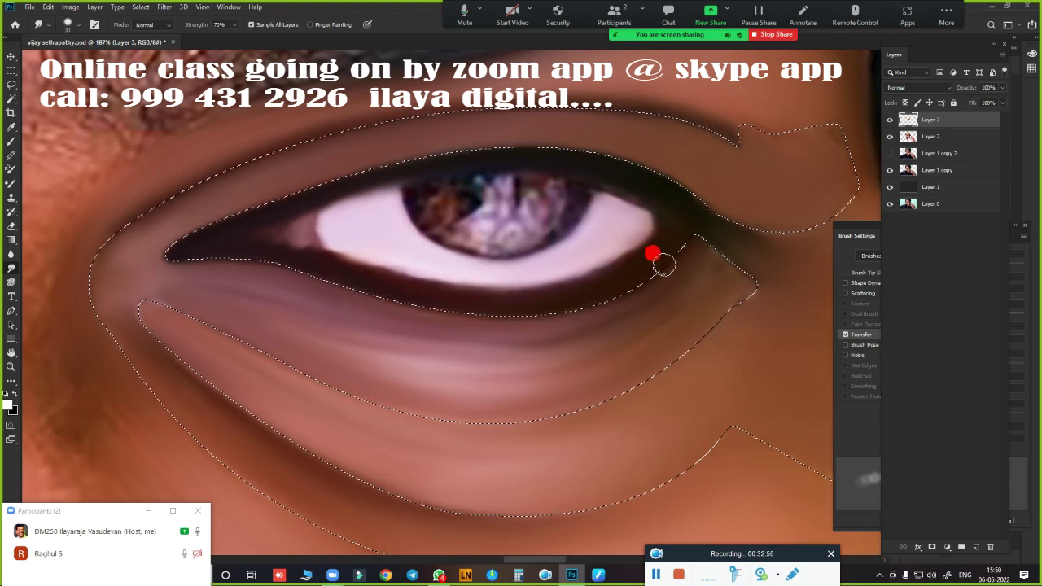
Deselect the eye area and re-zoom onto the eye
key("ctrl+d")
scroll(666, 280, "down", 5)
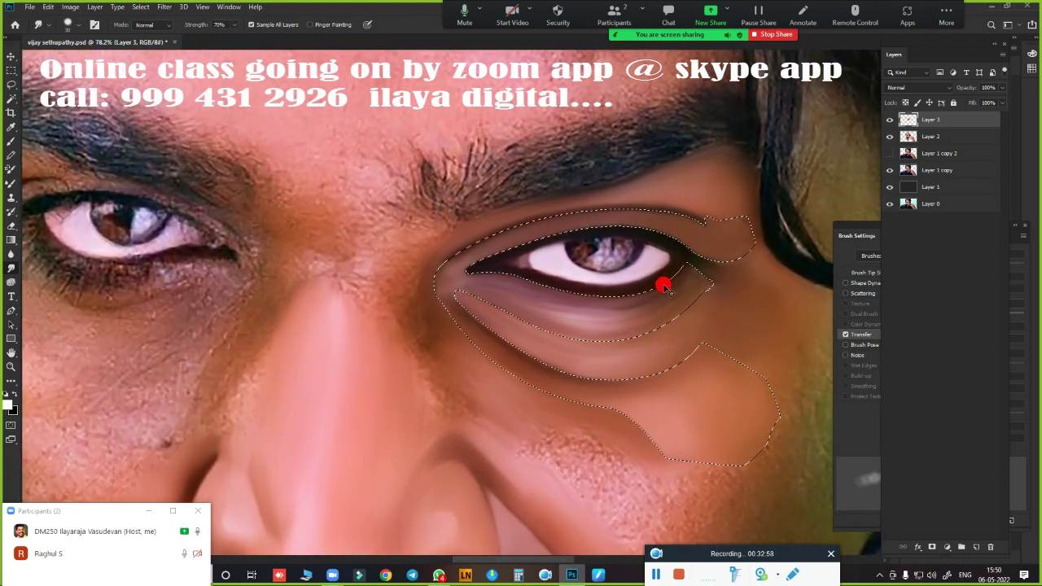
scroll(676, 285, "down", 4)
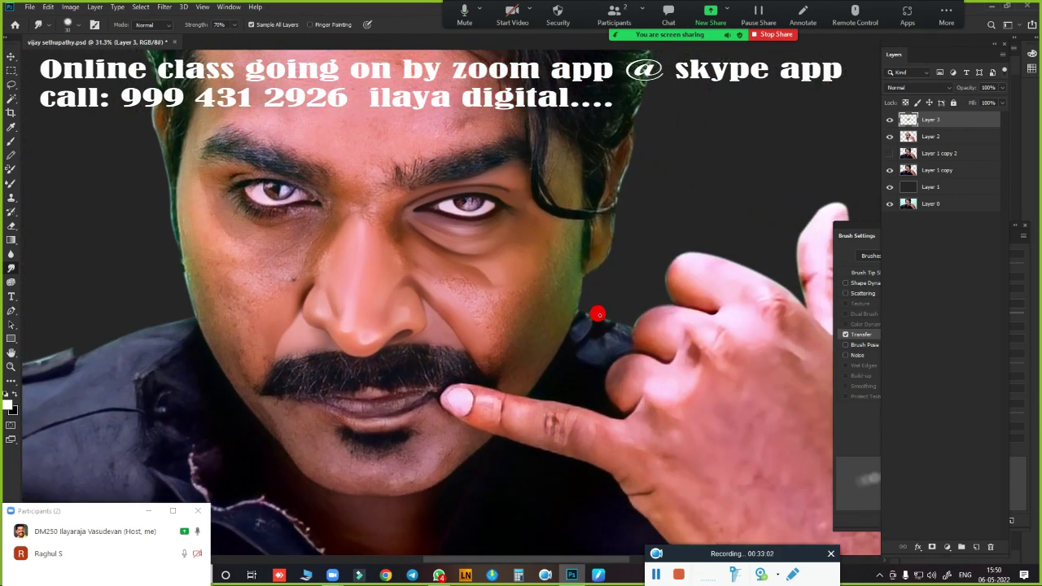
scroll(479, 263, "up", 5)
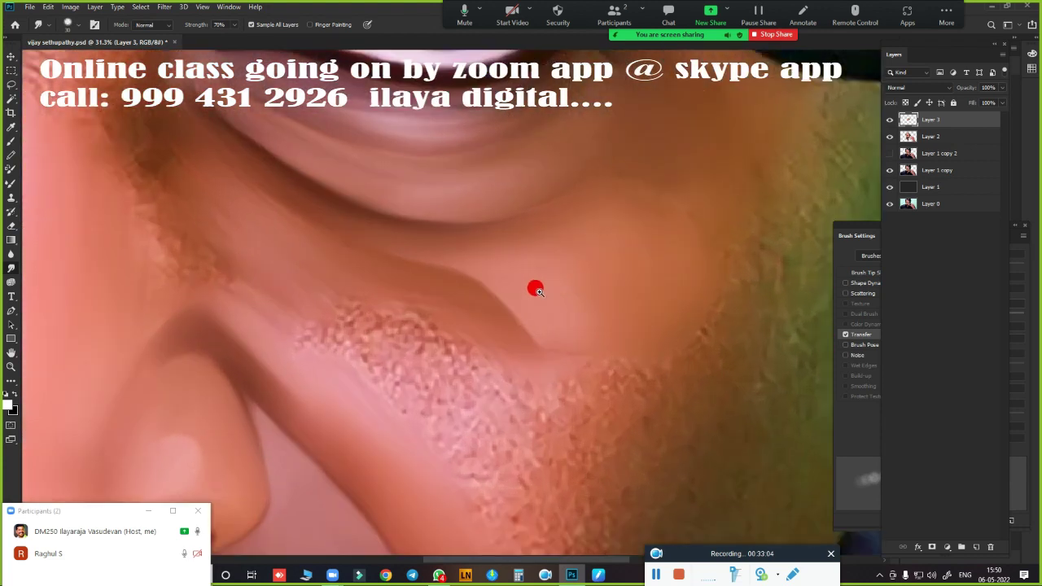
scroll(652, 342, "down", 3)
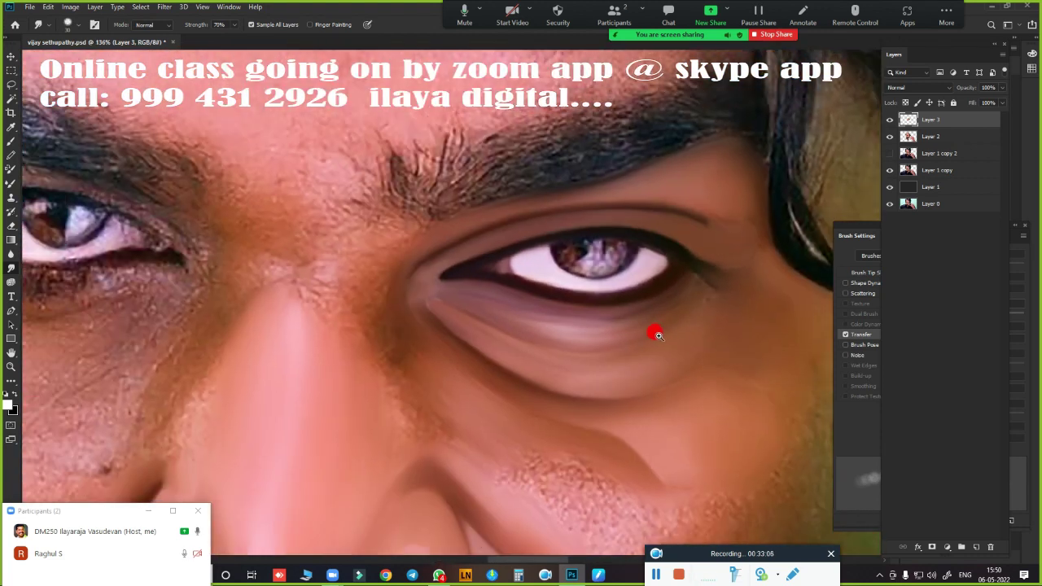
scroll(603, 269, "up", 1)
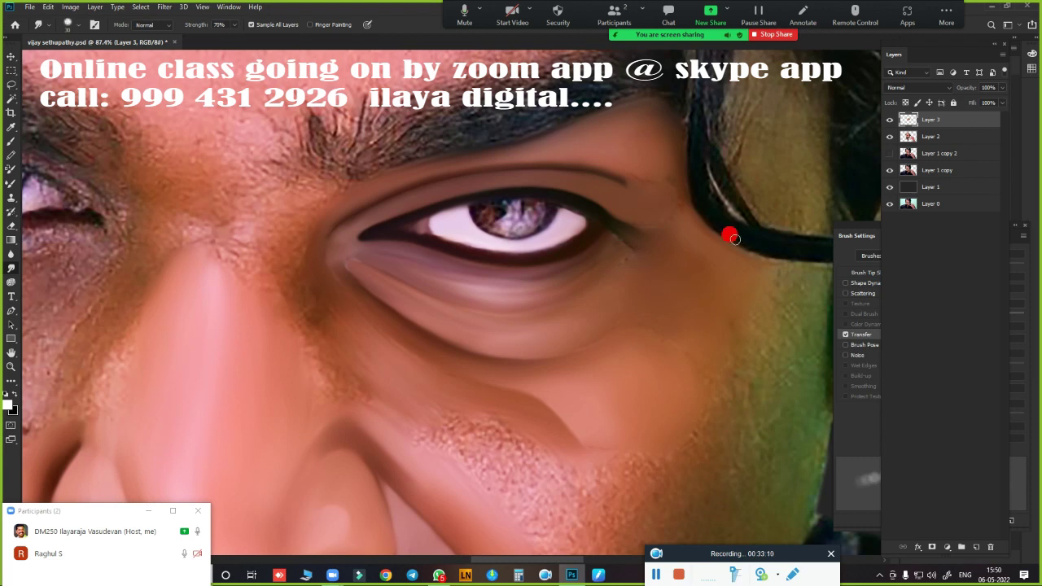
scroll(576, 285, "up", 1)
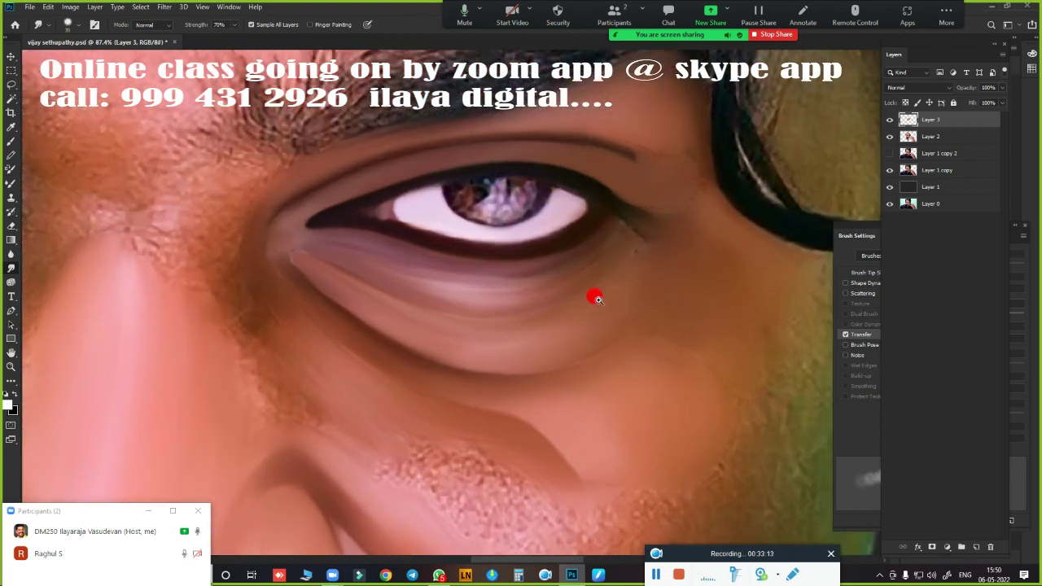
scroll(632, 284, "up", 1)
scroll(643, 291, "up", 1)
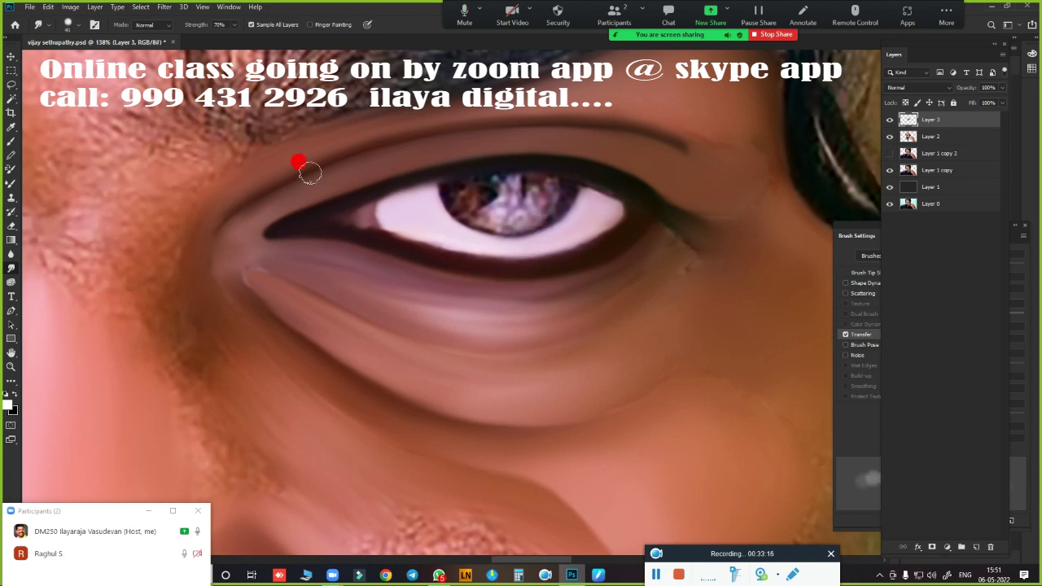
Enlarge the Smudge brush to 50 and smooth the lower lid and skin below the eye
key("bracketright")
key("bracketright")
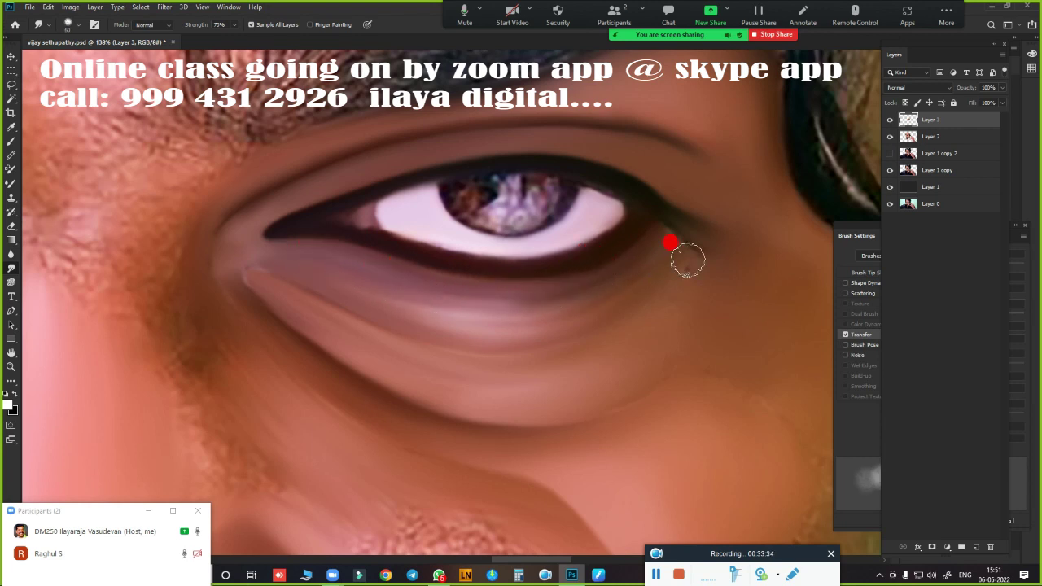
mouse_move(522, 312)
left_mouse_down()
mouse_move(704, 262)
mouse_move(551, 309)
mouse_move(439, 307)
mouse_move(347, 272)
mouse_move(578, 293)
mouse_move(380, 286)
mouse_move(349, 263)
mouse_move(426, 282)
mouse_move(641, 262)
mouse_move(362, 346)
mouse_move(242, 257)
mouse_move(271, 283)
mouse_move(230, 272)
mouse_move(447, 368)
mouse_move(634, 312)
left_mouse_up()
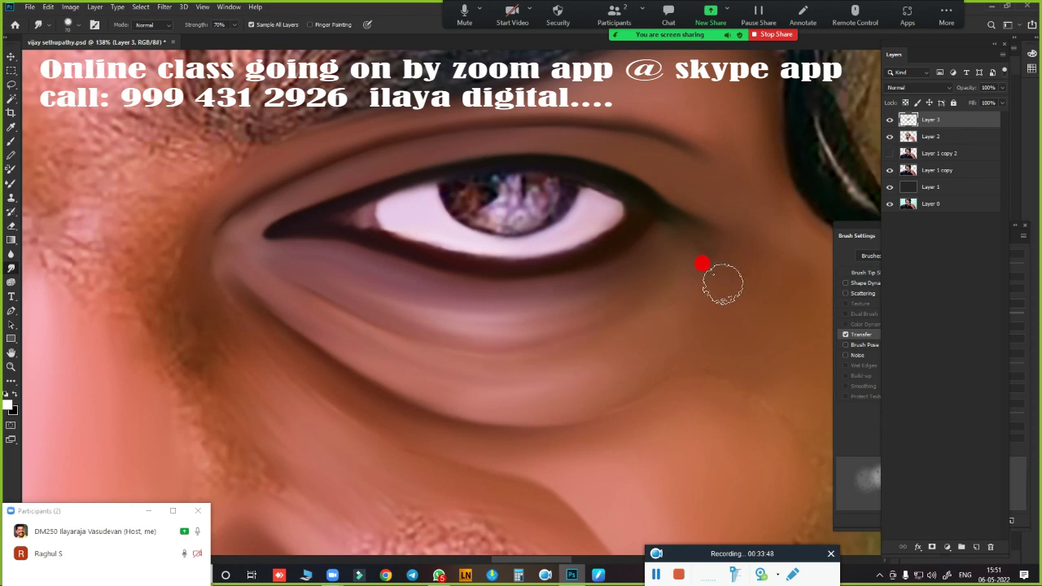
mouse_move(723, 283)
left_mouse_down()
mouse_move(656, 332)
mouse_move(366, 396)
mouse_move(470, 423)
mouse_move(481, 453)
mouse_move(534, 453)
left_mouse_up()
scroll(534, 454, "down", 5)
scroll(590, 399, "up", 2)
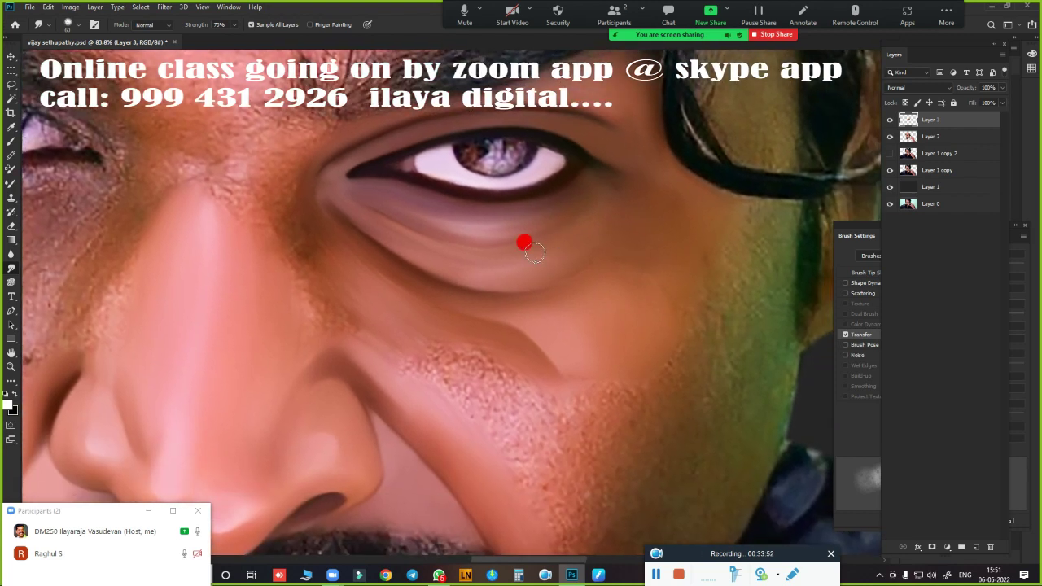
mouse_move(424, 321)
left_mouse_down()
mouse_move(628, 283)
mouse_move(579, 272)
mouse_move(610, 239)
mouse_move(582, 262)
mouse_move(654, 255)
mouse_move(667, 242)
mouse_move(660, 266)
mouse_move(624, 285)
mouse_move(610, 220)
mouse_move(621, 192)
mouse_move(564, 242)
mouse_move(382, 256)
left_mouse_up()
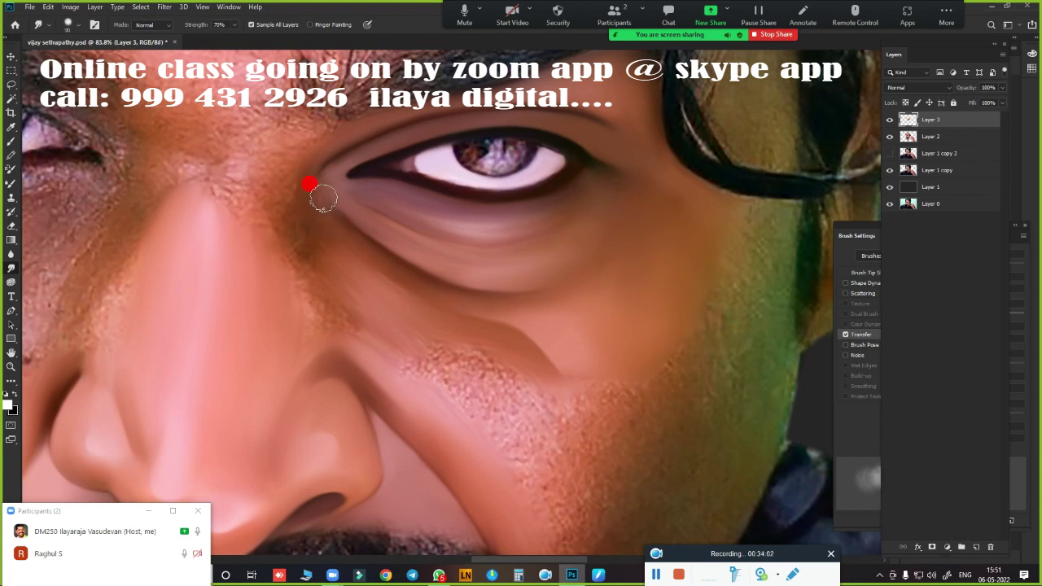
Smudge the cheek and the skin beside the nose bridge smooth
left_click_drag(322, 198, 323, 165)
mouse_move(392, 278)
left_mouse_down()
mouse_move(367, 280)
mouse_move(498, 327)
mouse_move(537, 368)
mouse_move(530, 376)
mouse_move(373, 306)
mouse_move(360, 311)
mouse_move(379, 341)
mouse_move(383, 309)
mouse_move(414, 349)
mouse_move(494, 388)
mouse_move(502, 383)
mouse_move(489, 377)
mouse_move(519, 447)
mouse_move(531, 407)
mouse_move(481, 396)
mouse_move(465, 372)
mouse_move(406, 349)
mouse_move(523, 400)
mouse_move(358, 287)
mouse_move(523, 372)
mouse_move(518, 475)
mouse_move(417, 391)
mouse_move(325, 264)
mouse_move(289, 242)
mouse_move(300, 281)
mouse_move(303, 212)
mouse_move(321, 297)
mouse_move(314, 272)
mouse_move(299, 291)
mouse_move(292, 242)
mouse_move(327, 302)
left_mouse_up()
mouse_move(317, 250)
left_mouse_down()
mouse_move(319, 318)
mouse_move(316, 285)
left_mouse_up()
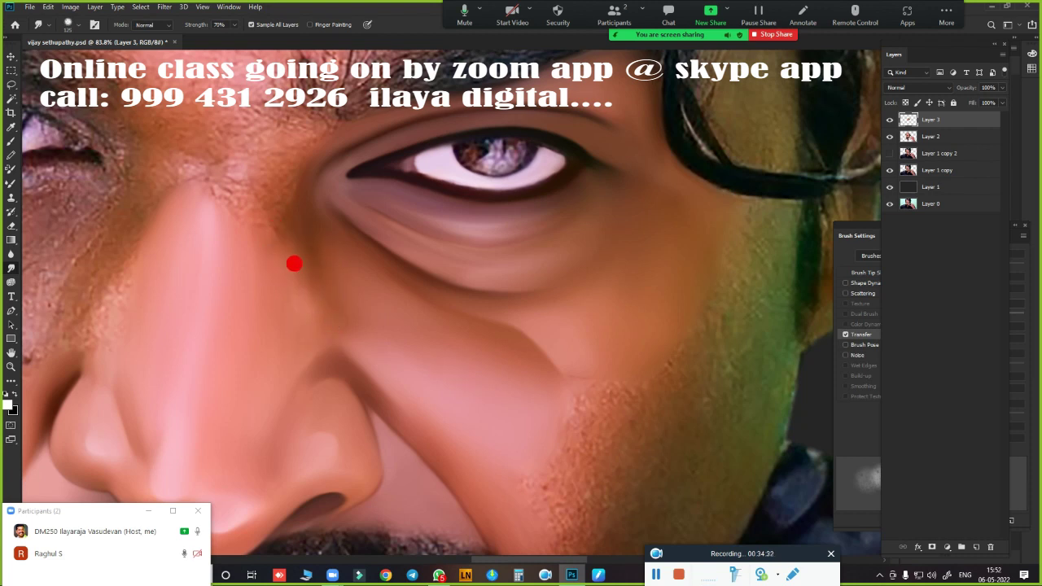
mouse_move(290, 245)
left_mouse_down()
mouse_move(307, 275)
mouse_move(288, 239)
mouse_move(281, 265)
mouse_move(304, 297)
mouse_move(301, 246)
left_mouse_up()
mouse_move(371, 338)
left_mouse_down()
mouse_move(318, 245)
mouse_move(289, 329)
mouse_move(389, 330)
mouse_move(304, 257)
mouse_move(469, 385)
mouse_move(354, 316)
mouse_move(337, 284)
mouse_move(565, 439)
mouse_move(550, 420)
mouse_move(570, 429)
mouse_move(599, 350)
mouse_move(658, 367)
mouse_move(609, 325)
mouse_move(530, 314)
mouse_move(549, 321)
mouse_move(529, 330)
mouse_move(563, 325)
mouse_move(546, 314)
mouse_move(556, 304)
mouse_move(595, 332)
mouse_move(558, 302)
mouse_move(595, 320)
left_mouse_up()
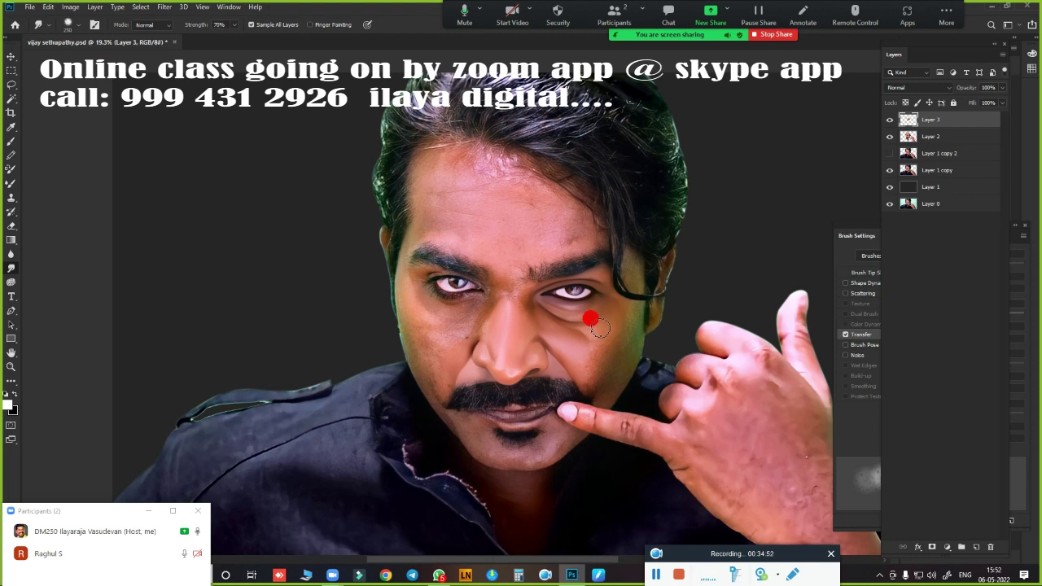
Hide Layer 2 and Layer 3 to view the original eye close up, then select Rectangular Marquee
mouse_move(580, 319)
left_mouse_down()
mouse_move(653, 349)
mouse_move(617, 285)
left_mouse_up()
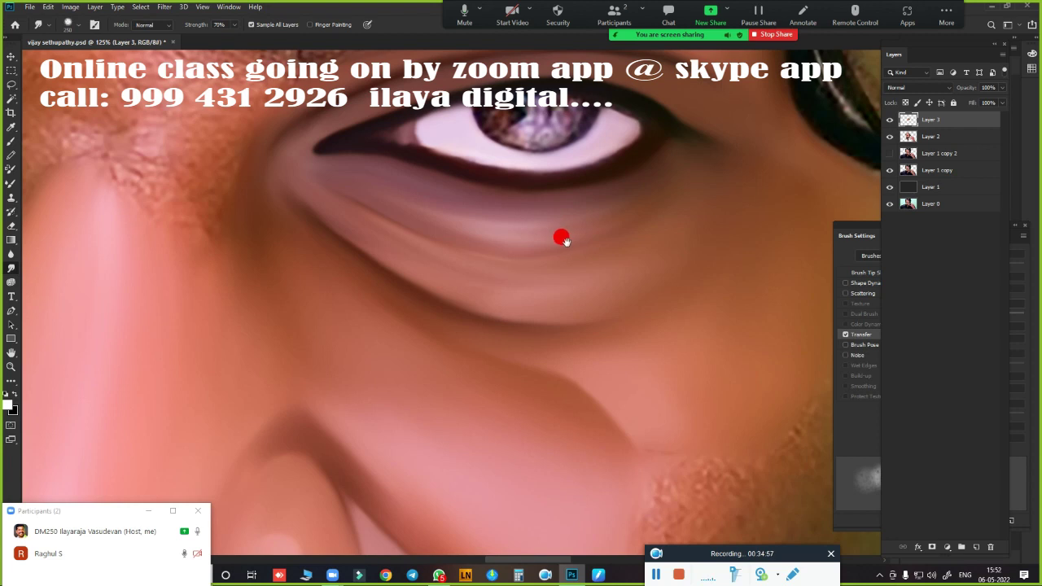
mouse_move(563, 240)
left_mouse_down()
mouse_move(627, 237)
mouse_move(570, 246)
left_mouse_up()
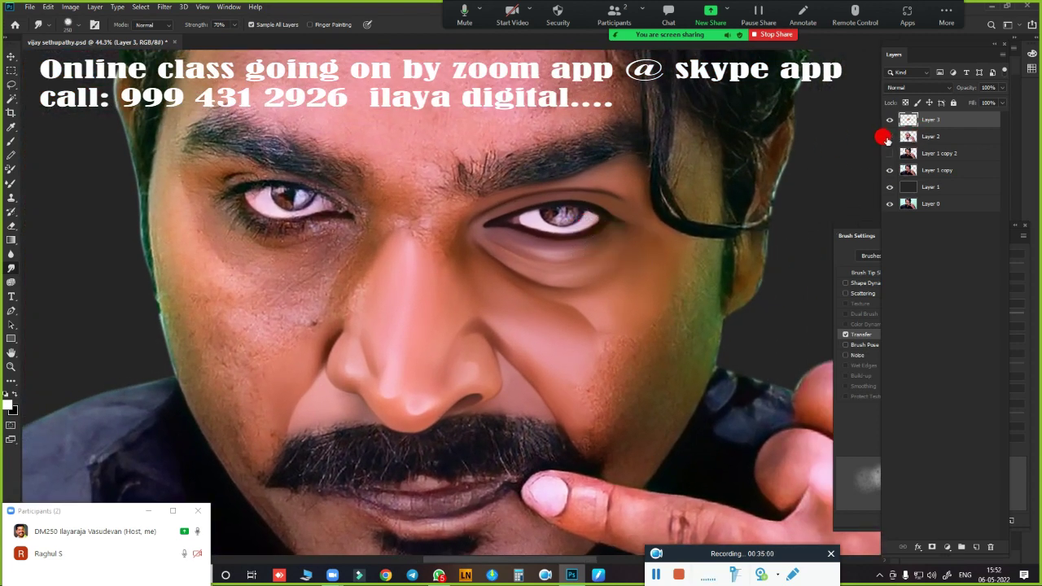
left_click(888, 137)
left_click(889, 122)
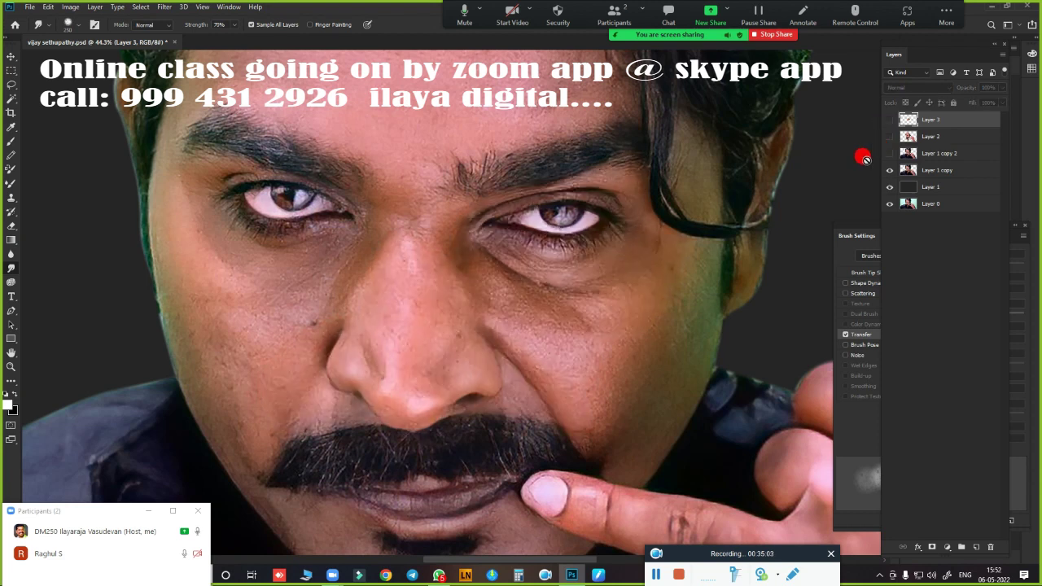
scroll(613, 238, "up", 5)
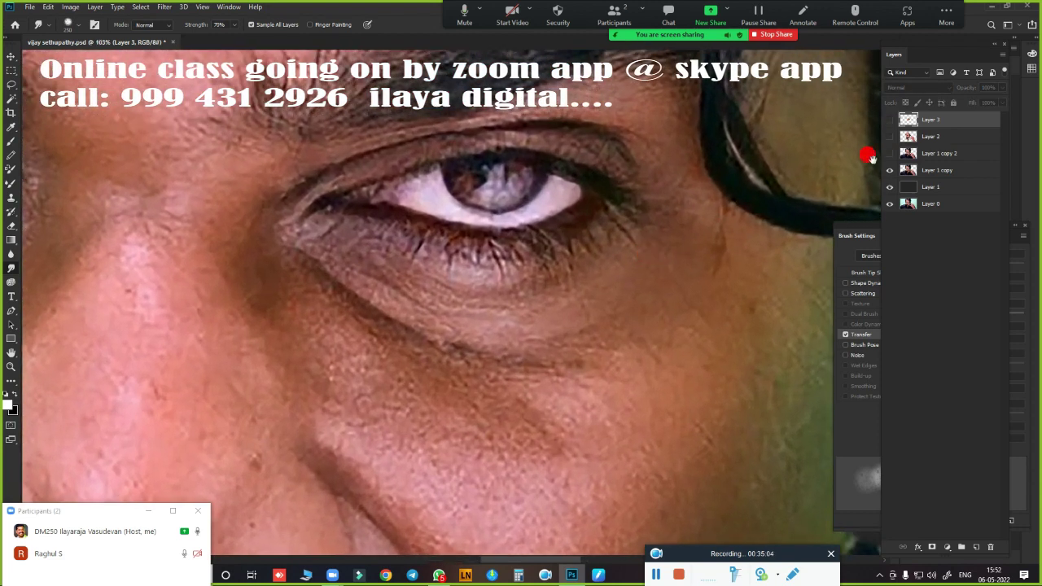
scroll(507, 246, "up", 1)
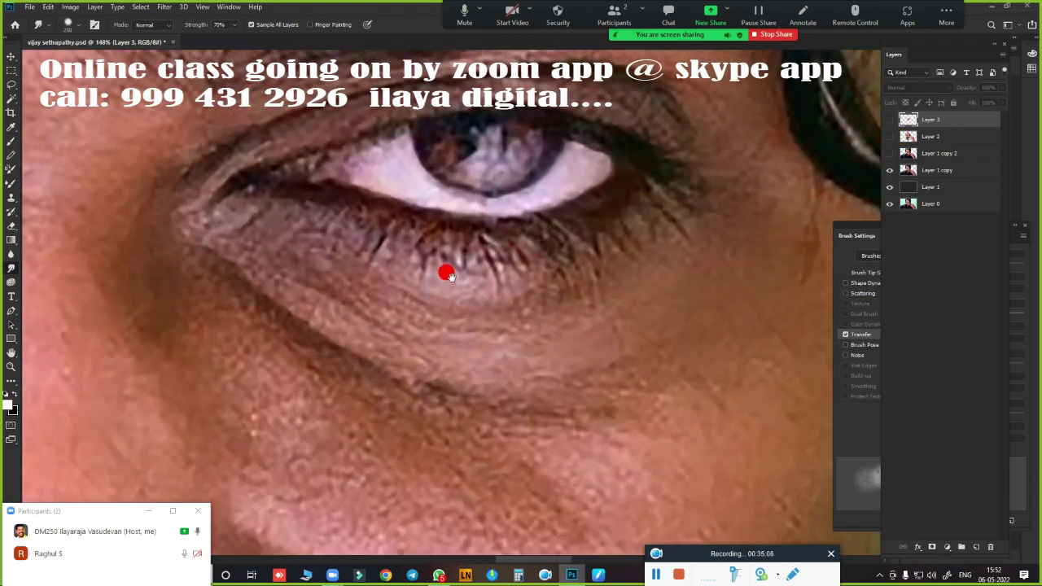
left_click_drag(449, 275, 450, 330)
left_click(10, 71)
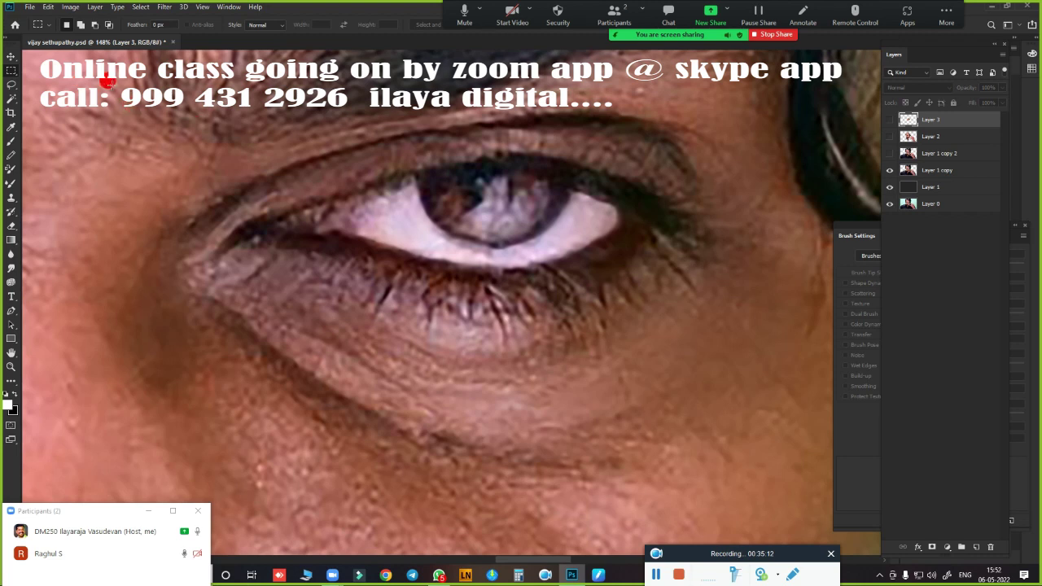
Draw an elliptical selection around the iris and show Layer 2 and Layer 3 again
right_click(11, 74)
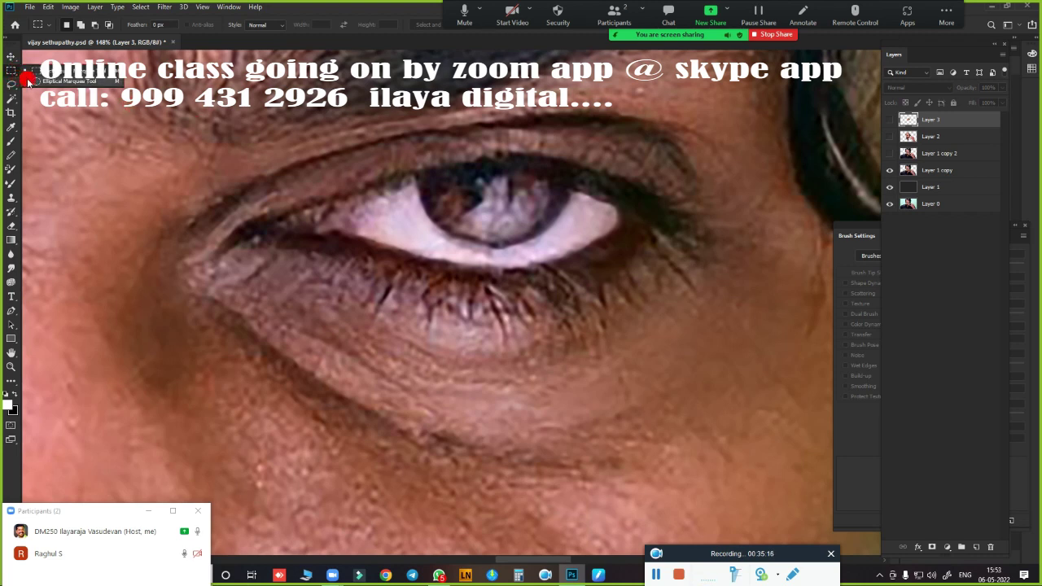
left_click(29, 70)
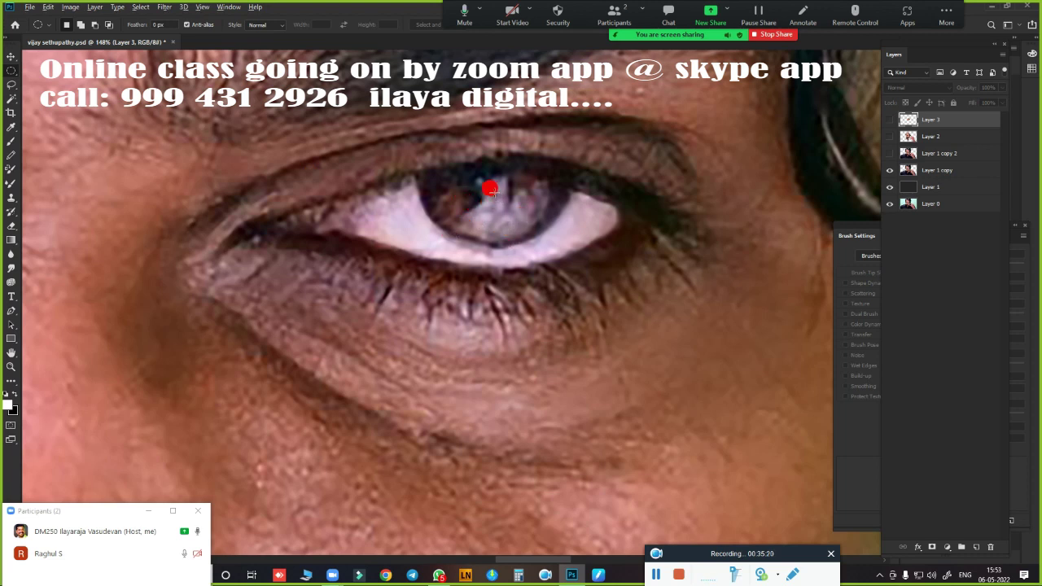
mouse_move(489, 188)
left_mouse_down()
mouse_move(596, 271)
mouse_move(527, 182)
left_mouse_up()
left_click(888, 137)
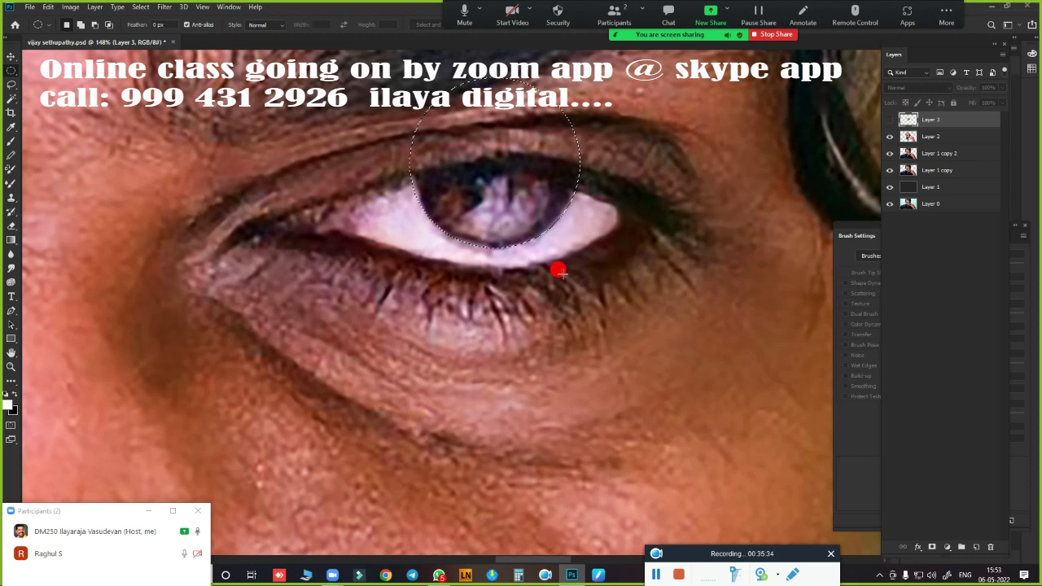
left_click(889, 120)
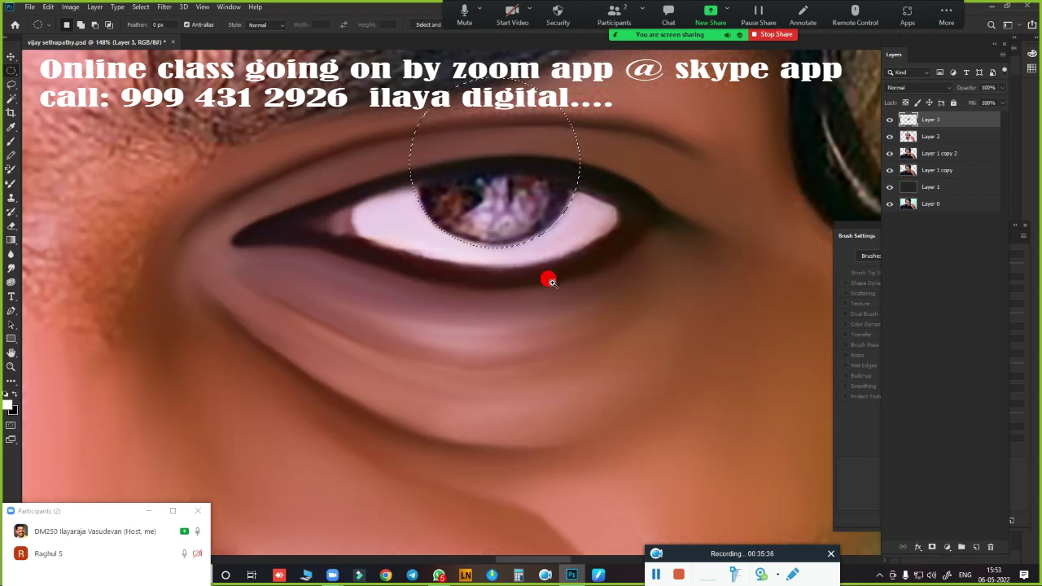
scroll(551, 281, "up", 3)
mouse_move(510, 260)
left_mouse_down()
mouse_move(526, 387)
mouse_move(514, 381)
left_mouse_up()
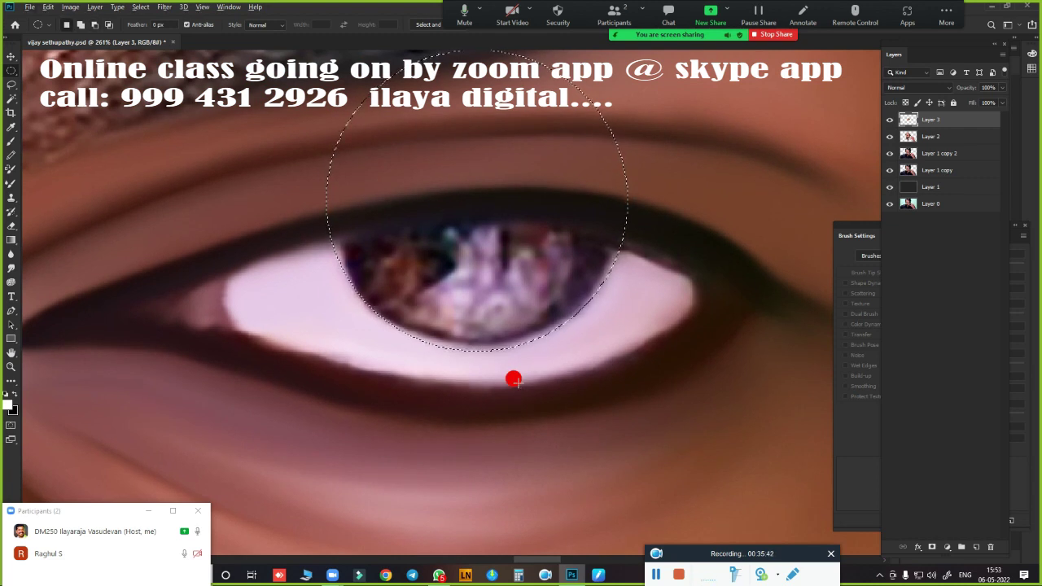
Feather the iris selection by 3 pixels and redraw the circle around the iris
key("shift+F6")
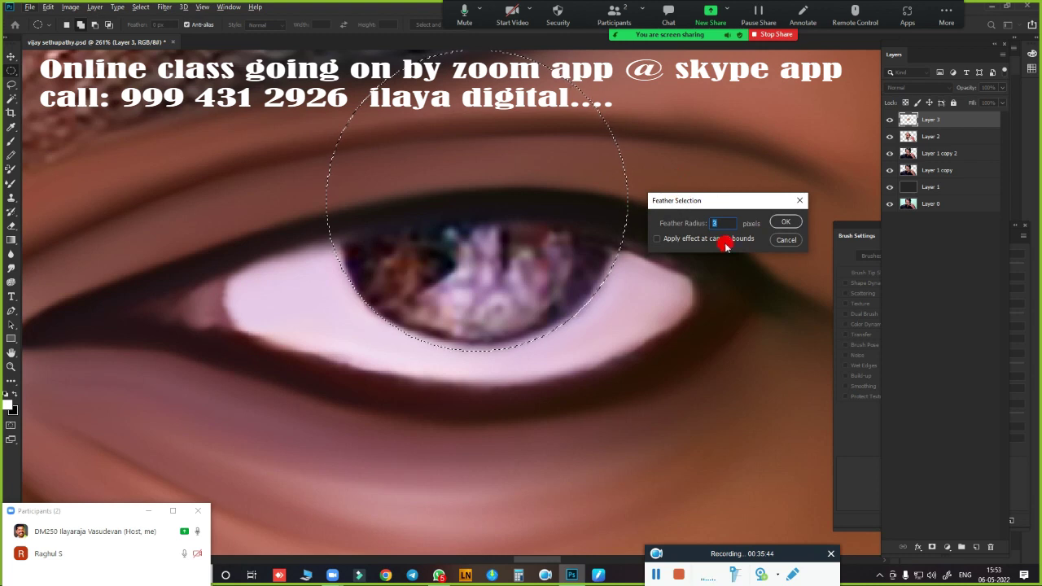
key("Return")
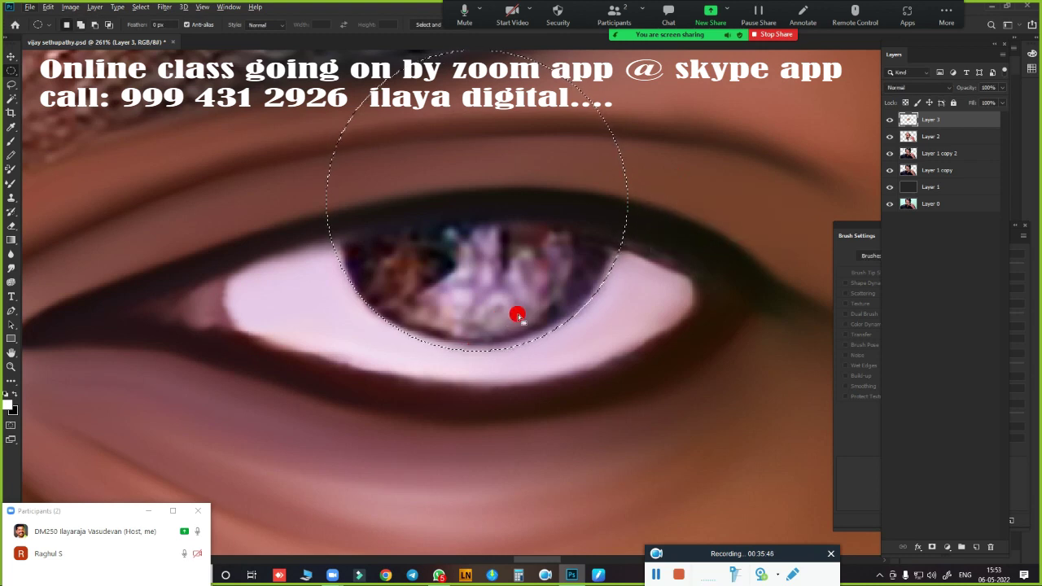
scroll(677, 294, "down", 5)
scroll(631, 297, "up", 2)
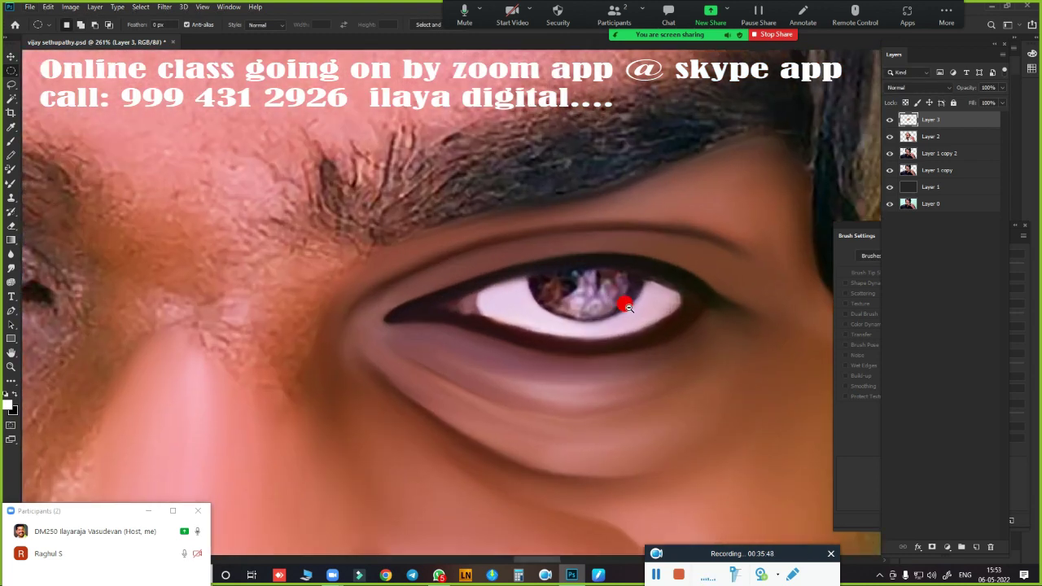
scroll(625, 301, "down", 2)
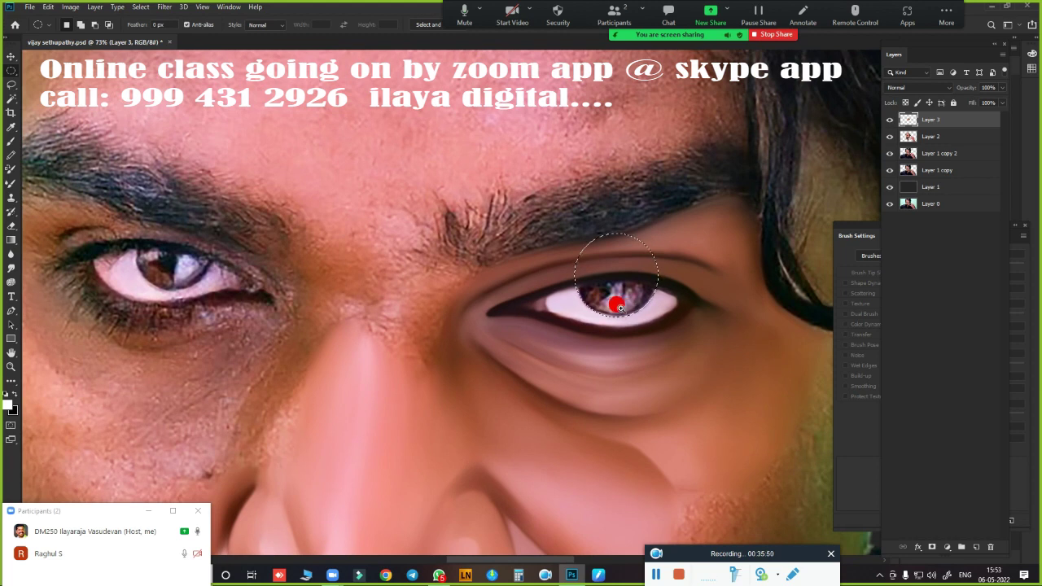
scroll(618, 307, "up", 4)
scroll(670, 321, "up", 2)
left_click_drag(601, 296, 596, 315)
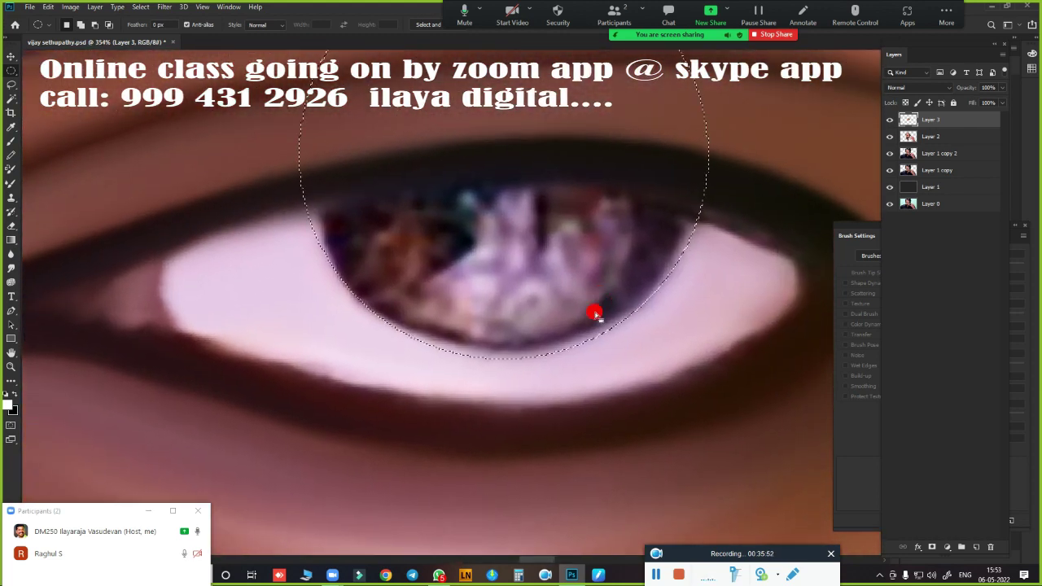
scroll(502, 313, "down", 3)
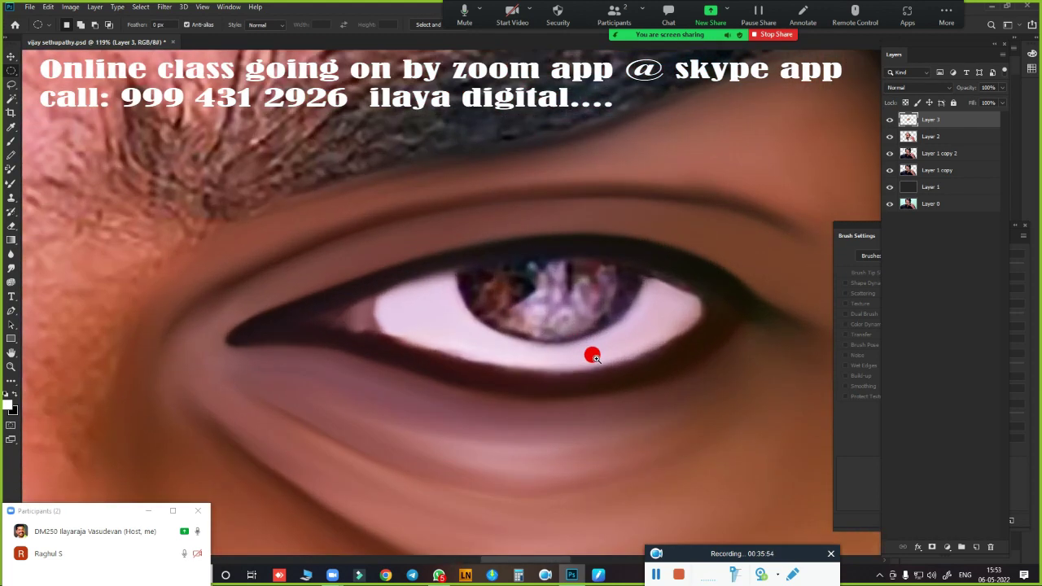
Smudge the iris into smooth dark paint and shape the square catchlight's edges
key("r")
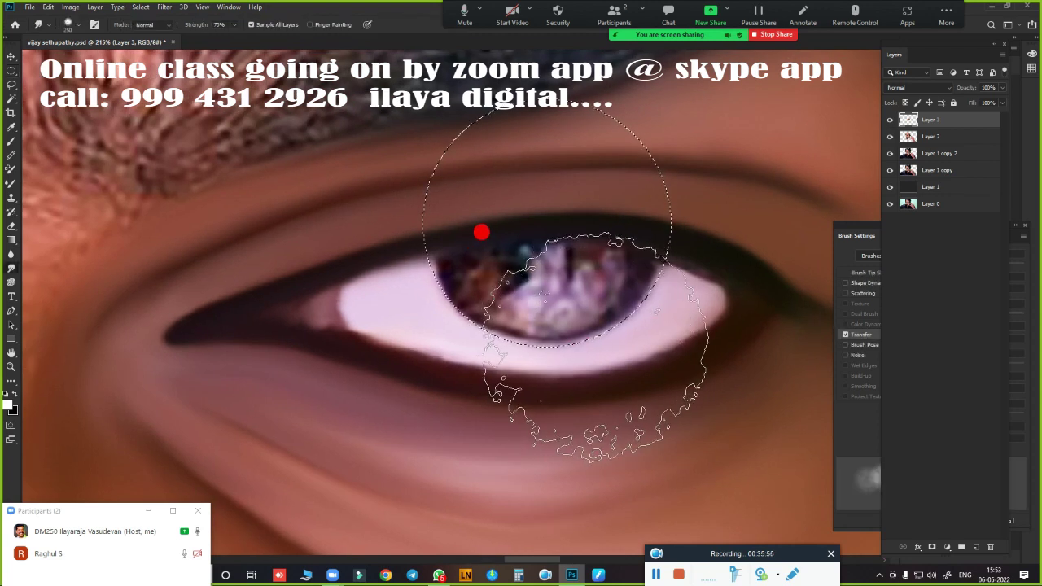
left_click_drag(477, 253, 458, 290)
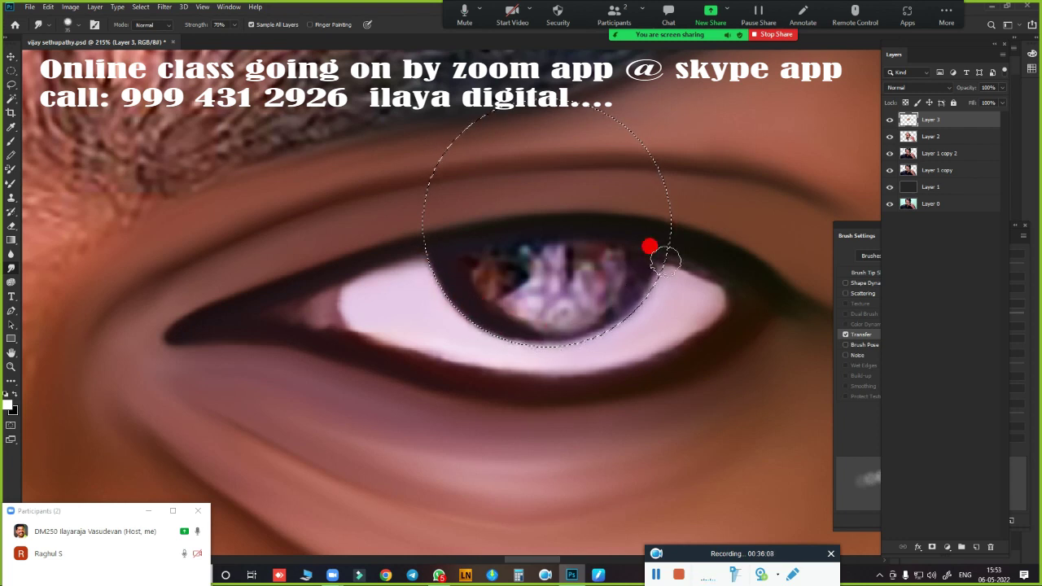
left_click_drag(665, 259, 652, 275)
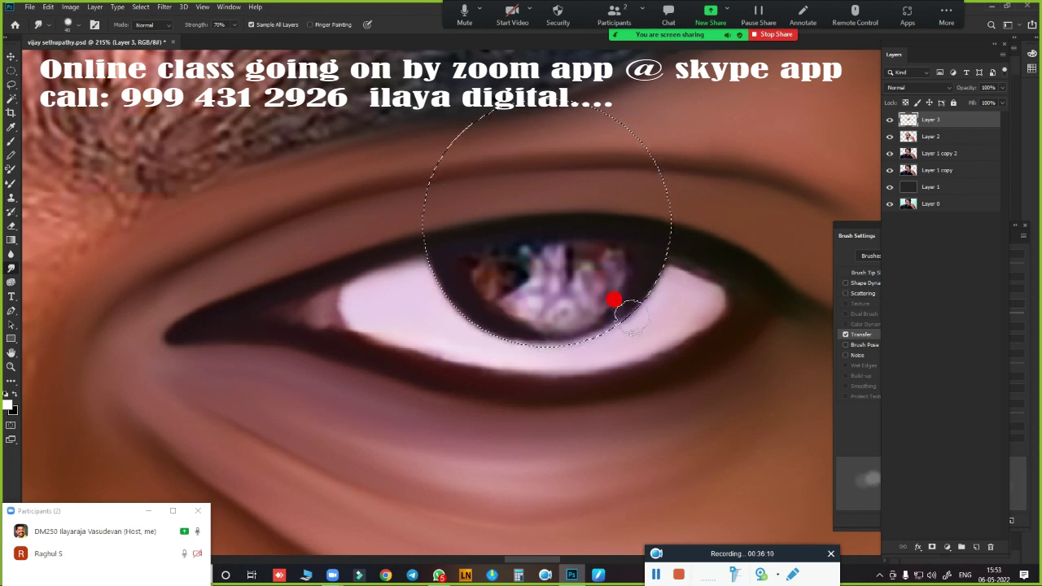
mouse_move(548, 345)
left_mouse_down()
mouse_move(567, 341)
mouse_move(532, 335)
mouse_move(630, 297)
mouse_move(593, 324)
mouse_move(488, 311)
mouse_move(586, 314)
mouse_move(537, 332)
mouse_move(620, 324)
left_mouse_up()
mouse_move(518, 327)
left_mouse_down()
mouse_move(551, 253)
mouse_move(502, 249)
mouse_move(506, 261)
mouse_move(525, 256)
mouse_move(520, 266)
mouse_move(472, 255)
mouse_move(503, 251)
mouse_move(500, 319)
mouse_move(507, 298)
mouse_move(530, 325)
mouse_move(516, 319)
mouse_move(580, 327)
left_mouse_up()
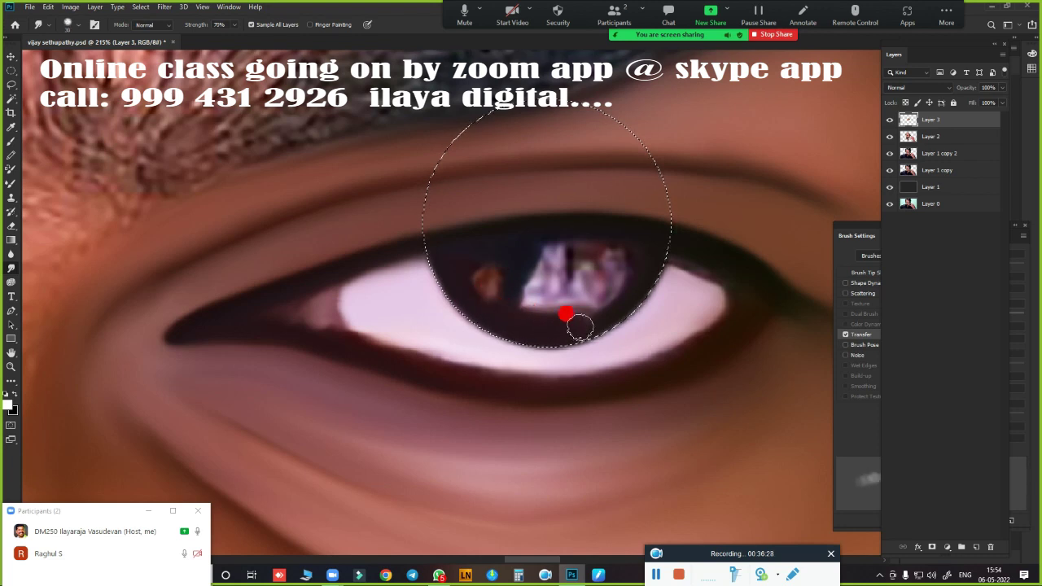
mouse_move(591, 254)
left_mouse_down()
mouse_move(618, 239)
mouse_move(563, 241)
mouse_move(561, 221)
mouse_move(609, 226)
mouse_move(609, 269)
mouse_move(589, 299)
mouse_move(546, 309)
mouse_move(521, 270)
mouse_move(522, 244)
mouse_move(503, 291)
mouse_move(526, 304)
mouse_move(581, 302)
mouse_move(616, 233)
mouse_move(590, 238)
mouse_move(616, 247)
mouse_move(595, 319)
mouse_move(604, 249)
mouse_move(510, 237)
mouse_move(456, 252)
left_mouse_up()
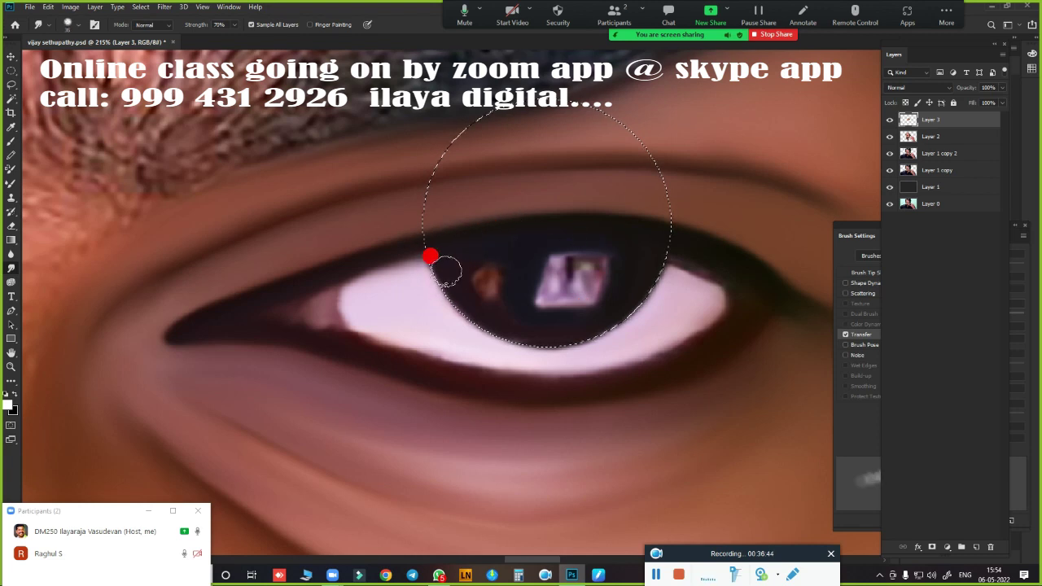
mouse_move(510, 320)
left_mouse_down()
mouse_move(607, 338)
mouse_move(525, 333)
mouse_move(472, 310)
mouse_move(463, 253)
mouse_move(458, 290)
mouse_move(477, 307)
mouse_move(591, 344)
mouse_move(616, 302)
mouse_move(549, 279)
mouse_move(482, 280)
mouse_move(516, 328)
mouse_move(561, 270)
mouse_move(592, 273)
mouse_move(542, 286)
mouse_move(542, 251)
mouse_move(578, 244)
mouse_move(583, 271)
mouse_move(611, 249)
mouse_move(460, 305)
mouse_move(651, 304)
mouse_move(607, 285)
mouse_move(635, 238)
mouse_move(611, 302)
mouse_move(616, 249)
mouse_move(614, 317)
mouse_move(568, 326)
mouse_move(600, 320)
mouse_move(541, 314)
mouse_move(528, 269)
mouse_move(521, 319)
mouse_move(600, 314)
mouse_move(554, 323)
mouse_move(541, 241)
mouse_move(604, 225)
left_mouse_up()
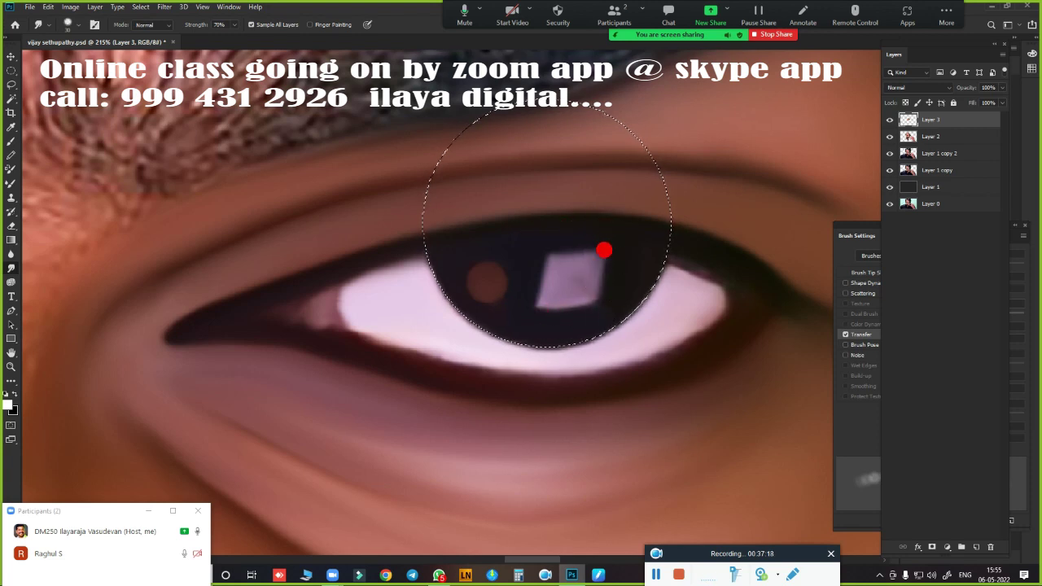
mouse_move(559, 324)
left_mouse_down()
mouse_move(593, 314)
mouse_move(499, 322)
left_mouse_up()
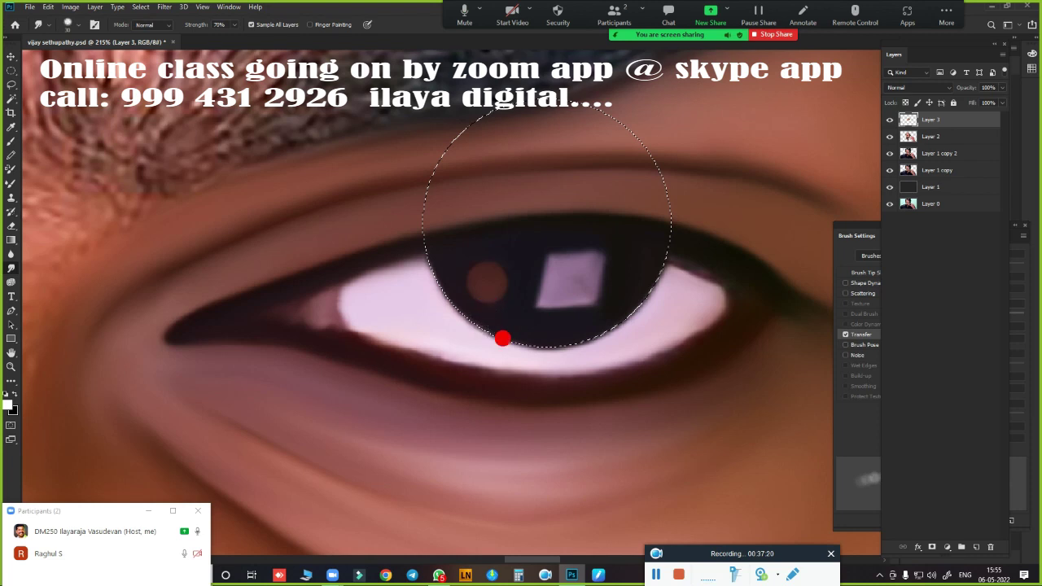
Smudge the catchlight's right and lower edges soft
scroll(643, 338, "down", 5)
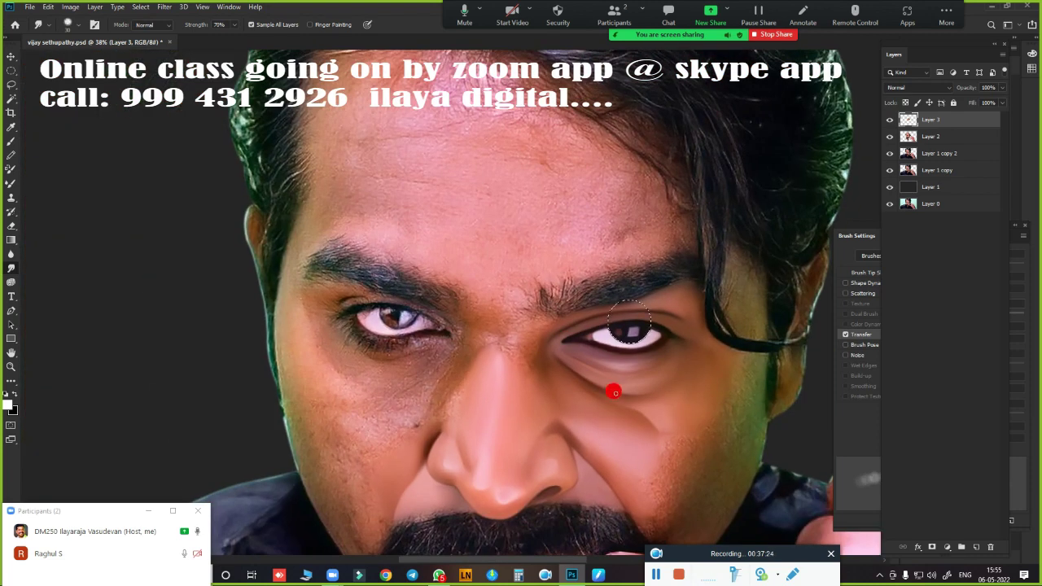
scroll(649, 348, "up", 5)
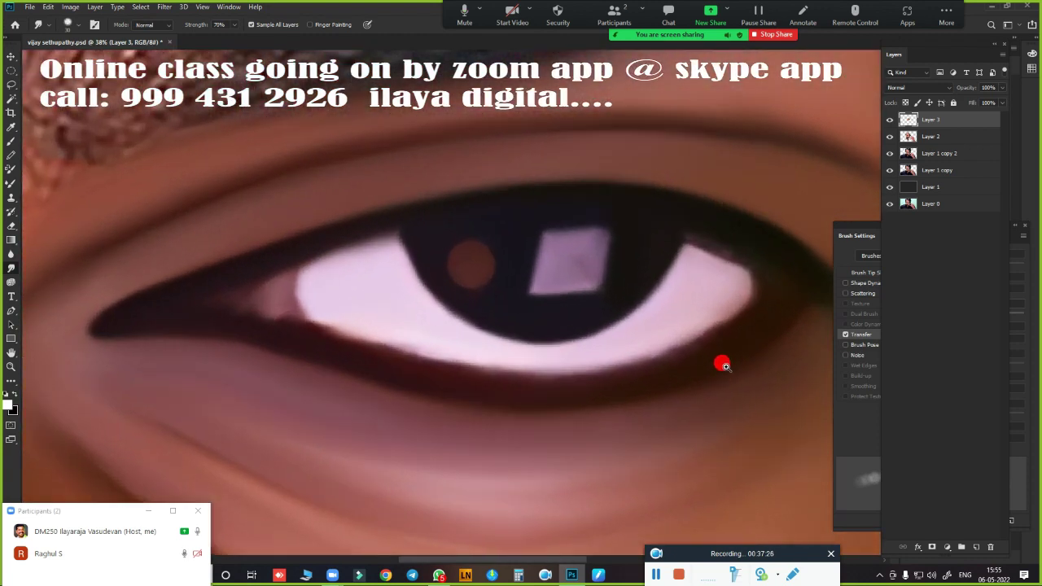
mouse_move(612, 260)
left_mouse_down()
mouse_move(603, 242)
mouse_move(578, 273)
left_mouse_up()
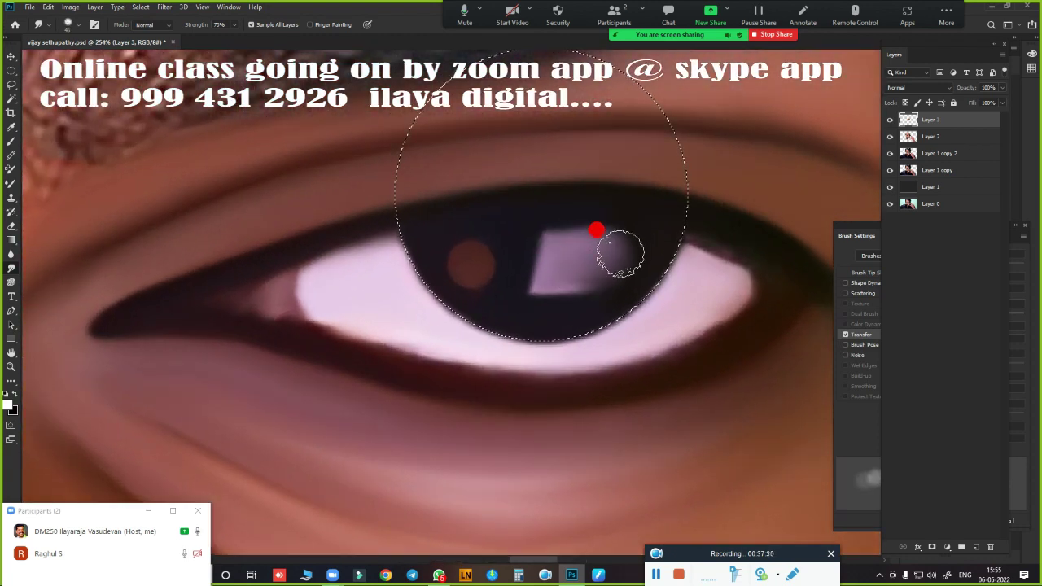
scroll(552, 393, "down", 5)
scroll(551, 386, "up", 5)
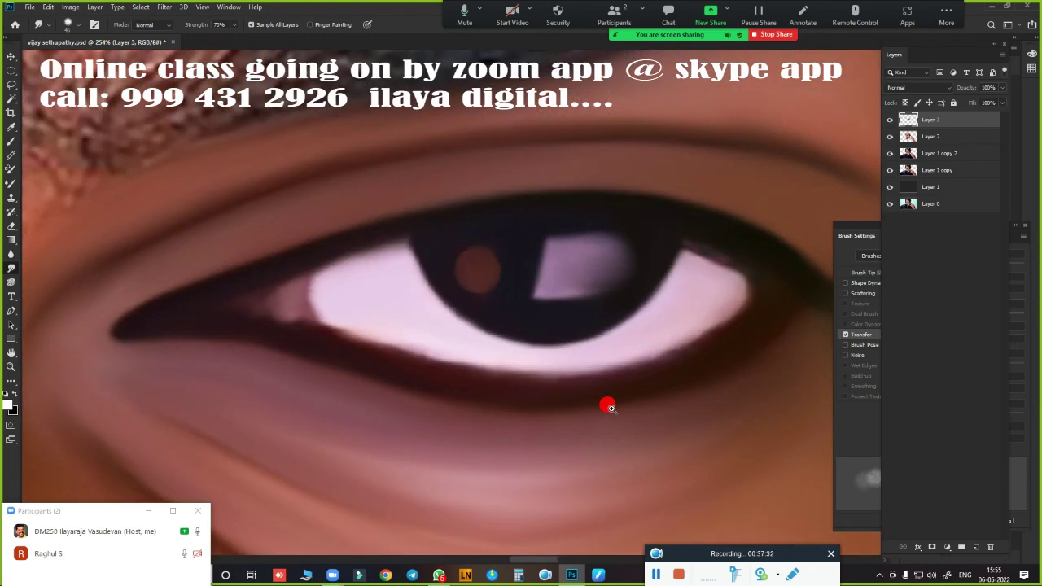
mouse_move(611, 249)
left_mouse_down()
mouse_move(582, 256)
mouse_move(572, 273)
left_mouse_up()
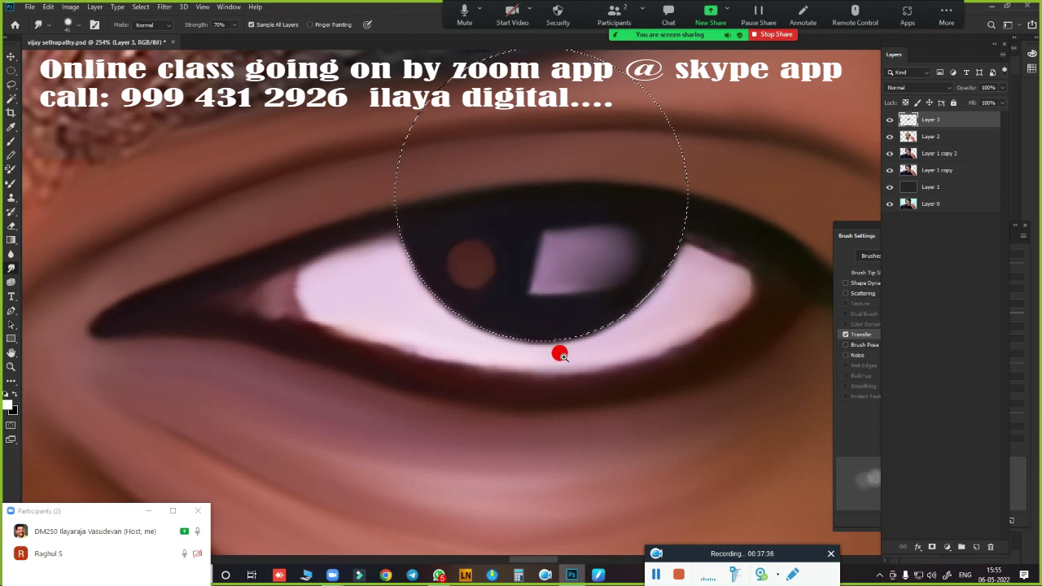
scroll(558, 353, "down", 5)
scroll(657, 284, "down", 2)
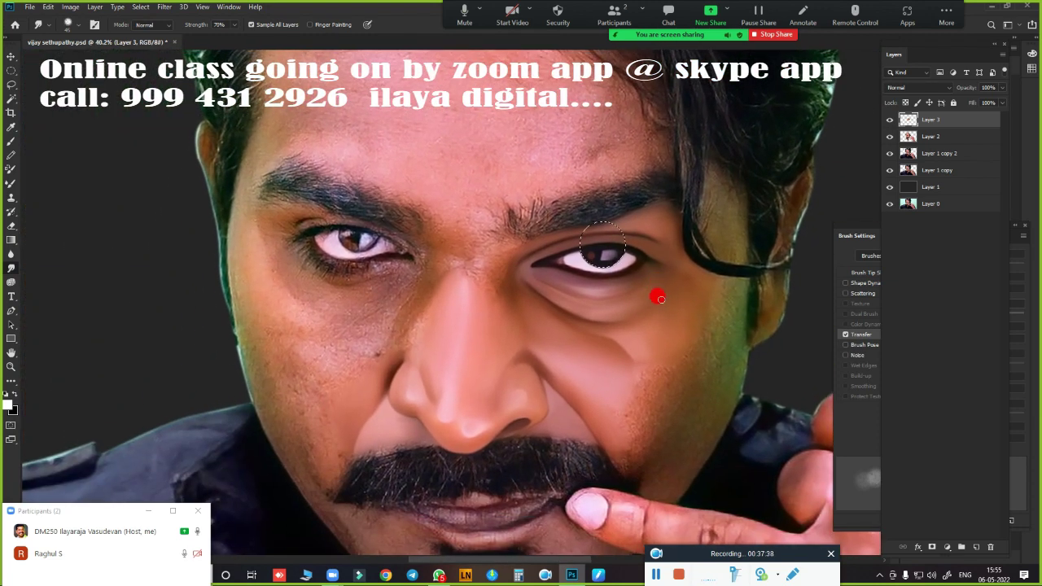
scroll(690, 312, "up", 5)
scroll(694, 314, "up", 1)
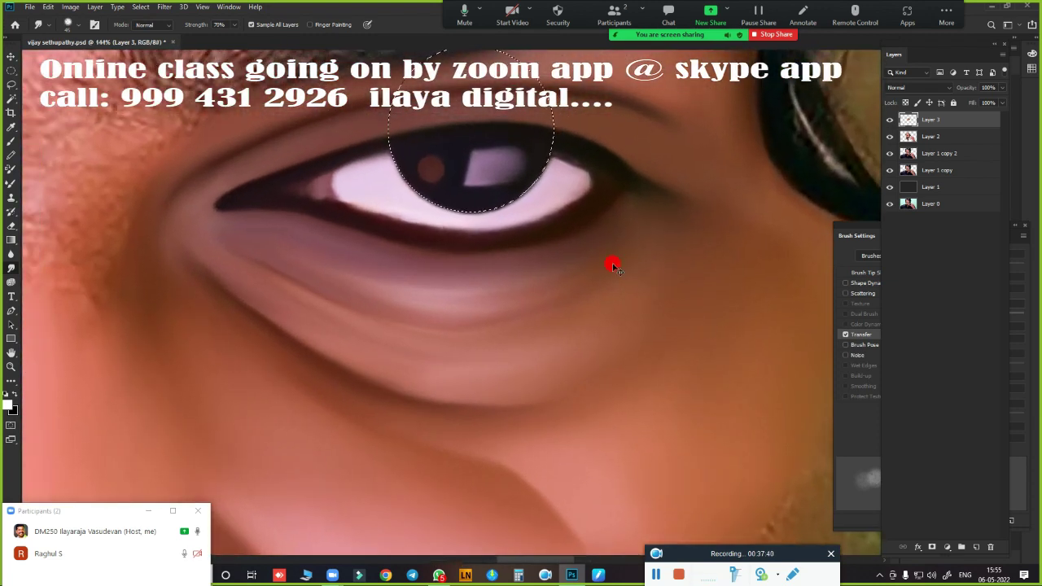
Open and dismiss the Feather Selection setting, then zoom the view around the iris
key("shift+F6")
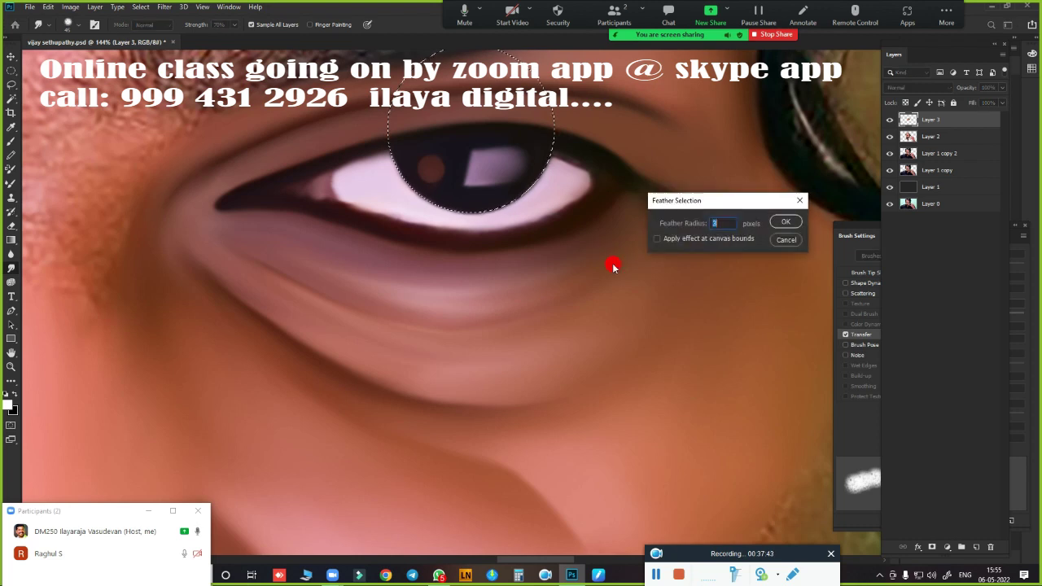
key("Return")
scroll(467, 266, "up", 2)
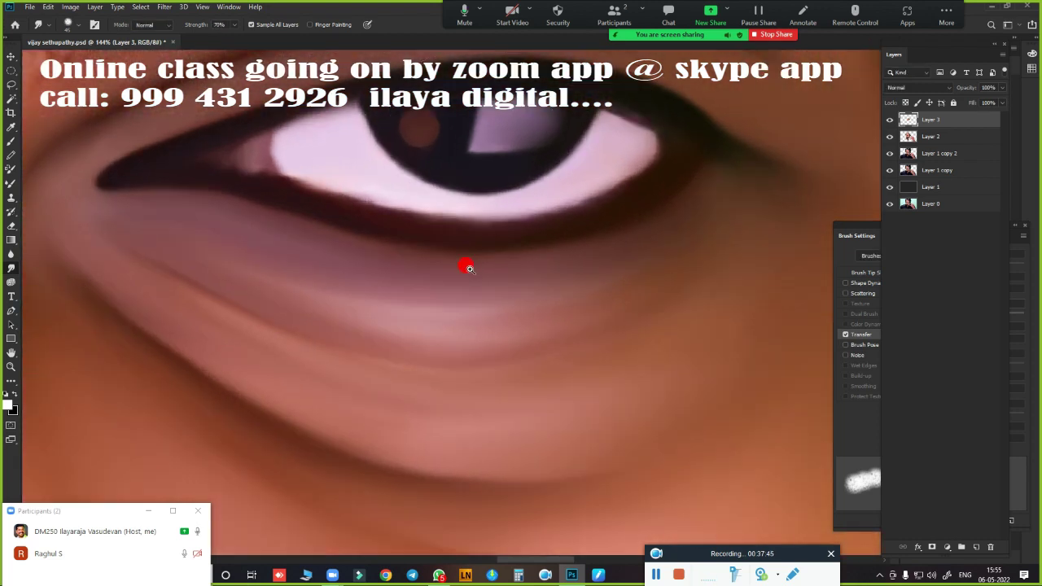
scroll(471, 246, "up", 2)
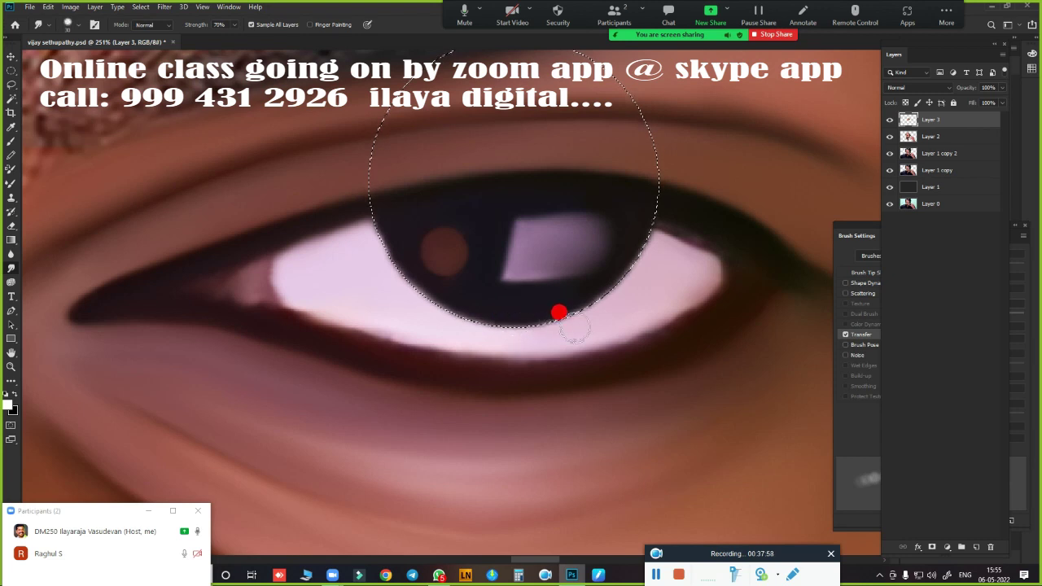
scroll(590, 358, "down", 3)
scroll(634, 370, "down", 2)
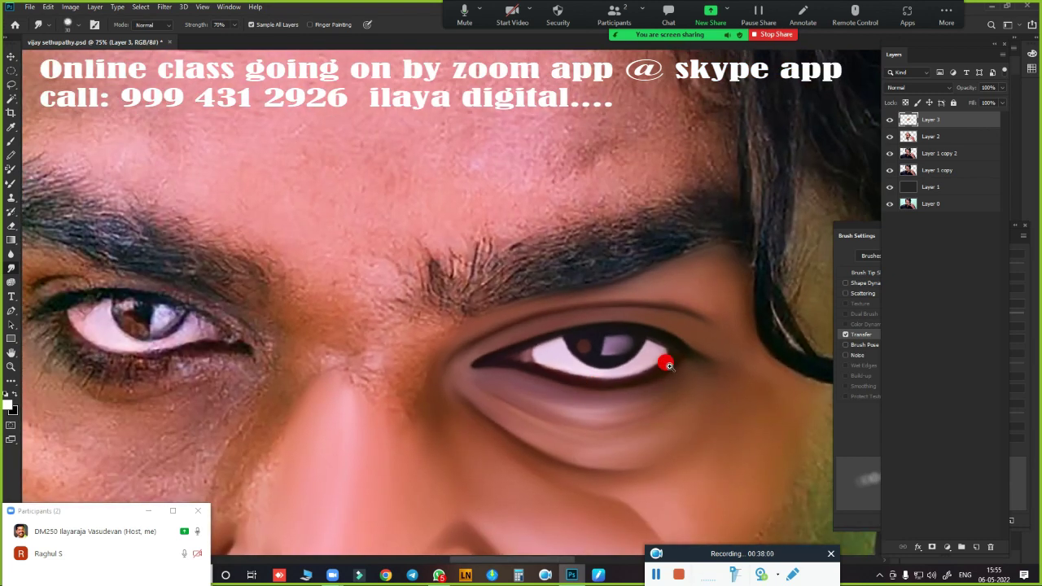
scroll(651, 381, "down", 2)
scroll(700, 382, "up", 2)
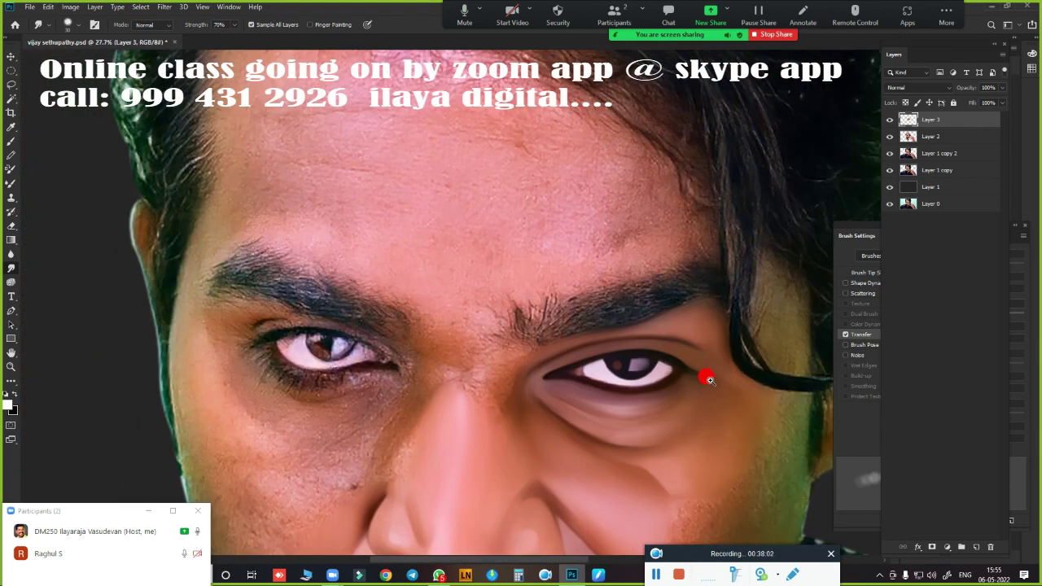
scroll(736, 384, "up", 3)
scroll(737, 383, "up", 1)
scroll(709, 325, "up", 2)
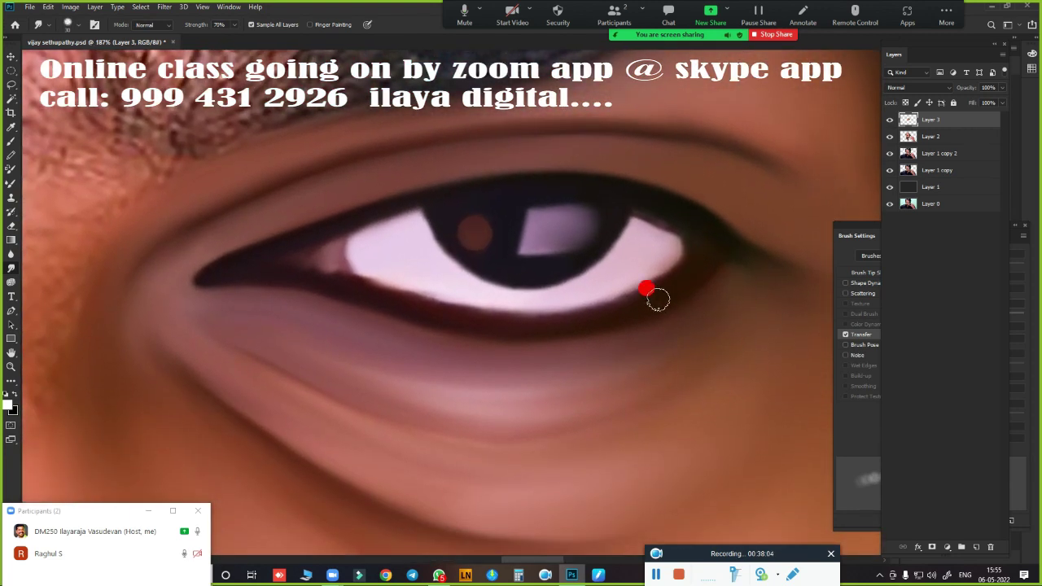
scroll(668, 310, "up", 1)
scroll(690, 329, "up", 1)
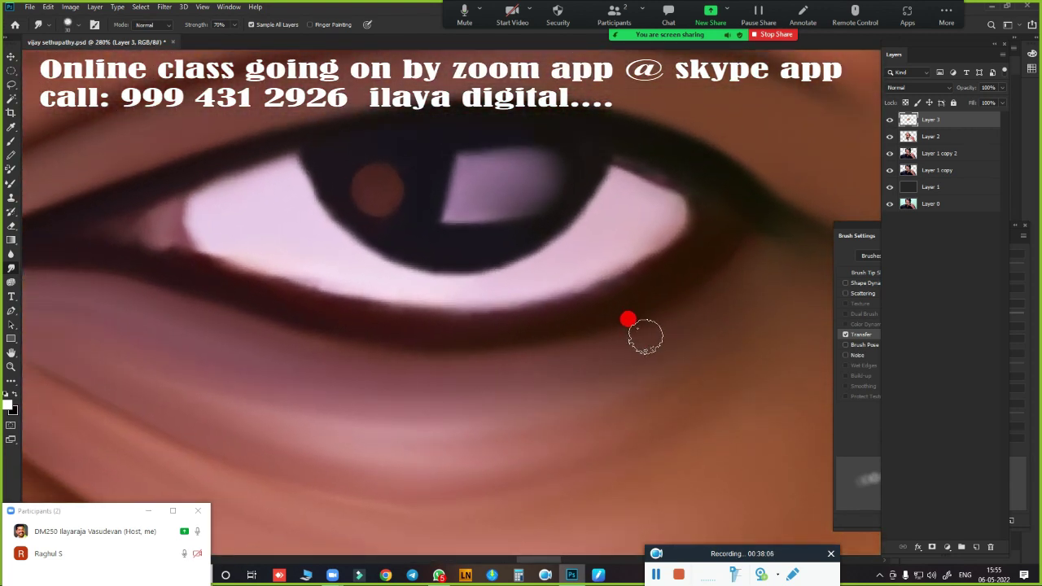
Draw a new elliptical marquee and move it up over the iris
key("m")
left_click_drag(443, 160, 737, 301)
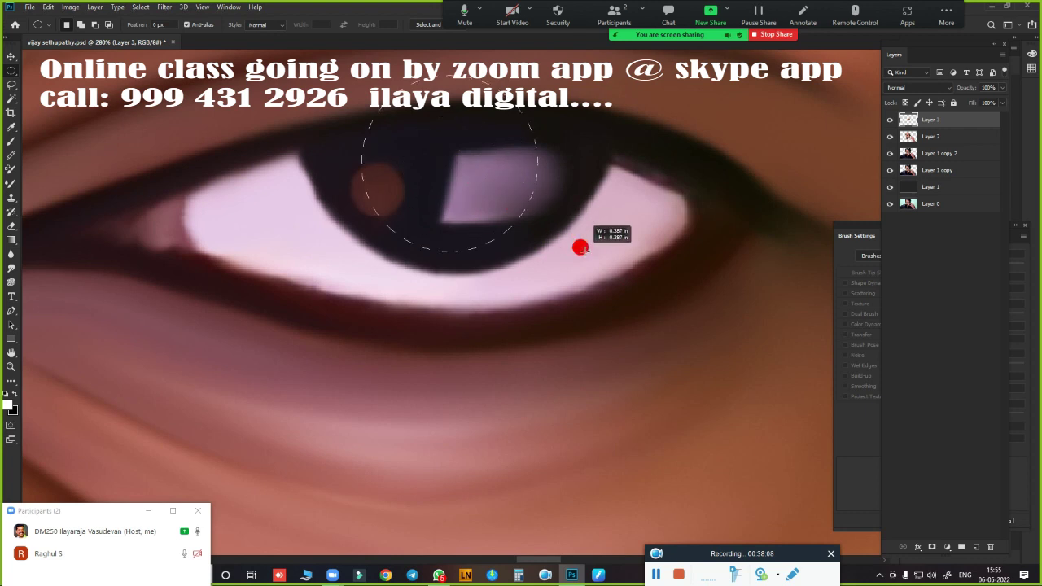
left_click_drag(551, 221, 551, 177)
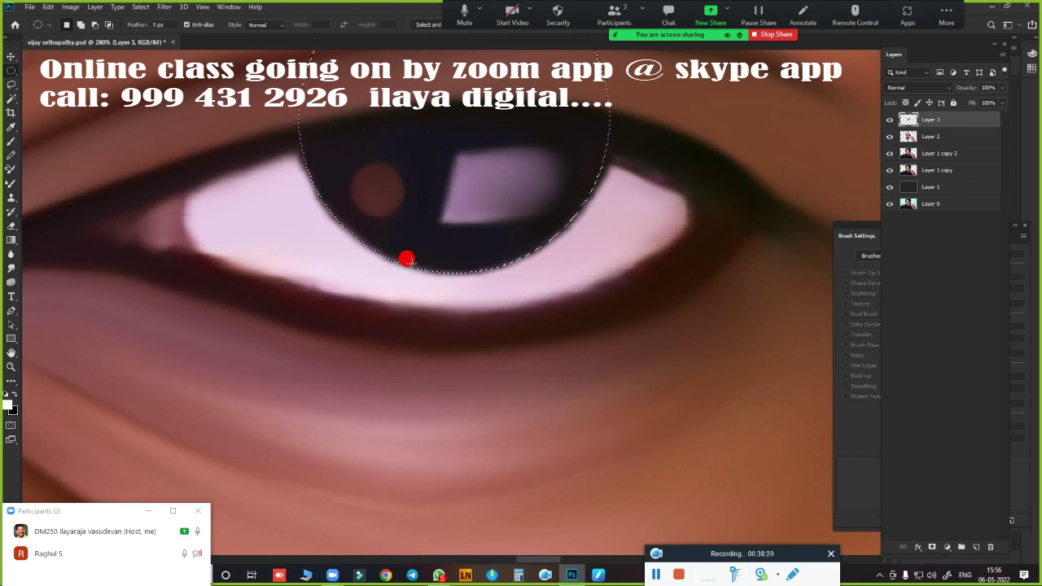
Hide and restore Layer 2, Layer 1 copy 2 and Layer 1 copy to check the painting
key("r")
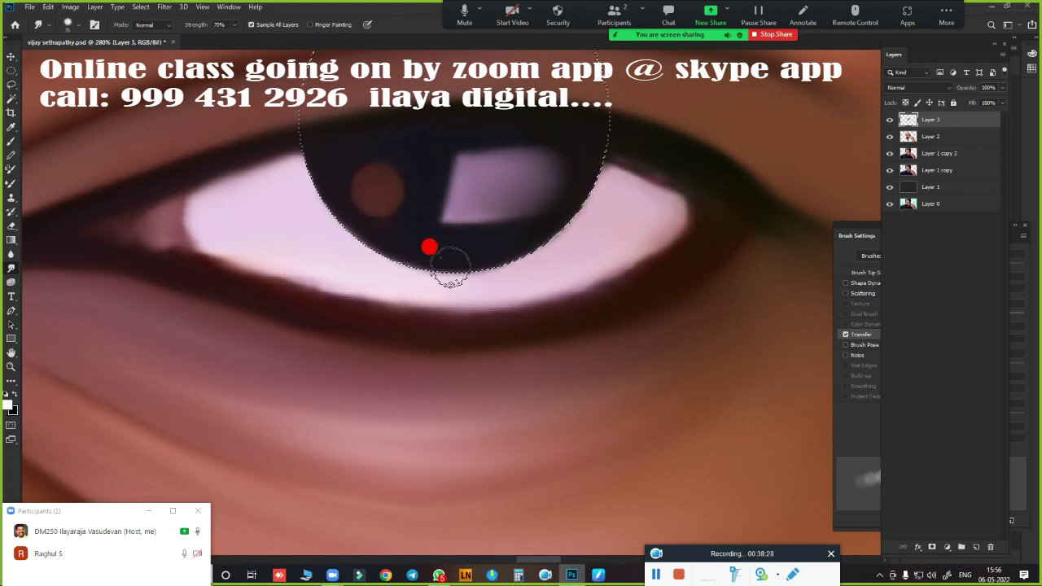
scroll(472, 254, "down", 3)
scroll(525, 463, "down", 2)
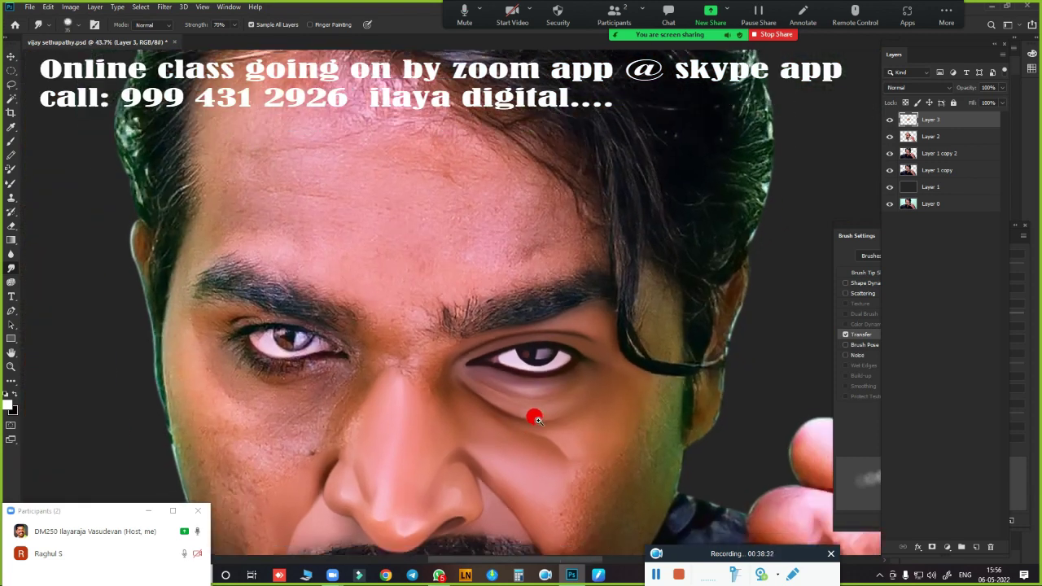
scroll(532, 414, "down", 3)
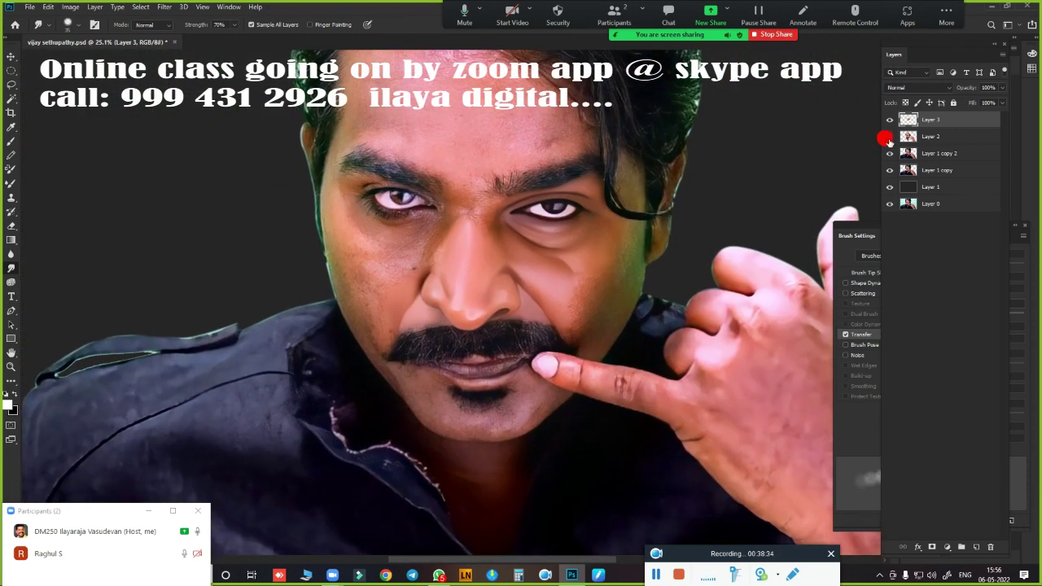
left_click_drag(889, 137, 889, 171)
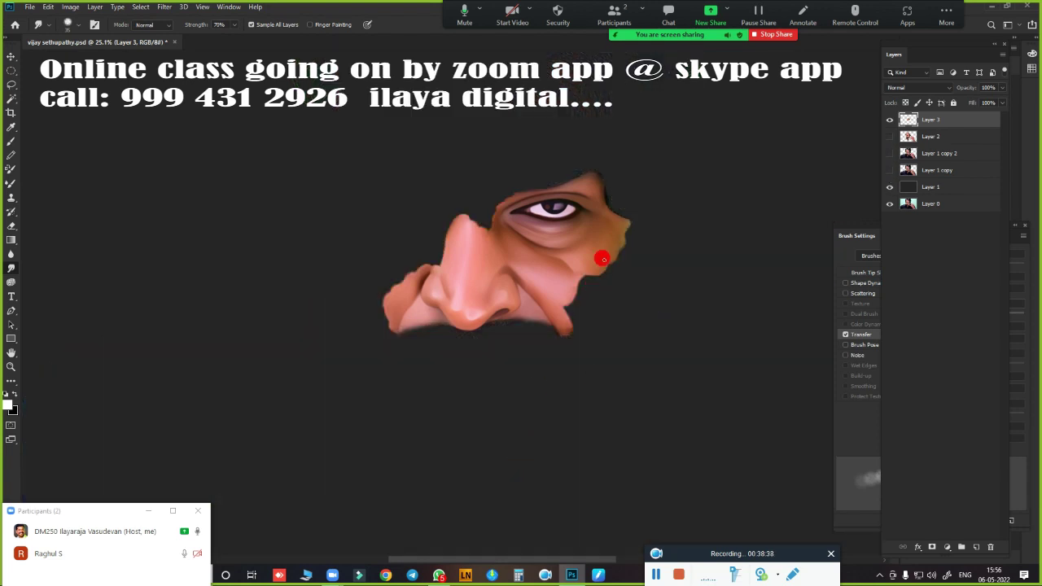
left_click_drag(889, 138, 889, 171)
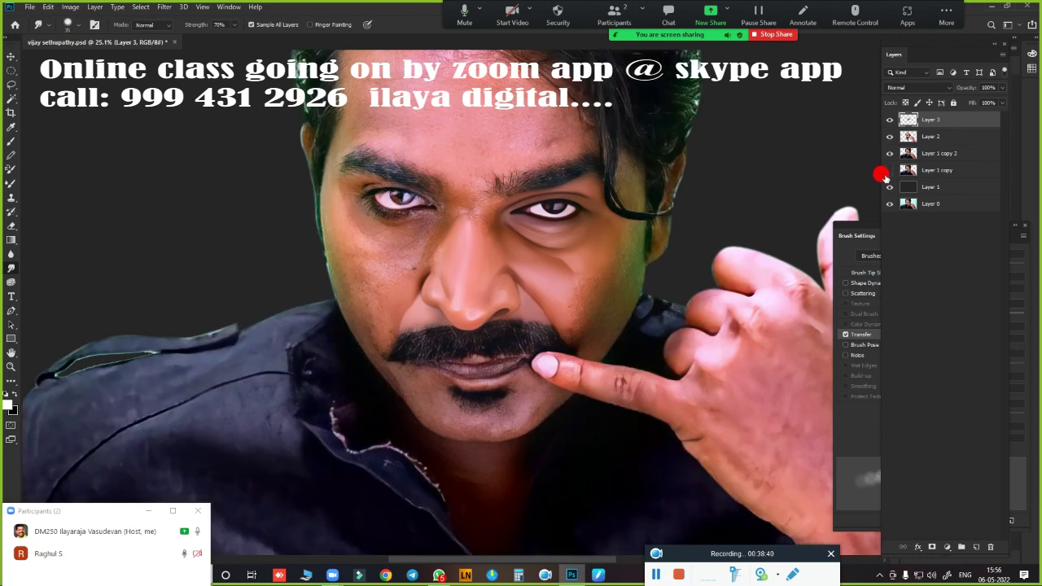
scroll(558, 255, "up", 1)
Zoom in on the nose and cheek and enlarge the Smudge brush to about 125
scroll(586, 255, "up", 3)
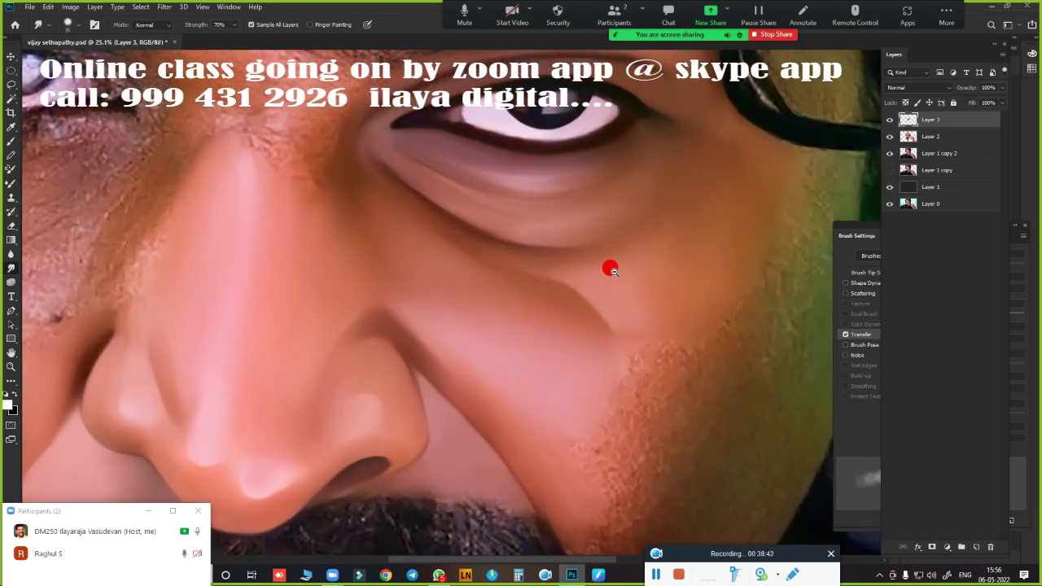
scroll(609, 267, "down", 3)
scroll(564, 268, "up", 1)
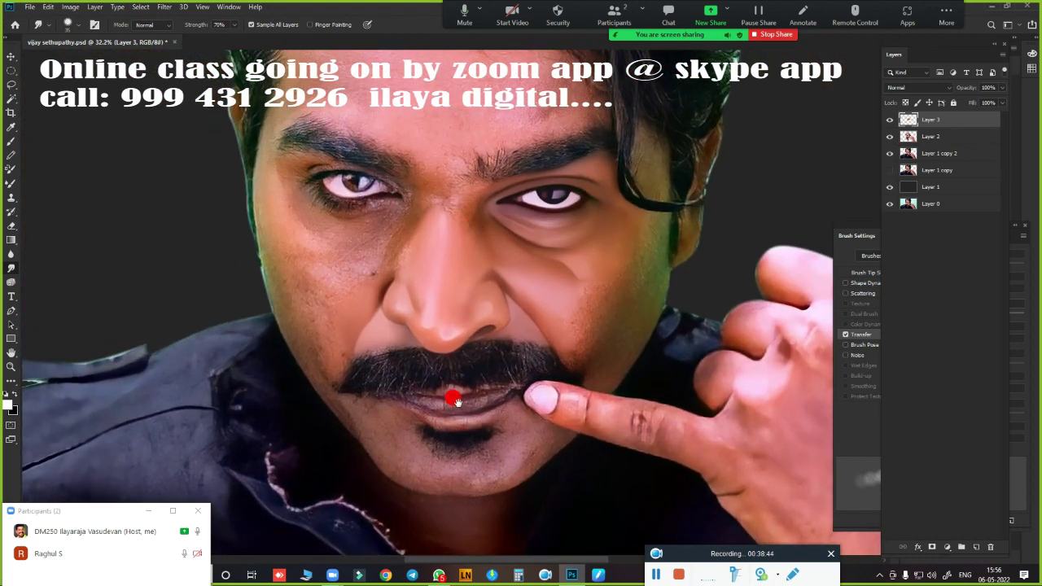
scroll(558, 279, "up", 1)
scroll(530, 342, "up", 3)
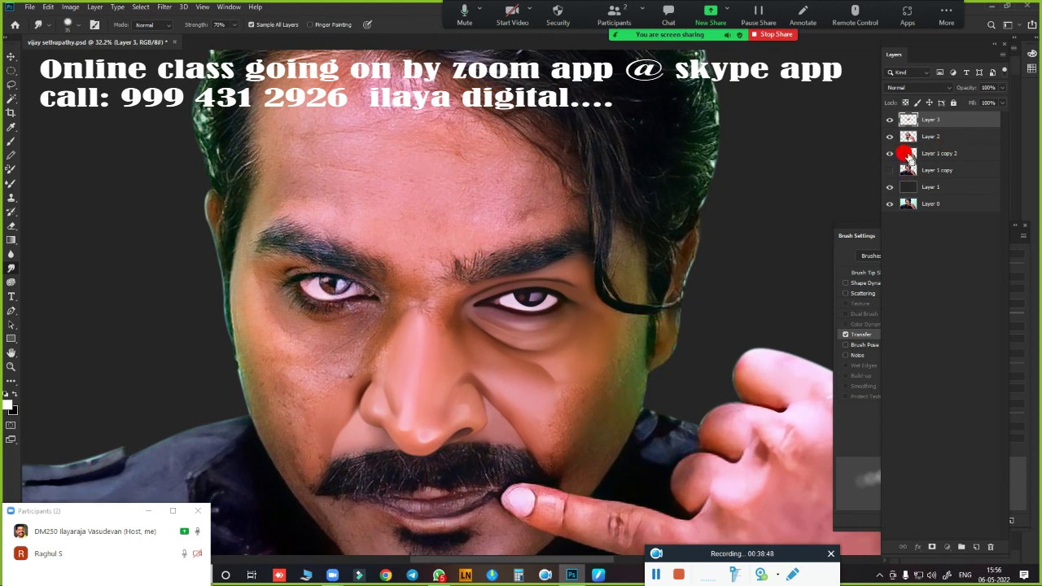
scroll(697, 318, "up", 1)
scroll(691, 328, "up", 2)
left_click_drag(691, 328, 674, 199)
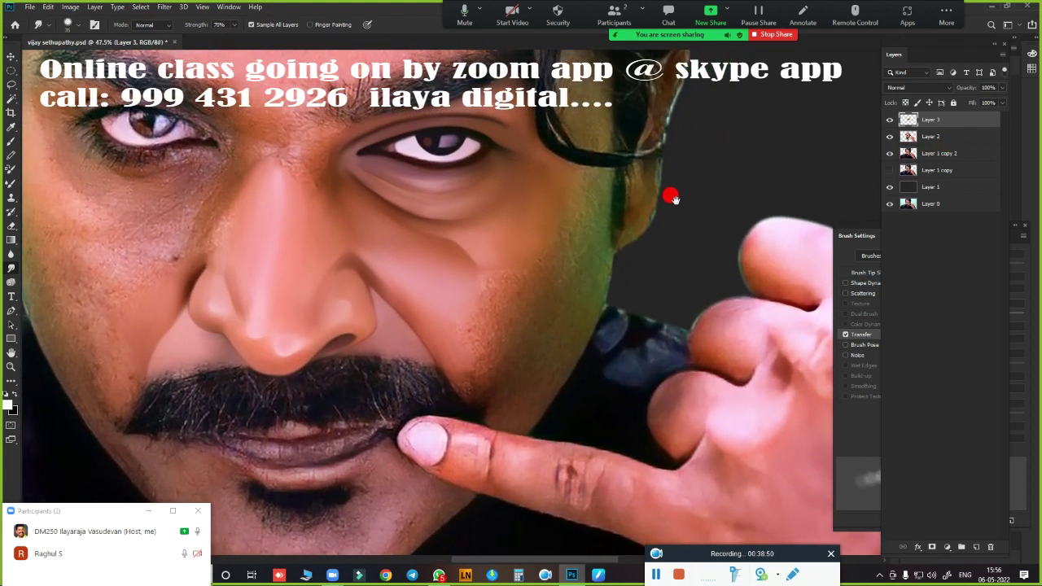
scroll(658, 235, "up", 1)
left_click_drag(594, 235, 635, 188)
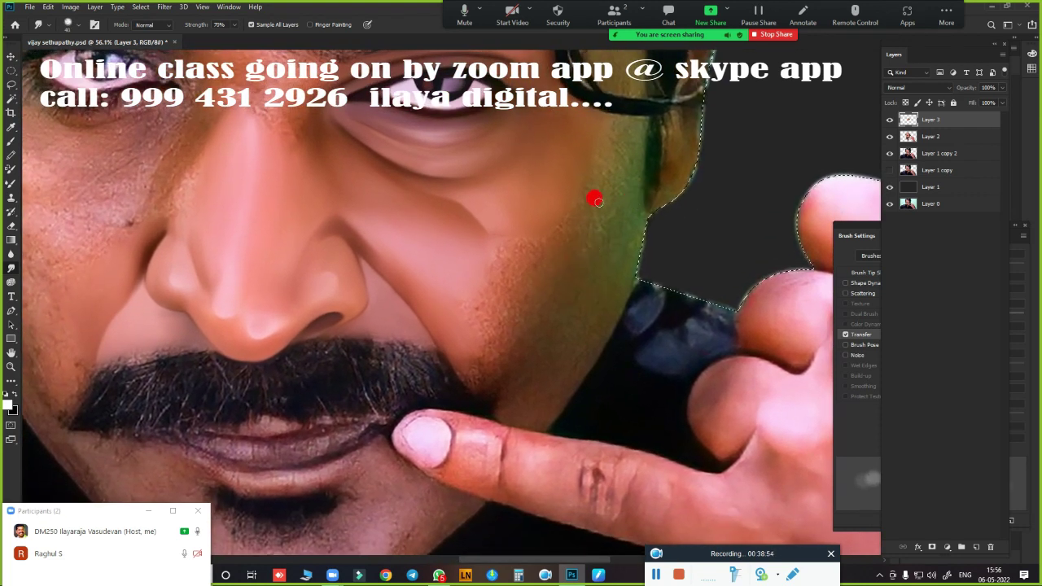
key("bracketright")
key("bracketright")
key("bracketright")
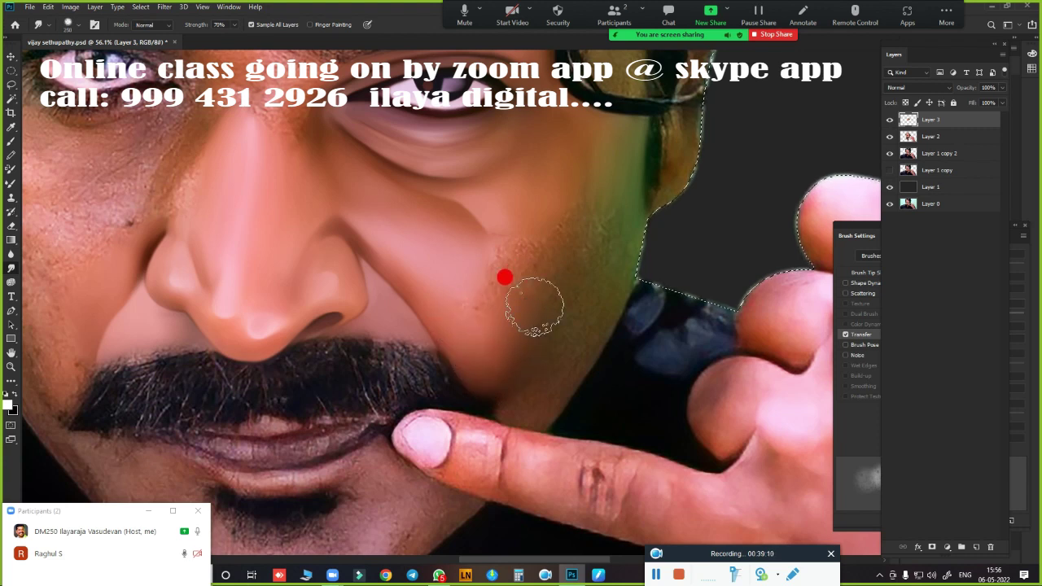
Smudge the cheek stubble, chin and jaw-edge shading above the finger smooth
mouse_move(488, 310)
left_mouse_down()
mouse_move(522, 291)
mouse_move(523, 239)
mouse_move(506, 313)
mouse_move(594, 246)
mouse_move(607, 222)
left_mouse_up()
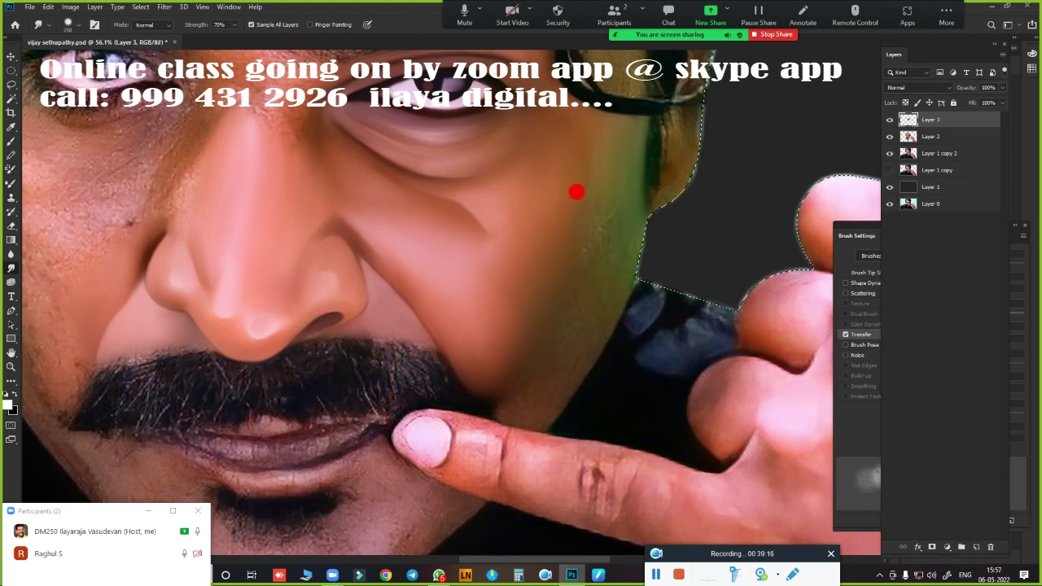
mouse_move(535, 380)
left_mouse_down()
mouse_move(516, 402)
mouse_move(529, 407)
mouse_move(507, 417)
left_mouse_up()
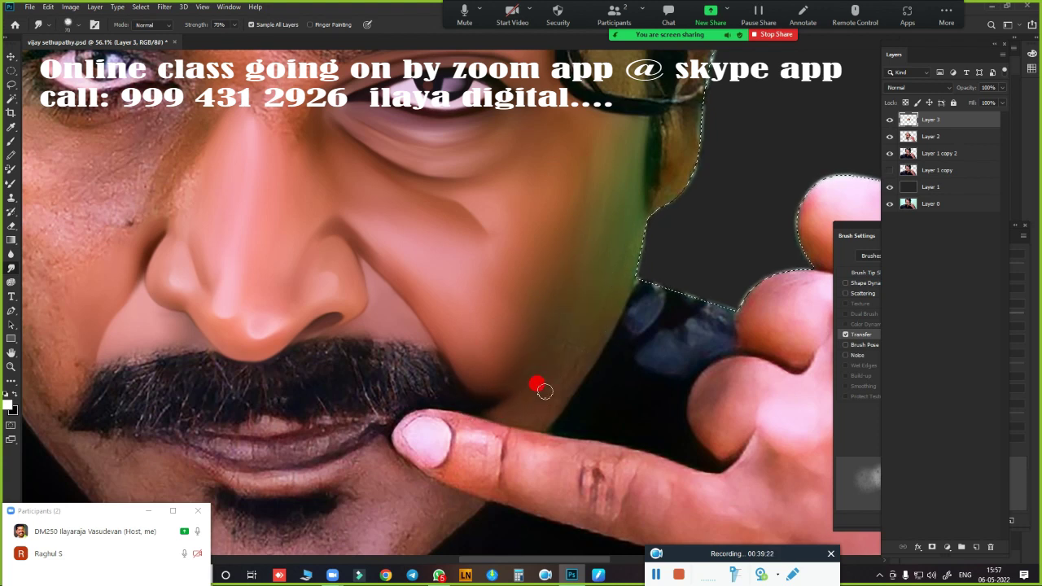
left_click_drag(491, 416, 533, 420)
left_click_drag(564, 351, 553, 377)
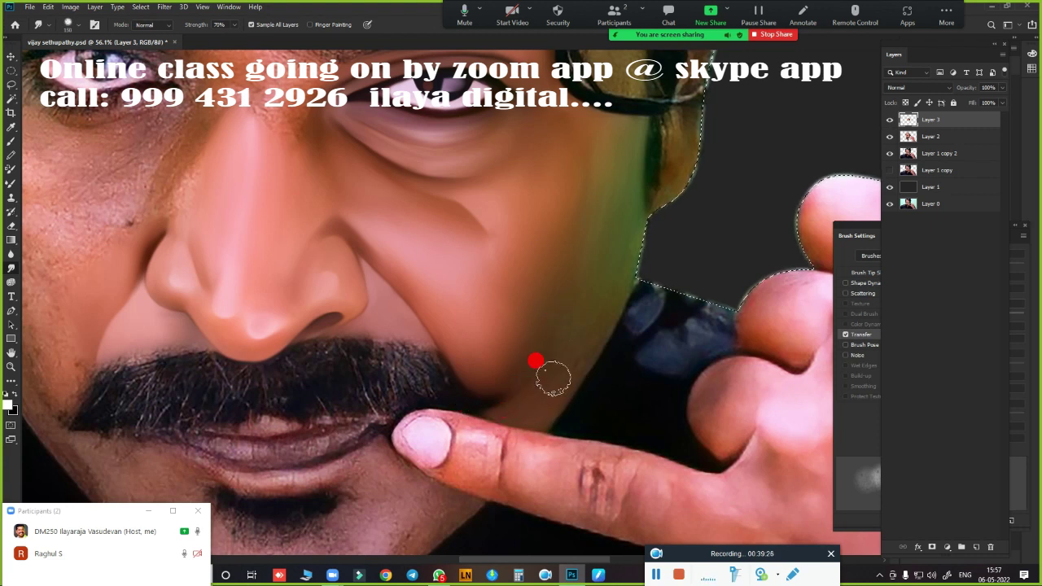
left_click_drag(587, 328, 576, 323)
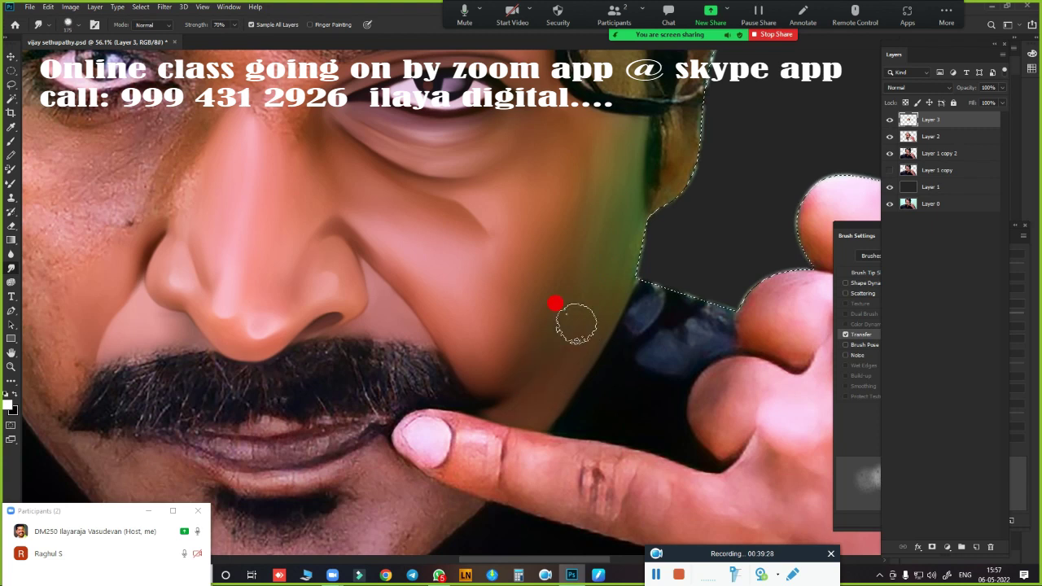
left_click_drag(567, 268, 510, 328)
mouse_move(578, 242)
left_mouse_down()
mouse_move(558, 263)
mouse_move(569, 221)
mouse_move(507, 265)
mouse_move(466, 259)
mouse_move(477, 263)
mouse_move(461, 232)
mouse_move(599, 344)
mouse_move(604, 410)
left_mouse_up()
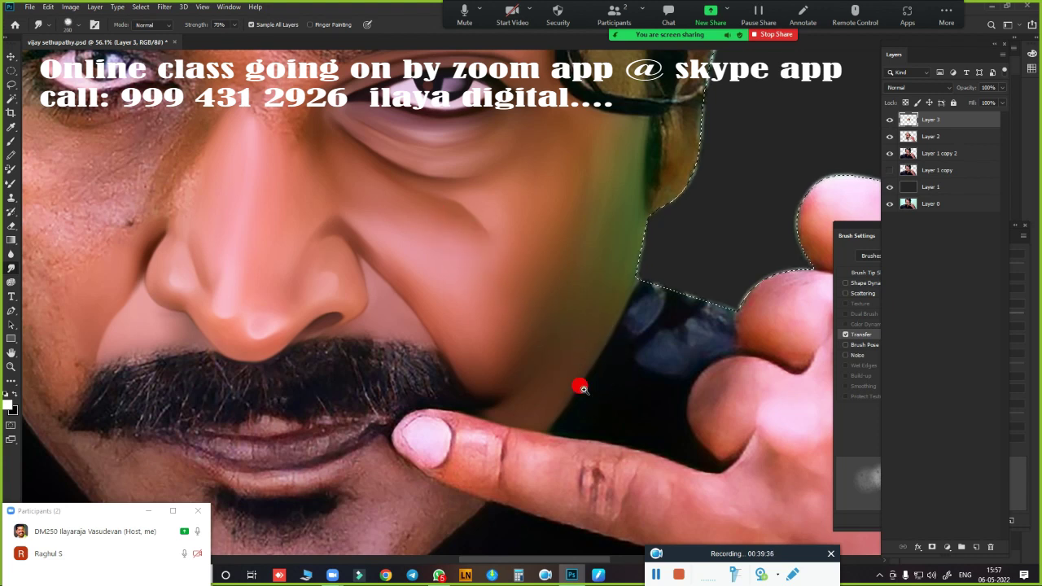
key("ctrl+0")
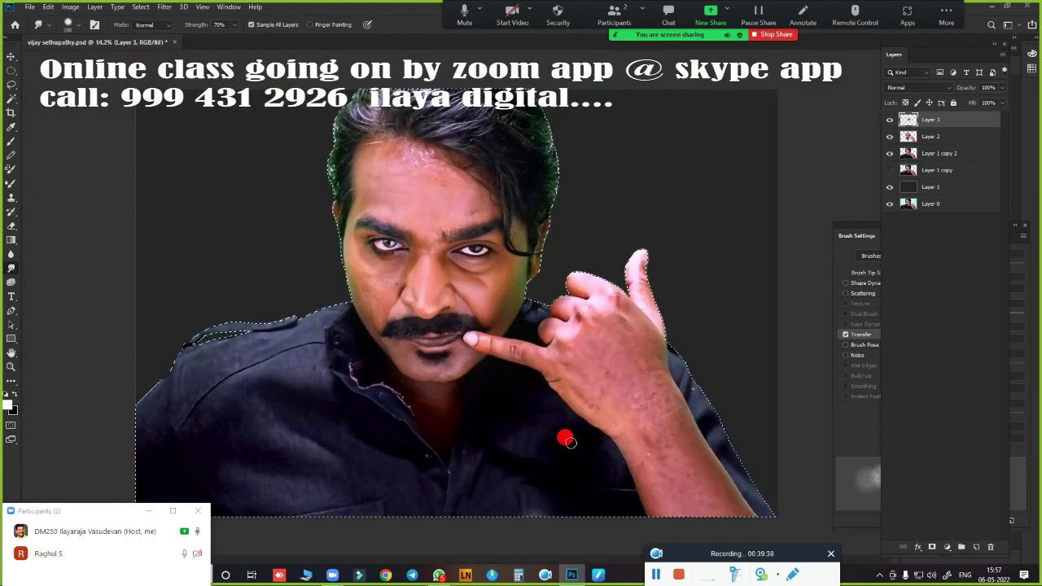
Smudge the ear under the glasses arm, the dark frame line and nearby hair smooth
mouse_move(566, 440)
left_mouse_down()
mouse_move(542, 298)
mouse_move(574, 309)
mouse_move(553, 139)
mouse_move(647, 293)
mouse_move(632, 295)
mouse_move(635, 275)
mouse_move(600, 259)
mouse_move(623, 271)
mouse_move(604, 365)
mouse_move(575, 418)
mouse_move(705, 271)
mouse_move(697, 261)
mouse_move(707, 256)
left_mouse_up()
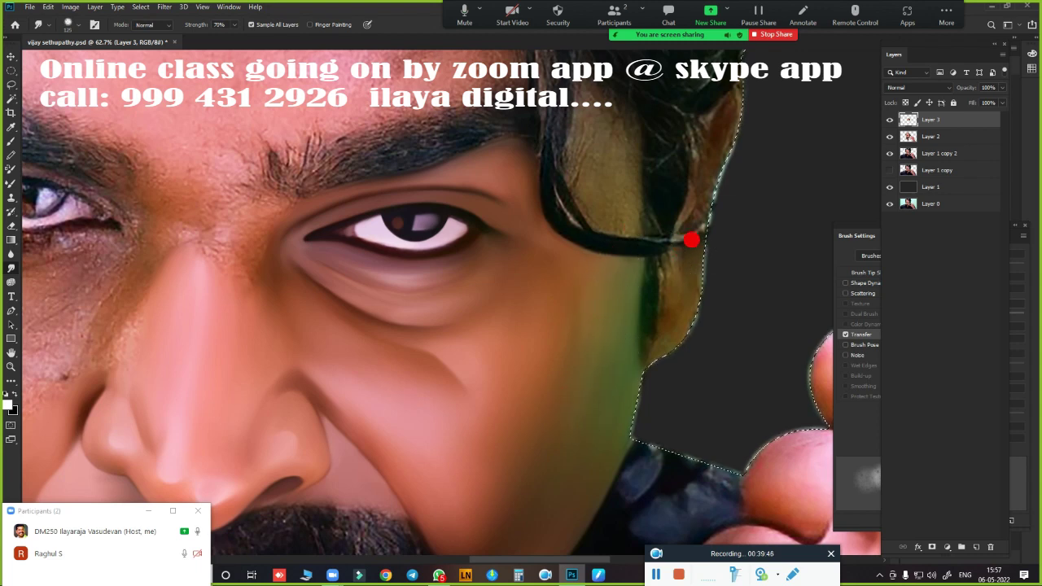
left_click_drag(678, 334, 677, 280)
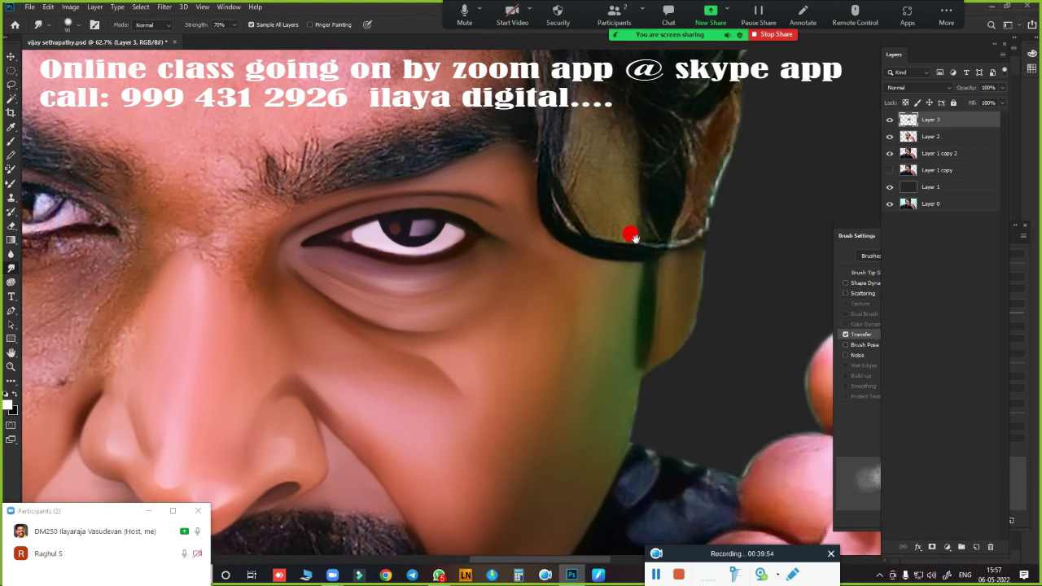
scroll(651, 236, "up", 5)
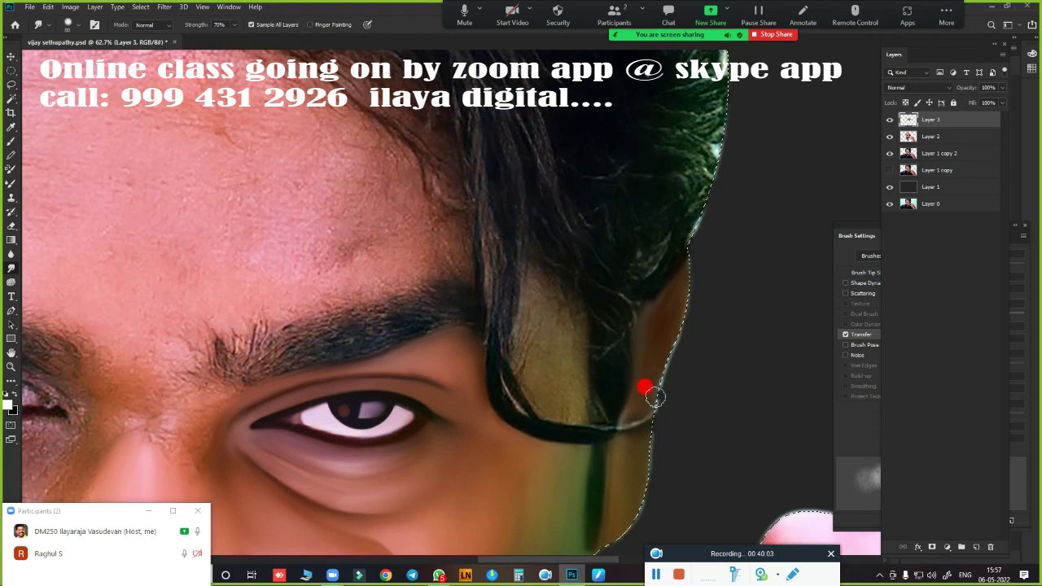
left_click_drag(604, 433, 617, 425)
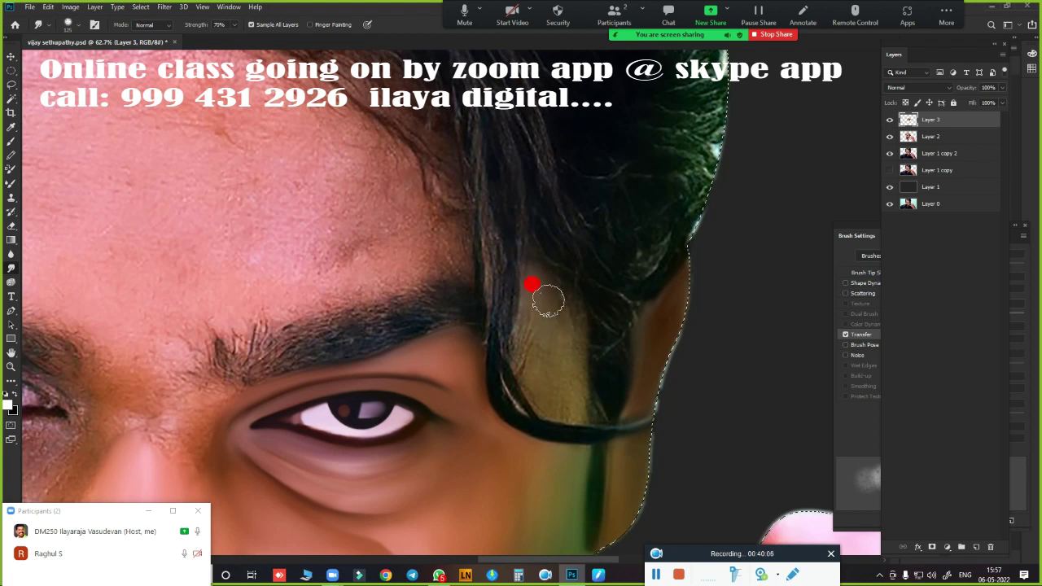
left_click_drag(517, 297, 531, 306)
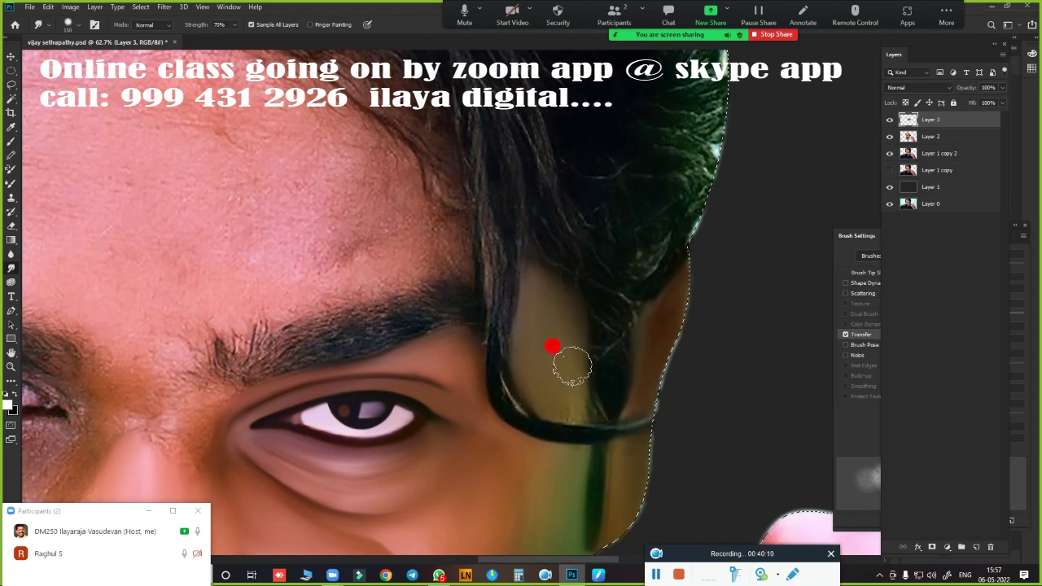
left_click_drag(572, 368, 546, 403)
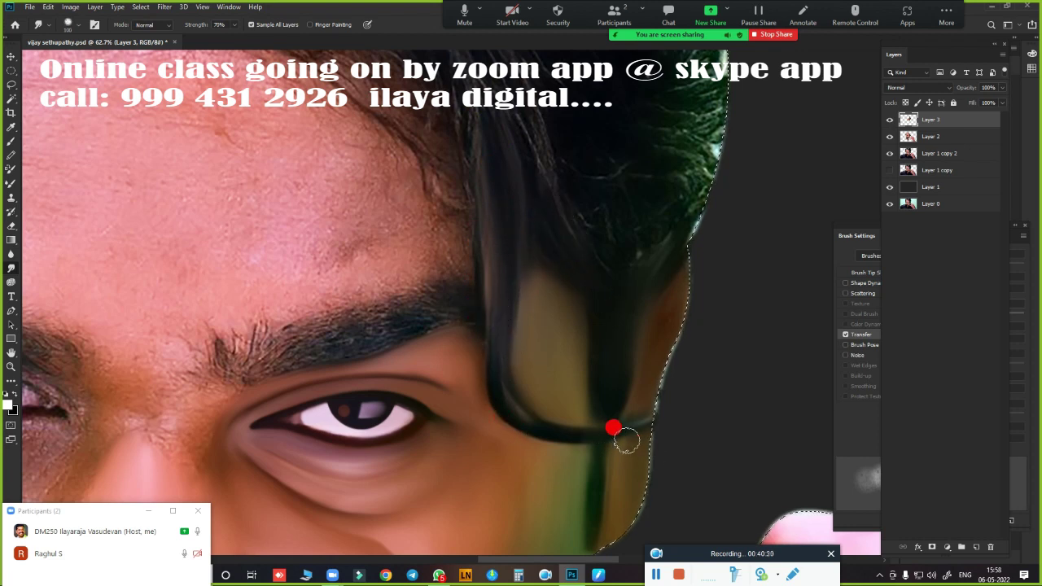
Smooth the hairline and upper forehead skin with a 250–400 Smudge brush
scroll(635, 444, "down", 2)
scroll(593, 430, "down", 2)
scroll(628, 256, "down", 1)
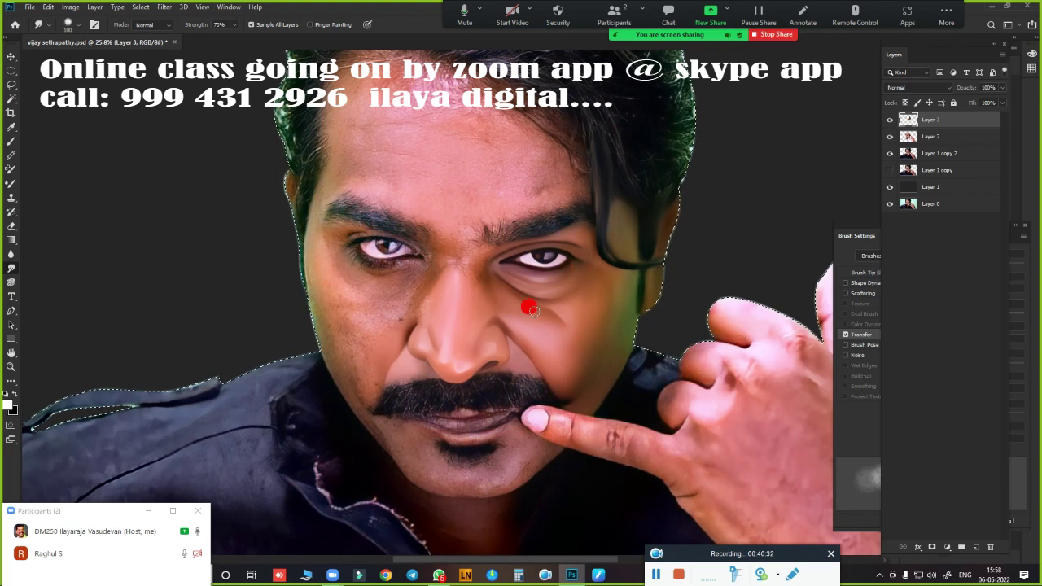
scroll(496, 237, "up", 2)
scroll(507, 221, "up", 1)
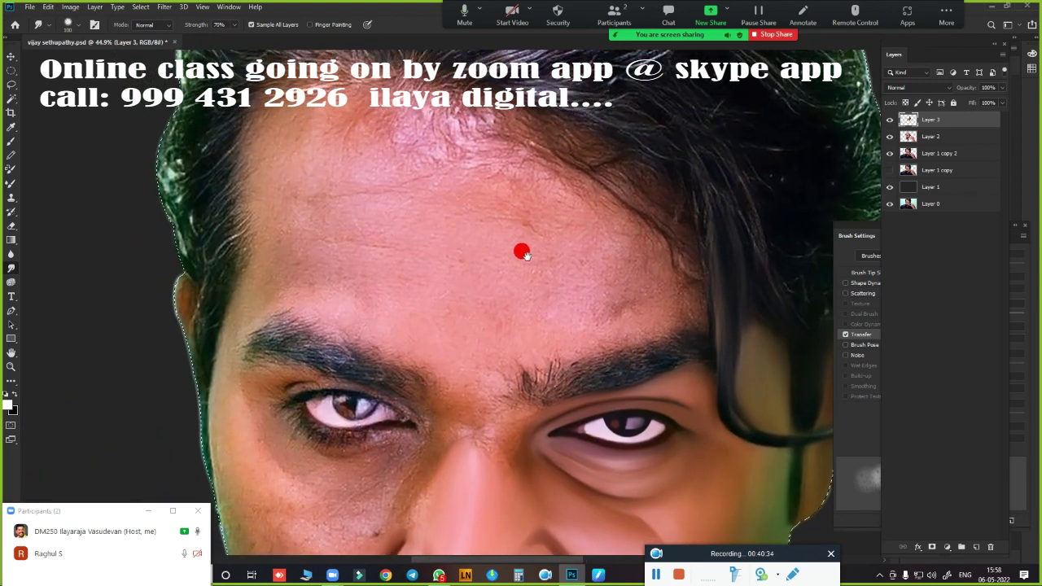
left_click_drag(417, 257, 440, 314)
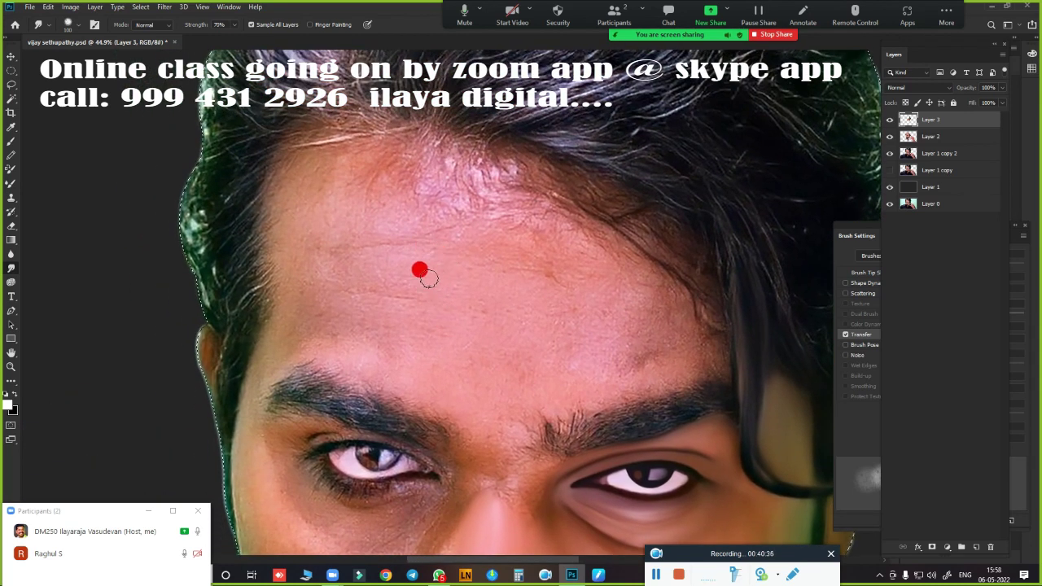
key("bracketright")
key("bracketright")
key("bracketright")
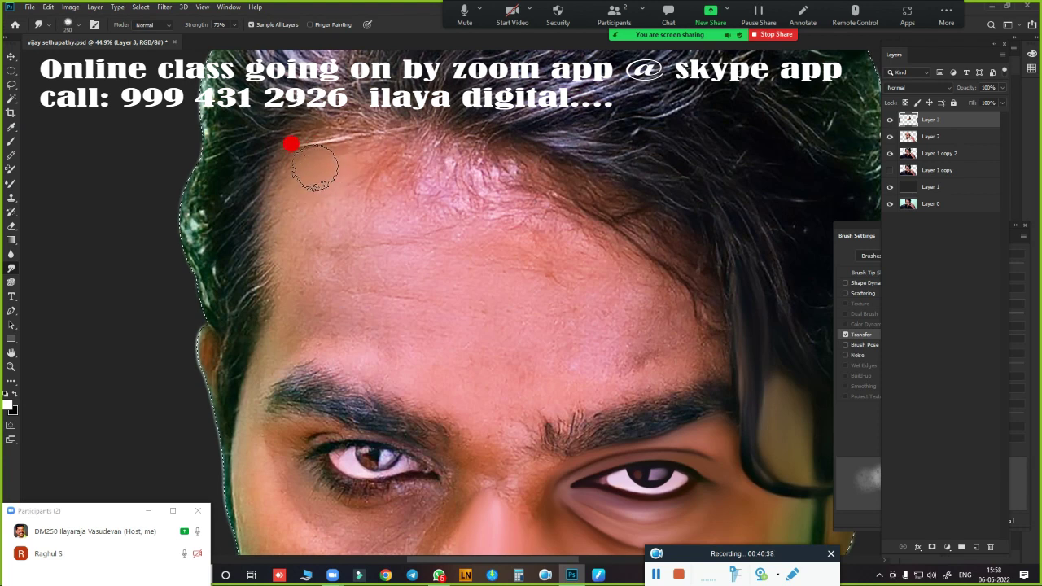
mouse_move(315, 167)
left_mouse_down()
mouse_move(329, 154)
mouse_move(297, 183)
mouse_move(320, 165)
left_mouse_up()
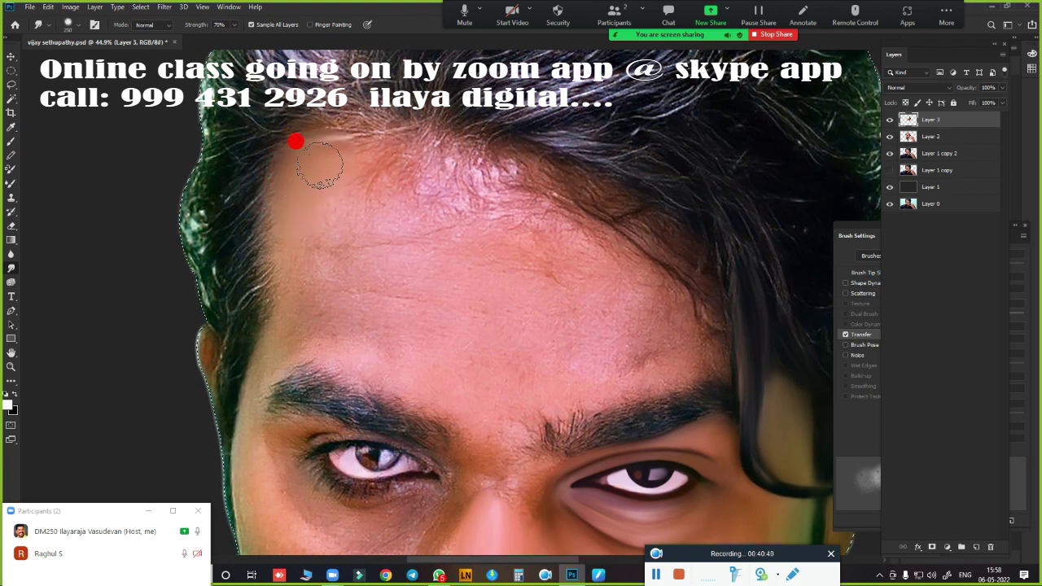
key("bracketright")
key("bracketright")
key("bracketright")
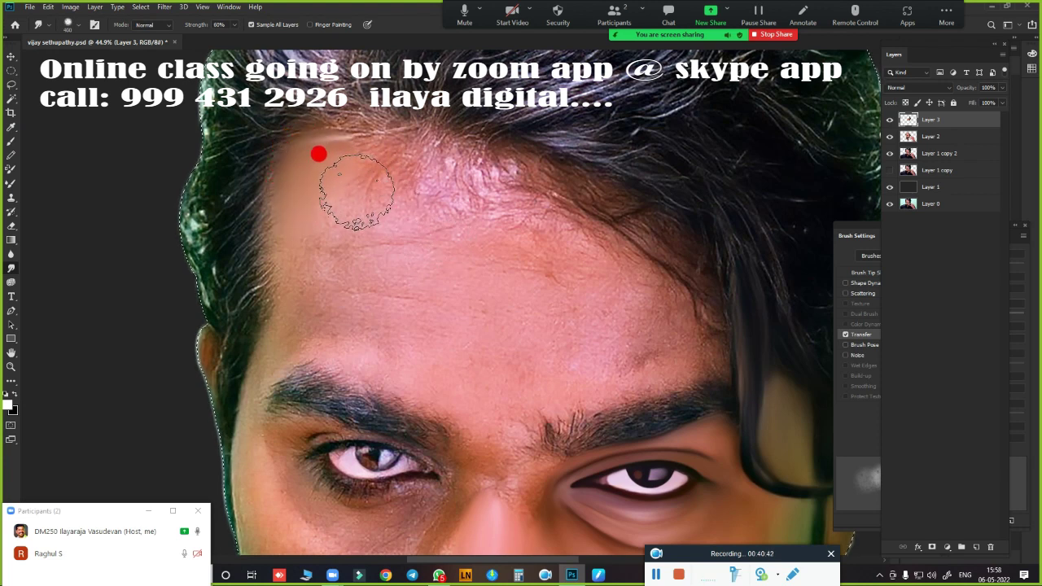
mouse_move(349, 198)
left_mouse_down()
mouse_move(366, 179)
mouse_move(334, 173)
mouse_move(337, 182)
mouse_move(350, 175)
mouse_move(326, 198)
mouse_move(351, 210)
mouse_move(395, 170)
left_mouse_up()
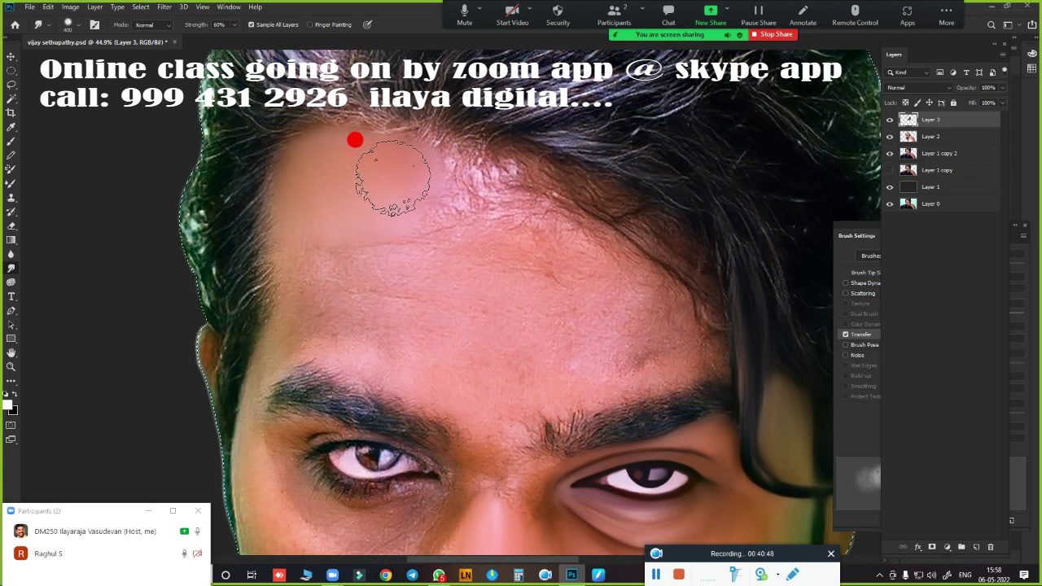
key("bracketleft")
key("bracketleft")
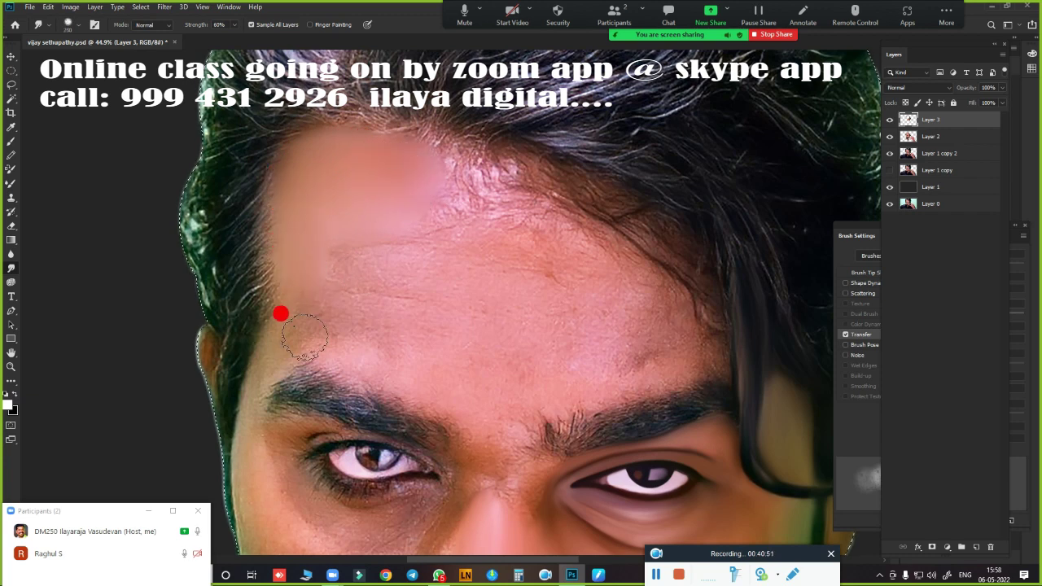
mouse_move(303, 233)
left_mouse_down()
mouse_move(279, 337)
mouse_move(355, 361)
left_mouse_up()
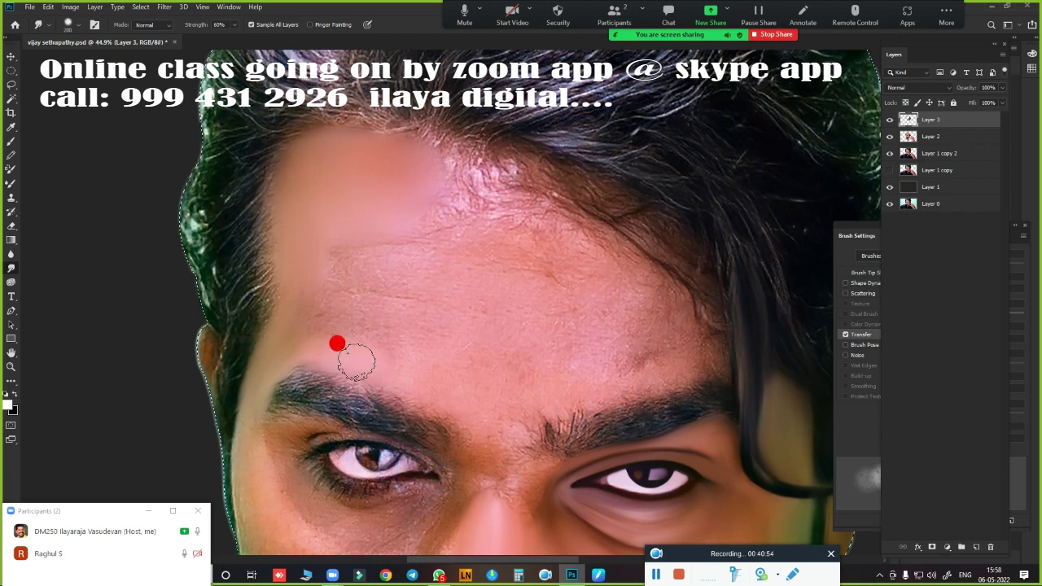
mouse_move(427, 367)
left_mouse_down()
mouse_move(361, 320)
mouse_move(431, 331)
mouse_move(430, 282)
mouse_move(390, 247)
mouse_move(388, 268)
mouse_move(472, 279)
mouse_move(452, 214)
mouse_move(463, 182)
mouse_move(412, 165)
mouse_move(496, 209)
mouse_move(486, 186)
mouse_move(407, 182)
mouse_move(442, 205)
mouse_move(374, 209)
mouse_move(544, 258)
mouse_move(537, 225)
mouse_move(507, 203)
mouse_move(576, 246)
mouse_move(472, 187)
mouse_move(366, 220)
mouse_move(348, 142)
mouse_move(344, 285)
mouse_move(305, 282)
mouse_move(298, 300)
mouse_move(313, 283)
mouse_move(283, 334)
mouse_move(421, 356)
mouse_move(361, 344)
mouse_move(467, 376)
mouse_move(532, 369)
mouse_move(500, 380)
mouse_move(578, 355)
mouse_move(644, 314)
mouse_move(636, 354)
left_mouse_up()
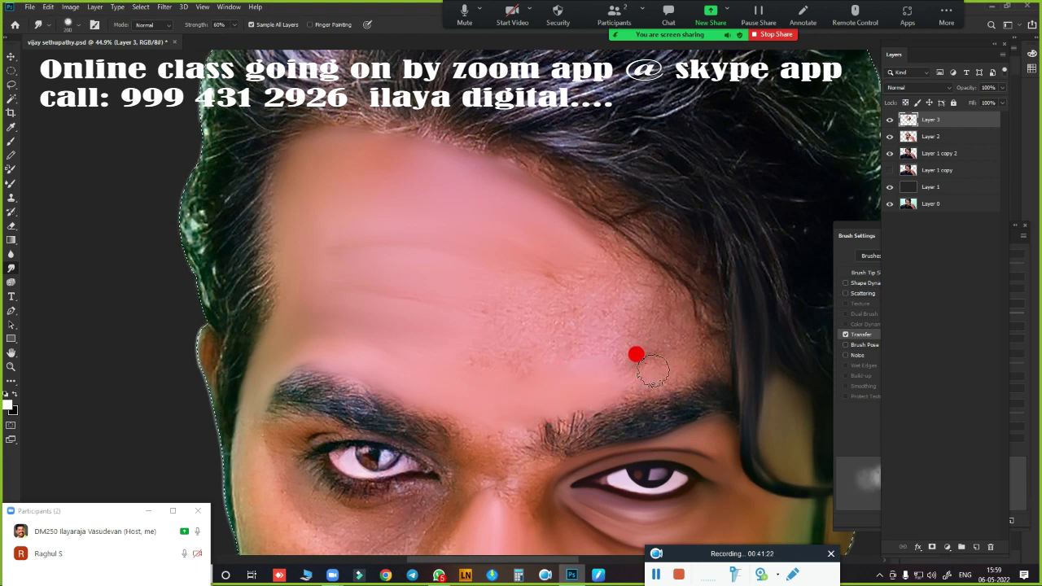
Smudge the forehead skin above the brows across toward the hairline
mouse_move(603, 392)
left_mouse_down()
mouse_move(686, 366)
mouse_move(626, 321)
mouse_move(646, 294)
left_mouse_up()
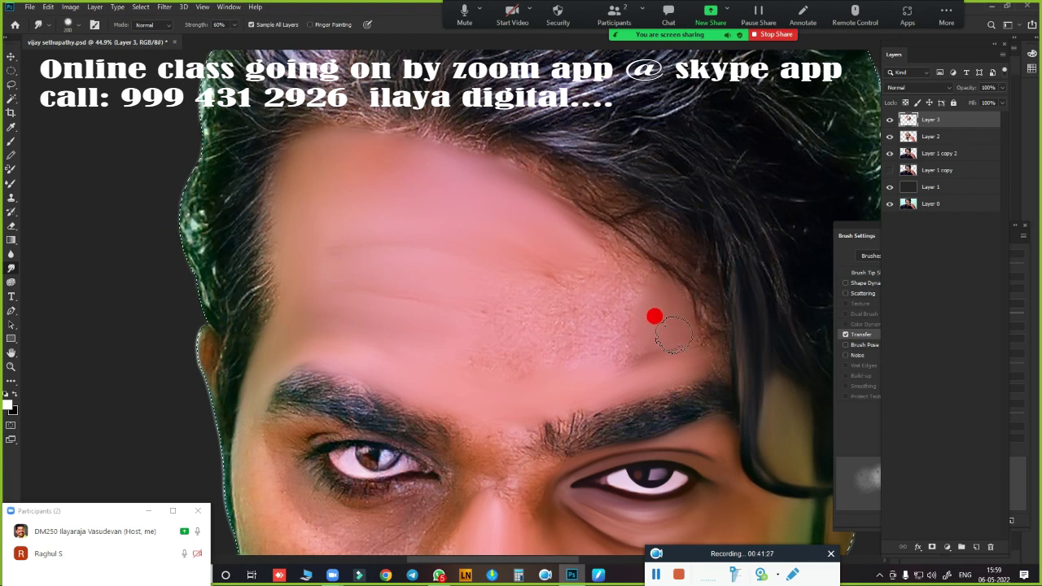
left_click_drag(635, 350, 617, 351)
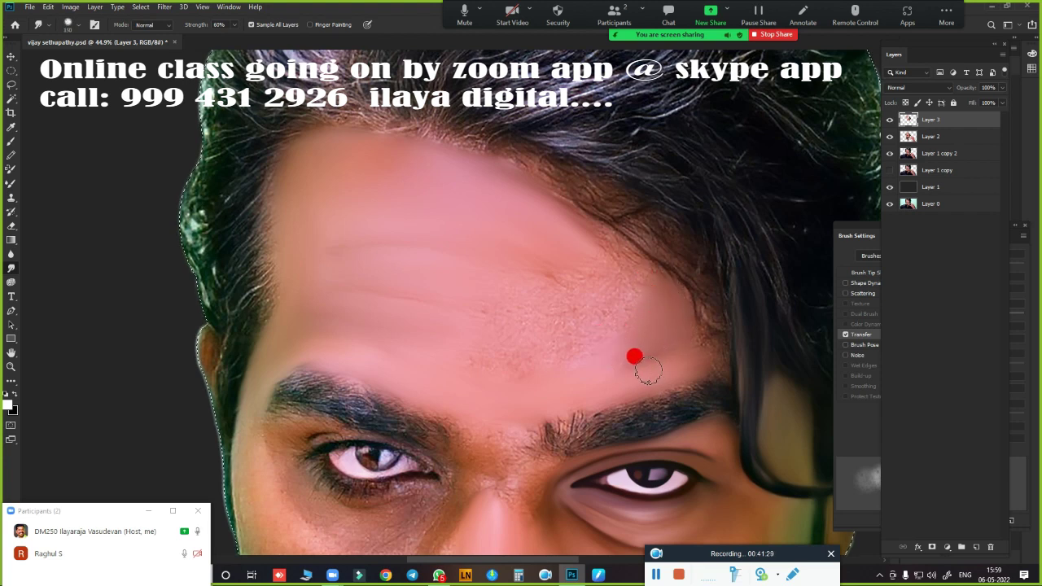
scroll(656, 302, "up", 2)
mouse_move(692, 325)
left_mouse_down()
mouse_move(691, 237)
mouse_move(599, 285)
mouse_move(568, 330)
mouse_move(534, 342)
mouse_move(584, 314)
mouse_move(552, 330)
mouse_move(592, 261)
mouse_move(633, 307)
mouse_move(544, 338)
mouse_move(572, 315)
left_mouse_up()
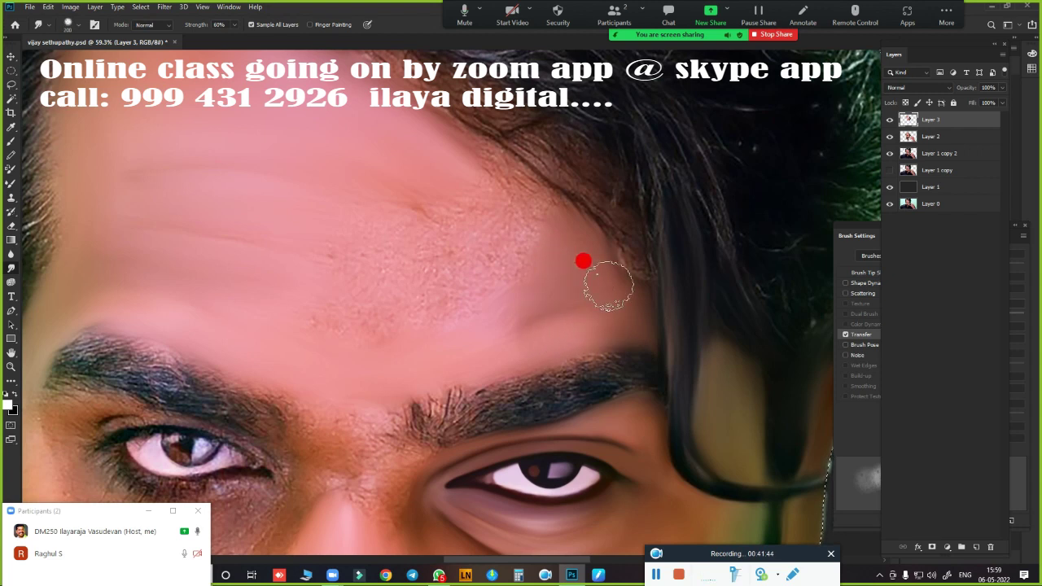
mouse_move(607, 286)
left_mouse_down()
mouse_move(446, 146)
mouse_move(459, 146)
mouse_move(507, 187)
mouse_move(412, 128)
mouse_move(500, 175)
mouse_move(545, 227)
mouse_move(529, 223)
mouse_move(578, 241)
mouse_move(349, 168)
mouse_move(344, 144)
mouse_move(140, 163)
mouse_move(122, 135)
mouse_move(92, 182)
left_mouse_up()
mouse_move(220, 135)
left_mouse_down()
mouse_move(179, 179)
mouse_move(291, 208)
mouse_move(110, 260)
mouse_move(105, 251)
mouse_move(150, 297)
left_mouse_up()
mouse_move(103, 267)
left_mouse_down()
mouse_move(65, 298)
mouse_move(274, 282)
mouse_move(367, 312)
mouse_move(209, 268)
mouse_move(361, 204)
mouse_move(462, 226)
mouse_move(356, 220)
mouse_move(372, 158)
mouse_move(444, 204)
mouse_move(391, 177)
mouse_move(268, 214)
mouse_move(330, 221)
mouse_move(144, 209)
mouse_move(280, 203)
mouse_move(305, 138)
mouse_move(175, 266)
mouse_move(159, 254)
mouse_move(351, 308)
mouse_move(442, 263)
mouse_move(507, 263)
mouse_move(526, 232)
mouse_move(435, 197)
mouse_move(435, 217)
mouse_move(481, 274)
mouse_move(454, 288)
mouse_move(540, 293)
mouse_move(564, 338)
left_mouse_up()
Shrink the brush and soften the forehead crease just above the brow
key("bracketright")
key("bracketright")
key("bracketleft")
key("bracketleft")
key("bracketleft")
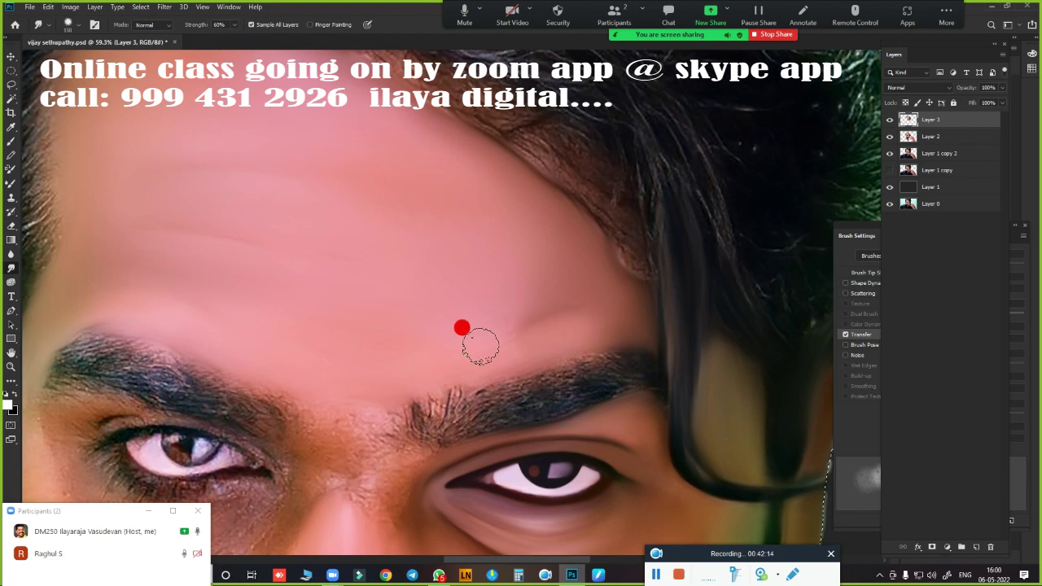
mouse_move(480, 346)
left_mouse_down()
mouse_move(500, 318)
mouse_move(560, 294)
mouse_move(483, 356)
mouse_move(600, 321)
mouse_move(526, 227)
mouse_move(509, 282)
mouse_move(531, 380)
left_mouse_up()
scroll(468, 348, "down", 3)
scroll(540, 295, "up", 1)
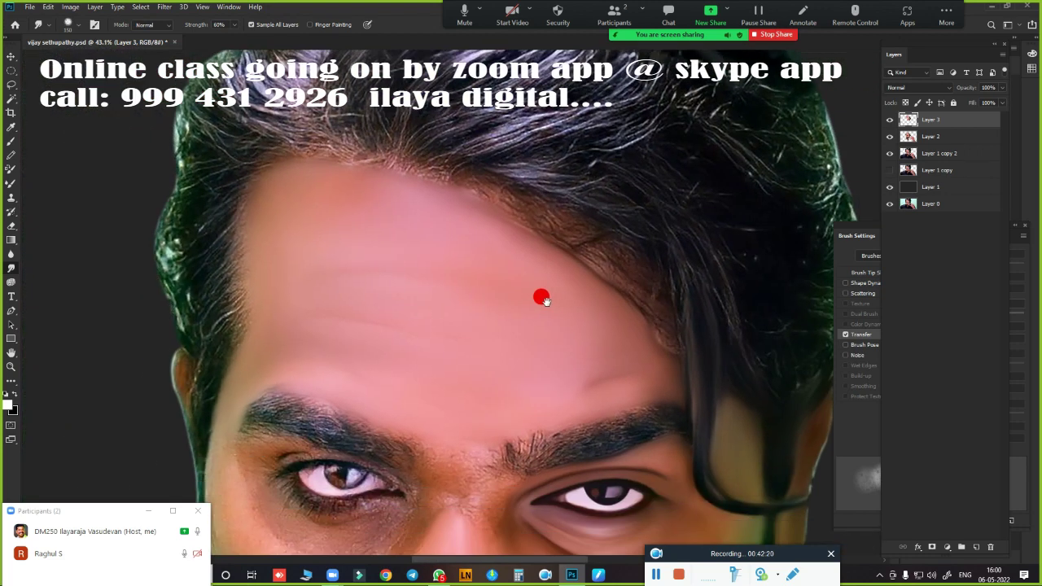
scroll(569, 279, "up", 1)
scroll(577, 282, "up", 1)
key("e")
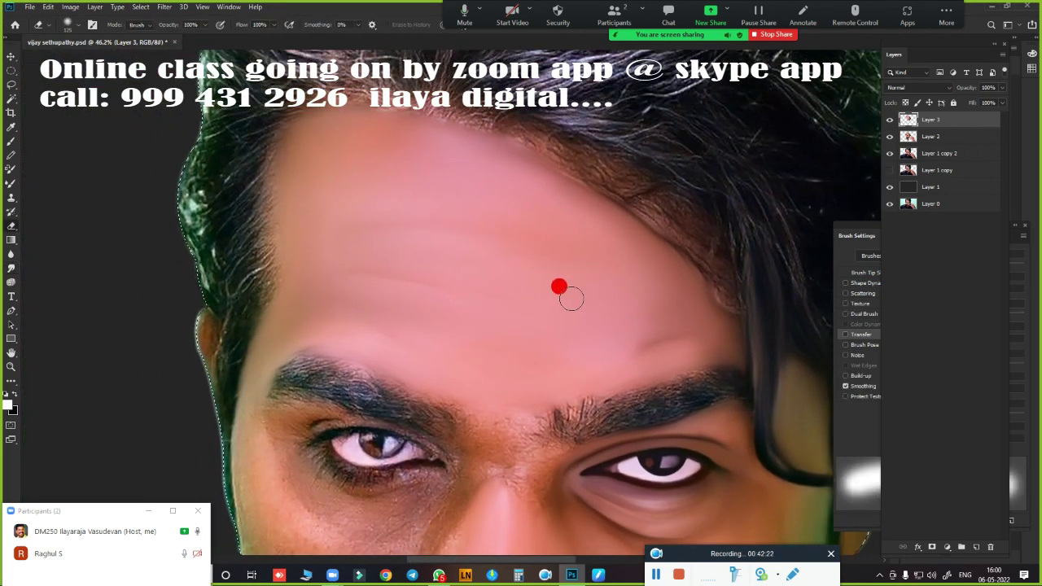
key("bracketright")
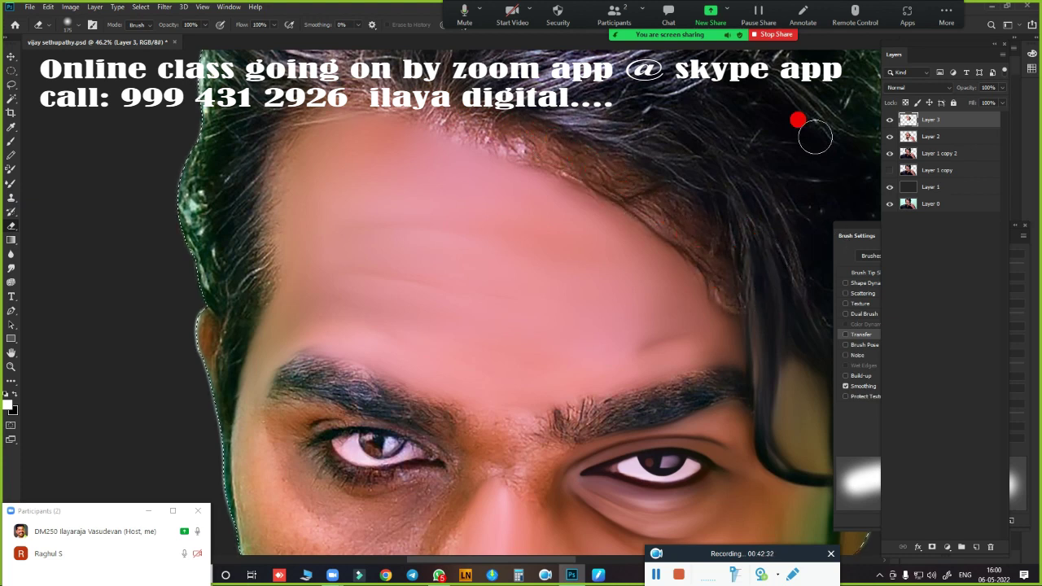
scroll(516, 361, "down", 3)
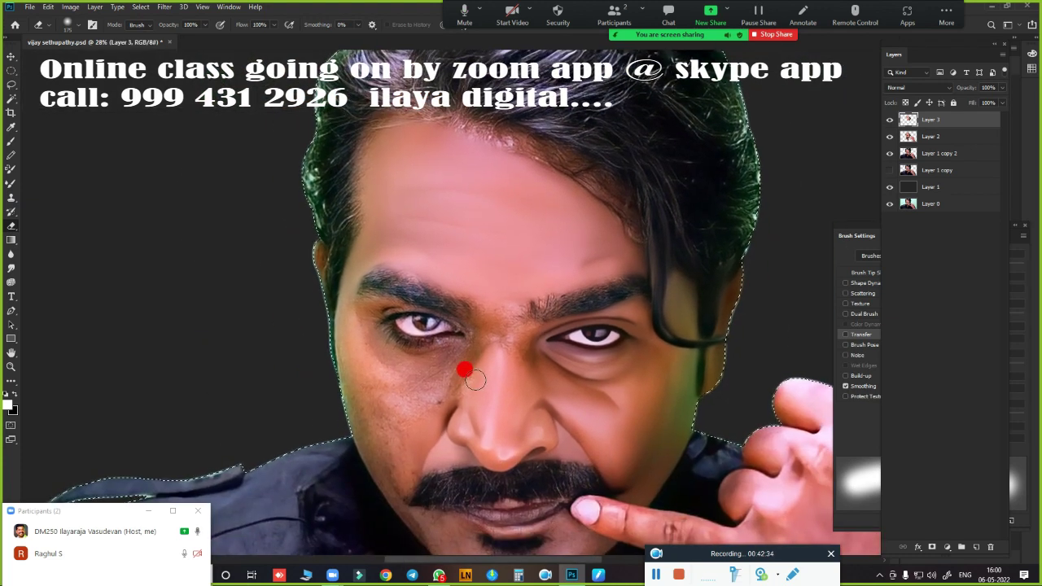
scroll(471, 372, "up", 3)
scroll(470, 372, "down", 2)
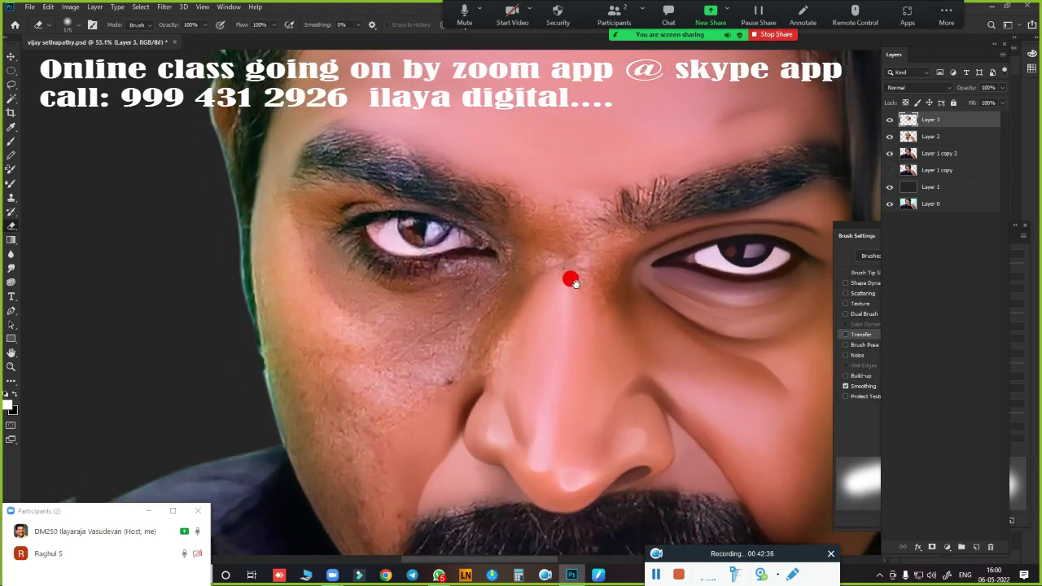
scroll(570, 279, "down", 2)
left_click_drag(358, 277, 467, 274)
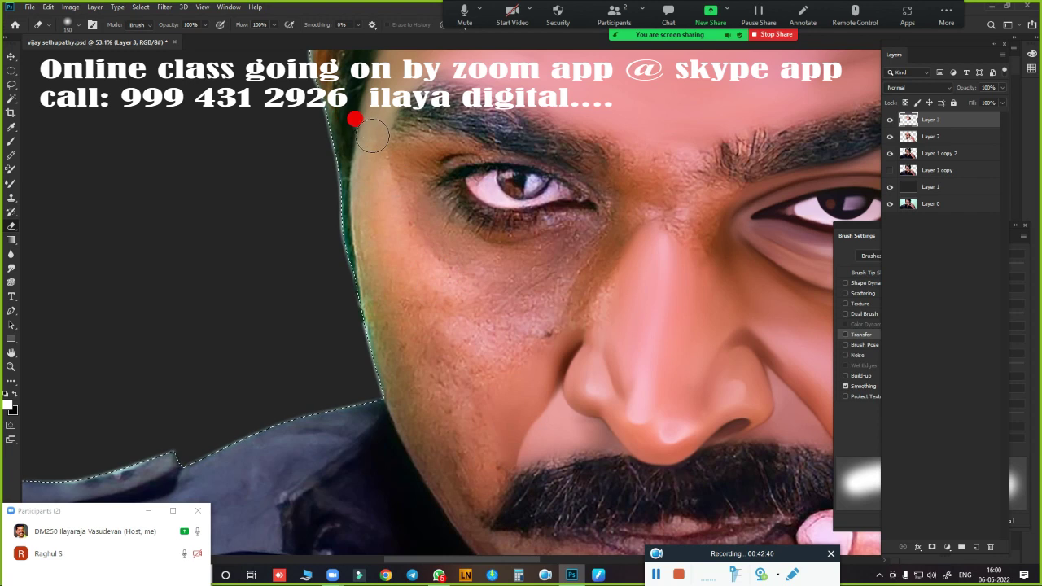
key("r")
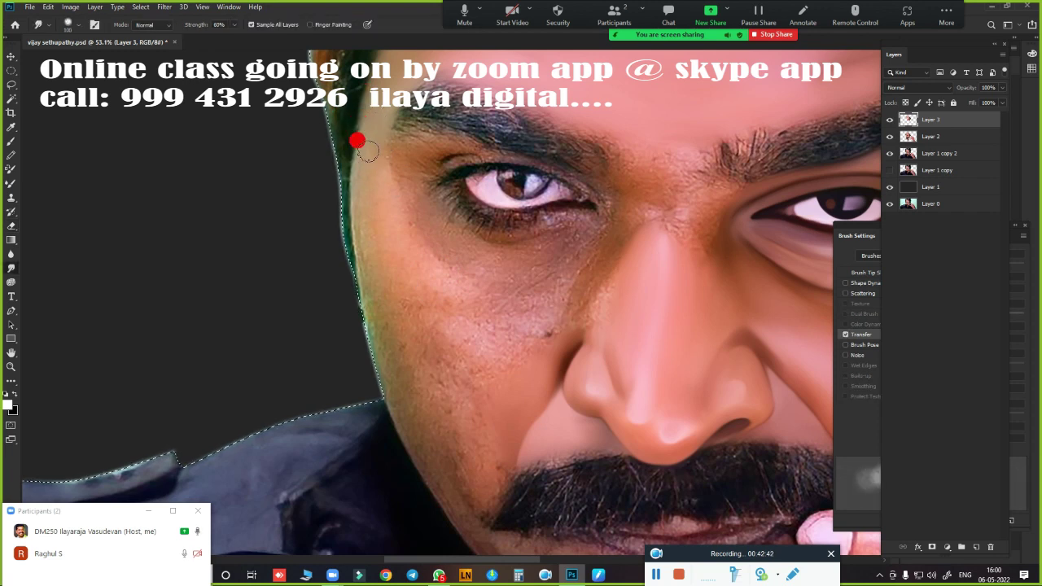
Soften the temple hairline and smooth the upper and outer cheek skin
left_click_drag(363, 143, 368, 263)
left_click_drag(366, 128, 395, 184)
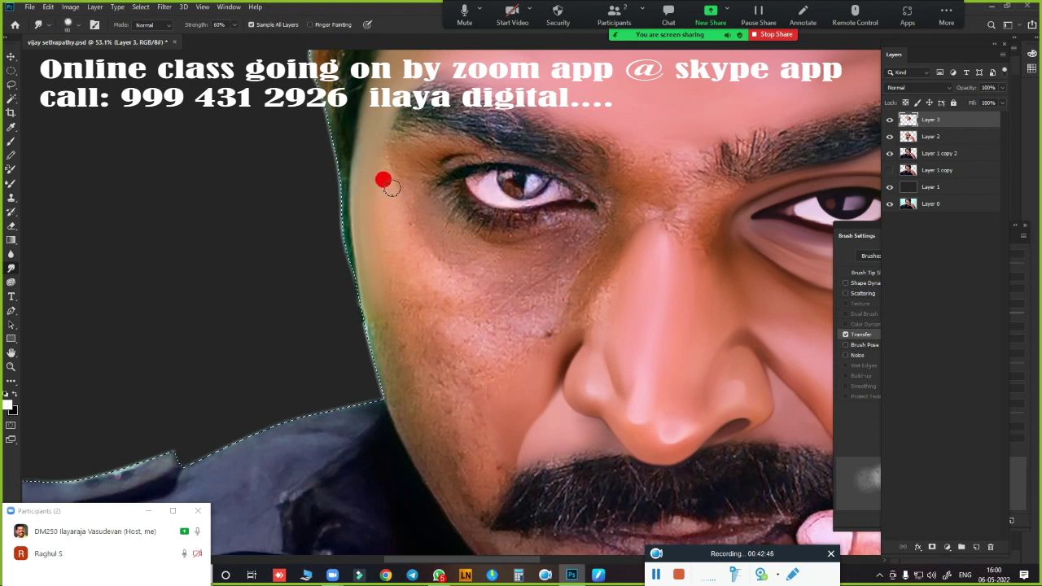
scroll(438, 231, "up", 2)
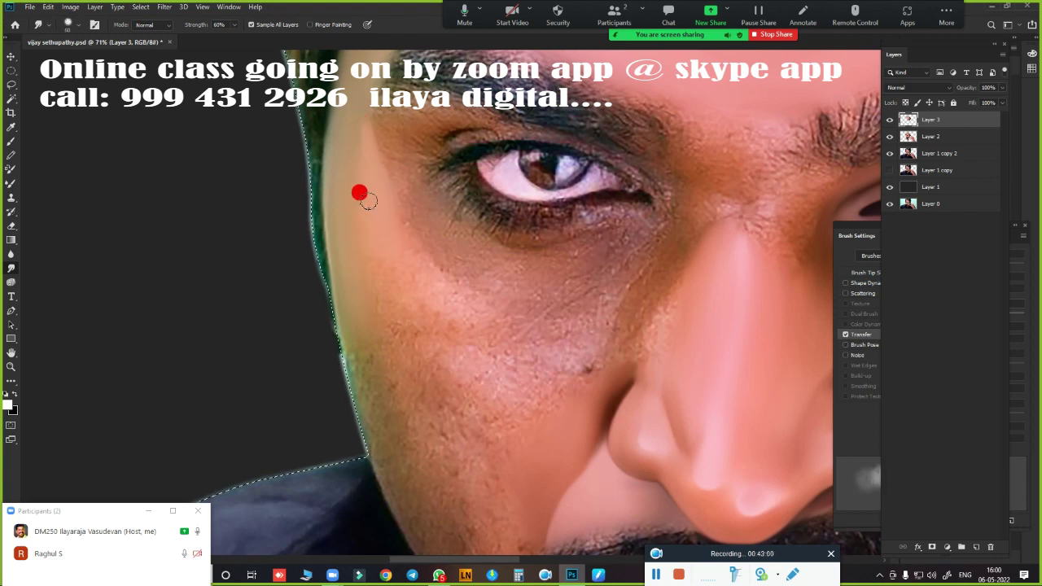
mouse_move(424, 278)
left_mouse_down()
mouse_move(442, 298)
mouse_move(470, 304)
mouse_move(474, 290)
mouse_move(437, 304)
mouse_move(379, 272)
mouse_move(367, 249)
mouse_move(398, 286)
left_mouse_up()
key("bracketright")
key("bracketright")
key("bracketright")
mouse_move(341, 356)
left_mouse_down()
mouse_move(319, 302)
mouse_move(304, 298)
mouse_move(313, 287)
left_mouse_up()
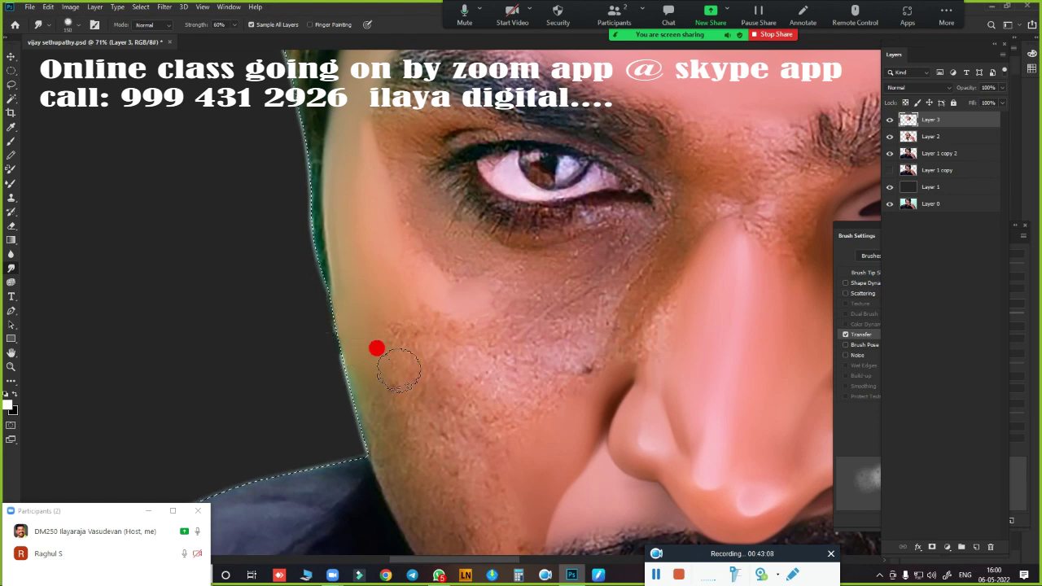
scroll(377, 348, "down", 5)
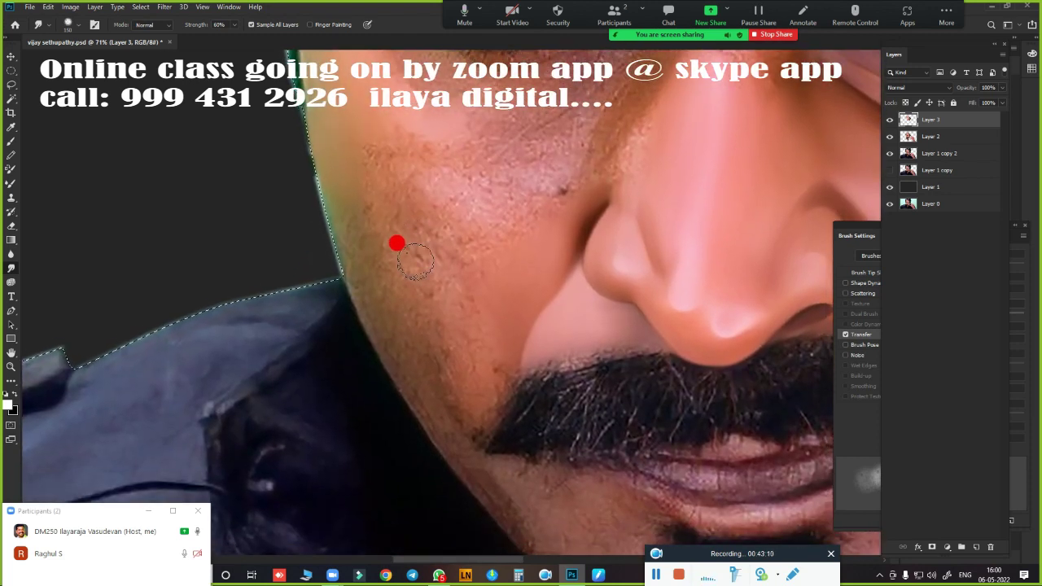
mouse_move(396, 239)
left_mouse_down()
mouse_move(320, 162)
mouse_move(327, 228)
mouse_move(442, 407)
mouse_move(399, 344)
mouse_move(398, 356)
left_mouse_up()
Blend the jaw edge into the cheek and smooth it down to the moustache corner
mouse_move(437, 419)
left_mouse_down()
mouse_move(425, 376)
mouse_move(445, 426)
left_mouse_up()
mouse_move(351, 289)
left_mouse_down()
mouse_move(446, 246)
mouse_move(464, 341)
mouse_move(466, 329)
mouse_move(491, 364)
mouse_move(472, 309)
mouse_move(419, 314)
mouse_move(435, 349)
mouse_move(429, 333)
mouse_move(465, 372)
mouse_move(477, 379)
mouse_move(484, 367)
mouse_move(481, 382)
mouse_move(511, 371)
mouse_move(503, 376)
left_mouse_up()
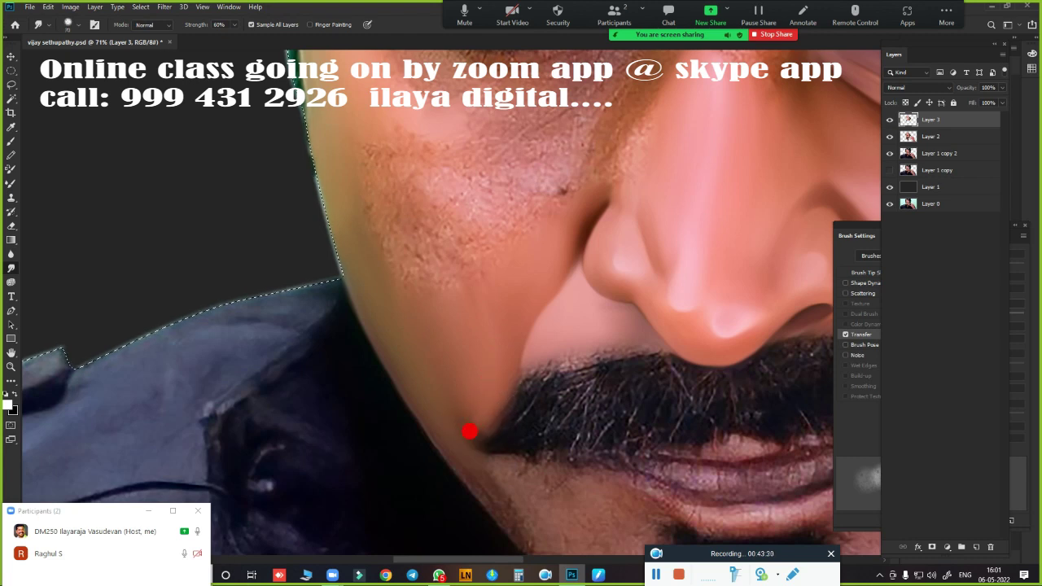
left_click_drag(470, 431, 490, 413)
mouse_move(512, 351)
left_mouse_down()
mouse_move(489, 417)
mouse_move(485, 370)
mouse_move(456, 382)
mouse_move(442, 442)
left_mouse_up()
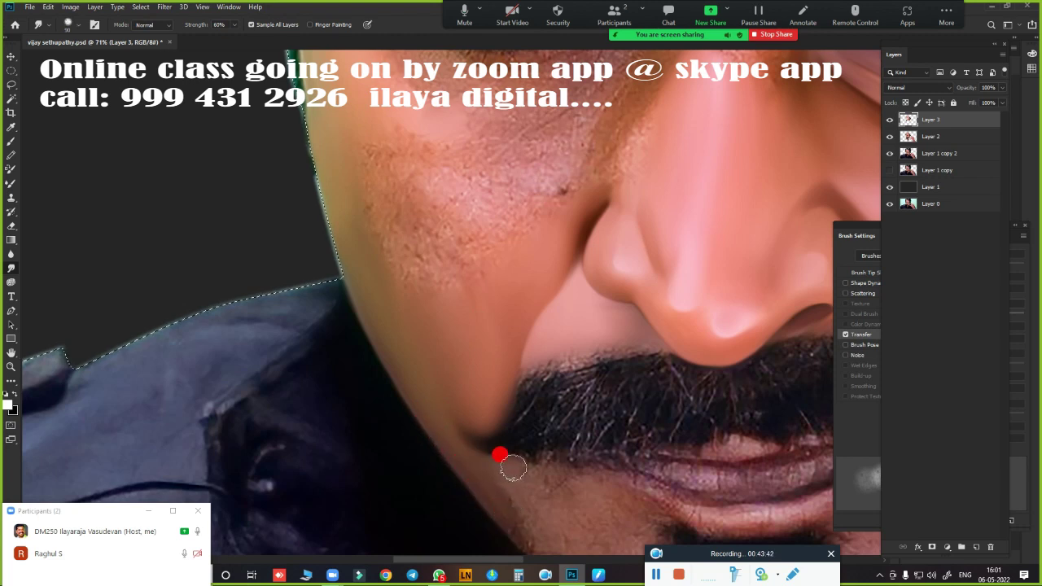
mouse_move(440, 378)
left_mouse_down()
mouse_move(379, 261)
mouse_move(413, 220)
mouse_move(400, 232)
mouse_move(540, 246)
mouse_move(470, 330)
left_mouse_up()
key("ctrl+0")
scroll(470, 329, "up", 3)
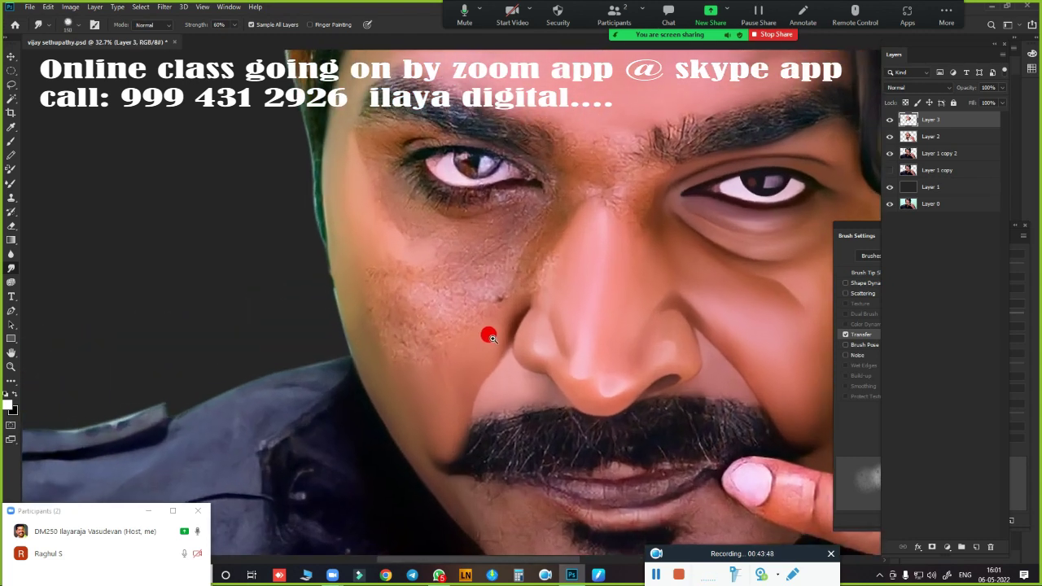
mouse_move(450, 372)
left_mouse_down()
mouse_move(471, 381)
mouse_move(476, 355)
mouse_move(462, 325)
mouse_move(436, 327)
mouse_move(380, 299)
mouse_move(435, 329)
mouse_move(415, 327)
mouse_move(372, 267)
mouse_move(369, 309)
mouse_move(360, 268)
mouse_move(370, 317)
mouse_move(407, 360)
mouse_move(380, 324)
mouse_move(398, 367)
mouse_move(436, 352)
mouse_move(444, 333)
mouse_move(396, 314)
mouse_move(441, 338)
left_mouse_up()
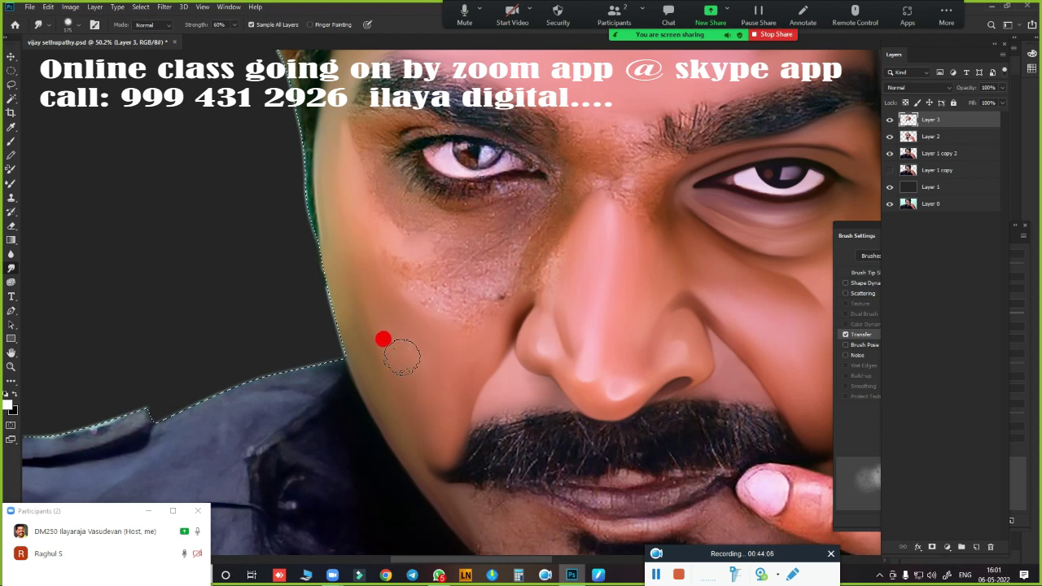
scroll(585, 341, "up", 3)
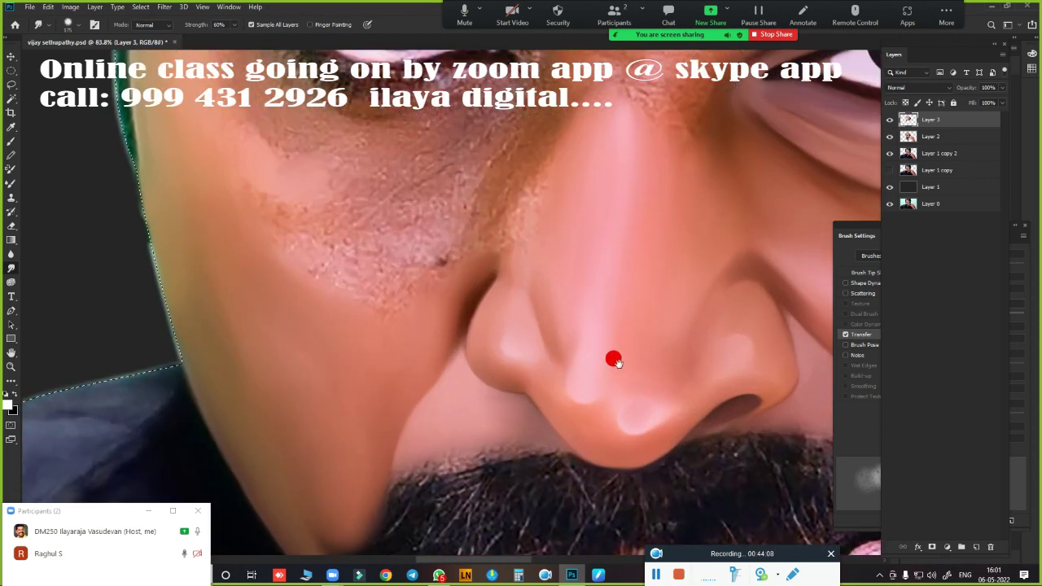
left_click_drag(611, 356, 548, 144)
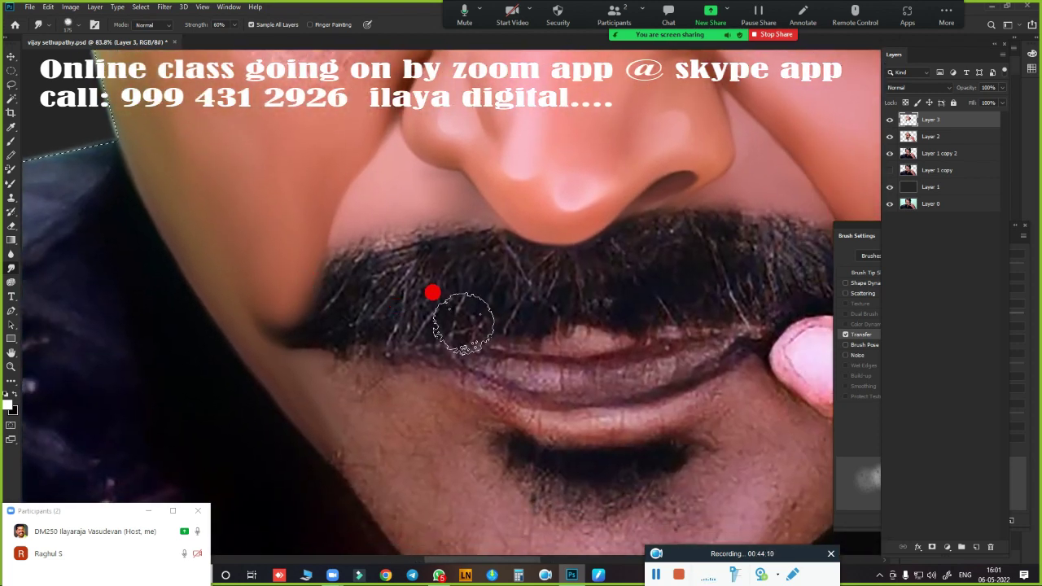
key("e")
key("bracketleft")
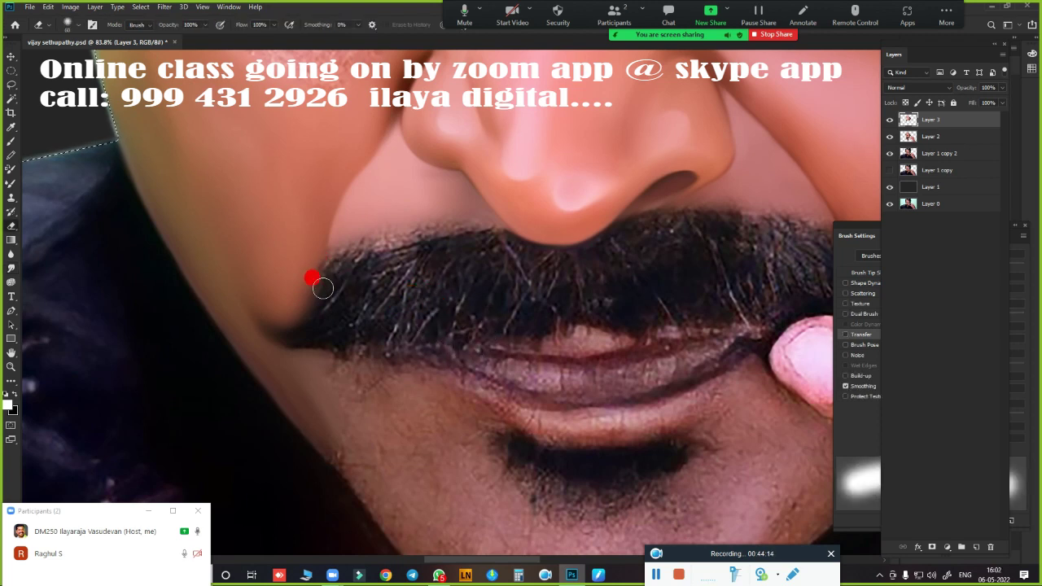
key("bracketleft")
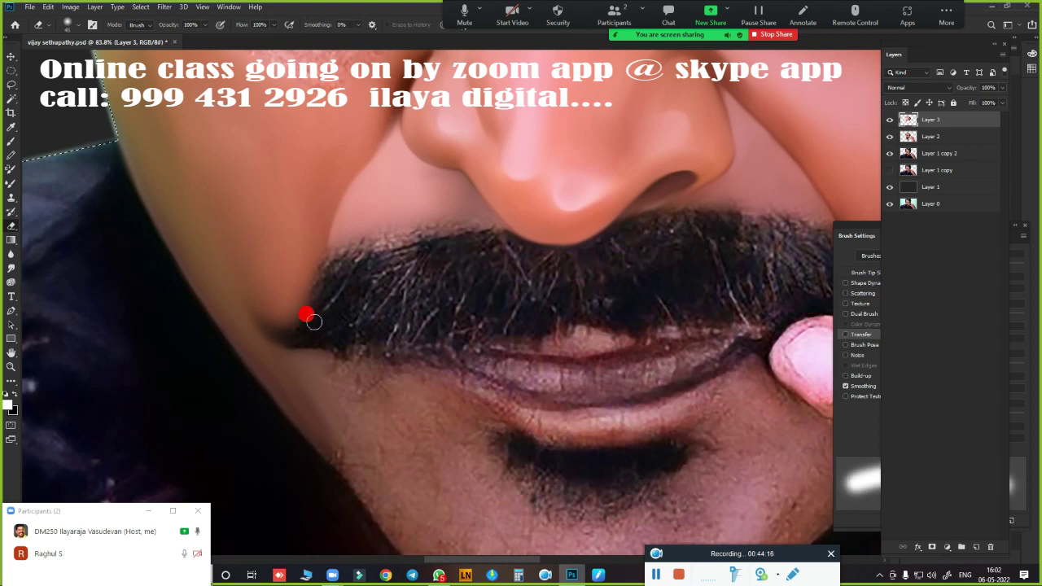
key("bracketleft")
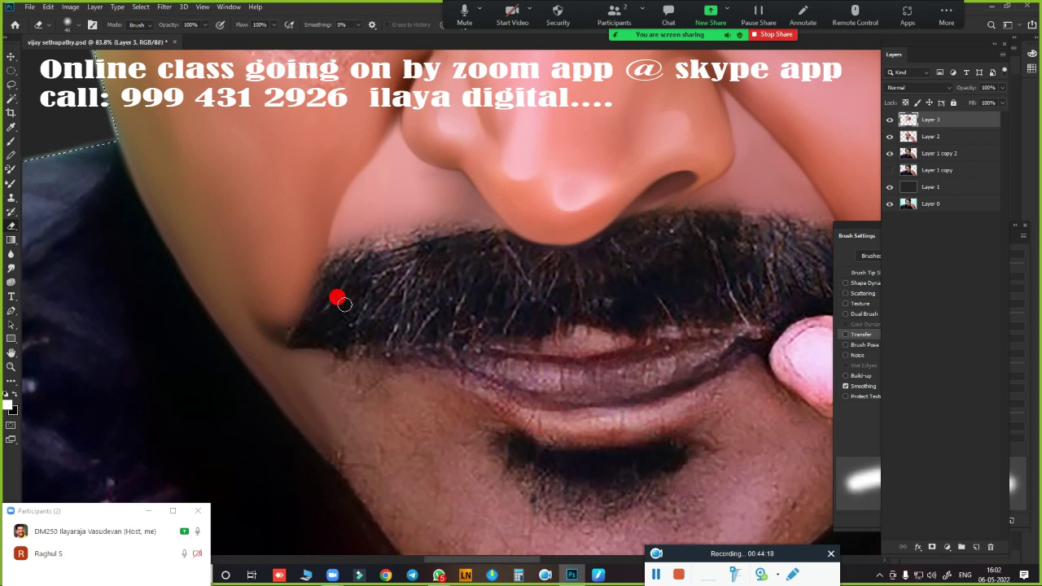
scroll(347, 332, "down", 3)
scroll(326, 344, "up", 3)
left_click_drag(516, 426, 546, 442)
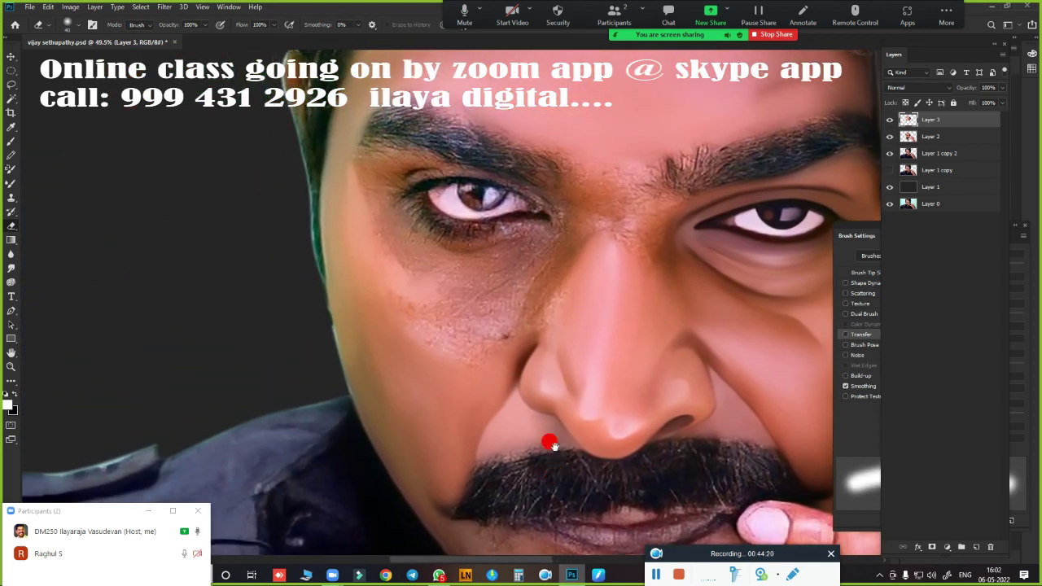
scroll(570, 309, "up", 3)
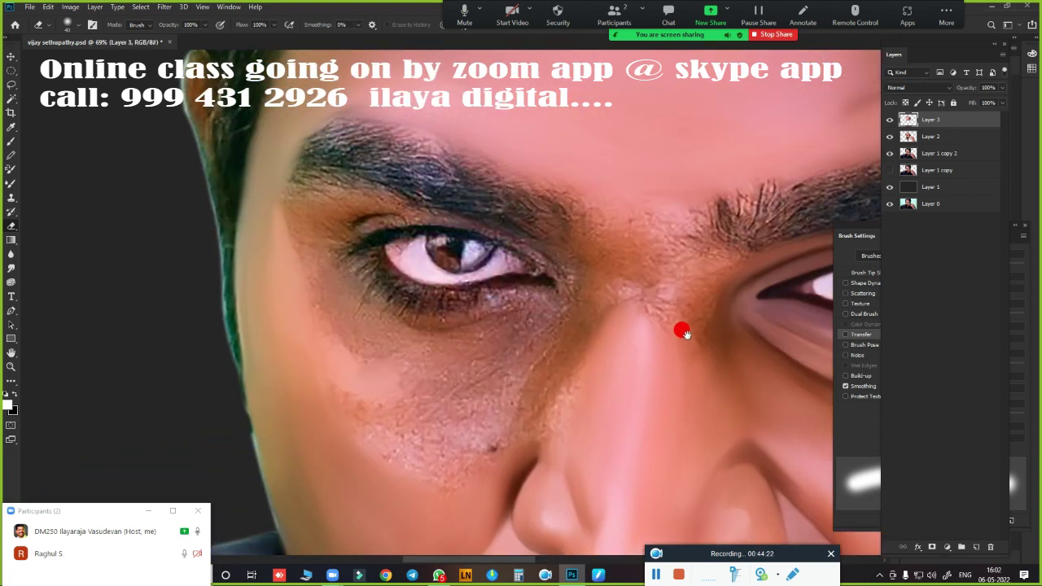
left_click_drag(679, 328, 696, 282)
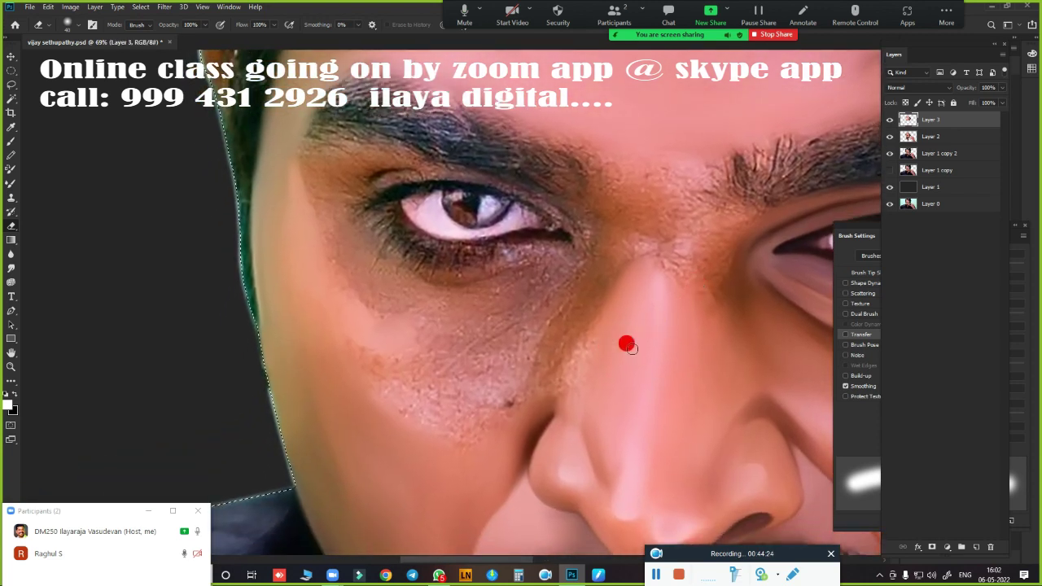
scroll(656, 276, "down", 4)
scroll(656, 262, "up", 2)
scroll(577, 310, "up", 2)
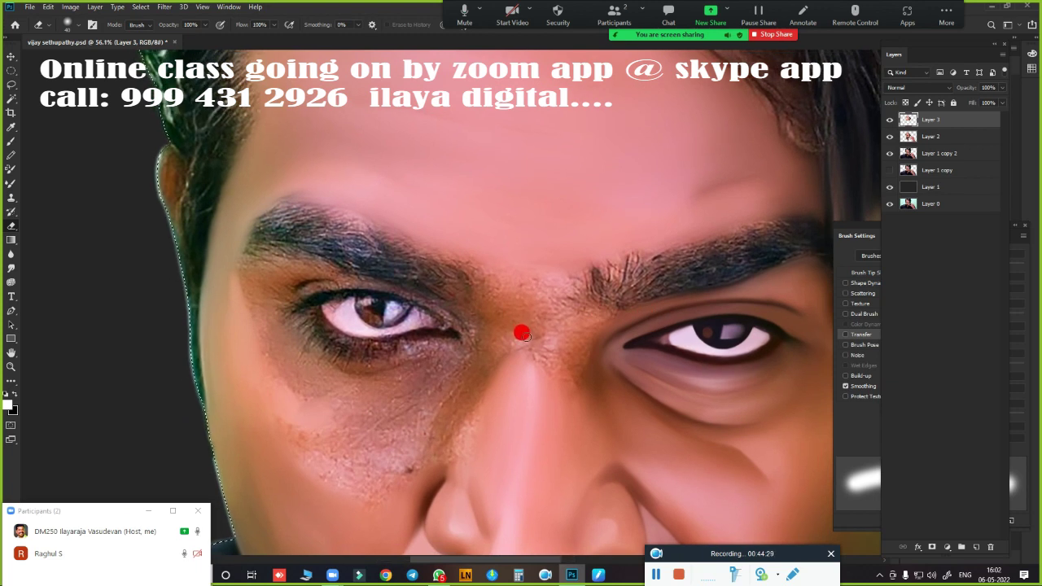
key("r")
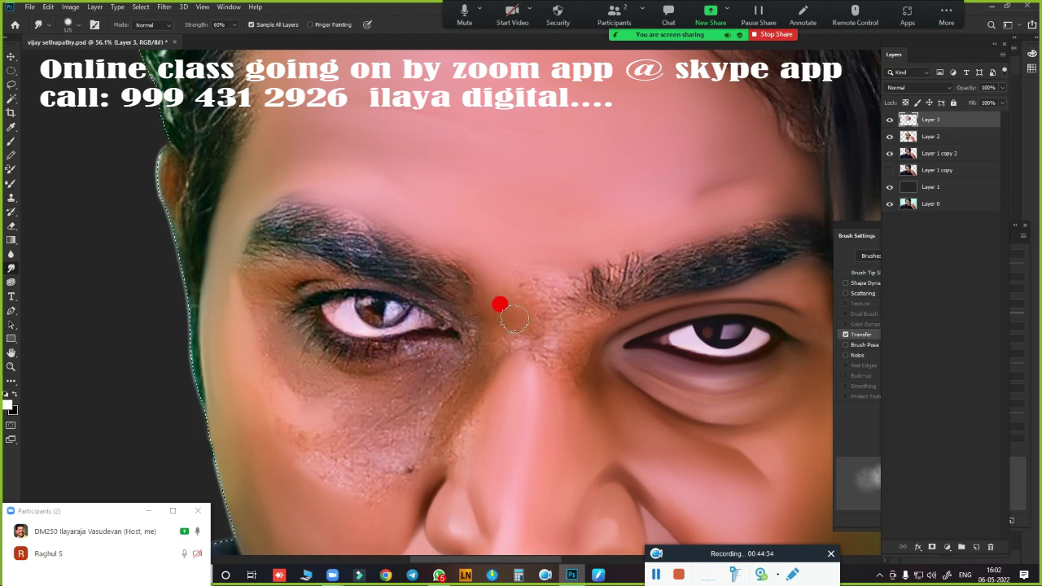
Smudge the skin between the brows and at the inner right brow smooth
mouse_move(514, 321)
left_mouse_down()
mouse_move(495, 268)
mouse_move(558, 285)
mouse_move(507, 274)
mouse_move(504, 301)
left_mouse_up()
left_click_drag(563, 280, 505, 303)
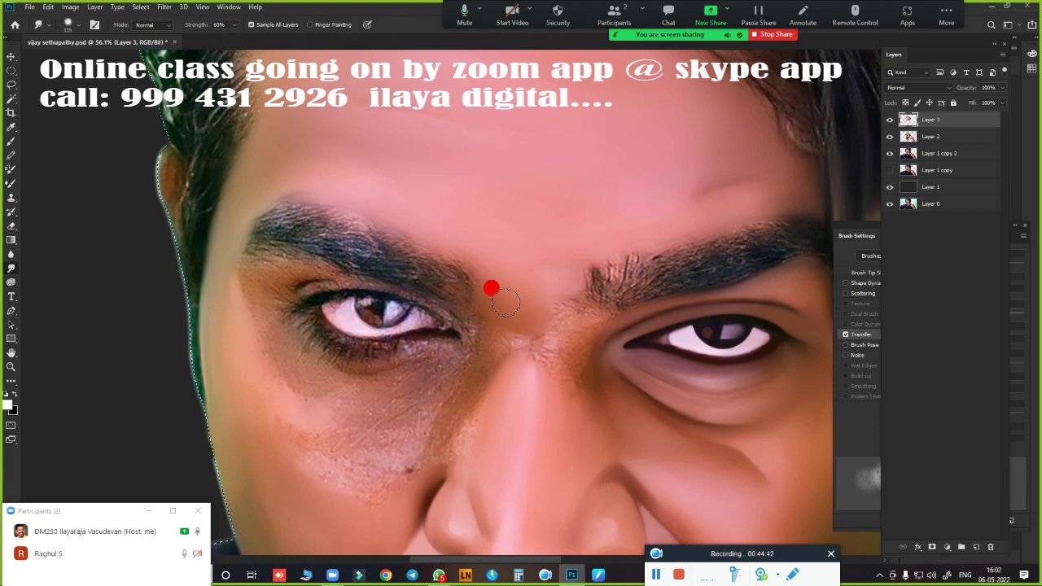
left_click_drag(542, 265, 579, 310)
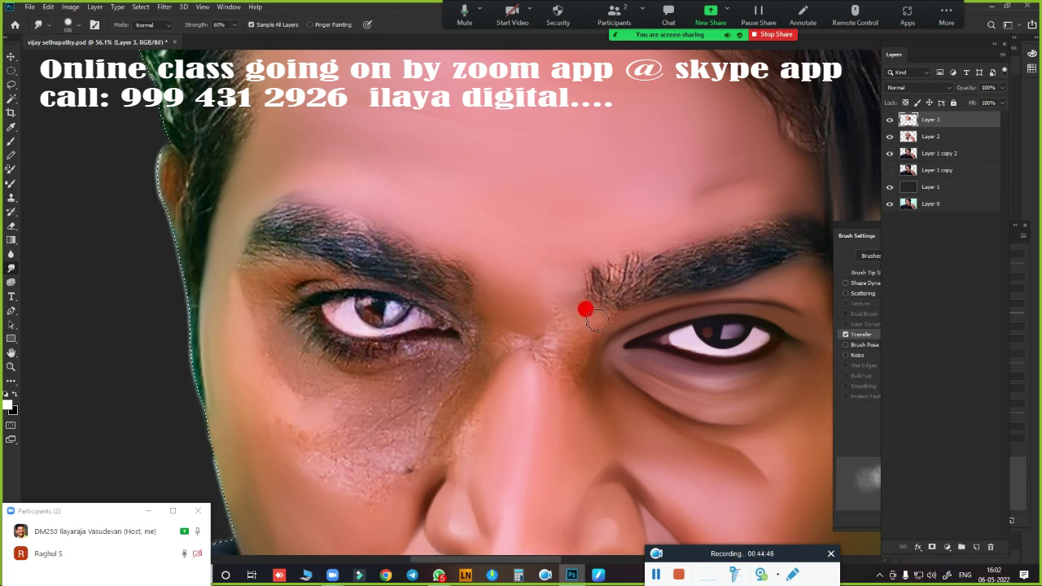
left_click_drag(563, 310, 551, 303)
mouse_move(548, 340)
left_mouse_down()
mouse_move(498, 335)
mouse_move(591, 317)
mouse_move(583, 155)
left_mouse_up()
Smooth the nose bridge, inner eye corner and side of the nose
scroll(553, 310, "up", 3)
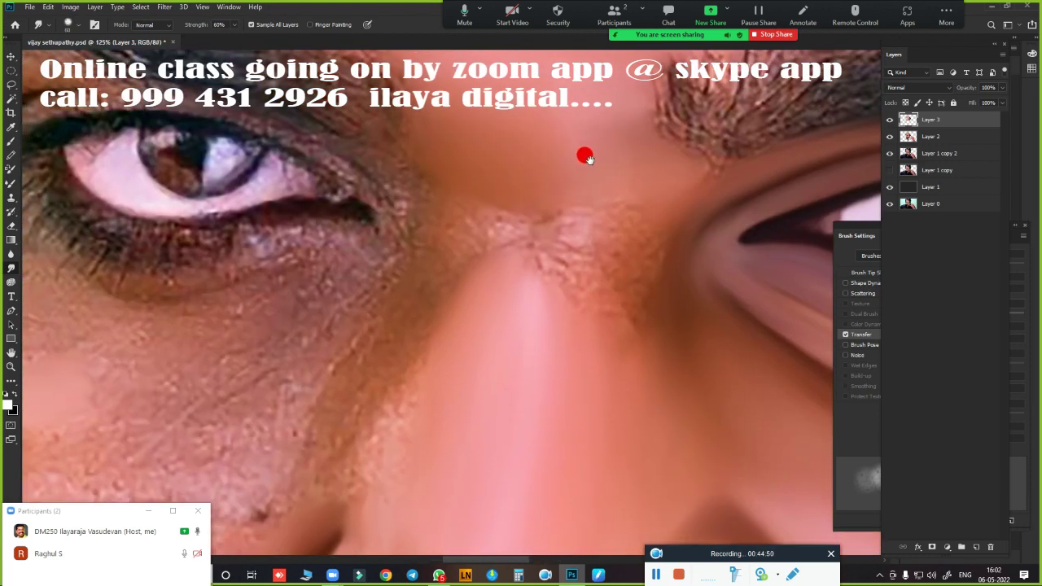
mouse_move(525, 251)
left_mouse_down()
mouse_move(466, 228)
mouse_move(470, 247)
left_mouse_up()
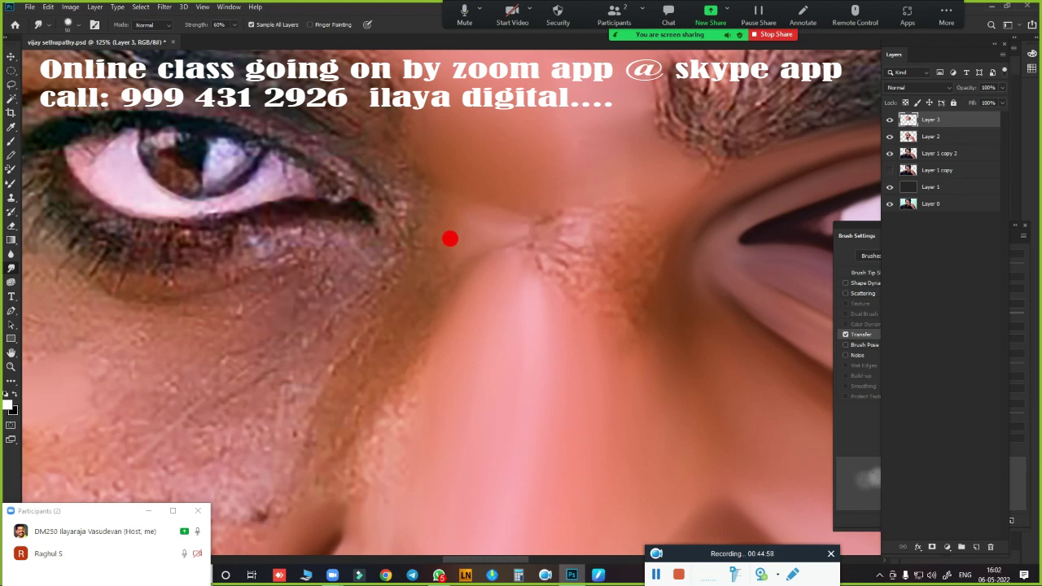
mouse_move(450, 239)
left_mouse_down()
mouse_move(432, 298)
mouse_move(485, 243)
mouse_move(449, 233)
mouse_move(412, 181)
mouse_move(429, 204)
mouse_move(523, 204)
mouse_move(444, 262)
left_mouse_up()
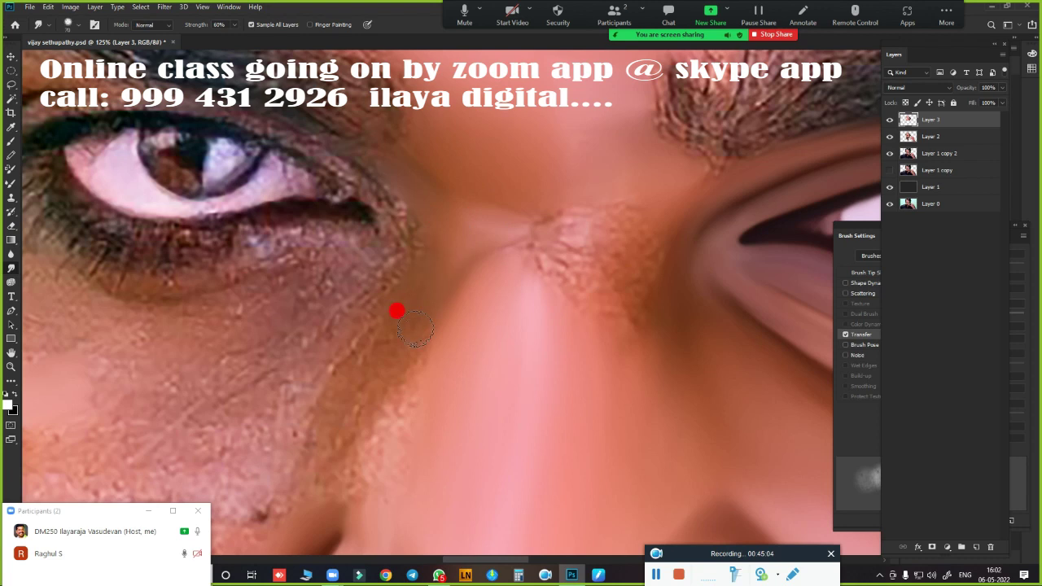
mouse_move(397, 310)
left_mouse_down()
mouse_move(456, 231)
mouse_move(458, 207)
left_mouse_up()
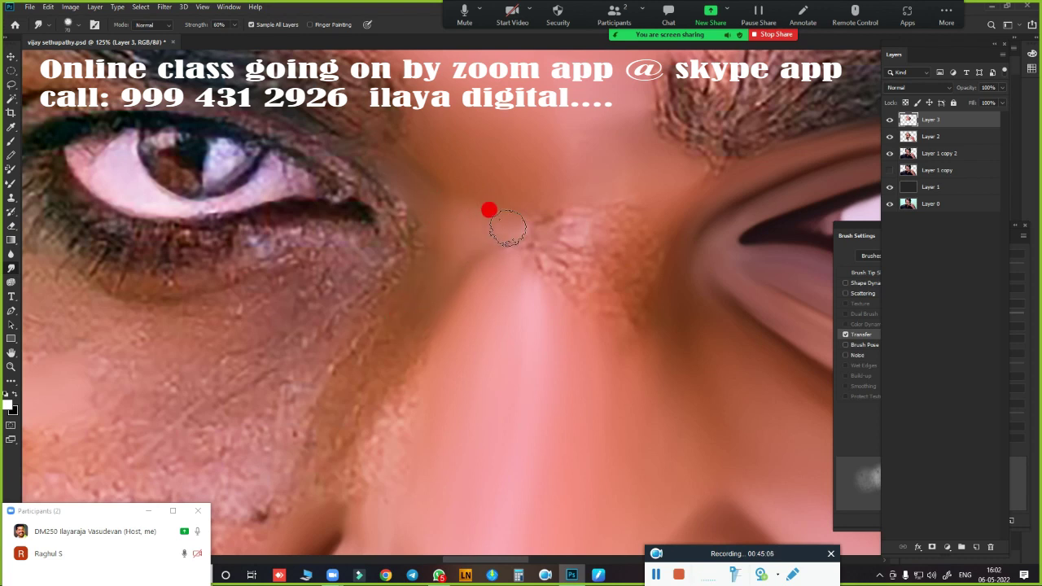
mouse_move(507, 229)
left_mouse_down()
mouse_move(444, 203)
mouse_move(513, 236)
mouse_move(468, 298)
mouse_move(623, 218)
mouse_move(667, 211)
mouse_move(662, 197)
mouse_move(690, 190)
mouse_move(656, 214)
left_mouse_up()
mouse_move(639, 275)
left_mouse_down()
mouse_move(675, 198)
mouse_move(593, 258)
mouse_move(562, 244)
mouse_move(545, 271)
mouse_move(565, 341)
mouse_move(579, 176)
mouse_move(552, 210)
mouse_move(597, 193)
mouse_move(600, 174)
mouse_move(600, 223)
mouse_move(531, 221)
mouse_move(520, 260)
mouse_move(518, 240)
mouse_move(570, 223)
mouse_move(520, 237)
mouse_move(546, 277)
mouse_move(577, 228)
mouse_move(603, 241)
mouse_move(560, 155)
mouse_move(612, 172)
mouse_move(589, 284)
mouse_move(516, 223)
mouse_move(563, 222)
mouse_move(593, 242)
mouse_move(624, 396)
mouse_move(627, 319)
left_mouse_up()
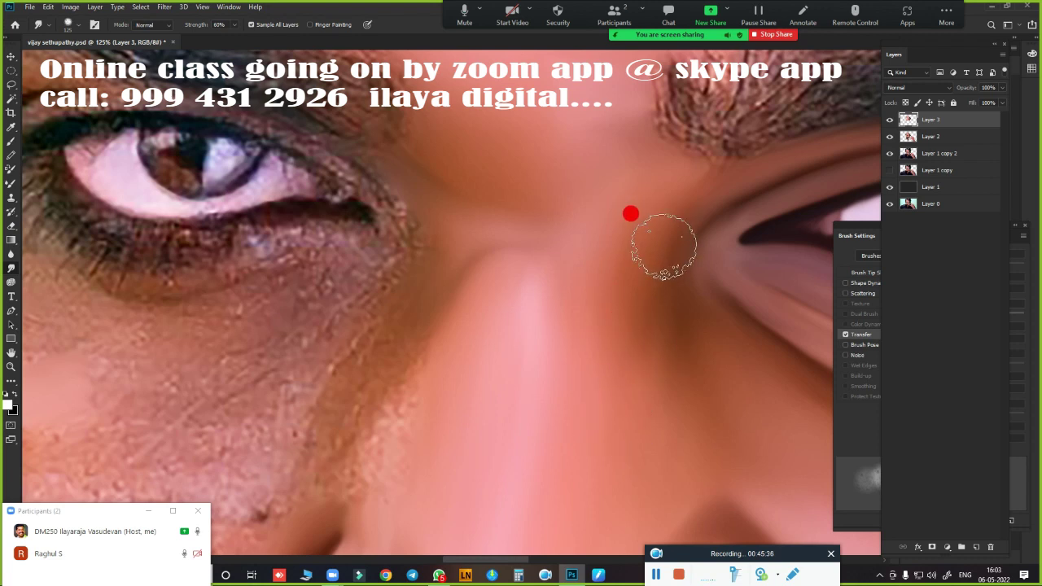
mouse_move(630, 212)
left_mouse_down()
mouse_move(600, 318)
mouse_move(559, 304)
left_mouse_up()
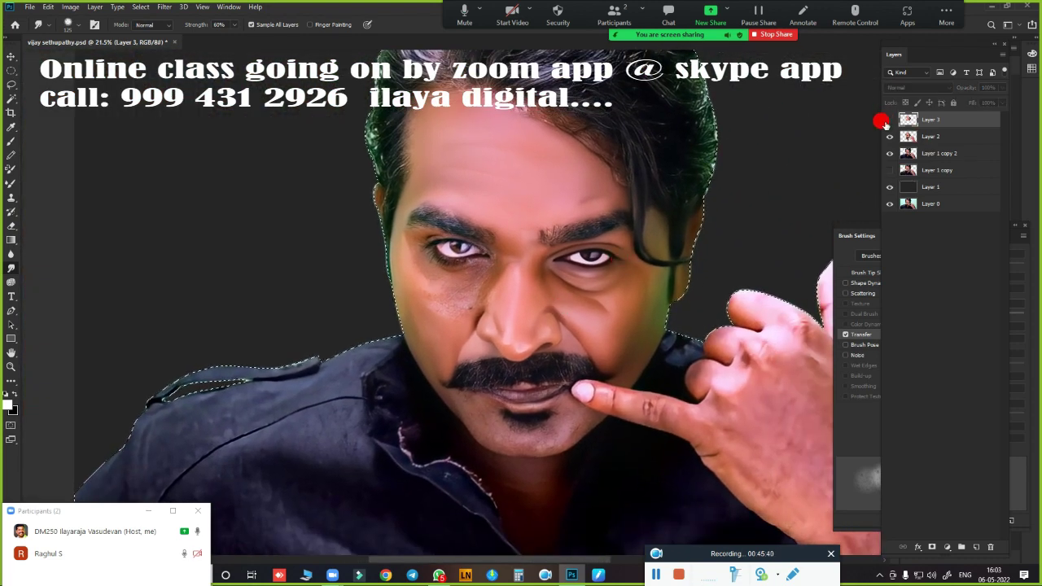
left_click(889, 120)
left_click(889, 121)
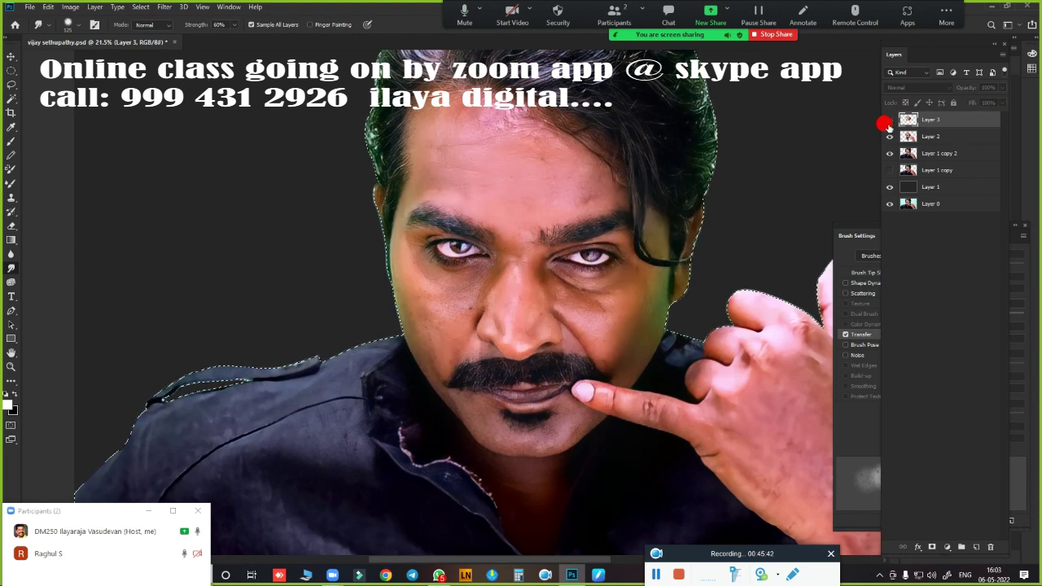
left_click(889, 121)
scroll(616, 301, "up", 3)
scroll(512, 312, "up", 3)
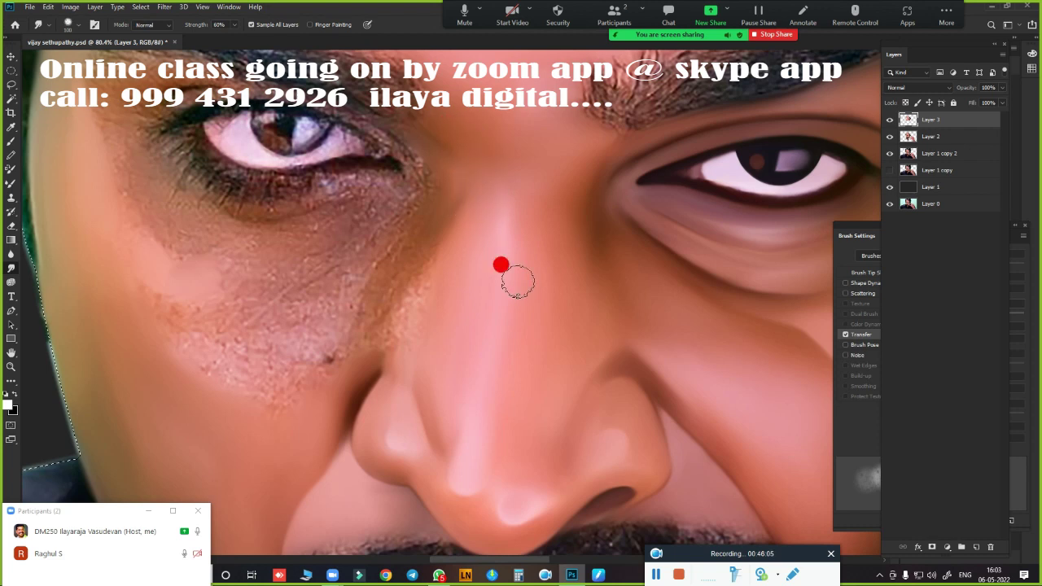
scroll(503, 300, "down", 5)
scroll(502, 300, "up", 5)
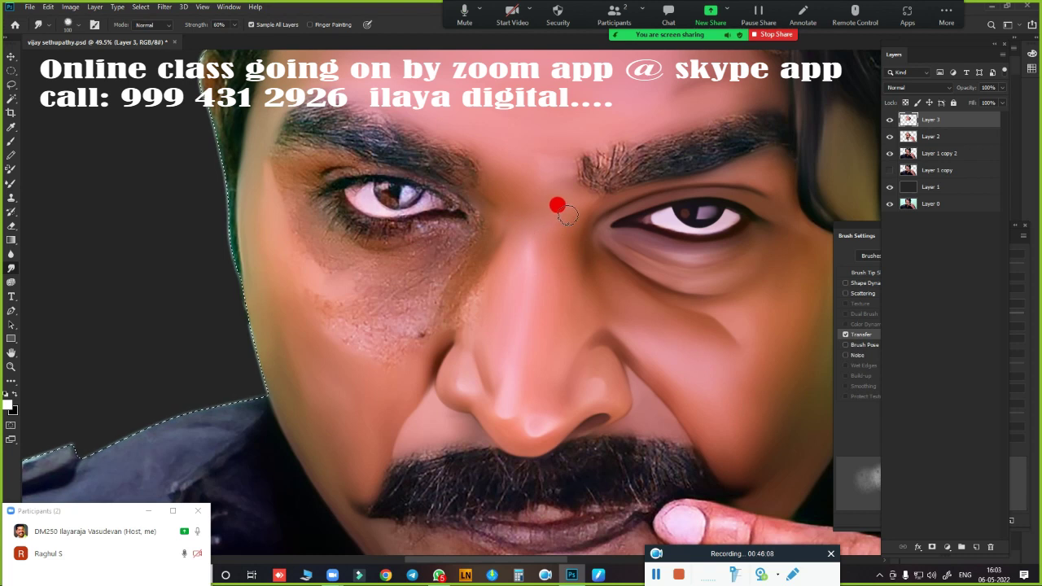
scroll(543, 286, "down", 3)
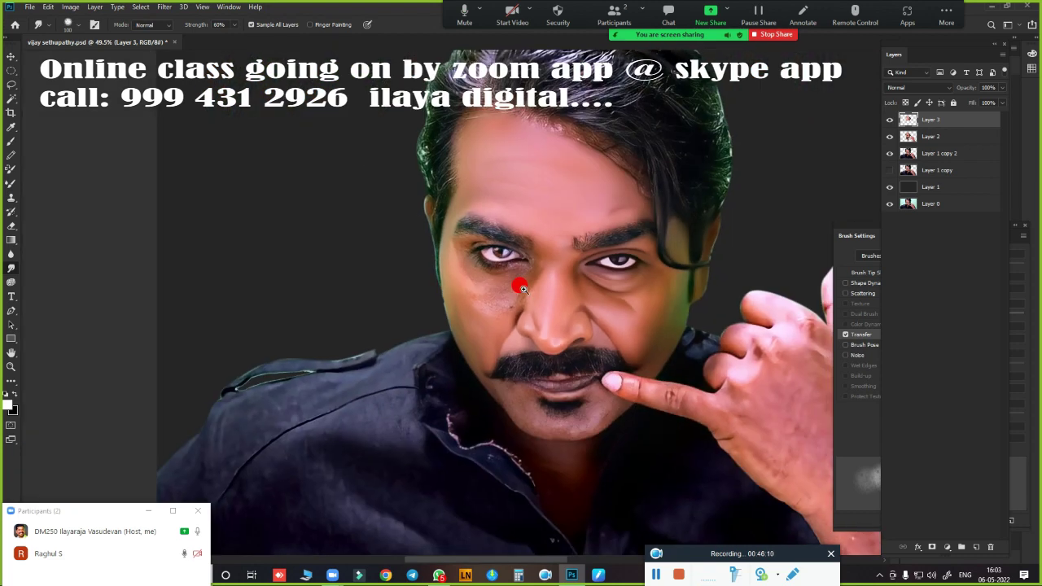
scroll(578, 286, "up", 2)
scroll(640, 268, "up", 2)
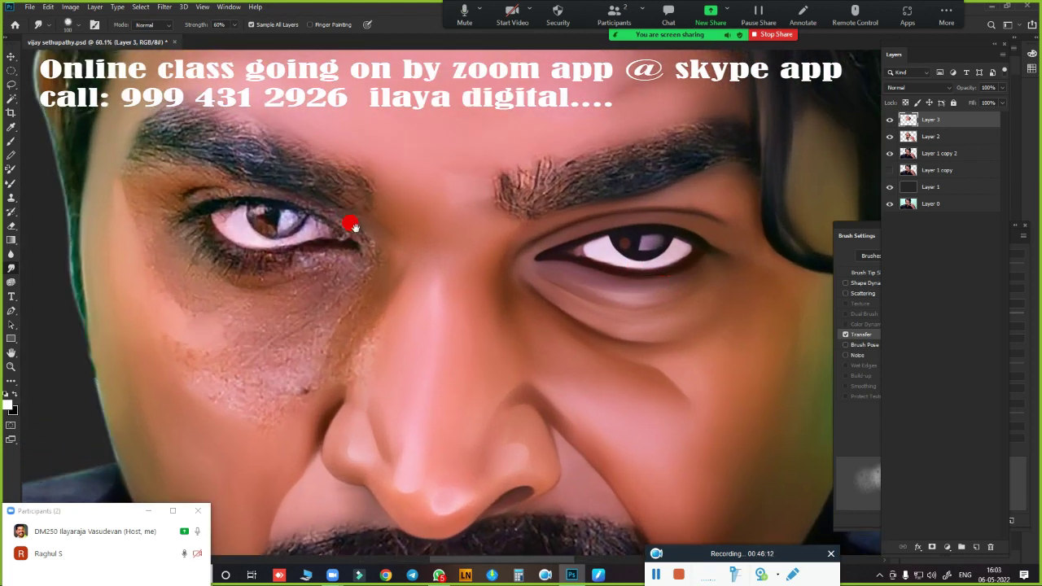
scroll(543, 258, "up", 1)
scroll(529, 264, "up", 1)
scroll(562, 259, "up", 1)
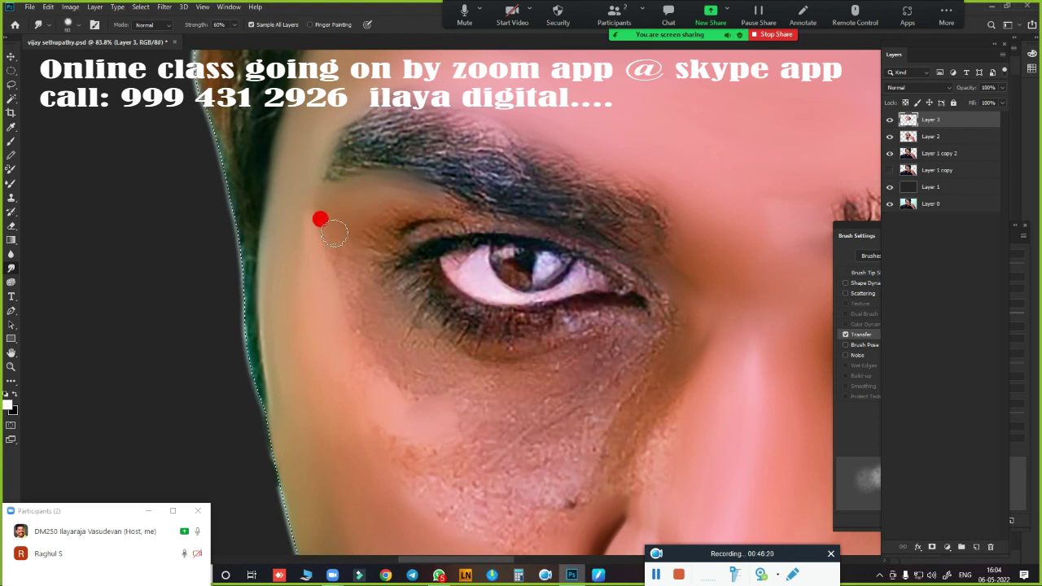
Smudge the skin under the first eyebrow, its outer end and the outer eye corner
mouse_move(354, 225)
left_mouse_down()
mouse_move(388, 200)
mouse_move(347, 197)
mouse_move(454, 191)
mouse_move(446, 196)
mouse_move(541, 215)
left_mouse_up()
mouse_move(672, 288)
left_mouse_down()
mouse_move(640, 249)
mouse_move(567, 219)
mouse_move(619, 250)
left_mouse_up()
mouse_move(559, 227)
left_mouse_down()
mouse_move(568, 237)
mouse_move(550, 254)
mouse_move(334, 192)
mouse_move(303, 169)
mouse_move(336, 226)
mouse_move(369, 225)
mouse_move(330, 201)
mouse_move(349, 191)
mouse_move(332, 201)
mouse_move(293, 180)
mouse_move(286, 281)
mouse_move(339, 237)
mouse_move(339, 253)
left_mouse_up()
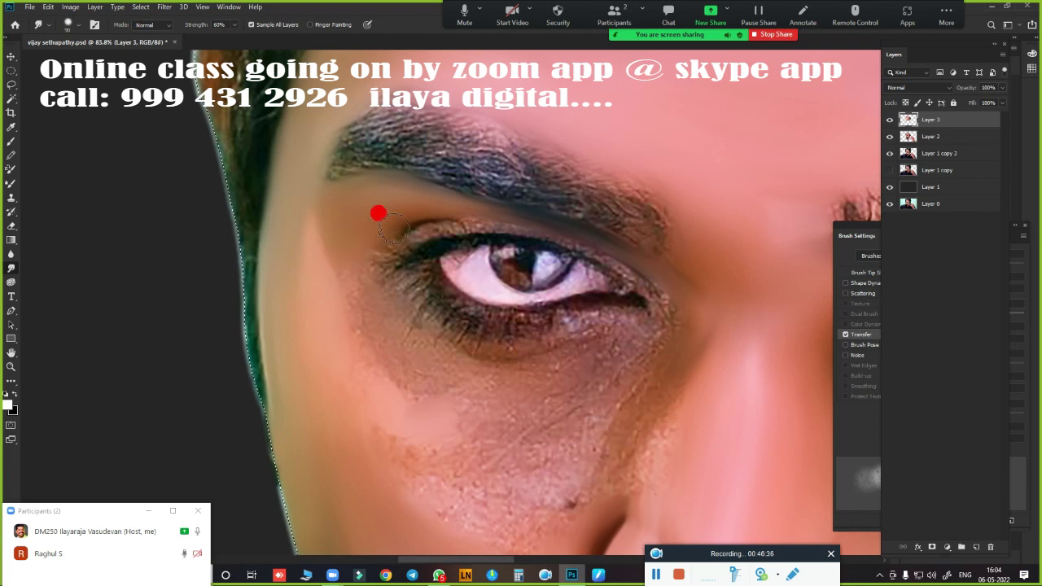
mouse_move(378, 213)
left_mouse_down()
mouse_move(453, 158)
mouse_move(361, 102)
mouse_move(386, 86)
mouse_move(337, 163)
mouse_move(436, 92)
mouse_move(423, 122)
mouse_move(395, 123)
mouse_move(400, 133)
mouse_move(381, 146)
mouse_move(437, 156)
mouse_move(326, 130)
mouse_move(319, 163)
mouse_move(342, 132)
mouse_move(386, 158)
mouse_move(495, 170)
mouse_move(458, 180)
mouse_move(418, 172)
mouse_move(480, 130)
mouse_move(529, 137)
mouse_move(476, 145)
mouse_move(361, 109)
mouse_move(584, 163)
mouse_move(472, 204)
mouse_move(274, 144)
mouse_move(411, 179)
left_mouse_up()
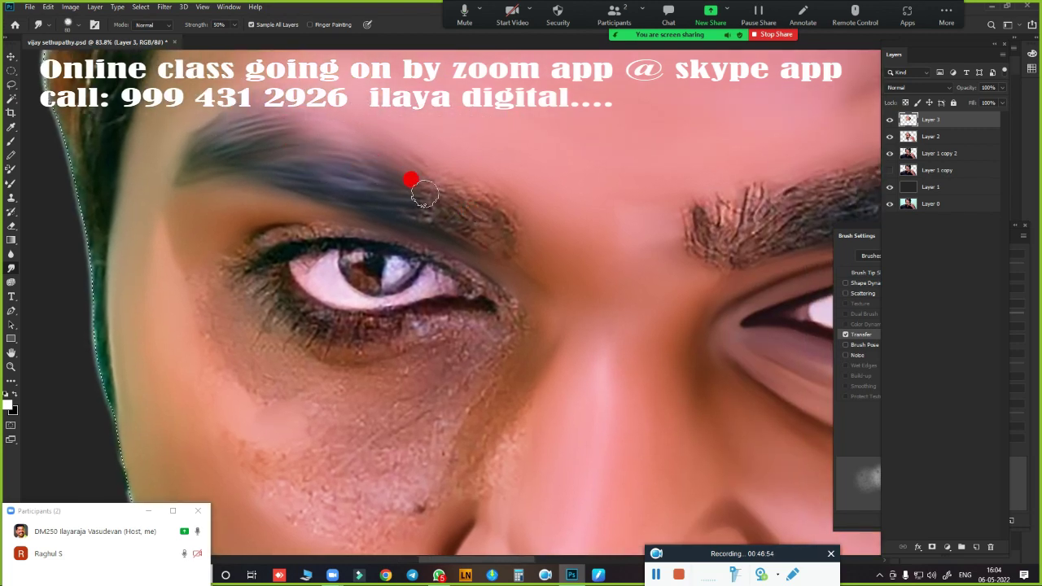
mouse_move(454, 227)
left_mouse_down()
mouse_move(490, 240)
mouse_move(424, 181)
mouse_move(405, 146)
mouse_move(513, 216)
mouse_move(543, 266)
mouse_move(448, 203)
left_mouse_up()
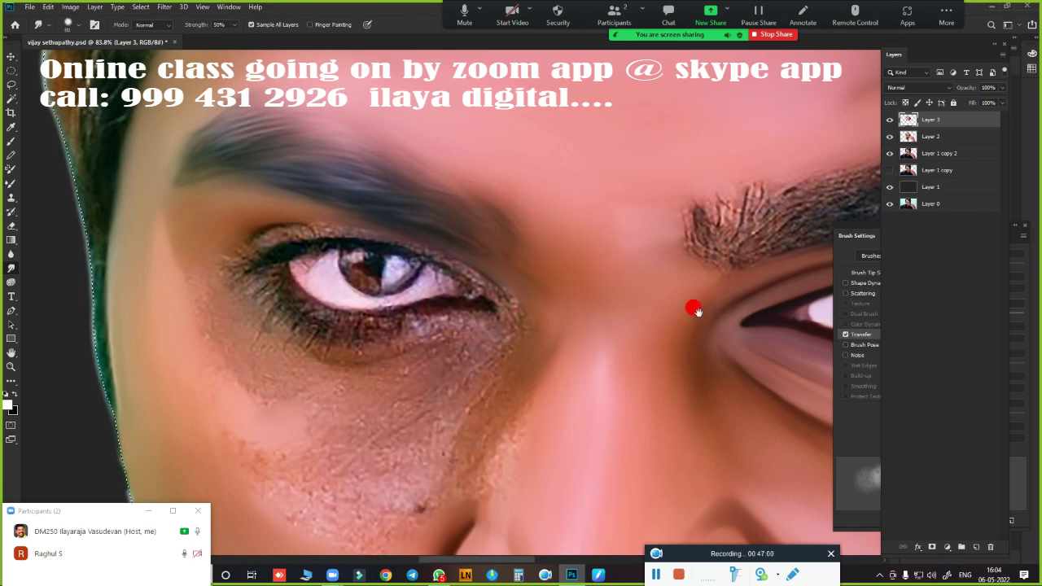
Blend the other eyebrow into a painted look, then recentre and tilt the view on the eye
left_click_drag(692, 305, 456, 333)
mouse_move(590, 236)
left_mouse_down()
mouse_move(549, 263)
mouse_move(665, 197)
mouse_move(624, 195)
mouse_move(632, 226)
mouse_move(693, 244)
mouse_move(714, 296)
mouse_move(656, 195)
mouse_move(595, 195)
mouse_move(417, 261)
mouse_move(422, 277)
mouse_move(407, 302)
mouse_move(649, 230)
mouse_move(565, 262)
mouse_move(481, 277)
mouse_move(640, 217)
mouse_move(558, 239)
mouse_move(493, 223)
mouse_move(658, 184)
mouse_move(615, 260)
mouse_move(728, 249)
mouse_move(510, 233)
mouse_move(568, 191)
mouse_move(591, 188)
mouse_move(542, 239)
mouse_move(538, 271)
mouse_move(516, 291)
mouse_move(530, 201)
mouse_move(484, 212)
mouse_move(477, 261)
mouse_move(546, 193)
mouse_move(488, 223)
mouse_move(512, 201)
mouse_move(489, 266)
left_mouse_up()
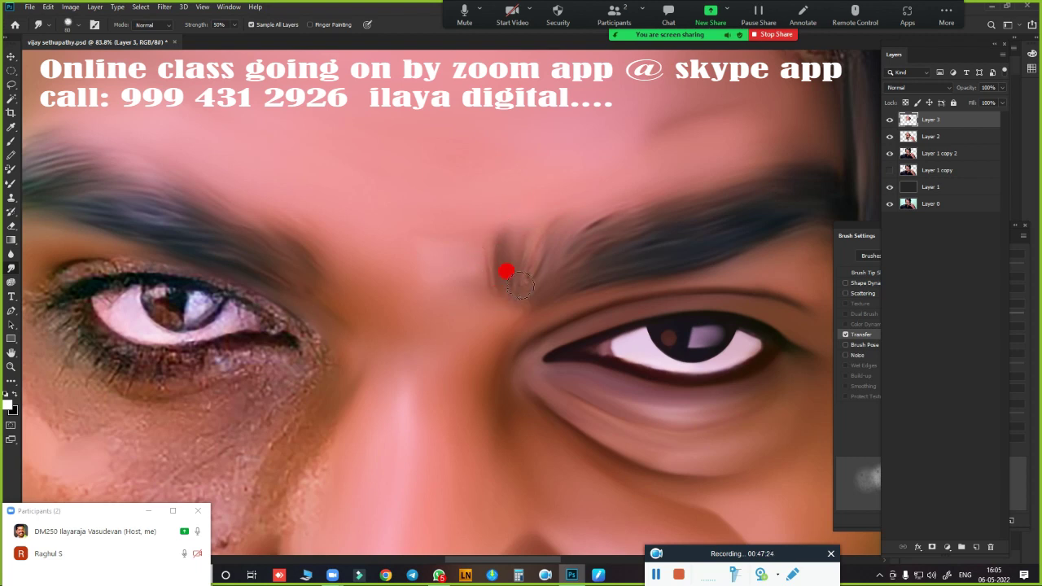
mouse_move(571, 260)
left_mouse_down()
mouse_move(675, 204)
mouse_move(644, 255)
left_mouse_up()
scroll(609, 383, "down", 5)
scroll(546, 396, "down", 3)
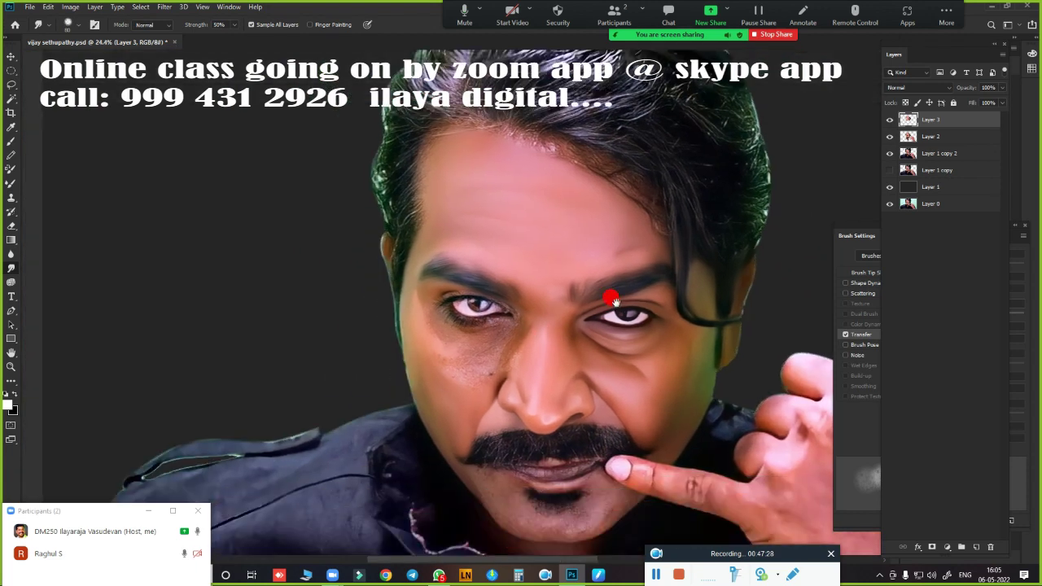
scroll(609, 296, "down", 2)
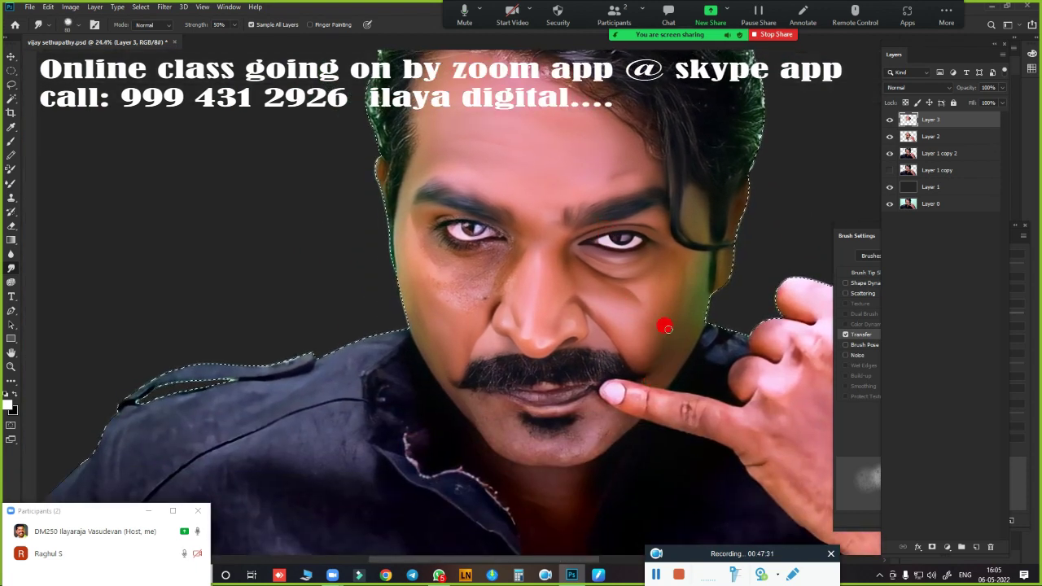
scroll(522, 315, "down", 2)
scroll(522, 315, "down", 1)
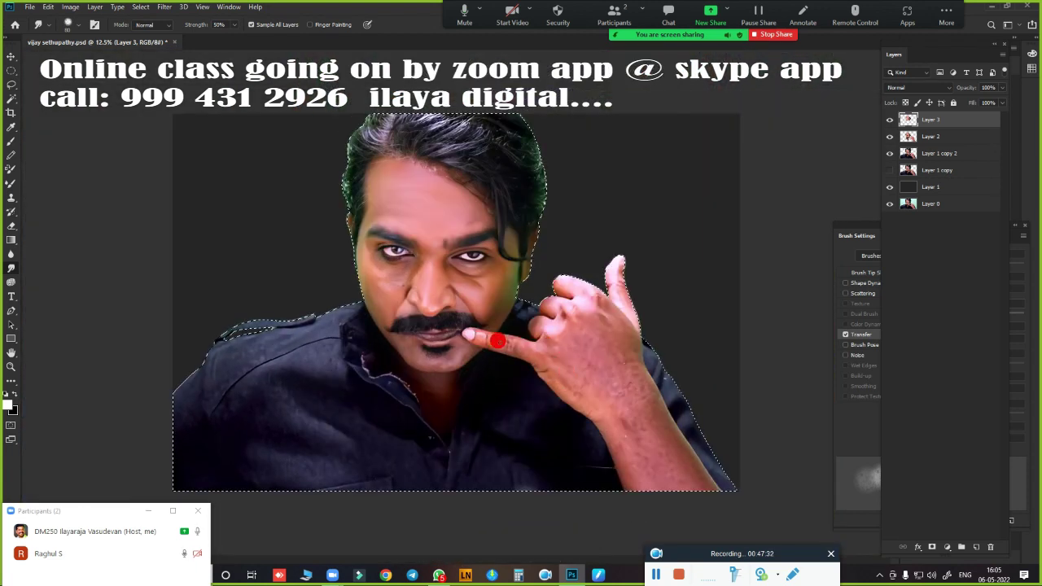
scroll(480, 358, "up", 6)
left_click_drag(456, 268, 523, 372)
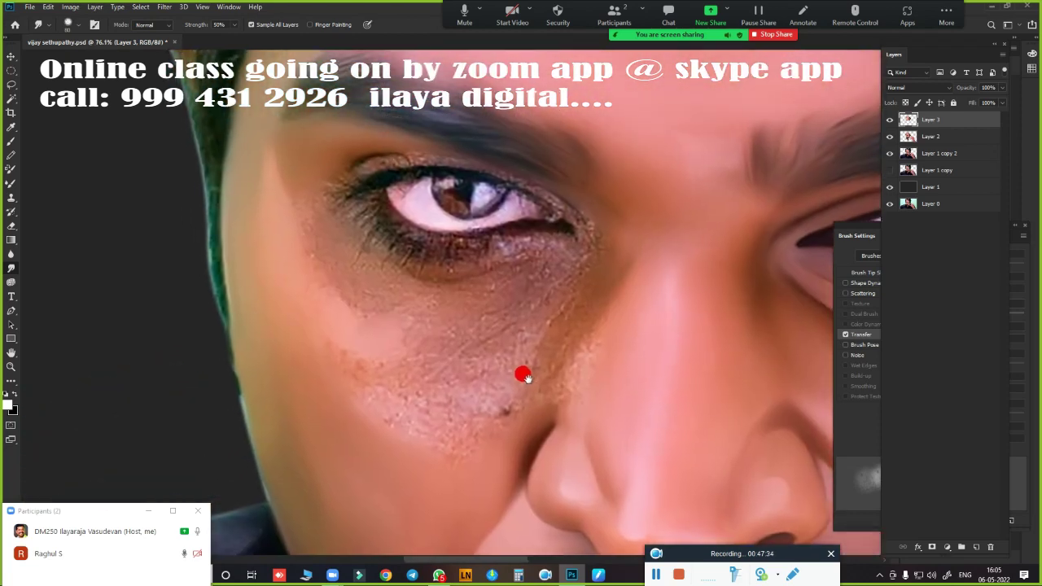
scroll(521, 259, "up", 2)
left_click_drag(523, 260, 549, 368)
key("r")
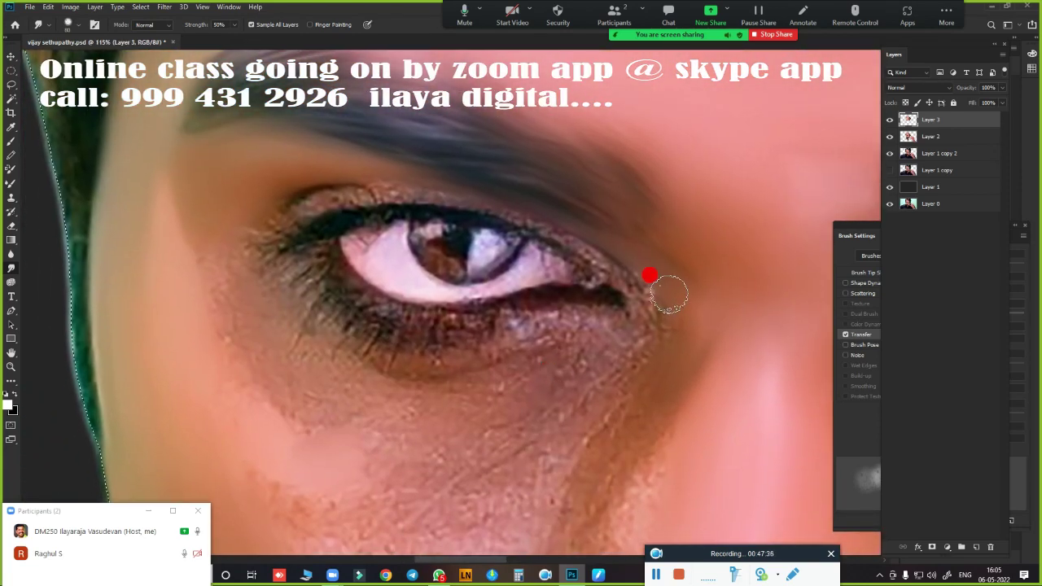
mouse_move(656, 268)
left_mouse_down()
mouse_move(705, 271)
mouse_move(702, 225)
left_mouse_up()
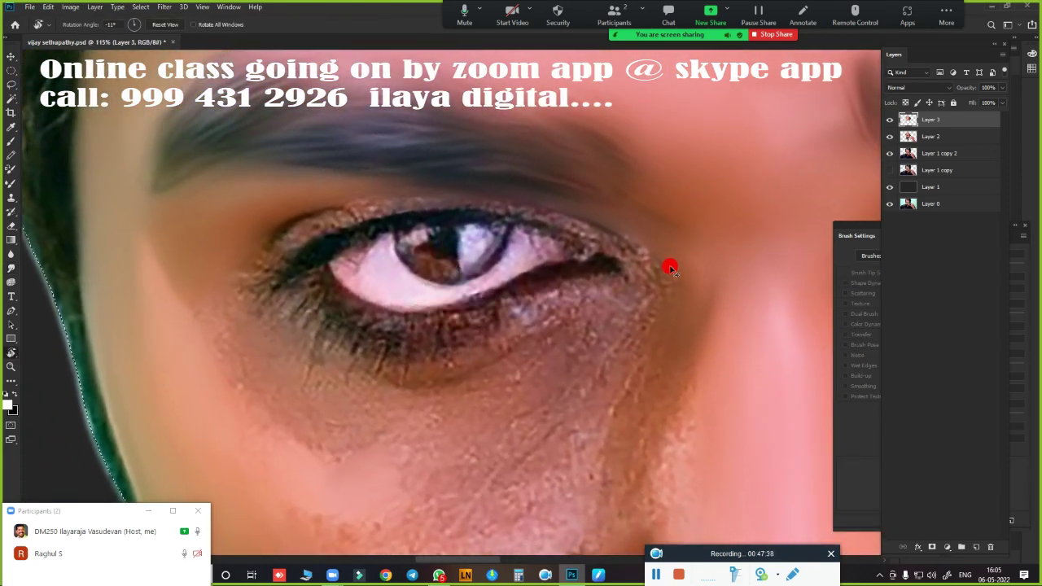
Save the portrait, then draw a curved Pen path along the left eye's upper eyelid
key("ctrl+s")
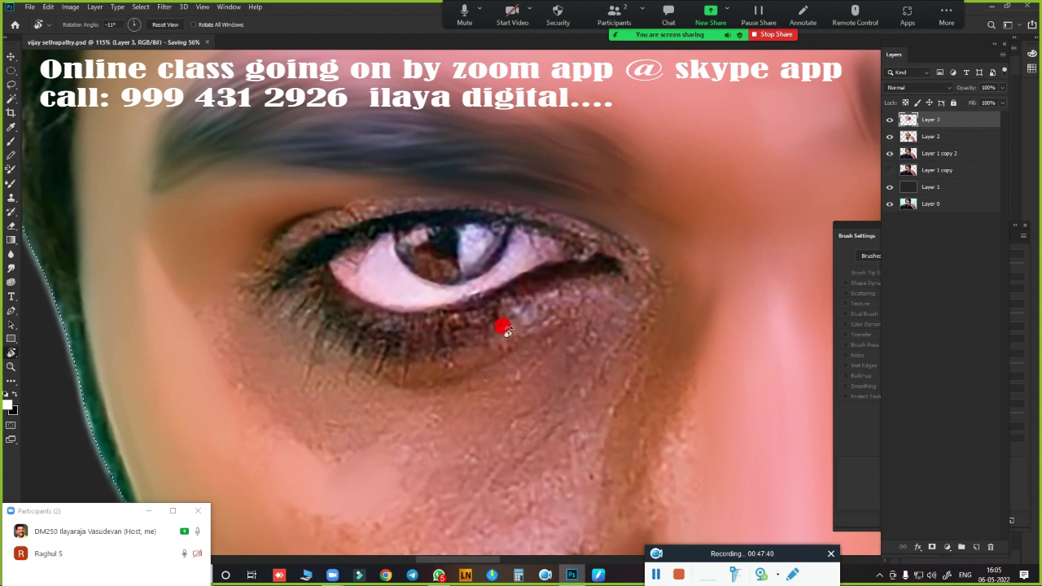
scroll(529, 321, "down", 3)
mouse_move(563, 314)
left_mouse_down()
mouse_move(645, 213)
mouse_move(579, 268)
left_mouse_up()
scroll(609, 286, "up", 3)
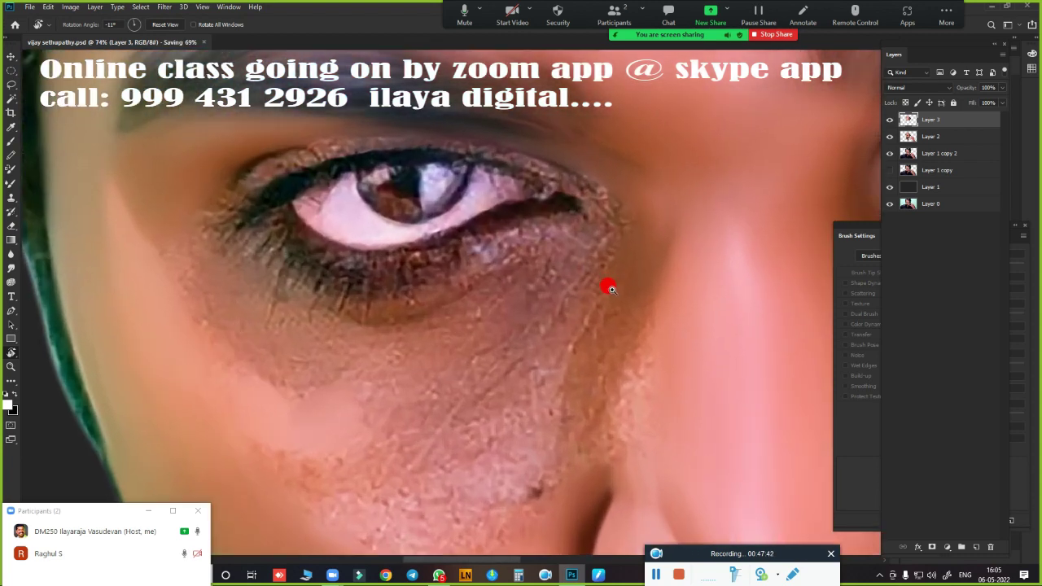
key("p")
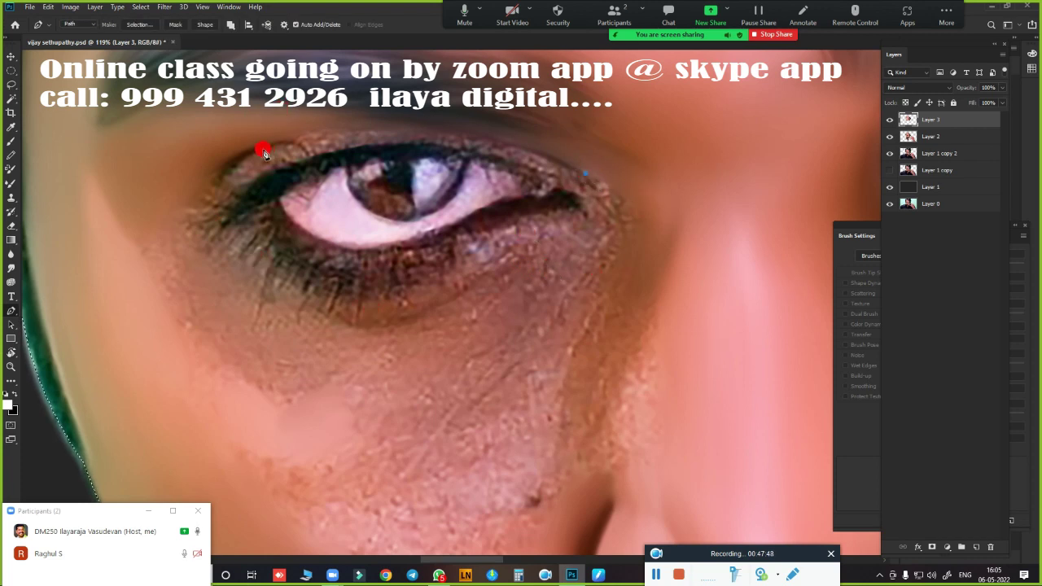
left_click_drag(241, 161, 78, 248)
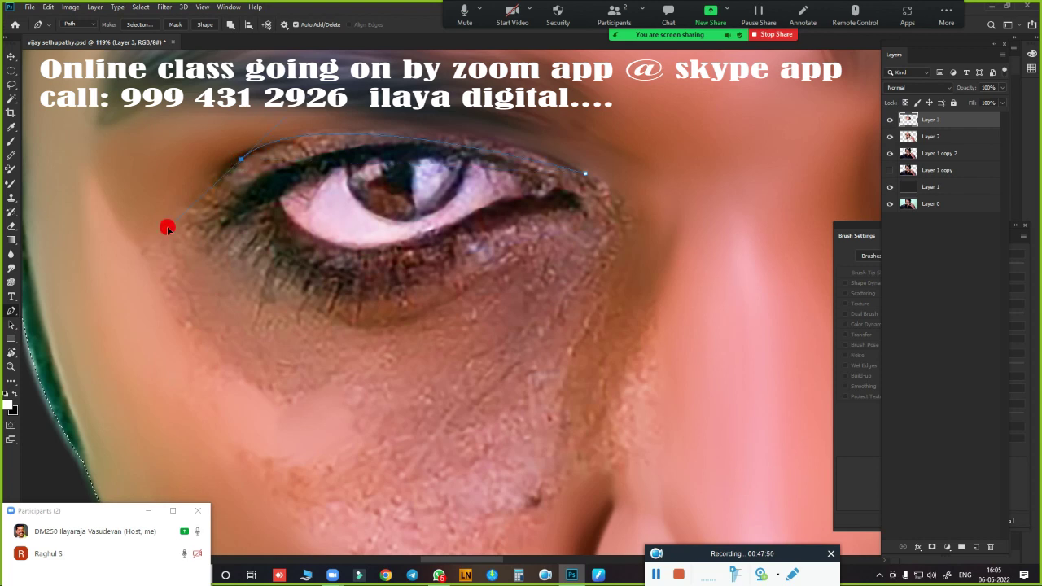
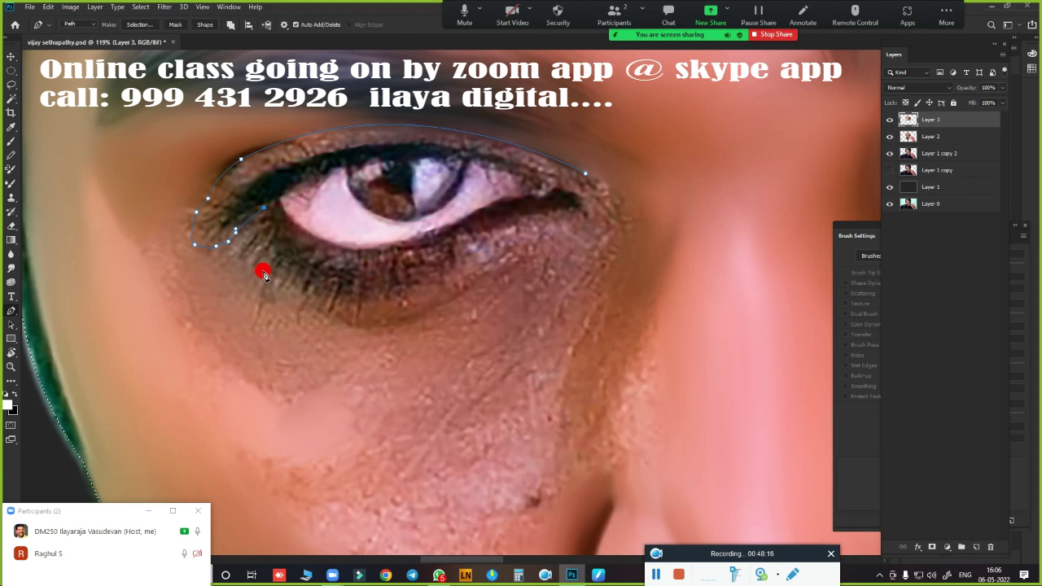
Zoom in and add curved Pen anchors bending along the upper eyelid
key("z")
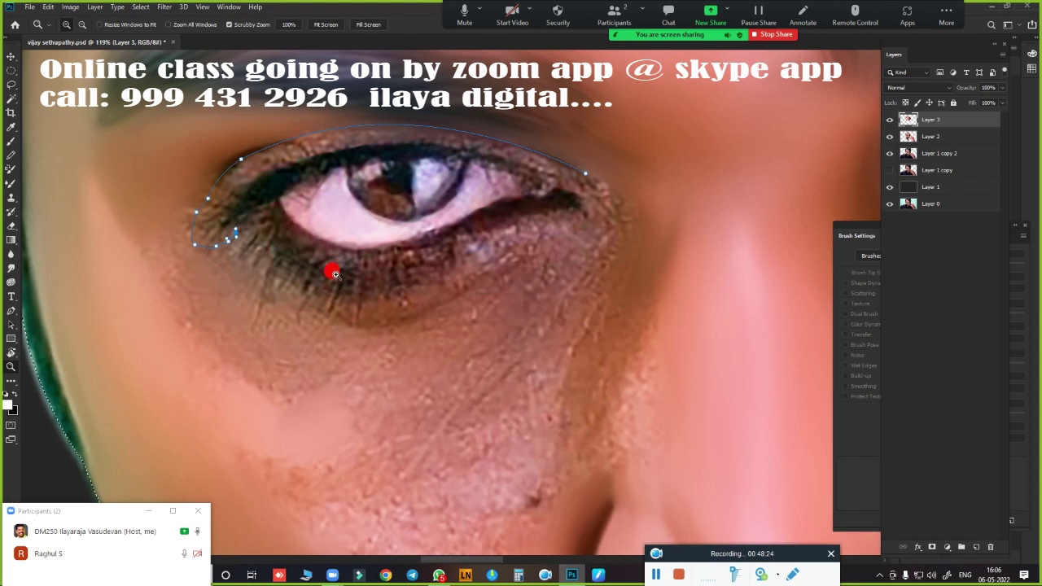
key("p")
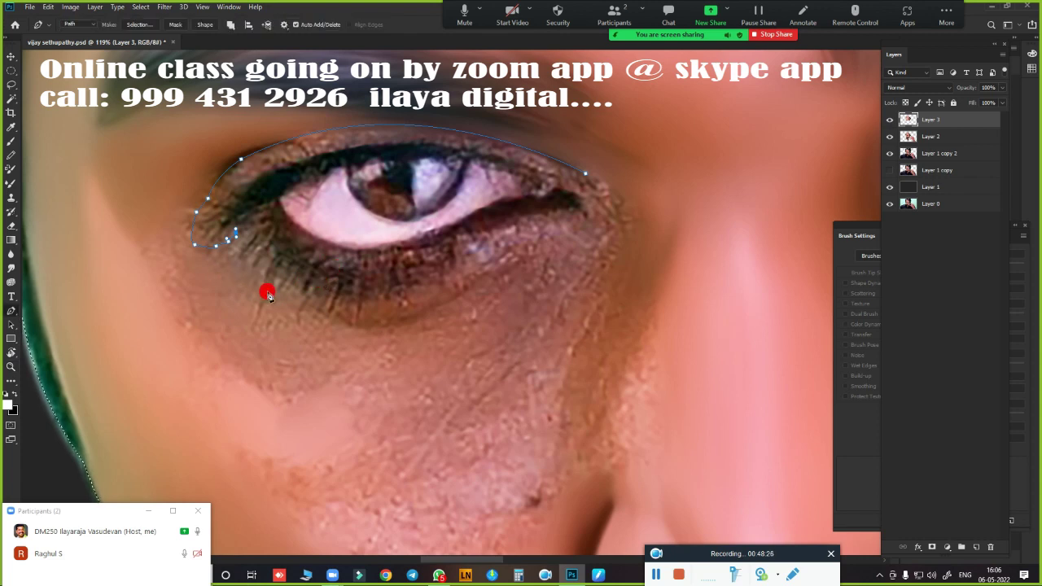
scroll(260, 272, "down", 3)
scroll(261, 273, "down", 2)
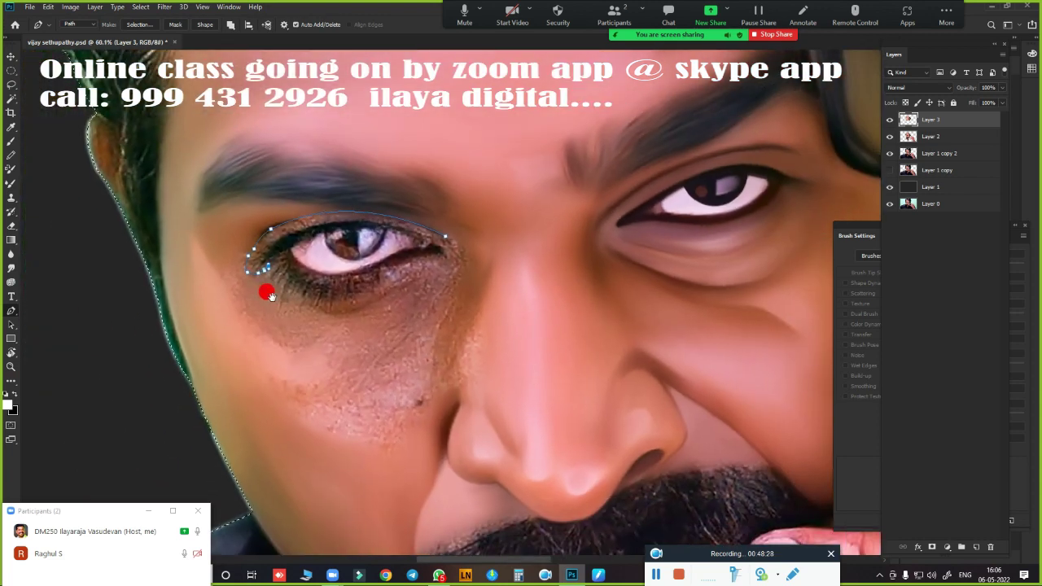
scroll(275, 291, "up", 3)
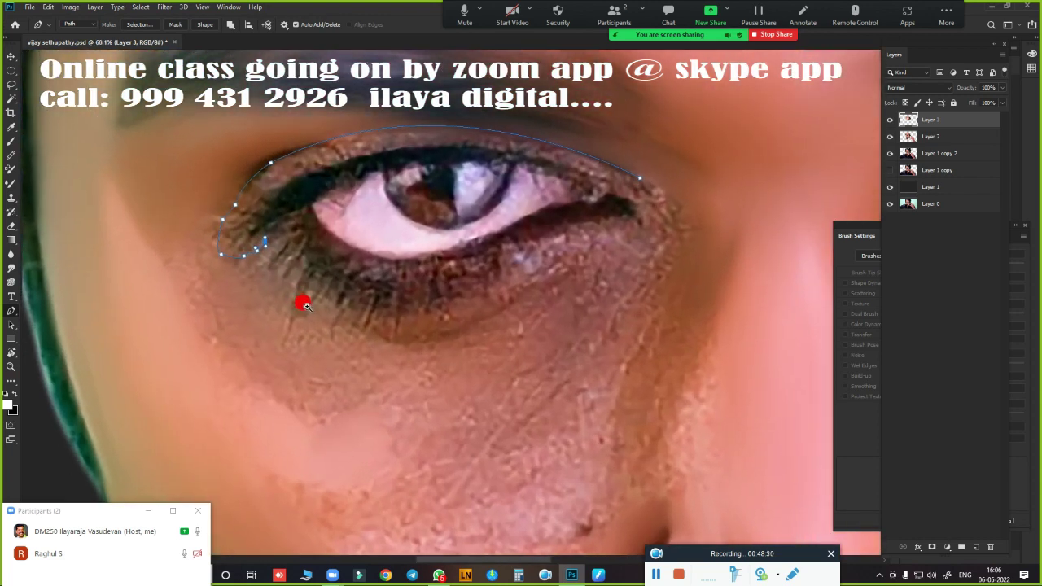
scroll(293, 258, "up", 2)
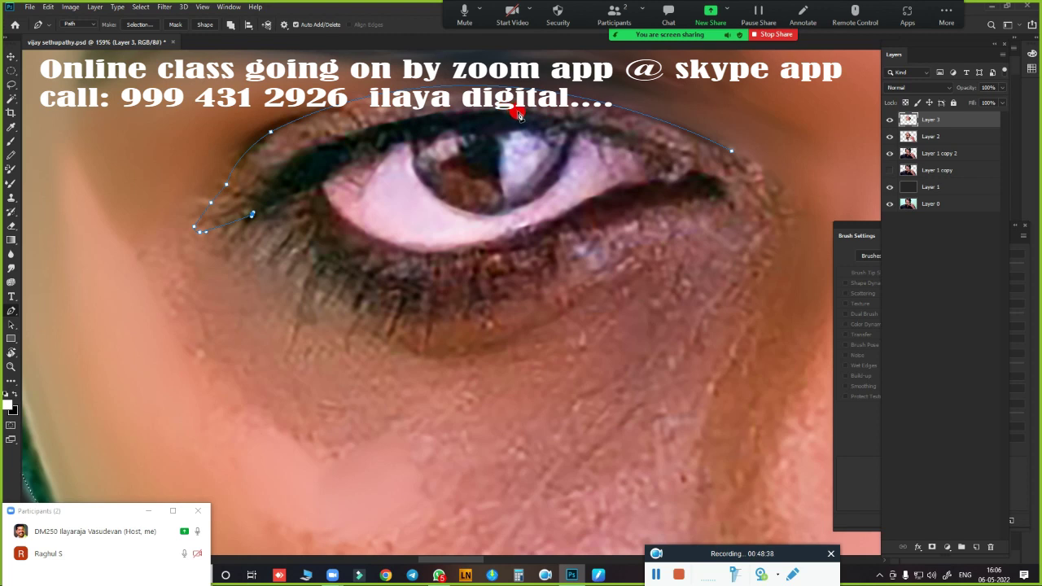
left_click_drag(520, 115, 716, 133)
left_click_drag(739, 122, 711, 127)
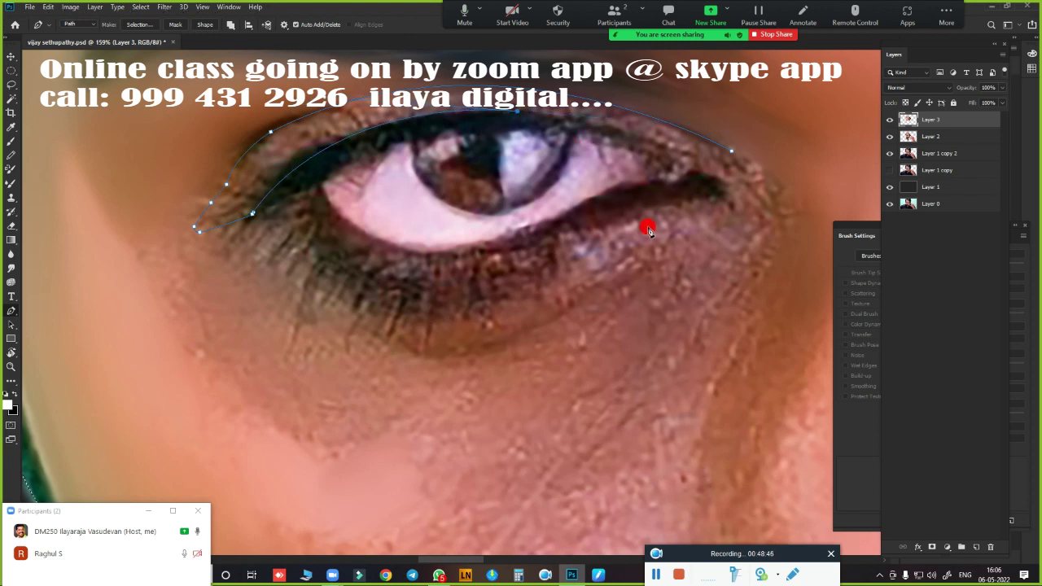
Reshape the last eyelid curve and end the path with an anchor at the outer eye corner
scroll(649, 231, "right", 4)
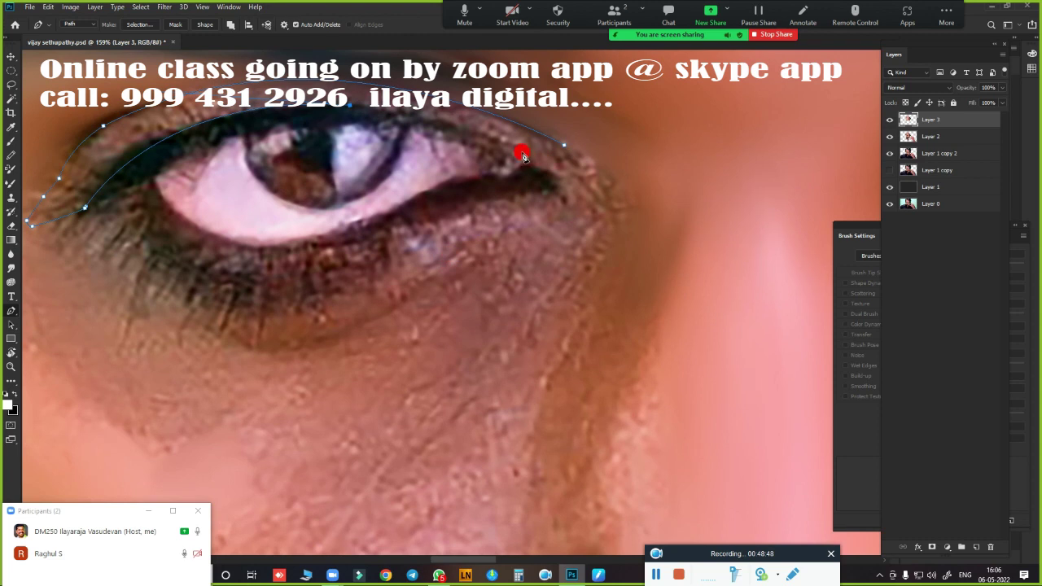
left_click_drag(542, 166, 566, 177)
scroll(527, 209, "down", 5)
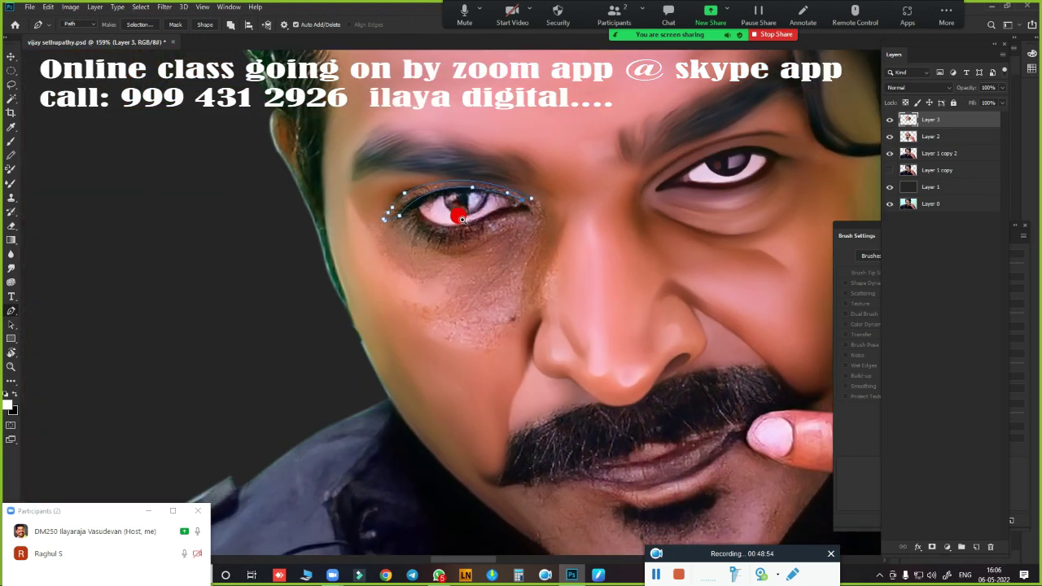
scroll(472, 212, "up", 3)
scroll(521, 214, "up", 2)
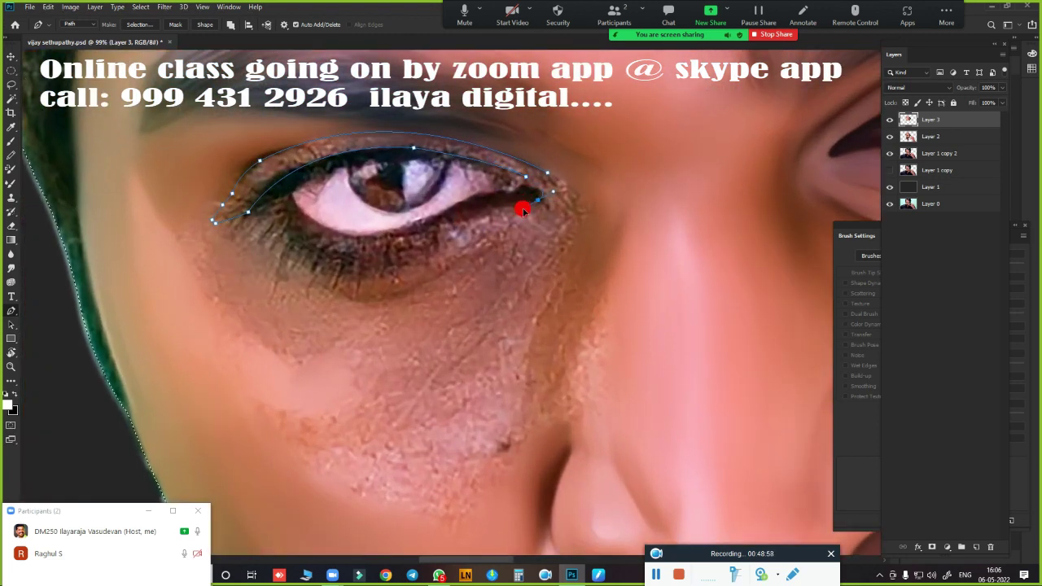
left_click(539, 198)
Extend the path along the lower eyelid and below the inner corner, undoing the stray anchor
left_click_drag(399, 275, 565, 302)
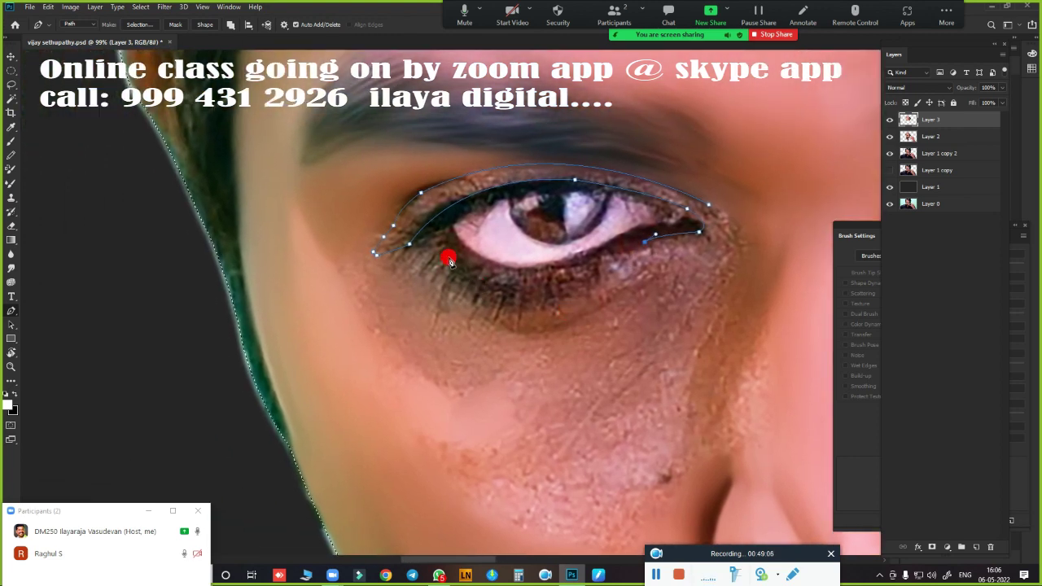
left_click_drag(505, 287, 232, 254)
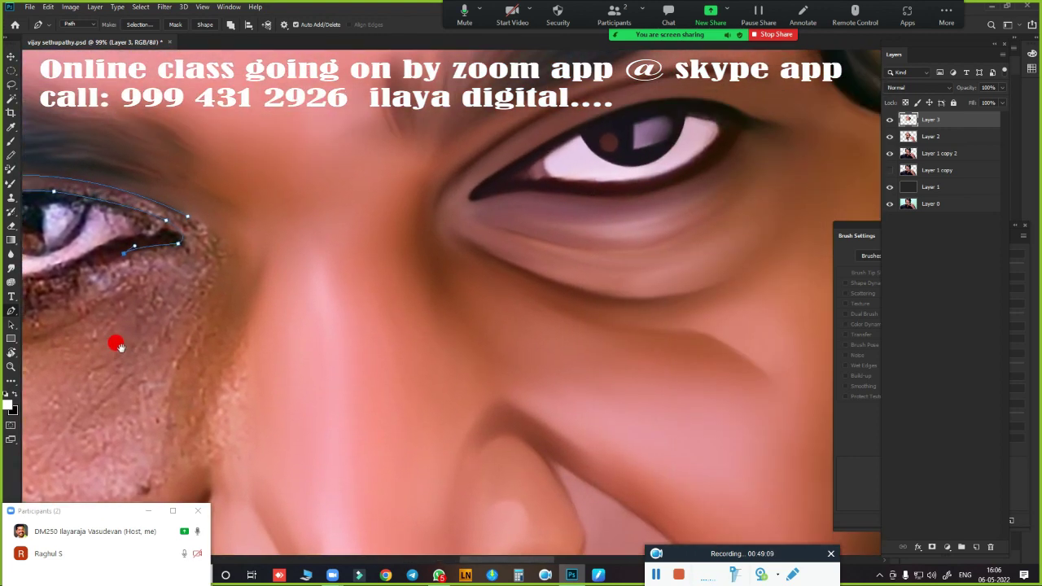
mouse_move(653, 198)
left_mouse_down()
mouse_move(93, 342)
mouse_move(757, 156)
left_mouse_up()
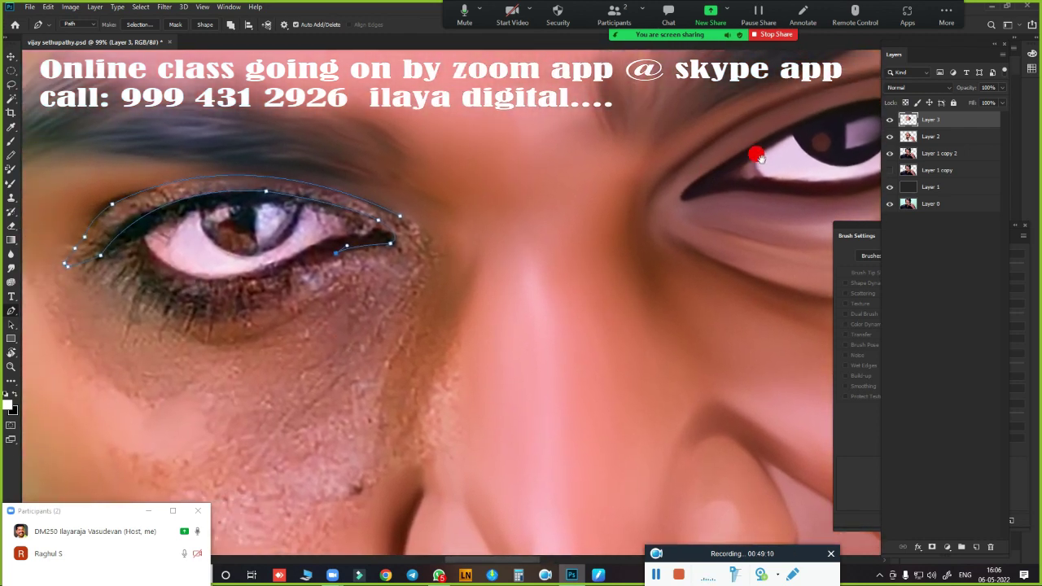
left_click_drag(249, 344, 544, 299)
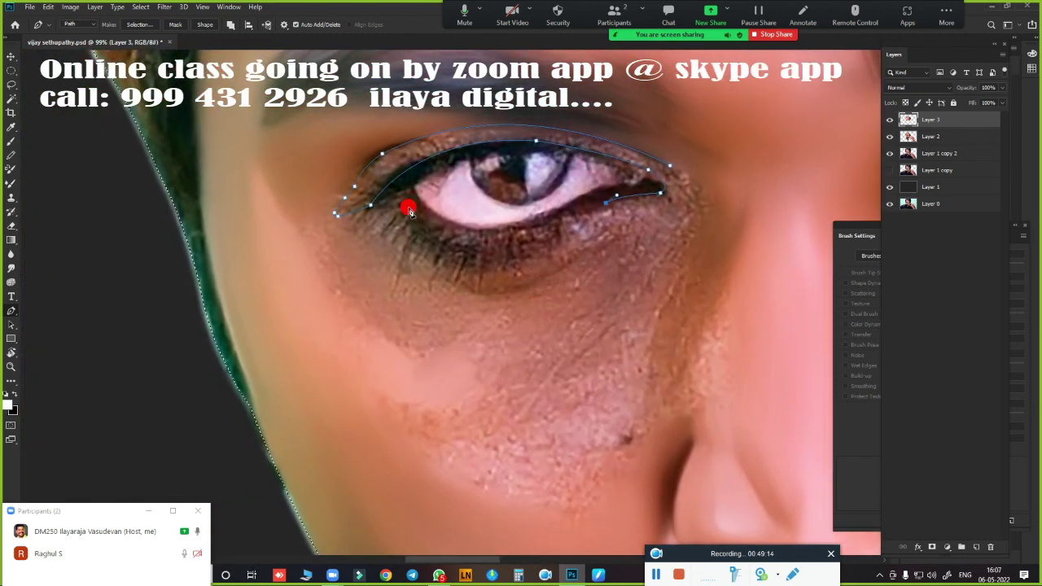
left_click_drag(418, 214, 366, 145)
left_click_drag(350, 155, 348, 152)
left_click_drag(420, 217, 415, 177)
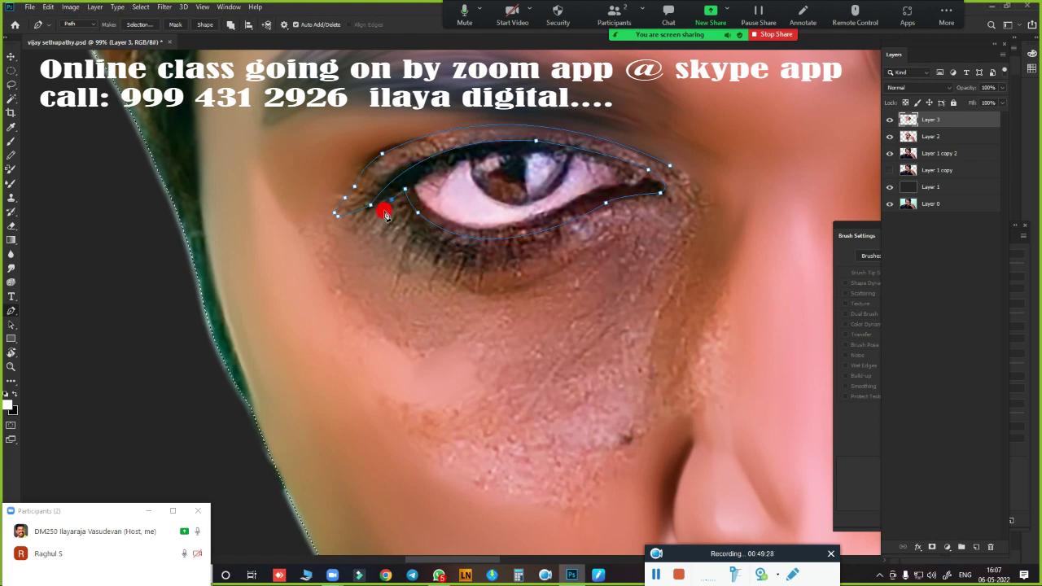
left_click_drag(380, 234, 373, 236)
key("ctrl+z")
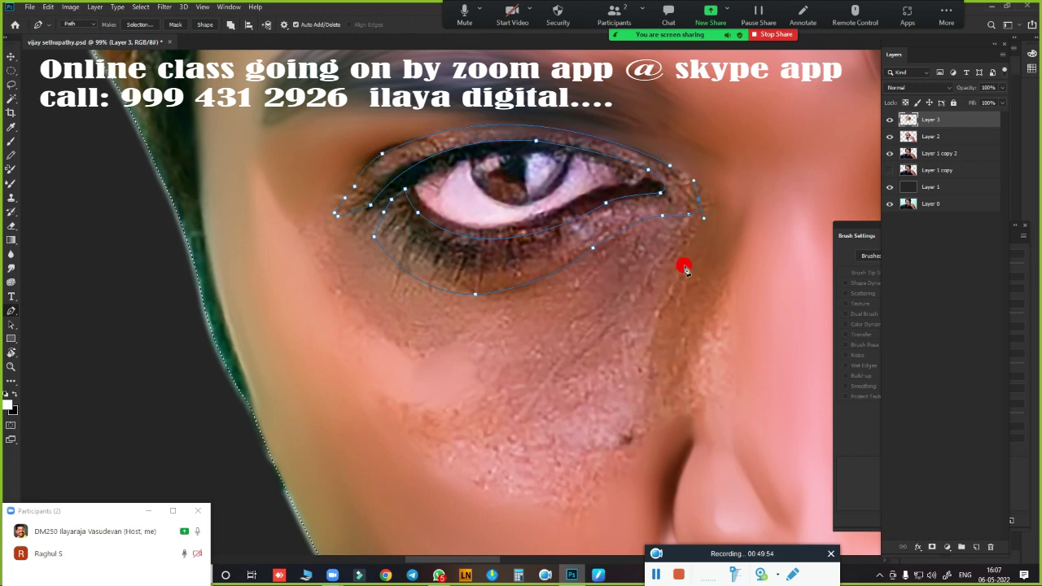
Load the eye path as a selection feathered by 3 pixels
key("Return")
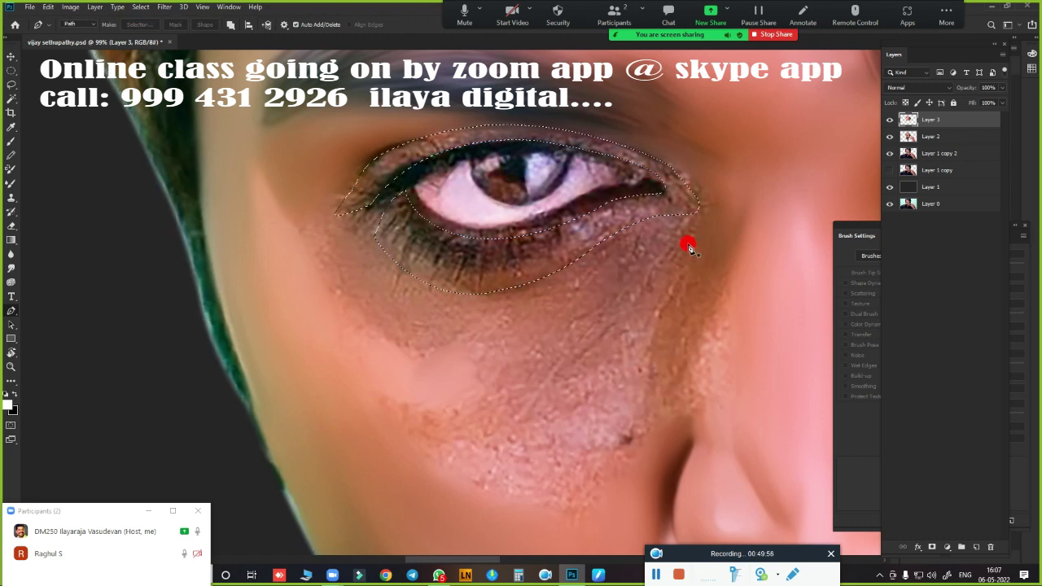
key("shift+F6")
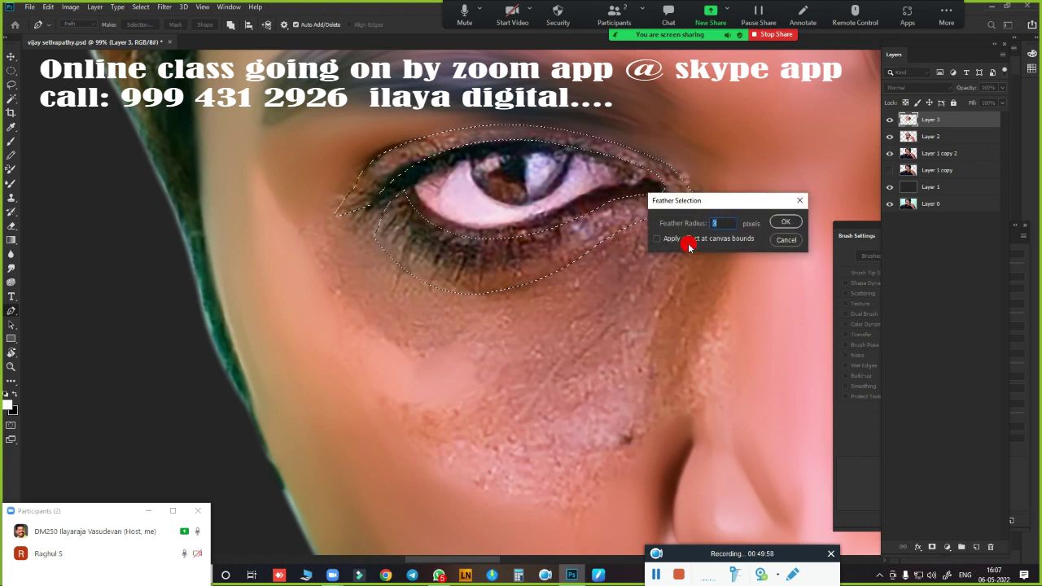
key("Return")
Smudge the upper lash line, upper lid skin and outer eye corner at 50% strength
key("r")
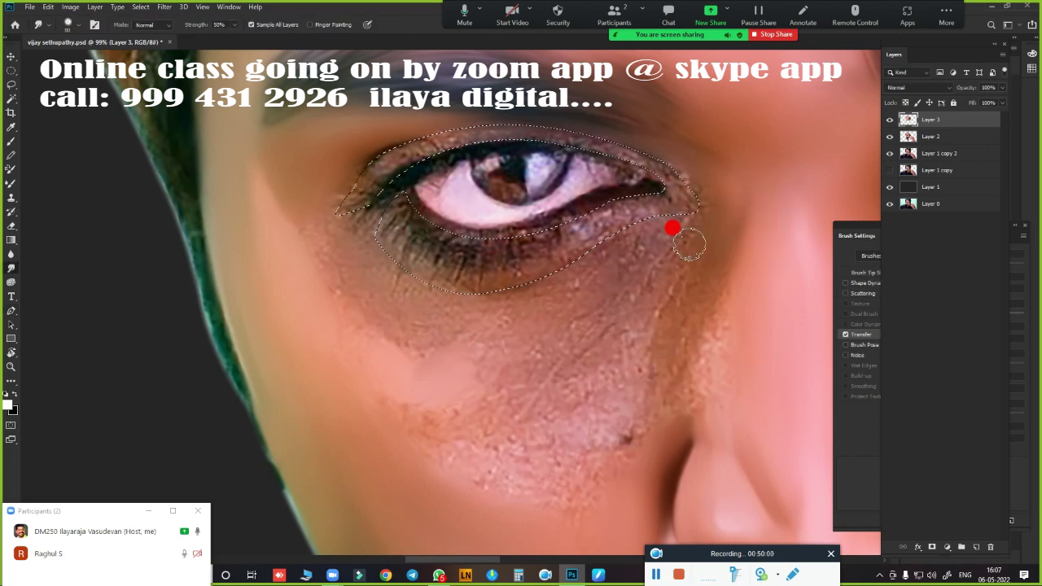
scroll(523, 285, "up", 2)
scroll(537, 297, "up", 2)
scroll(544, 304, "down", 2)
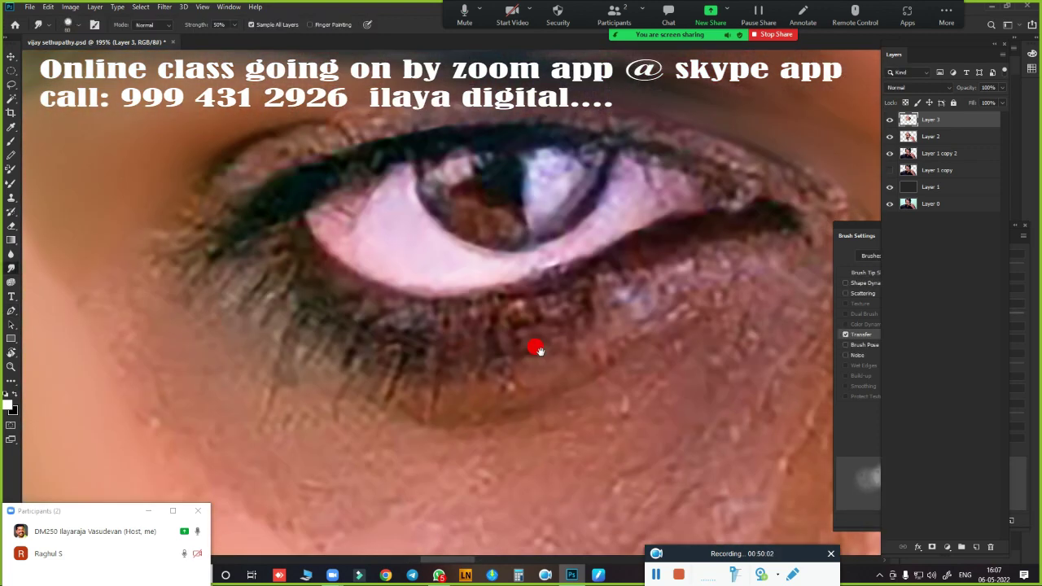
scroll(533, 347, "down", 2)
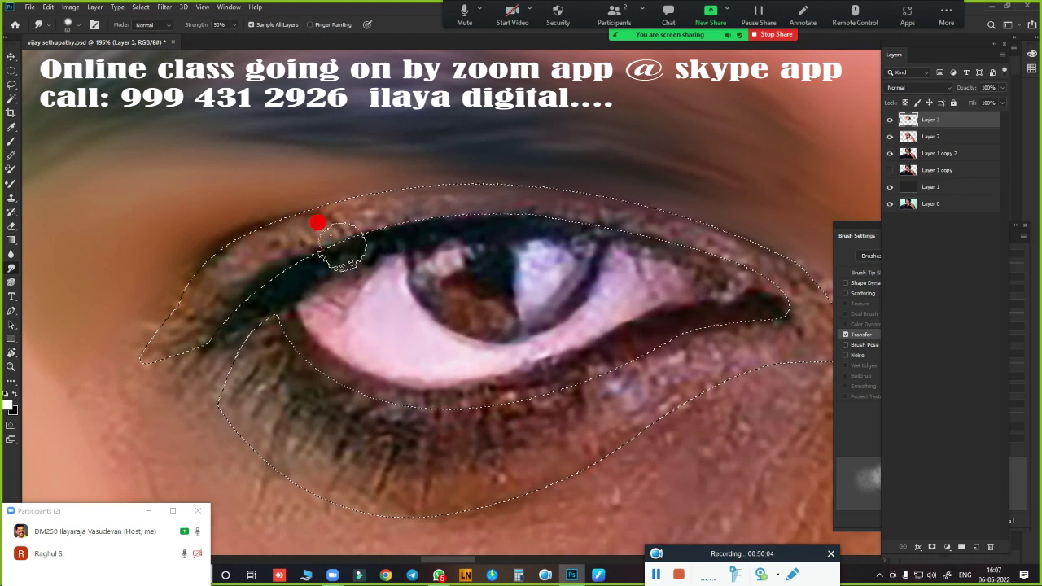
mouse_move(380, 259)
left_mouse_down()
mouse_move(219, 287)
mouse_move(251, 240)
mouse_move(335, 210)
mouse_move(264, 255)
mouse_move(204, 342)
mouse_move(204, 298)
mouse_move(407, 217)
mouse_move(390, 237)
mouse_move(307, 200)
left_mouse_up()
mouse_move(476, 177)
left_mouse_down()
mouse_move(548, 195)
mouse_move(402, 211)
mouse_move(517, 221)
mouse_move(355, 258)
mouse_move(372, 237)
mouse_move(319, 239)
mouse_move(207, 293)
mouse_move(393, 236)
mouse_move(261, 246)
left_mouse_up()
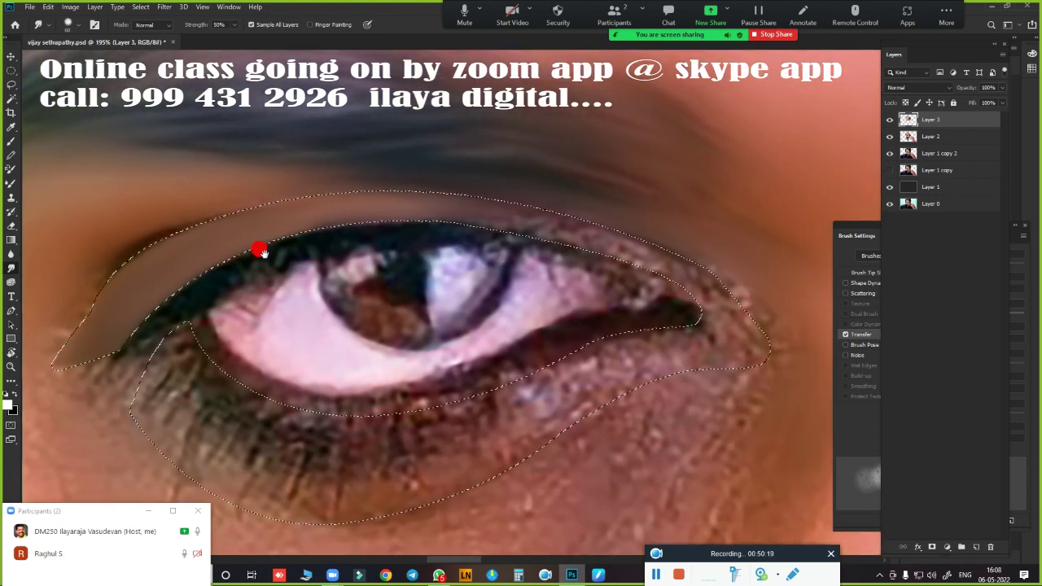
mouse_move(732, 309)
left_mouse_down()
mouse_move(721, 313)
mouse_move(729, 298)
mouse_move(721, 324)
mouse_move(743, 332)
mouse_move(679, 302)
mouse_move(741, 326)
left_mouse_up()
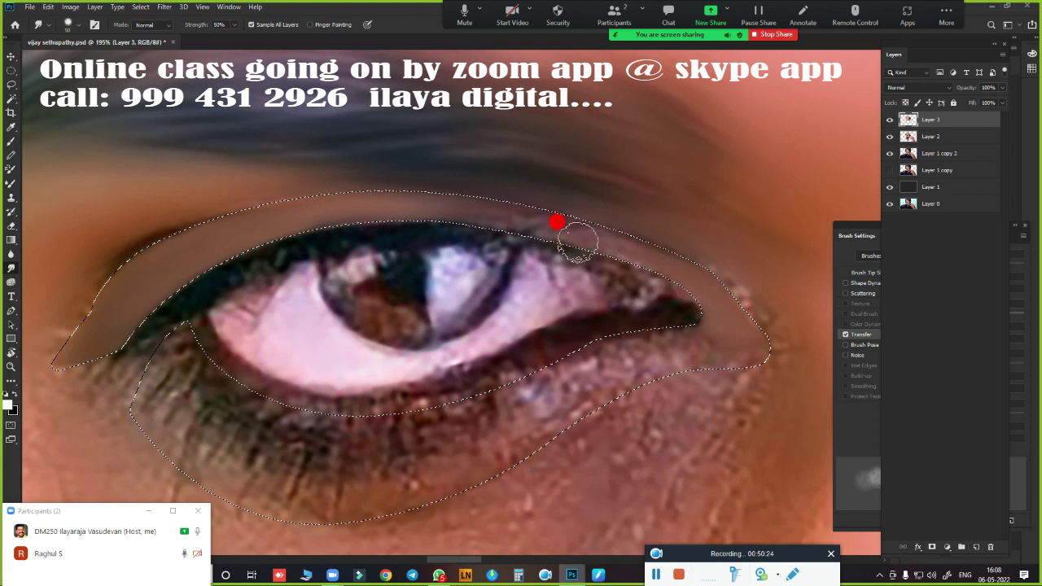
Smear the upper lash line toward both corners and smooth the lower-lid skin
left_click_drag(407, 210, 499, 237)
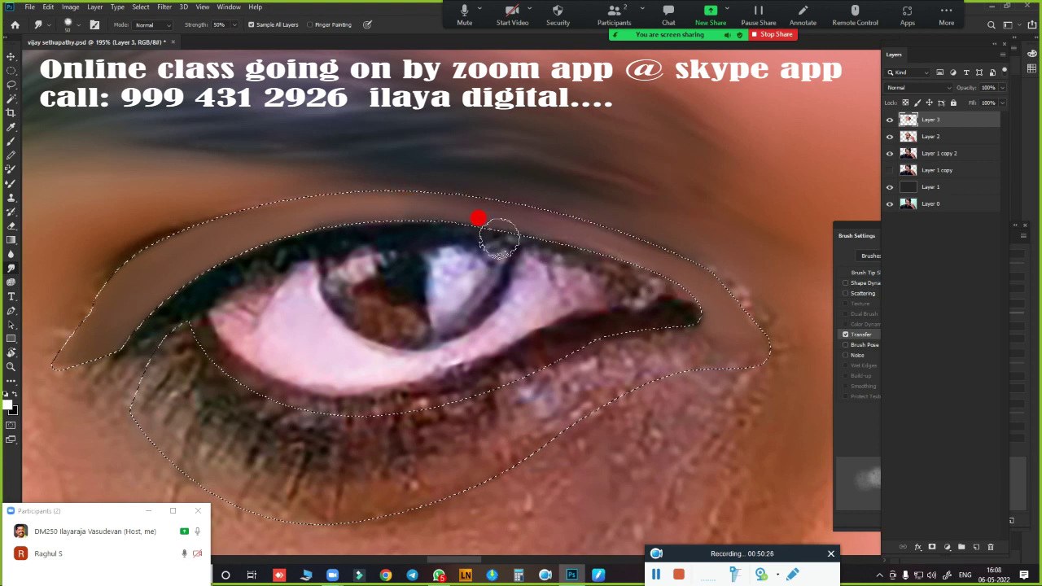
left_click_drag(407, 236, 320, 234)
left_click_drag(608, 269, 502, 232)
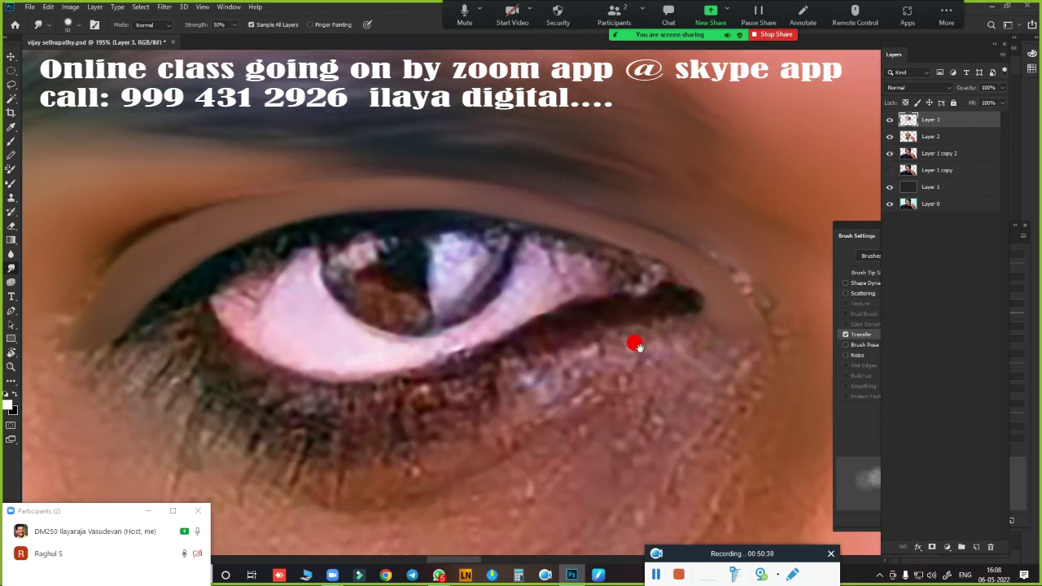
scroll(632, 344, "down", 5)
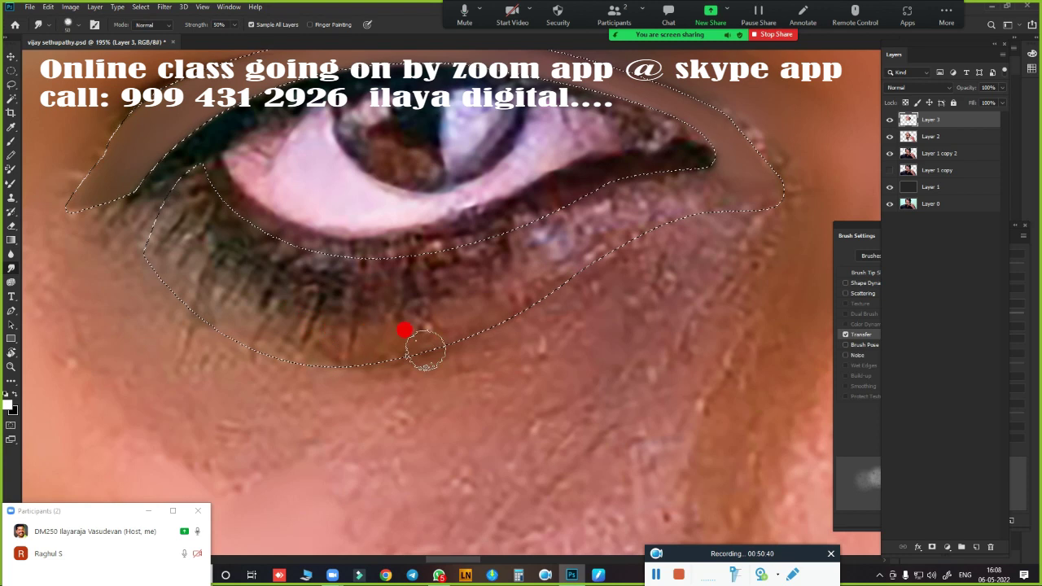
mouse_move(351, 350)
left_mouse_down()
mouse_move(393, 348)
mouse_move(373, 342)
mouse_move(303, 367)
mouse_move(300, 354)
mouse_move(482, 325)
mouse_move(591, 256)
mouse_move(664, 223)
mouse_move(561, 279)
mouse_move(686, 226)
mouse_move(349, 360)
mouse_move(566, 282)
mouse_move(708, 214)
mouse_move(251, 315)
mouse_move(160, 255)
left_mouse_up()
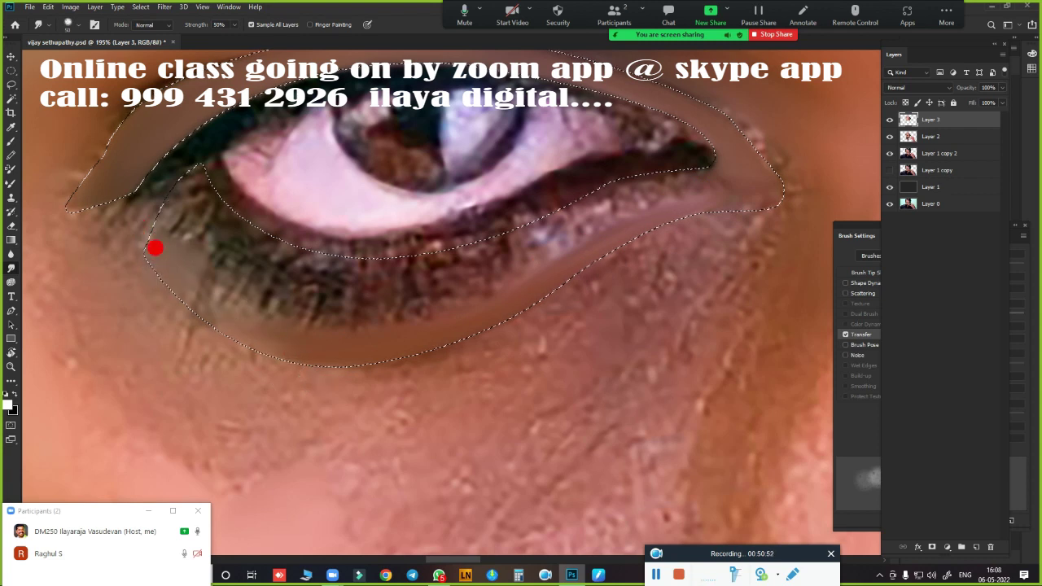
Smudge the lower lid skin and blend it down into the cheek
mouse_move(228, 321)
left_mouse_down()
mouse_move(302, 342)
mouse_move(171, 262)
left_mouse_up()
mouse_move(236, 329)
left_mouse_down()
mouse_move(460, 375)
mouse_move(539, 437)
mouse_move(175, 225)
mouse_move(158, 233)
mouse_move(349, 318)
mouse_move(285, 284)
mouse_move(716, 214)
mouse_move(697, 255)
mouse_move(210, 214)
mouse_move(200, 181)
mouse_move(200, 196)
mouse_move(269, 242)
mouse_move(413, 253)
mouse_move(702, 183)
mouse_move(716, 168)
mouse_move(565, 209)
mouse_move(430, 275)
mouse_move(653, 174)
mouse_move(703, 173)
mouse_move(479, 245)
mouse_move(595, 197)
mouse_move(366, 269)
mouse_move(221, 200)
mouse_move(412, 258)
mouse_move(223, 220)
mouse_move(417, 264)
mouse_move(593, 204)
mouse_move(486, 251)
mouse_move(494, 232)
mouse_move(405, 266)
mouse_move(651, 172)
mouse_move(296, 273)
mouse_move(177, 204)
mouse_move(198, 214)
mouse_move(190, 197)
mouse_move(235, 274)
mouse_move(307, 296)
mouse_move(507, 263)
mouse_move(207, 248)
mouse_move(383, 302)
mouse_move(231, 266)
mouse_move(408, 308)
mouse_move(272, 289)
mouse_move(197, 226)
mouse_move(274, 293)
mouse_move(519, 273)
mouse_move(714, 186)
mouse_move(549, 249)
mouse_move(632, 213)
mouse_move(753, 205)
mouse_move(465, 370)
mouse_move(529, 366)
left_mouse_up()
scroll(529, 366, "down", 3)
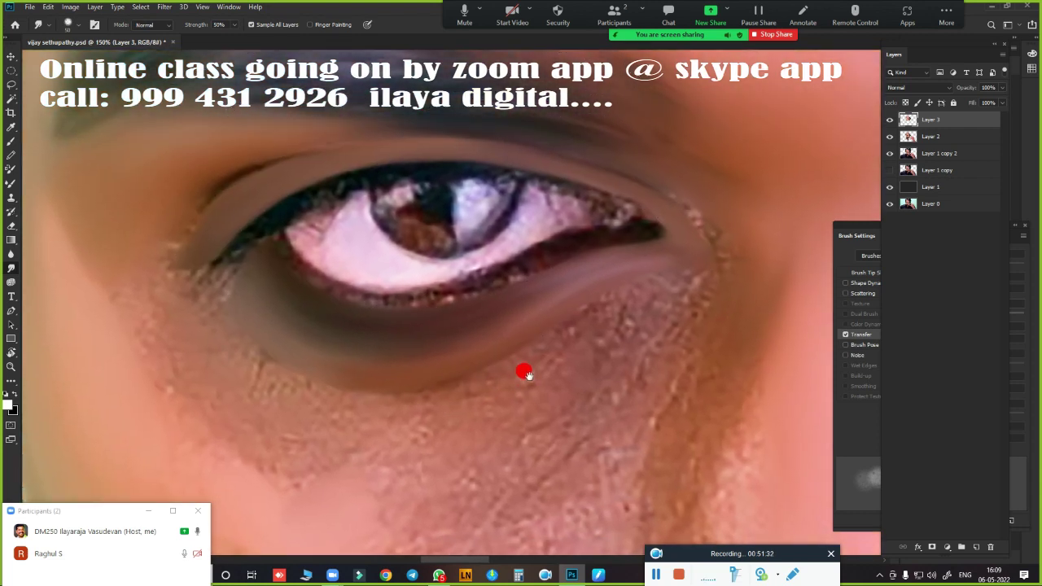
scroll(520, 362, "up", 1)
scroll(553, 357, "down", 3)
scroll(540, 346, "up", 1)
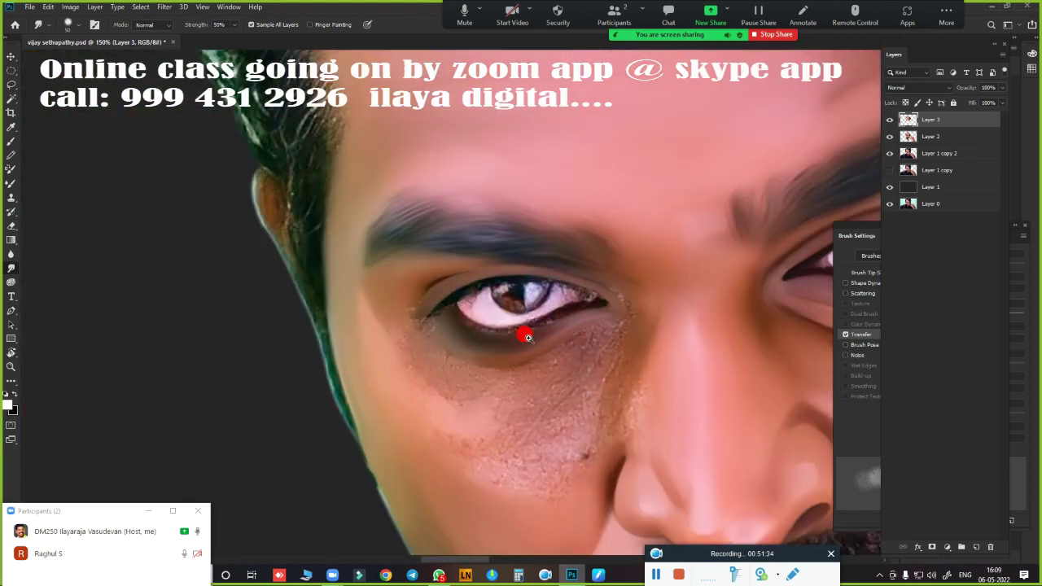
scroll(570, 358, "up", 1)
scroll(457, 345, "up", 2)
Smooth the lower lid once more and toggle the selection outline to check the result
mouse_move(458, 346)
left_mouse_down()
mouse_move(228, 345)
mouse_move(530, 333)
left_mouse_up()
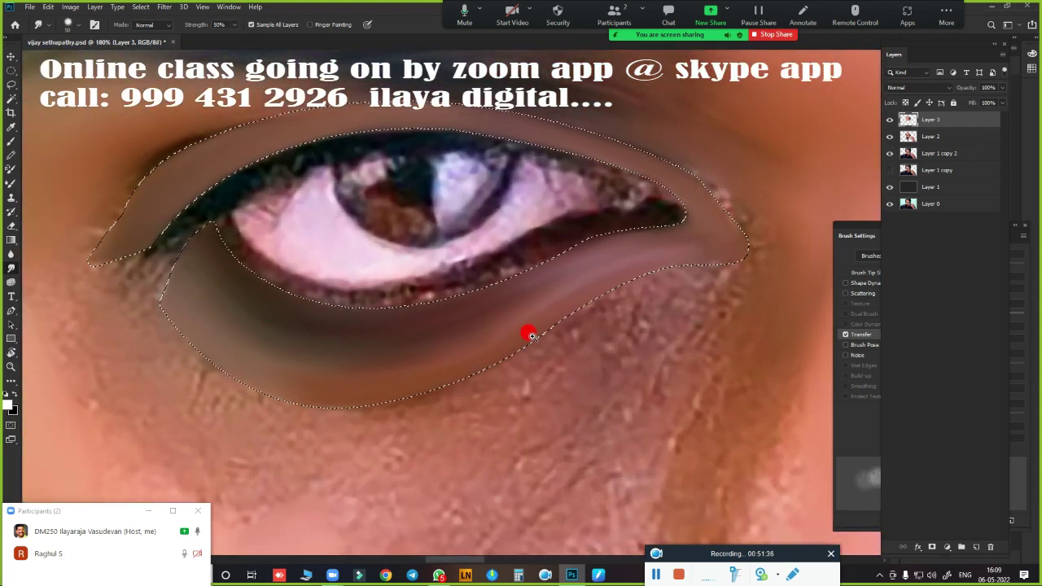
scroll(554, 337, "up", 1)
scroll(570, 317, "up", 1)
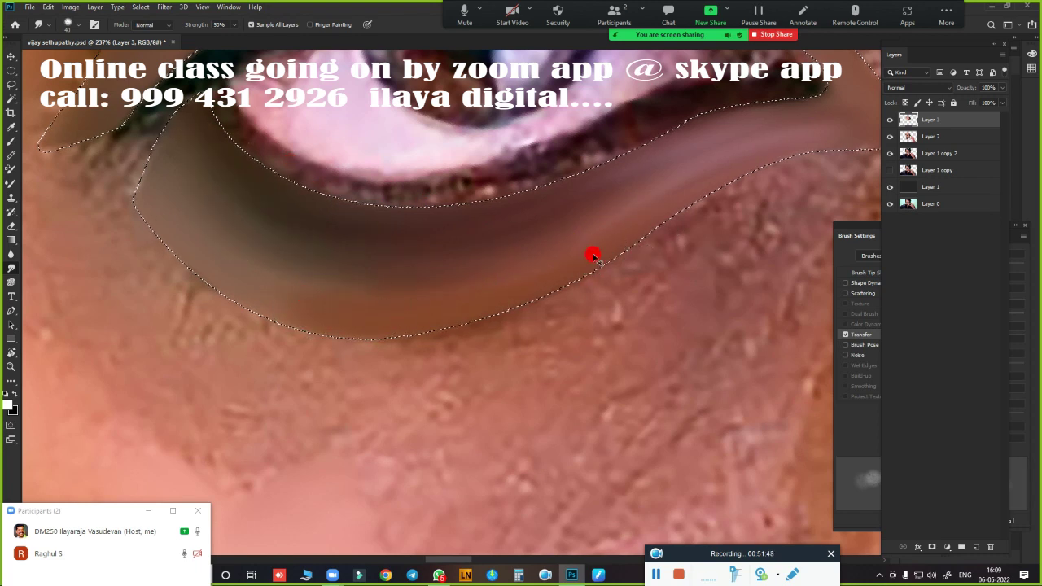
key("ctrl+d")
scroll(582, 255, "down", 3)
scroll(567, 258, "up", 2)
key("ctrl+shift+d")
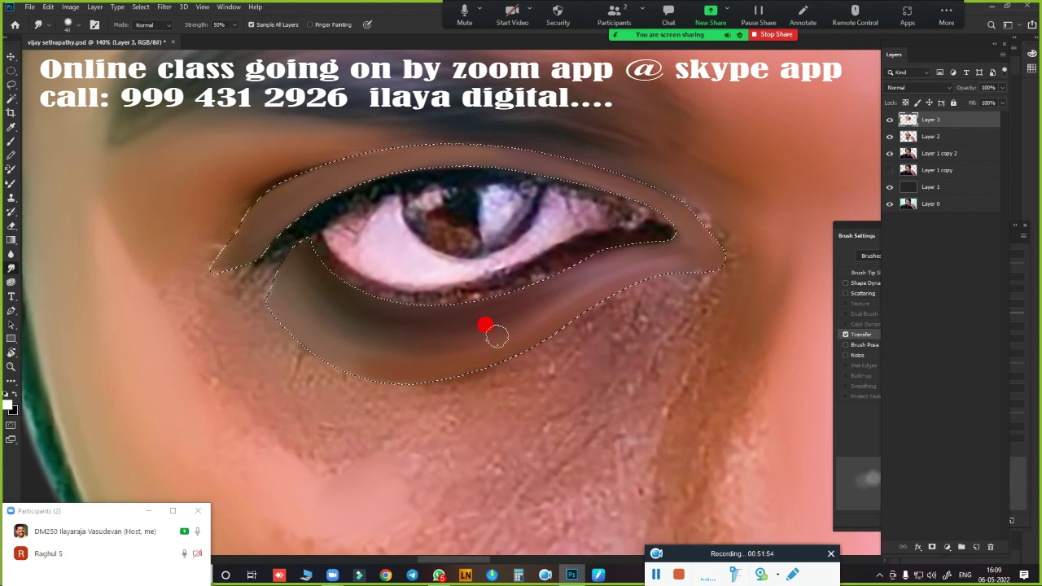
Smudge the eye white down toward the lower lid and recheck the feathered selection edges
key("F6")
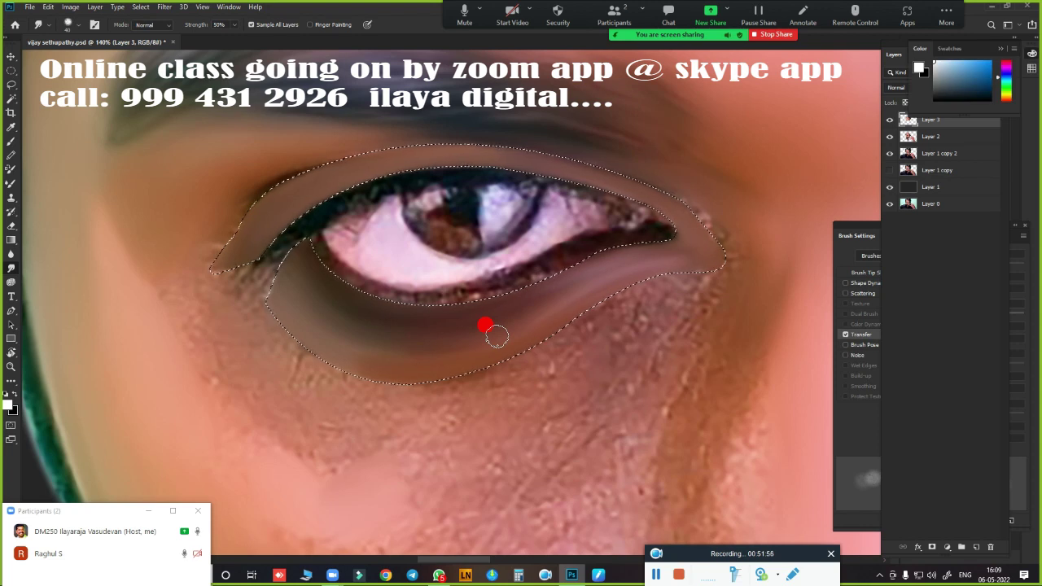
mouse_move(353, 234)
left_mouse_down()
mouse_move(428, 291)
mouse_move(397, 277)
left_mouse_up()
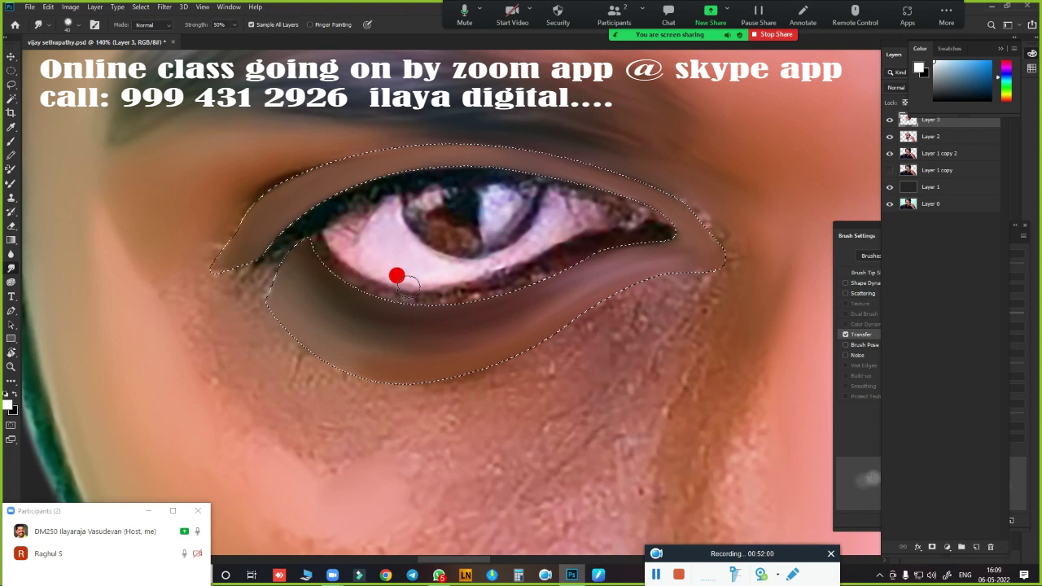
key("shift+F6")
key("Return")
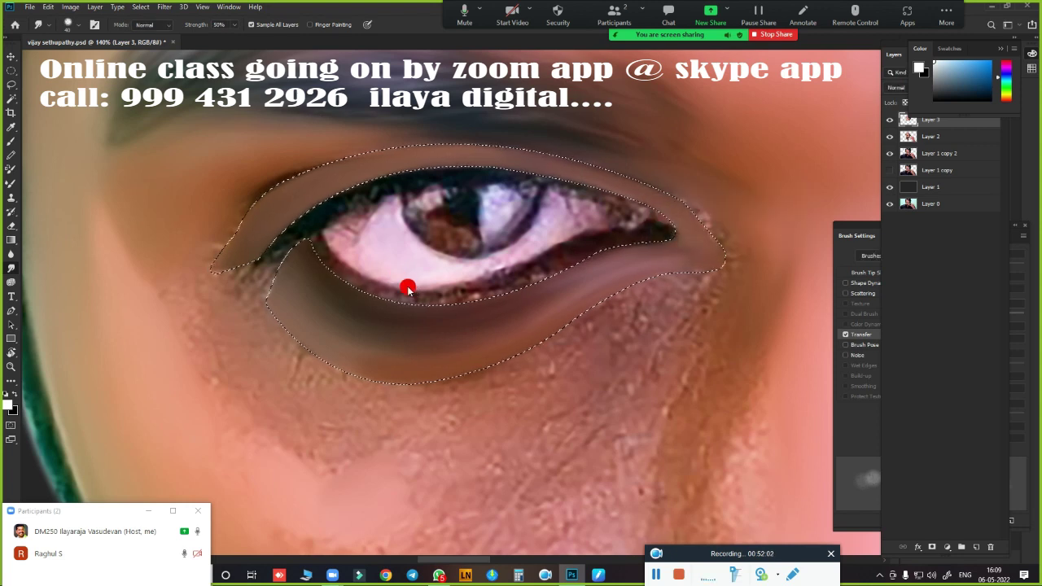
key("ctrl+d")
scroll(488, 269, "up", 3)
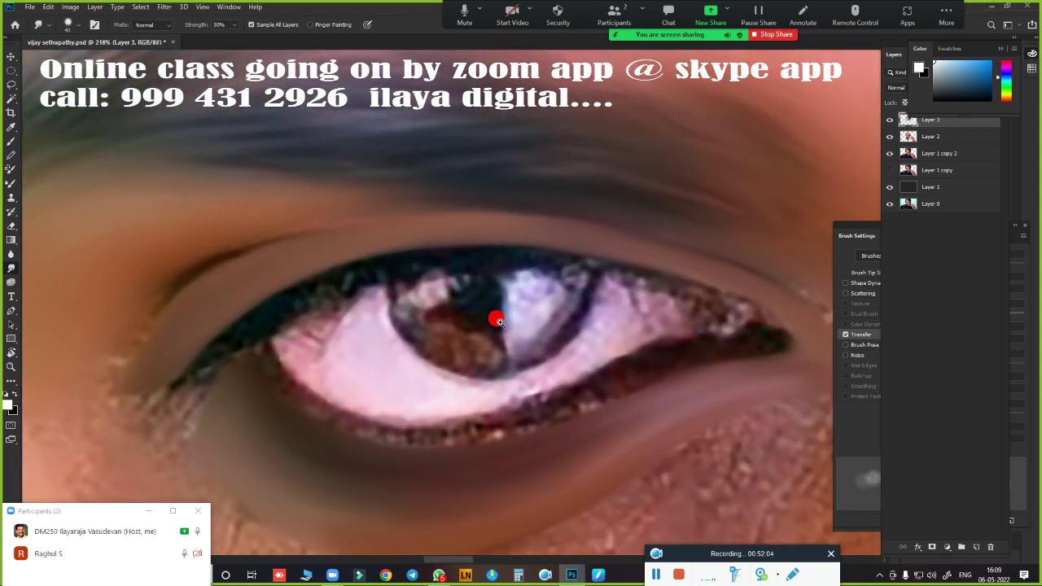
key("ctrl+z")
scroll(467, 237, "down", 2)
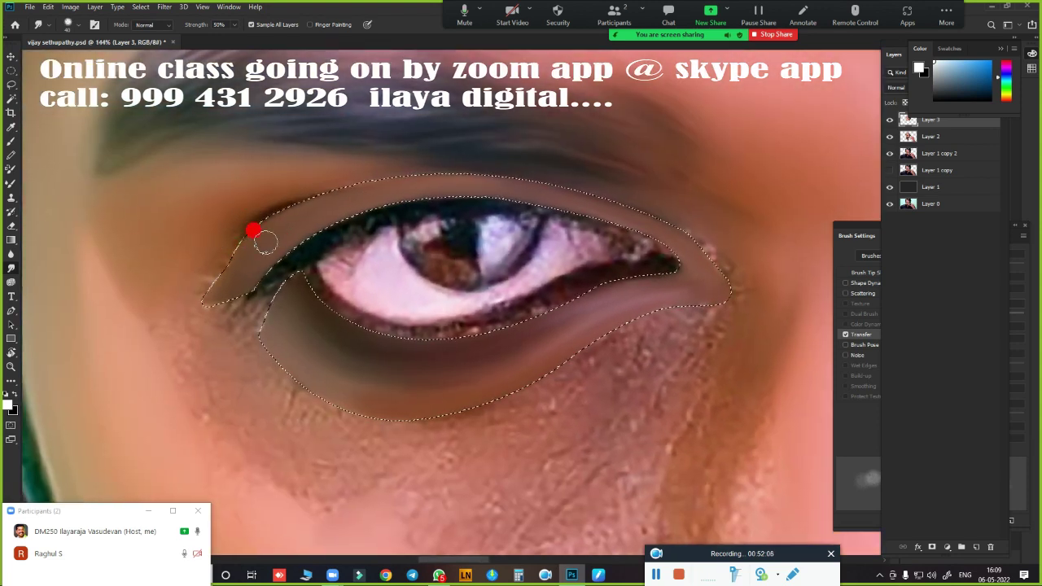
key("b")
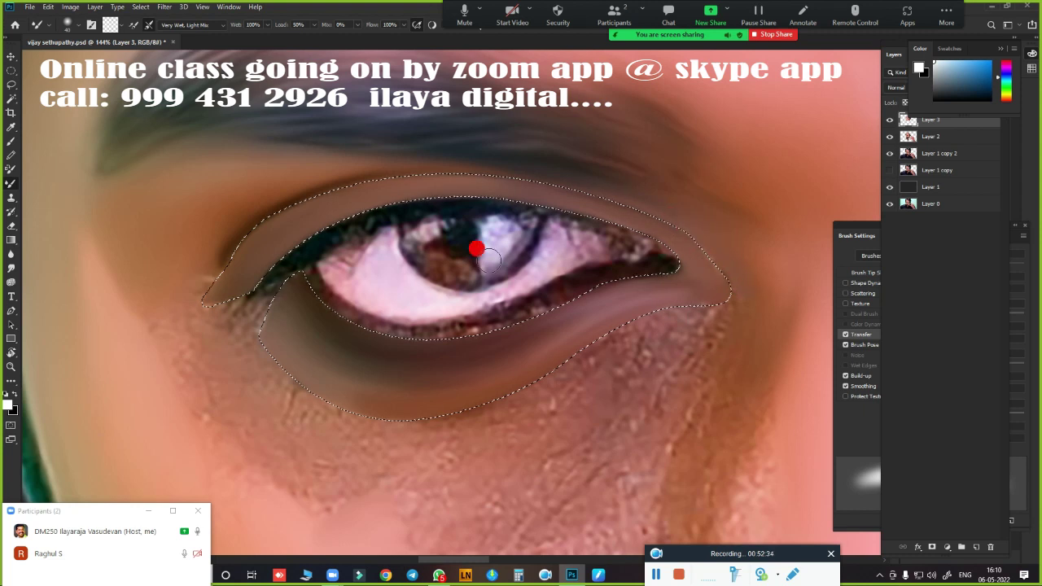
Smudge the dark under-eye shading with a 70 px brush, inspecting it with the outline hidden
left_click_drag(537, 407, 529, 287)
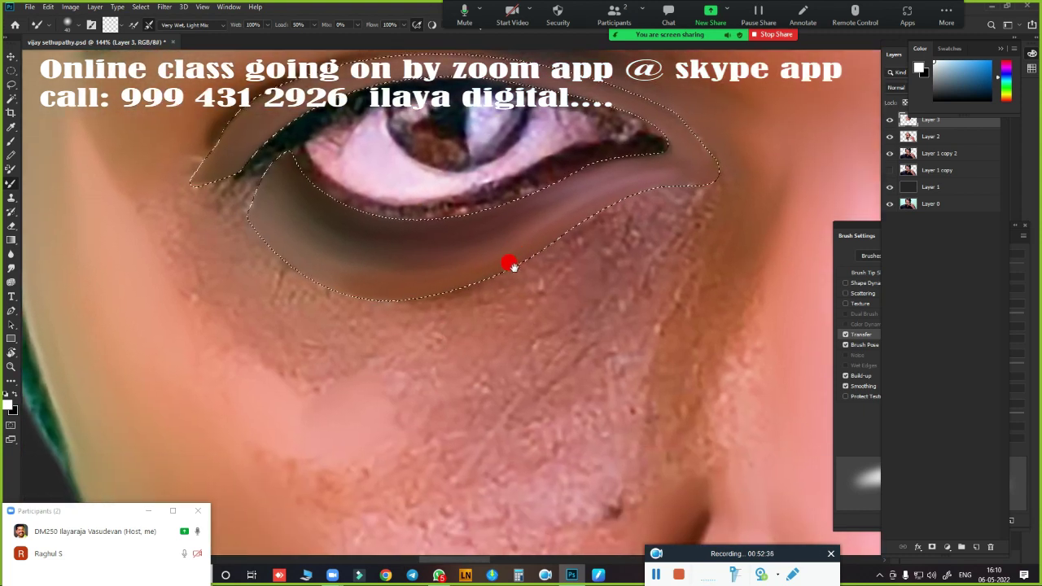
key("r")
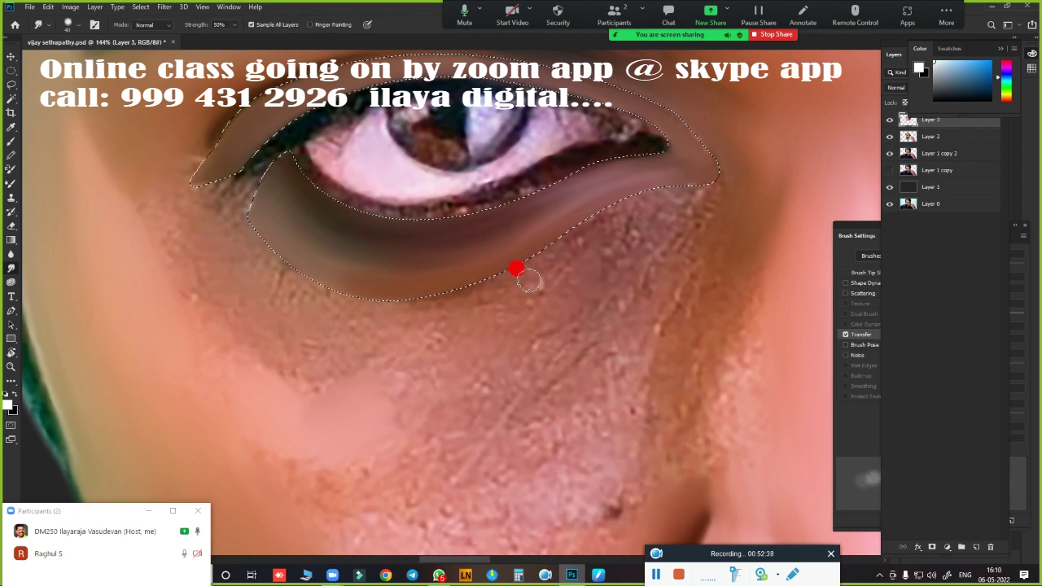
key("bracketright")
key("bracketright")
key("bracketright")
mouse_move(416, 324)
left_mouse_down()
mouse_move(453, 295)
mouse_move(264, 251)
mouse_move(321, 346)
left_mouse_up()
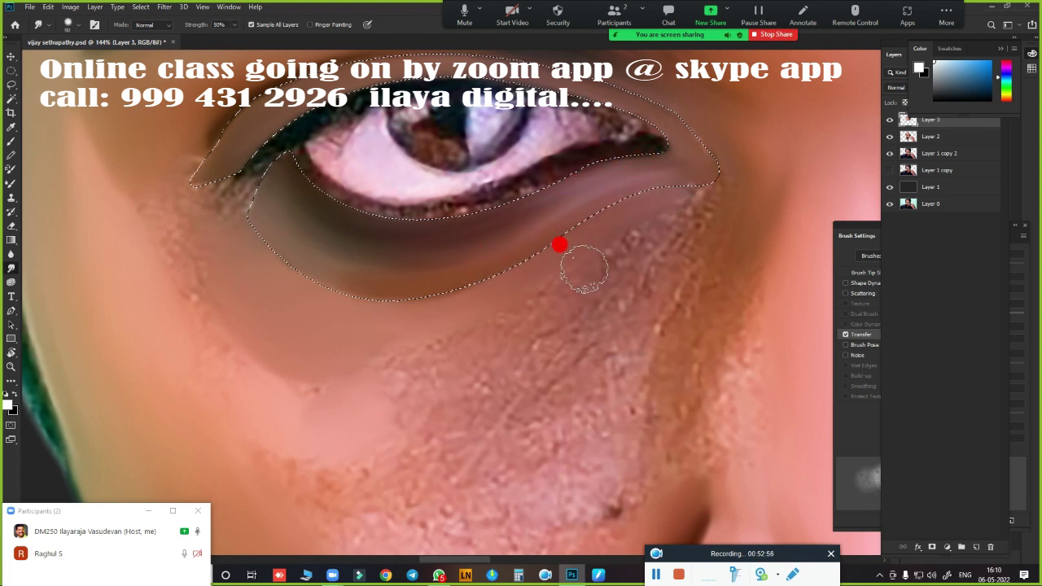
key("ctrl+d")
scroll(435, 237, "up", 2)
scroll(456, 274, "down", 2)
key("ctrl+z")
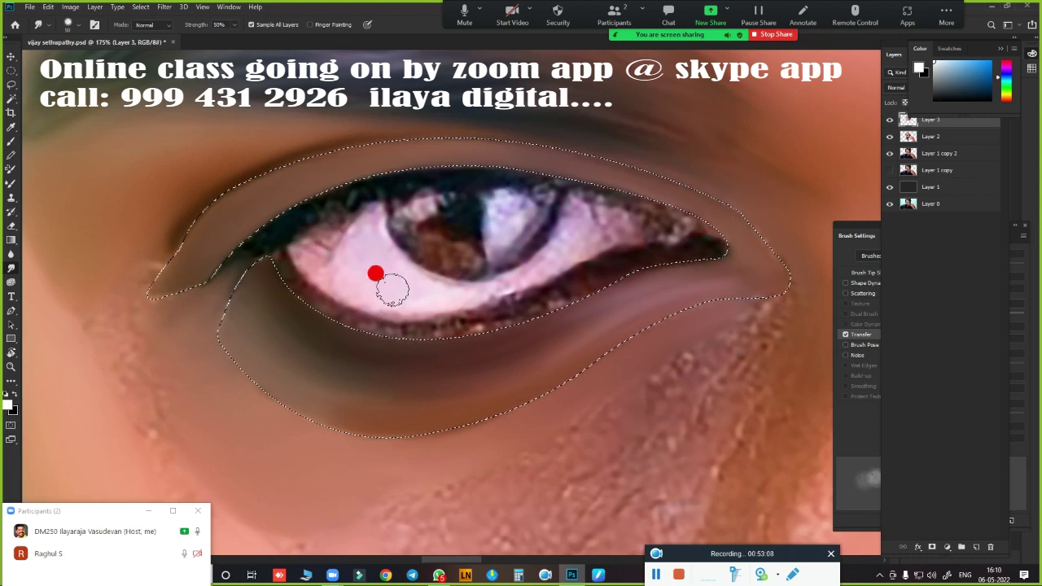
Spread the eye white up toward the inner lash line, upper lid and outer corner
mouse_move(329, 252)
left_mouse_down()
mouse_move(296, 233)
mouse_move(348, 214)
mouse_move(289, 231)
mouse_move(356, 293)
mouse_move(383, 282)
mouse_move(364, 292)
mouse_move(396, 244)
mouse_move(445, 272)
mouse_move(412, 284)
mouse_move(526, 253)
mouse_move(558, 191)
mouse_move(527, 262)
left_mouse_up()
mouse_move(568, 235)
left_mouse_down()
mouse_move(610, 225)
mouse_move(572, 207)
mouse_move(588, 200)
mouse_move(634, 218)
mouse_move(534, 282)
mouse_move(605, 237)
left_mouse_up()
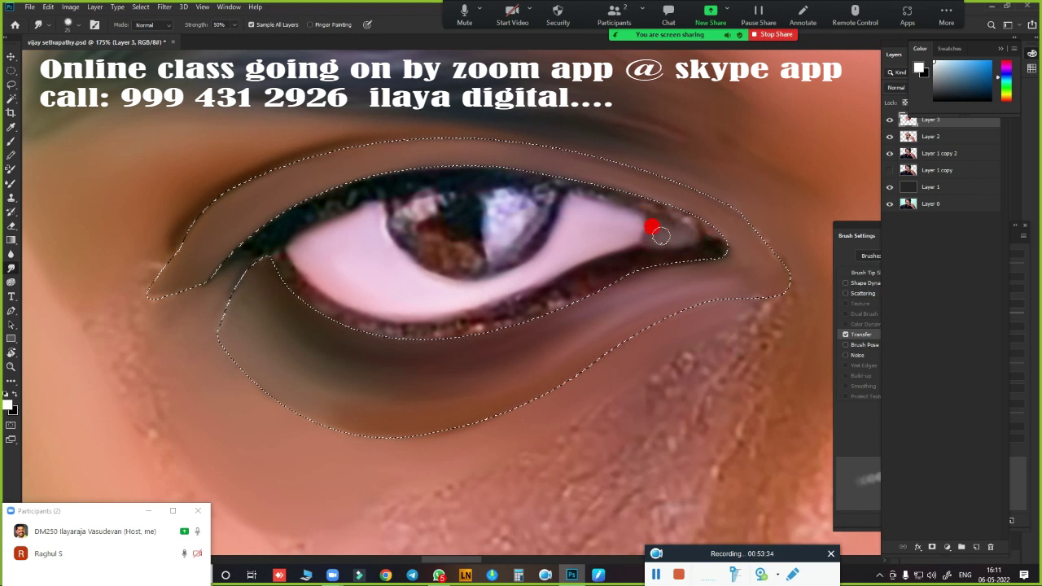
mouse_move(660, 236)
left_mouse_down()
mouse_move(603, 223)
mouse_move(548, 259)
mouse_move(655, 230)
mouse_move(598, 214)
mouse_move(607, 211)
mouse_move(654, 280)
left_mouse_up()
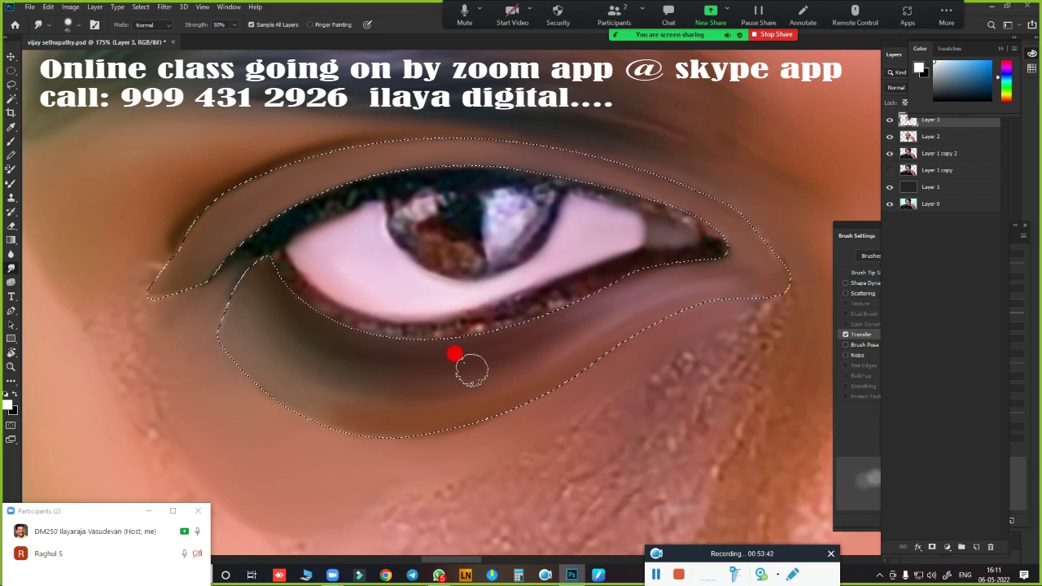
Darken the lower and upper lash lines with the Mixer Brush
key("b")
left_click_drag(485, 326, 301, 270)
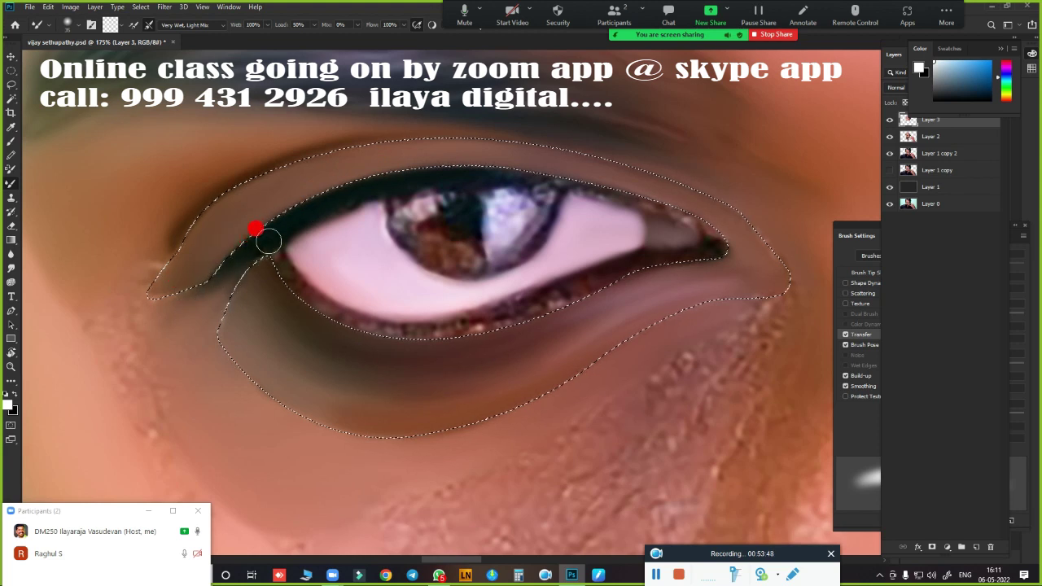
left_click_drag(511, 176, 521, 182)
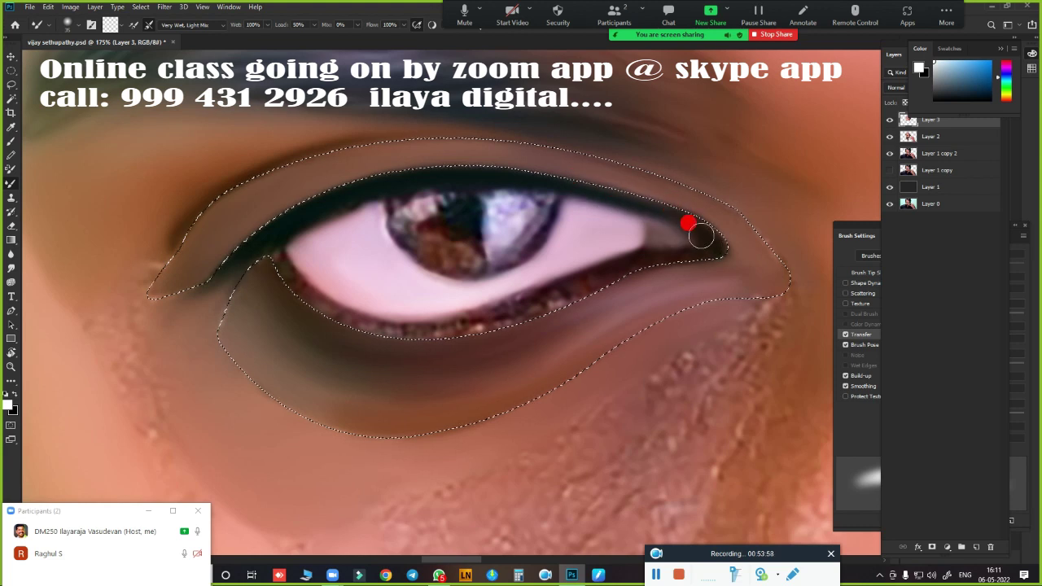
left_click_drag(658, 213, 570, 188)
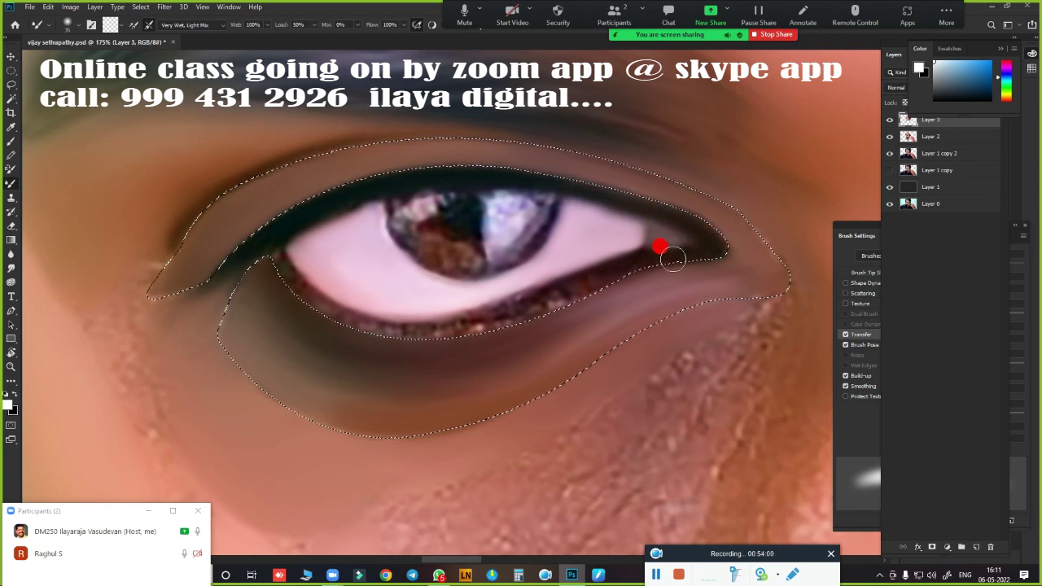
left_click_drag(612, 263, 515, 314)
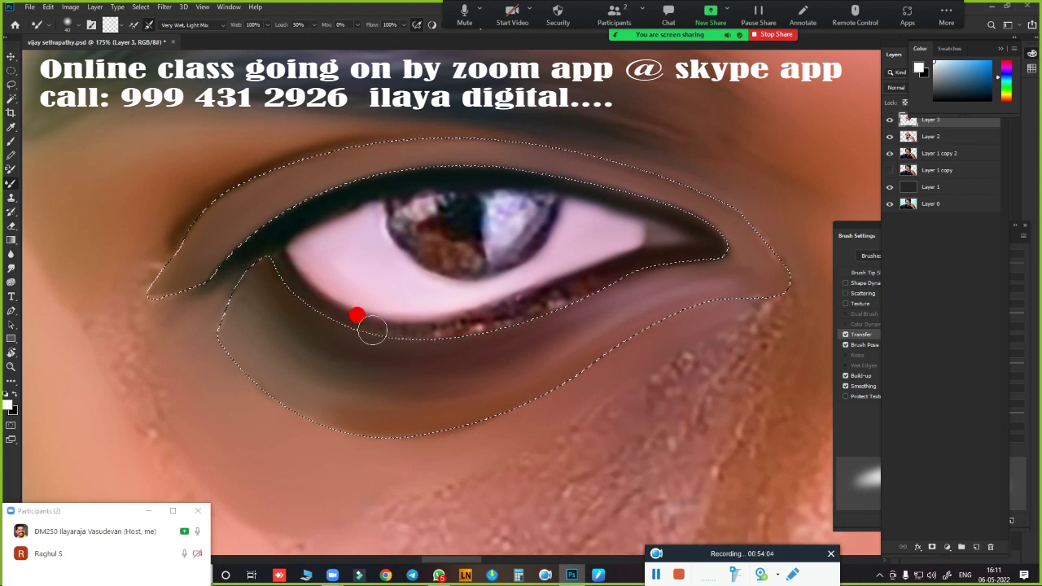
Deepen the lower lash line toward both outer and inner corners
mouse_move(372, 328)
left_mouse_down()
mouse_move(551, 298)
mouse_move(621, 272)
mouse_move(537, 311)
mouse_move(428, 337)
mouse_move(629, 276)
left_mouse_up()
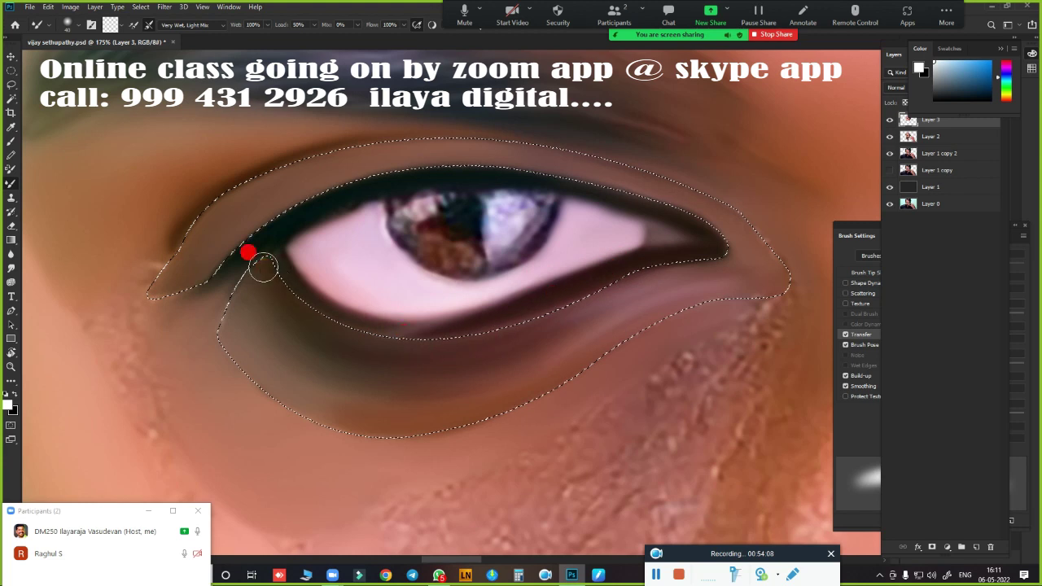
left_click_drag(527, 286, 569, 298)
mouse_move(476, 324)
left_mouse_down()
mouse_move(394, 330)
mouse_move(339, 317)
left_mouse_up()
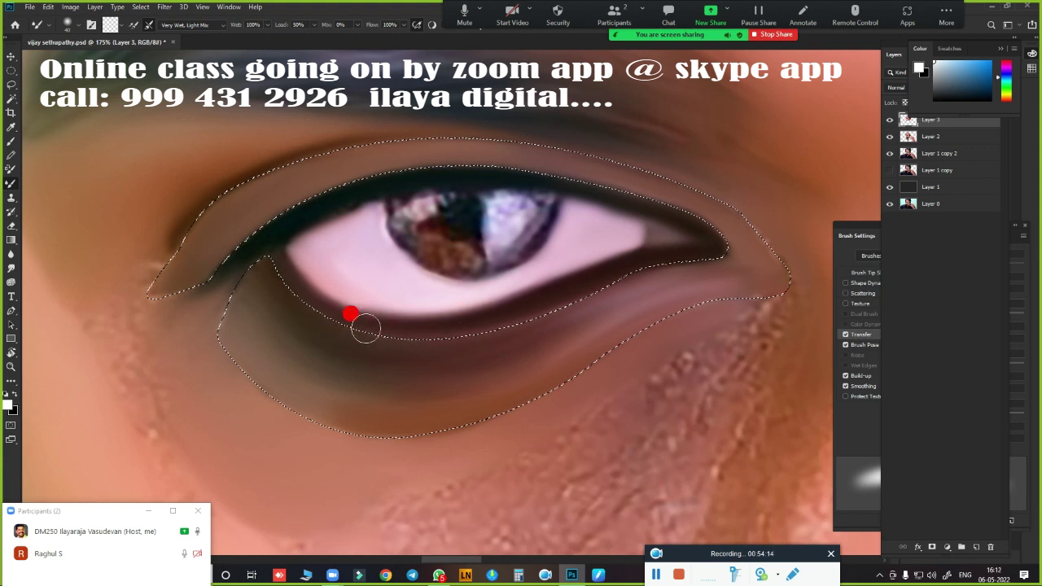
mouse_move(408, 326)
left_mouse_down()
mouse_move(332, 310)
mouse_move(287, 267)
left_mouse_up()
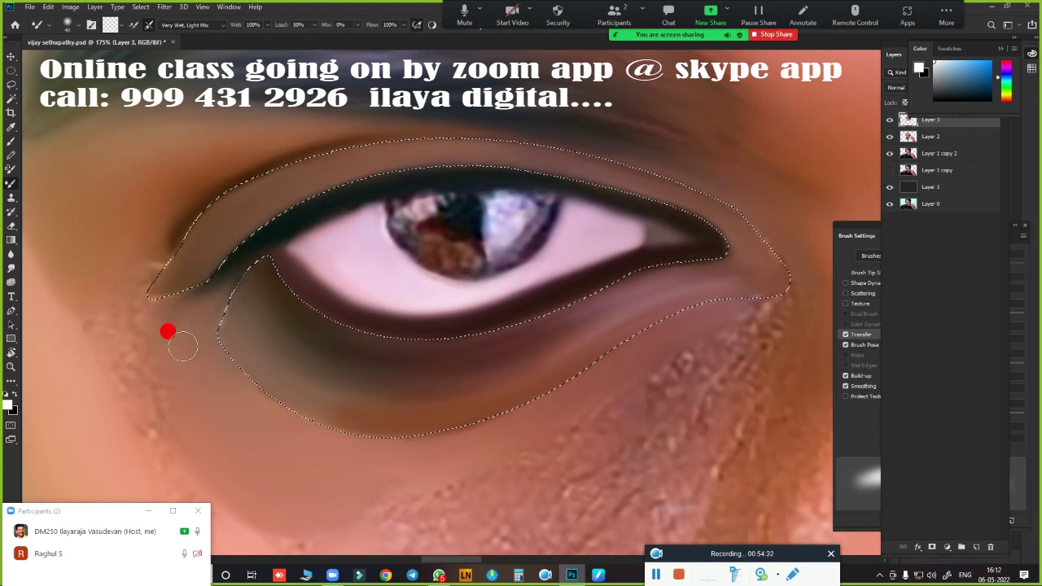
scroll(599, 339, "down", 5)
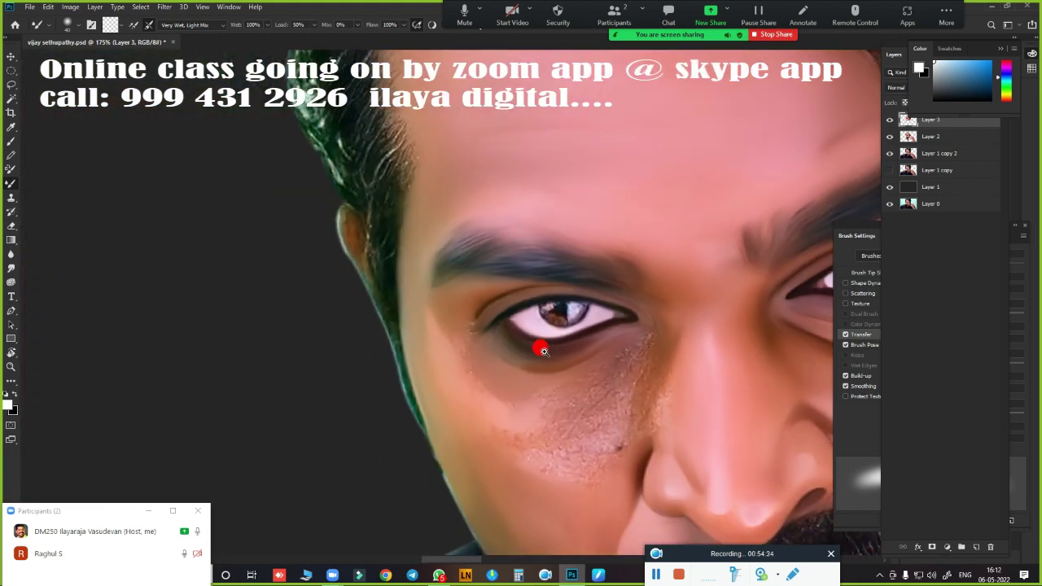
scroll(539, 349, "up", 3)
scroll(314, 329, "up", 2)
scroll(320, 323, "up", 3)
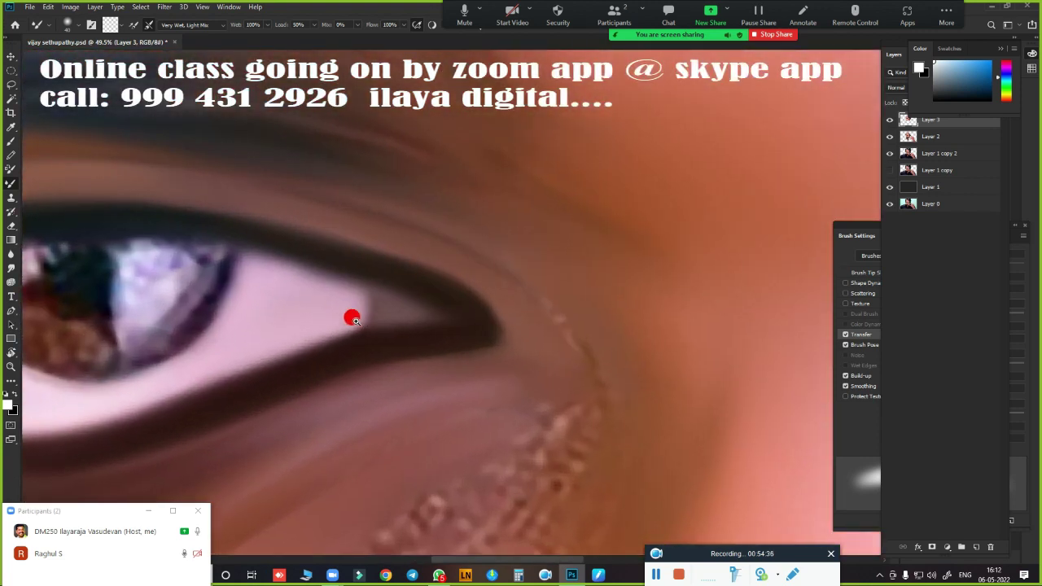
scroll(351, 316, "up", 2)
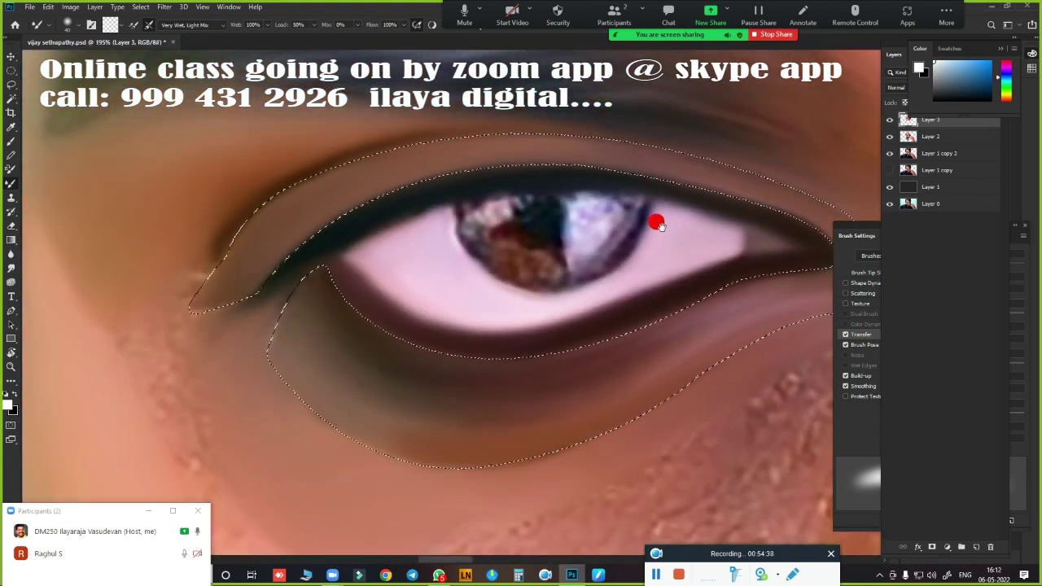
left_click_drag(658, 224, 495, 272)
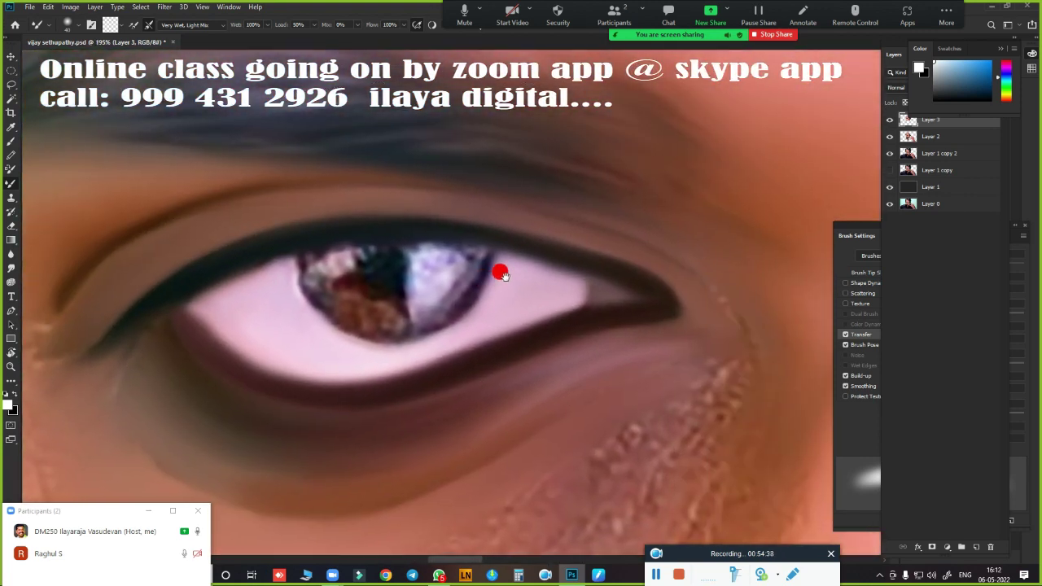
Set the brush colour to dark reddish-brown 1b0a07
left_click(110, 25)
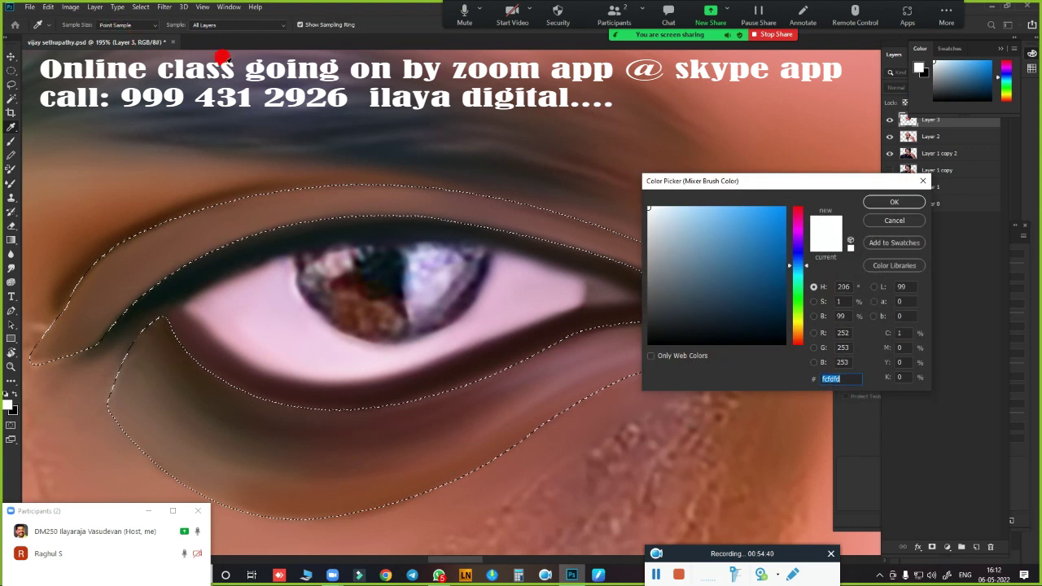
left_click(764, 330)
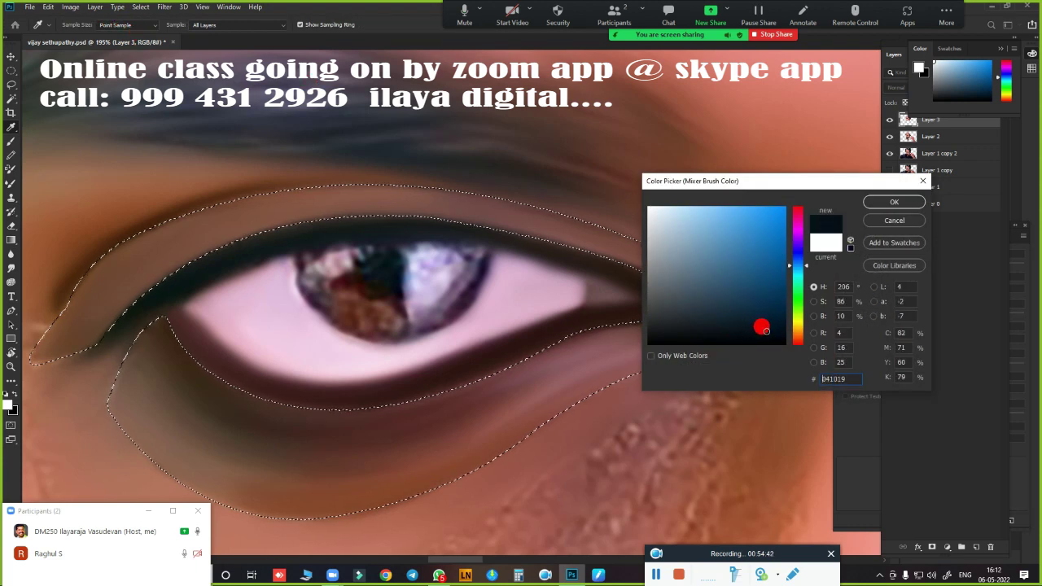
left_click(870, 203)
left_click(110, 25)
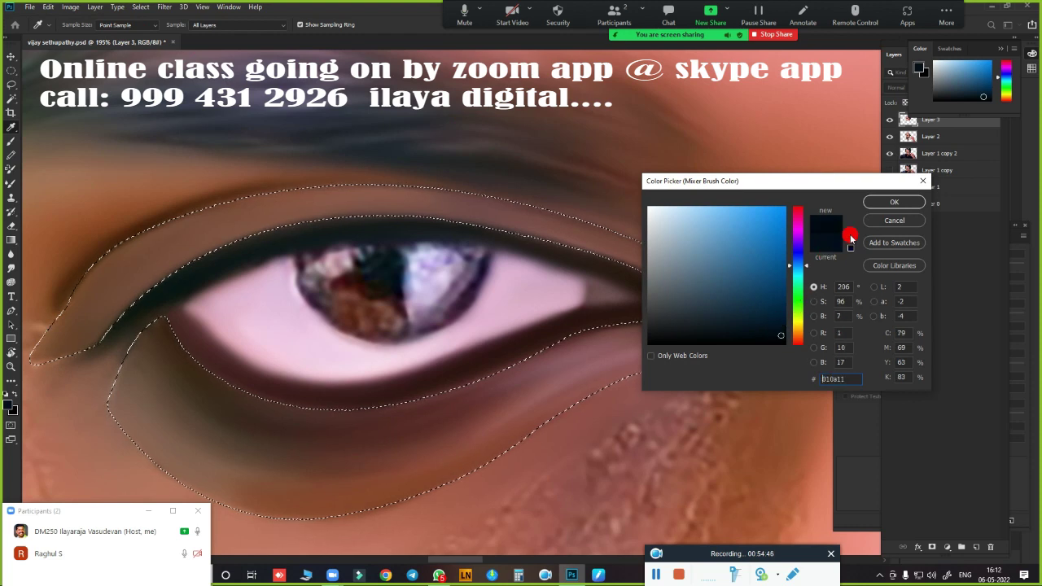
left_click(868, 201)
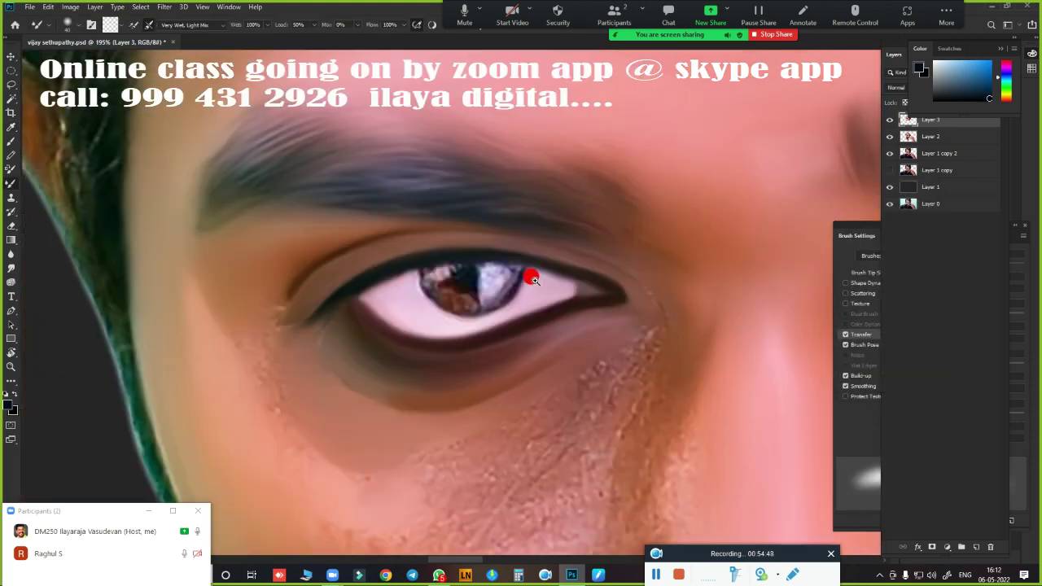
scroll(535, 233, "down", 3)
scroll(301, 270, "up", 2)
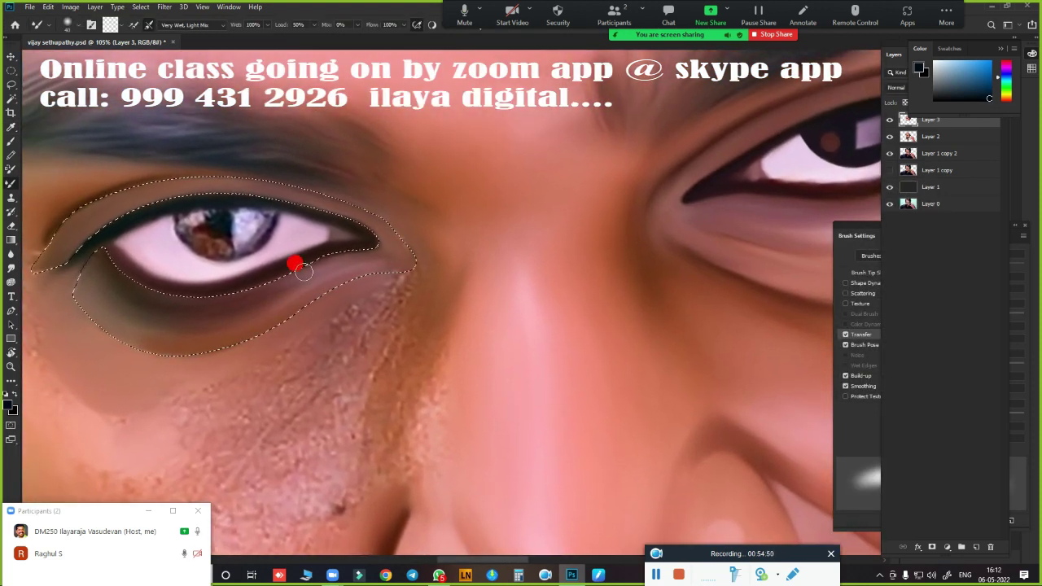
left_click(110, 25)
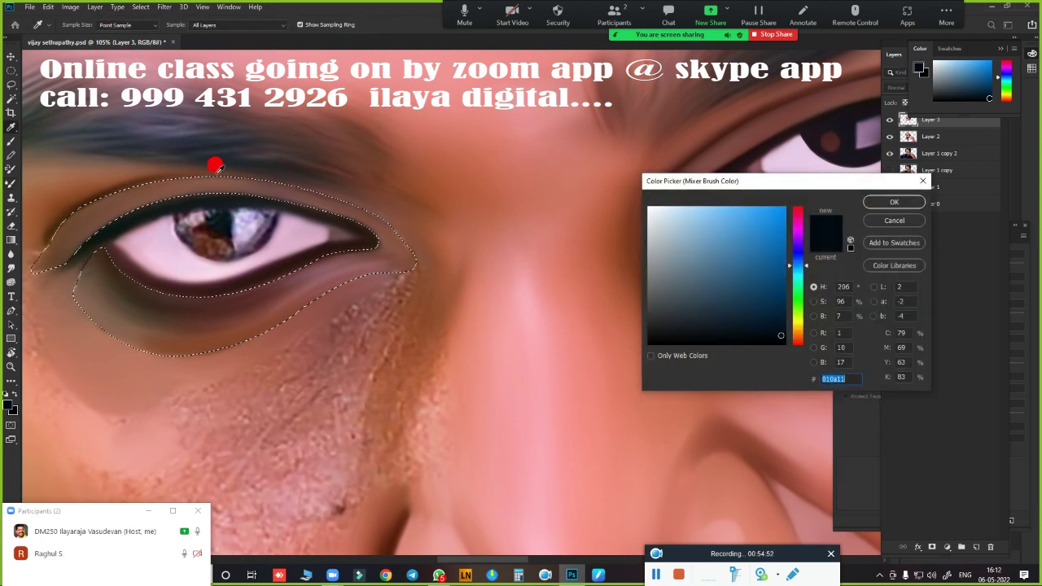
left_click(280, 261)
left_click(748, 331)
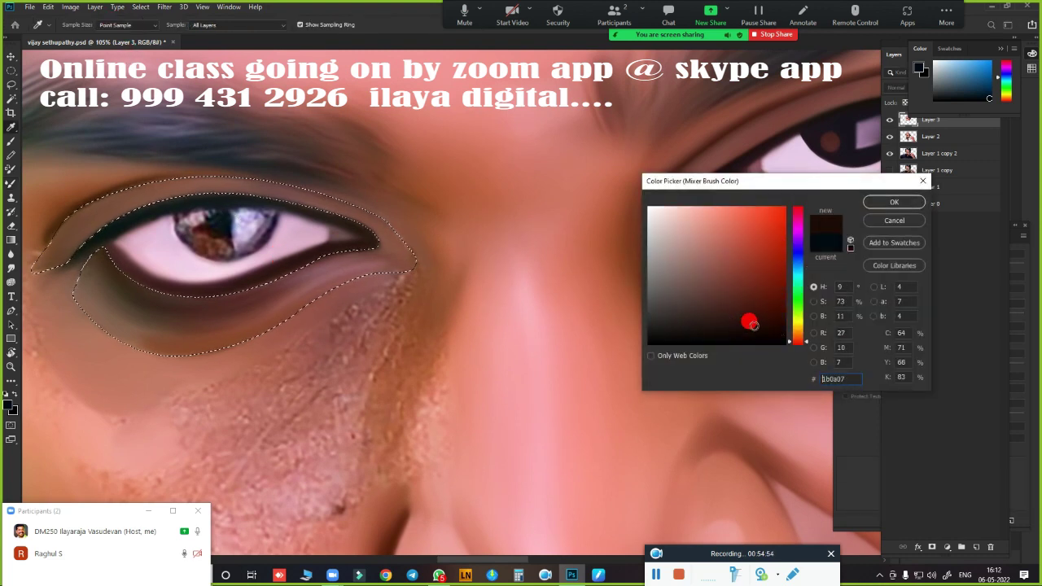
left_click(893, 202)
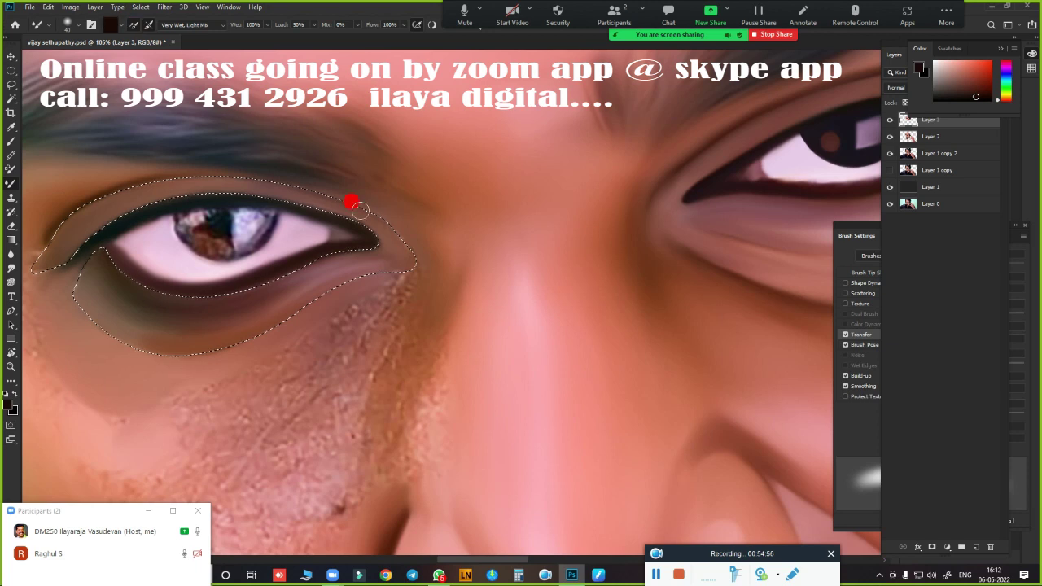
Clean the Mixer Brush and repaint the lower eyelid in the reddish-brown
scroll(359, 210, "up", 5)
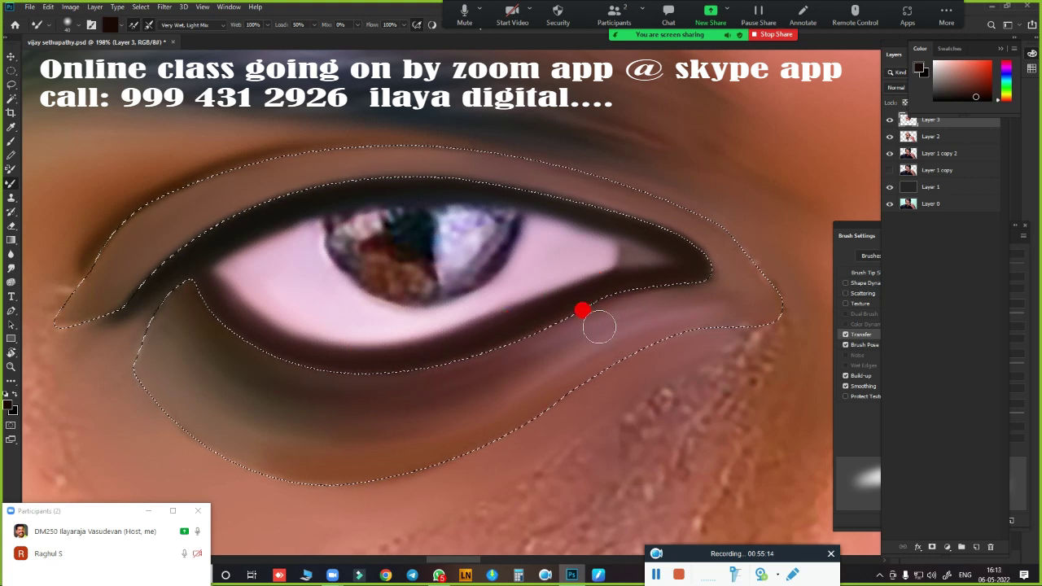
left_click(135, 30)
left_click_drag(527, 286, 516, 323)
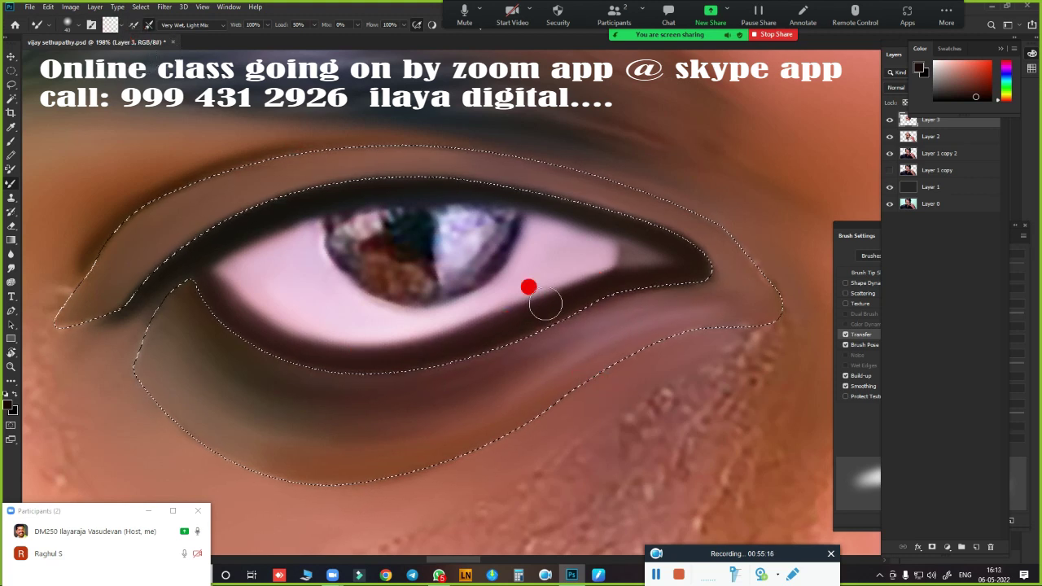
Deselect the eye and bring the inner eye corner into view
key("ctrl+d")
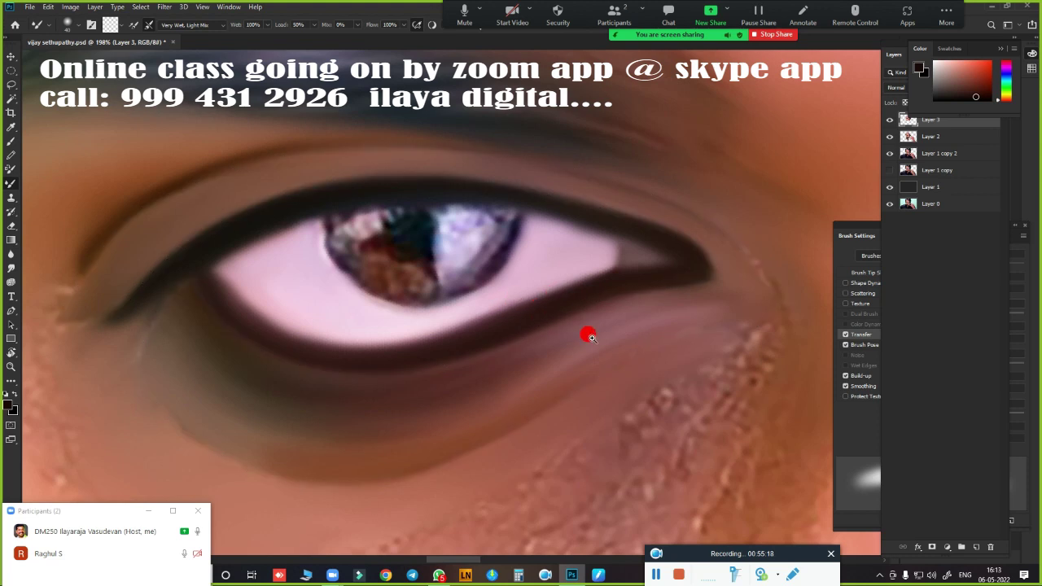
scroll(588, 335, "down", 3)
scroll(587, 334, "up", 1)
scroll(588, 332, "up", 1)
scroll(587, 330, "up", 1)
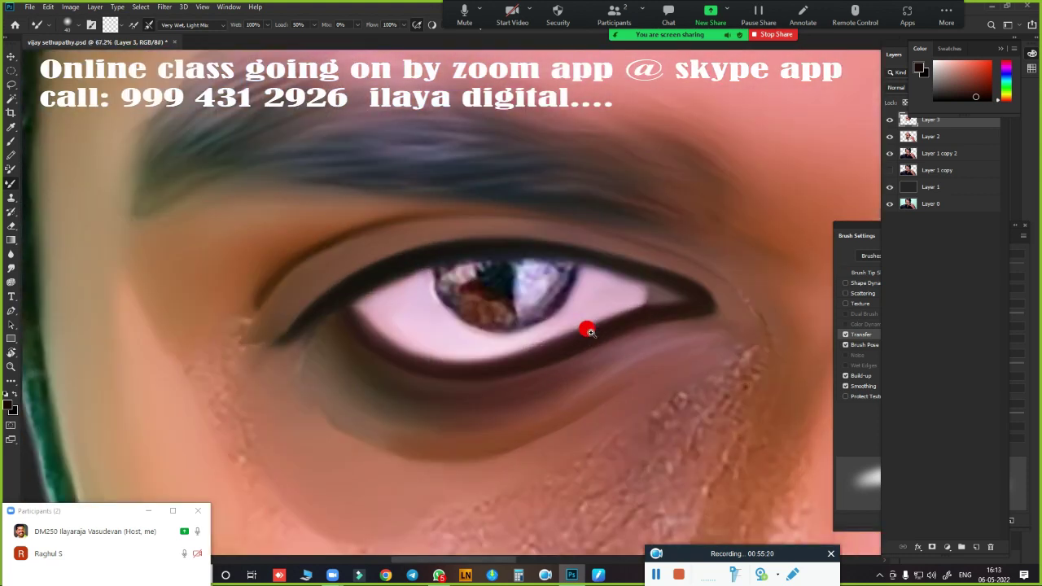
scroll(587, 332, "down", 1)
scroll(630, 310, "down", 1)
scroll(635, 323, "down", 1)
scroll(627, 313, "down", 1)
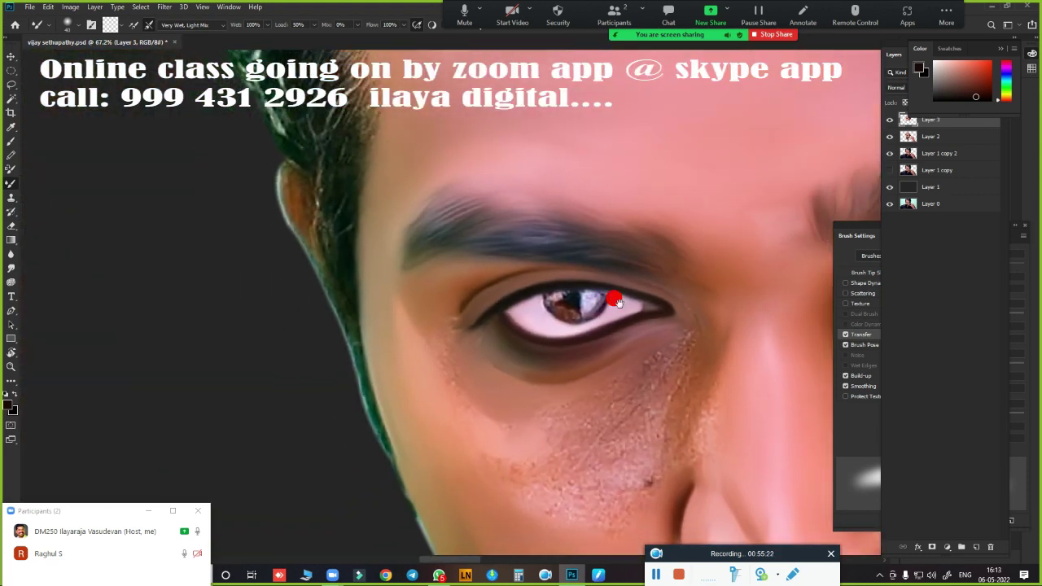
left_click_drag(616, 301, 495, 226)
scroll(461, 298, "up", 2)
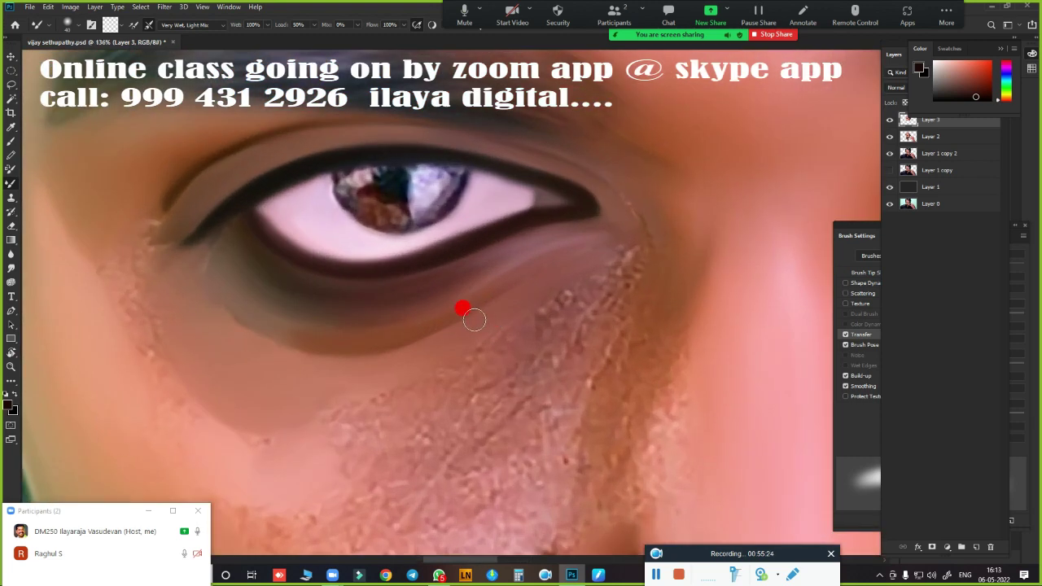
Smudge the eyeliner around the inner corner and soften the lower eyeliner at 50%
key("r")
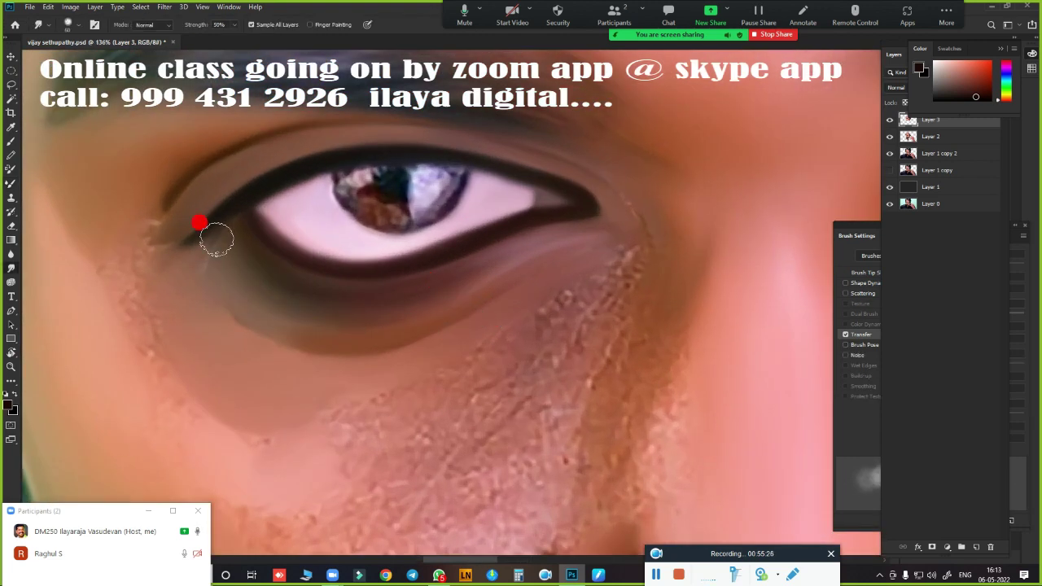
left_click_drag(215, 239, 238, 236)
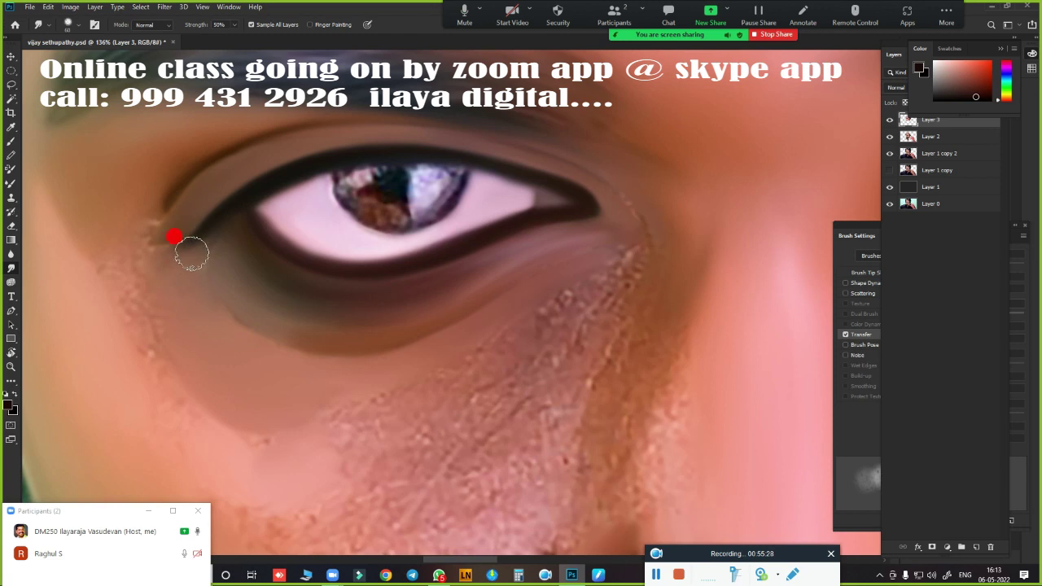
mouse_move(174, 236)
left_mouse_down()
mouse_move(116, 221)
mouse_move(178, 178)
mouse_move(200, 204)
mouse_move(467, 135)
mouse_move(627, 182)
mouse_move(637, 226)
mouse_move(623, 246)
mouse_move(561, 261)
left_mouse_up()
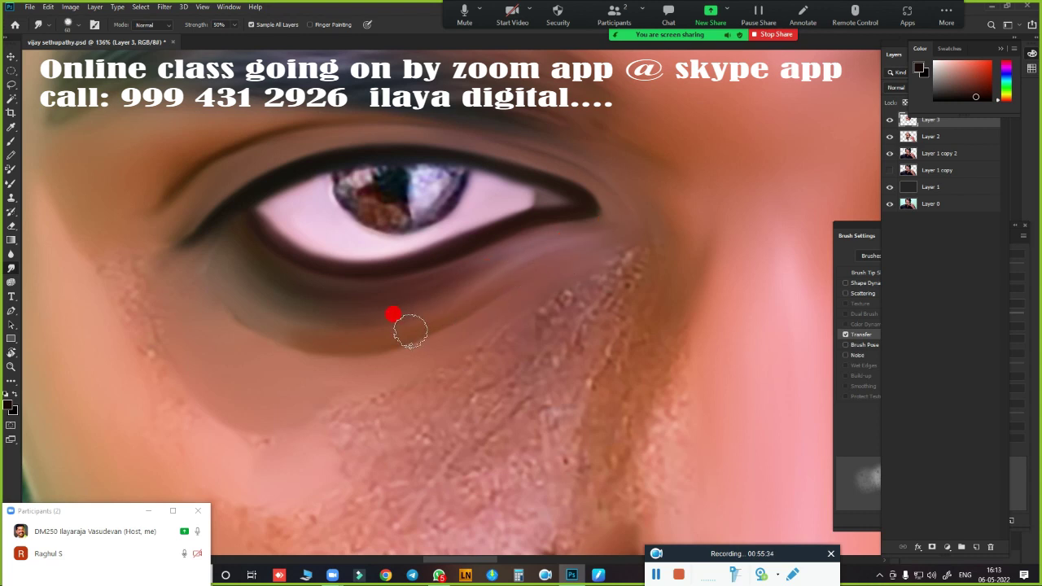
mouse_move(409, 330)
left_mouse_down()
mouse_move(530, 270)
mouse_move(296, 333)
mouse_move(240, 309)
mouse_move(224, 277)
mouse_move(228, 298)
mouse_move(133, 280)
mouse_move(102, 230)
mouse_move(143, 243)
mouse_move(164, 237)
mouse_move(141, 305)
mouse_move(158, 331)
mouse_move(118, 274)
mouse_move(198, 448)
mouse_move(135, 365)
mouse_move(295, 449)
mouse_move(265, 470)
mouse_move(273, 444)
mouse_move(236, 403)
mouse_move(372, 442)
mouse_move(547, 349)
mouse_move(591, 337)
left_mouse_up()
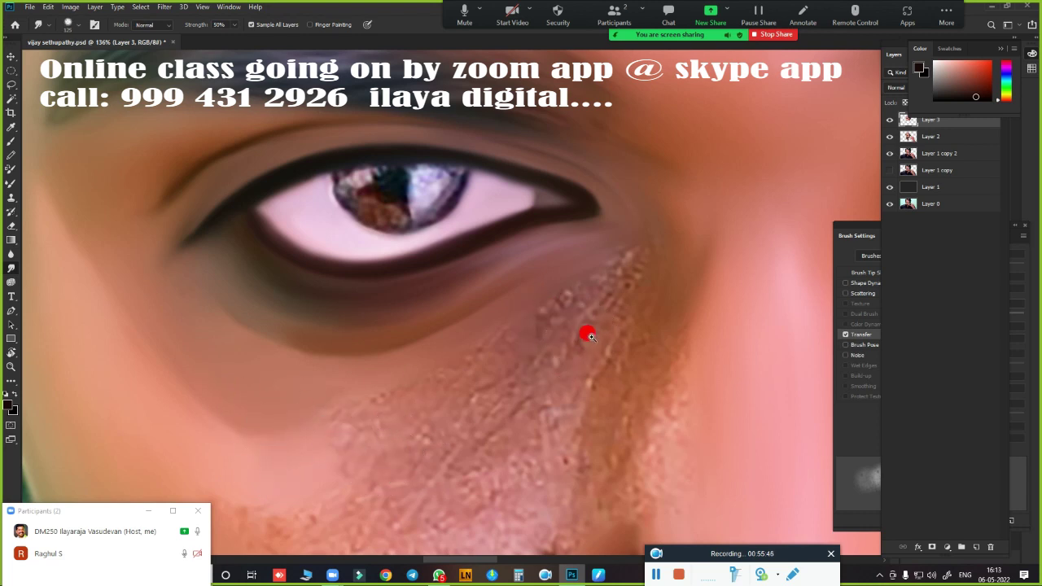
Blend the skin texture beneath the eye and on the under-eye cheek
scroll(591, 337, "down", 3)
scroll(593, 284, "down", 2)
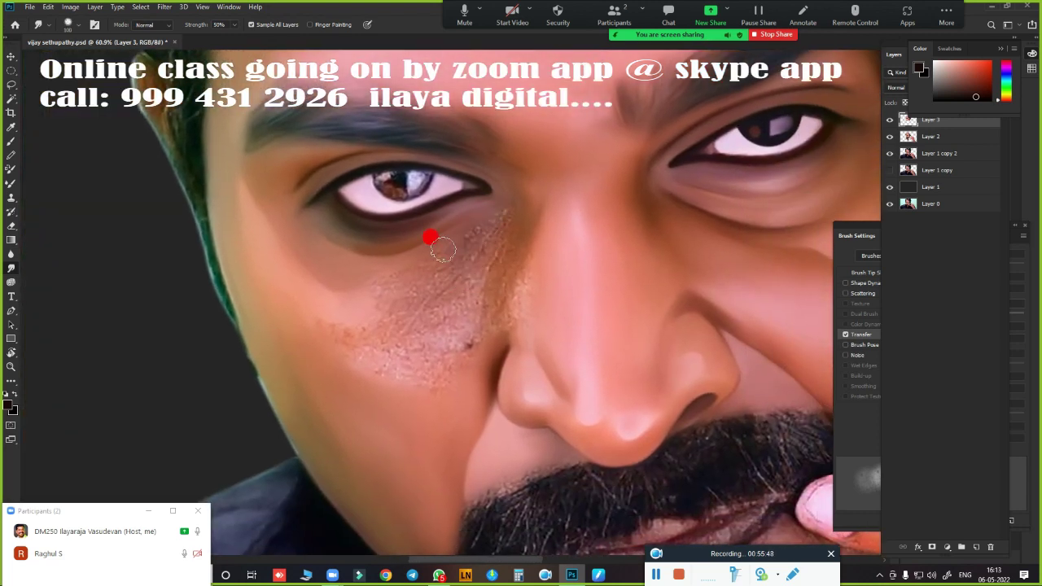
left_click_drag(443, 250, 377, 247)
mouse_move(476, 253)
left_mouse_down()
mouse_move(478, 270)
mouse_move(445, 310)
left_mouse_up()
mouse_move(511, 270)
left_mouse_down()
mouse_move(432, 303)
mouse_move(391, 274)
mouse_move(454, 251)
mouse_move(249, 289)
mouse_move(339, 296)
left_mouse_up()
Try elliptical selections over the iris, hiding and showing Layer 3 to compare
key("m")
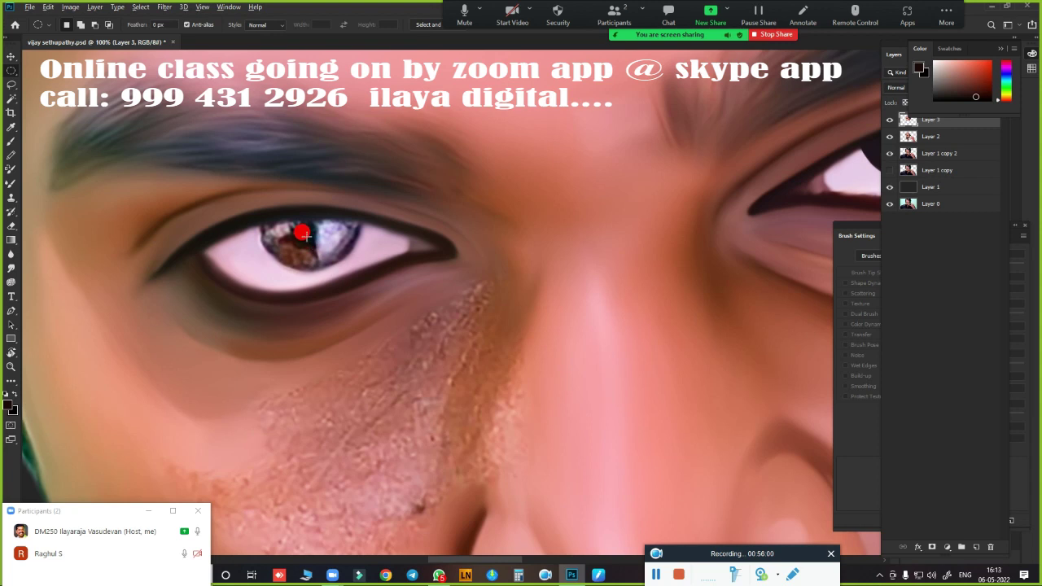
left_click_drag(325, 246, 333, 264)
left_click_drag(323, 243, 331, 252)
left_click(890, 121)
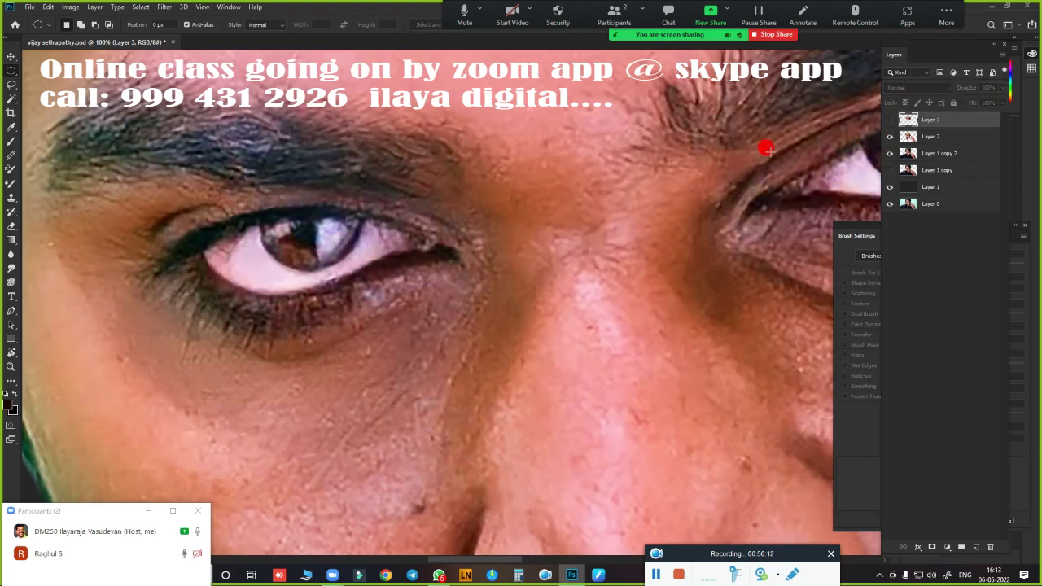
left_click_drag(343, 245, 379, 258)
left_click(889, 120)
scroll(399, 255, "up", 5)
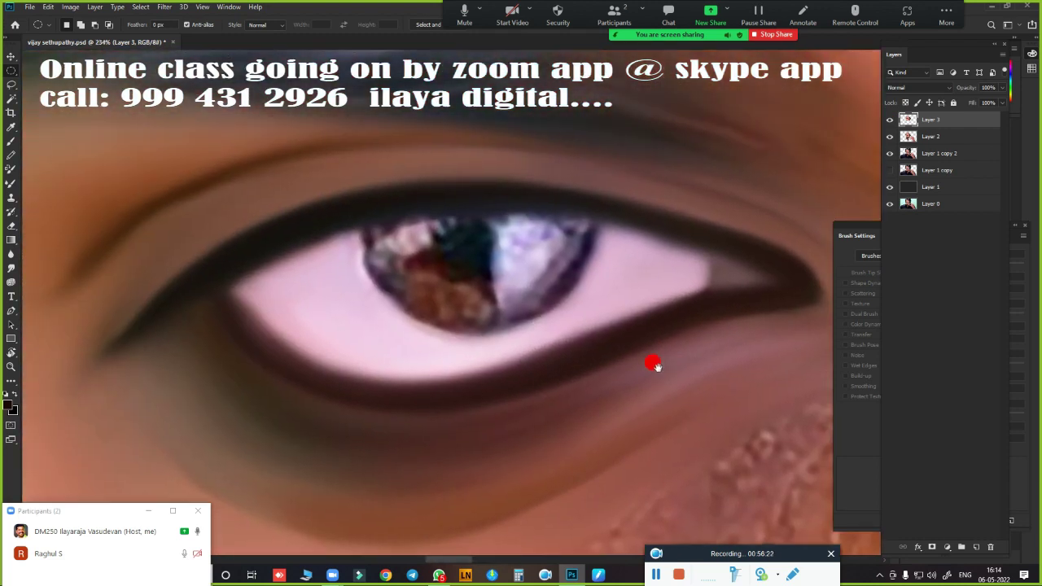
Draw the final circular selection around the iris and check it in view
left_click_drag(592, 337, 364, 107)
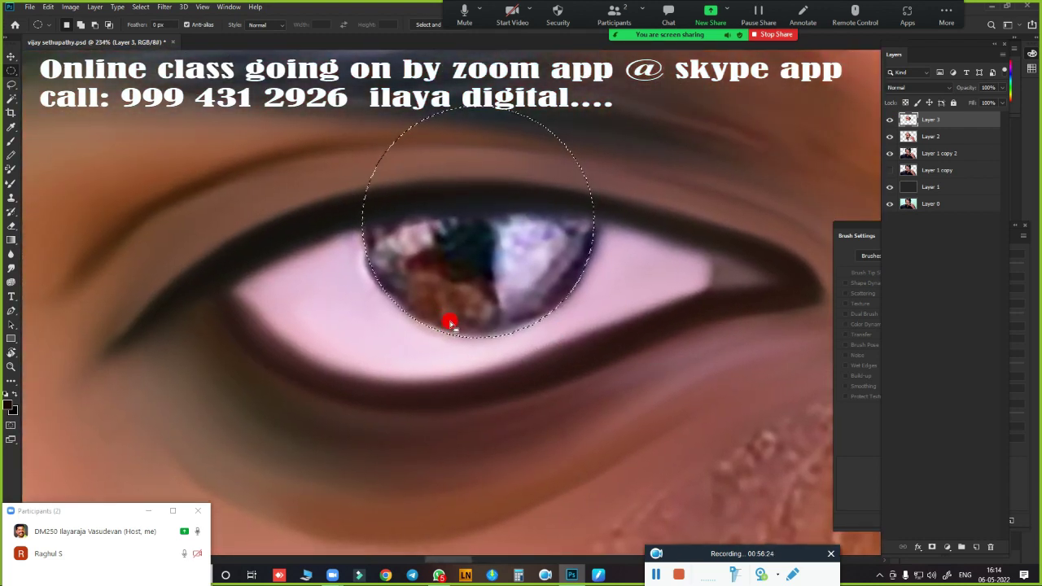
mouse_move(491, 302)
left_mouse_down()
mouse_move(228, 326)
mouse_move(51, 465)
mouse_move(193, 432)
mouse_move(111, 395)
mouse_move(334, 377)
mouse_move(500, 328)
mouse_move(477, 326)
mouse_move(518, 331)
left_mouse_up()
scroll(335, 377, "down", 5)
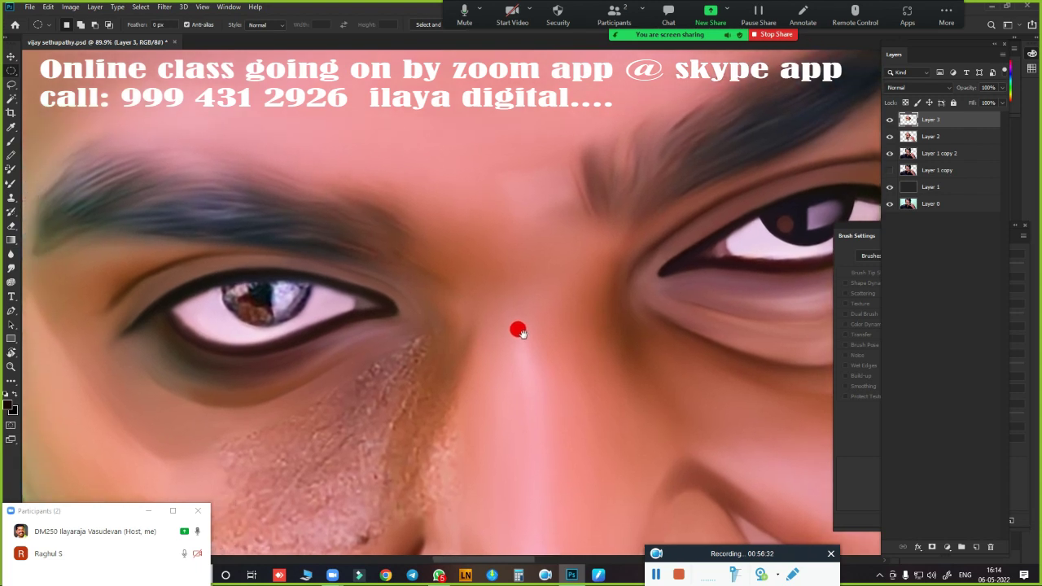
scroll(449, 333, "up", 2)
scroll(456, 295, "up", 3)
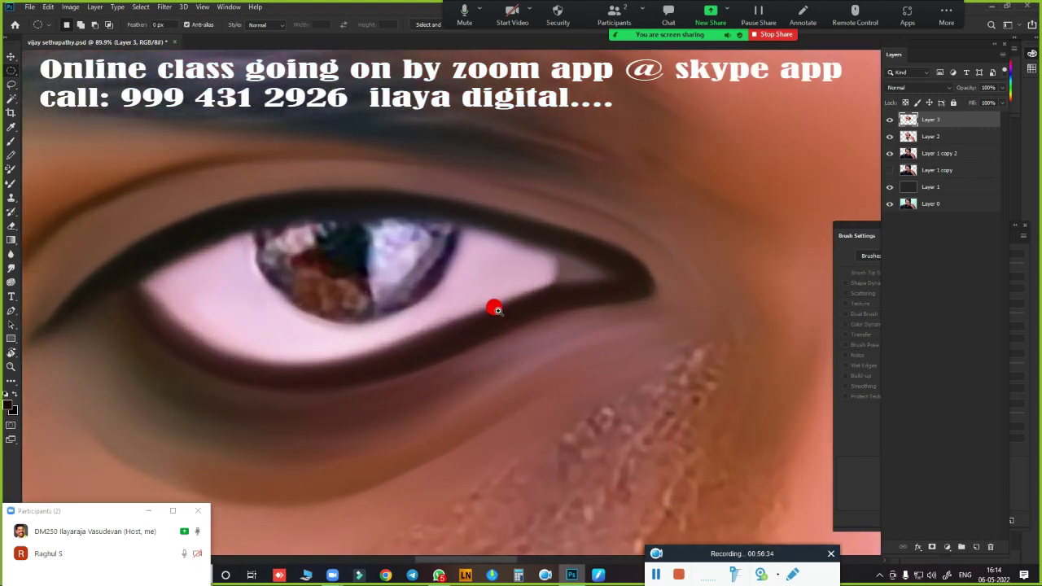
scroll(496, 309, "up", 2)
scroll(449, 293, "up", 1)
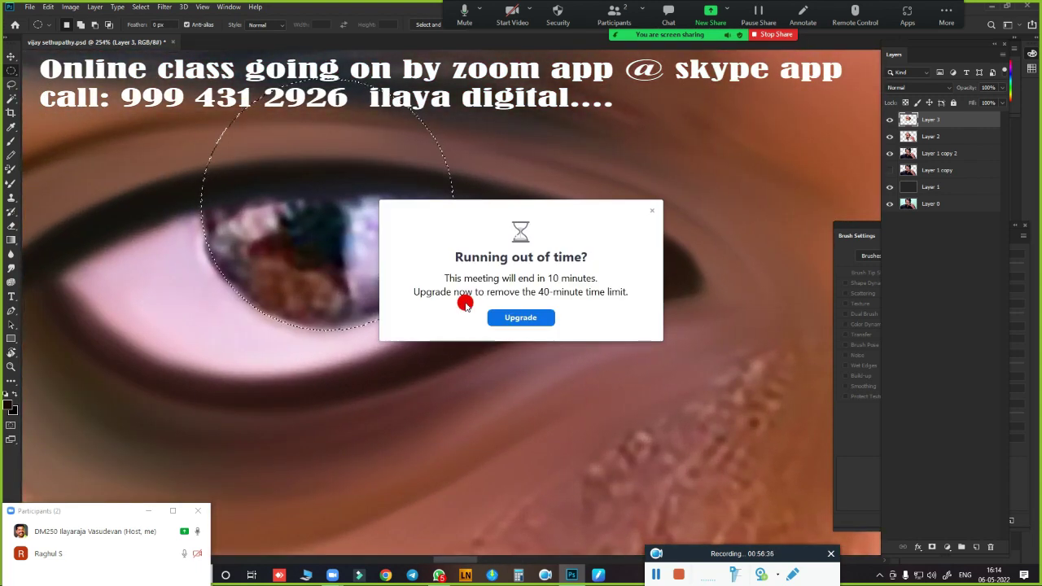
Feather the iris selection by a 3-pixel radius
key("shift+F6")
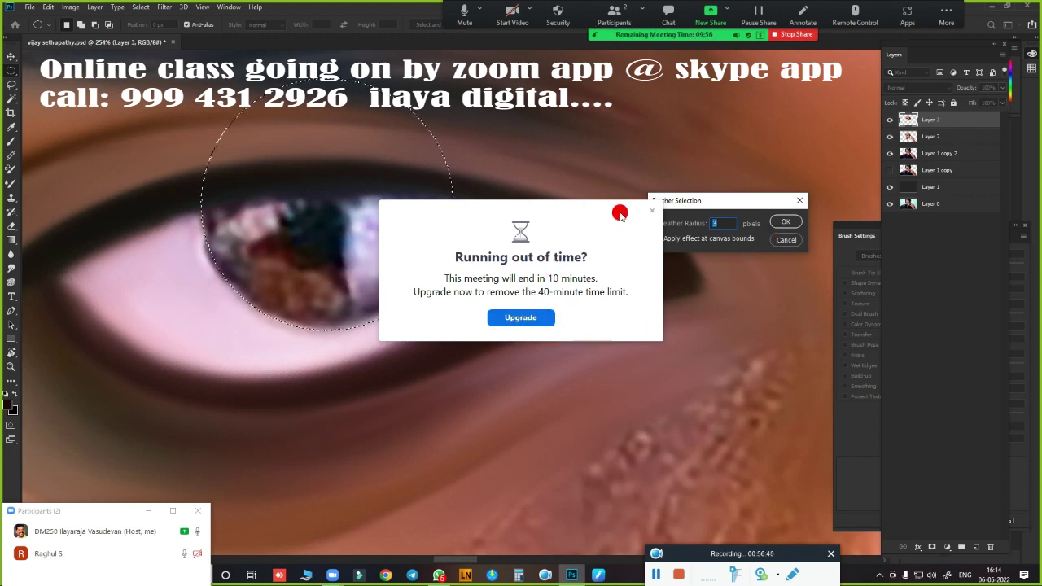
left_click(651, 211)
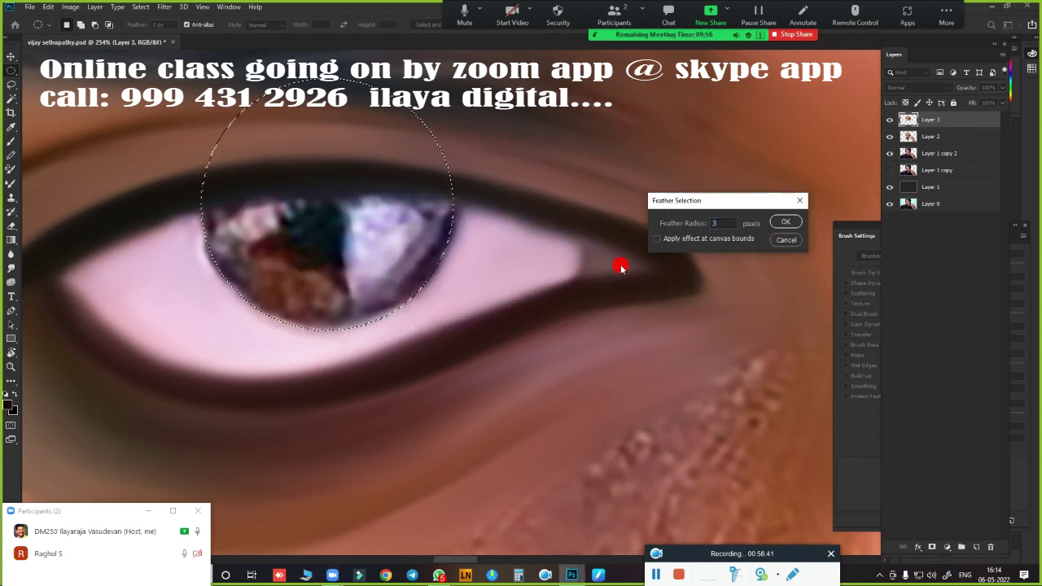
left_click(785, 220)
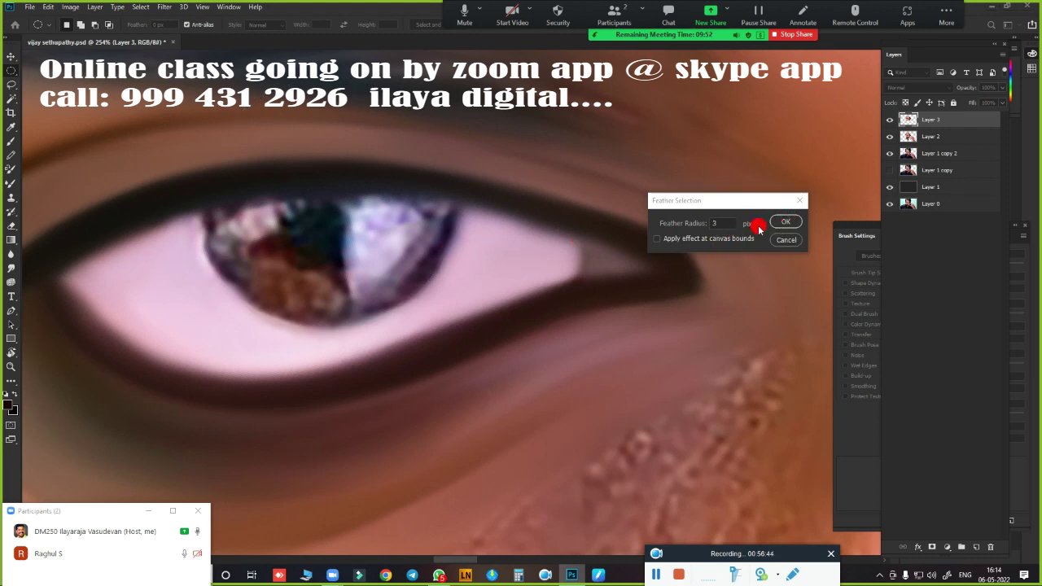
left_click(782, 222)
Smudge the pupil's brown reflections into a solid dark tone inside the selection
scroll(432, 280, "up", 1)
scroll(430, 281, "up", 1)
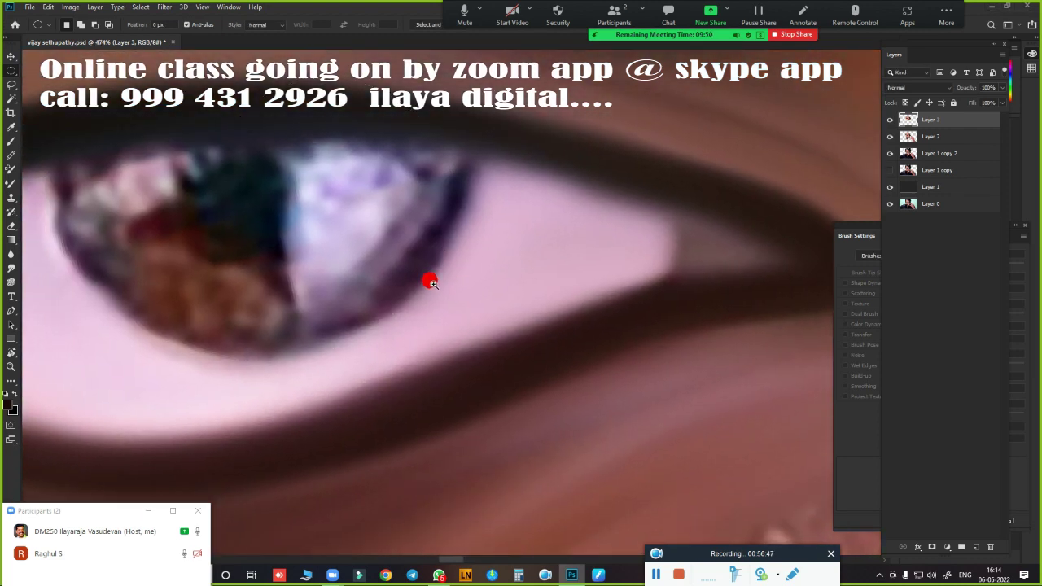
scroll(430, 282, "down", 1)
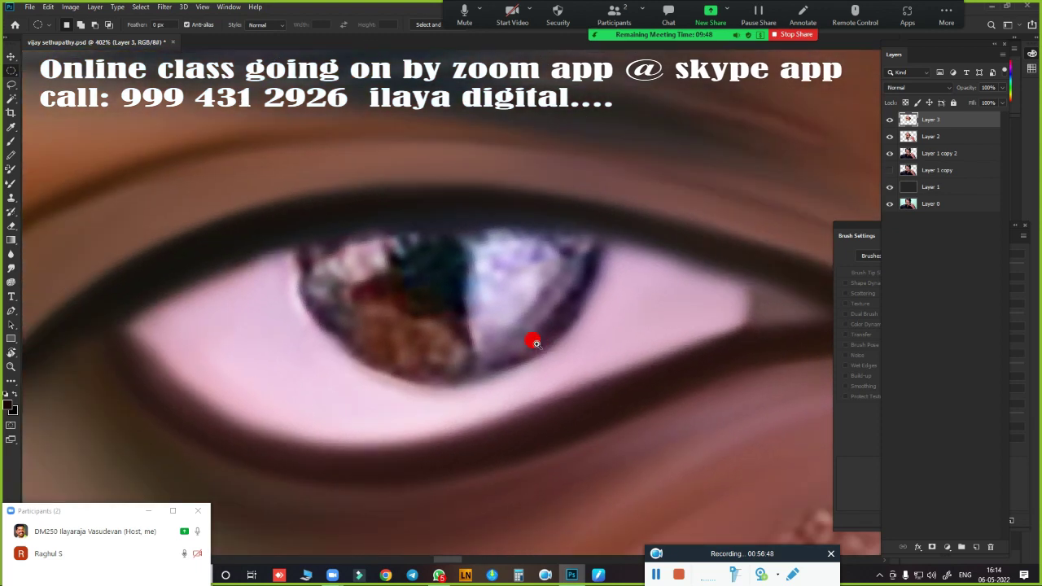
scroll(535, 343, "down", 1)
key("r")
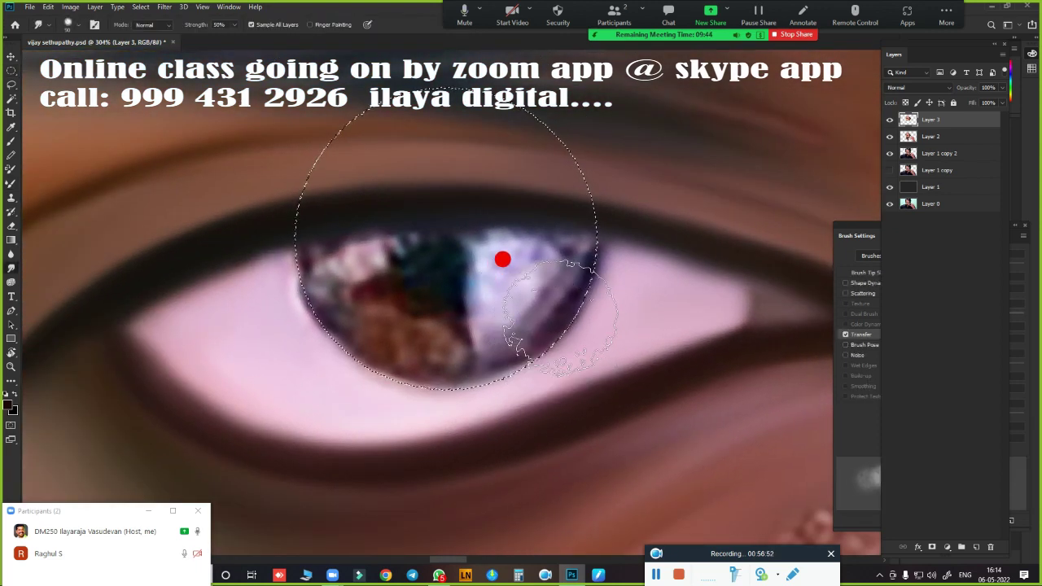
mouse_move(304, 213)
left_mouse_down()
mouse_move(404, 249)
mouse_move(379, 249)
mouse_move(409, 213)
mouse_move(293, 239)
mouse_move(298, 272)
mouse_move(475, 223)
mouse_move(399, 217)
mouse_move(547, 223)
mouse_move(502, 215)
mouse_move(551, 263)
mouse_move(464, 247)
mouse_move(448, 295)
mouse_move(458, 275)
mouse_move(551, 301)
mouse_move(544, 308)
mouse_move(460, 238)
left_mouse_up()
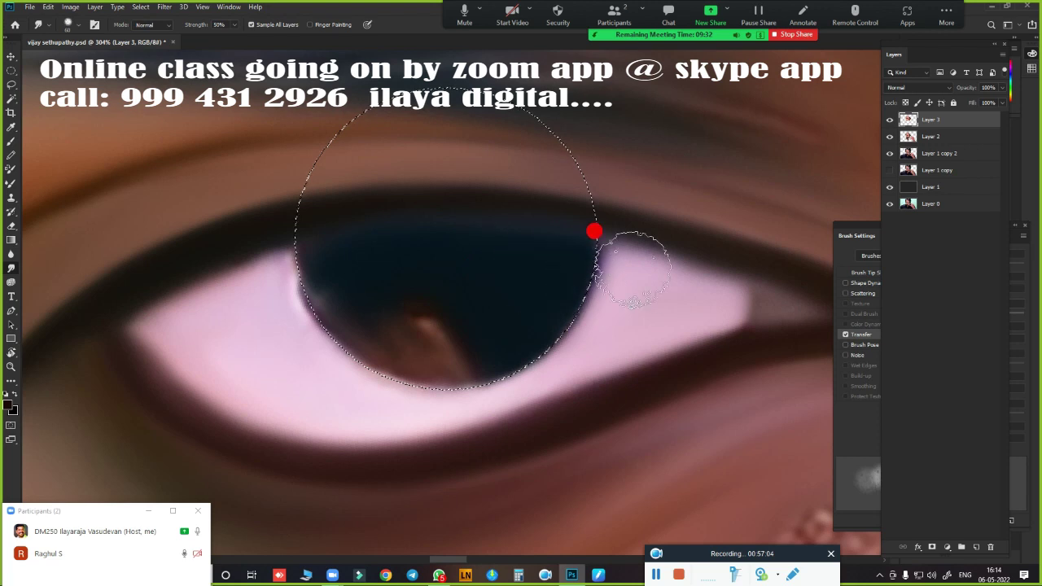
mouse_move(651, 244)
left_mouse_down()
mouse_move(372, 349)
mouse_move(403, 389)
mouse_move(464, 330)
mouse_move(302, 314)
mouse_move(384, 267)
left_mouse_up()
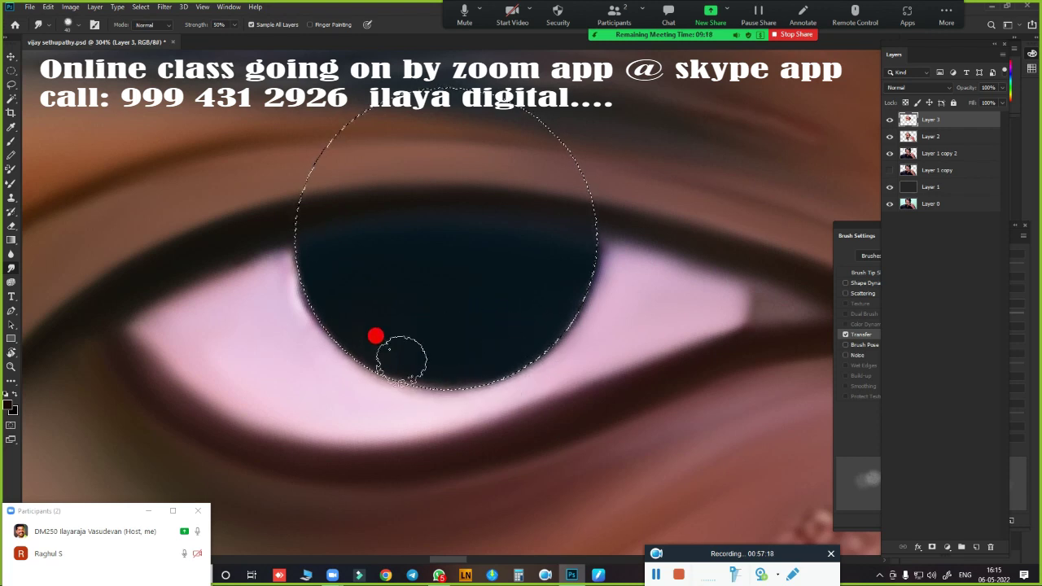
Set the mixer brush colour to a slightly darkened purple sampled from the eye
key("b")
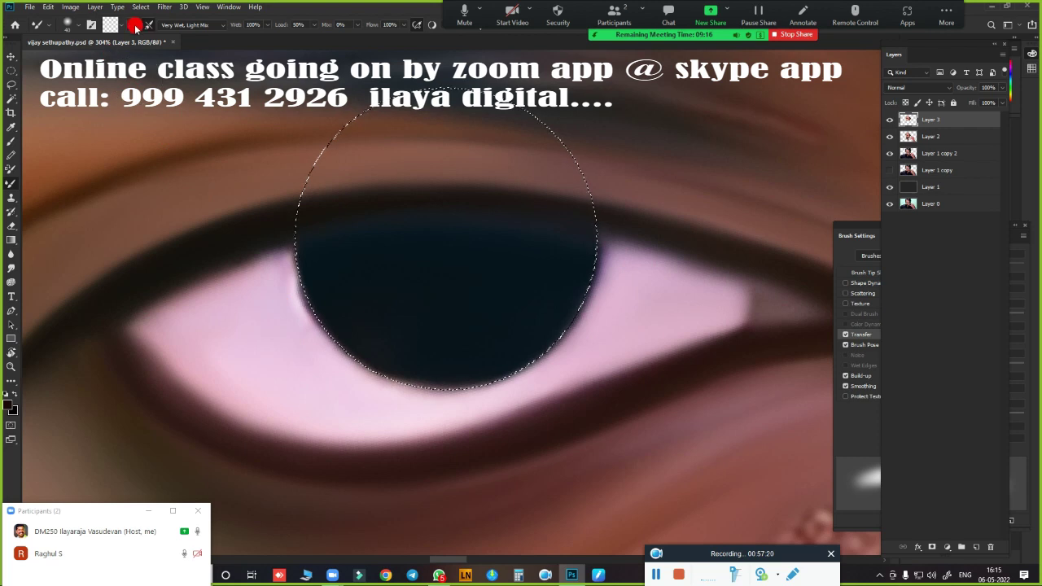
left_click(114, 25)
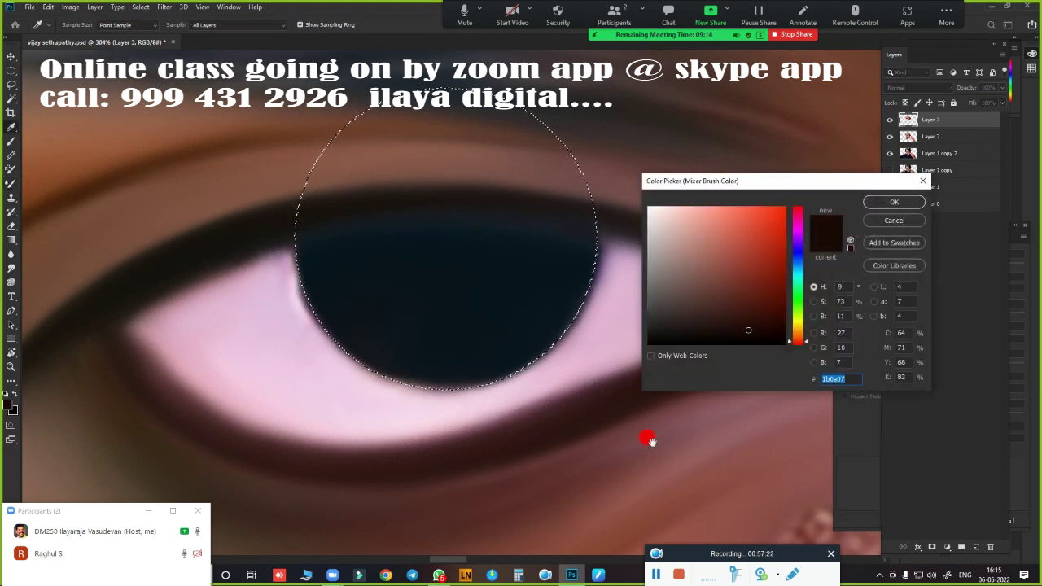
mouse_move(647, 439)
left_mouse_down()
mouse_move(532, 386)
mouse_move(89, 400)
mouse_move(304, 386)
mouse_move(312, 460)
left_mouse_up()
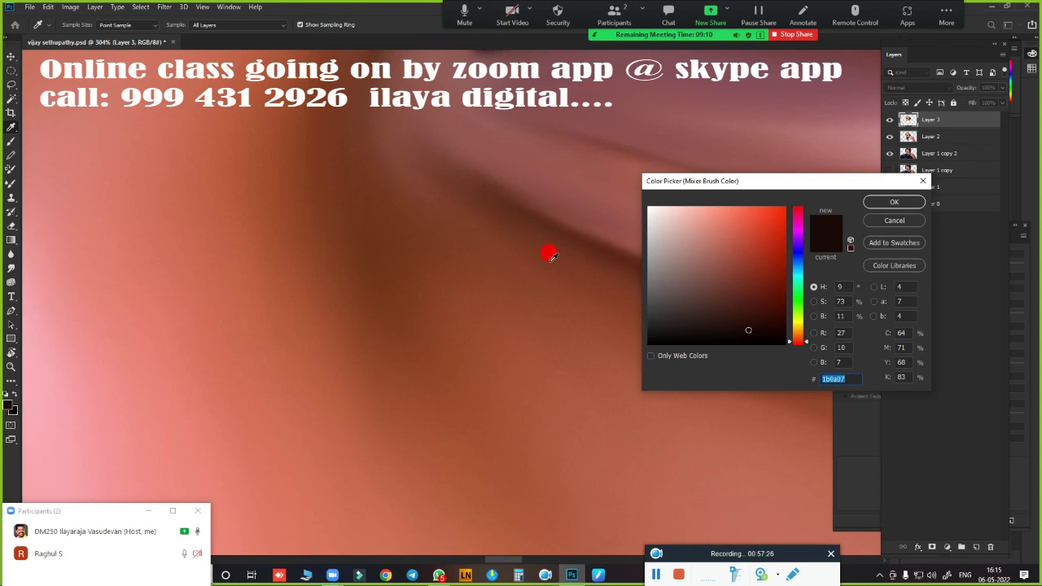
scroll(547, 258, "down", 4)
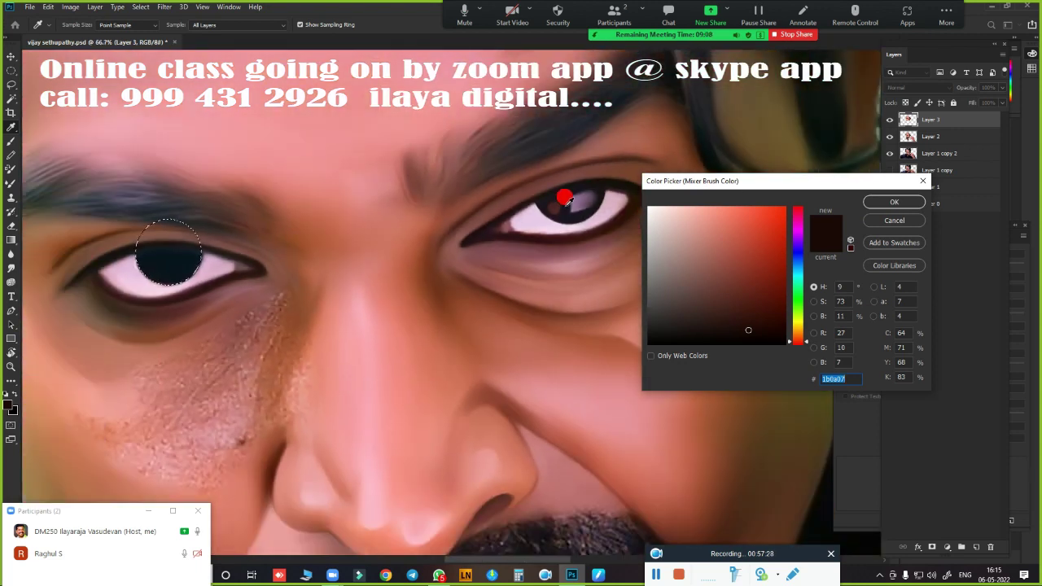
left_click_drag(570, 196, 575, 191)
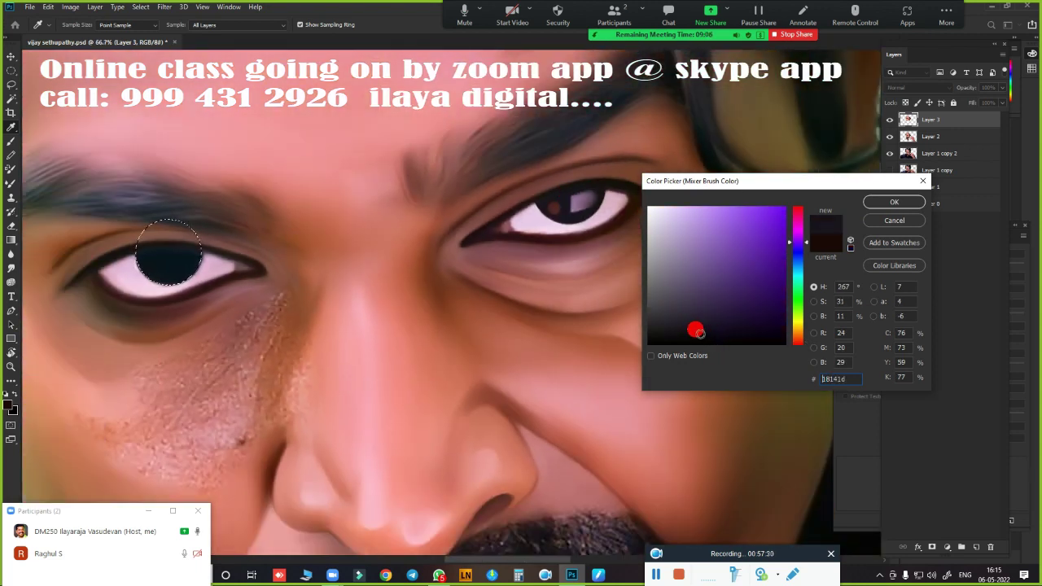
left_click_drag(698, 332, 700, 334)
left_click(893, 202)
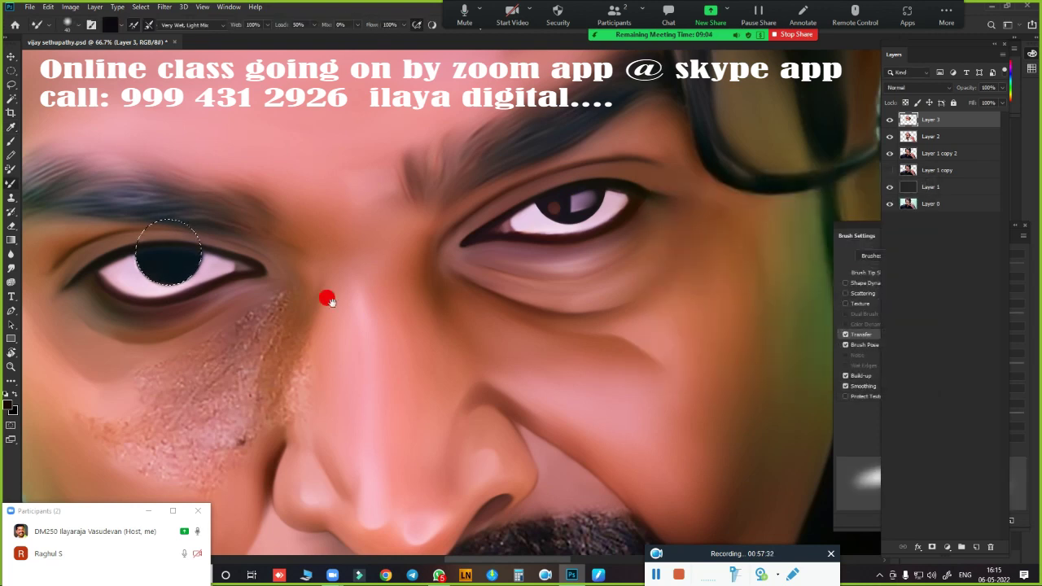
Smudge away the bump on the left eye's iris edge
left_click_drag(325, 298, 667, 334)
scroll(583, 289, "up", 5)
scroll(623, 304, "up", 2)
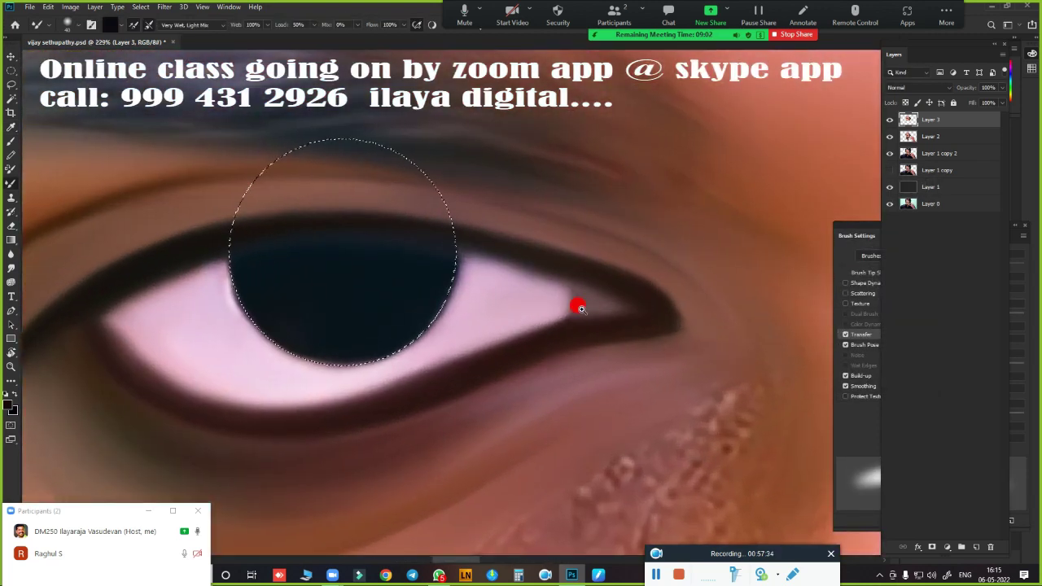
scroll(578, 304, "up", 2)
scroll(572, 298, "up", 1)
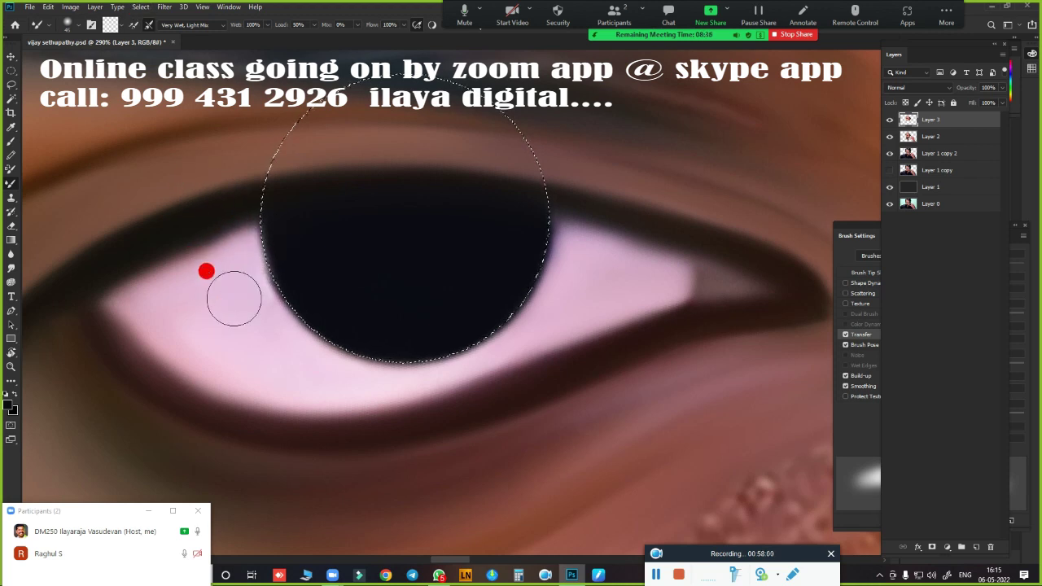
key("r")
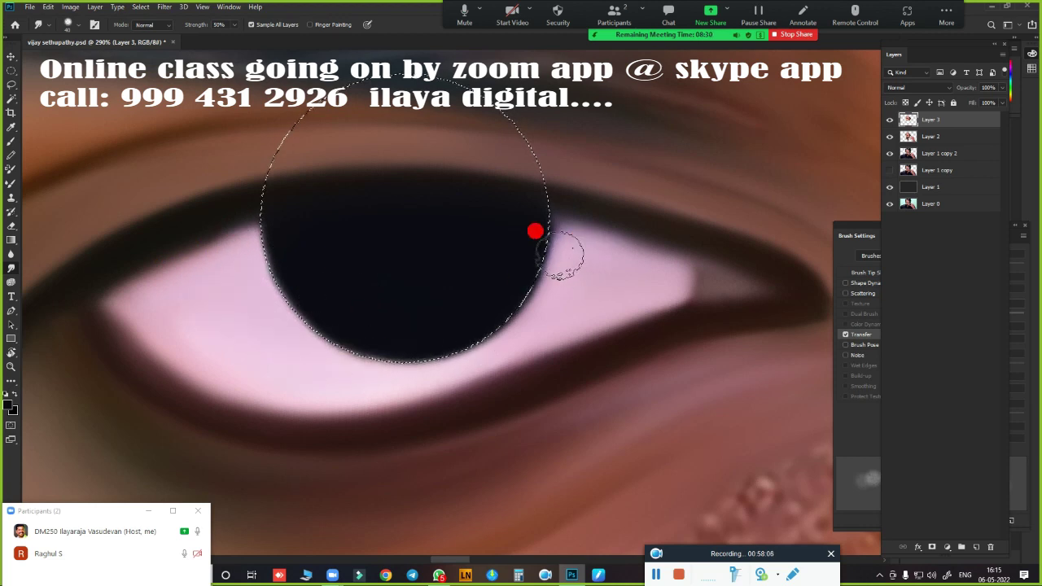
left_click_drag(535, 231, 559, 257)
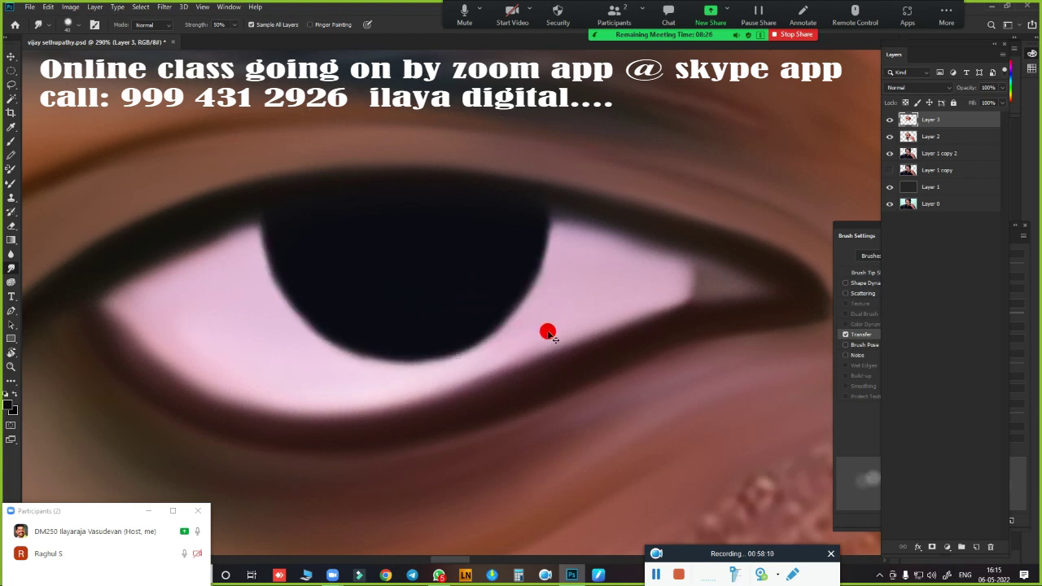
Zoom out to both eyes and centre the right eye in view
mouse_move(547, 332)
left_mouse_down()
mouse_move(527, 377)
mouse_move(577, 295)
mouse_move(274, 307)
left_mouse_up()
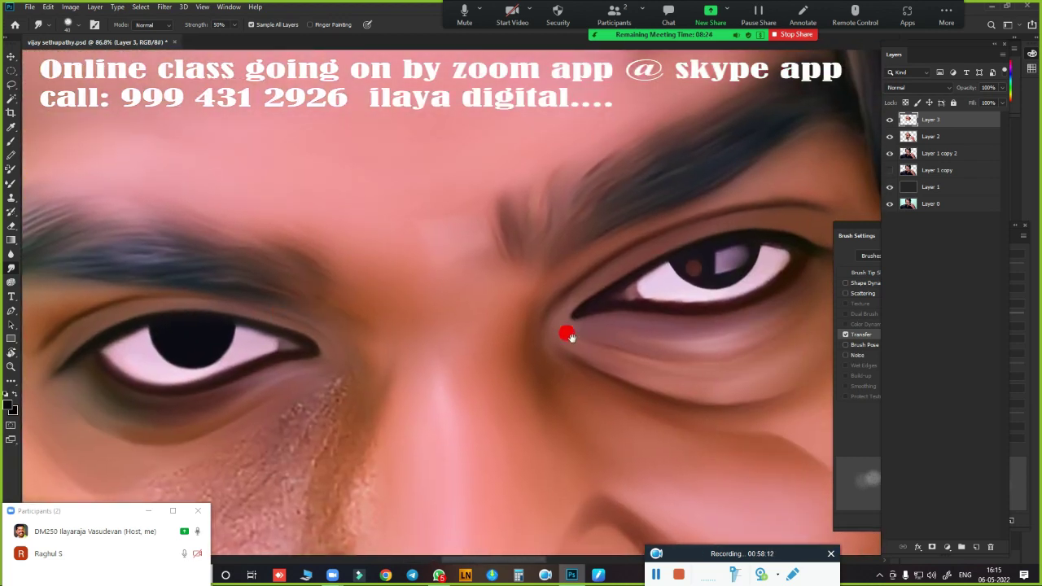
mouse_move(623, 364)
left_mouse_down()
mouse_move(681, 312)
mouse_move(588, 304)
mouse_move(627, 293)
mouse_move(608, 224)
left_mouse_up()
key("l")
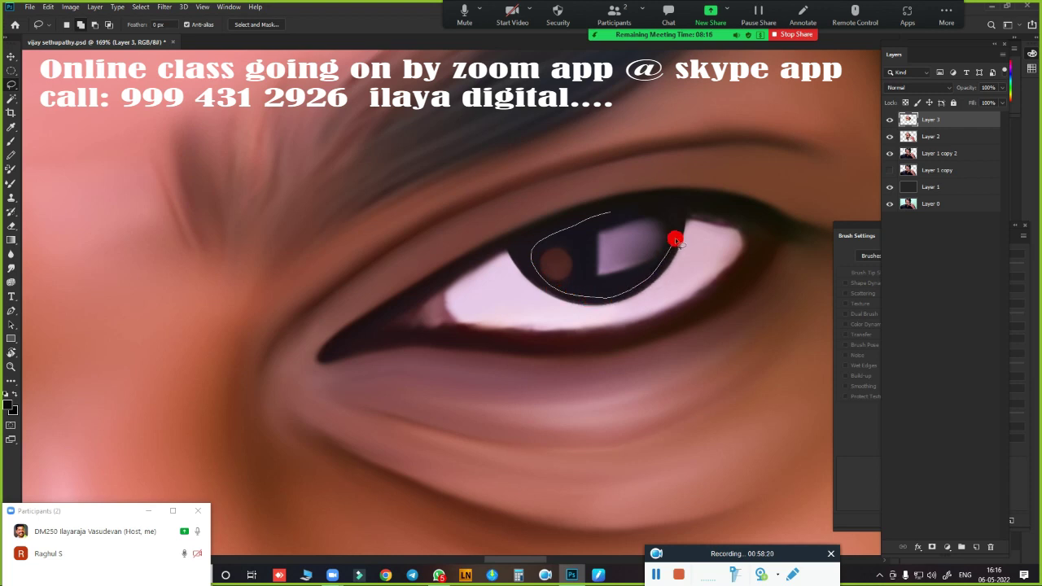
Copy the right eye's iris to Layer 4 and move it over the left pupil
left_click_drag(682, 210, 655, 197)
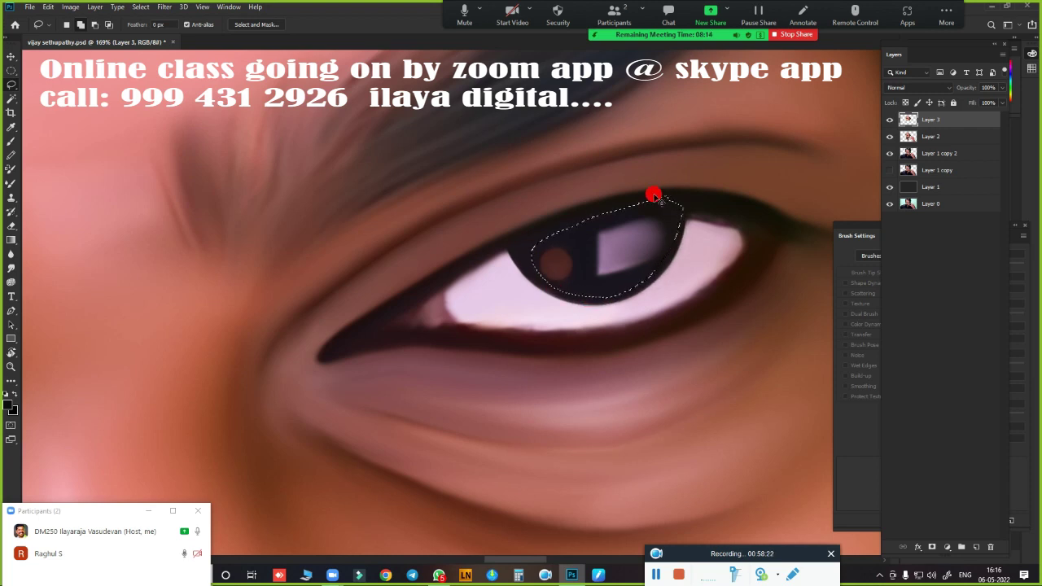
key("ctrl+j")
key("v")
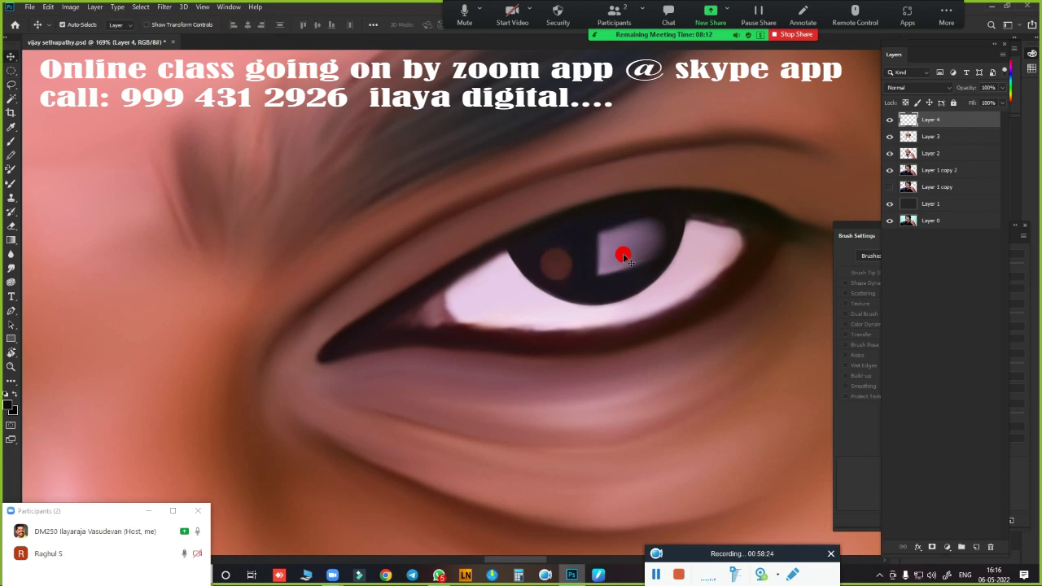
left_click_drag(620, 265, 879, 325)
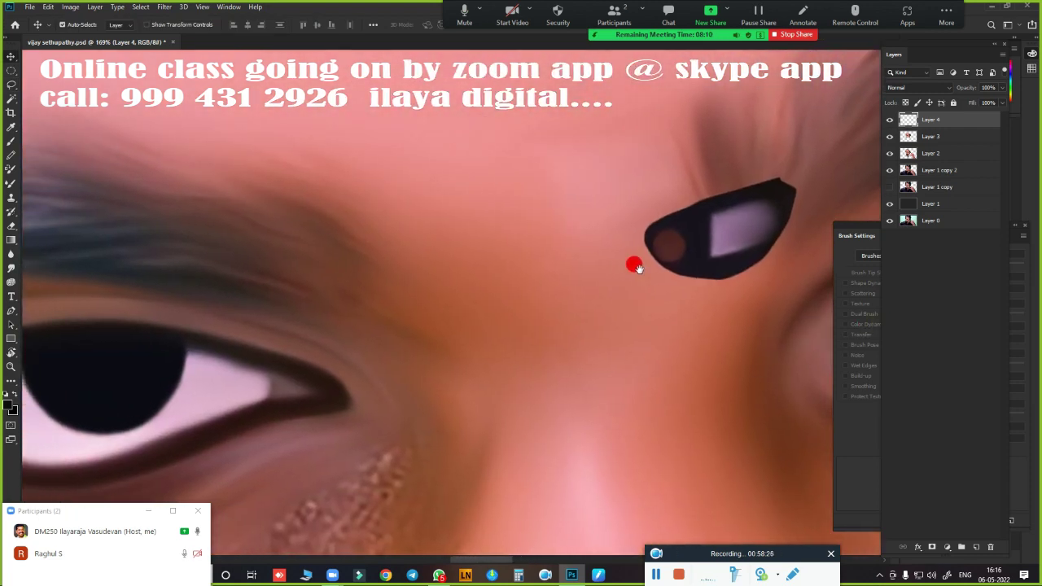
left_click_drag(879, 326, 824, 324)
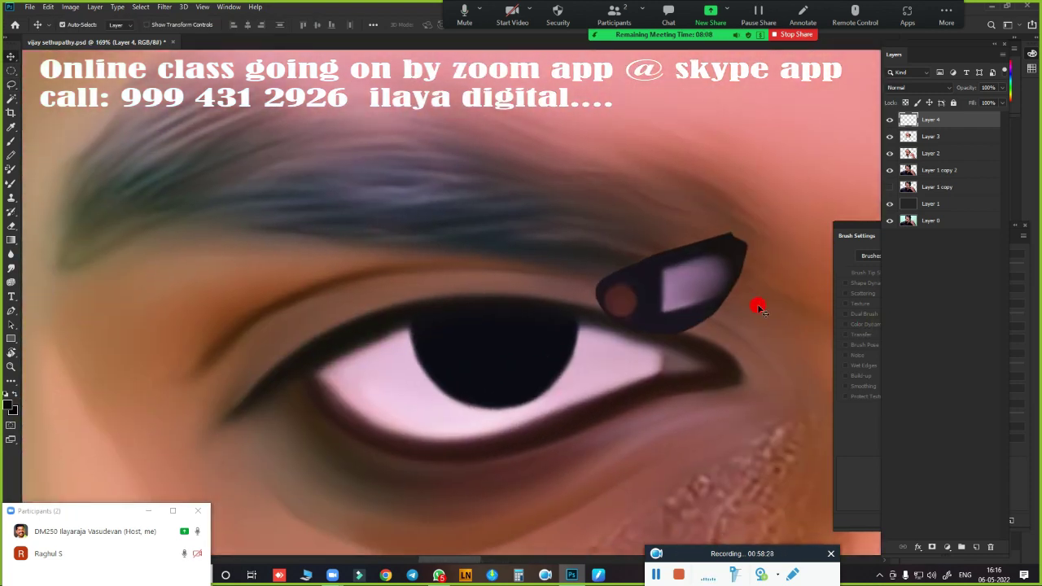
left_click_drag(756, 302, 465, 314)
scroll(569, 313, "up", 3)
scroll(627, 310, "up", 1)
mouse_move(597, 310)
left_mouse_down()
mouse_move(692, 198)
mouse_move(379, 261)
mouse_move(446, 293)
left_mouse_up()
Rotate and fit the copied iris, then draw an elliptical selection around the pupil
key("ctrl+t")
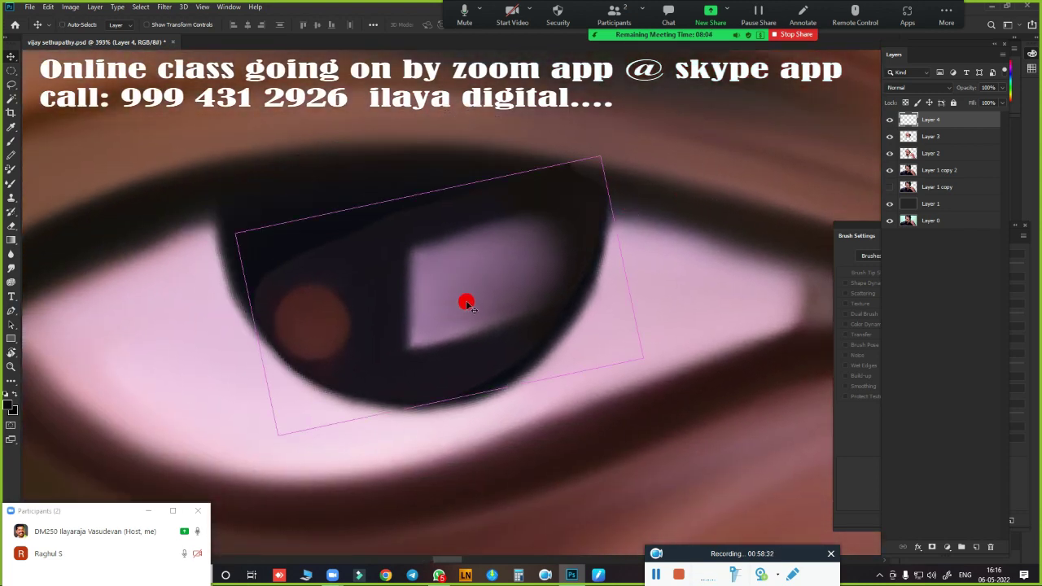
left_click_drag(586, 187, 645, 174)
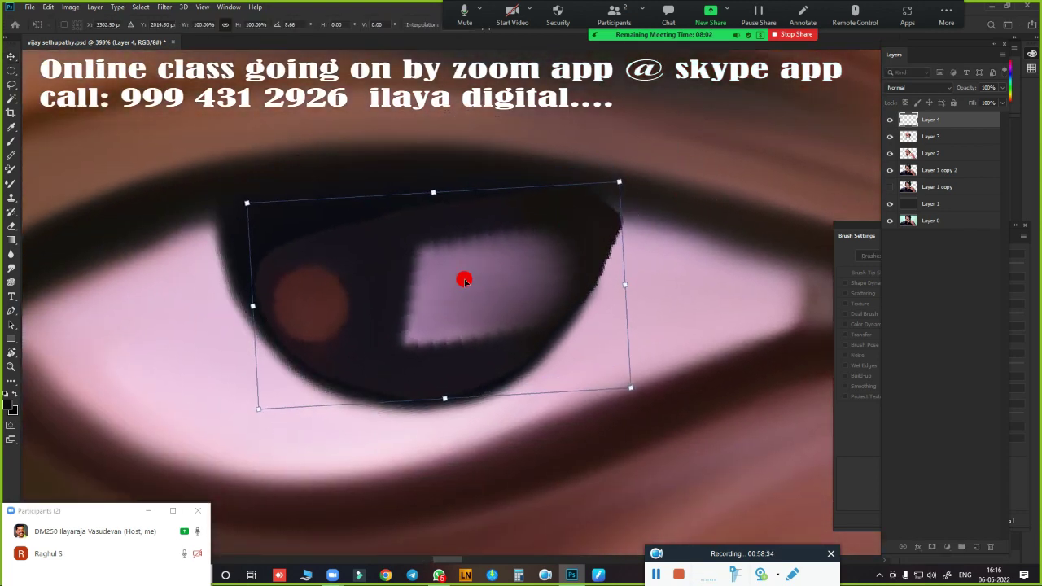
mouse_move(434, 290)
left_mouse_down()
mouse_move(414, 280)
mouse_move(456, 287)
left_mouse_up()
left_click_drag(620, 187, 621, 193)
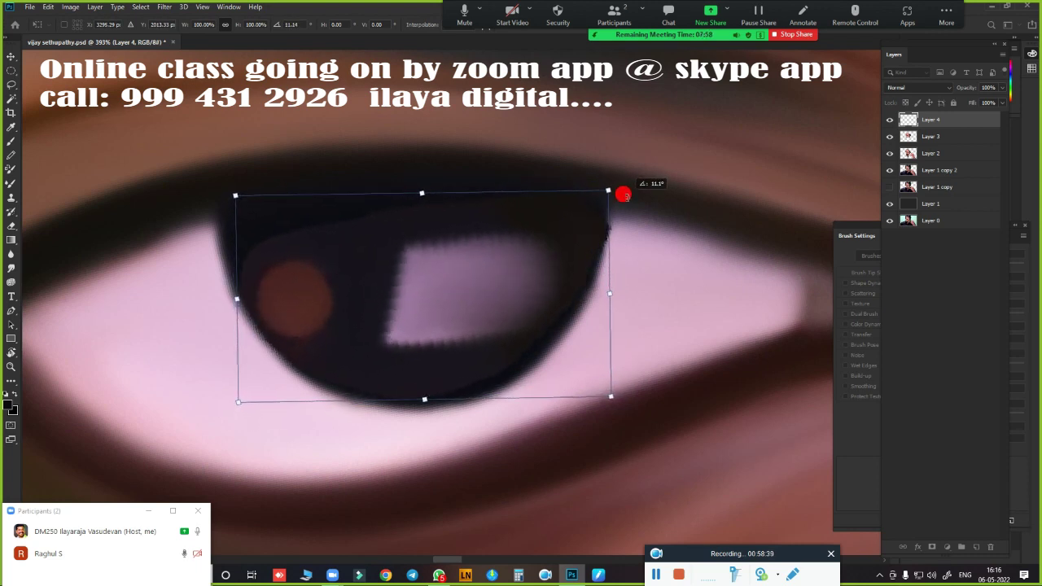
left_click_drag(500, 246, 500, 244)
key("Return")
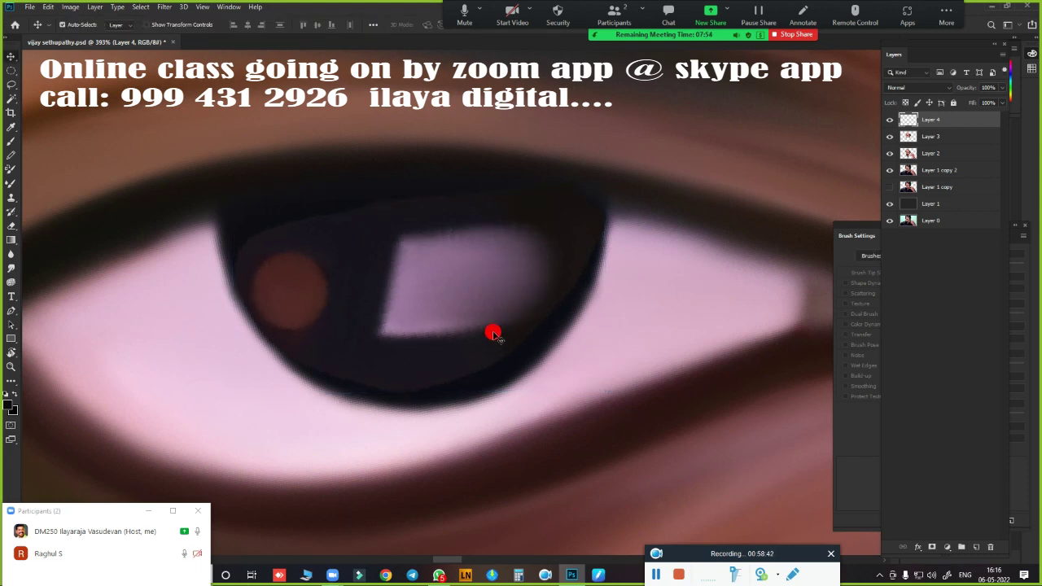
key("m")
left_click_drag(401, 263, 645, 435)
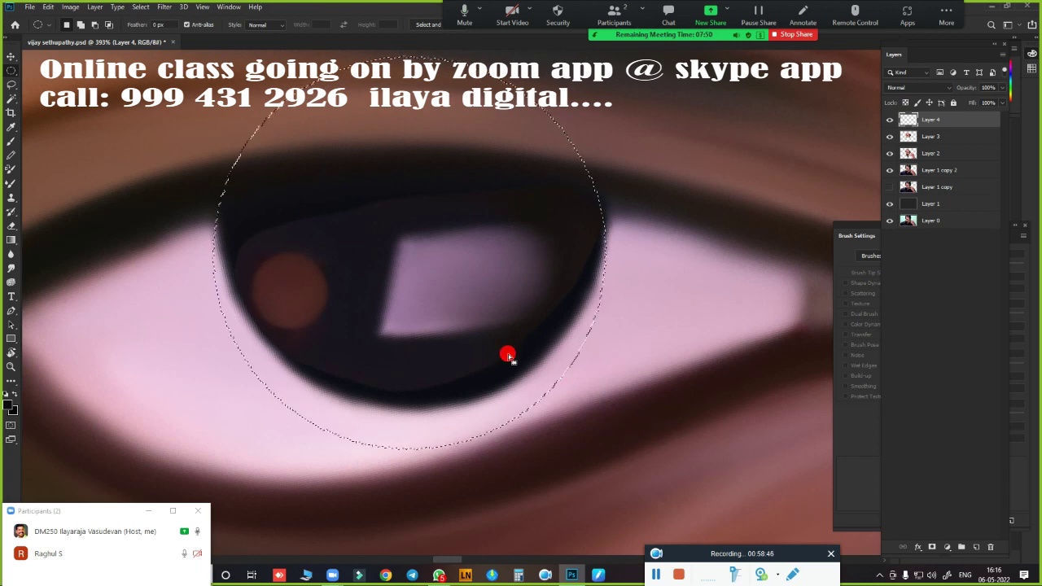
Move the round selection up over the iris and feather it
left_click_drag(472, 336, 473, 297)
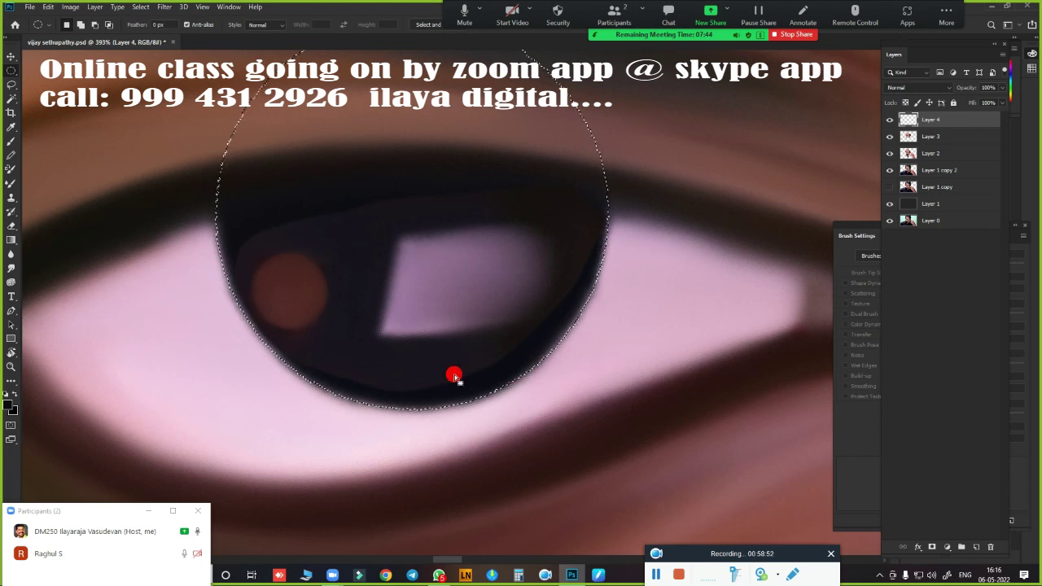
key("shift+F6")
key("Return")
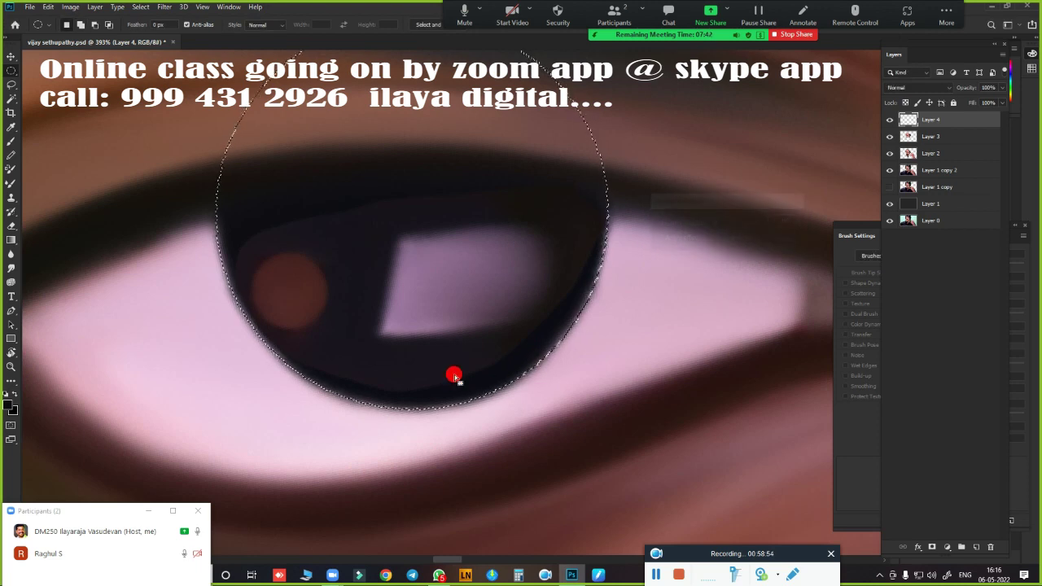
Smudge the copied iris's lower, right and top edges into the dark pupil
key("r")
mouse_move(456, 375)
left_mouse_down()
mouse_move(391, 393)
mouse_move(472, 386)
mouse_move(482, 375)
left_mouse_up()
mouse_move(586, 334)
left_mouse_down()
mouse_move(581, 233)
mouse_move(612, 271)
left_mouse_up()
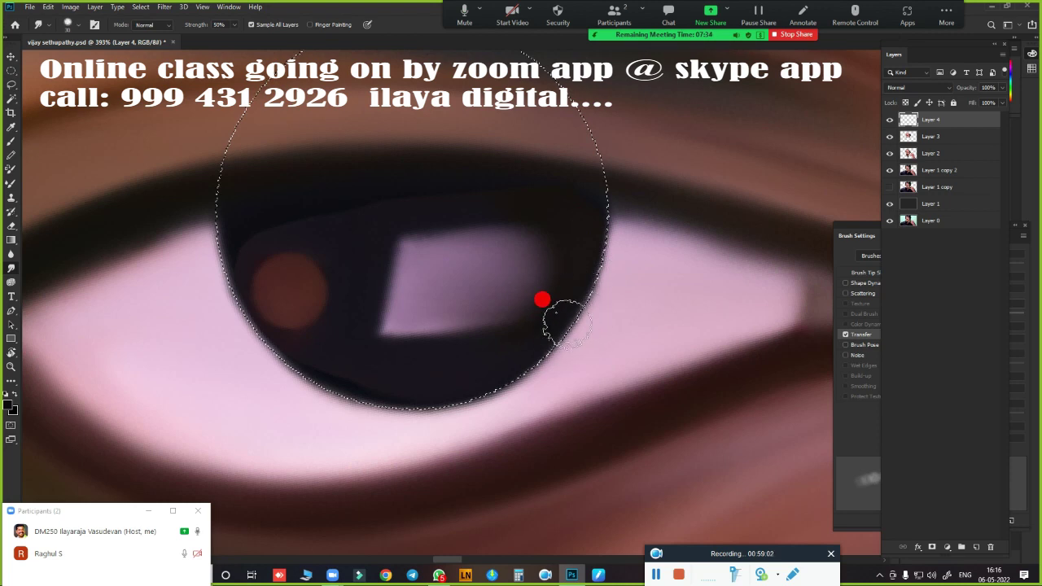
mouse_move(595, 243)
left_mouse_down()
mouse_move(377, 191)
mouse_move(276, 184)
left_mouse_up()
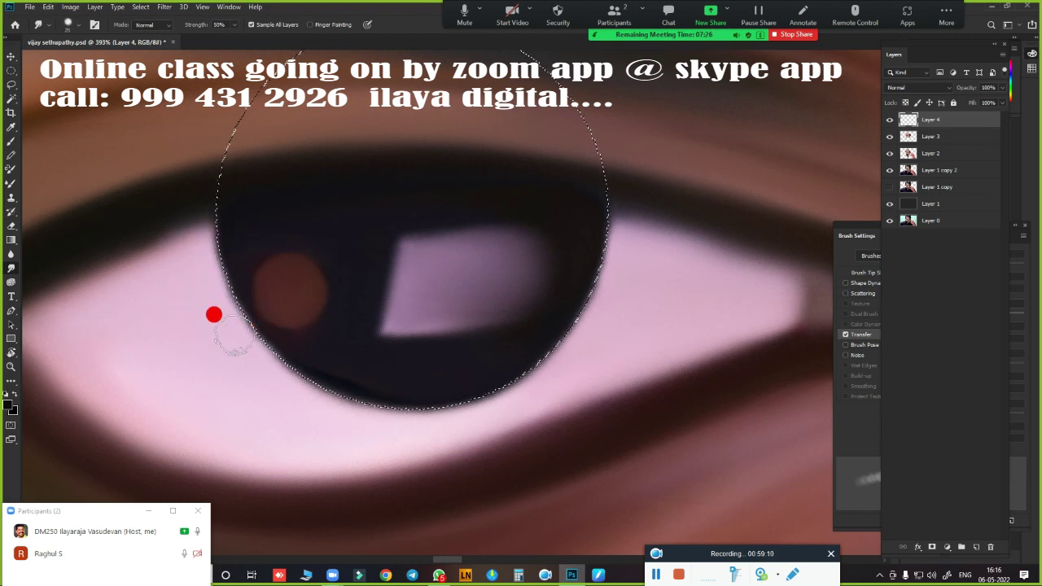
mouse_move(235, 347)
left_mouse_down()
mouse_move(633, 252)
mouse_move(646, 279)
mouse_move(624, 251)
mouse_move(604, 310)
mouse_move(570, 358)
mouse_move(446, 403)
mouse_move(437, 404)
mouse_move(505, 371)
mouse_move(198, 268)
mouse_move(233, 244)
mouse_move(279, 345)
mouse_move(346, 388)
mouse_move(499, 340)
mouse_move(546, 366)
left_mouse_up()
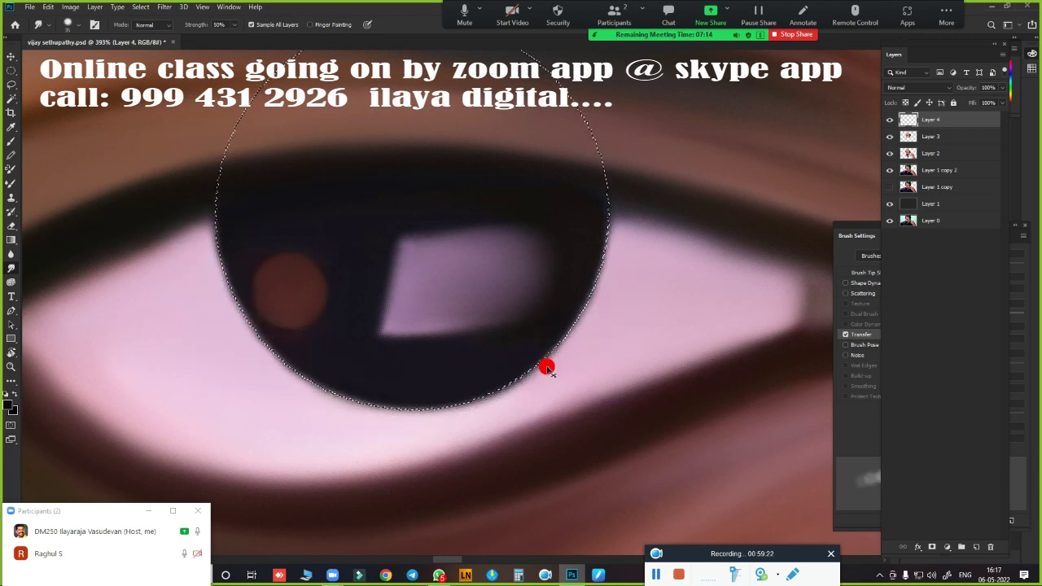
scroll(570, 379, "down", 3)
scroll(592, 359, "down", 4)
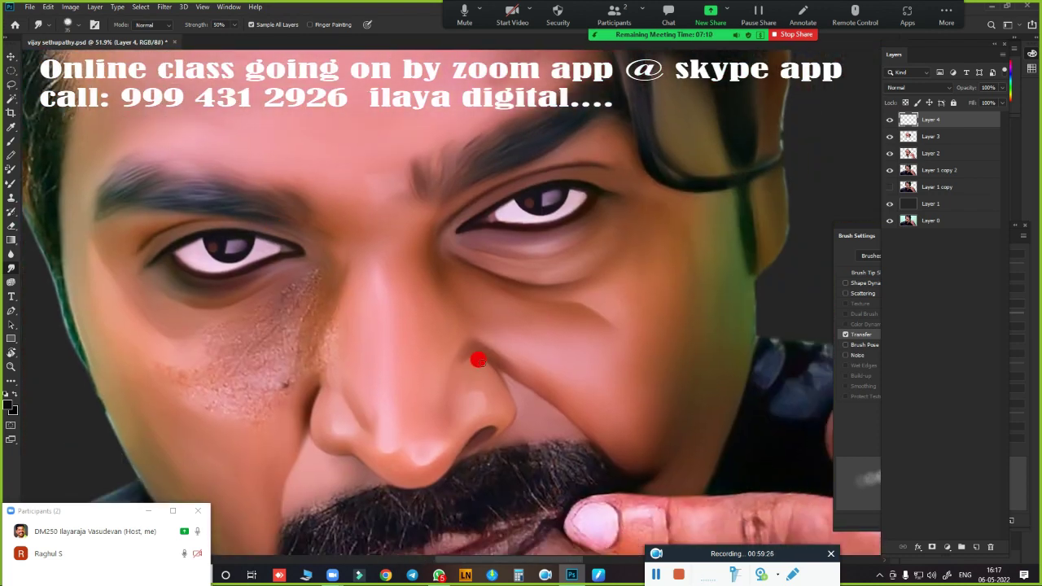
mouse_move(276, 271)
left_mouse_down()
mouse_move(328, 284)
mouse_move(558, 284)
mouse_move(521, 326)
mouse_move(553, 325)
mouse_move(561, 320)
mouse_move(549, 315)
mouse_move(310, 293)
mouse_move(309, 318)
mouse_move(324, 324)
left_mouse_up()
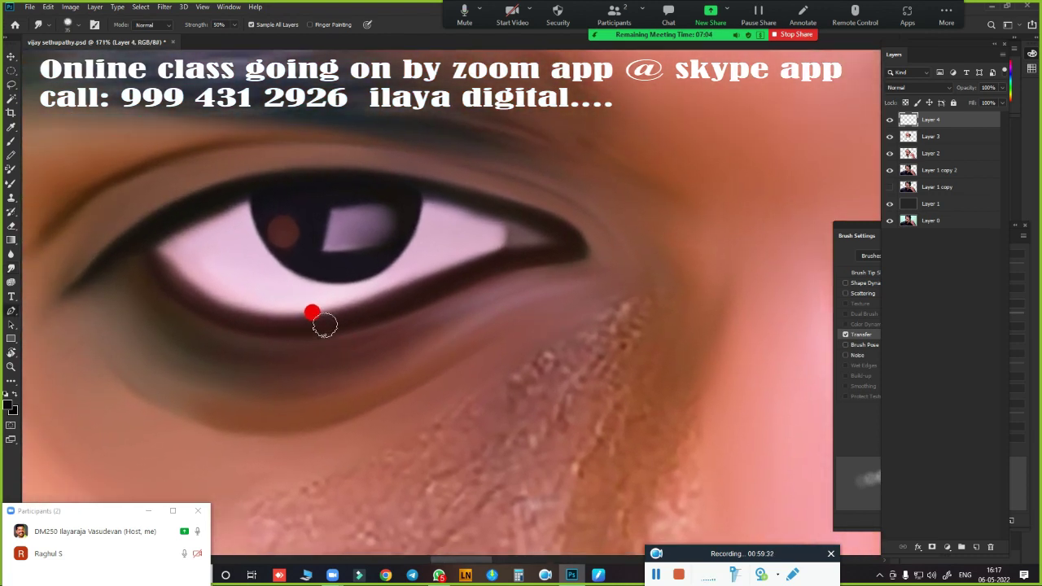
Merge Layer 4 into the painted eye layer and hide it to reveal the photo
key("p")
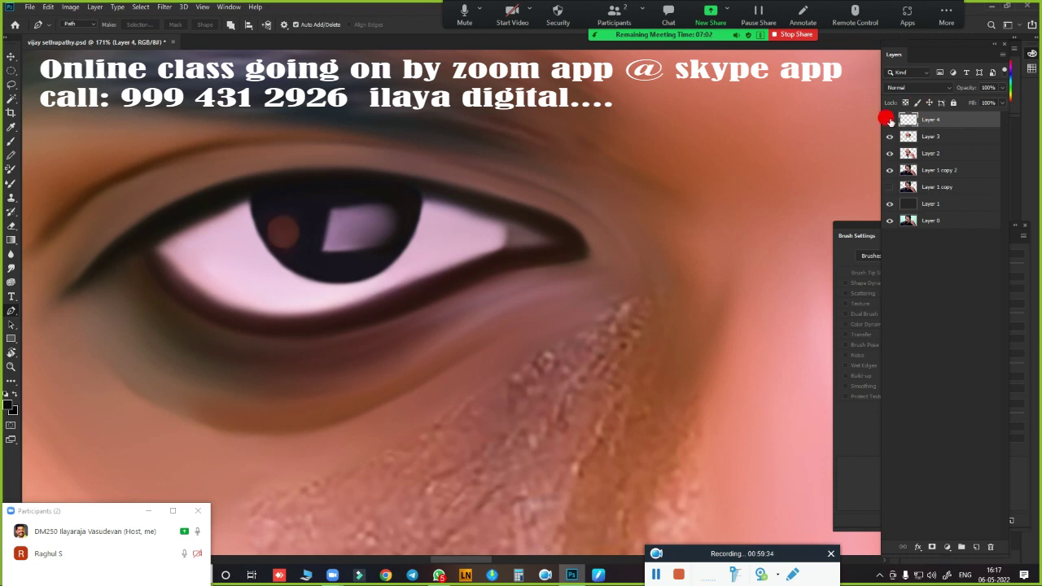
left_click(889, 120)
left_click(927, 136, "shift")
key("ctrl+e")
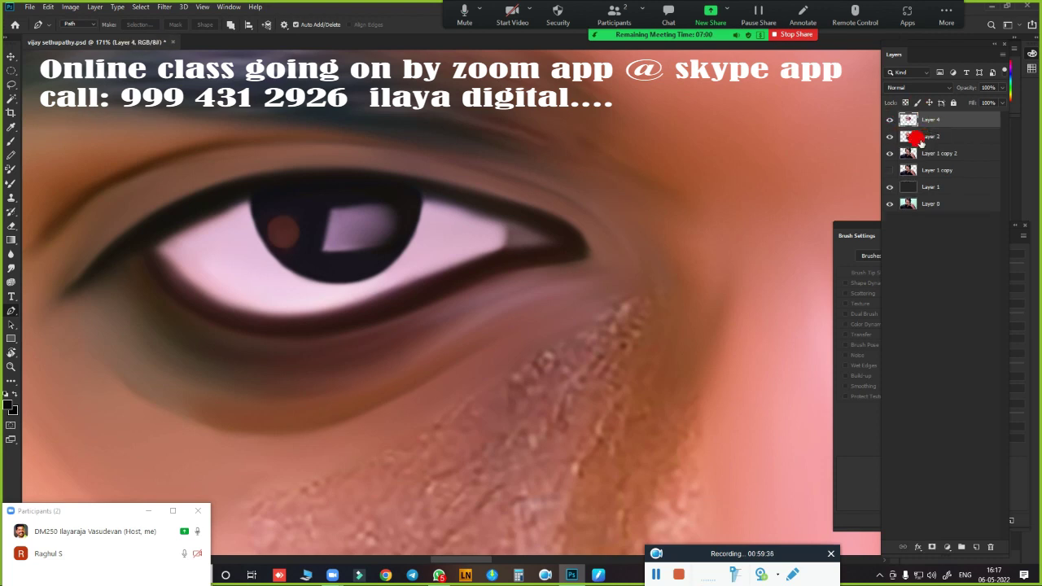
left_click(889, 119)
Trace the eye opening along the eyelids with the Pen tool and convert it to a selection
scroll(353, 284, "down", 3)
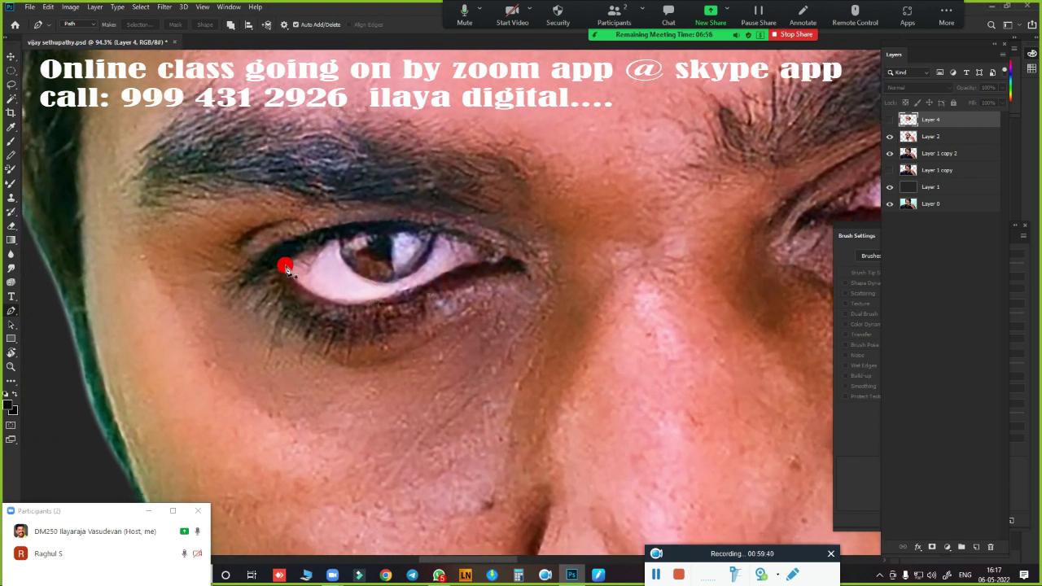
left_click(285, 263)
left_click_drag(427, 285, 538, 237)
scroll(430, 285, "up", 5)
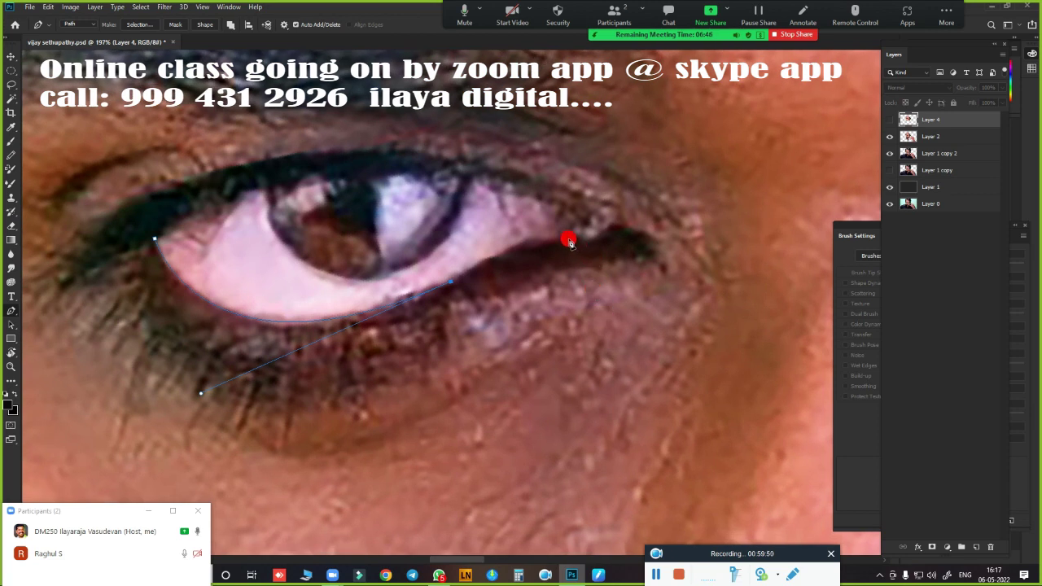
left_click_drag(569, 242, 609, 245)
left_click_drag(542, 199, 505, 193)
mouse_move(156, 237)
left_mouse_down()
mouse_move(249, 315)
mouse_move(190, 356)
mouse_move(156, 344)
mouse_move(165, 335)
mouse_move(173, 344)
left_mouse_up()
key("ctrl+Return")
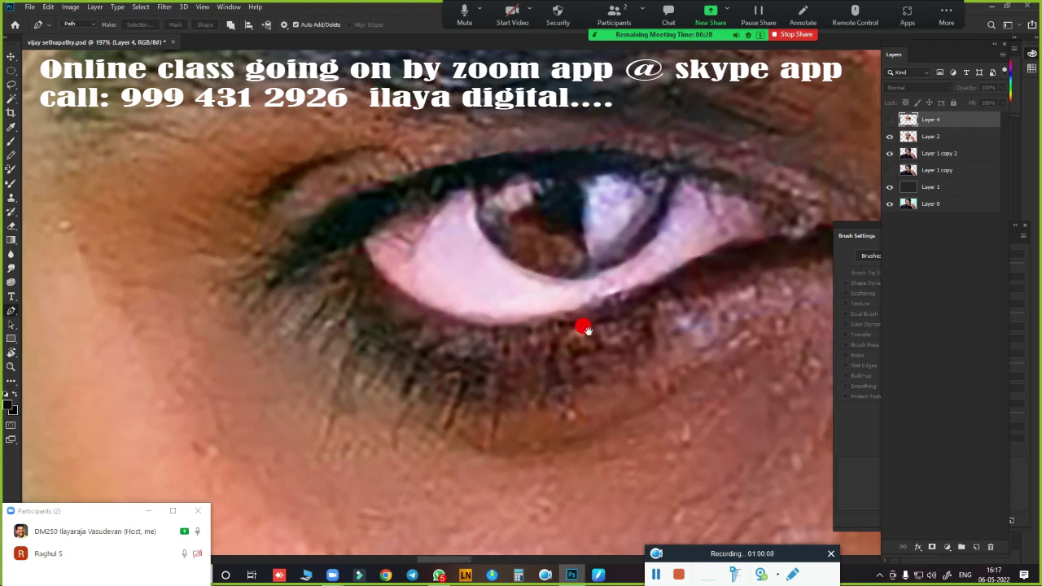
Feather the eye selection and show the painted layer again at 100% opacity
scroll(582, 326, "right", 3)
key("shift+F6")
key("Return")
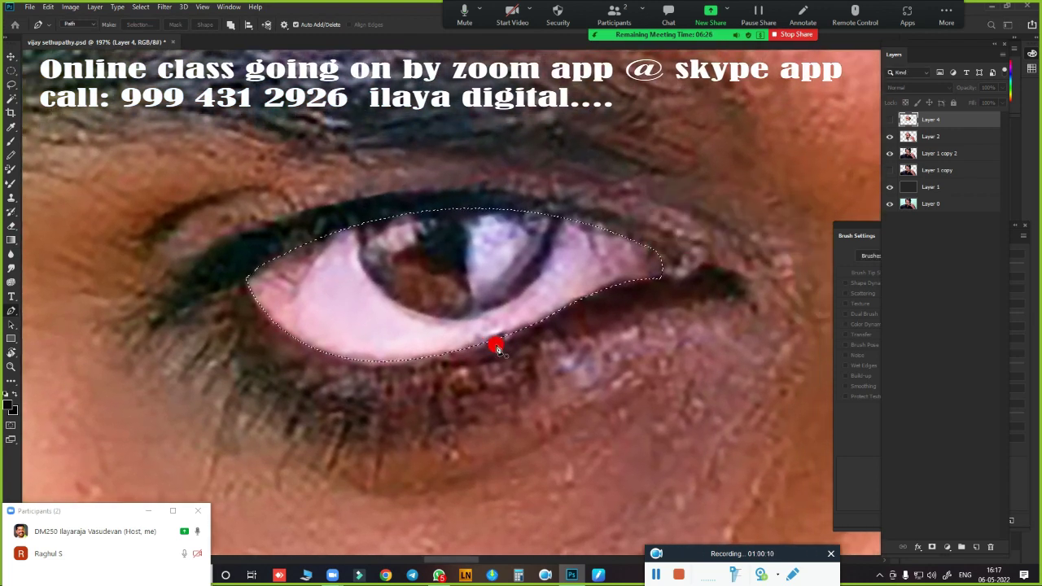
left_click(890, 119)
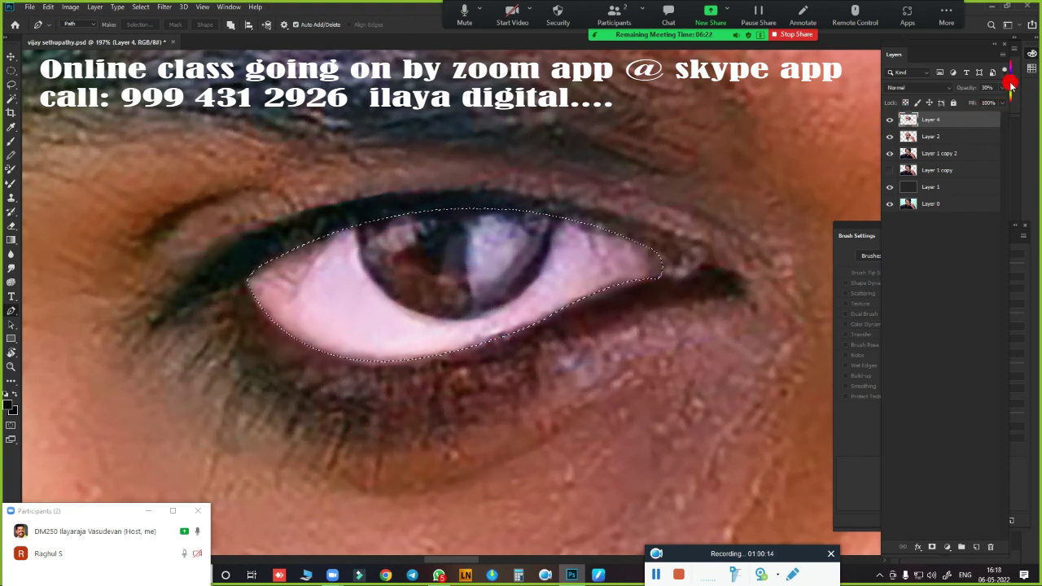
mouse_move(1002, 87)
left_mouse_down()
mouse_move(971, 102)
mouse_move(1007, 101)
left_mouse_up()
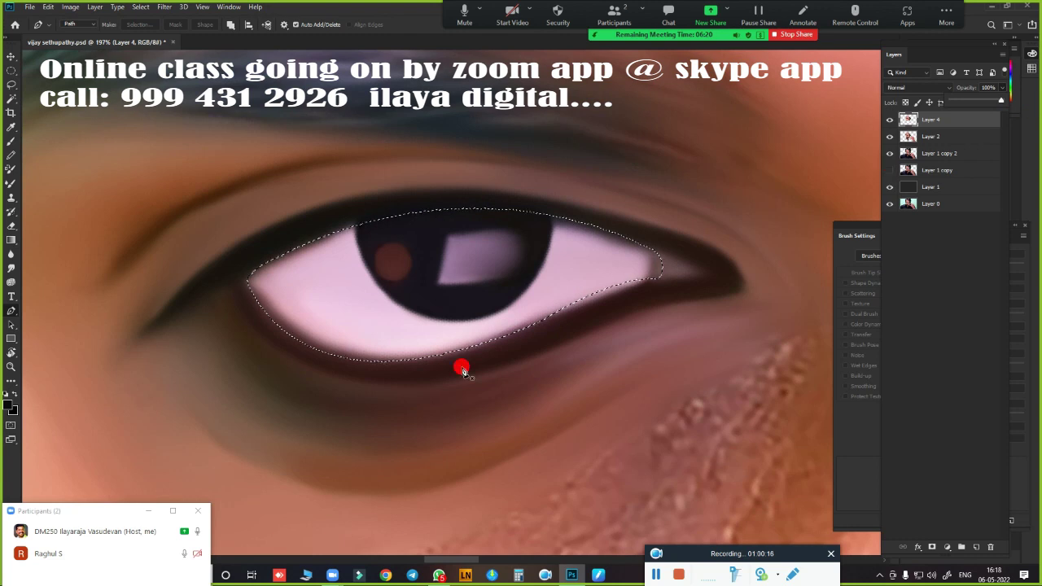
Load the eye outline as a selection and smudge the eye white near the upper lid
scroll(489, 315, "down", 3)
scroll(502, 363, "up", 1)
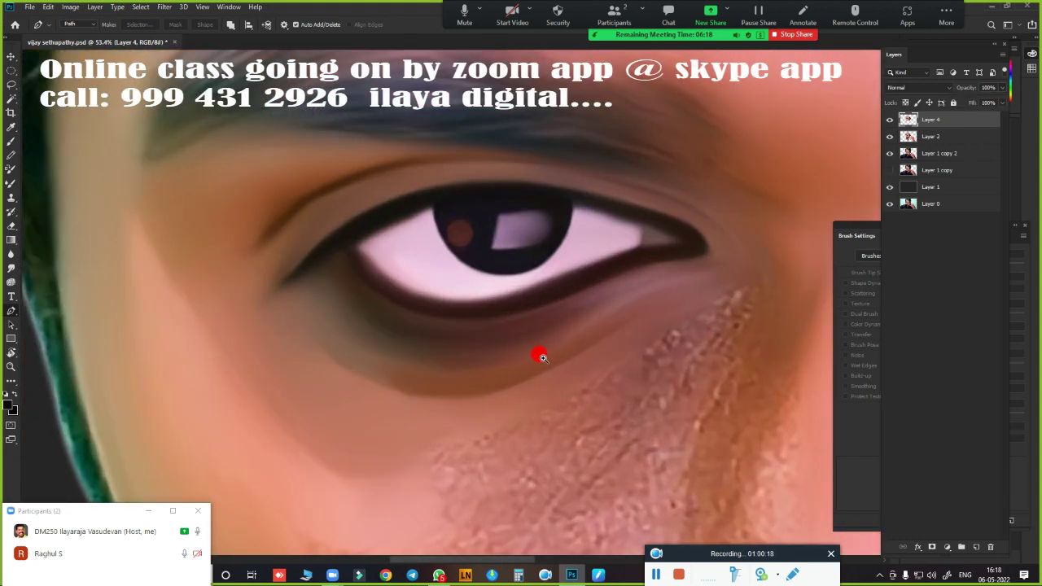
scroll(540, 354, "up", 1)
scroll(562, 353, "up", 1)
key("ctrl+Return")
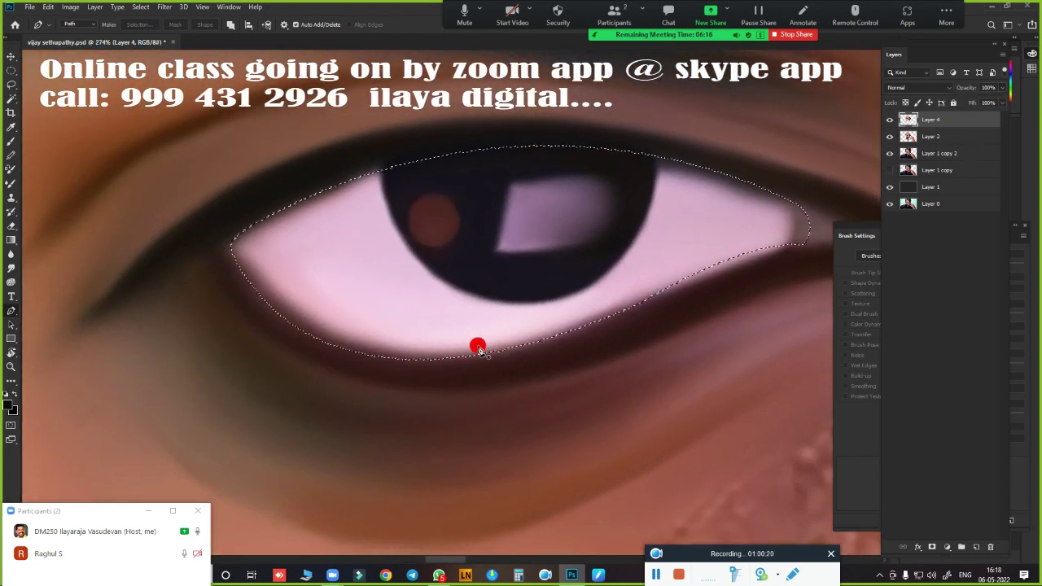
key("r")
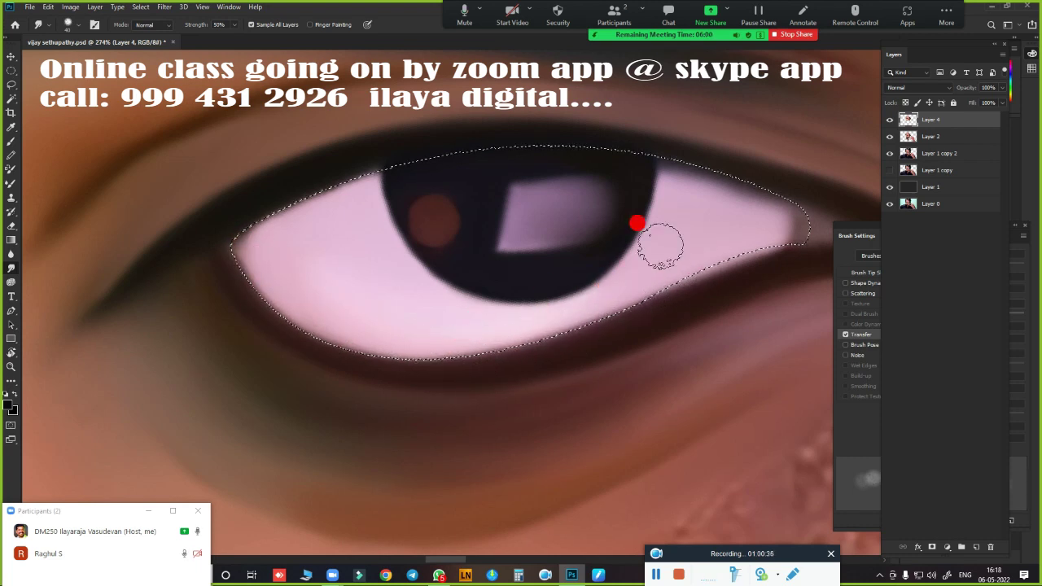
left_click_drag(684, 178, 730, 163)
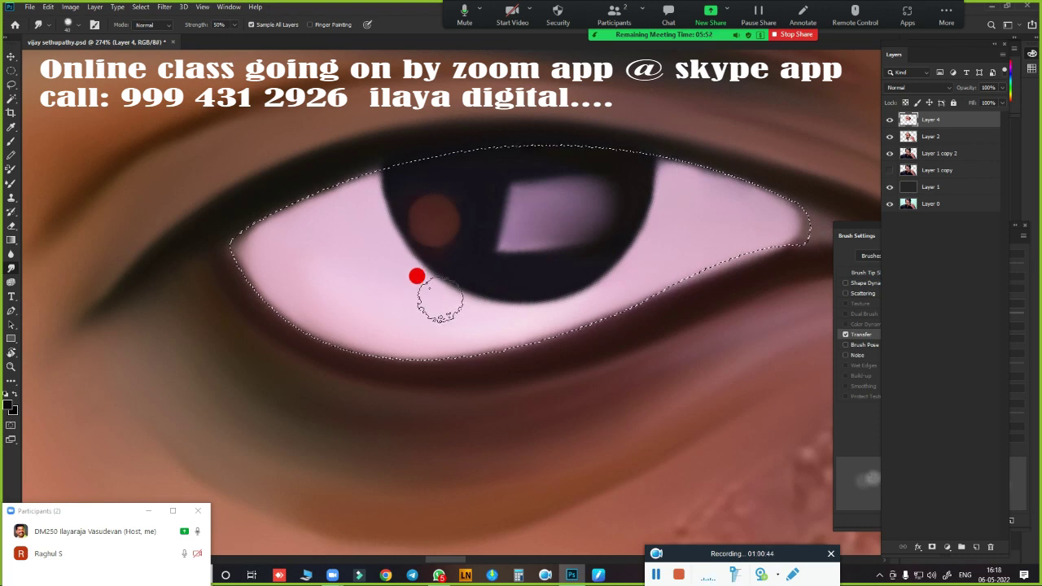
Feather the eye selection by 3 pixels
key("shift+F6")
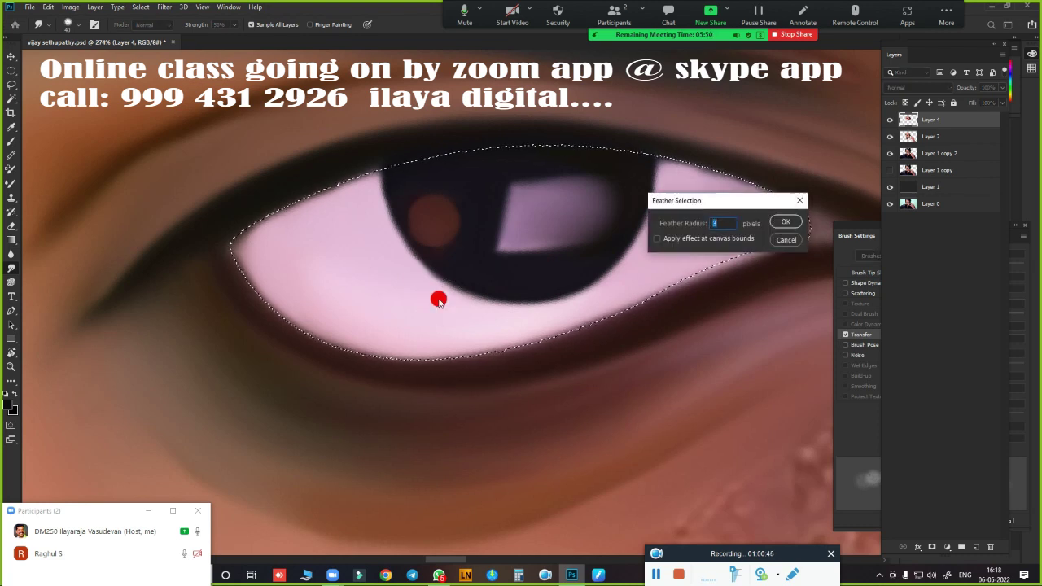
key("Return")
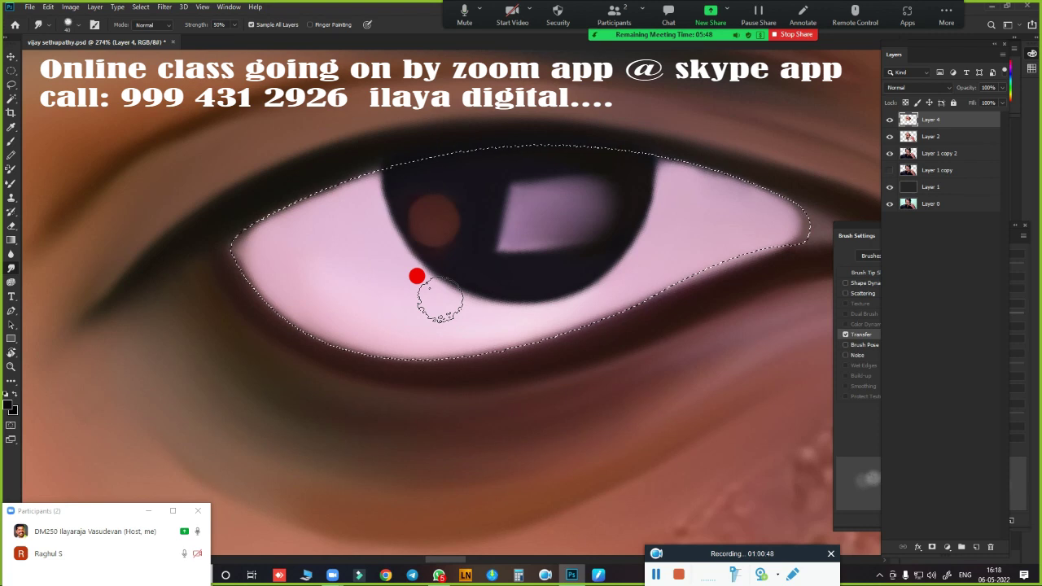
key("b")
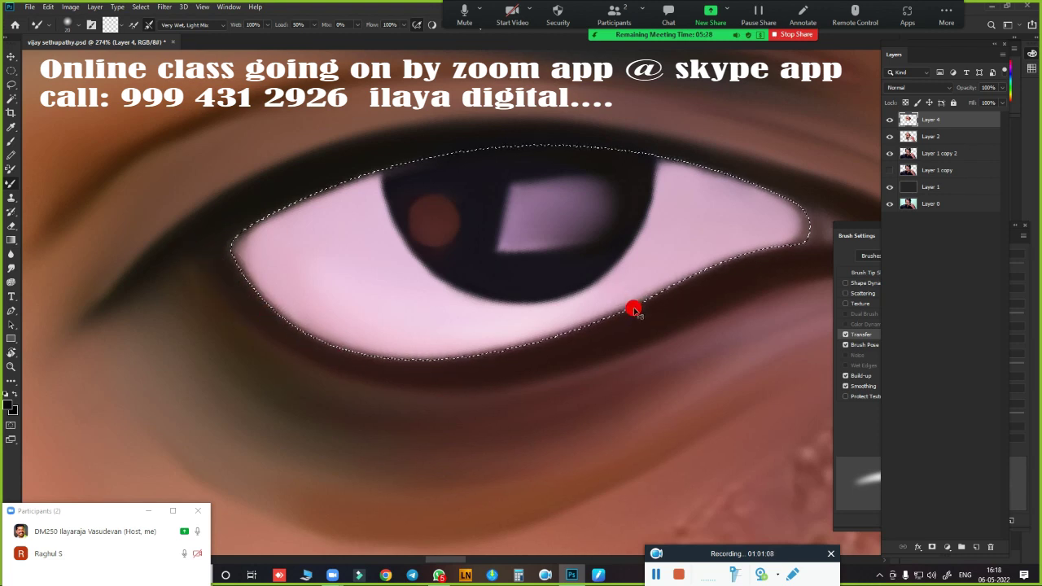
Select the Smudge tool and make its brush smaller
scroll(663, 304, "down", 5)
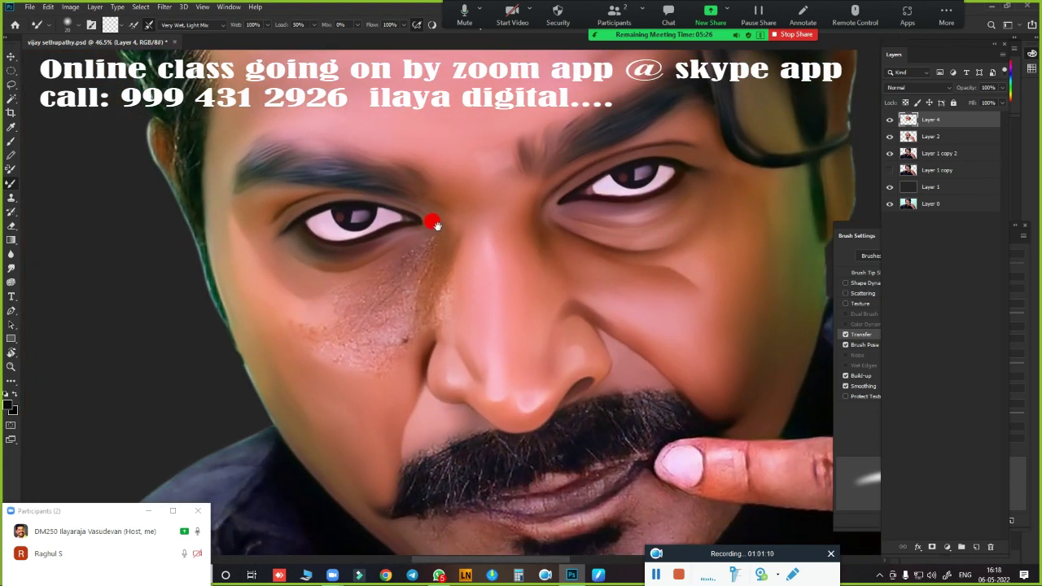
scroll(432, 220, "up", 2)
scroll(476, 255, "up", 2)
scroll(240, 233, "up", 1)
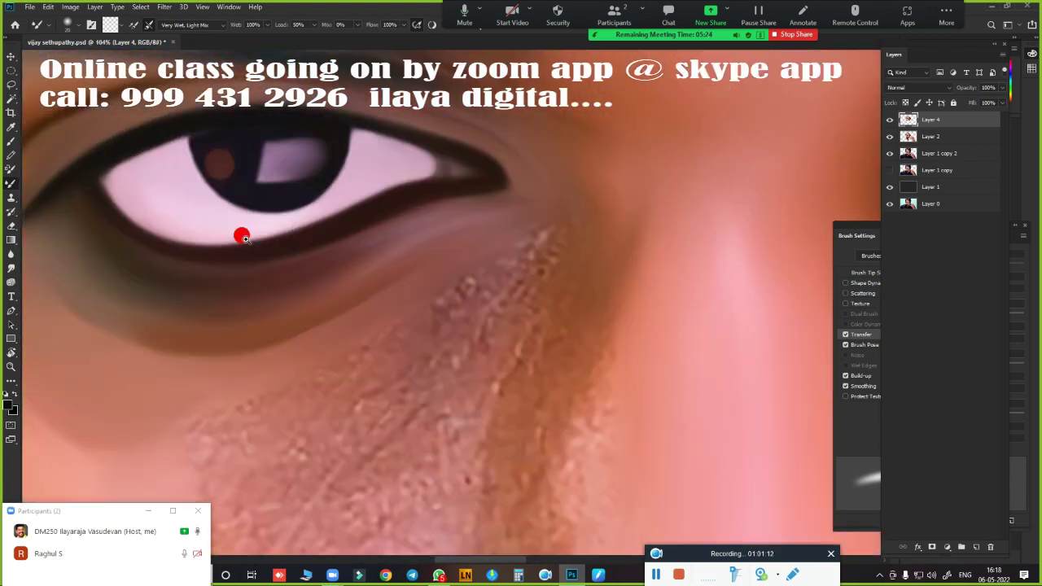
scroll(256, 127, "up", 2)
scroll(495, 377, "up", 2)
scroll(414, 244, "up", 1)
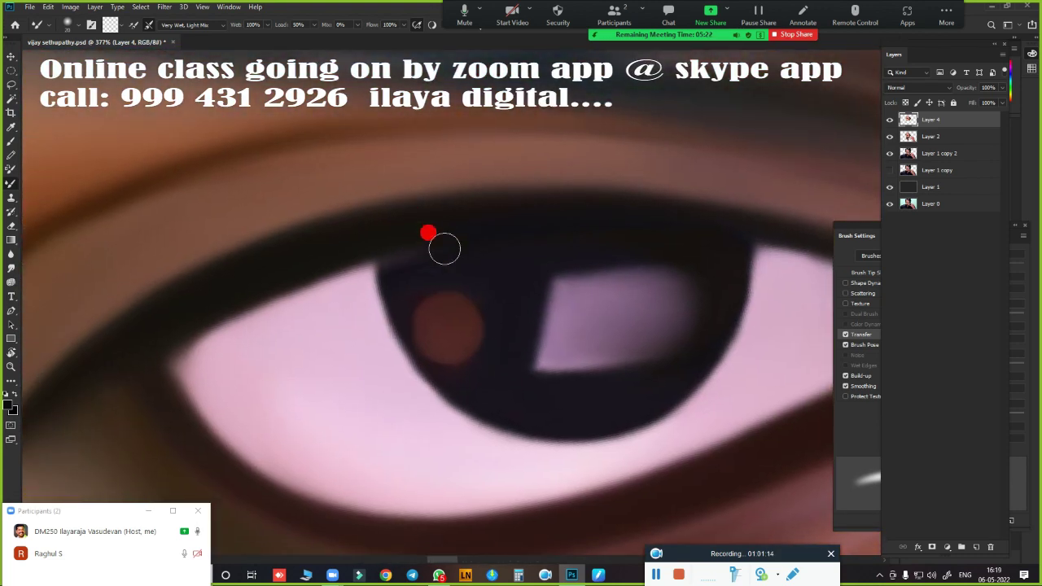
key("r")
key("bracketleft")
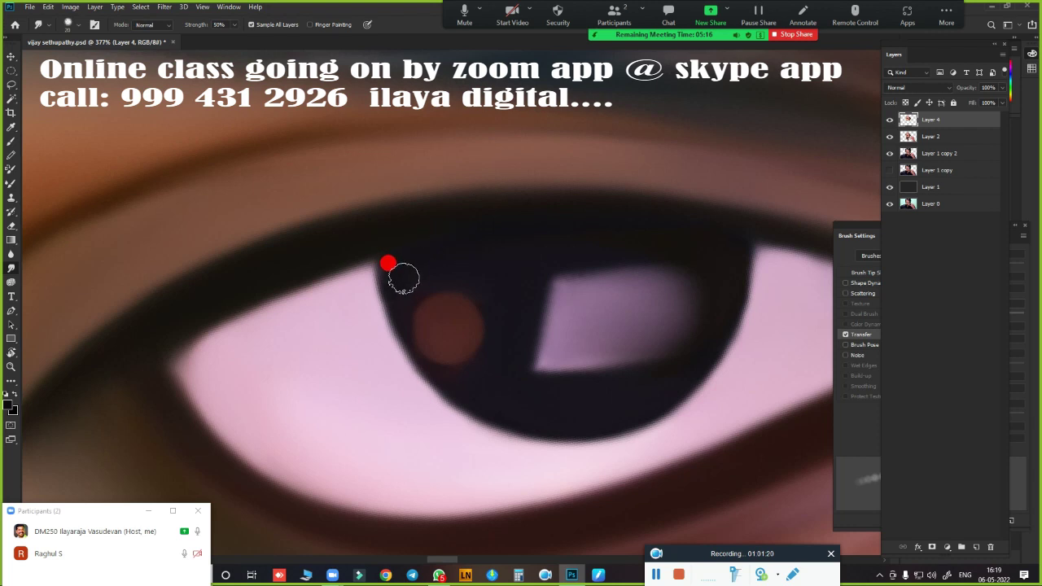
Zoom out to the whole face, then zoom in on the other eye
left_click(668, 317, "alt")
scroll(667, 317, "down", 3)
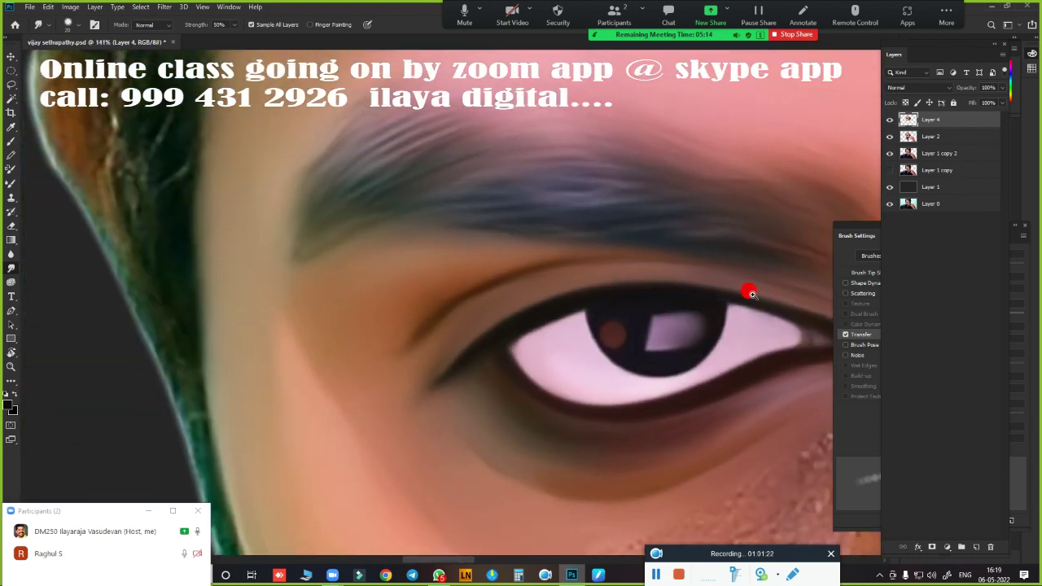
scroll(749, 288, "down", 3)
left_click_drag(761, 275, 472, 163)
mouse_move(509, 259)
left_mouse_down()
mouse_move(542, 279)
mouse_move(467, 281)
mouse_move(499, 291)
left_mouse_up()
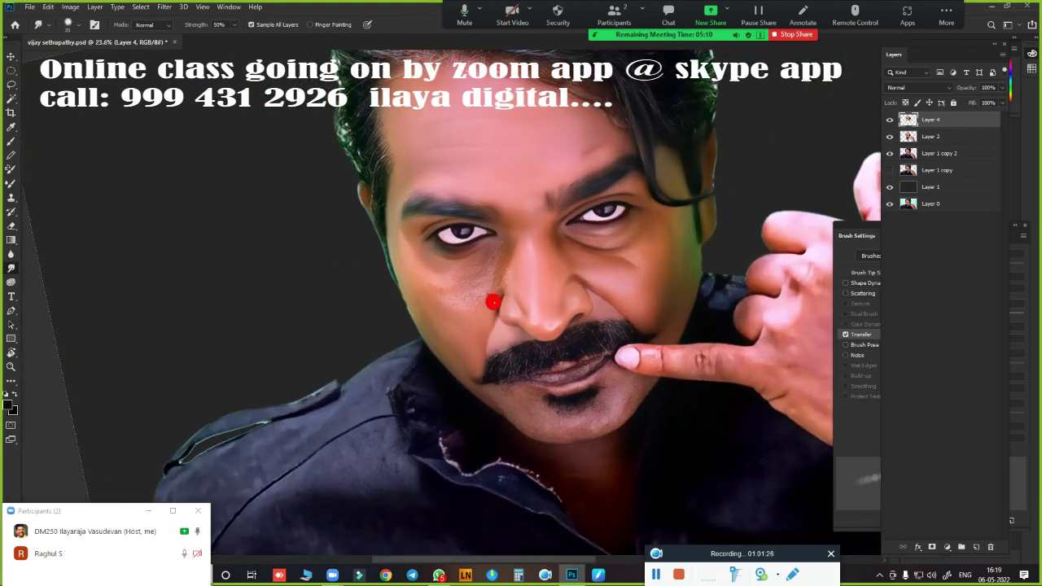
mouse_move(680, 213)
left_mouse_down()
mouse_move(668, 228)
mouse_move(724, 257)
left_mouse_up()
Hide Layer 4 and begin a pen path along the other eye's lower lid
left_click(889, 120)
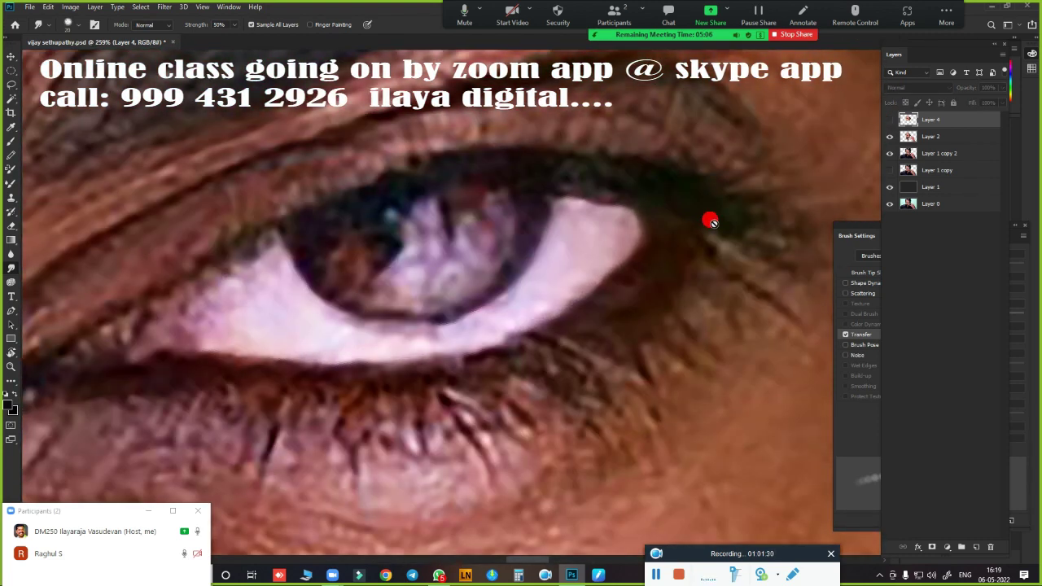
mouse_move(425, 299)
left_mouse_down()
mouse_move(516, 225)
mouse_move(533, 351)
left_mouse_up()
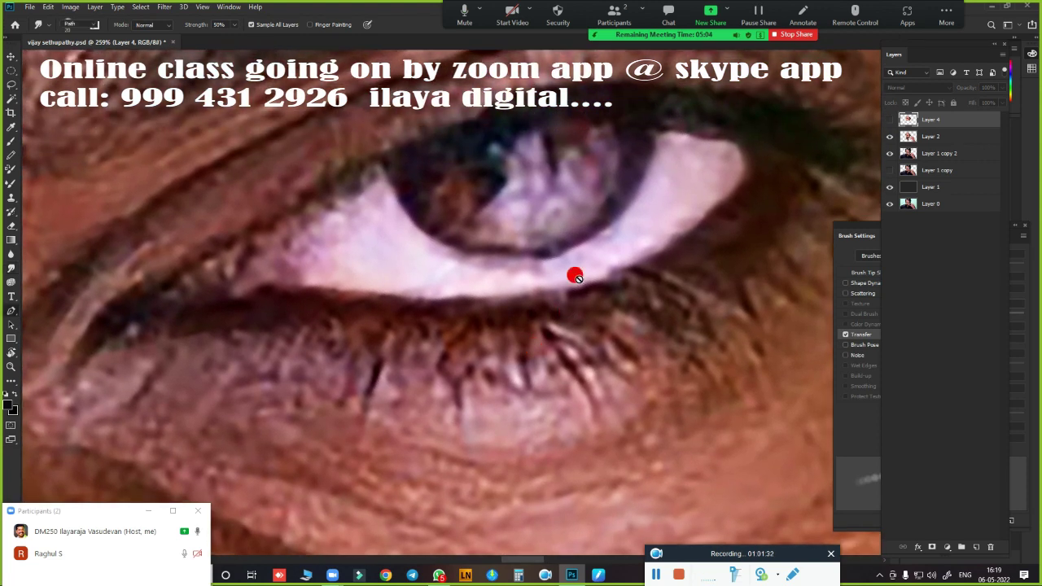
key("p")
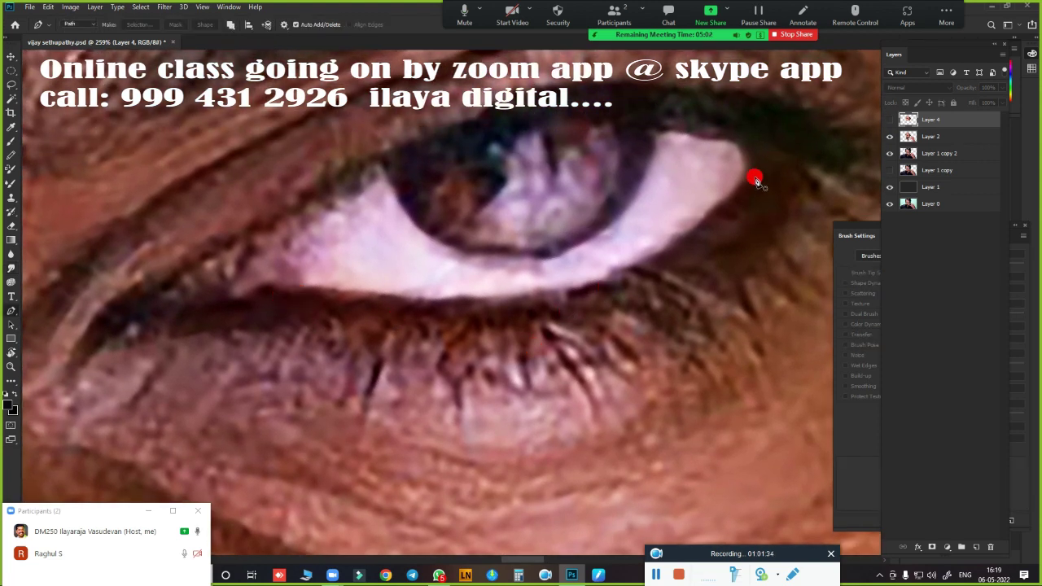
left_click(746, 178)
mouse_move(323, 292)
left_mouse_down()
mouse_move(49, 222)
mouse_move(27, 237)
left_mouse_up()
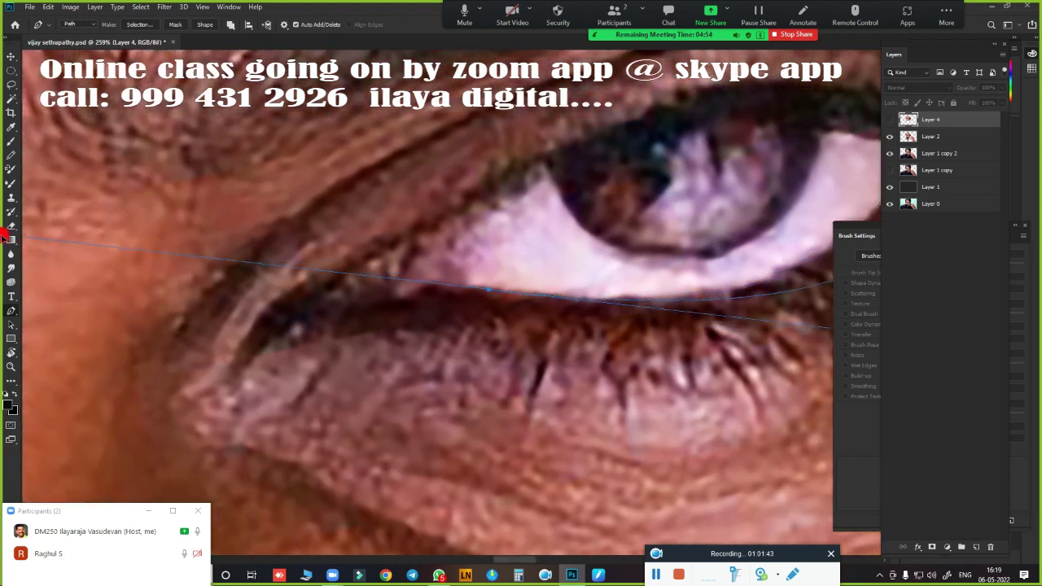
left_click_drag(27, 237, 176, 283)
scroll(176, 283, "down", 5)
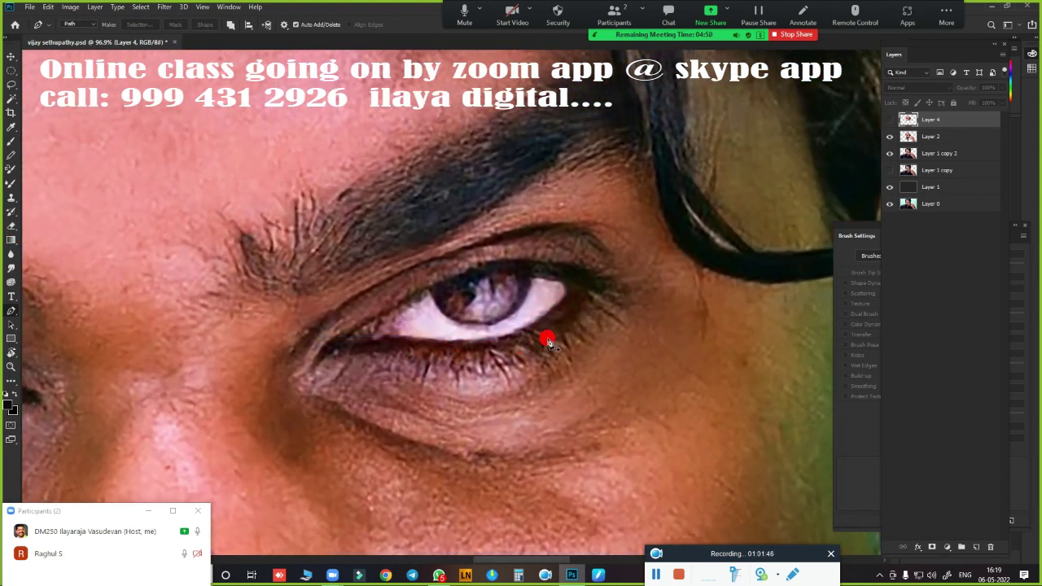
scroll(547, 340, "up", 3)
scroll(242, 326, "up", 1)
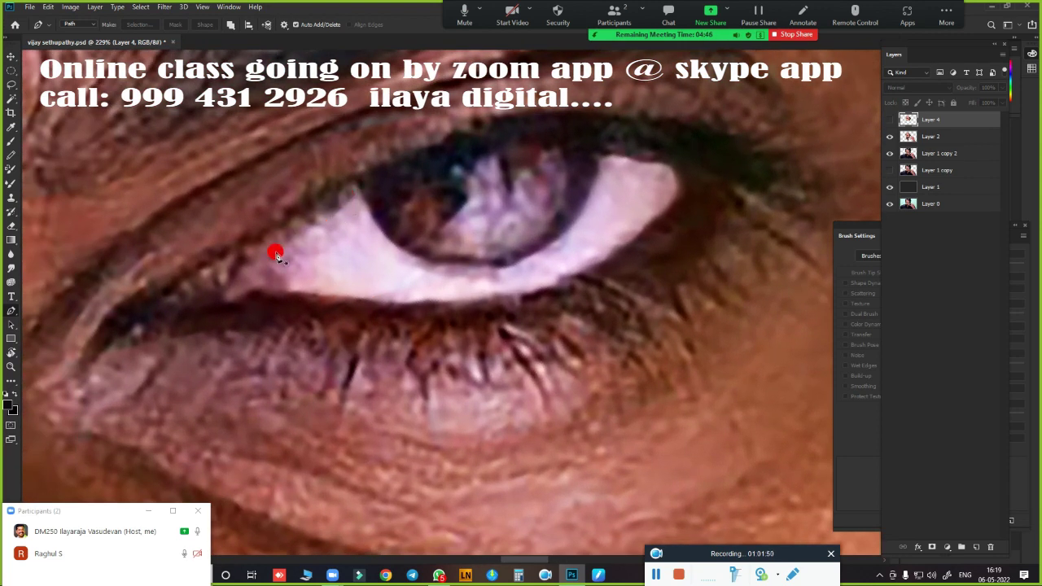
Retrace the eye-white outline with corner and curve points and load it as a selection
left_click(271, 291)
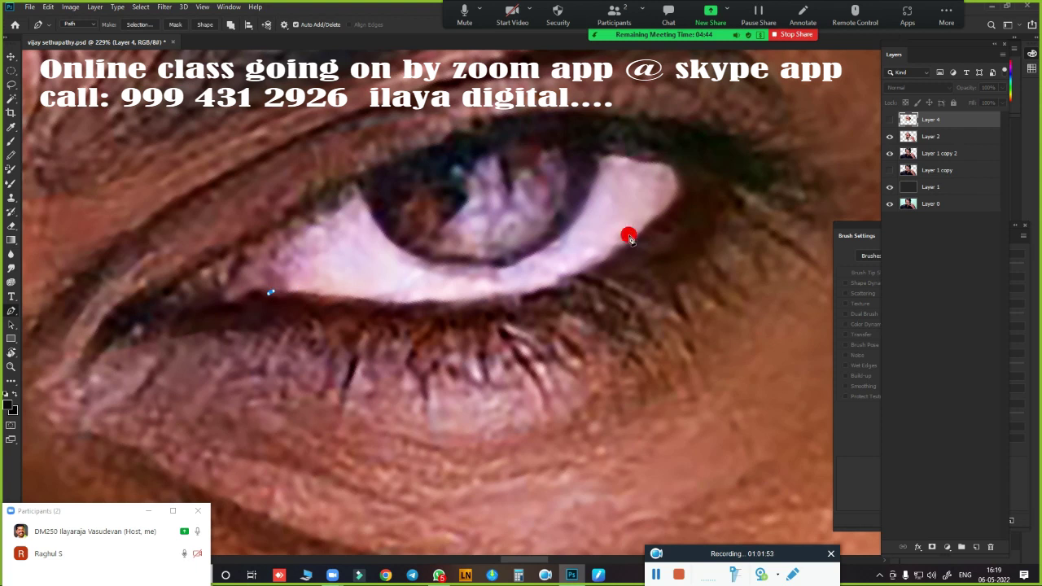
mouse_move(649, 223)
left_mouse_down()
mouse_move(710, 118)
mouse_move(744, 103)
left_mouse_up()
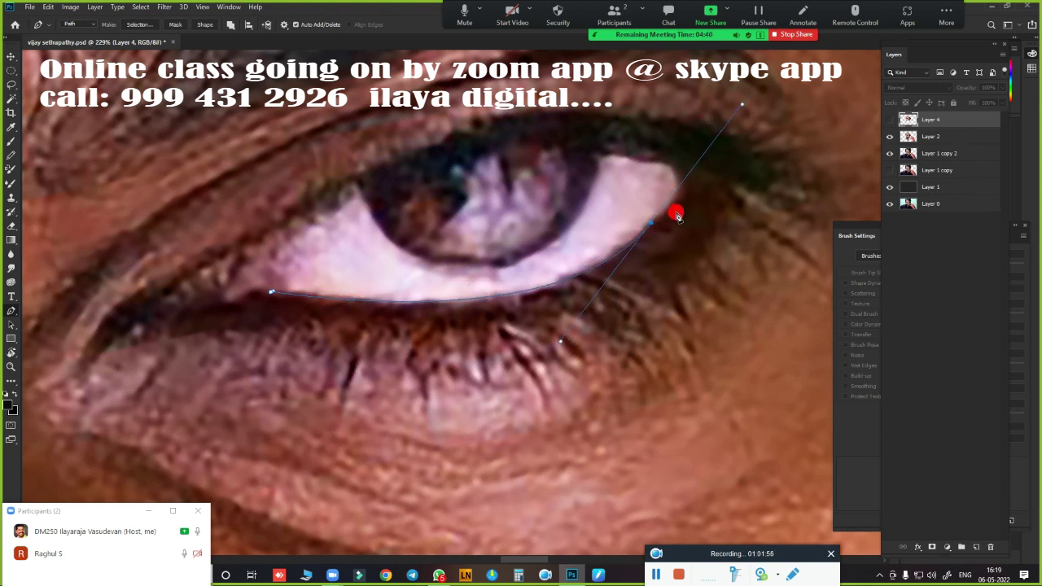
left_click(649, 222)
left_click_drag(672, 171, 658, 159)
key("ctrl+z")
left_click(679, 195, "alt")
left_click(680, 171)
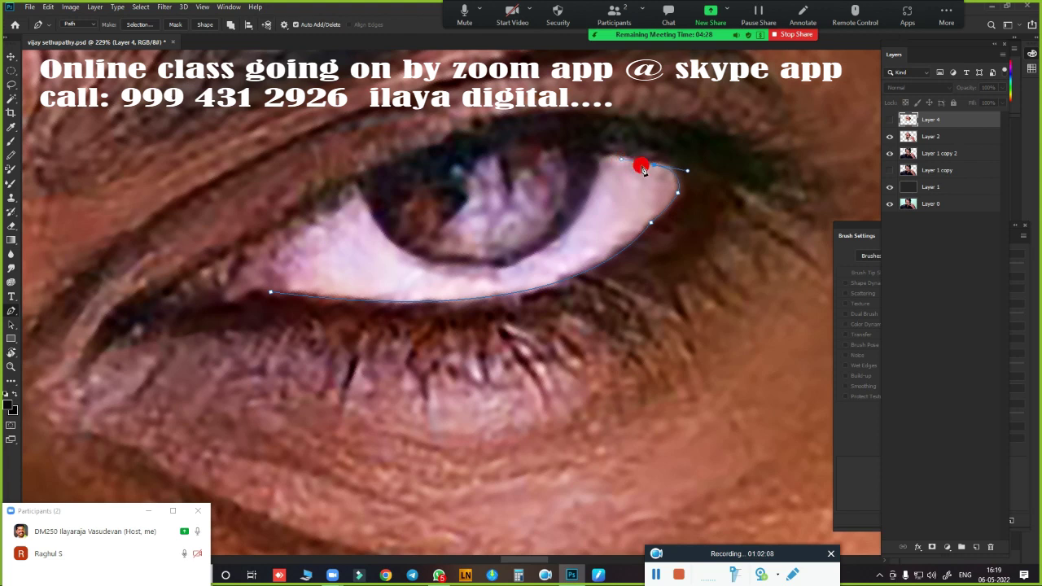
left_click(655, 166)
left_click_drag(335, 214, 193, 311)
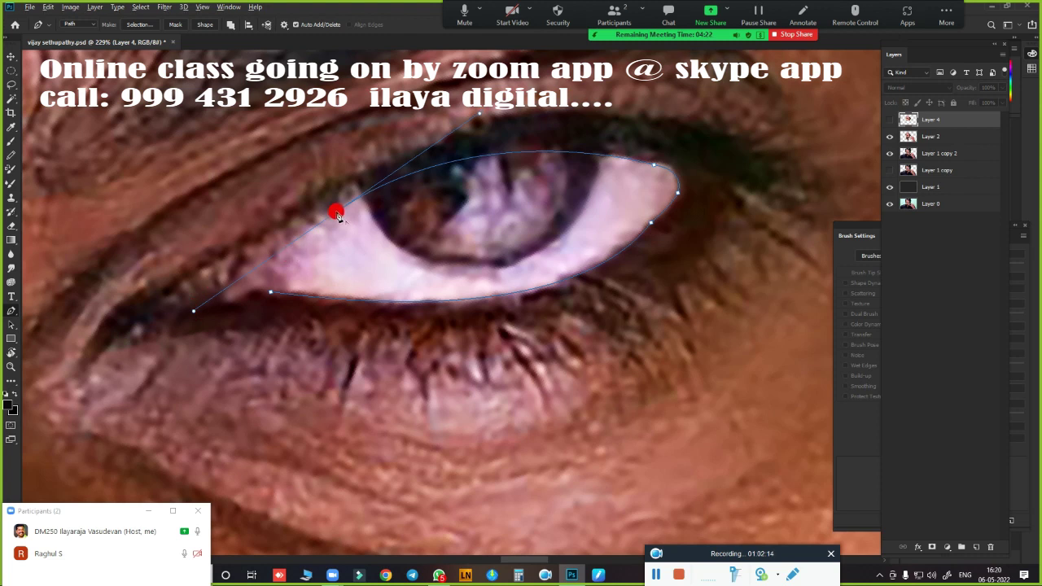
left_click(336, 214, "alt")
key("ctrl+Return")
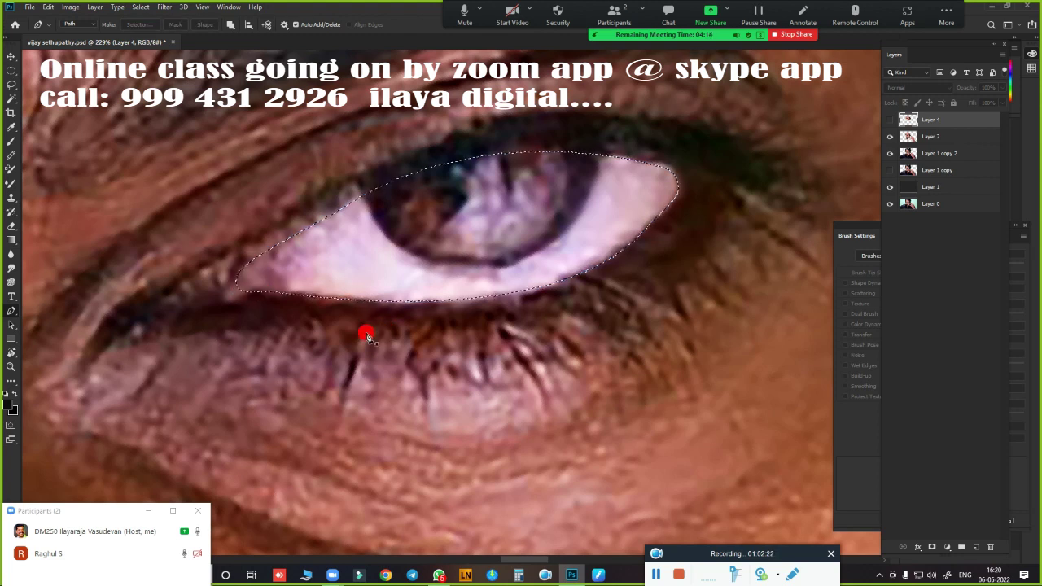
Feather the eye-white selection, turn Layer 4 back on and smudge the lower eye white
key("shift+F6")
key("Return")
left_click(890, 120)
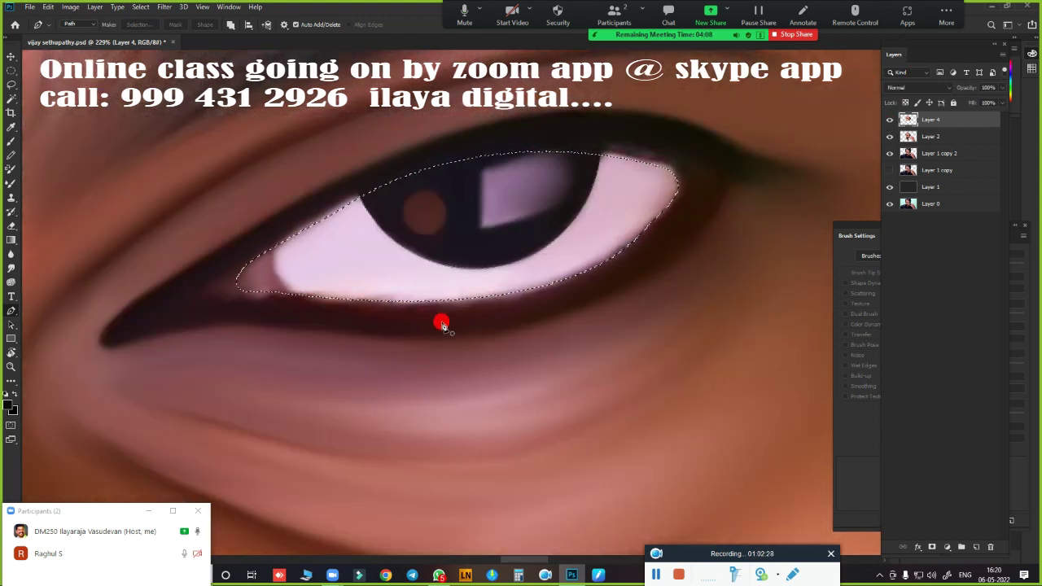
key("r")
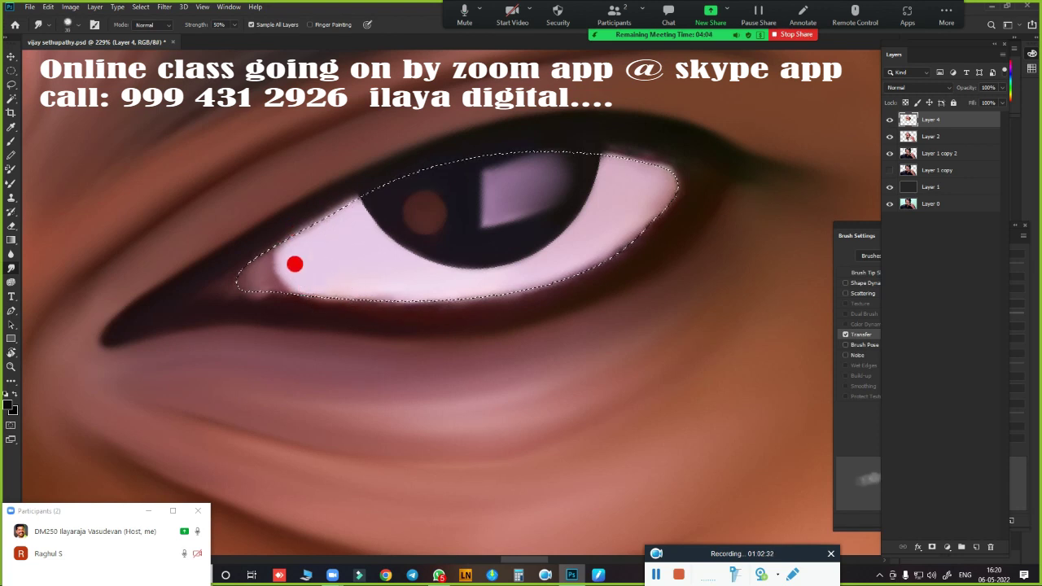
mouse_move(294, 264)
left_mouse_down()
mouse_move(402, 301)
mouse_move(440, 279)
left_mouse_up()
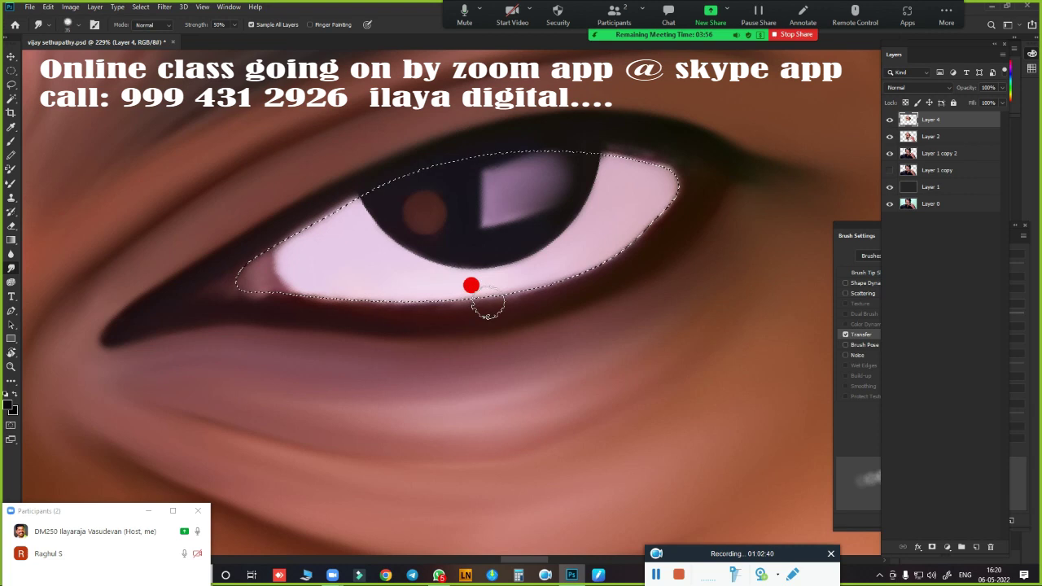
key("shift+F6")
key("Return")
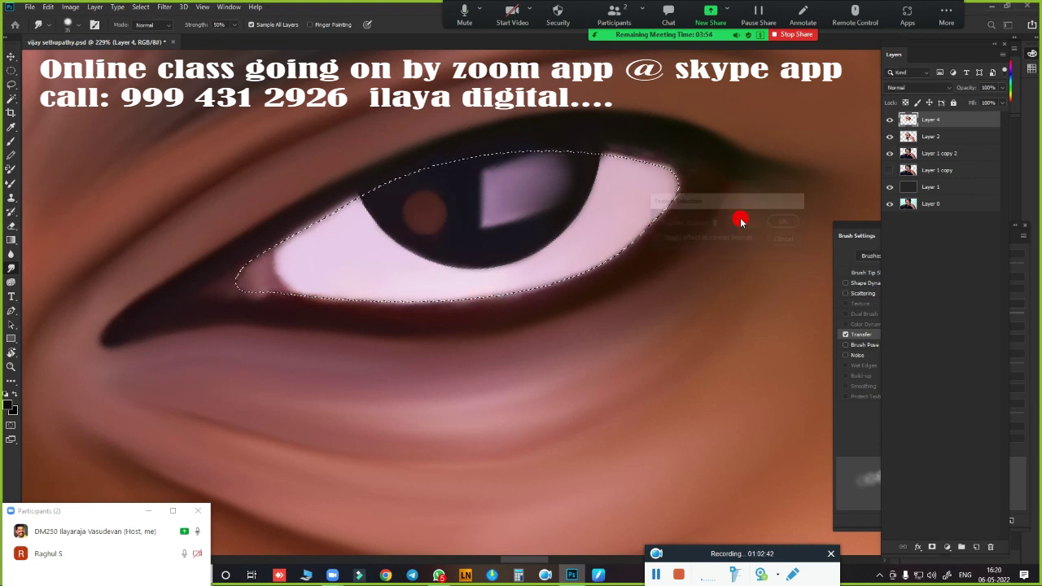
key("b")
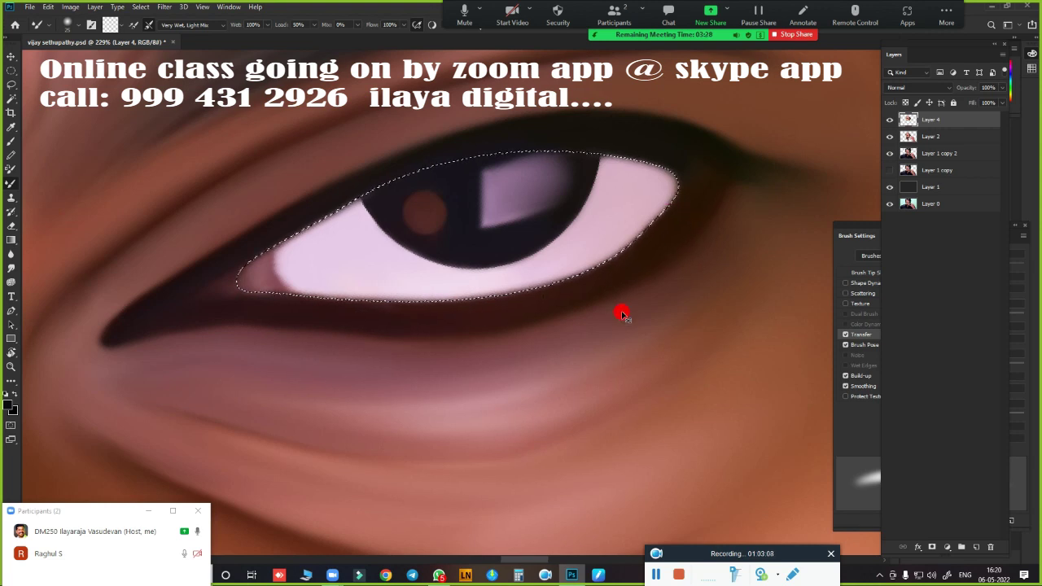
Fit the whole face on screen with Ctrl+0, then zoom into the cheek under the eye
key("ctrl+0")
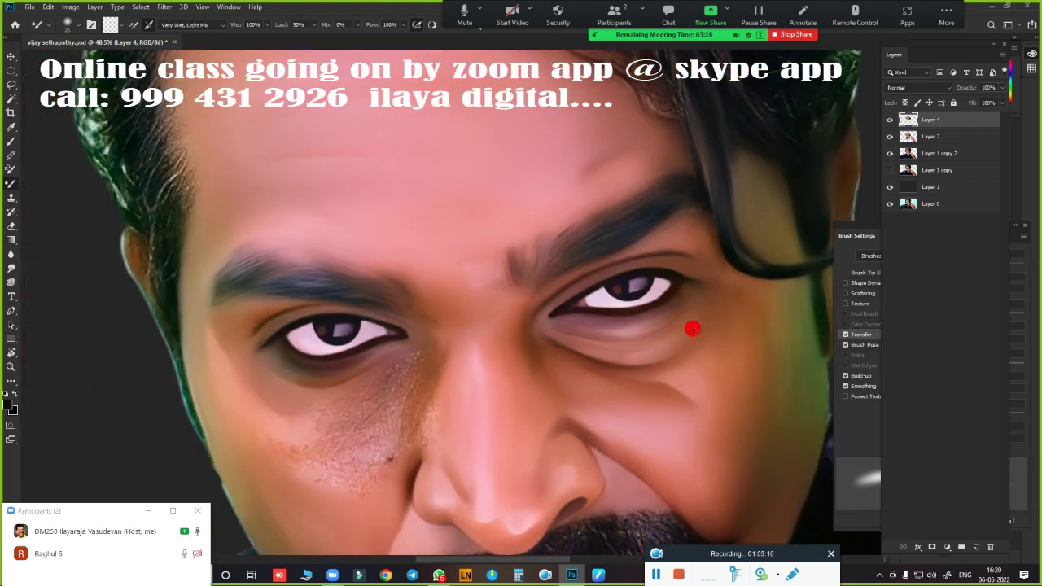
scroll(646, 295, "down", 3)
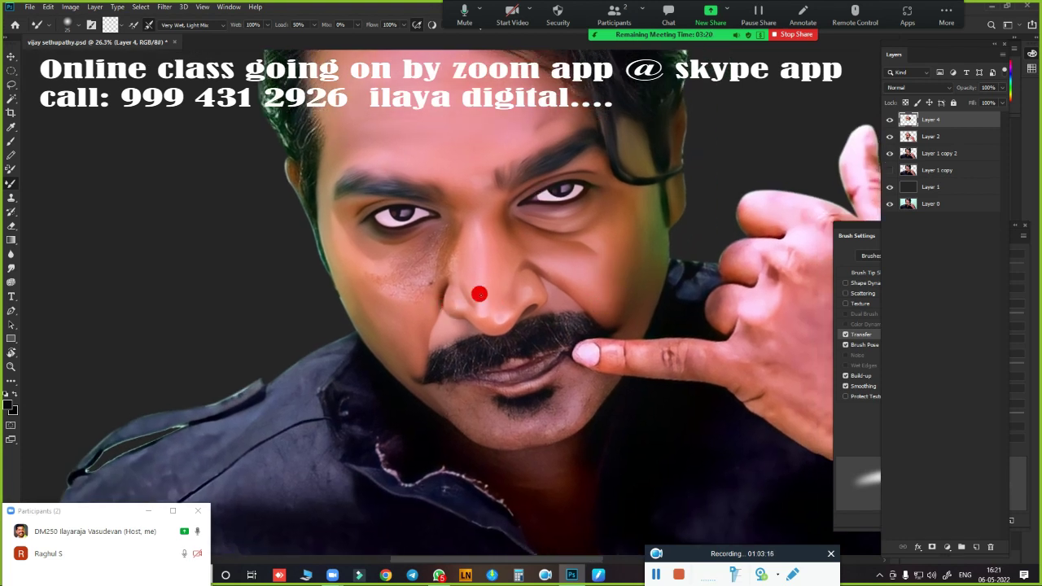
scroll(377, 303, "up", 2)
scroll(419, 323, "up", 1)
scroll(558, 261, "up", 2)
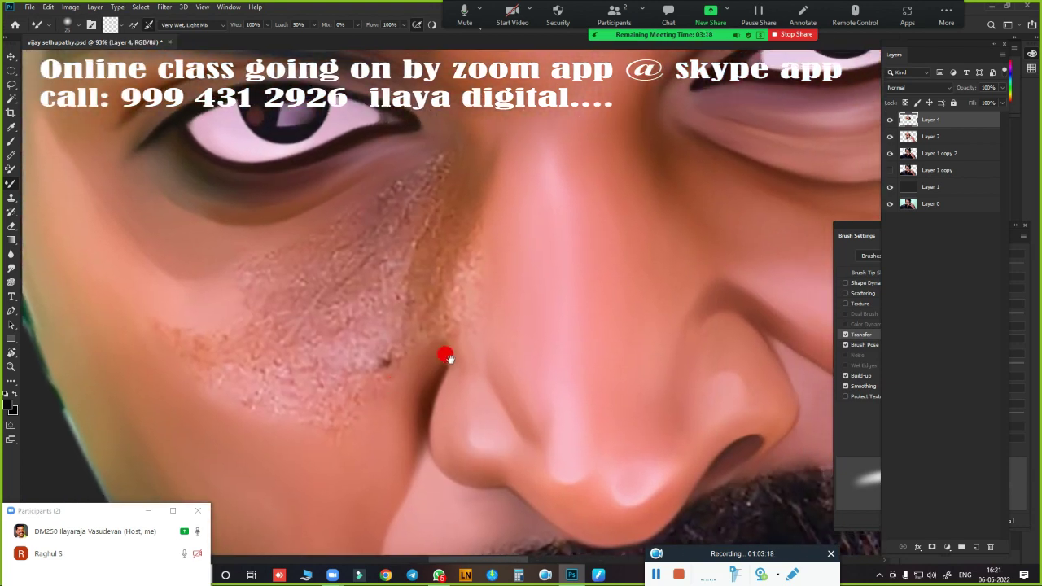
scroll(445, 353, "up", 1)
scroll(416, 338, "down", 3)
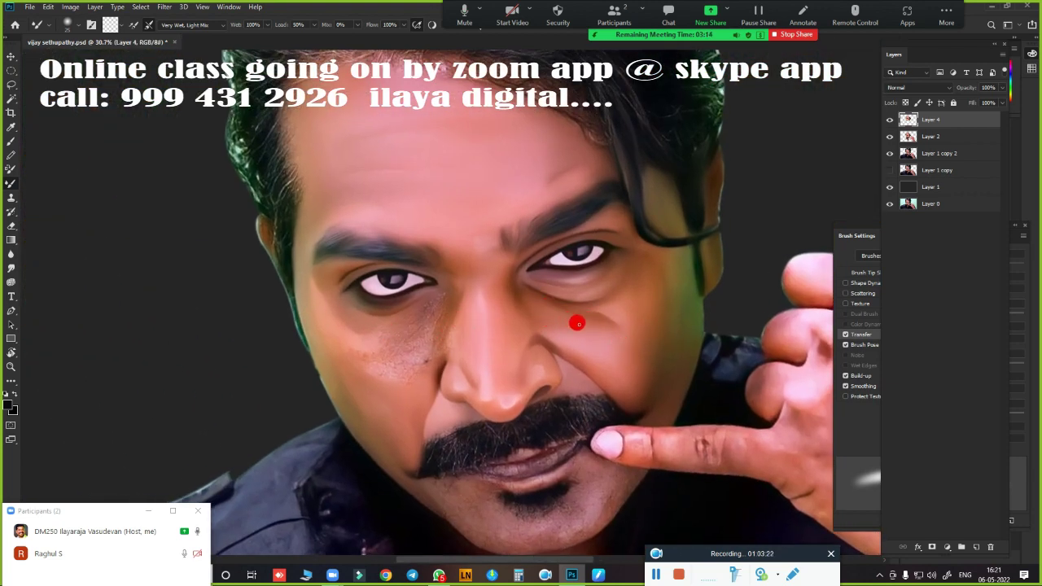
scroll(428, 336, "up", 1)
scroll(458, 323, "up", 1)
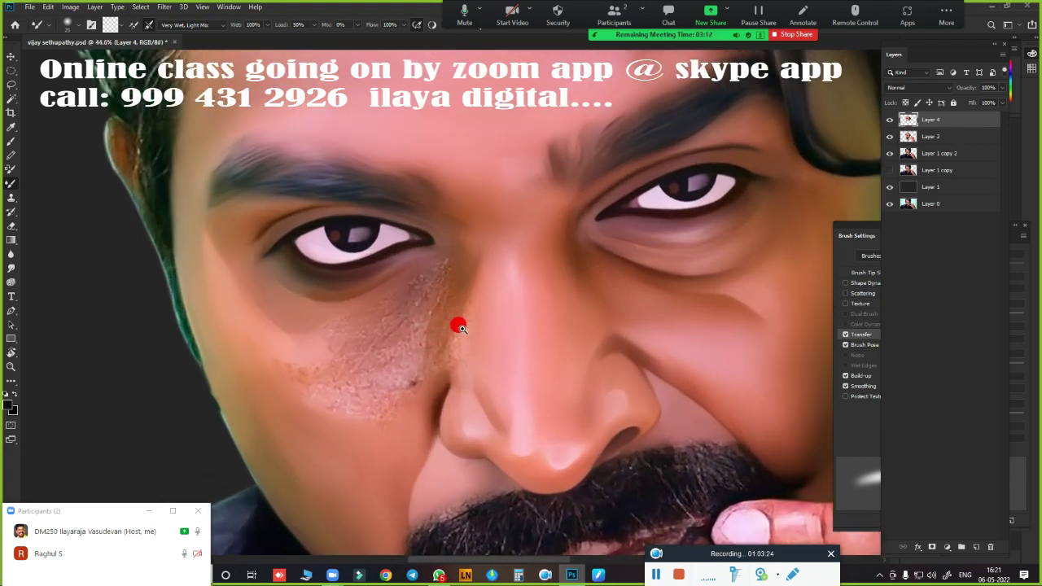
scroll(489, 290, "up", 1)
scroll(496, 285, "up", 1)
scroll(597, 222, "up", 1)
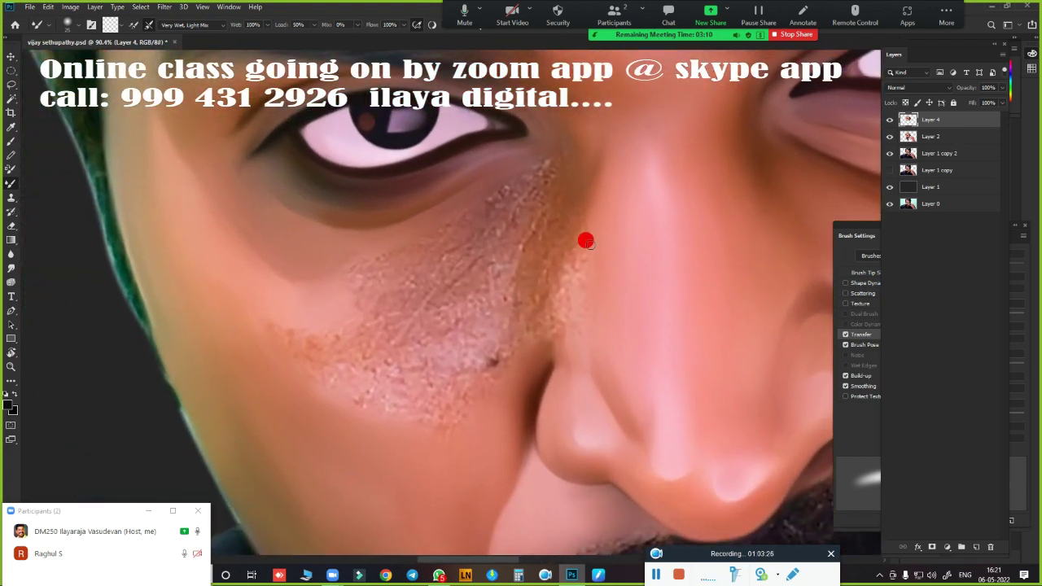
Trace a Pen path around the under-eye cheek patch, make it a selection, and feather it
key("p")
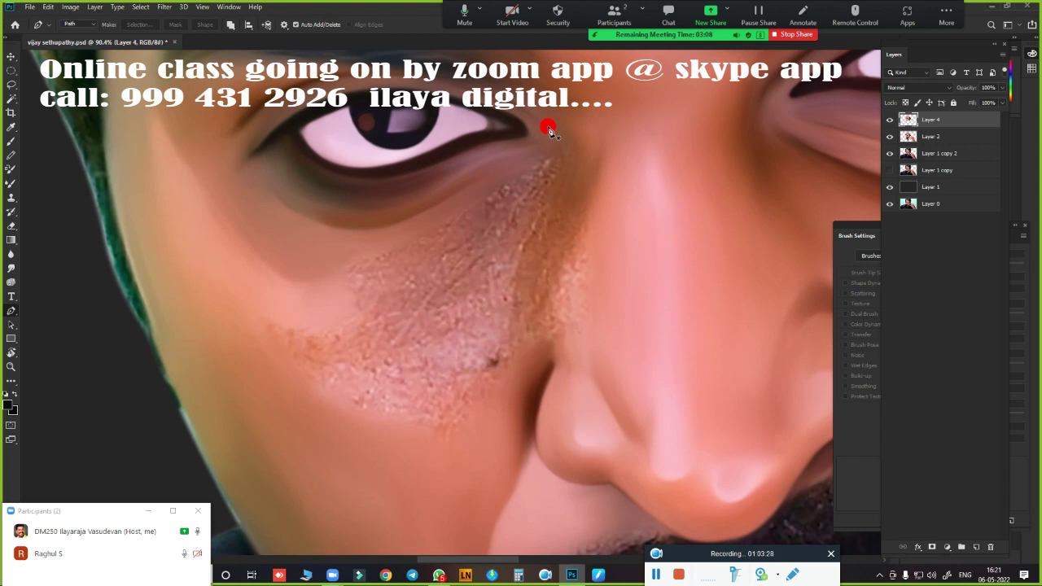
left_click(544, 125)
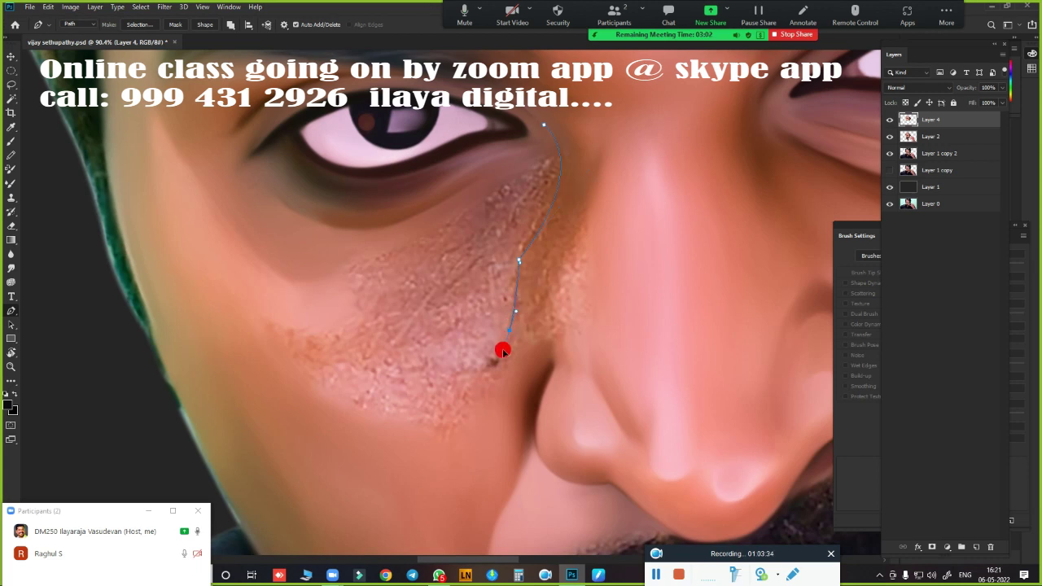
left_click(396, 399)
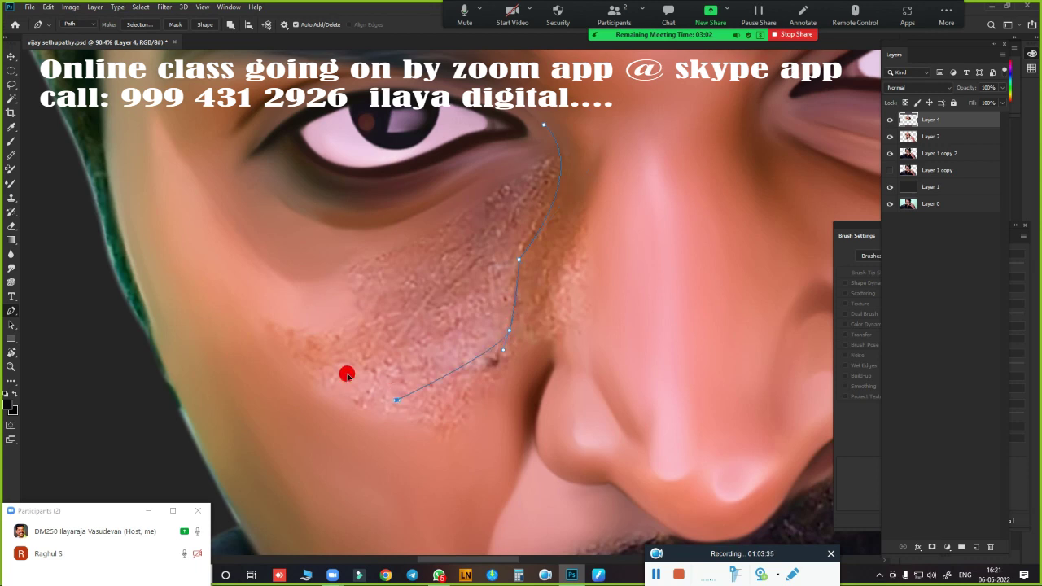
left_click(346, 267)
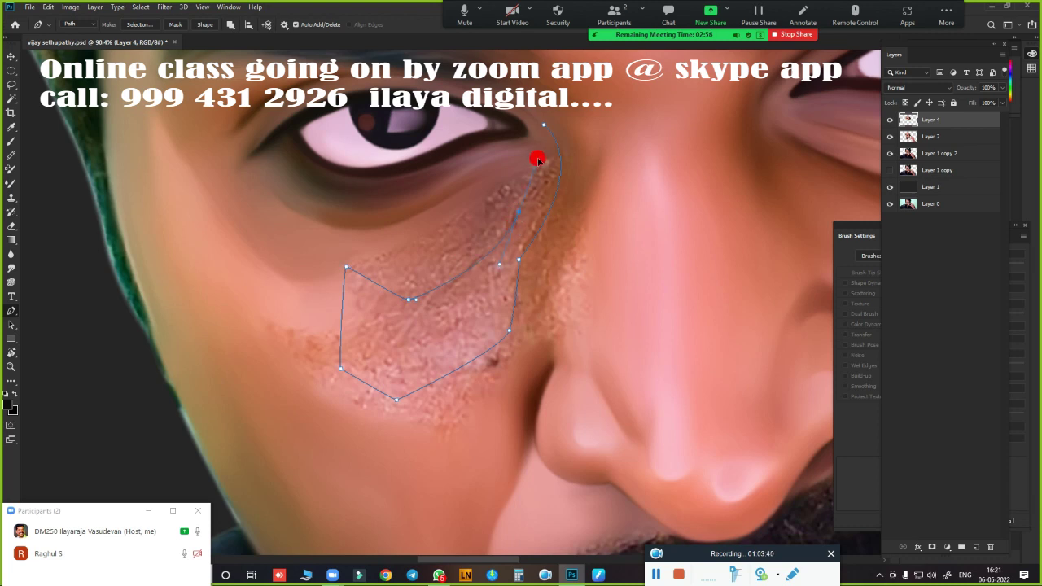
key("ctrl+Return")
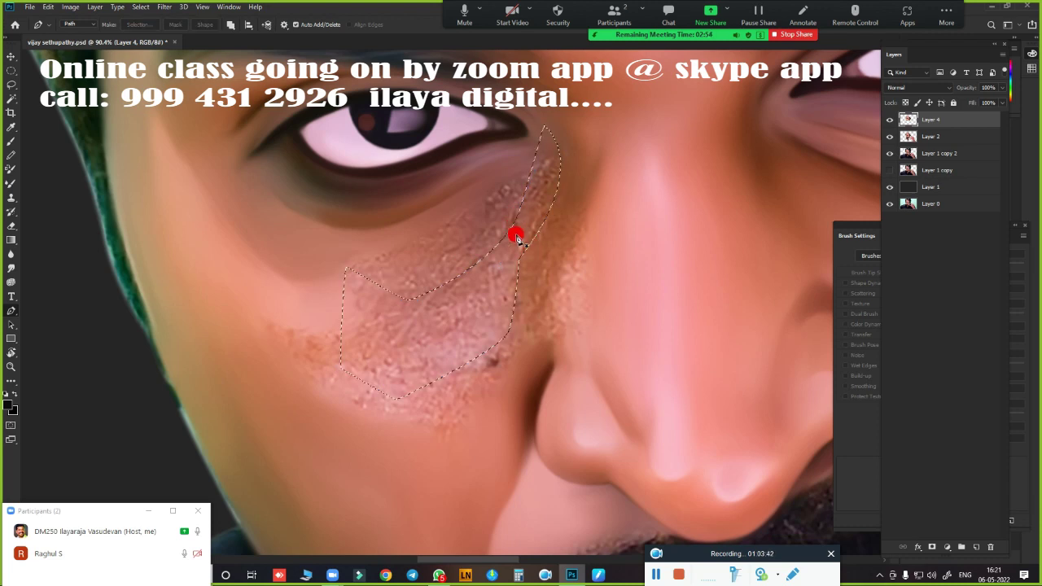
key("shift+F6")
key("Return")
Bring the cheek selection into view and switch to the Smudge tool at 50% strength
scroll(521, 289, "up", 2)
left_click_drag(574, 284, 507, 279)
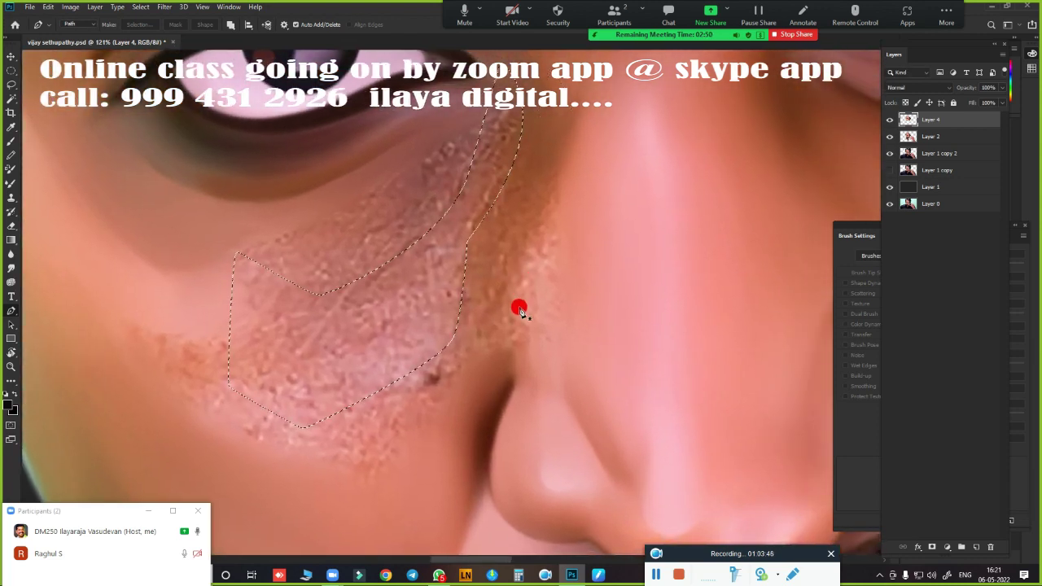
key("b")
key("r")
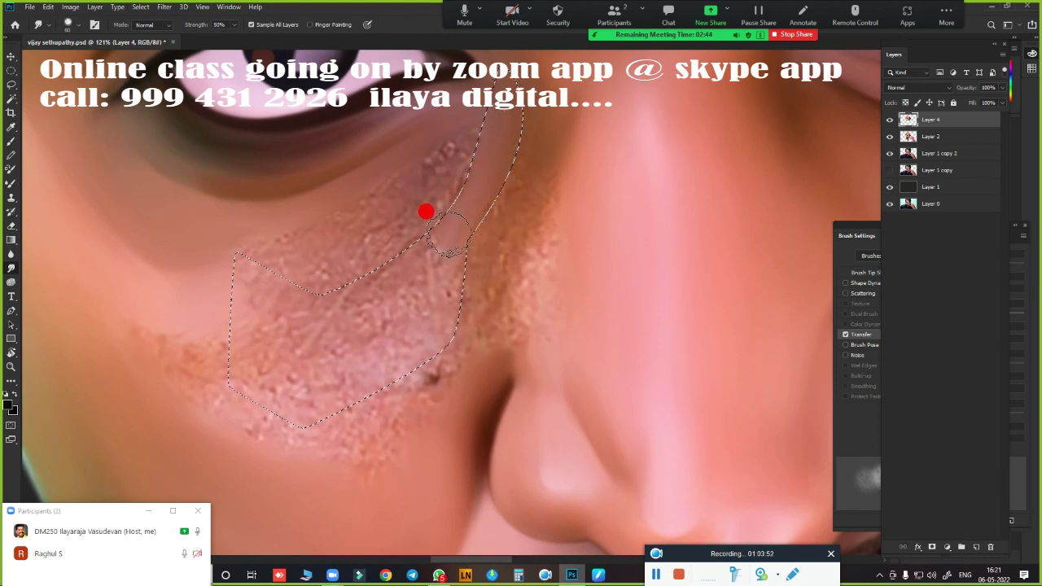
Smudge the grainy skin inside the cheek selection and along its edges, re-feathering midway
mouse_move(386, 358)
left_mouse_down()
mouse_move(287, 379)
mouse_move(351, 381)
mouse_move(457, 298)
mouse_move(407, 301)
mouse_move(440, 236)
mouse_move(302, 333)
mouse_move(251, 297)
left_mouse_up()
left_click_drag(226, 242, 244, 270)
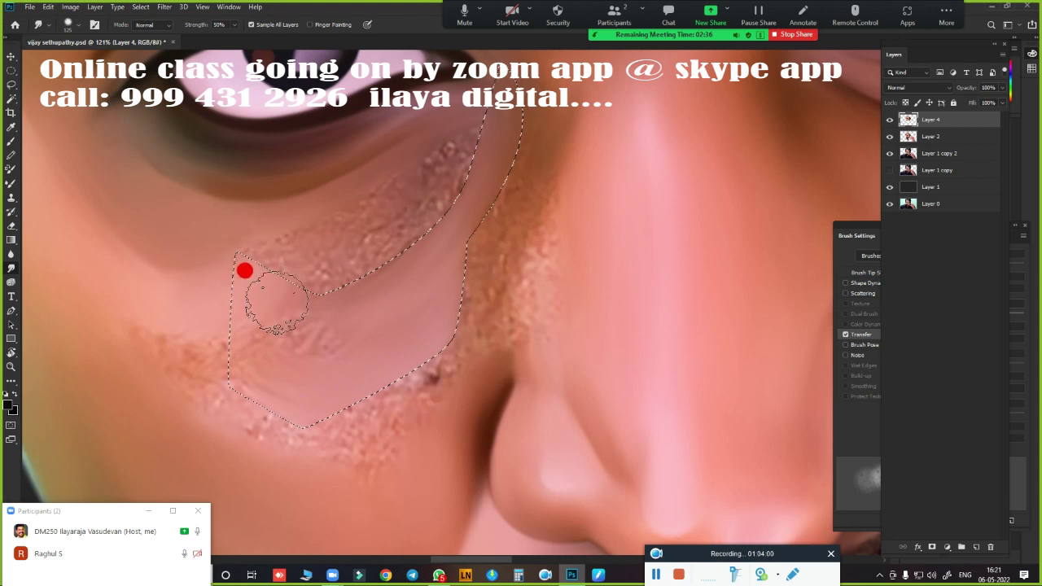
mouse_move(313, 331)
left_mouse_down()
mouse_move(284, 361)
mouse_move(261, 344)
mouse_move(251, 367)
mouse_move(223, 362)
mouse_move(281, 402)
mouse_move(377, 366)
mouse_move(432, 341)
mouse_move(397, 354)
mouse_move(320, 333)
mouse_move(332, 309)
mouse_move(425, 290)
mouse_move(442, 274)
mouse_move(435, 360)
mouse_move(472, 338)
left_mouse_up()
left_click_drag(414, 237, 440, 213)
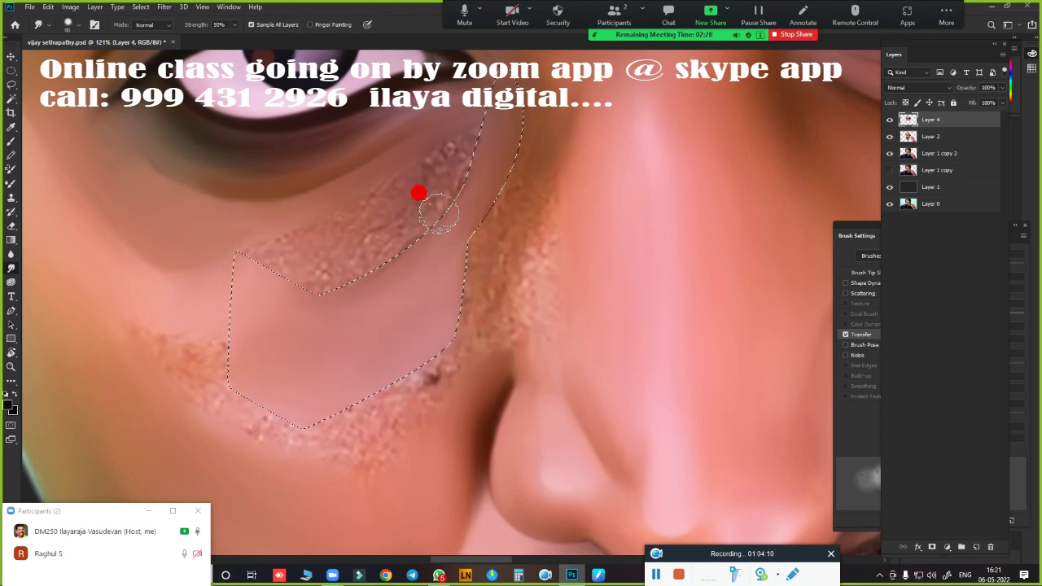
key("shift+F6")
key("Return")
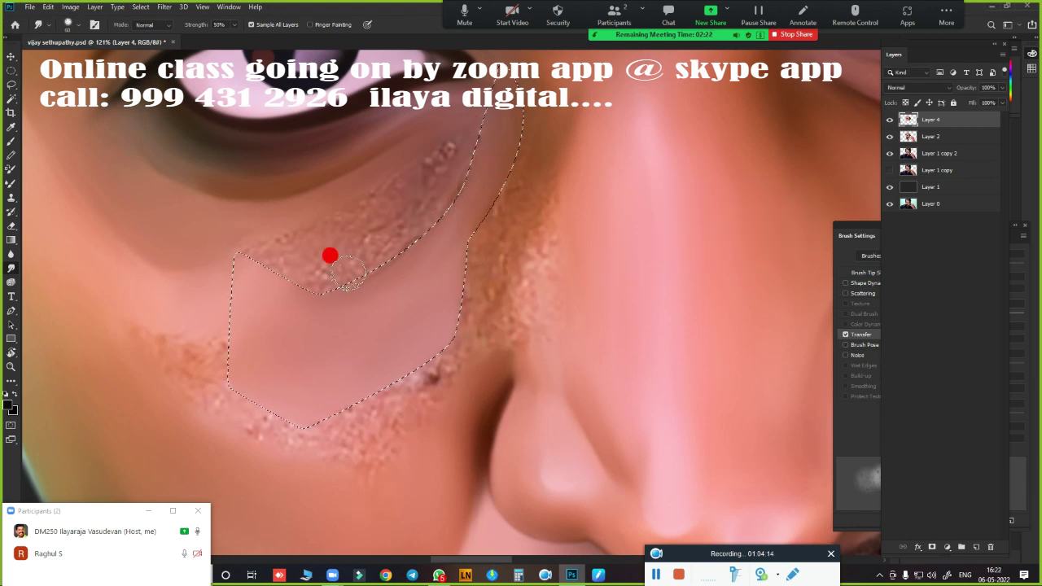
mouse_move(348, 275)
left_mouse_down()
mouse_move(302, 268)
mouse_move(279, 249)
mouse_move(260, 258)
mouse_move(330, 238)
mouse_move(407, 186)
left_mouse_up()
left_click_drag(392, 220, 387, 243)
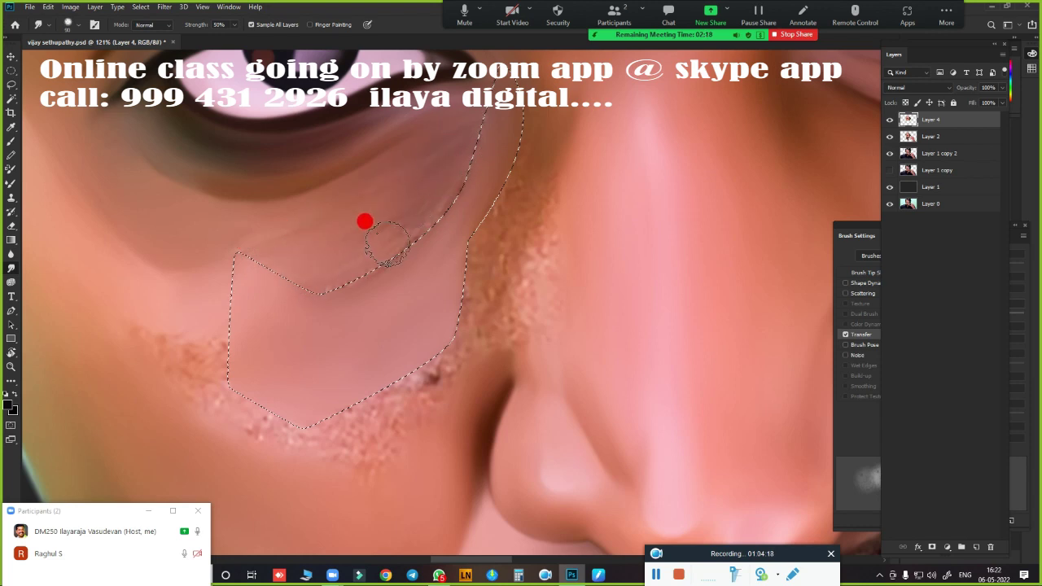
mouse_move(433, 216)
left_mouse_down()
mouse_move(372, 197)
mouse_move(458, 154)
mouse_move(423, 193)
mouse_move(437, 210)
mouse_move(229, 235)
mouse_move(437, 175)
mouse_move(367, 249)
mouse_move(460, 212)
left_mouse_up()
mouse_move(528, 98)
left_mouse_down()
mouse_move(445, 223)
mouse_move(414, 309)
mouse_move(448, 225)
left_mouse_up()
mouse_move(423, 343)
left_mouse_down()
mouse_move(333, 425)
mouse_move(369, 412)
mouse_move(411, 364)
mouse_move(362, 381)
mouse_move(271, 379)
mouse_move(131, 310)
mouse_move(208, 341)
mouse_move(174, 341)
mouse_move(167, 325)
mouse_move(216, 342)
mouse_move(206, 395)
mouse_move(214, 402)
mouse_move(306, 432)
mouse_move(363, 421)
mouse_move(432, 326)
mouse_move(525, 290)
mouse_move(464, 356)
mouse_move(510, 342)
mouse_move(542, 354)
mouse_move(500, 279)
mouse_move(530, 251)
mouse_move(510, 265)
mouse_move(440, 260)
mouse_move(295, 244)
mouse_move(263, 225)
mouse_move(294, 236)
mouse_move(377, 226)
mouse_move(389, 244)
mouse_move(439, 230)
mouse_move(334, 251)
mouse_move(342, 244)
mouse_move(204, 237)
mouse_move(235, 261)
mouse_move(324, 241)
mouse_move(334, 284)
mouse_move(286, 301)
mouse_move(320, 325)
mouse_move(299, 318)
mouse_move(288, 328)
mouse_move(328, 354)
mouse_move(315, 367)
mouse_move(262, 355)
mouse_move(326, 372)
mouse_move(415, 370)
mouse_move(314, 391)
mouse_move(236, 328)
mouse_move(437, 384)
mouse_move(460, 354)
mouse_move(414, 408)
mouse_move(442, 353)
mouse_move(456, 255)
mouse_move(539, 112)
mouse_move(453, 245)
left_mouse_up()
Resize the brush and smudge from under the eye down the cheek and along the nose side
key("bracketleft")
key("bracketleft")
key("bracketright")
key("bracketright")
key("bracketright")
left_click_drag(505, 146, 455, 245)
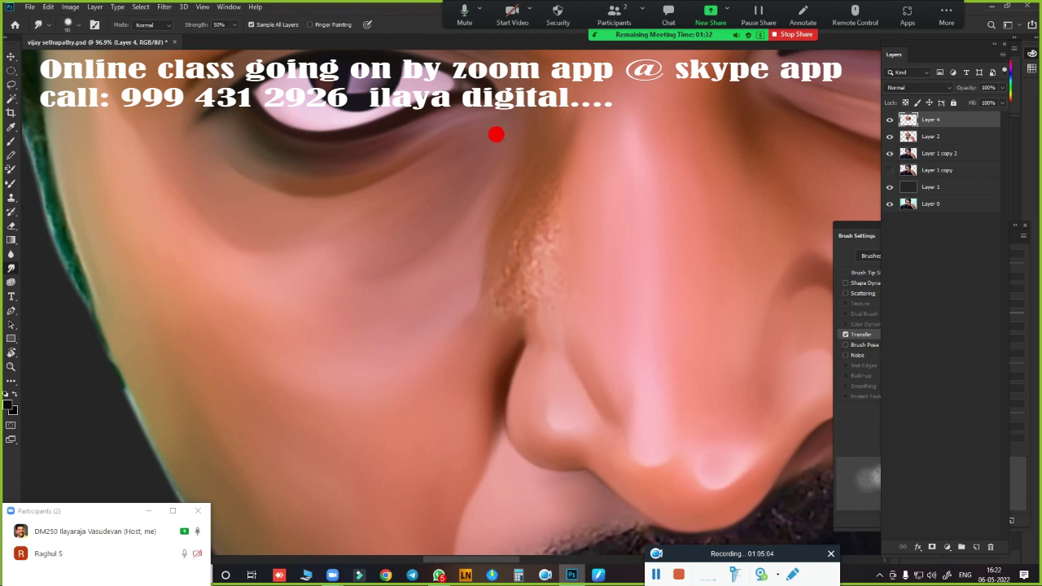
mouse_move(496, 134)
left_mouse_down()
mouse_move(486, 132)
mouse_move(458, 188)
mouse_move(360, 231)
mouse_move(284, 240)
left_mouse_up()
left_click_drag(507, 132, 488, 187)
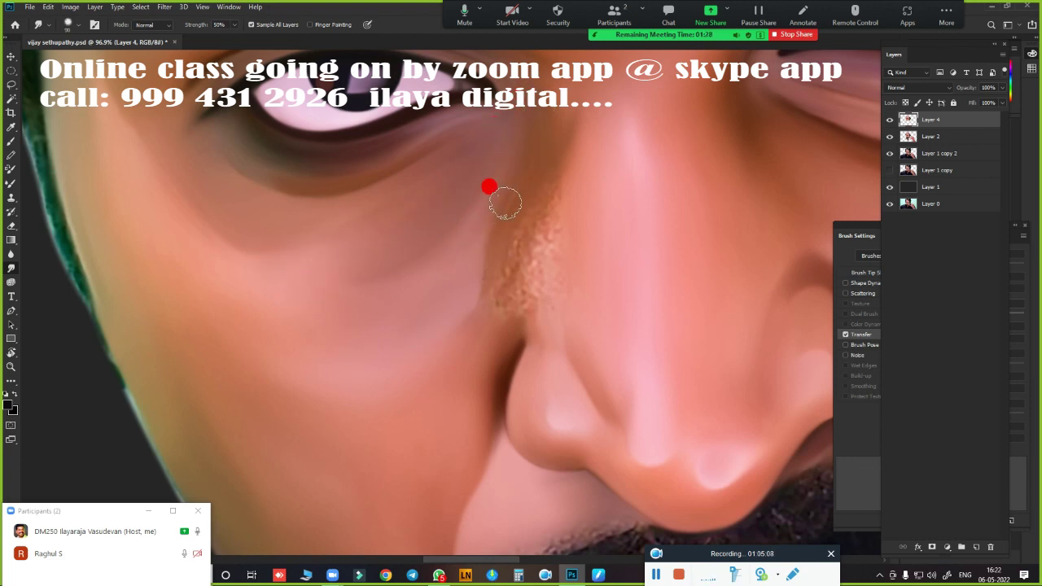
mouse_move(514, 130)
left_mouse_down()
mouse_move(499, 182)
mouse_move(263, 416)
left_mouse_up()
left_click_drag(545, 187, 440, 275)
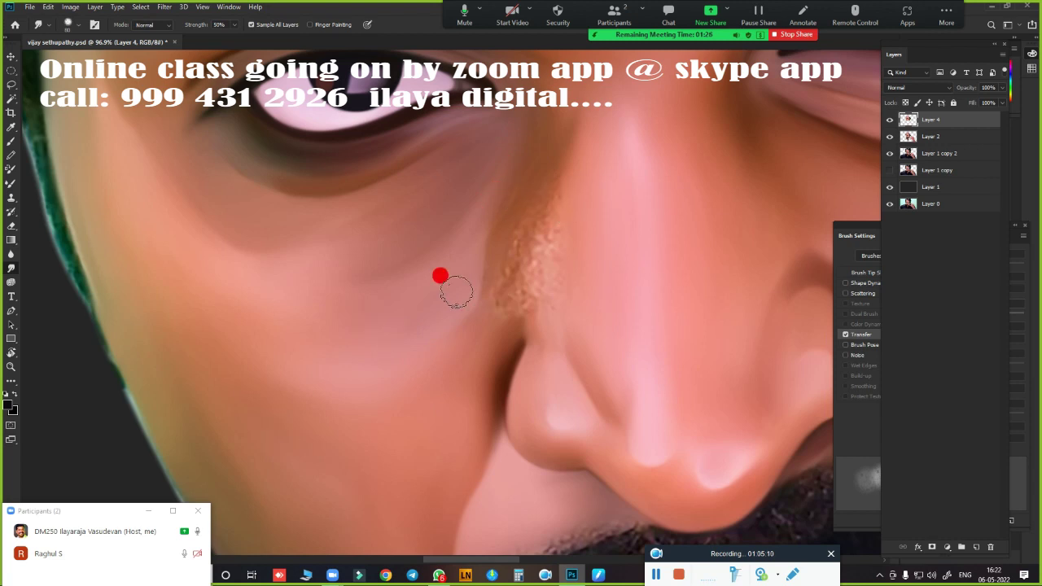
mouse_move(603, 141)
left_mouse_down()
mouse_move(533, 93)
mouse_move(456, 295)
mouse_move(503, 140)
left_mouse_up()
mouse_move(476, 231)
left_mouse_down()
mouse_move(447, 311)
mouse_move(459, 323)
mouse_move(488, 296)
mouse_move(454, 421)
mouse_move(523, 282)
mouse_move(529, 319)
left_mouse_up()
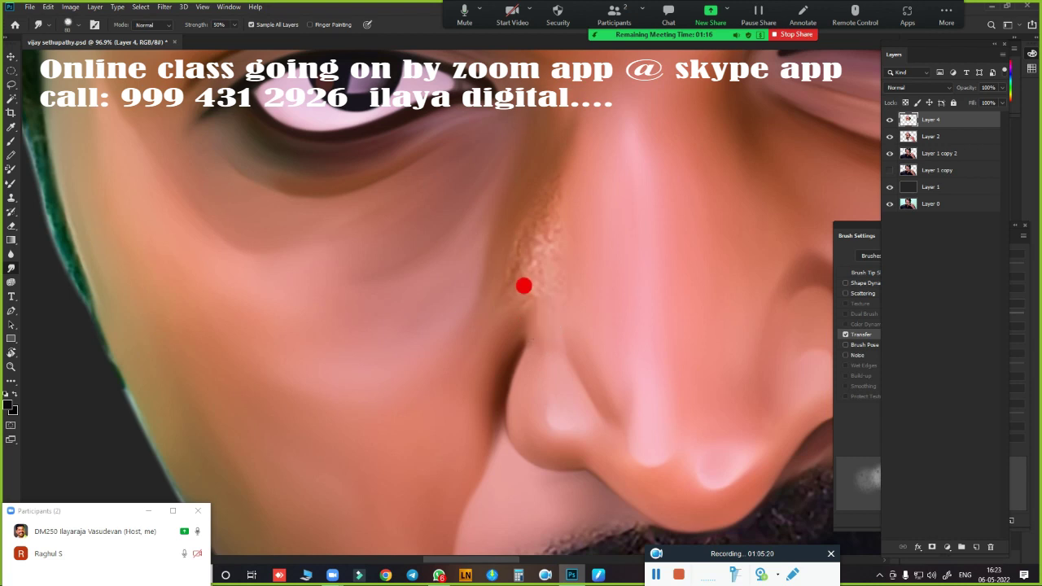
mouse_move(544, 198)
left_mouse_down()
mouse_move(543, 80)
mouse_move(557, 129)
mouse_move(554, 104)
mouse_move(537, 282)
mouse_move(551, 232)
mouse_move(554, 263)
mouse_move(535, 198)
mouse_move(499, 295)
mouse_move(559, 126)
mouse_move(567, 282)
mouse_move(500, 383)
mouse_move(442, 365)
mouse_move(470, 356)
left_mouse_up()
mouse_move(538, 203)
left_mouse_down()
mouse_move(532, 147)
mouse_move(528, 207)
mouse_move(601, 333)
mouse_move(523, 168)
mouse_move(477, 216)
mouse_move(489, 182)
mouse_move(504, 216)
mouse_move(493, 281)
mouse_move(516, 219)
mouse_move(456, 379)
mouse_move(471, 369)
mouse_move(456, 286)
mouse_move(875, 260)
mouse_move(772, 333)
mouse_move(732, 405)
mouse_move(698, 480)
mouse_move(693, 518)
mouse_move(716, 581)
left_mouse_up()
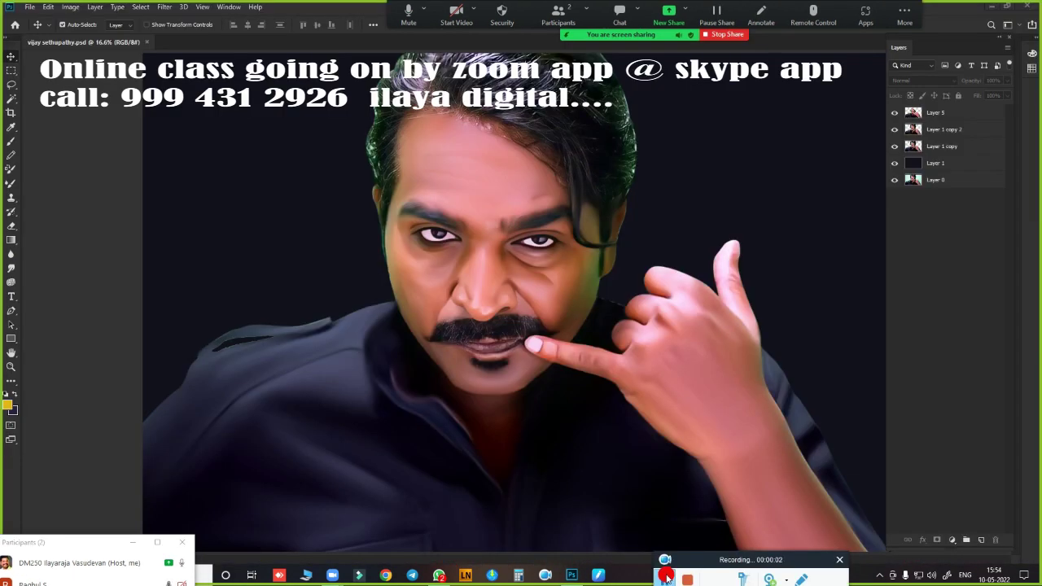
Zoom in on the mouth, pick the Smudge tool on Layer 5, and shrink the brush
mouse_move(576, 338)
left_mouse_down()
mouse_move(563, 340)
mouse_move(818, 171)
left_mouse_up()
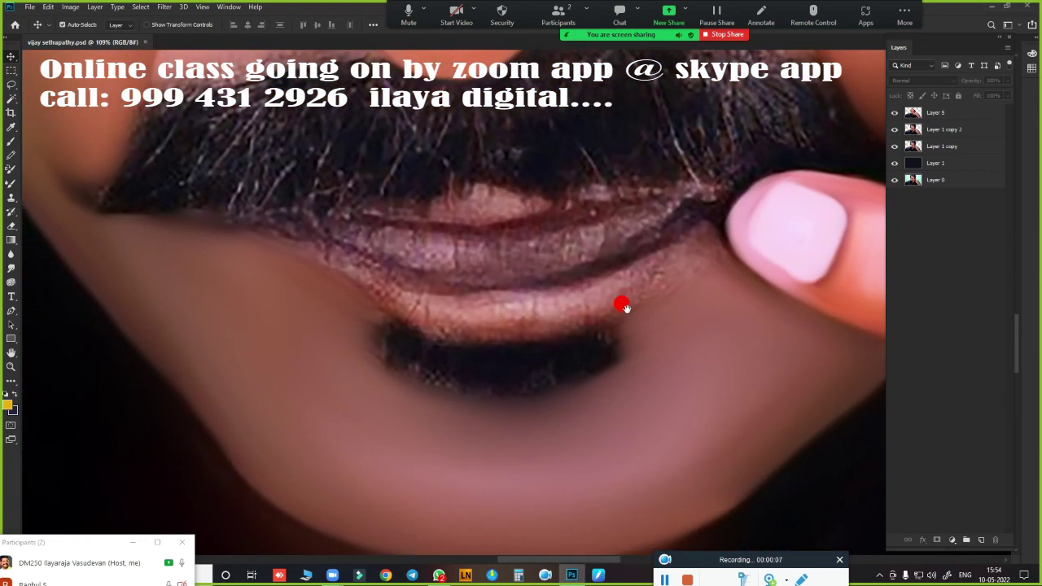
mouse_move(621, 302)
left_mouse_down()
mouse_move(602, 342)
mouse_move(649, 350)
mouse_move(586, 361)
mouse_move(674, 377)
mouse_move(605, 332)
mouse_move(668, 415)
left_mouse_up()
key("b")
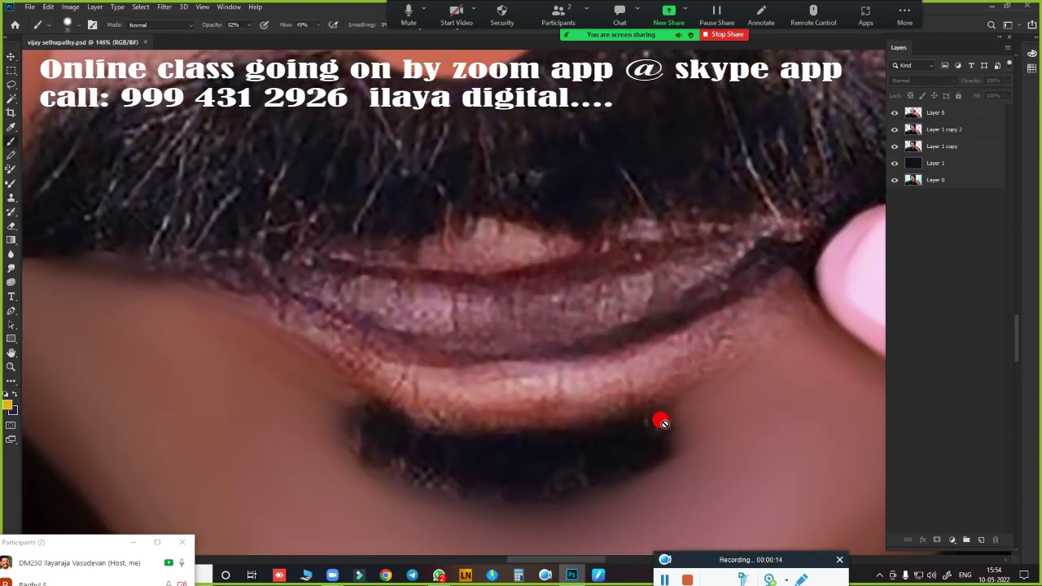
key("r")
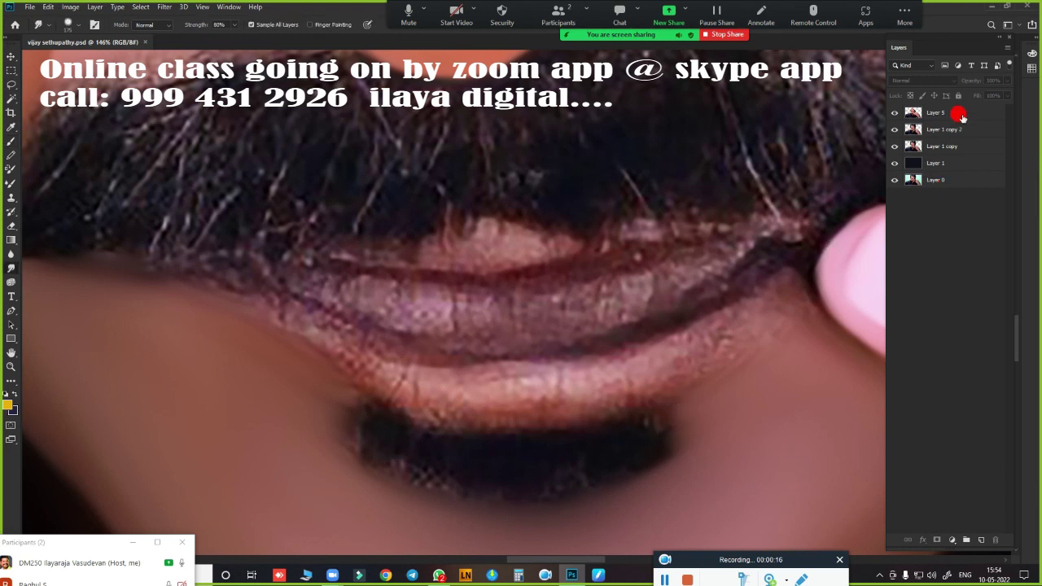
left_click(961, 116)
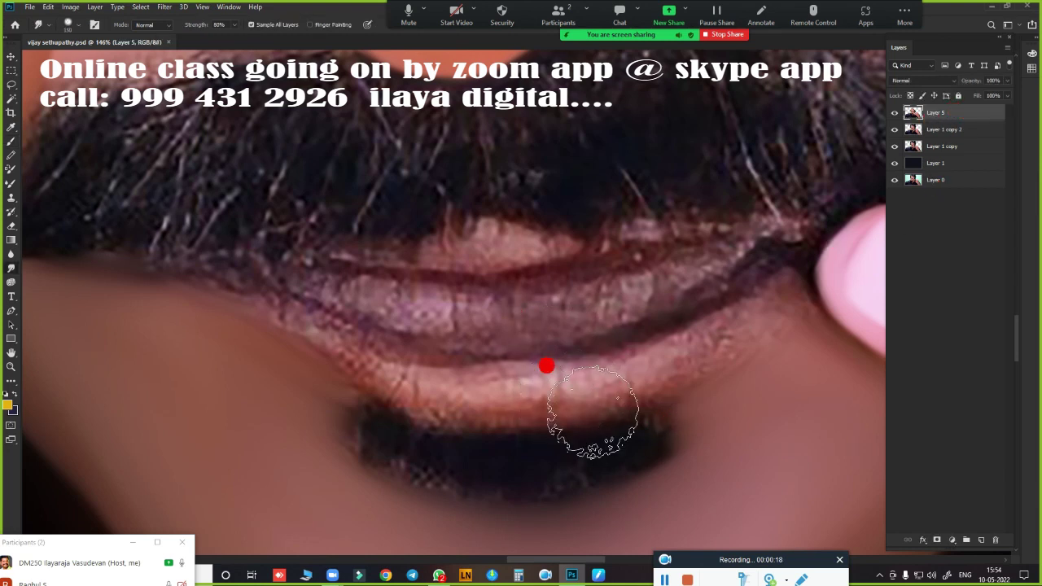
key("bracketleft")
key("bracketleft")
key("bracketleft")
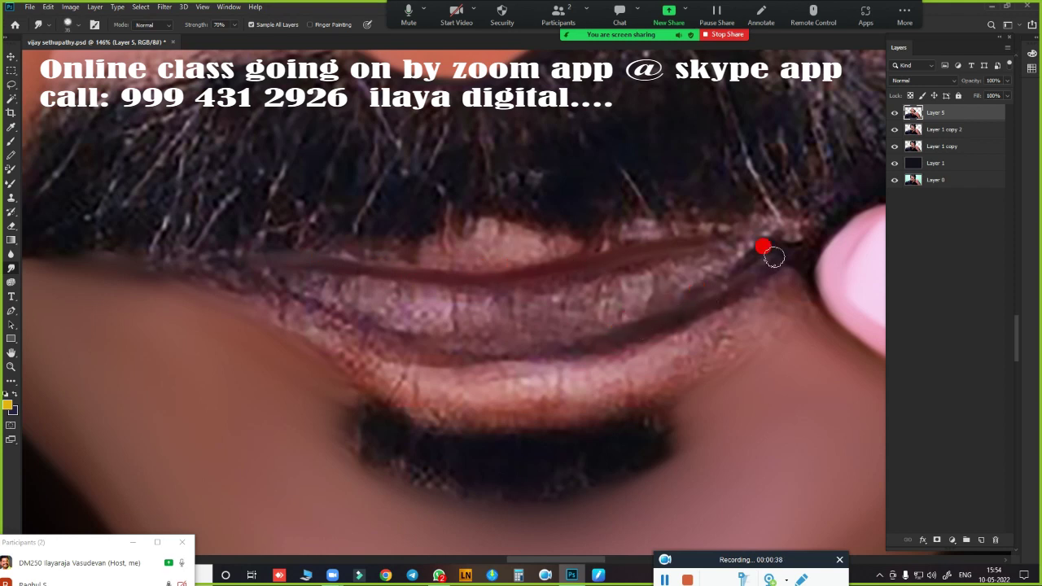
Smudge the dark line between the lips at 70% strength toward the left corner
left_click_drag(705, 294, 592, 346)
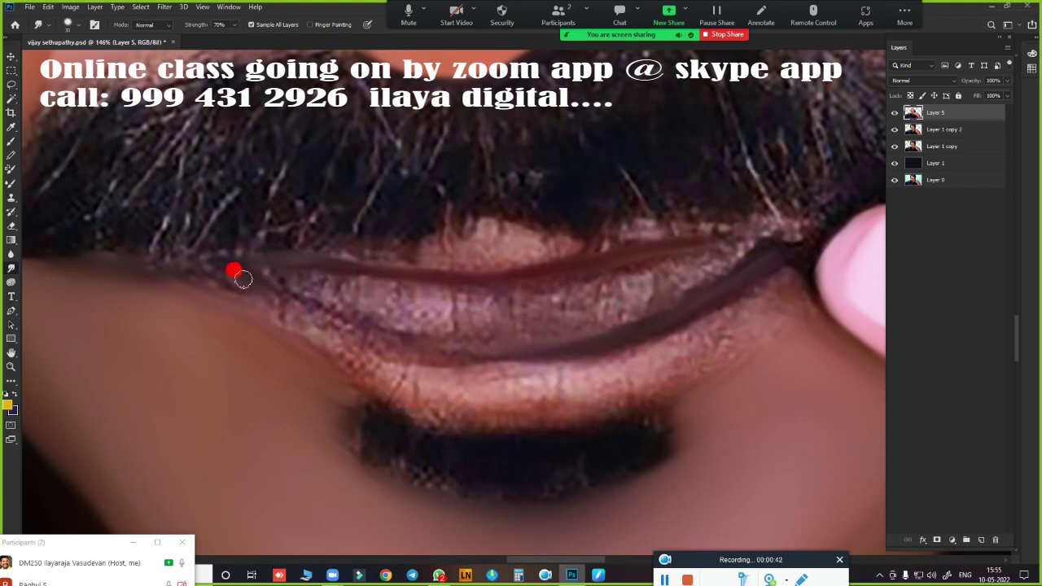
left_click_drag(310, 303, 306, 307)
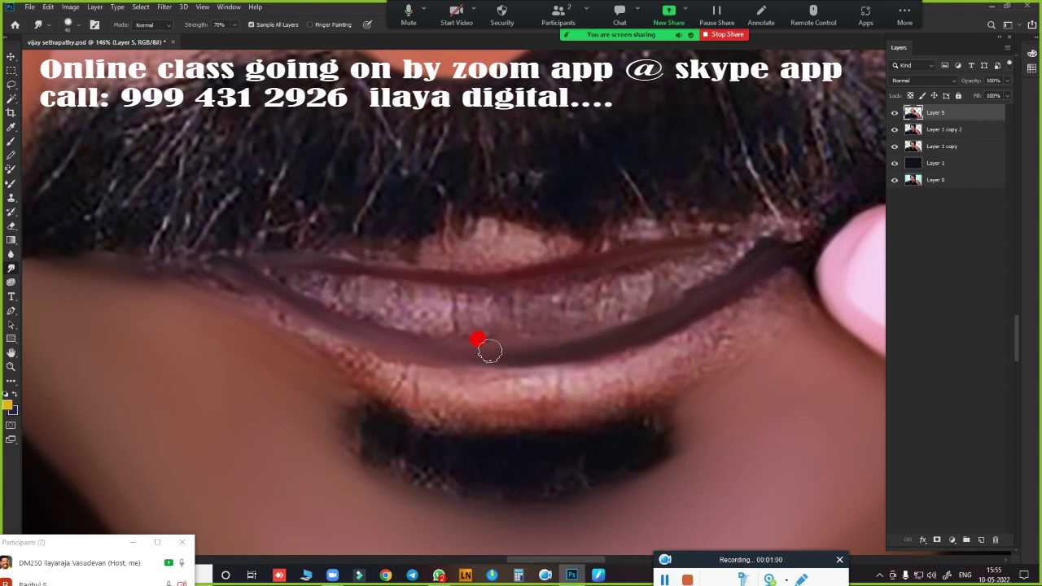
left_click_drag(226, 270, 211, 262)
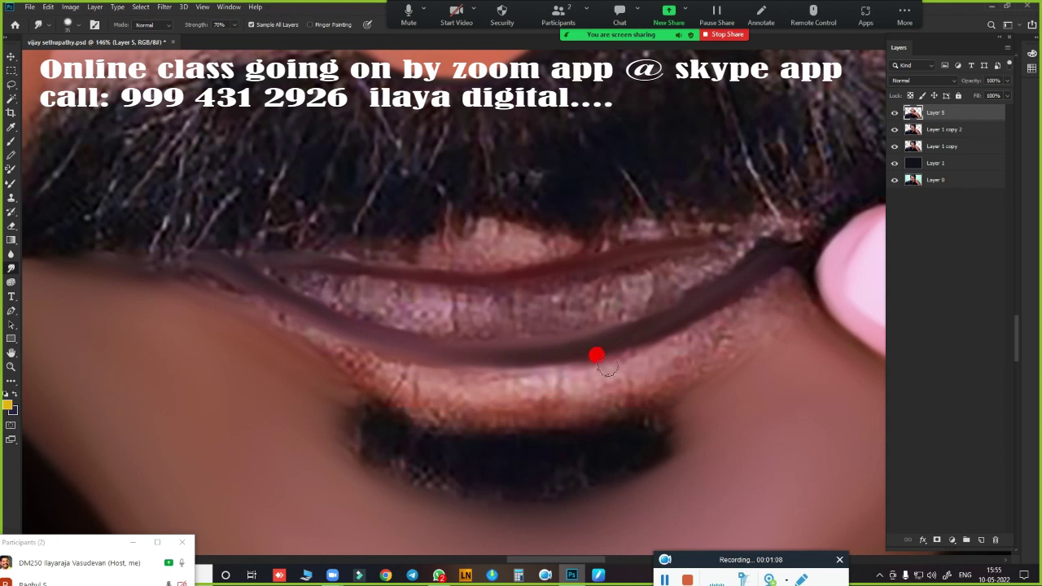
scroll(596, 355, "down", 2)
scroll(633, 353, "down", 3)
scroll(575, 361, "up", 2)
scroll(589, 367, "up", 3)
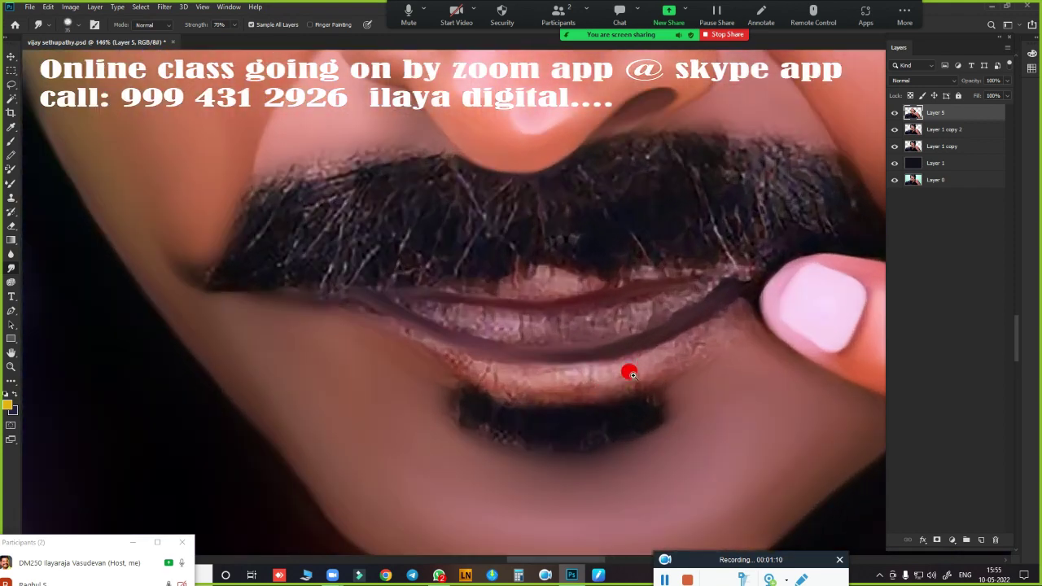
scroll(633, 373, "down", 3)
scroll(663, 349, "up", 4)
left_click_drag(673, 345, 655, 303)
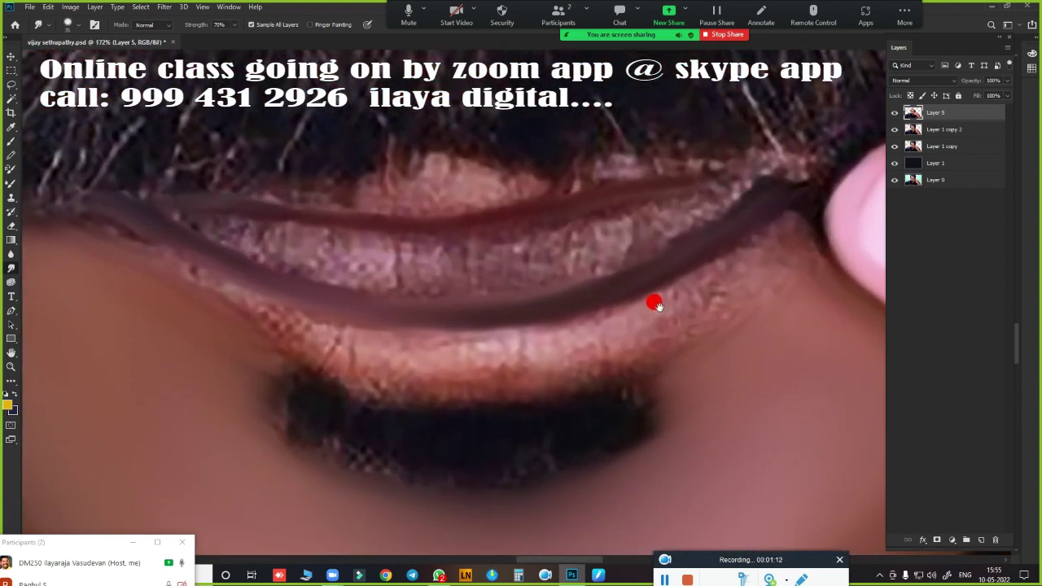
scroll(640, 349, "down", 1)
scroll(624, 351, "down", 2)
scroll(641, 359, "up", 2)
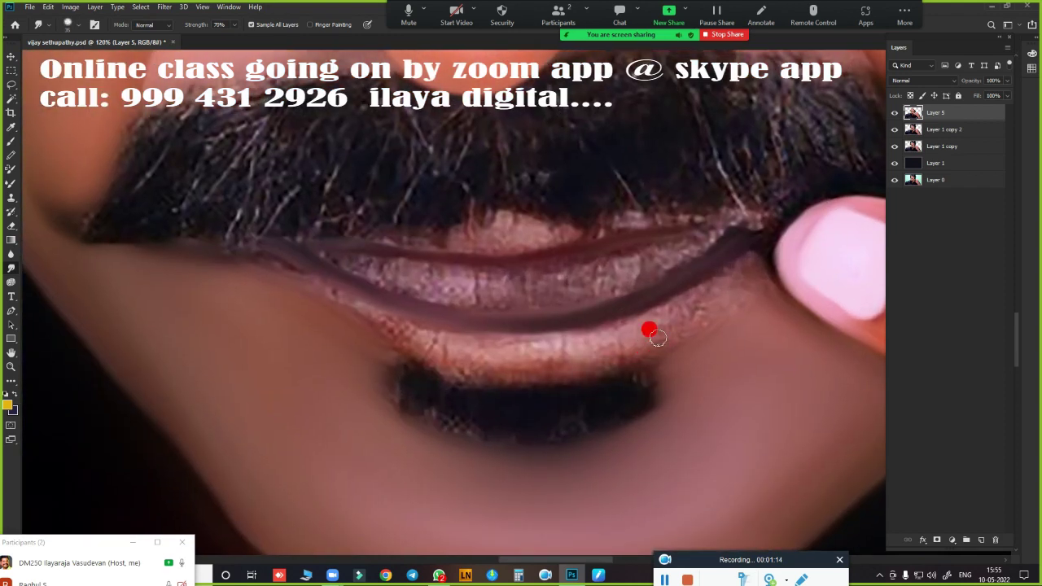
mouse_move(678, 322)
left_mouse_down()
mouse_move(754, 252)
mouse_move(741, 313)
mouse_move(691, 325)
mouse_move(704, 310)
mouse_move(567, 351)
mouse_move(656, 316)
mouse_move(605, 353)
mouse_move(497, 370)
mouse_move(501, 351)
mouse_move(667, 346)
mouse_move(740, 307)
mouse_move(760, 314)
mouse_move(656, 349)
mouse_move(680, 386)
mouse_move(714, 368)
mouse_move(558, 383)
mouse_move(223, 261)
mouse_move(195, 261)
mouse_move(277, 267)
mouse_move(244, 263)
mouse_move(268, 252)
mouse_move(290, 282)
mouse_move(339, 310)
mouse_move(452, 352)
mouse_move(581, 353)
mouse_move(451, 363)
mouse_move(314, 325)
mouse_move(279, 290)
mouse_move(381, 368)
mouse_move(399, 410)
mouse_move(632, 400)
mouse_move(758, 344)
mouse_move(307, 320)
left_mouse_up()
key("bracketright")
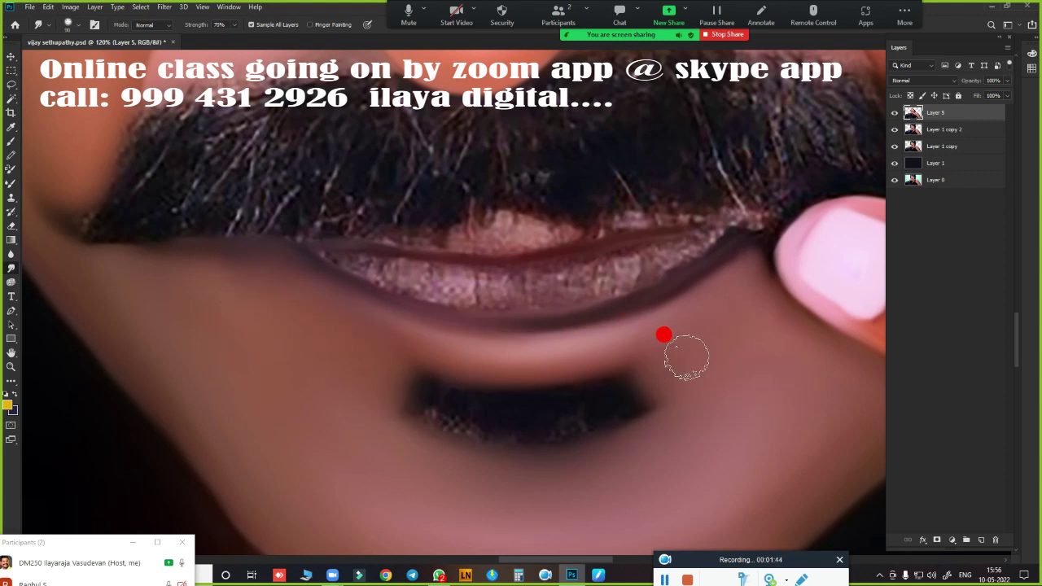
scroll(681, 349, "down", 5)
mouse_move(616, 347)
left_mouse_down()
mouse_move(735, 357)
mouse_move(697, 333)
mouse_move(760, 356)
mouse_move(606, 212)
mouse_move(570, 284)
mouse_move(588, 290)
mouse_move(437, 298)
mouse_move(109, 233)
mouse_move(215, 274)
mouse_move(258, 263)
mouse_move(458, 261)
mouse_move(749, 214)
left_mouse_up()
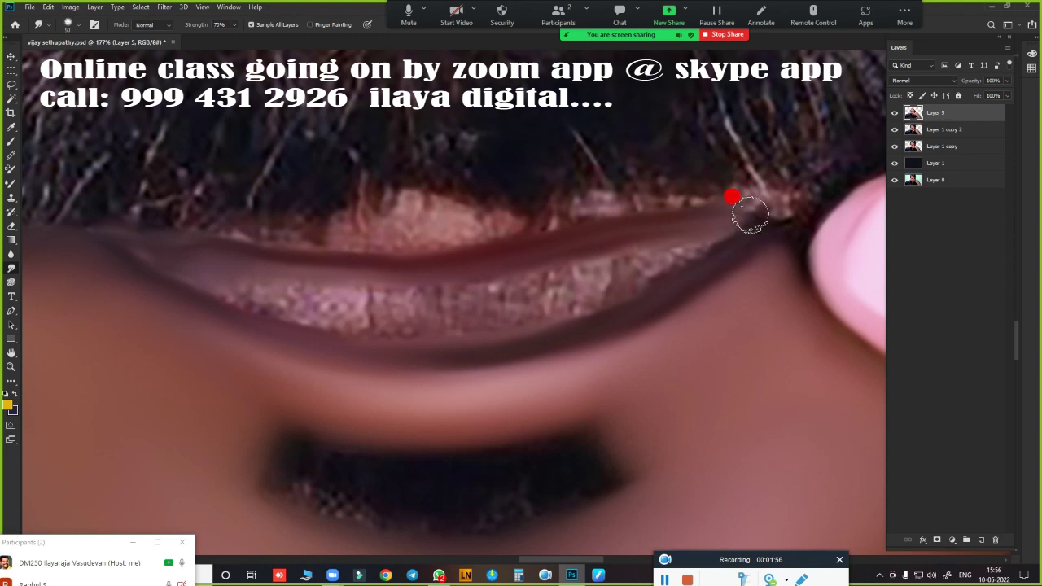
mouse_move(215, 298)
left_mouse_down()
mouse_move(452, 326)
mouse_move(708, 246)
mouse_move(561, 316)
mouse_move(749, 247)
left_mouse_up()
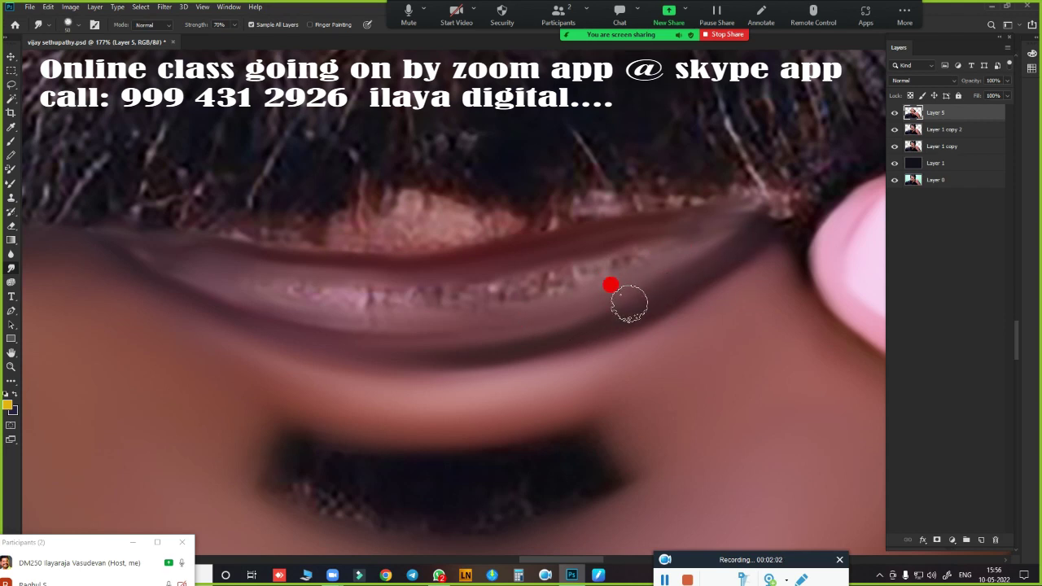
mouse_move(629, 303)
left_mouse_down()
mouse_move(490, 344)
mouse_move(367, 355)
mouse_move(205, 304)
mouse_move(319, 346)
left_mouse_up()
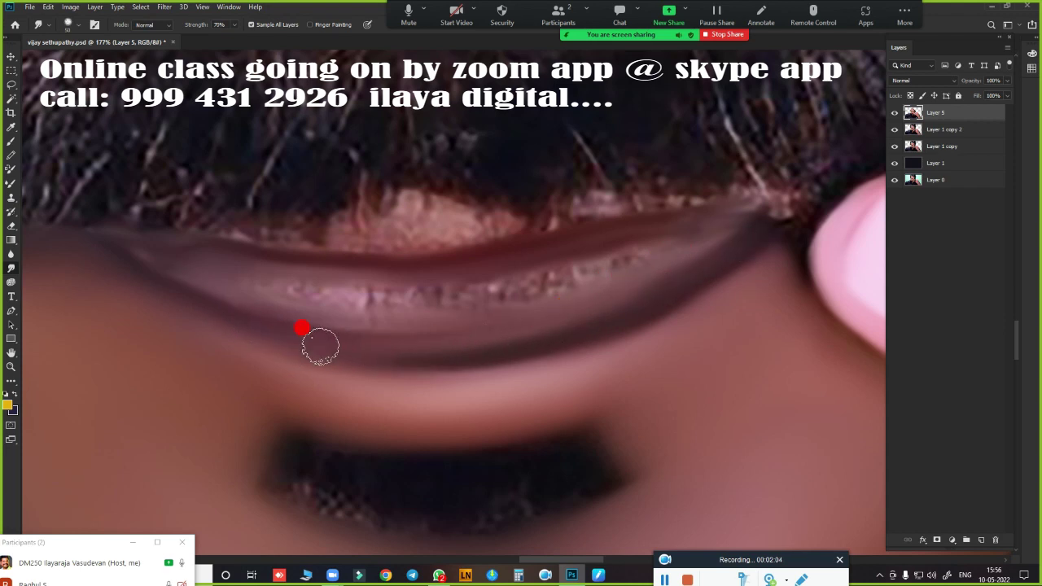
mouse_move(689, 269)
left_mouse_down()
mouse_move(356, 333)
mouse_move(433, 337)
mouse_move(266, 315)
mouse_move(356, 309)
mouse_move(407, 331)
mouse_move(453, 288)
mouse_move(509, 311)
mouse_move(551, 276)
mouse_move(615, 282)
mouse_move(702, 250)
mouse_move(676, 233)
mouse_move(485, 276)
mouse_move(287, 270)
mouse_move(166, 253)
mouse_move(382, 359)
mouse_move(426, 321)
mouse_move(370, 305)
mouse_move(454, 298)
mouse_move(417, 316)
mouse_move(604, 265)
mouse_move(580, 282)
mouse_move(612, 248)
left_mouse_up()
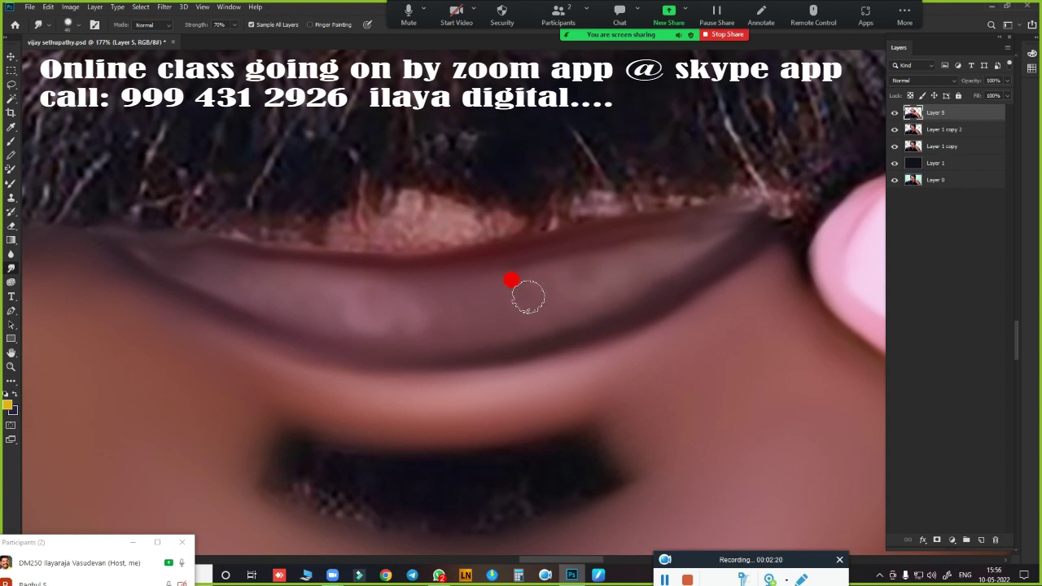
mouse_move(454, 298)
left_mouse_down()
mouse_move(309, 298)
mouse_move(286, 288)
mouse_move(307, 293)
mouse_move(305, 254)
mouse_move(276, 235)
mouse_move(286, 235)
mouse_move(220, 230)
mouse_move(197, 246)
mouse_move(353, 242)
mouse_move(411, 210)
mouse_move(497, 218)
mouse_move(455, 235)
mouse_move(472, 235)
mouse_move(598, 207)
mouse_move(717, 198)
mouse_move(593, 207)
mouse_move(512, 242)
mouse_move(268, 258)
mouse_move(154, 253)
mouse_move(628, 316)
mouse_move(627, 372)
mouse_move(749, 207)
mouse_move(714, 204)
mouse_move(768, 210)
mouse_move(757, 198)
mouse_move(786, 214)
mouse_move(798, 239)
mouse_move(755, 231)
left_mouse_up()
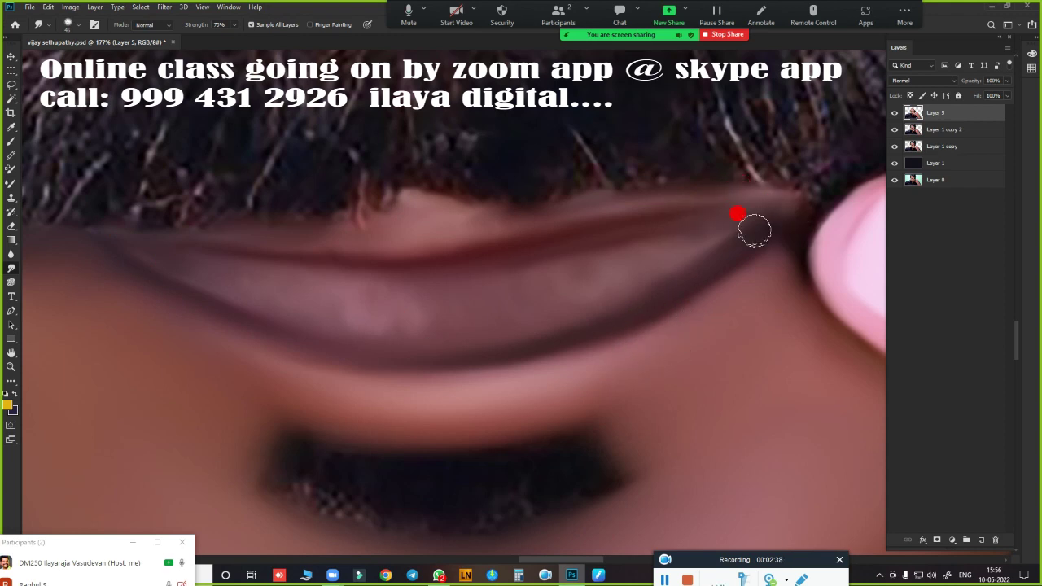
left_click_drag(596, 366, 611, 379)
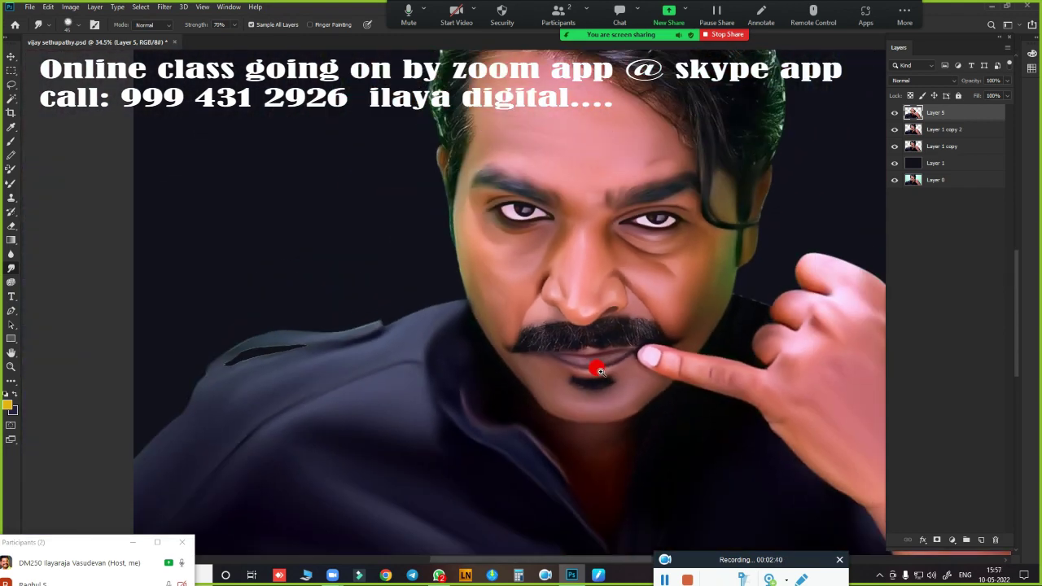
mouse_move(606, 377)
left_mouse_down()
mouse_move(609, 368)
mouse_move(613, 376)
left_mouse_up()
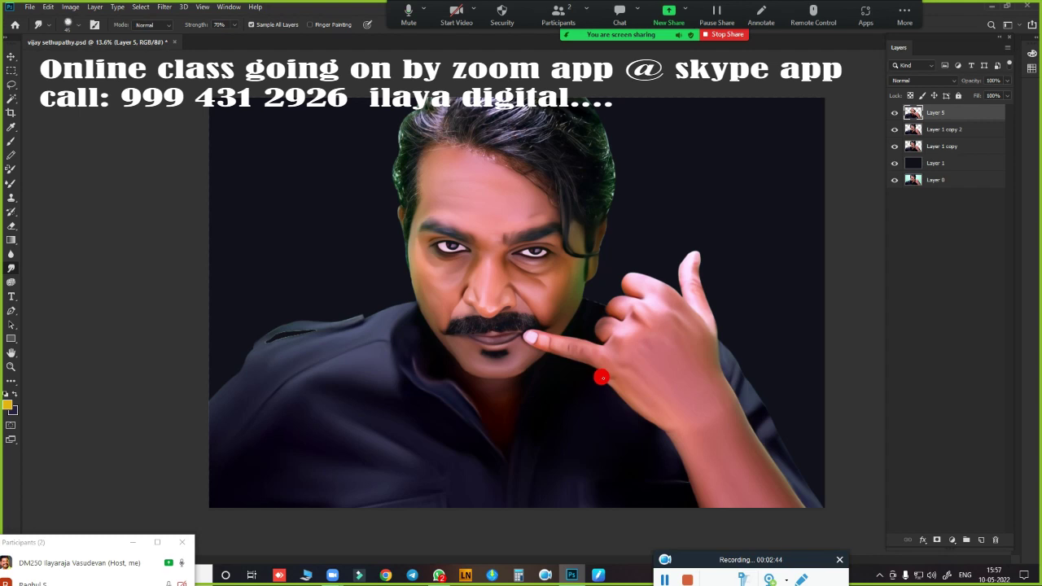
Add a new Layer 6 and zoom in close on the nose and moustache
left_click(979, 540)
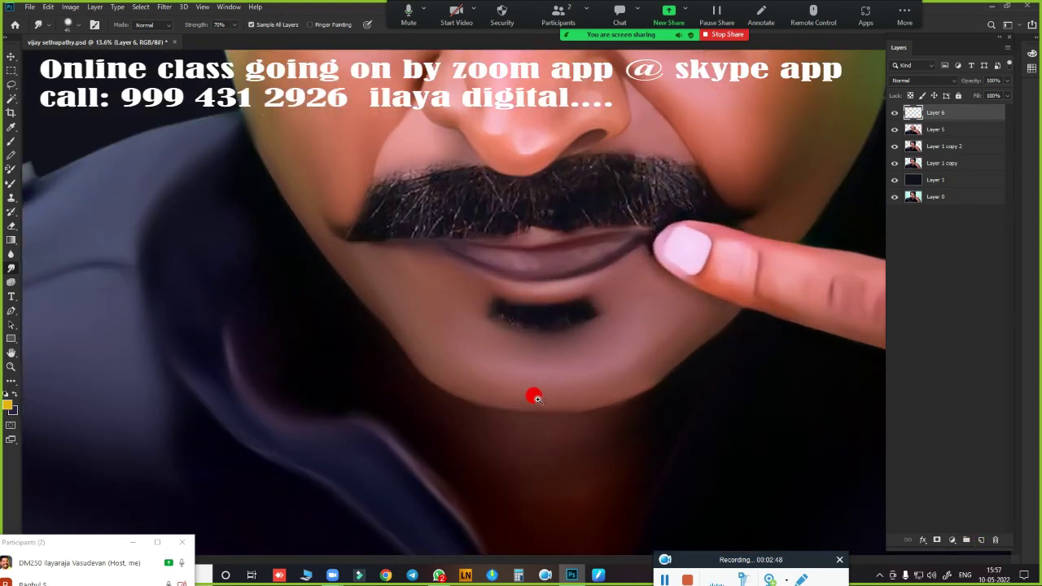
left_click_drag(478, 368, 521, 385)
left_click_drag(496, 330, 521, 227)
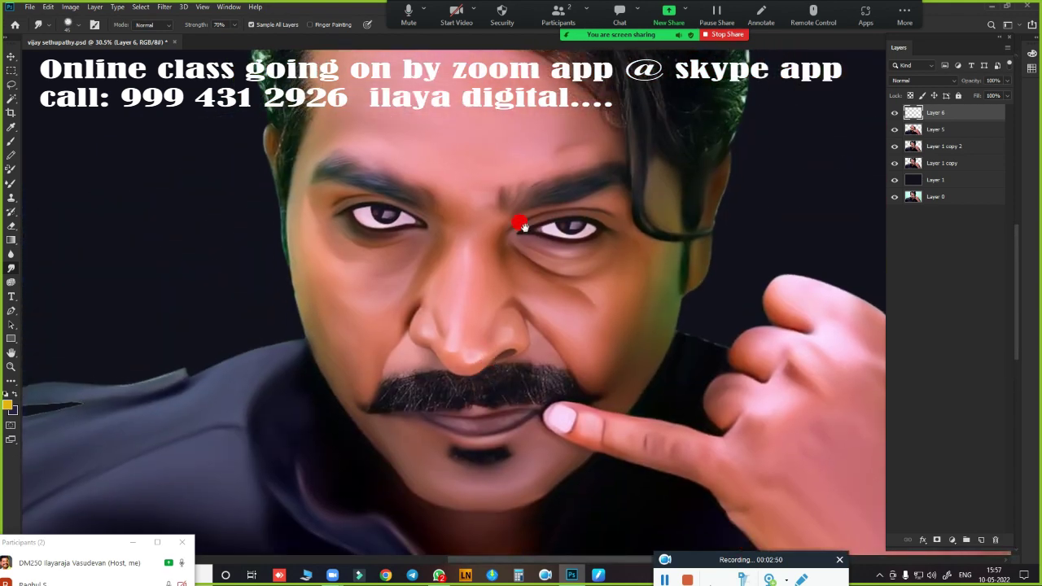
mouse_move(517, 273)
left_mouse_down()
mouse_move(712, 161)
mouse_move(507, 345)
left_mouse_up()
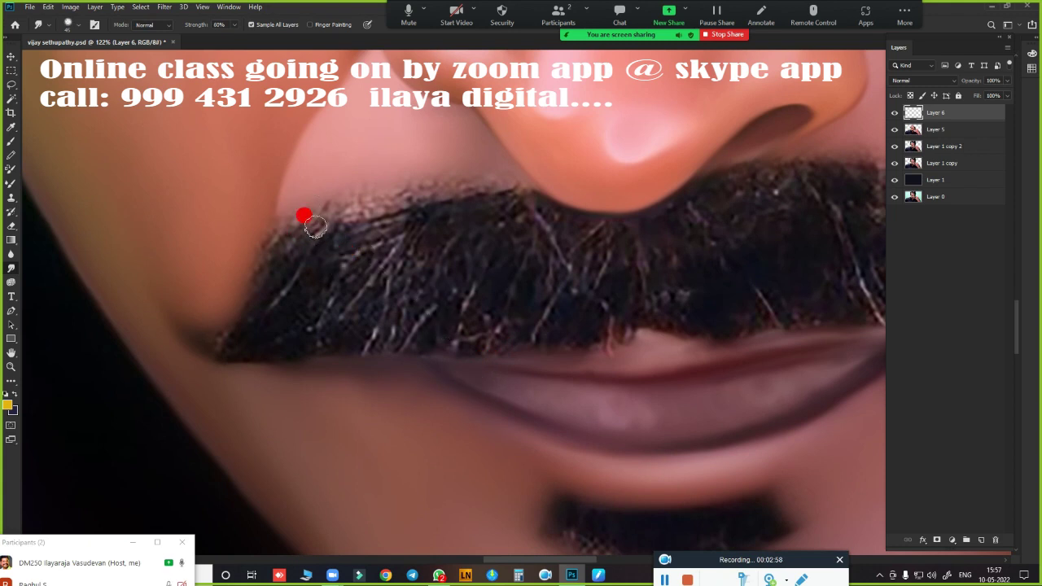
Smudge the moustache's left half and upper edge into soft strands at 60% strength
mouse_move(297, 232)
left_mouse_down()
mouse_move(304, 205)
mouse_move(280, 246)
mouse_move(286, 259)
left_mouse_up()
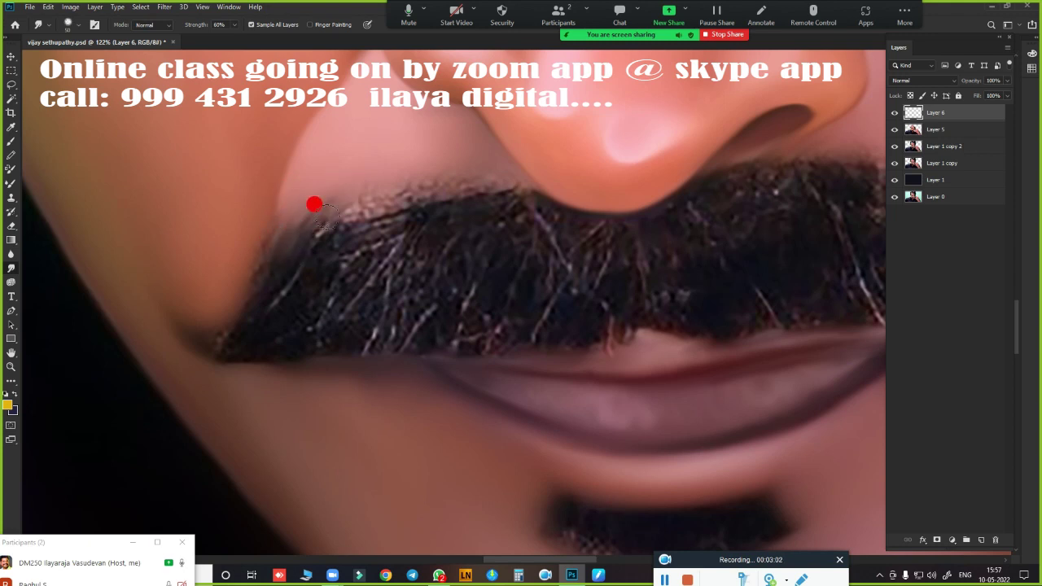
mouse_move(314, 204)
left_mouse_down()
mouse_move(344, 181)
mouse_move(317, 235)
mouse_move(341, 236)
mouse_move(387, 177)
mouse_move(372, 237)
mouse_move(440, 193)
mouse_move(496, 174)
mouse_move(503, 220)
mouse_move(454, 241)
left_mouse_up()
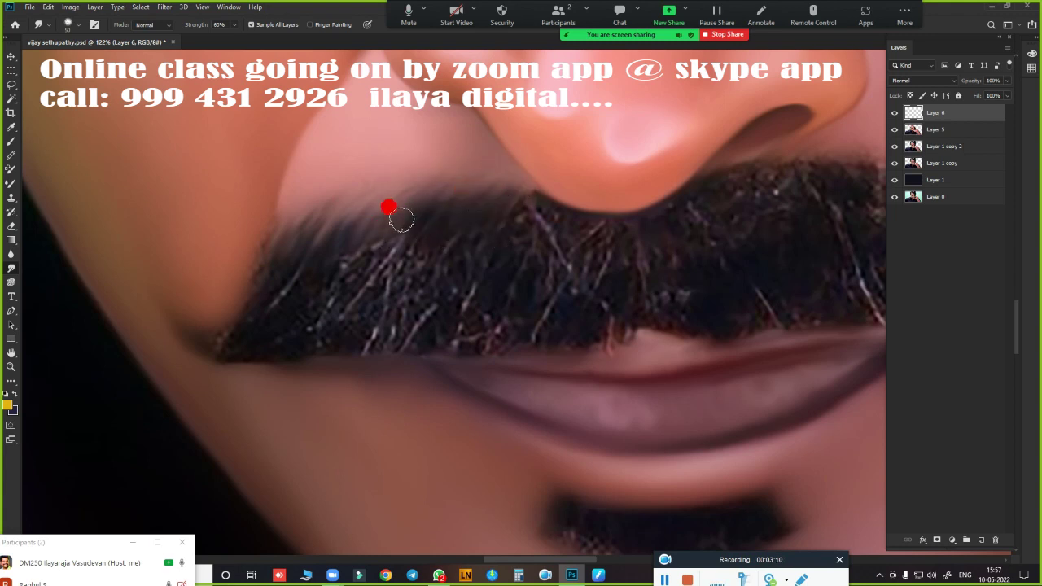
mouse_move(295, 245)
left_mouse_down()
mouse_move(260, 270)
mouse_move(249, 298)
left_mouse_up()
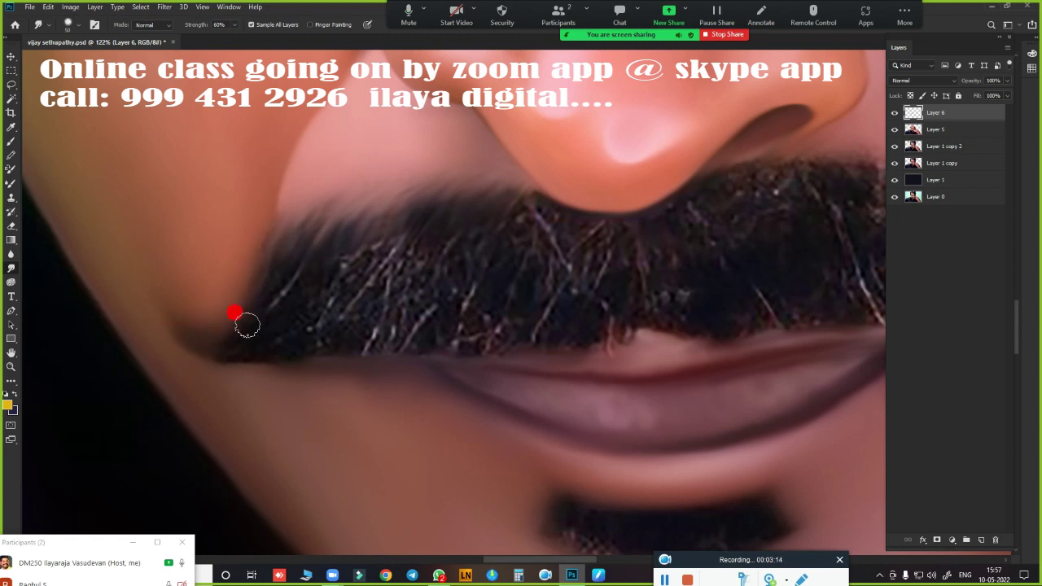
left_click_drag(276, 290, 236, 351)
mouse_move(175, 329)
left_mouse_down()
mouse_move(349, 328)
mouse_move(342, 340)
mouse_move(357, 341)
mouse_move(400, 309)
mouse_move(364, 346)
mouse_move(223, 349)
mouse_move(396, 291)
mouse_move(378, 314)
left_mouse_up()
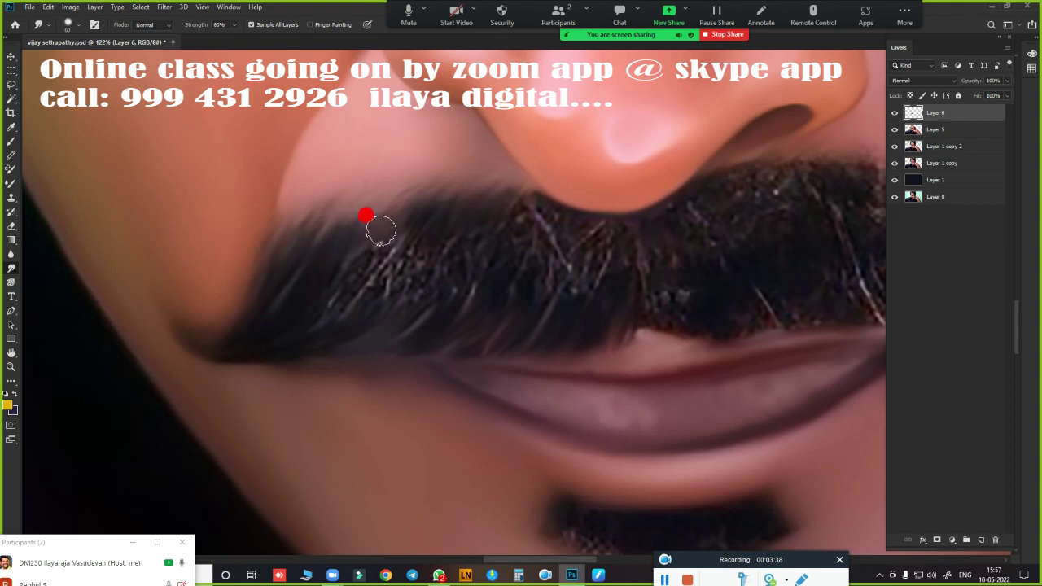
mouse_move(418, 223)
left_mouse_down()
mouse_move(353, 302)
mouse_move(425, 233)
mouse_move(367, 304)
mouse_move(447, 232)
mouse_move(431, 270)
mouse_move(491, 214)
mouse_move(462, 257)
mouse_move(486, 225)
mouse_move(479, 269)
mouse_move(513, 223)
mouse_move(498, 262)
mouse_move(529, 239)
mouse_move(528, 258)
mouse_move(542, 268)
mouse_move(618, 233)
mouse_move(602, 272)
mouse_move(546, 314)
mouse_move(512, 294)
mouse_move(437, 326)
mouse_move(605, 269)
left_mouse_up()
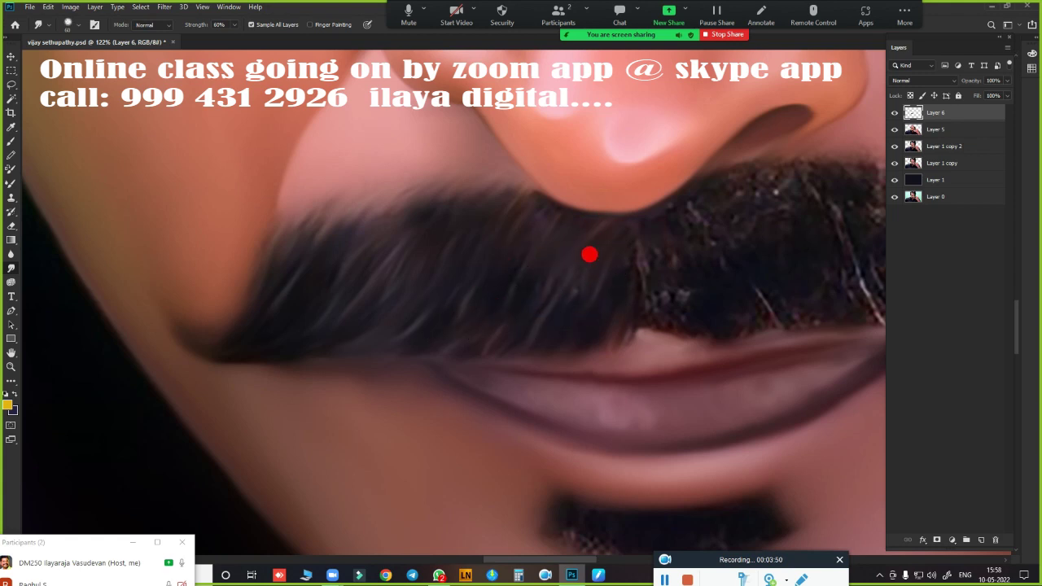
mouse_move(472, 320)
left_mouse_down()
mouse_move(393, 342)
mouse_move(358, 242)
mouse_move(473, 188)
mouse_move(295, 270)
left_mouse_up()
mouse_move(356, 222)
left_mouse_down()
mouse_move(660, 354)
mouse_move(449, 396)
left_mouse_up()
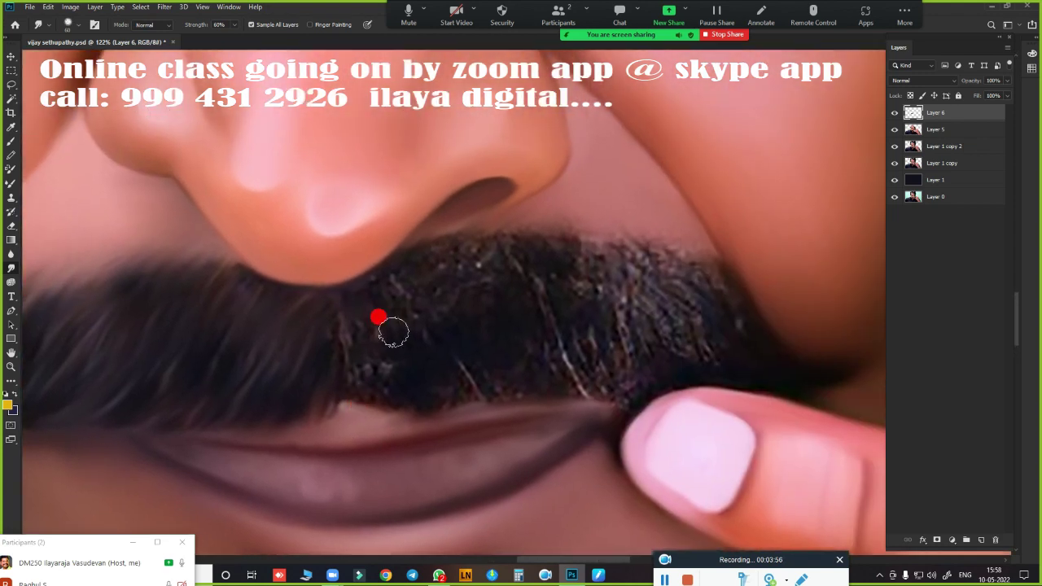
Smudge the moustache's right lower edge toward the finger, then zoom out to the face
mouse_move(379, 314)
left_mouse_down()
mouse_move(402, 262)
mouse_move(370, 277)
mouse_move(361, 305)
mouse_move(416, 248)
mouse_move(365, 269)
mouse_move(424, 272)
mouse_move(460, 239)
mouse_move(561, 221)
mouse_move(597, 232)
mouse_move(607, 261)
mouse_move(633, 278)
mouse_move(657, 266)
mouse_move(686, 282)
mouse_move(707, 261)
mouse_move(731, 293)
mouse_move(493, 301)
left_mouse_up()
scroll(493, 301, "down", 3)
mouse_move(611, 284)
left_mouse_down()
mouse_move(406, 309)
mouse_move(384, 302)
mouse_move(414, 313)
mouse_move(428, 284)
mouse_move(469, 288)
mouse_move(507, 321)
mouse_move(514, 306)
left_mouse_up()
mouse_move(464, 284)
left_mouse_down()
mouse_move(491, 263)
mouse_move(611, 315)
mouse_move(624, 279)
mouse_move(686, 301)
mouse_move(710, 289)
mouse_move(665, 309)
mouse_move(762, 285)
mouse_move(573, 311)
mouse_move(591, 222)
mouse_move(646, 251)
mouse_move(518, 214)
mouse_move(548, 275)
mouse_move(534, 222)
mouse_move(581, 279)
mouse_move(567, 212)
mouse_move(611, 296)
mouse_move(621, 239)
mouse_move(651, 247)
mouse_move(716, 307)
mouse_move(742, 294)
mouse_move(768, 217)
mouse_move(651, 317)
mouse_move(790, 263)
mouse_move(487, 296)
mouse_move(351, 198)
mouse_move(411, 218)
mouse_move(431, 204)
mouse_move(481, 274)
mouse_move(477, 206)
mouse_move(507, 214)
mouse_move(532, 284)
mouse_move(505, 263)
mouse_move(342, 214)
mouse_move(318, 235)
mouse_move(314, 295)
mouse_move(290, 317)
mouse_move(256, 301)
mouse_move(225, 263)
mouse_move(165, 293)
mouse_move(244, 321)
mouse_move(249, 306)
mouse_move(261, 332)
left_mouse_up()
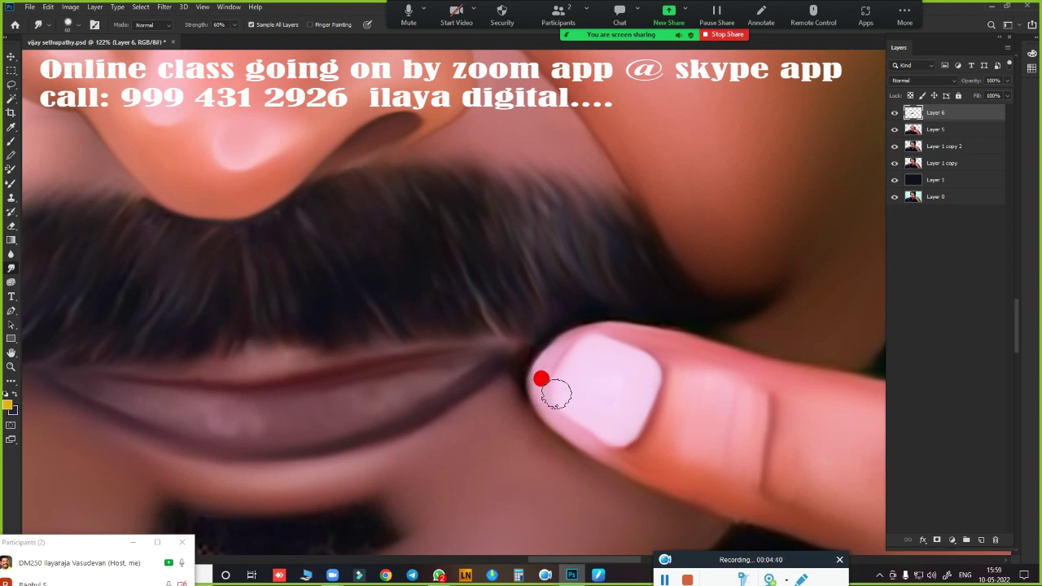
mouse_move(497, 407)
left_mouse_down()
mouse_move(455, 420)
mouse_move(667, 353)
mouse_move(643, 367)
mouse_move(643, 388)
left_mouse_up()
mouse_move(661, 468)
left_mouse_down()
mouse_move(581, 388)
mouse_move(650, 492)
left_mouse_up()
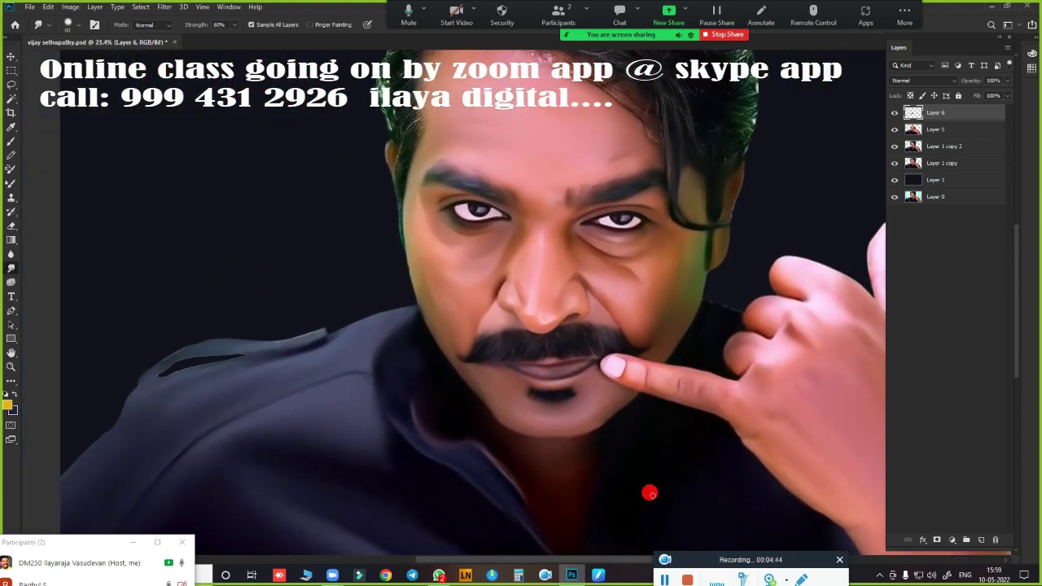
Smudge the moustache's centre and upper edge beneath the nose on Layer 6
left_click_drag(581, 386, 613, 401)
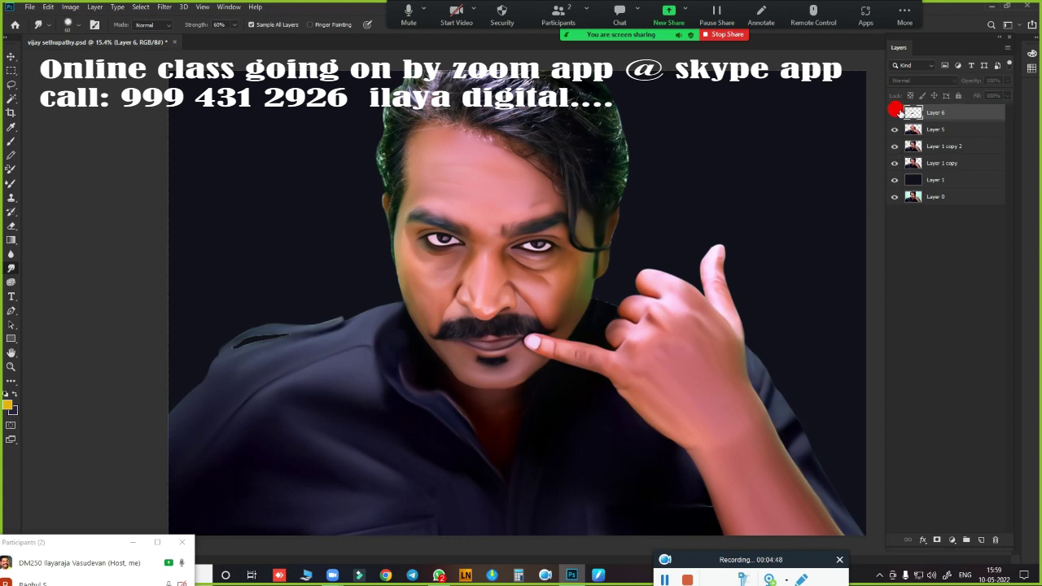
mouse_move(572, 368)
left_mouse_down()
mouse_move(618, 367)
mouse_move(545, 363)
mouse_move(614, 344)
mouse_move(595, 362)
mouse_move(586, 319)
left_mouse_up()
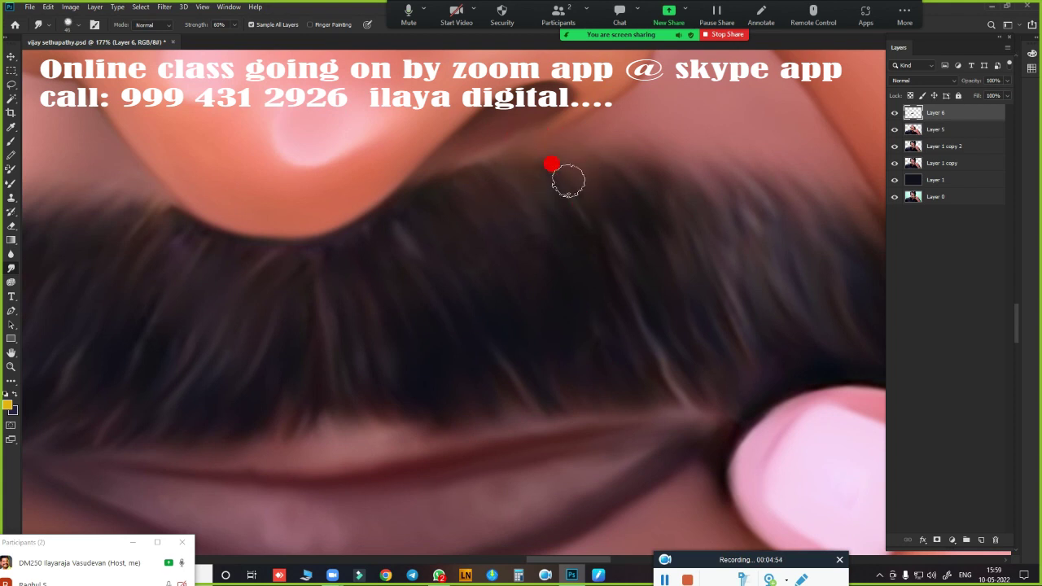
mouse_move(567, 180)
left_mouse_down()
mouse_move(667, 236)
mouse_move(480, 168)
mouse_move(430, 182)
left_mouse_up()
mouse_move(445, 218)
left_mouse_down()
mouse_move(421, 223)
mouse_move(557, 127)
mouse_move(525, 159)
left_mouse_up()
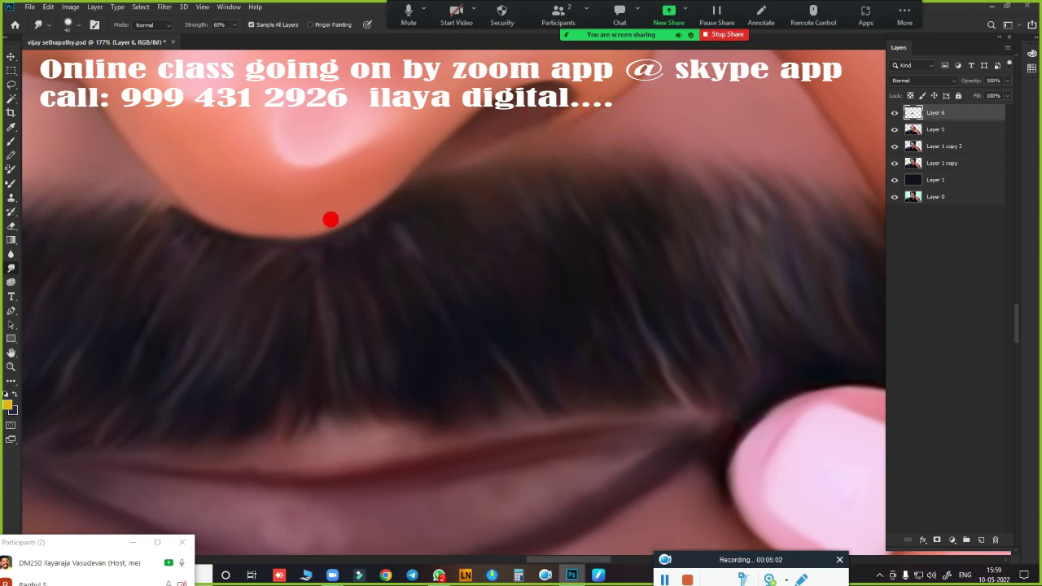
mouse_move(345, 232)
left_mouse_down()
mouse_move(442, 200)
mouse_move(385, 233)
mouse_move(481, 214)
mouse_move(593, 295)
mouse_move(620, 275)
mouse_move(650, 179)
mouse_move(621, 272)
mouse_move(451, 263)
mouse_move(410, 286)
mouse_move(504, 417)
left_mouse_up()
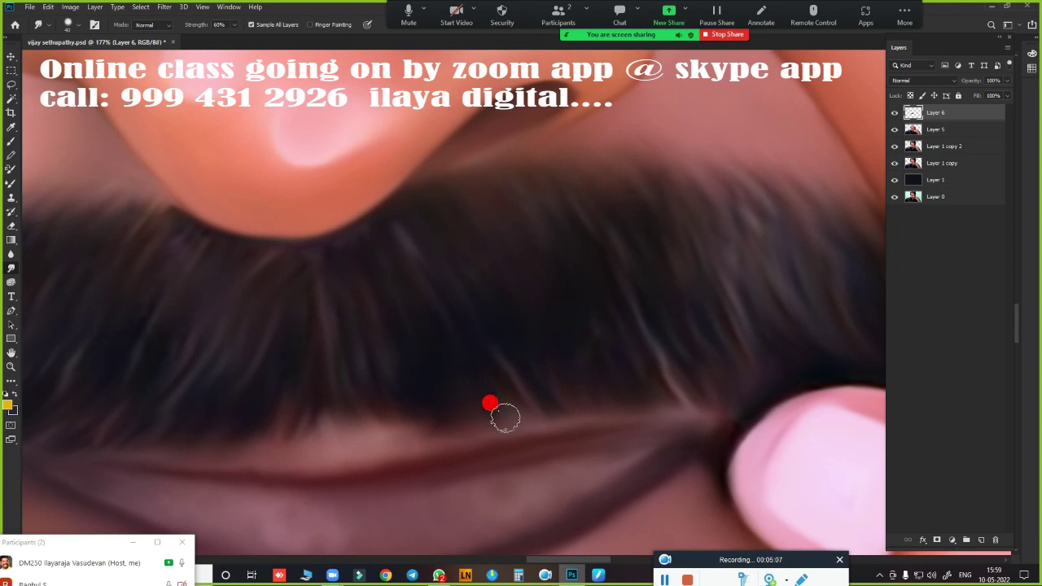
scroll(489, 403, "down", 4)
scroll(472, 400, "down", 3)
scroll(435, 414, "down", 2)
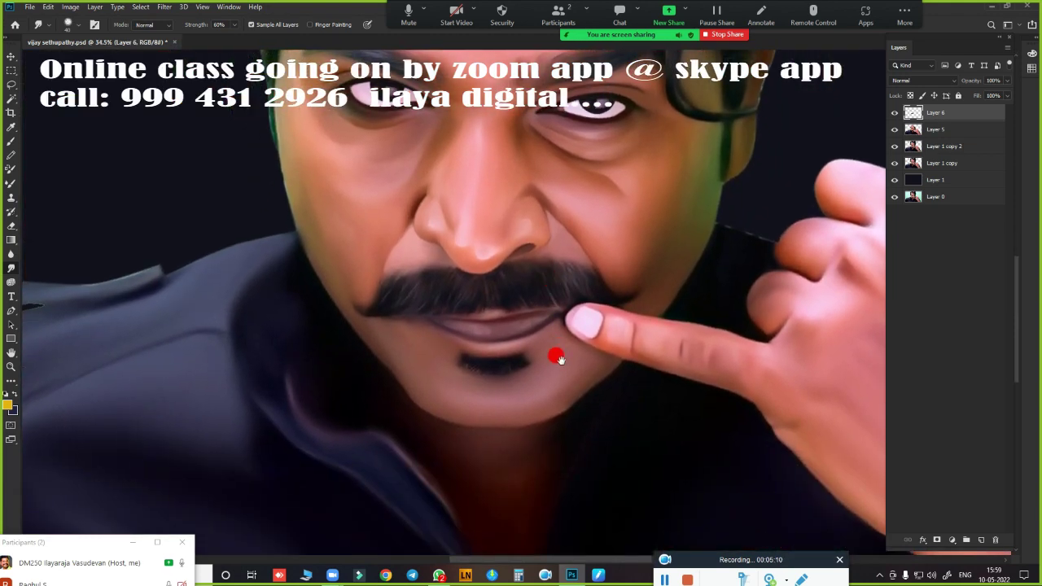
Smudge across the beard tuft under the lower lip and its lower edge, then zoom out
scroll(509, 385, "up", 2)
scroll(569, 367, "up", 2)
scroll(570, 310, "up", 1)
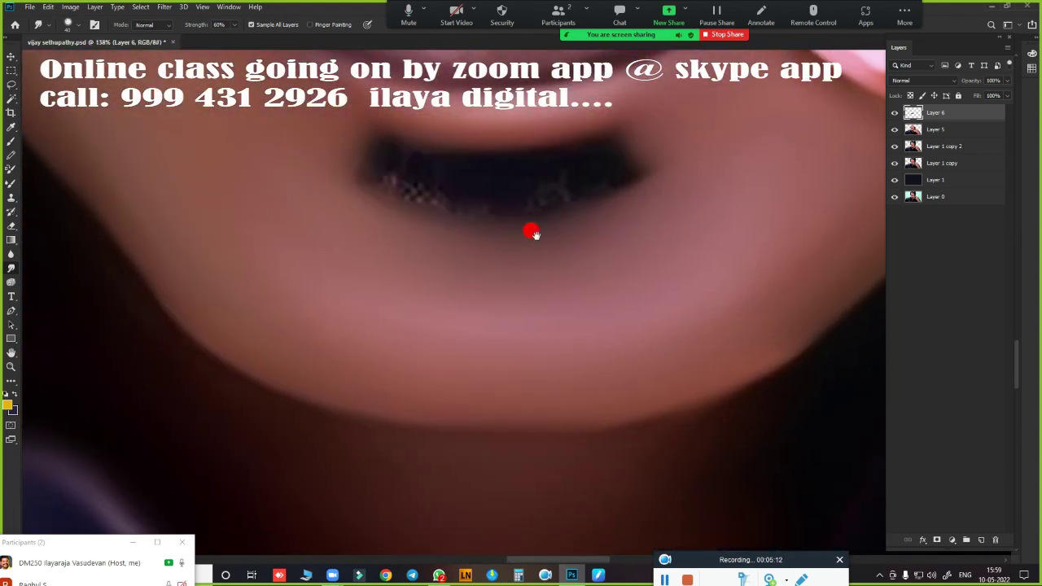
mouse_move(388, 153)
left_mouse_down()
mouse_move(452, 169)
mouse_move(391, 165)
mouse_move(472, 174)
mouse_move(510, 228)
mouse_move(561, 212)
mouse_move(558, 167)
mouse_move(602, 192)
mouse_move(626, 179)
mouse_move(633, 151)
mouse_move(647, 143)
left_mouse_up()
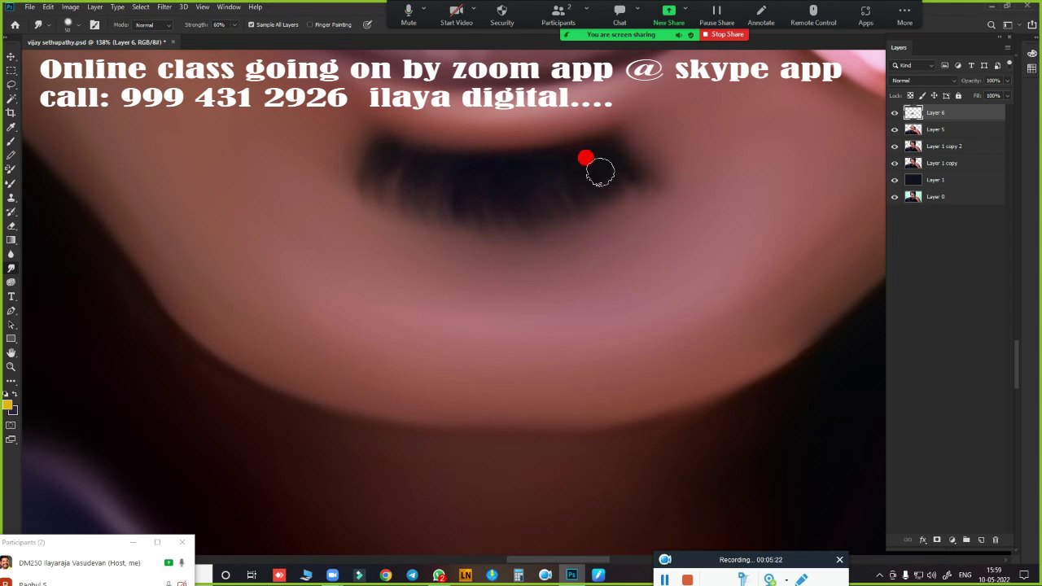
mouse_move(600, 171)
left_mouse_down()
mouse_move(630, 187)
mouse_move(567, 202)
mouse_move(387, 155)
mouse_move(461, 201)
mouse_move(572, 234)
mouse_move(597, 180)
mouse_move(446, 163)
left_mouse_up()
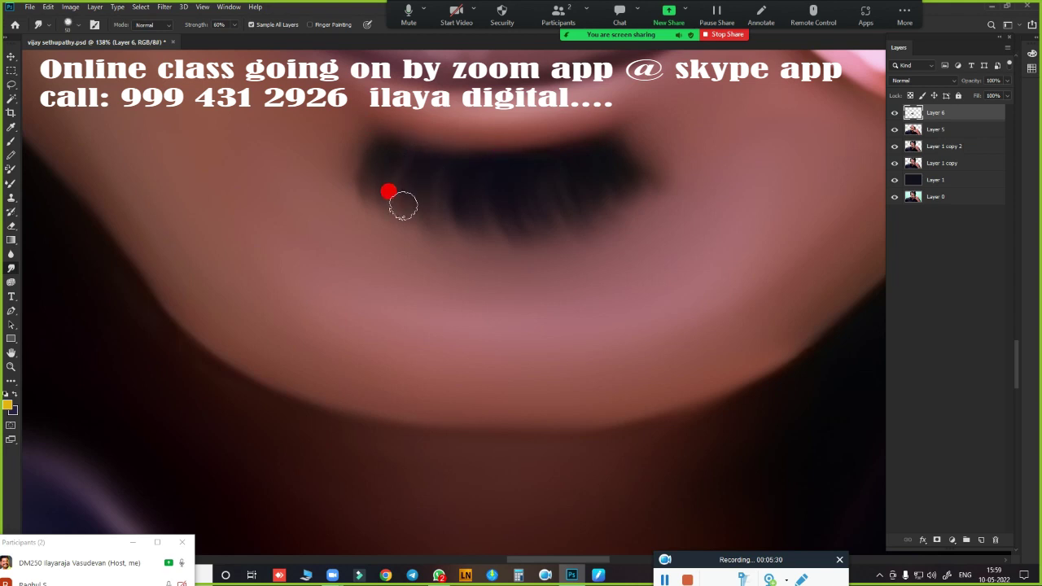
mouse_move(403, 206)
left_mouse_down()
mouse_move(458, 214)
mouse_move(546, 255)
mouse_move(642, 172)
left_mouse_up()
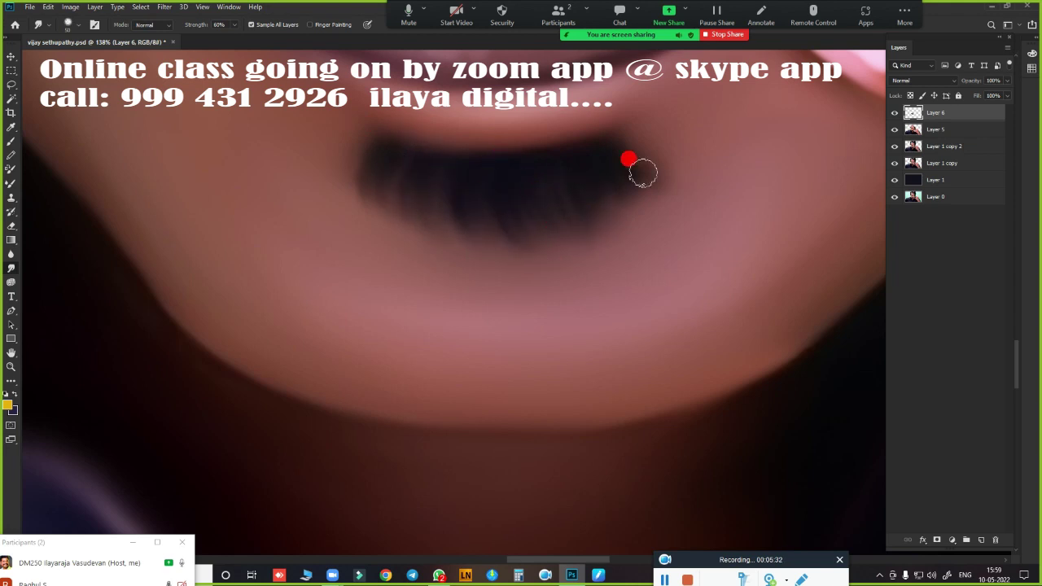
mouse_move(605, 323)
left_mouse_down()
mouse_move(516, 323)
mouse_move(597, 346)
left_mouse_up()
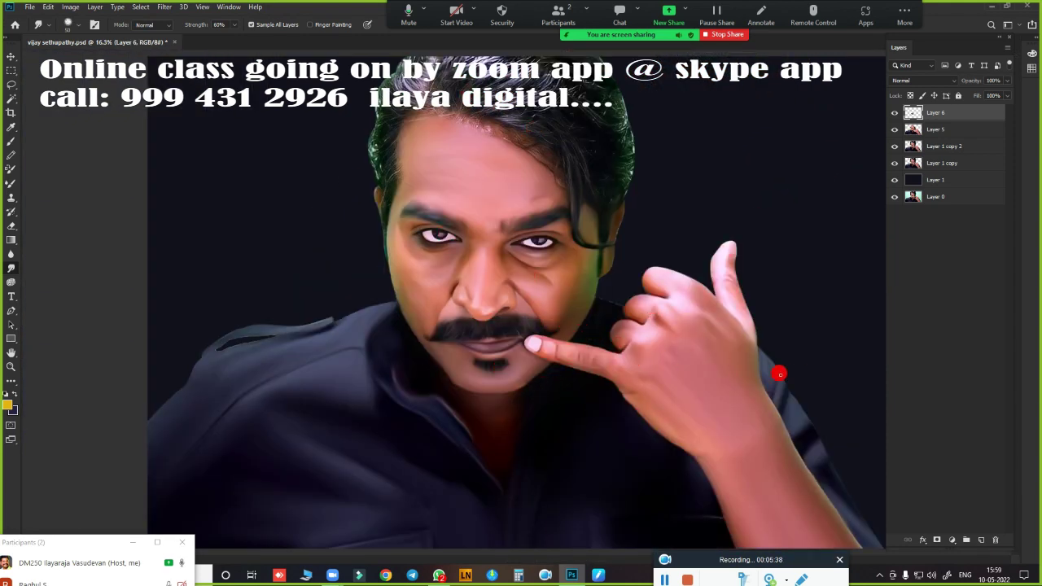
Load the figure outline from the Layer 1 copy as a selection, dismissing the feather dialog
left_click_drag(449, 216, 500, 244)
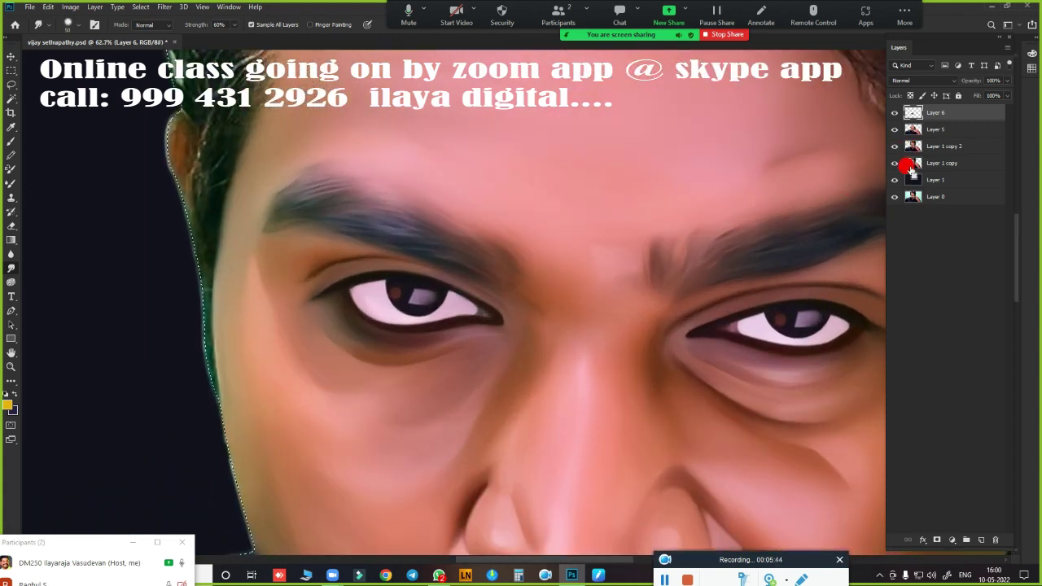
left_click(917, 167)
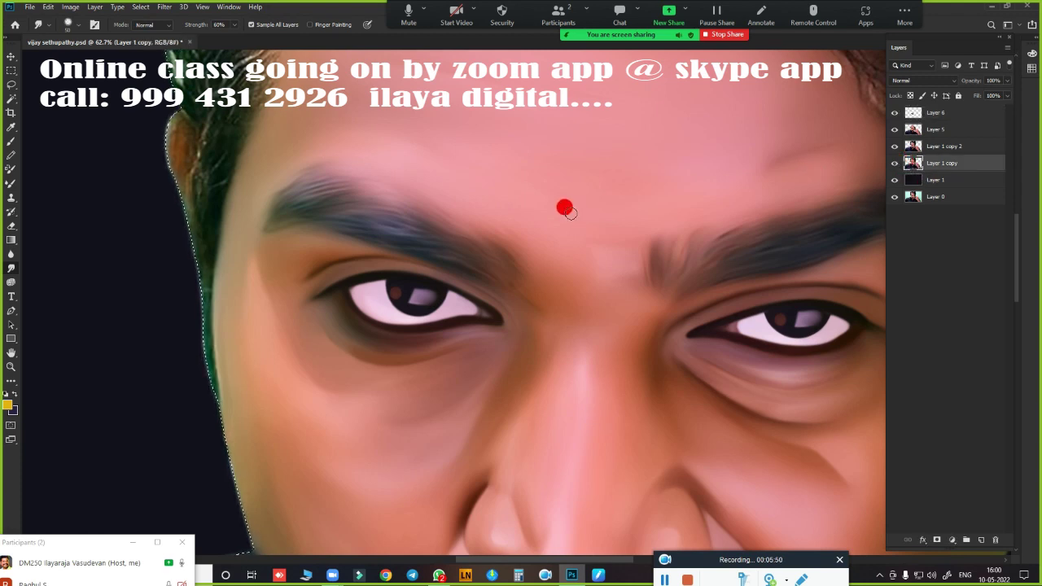
key("shift+F6")
key("Return")
Make Layer 6 the active layer in the Layers panel
left_click(963, 147)
left_click(954, 132)
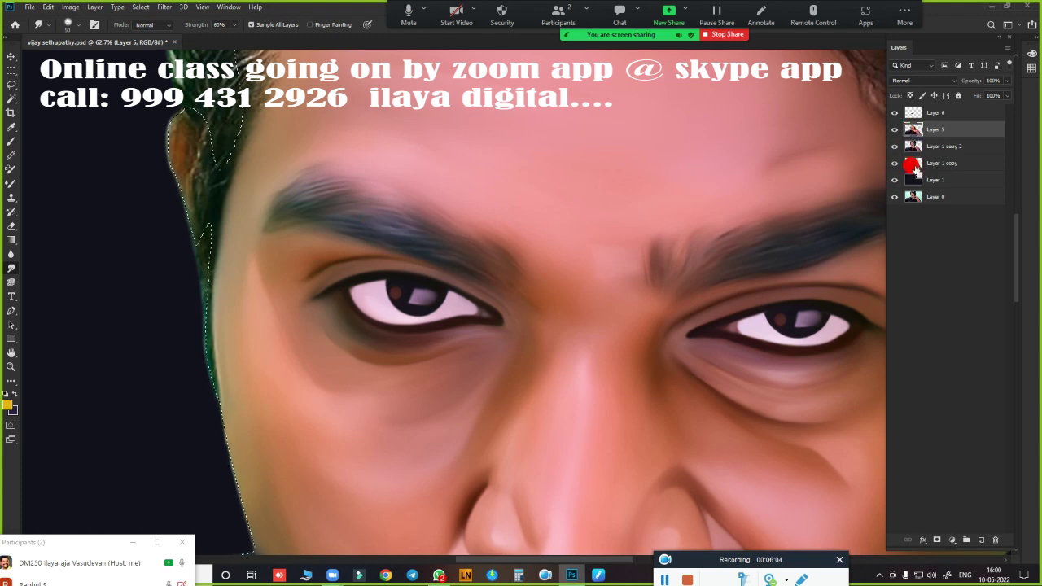
left_click_drag(917, 168, 876, 171)
scroll(293, 175, "up", 1)
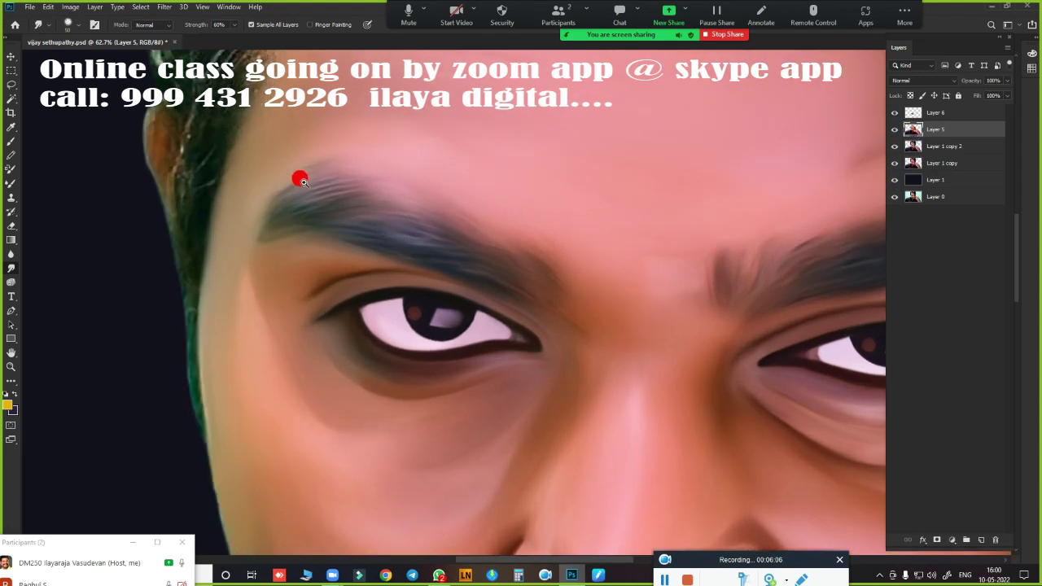
scroll(390, 203, "up", 1)
left_click(944, 113)
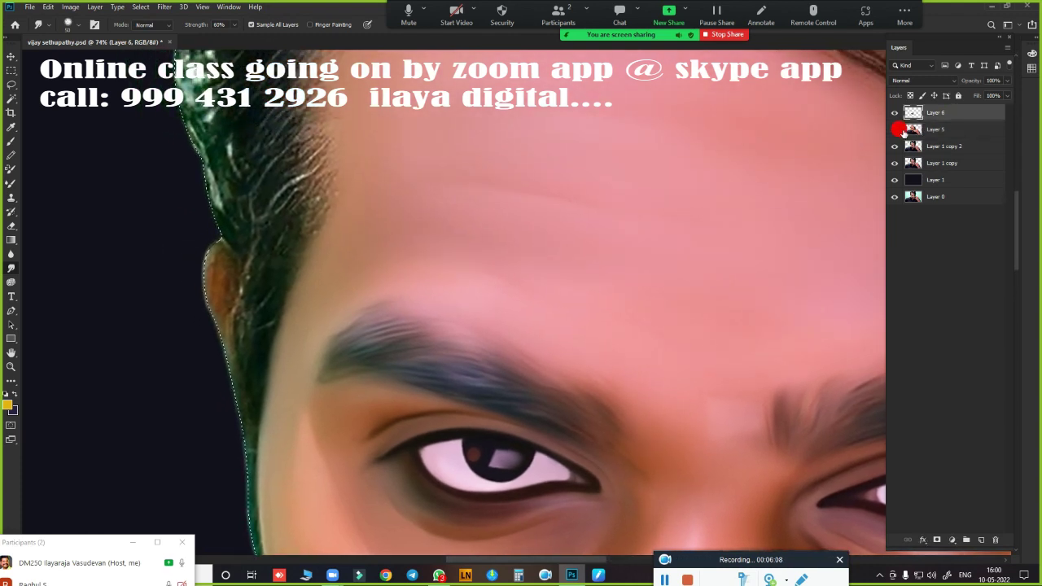
left_click(910, 130, "ctrl")
scroll(494, 121, "up", 1)
Smudge the hair along the side of the face on Layer 6
mouse_move(375, 188)
left_mouse_down()
mouse_move(379, 147)
mouse_move(383, 187)
mouse_move(361, 121)
mouse_move(365, 128)
left_mouse_up()
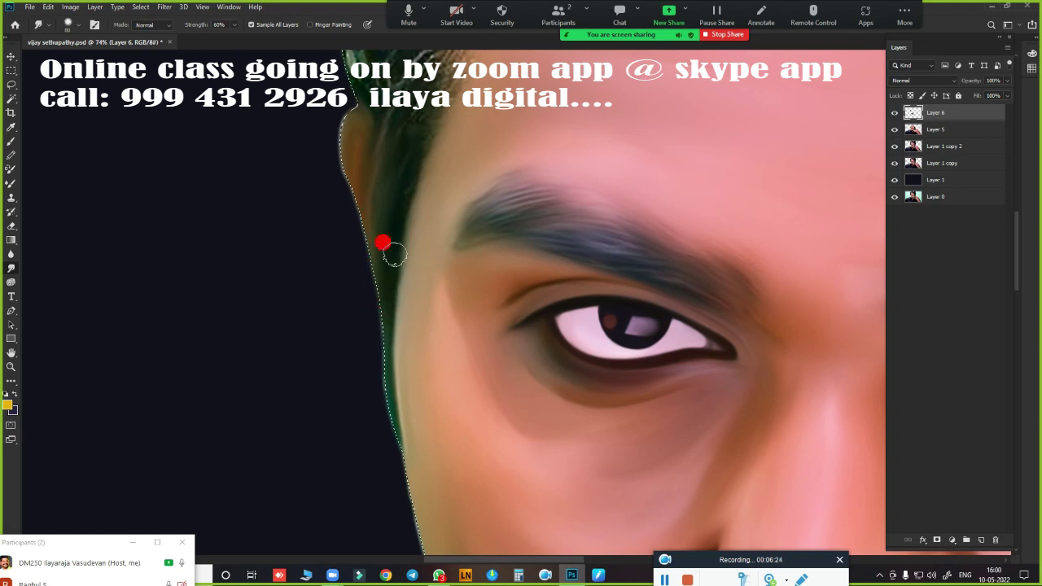
scroll(448, 193, "up", 1)
scroll(400, 439, "up", 6)
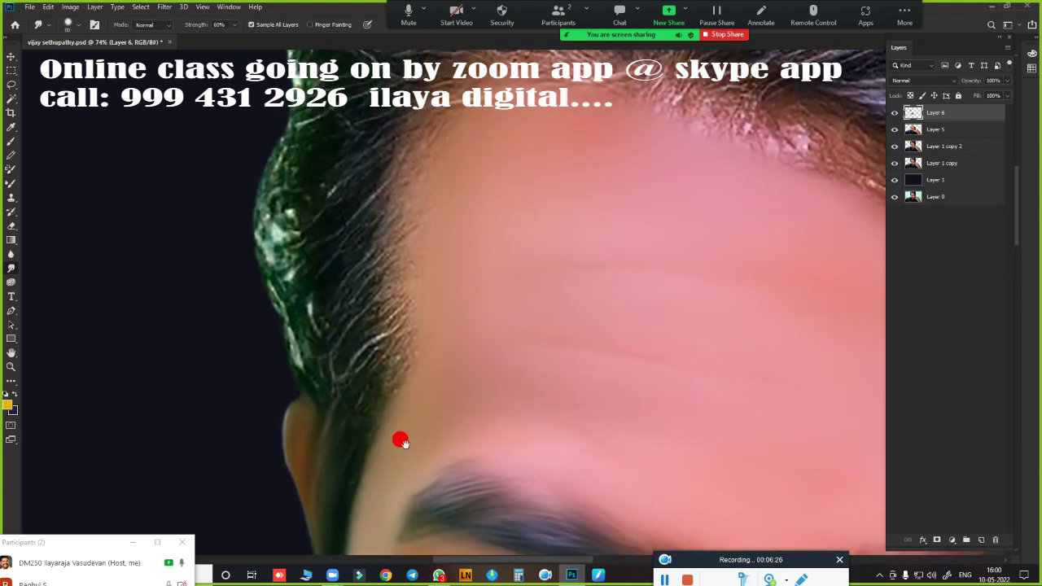
scroll(401, 385, "up", 4)
scroll(456, 322, "down", 3, "alt")
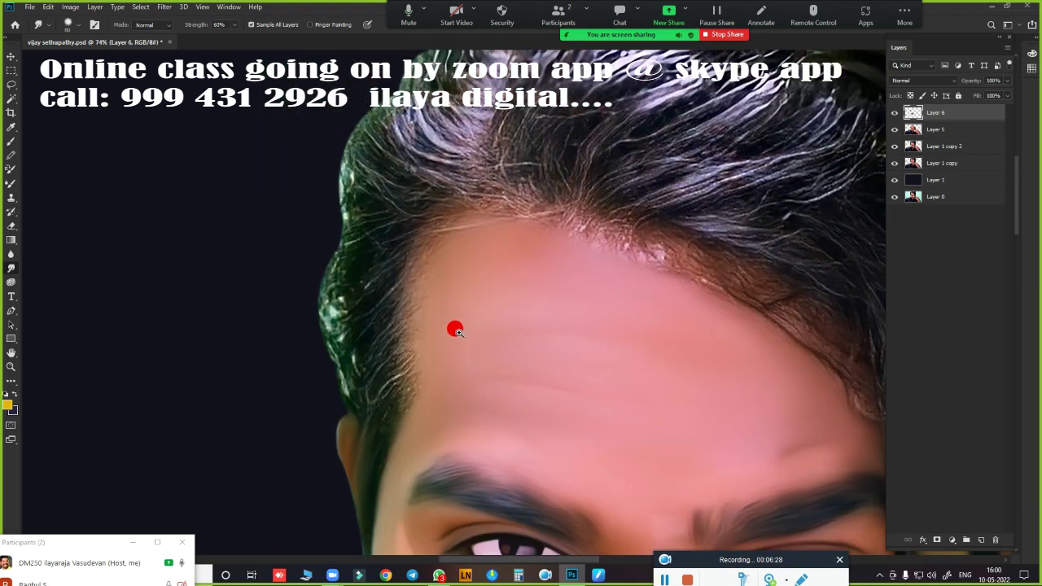
scroll(474, 312, "down", 2, "alt")
scroll(428, 247, "up", 1, "alt")
scroll(496, 314, "down", 2, "alt")
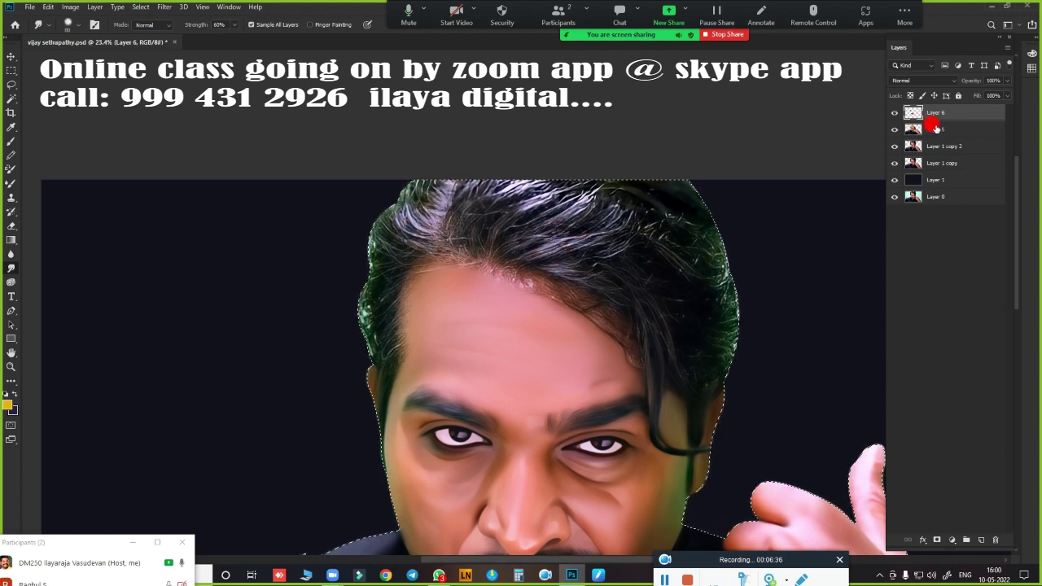
Add a new Layer 7, clear the selection, and zoom out on the portrait
left_click(980, 540)
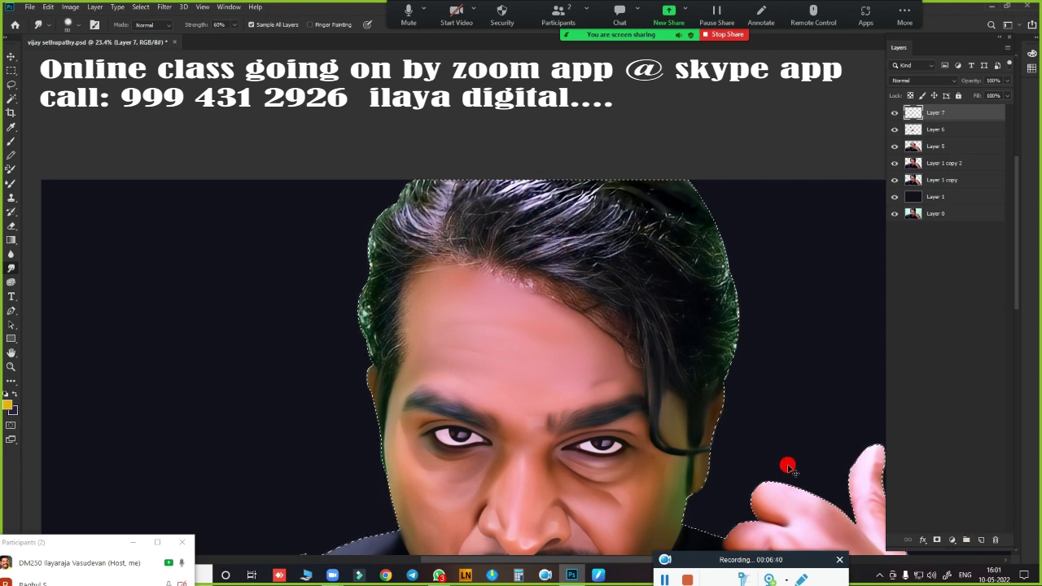
key("ctrl+d")
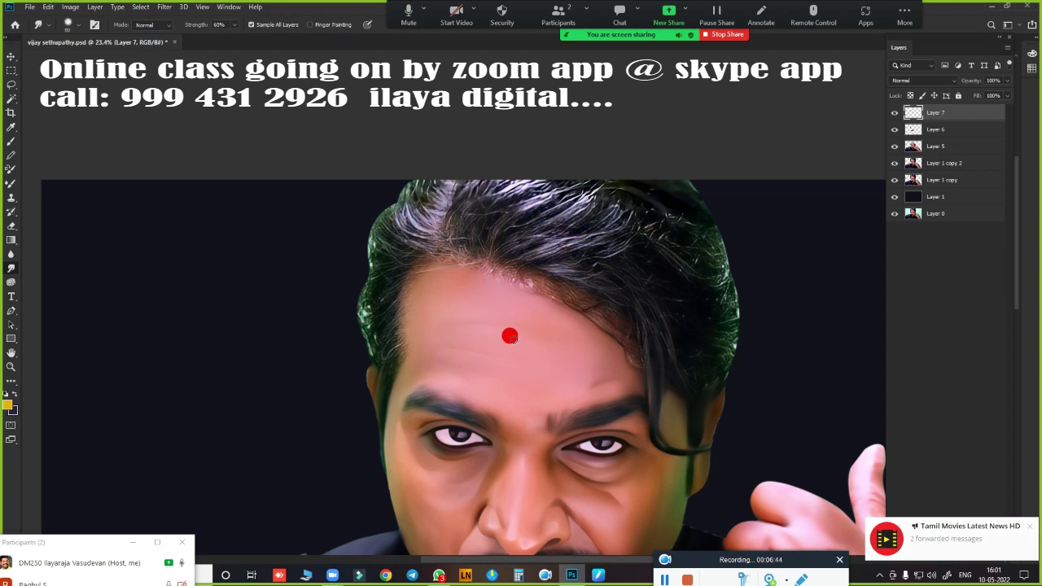
key("ctrl+minus")
scroll(512, 337, "down", 3)
Pick the 500 px soft round preset and open the Brush Settings panel
right_click(472, 111)
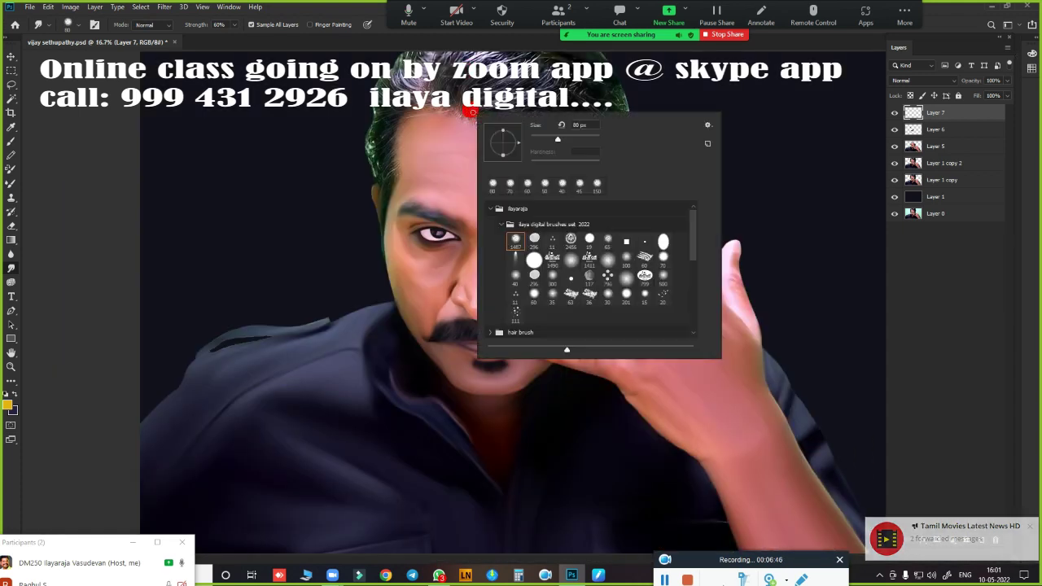
left_click(659, 277)
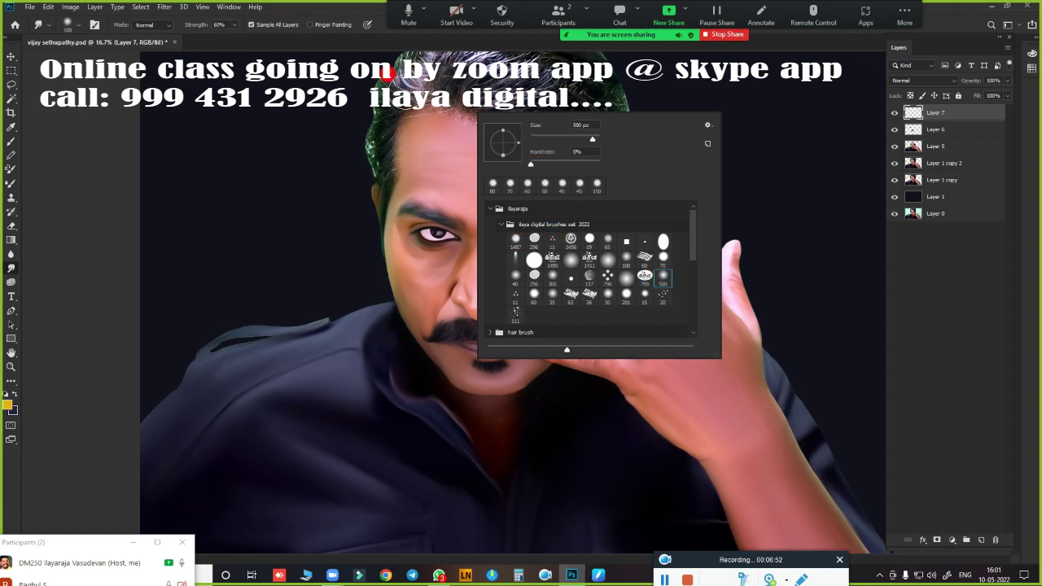
left_click(299, 8)
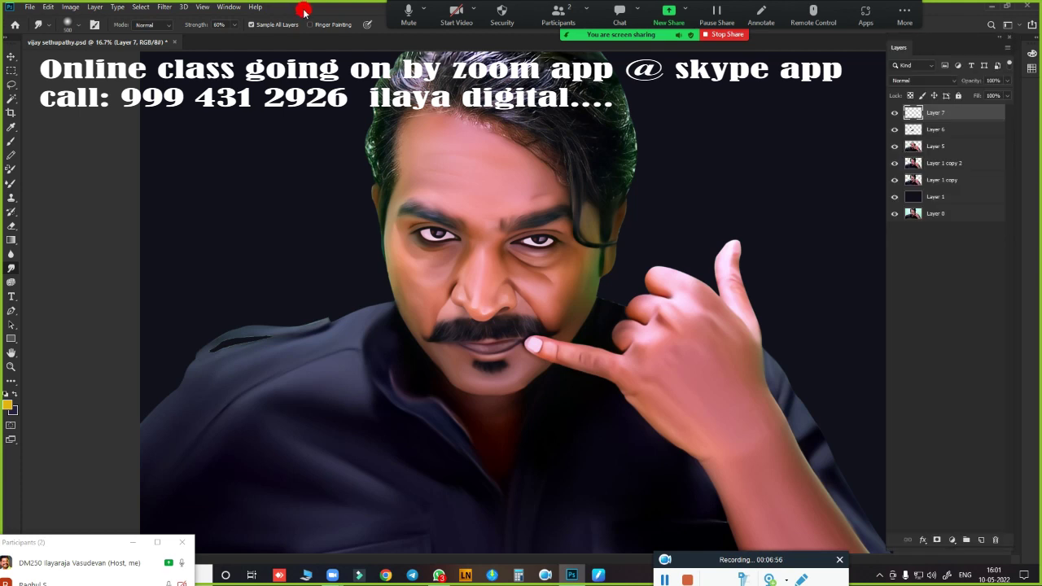
key("F5")
mouse_move(849, 266)
left_mouse_down()
mouse_move(937, 246)
mouse_move(941, 234)
left_mouse_up()
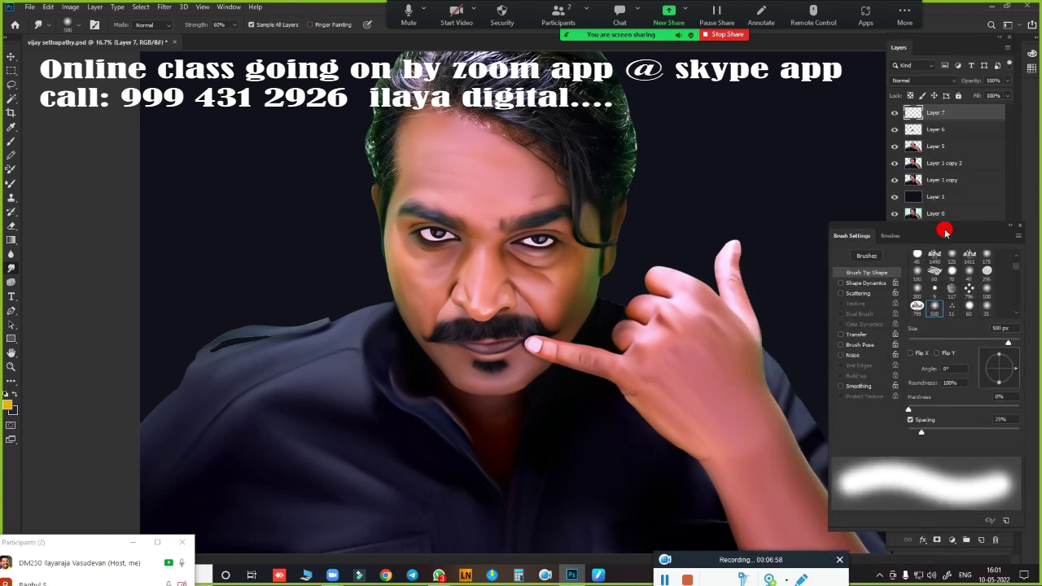
With the Brush tool active, choose the 500 px soft round brush at 0% hardness
right_click(322, 143)
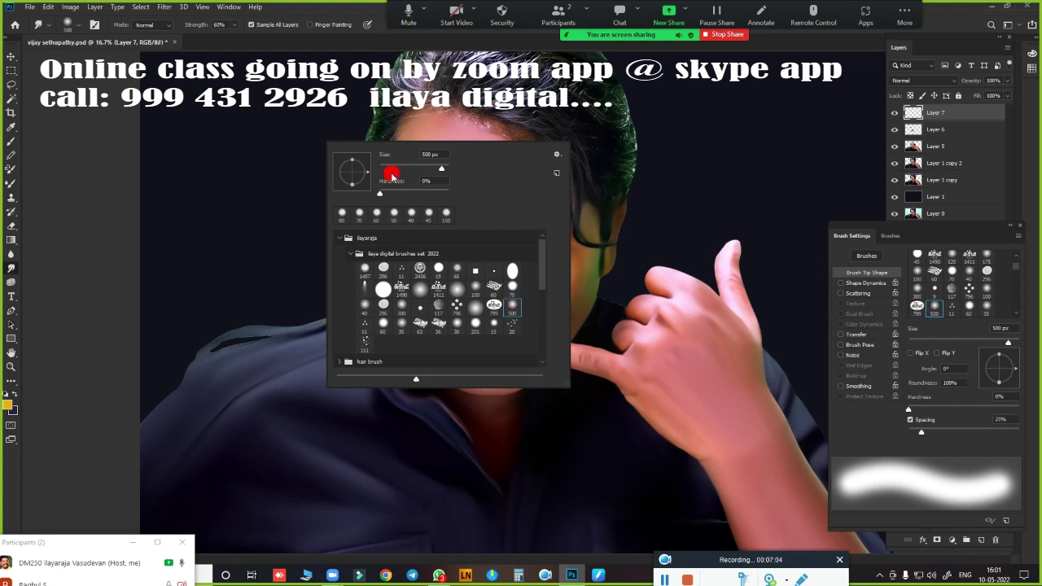
left_click(485, 304)
left_click(12, 145)
right_click(480, 207)
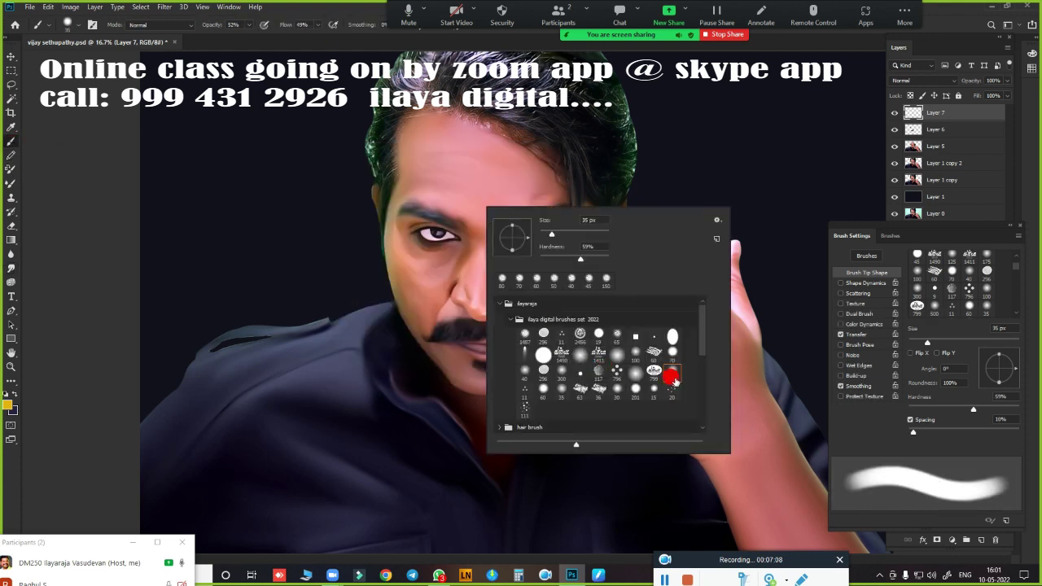
left_click(672, 376)
left_click(511, 41)
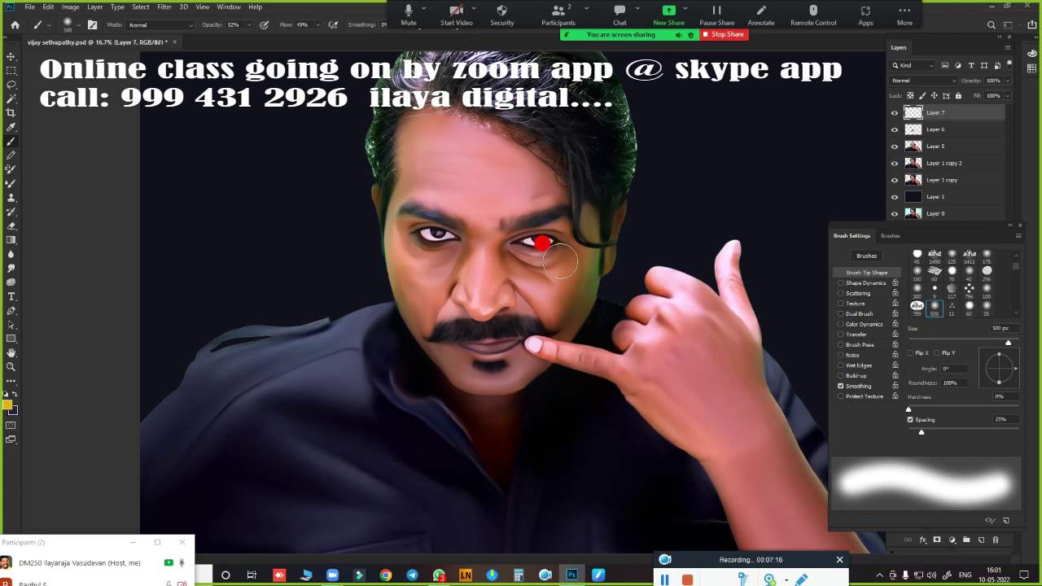
scroll(539, 243, "down", 2)
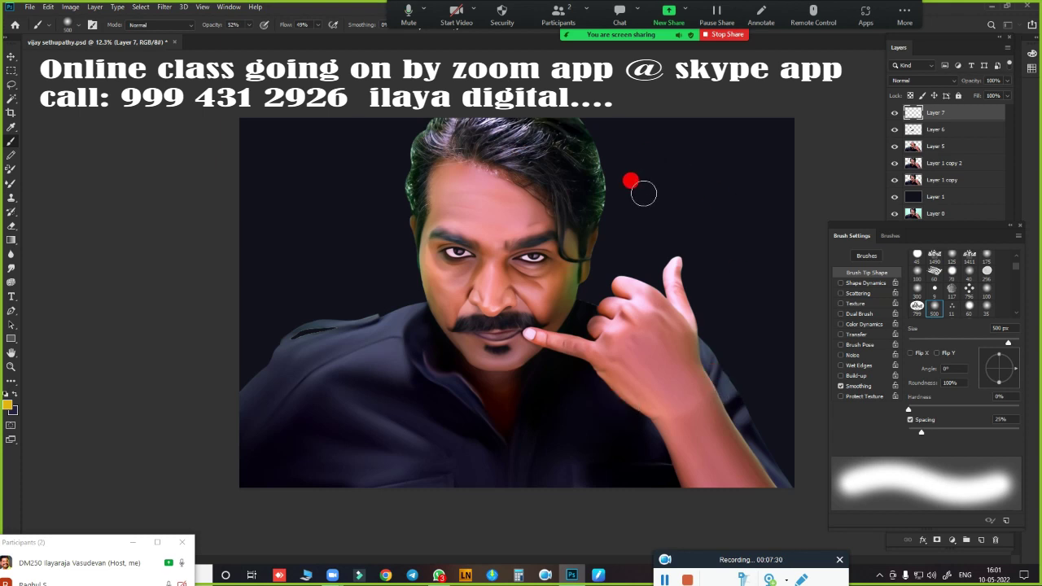
scroll(525, 216, "up", 2)
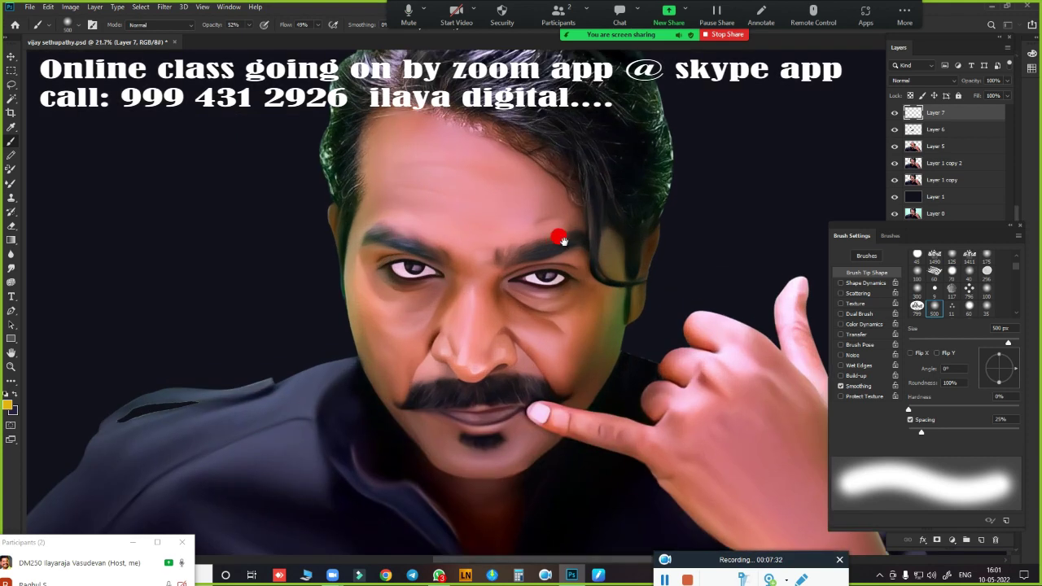
scroll(633, 246, "down", 1)
scroll(602, 233, "down", 1)
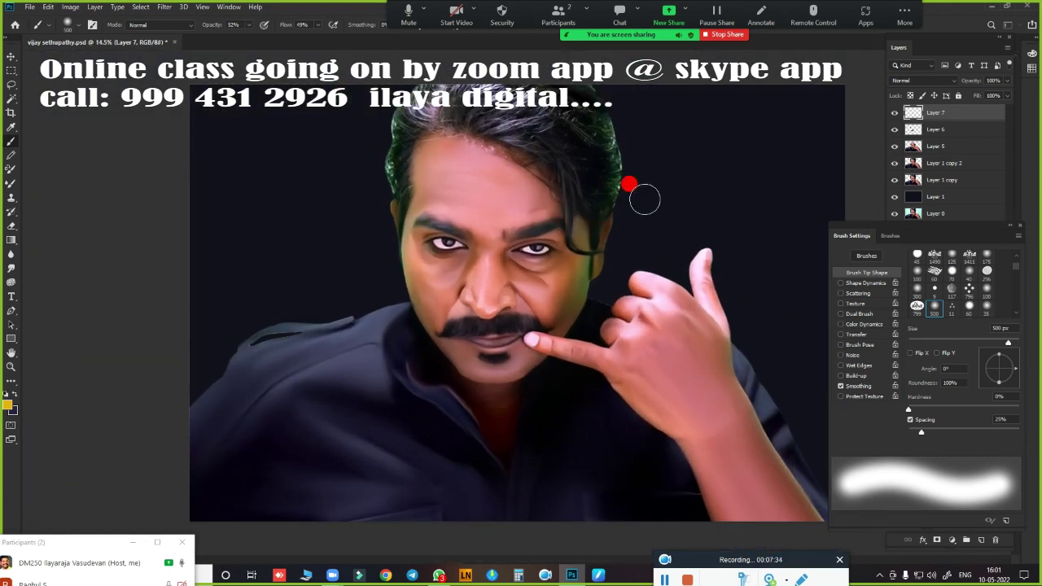
Set the foreground colour to magenta e30c9a, with brush flow 62% and opacity 30%
left_click(9, 407)
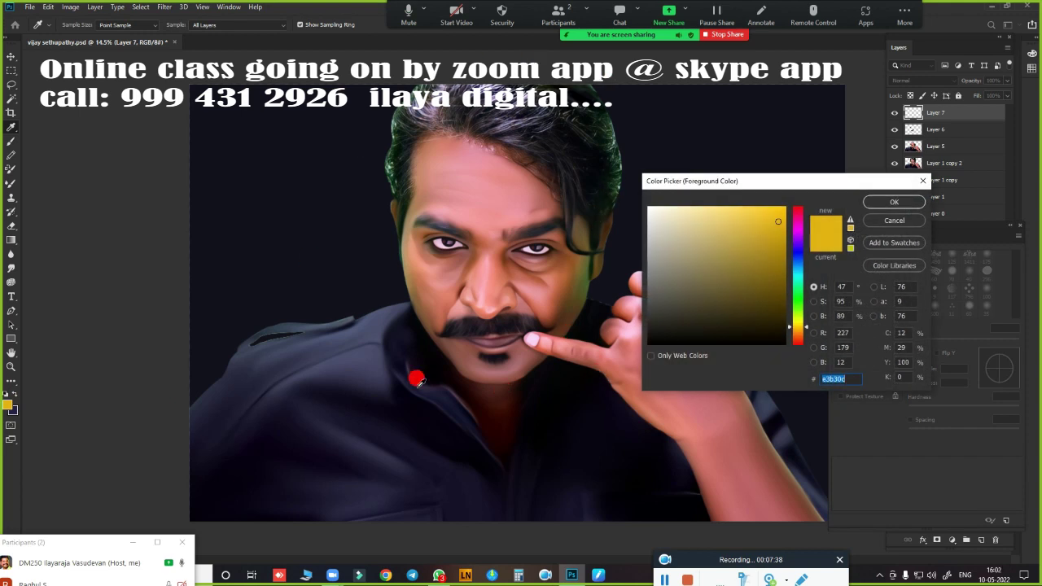
left_click(797, 232)
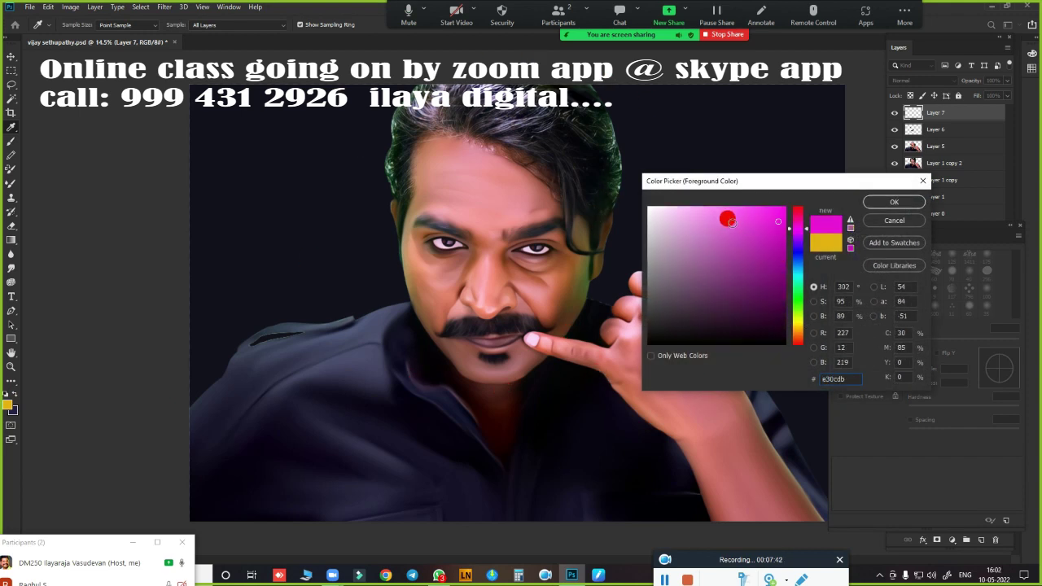
left_click_drag(791, 227, 790, 221)
left_click(889, 203)
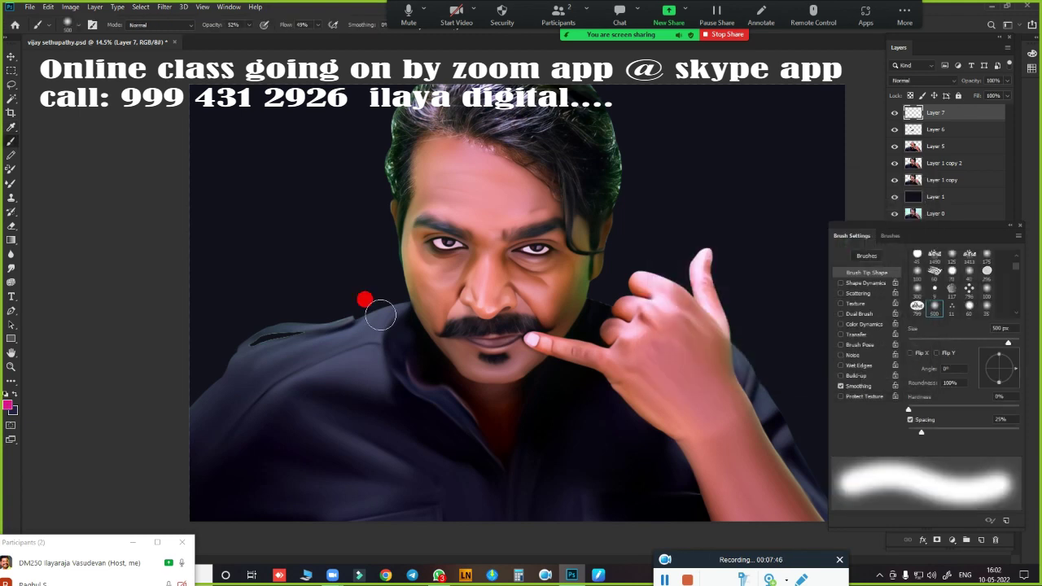
left_click(318, 25)
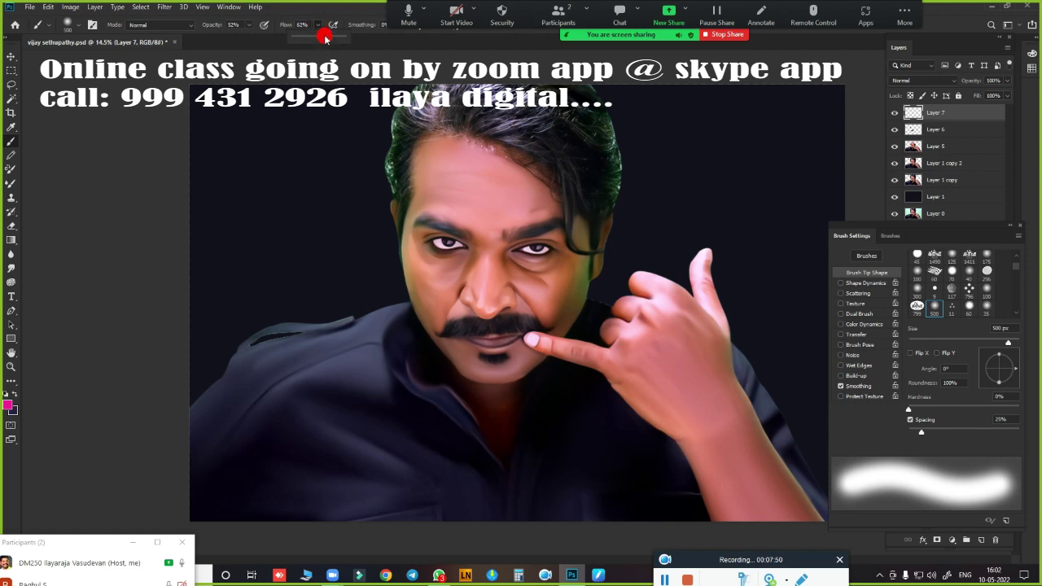
left_click(248, 27)
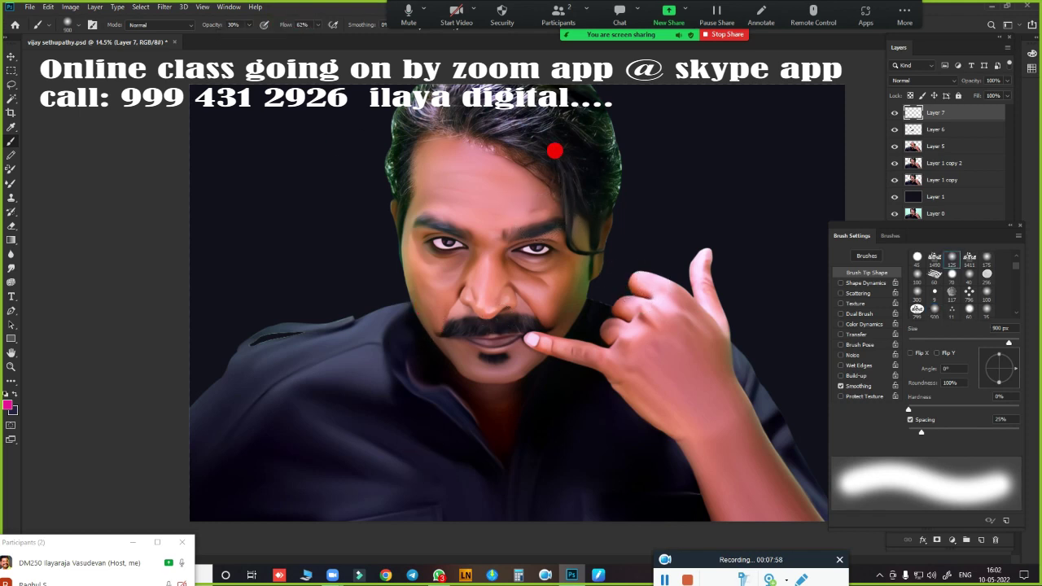
Enlarge the brush to 1200 px and tint the hairline and top of the hair magenta
key("bracketright")
key("bracketright")
key("bracketright")
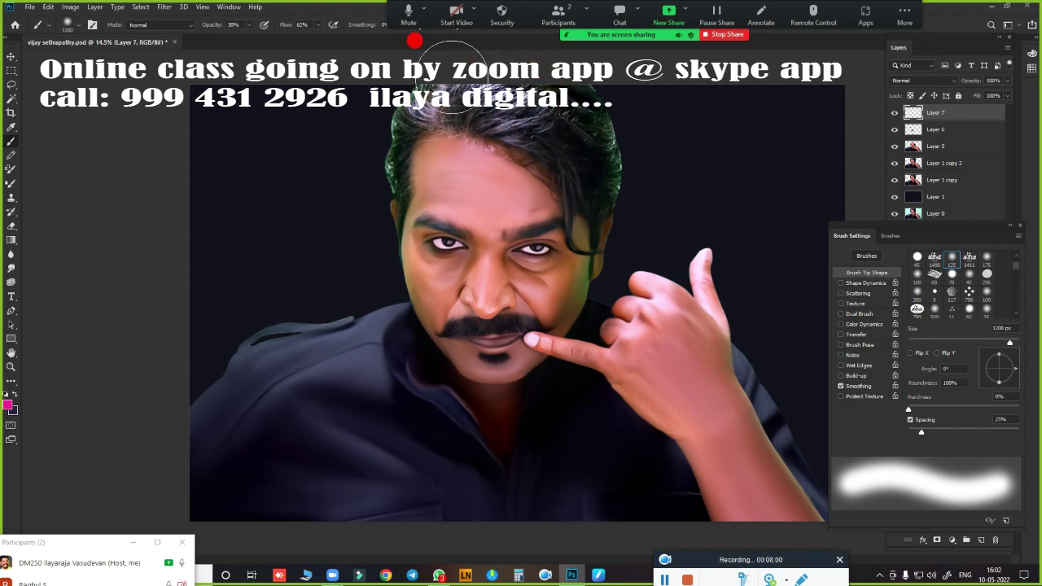
mouse_move(431, 107)
left_mouse_down()
mouse_move(407, 114)
mouse_move(315, 333)
mouse_move(158, 423)
left_mouse_up()
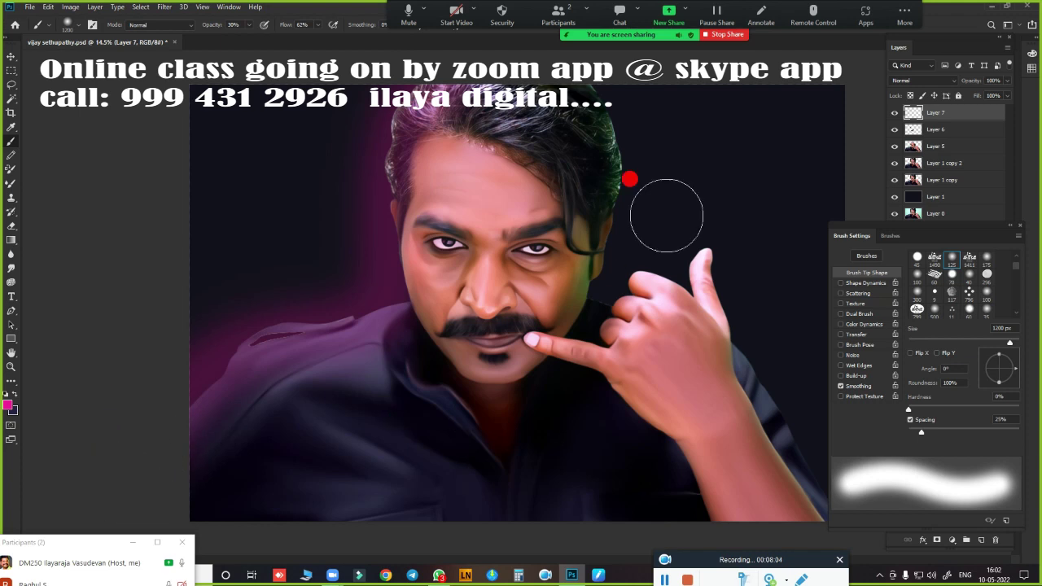
left_click_drag(435, 56, 509, 193)
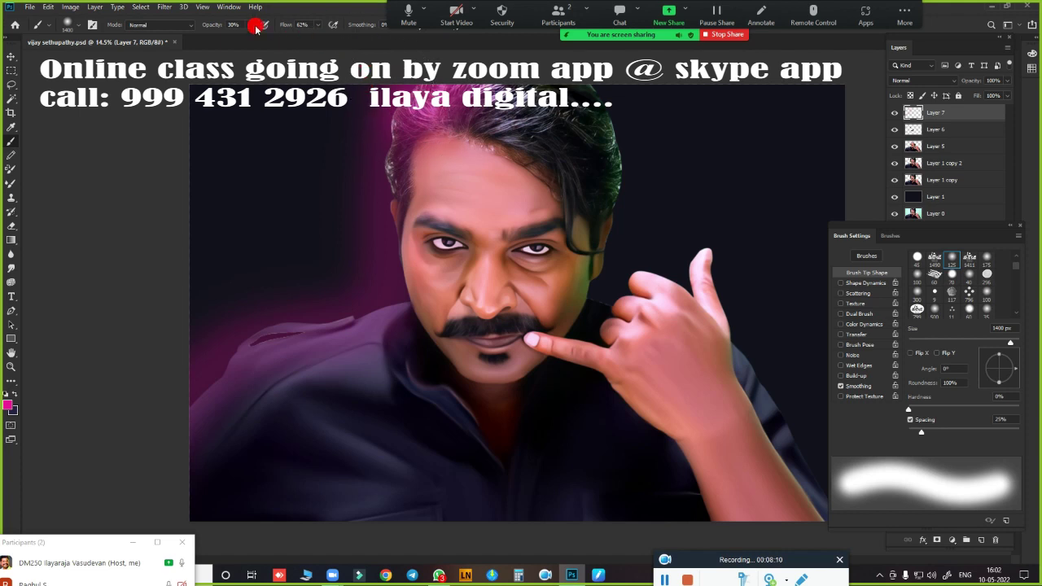
At 100% flow, sweep a magenta glow from the hair to the left shoulder, then select the man's outline
left_click_drag(314, 26, 383, 35)
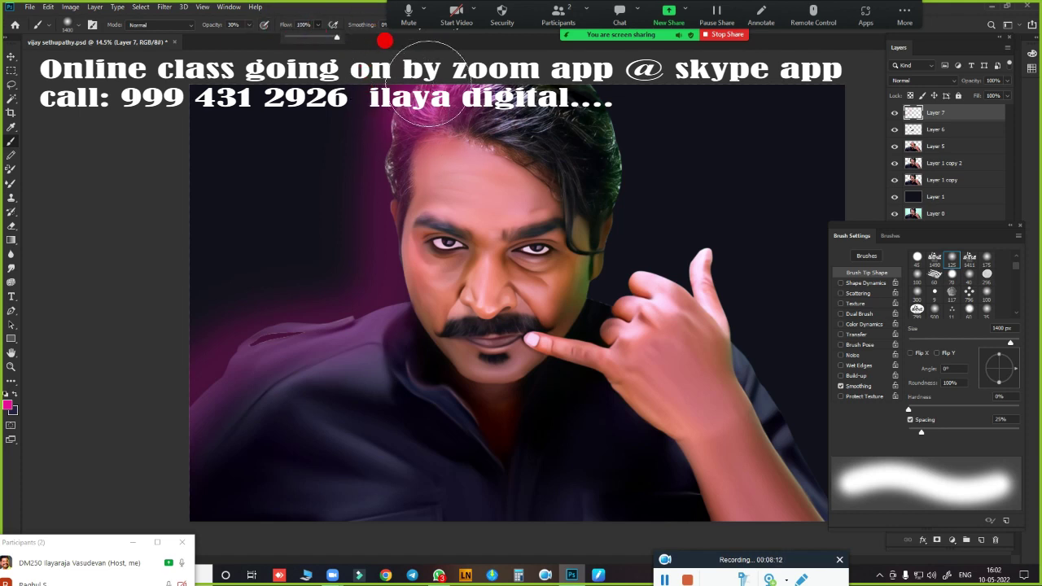
left_click(387, 200)
mouse_move(387, 199)
left_mouse_down()
mouse_move(395, 186)
mouse_move(372, 314)
mouse_move(291, 363)
mouse_move(218, 436)
mouse_move(186, 551)
mouse_move(383, 326)
mouse_move(204, 399)
mouse_move(366, 383)
mouse_move(624, 395)
left_mouse_up()
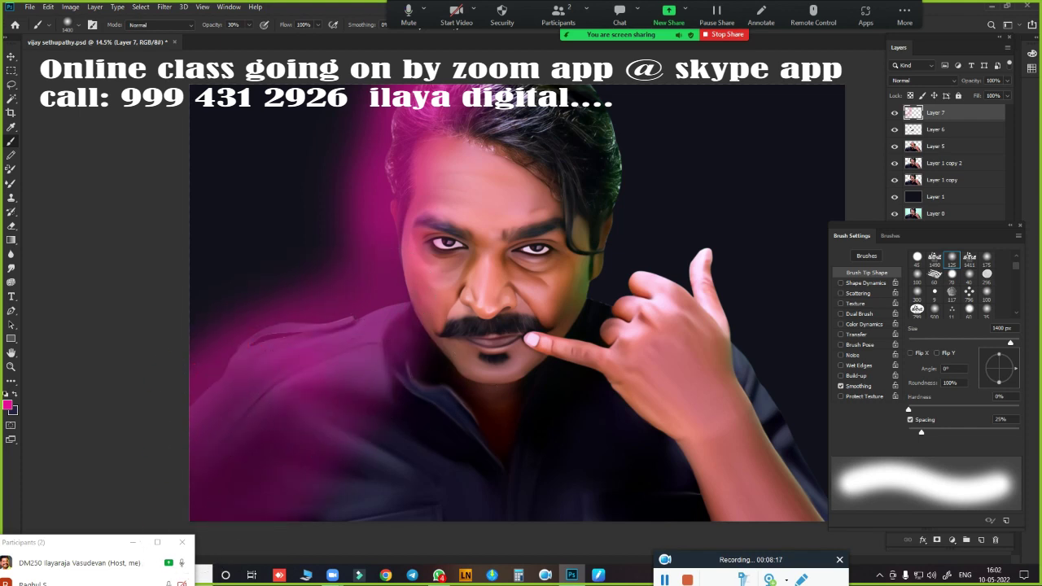
left_click(912, 182, "ctrl")
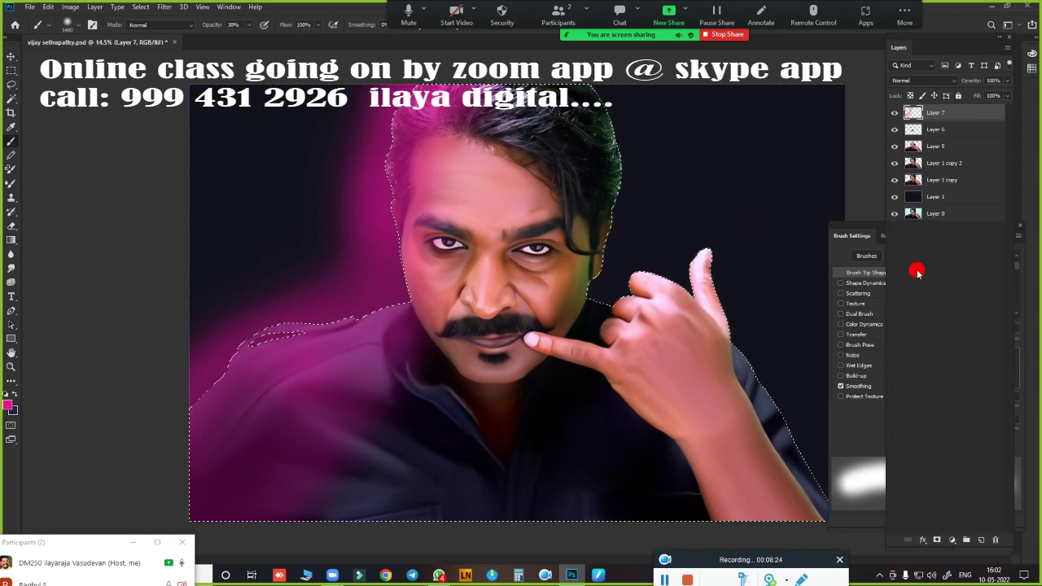
Invert the selection, delete the magenta glow from the background, and deselect
key("ctrl+shift+i")
key("Delete")
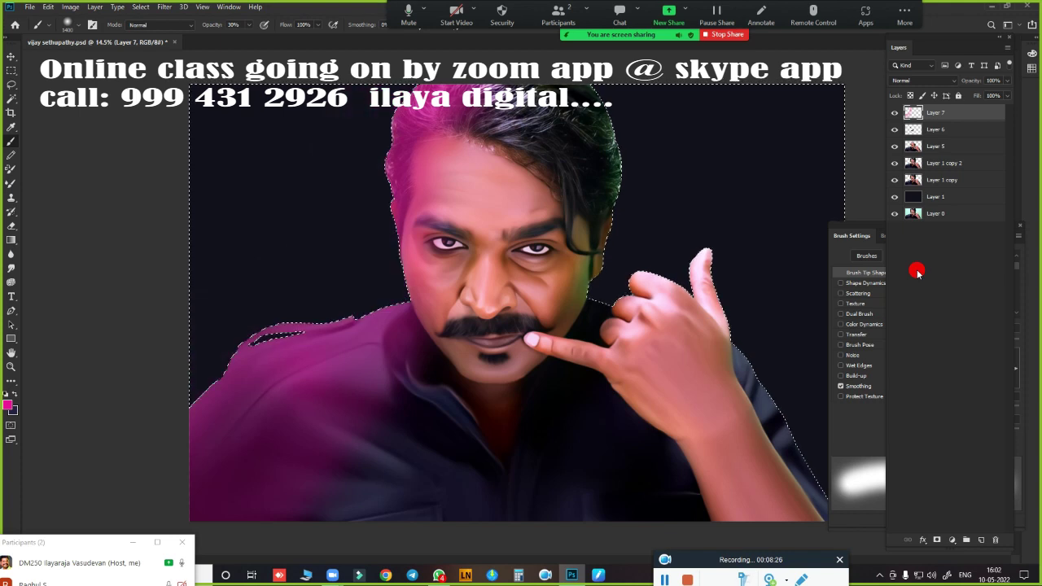
key("ctrl+d")
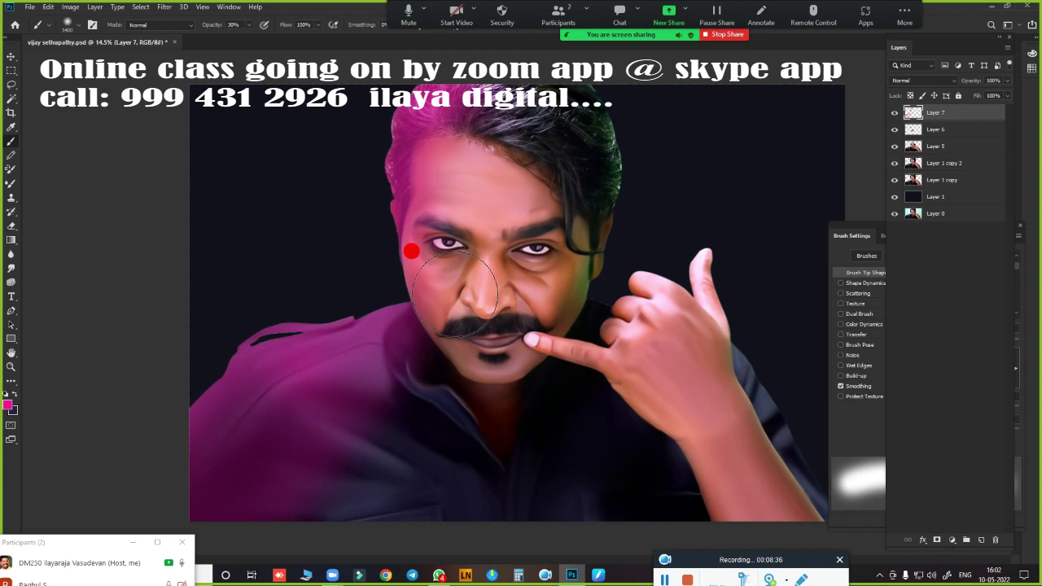
left_click(934, 84)
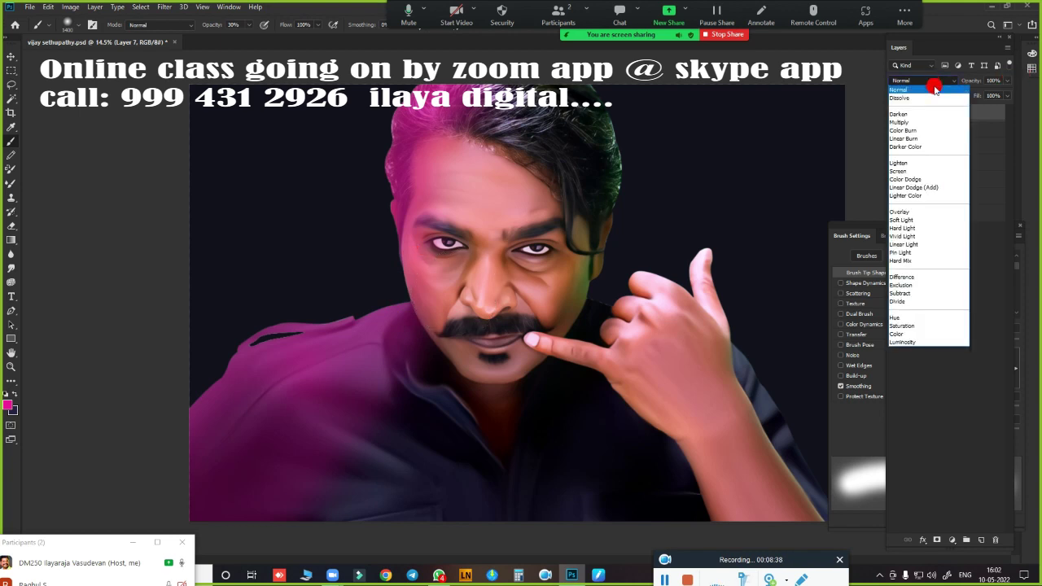
Set Layer 7's blend mode to Color so the magenta glow subtly tints the figure
left_click(902, 334)
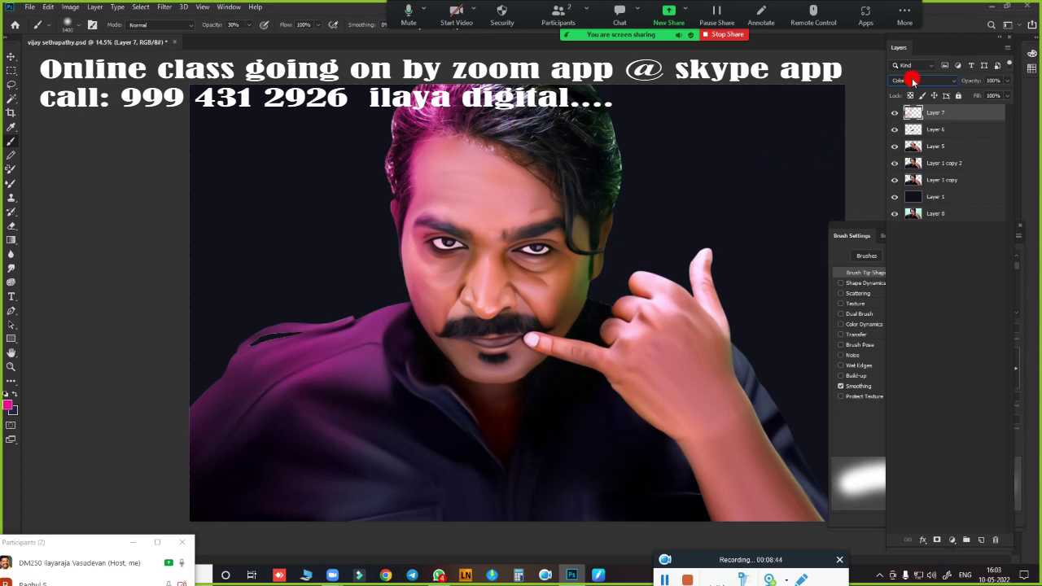
left_click(920, 82)
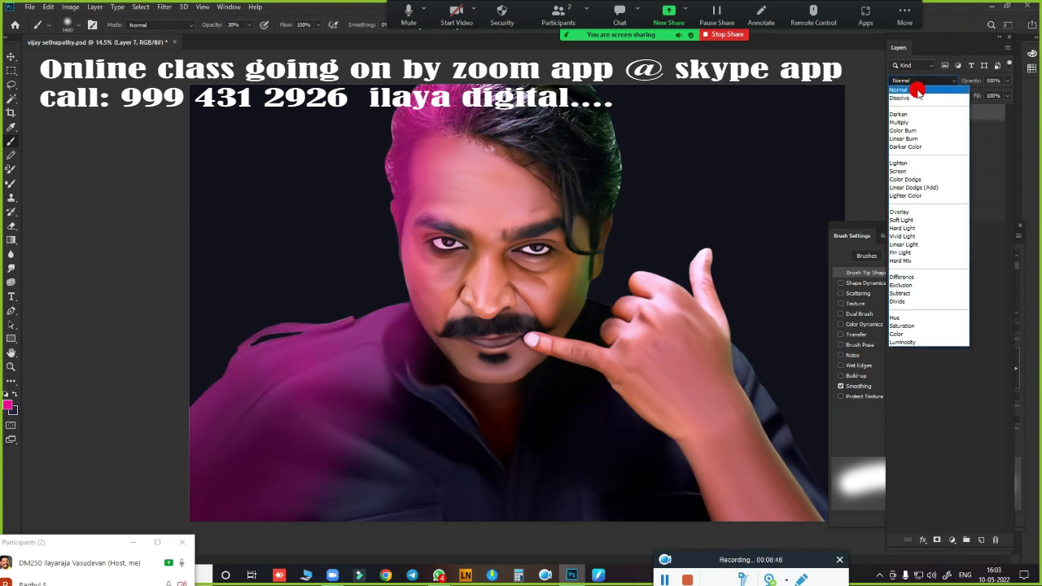
left_click(918, 83)
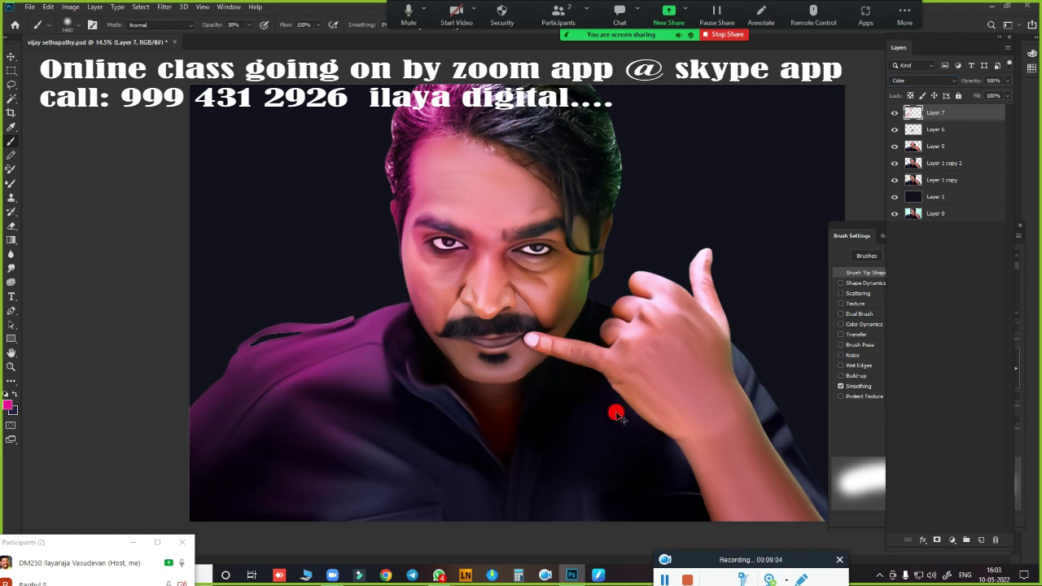
Erase the magenta tint from the brow and forehead on Layer 7, discarding an accidental mask
key("e")
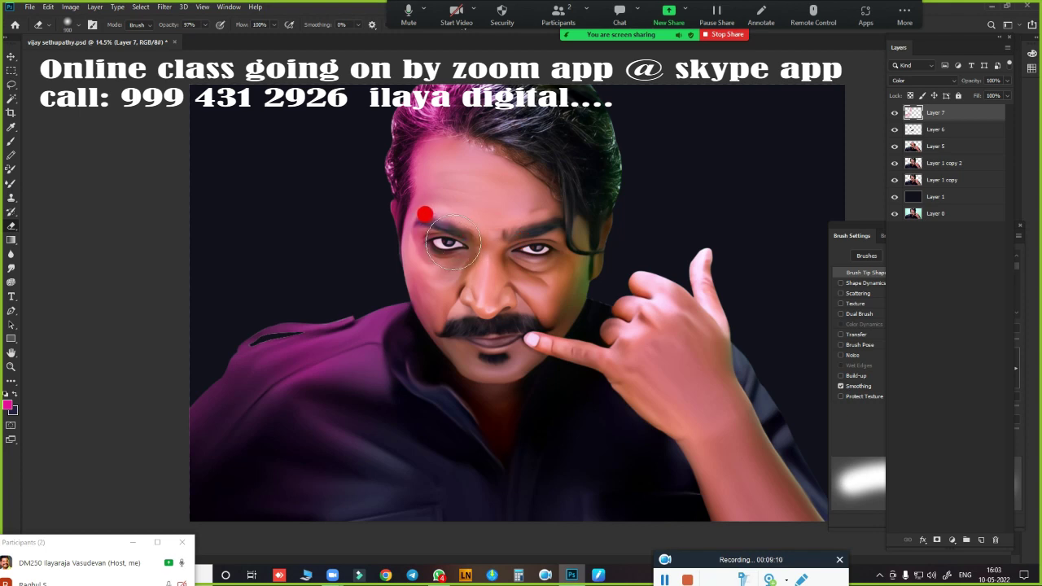
left_click_drag(453, 242, 485, 163)
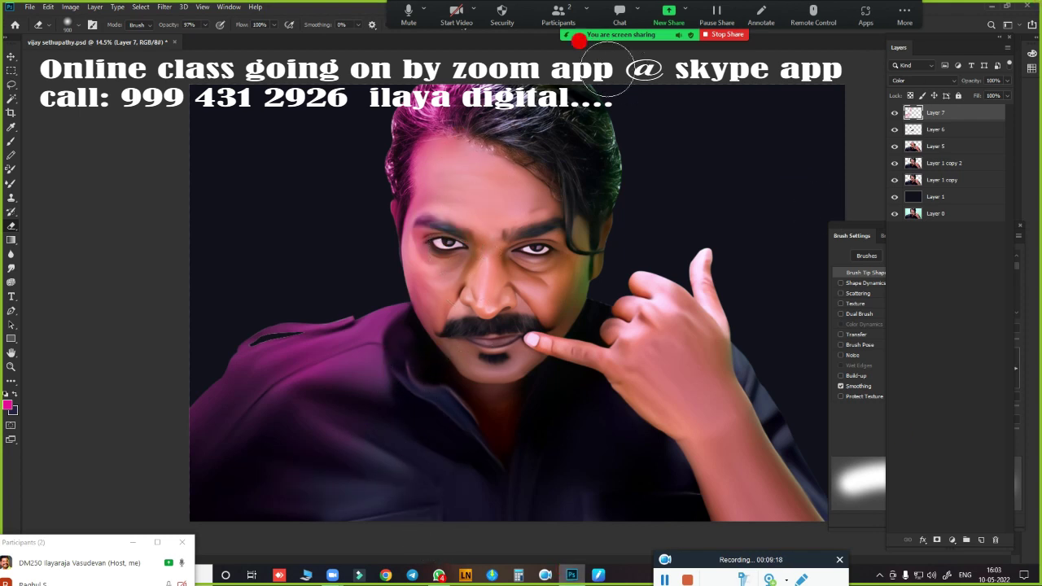
left_click(937, 541)
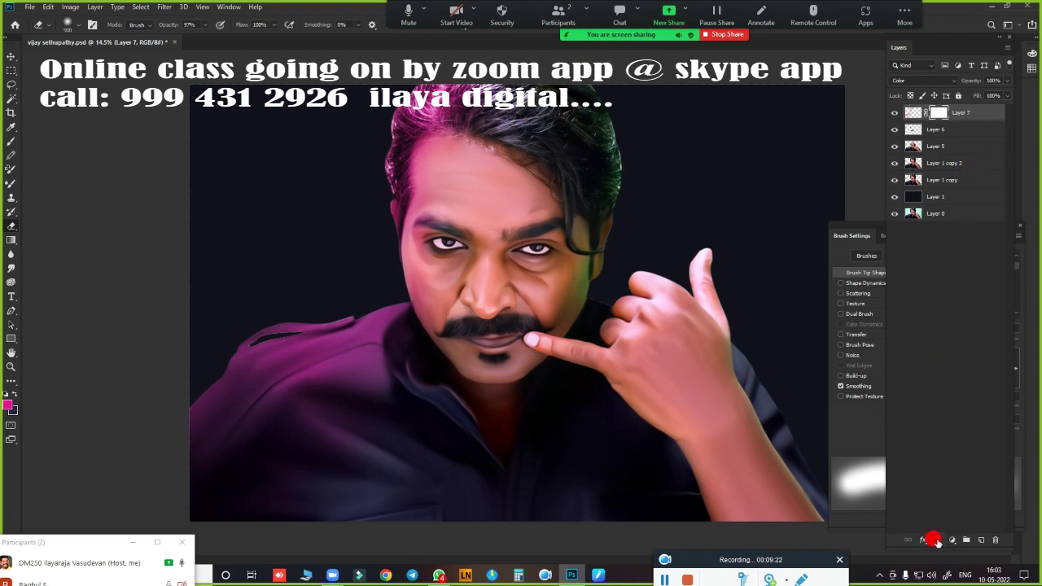
key("ctrl+z")
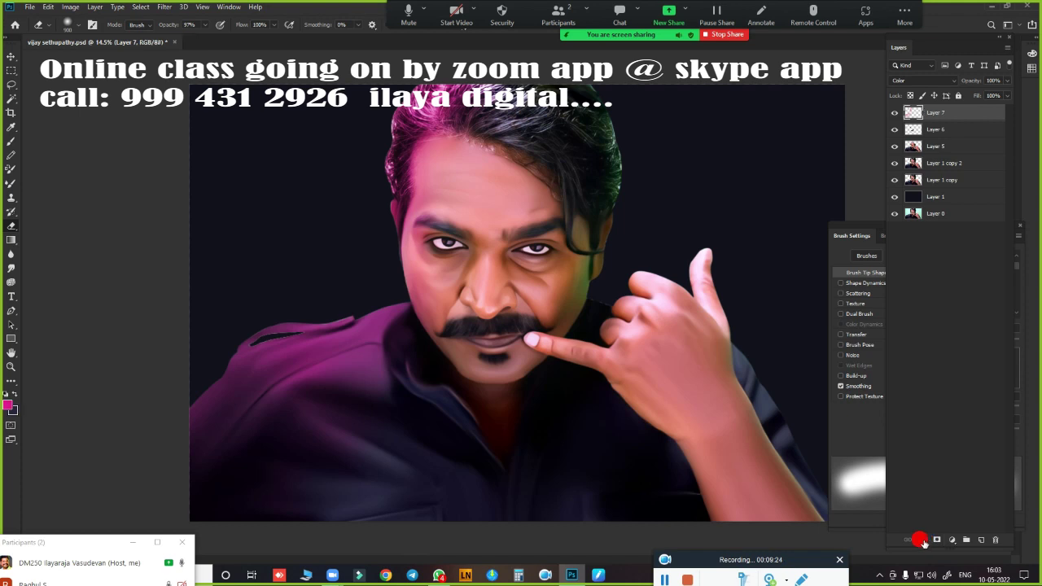
left_click(921, 541)
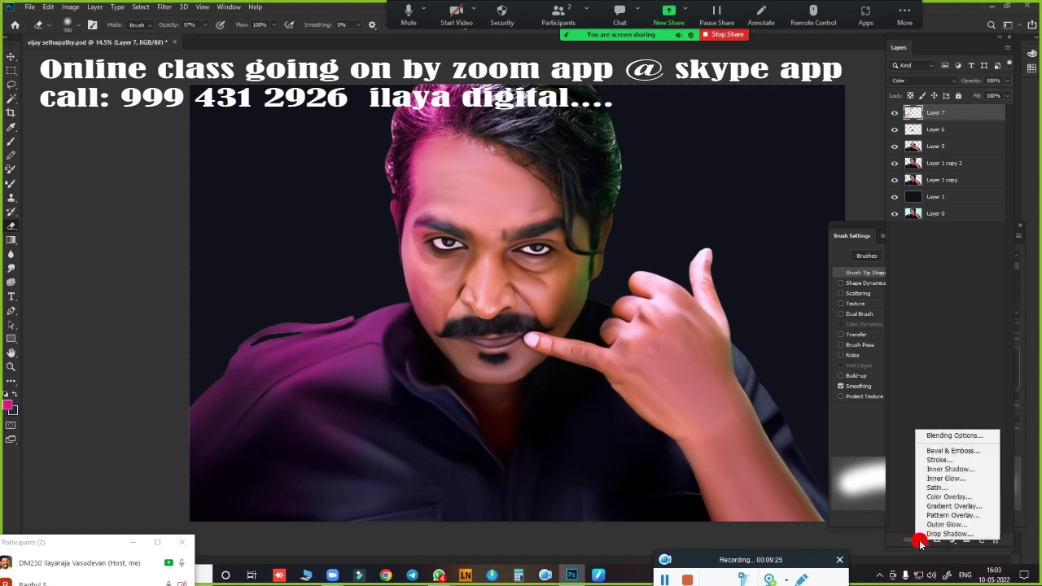
Split and widen Layer 7's Underlying Layer Blend If slider to soften the blend, then apply
left_click(972, 438)
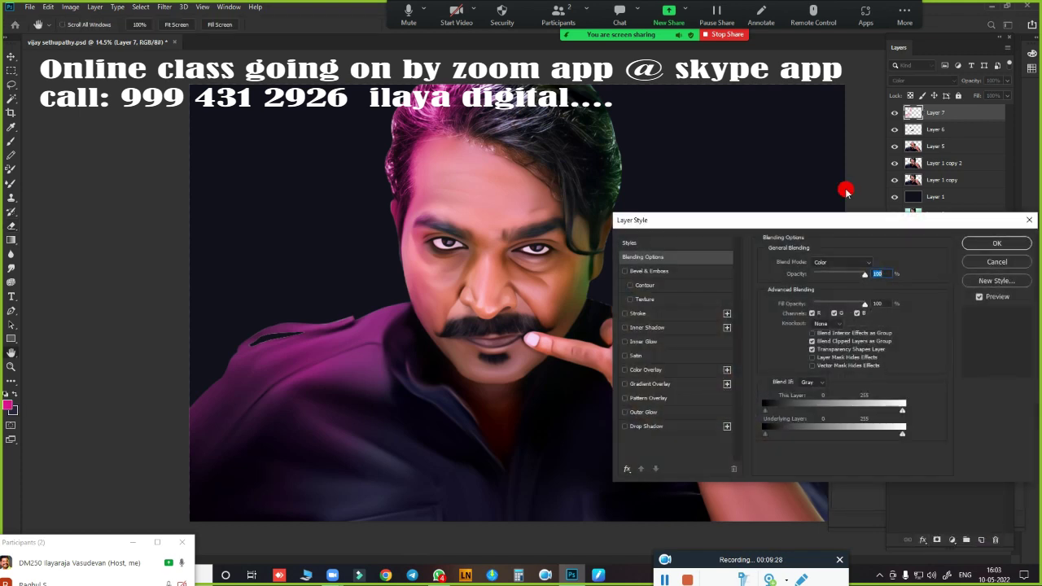
left_click_drag(888, 221, 898, 63)
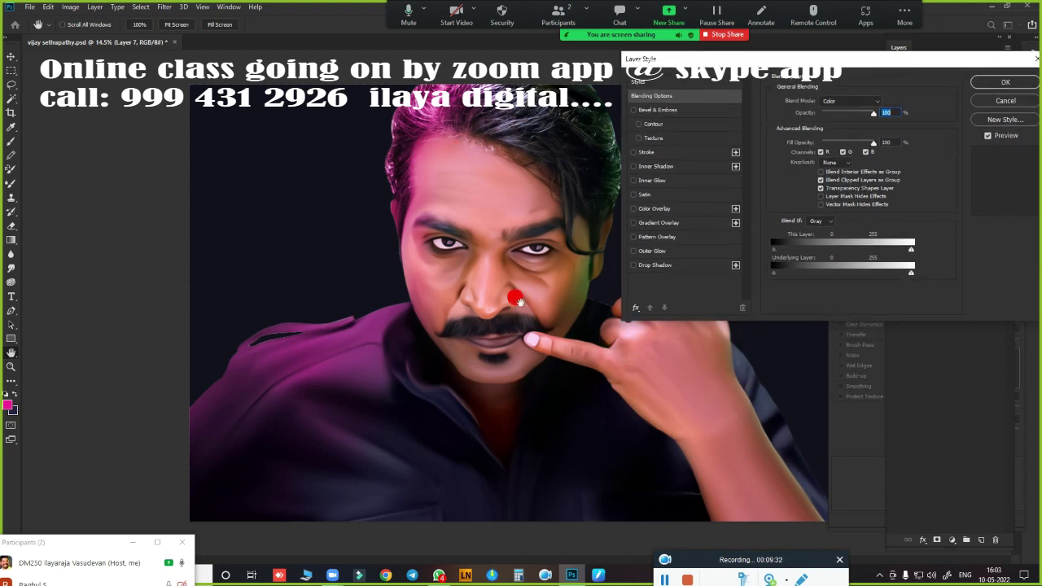
scroll(505, 358, "up", 2)
left_click_drag(474, 295, 406, 352)
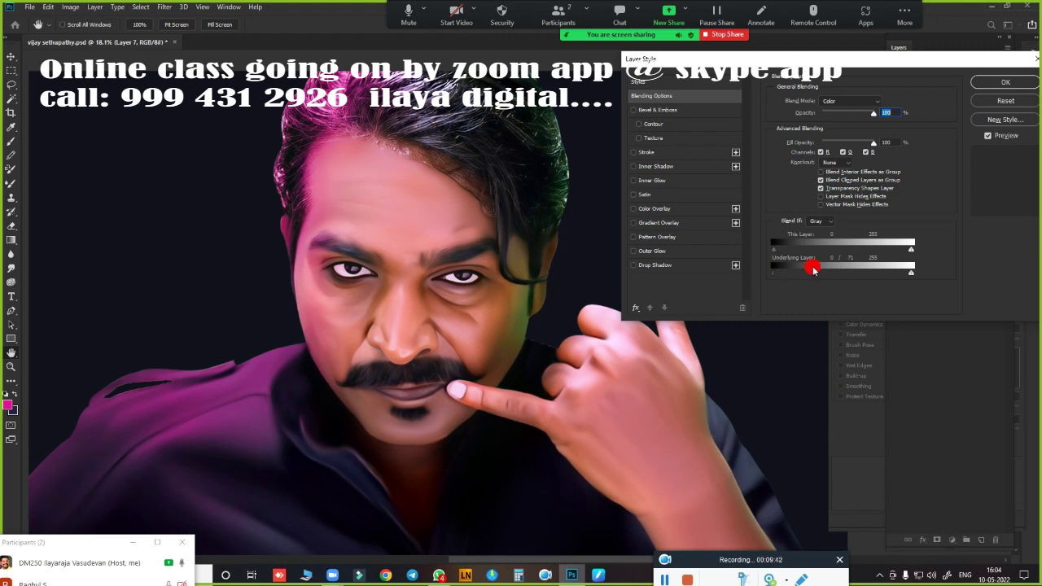
mouse_move(828, 266)
left_mouse_down()
mouse_move(781, 270)
mouse_move(897, 255)
mouse_move(822, 272)
mouse_move(840, 271)
left_mouse_up()
mouse_move(797, 283)
left_mouse_down()
mouse_move(844, 265)
mouse_move(777, 277)
left_mouse_up()
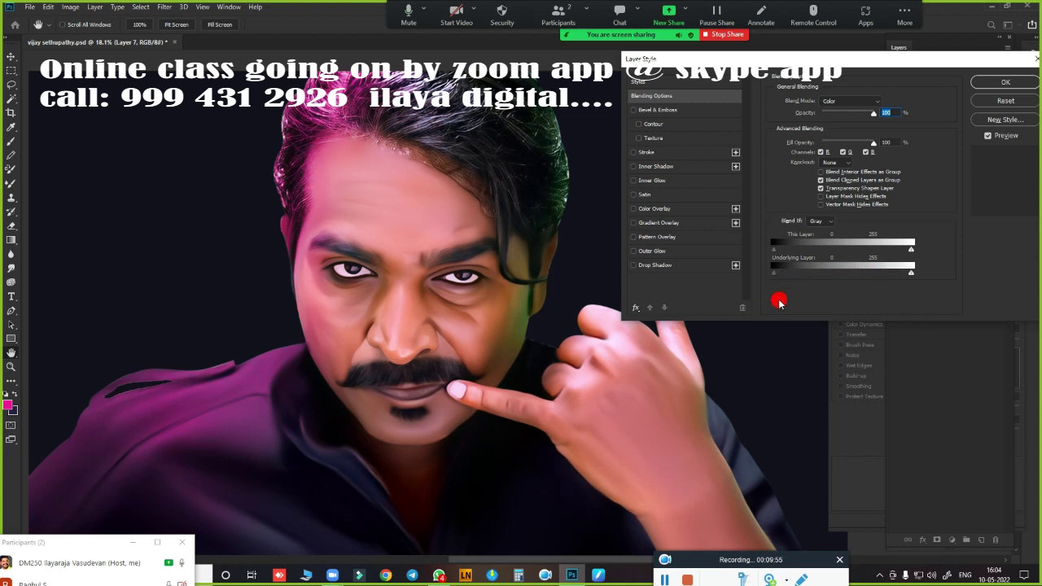
left_click(993, 88)
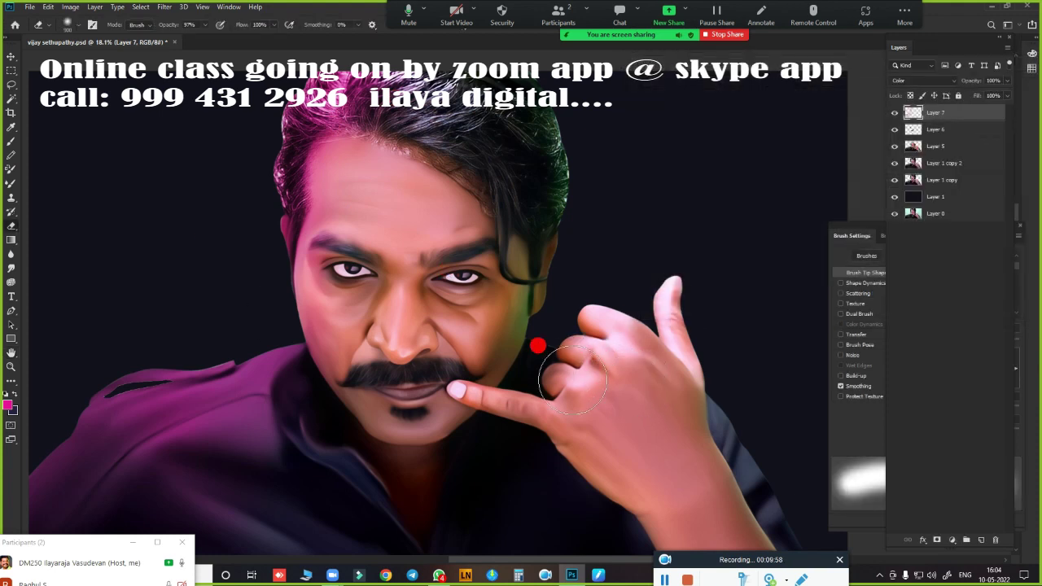
Apply a Hue/Saturation shift of about -30 to Layer 7, making the hair and shirt purple
scroll(573, 380, "down", 2)
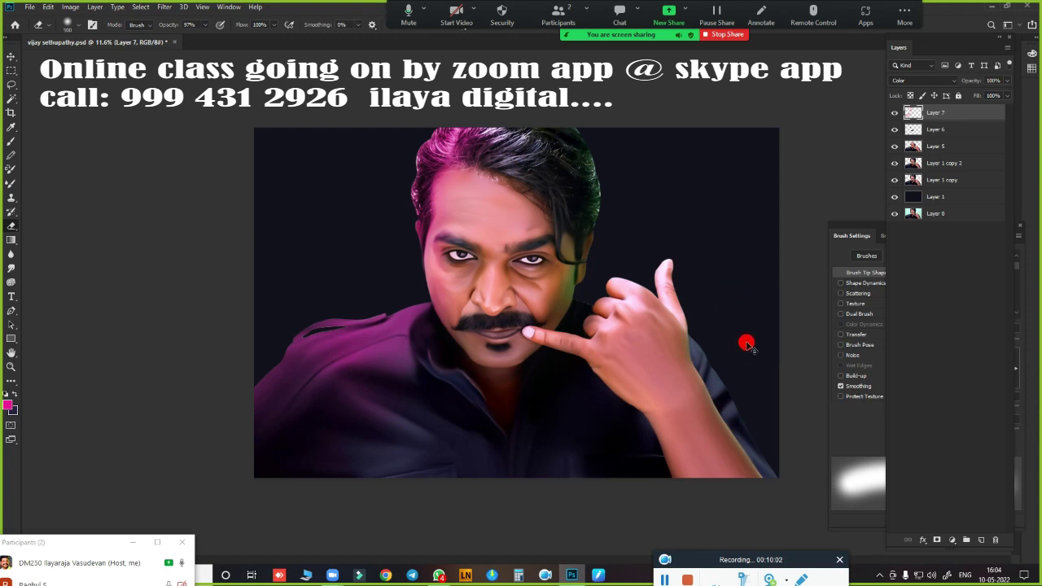
key("ctrl+u")
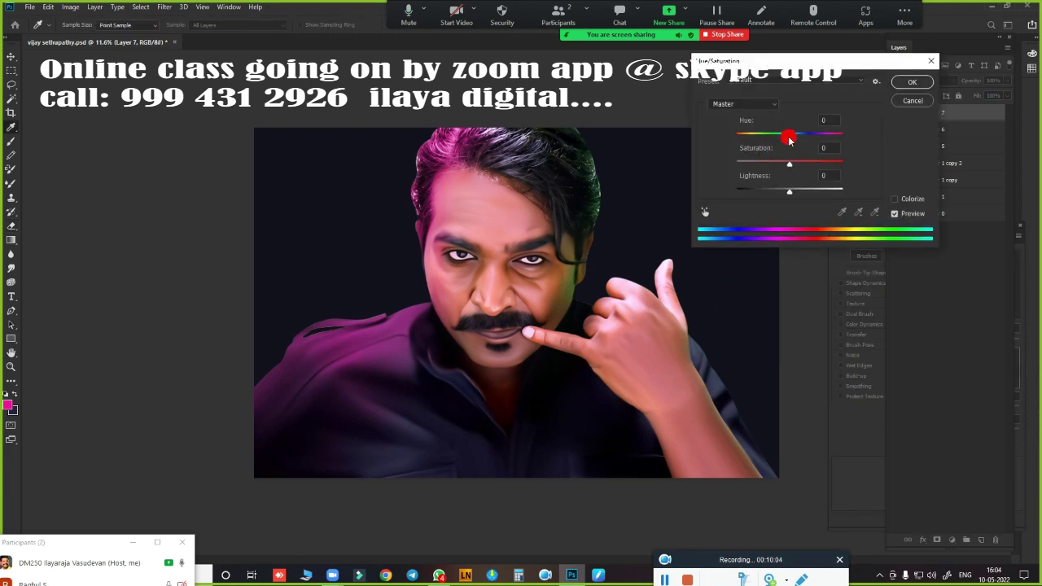
mouse_move(789, 140)
left_mouse_down()
mouse_move(753, 148)
mouse_move(781, 146)
mouse_move(772, 149)
left_mouse_up()
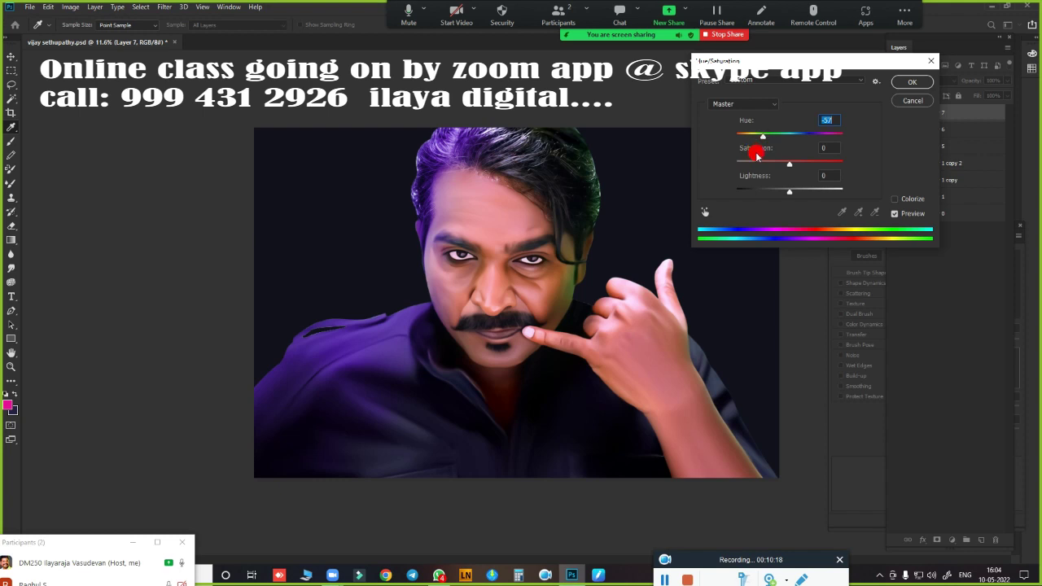
mouse_move(765, 141)
left_mouse_down()
mouse_move(737, 148)
mouse_move(836, 150)
mouse_move(819, 150)
left_mouse_up()
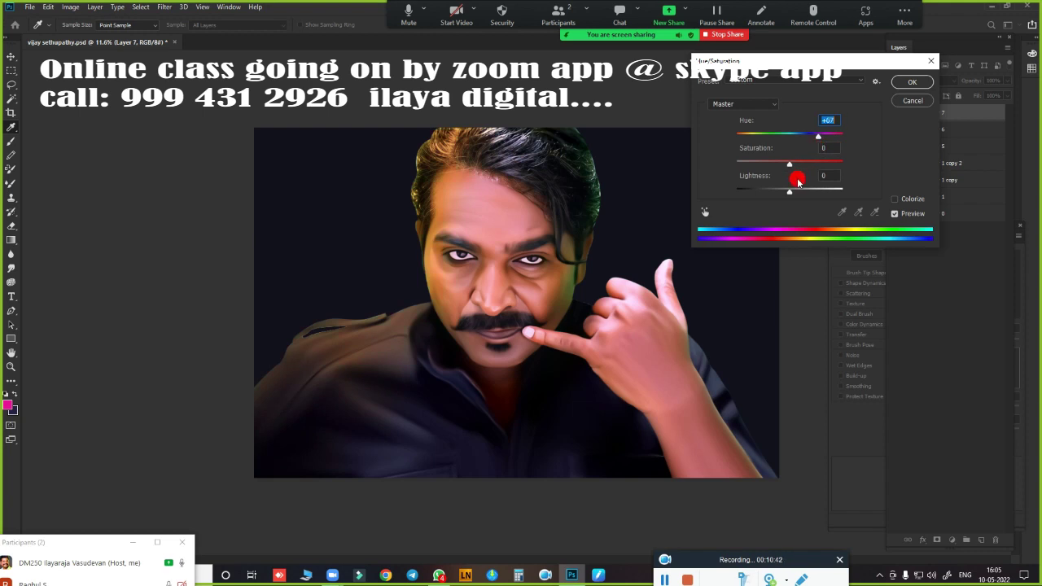
left_click_drag(817, 147, 789, 150)
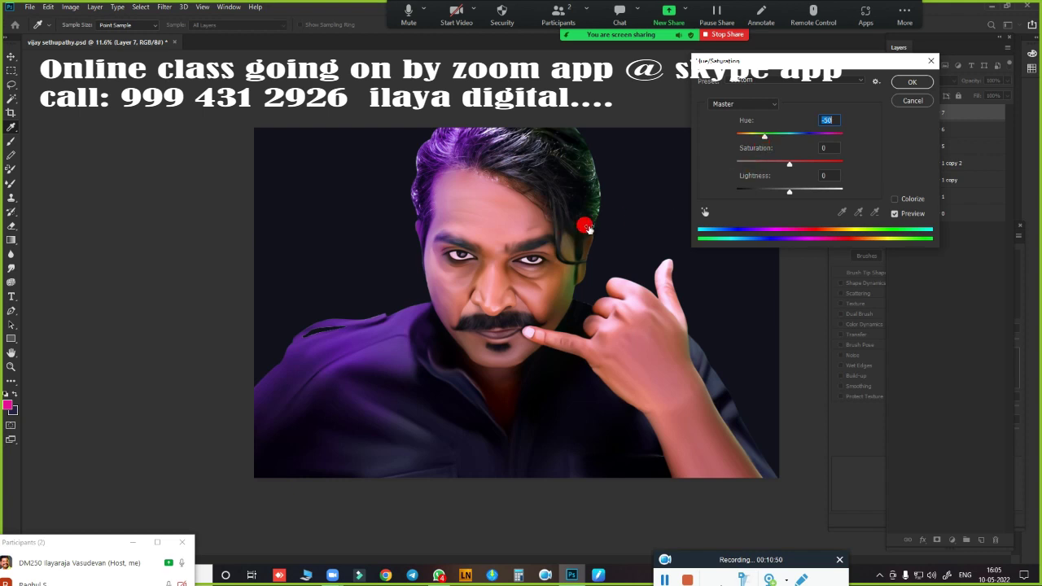
left_click(913, 82)
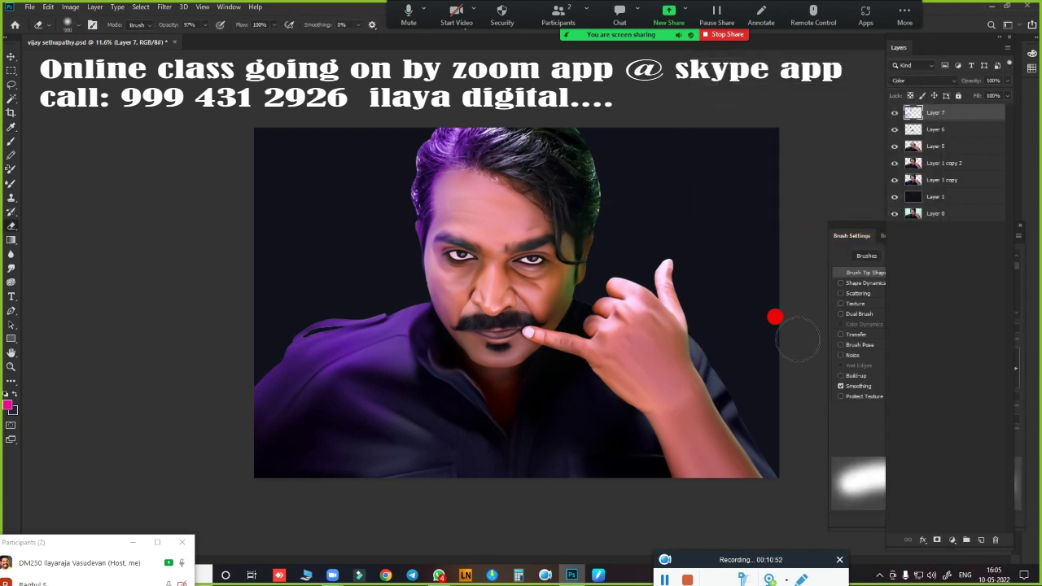
On a new Layer 8, brush magenta over the right hair, face, raised hand and arm
left_click(979, 540)
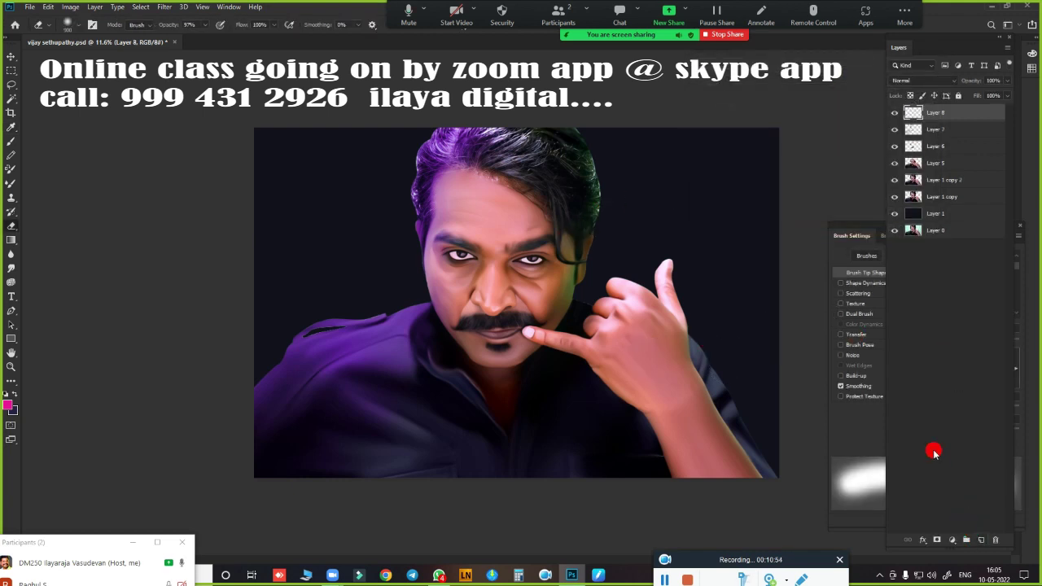
key("b")
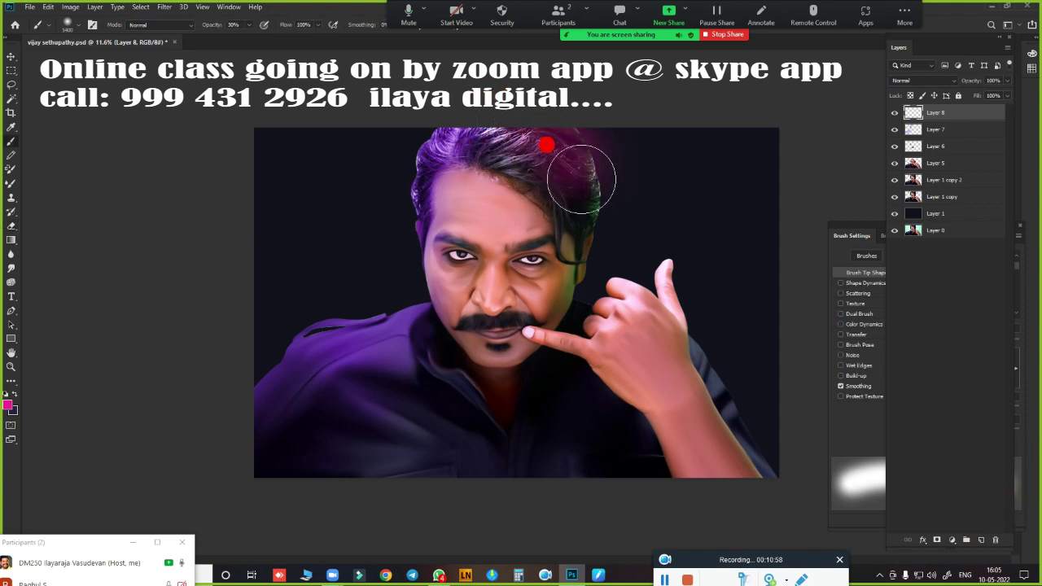
left_click_drag(525, 126, 586, 203)
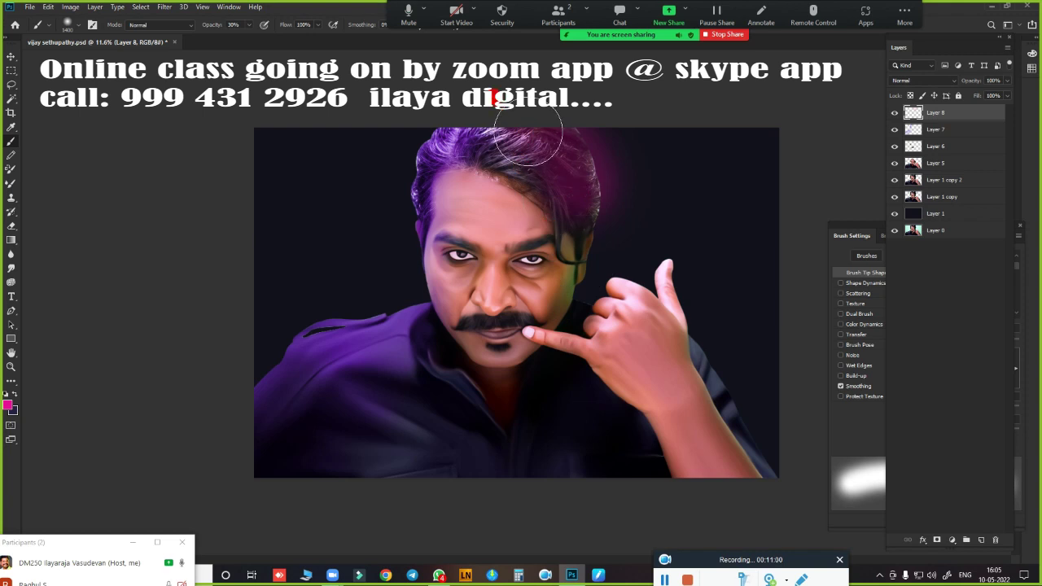
mouse_move(583, 258)
left_mouse_down()
mouse_move(570, 163)
mouse_move(596, 235)
mouse_move(581, 267)
left_mouse_up()
left_click_drag(658, 236, 733, 480)
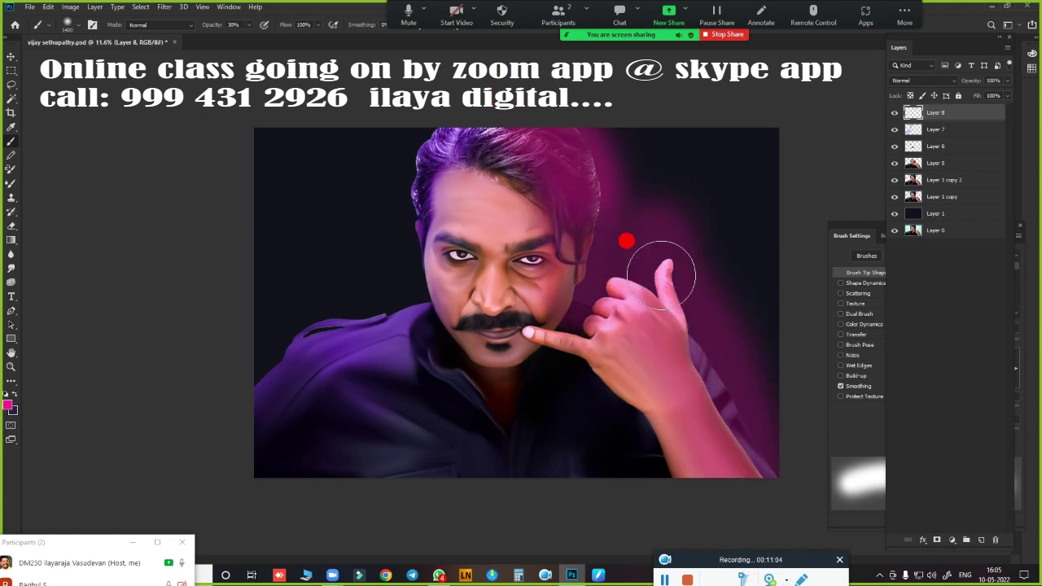
left_click_drag(573, 142, 820, 528)
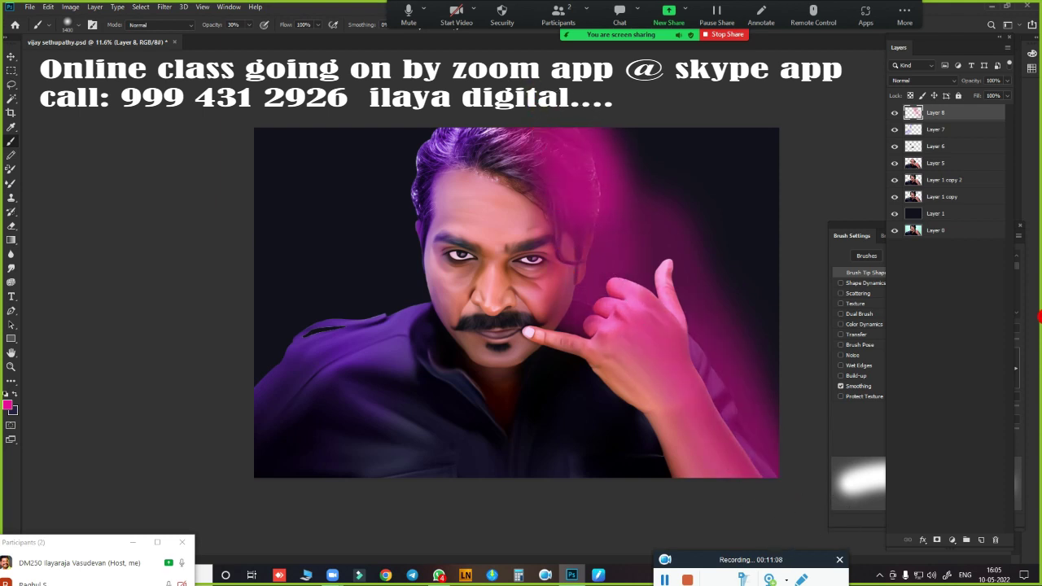
Remove Layer 8's magenta spill outside the figure and set the layer to Color blend mode
left_click(911, 198, "ctrl")
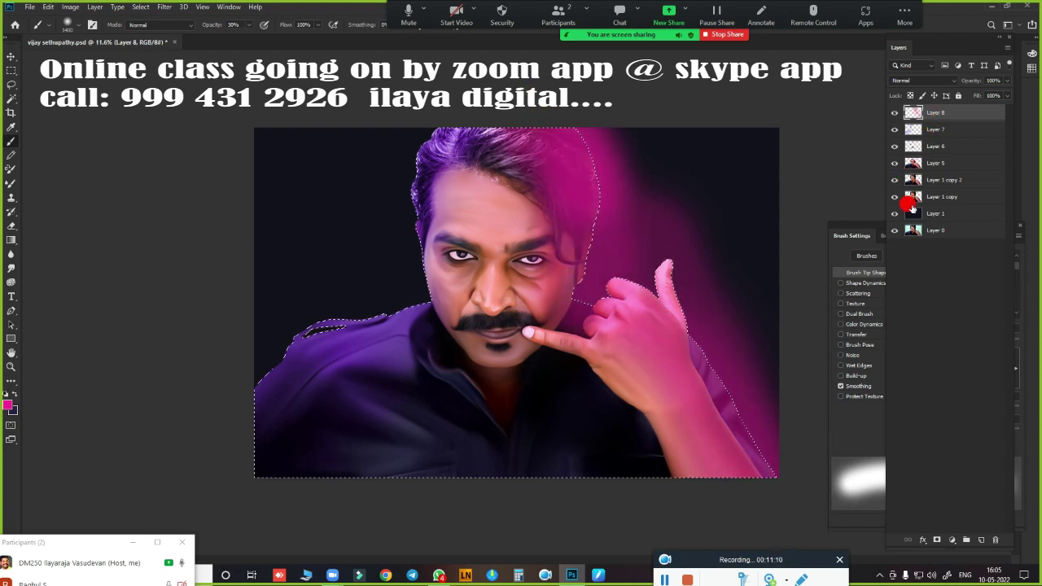
key("ctrl+shift+i")
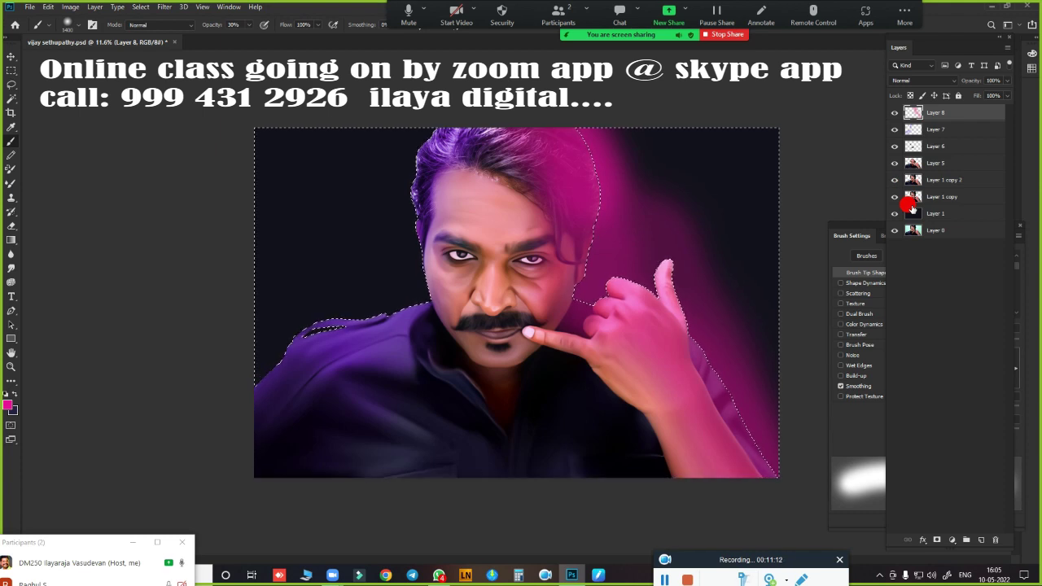
key("Delete")
key("ctrl+d")
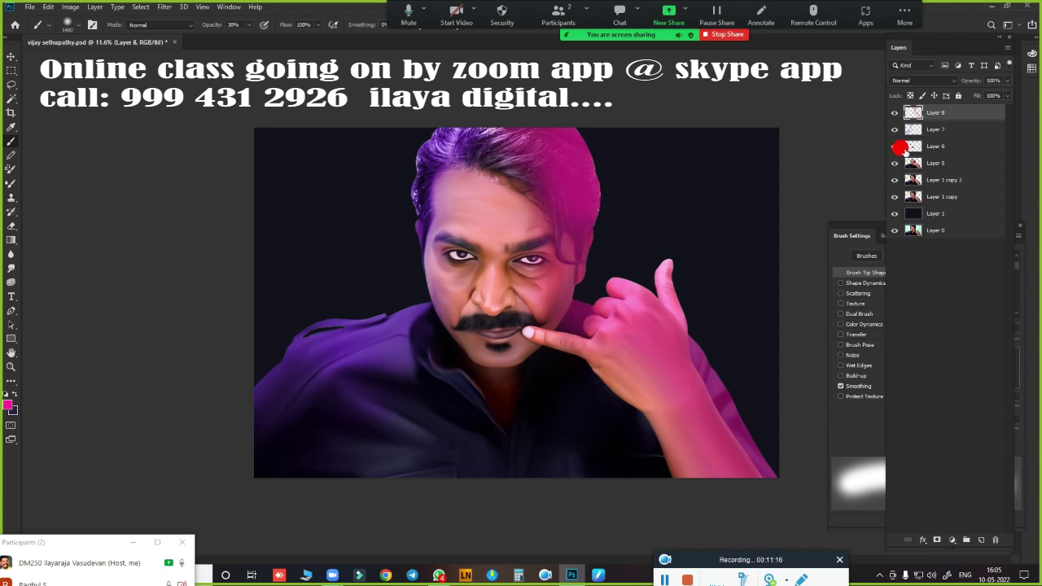
left_click(922, 84)
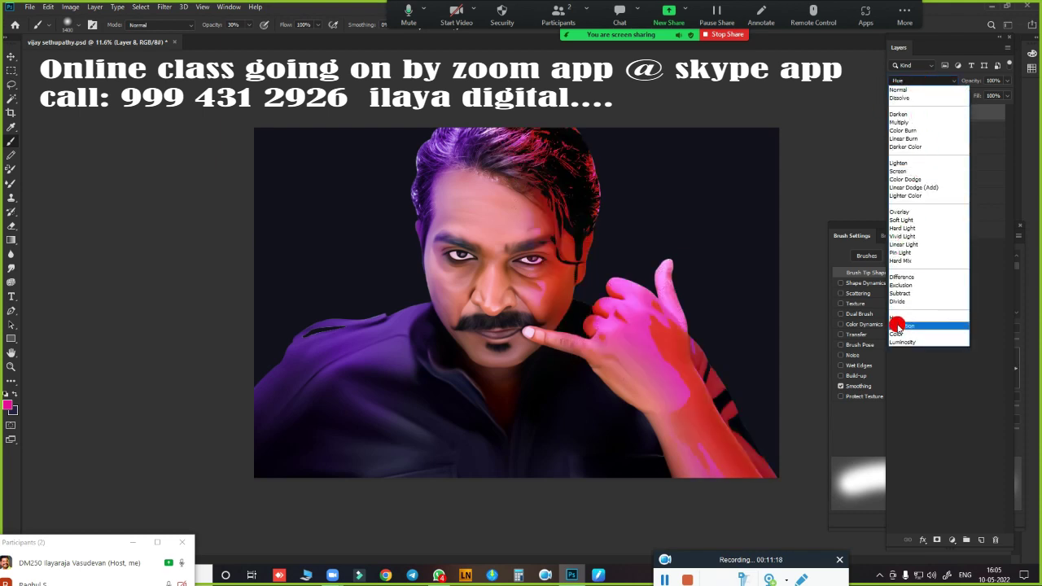
left_click(900, 333)
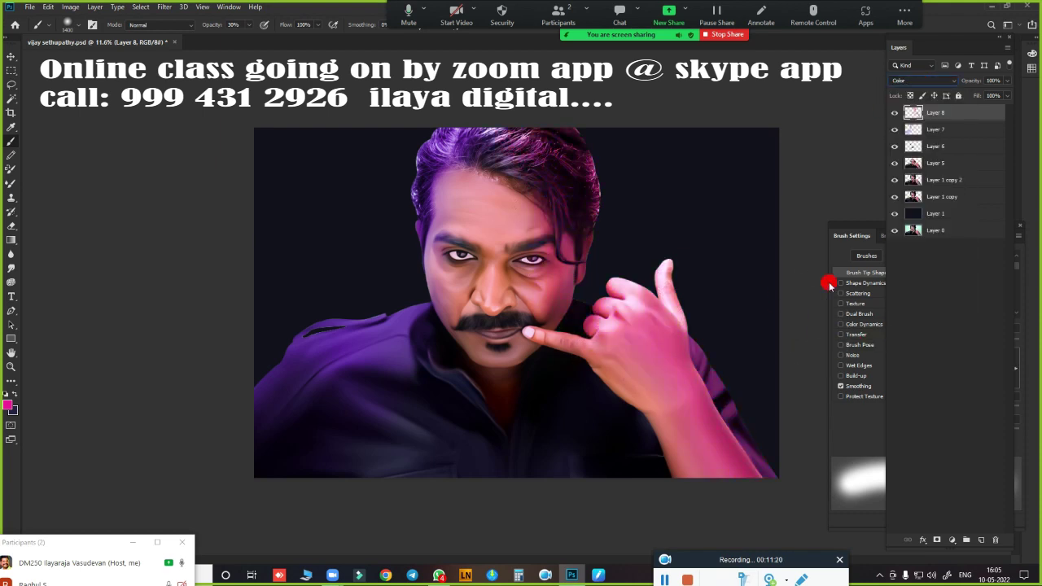
left_click_drag(530, 372, 547, 324)
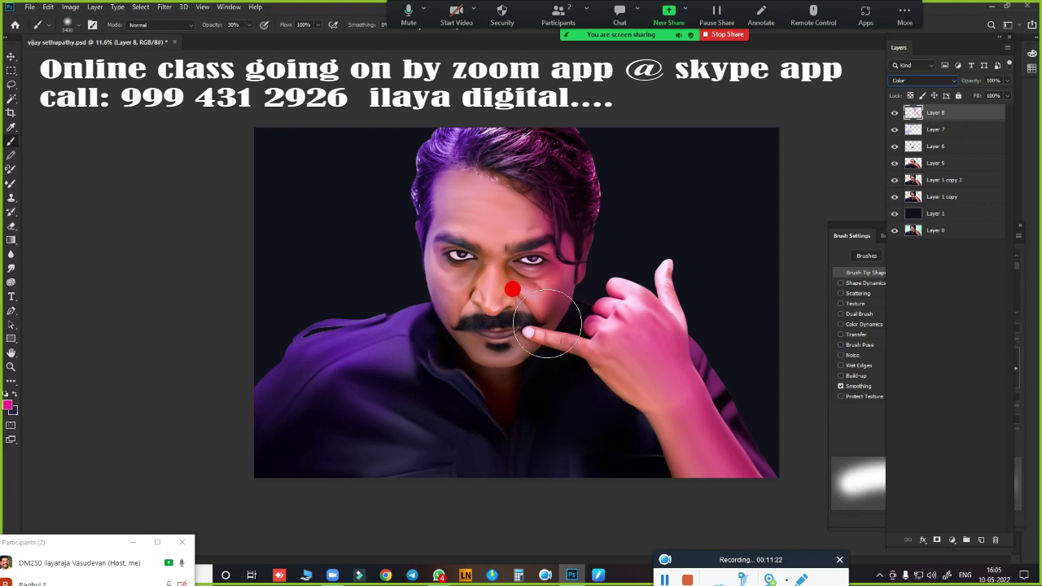
key("ctrl+z")
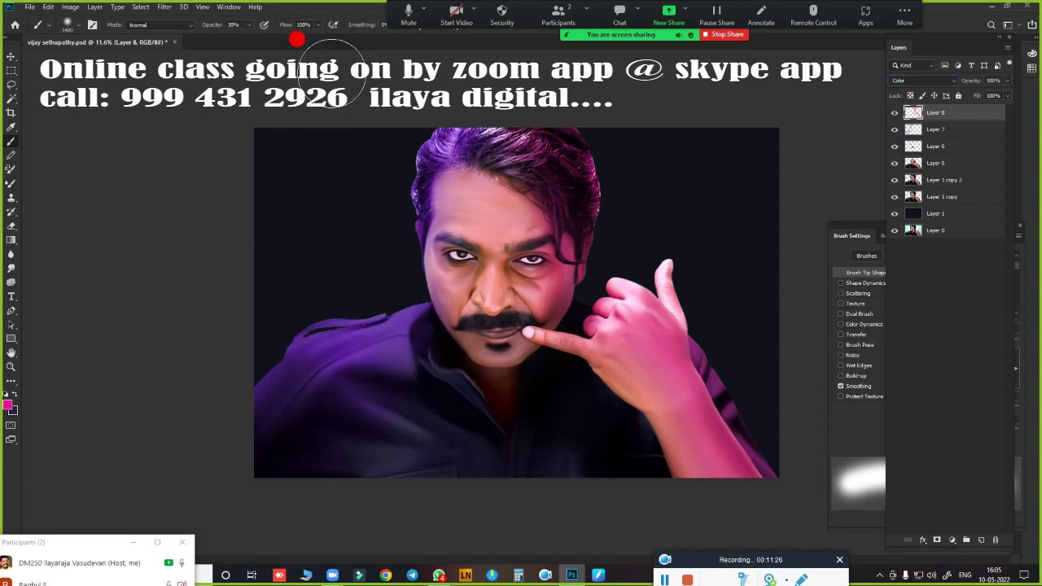
Erase Layer 8's magenta tint from the right eye and cheek, keeping it on hair and arm
key("e")
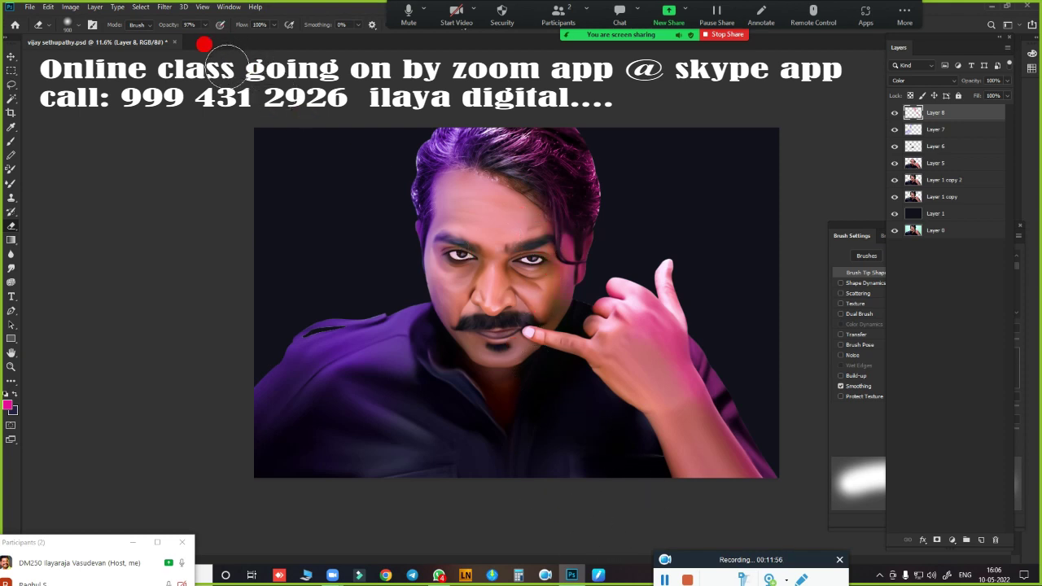
left_click(204, 24)
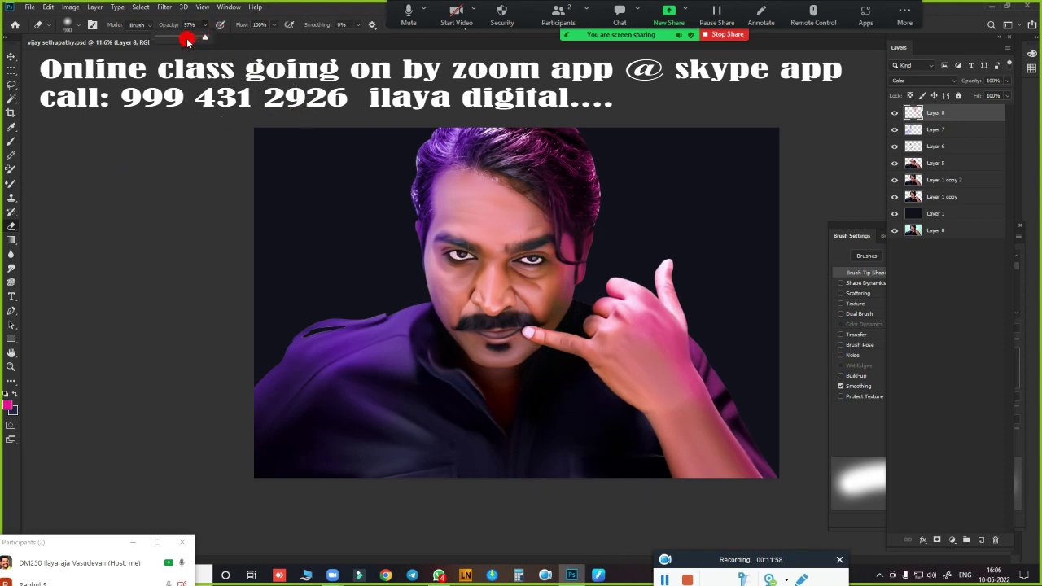
left_click(513, 219)
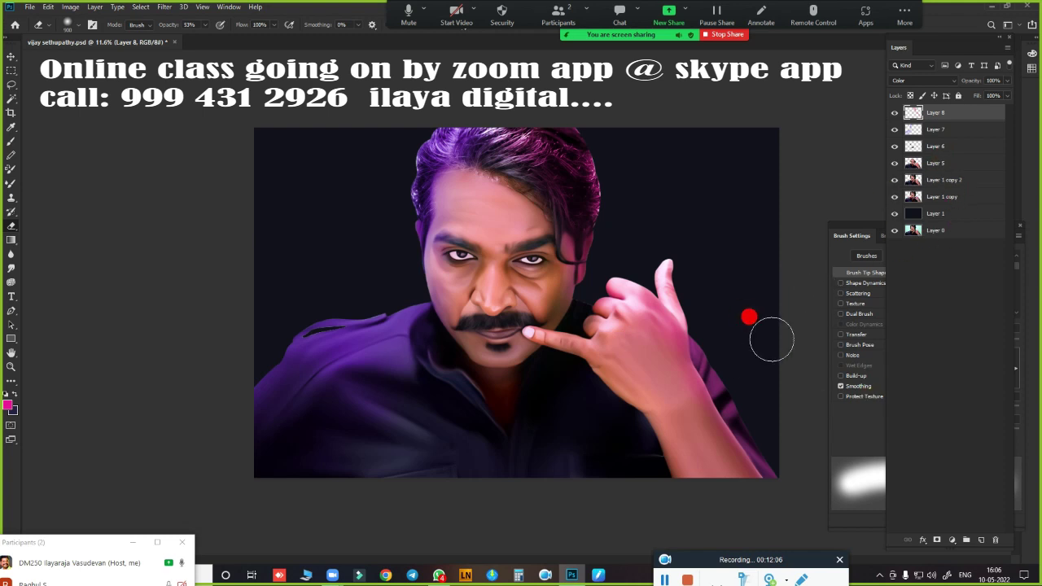
Shift Layer 8's hue toward blue, then ease it back toward purple
key("ctrl+u")
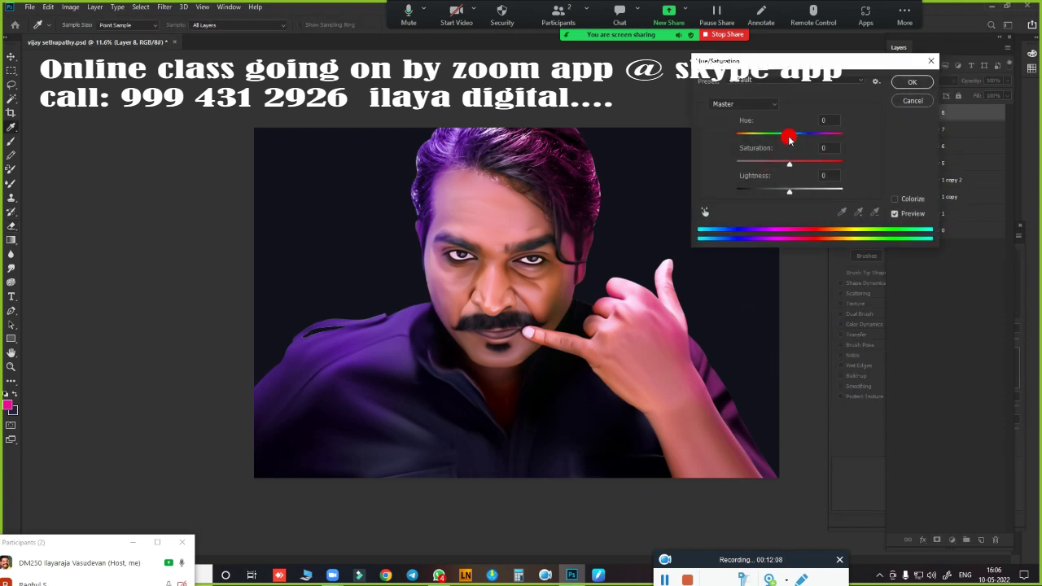
mouse_move(789, 139)
left_mouse_down()
mouse_move(740, 140)
mouse_move(835, 137)
left_mouse_up()
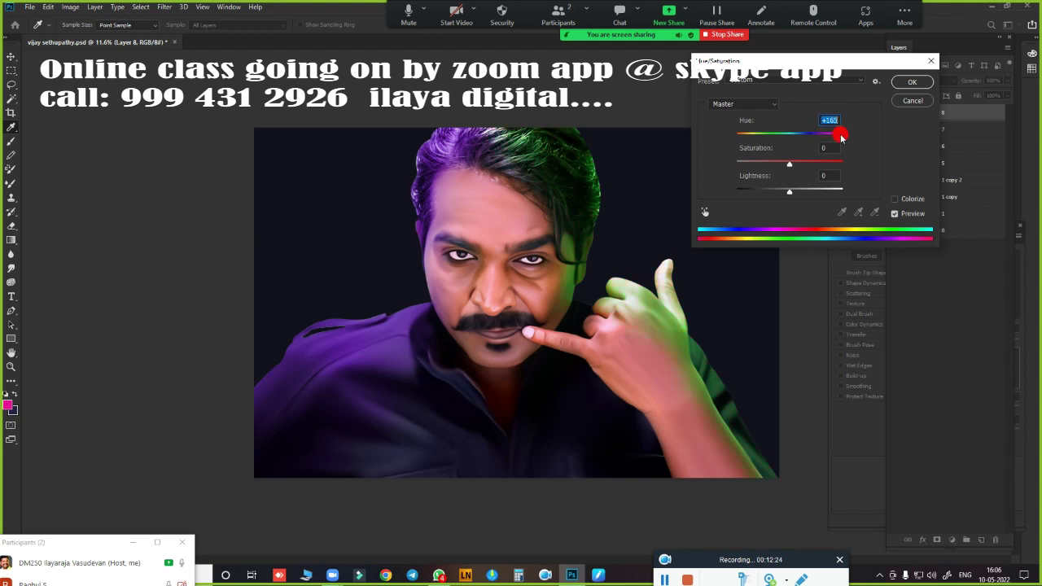
left_click_drag(835, 139, 820, 141)
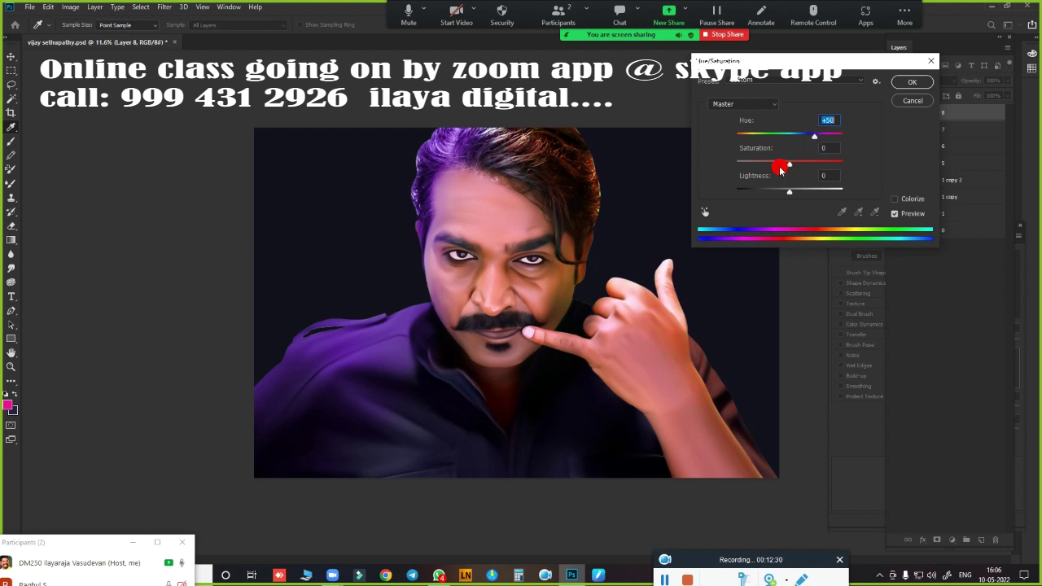
left_click(909, 84)
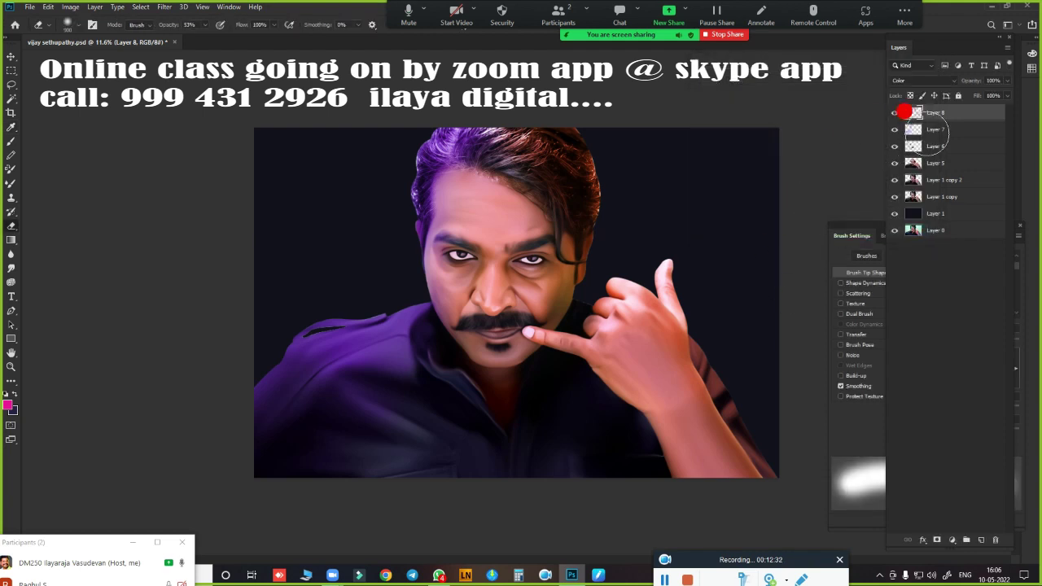
Shift Layer 7's hue so the hair and shirt tint becomes deep navy blue
left_click(942, 130)
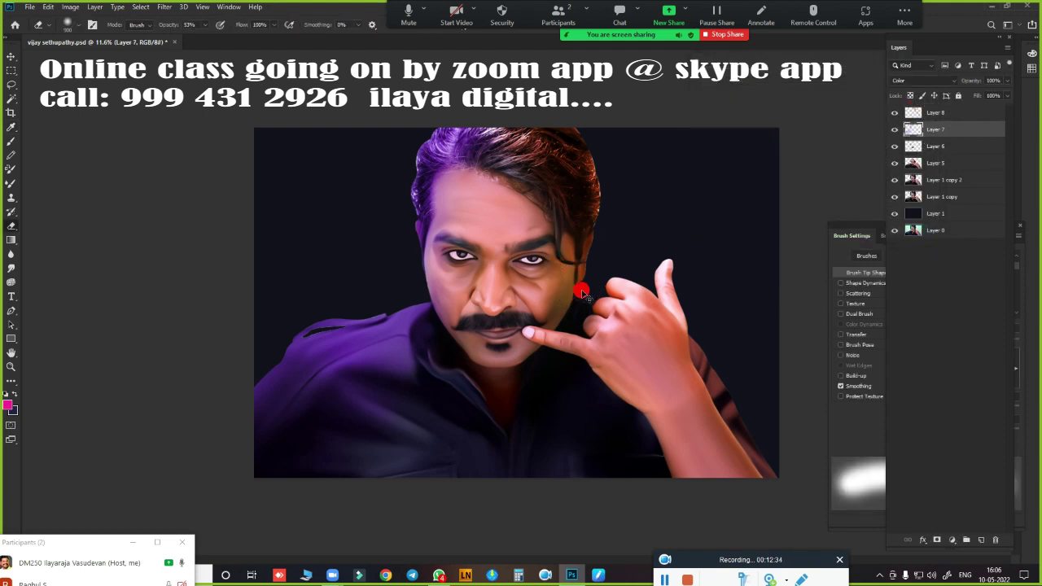
key("ctrl+u")
left_click_drag(789, 139, 738, 147)
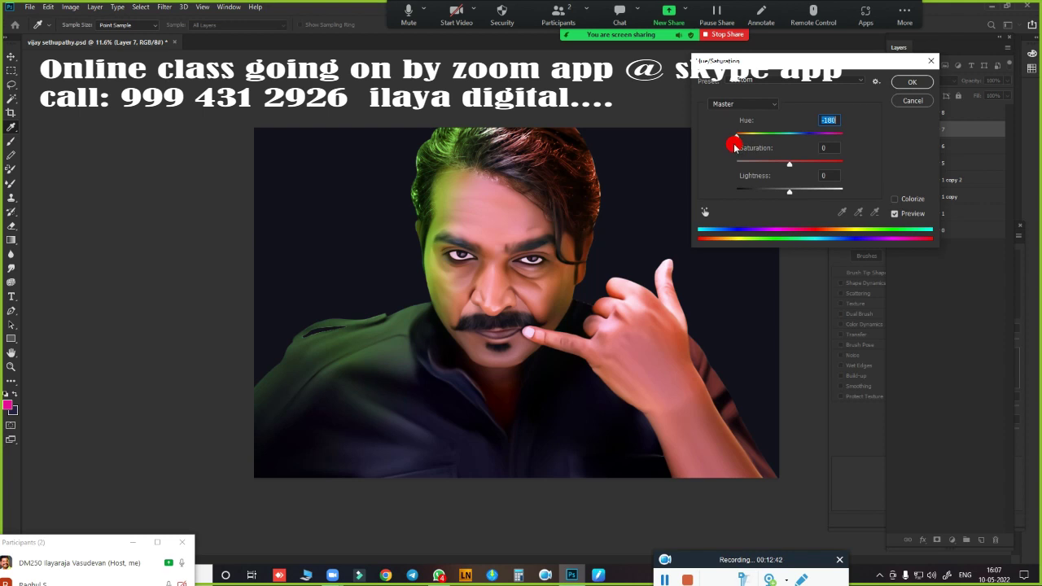
left_click_drag(734, 146, 762, 141)
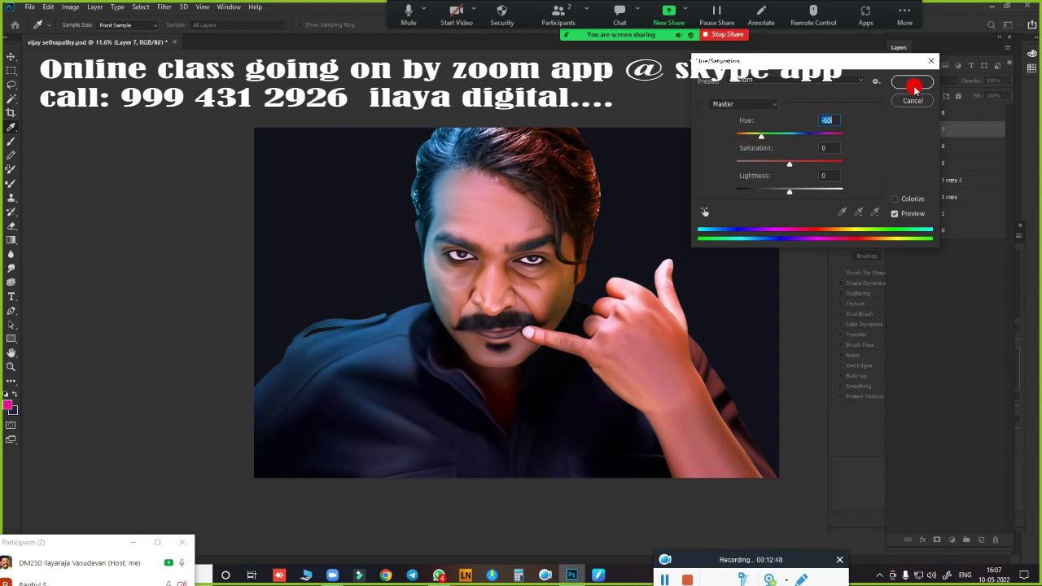
left_click(912, 84)
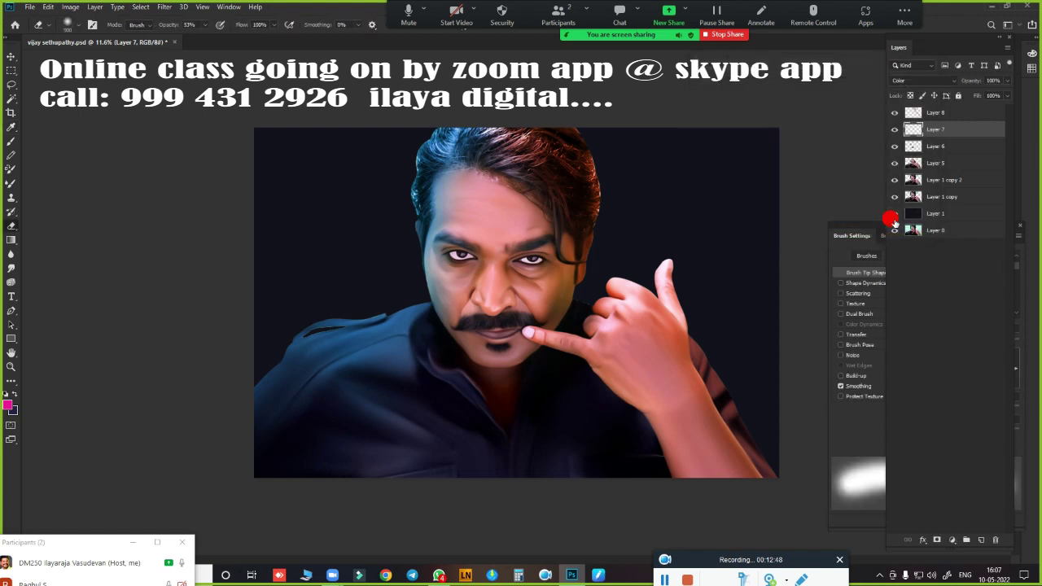
On a new top layer, brush bright blue over the top of the hair
left_click(983, 540)
key("ctrl+bracketright")
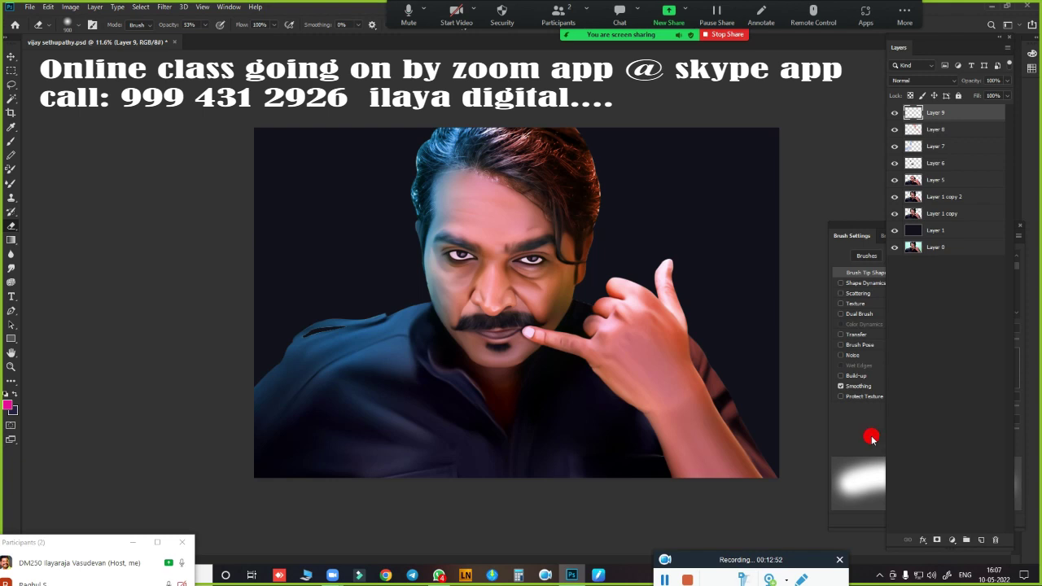
key("b")
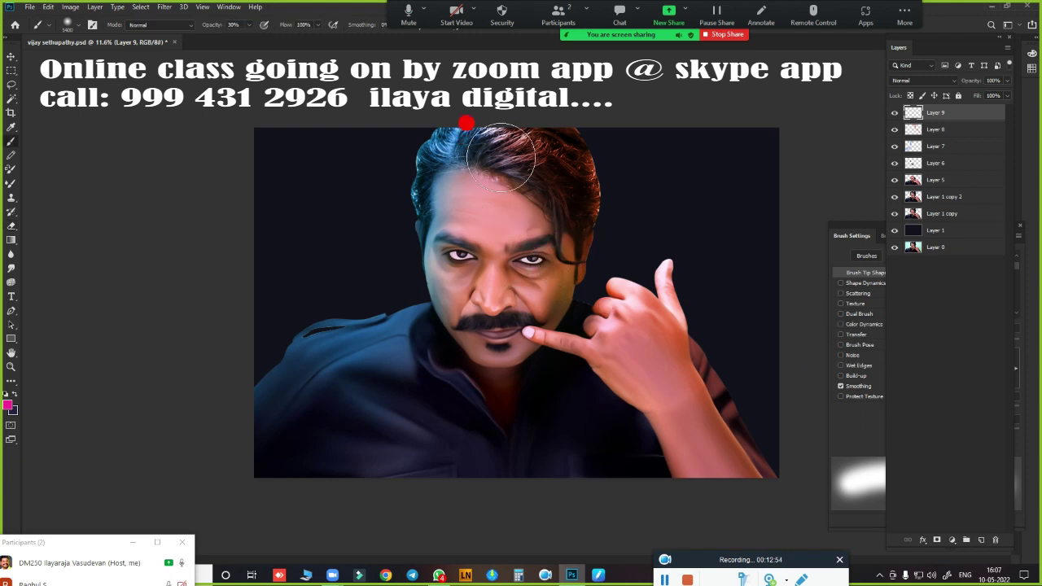
left_click(8, 403)
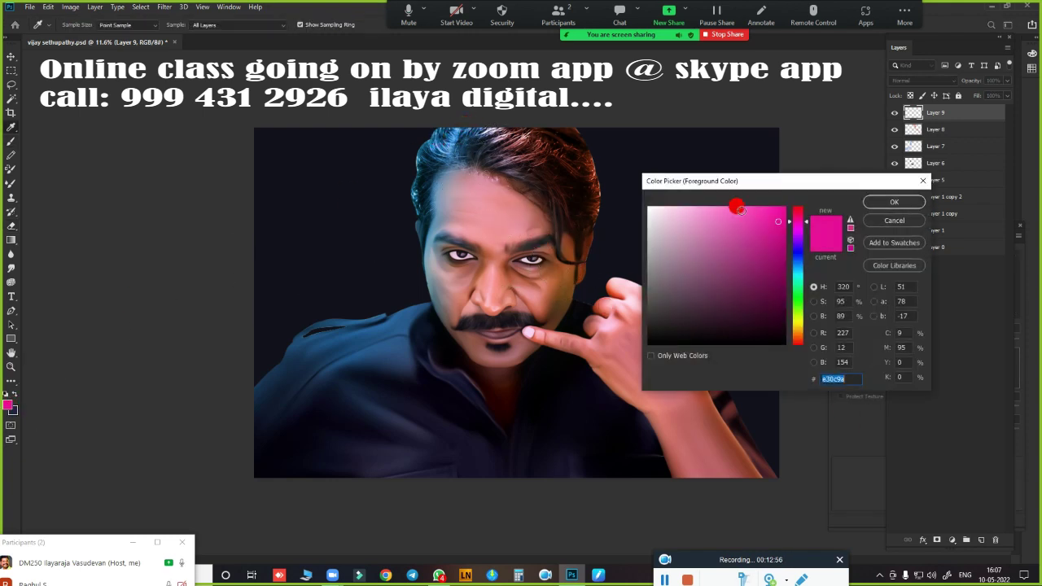
left_click_drag(797, 258, 799, 269)
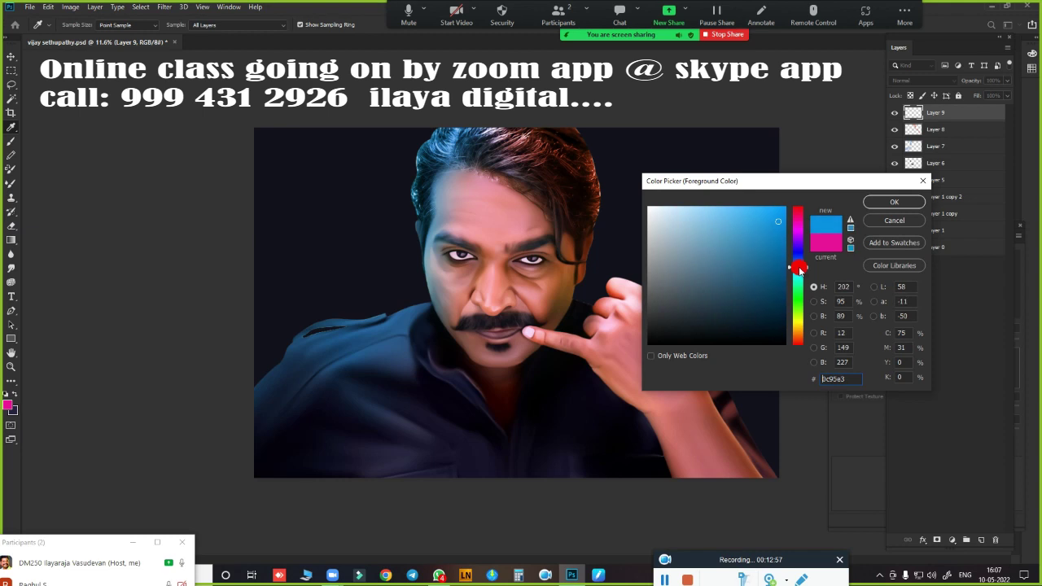
left_click(894, 202)
mouse_move(508, 159)
left_mouse_down()
mouse_move(537, 190)
mouse_move(537, 179)
mouse_move(494, 160)
left_mouse_up()
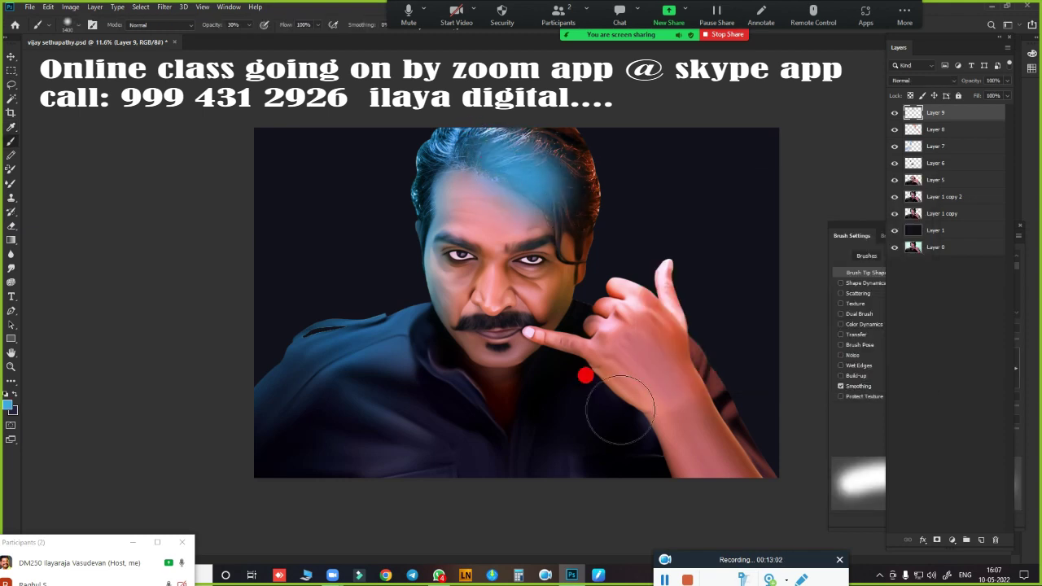
Erase the blue spill from the forehead and set Layer 9 to Color blend mode
key("e")
mouse_move(504, 250)
left_mouse_down()
mouse_move(479, 203)
mouse_move(517, 210)
mouse_move(458, 177)
left_mouse_up()
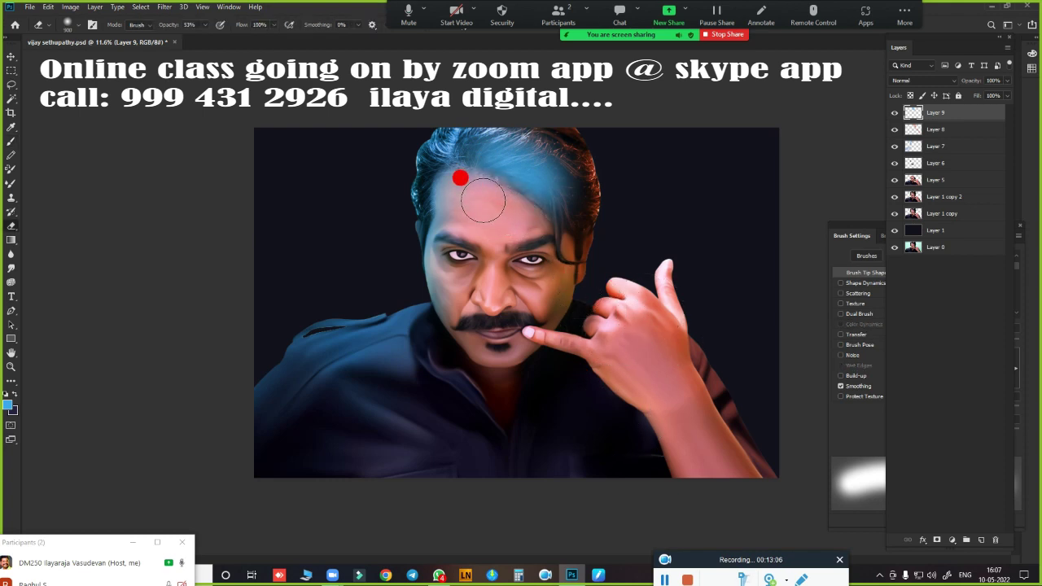
left_click(907, 81)
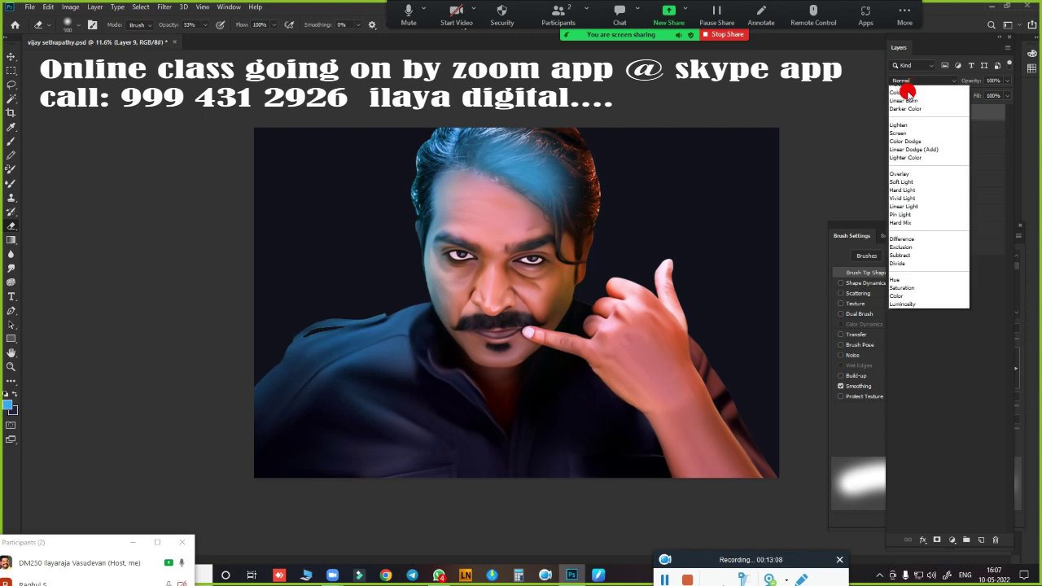
left_click(904, 334)
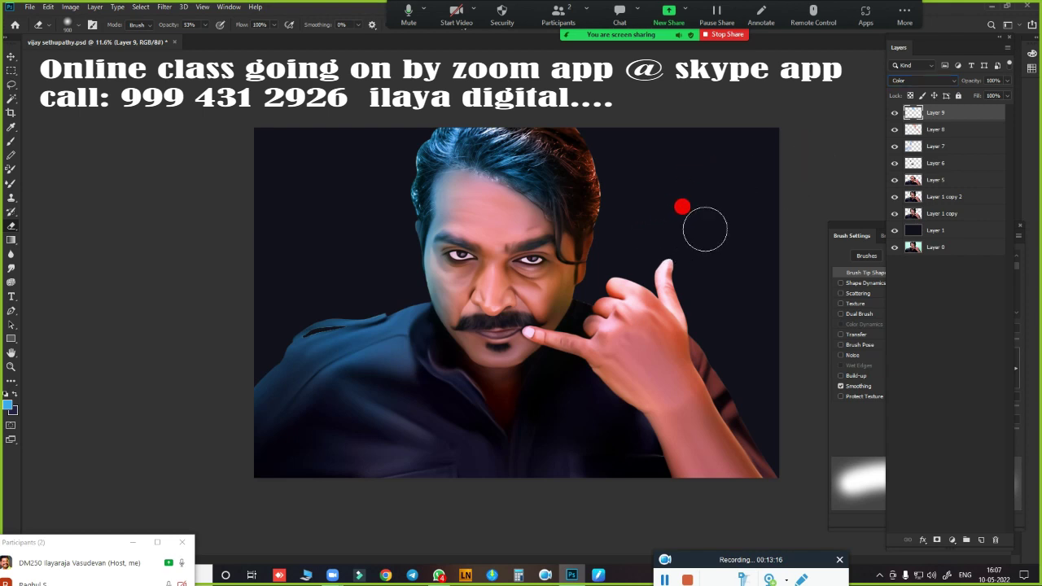
key("ctrl+u")
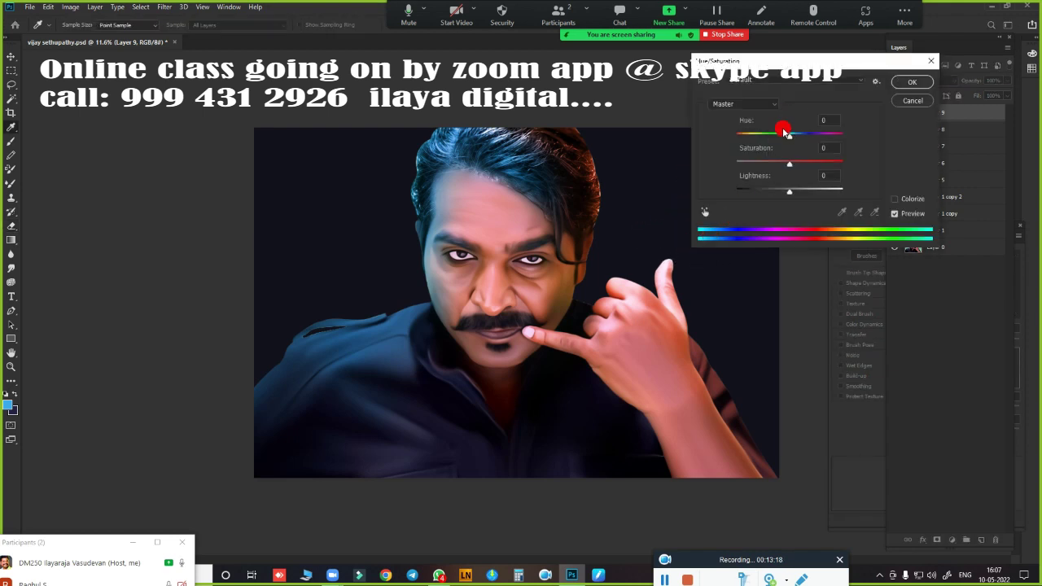
Set Layer 9's hue to -13 so the blue hair crown turns teal
mouse_move(791, 137)
left_mouse_down()
mouse_move(738, 147)
mouse_move(747, 148)
left_mouse_up()
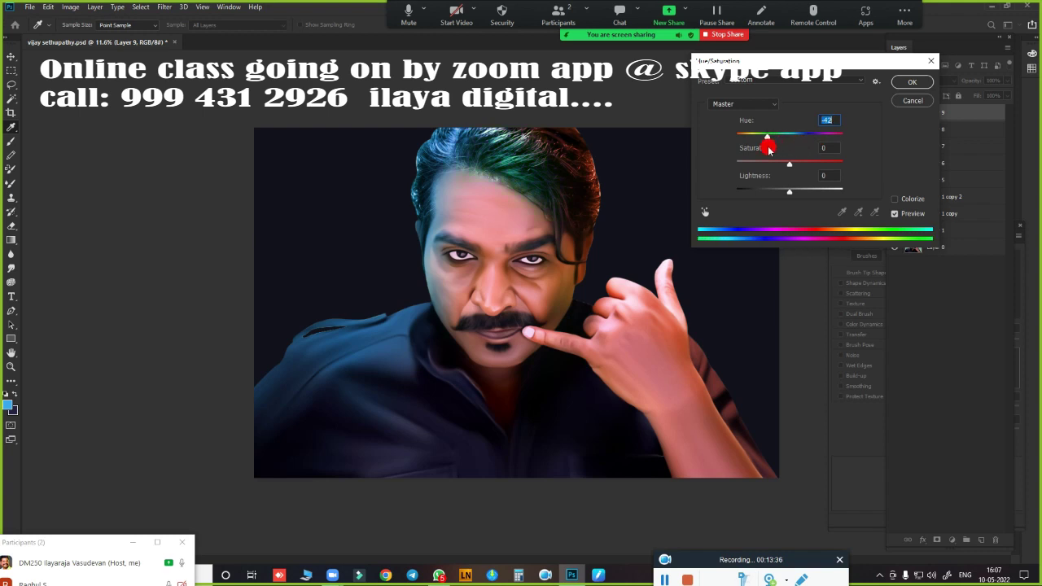
mouse_move(759, 151)
left_mouse_down()
mouse_move(735, 155)
mouse_move(776, 152)
left_mouse_up()
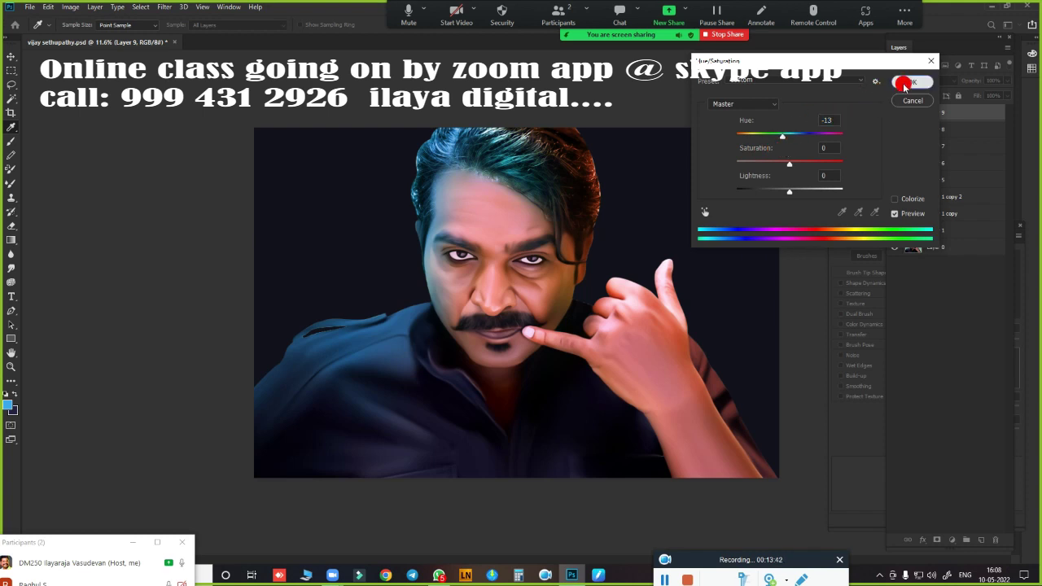
left_click(907, 83)
Apply a +82 hue shift to Layer 7, turning the shirt and left hair purple-magenta
left_click(960, 146)
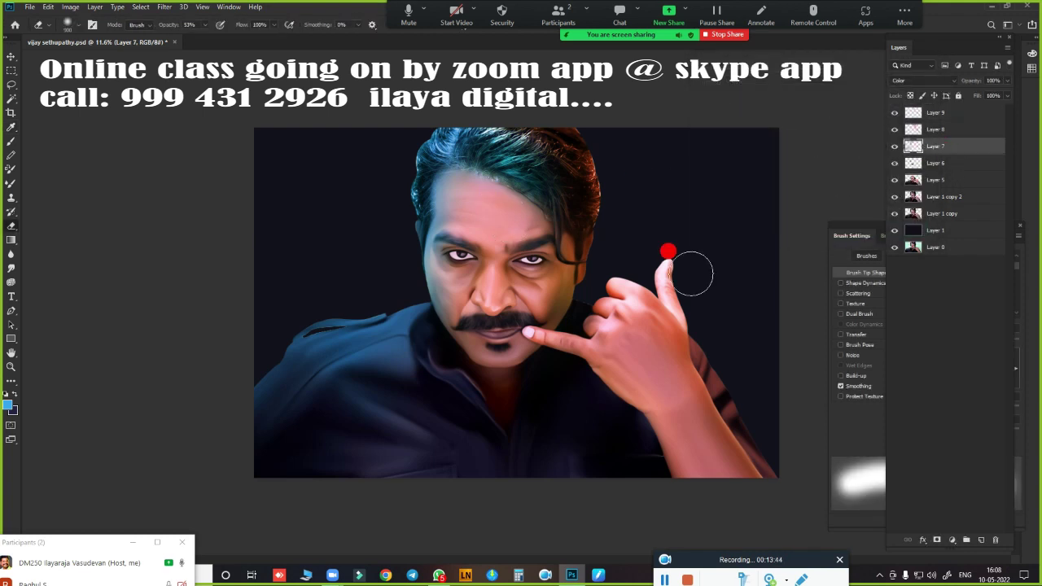
key("ctrl+u")
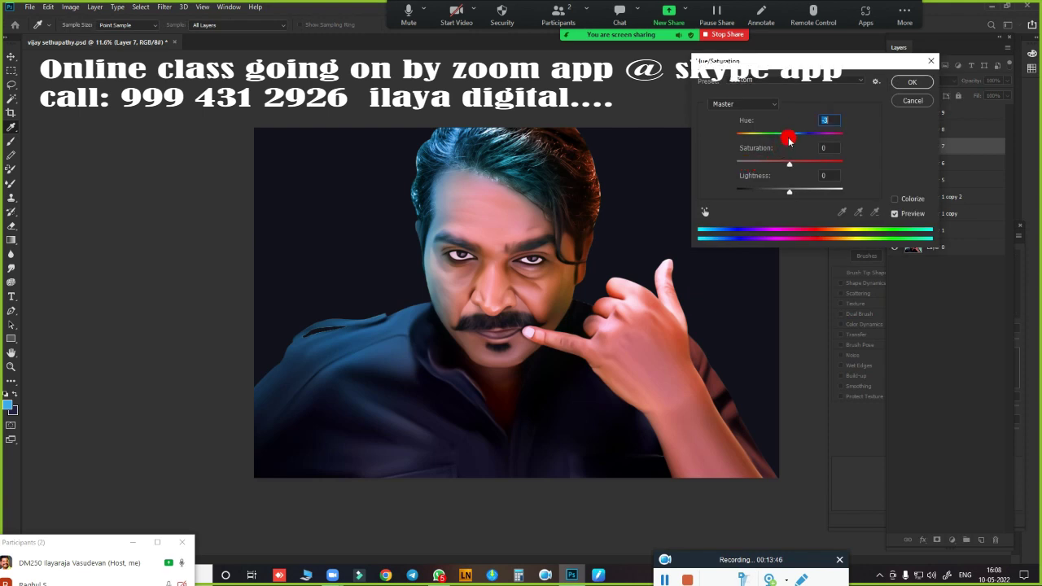
mouse_move(765, 143)
left_mouse_down()
mouse_move(740, 147)
mouse_move(840, 147)
mouse_move(827, 149)
left_mouse_up()
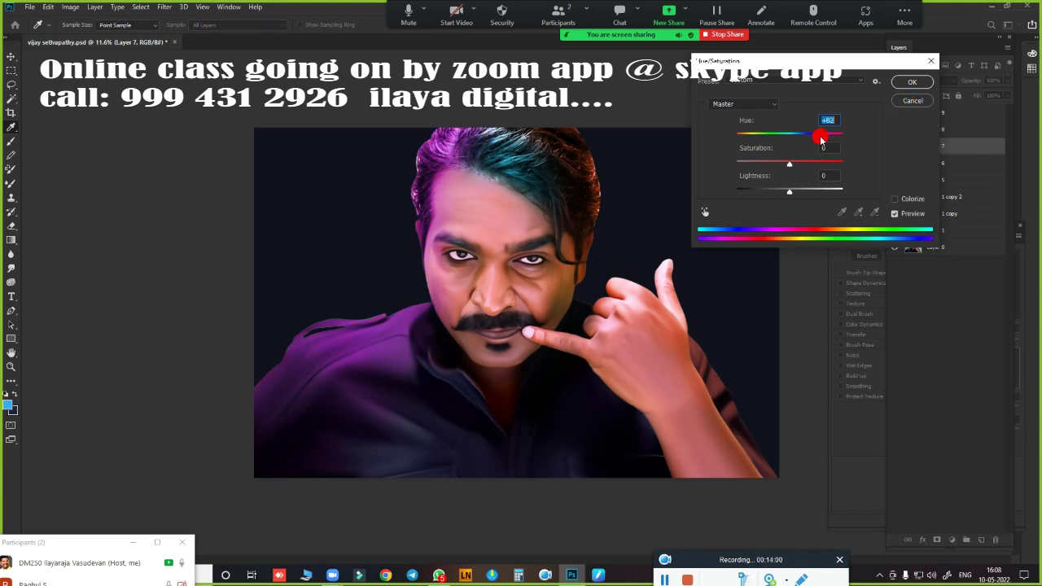
left_click_drag(822, 139, 822, 138)
left_click(909, 82)
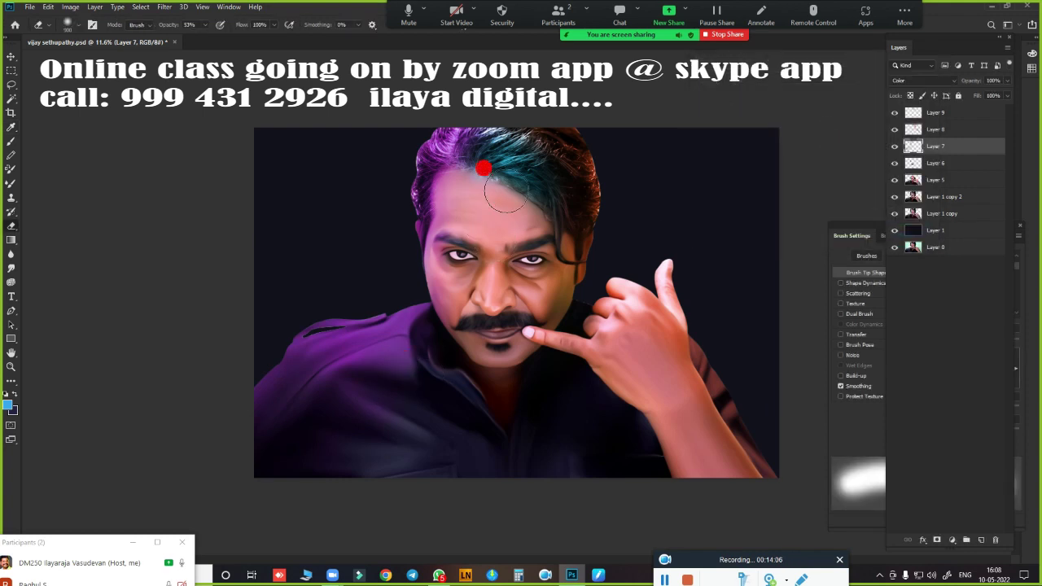
left_click_drag(506, 194, 461, 198)
left_click(947, 113, "shift")
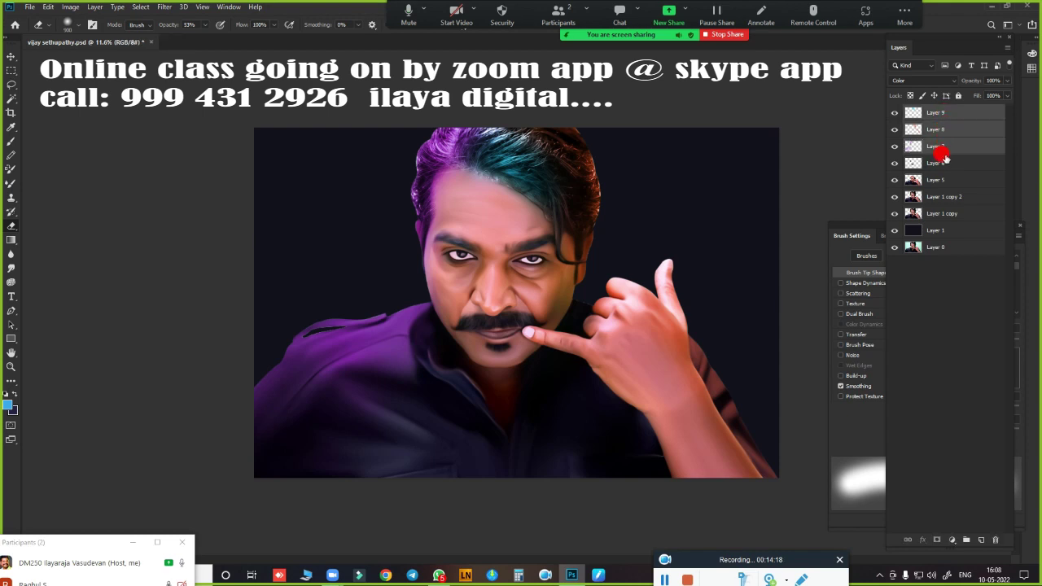
left_click(944, 164, "shift")
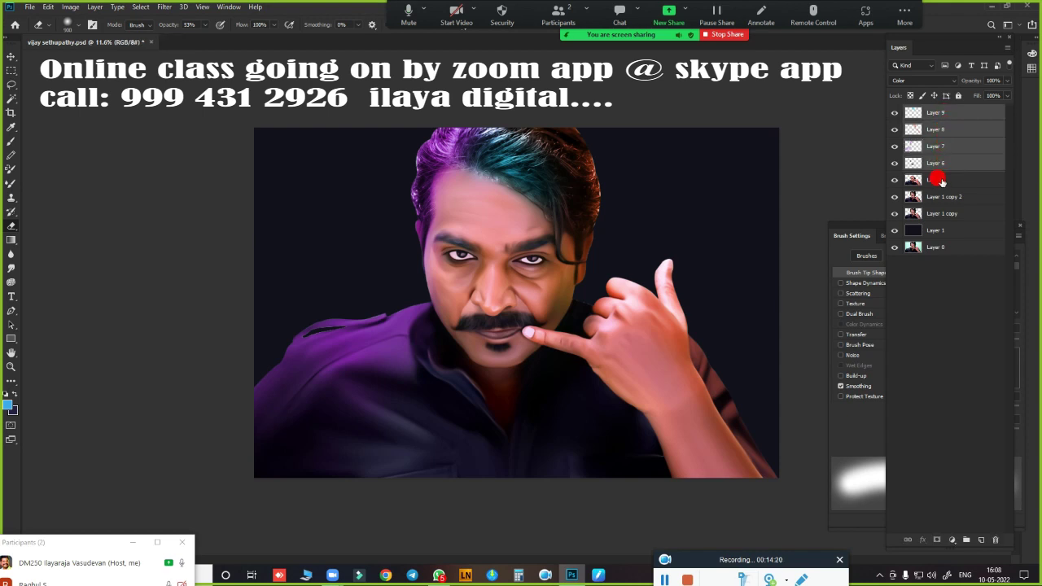
key("ctrl+e")
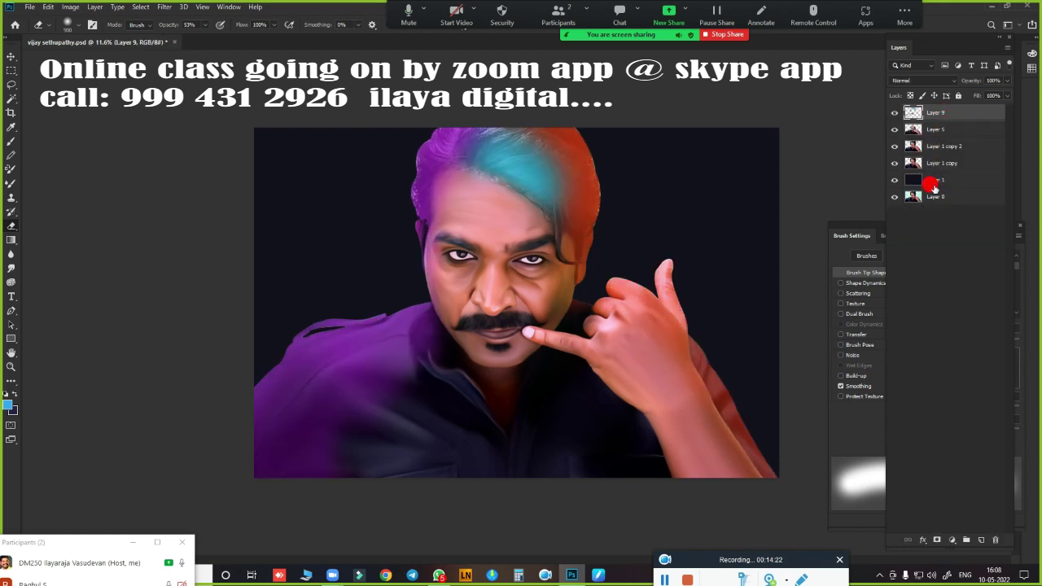
key("ctrl+z")
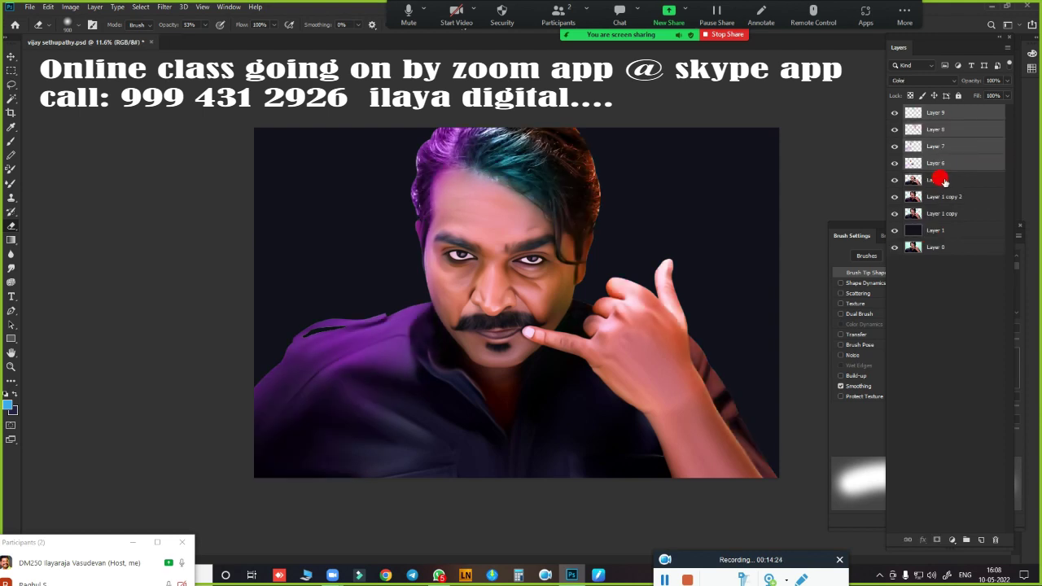
left_click(944, 181, "shift")
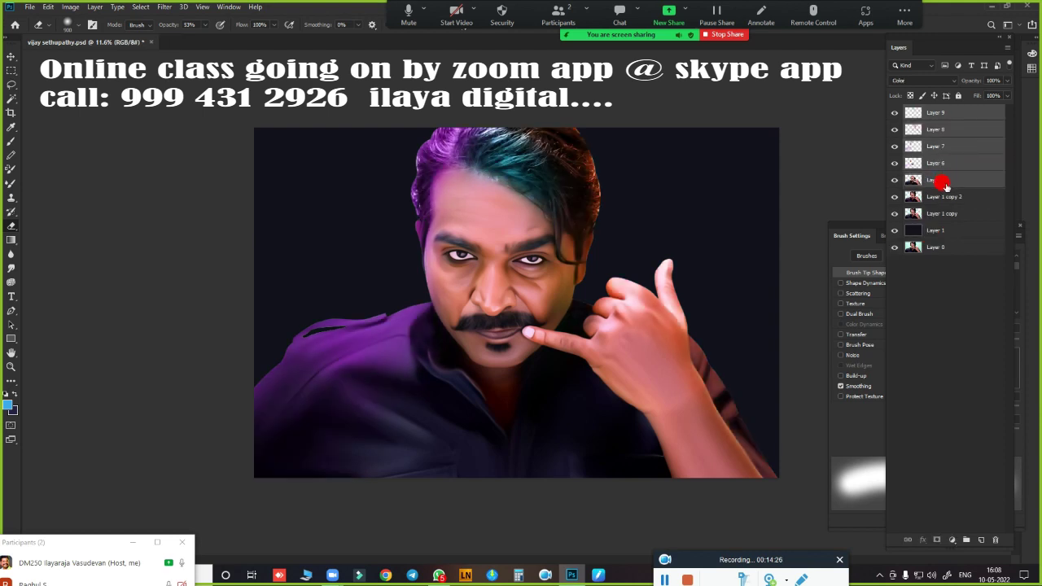
left_click(954, 114)
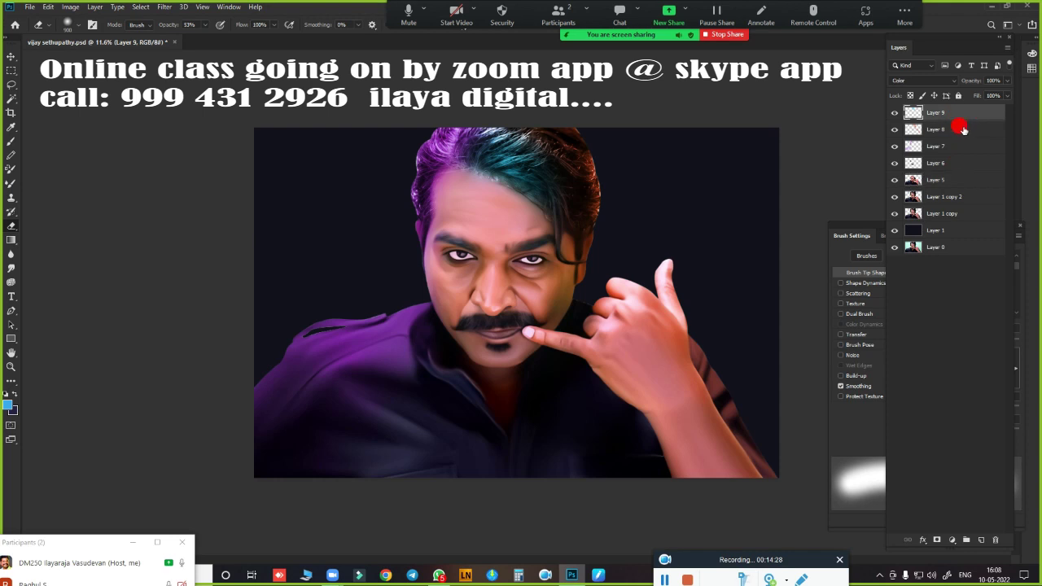
Add an empty Layer 10 on top, undoing an accidental group, and zoom to the hairline
left_click(968, 540)
key("ctrl+z")
left_click(981, 540)
scroll(549, 344, "up", 2)
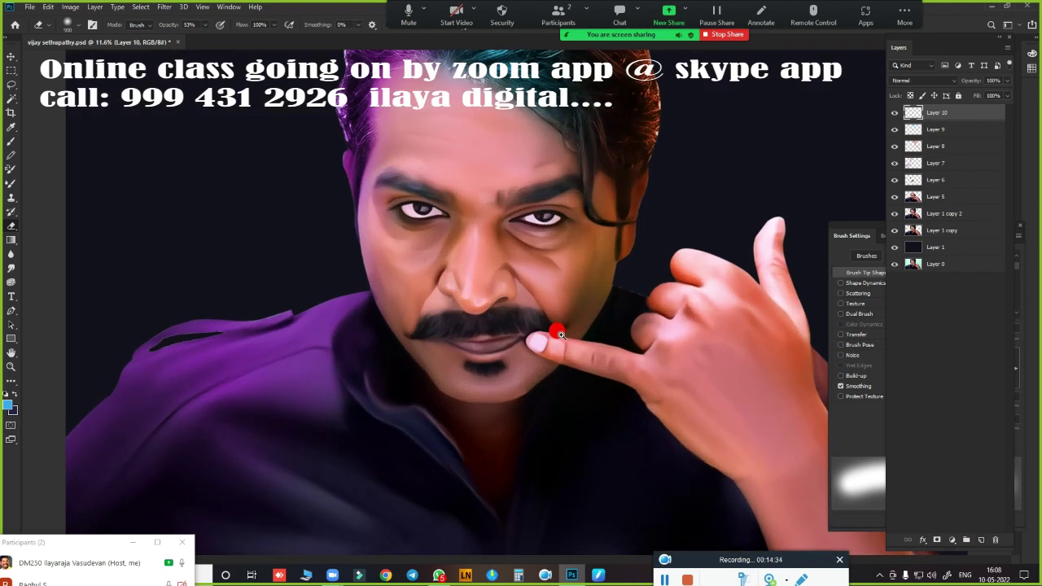
scroll(537, 344, "up", 2)
left_click_drag(540, 282, 530, 442)
scroll(462, 369, "up", 2)
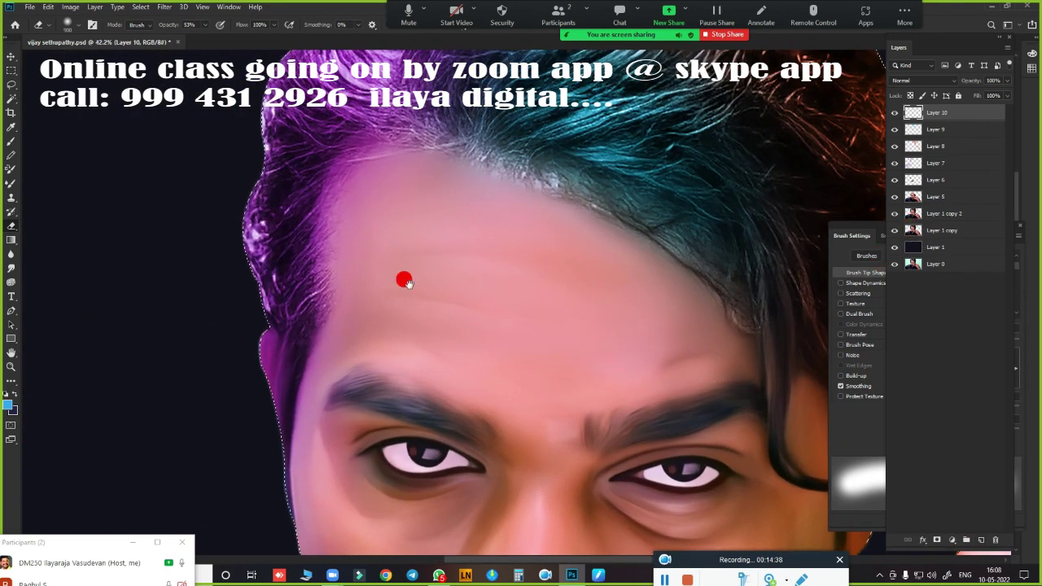
left_click_drag(404, 279, 437, 400)
Switch to the Smudge tool with the large soft 1487 brush preset
key("r")
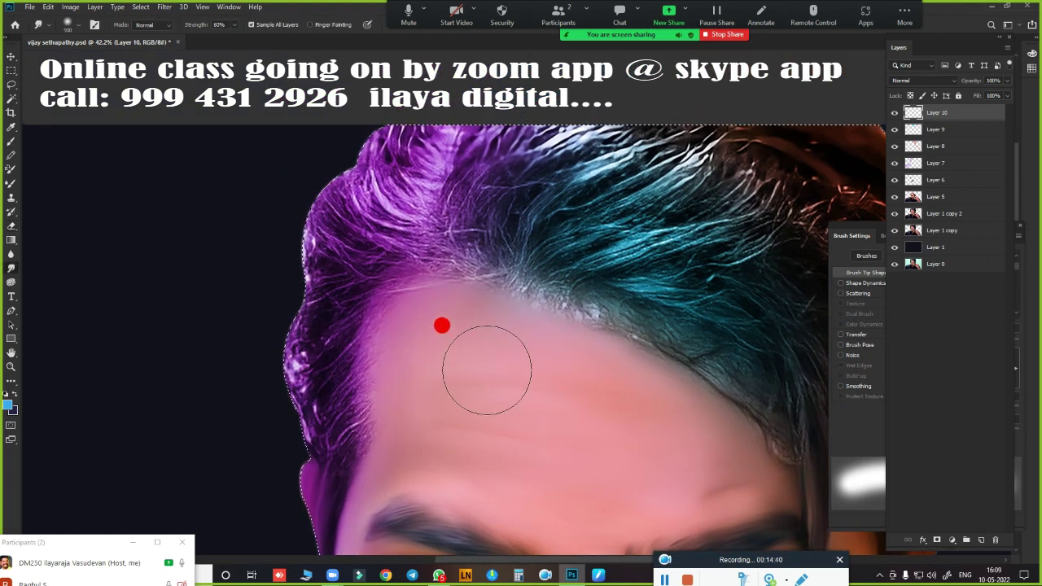
right_click(462, 289)
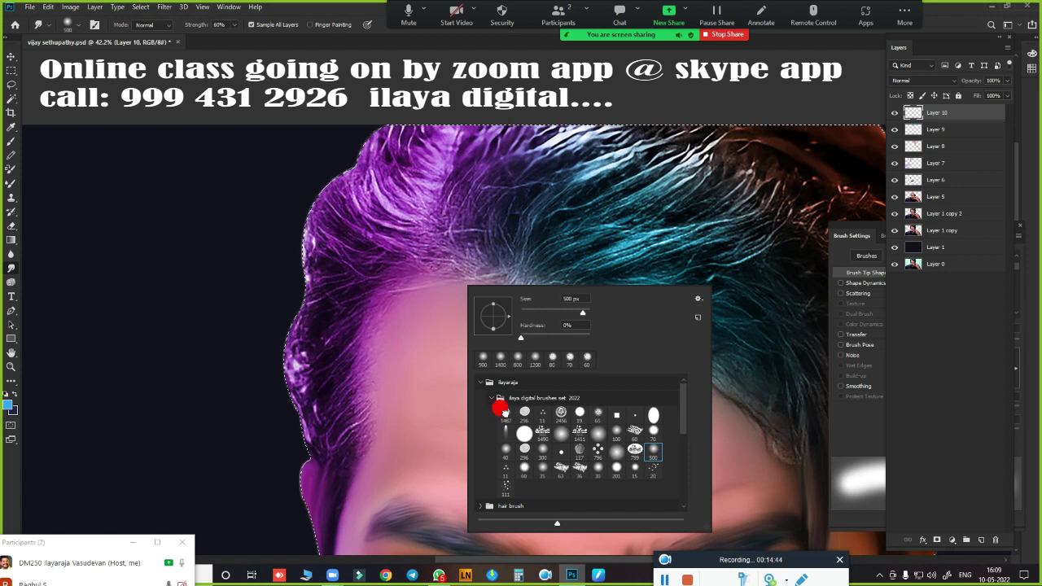
left_click(503, 411)
left_click(511, 41)
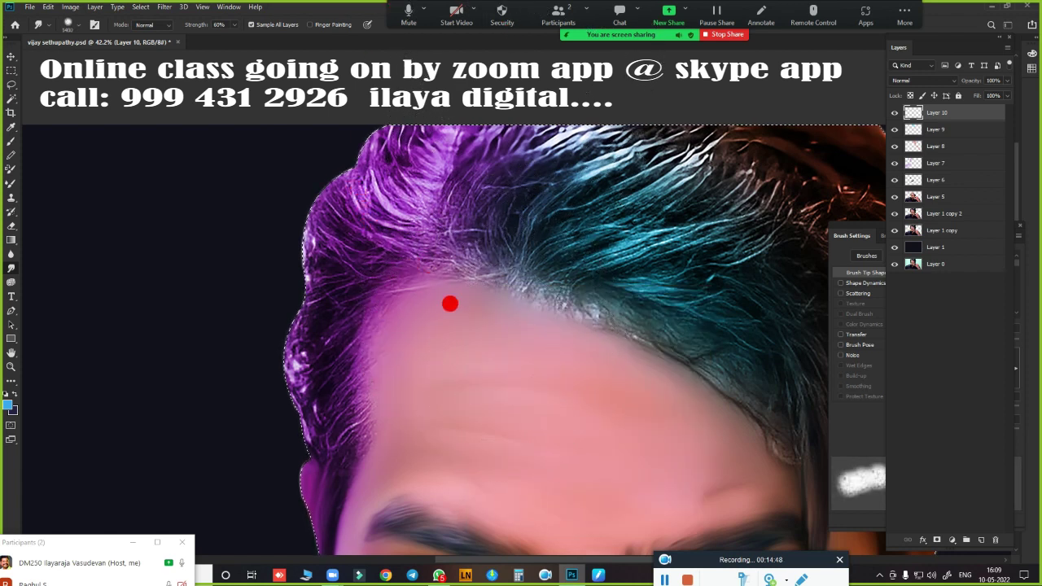
Rotate the canvas about 59 degrees along the hair edge and test a neck-hair smudge, undoing it
key("r")
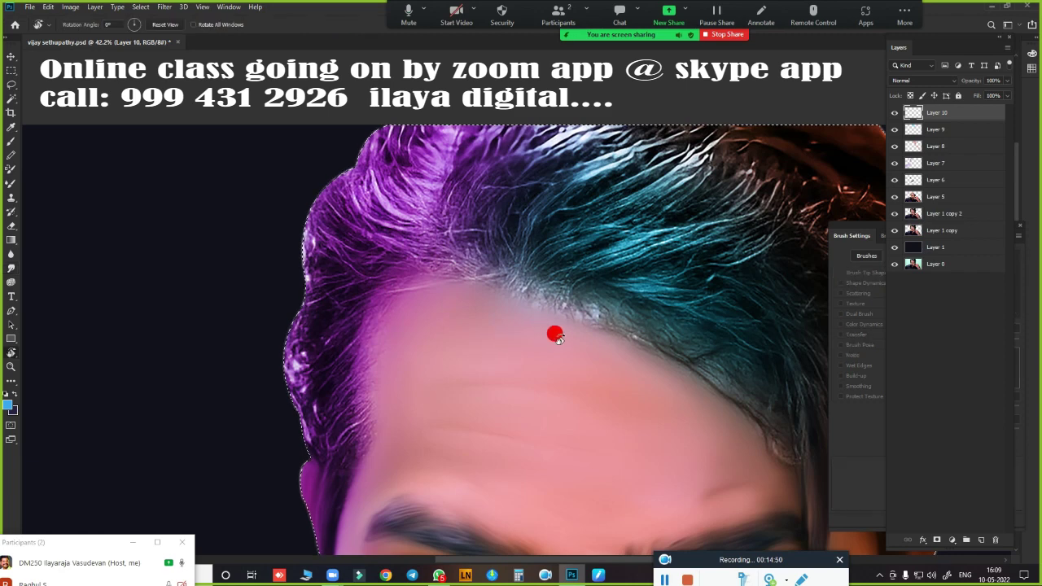
left_click_drag(554, 333, 569, 284)
scroll(561, 325, "up", 3)
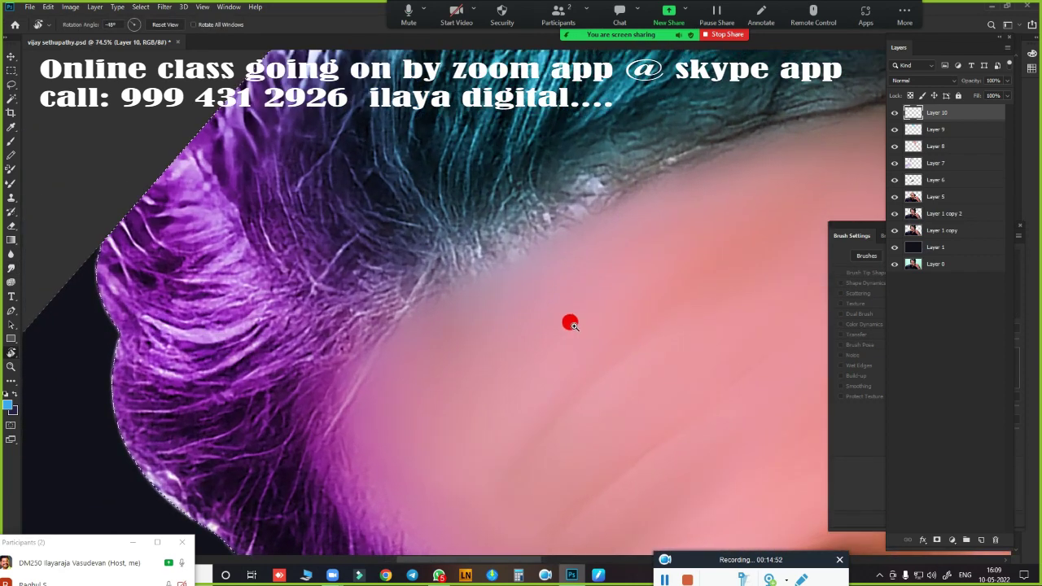
left_click_drag(570, 145, 575, 109)
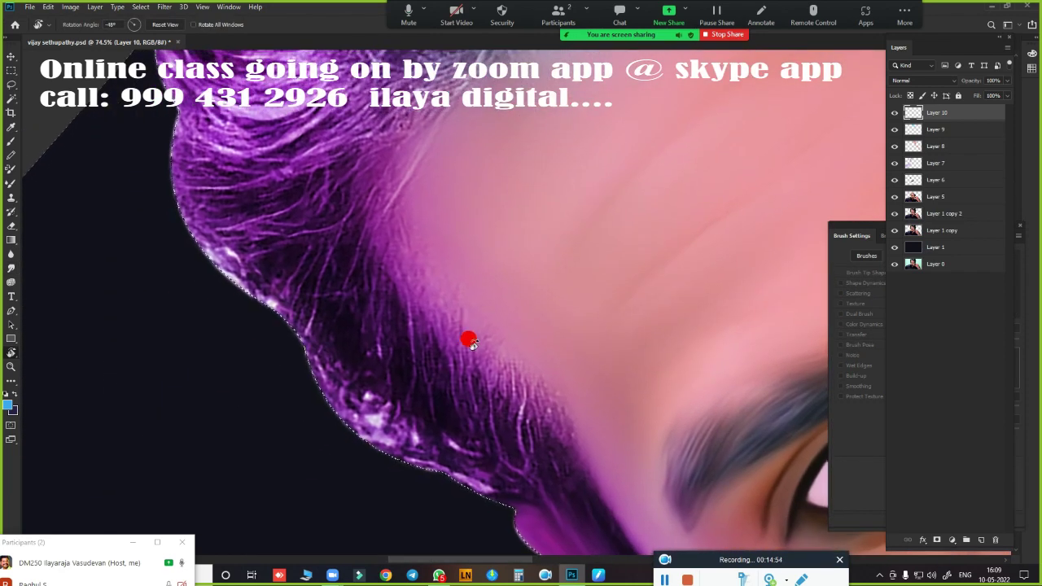
key("r")
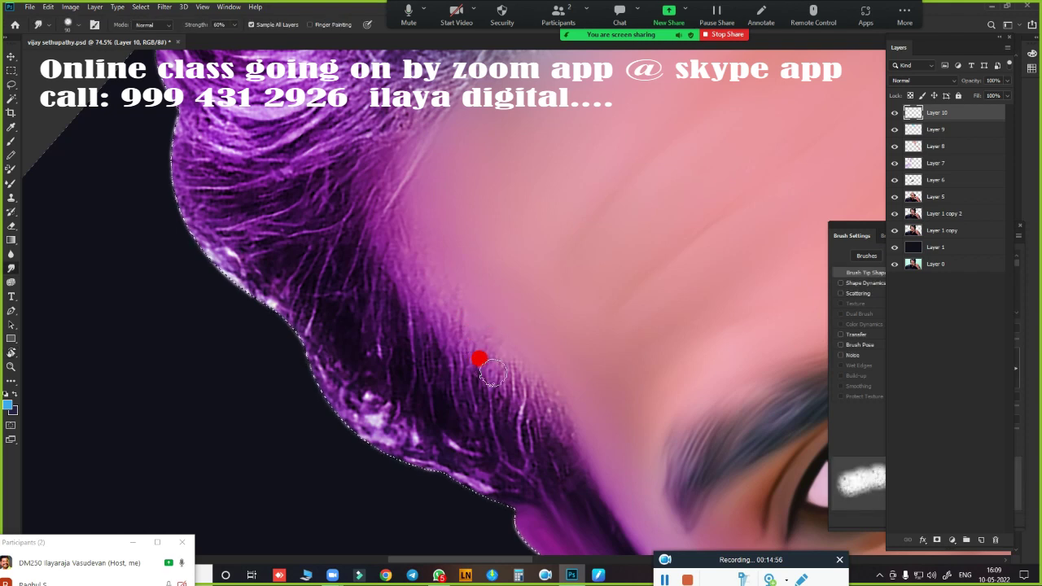
mouse_move(420, 286)
left_mouse_down()
mouse_move(428, 344)
mouse_move(429, 285)
left_mouse_up()
left_click_drag(478, 417, 472, 418)
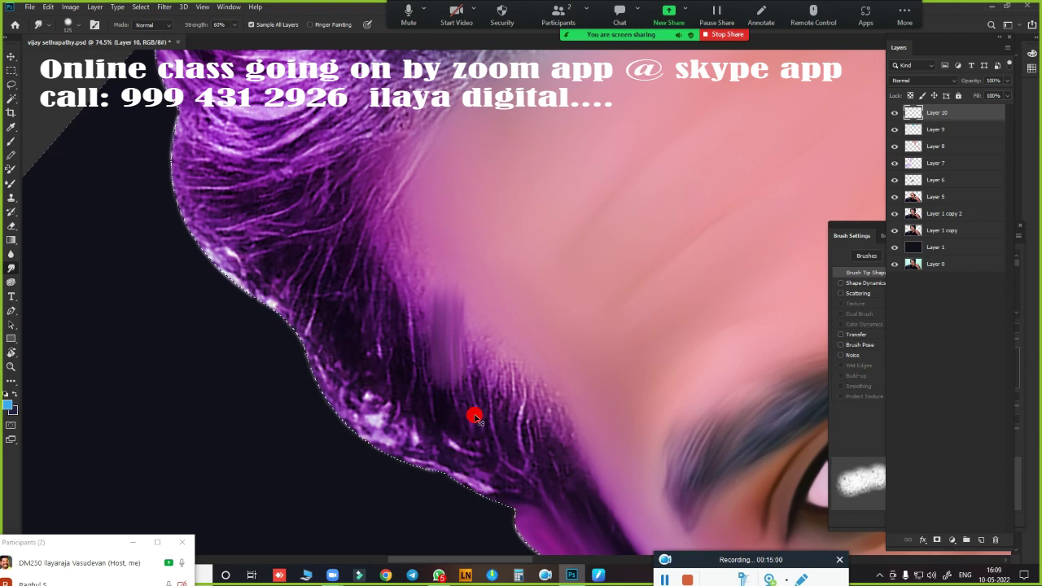
key("ctrl+z")
Duplicate Layer 1 copy 2 with Ctrl+J
left_click(949, 129)
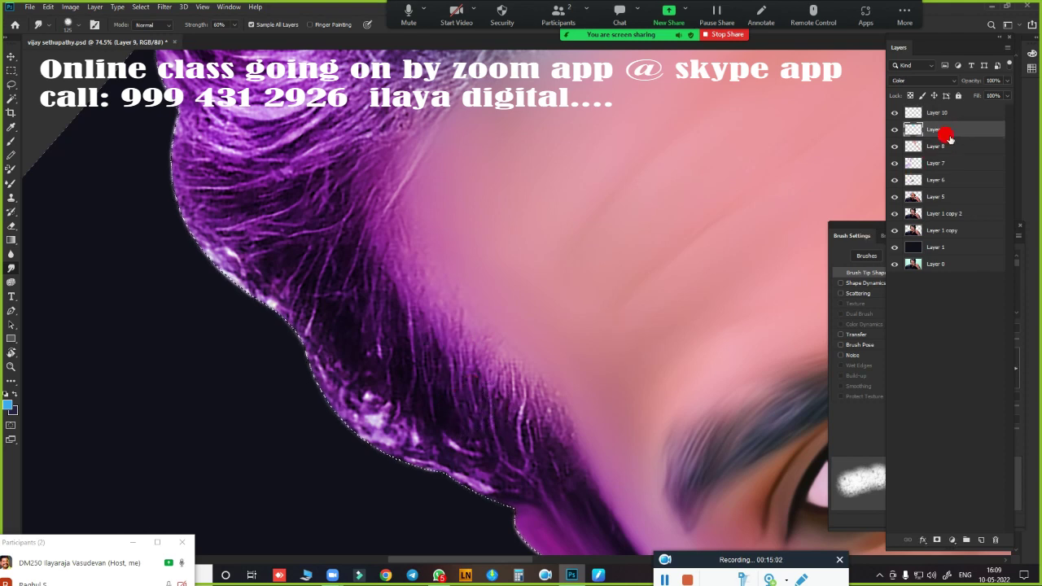
left_click(950, 146, "shift")
left_click(949, 163, "shift")
left_click(949, 180, "shift")
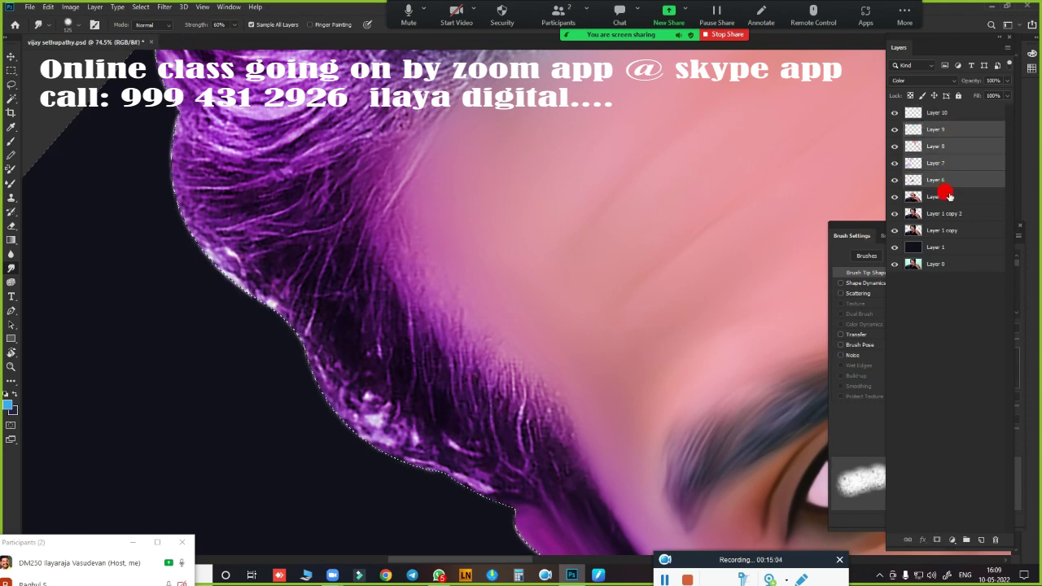
left_click(945, 198, "shift")
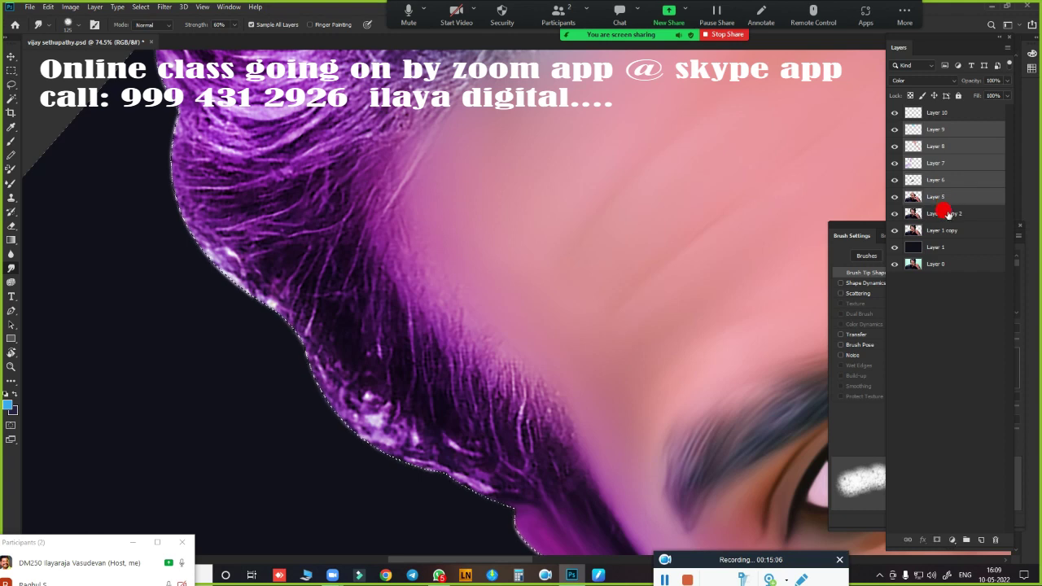
left_click(947, 214, "shift")
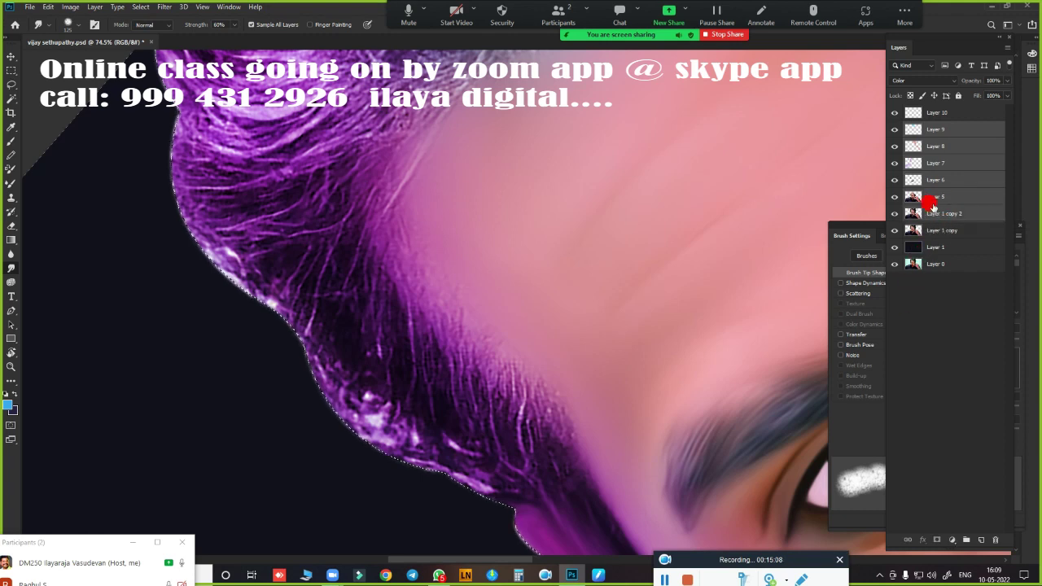
left_click(945, 213)
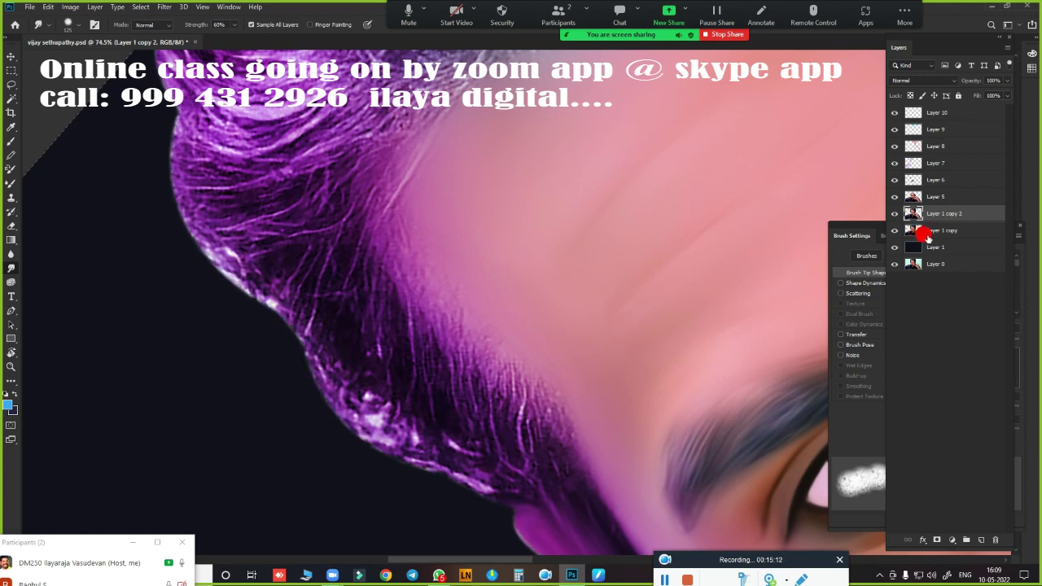
key("ctrl+j")
Merge Layers 5–10 and the new copy into Layer 10, then add an empty Layer 11
left_click(948, 199, "shift")
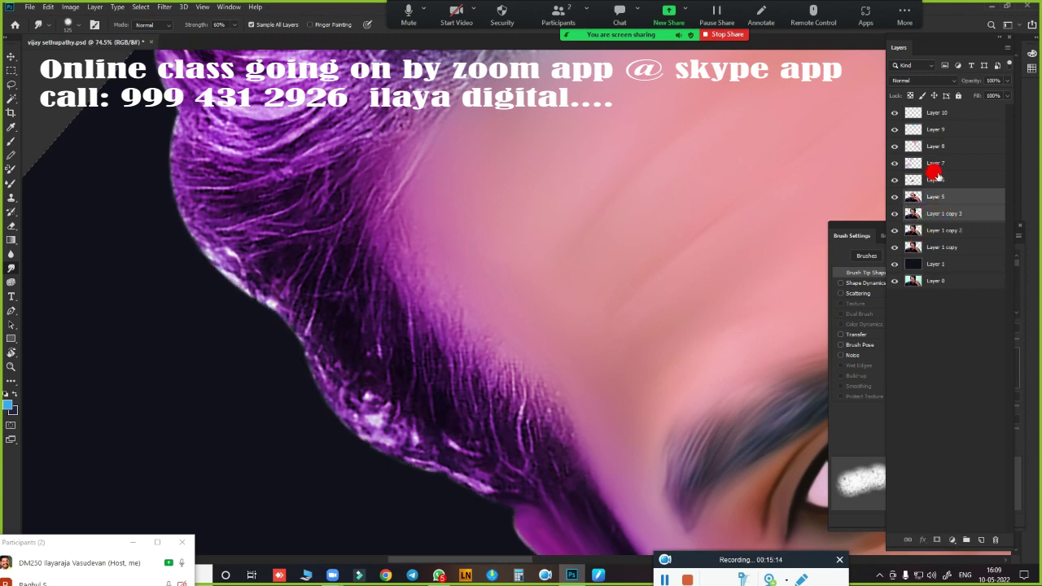
left_click_drag(948, 173, 951, 114)
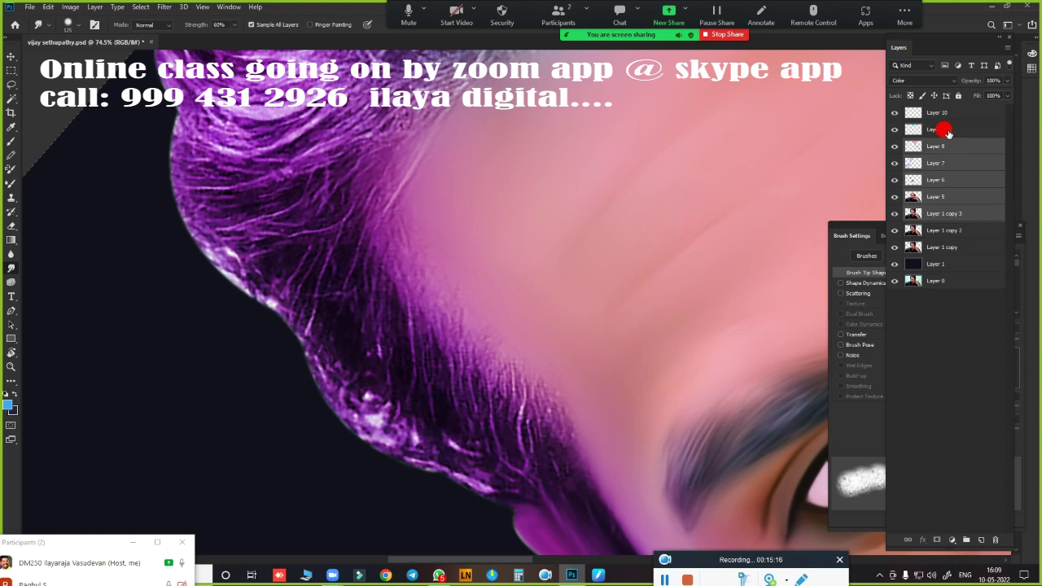
left_click(953, 116, "shift")
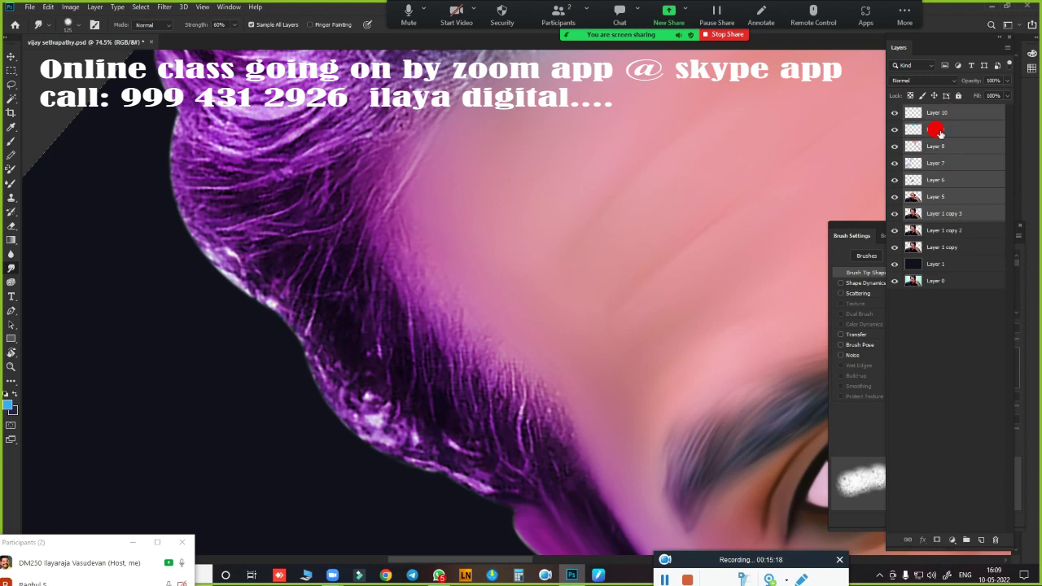
key("ctrl+e")
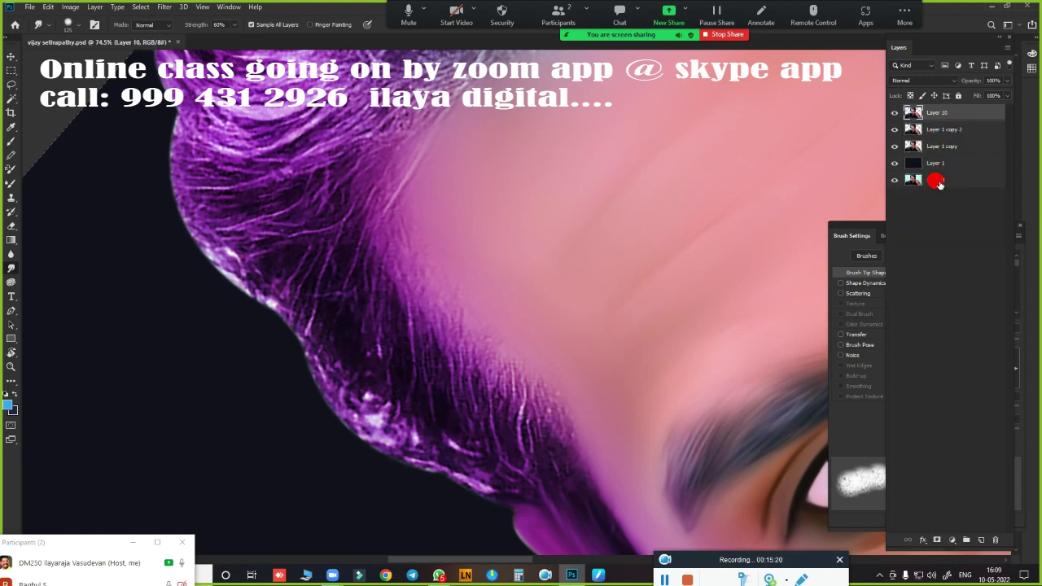
left_click(981, 539)
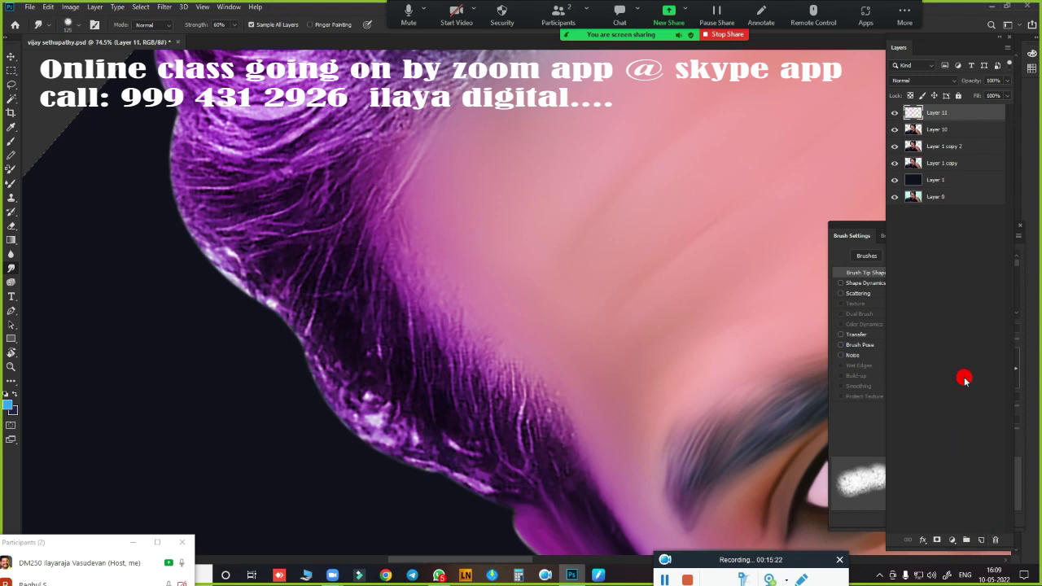
Compare a layer's visibility, then smudge the purple hair strands up into the forehead skin
left_click(895, 130)
left_click(896, 129)
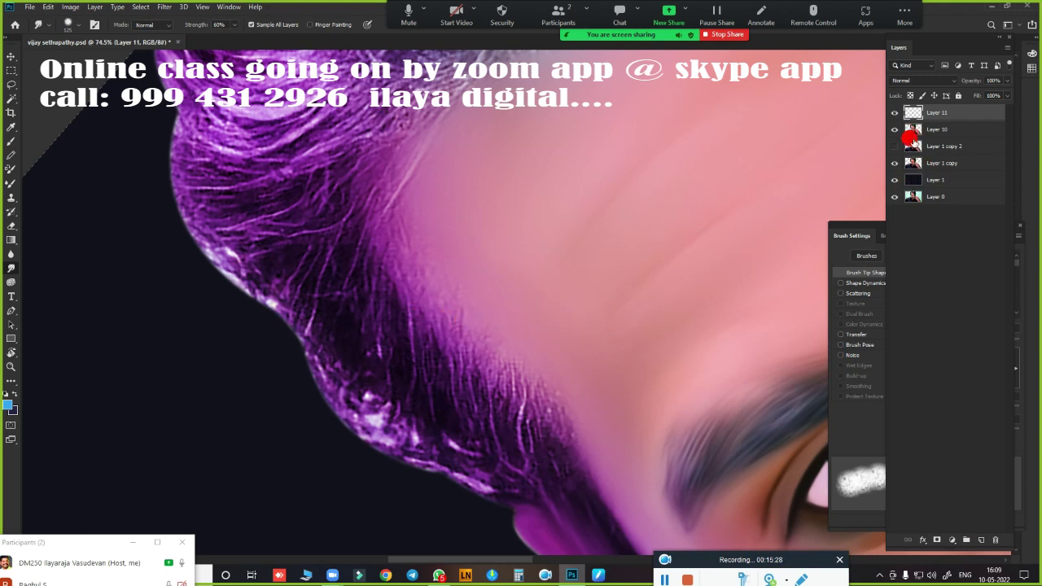
scroll(554, 317, "up", 2)
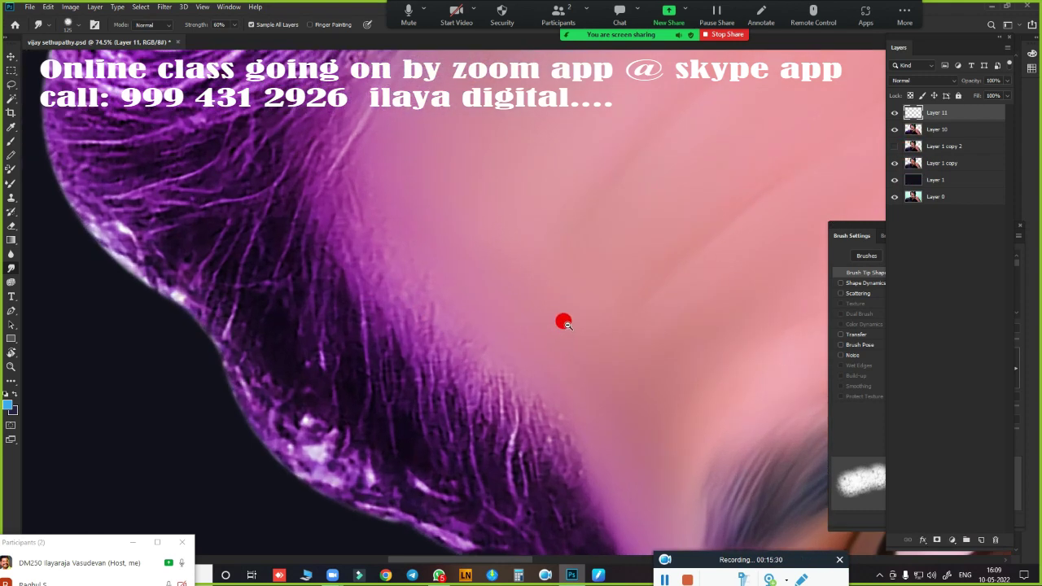
scroll(562, 321, "up", 1)
left_click_drag(467, 346, 395, 268)
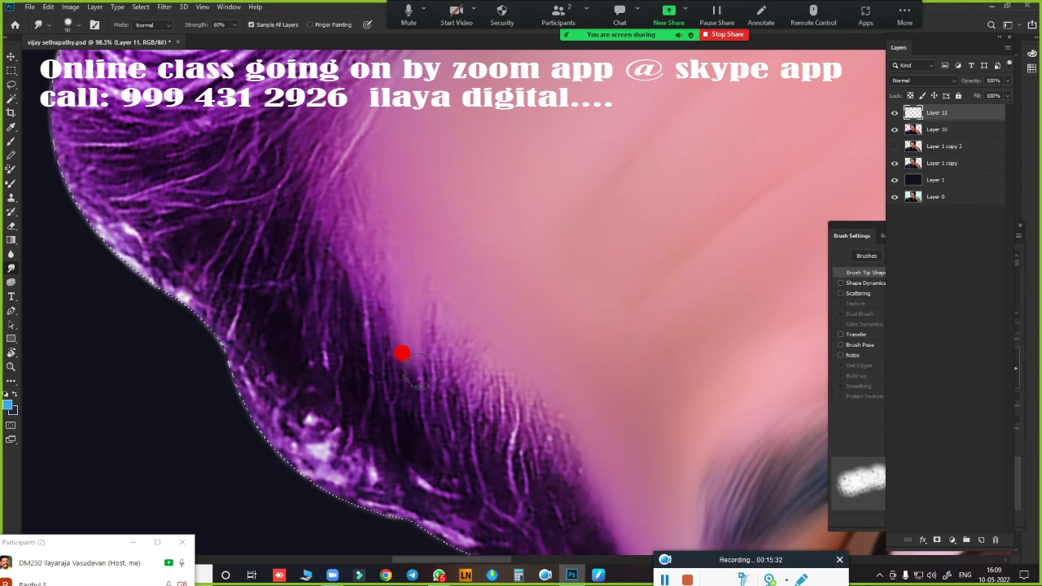
left_click_drag(400, 372, 412, 318)
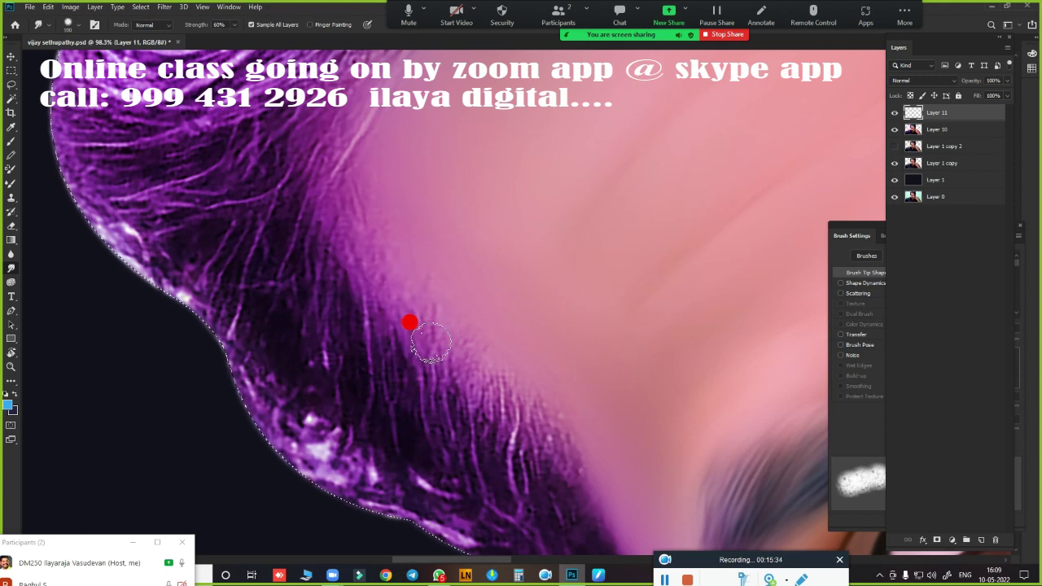
left_click_drag(411, 362, 418, 291)
mouse_move(432, 385)
left_mouse_down()
mouse_move(445, 414)
mouse_move(423, 317)
left_mouse_up()
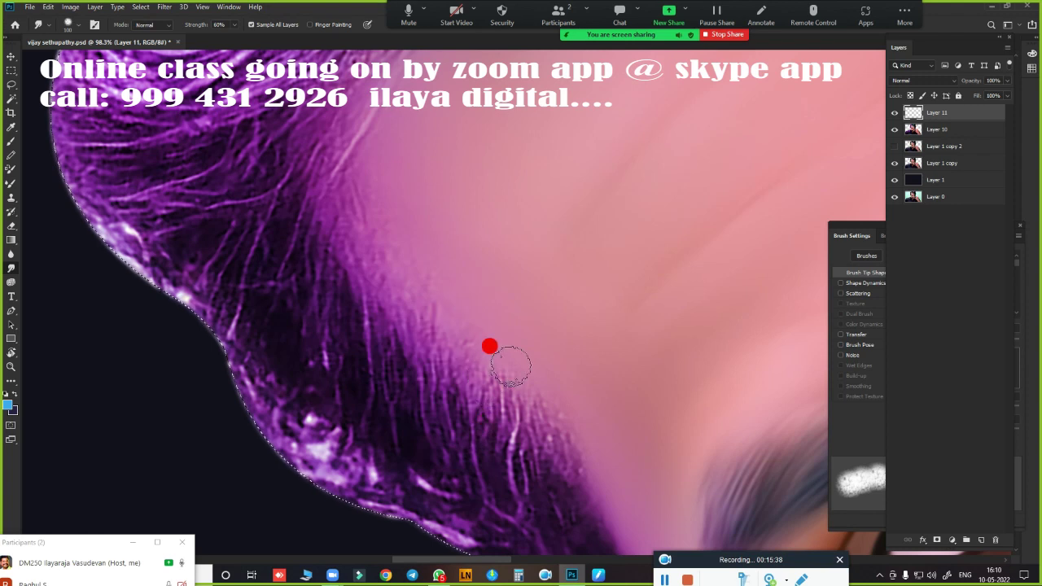
Enable pressure transfer for the smudge brush and smear the upper hairline strands into the skin
left_click(841, 335)
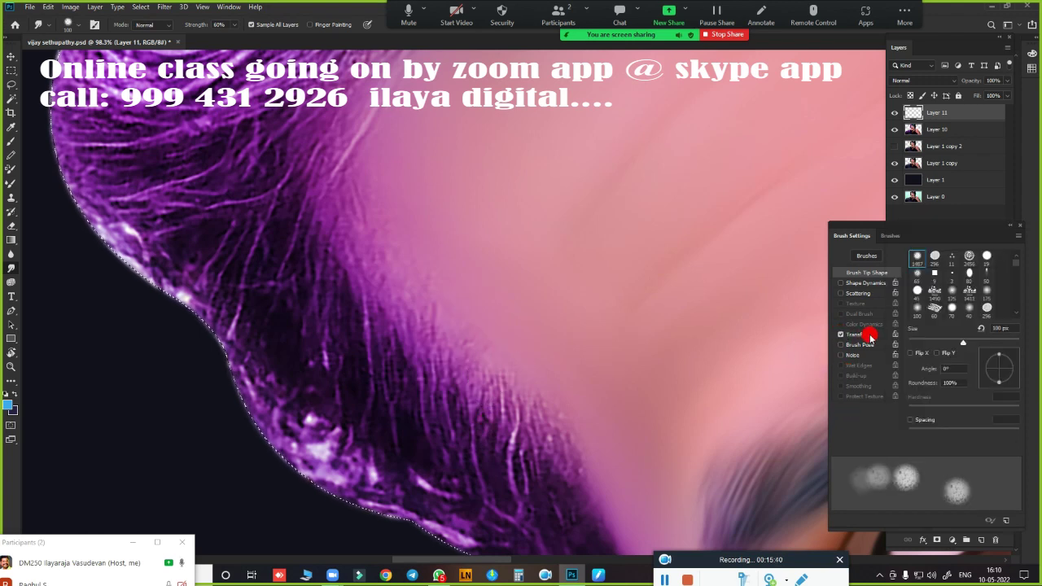
left_click(865, 335)
mouse_move(478, 370)
left_mouse_down()
mouse_move(444, 329)
mouse_move(529, 365)
mouse_move(435, 296)
mouse_move(434, 268)
mouse_move(471, 261)
mouse_move(463, 297)
mouse_move(406, 396)
mouse_move(465, 388)
mouse_move(448, 432)
mouse_move(458, 307)
left_mouse_up()
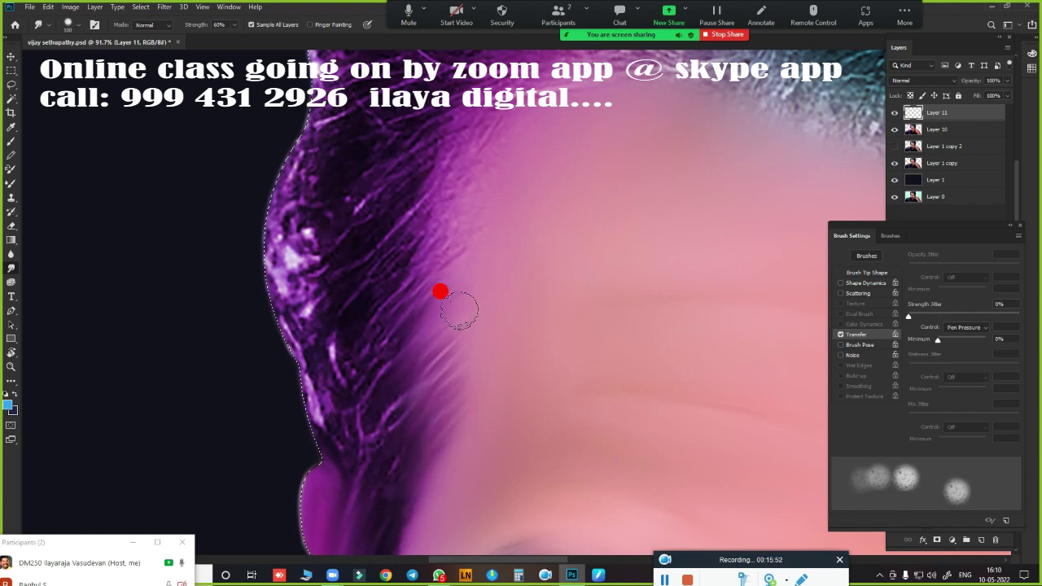
mouse_move(420, 150)
left_mouse_down()
mouse_move(477, 118)
mouse_move(442, 140)
mouse_move(372, 217)
mouse_move(361, 274)
mouse_move(440, 228)
mouse_move(509, 152)
mouse_move(445, 210)
left_mouse_up()
left_click_drag(368, 226, 367, 458)
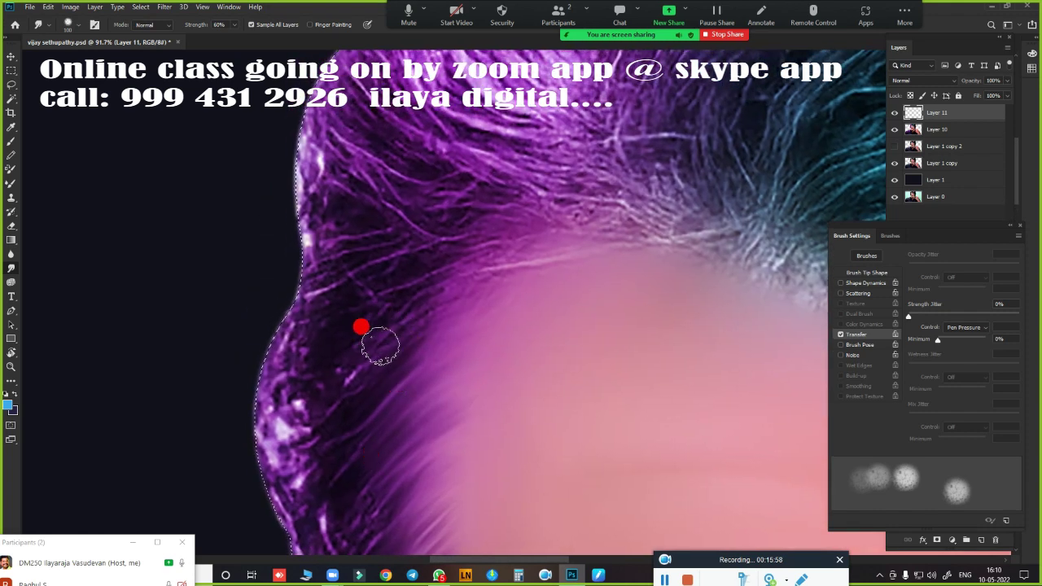
mouse_move(468, 298)
left_mouse_down()
mouse_move(480, 282)
mouse_move(451, 275)
mouse_move(466, 239)
mouse_move(447, 200)
mouse_move(474, 193)
mouse_move(489, 266)
left_mouse_up()
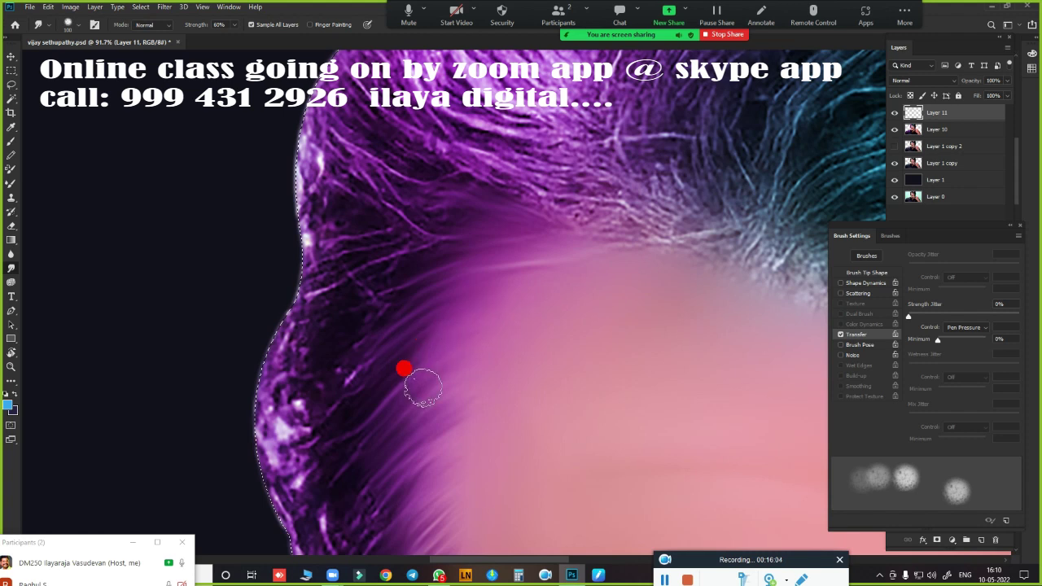
Smear the upper hair strands into smoother, lighter streaks
scroll(491, 418, "up", 2)
left_click_drag(487, 416, 396, 426)
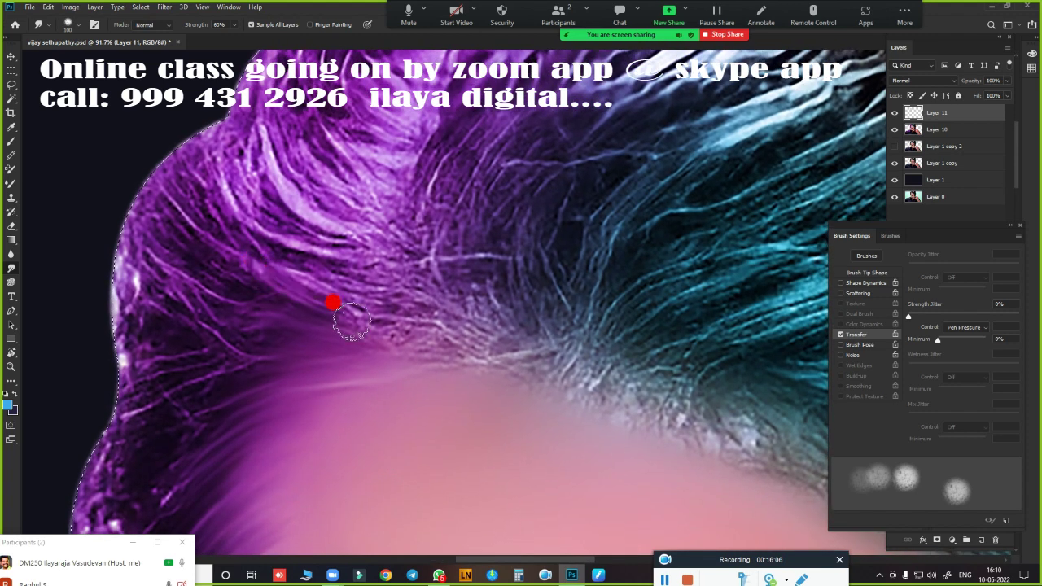
mouse_move(301, 281)
left_mouse_down()
mouse_move(300, 253)
mouse_move(384, 217)
mouse_move(360, 255)
mouse_move(361, 247)
mouse_move(415, 300)
mouse_move(328, 298)
mouse_move(425, 337)
mouse_move(436, 393)
mouse_move(474, 379)
mouse_move(611, 251)
mouse_move(613, 383)
left_mouse_up()
scroll(461, 410, "down", 2)
scroll(612, 383, "up", 1)
scroll(594, 309, "up", 2)
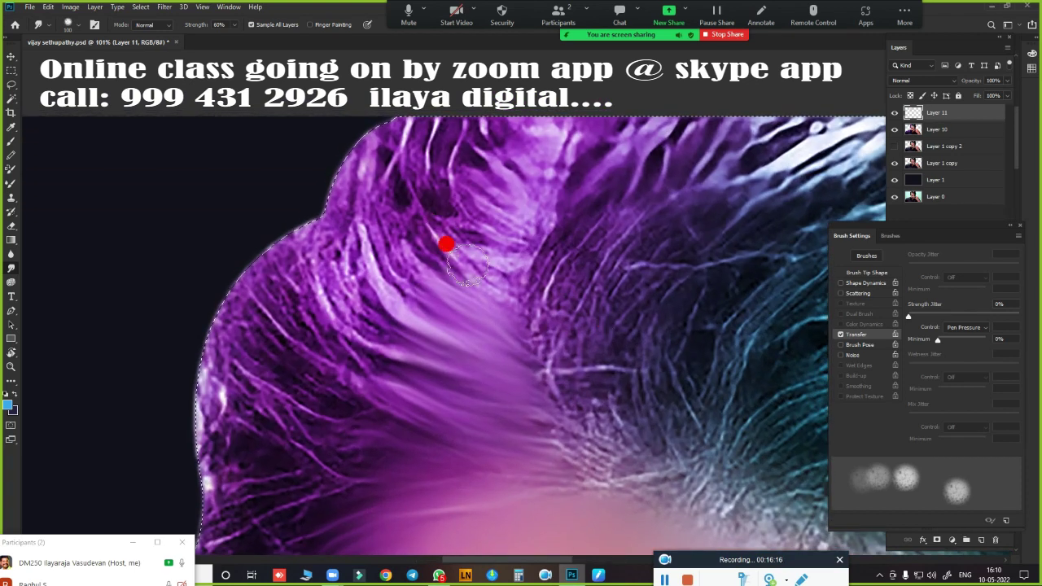
mouse_move(437, 229)
left_mouse_down()
mouse_move(469, 178)
mouse_move(531, 164)
mouse_move(533, 262)
mouse_move(502, 325)
mouse_move(421, 367)
mouse_move(432, 380)
mouse_move(383, 361)
mouse_move(290, 221)
mouse_move(383, 326)
mouse_move(351, 225)
mouse_move(418, 276)
mouse_move(394, 147)
mouse_move(406, 123)
mouse_move(431, 168)
mouse_move(465, 157)
mouse_move(483, 128)
mouse_move(472, 255)
mouse_move(397, 147)
mouse_move(457, 310)
mouse_move(370, 260)
mouse_move(336, 263)
mouse_move(457, 393)
mouse_move(296, 230)
mouse_move(376, 379)
mouse_move(271, 249)
mouse_move(377, 425)
mouse_move(255, 251)
mouse_move(386, 442)
mouse_move(228, 319)
mouse_move(309, 451)
mouse_move(204, 367)
mouse_move(286, 418)
mouse_move(472, 442)
mouse_move(526, 507)
mouse_move(761, 269)
mouse_move(660, 239)
left_mouse_up()
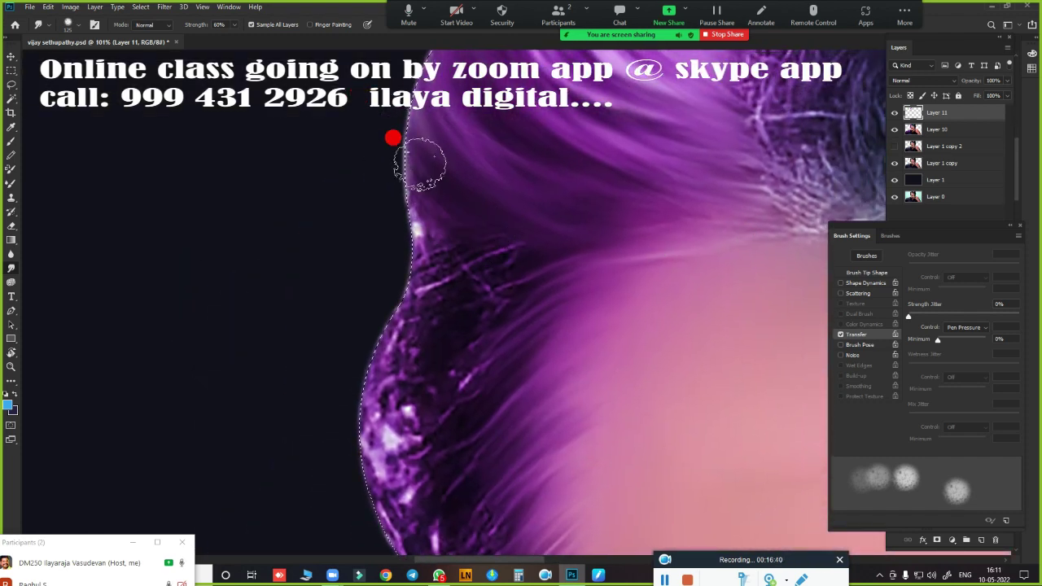
Smooth the purple hair along the left edge and above the eyebrow
mouse_move(411, 162)
left_mouse_down()
mouse_move(477, 226)
mouse_move(366, 184)
mouse_move(377, 233)
mouse_move(464, 275)
mouse_move(407, 313)
left_mouse_up()
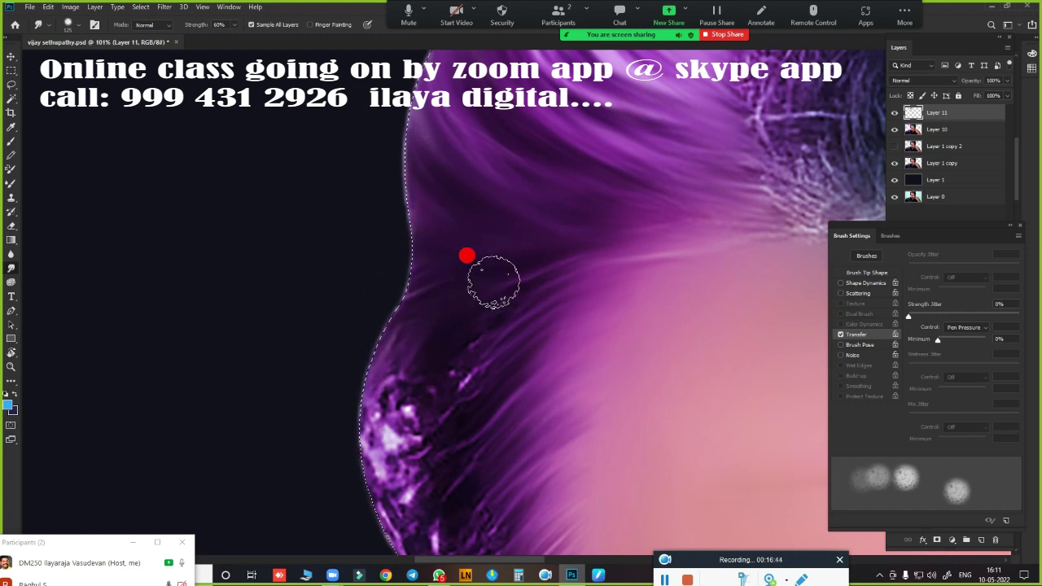
left_click_drag(497, 354, 591, 204)
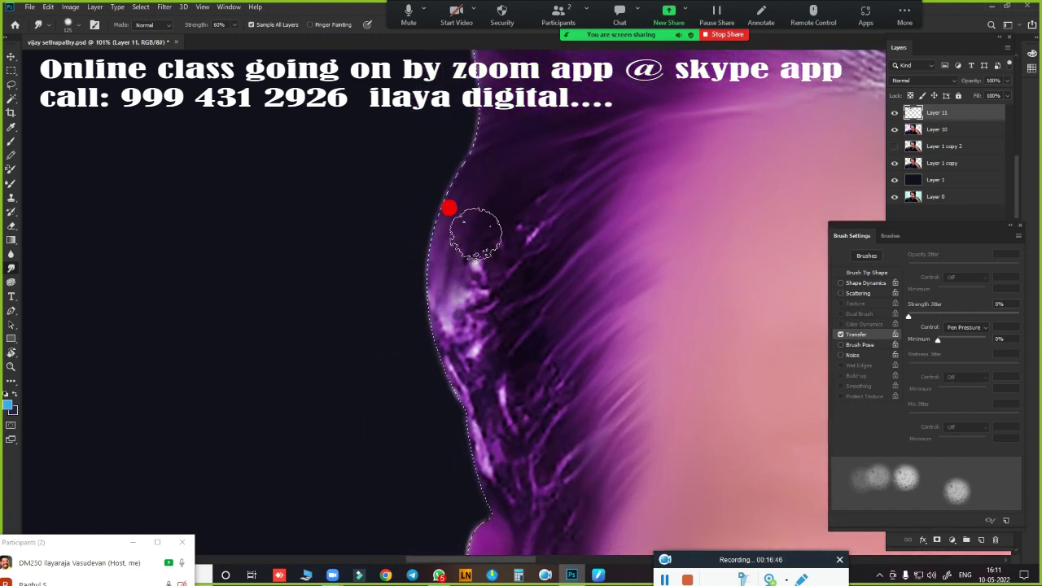
mouse_move(476, 233)
left_mouse_down()
mouse_move(581, 179)
mouse_move(442, 361)
mouse_move(530, 128)
left_mouse_up()
left_click_drag(407, 186, 414, 214)
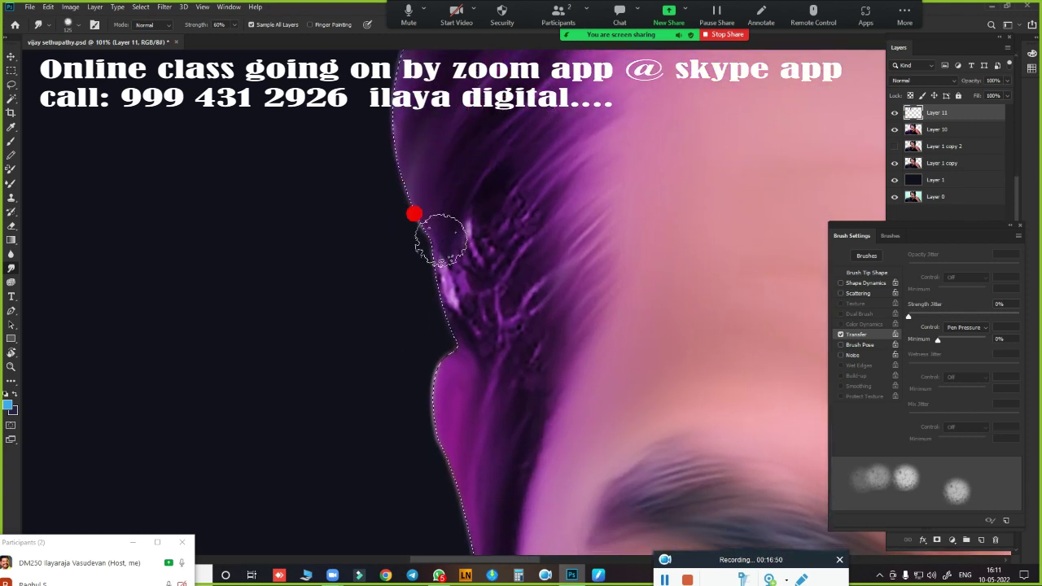
left_click_drag(468, 248, 473, 293)
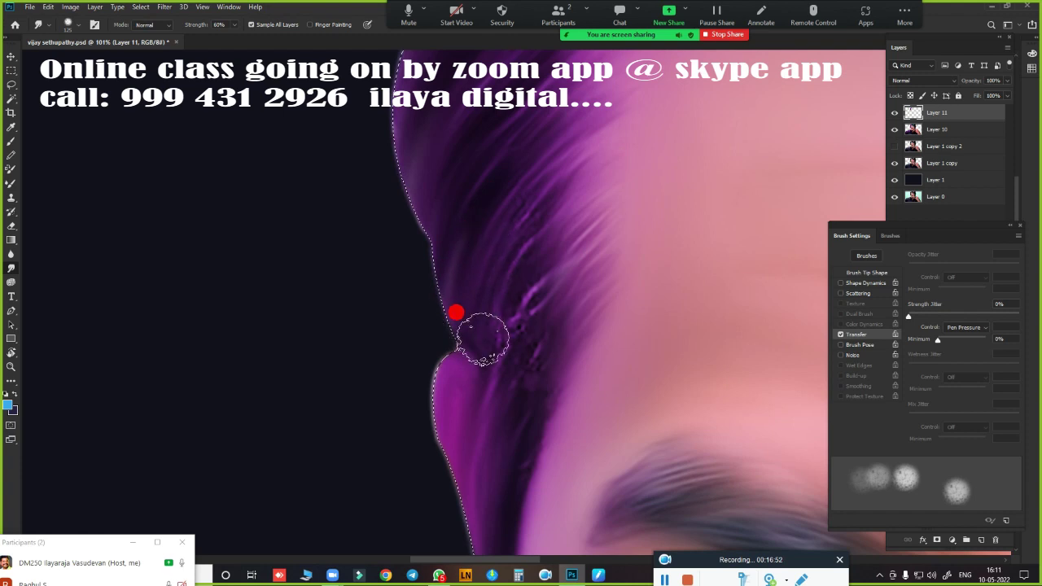
mouse_move(483, 340)
left_mouse_down()
mouse_move(516, 244)
mouse_move(502, 302)
mouse_move(523, 301)
mouse_move(545, 338)
left_mouse_up()
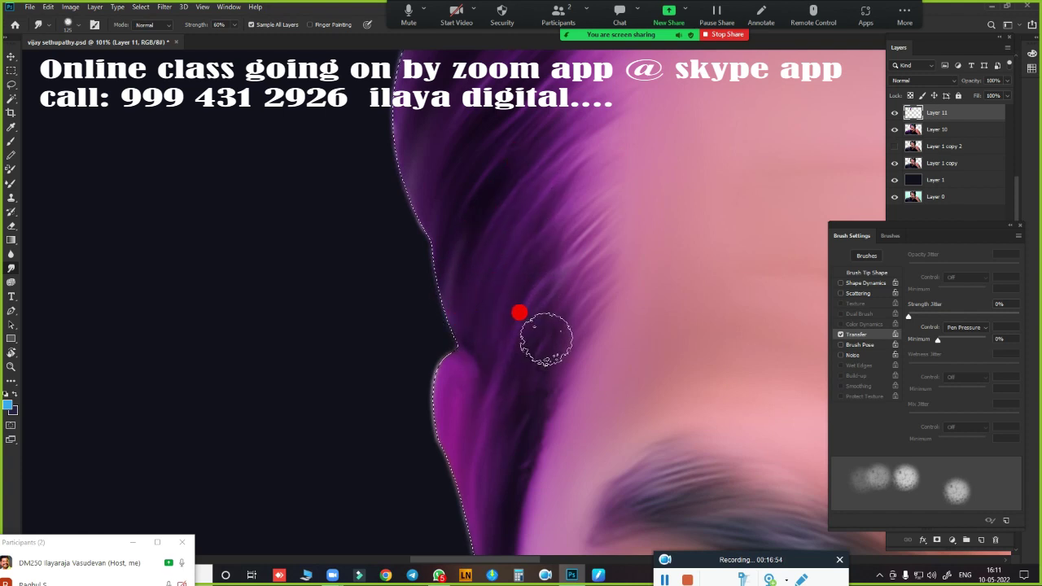
Recentre the head and smudge the copper-orange strands on the right edge into smooth streaks
scroll(529, 393, "down", 5)
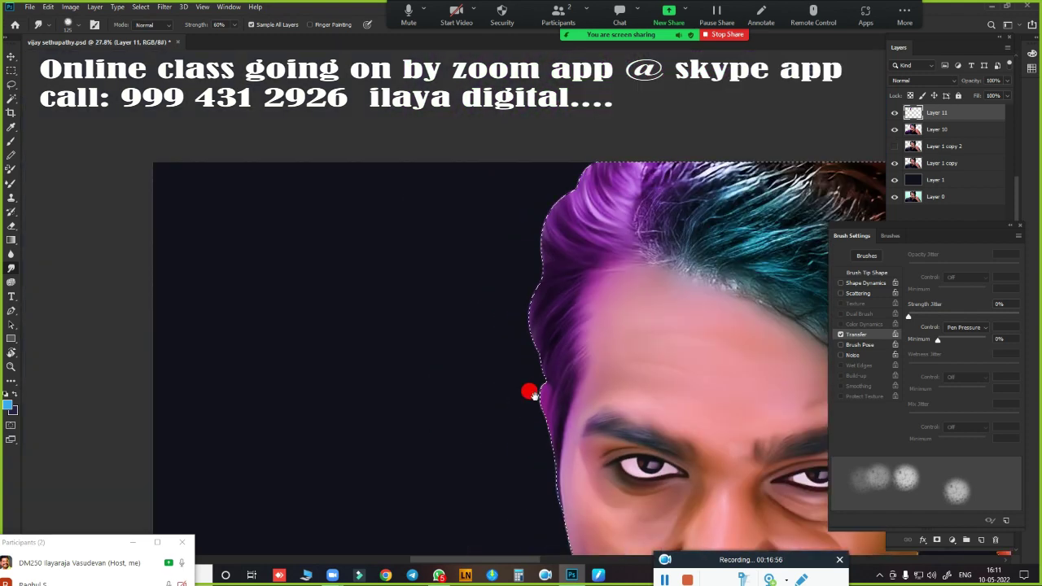
mouse_move(530, 393)
left_mouse_down()
mouse_move(341, 317)
mouse_move(421, 344)
mouse_move(450, 457)
left_mouse_up()
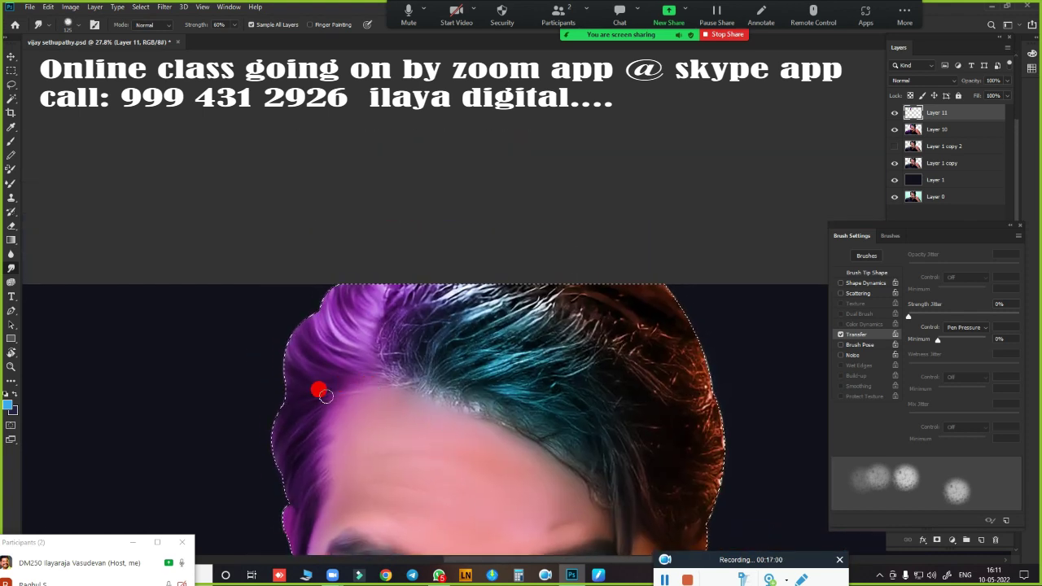
scroll(439, 398, "up", 2)
scroll(460, 408, "up", 1)
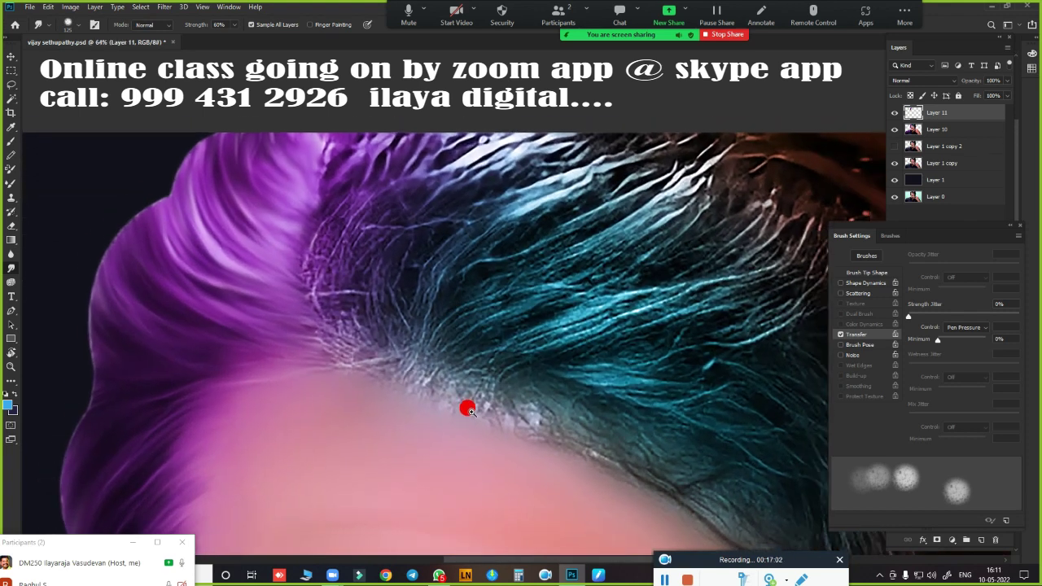
scroll(496, 406, "up", 1)
scroll(455, 366, "down", 2)
scroll(449, 302, "up", 1)
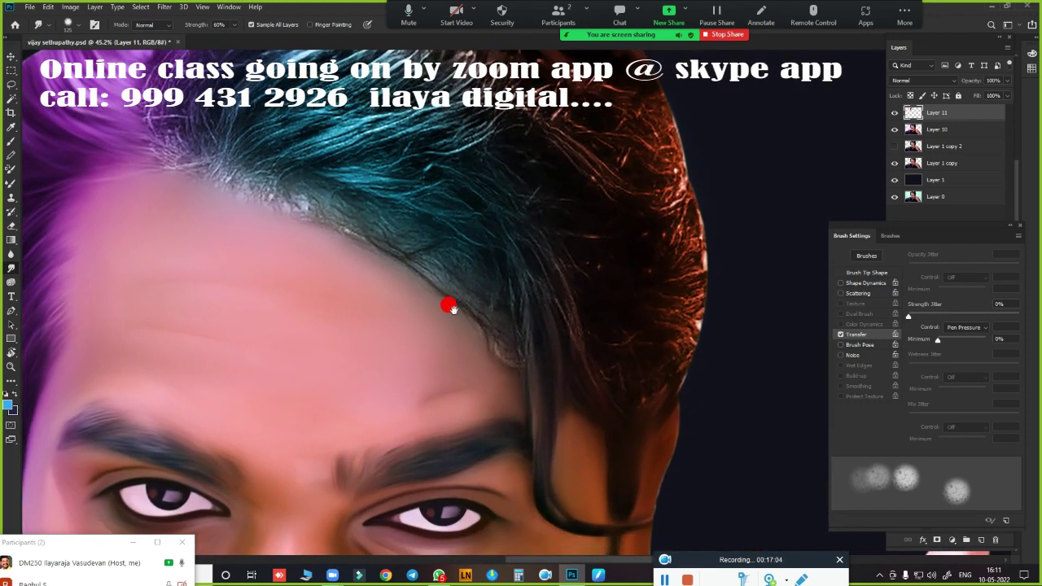
left_click_drag(464, 357, 453, 418)
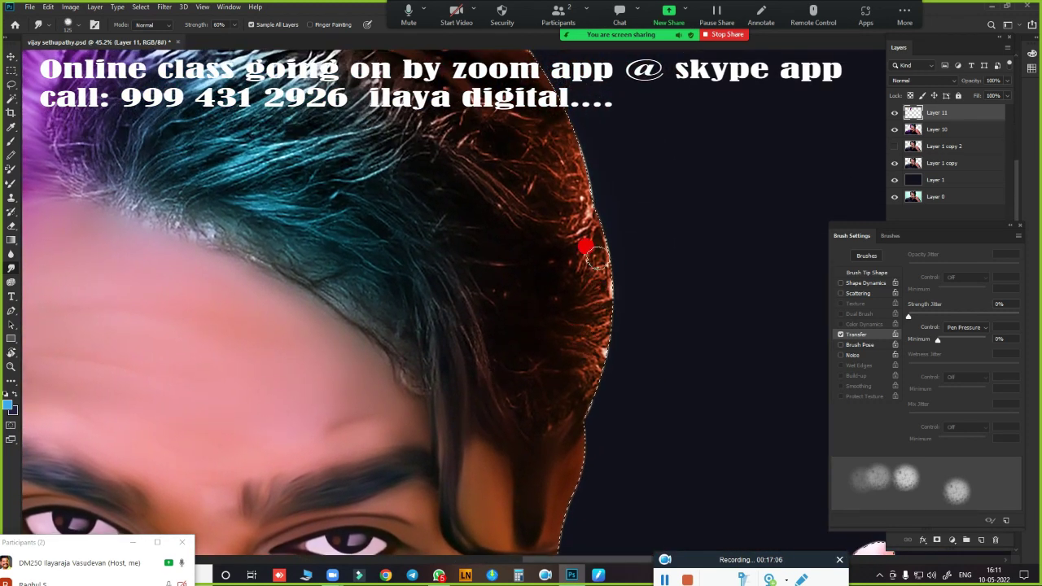
left_click_drag(581, 244, 635, 378)
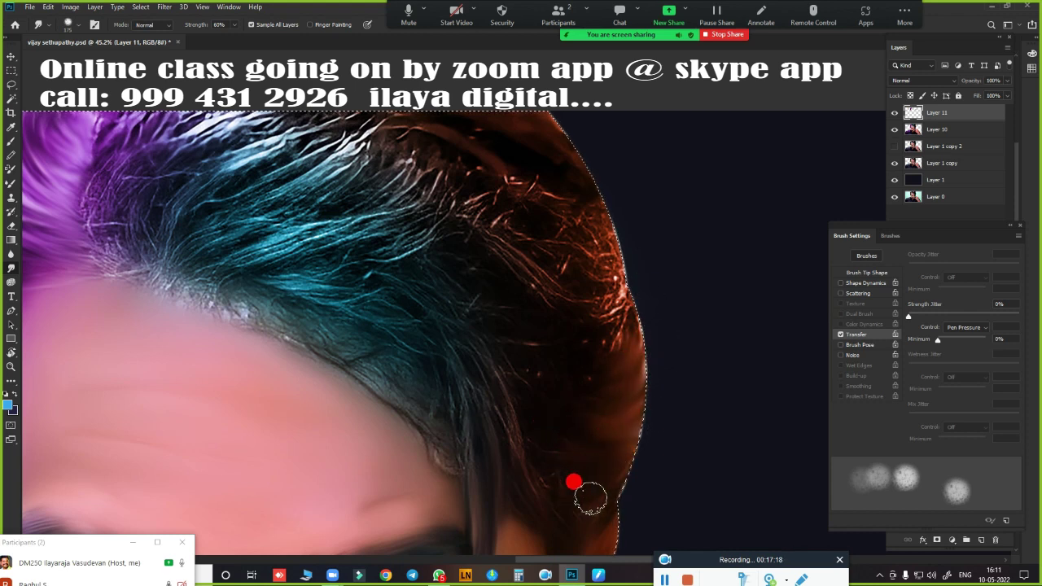
left_click_drag(557, 474, 616, 476)
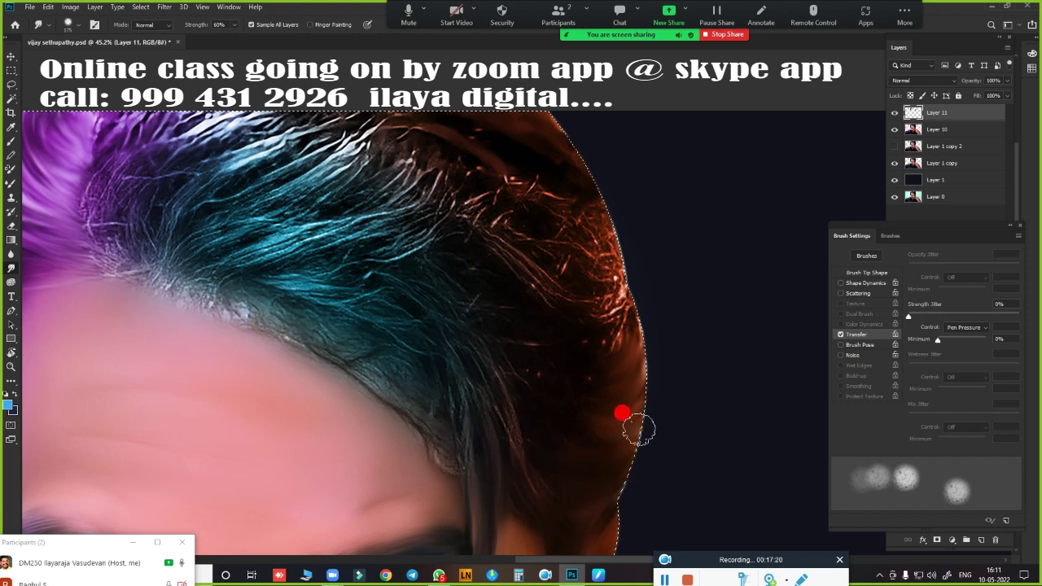
mouse_move(519, 368)
left_mouse_down()
mouse_move(600, 279)
mouse_move(575, 309)
mouse_move(586, 326)
mouse_move(613, 319)
mouse_move(610, 343)
left_mouse_up()
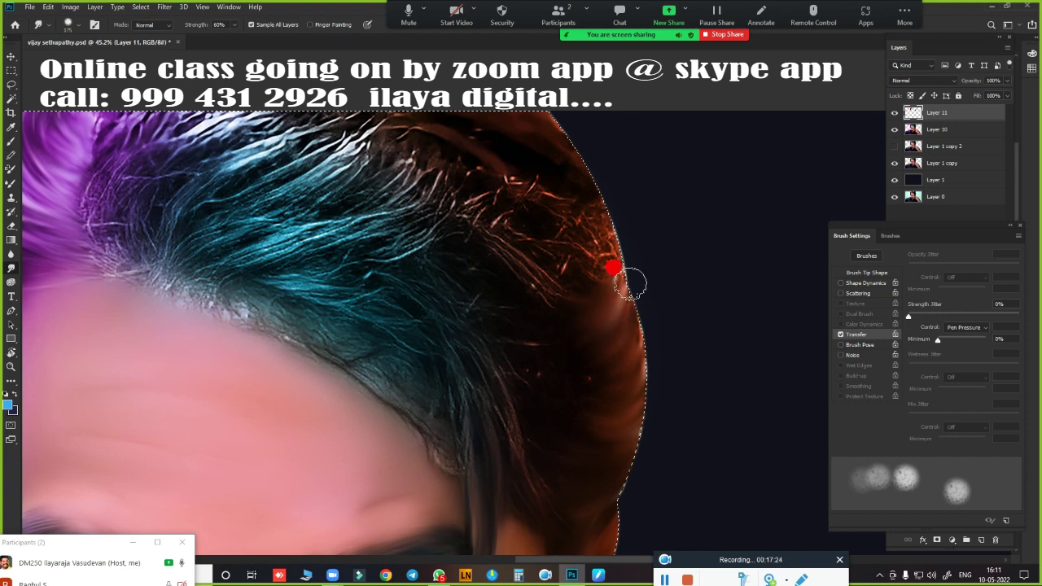
mouse_move(630, 283)
left_mouse_down()
mouse_move(510, 186)
mouse_move(549, 201)
mouse_move(564, 228)
mouse_move(612, 204)
mouse_move(560, 240)
mouse_move(579, 261)
mouse_move(631, 235)
mouse_move(613, 287)
mouse_move(531, 276)
mouse_move(458, 239)
mouse_move(216, 276)
left_mouse_up()
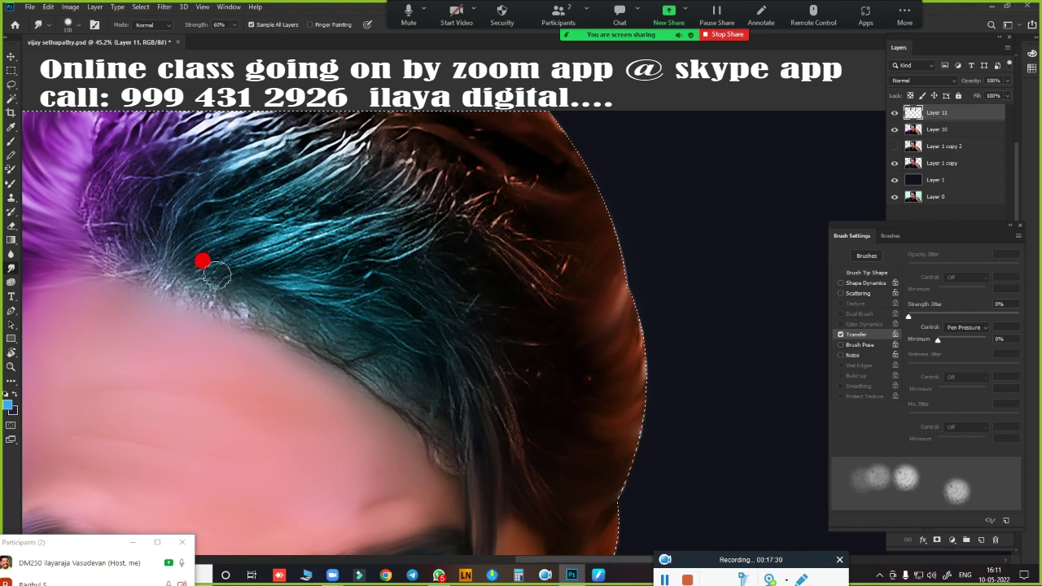
Smooth the top hair edge, then smear the teal strands up from the hairline
scroll(332, 293, "up", 2)
scroll(407, 353, "left", 3)
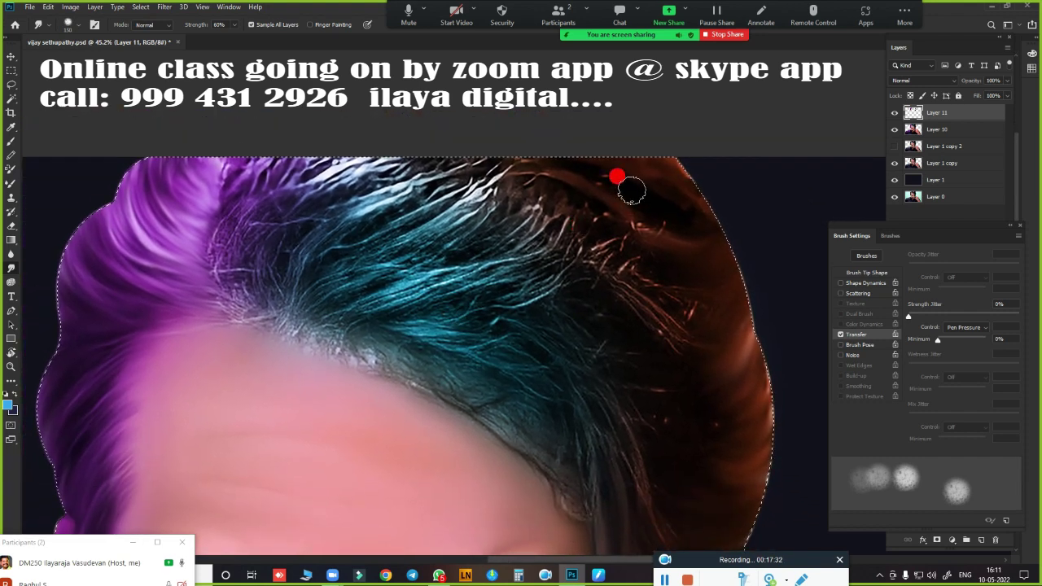
left_click_drag(559, 163, 641, 169)
left_click_drag(727, 171, 635, 187)
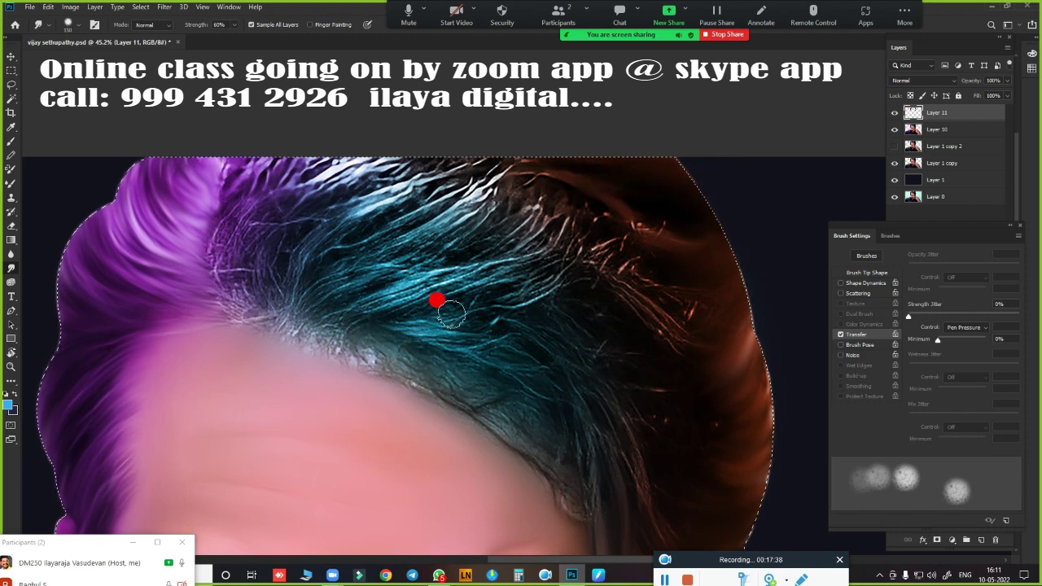
scroll(447, 314, "up", 2)
mouse_move(477, 326)
left_mouse_down()
mouse_move(627, 286)
mouse_move(498, 319)
mouse_move(404, 276)
mouse_move(383, 320)
mouse_move(453, 253)
left_mouse_up()
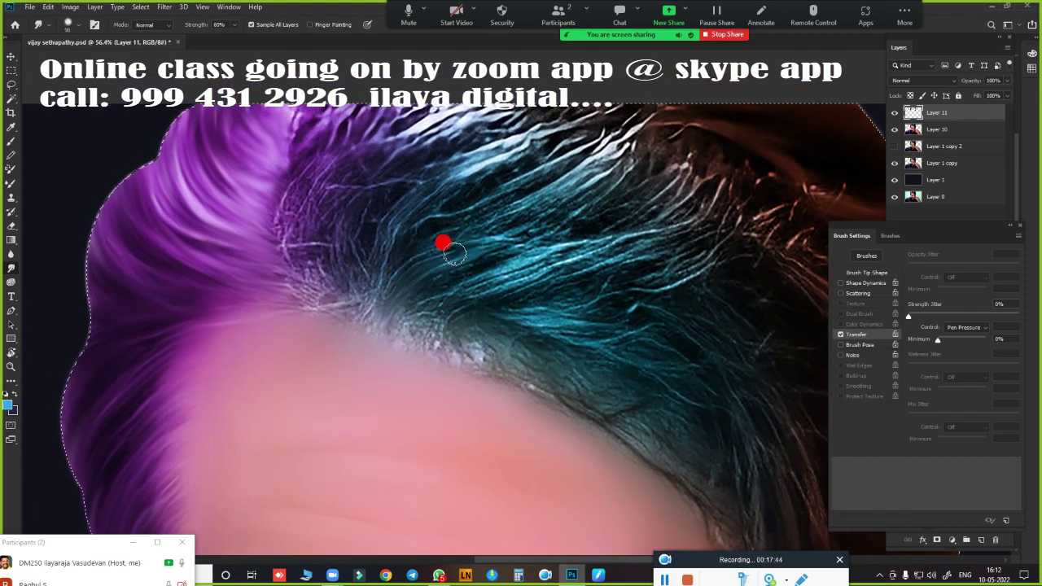
left_click_drag(392, 316, 460, 272)
mouse_move(416, 322)
left_mouse_down()
mouse_move(460, 293)
mouse_move(463, 306)
left_mouse_up()
mouse_move(447, 342)
left_mouse_down()
mouse_move(542, 303)
mouse_move(561, 312)
mouse_move(492, 325)
mouse_move(584, 331)
mouse_move(475, 357)
mouse_move(549, 341)
mouse_move(481, 290)
left_mouse_up()
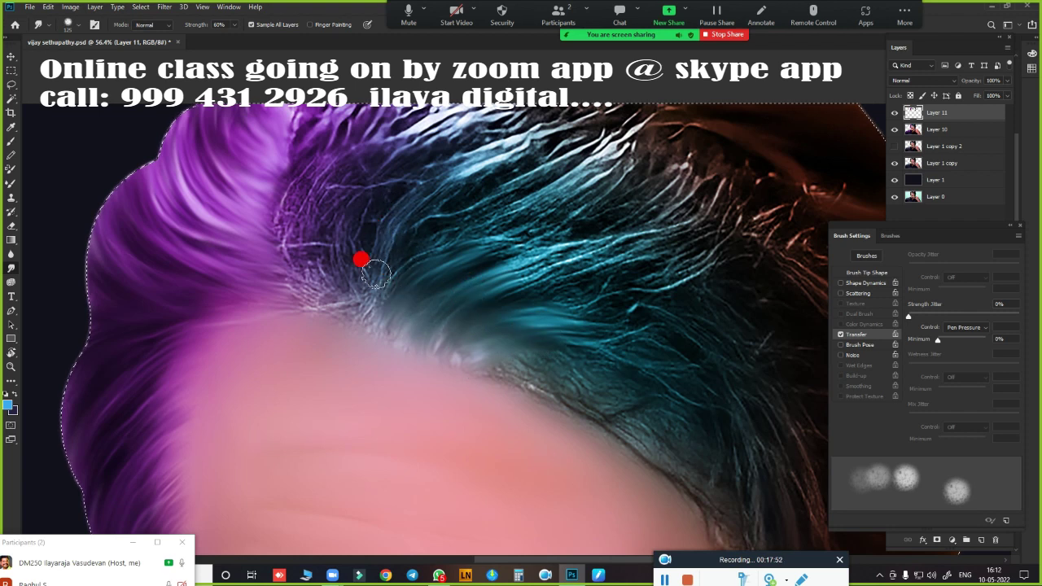
Blend the teal hairline strands into the purple hair and the forehead skin
mouse_move(360, 261)
left_mouse_down()
mouse_move(403, 233)
mouse_move(356, 279)
left_mouse_up()
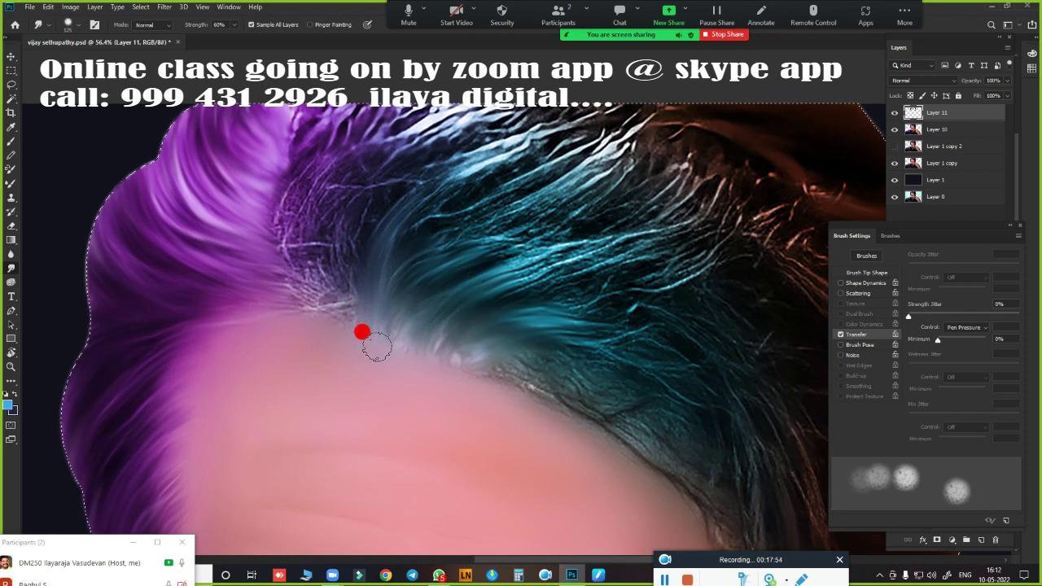
mouse_move(377, 346)
left_mouse_down()
mouse_move(345, 175)
mouse_move(334, 277)
left_mouse_up()
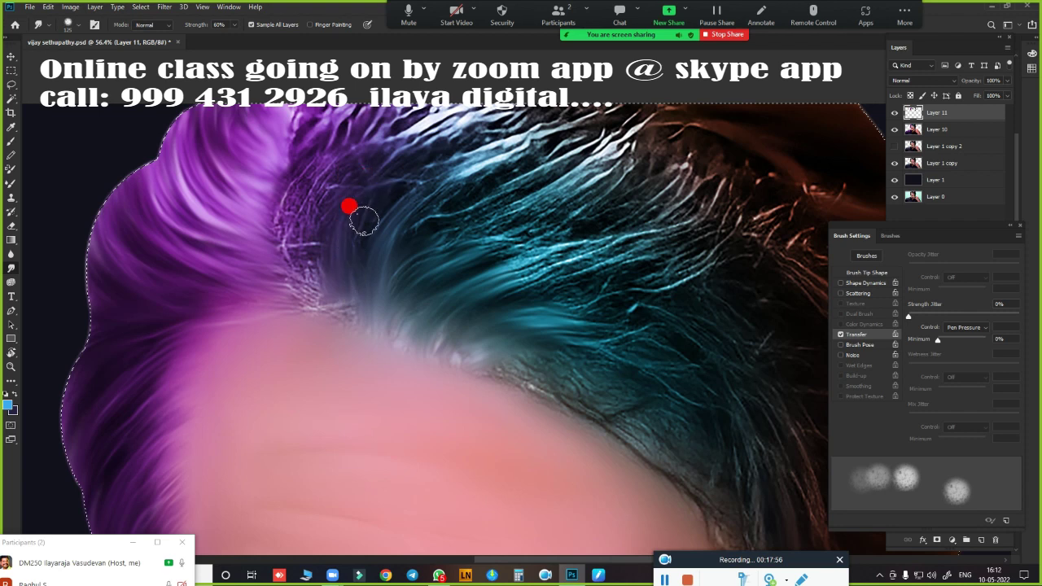
mouse_move(364, 221)
left_mouse_down()
mouse_move(325, 172)
mouse_move(318, 208)
mouse_move(284, 232)
mouse_move(298, 288)
mouse_move(333, 316)
left_mouse_up()
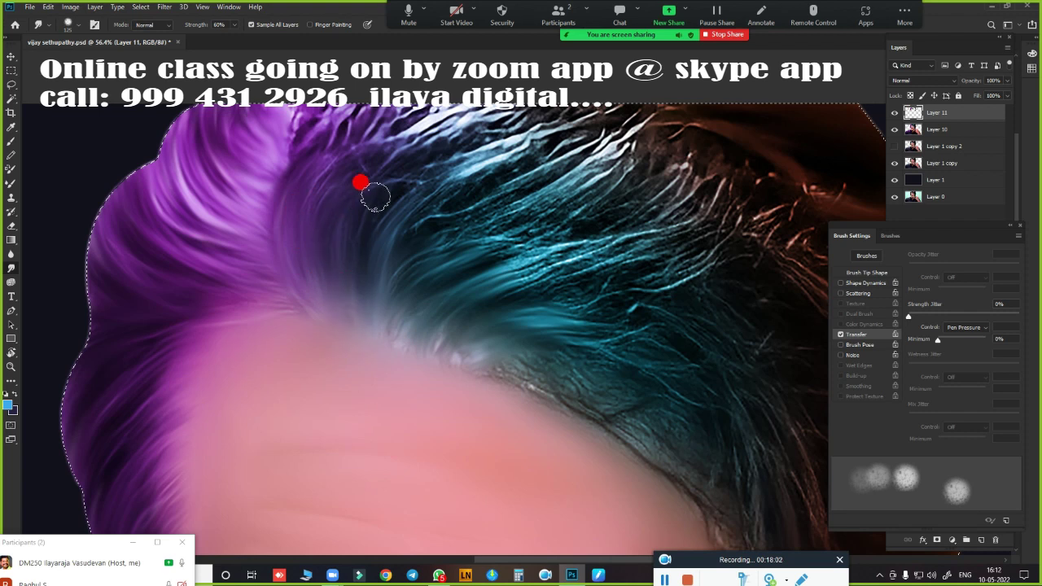
mouse_move(359, 182)
left_mouse_down()
mouse_move(418, 333)
mouse_move(377, 309)
left_mouse_up()
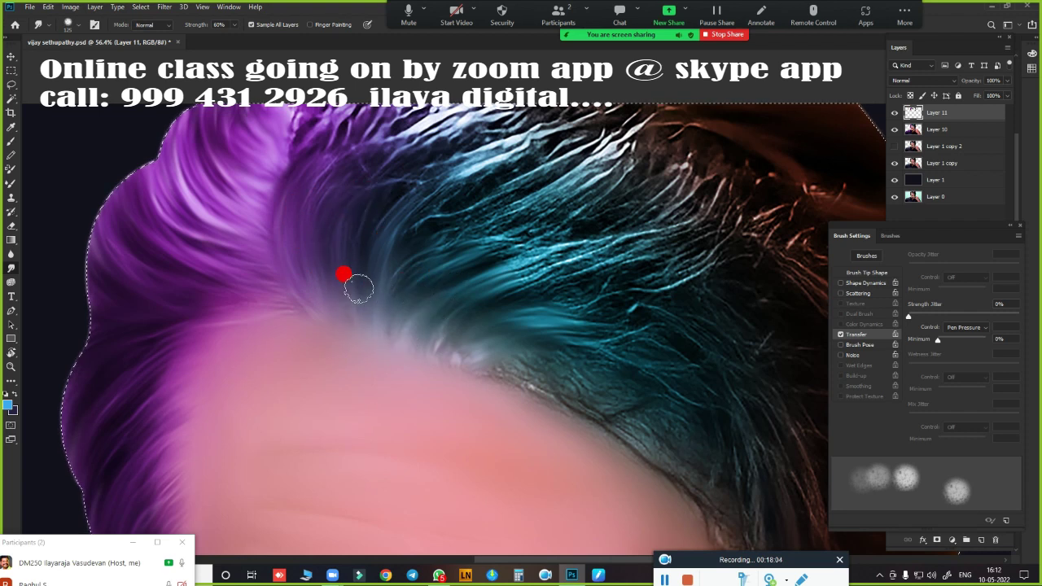
mouse_move(408, 356)
left_mouse_down()
mouse_move(442, 353)
mouse_move(410, 295)
mouse_move(461, 232)
mouse_move(524, 327)
left_mouse_up()
left_click_drag(417, 327, 470, 370)
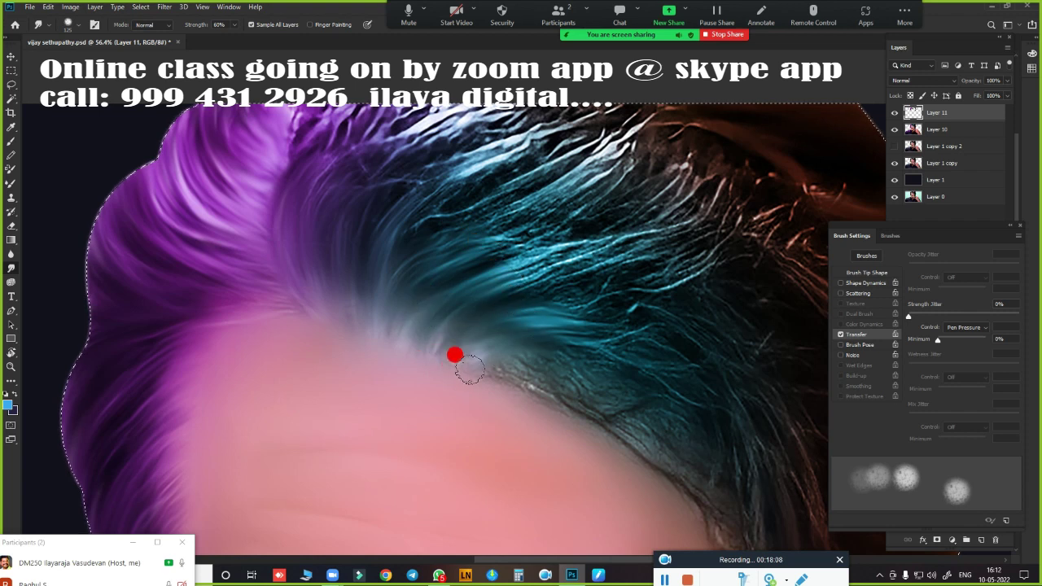
left_click_drag(558, 366, 553, 390)
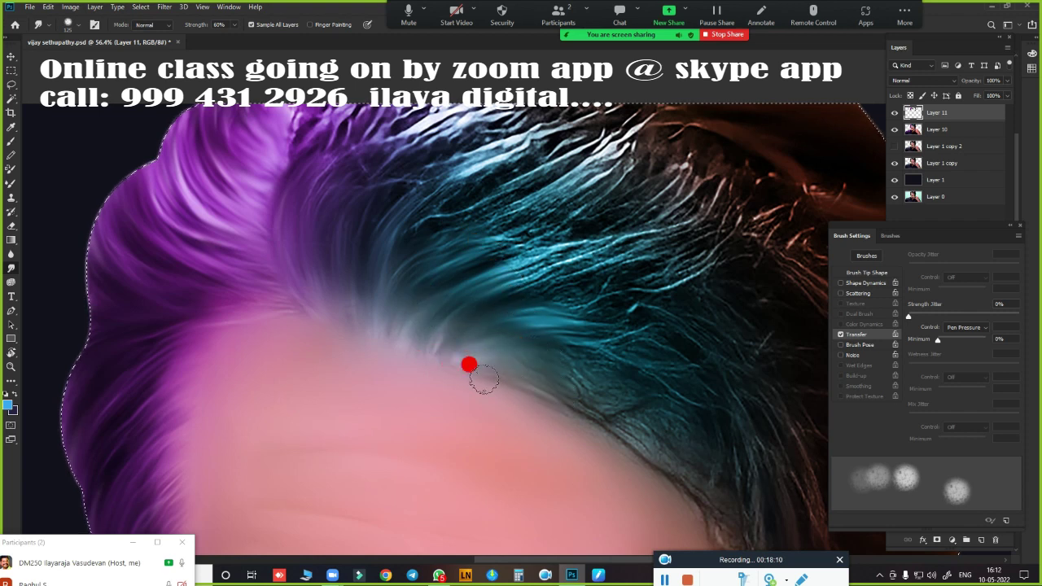
left_click_drag(492, 343, 447, 362)
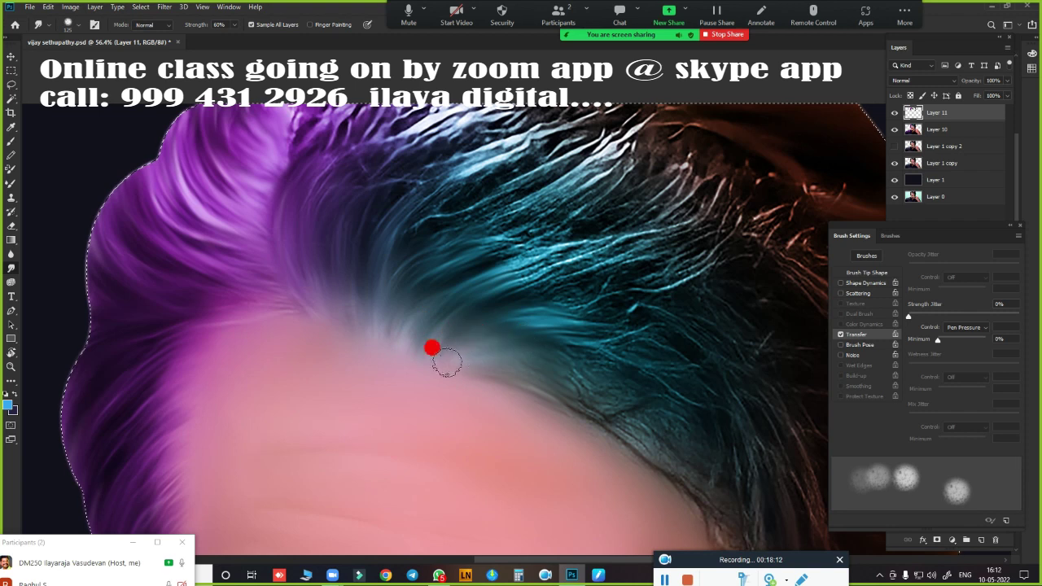
Pull the purple hair strands up toward the top edge of the head
mouse_move(511, 322)
left_mouse_down()
mouse_move(516, 395)
mouse_move(422, 456)
left_mouse_up()
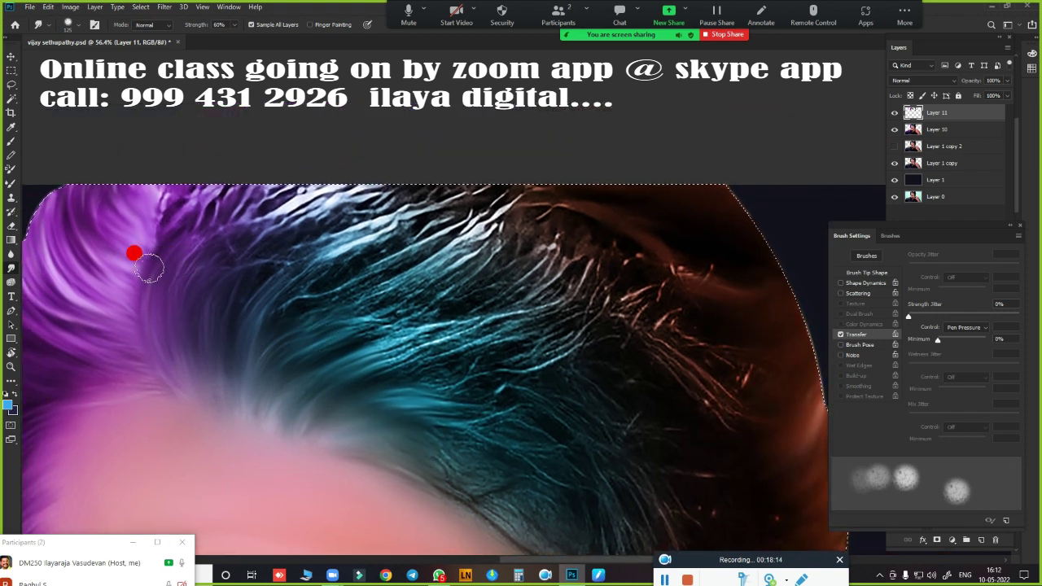
mouse_move(134, 253)
left_mouse_down()
mouse_move(203, 174)
mouse_move(144, 191)
mouse_move(148, 204)
mouse_move(225, 158)
mouse_move(233, 174)
mouse_move(260, 163)
mouse_move(241, 195)
mouse_move(263, 191)
mouse_move(160, 291)
mouse_move(201, 246)
mouse_move(283, 209)
mouse_move(217, 275)
mouse_move(226, 312)
mouse_move(318, 235)
mouse_move(350, 249)
left_mouse_up()
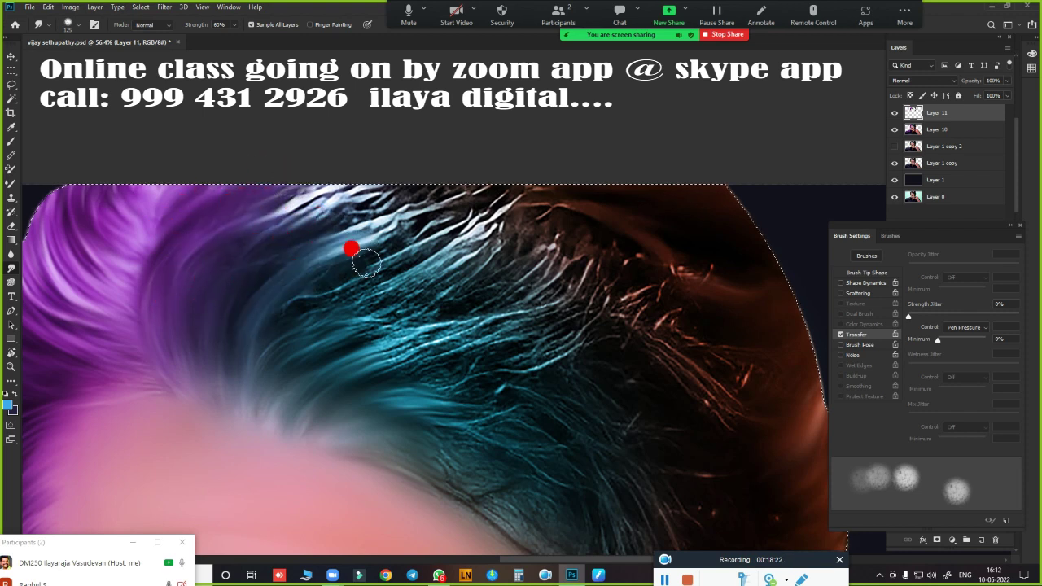
left_click_drag(257, 234, 313, 184)
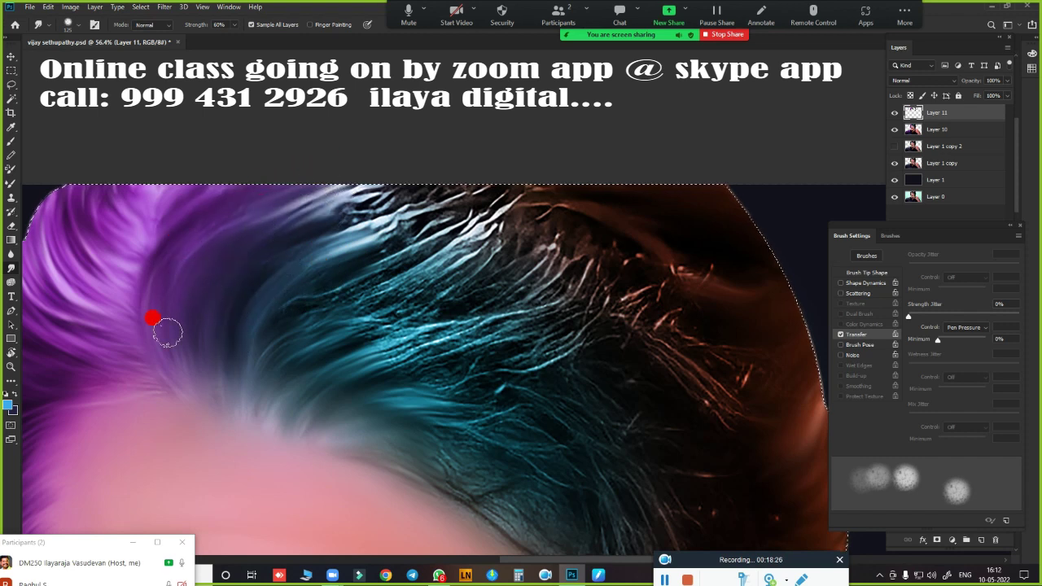
mouse_move(318, 253)
left_mouse_down()
mouse_move(366, 212)
mouse_move(430, 220)
mouse_move(458, 190)
left_mouse_up()
Raise smudge strength to 70% and sweep the blue-grey strands up into the brown hair
key("7")
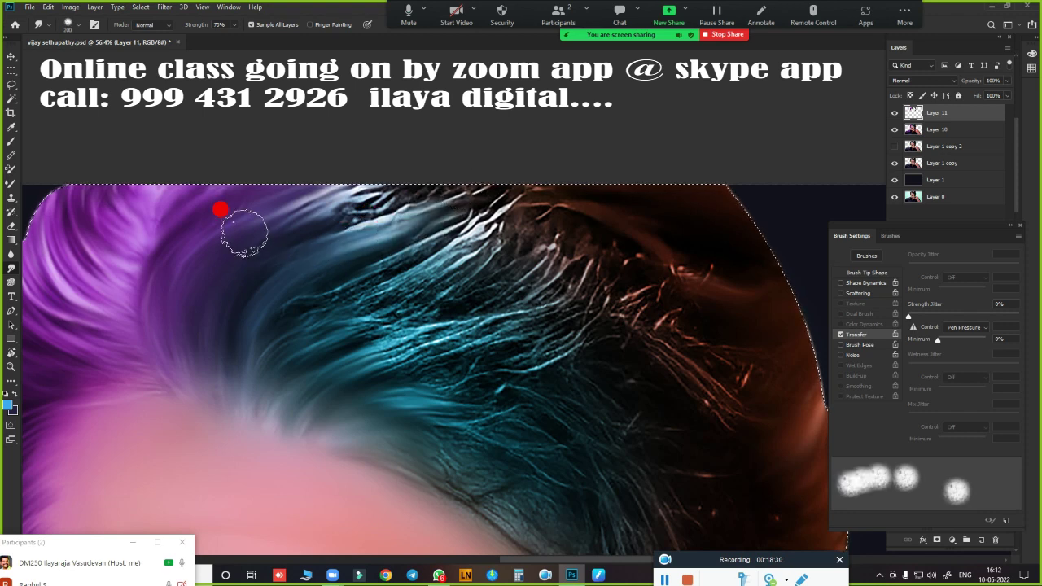
left_click_drag(342, 202, 464, 187)
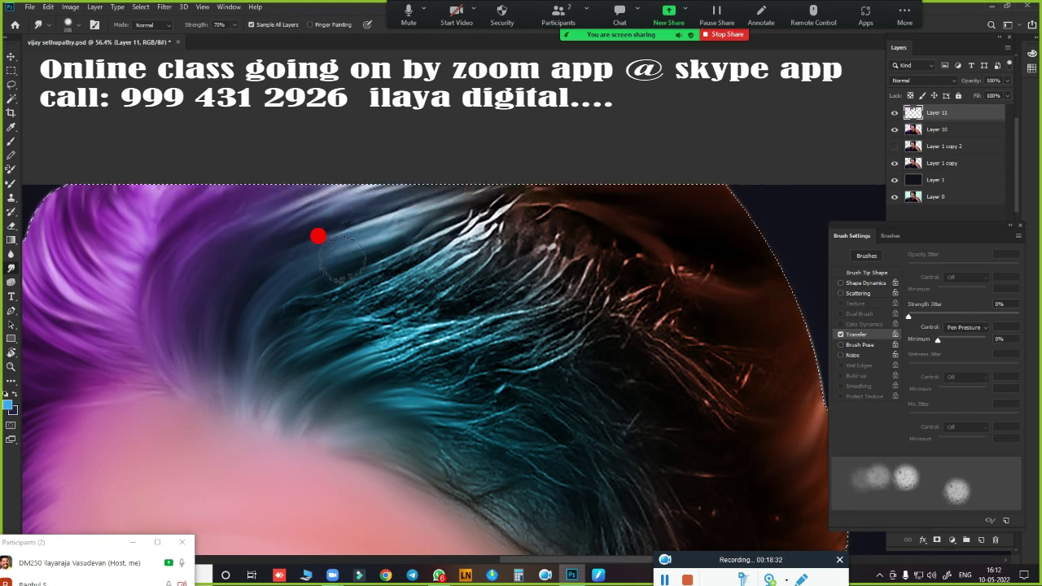
mouse_move(323, 298)
left_mouse_down()
mouse_move(552, 196)
mouse_move(628, 198)
left_mouse_up()
left_click_drag(409, 263, 664, 224)
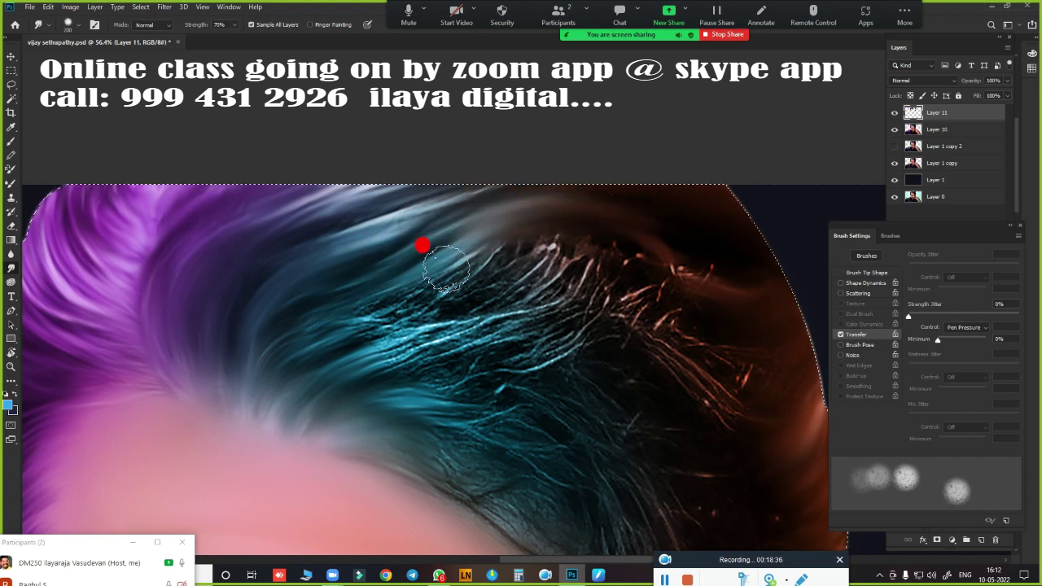
left_click_drag(410, 240, 488, 198)
left_click_drag(278, 296, 431, 212)
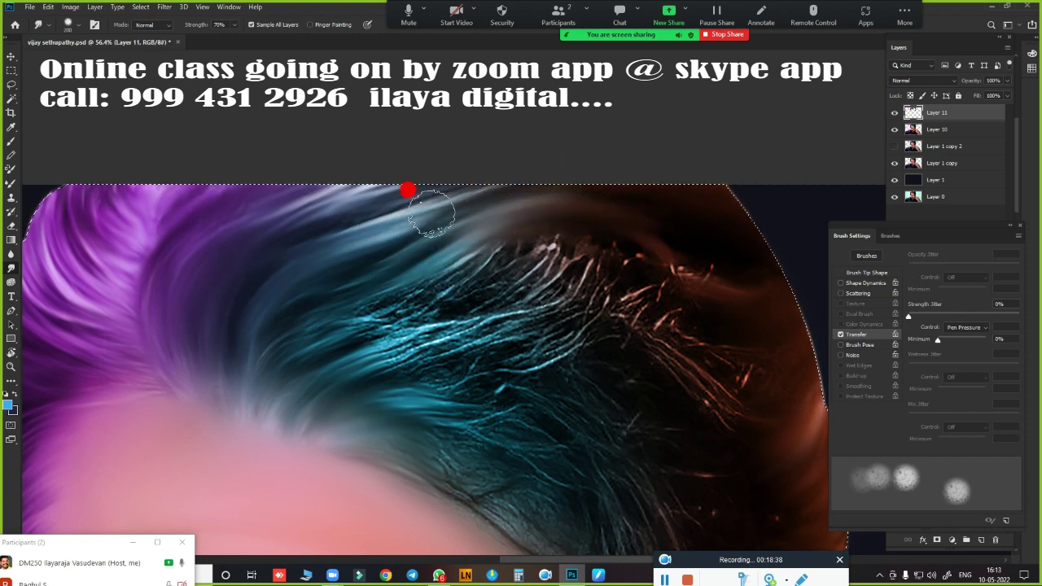
left_click_drag(268, 346, 337, 302)
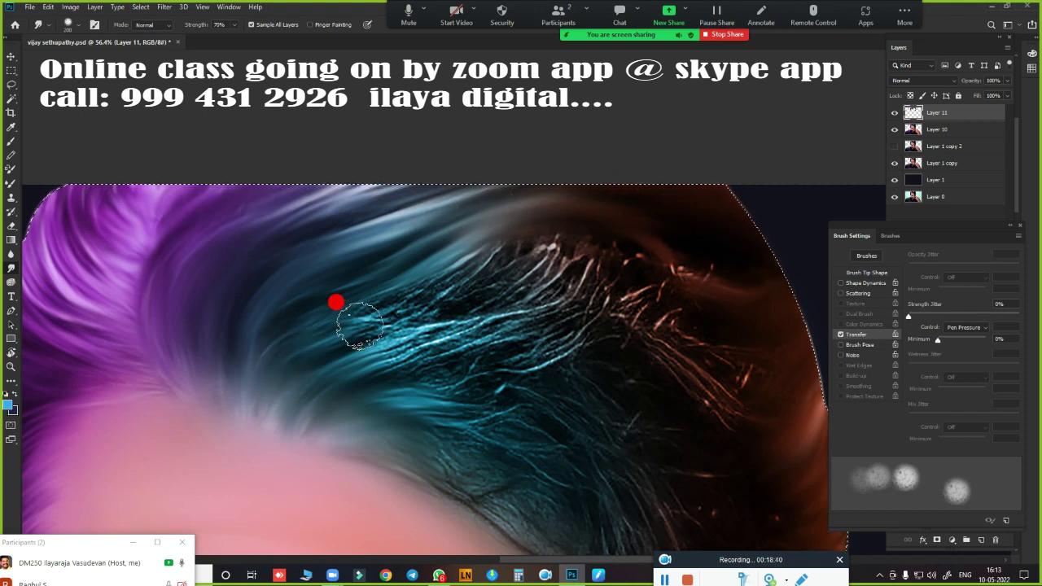
mouse_move(269, 378)
left_mouse_down()
mouse_move(681, 270)
mouse_move(454, 279)
mouse_move(484, 251)
mouse_move(401, 310)
mouse_move(376, 302)
mouse_move(519, 298)
mouse_move(359, 376)
mouse_move(572, 262)
mouse_move(500, 314)
mouse_move(379, 367)
mouse_move(712, 276)
mouse_move(540, 307)
mouse_move(465, 342)
mouse_move(525, 275)
left_mouse_up()
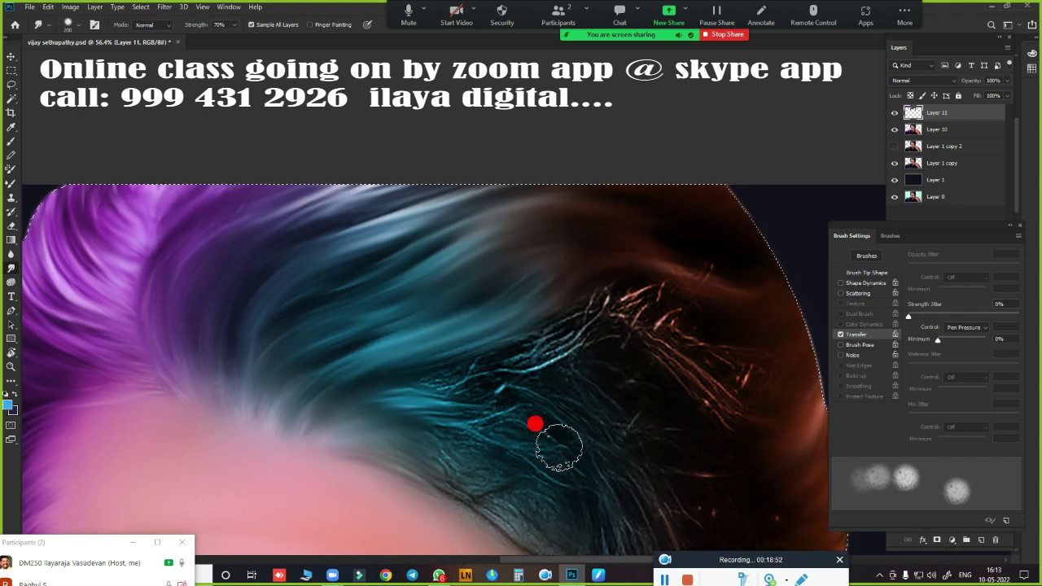
Smooth the dark fine strands above the temple into the teal hair
mouse_move(558, 437)
left_mouse_down()
mouse_move(400, 350)
mouse_move(321, 258)
mouse_move(465, 216)
mouse_move(339, 247)
mouse_move(496, 246)
mouse_move(496, 211)
mouse_move(435, 188)
mouse_move(514, 179)
mouse_move(468, 170)
mouse_move(479, 168)
mouse_move(428, 239)
mouse_move(586, 258)
mouse_move(470, 247)
mouse_move(465, 263)
mouse_move(577, 314)
mouse_move(486, 279)
mouse_move(567, 326)
mouse_move(448, 263)
mouse_move(212, 290)
mouse_move(326, 256)
left_mouse_up()
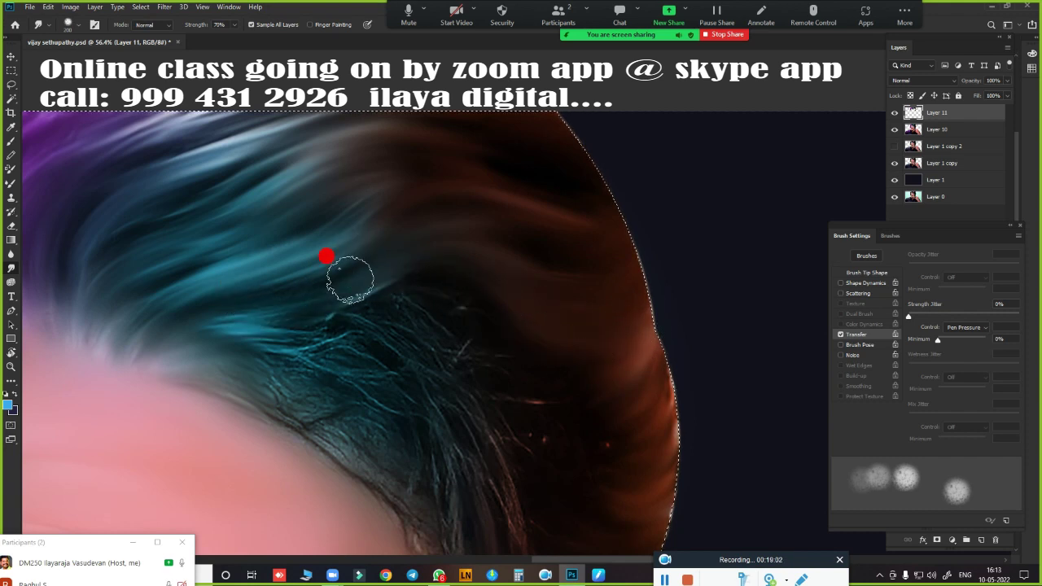
left_click_drag(376, 329, 461, 248)
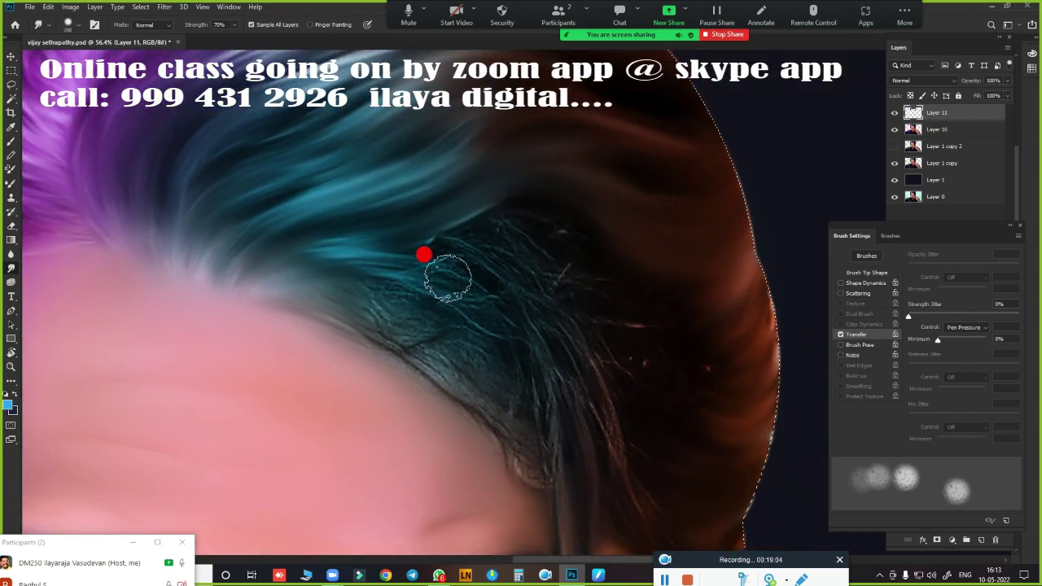
mouse_move(377, 268)
left_mouse_down()
mouse_move(477, 302)
mouse_move(430, 251)
mouse_move(535, 282)
mouse_move(477, 219)
mouse_move(577, 242)
mouse_move(470, 207)
mouse_move(503, 200)
mouse_move(437, 239)
mouse_move(532, 223)
mouse_move(658, 302)
mouse_move(645, 326)
mouse_move(569, 315)
mouse_move(719, 345)
mouse_move(573, 329)
mouse_move(733, 374)
left_mouse_up()
Sweep the smudge brush back and forth along the forehead and temple hairline, then zoom out
scroll(605, 277, "down", 1)
scroll(605, 276, "down", 4)
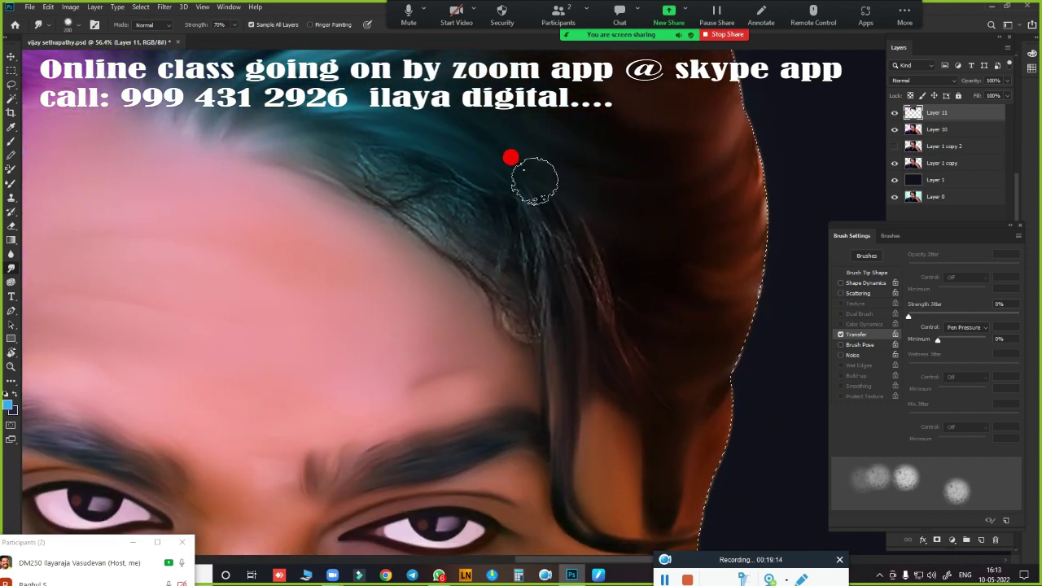
mouse_move(578, 266)
left_mouse_down()
mouse_move(581, 251)
mouse_move(693, 361)
mouse_move(600, 233)
mouse_move(629, 253)
mouse_move(749, 204)
mouse_move(539, 147)
left_mouse_up()
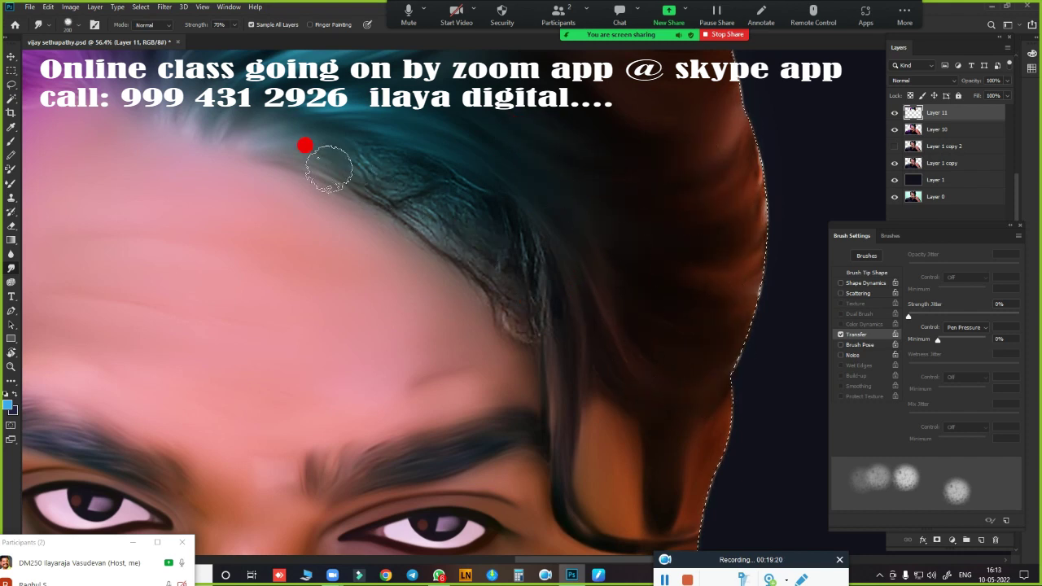
left_click_drag(430, 242, 530, 377)
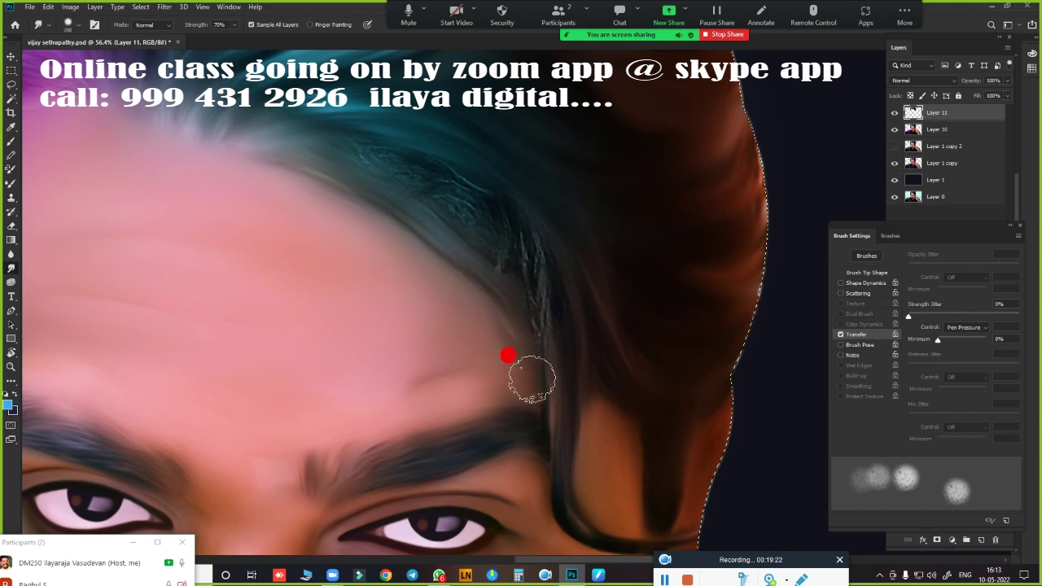
mouse_move(429, 221)
left_mouse_down()
mouse_move(535, 284)
mouse_move(549, 314)
mouse_move(448, 174)
mouse_move(468, 205)
mouse_move(317, 148)
left_mouse_up()
mouse_move(316, 148)
left_mouse_down()
mouse_move(405, 186)
mouse_move(482, 253)
left_mouse_up()
left_click_drag(483, 253, 355, 180)
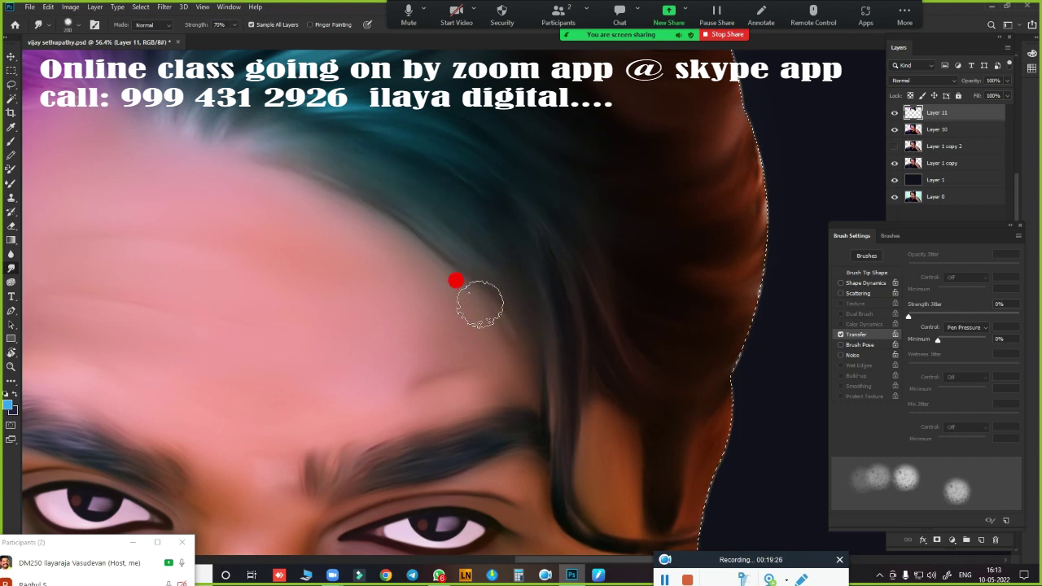
mouse_move(480, 304)
left_mouse_down()
mouse_move(542, 314)
mouse_move(372, 139)
mouse_move(563, 279)
mouse_move(426, 162)
left_mouse_up()
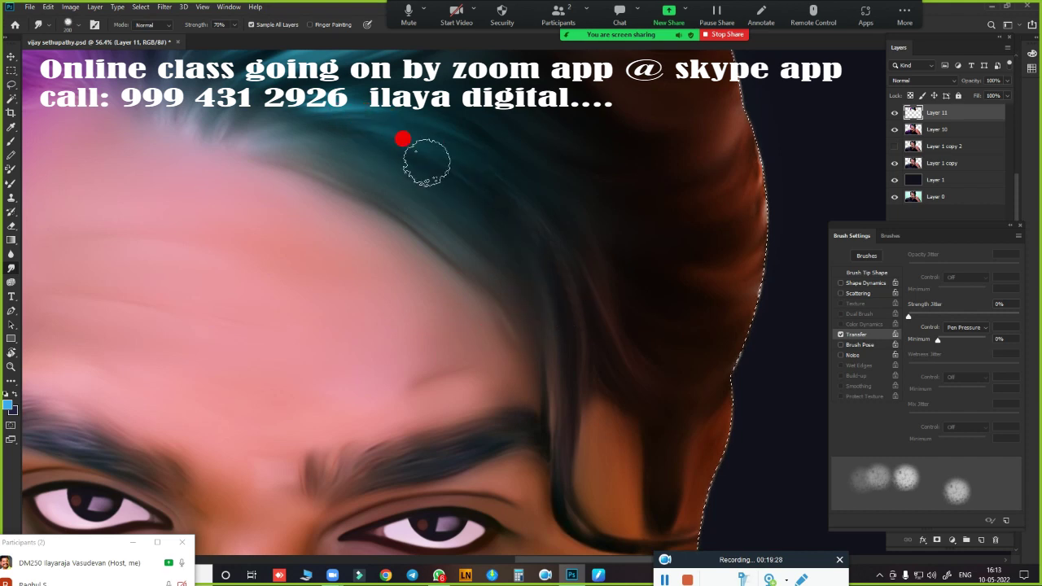
scroll(505, 391, "down", 3)
scroll(464, 420, "down", 2)
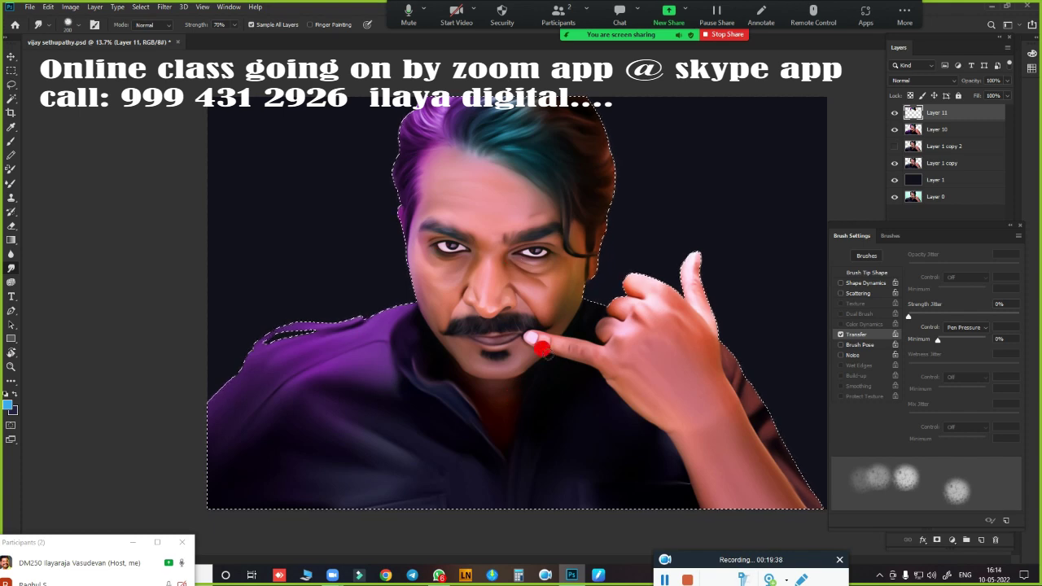
scroll(592, 363, "up", 2)
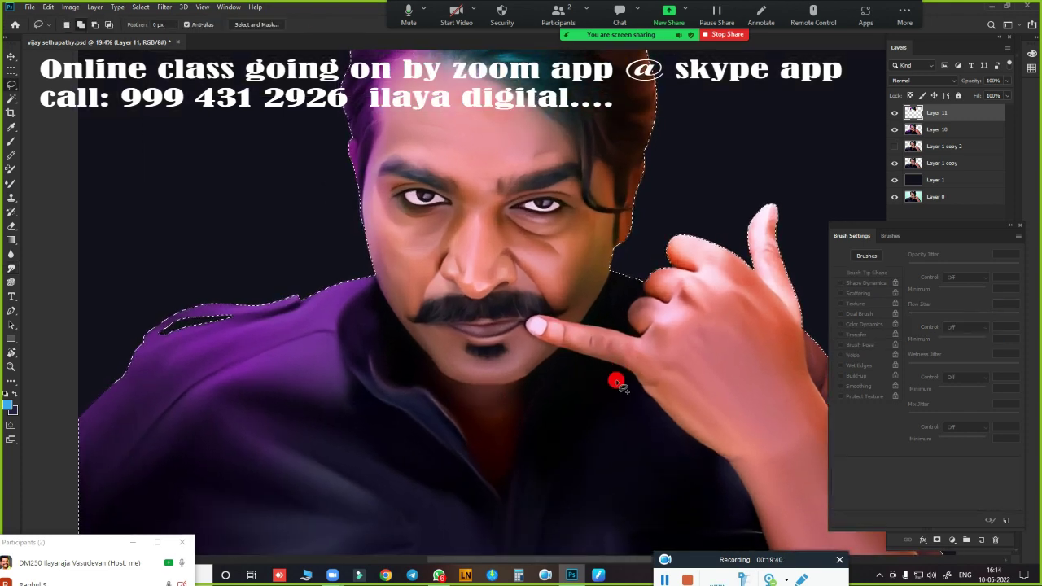
Lasso-select the face and enclose the raised hand
key("l")
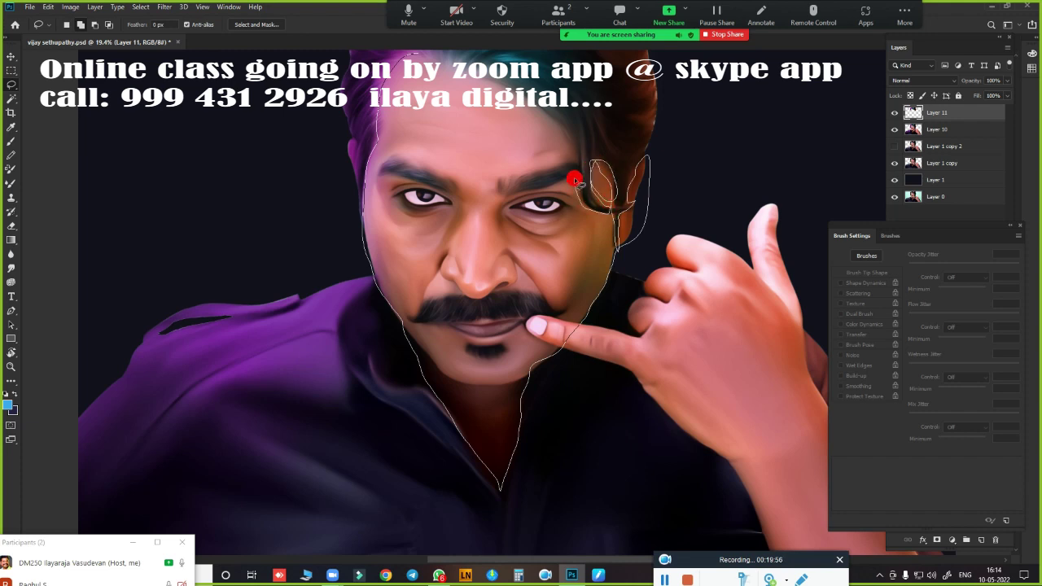
left_click_drag(418, 54, 416, 55)
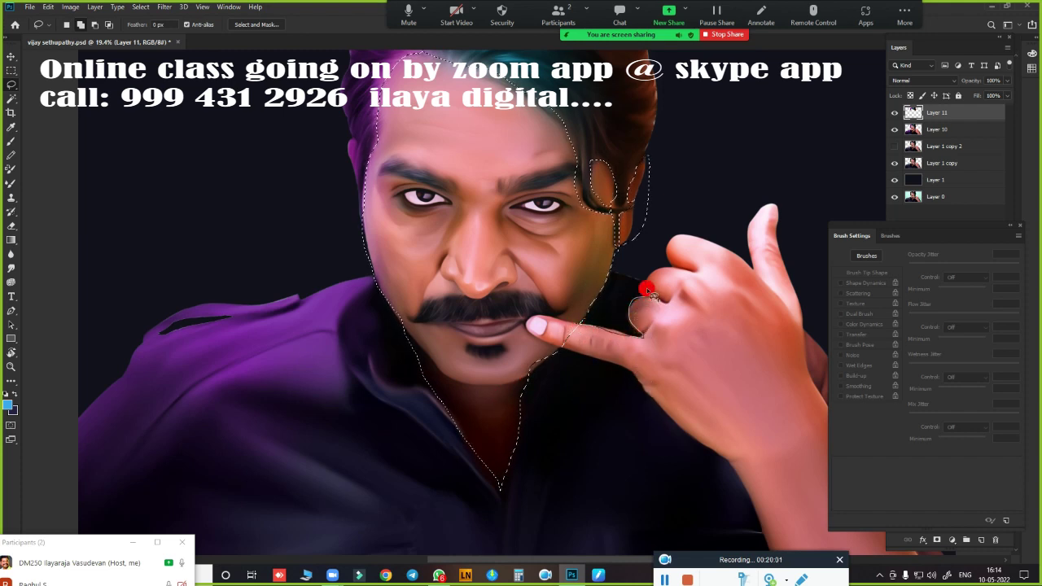
left_click_drag(810, 309, 612, 365)
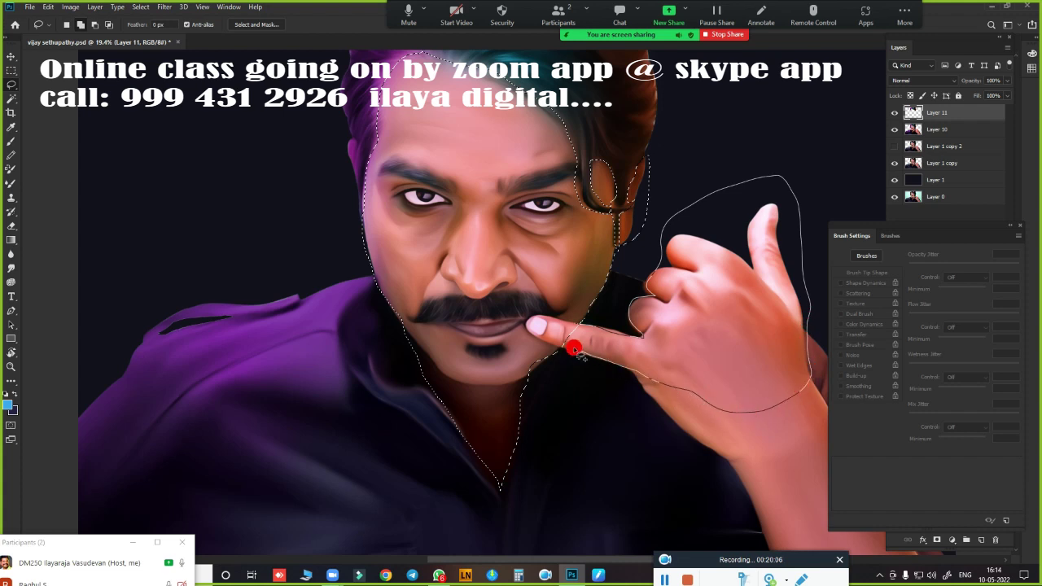
left_click_drag(612, 364, 549, 337)
Add the finger's underside, forearm and the arm's right-edge strip to the selection
left_click_drag(625, 432, 372, 272)
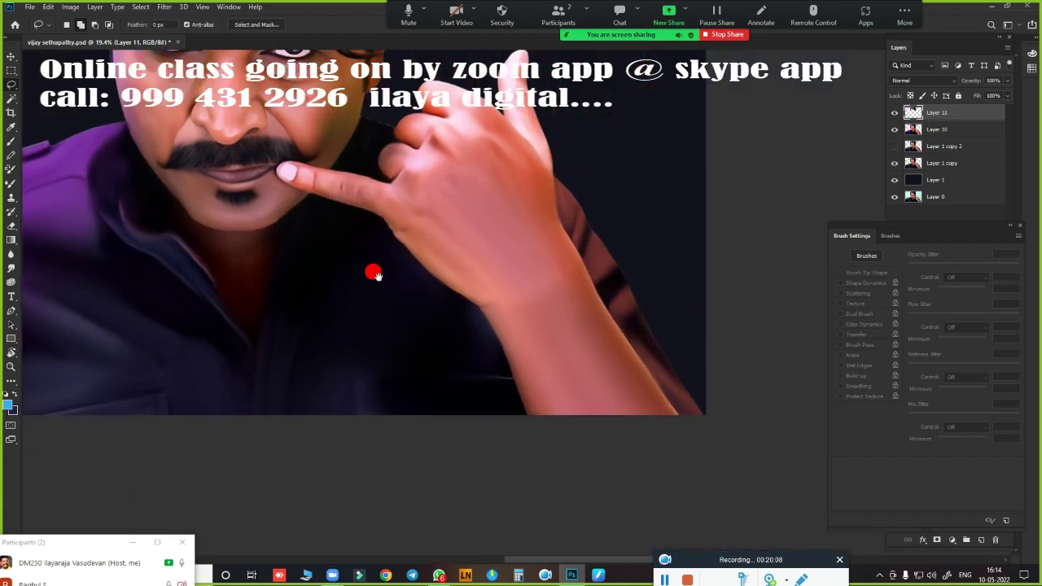
left_click_drag(279, 191, 395, 238)
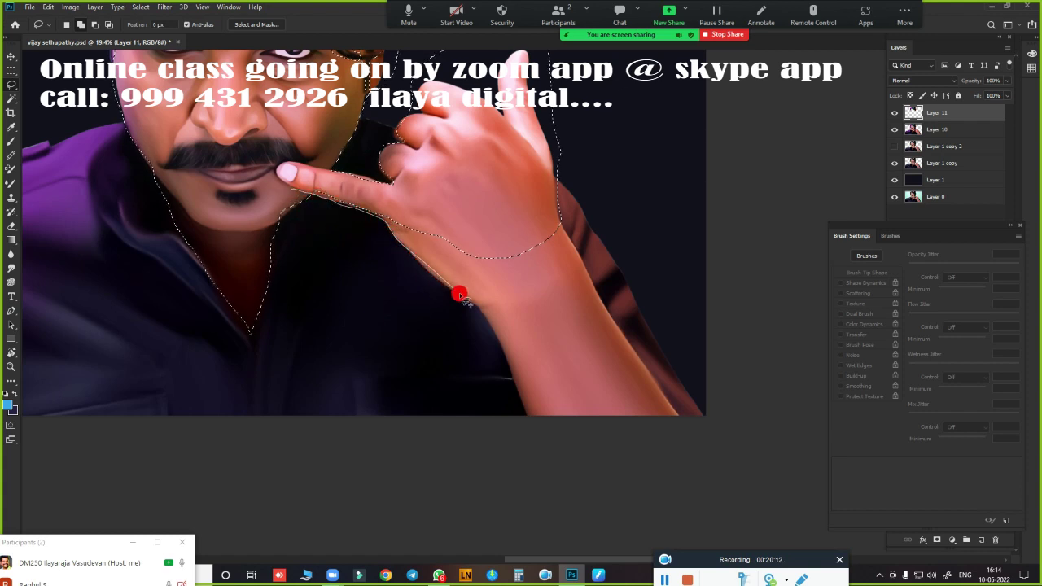
left_click_drag(395, 238, 550, 289)
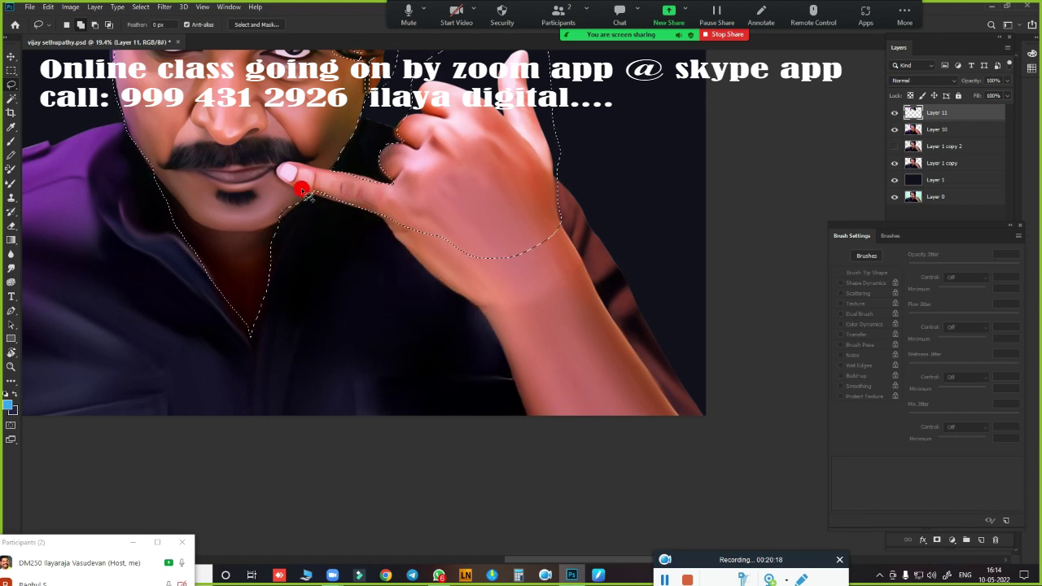
mouse_move(379, 215)
left_mouse_down()
mouse_move(415, 262)
mouse_move(657, 432)
left_mouse_up()
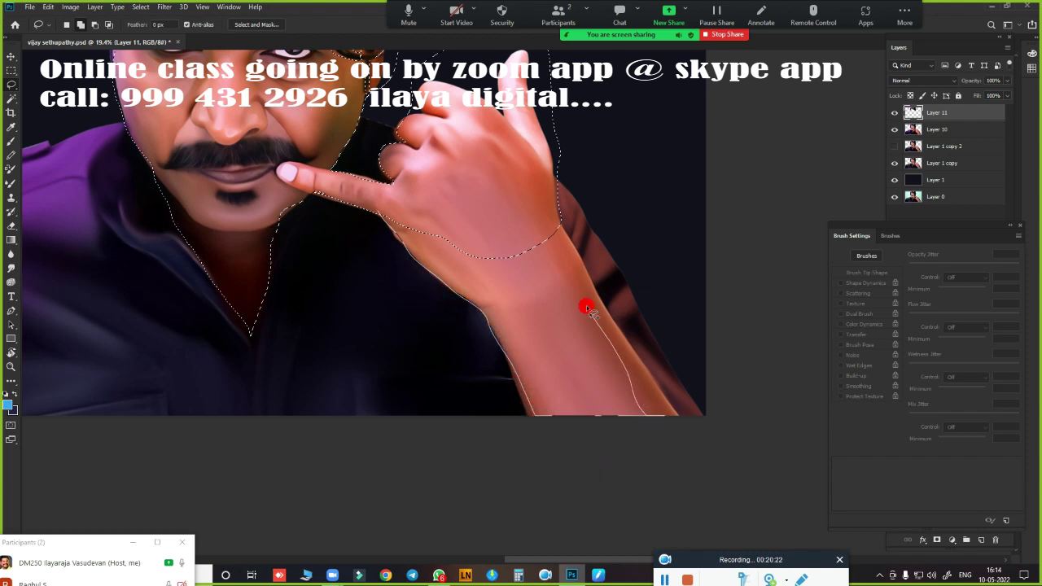
left_click_drag(658, 431, 535, 223)
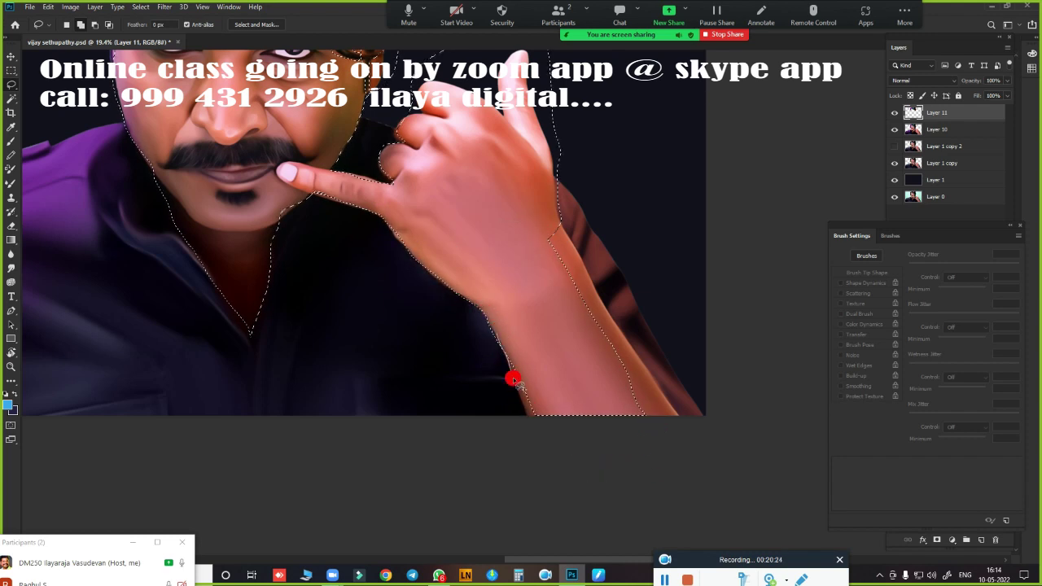
left_click_drag(549, 213, 619, 340)
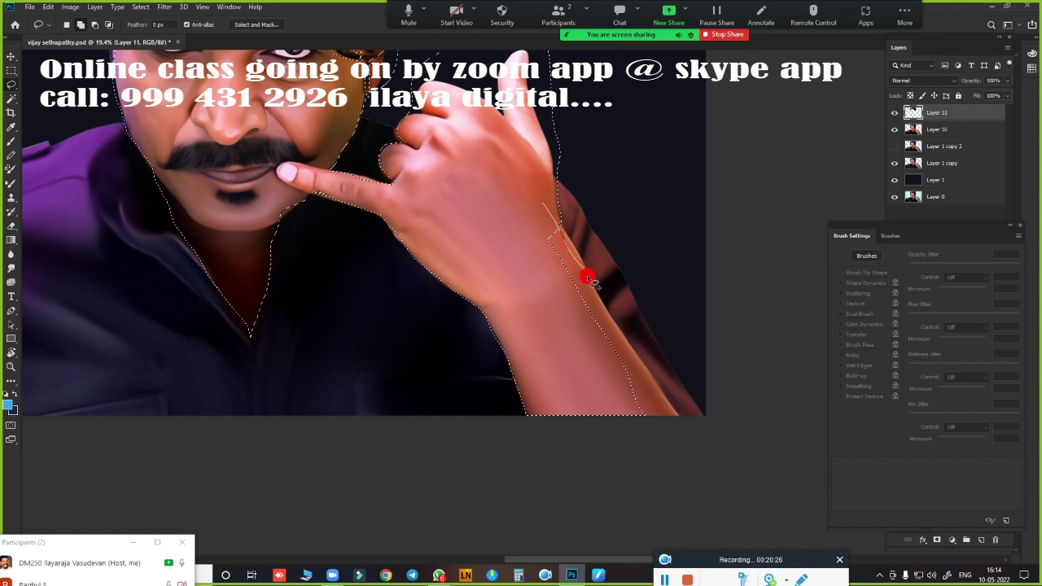
left_click_drag(664, 403, 560, 221)
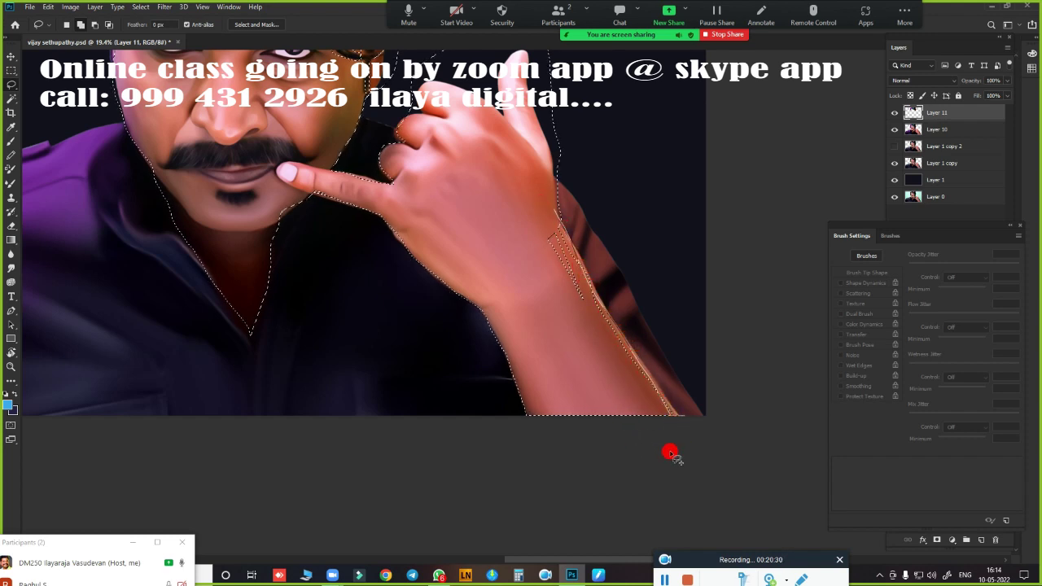
mouse_move(529, 212)
left_mouse_down()
mouse_move(554, 299)
mouse_move(551, 204)
left_mouse_up()
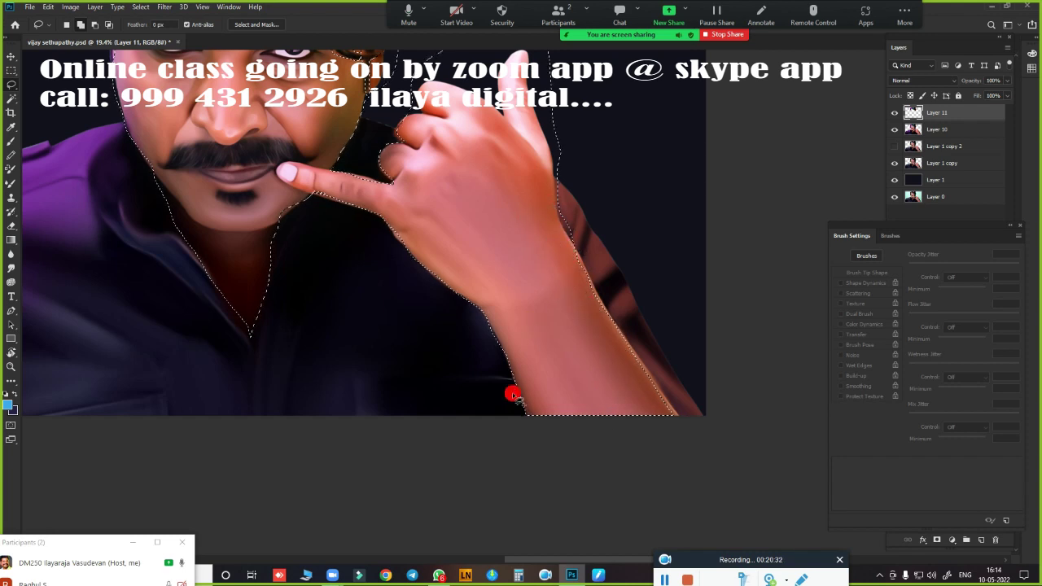
scroll(498, 393, "down", 3)
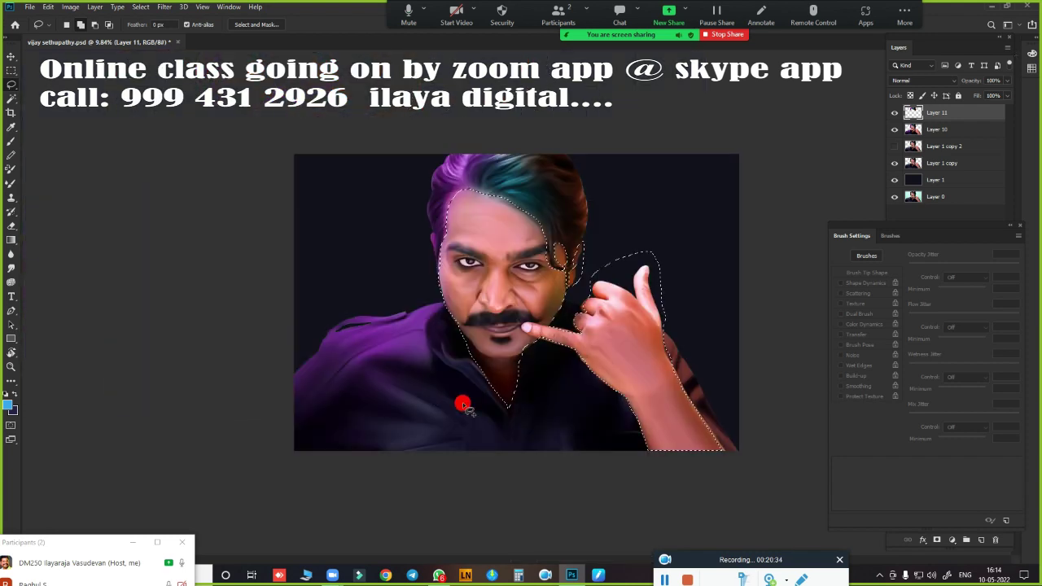
Feather the selection 40 px and copy it from Layer 10 onto a new Layer 12
key("shift+F6")
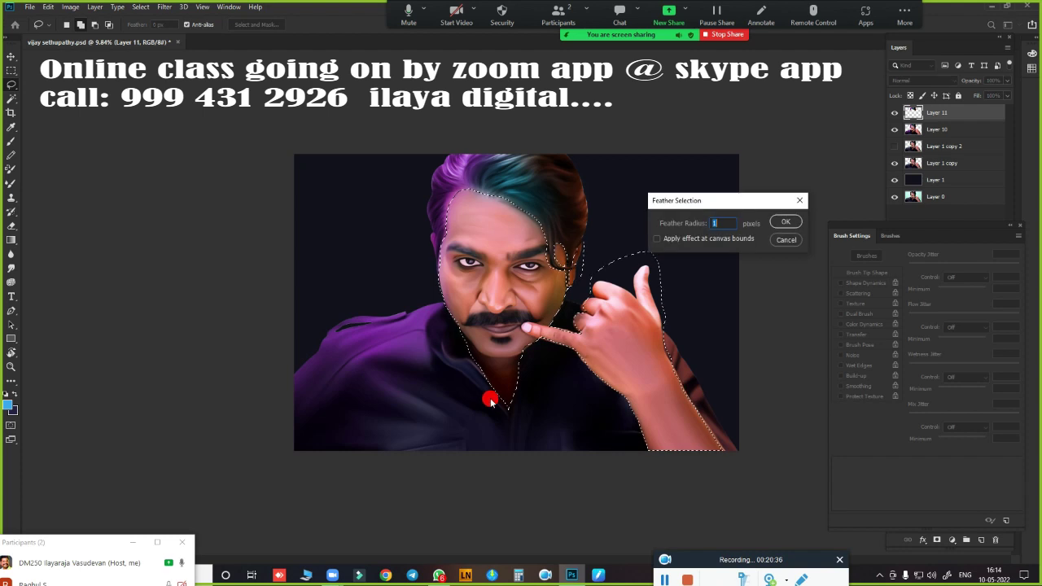
type("40")
key("Return")
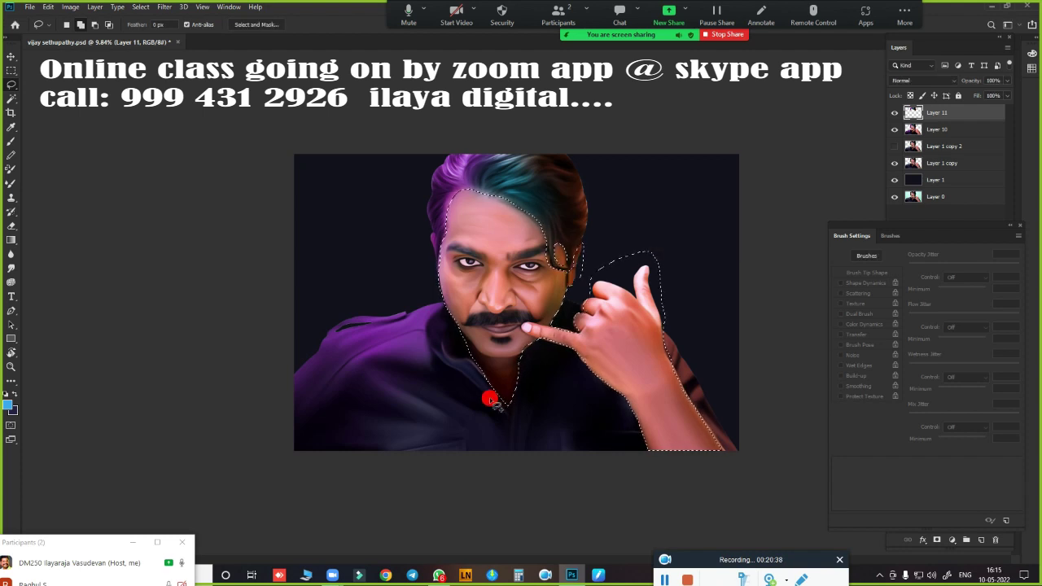
left_click(970, 129)
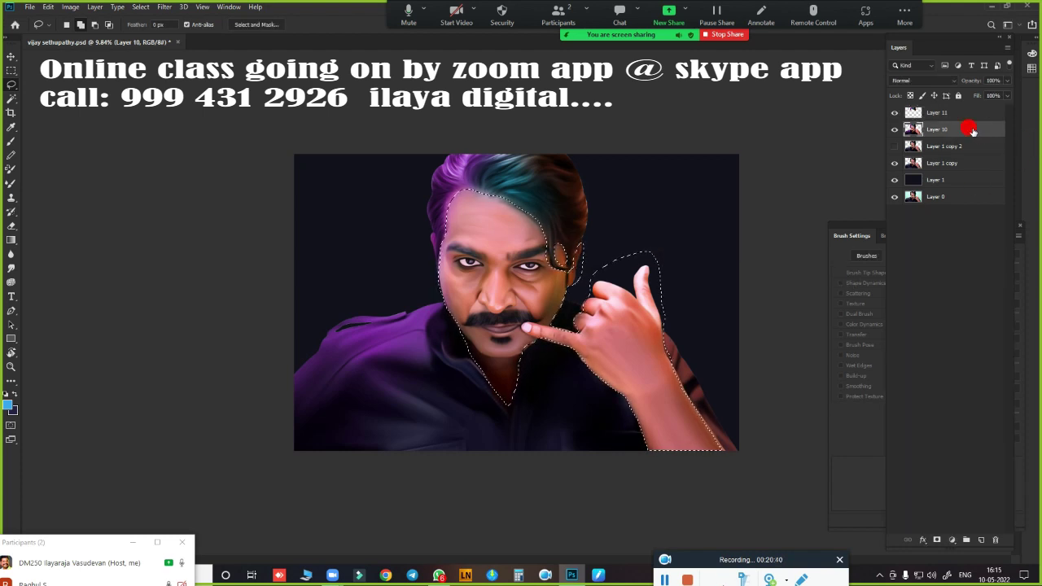
key("ctrl+j")
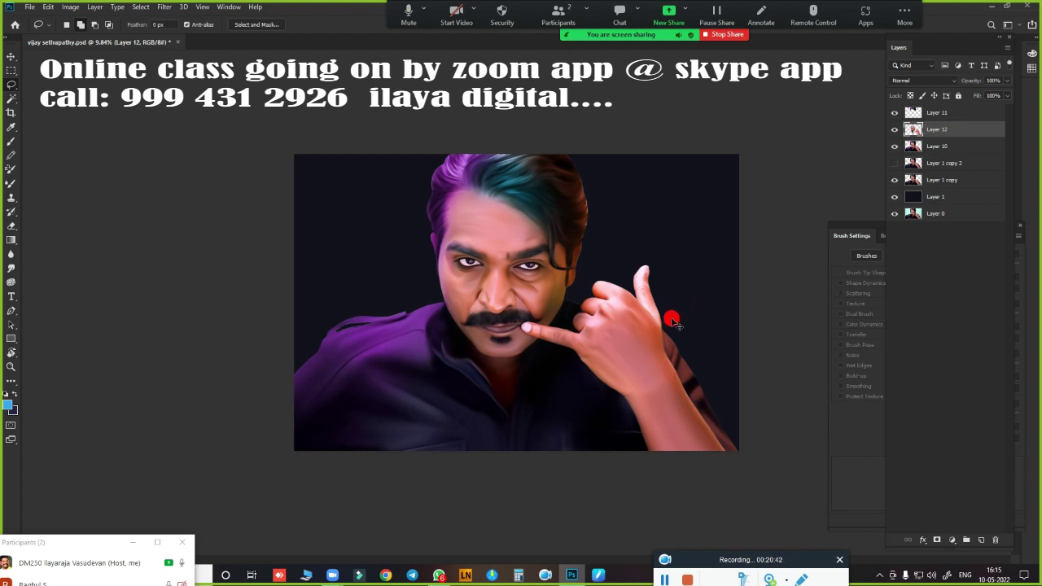
key("ctrl+bracketright")
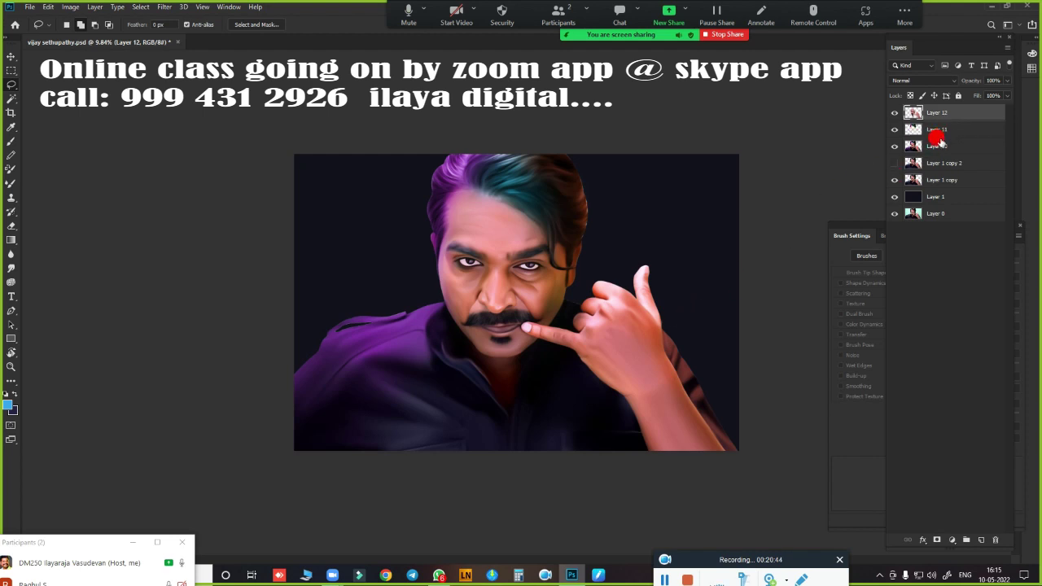
Zoom in on the face and toggle Layer 12 to compare before and after
mouse_move(600, 288)
left_mouse_down()
mouse_move(619, 315)
mouse_move(577, 326)
left_mouse_up()
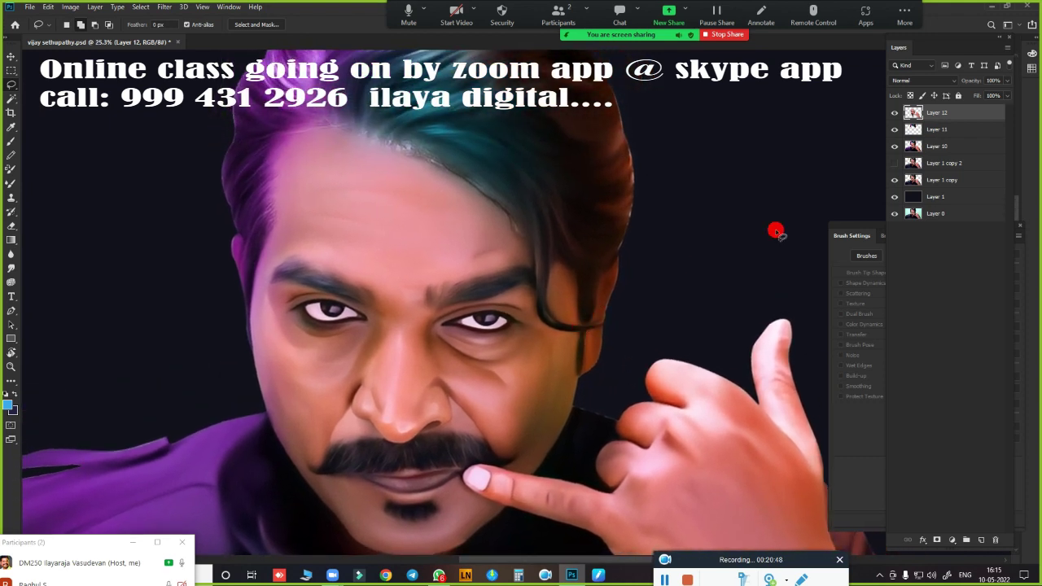
left_click(894, 113)
left_click(894, 114)
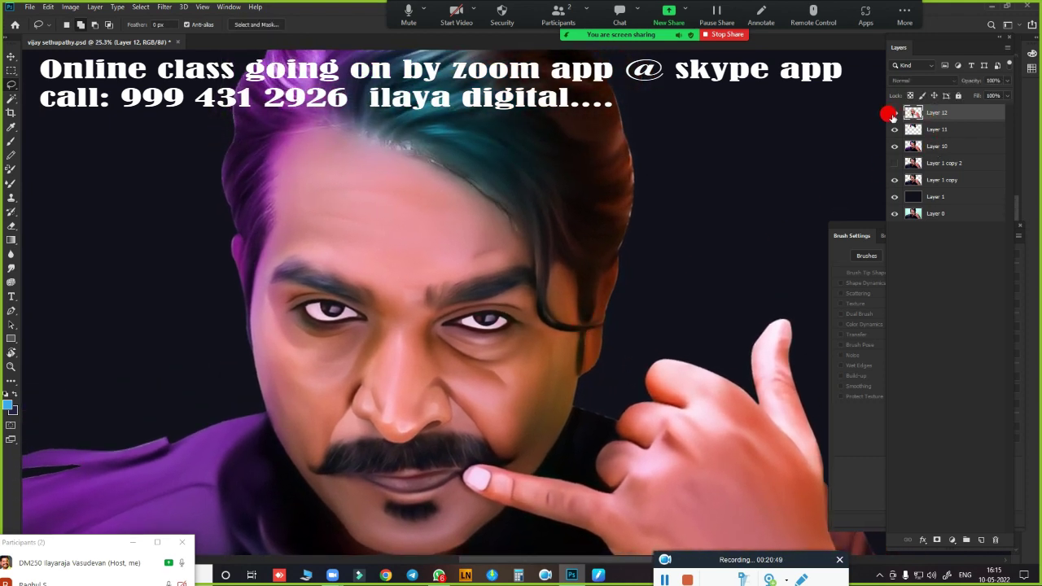
left_click(894, 113)
left_click(895, 114)
left_click(893, 114)
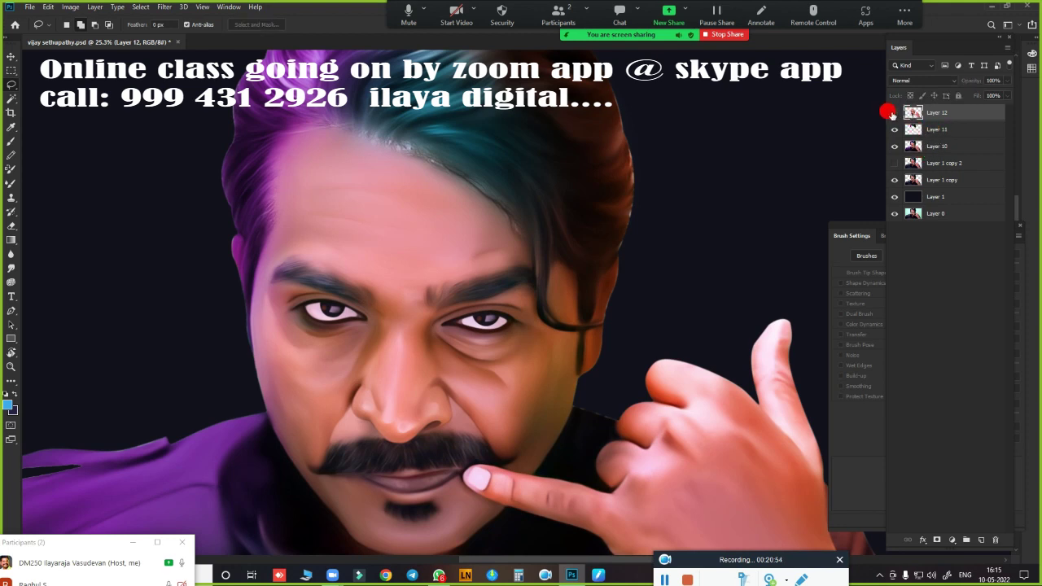
left_click(894, 114)
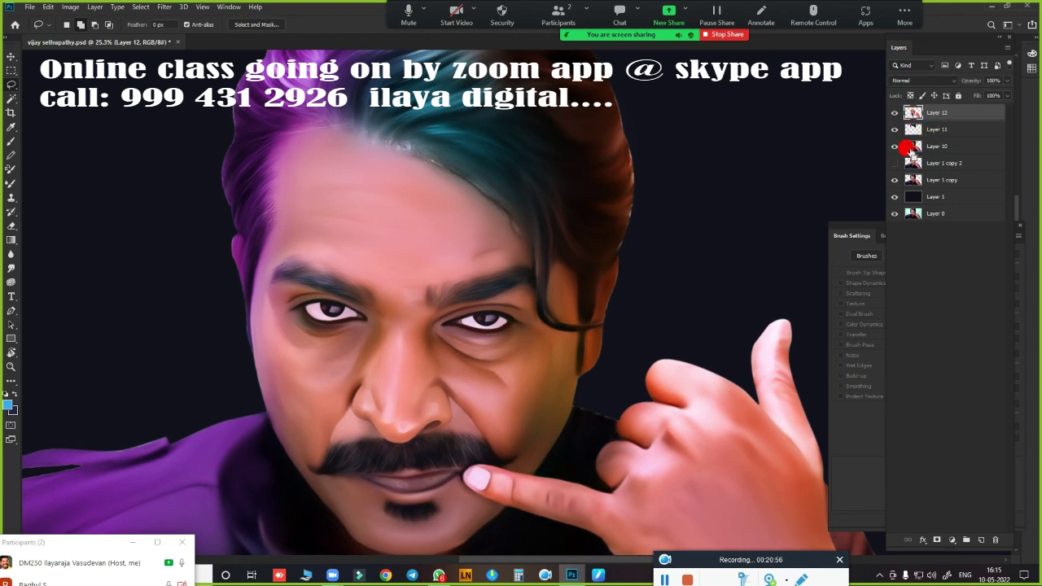
Move Layer 12 below Layer 11 in the layer stack
left_click_drag(906, 149, 903, 143)
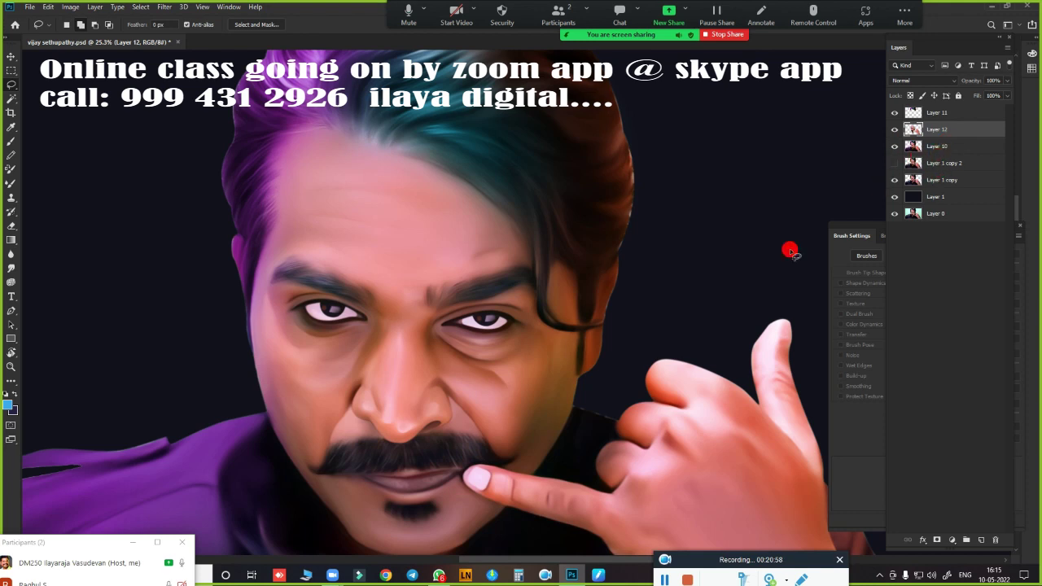
scroll(516, 279, "down", 2)
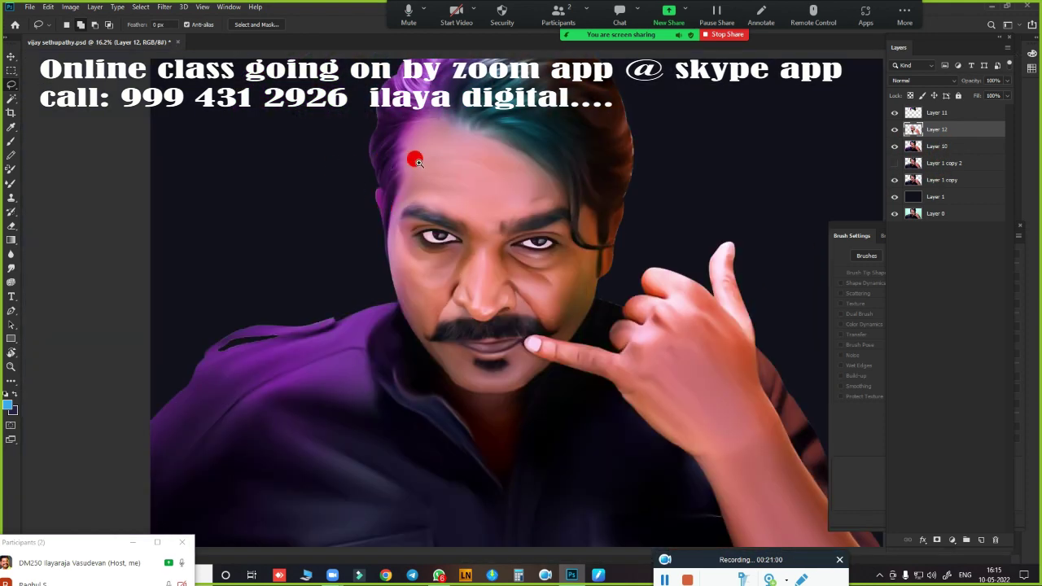
scroll(427, 175, "up", 3)
scroll(399, 186, "down", 2)
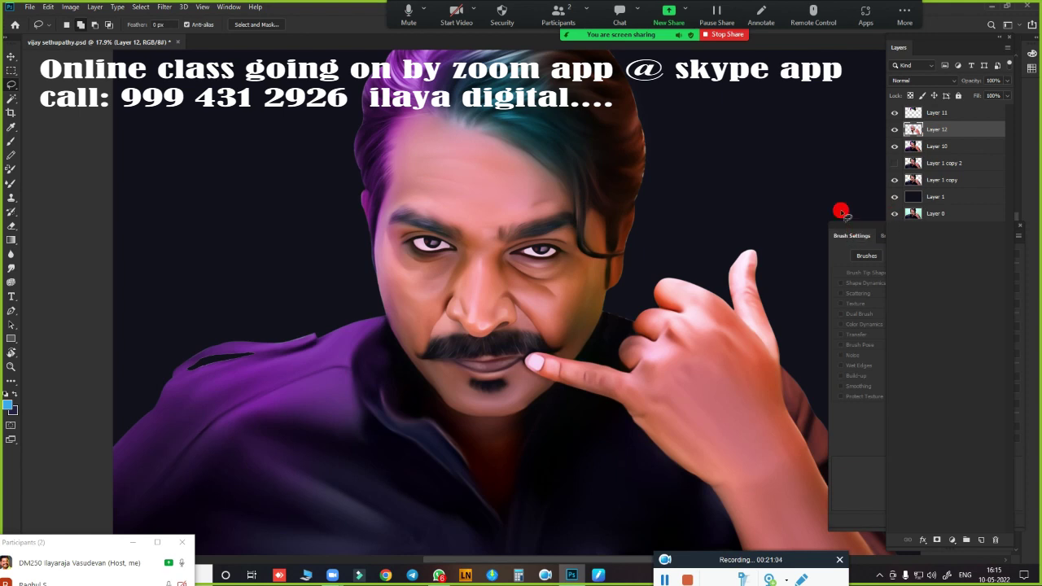
Trial a Vibrance of about +63 and a Color Balance change, cancelling both
key("alt+i")
key("j")
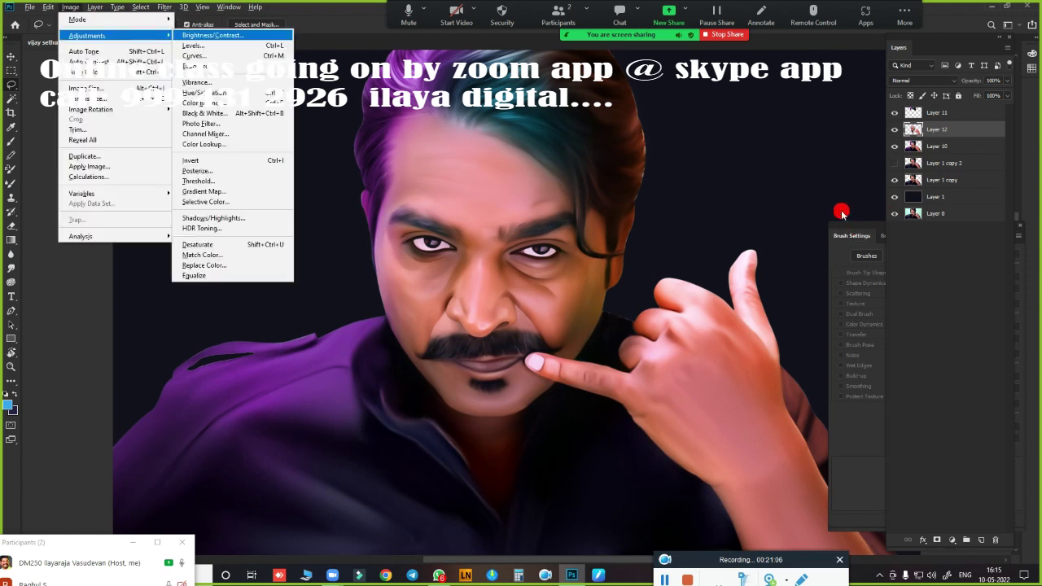
key("v")
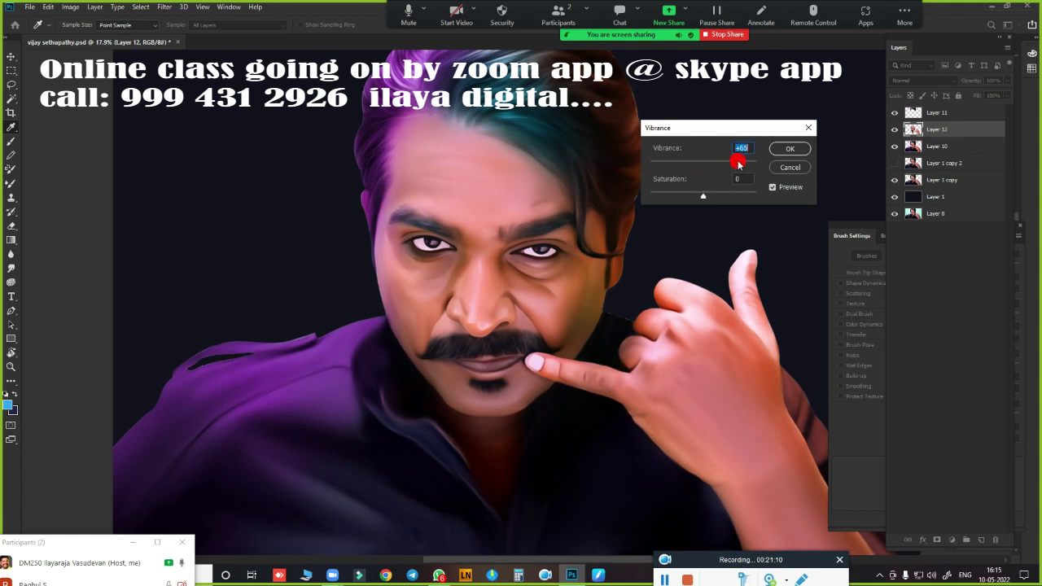
left_click_drag(739, 163, 737, 164)
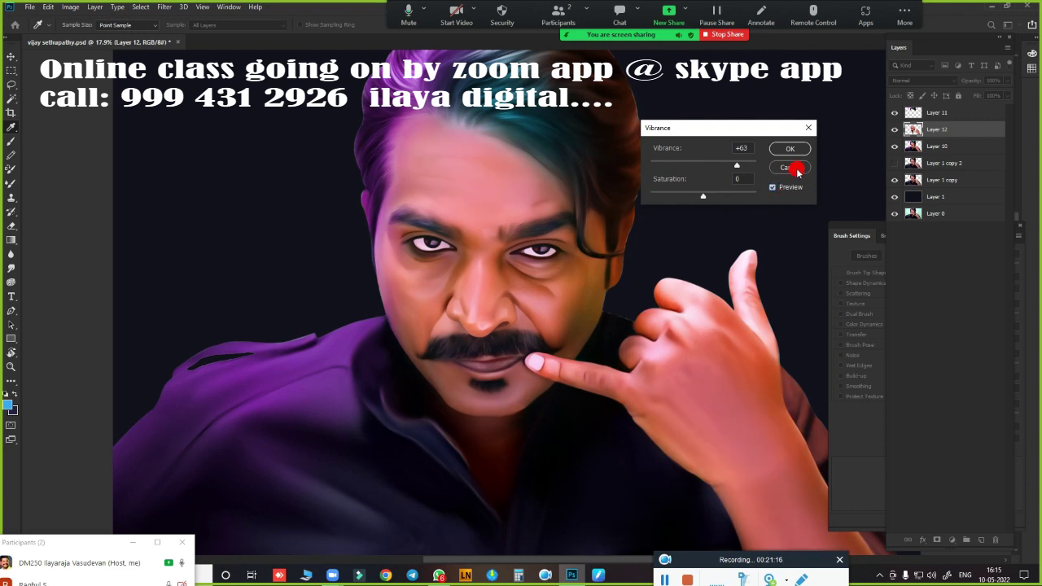
left_click(790, 166)
key("ctrl+b")
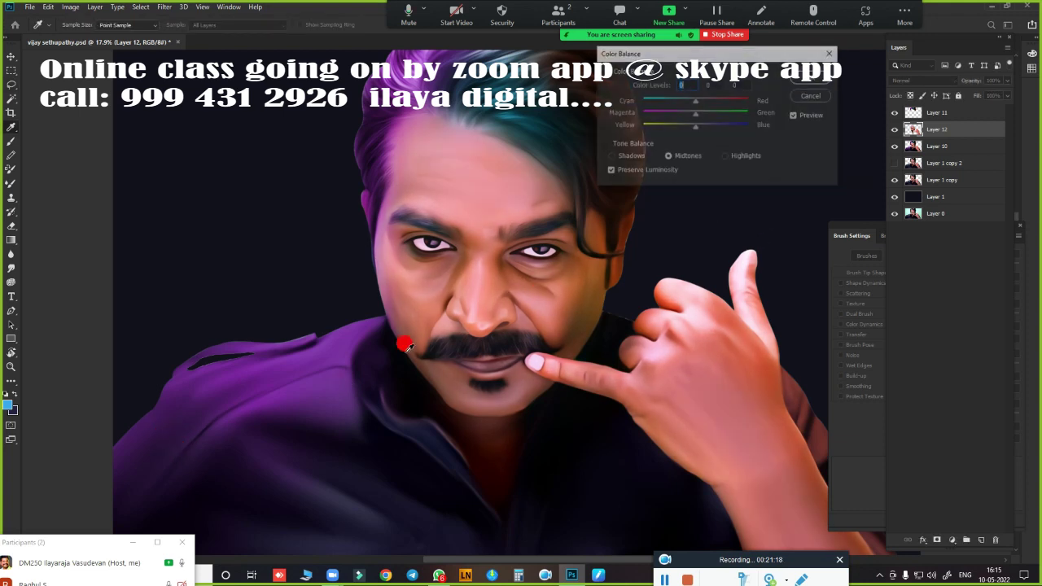
left_click(818, 96)
key("alt+i")
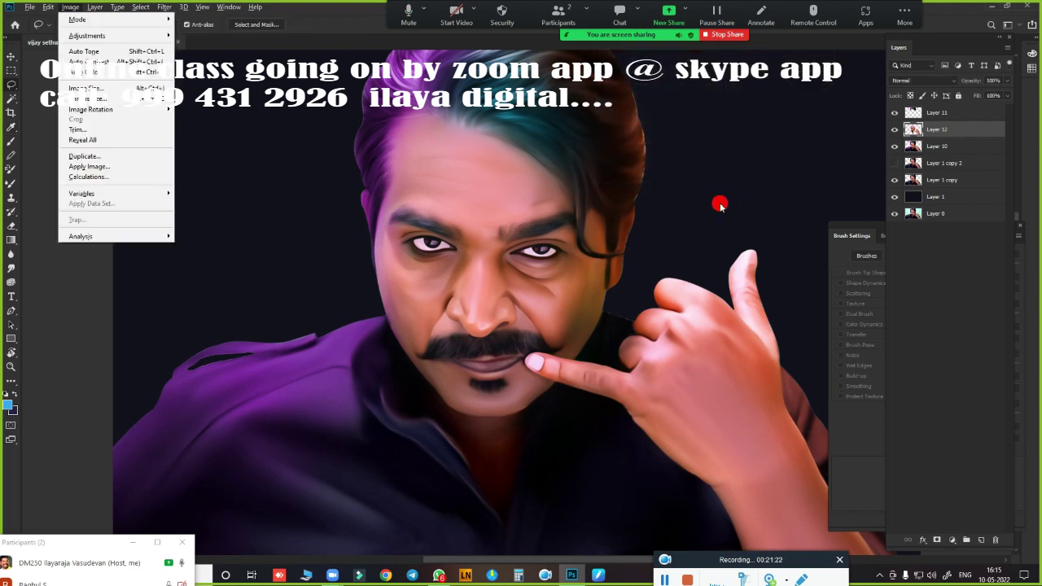
key("j")
key("v")
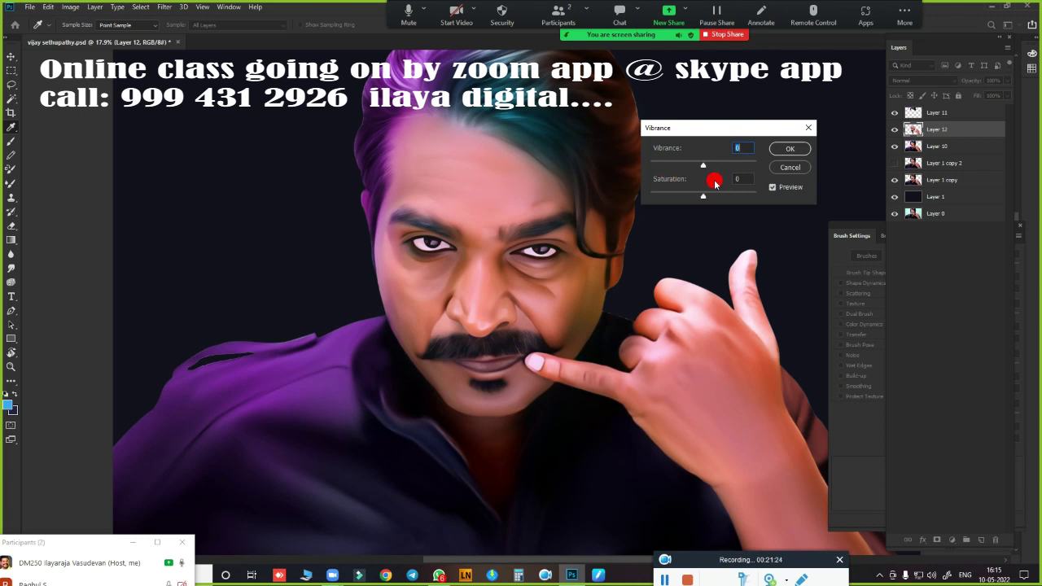
left_click(801, 168)
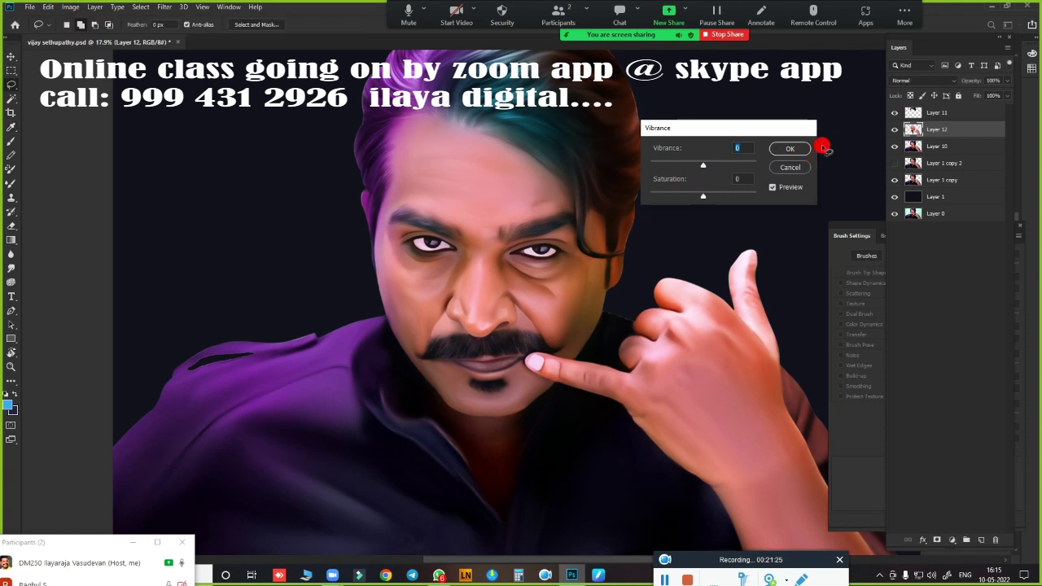
Apply a Vibrance boost of about +59 to Layer 12 via Image > Adjustments
left_click(48, 8)
left_click(70, 7)
left_click(70, 7)
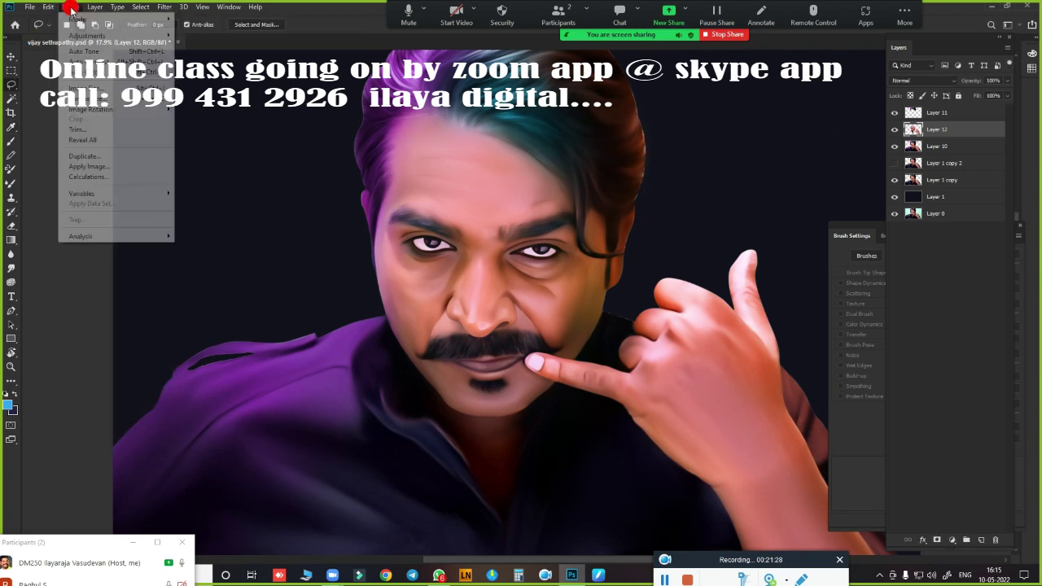
mouse_move(87, 36)
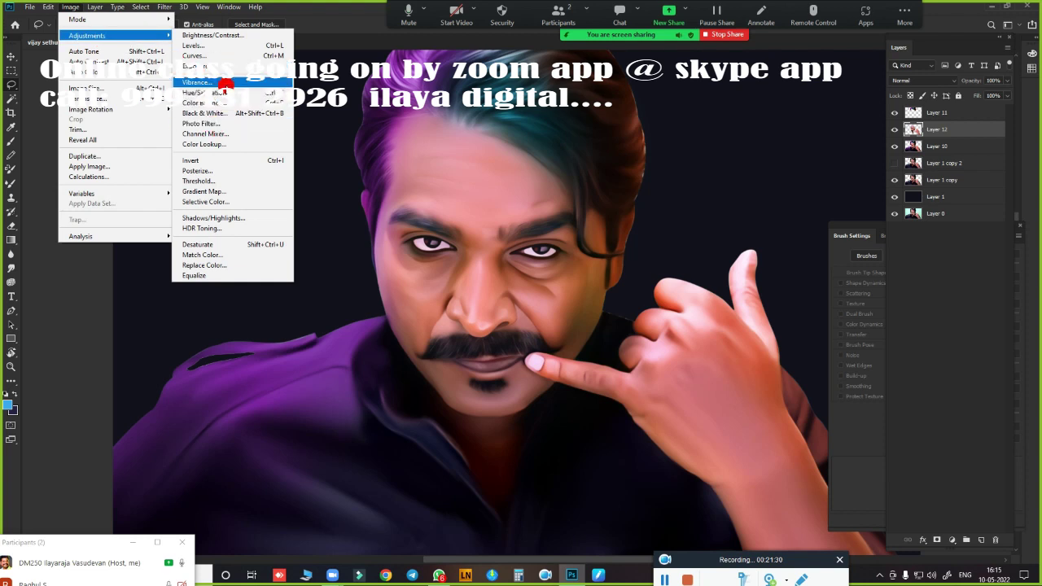
left_click(230, 84)
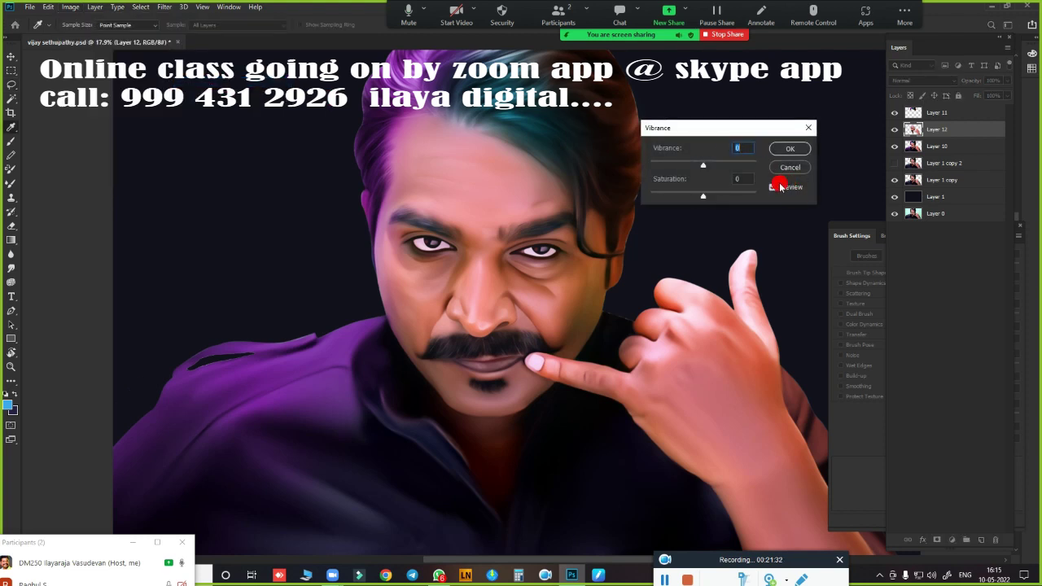
left_click_drag(740, 166, 743, 166)
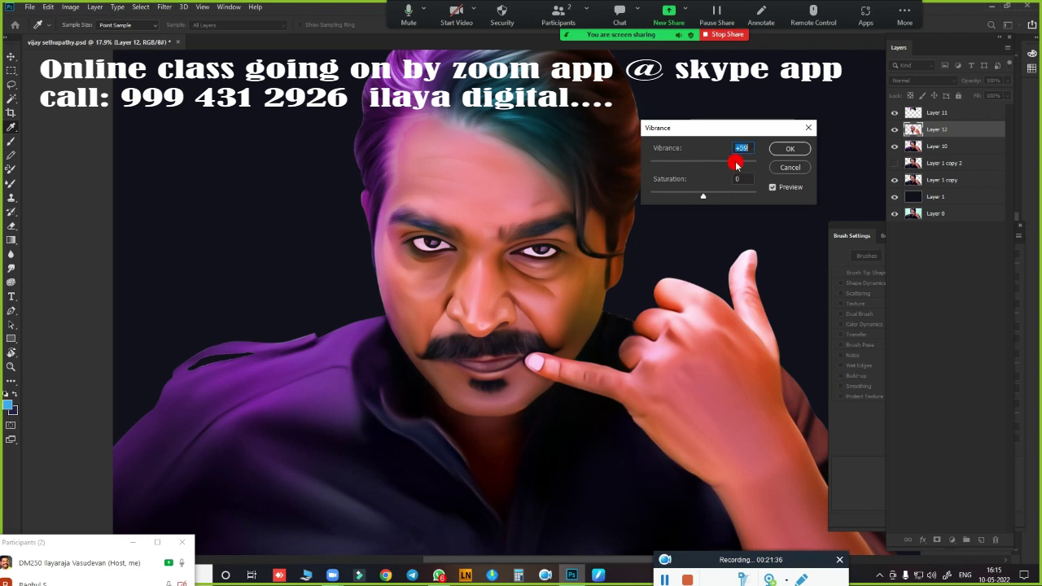
left_click(775, 192)
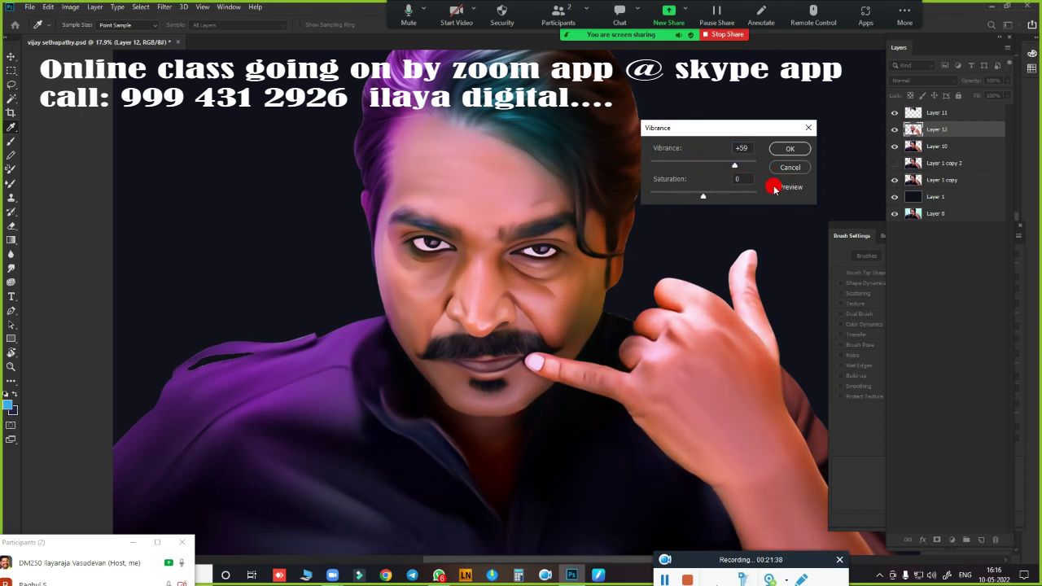
left_click(798, 150)
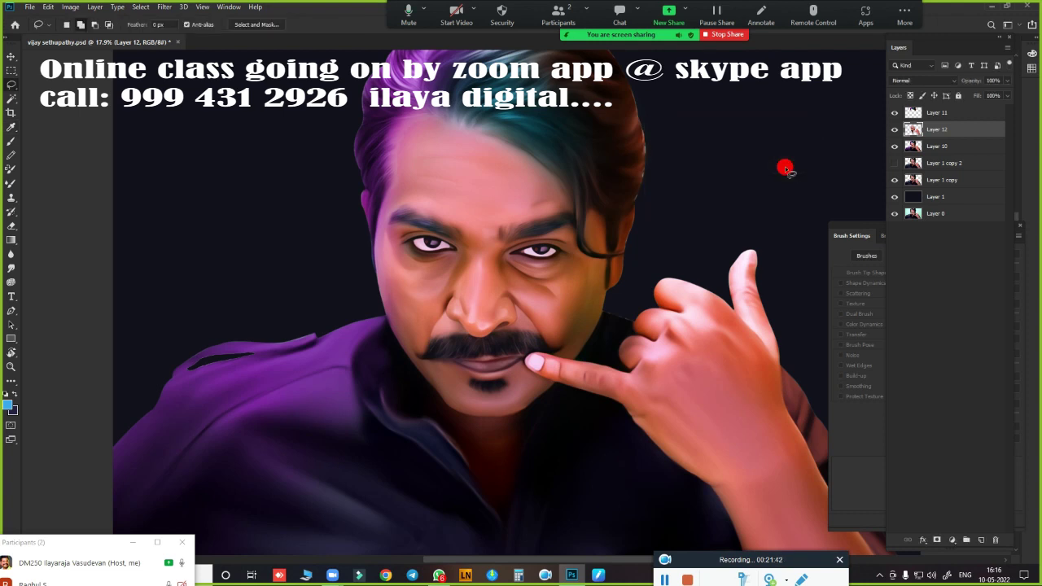
Lasso the lips on Layer 12, feather the selection 20 pixels, and bring up Curves
scroll(507, 344, "up", 3)
scroll(563, 233, "up", 2)
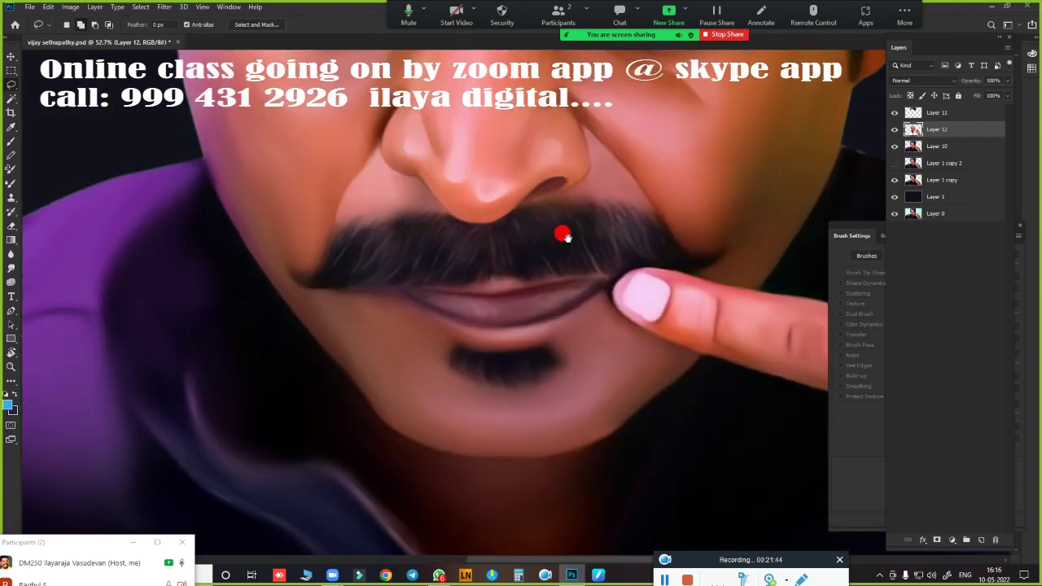
scroll(508, 252, "up", 2)
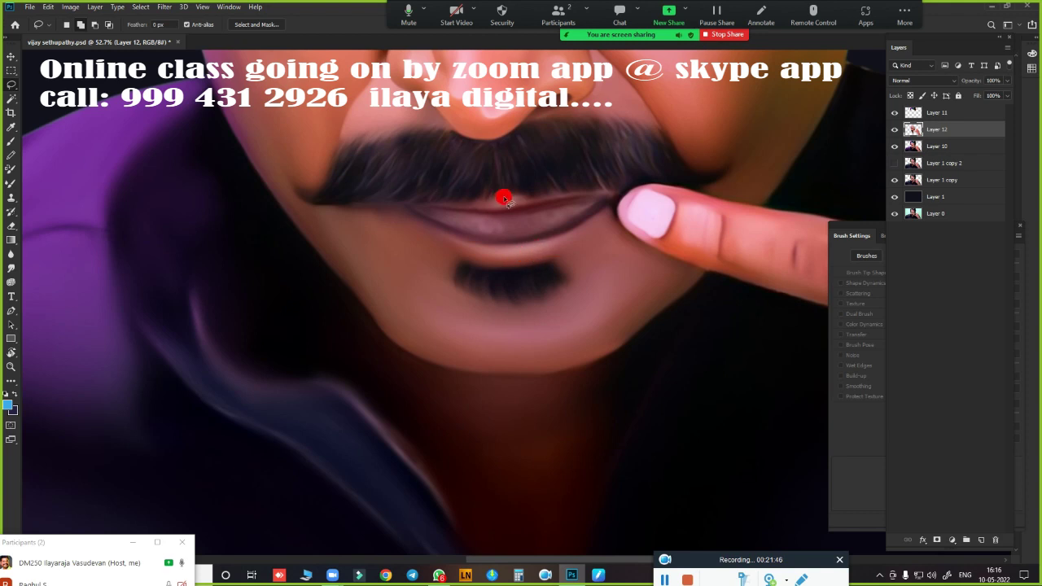
mouse_move(497, 196)
left_mouse_down()
mouse_move(412, 208)
mouse_move(477, 236)
mouse_move(563, 230)
mouse_move(500, 196)
left_mouse_up()
key("shift+F6")
type("20")
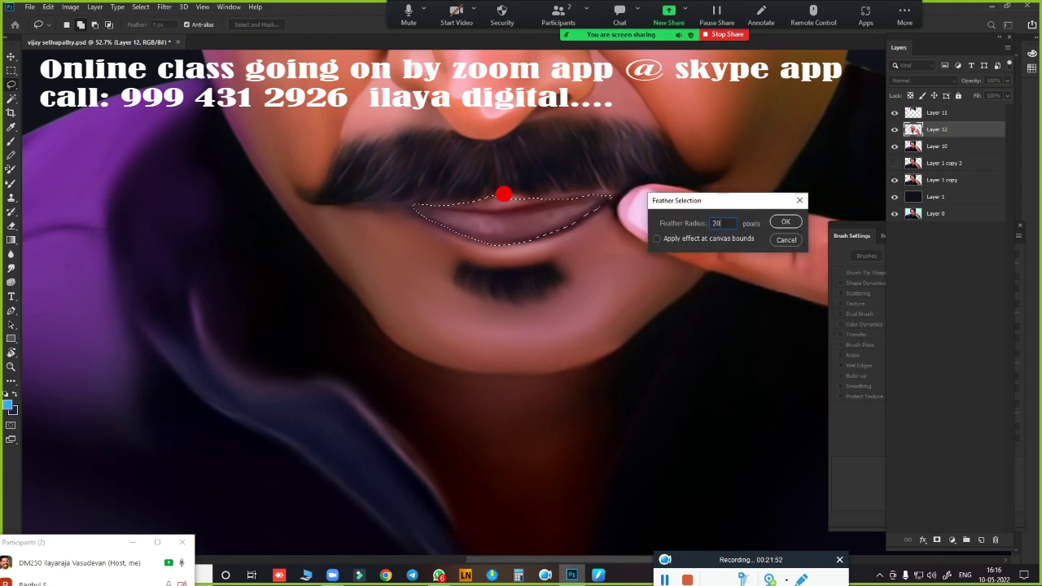
key("Return")
scroll(514, 367, "down", 2)
left_click_drag(515, 367, 533, 364)
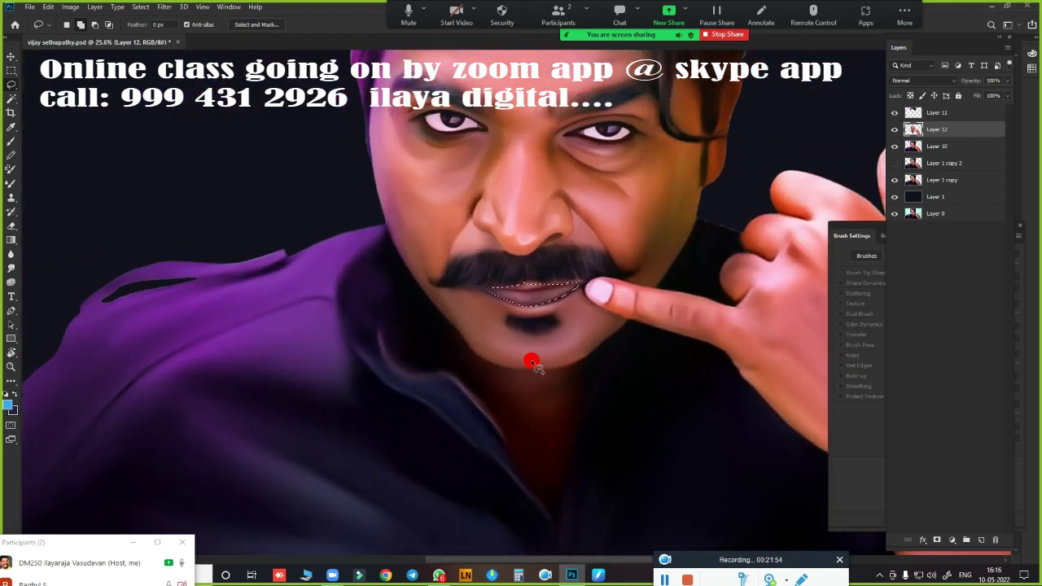
key("ctrl+m")
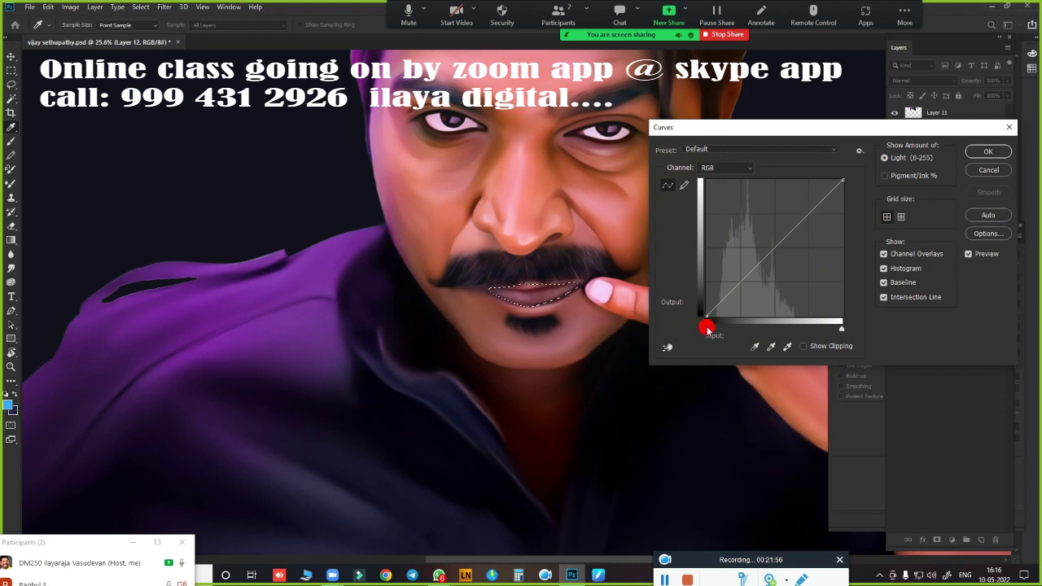
Lift the Green channel's black input point to about 19 in Curves for the lips
left_click_drag(706, 328, 716, 328)
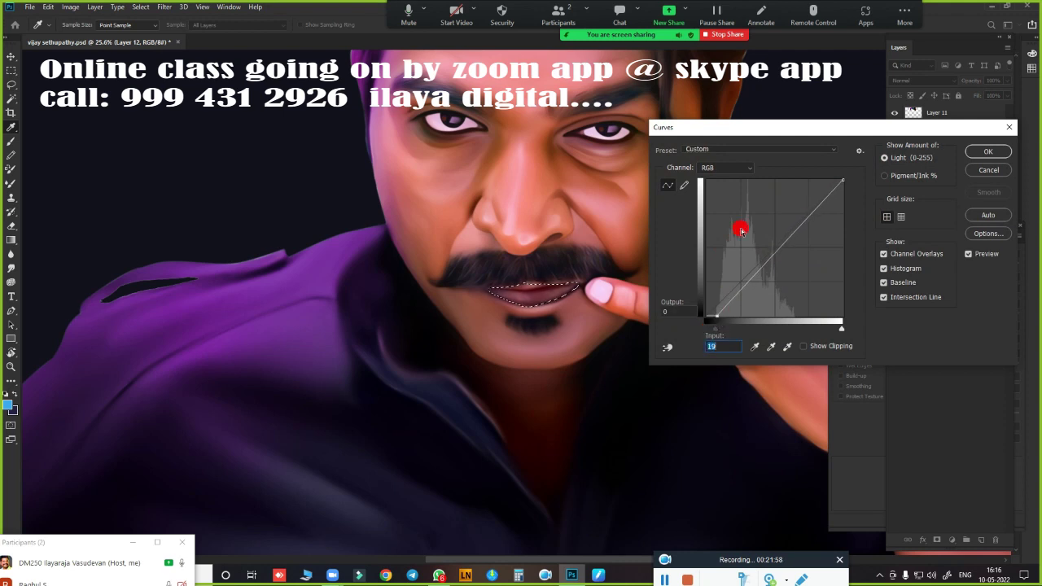
left_click(738, 170)
left_click(716, 204)
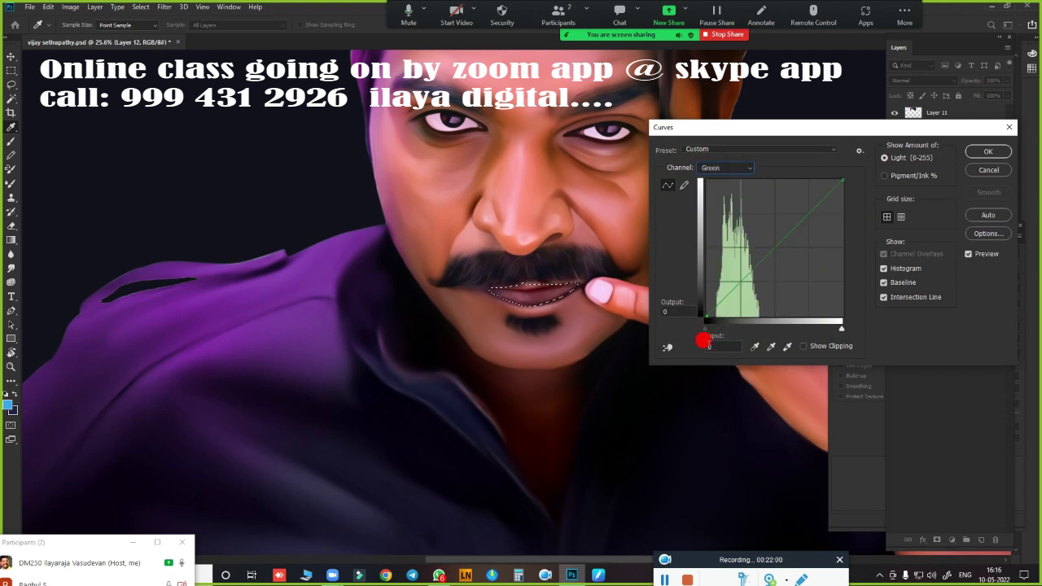
left_click_drag(707, 329, 716, 328)
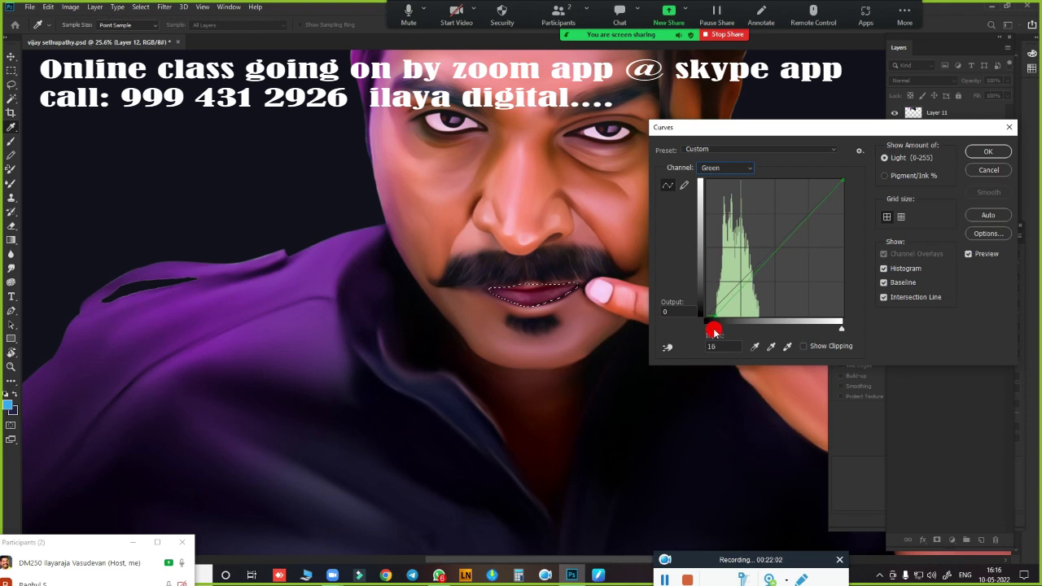
left_click(987, 152)
Shift the lips' Highlights Color Balance to +39 toward red
key("ctrl+b")
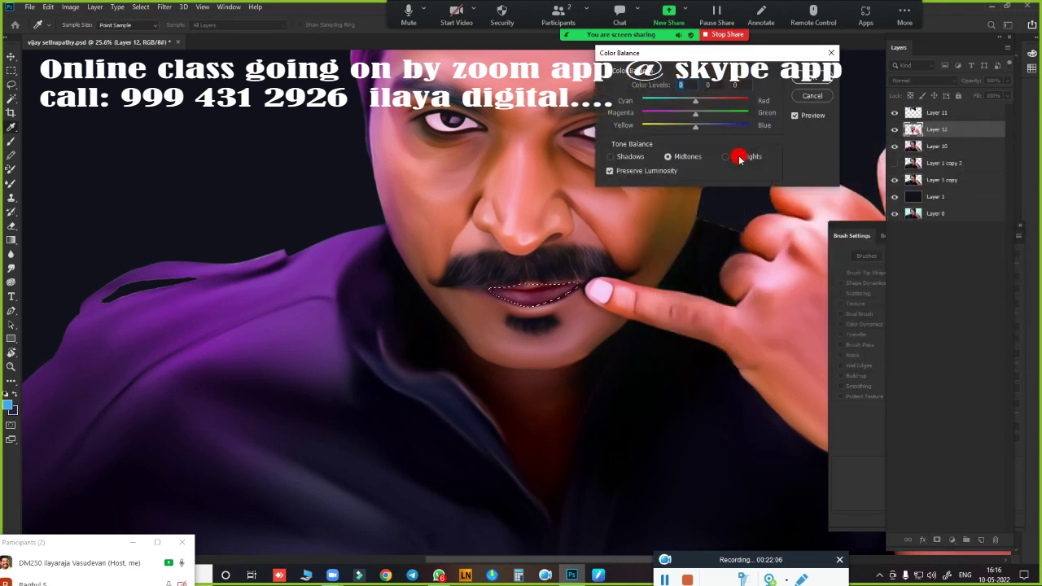
left_click(726, 156)
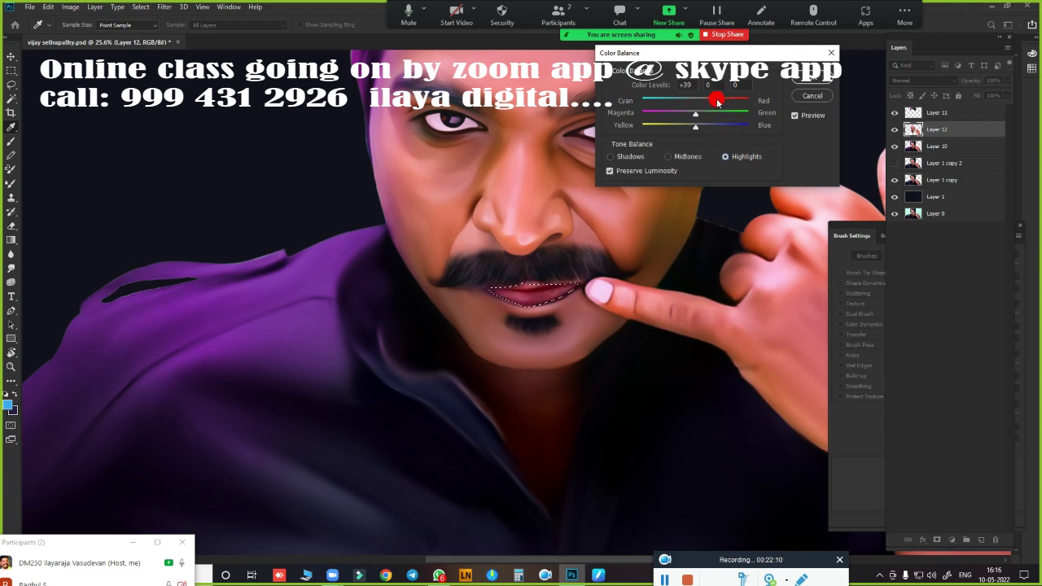
left_click(717, 101)
left_click(812, 79)
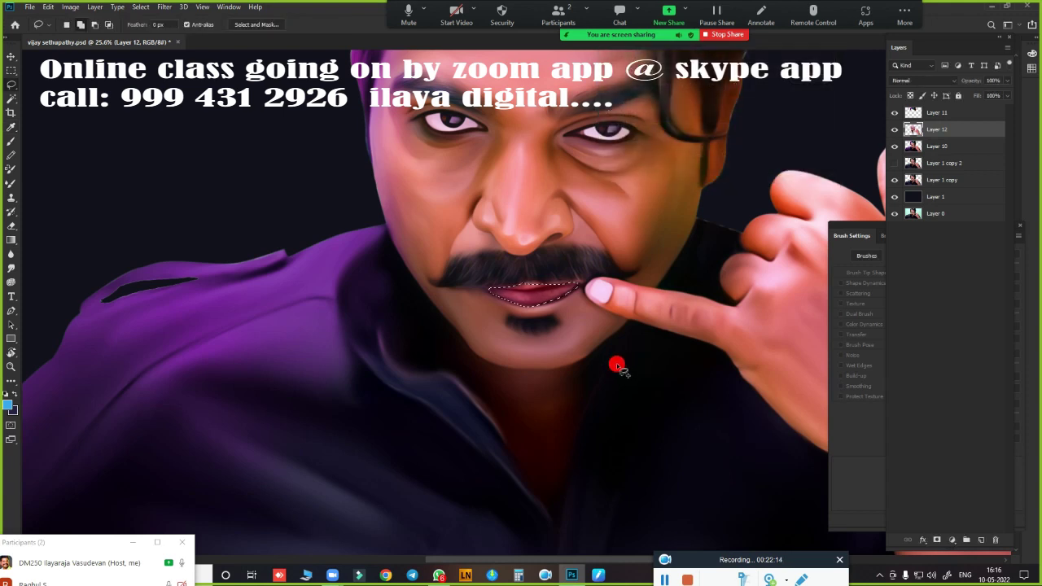
key("ctrl+0")
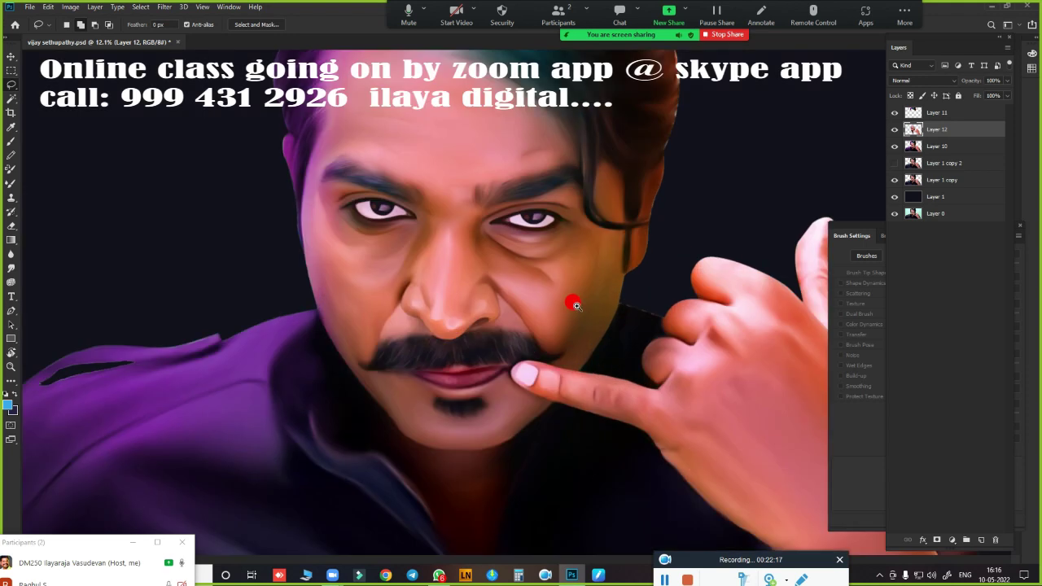
mouse_move(570, 309)
left_mouse_down()
mouse_move(538, 305)
mouse_move(593, 365)
left_mouse_up()
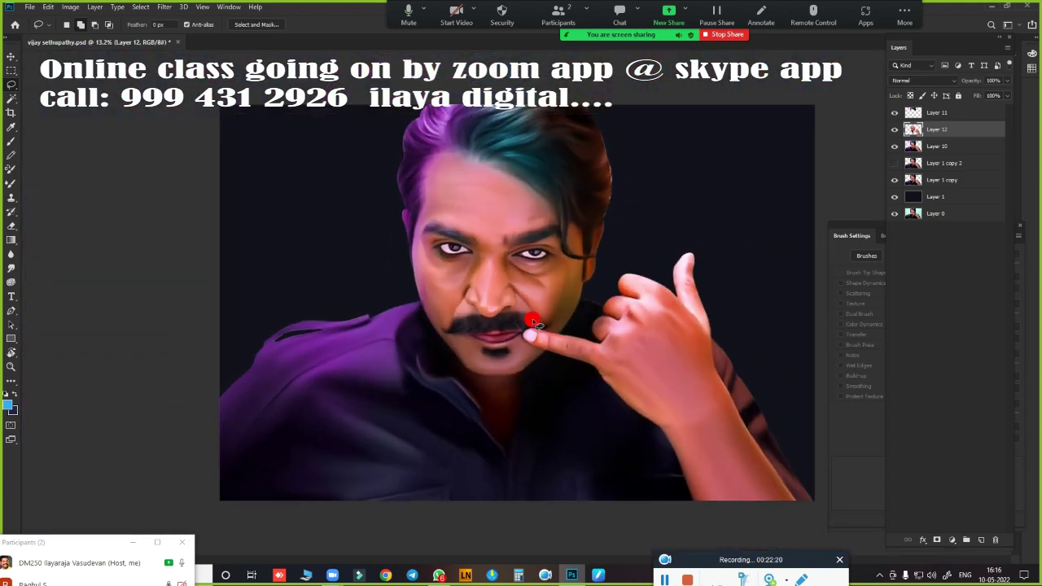
left_click_drag(532, 320, 580, 345)
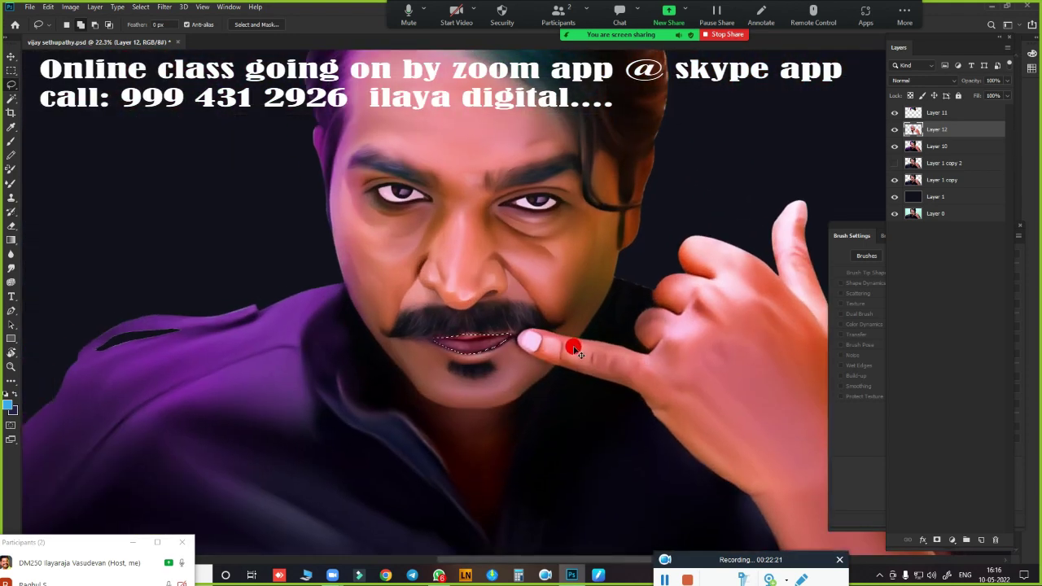
scroll(589, 342, "down", 4)
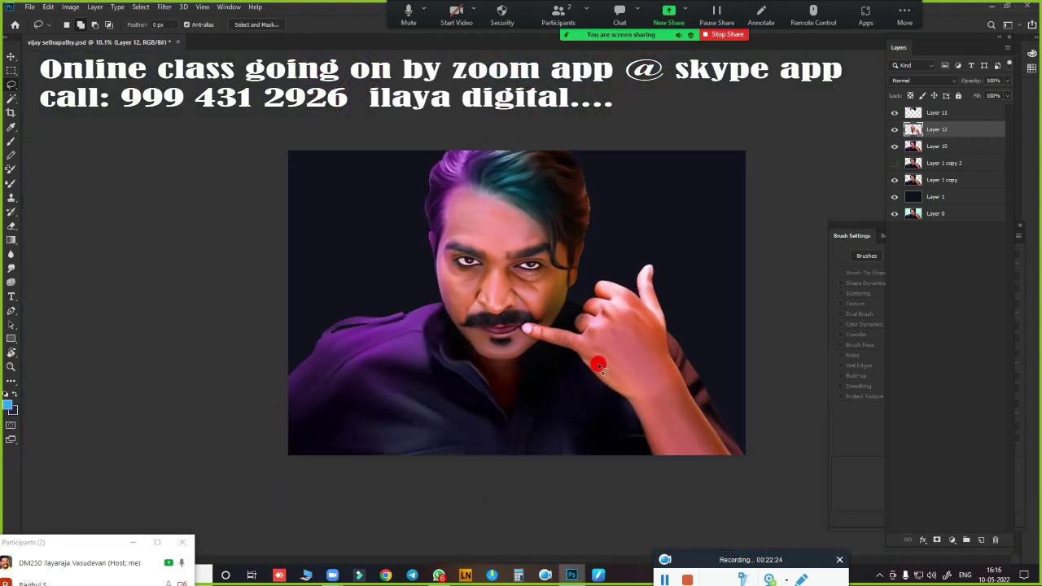
scroll(538, 317, "up", 3)
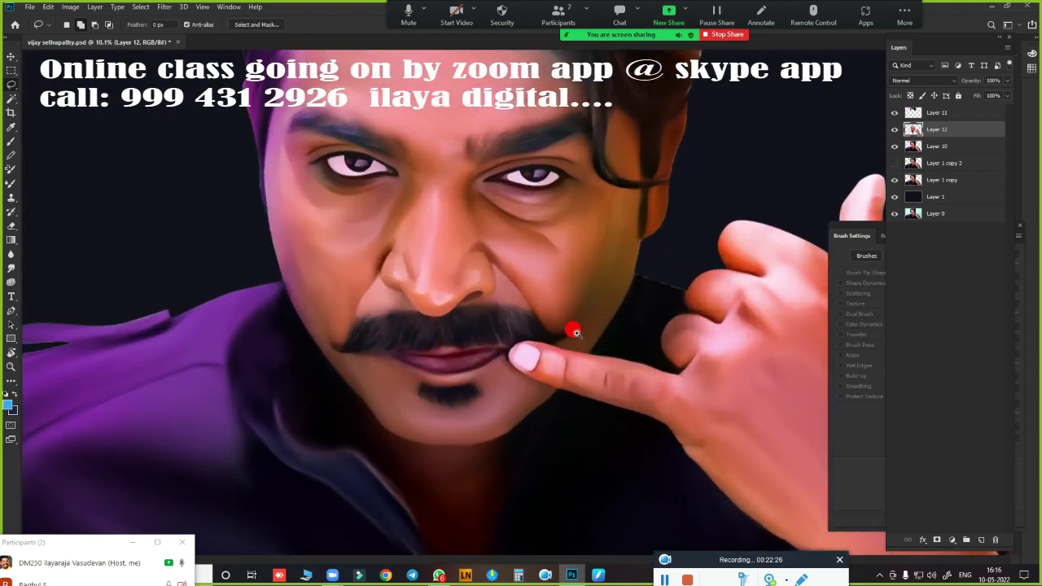
scroll(570, 330, "up", 2)
scroll(594, 325, "down", 5)
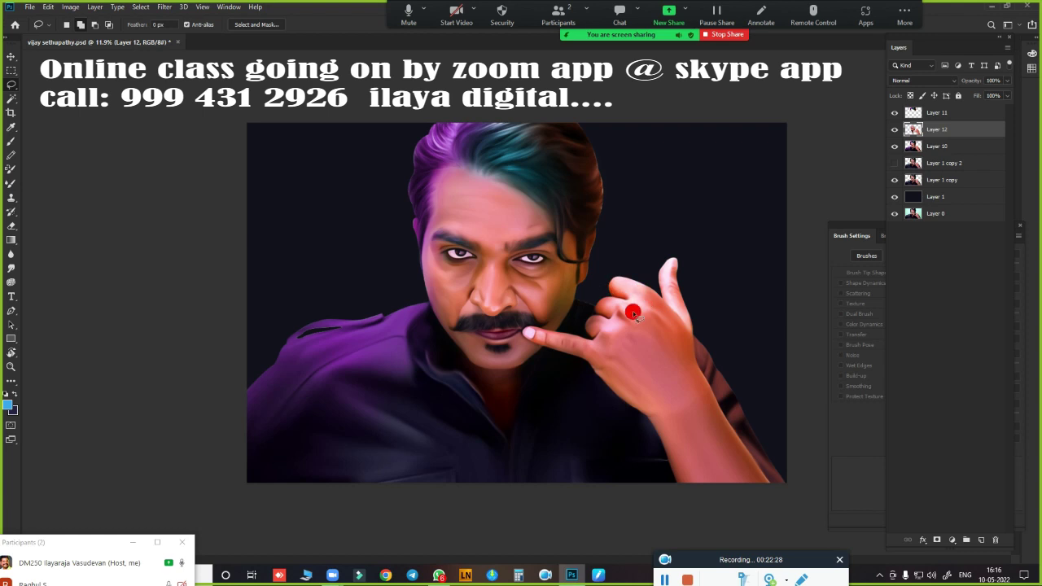
Boost Layer 12's saturation by +48, then toggle Layers 12 and 11 to compare
key("ctrl+u")
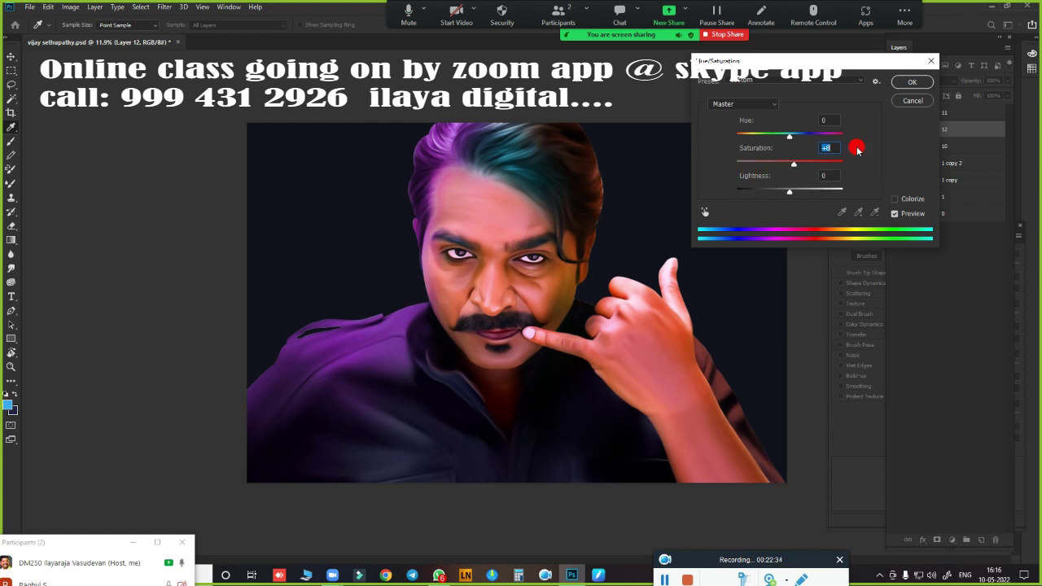
left_click(913, 85)
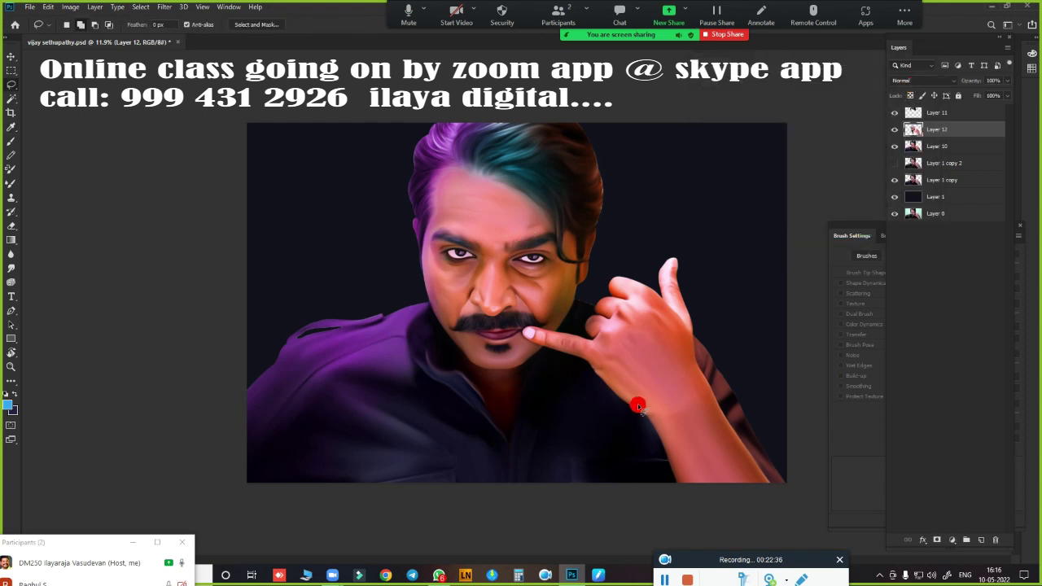
left_click(895, 129)
left_click(893, 132)
left_click(894, 112)
left_click(894, 112)
scroll(497, 267, "up", 2)
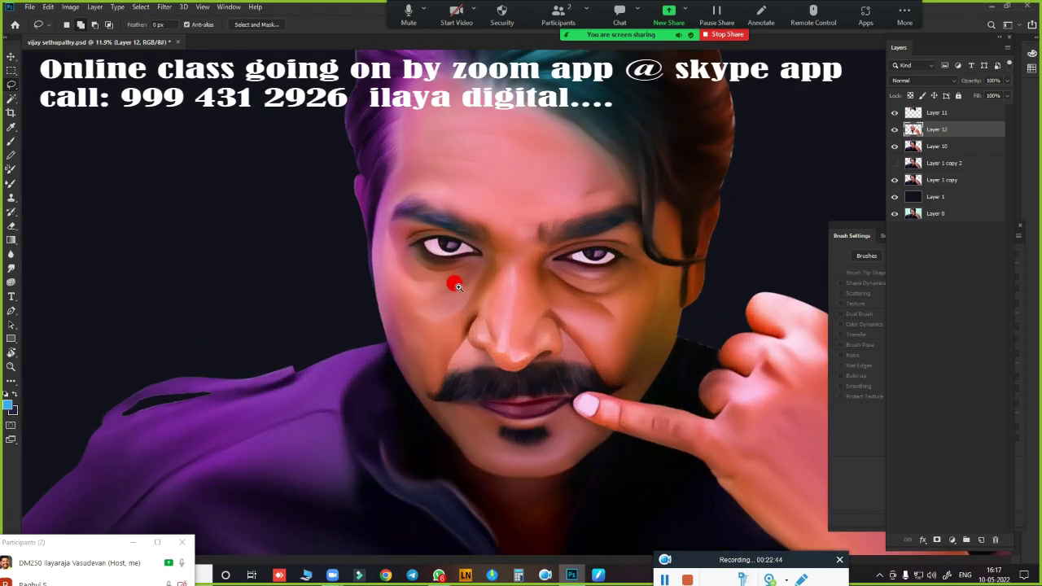
scroll(464, 296, "up", 2)
scroll(418, 337, "up", 2)
scroll(417, 364, "up", 1)
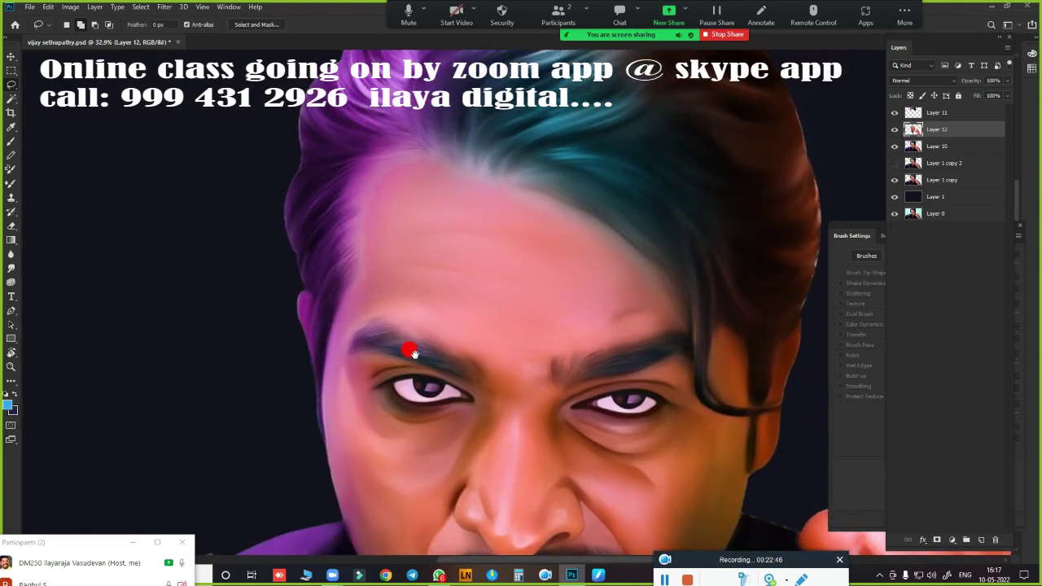
left_click_drag(417, 364, 379, 298)
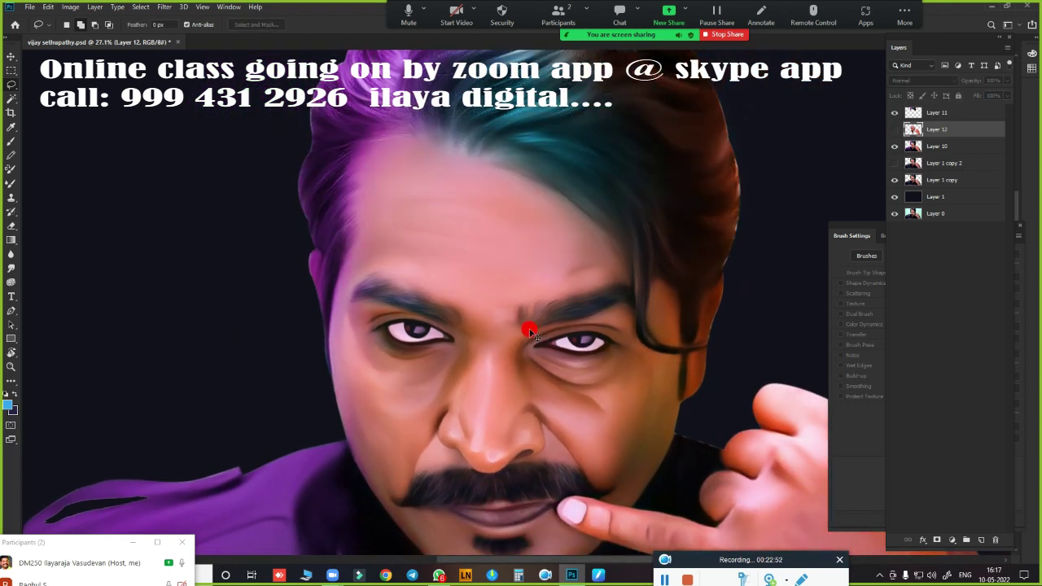
left_click(894, 129)
scroll(456, 277, "up", 3)
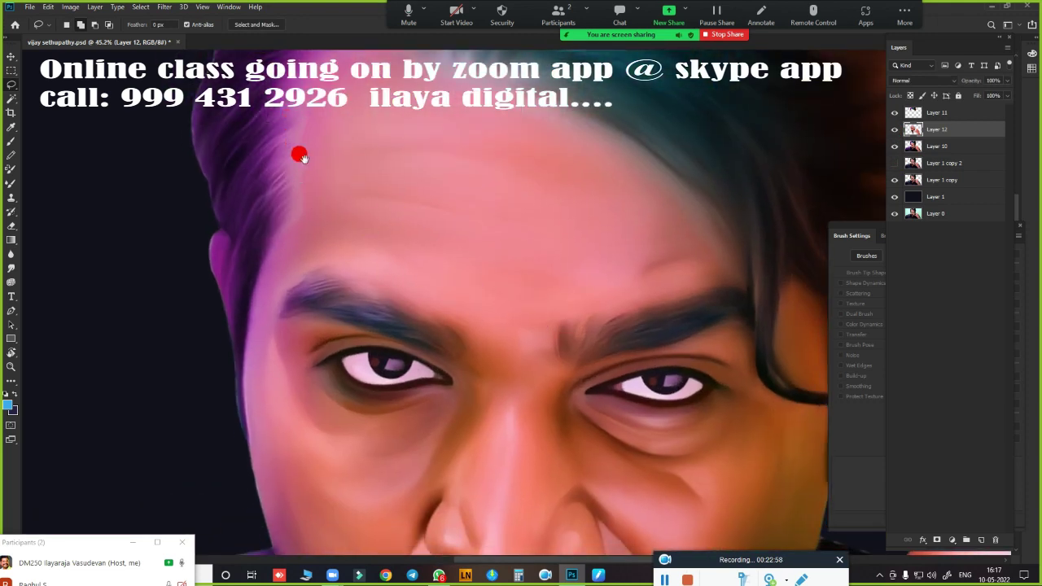
scroll(562, 248, "down", 4)
scroll(547, 238, "down", 1)
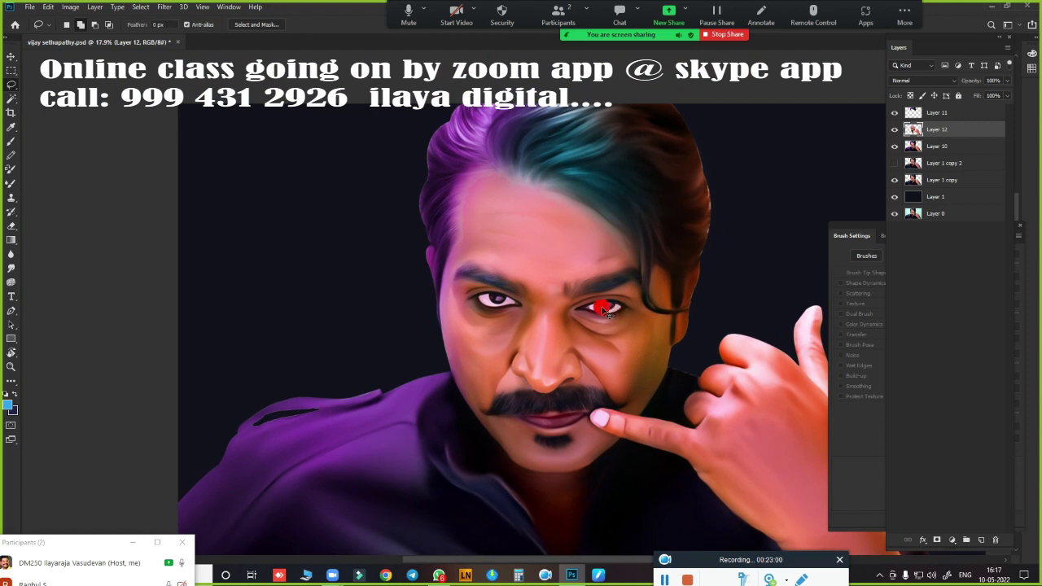
left_click_drag(602, 309, 620, 316)
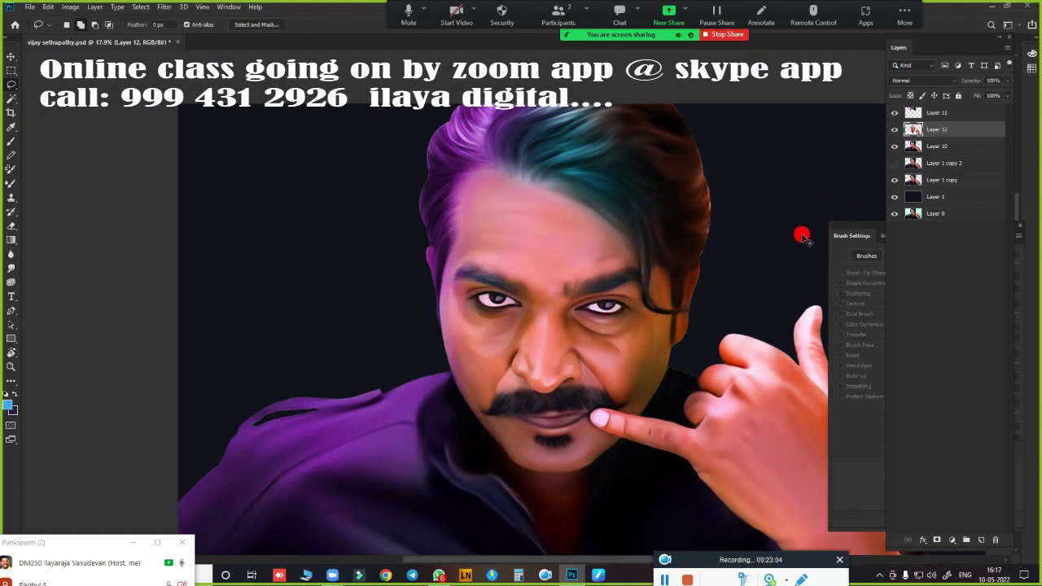
key("ctrl+bracketright")
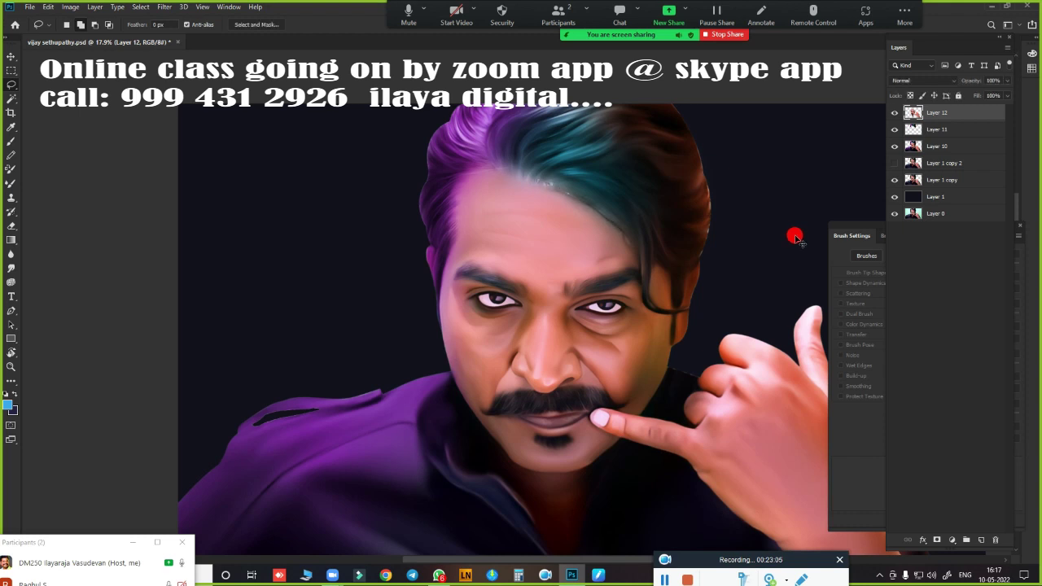
key("ctrl+comma")
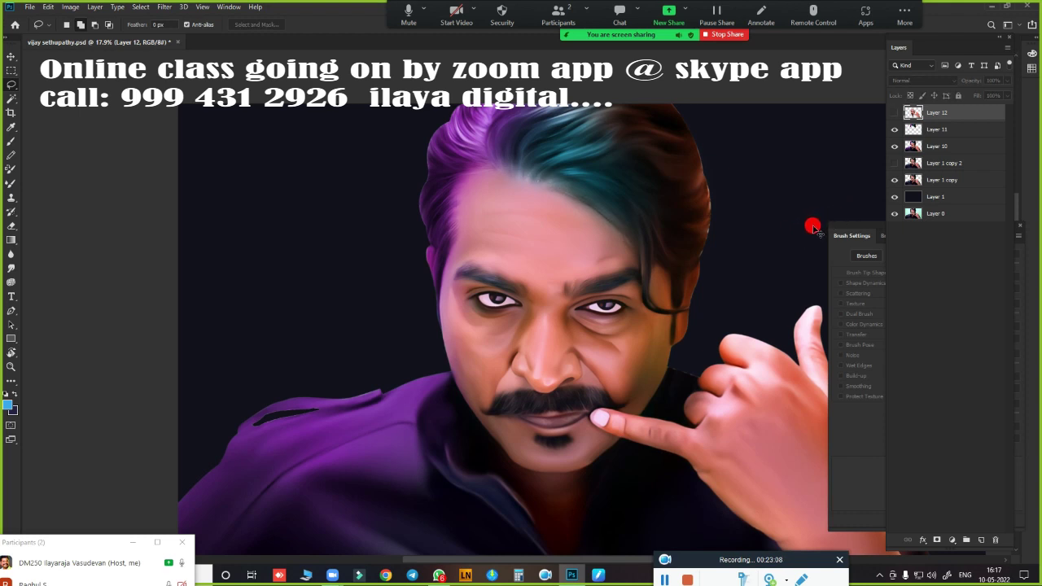
key("ctrl+comma")
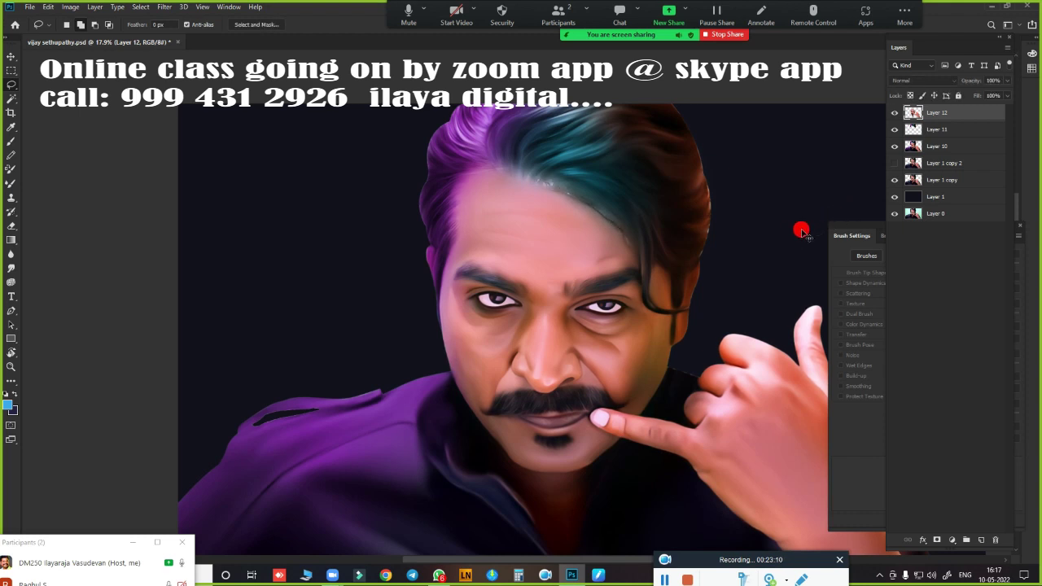
key("ctrl+bracketleft")
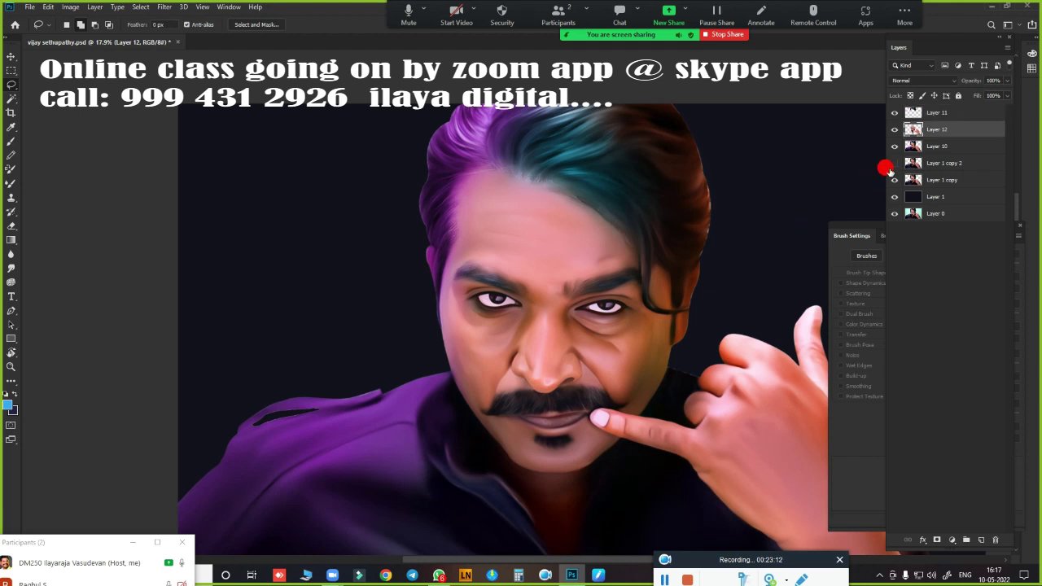
Toggle Layers 12, 11 and Layer 1 copy to compare the painting with the original photo
left_click(893, 130)
left_click(892, 132)
left_click(894, 113)
left_click(893, 132)
left_click(894, 147)
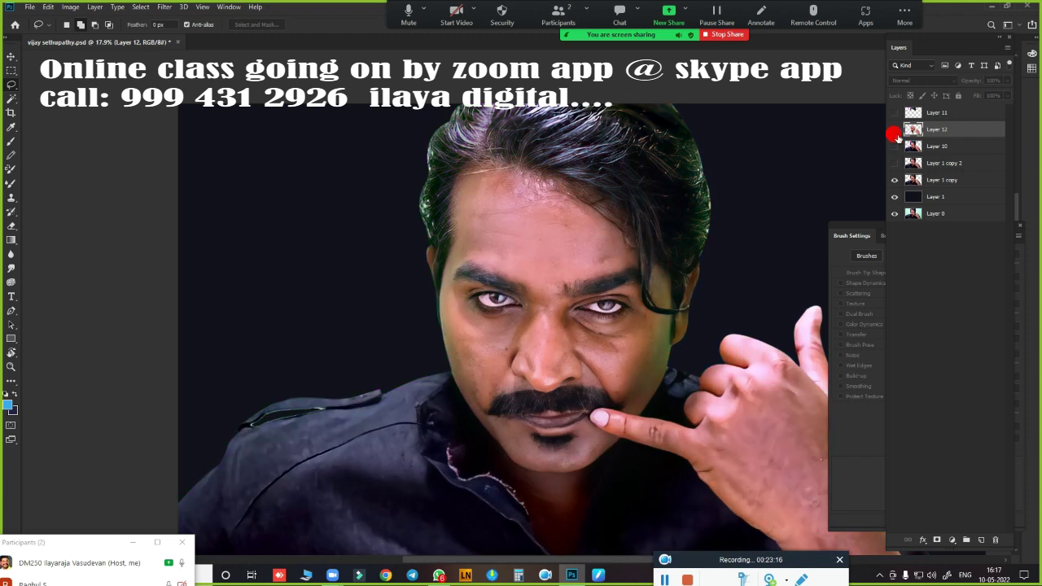
left_click(894, 179)
left_click(894, 130)
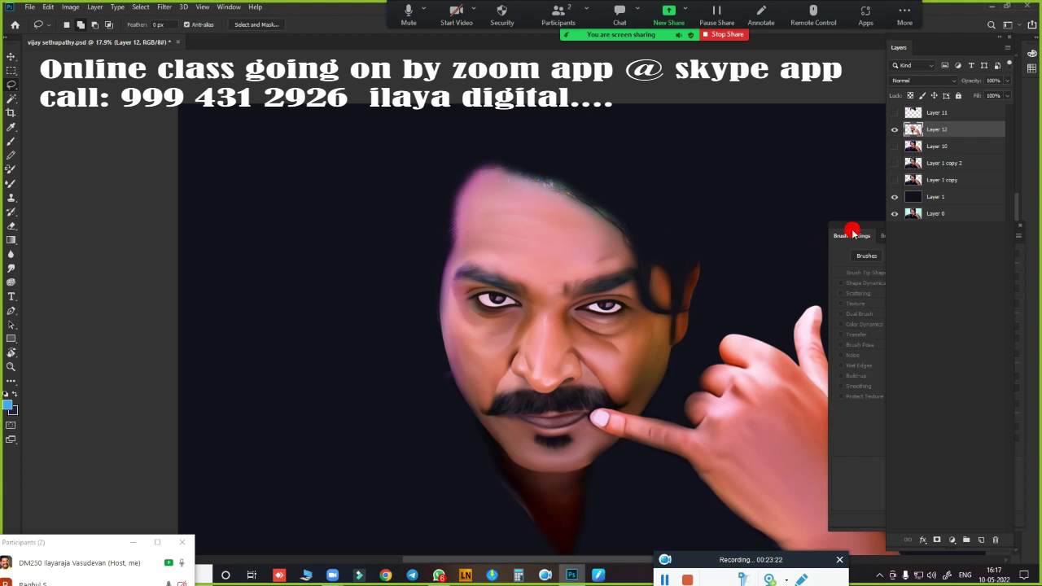
Flick Layer 11's coloured hair on and off to compare, leaving it visible
left_click(894, 113)
left_click(894, 114)
left_click(894, 114)
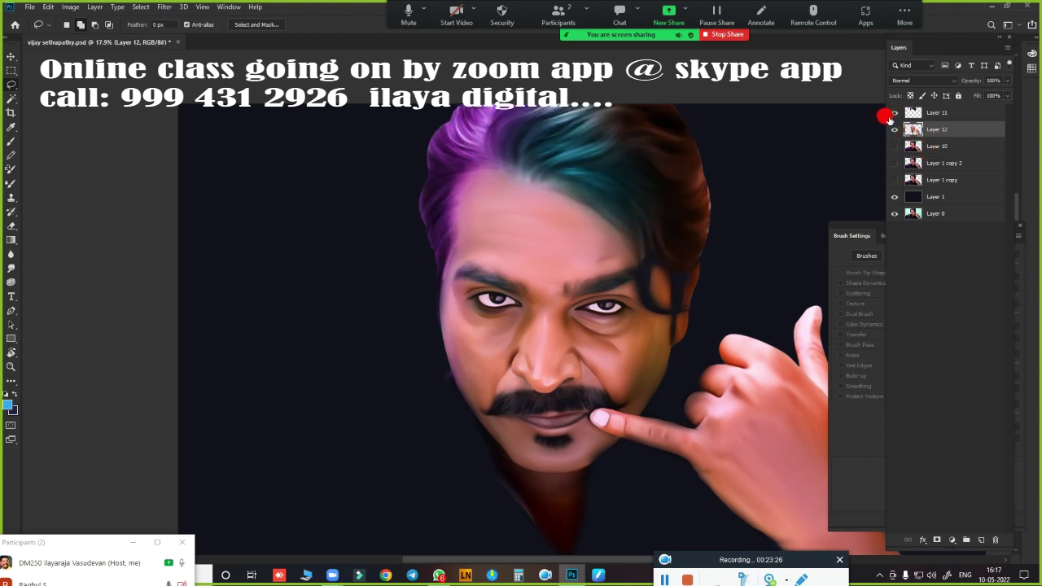
left_click(894, 114)
left_click(894, 114)
left_click(893, 114)
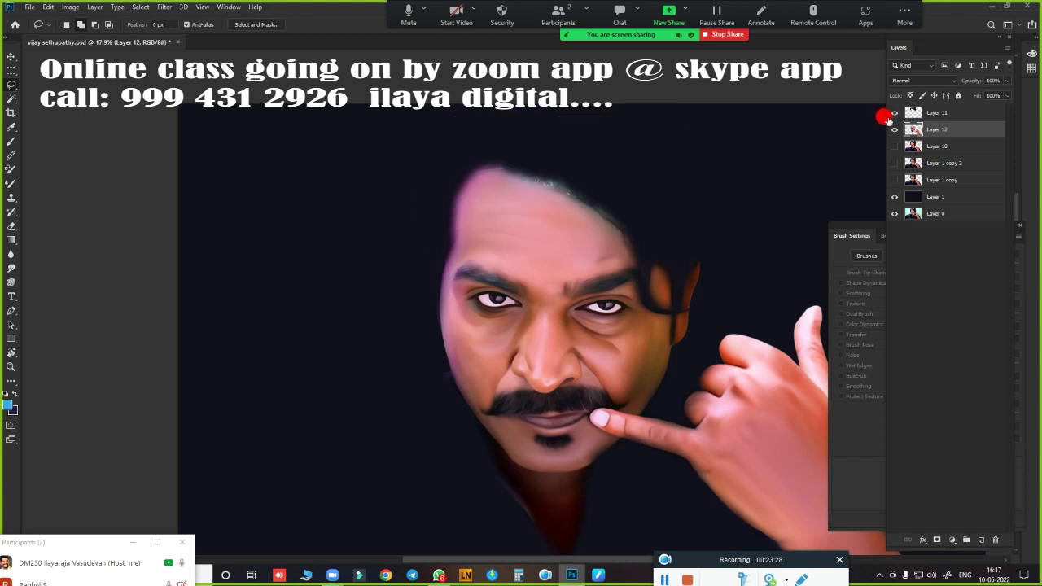
left_click(889, 118)
Undo a trial layer move, then show the purple shirt Layer 10 and zoom to check
left_click_drag(889, 127, 885, 159)
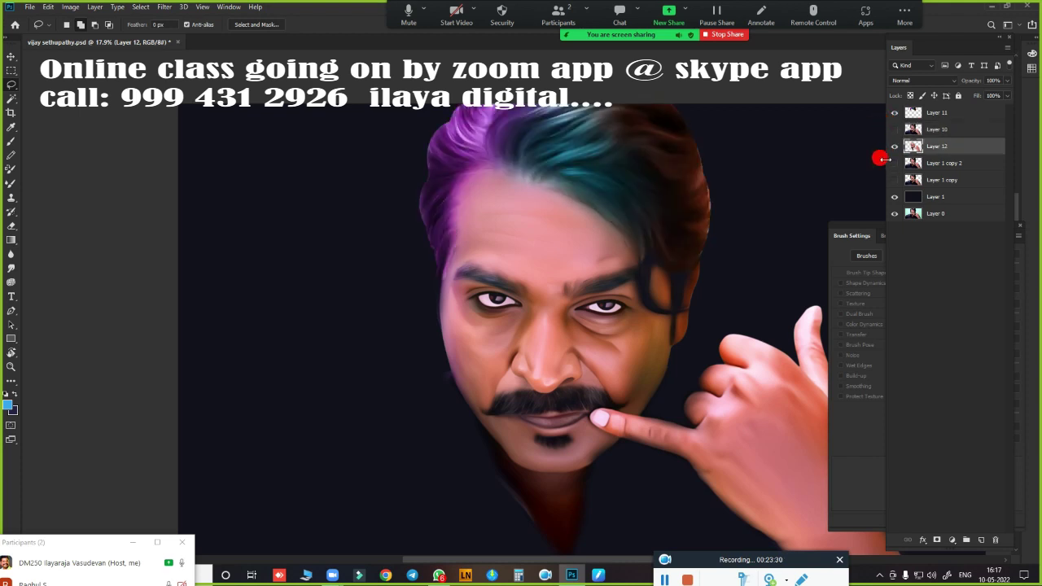
key("ctrl+z")
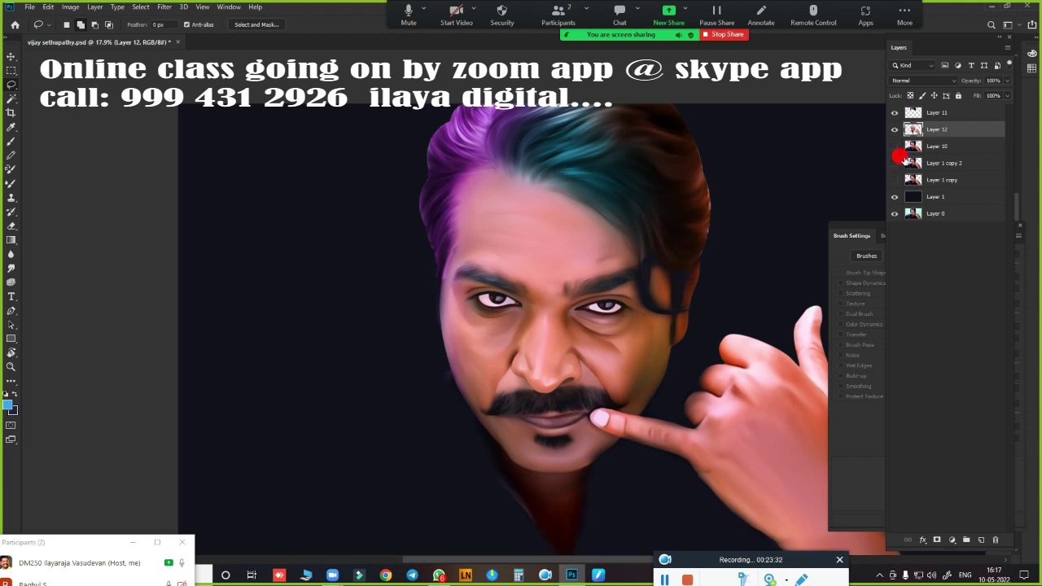
left_click(894, 147)
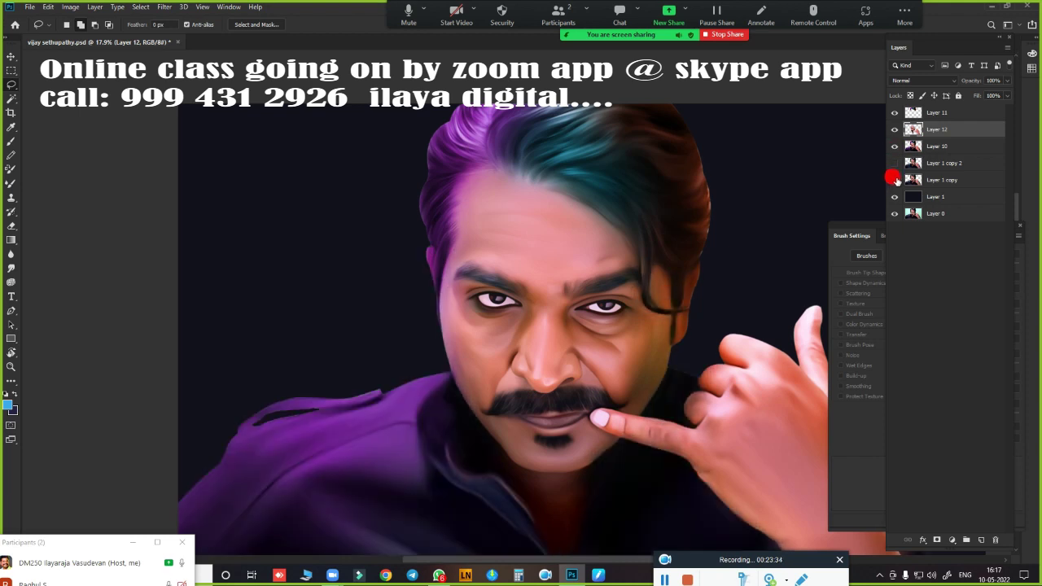
left_click(769, 231, "ctrl")
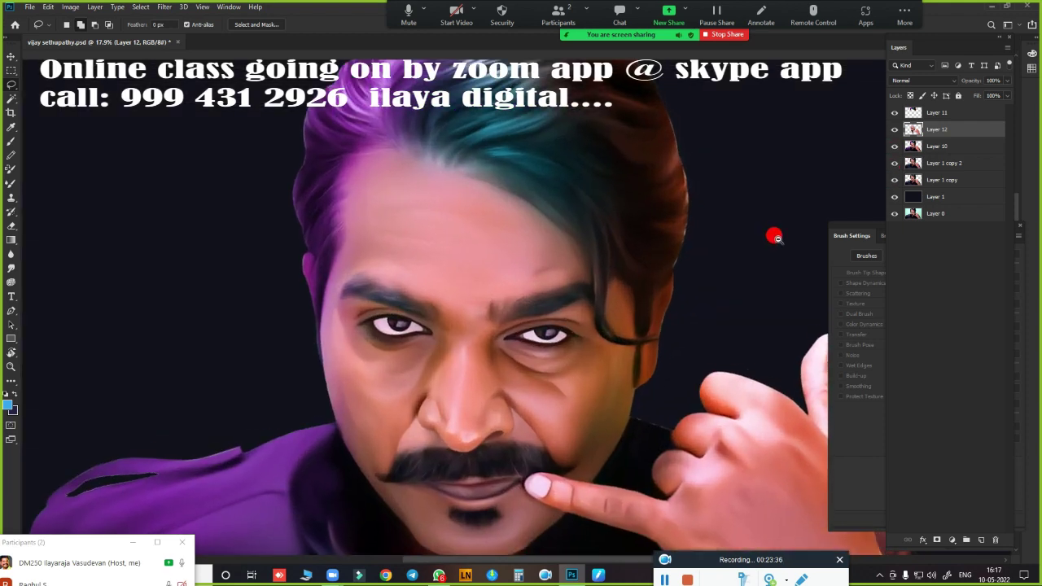
left_click_drag(773, 236, 675, 232)
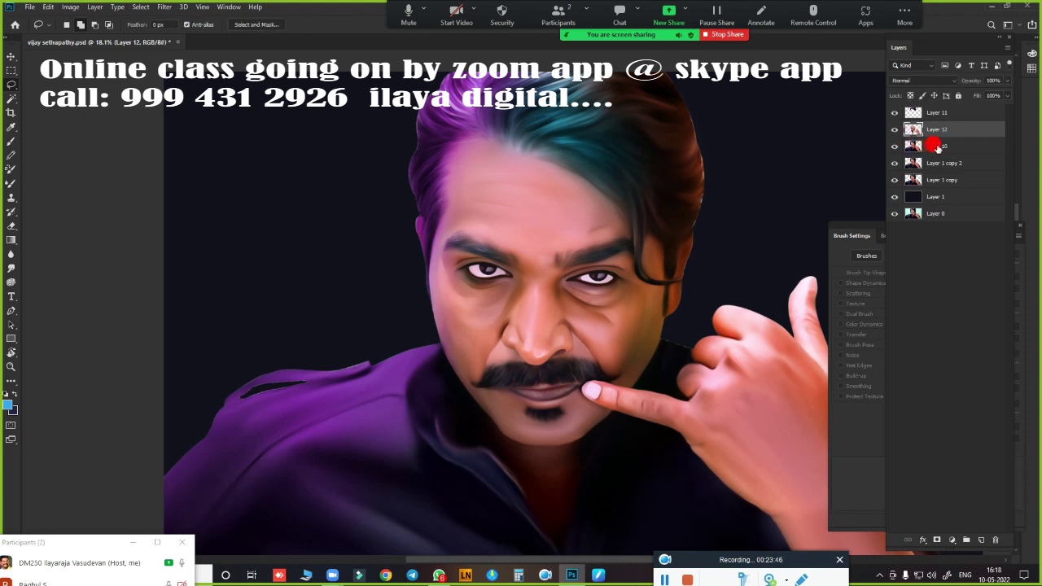
Merge Layer 10 into Layer 12, then merge Layer 12 into Layer 11
left_click(936, 147, "shift")
key("ctrl+e")
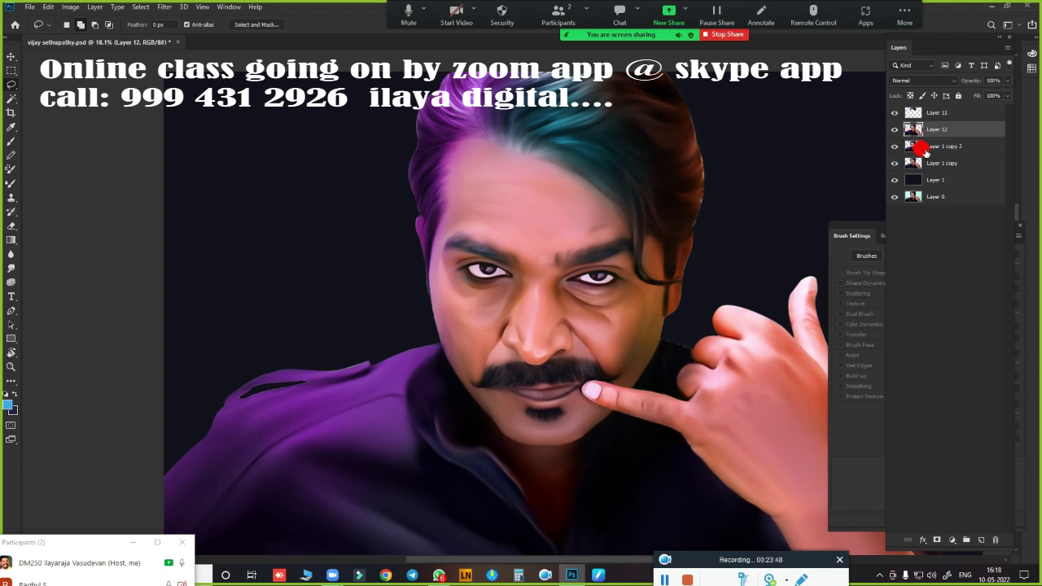
left_click(940, 114, "shift")
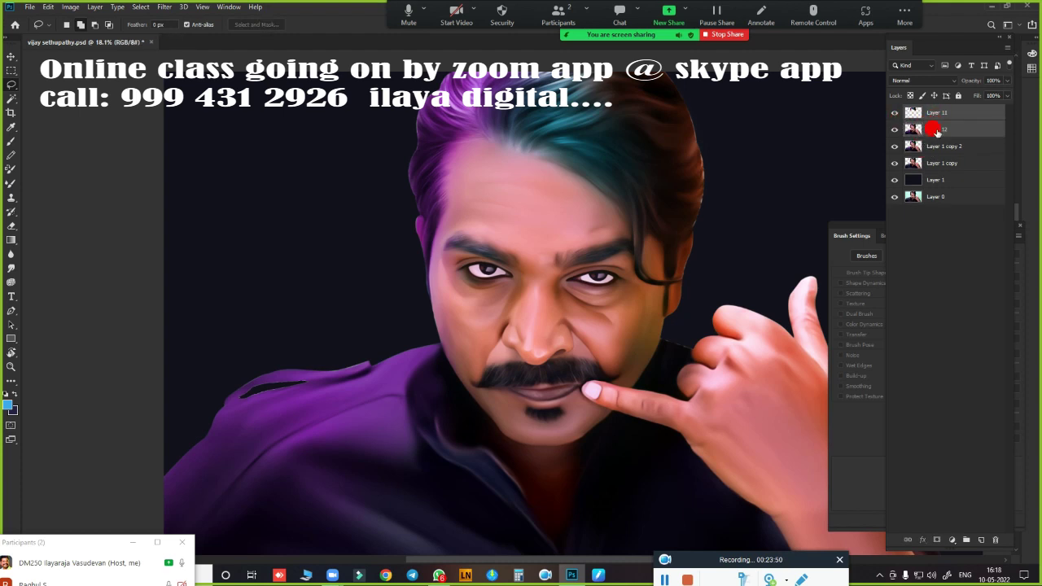
key("ctrl+e")
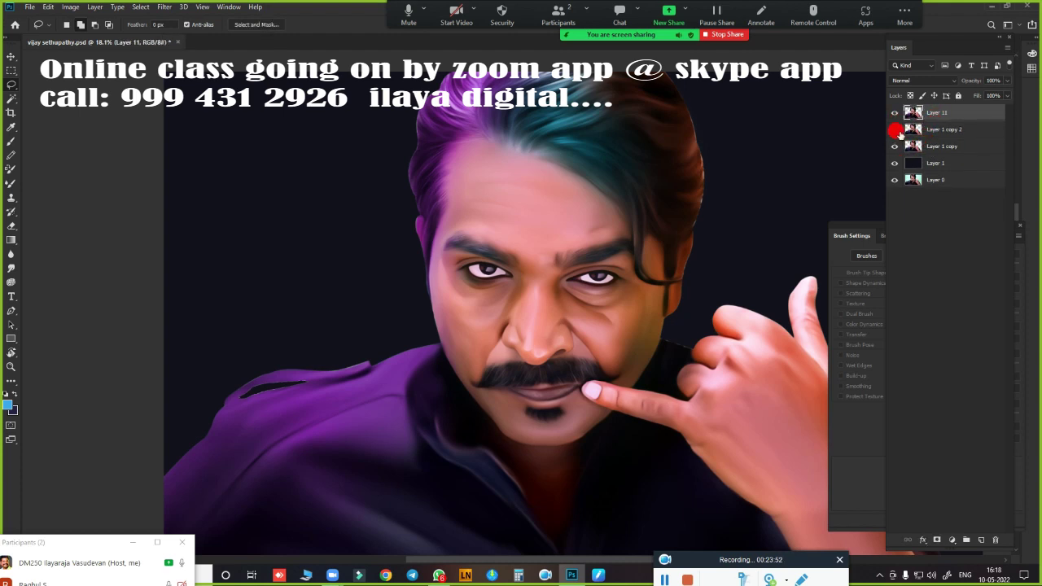
Hide Layer 1 copy 2 and toggle Layer 11 to compare with the photo
left_click(895, 130)
left_click(895, 112)
left_click(895, 112)
left_click(894, 113)
left_click(894, 113)
Save the painting and start the Vibrance adjustment from the Image menu
scroll(621, 270, "up", 3)
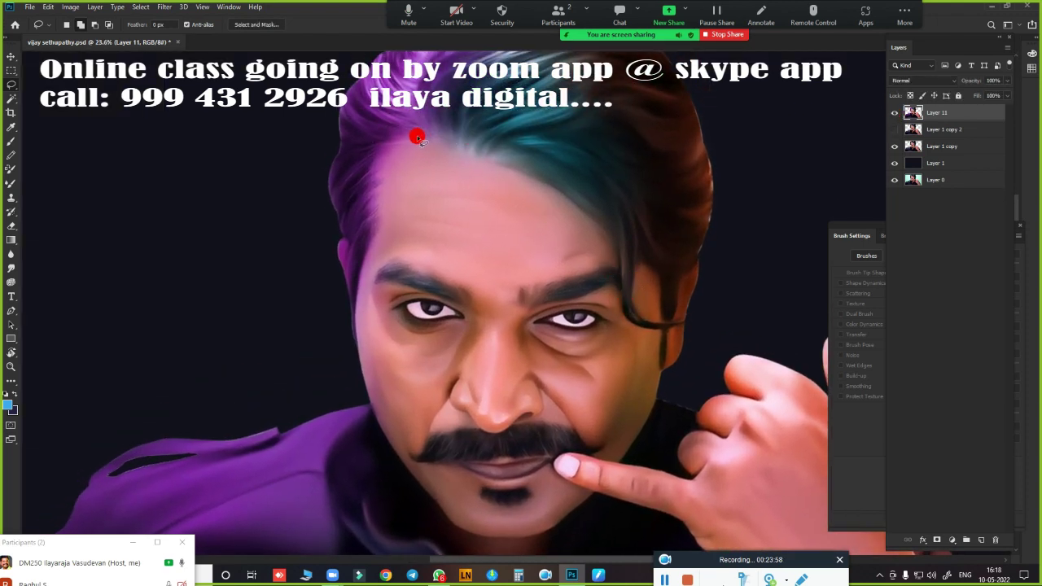
key("ctrl+s")
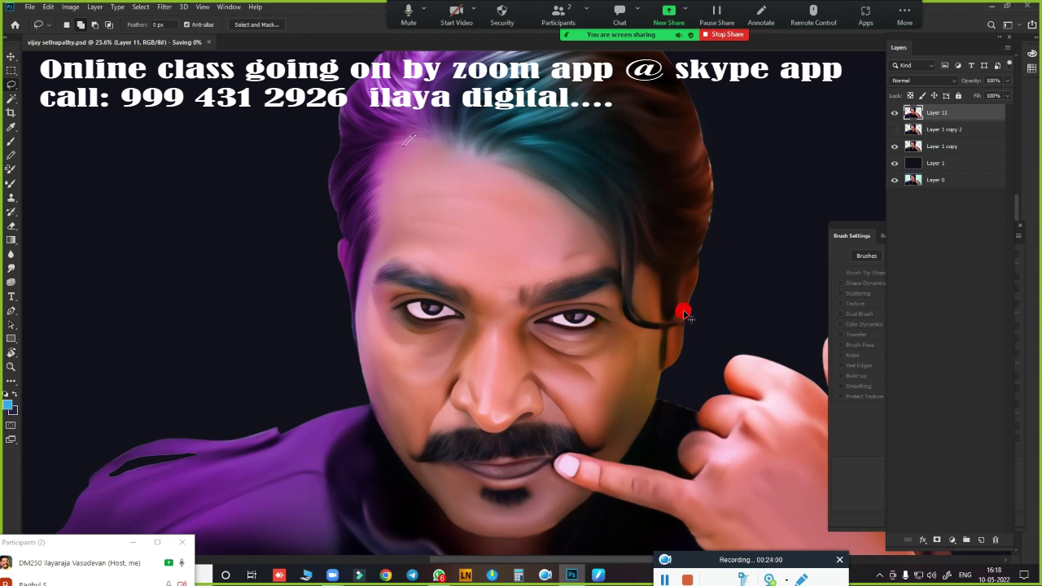
scroll(633, 280, "down", 2)
scroll(633, 280, "down", 2)
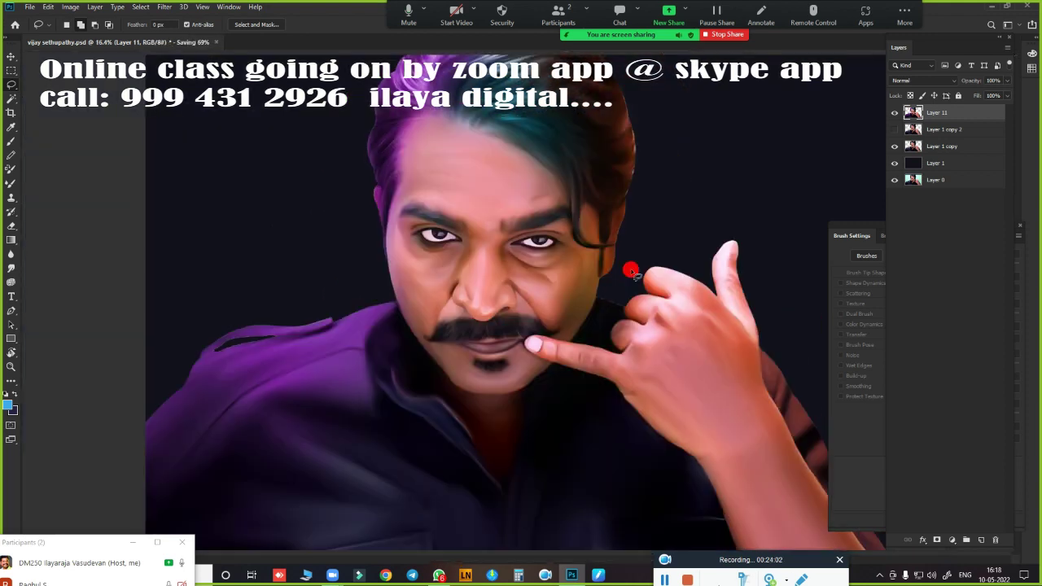
key("alt+i")
Apply a Vibrance boost of +61 to the merged Layer 11
key("j")
key("v")
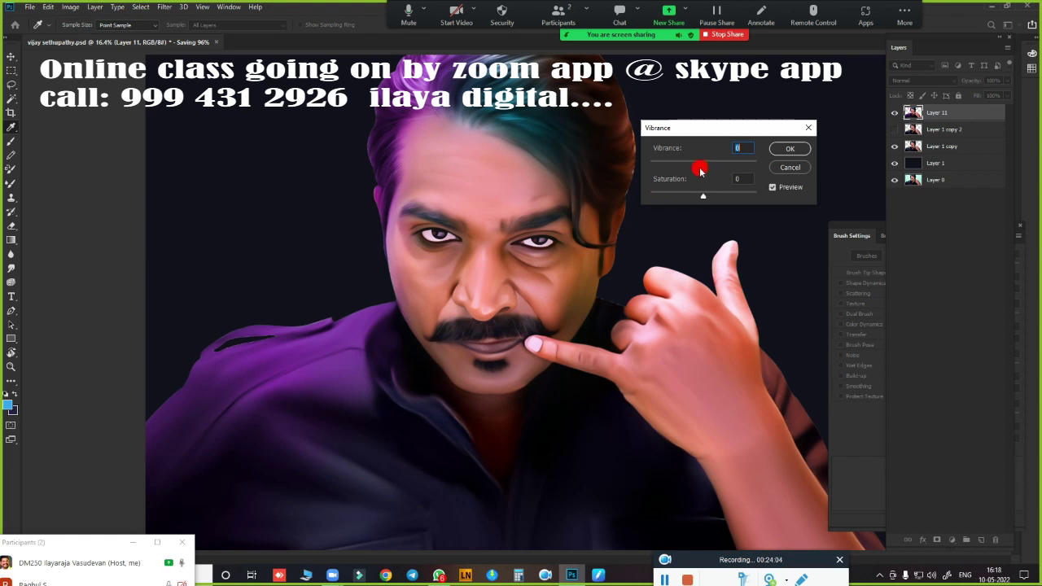
left_click_drag(705, 169, 720, 168)
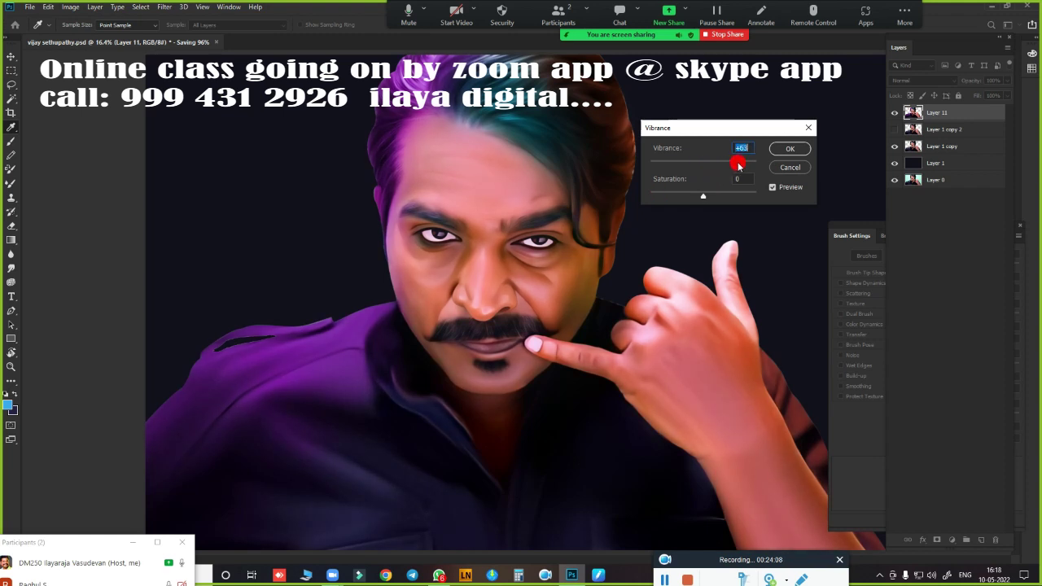
left_click_drag(738, 165, 745, 167)
left_click(773, 187)
left_click(788, 149)
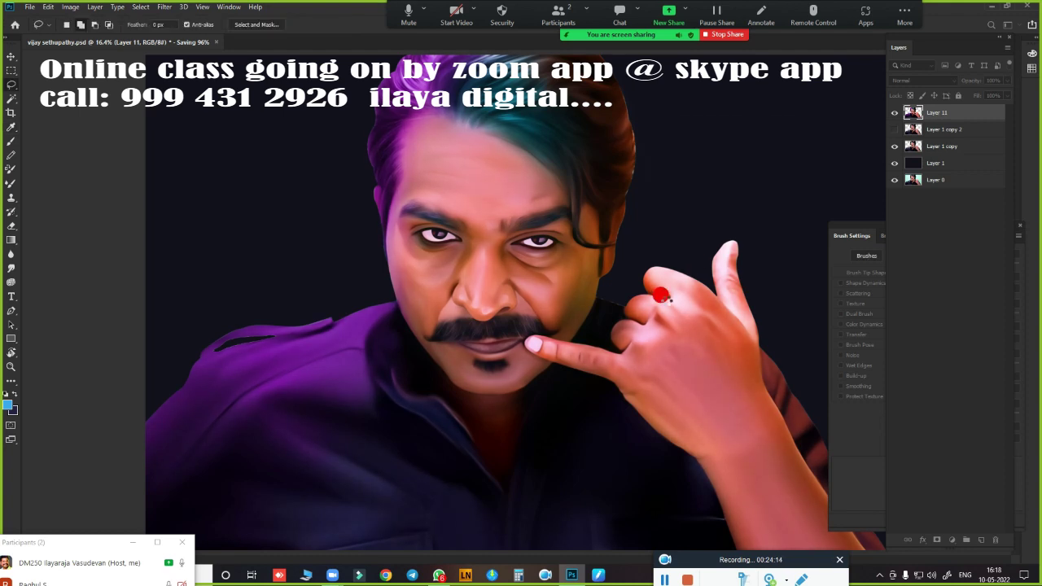
Raise Layer 11's saturation to about +17 with Hue/Saturation
key("ctrl+u")
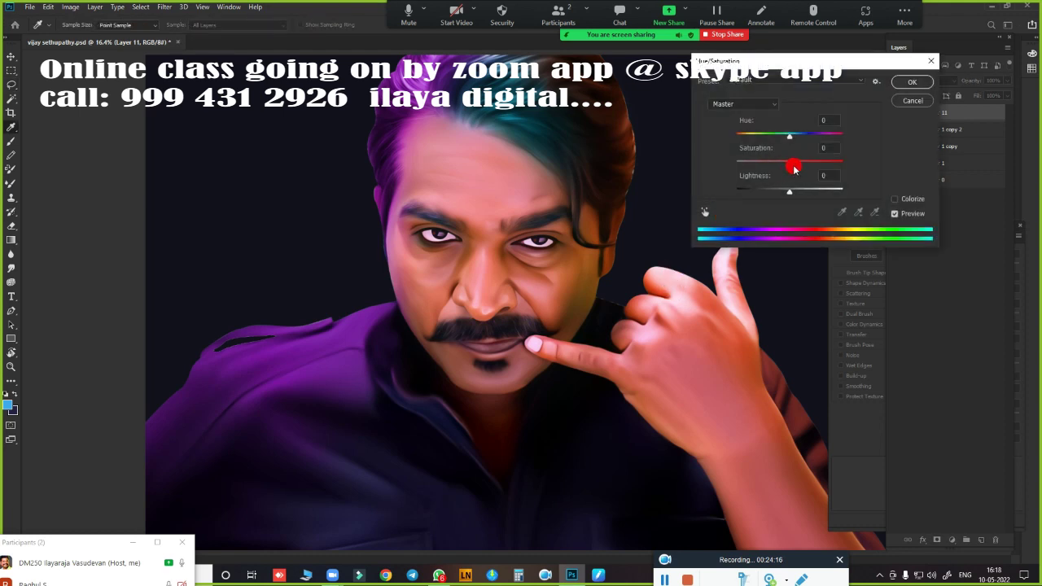
left_click_drag(790, 165, 801, 166)
left_click_drag(794, 163, 803, 165)
left_click(799, 162)
left_click(906, 81)
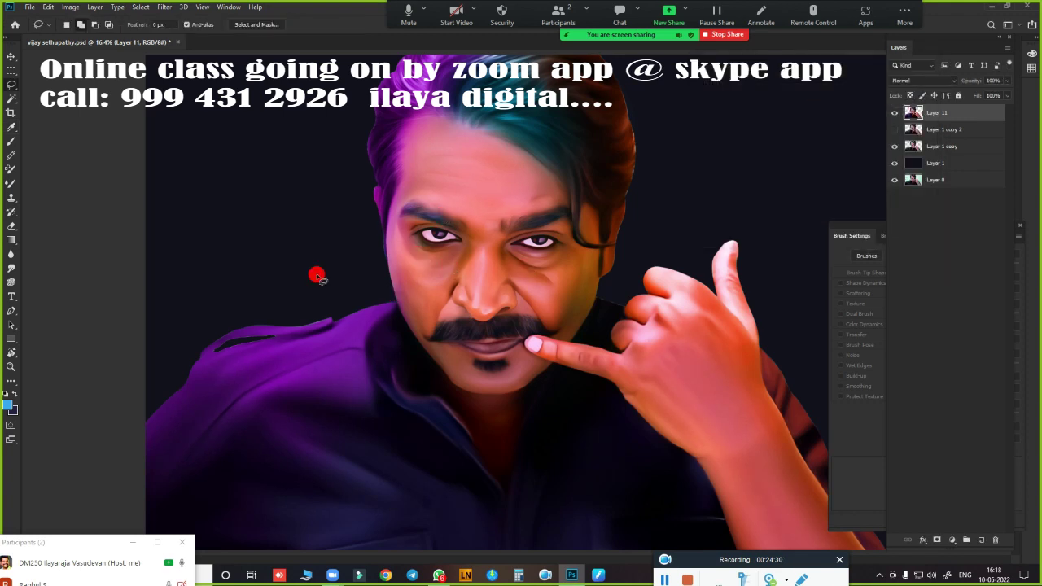
left_click(70, 7)
mouse_move(87, 36)
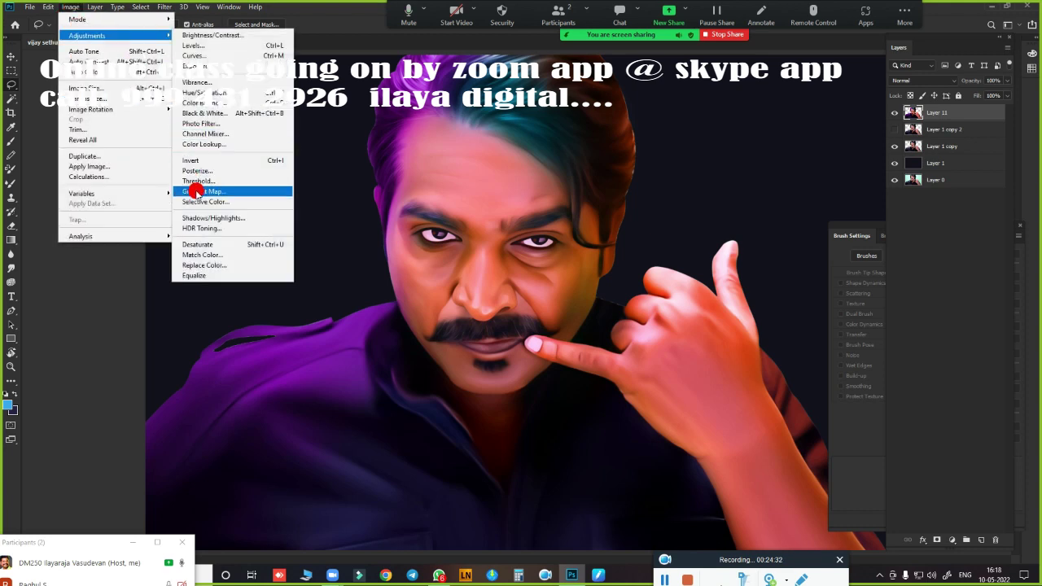
Set Selective Color Reds to Cyan +20, Magenta 0, Yellow +5 on Layer 11
left_click(207, 202)
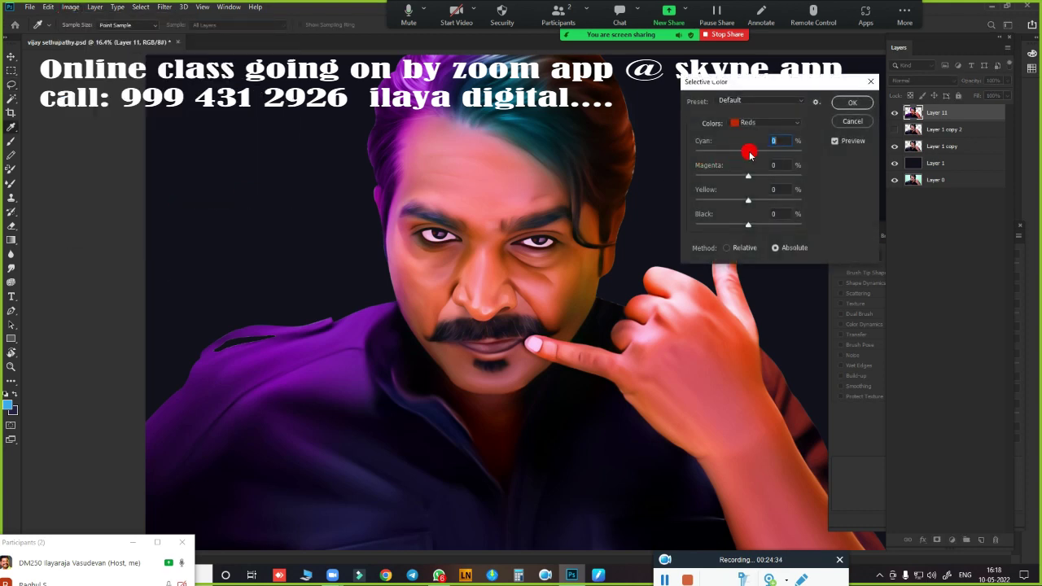
left_click_drag(749, 152, 756, 154)
mouse_move(751, 157)
left_mouse_down()
mouse_move(785, 151)
mouse_move(762, 158)
left_mouse_up()
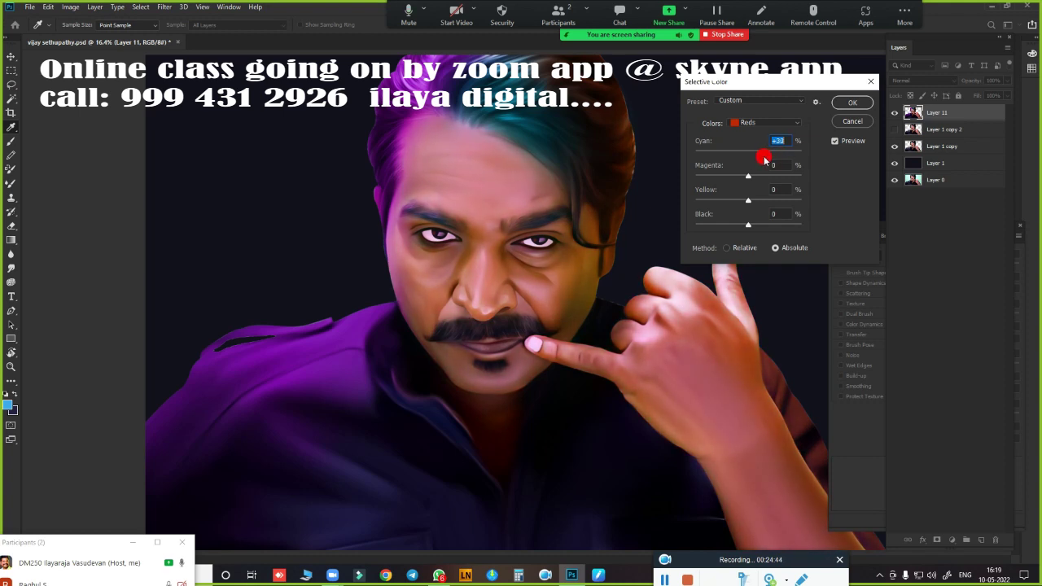
left_click_drag(765, 155, 762, 155)
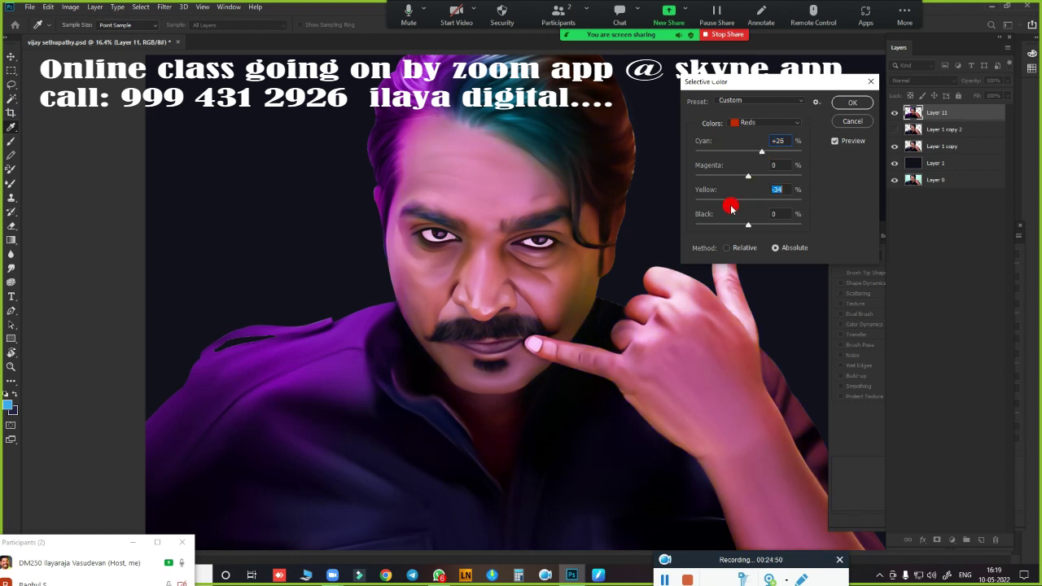
left_click_drag(731, 204, 751, 205)
mouse_move(750, 208)
left_mouse_down()
mouse_move(744, 180)
mouse_move(755, 178)
left_mouse_up()
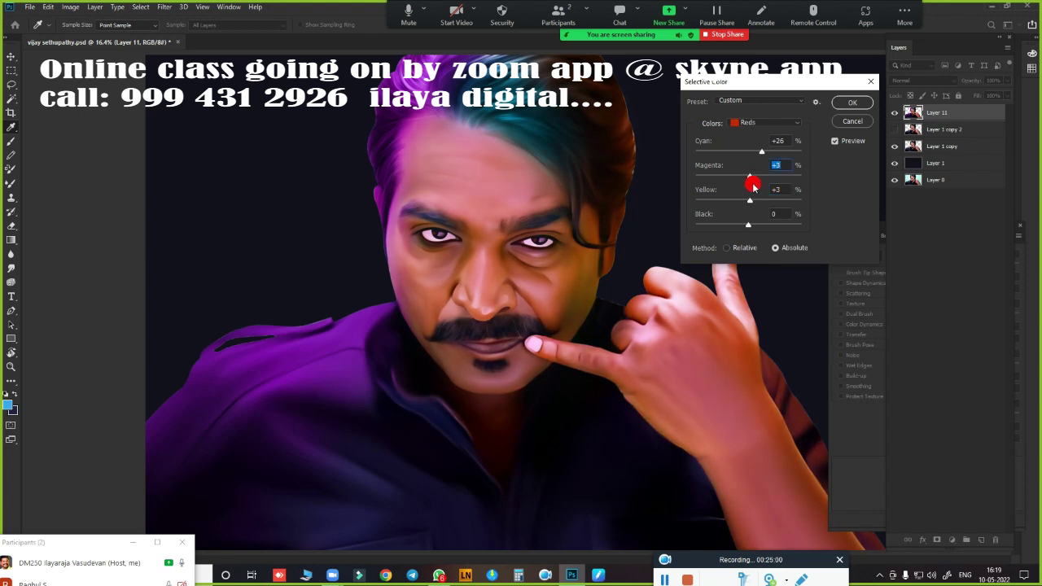
left_click_drag(751, 180, 748, 179)
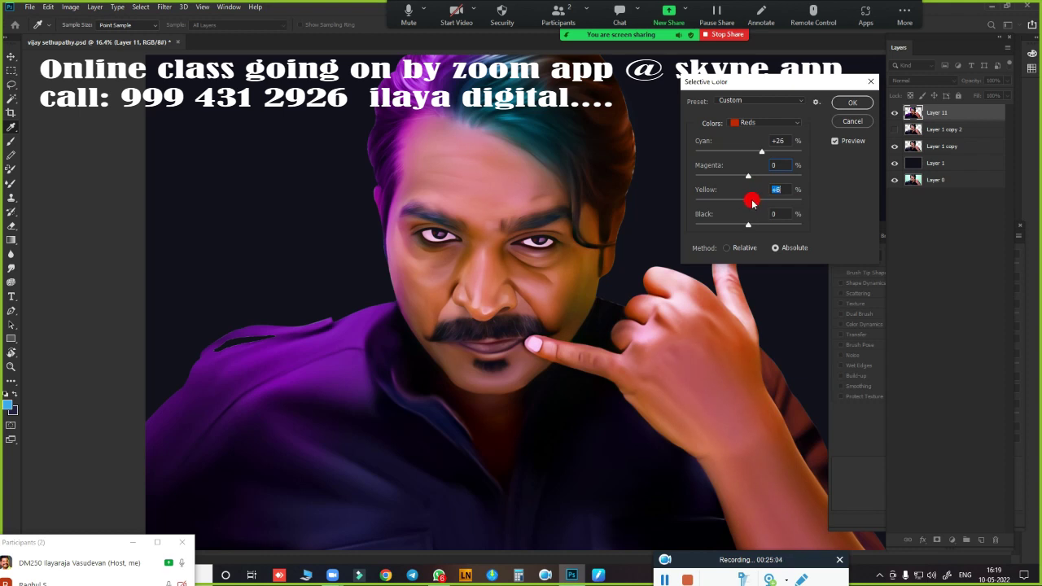
left_click_drag(752, 203, 750, 200)
left_click_drag(764, 155, 760, 156)
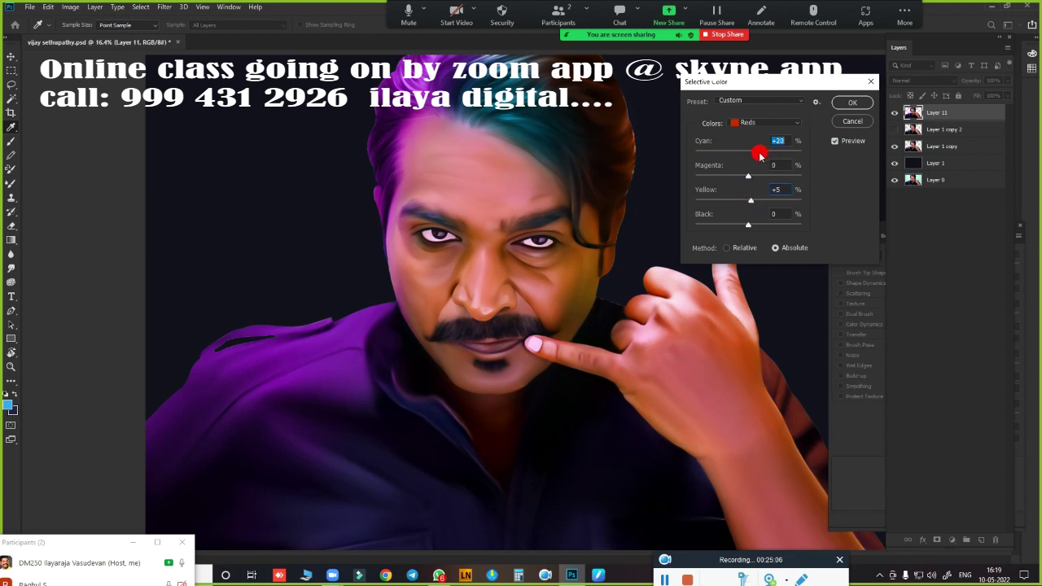
left_click(853, 103)
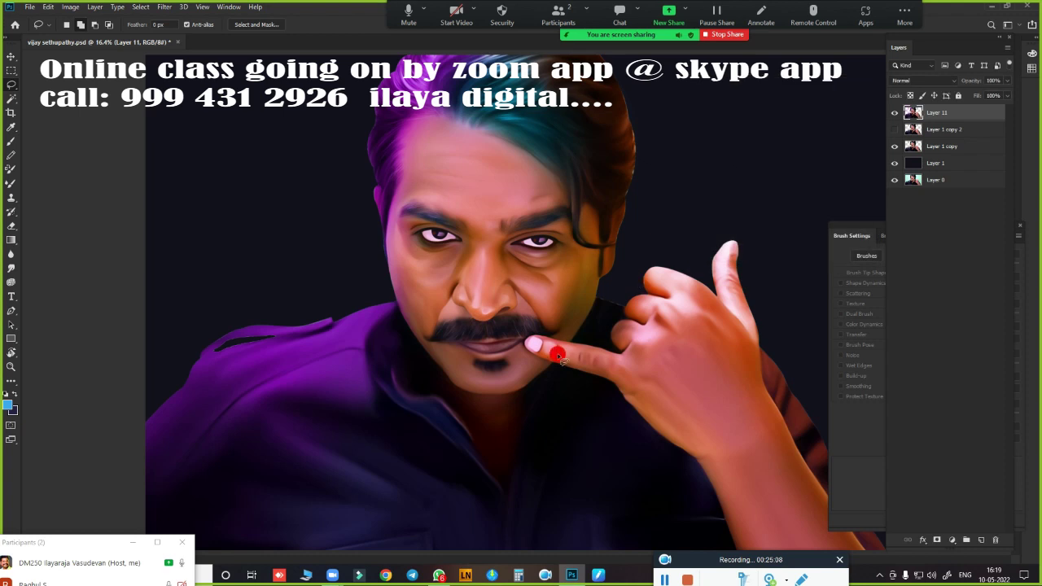
Set Color Balance highlights Yellow-Blue to +35 and slightly tint the shadows toward yellow
key("ctrl+b")
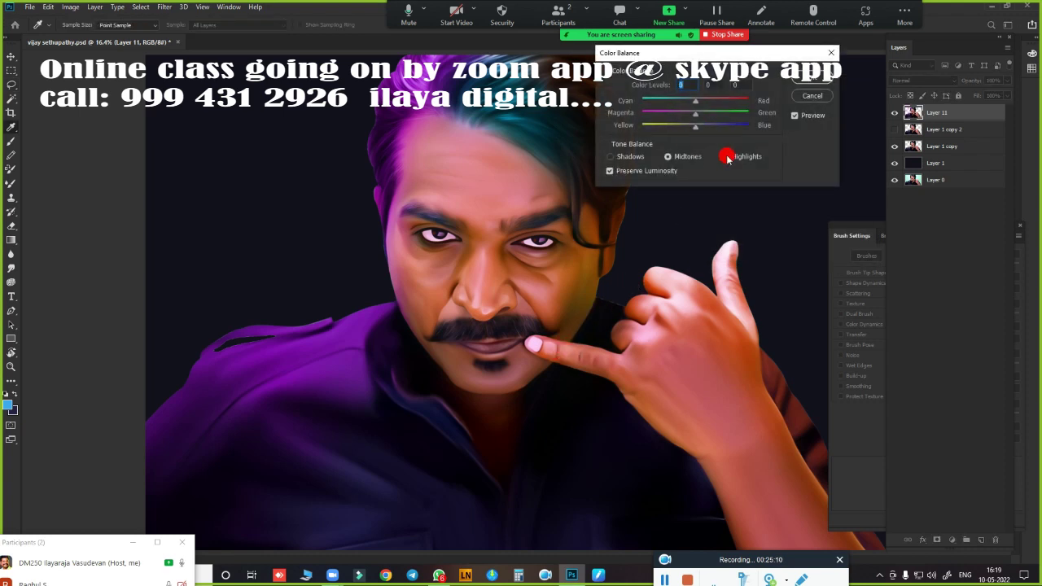
left_click(724, 157)
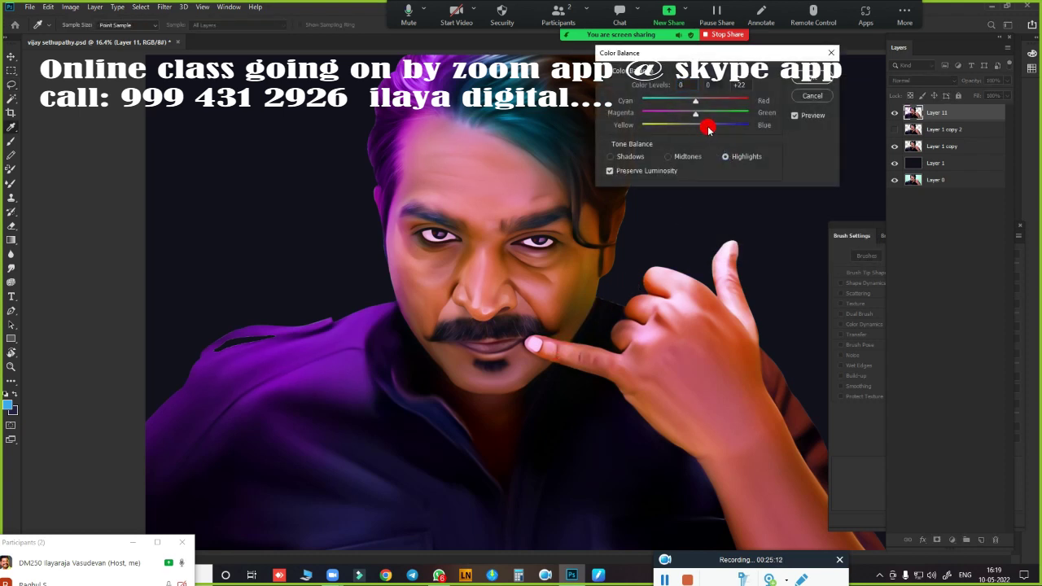
left_click_drag(716, 128, 713, 128)
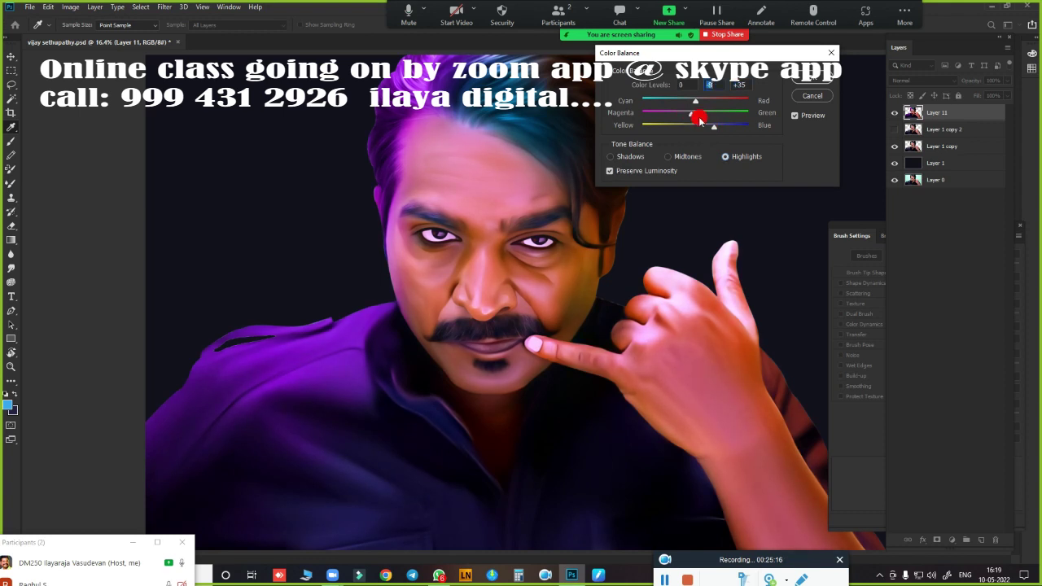
left_click(610, 157)
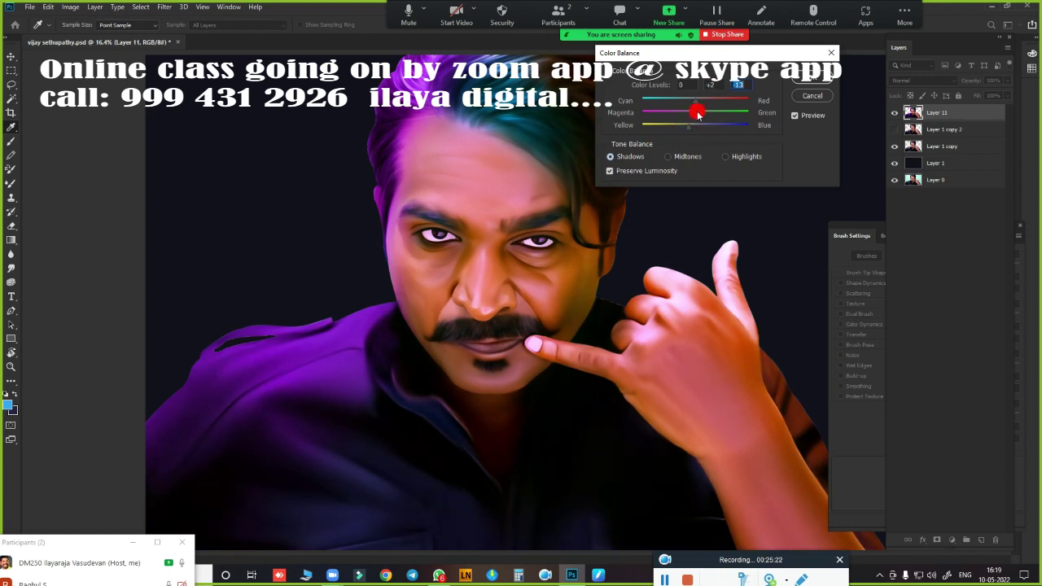
left_click_drag(700, 103, 697, 119)
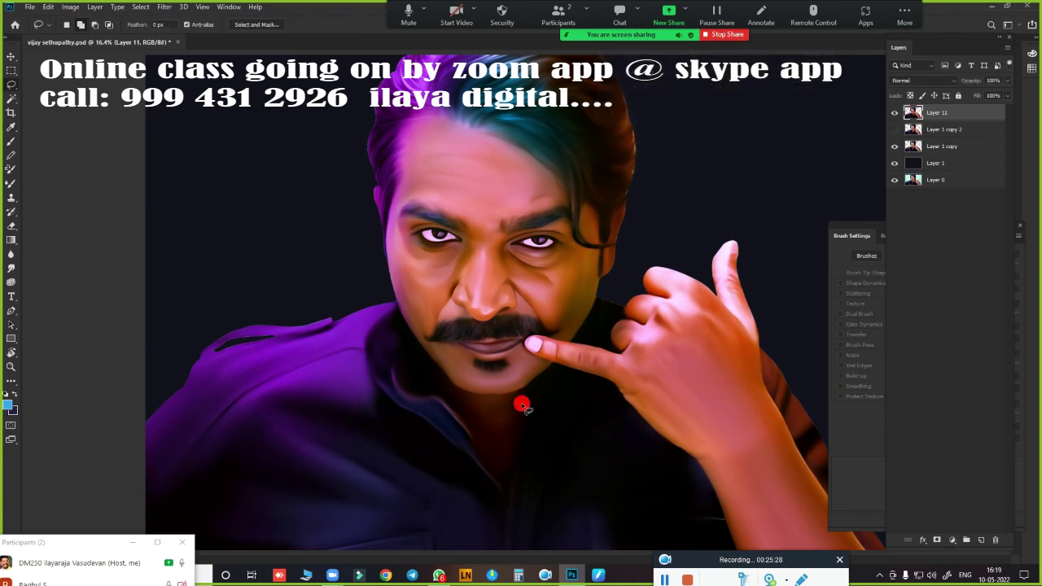
Apply the colour balance, zoom to the mouth, and feather the lip selection
left_click(812, 78)
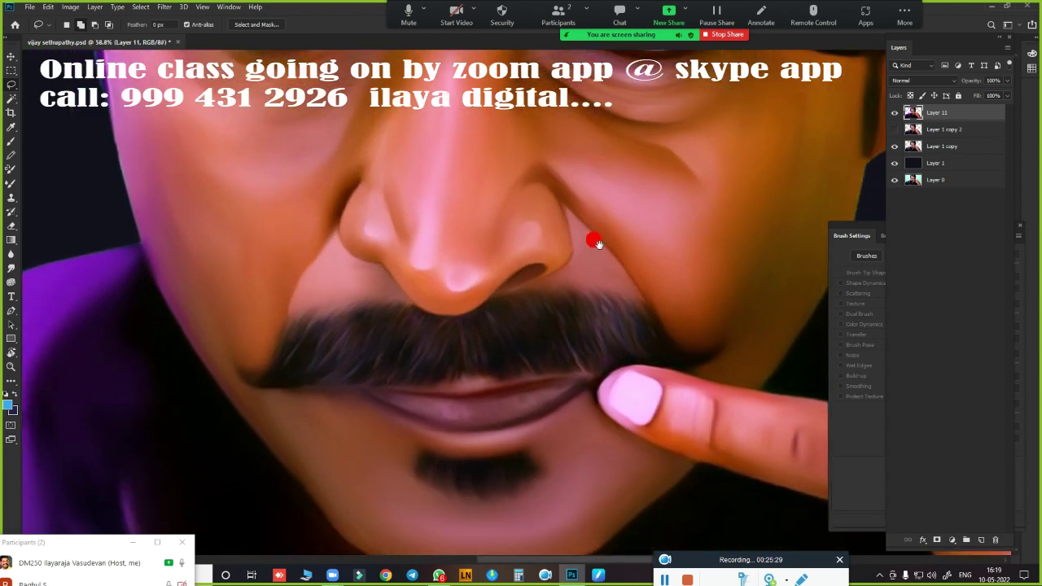
mouse_move(503, 284)
left_mouse_down()
mouse_move(616, 289)
mouse_move(584, 266)
left_mouse_up()
key("shift+F6")
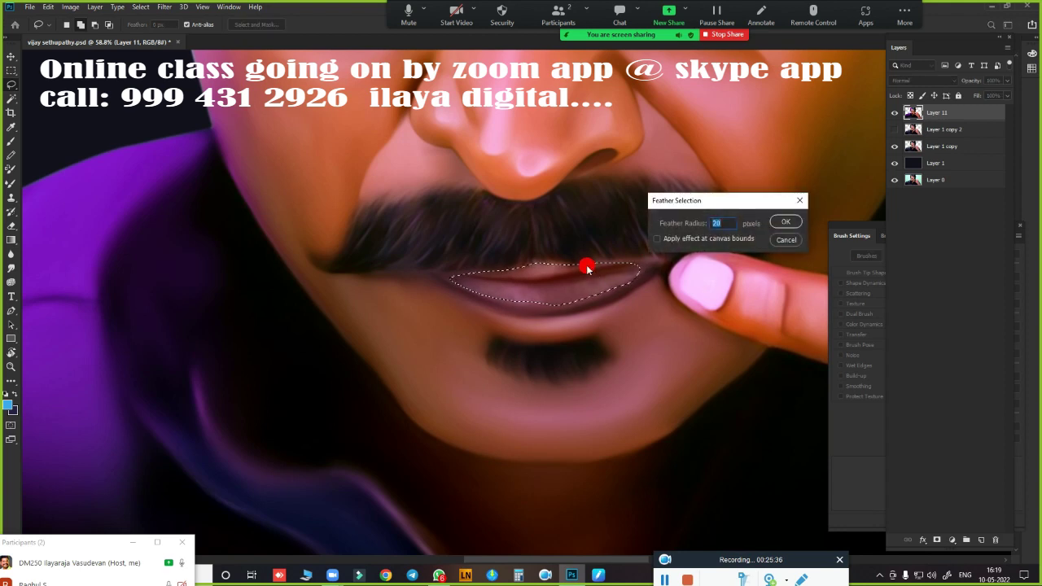
key("Return")
Brighten the lips with a red-channel Curves boost (white input 235), then fit the portrait
key("ctrl+m")
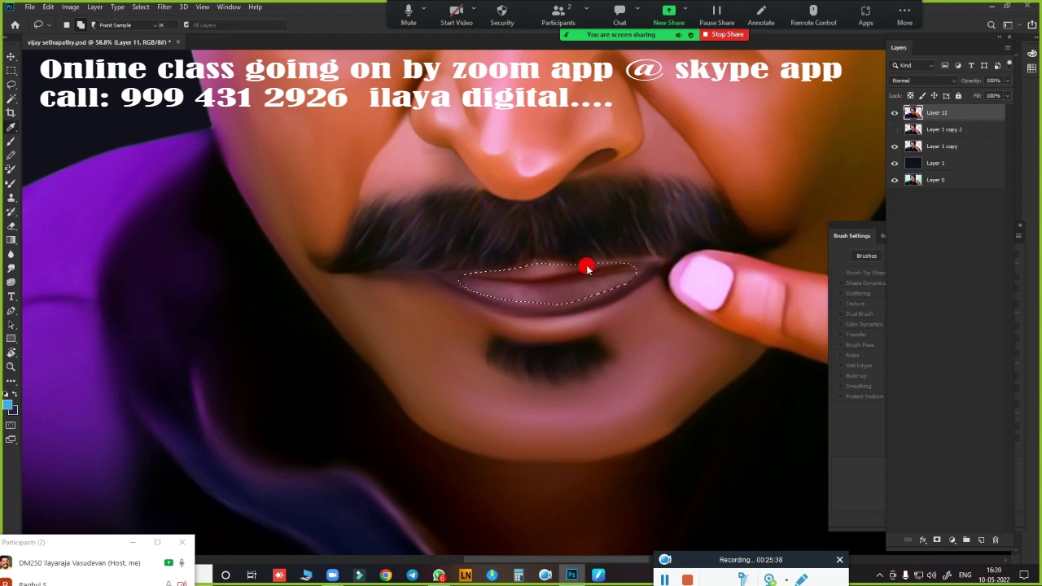
left_click_drag(706, 328, 711, 328)
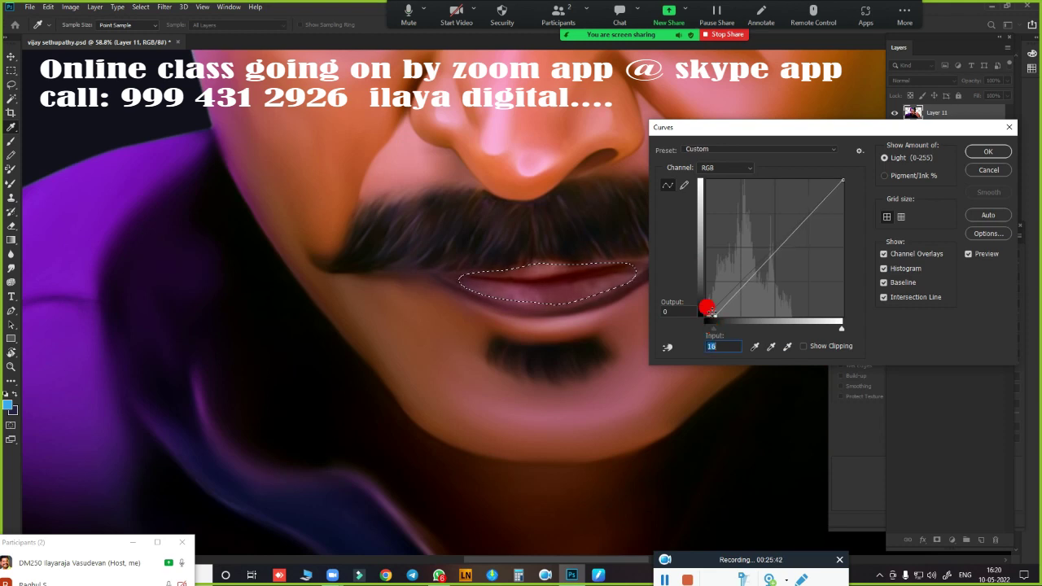
left_click(725, 167)
left_click(720, 185)
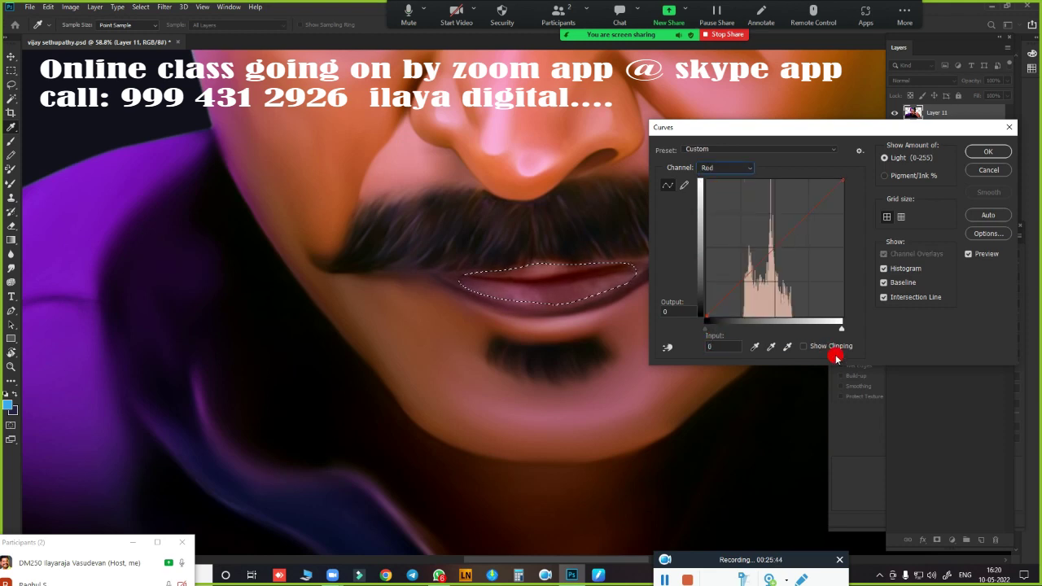
left_click(987, 152)
key("ctrl+0")
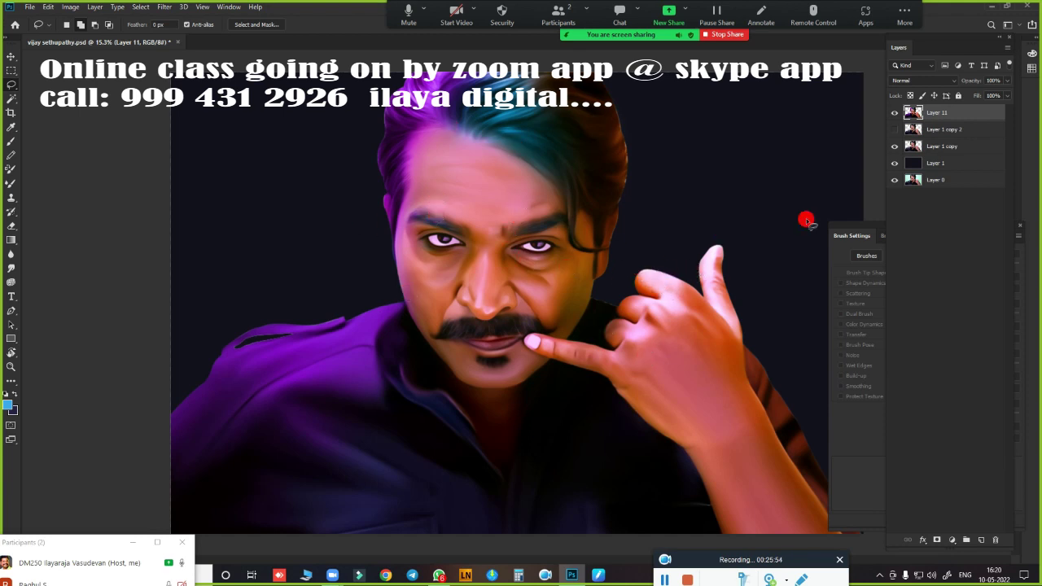
Add empty Layer 12 on top, then toggle Layer 11 to compare the painting with the original photo
left_click(981, 540)
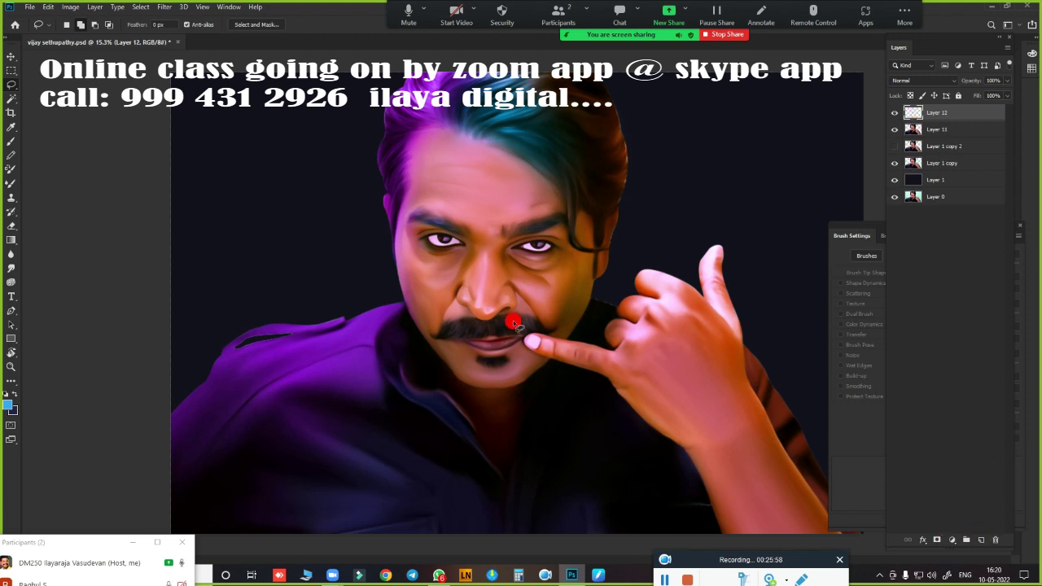
left_click(894, 130)
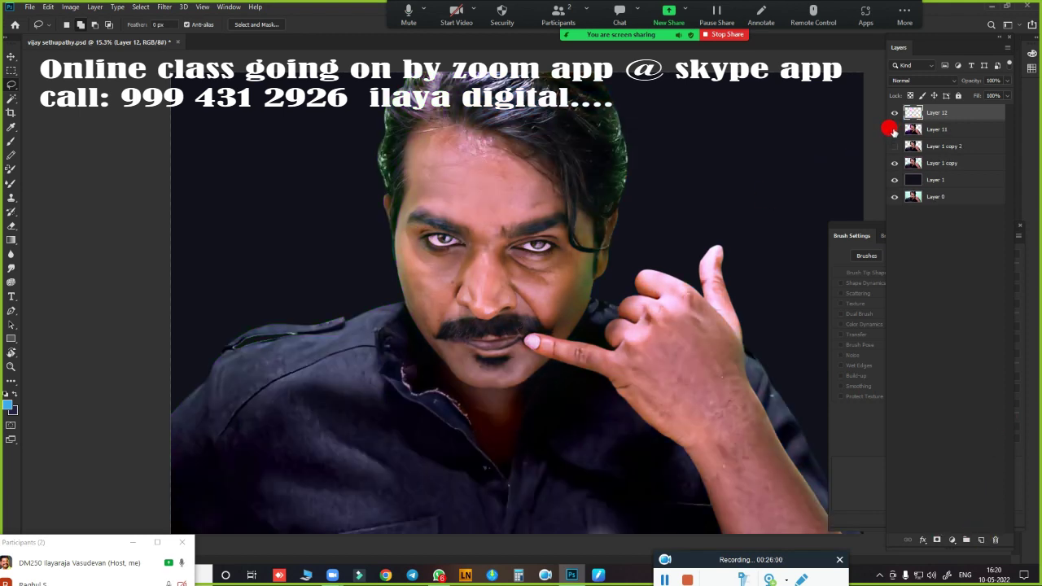
left_click(894, 131)
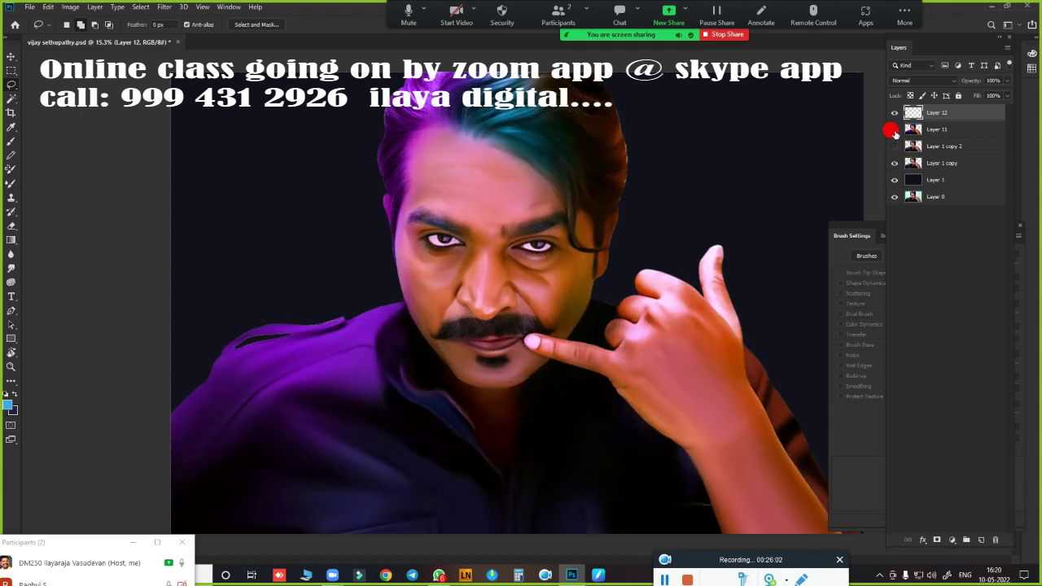
left_click(894, 130)
left_click(894, 130)
left_click(895, 130)
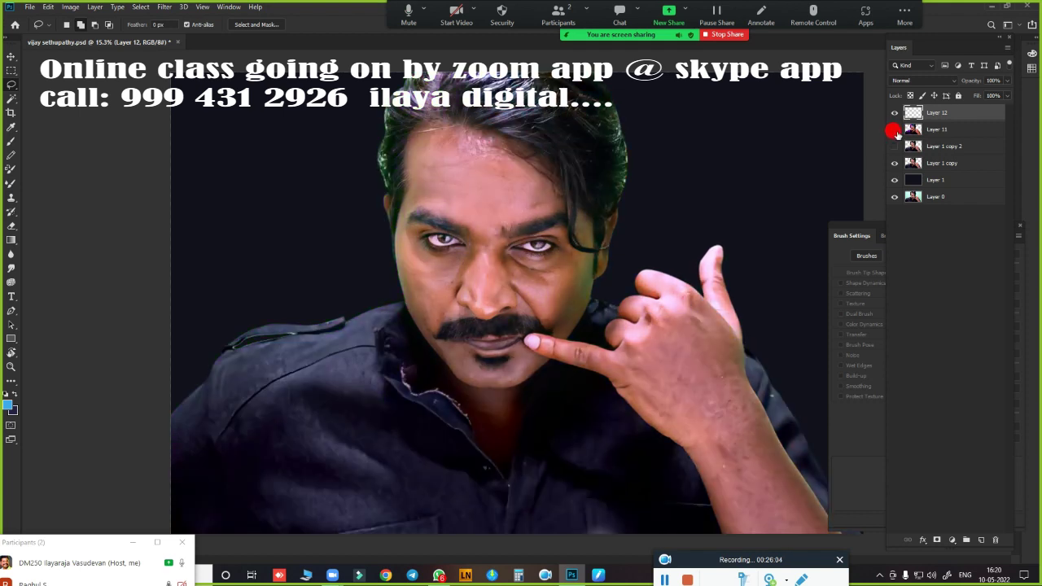
left_click(894, 130)
left_click(895, 130)
left_click(895, 130)
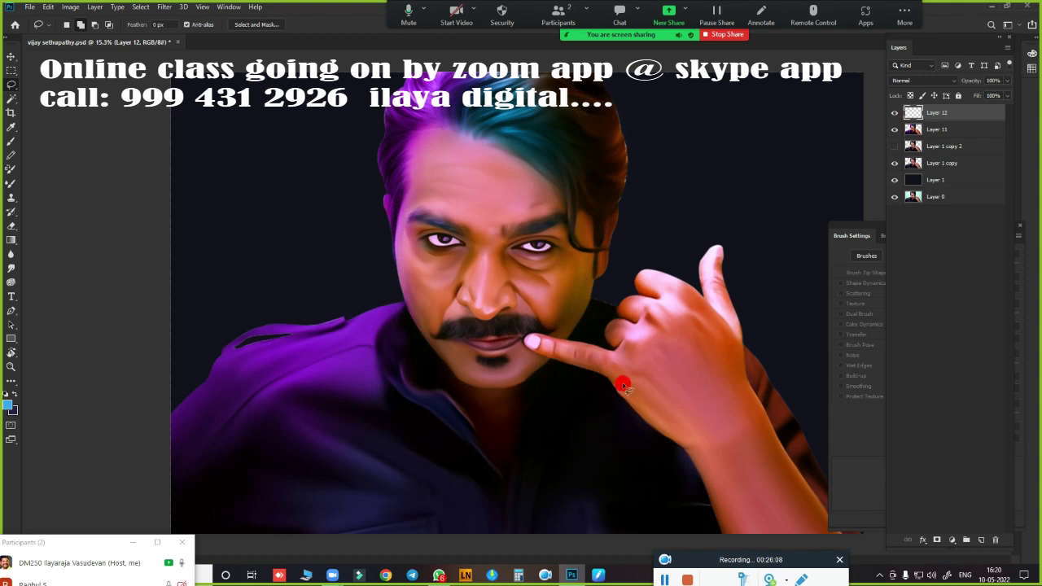
scroll(498, 276, "up", 1)
scroll(498, 276, "up", 3)
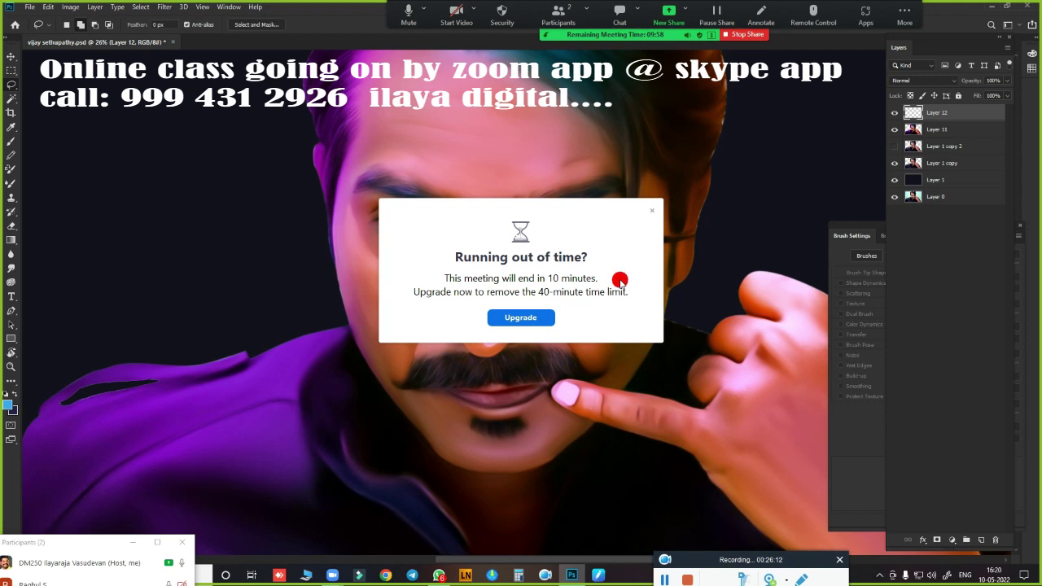
Dismiss the pop-up notice and switch to the Brush tool with the large square preset
left_click(651, 211)
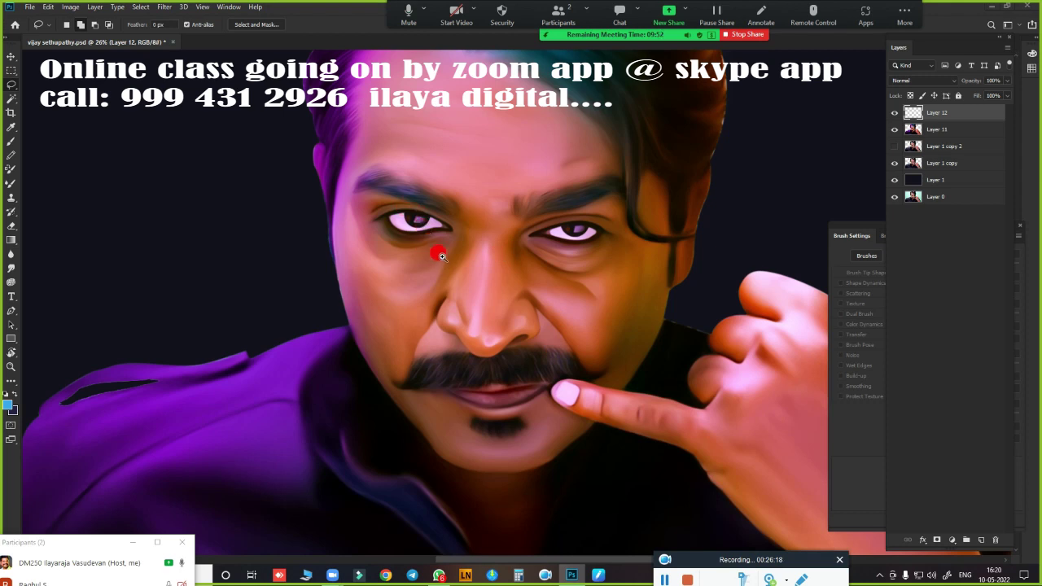
key("b")
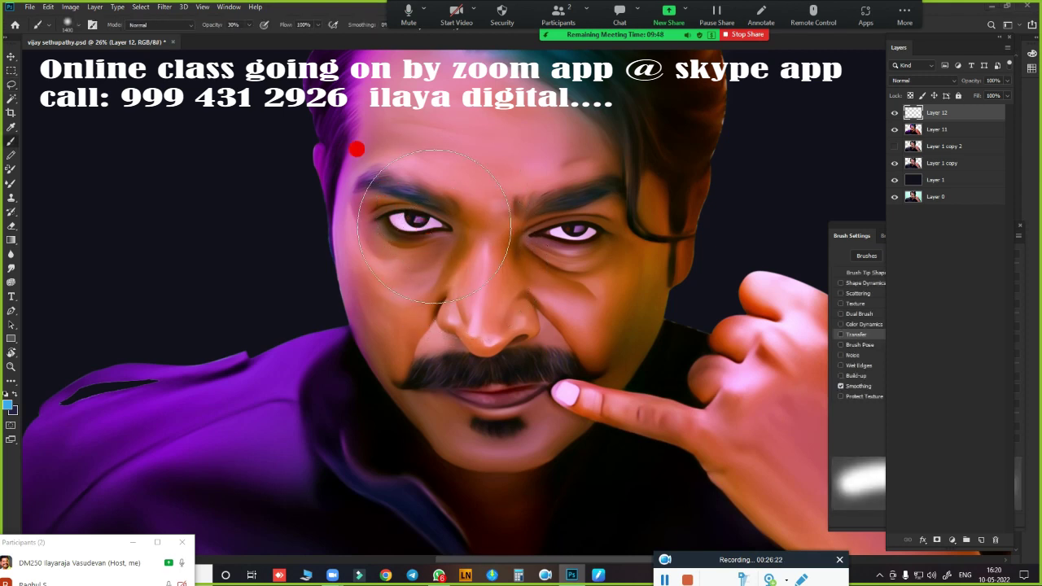
right_click(448, 196)
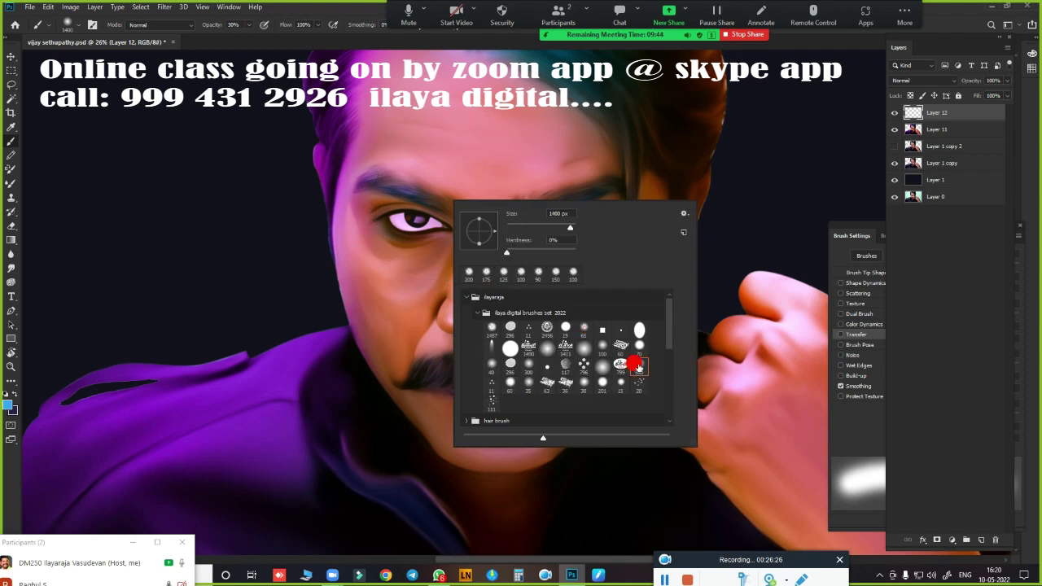
left_click(602, 330)
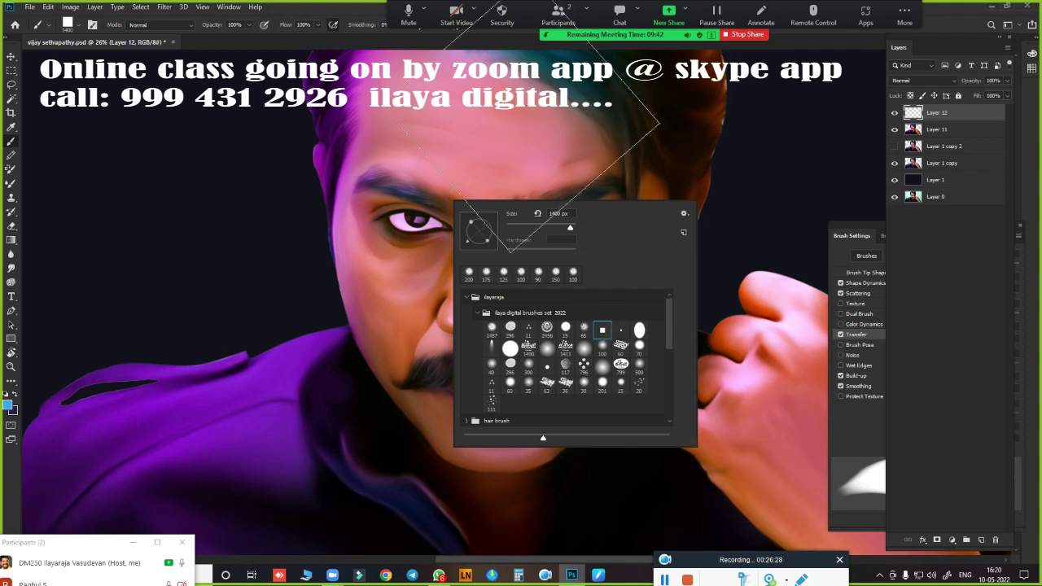
key("Return")
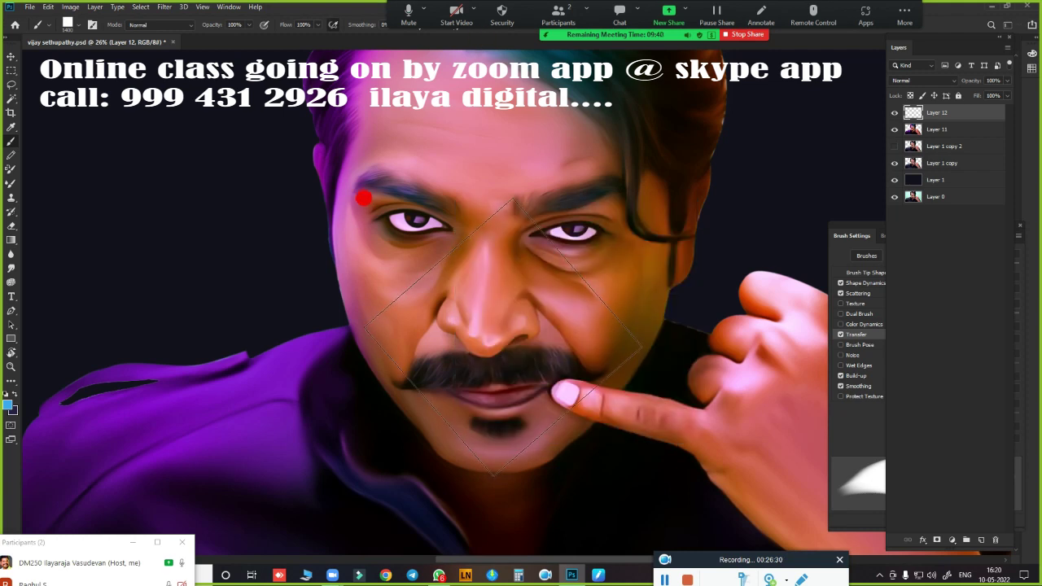
Choose the 9 px brush preset from the Anupras Creation set
right_click(529, 243)
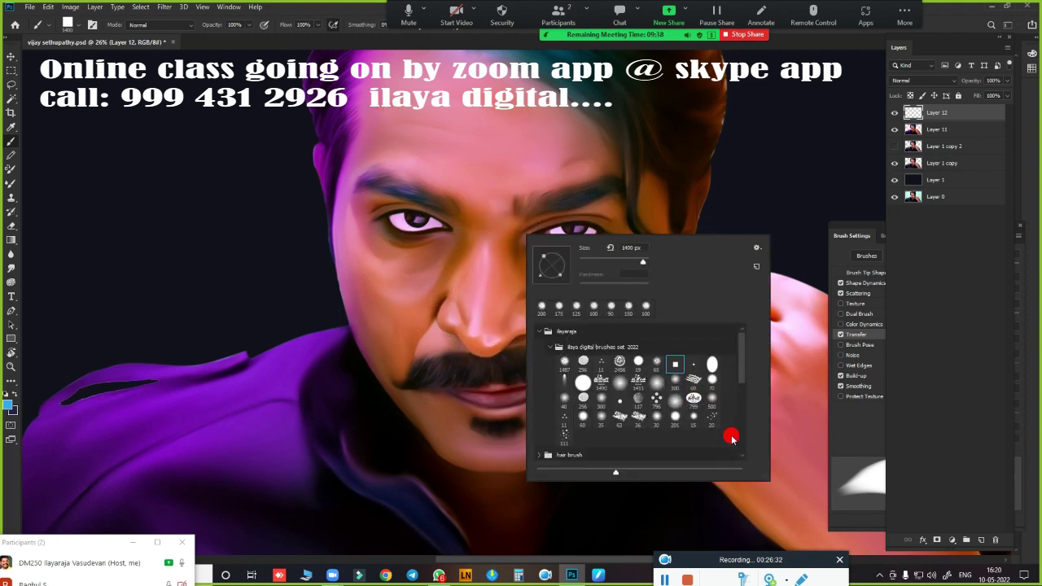
mouse_move(741, 376)
left_mouse_down()
mouse_move(747, 451)
mouse_move(744, 412)
left_mouse_up()
left_click(607, 397)
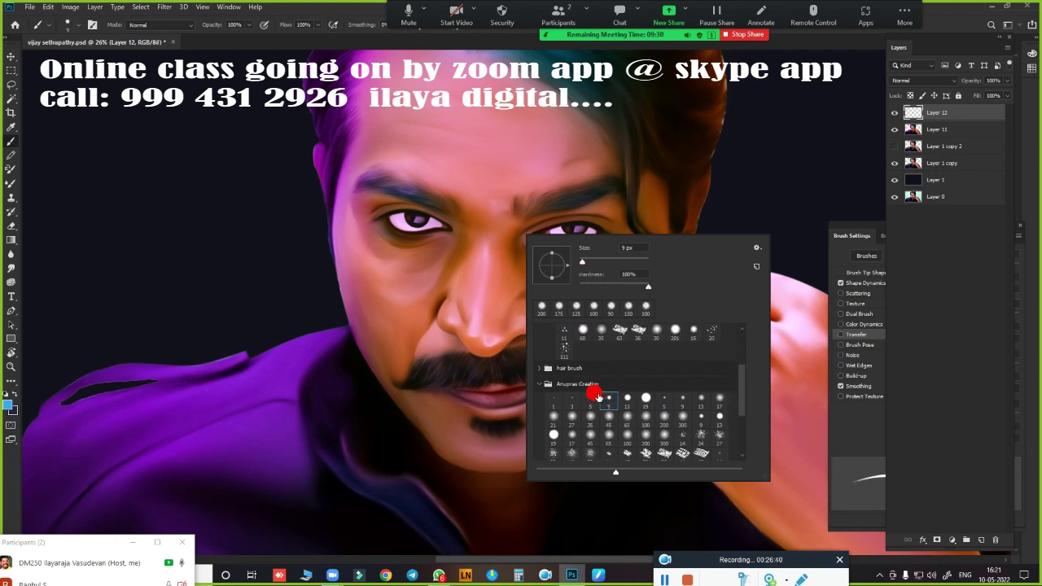
left_click(481, 32)
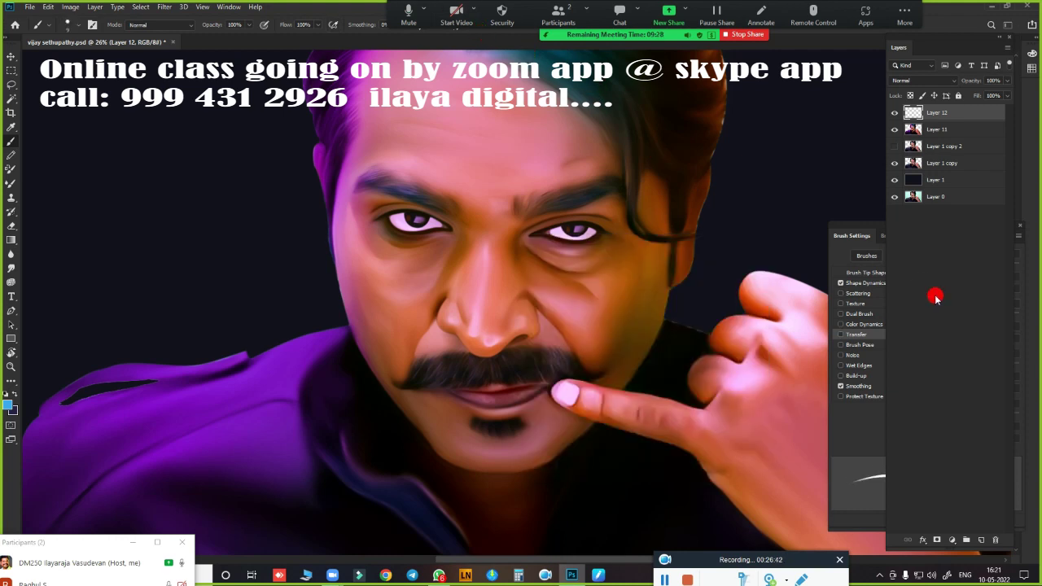
Enable Transfer and set Shape Dynamics size jitter control to Pen Pressure
left_click(846, 334)
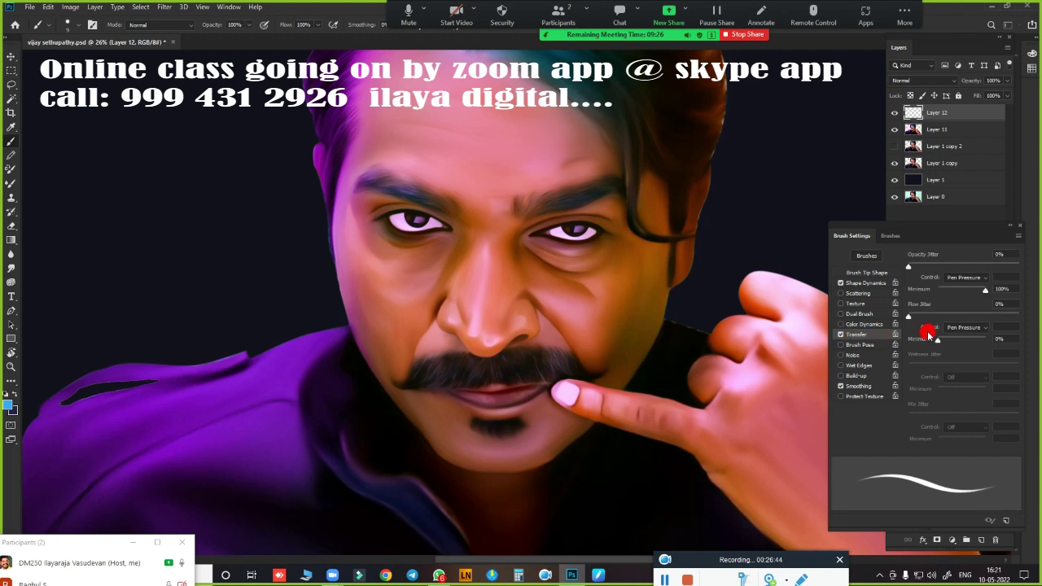
left_click(875, 283)
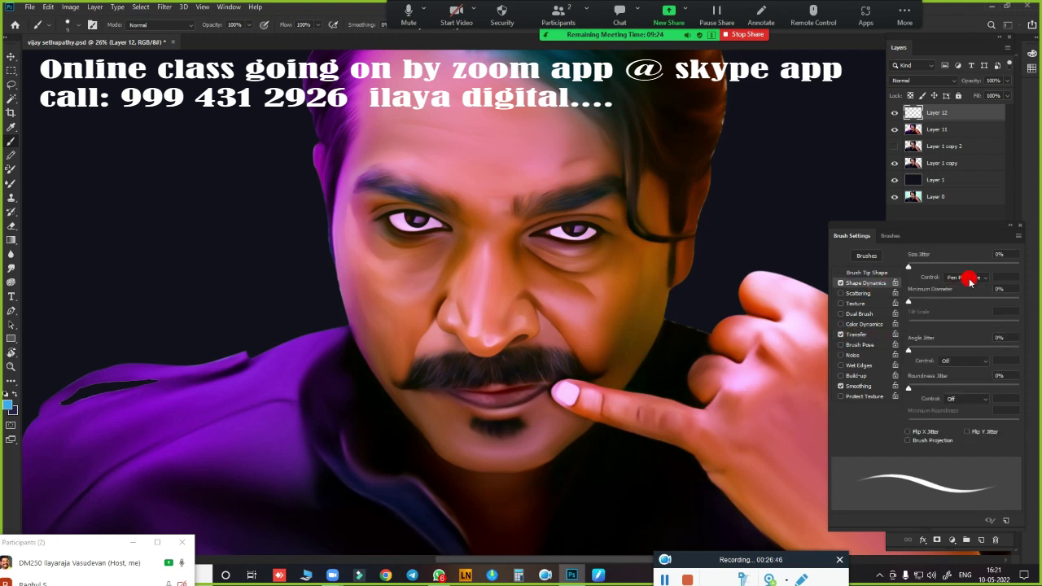
left_click(966, 277)
left_click(961, 310)
left_click(1020, 225)
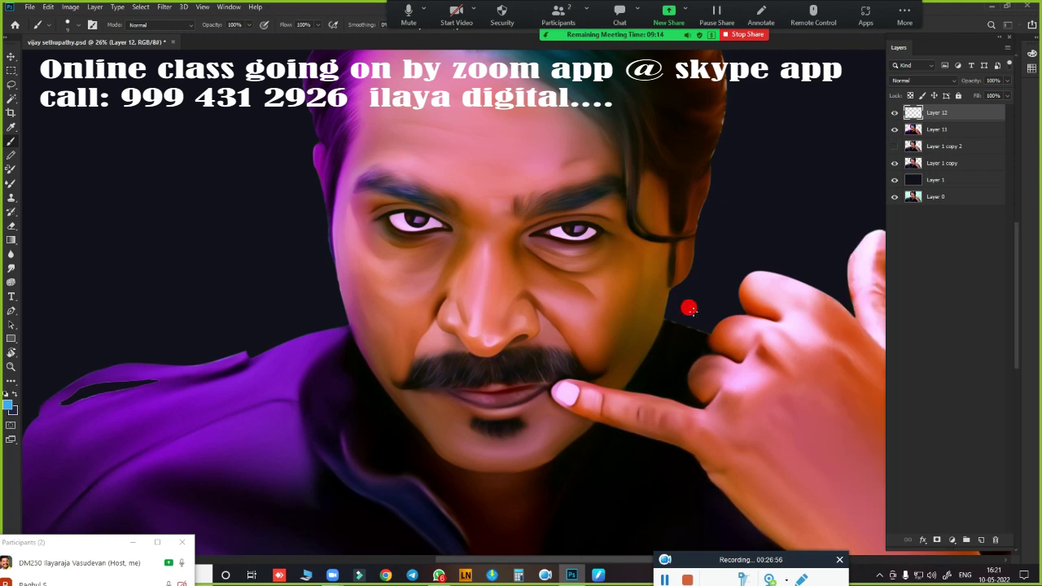
Switch to a brush from the ilaya digital brushes set 2022
right_click(529, 275)
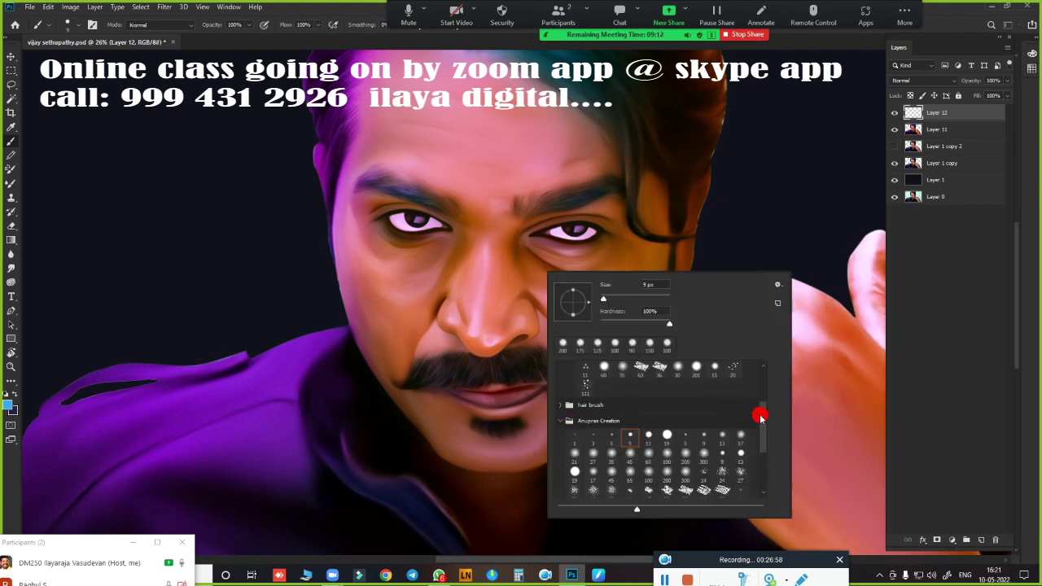
left_click_drag(760, 417, 765, 380)
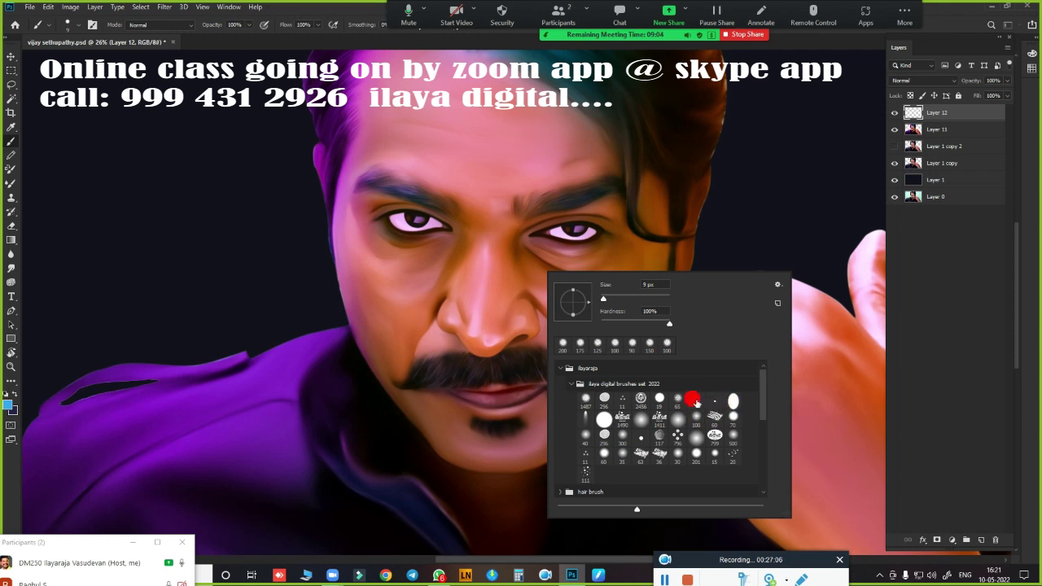
left_click(693, 399)
left_click(516, 95)
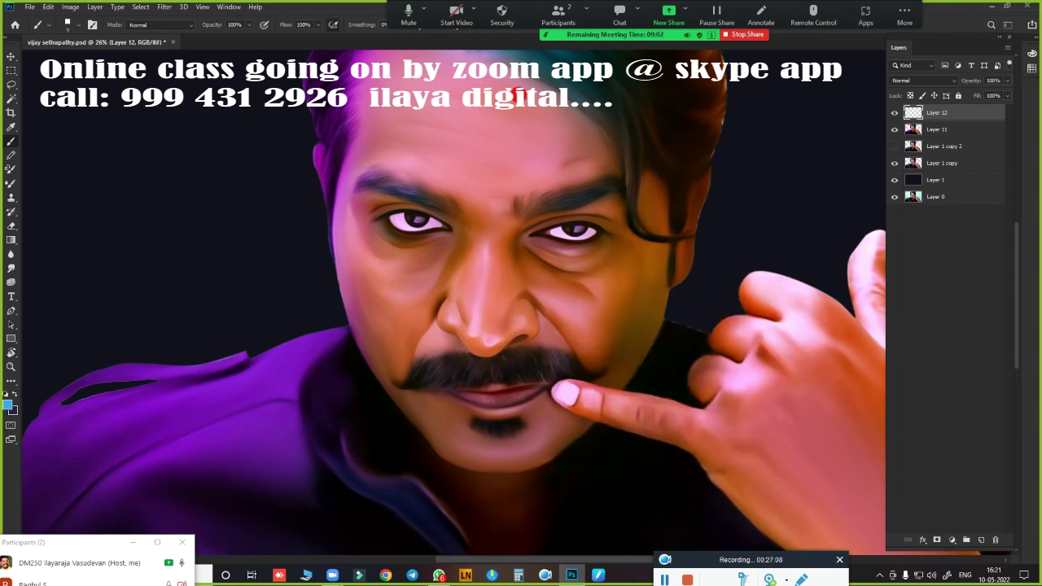
Make this brush's size follow pen pressure in Brush Settings
key("F5")
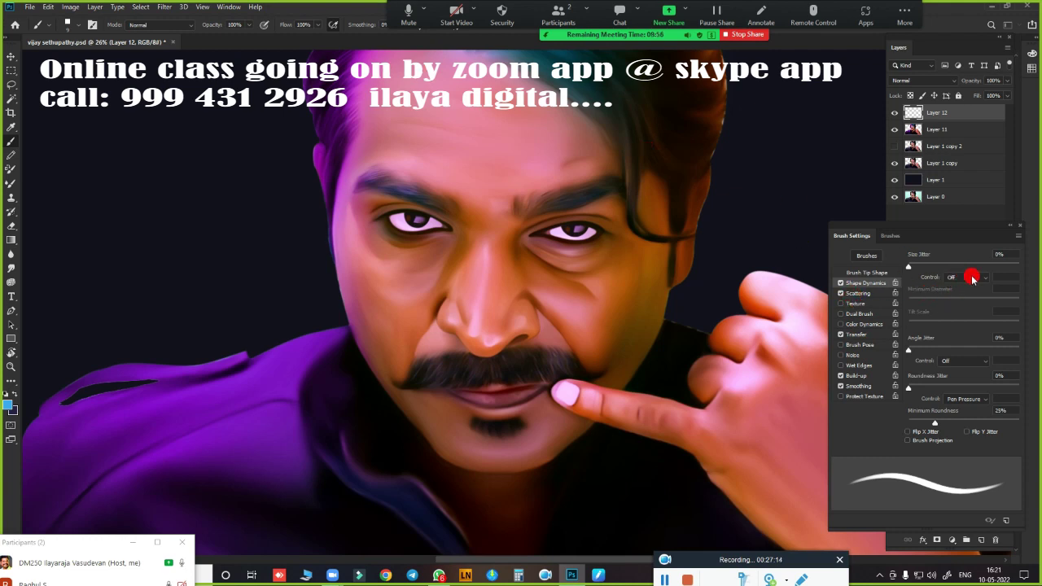
left_click(973, 279)
left_click(951, 300)
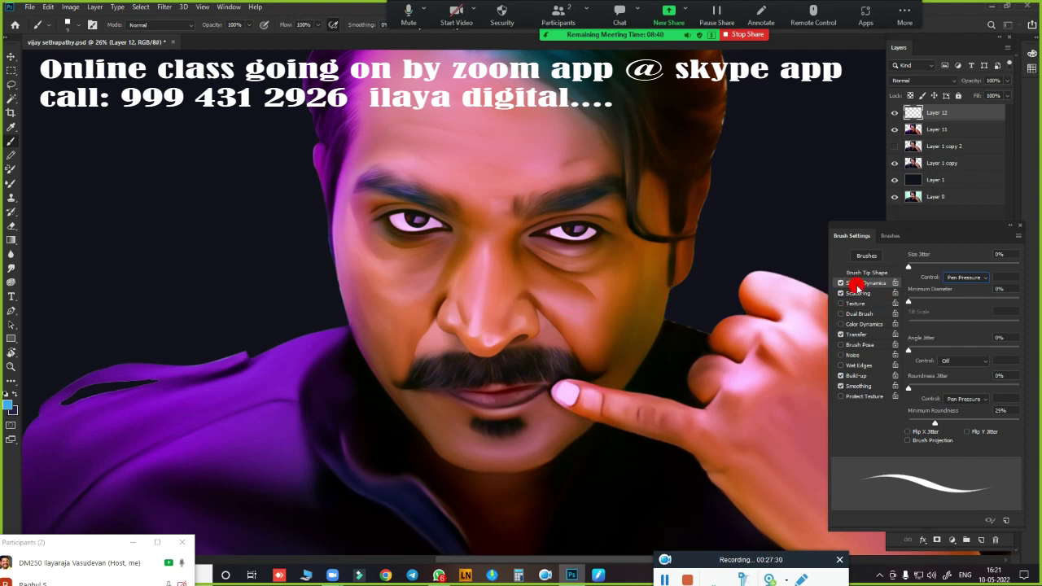
Check the brush's transfer, shape dynamics and tip settings, and zoom in on the forehead
left_click(869, 334)
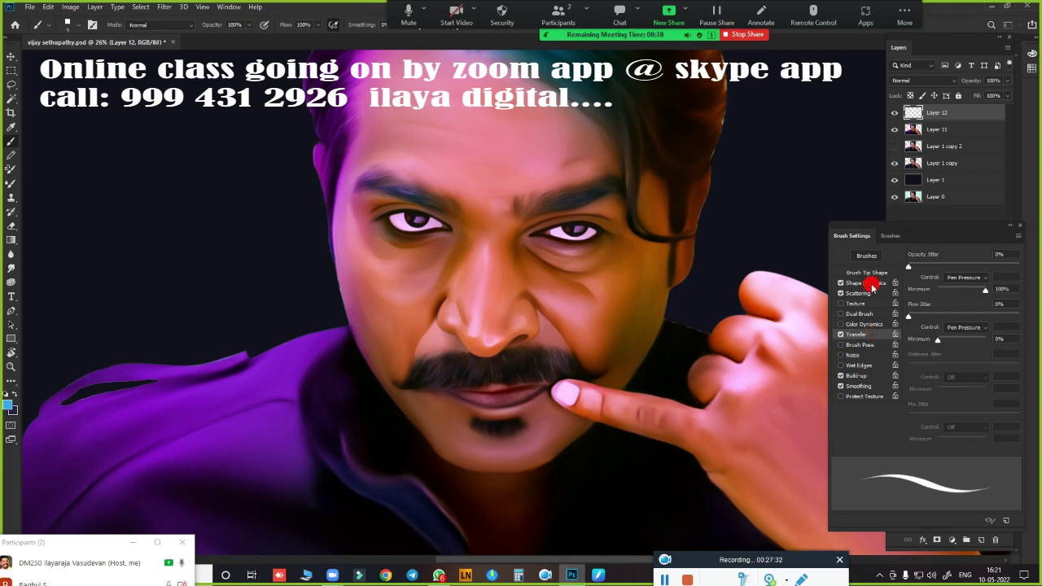
left_click(876, 283)
left_click(874, 272)
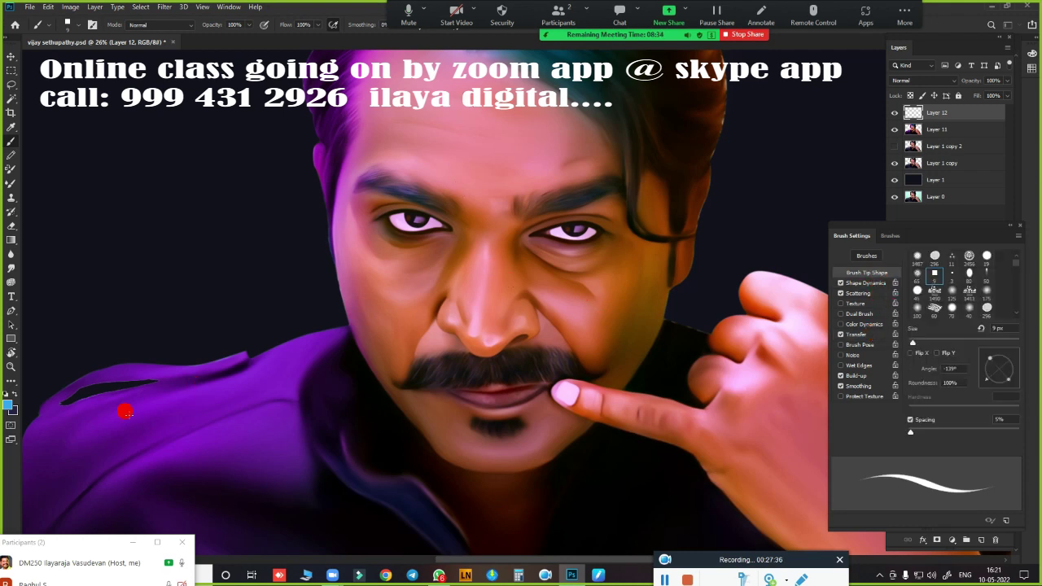
scroll(439, 259, "up", 2)
left_click_drag(442, 205, 507, 521)
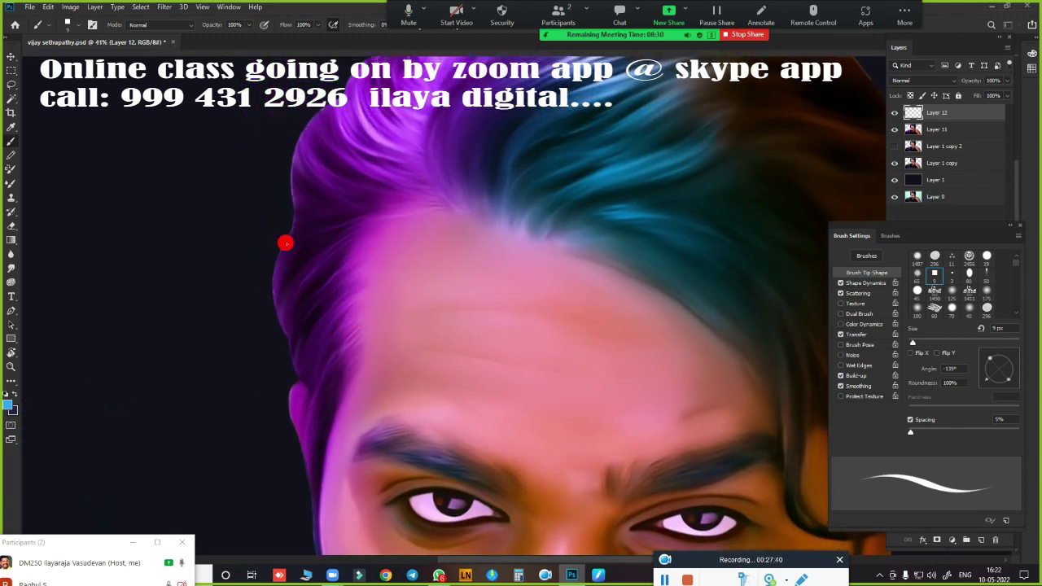
Make dark purple 4b026b, sampled from the hair, the foreground colour and lower brush opacity to about 48%
left_click(13, 402)
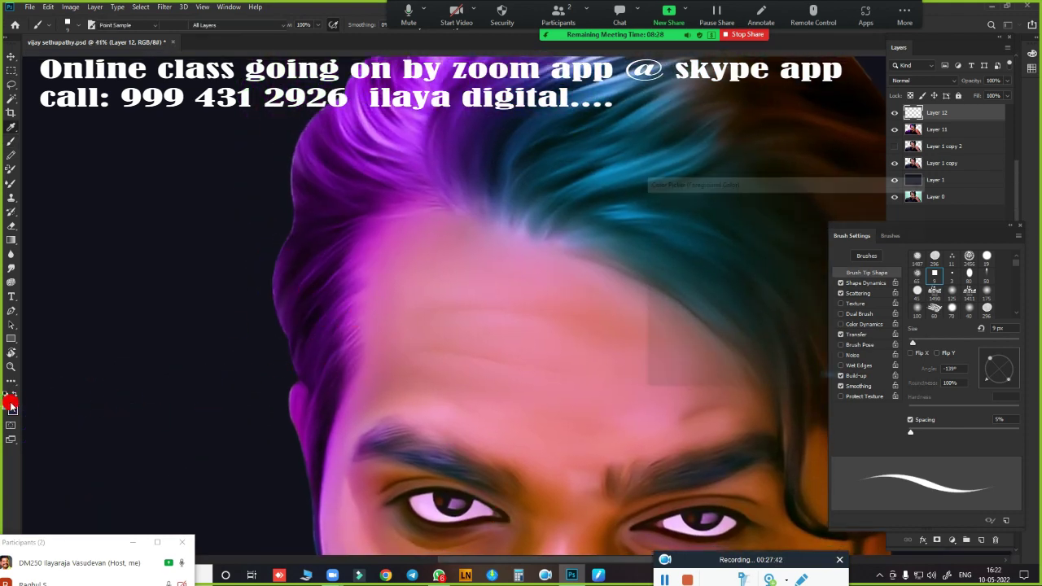
left_click(321, 314)
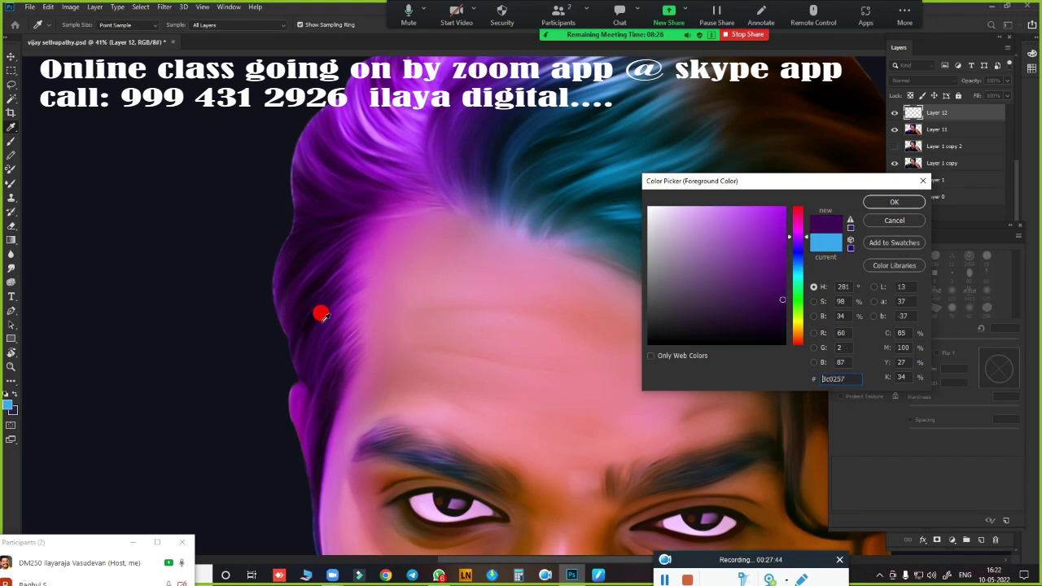
left_click(751, 265)
left_click(885, 202)
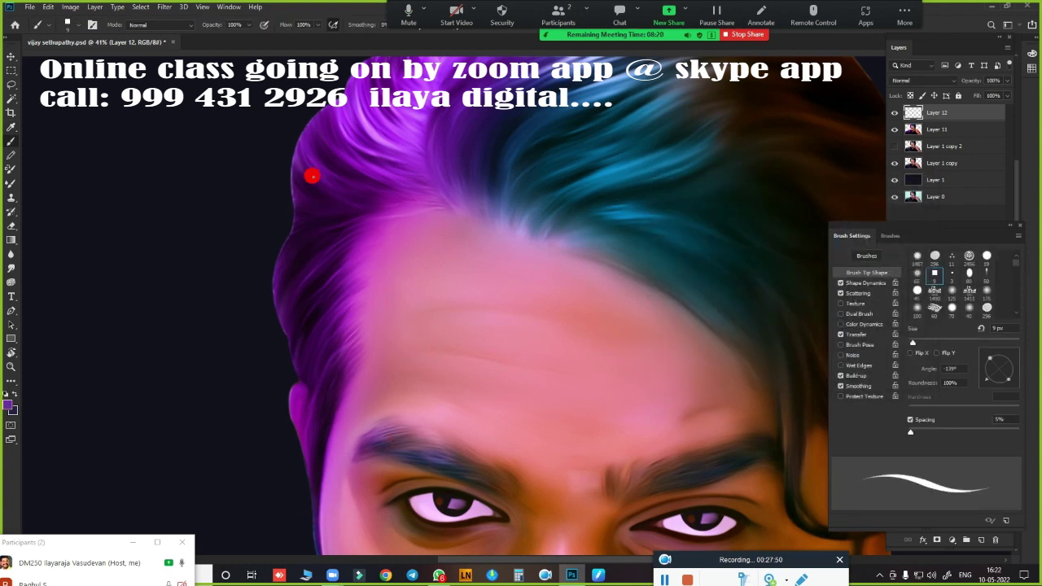
left_click(249, 26)
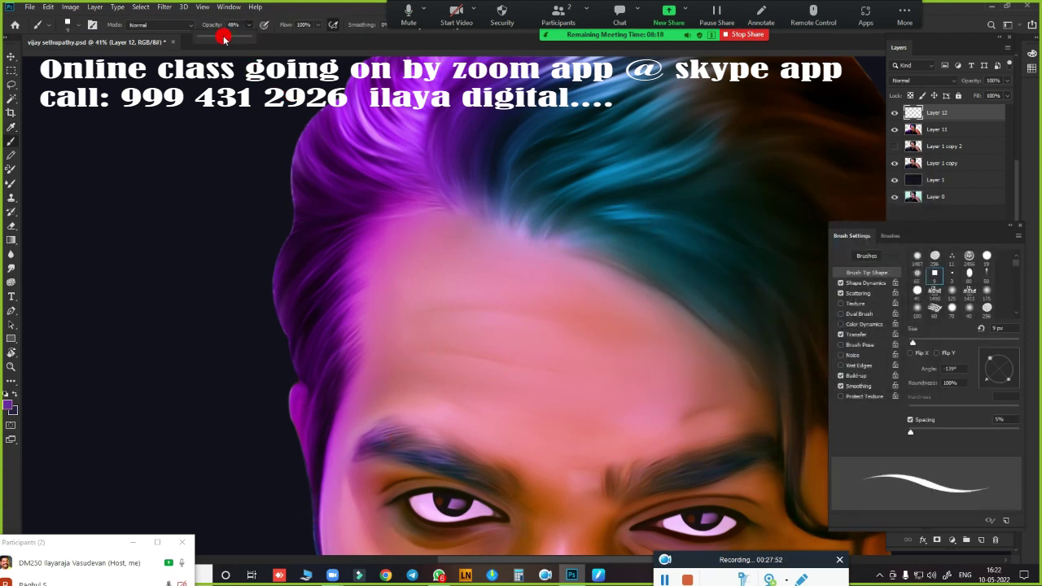
Set brush flow to 55% and rotate the view about -95° along the hair's lower edge
left_click(318, 25)
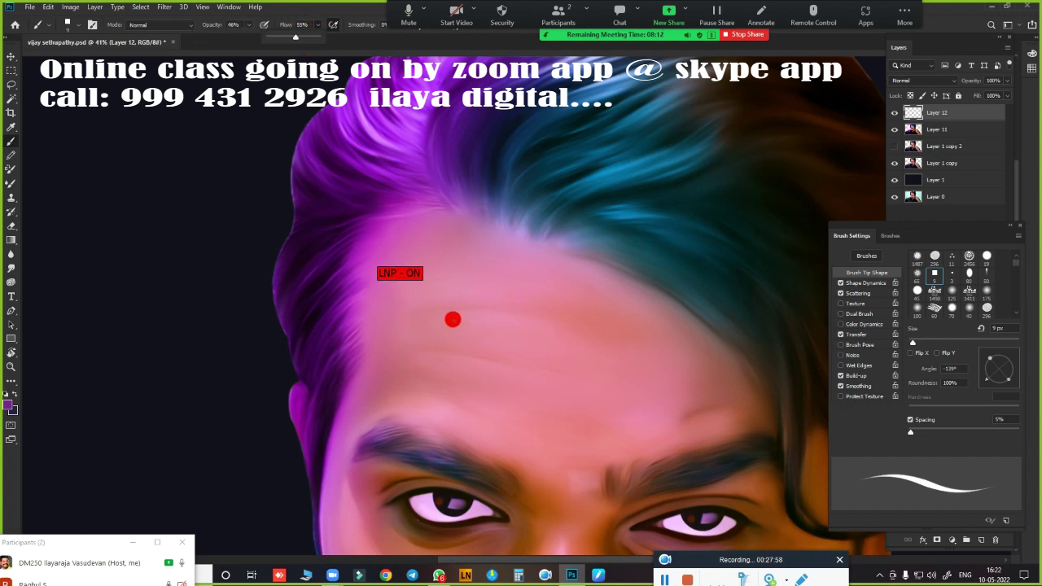
key("r")
mouse_move(420, 315)
left_mouse_down()
mouse_move(480, 439)
mouse_move(551, 430)
left_mouse_up()
scroll(586, 428, "up", 5)
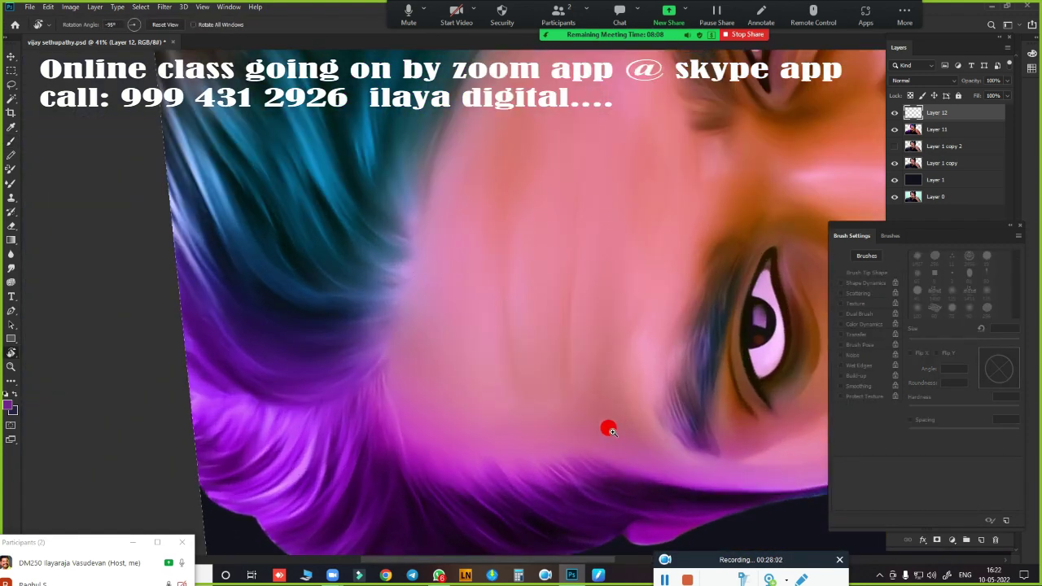
scroll(510, 195, "down", 2)
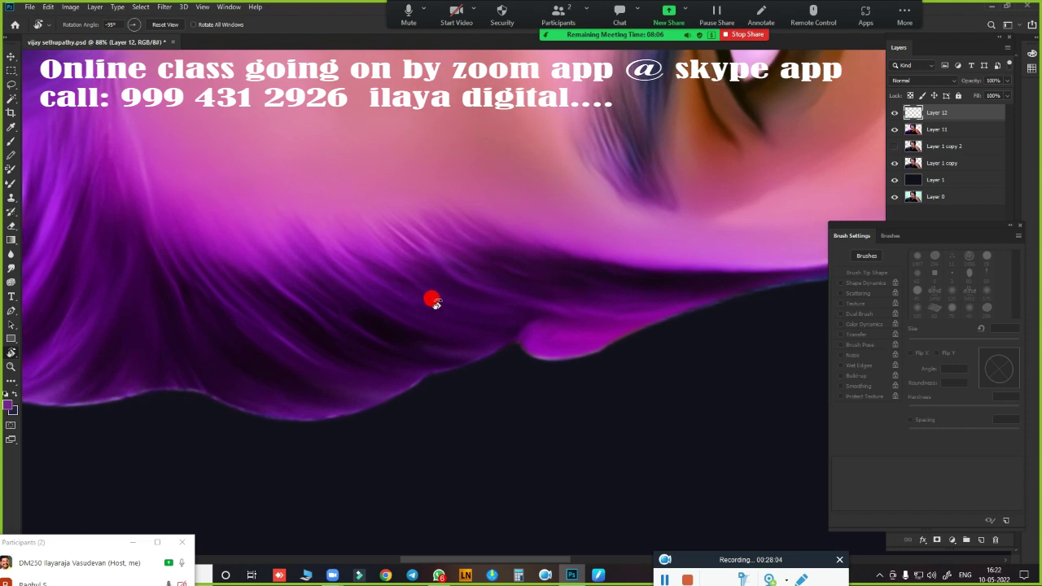
Check Image Size without resizing, then enlarge the brush to 30 px
key("ctrl+alt+i")
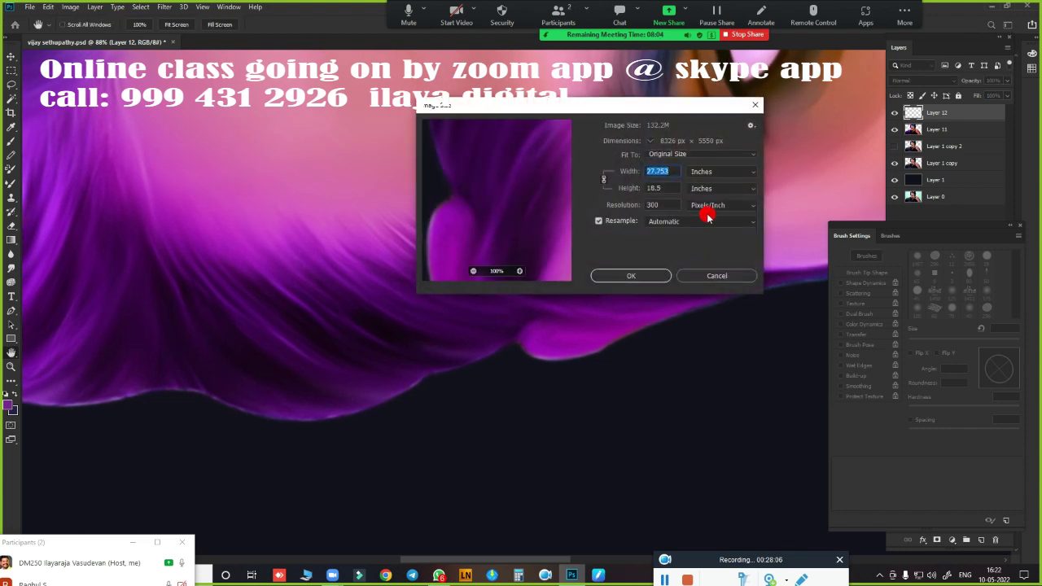
key("Escape")
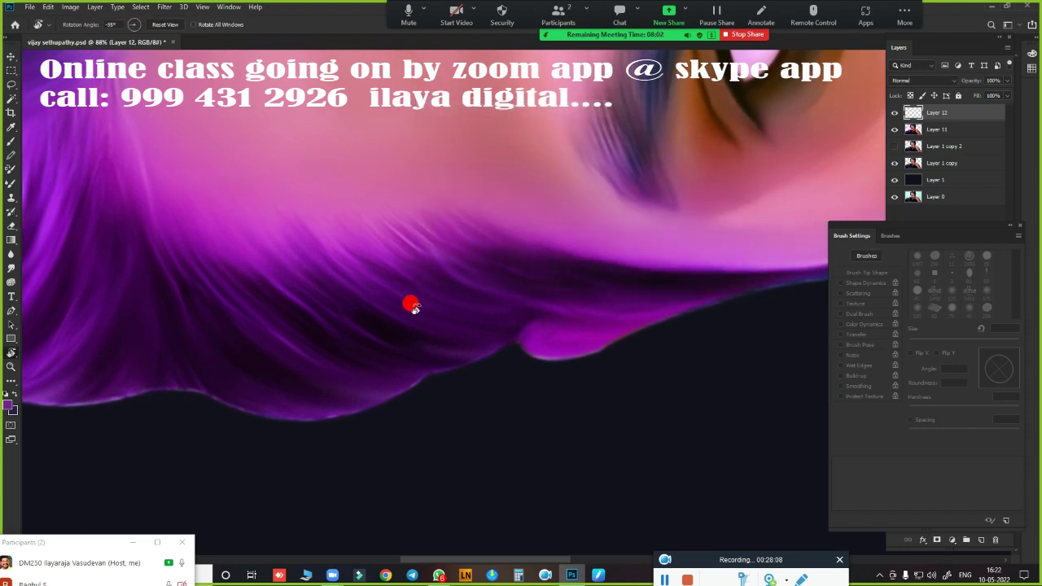
key("b")
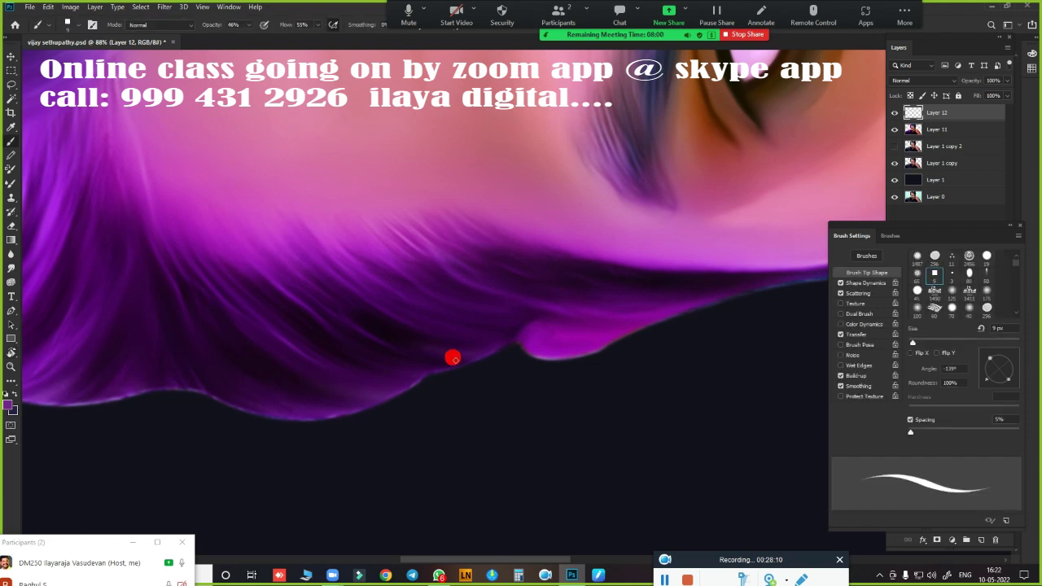
key("bracketright")
key("bracketright")
key("bracketright")
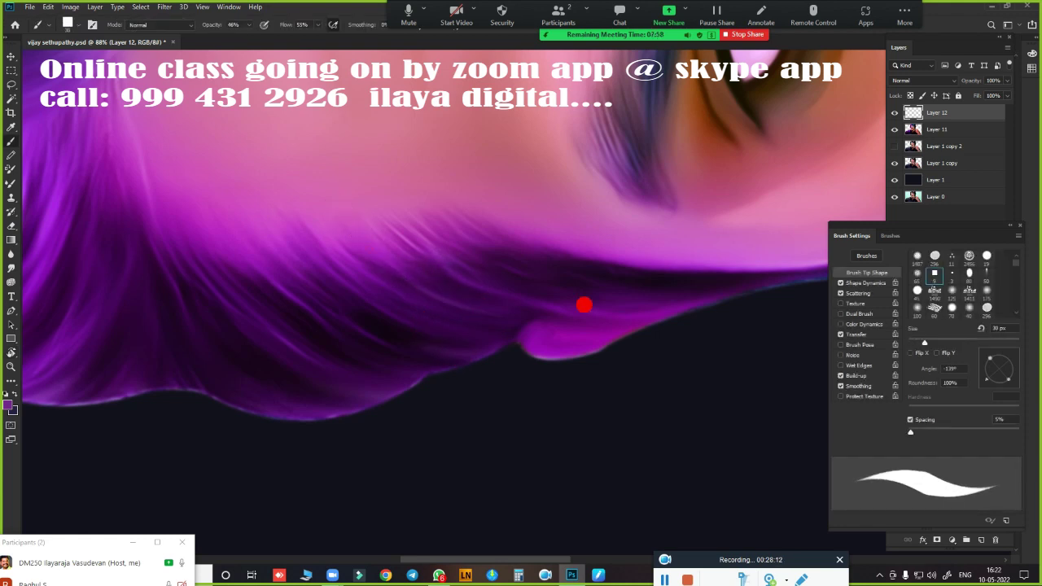
Paint thin light purple strands along the hair's lower edge, undoing one early attempt
left_click_drag(556, 315, 609, 311)
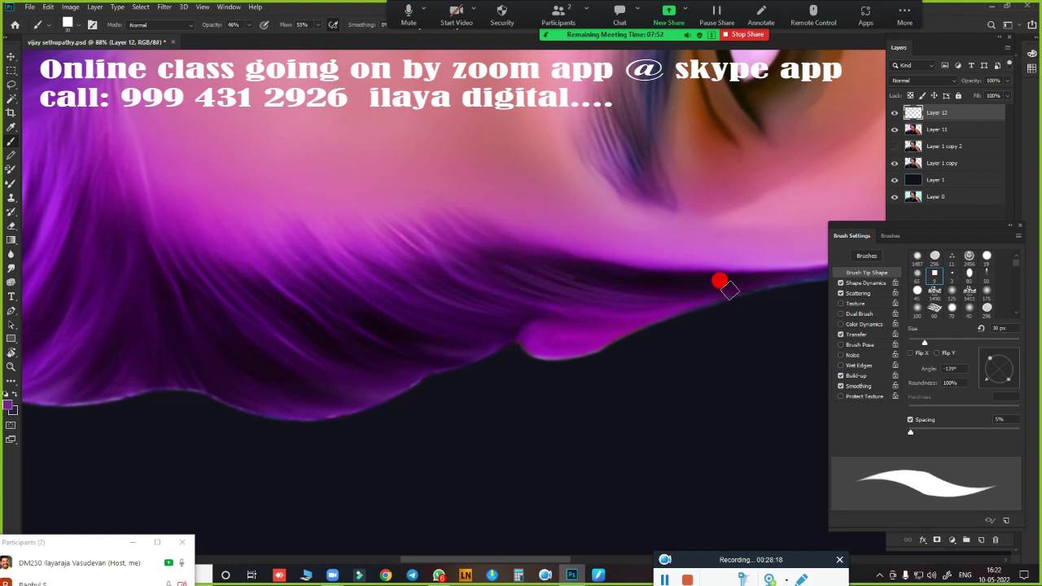
left_click_drag(682, 284, 768, 270)
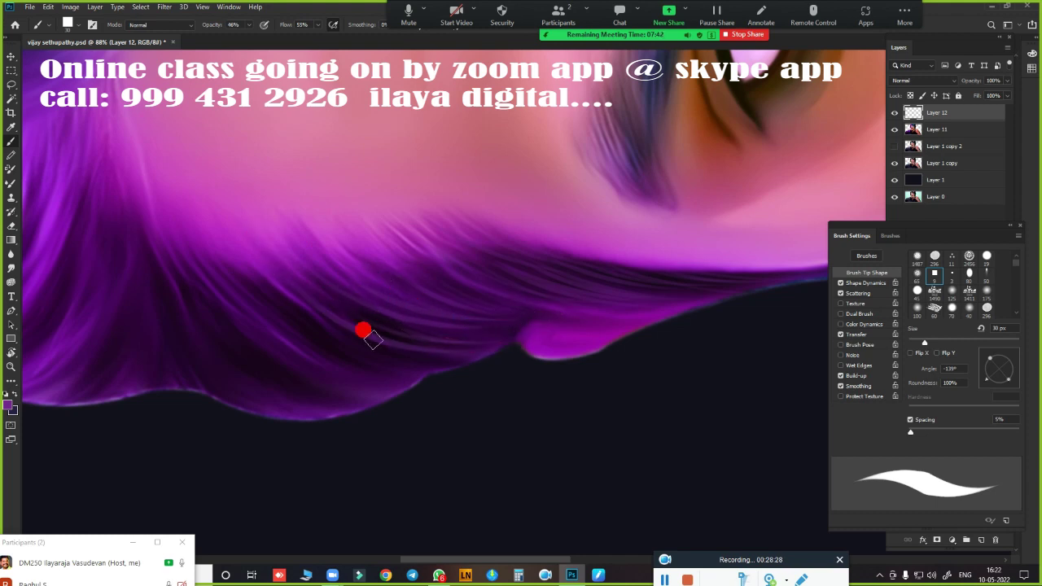
key("ctrl+z")
left_click_drag(343, 277, 574, 327)
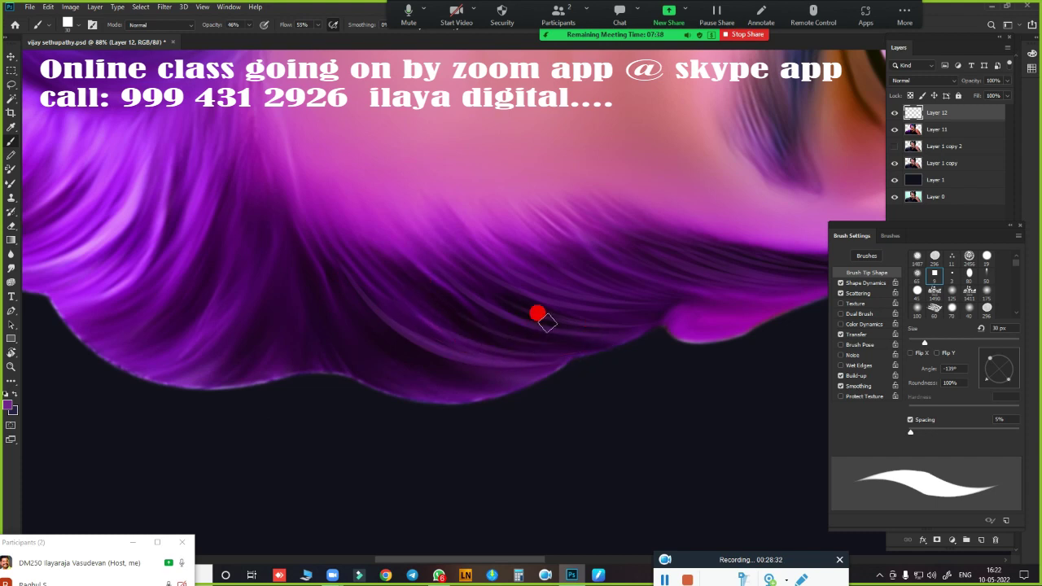
left_click_drag(477, 328, 608, 348)
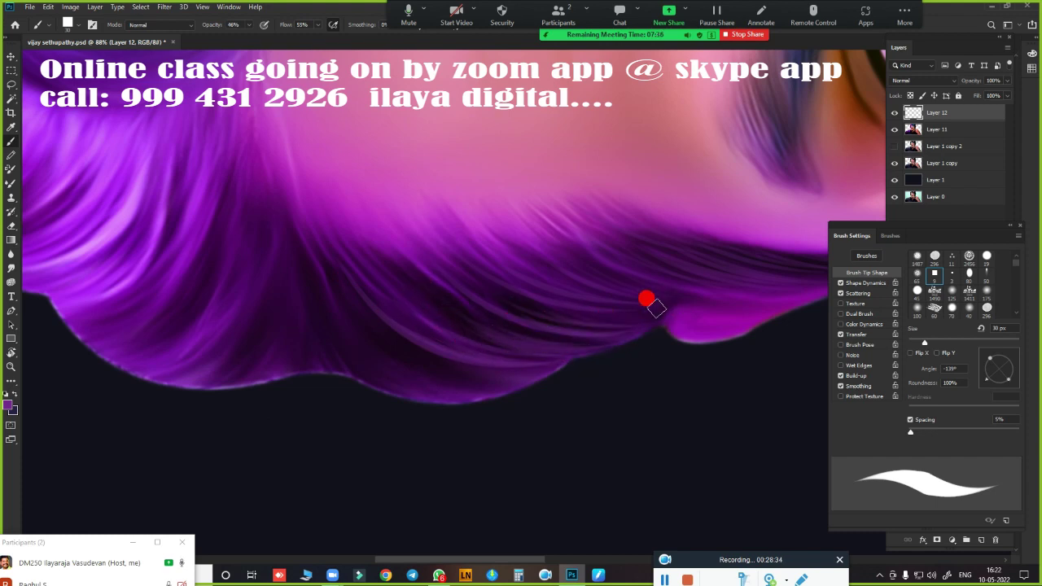
left_click_drag(306, 307, 424, 389)
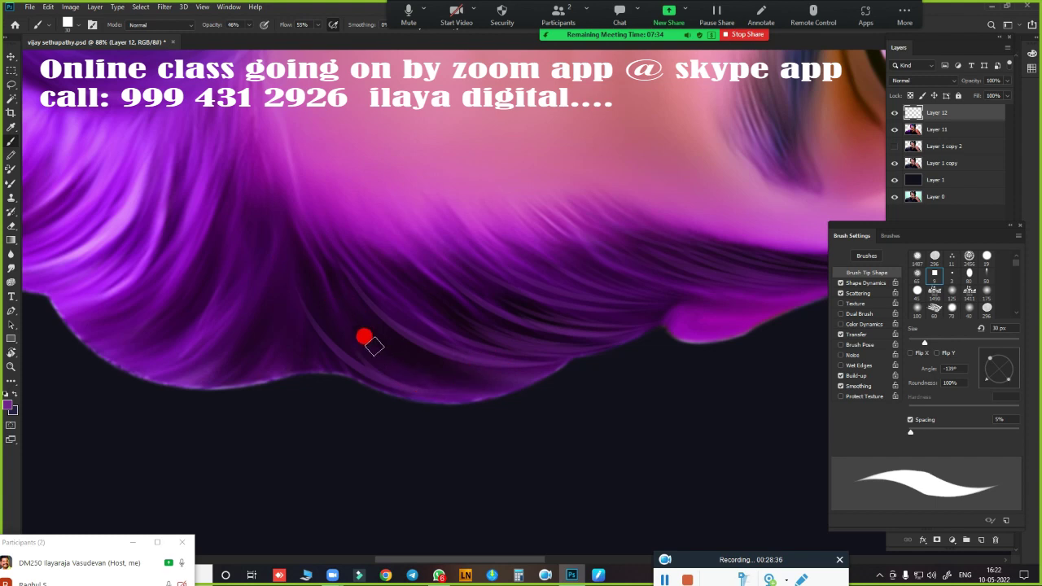
left_click_drag(365, 339, 444, 355)
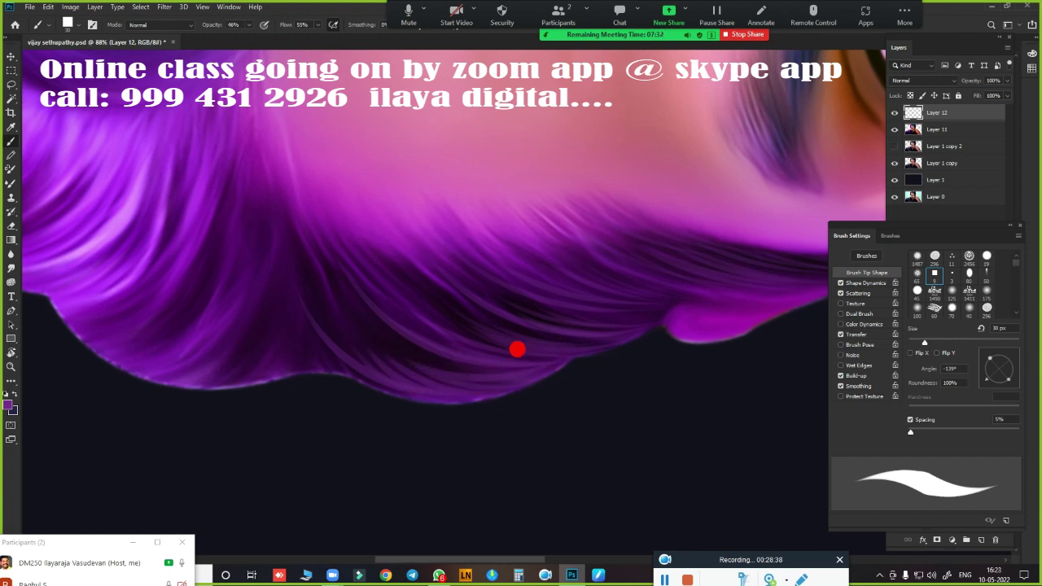
left_click_drag(316, 340, 529, 378)
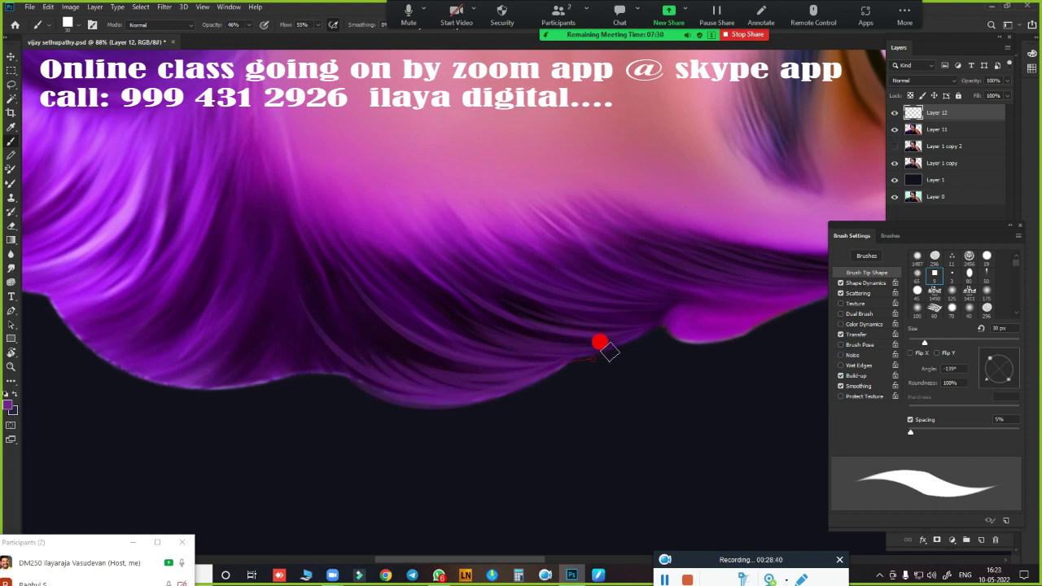
left_click_drag(461, 365, 627, 337)
mouse_move(520, 218)
left_mouse_down()
mouse_move(647, 333)
mouse_move(640, 356)
mouse_move(702, 340)
mouse_move(493, 230)
mouse_move(540, 337)
mouse_move(521, 239)
mouse_move(565, 298)
mouse_move(570, 372)
mouse_move(627, 360)
left_mouse_up()
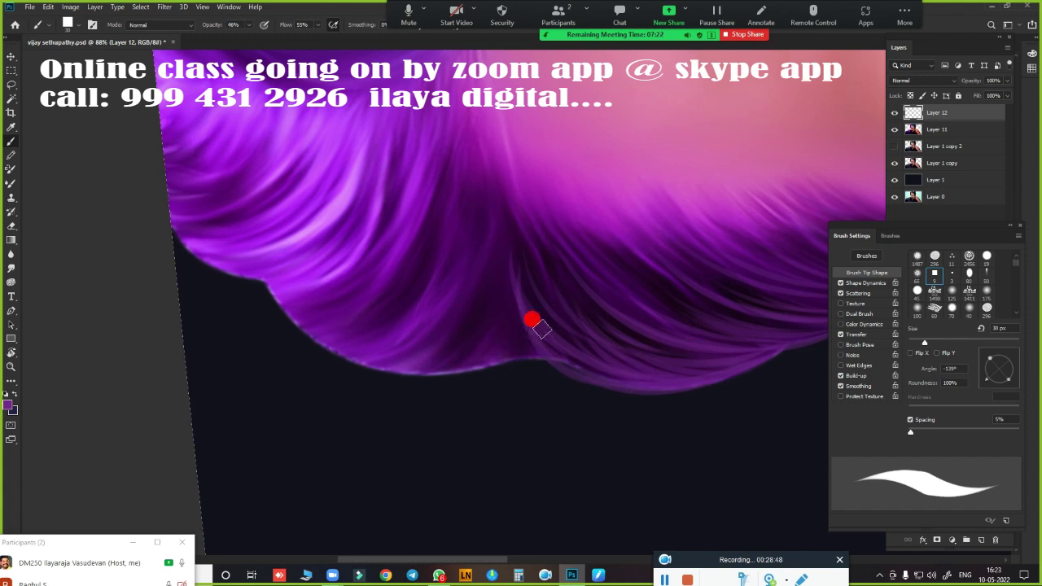
Reset the view, re-rotate it about -77°, and shrink the brush to 25 px
key("Escape")
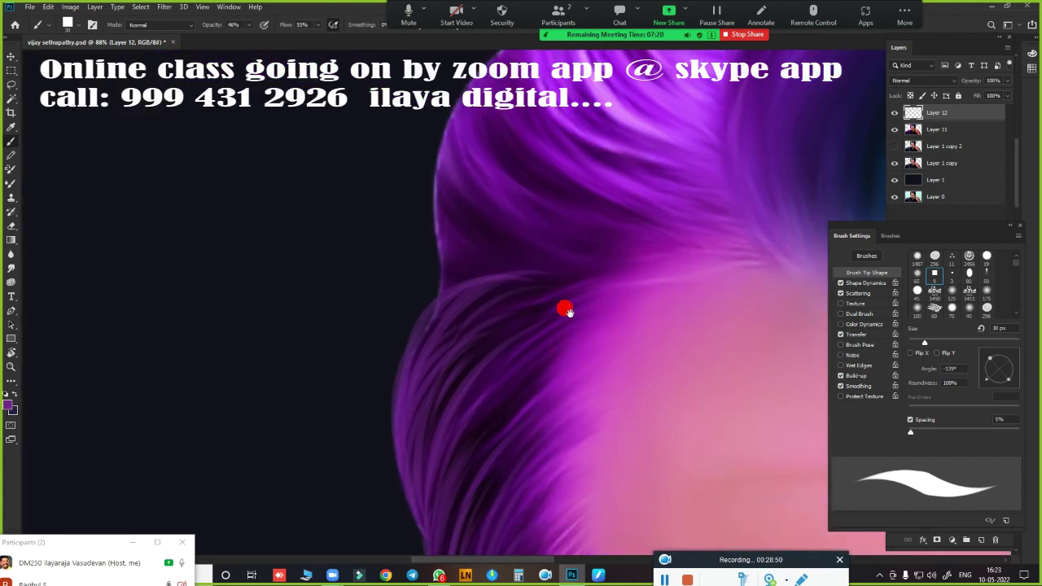
left_click_drag(563, 305, 516, 109)
left_click(579, 269)
mouse_move(559, 287)
left_mouse_down()
mouse_move(542, 285)
mouse_move(489, 223)
mouse_move(497, 285)
mouse_move(516, 286)
mouse_move(656, 128)
mouse_move(536, 250)
left_mouse_up()
key("r")
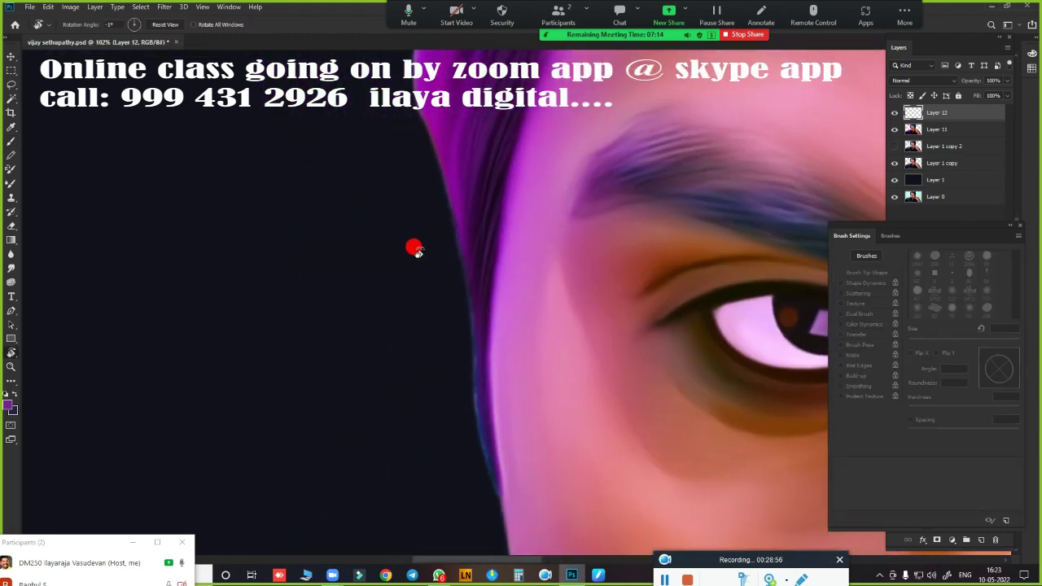
mouse_move(414, 247)
left_mouse_down()
mouse_move(449, 407)
mouse_move(423, 396)
mouse_move(677, 383)
mouse_move(676, 363)
mouse_move(540, 347)
left_mouse_up()
key("b")
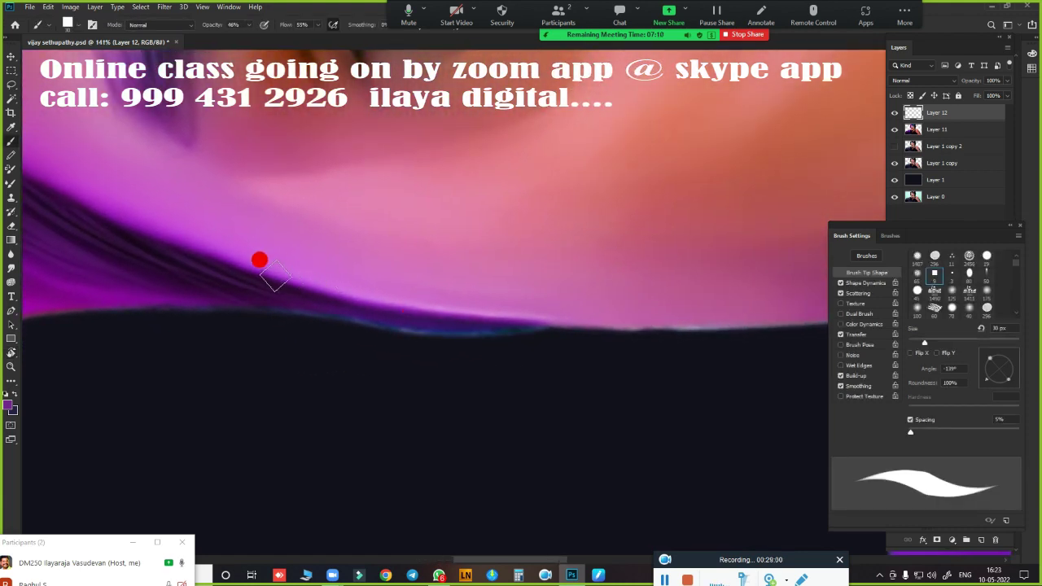
key("bracketleft")
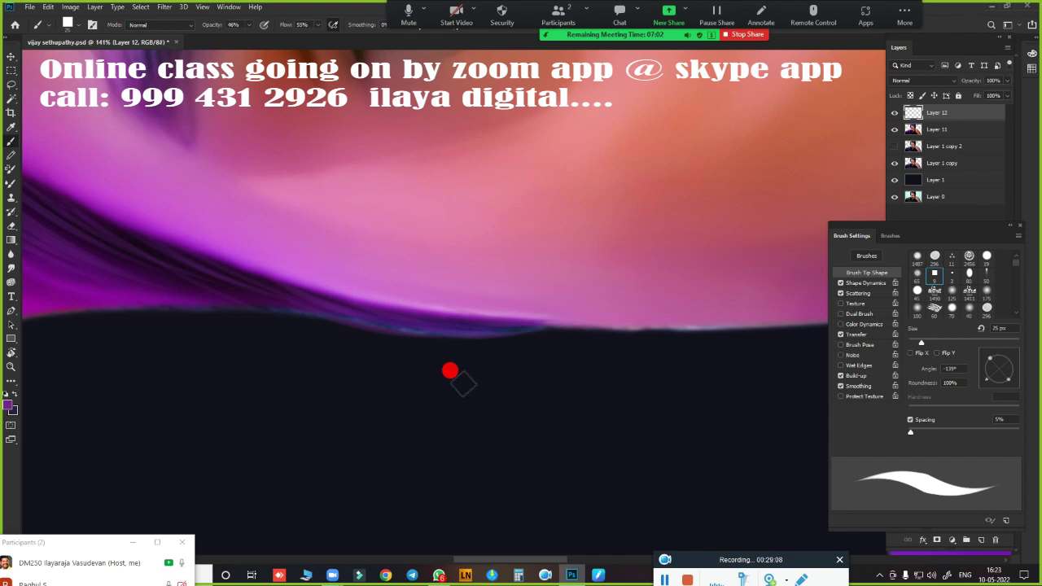
left_click_drag(460, 377, 658, 376)
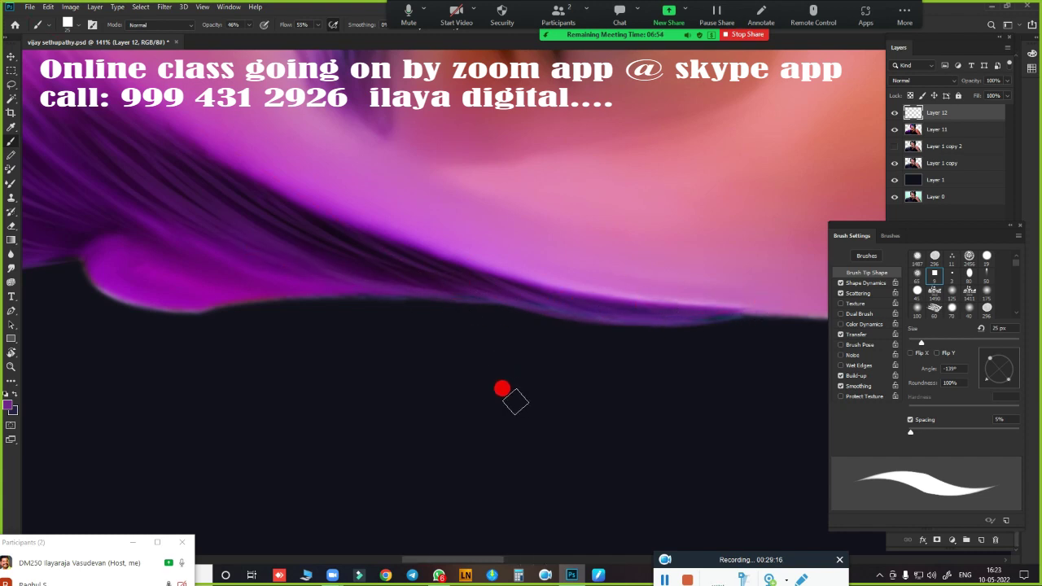
Paint thin strands along the purple hair's left edge and faint strands further along it
scroll(553, 370, "up", 5)
left_click_drag(592, 354, 441, 319)
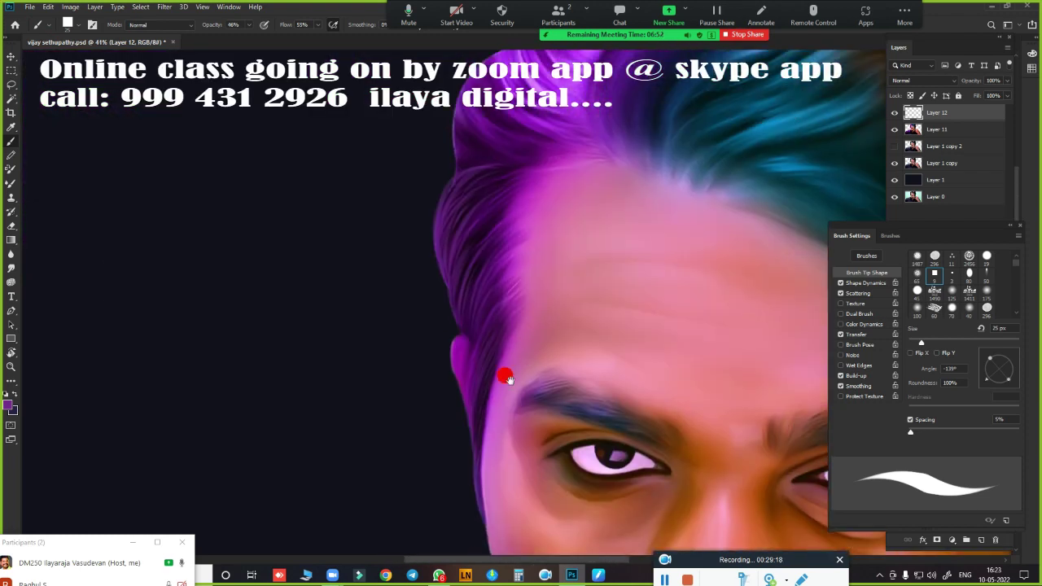
left_click_drag(442, 320, 458, 298)
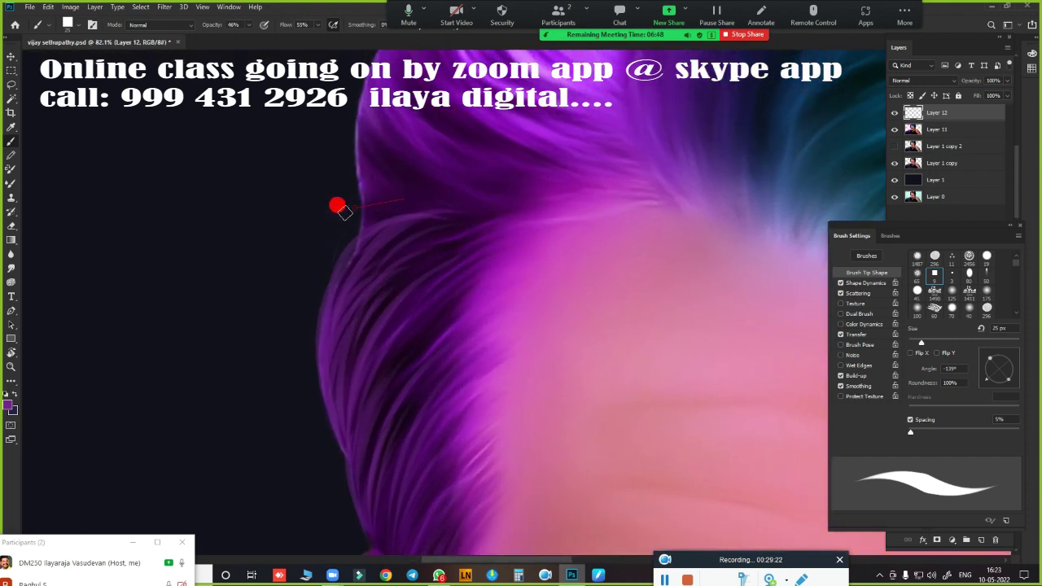
left_click_drag(379, 198, 313, 318)
mouse_move(439, 318)
left_mouse_down()
mouse_move(442, 220)
mouse_move(488, 128)
left_mouse_up()
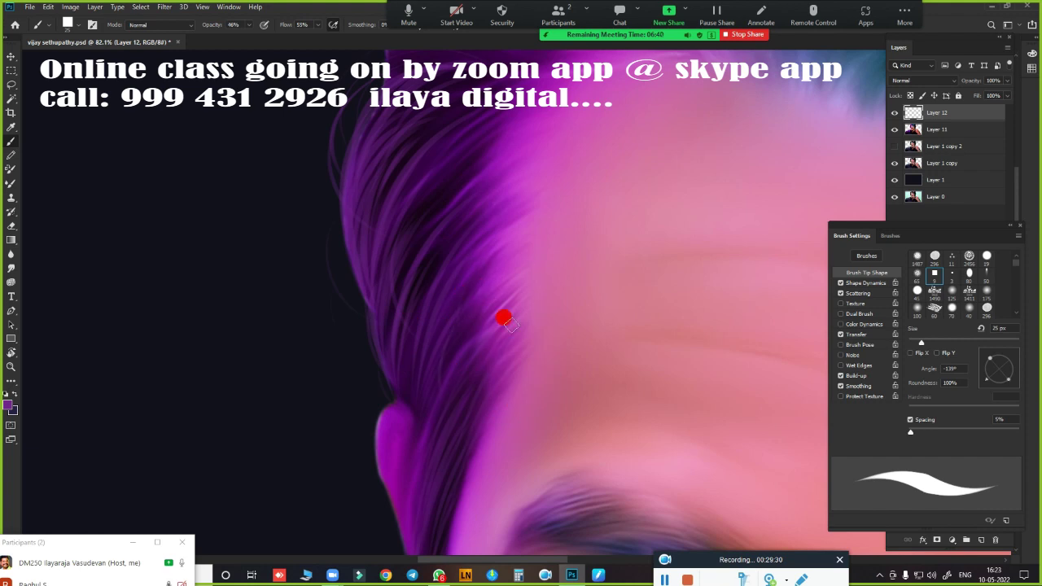
left_click_drag(494, 195, 426, 548)
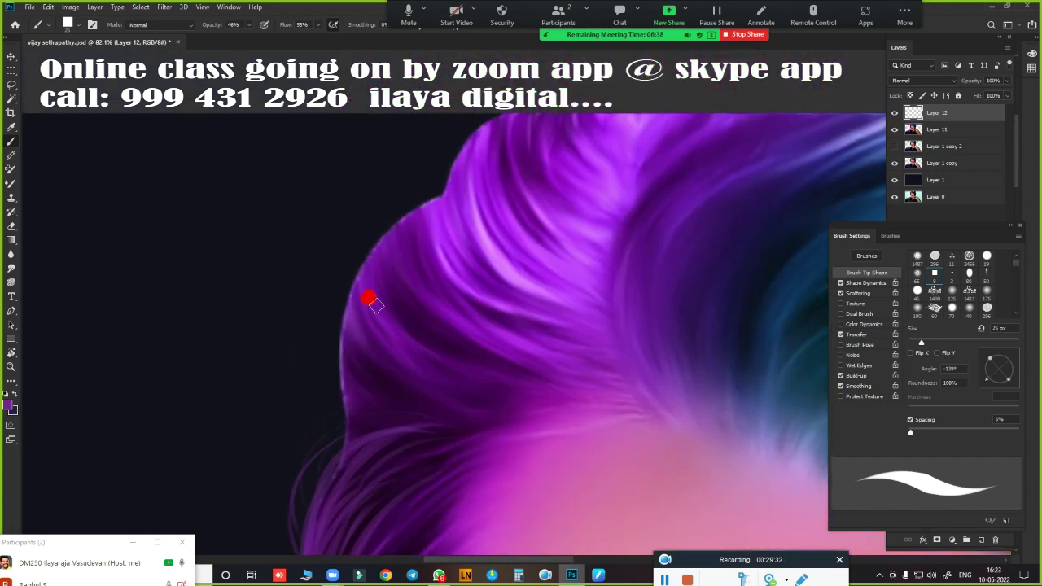
left_click_drag(447, 397, 456, 405)
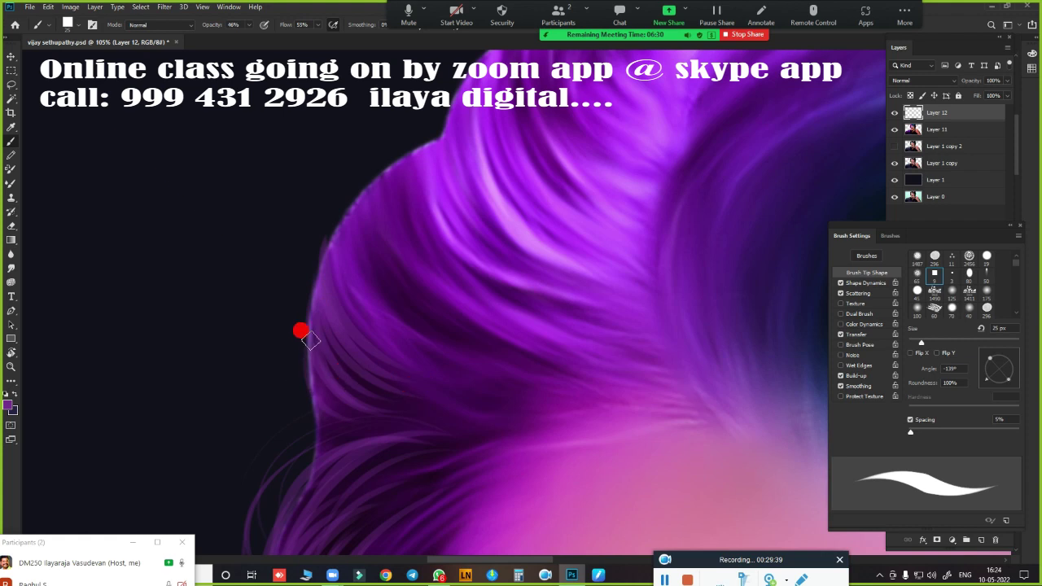
left_click_drag(343, 414, 384, 417)
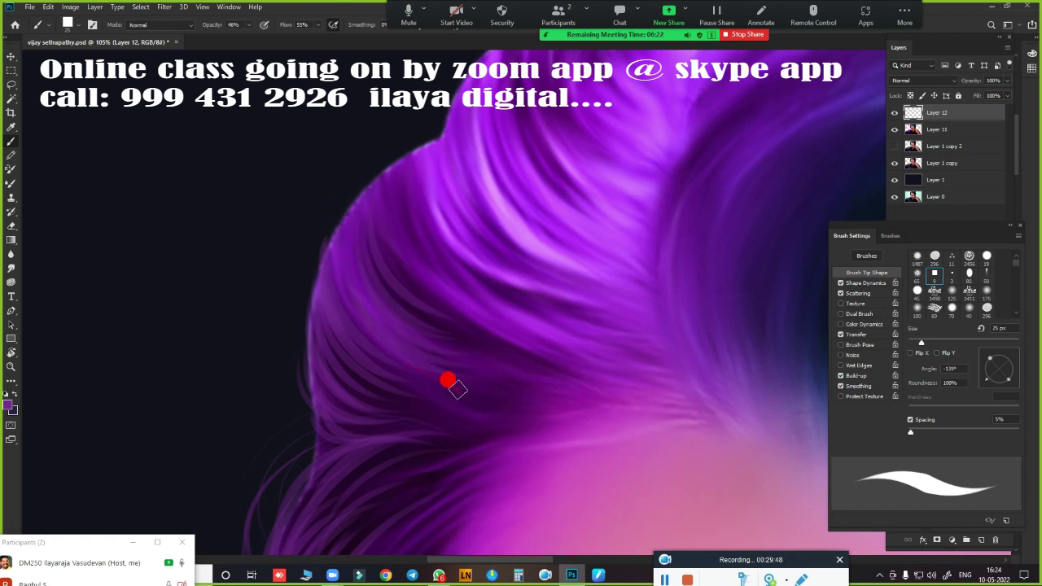
Paint smoother strands down the hair, undoing one and repainting it lighter
scroll(389, 336, "up", 2)
left_click_drag(357, 279, 436, 342)
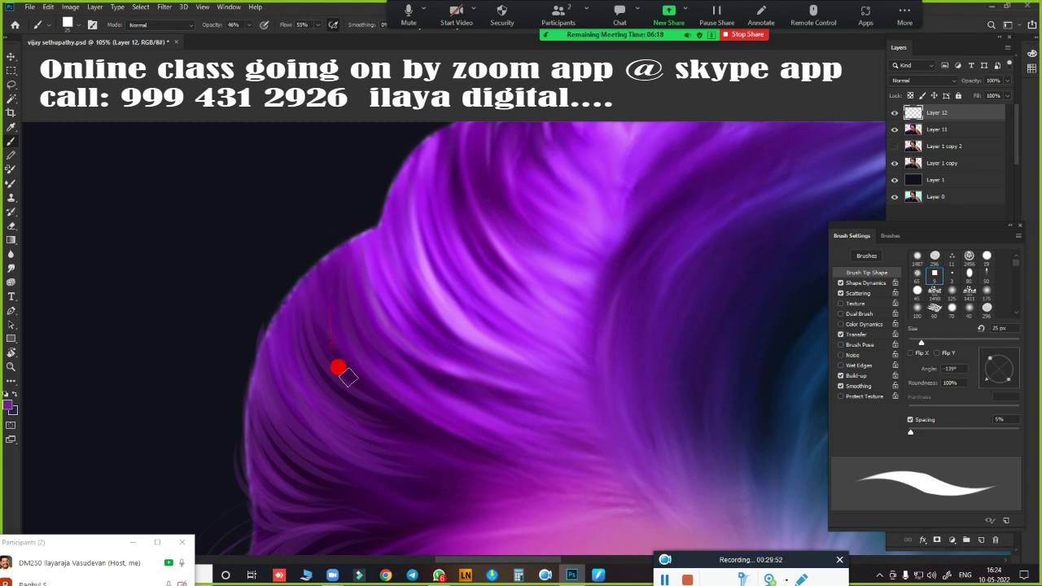
scroll(358, 421, "up", 2)
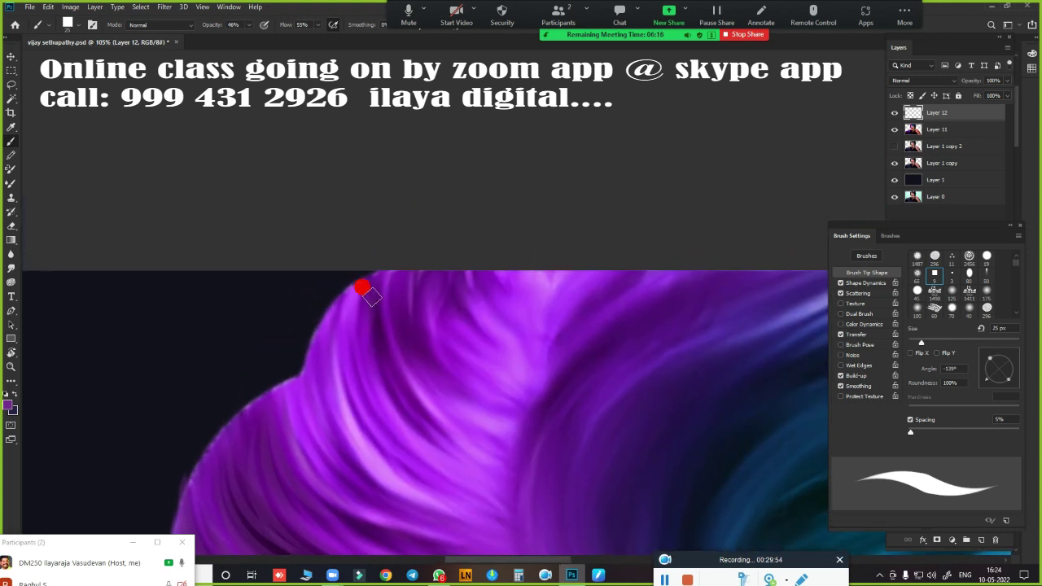
left_click_drag(326, 345, 384, 455)
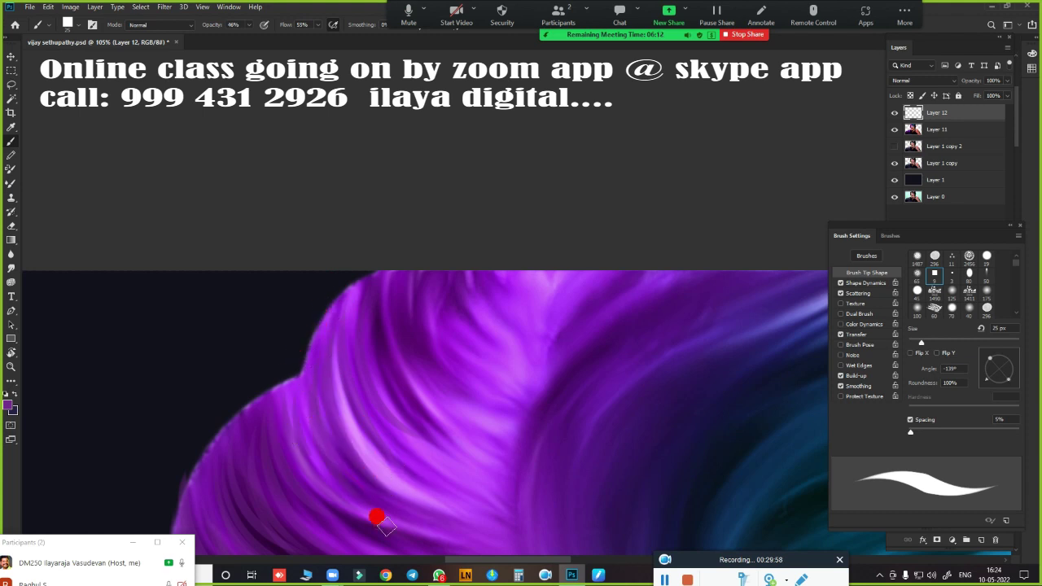
key("ctrl+z")
left_click_drag(437, 329, 477, 381)
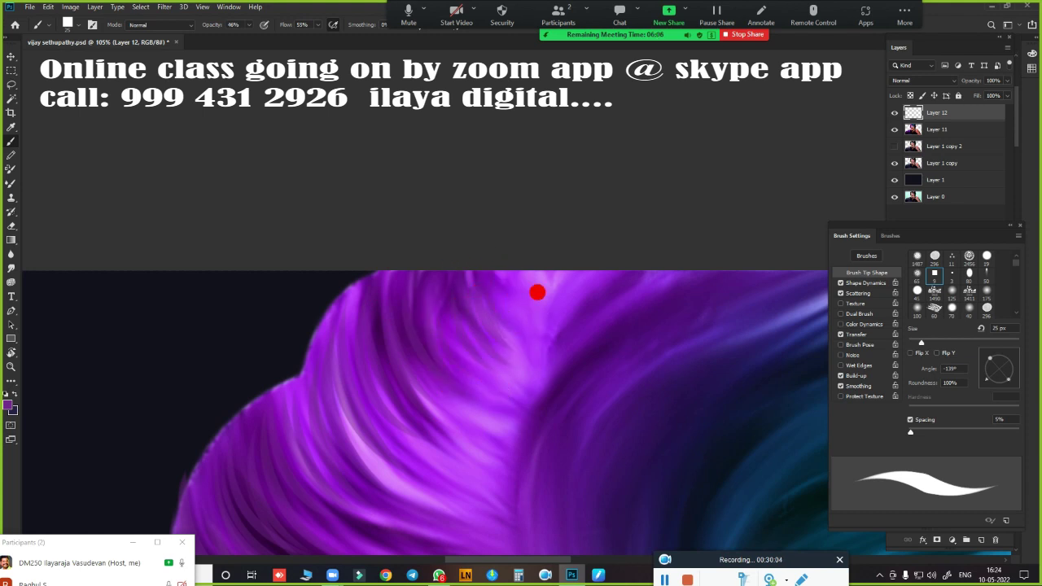
mouse_move(543, 330)
left_mouse_down()
mouse_move(507, 319)
mouse_move(604, 229)
left_mouse_up()
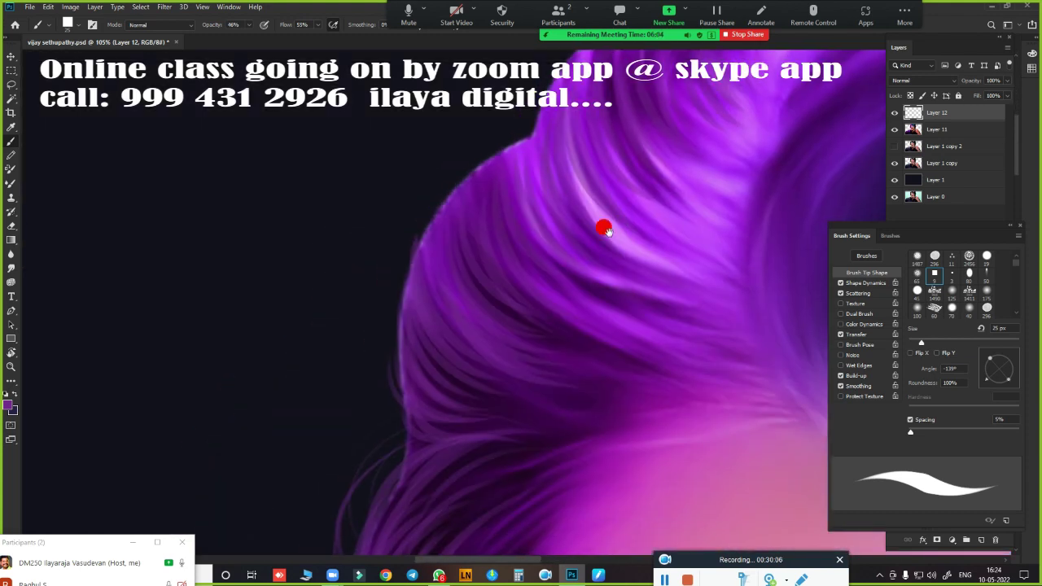
Rotate the view to follow the hair and paint strands along its left and lower edges
key("r")
mouse_move(428, 353)
left_mouse_down()
mouse_move(293, 399)
mouse_move(432, 493)
mouse_move(486, 409)
mouse_move(505, 425)
mouse_move(597, 455)
mouse_move(402, 339)
left_mouse_up()
key("b")
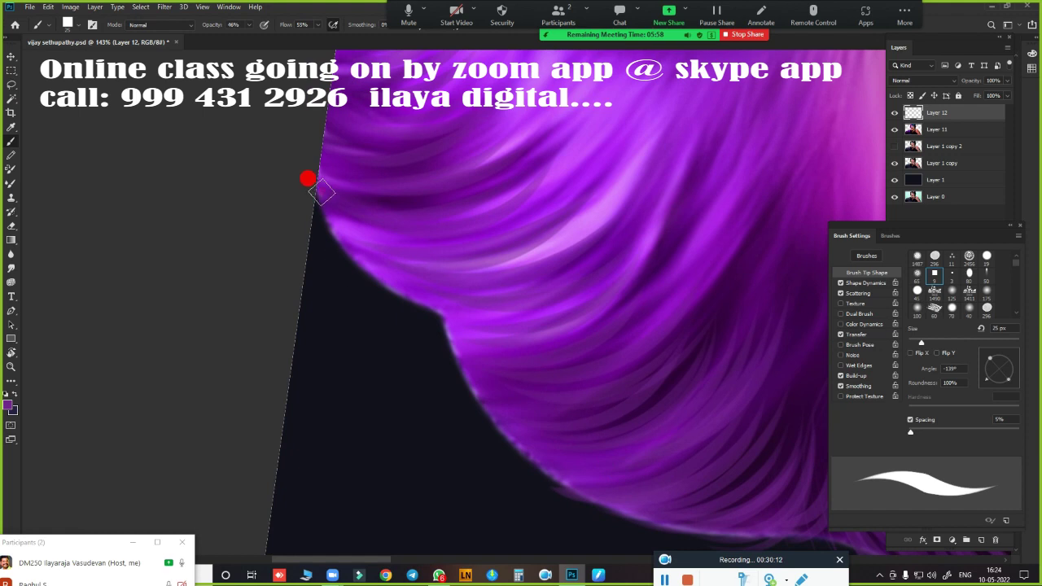
mouse_move(308, 178)
left_mouse_down()
mouse_move(372, 221)
mouse_move(367, 256)
left_mouse_up()
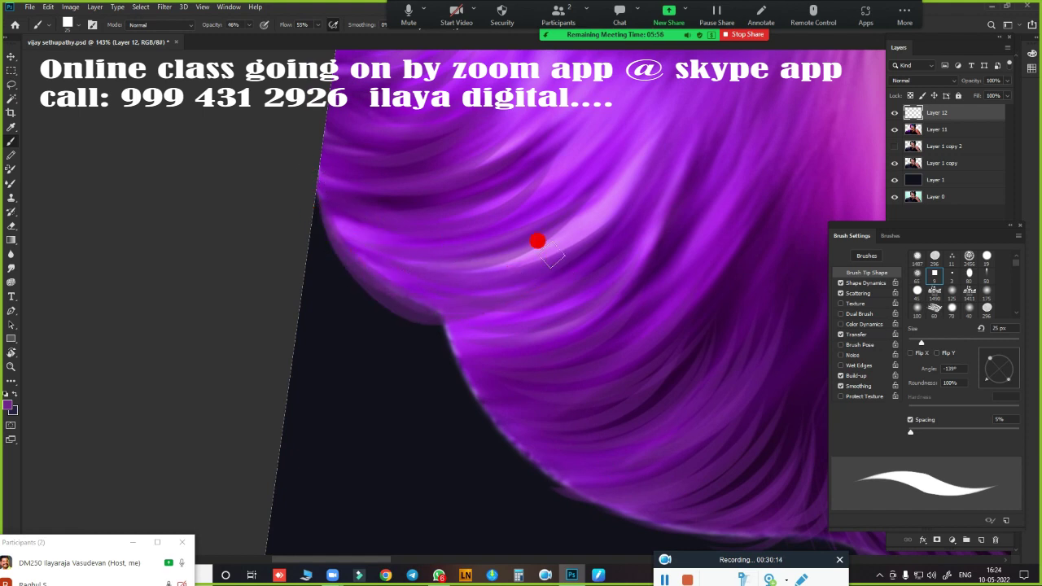
left_click_drag(457, 332, 330, 219)
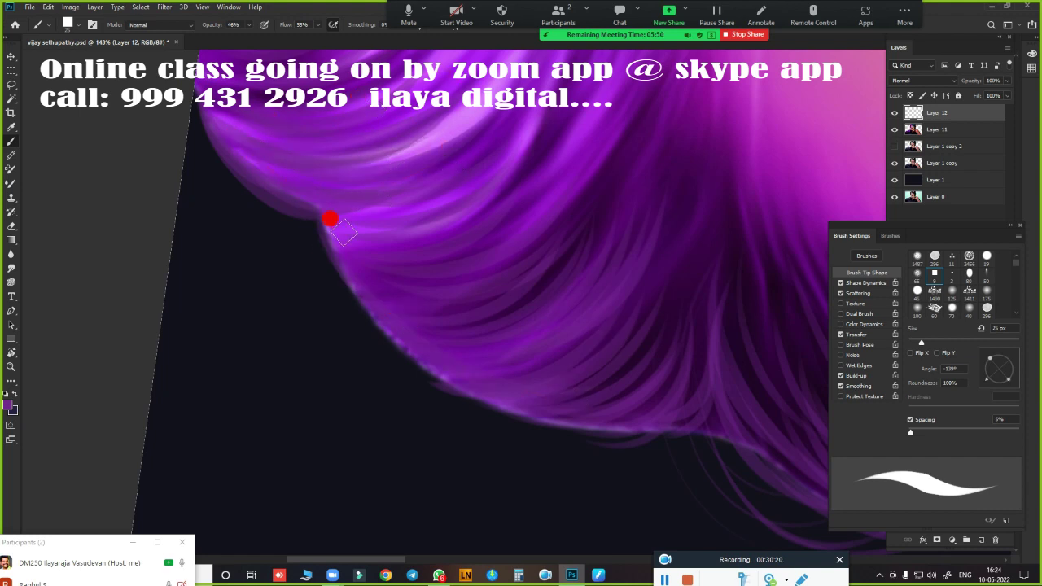
left_click_drag(331, 217, 523, 419)
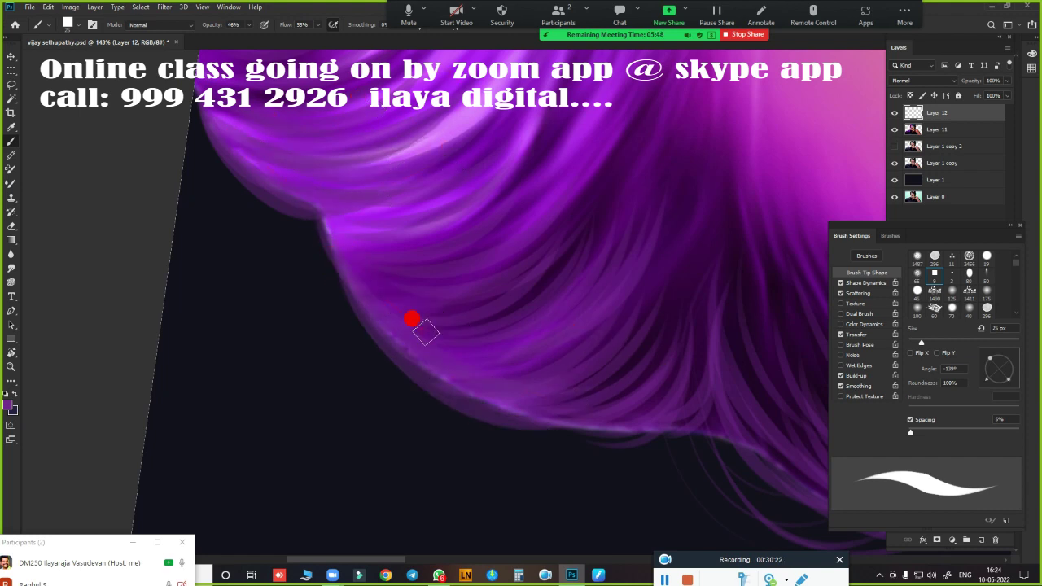
Add a thin strand across another part of the hair, then zoom out to the whole face
left_click_drag(594, 328, 480, 258)
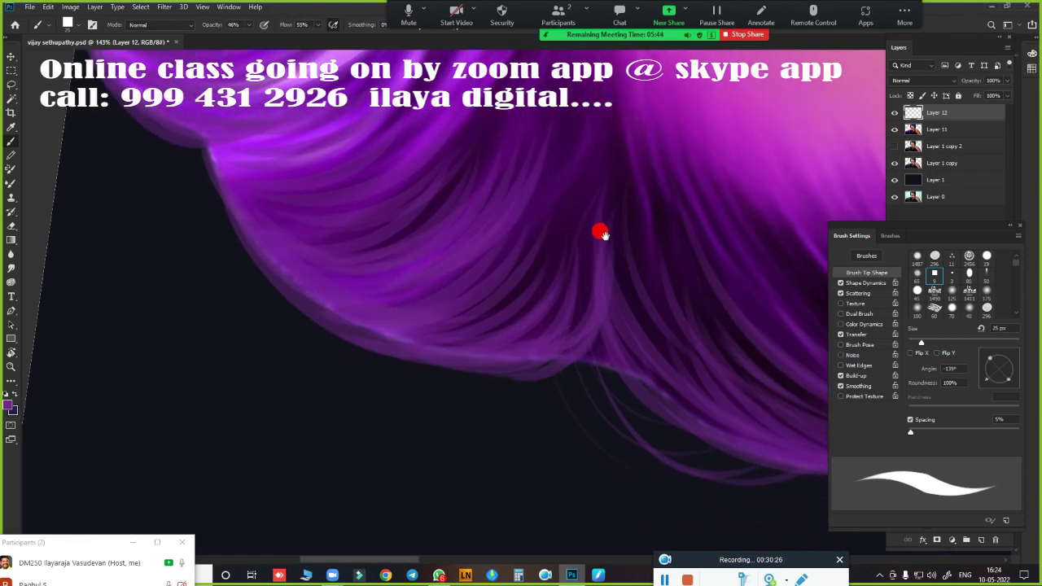
mouse_move(600, 233)
left_mouse_down()
mouse_move(542, 488)
mouse_move(577, 452)
left_mouse_up()
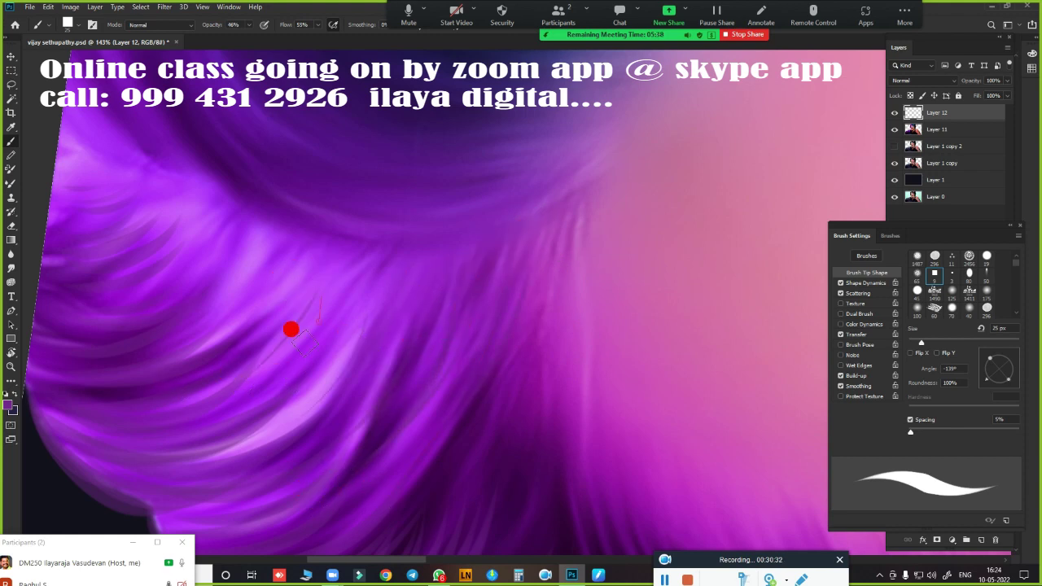
left_click_drag(328, 383, 606, 250)
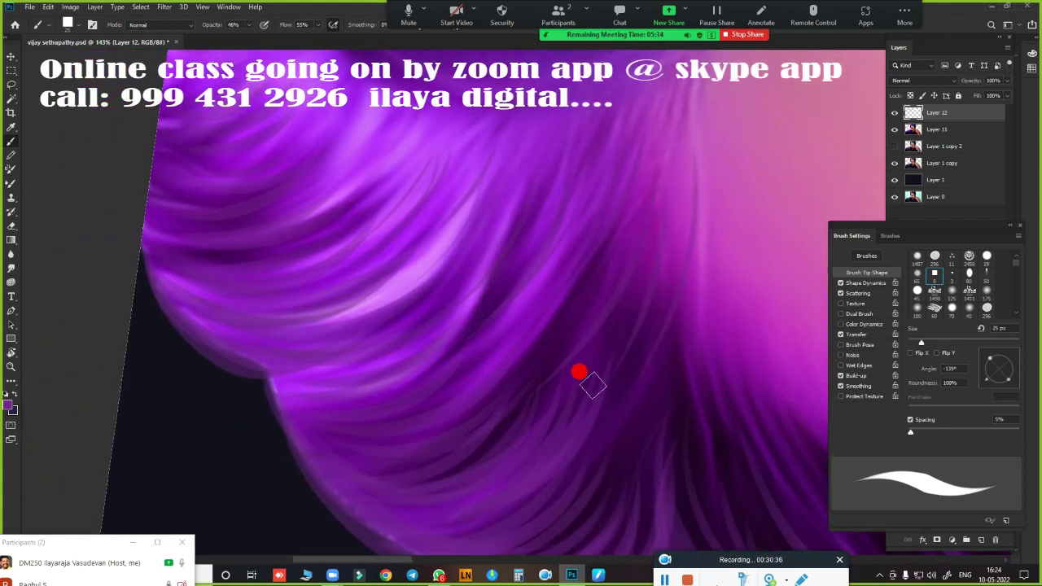
left_click_drag(660, 345, 624, 392)
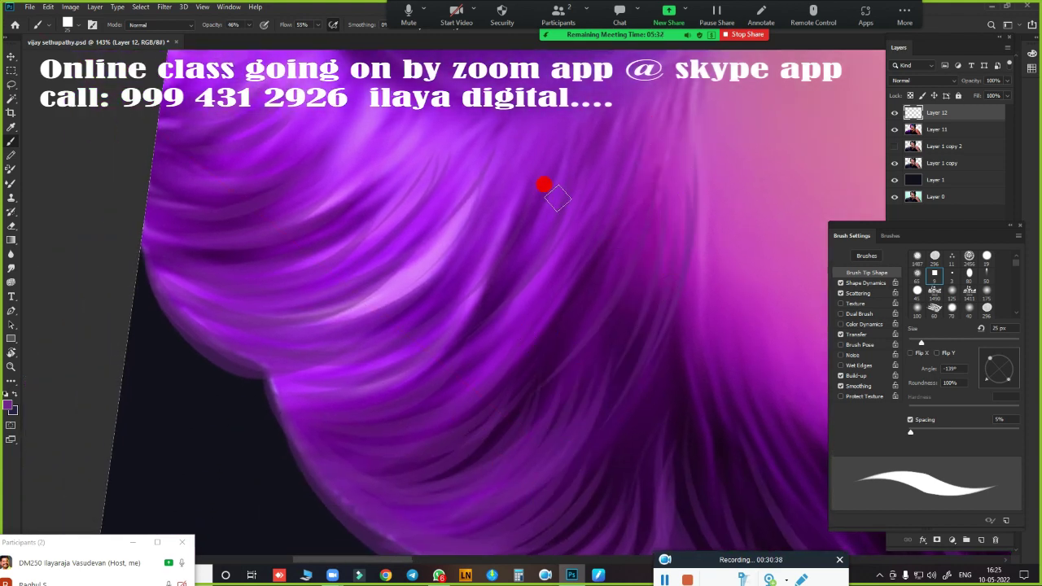
left_click_drag(544, 186, 691, 333)
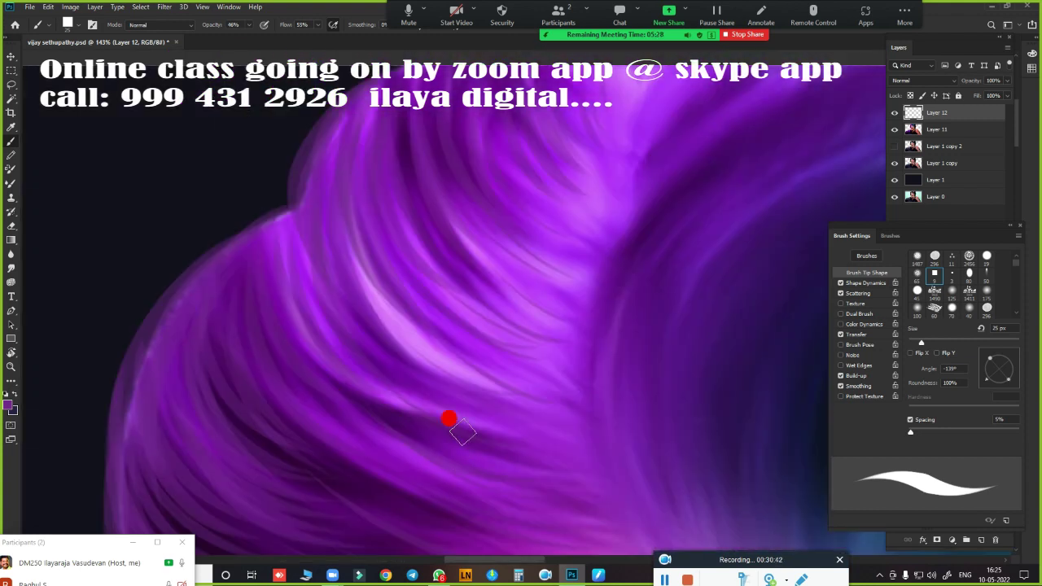
scroll(523, 412, "down", 5)
left_click_drag(511, 414, 461, 137)
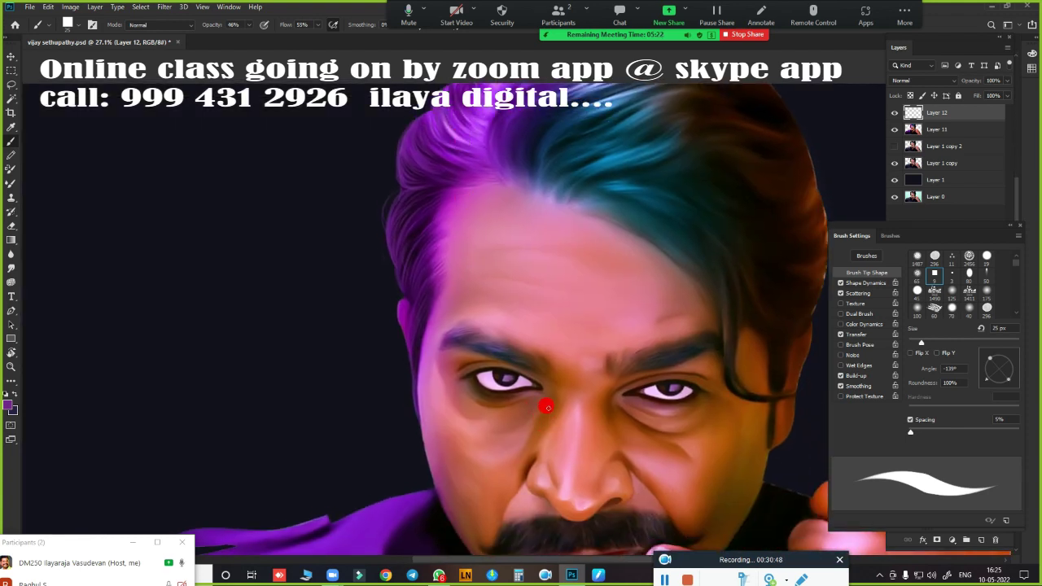
Sample a darker purple from the hair as the foreground colour
scroll(606, 259, "up", 2)
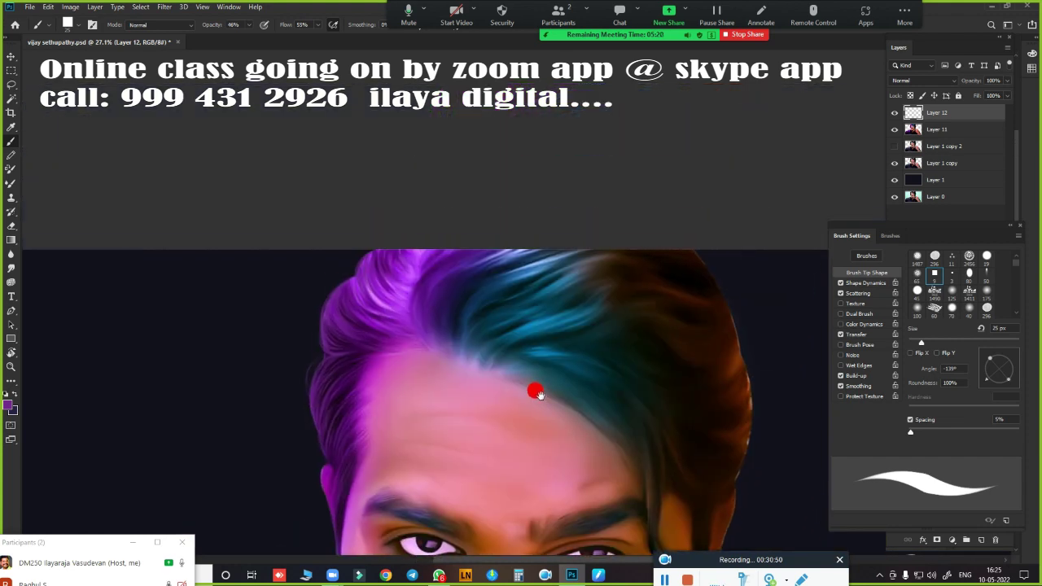
scroll(532, 389, "up", 1)
scroll(537, 351, "up", 1)
scroll(558, 361, "up", 1)
left_click_drag(516, 310, 614, 312)
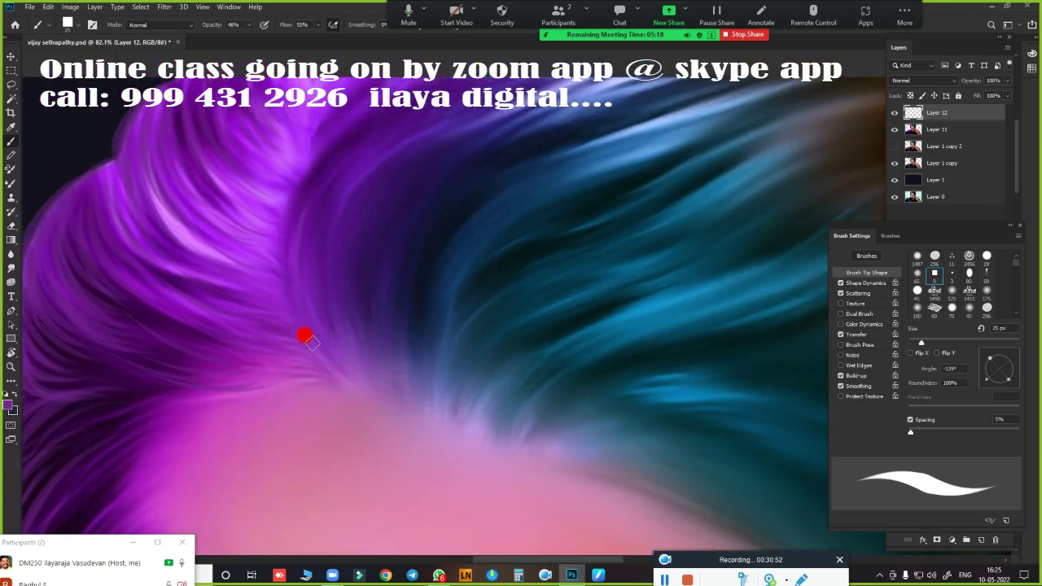
left_click(11, 407)
left_click(352, 213)
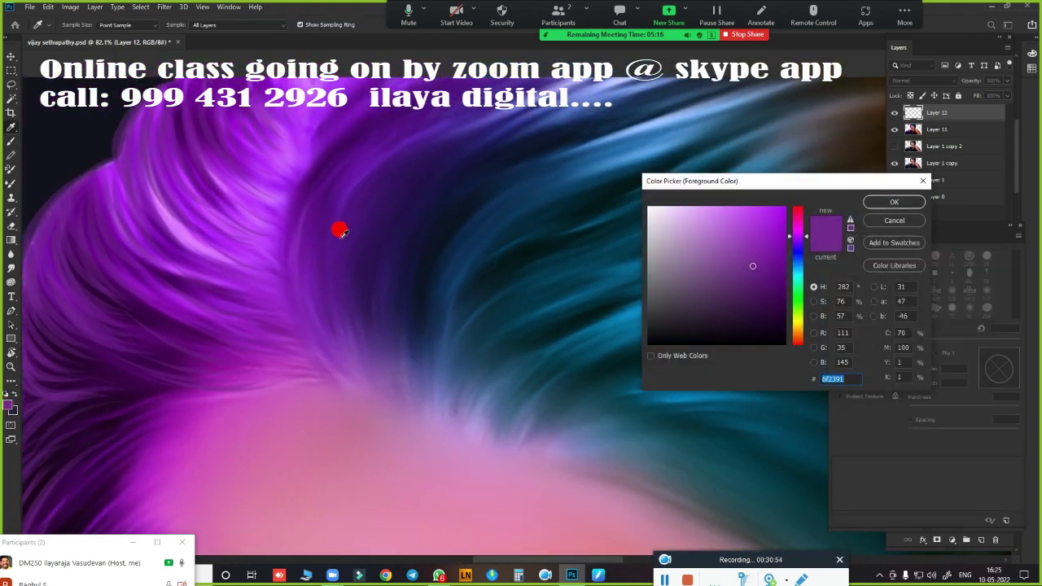
left_click(343, 235)
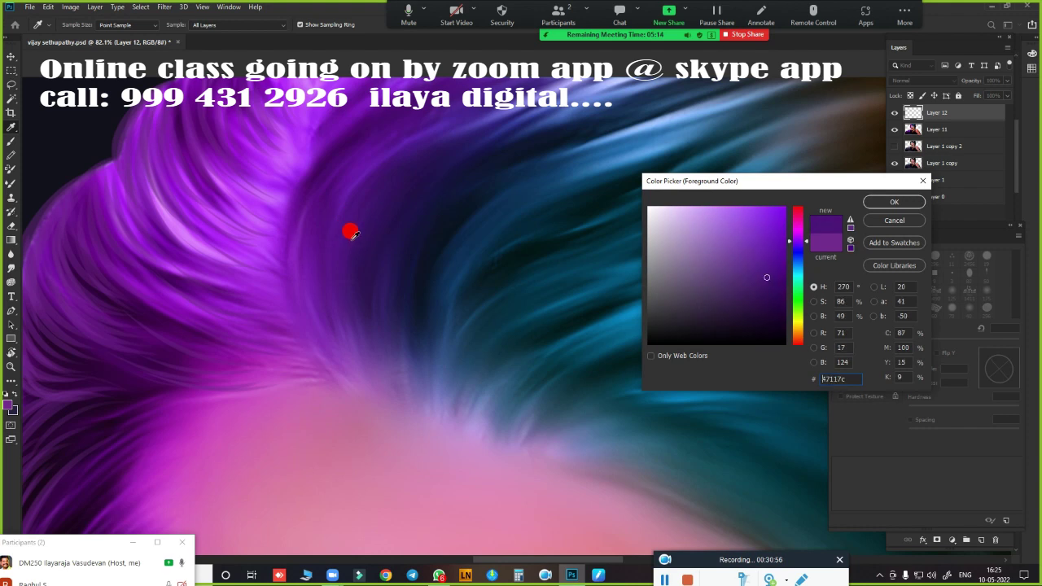
left_click(879, 204)
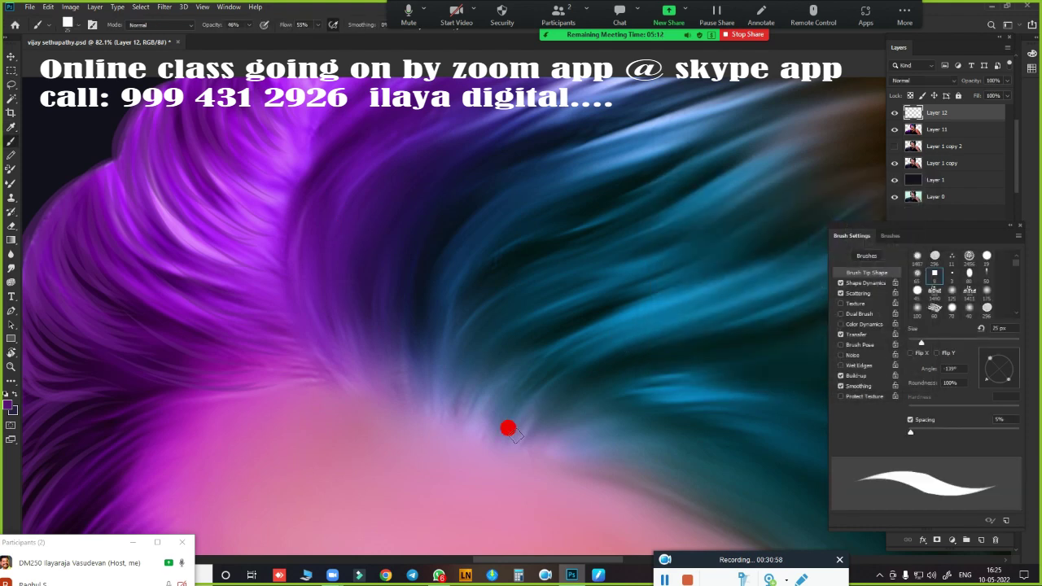
Zoom in closer on the purple hair strands near the teal
left_click_drag(459, 351, 523, 399)
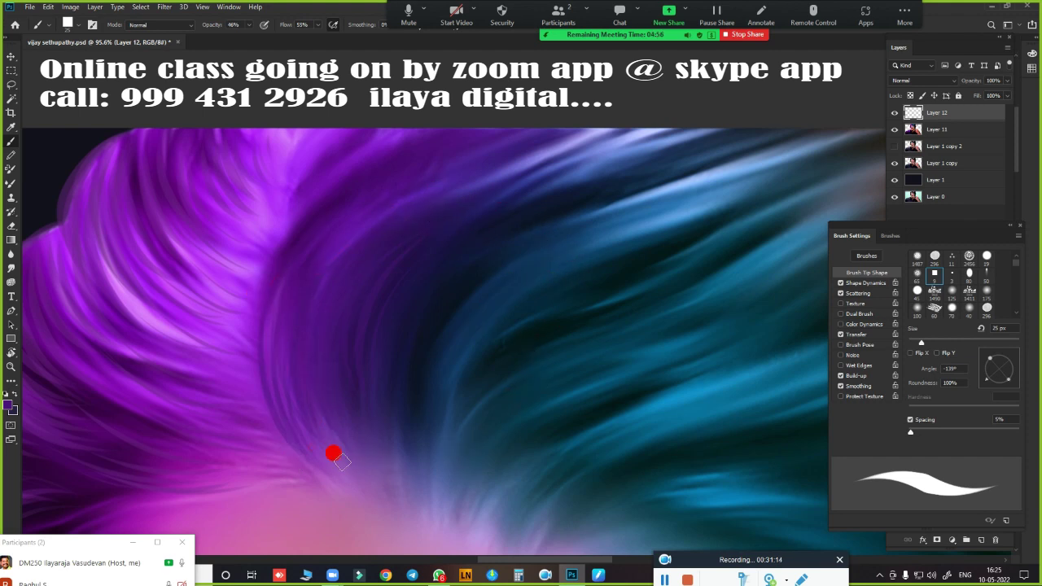
scroll(449, 365, "up", 2)
scroll(407, 391, "up", 3)
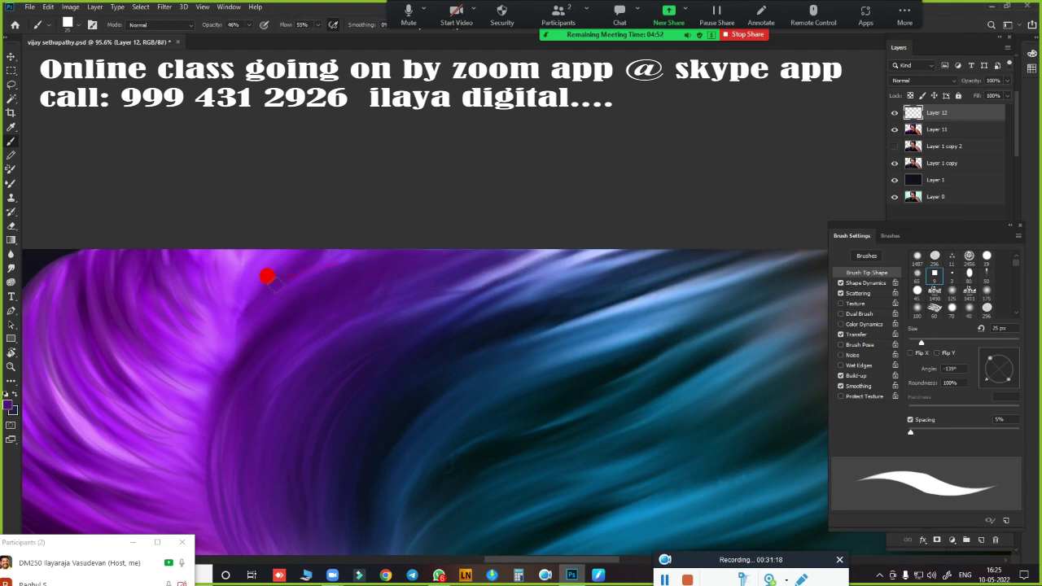
scroll(341, 301, "down", 3)
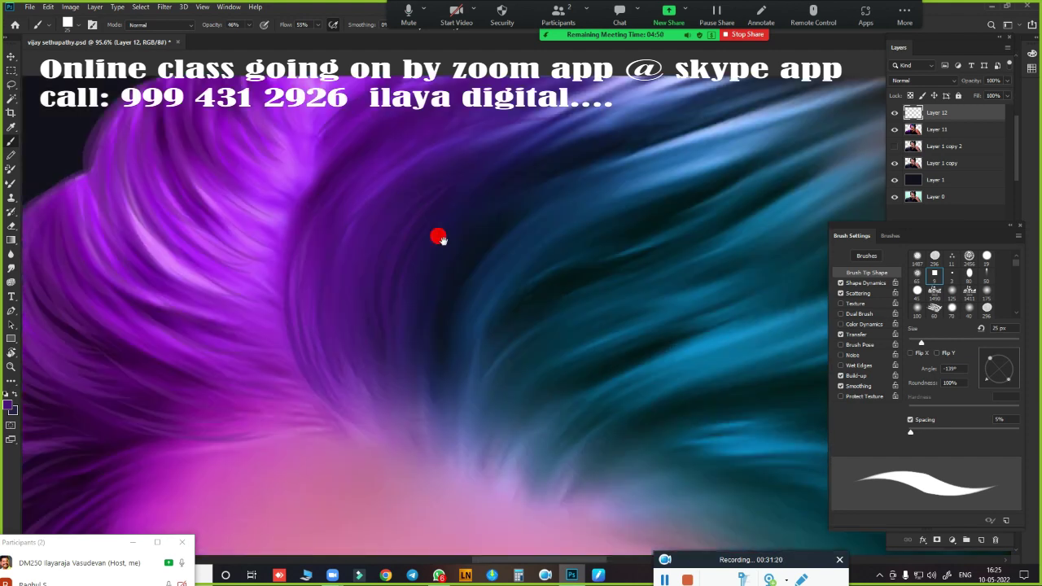
scroll(374, 232, "down", 2)
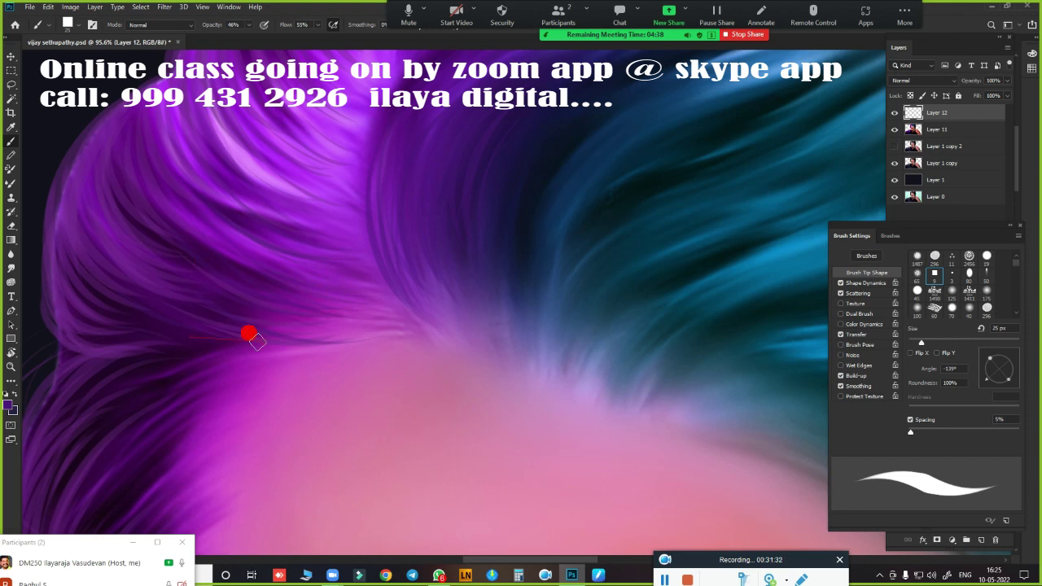
mouse_move(481, 375)
left_mouse_down()
mouse_move(342, 491)
mouse_move(400, 374)
mouse_move(355, 418)
left_mouse_up()
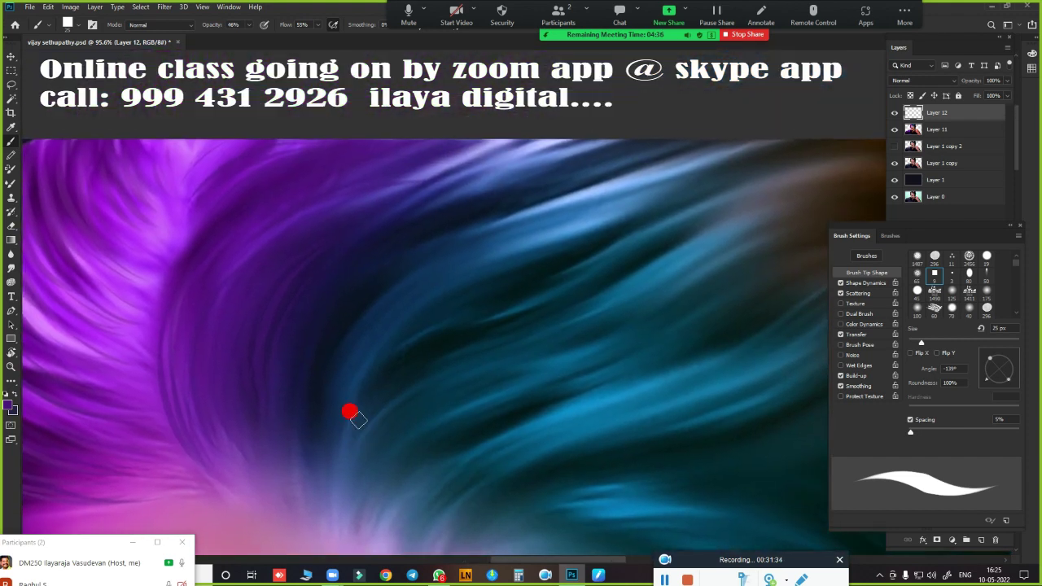
Pick a lighter blue from the teal hair and rotate the view to follow the hair flow
left_click(8, 404)
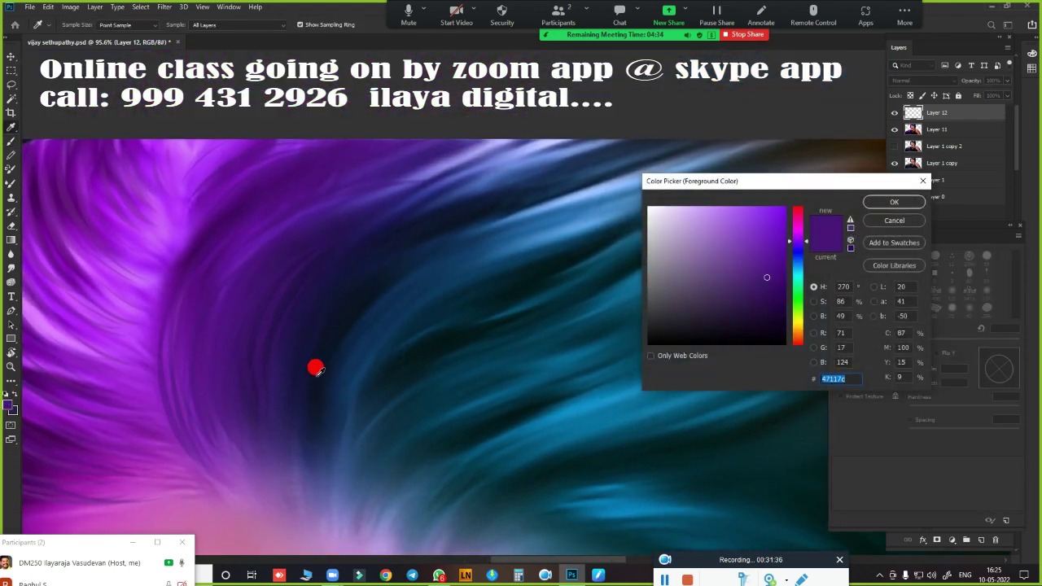
left_click(392, 355)
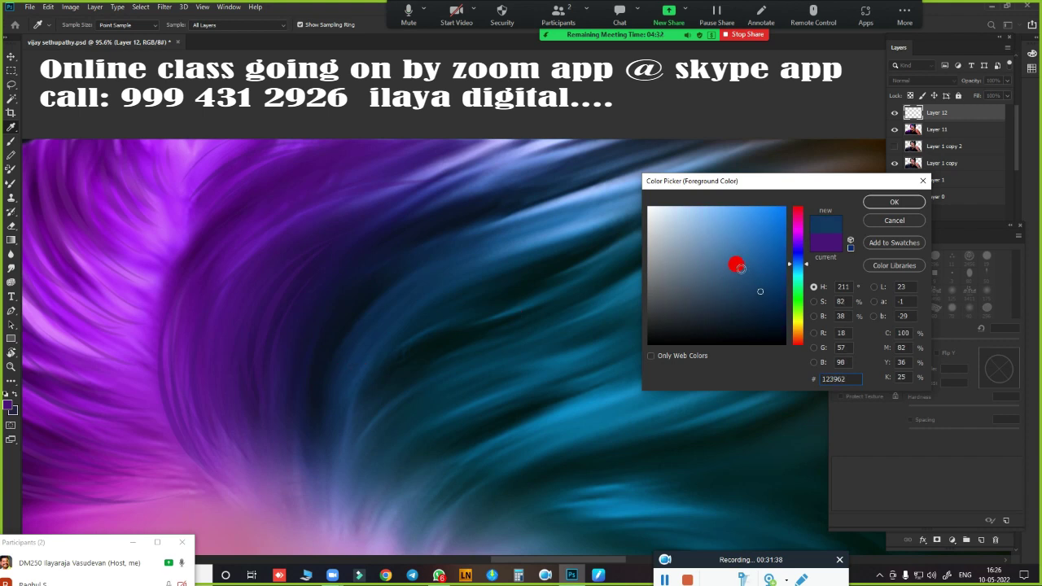
left_click(739, 266)
left_click(875, 206)
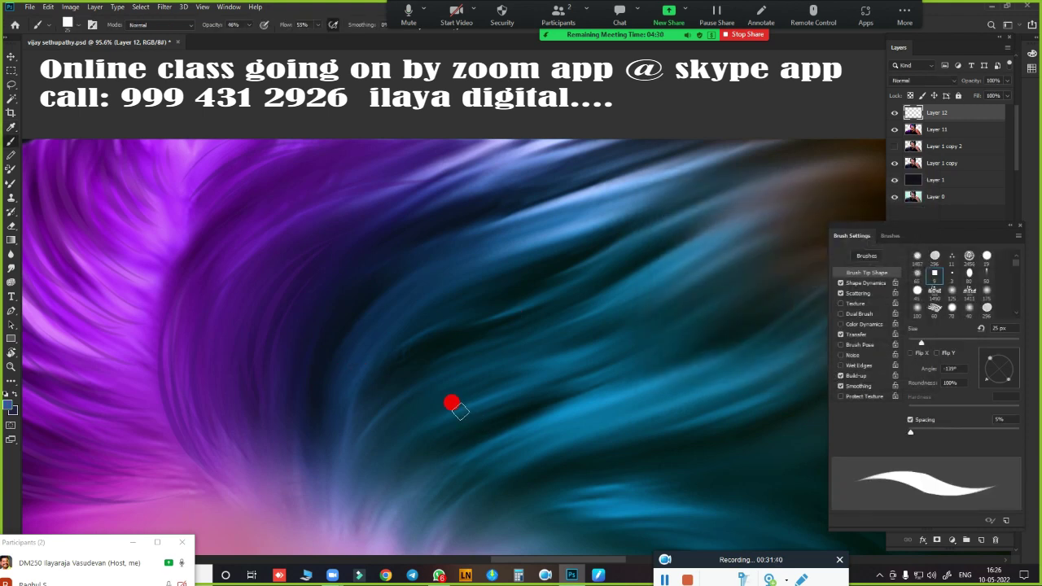
key("r")
mouse_move(464, 418)
left_mouse_down()
mouse_move(294, 330)
mouse_move(386, 253)
left_mouse_up()
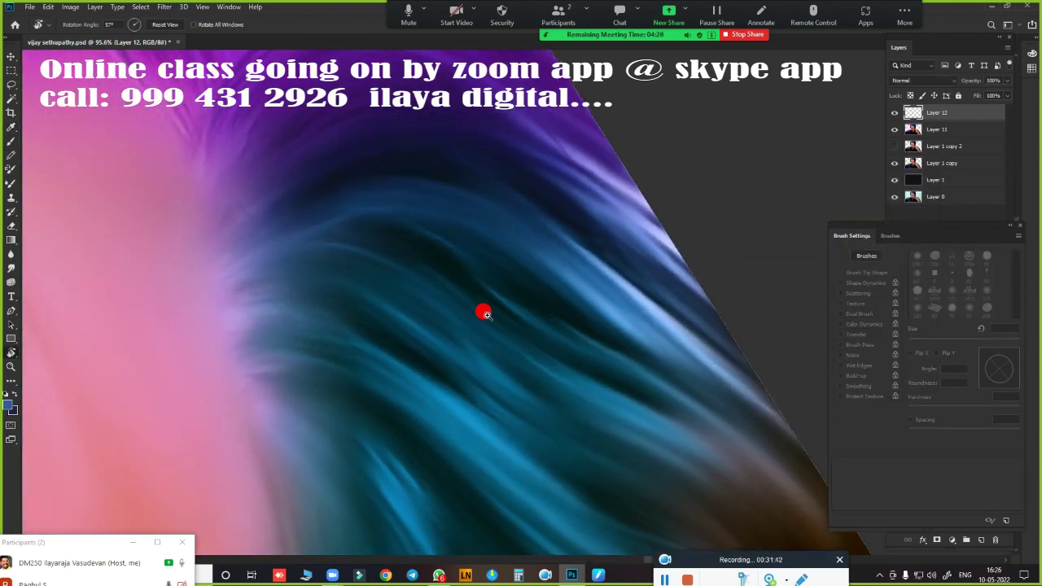
scroll(495, 309, "up", 2)
key("b")
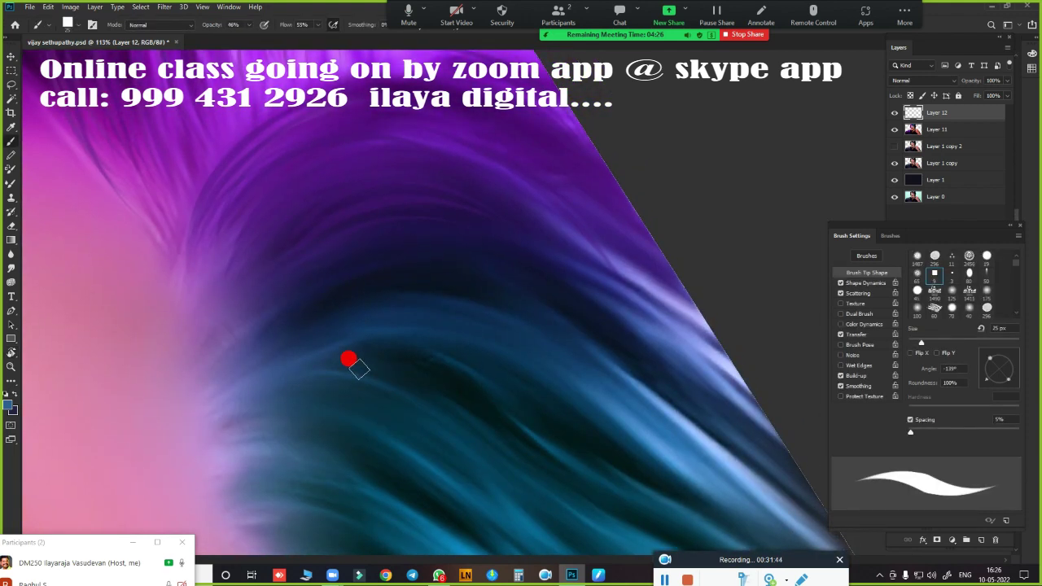
Paint thin arcing highlight strands across the hair arch
left_click_drag(248, 295, 600, 258)
left_click_drag(244, 313, 600, 298)
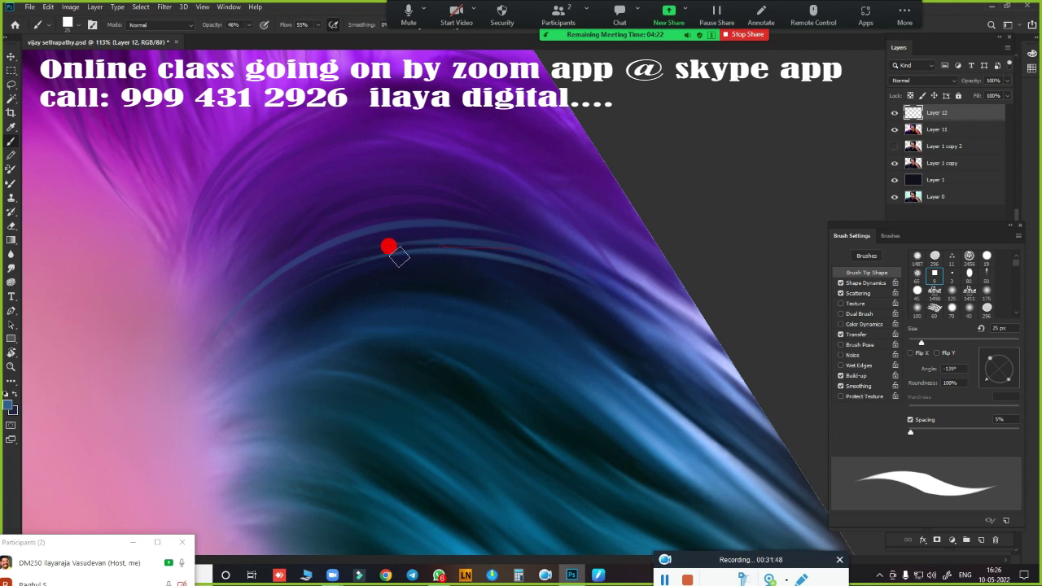
mouse_move(340, 324)
left_mouse_down()
mouse_move(411, 298)
mouse_move(561, 342)
left_mouse_up()
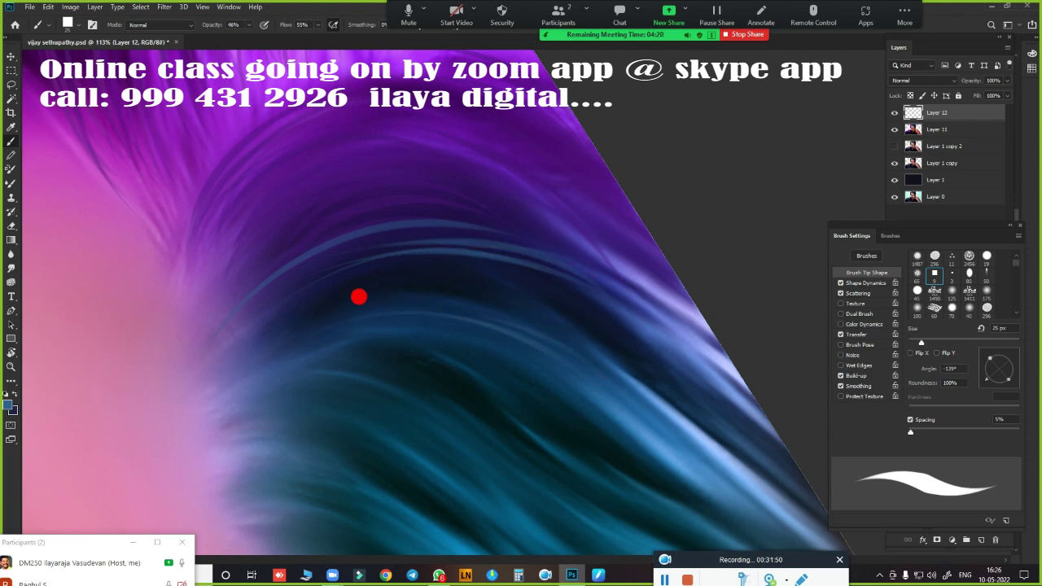
left_click_drag(356, 295, 608, 353)
left_click_drag(484, 302, 610, 337)
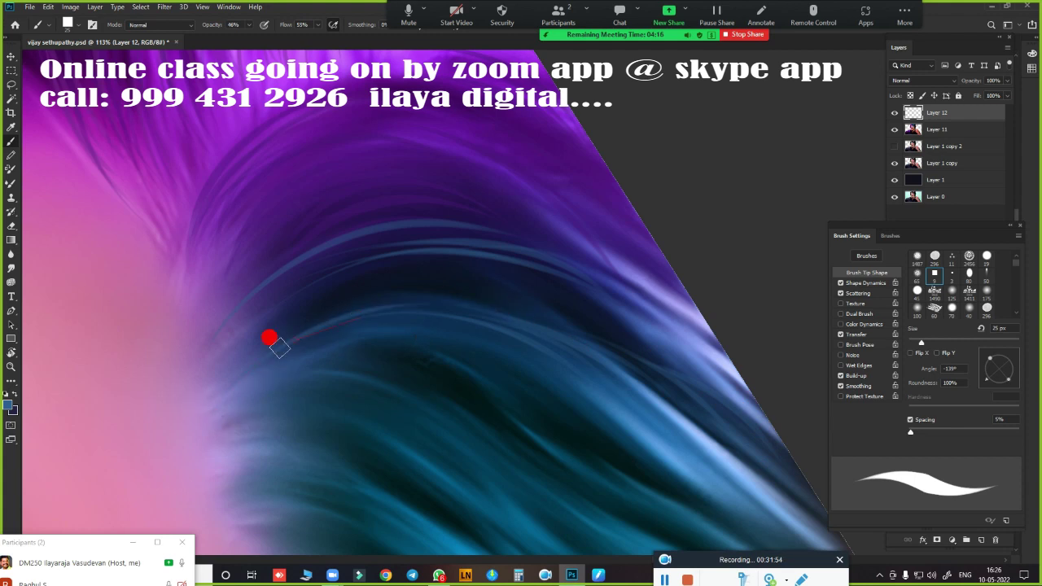
left_click_drag(270, 339, 529, 315)
mouse_move(345, 280)
left_mouse_down()
mouse_move(575, 304)
mouse_move(581, 323)
left_mouse_up()
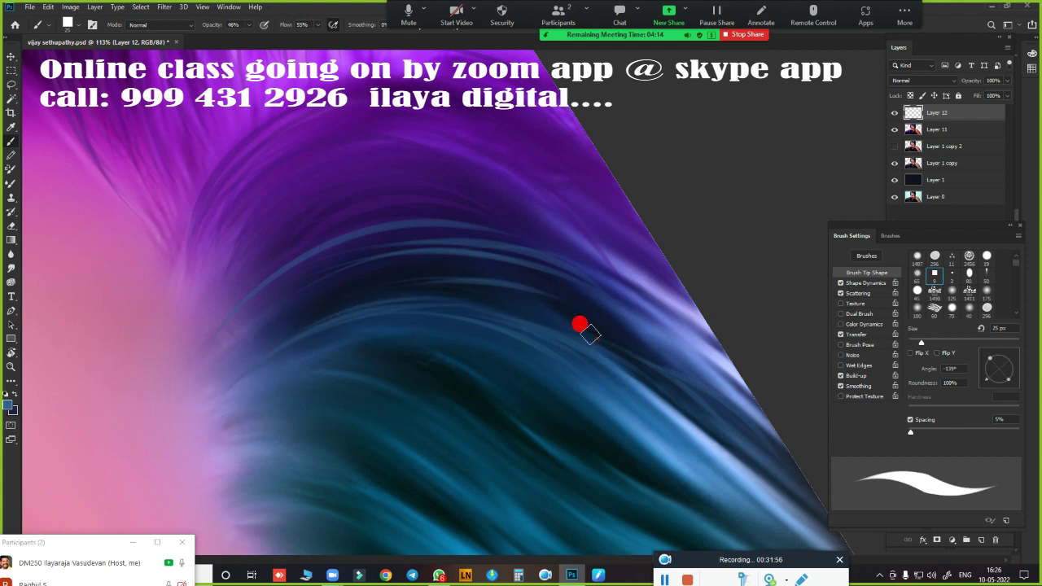
mouse_move(346, 310)
left_mouse_down()
mouse_move(579, 322)
mouse_move(312, 316)
left_mouse_up()
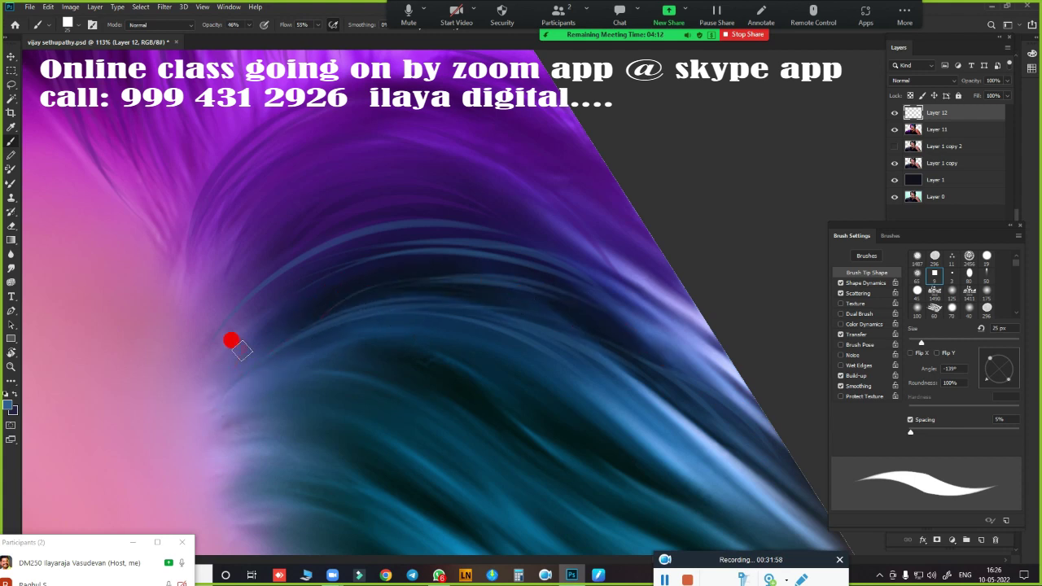
Add faint highlights along the top arch and lower strands, then pan back to the face
mouse_move(521, 432)
left_mouse_down()
mouse_move(549, 328)
mouse_move(534, 356)
left_mouse_up()
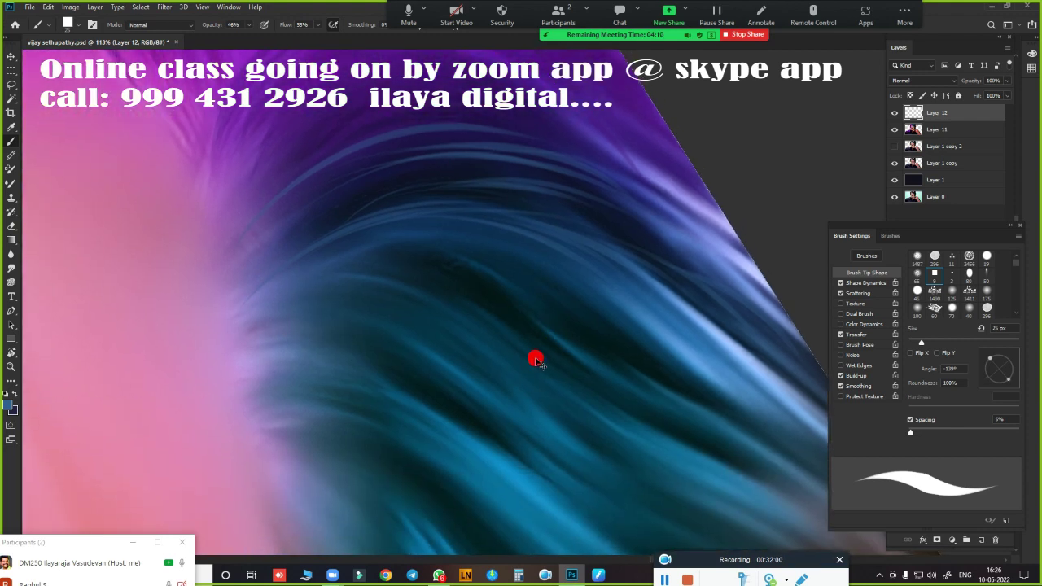
left_click_drag(513, 181, 399, 193)
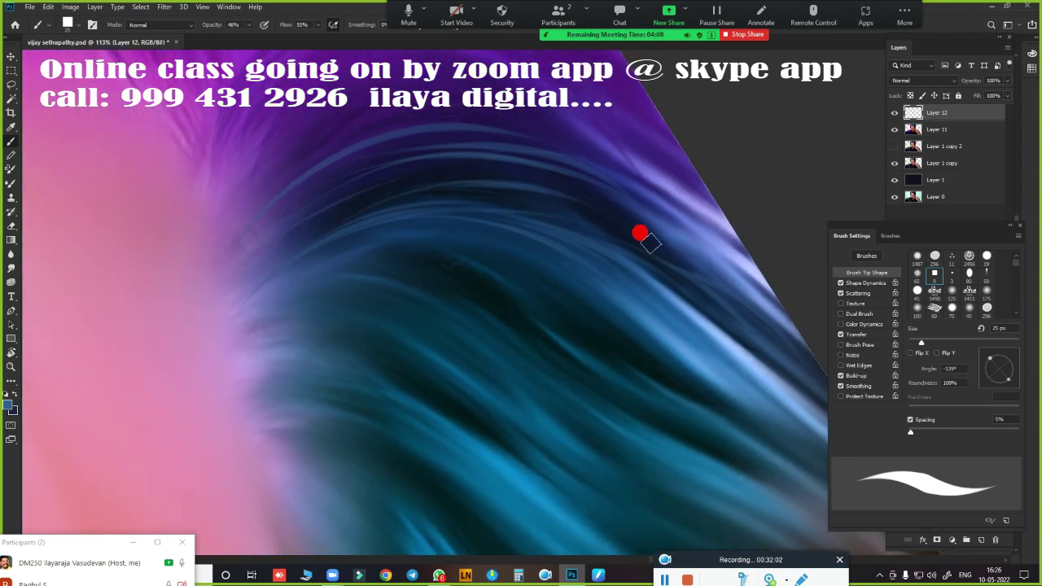
mouse_move(539, 322)
left_mouse_down()
mouse_move(431, 270)
mouse_move(539, 286)
mouse_move(443, 259)
left_mouse_up()
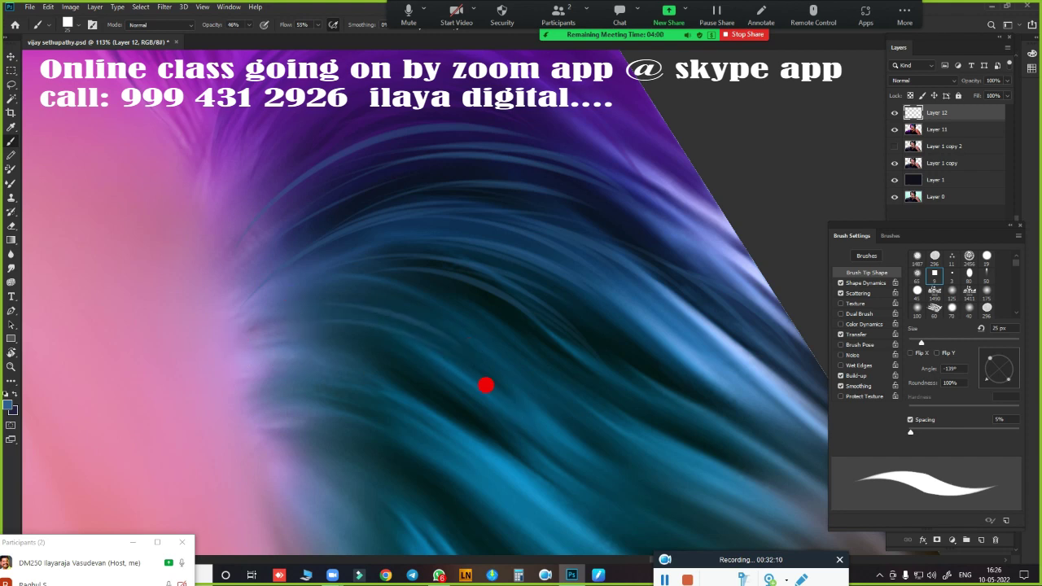
left_click_drag(392, 319, 462, 342)
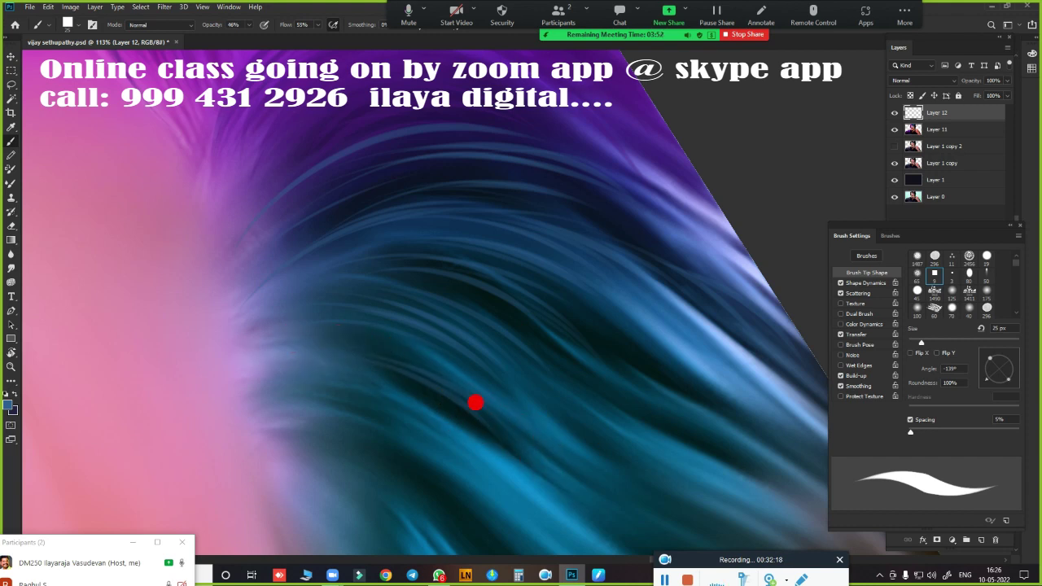
left_click_drag(575, 493, 529, 236)
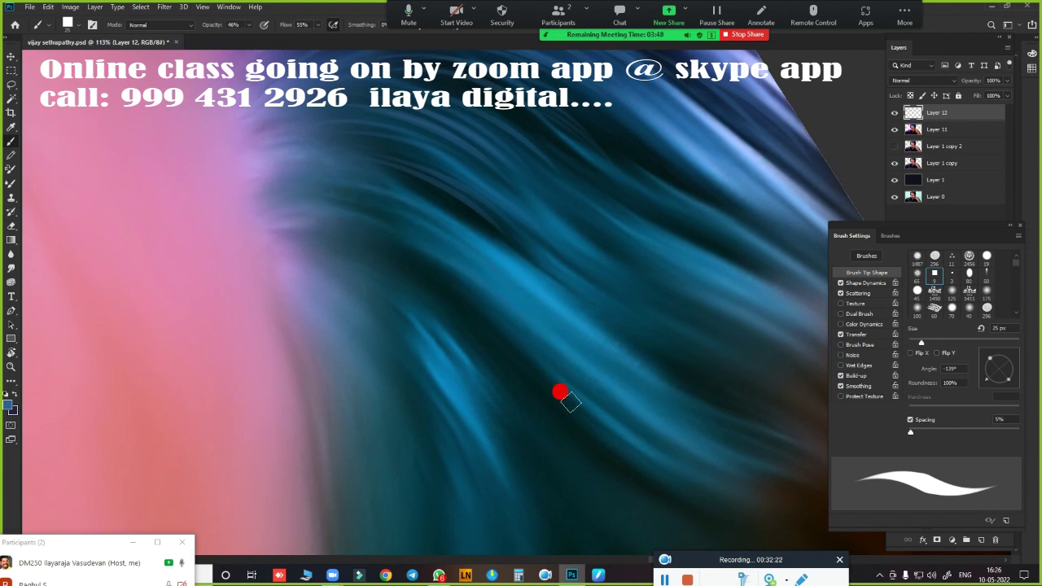
left_click_drag(514, 365, 462, 377)
On Layer 11, lasso a selection around the hair at the top of the head
key("Escape")
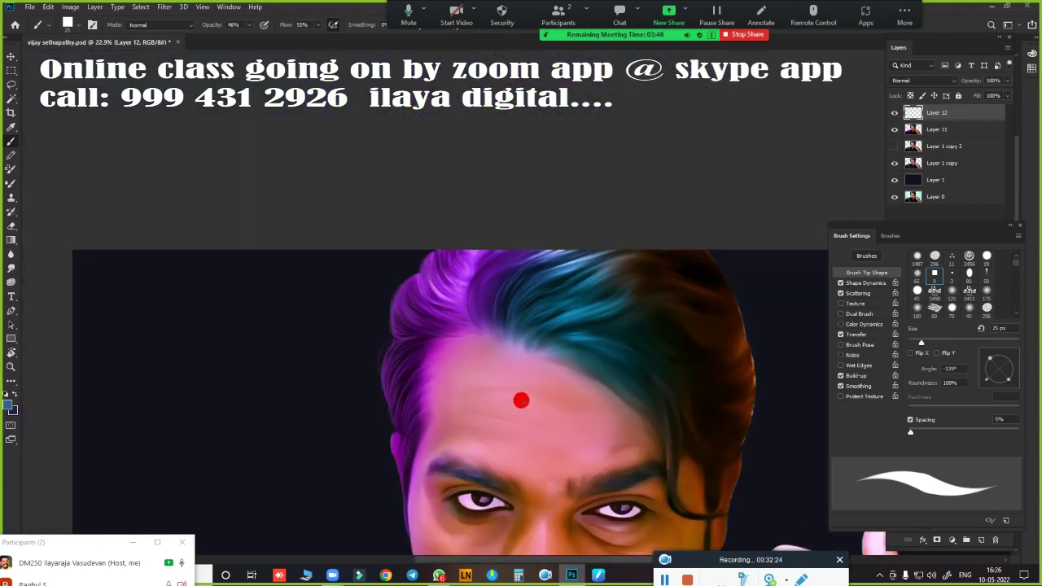
scroll(666, 393, "down", 3)
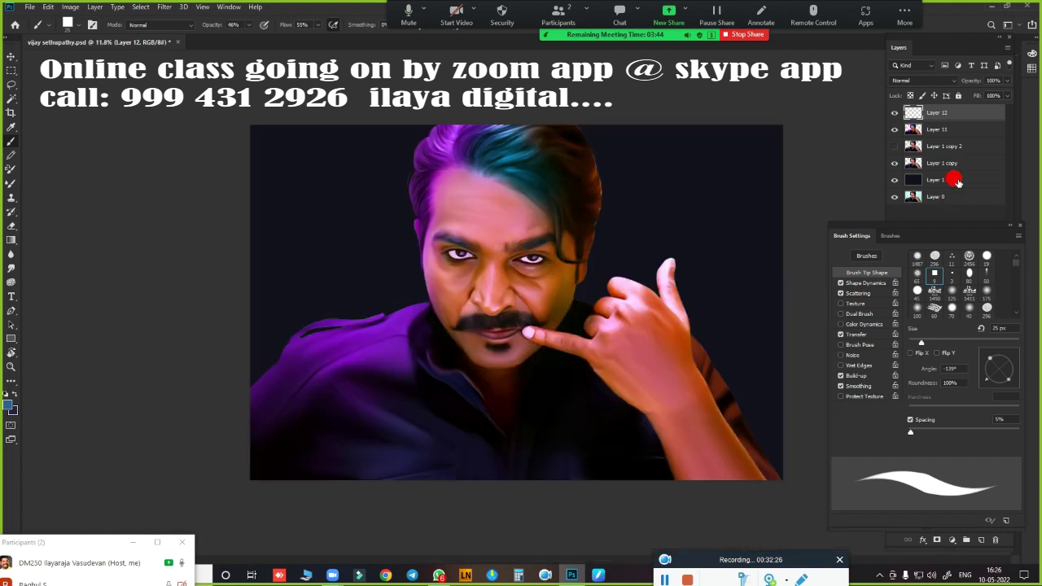
left_click(946, 129)
key("l")
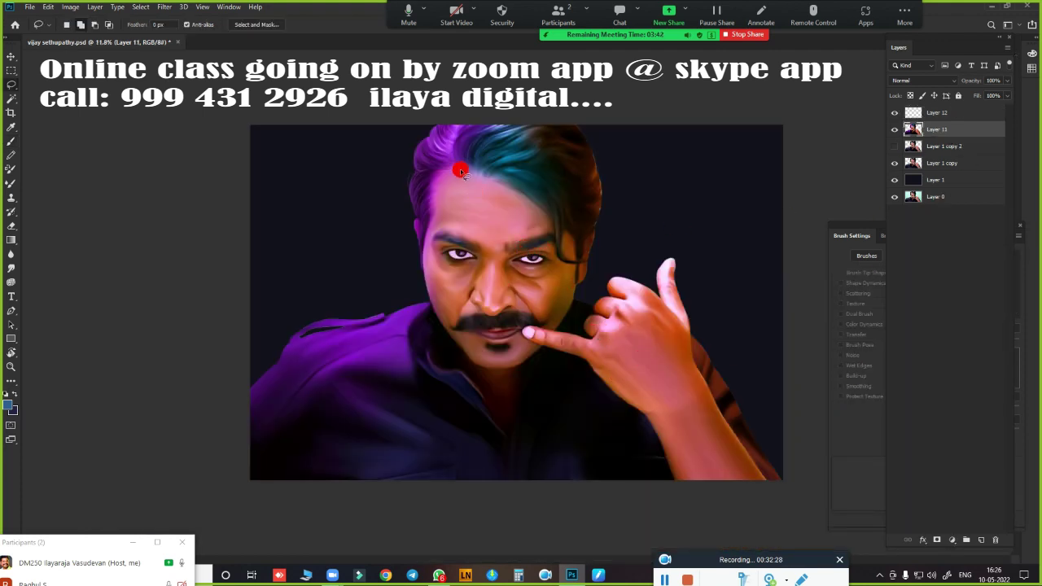
mouse_move(422, 236)
left_mouse_down()
mouse_move(334, 108)
mouse_move(624, 249)
mouse_move(595, 238)
left_mouse_up()
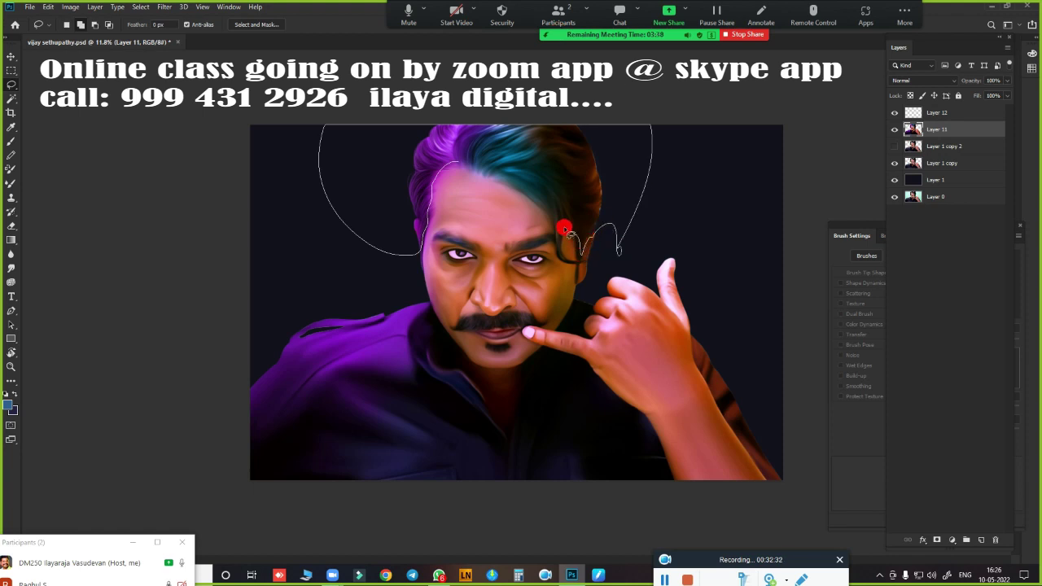
left_click_drag(444, 170, 419, 182)
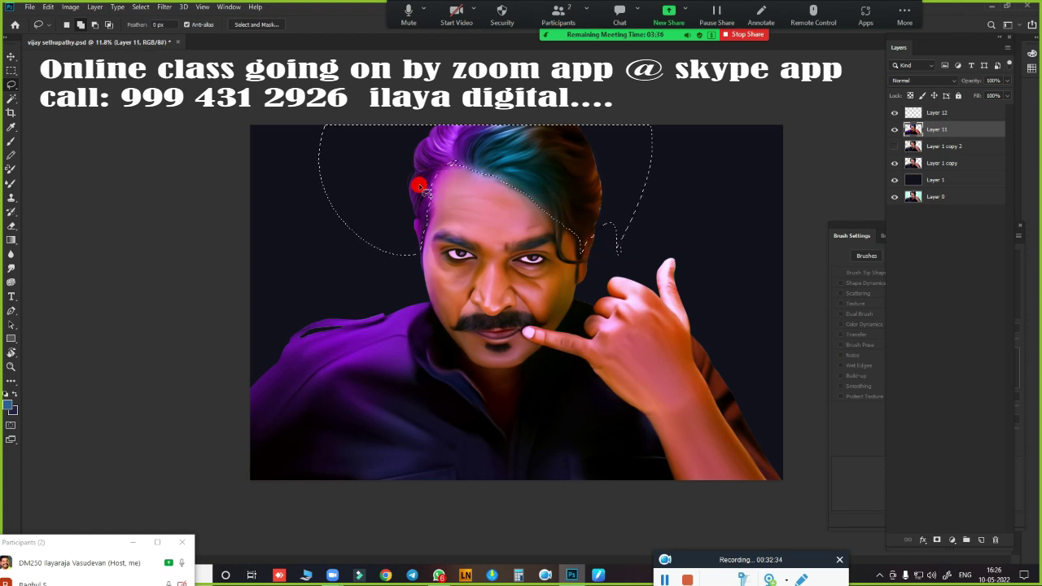
Feather the selection 10 px, copy it to a new layer, and set Lightness to -100
key("shift+F6")
type("10")
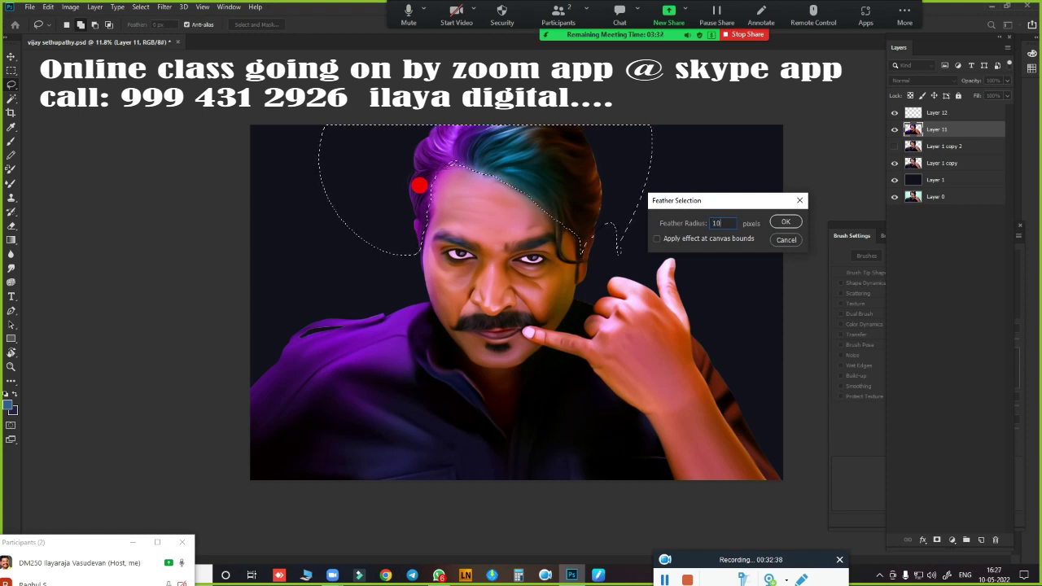
key("Return")
key("ctrl+j")
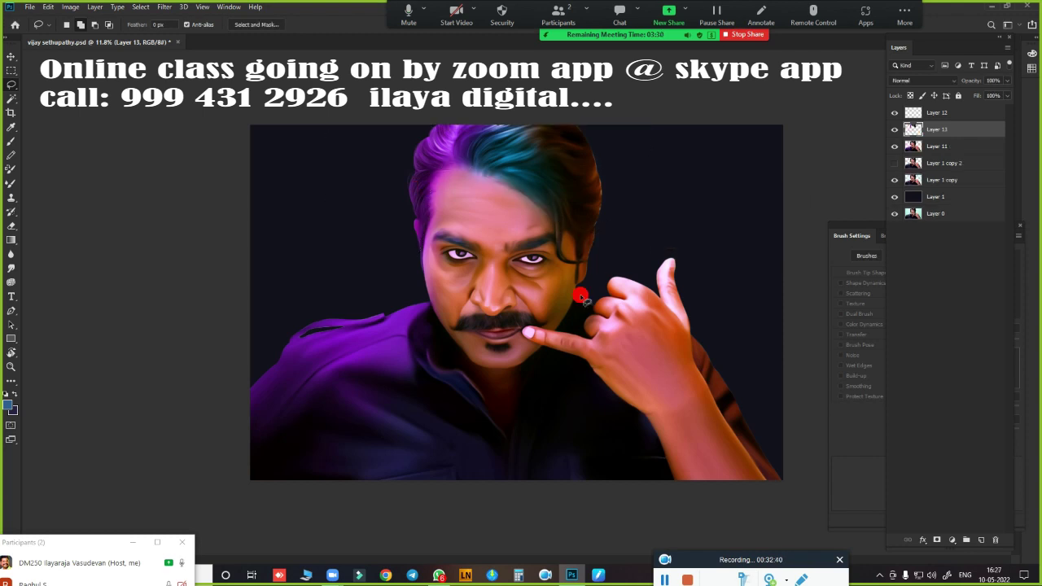
key("ctrl+u")
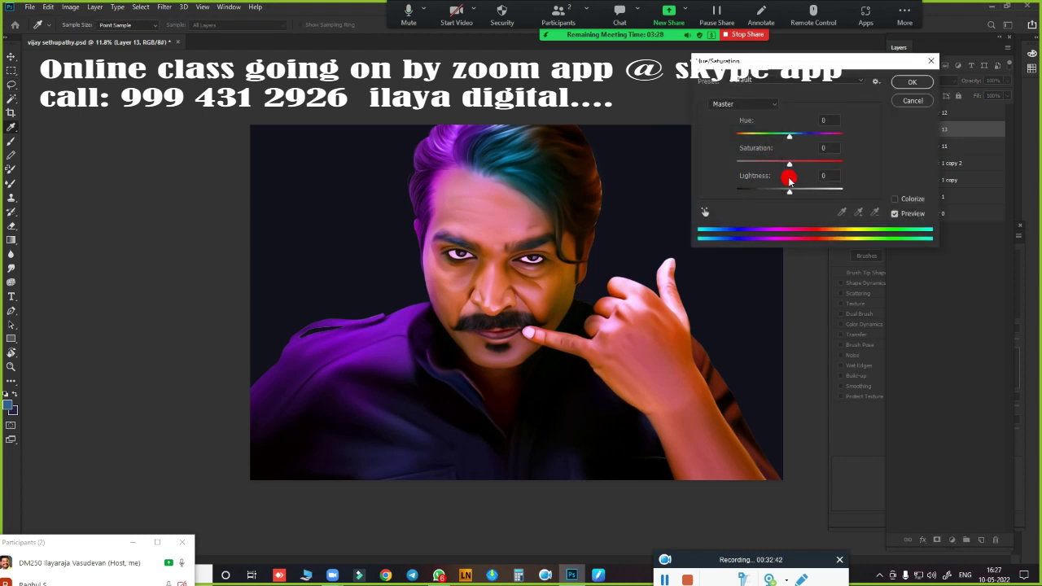
left_click_drag(789, 181, 705, 204)
left_click(906, 85)
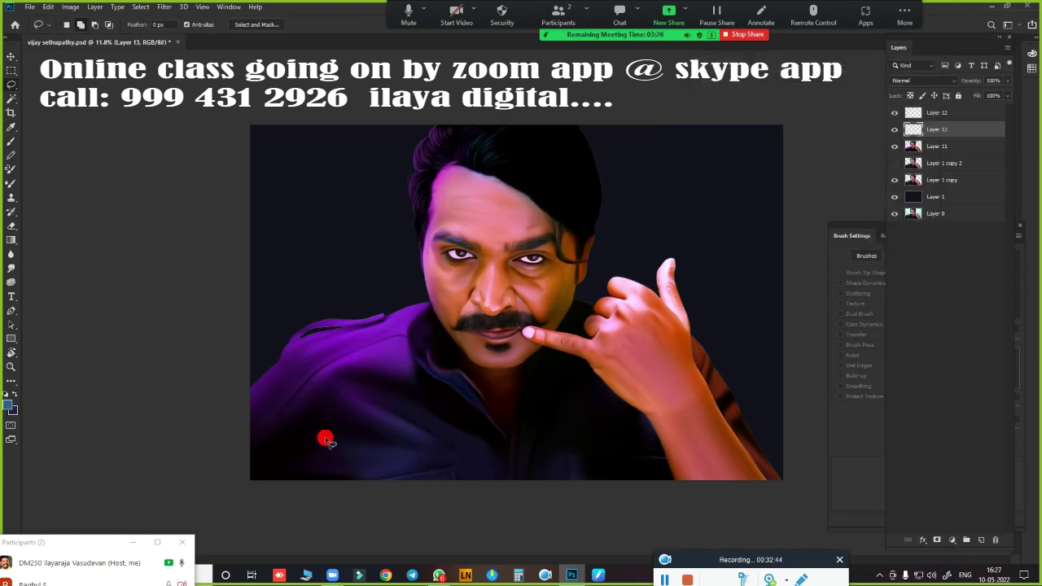
scroll(569, 245, "up", 3)
scroll(387, 183, "up", 2)
mouse_move(386, 180)
left_mouse_down()
mouse_move(529, 367)
mouse_move(537, 472)
left_mouse_up()
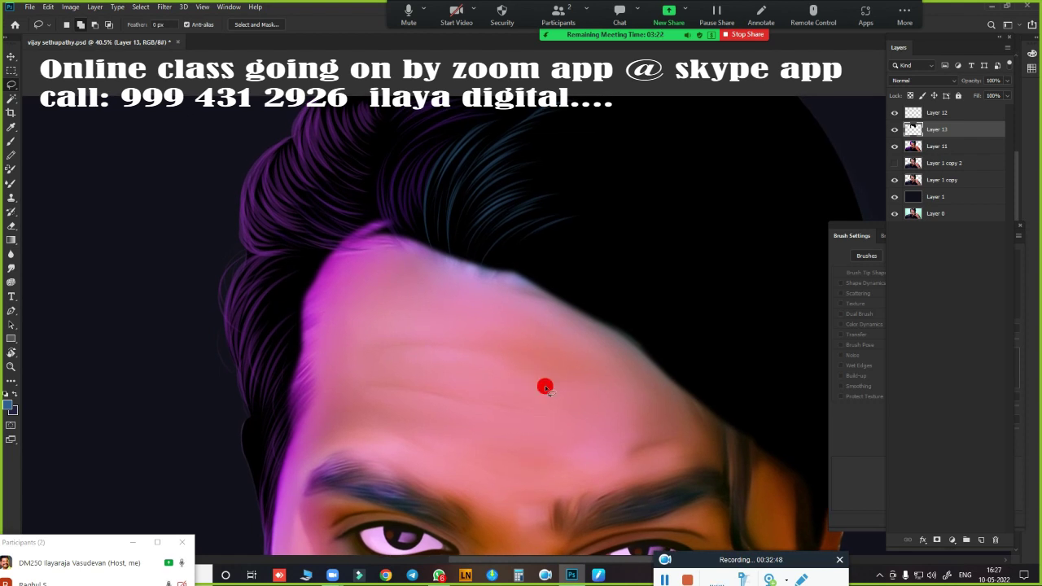
scroll(542, 384, "down", 3)
scroll(476, 334, "down", 2)
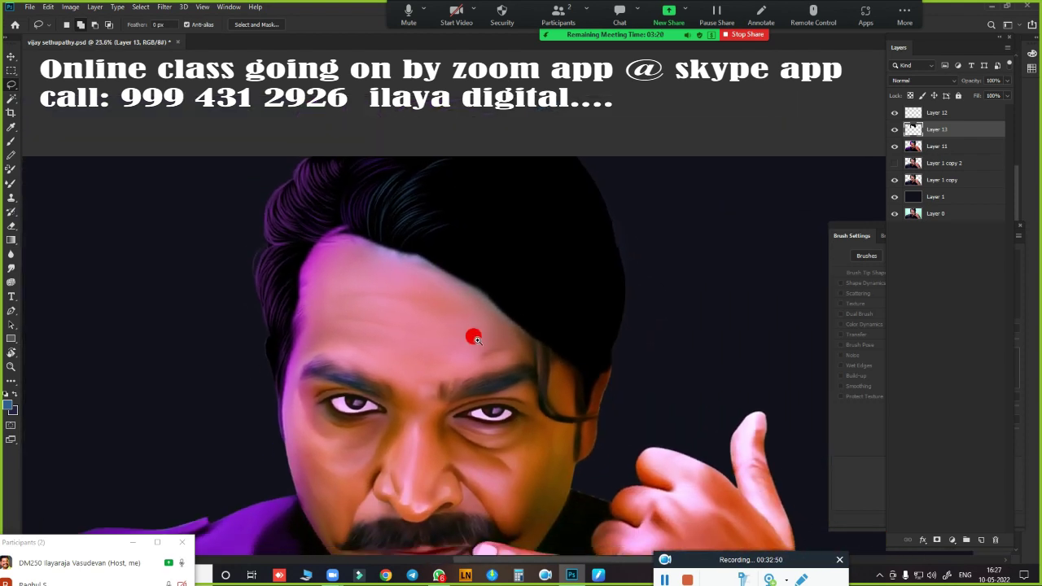
scroll(479, 337, "down", 1)
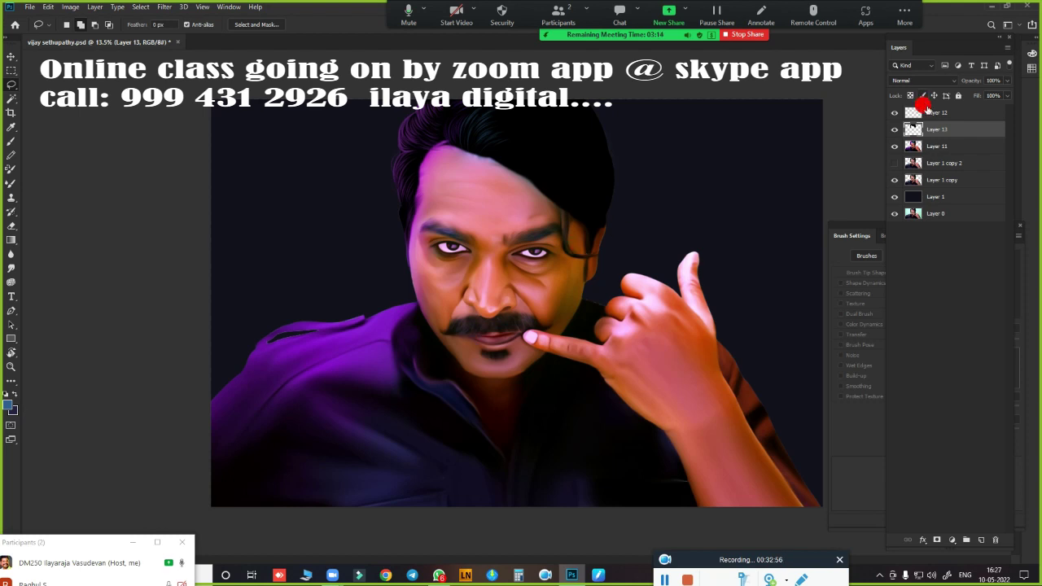
scroll(516, 177, "up", 2)
scroll(521, 135, "up", 1)
scroll(530, 326, "down", 1)
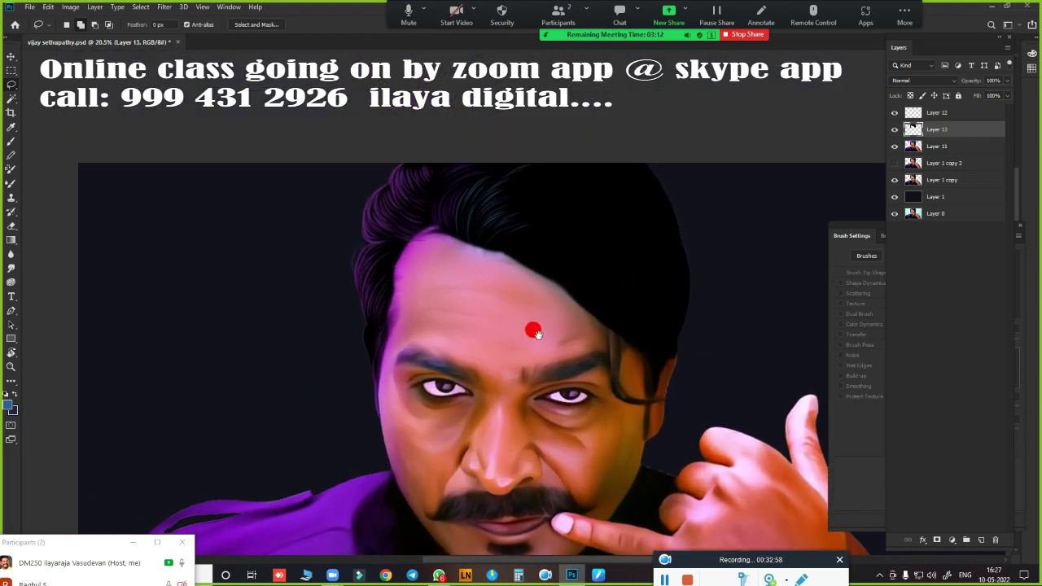
scroll(529, 325, "down", 1)
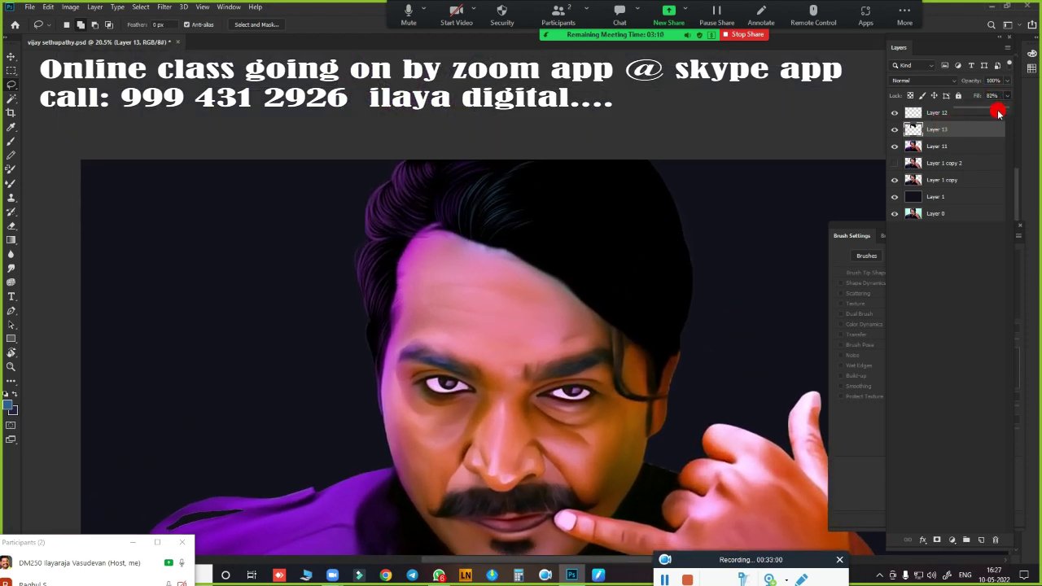
Lower Layer 13's fill and erase its dark edge along the hairline with a smaller eraser
left_click_drag(998, 114, 996, 114)
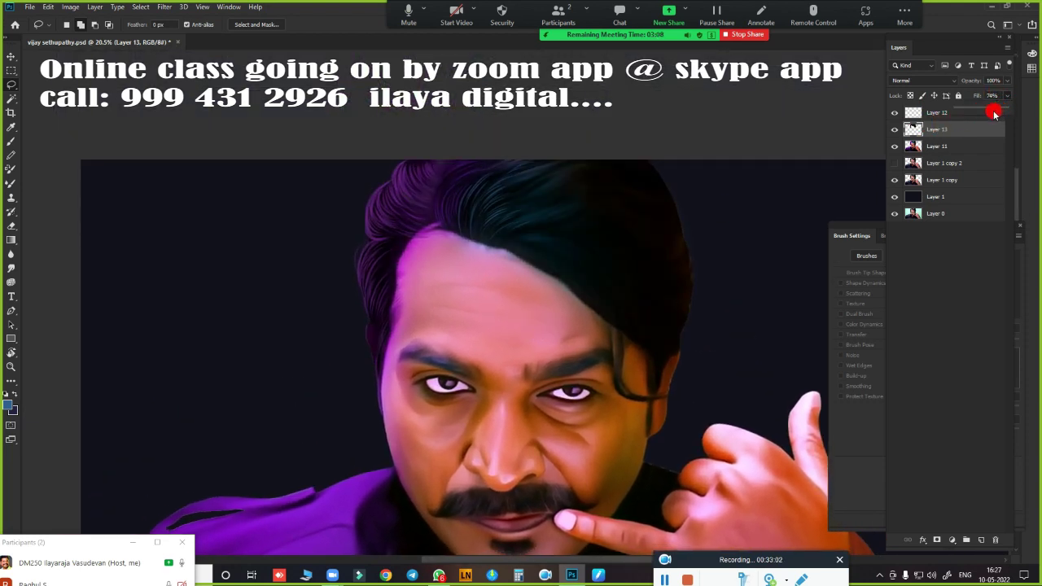
left_click_drag(989, 114, 993, 114)
scroll(486, 321, "up", 3)
key("e")
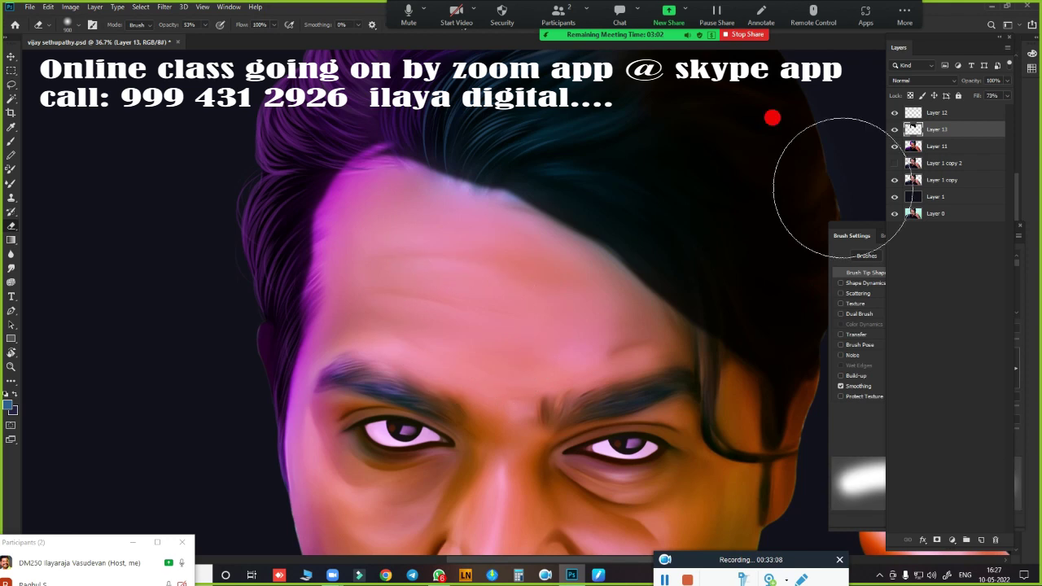
key("bracketleft")
key("bracketleft")
key("bracketleft")
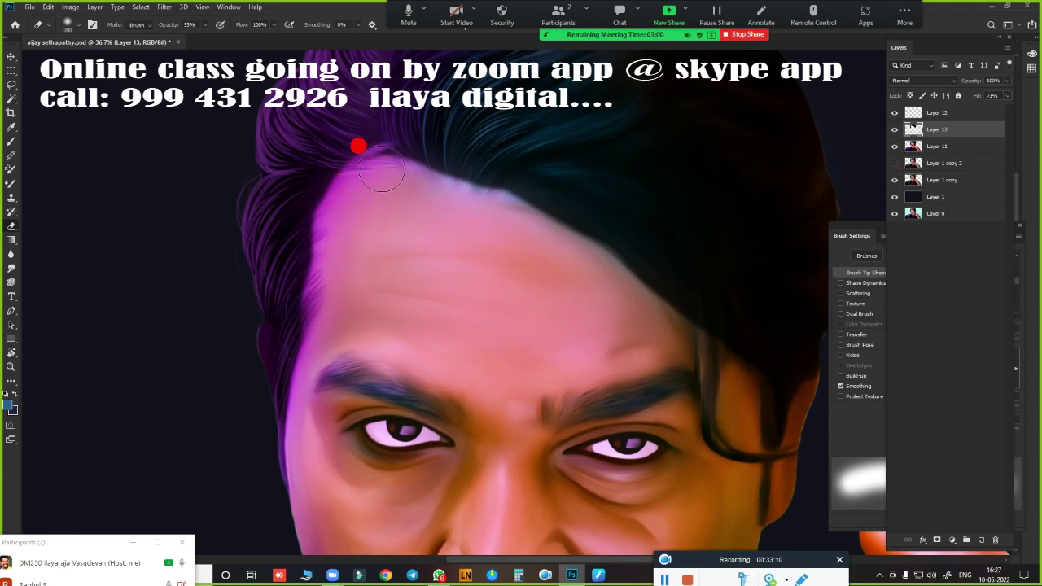
mouse_move(381, 169)
left_mouse_down()
mouse_move(344, 193)
mouse_move(315, 346)
left_mouse_up()
mouse_move(405, 214)
left_mouse_down()
mouse_move(410, 174)
mouse_move(667, 307)
mouse_move(709, 344)
left_mouse_up()
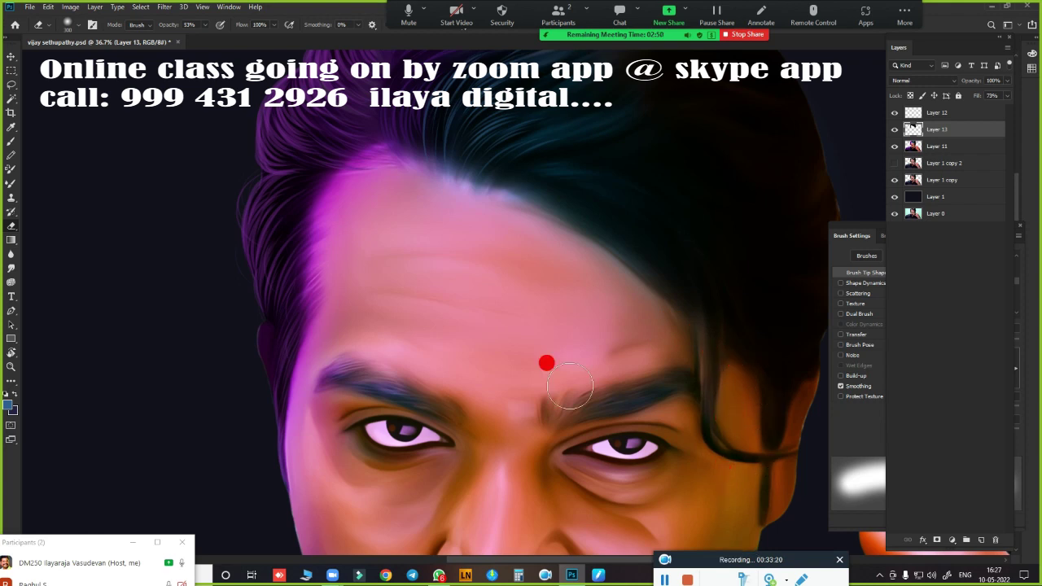
Hide Layer 13 and rotate the view about 16°
left_click(895, 130)
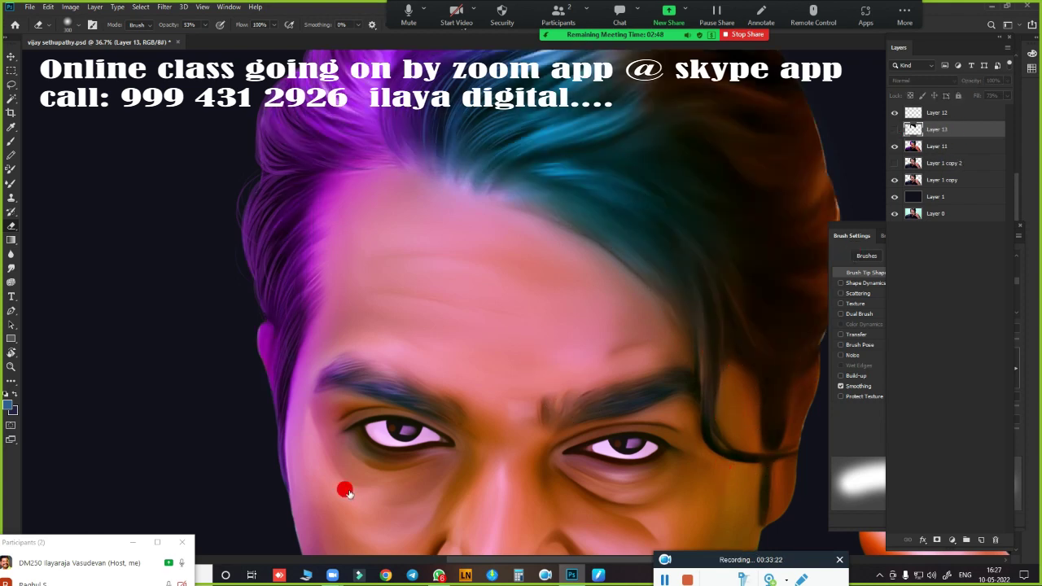
scroll(586, 290, "down", 2)
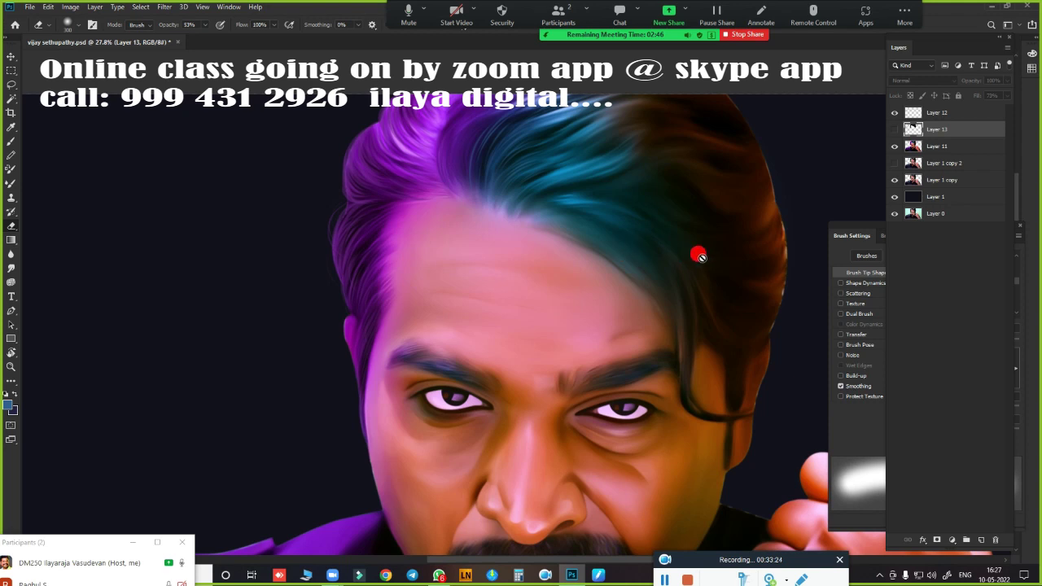
scroll(699, 254, "up", 2)
scroll(667, 233, "up", 2)
scroll(618, 326, "up", 2)
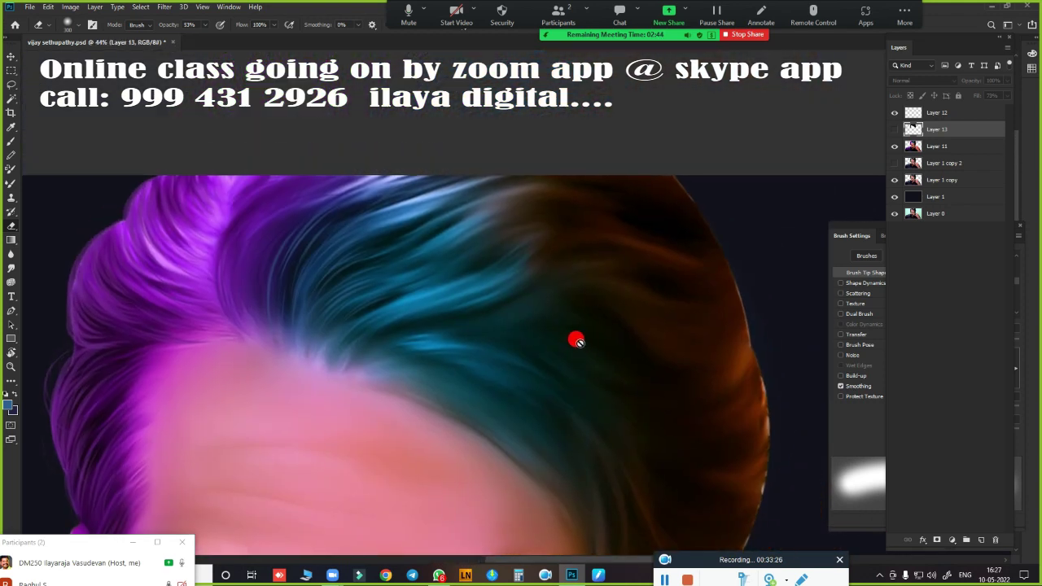
key("r")
left_click_drag(628, 350, 640, 407)
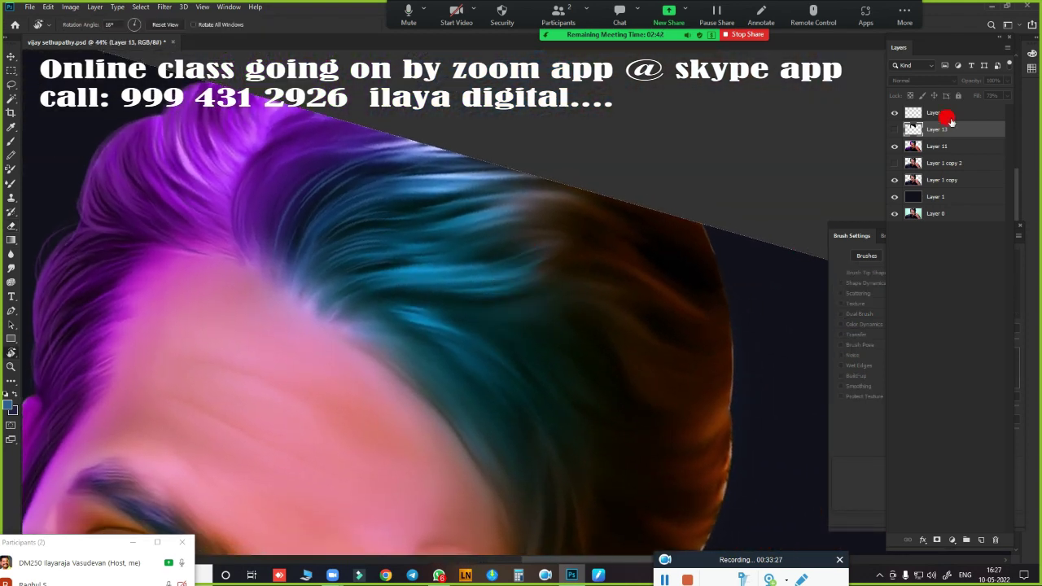
On Layer 12, zoom in and brush a faint light strand across the teal hair
left_click(937, 113)
scroll(572, 352, "up", 1)
scroll(573, 352, "up", 2)
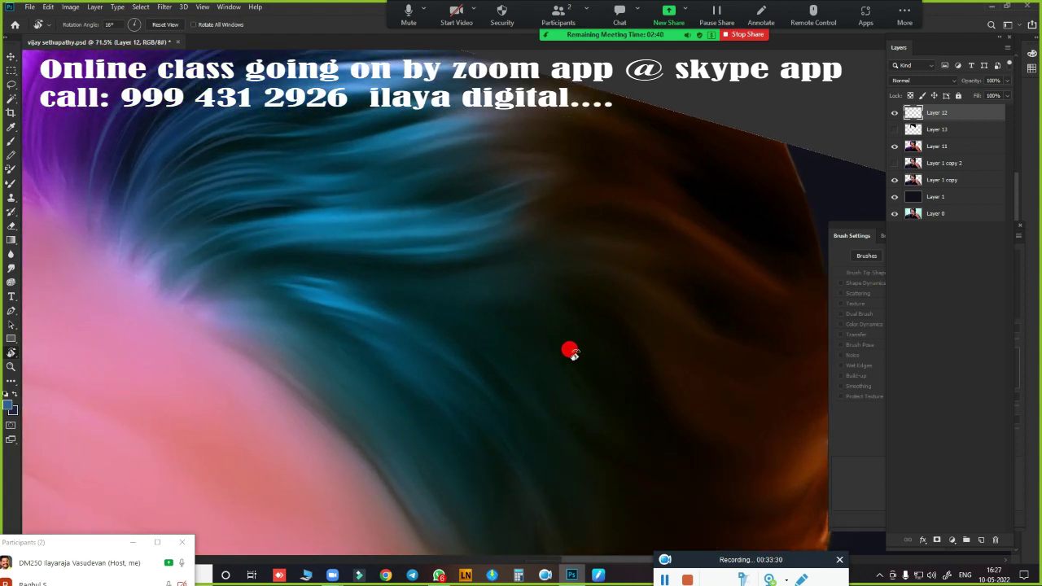
key("b")
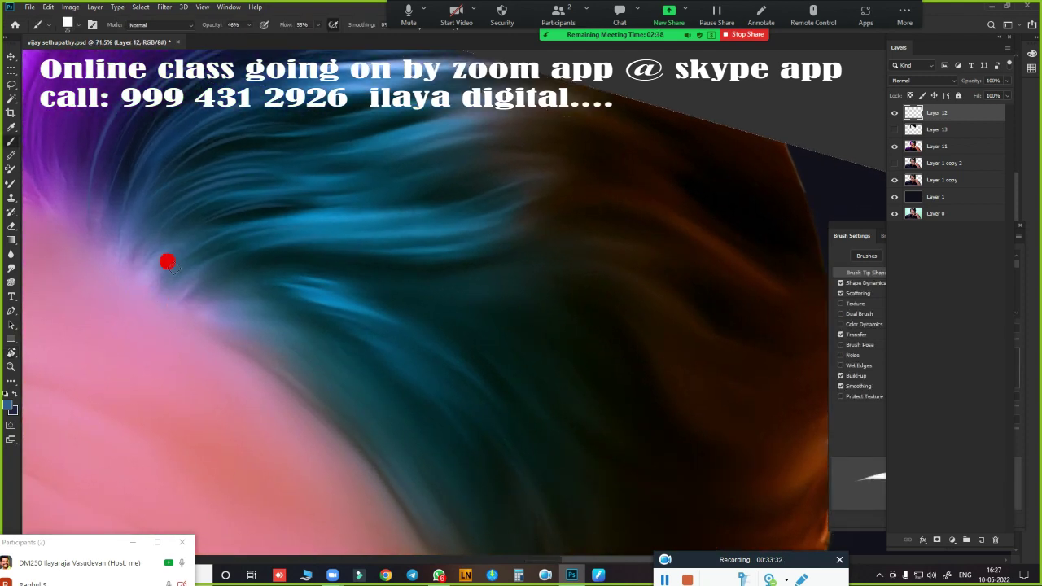
scroll(308, 298, "up", 1)
scroll(489, 282, "up", 1)
scroll(320, 265, "up", 1)
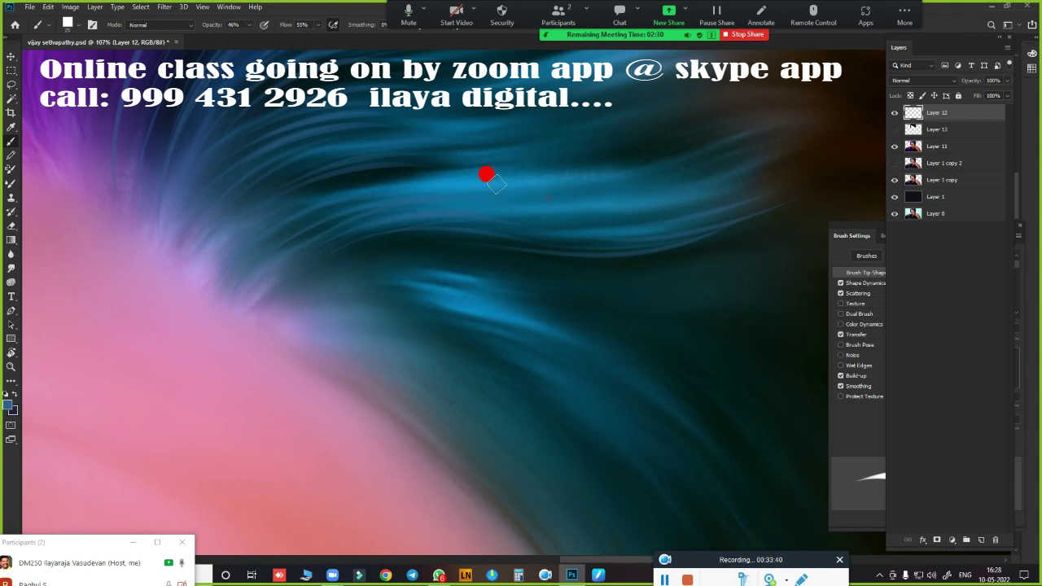
left_click_drag(262, 220, 512, 174)
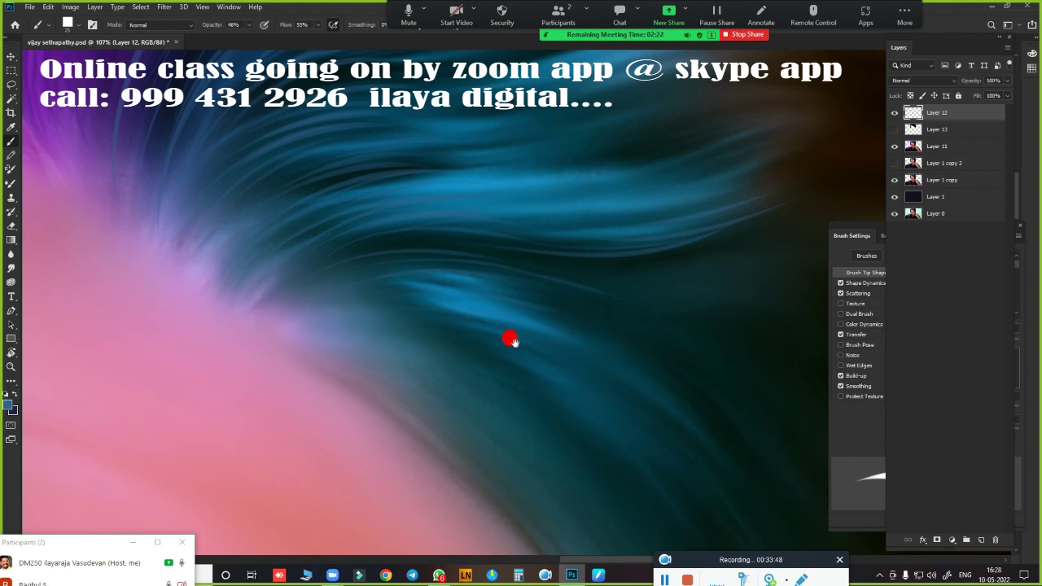
Center the teal and orange hair and paint thin light strands near the hair top
left_click_drag(510, 341, 358, 221)
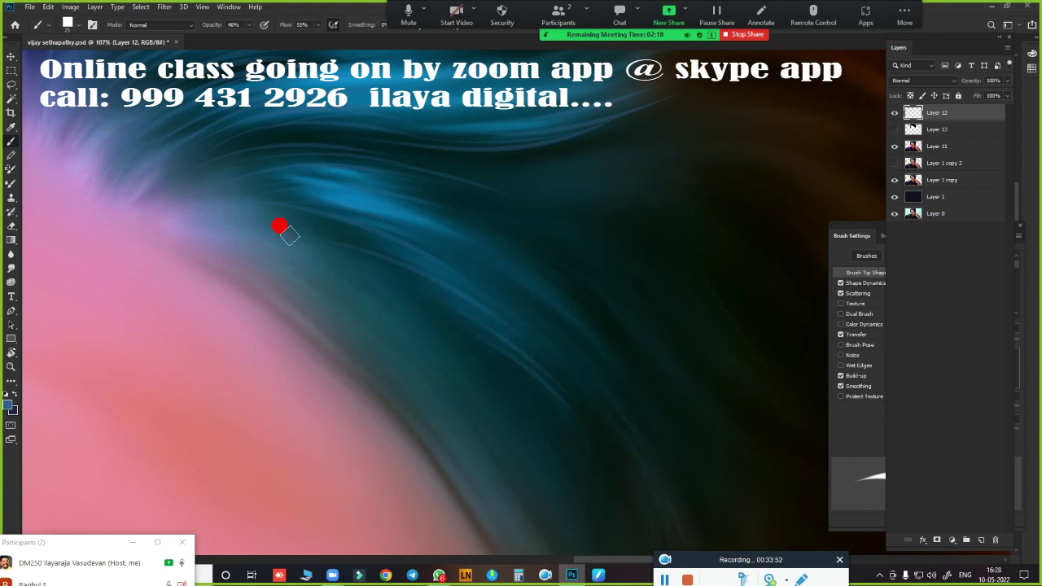
left_click_drag(600, 318, 389, 402)
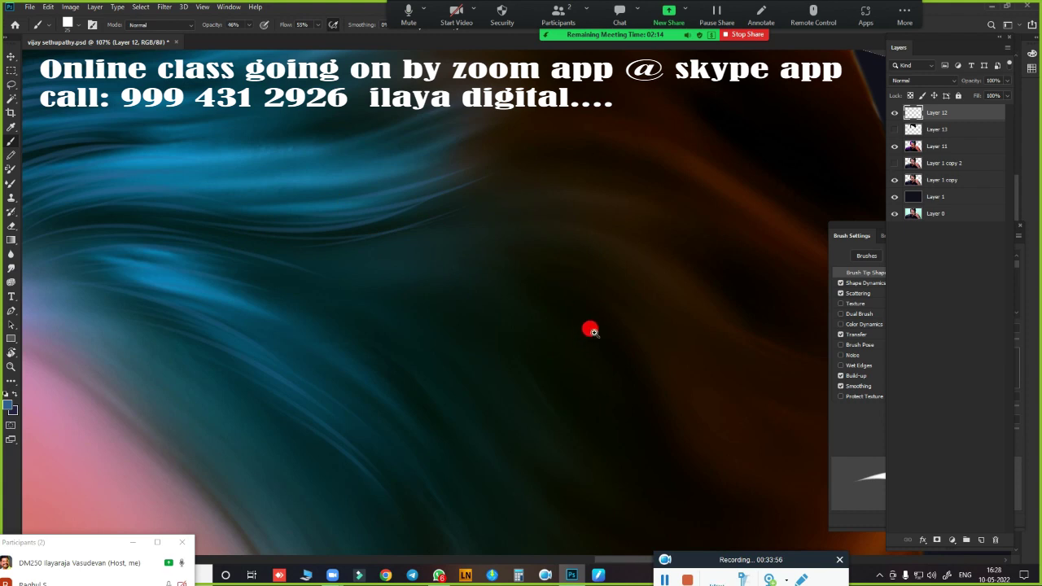
scroll(590, 328, "down", 3)
left_click_drag(549, 344, 388, 375)
scroll(388, 375, "up", 2)
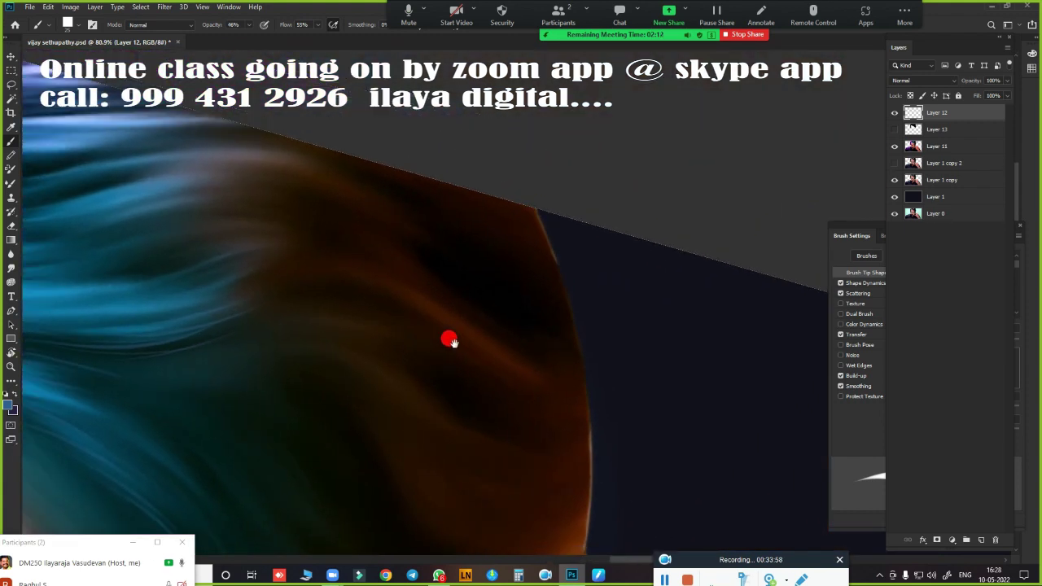
left_click_drag(448, 337, 554, 263)
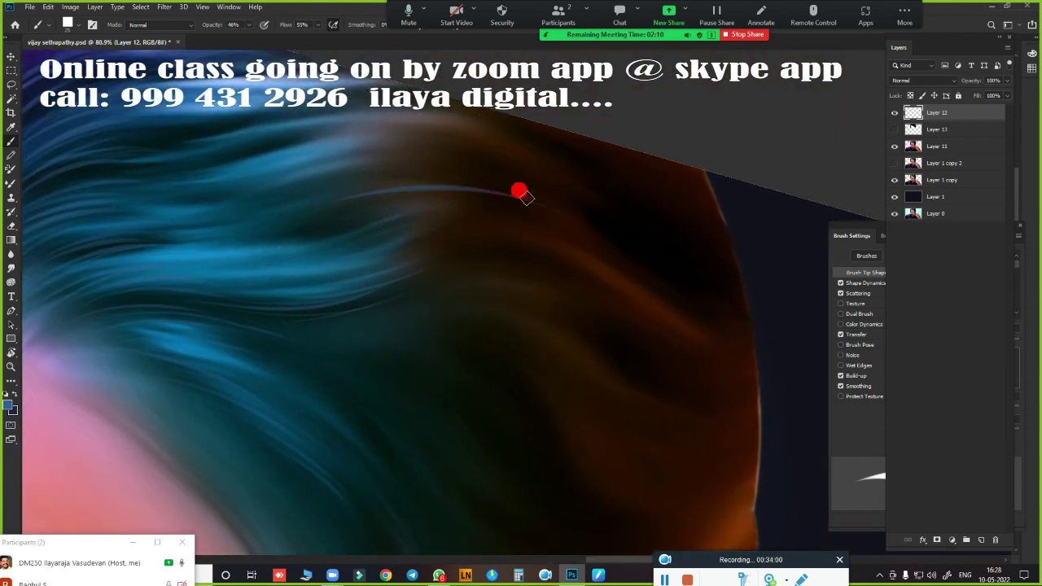
left_click_drag(545, 202, 267, 195)
left_click_drag(416, 189, 257, 194)
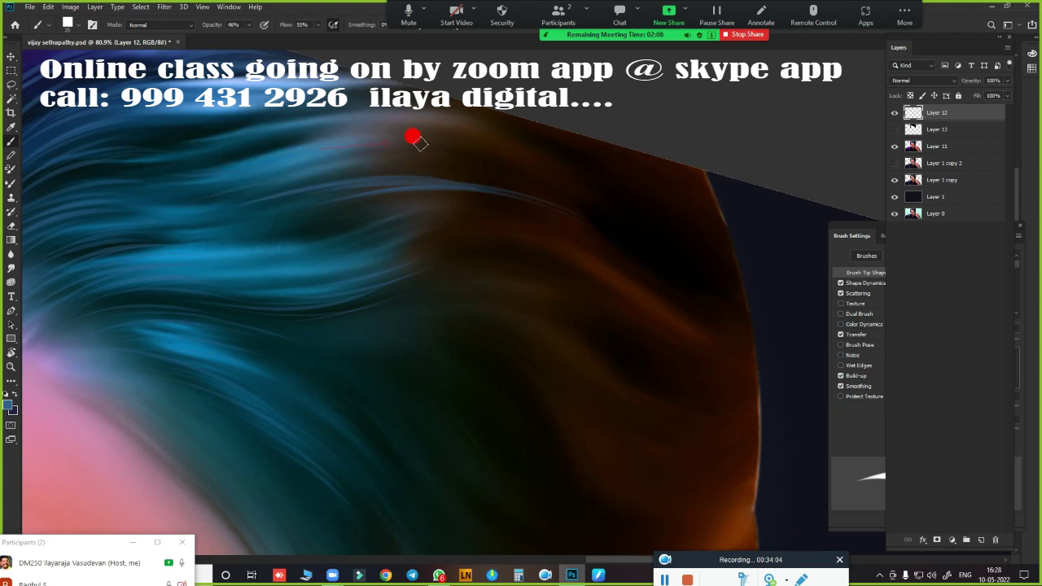
left_click_drag(415, 141, 318, 143)
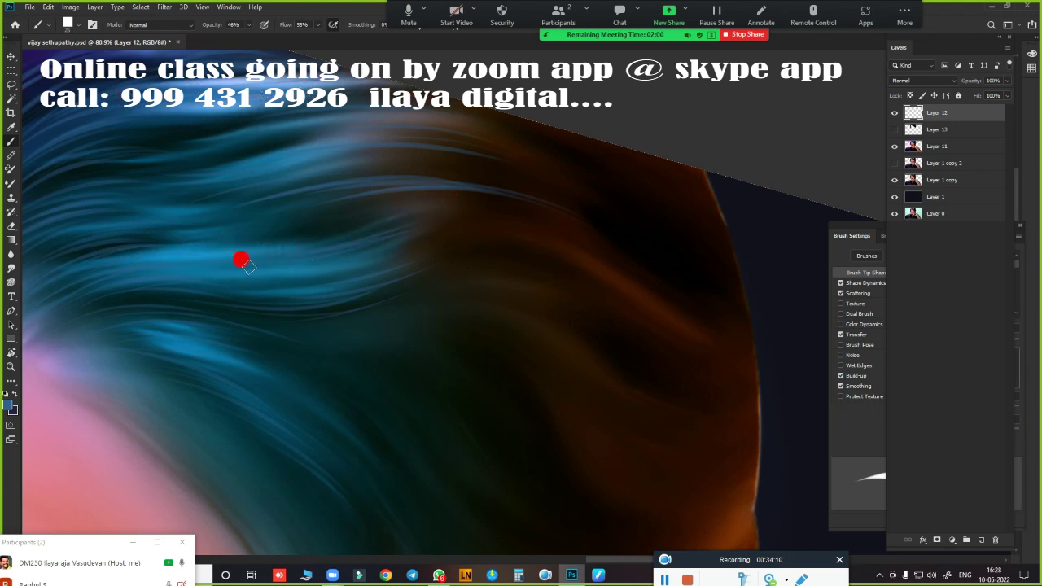
Paint curved light strands across the teal hair, undoing the unwanted strokes
mouse_move(372, 321)
left_mouse_down()
mouse_move(523, 221)
mouse_move(682, 317)
left_mouse_up()
key("ctrl+z")
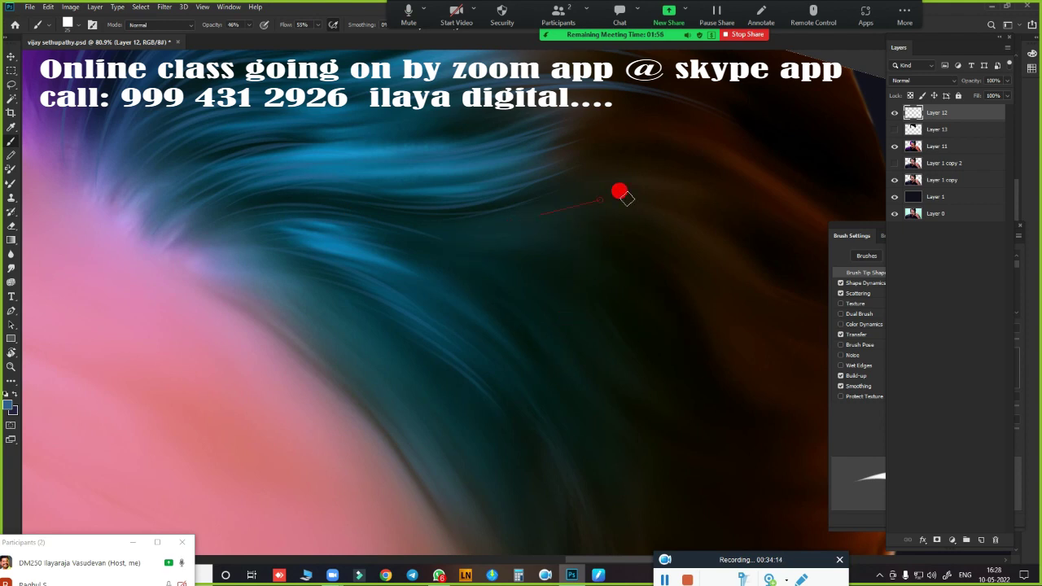
left_click_drag(682, 203, 480, 239)
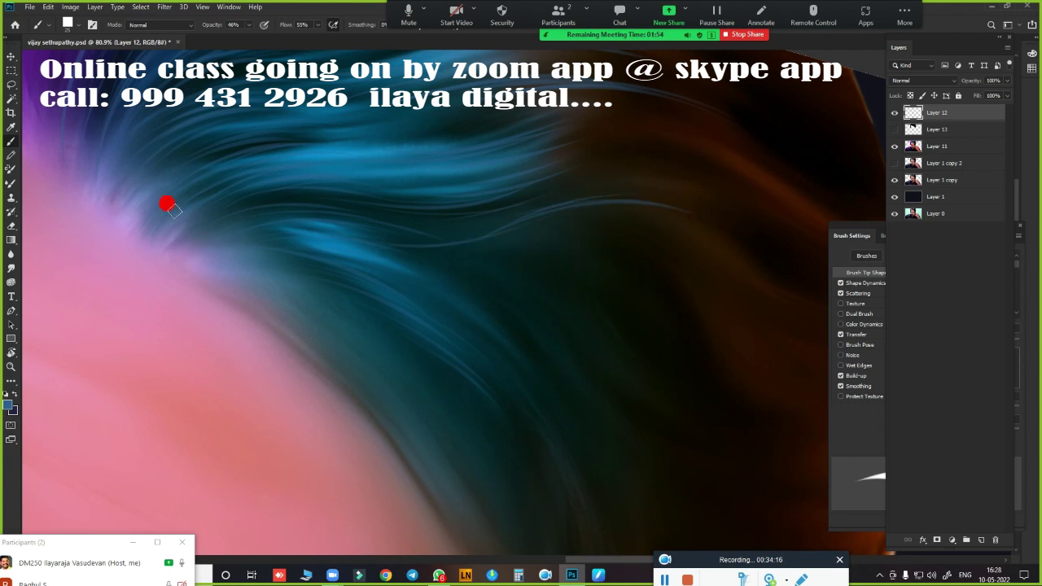
left_click_drag(278, 192, 566, 241)
key("ctrl+z")
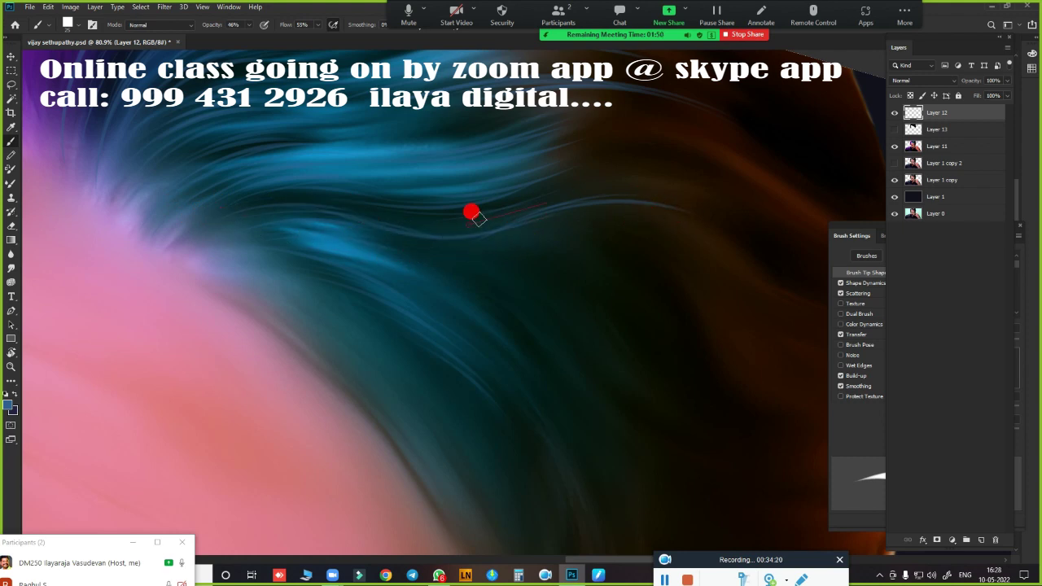
Paint faint light strands along the hair edge and hairline
scroll(472, 213, "down", 3)
scroll(451, 232, "down", 3)
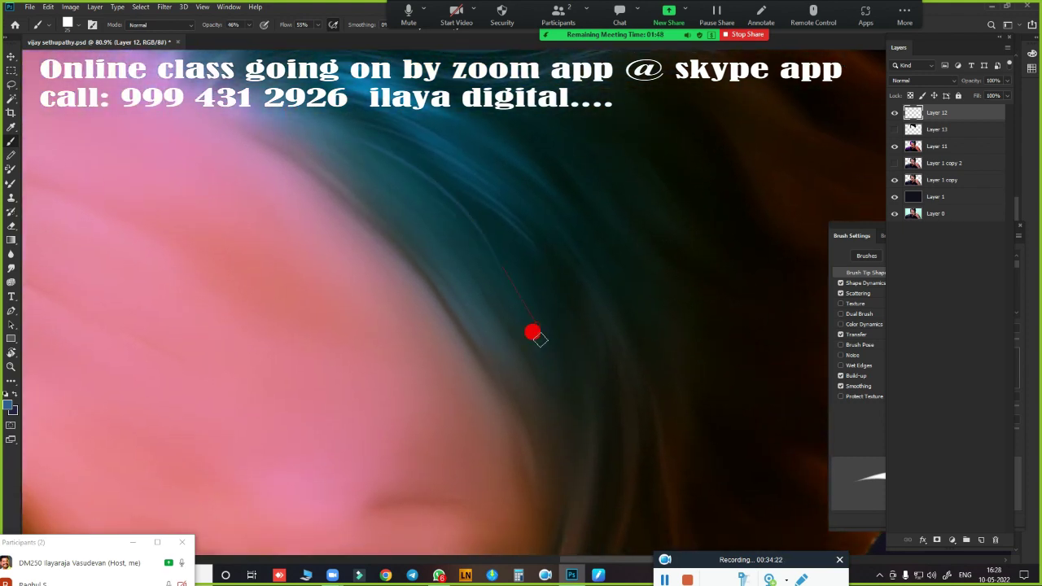
left_click_drag(532, 332, 479, 233)
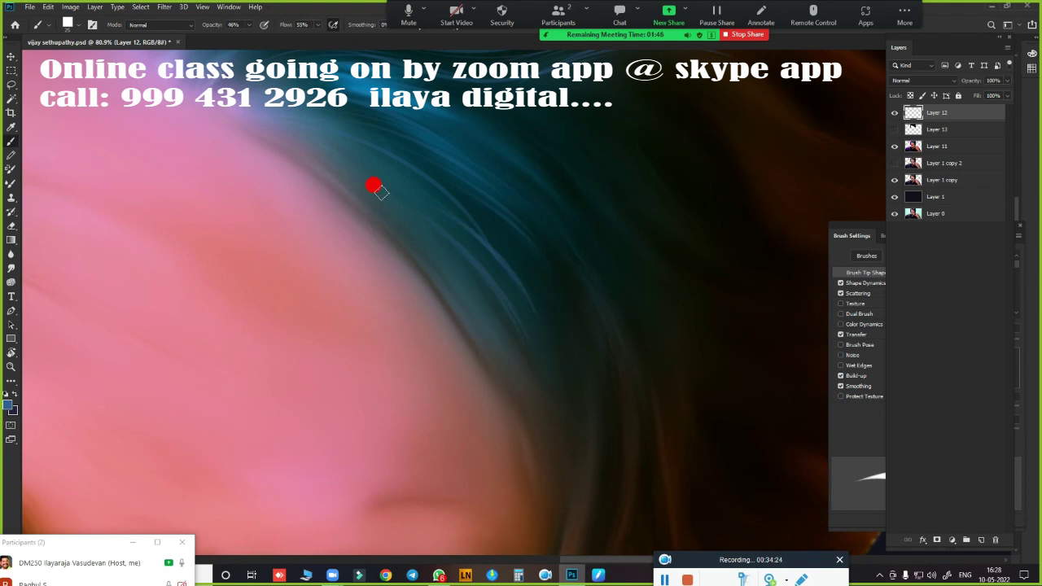
left_click_drag(521, 304, 439, 210)
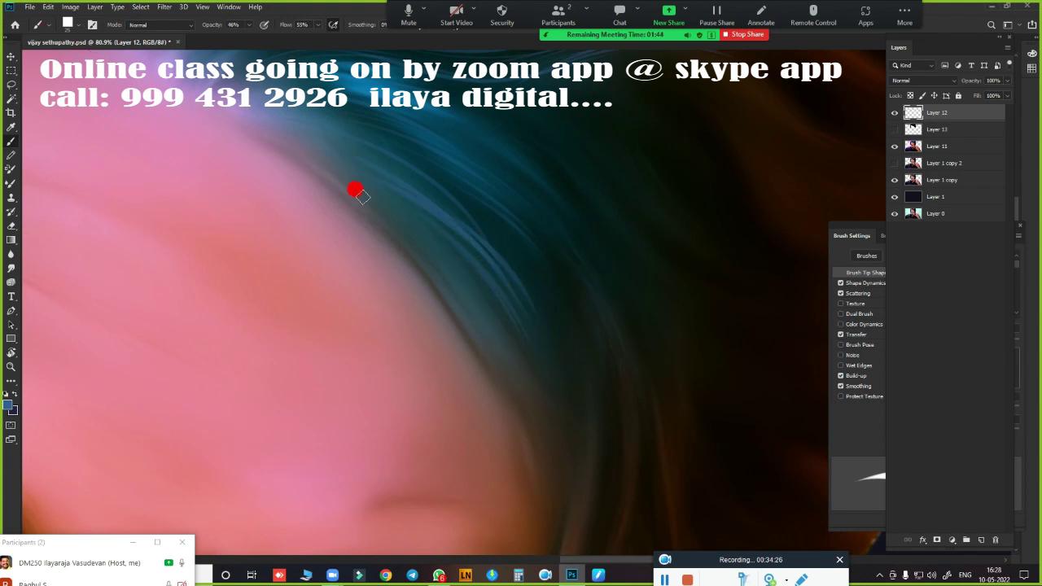
left_click_drag(353, 188, 489, 285)
left_click_drag(558, 389, 496, 326)
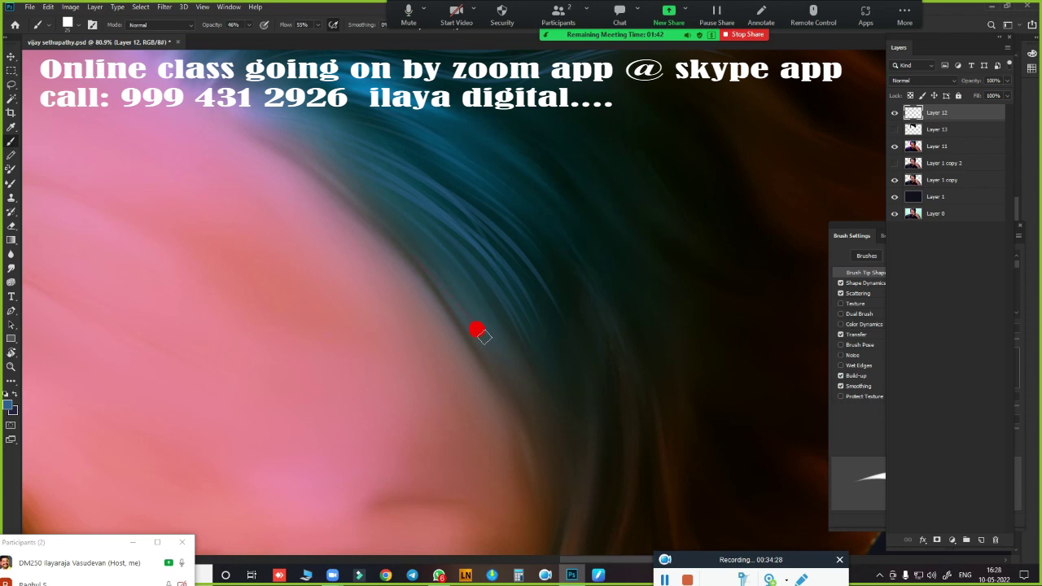
left_click_drag(536, 412, 476, 305)
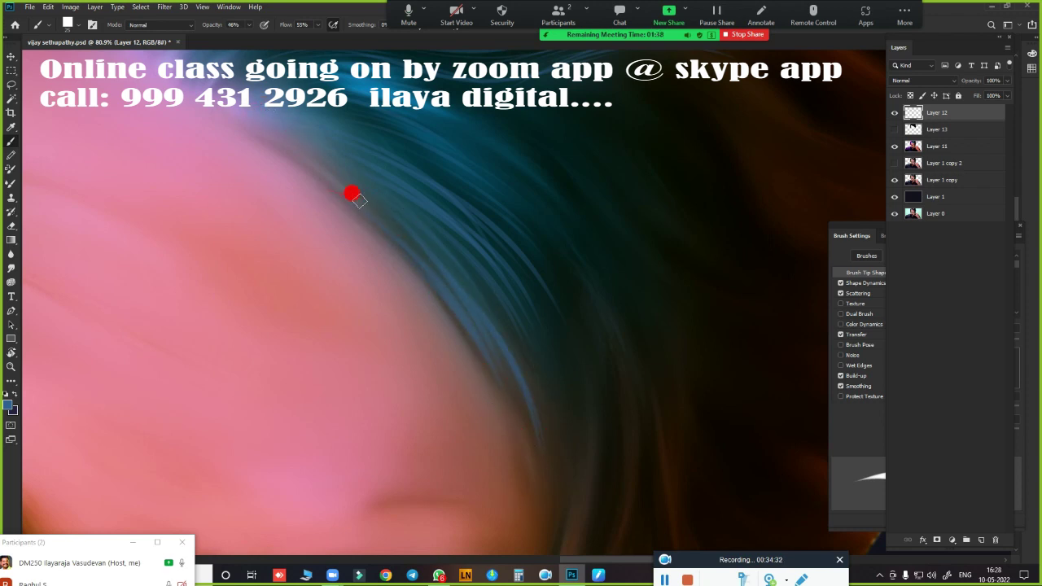
Add thin light-blue strands by the temple, curving down past the eye
left_click_drag(581, 472, 474, 166)
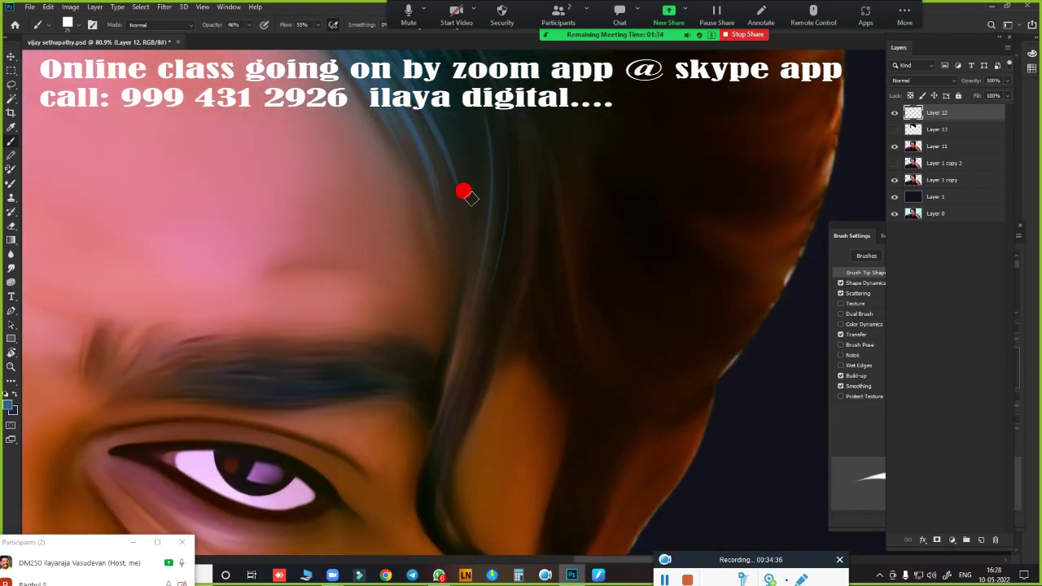
left_click_drag(500, 310, 488, 160)
left_click_drag(512, 122, 518, 277)
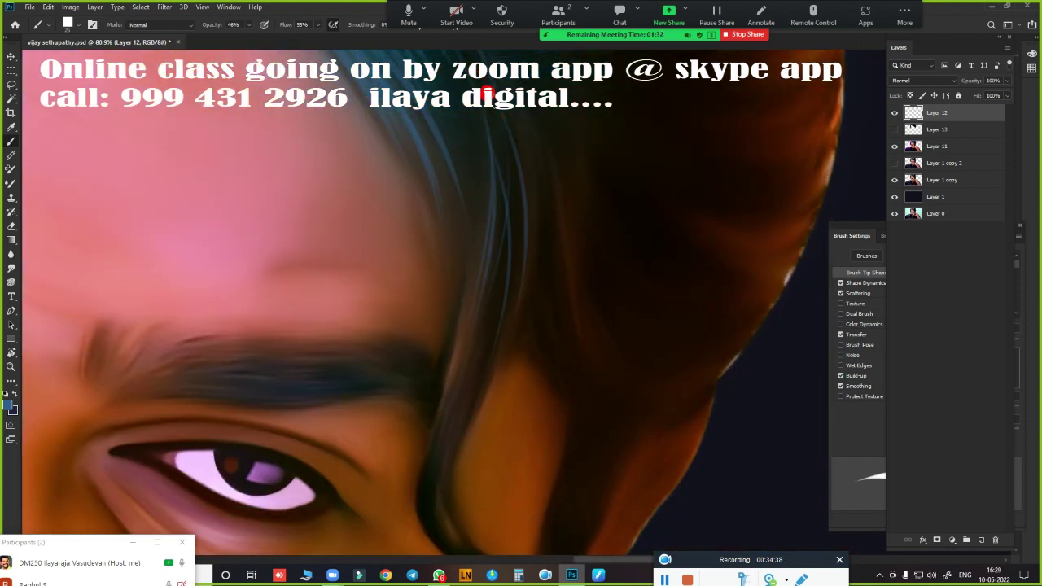
left_click_drag(453, 435, 573, 135)
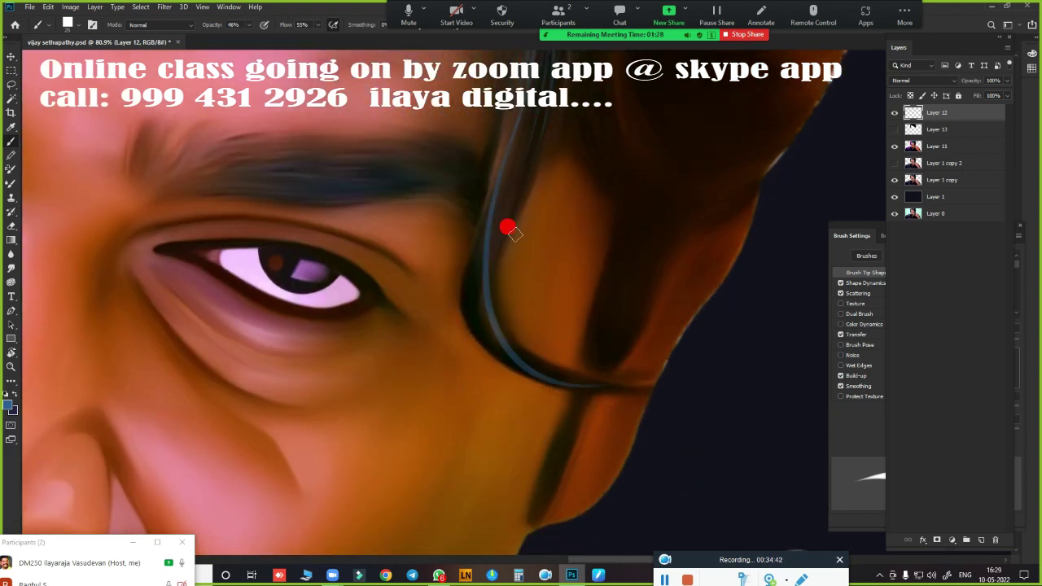
mouse_move(461, 266)
left_mouse_down()
mouse_move(506, 360)
mouse_move(503, 298)
left_mouse_up()
left_click_drag(612, 246, 618, 377)
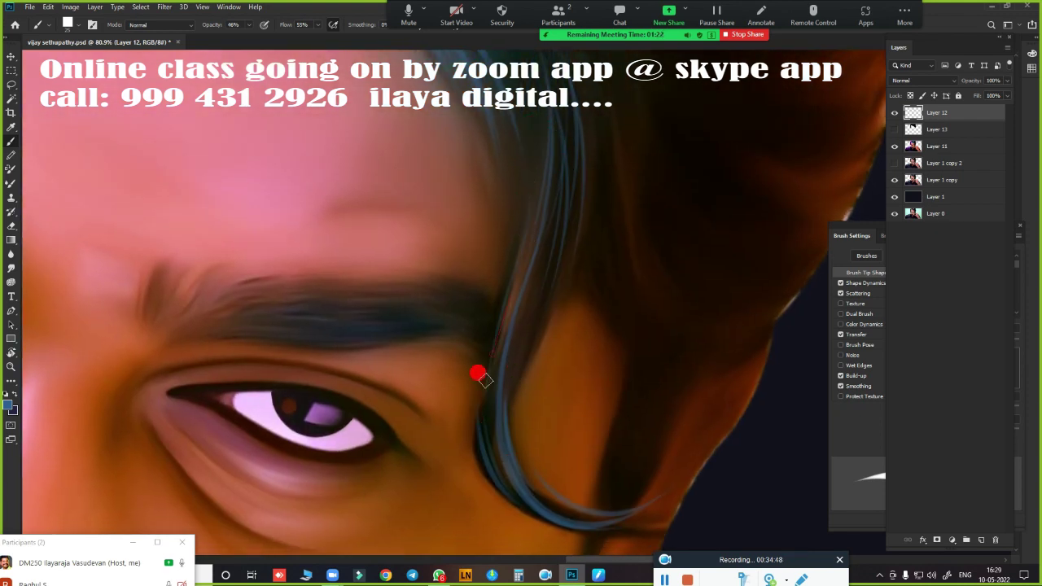
left_click_drag(516, 272, 523, 480)
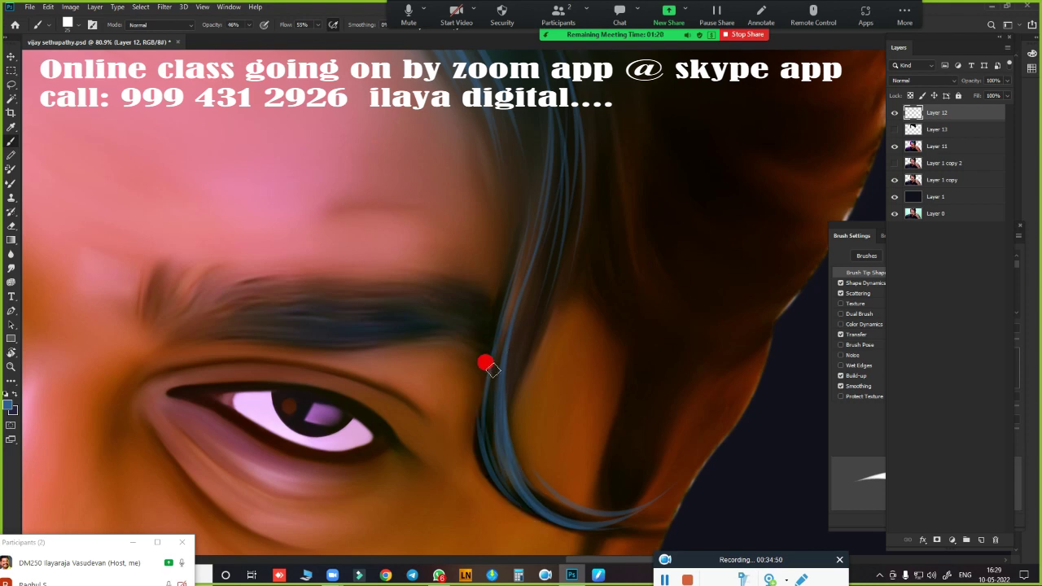
left_click_drag(483, 360, 480, 405)
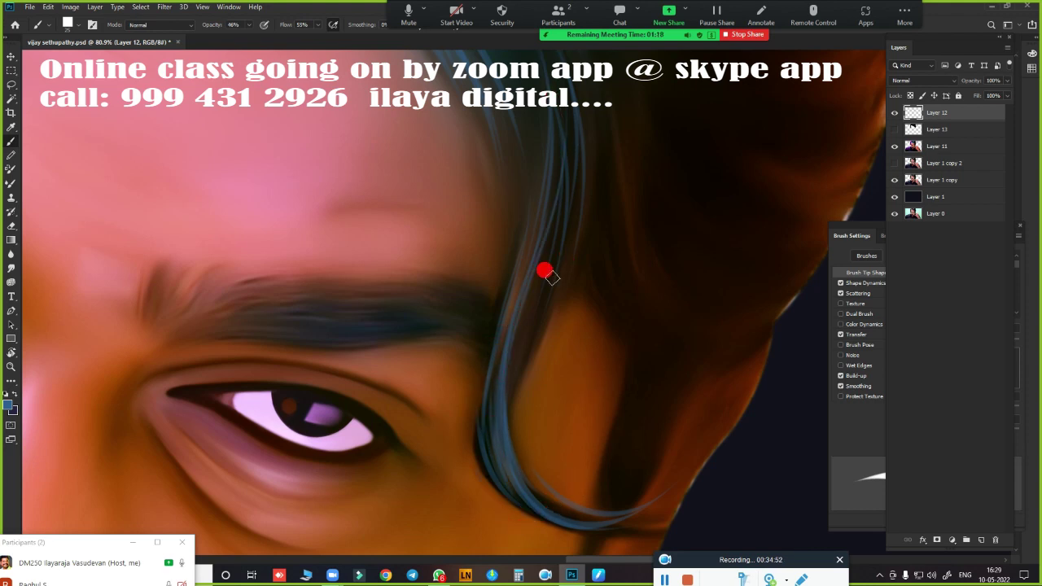
left_click_drag(516, 324, 506, 415)
Paint thin blue-grey strands running down the hair toward the temple
scroll(557, 394, "up", 5)
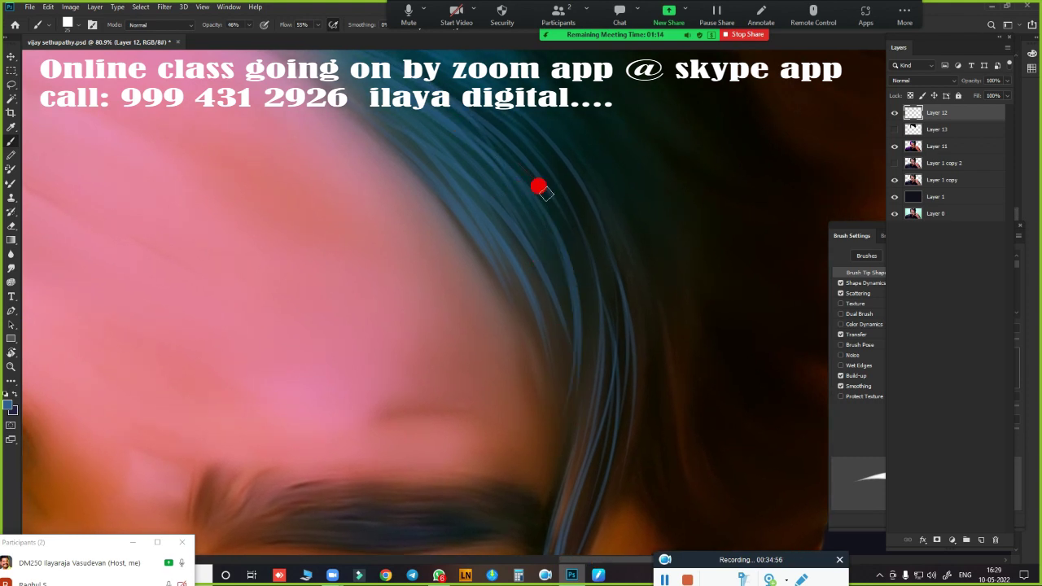
scroll(559, 480, "down", 8)
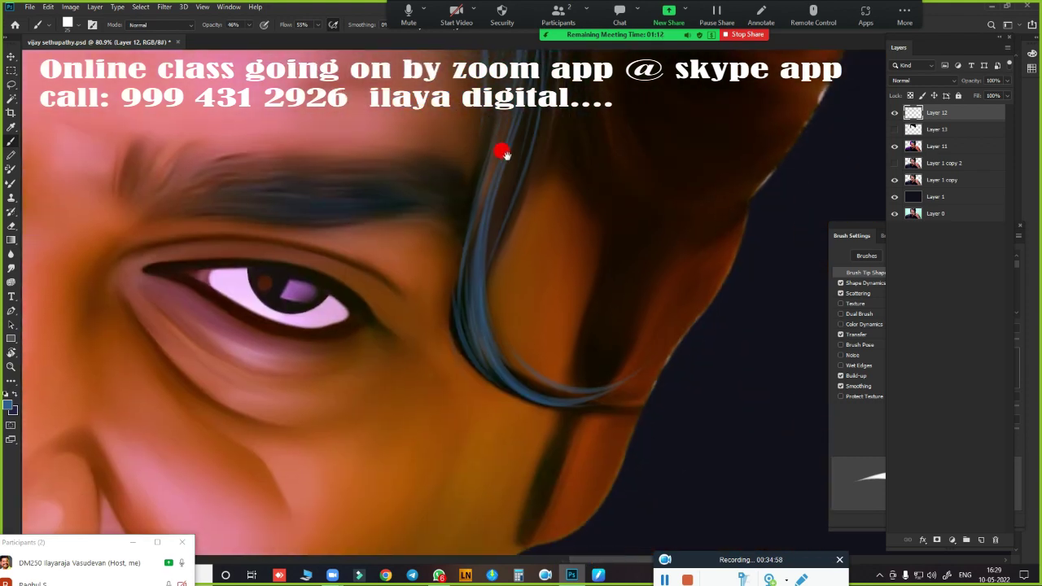
left_click_drag(500, 167, 508, 309)
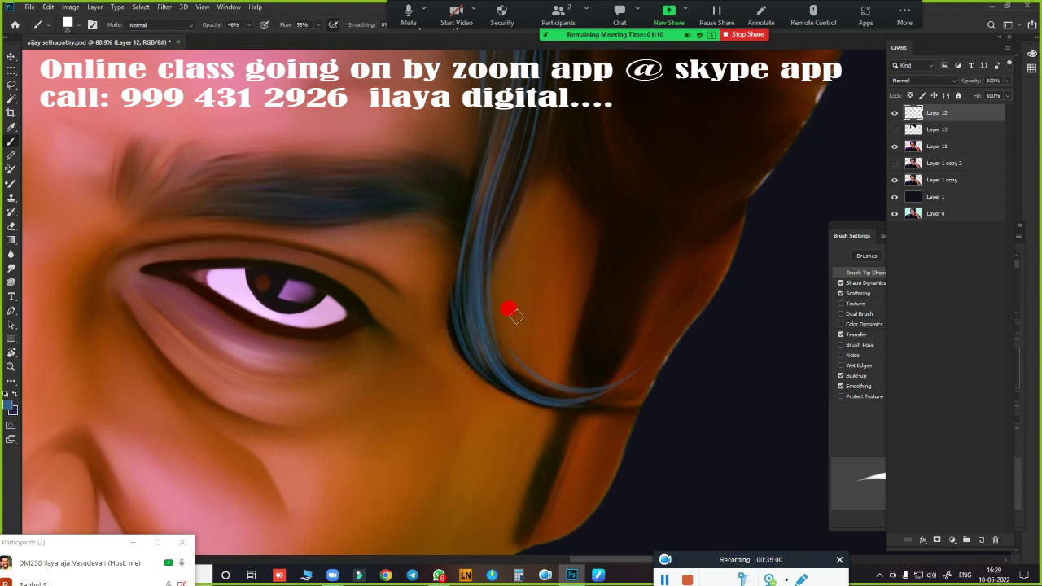
scroll(615, 439, "up", 5)
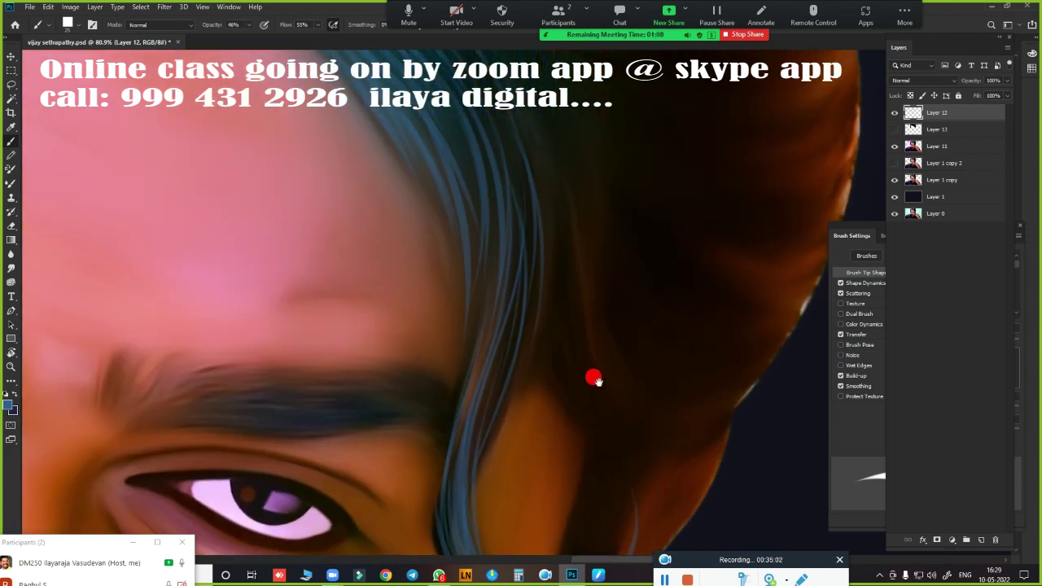
left_click_drag(543, 183, 676, 424)
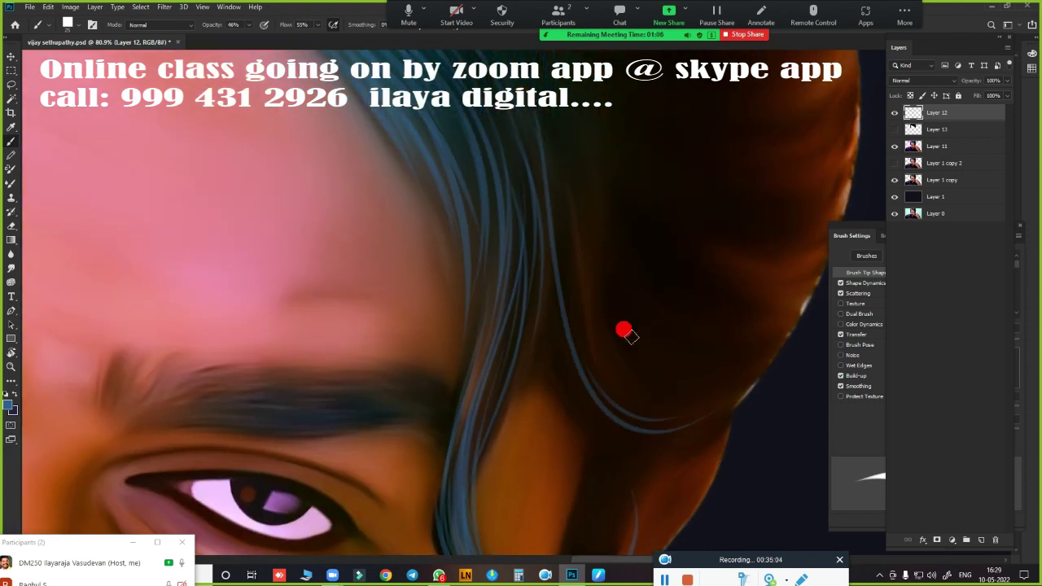
left_click_drag(549, 258, 664, 415)
left_click_drag(546, 297, 651, 433)
mouse_move(586, 345)
left_mouse_down()
mouse_move(641, 441)
mouse_move(598, 450)
left_mouse_up()
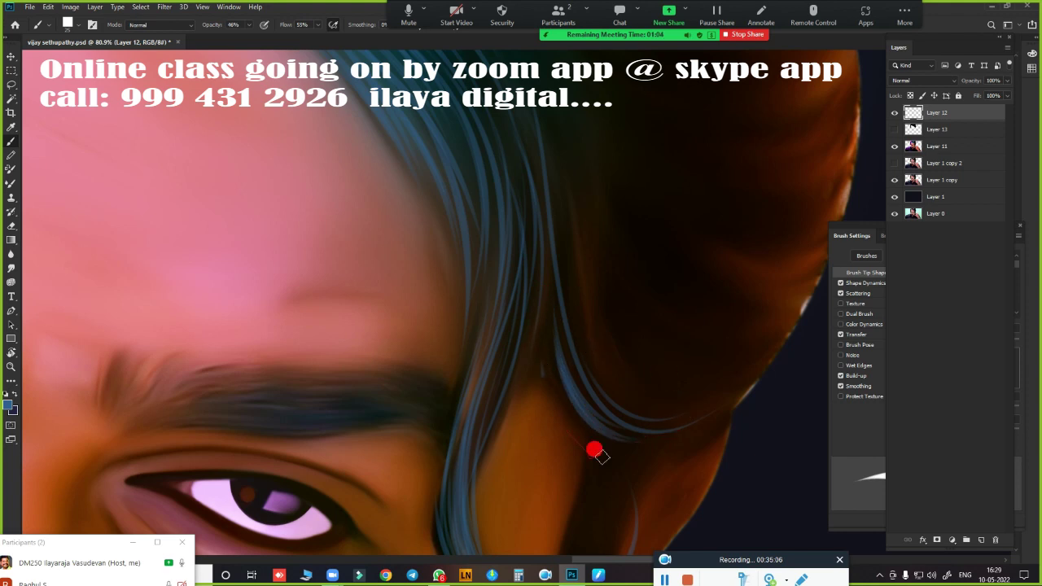
left_click_drag(572, 303, 620, 408)
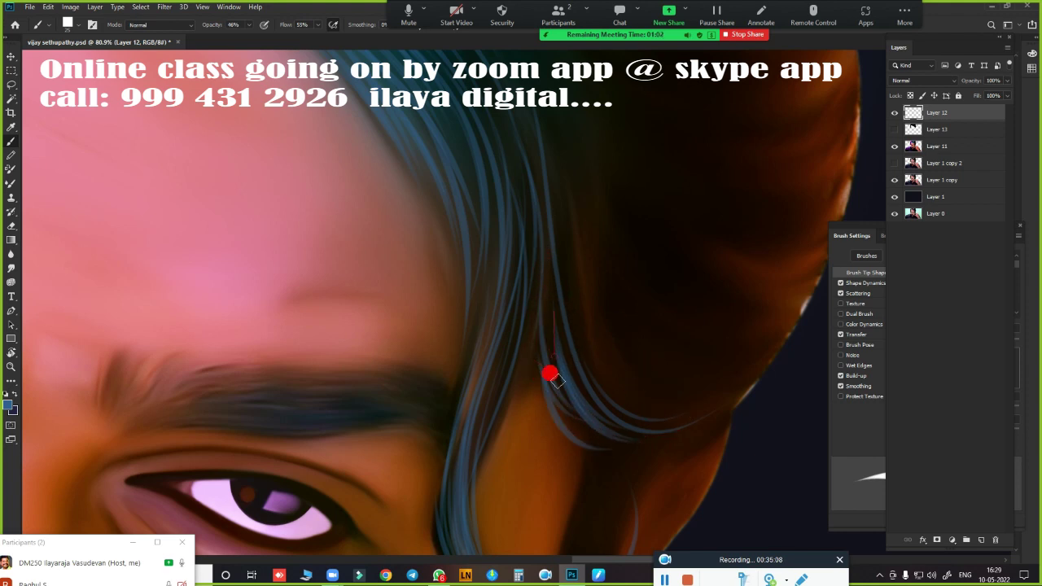
Add more thin blue strands to the upper teal hair
left_click_drag(562, 249, 581, 391)
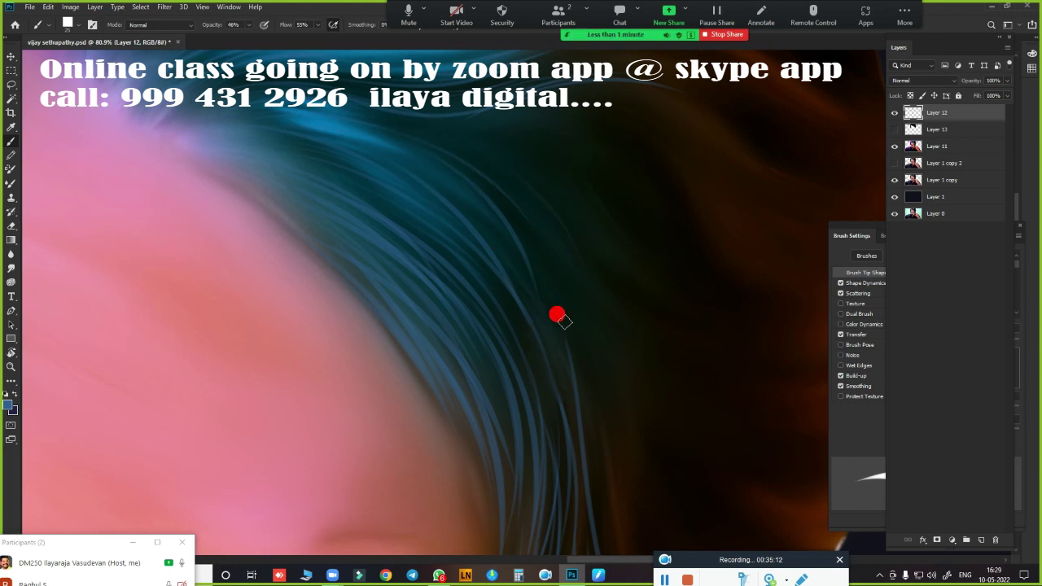
left_click_drag(521, 187, 586, 290)
left_click_drag(623, 260, 696, 322)
left_click_drag(604, 217, 705, 279)
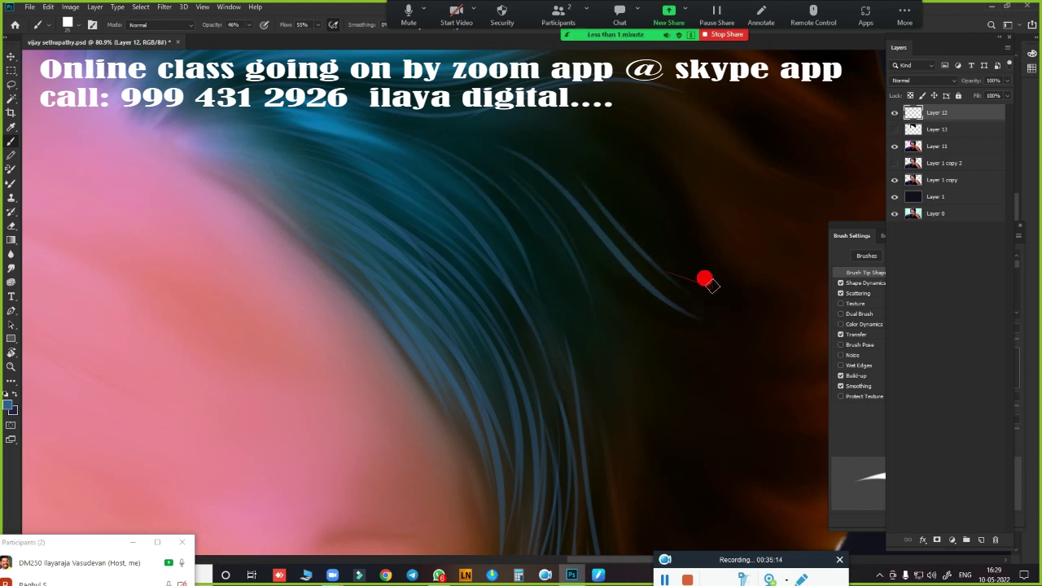
mouse_move(617, 194)
left_mouse_down()
mouse_move(418, 134)
mouse_move(616, 203)
left_mouse_up()
left_click_drag(537, 136, 611, 179)
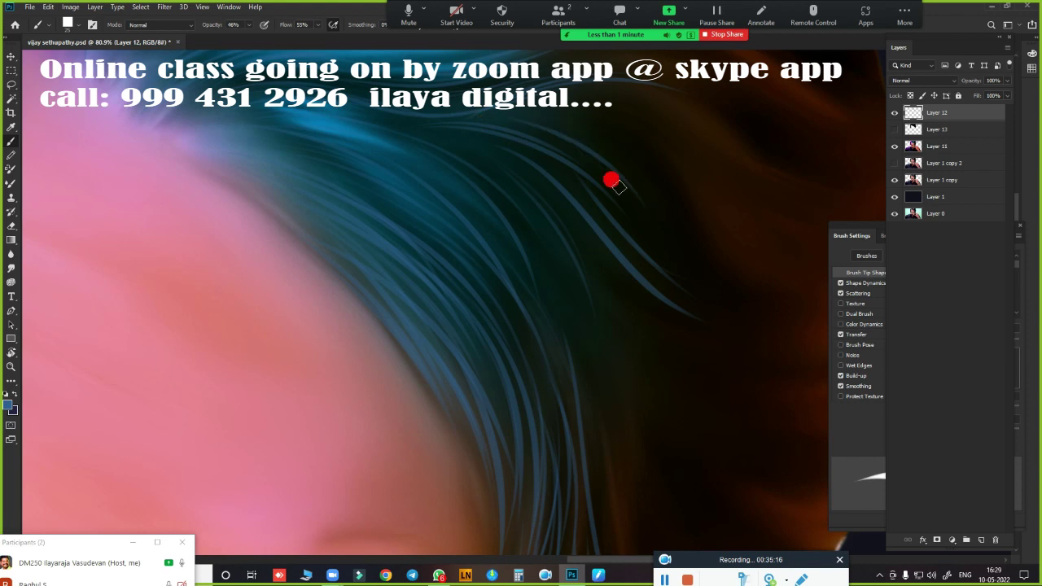
scroll(555, 458, "down", 3)
Sample the brown hair and set light orange b56029 as the foreground colour
scroll(511, 432, "down", 1)
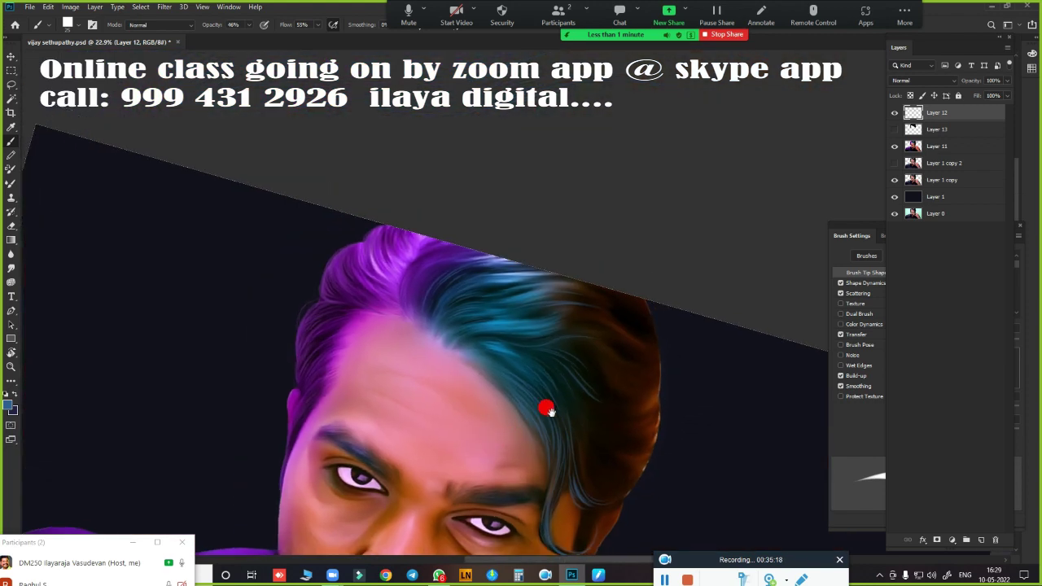
scroll(543, 409, "down", 1)
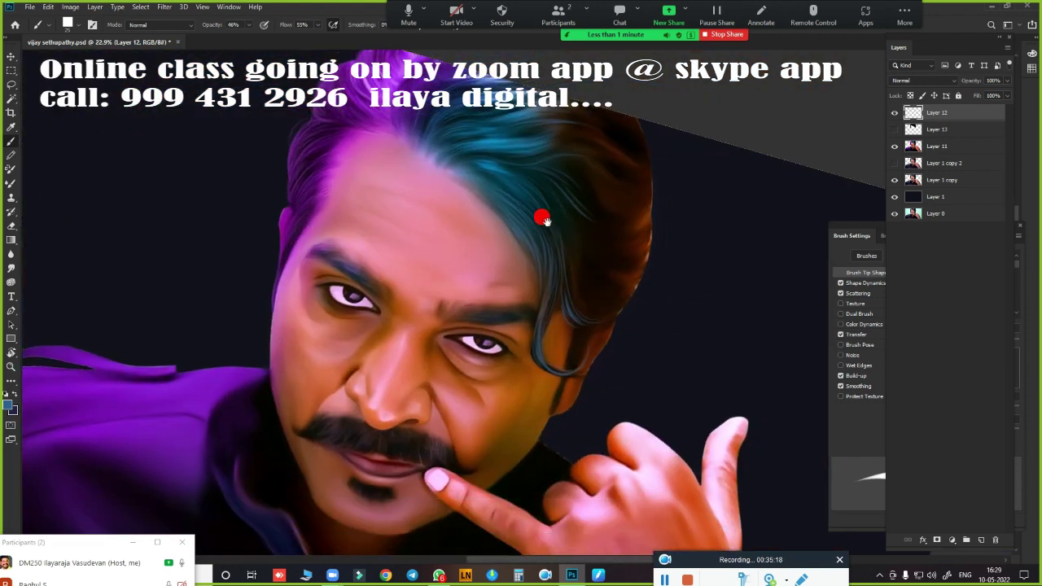
left_click(10, 402)
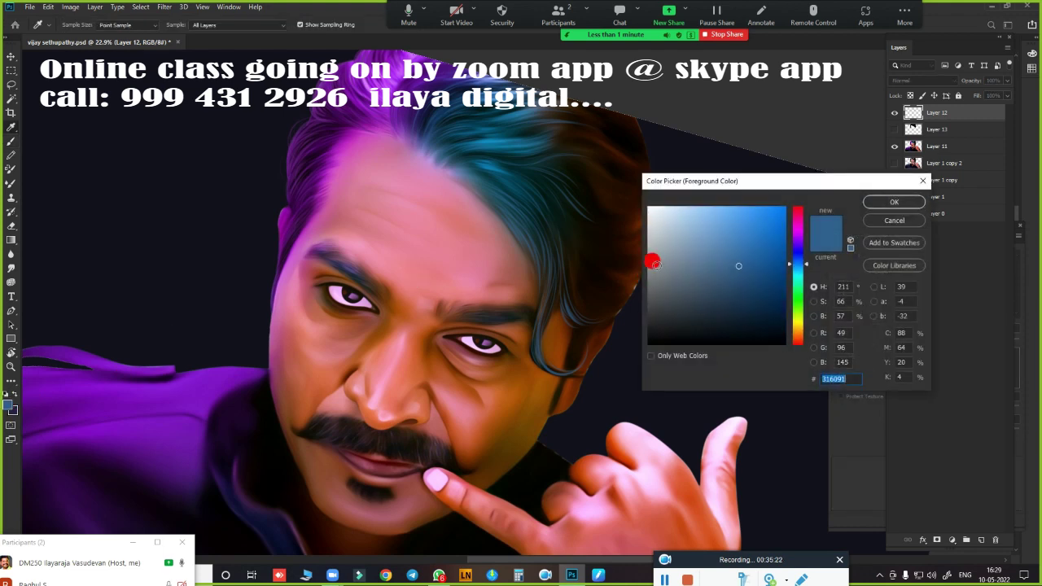
left_click(638, 220)
left_click(755, 247)
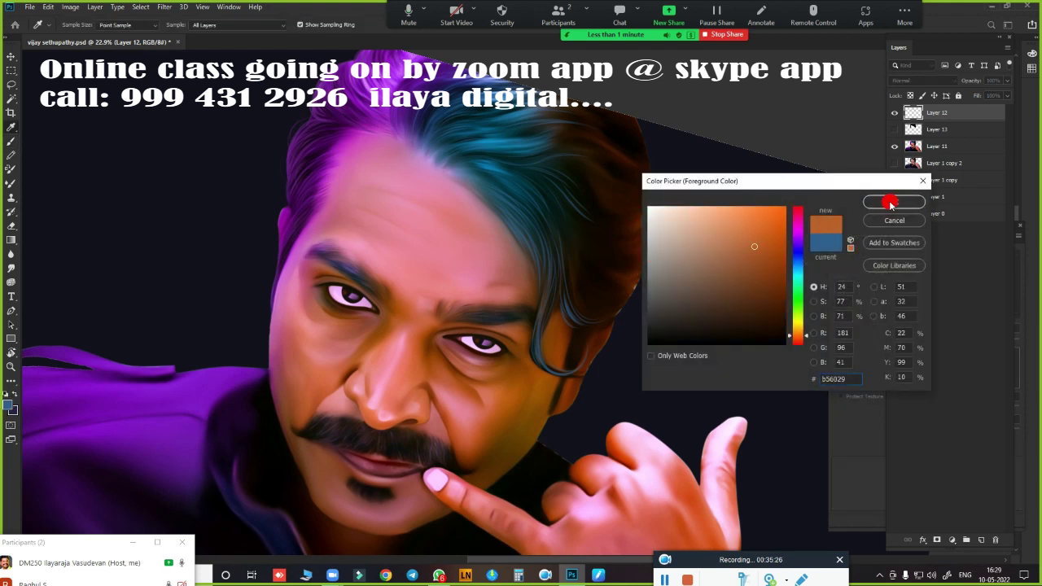
left_click(864, 202)
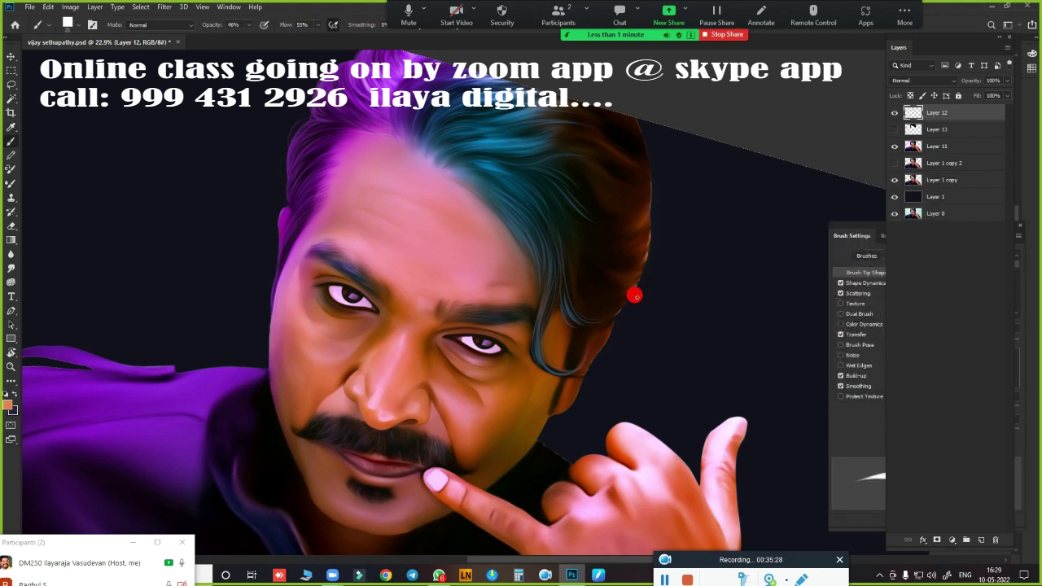
scroll(674, 327, "up", 3)
scroll(674, 327, "up", 2)
scroll(665, 284, "up", 2)
scroll(642, 447, "up", 1)
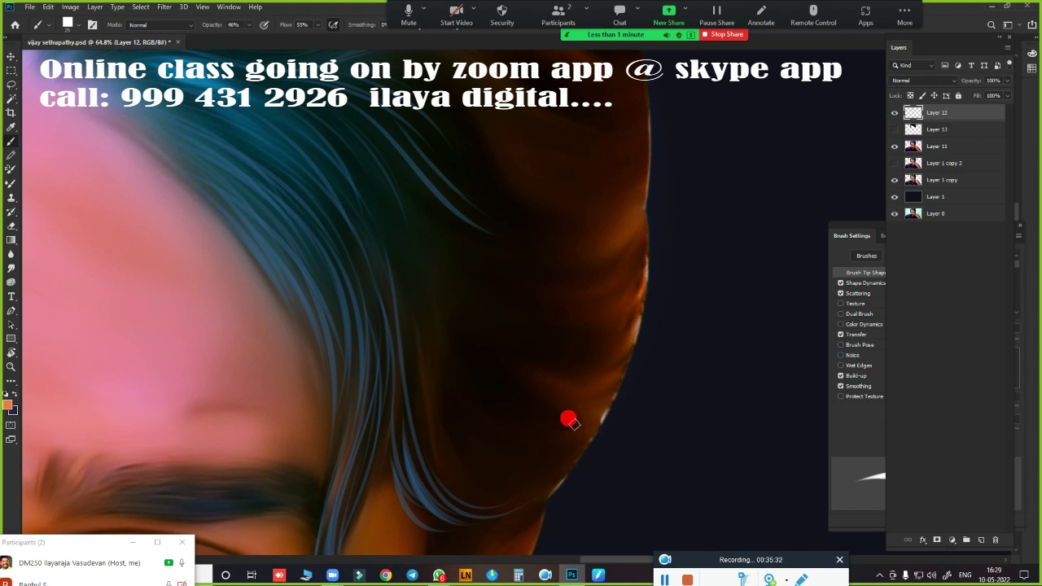
Paint light orange strands across the dark hair's lower curve
scroll(570, 420, "up", 2)
mouse_move(679, 240)
left_mouse_down()
mouse_move(558, 325)
mouse_move(484, 350)
mouse_move(598, 382)
left_mouse_up()
left_click_drag(468, 374, 623, 346)
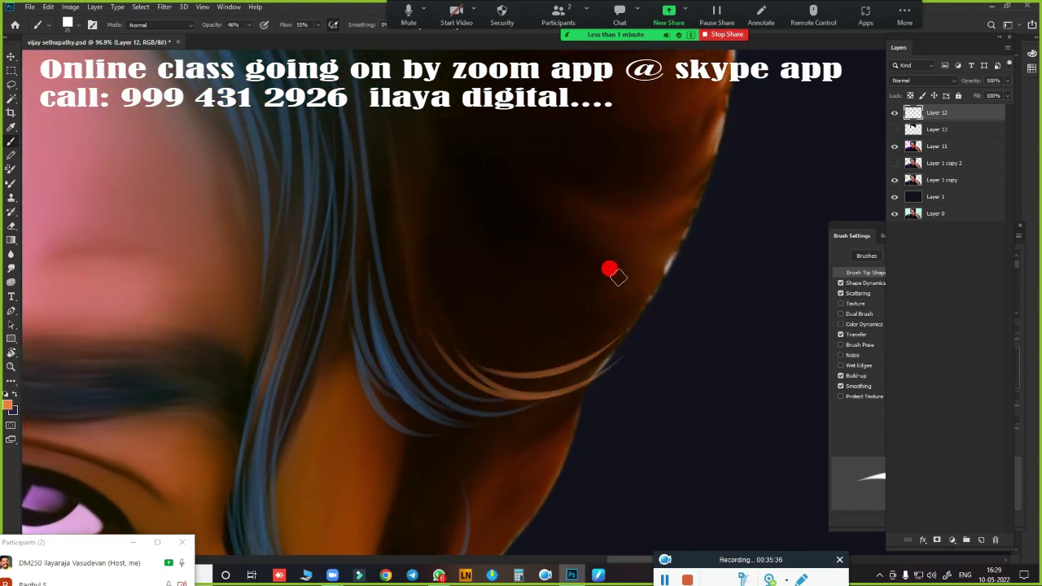
left_click_drag(439, 285, 606, 306)
left_click_drag(482, 314, 595, 314)
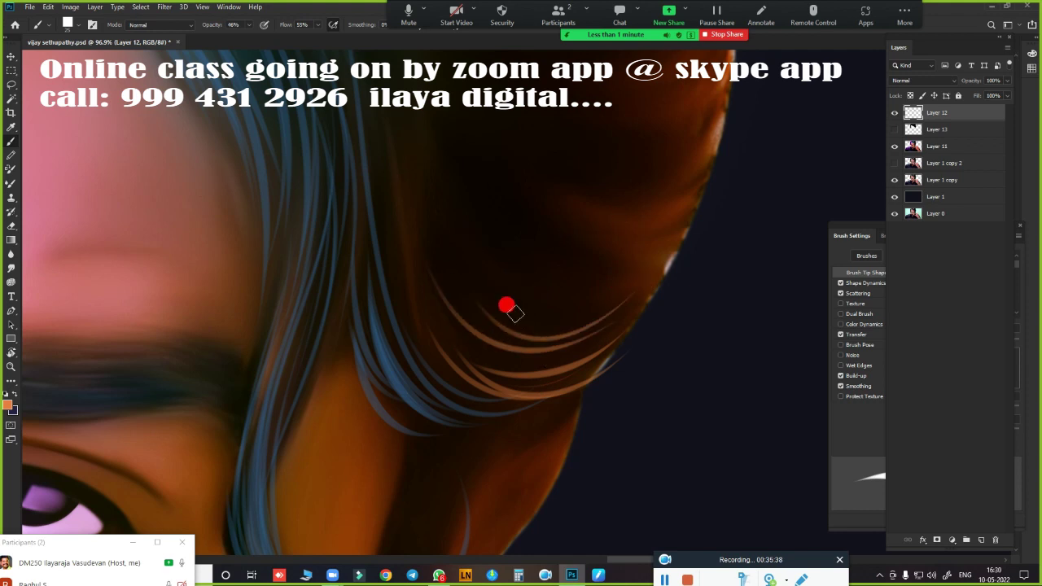
left_click_drag(545, 368, 661, 268)
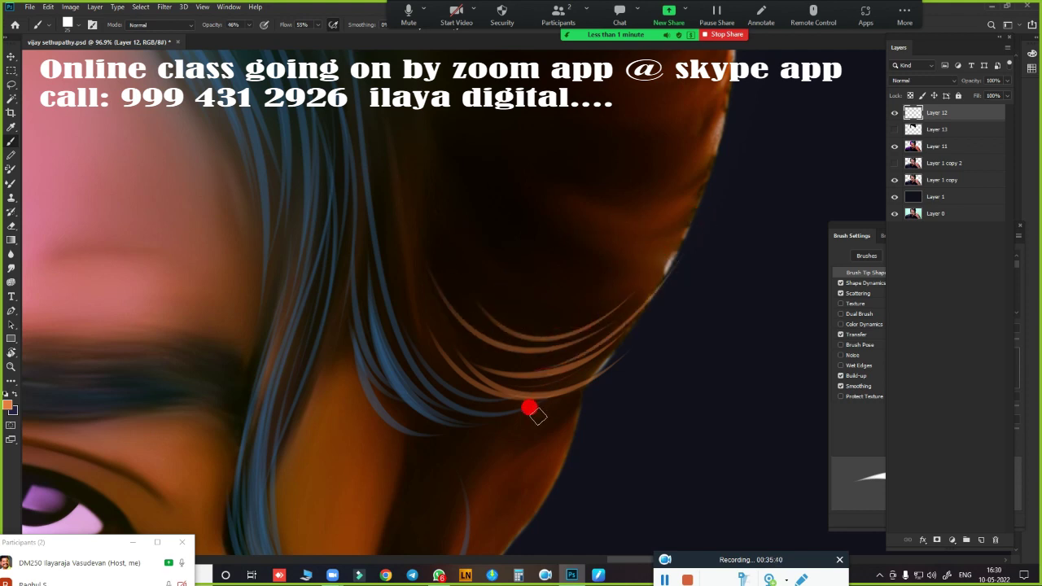
Rotate the view and paint light orange strands sweeping down to the left hair edge
key("r")
mouse_move(529, 409)
left_mouse_down()
mouse_move(269, 232)
mouse_move(221, 174)
mouse_move(275, 272)
left_mouse_up()
key("b")
left_click_drag(196, 126, 309, 281)
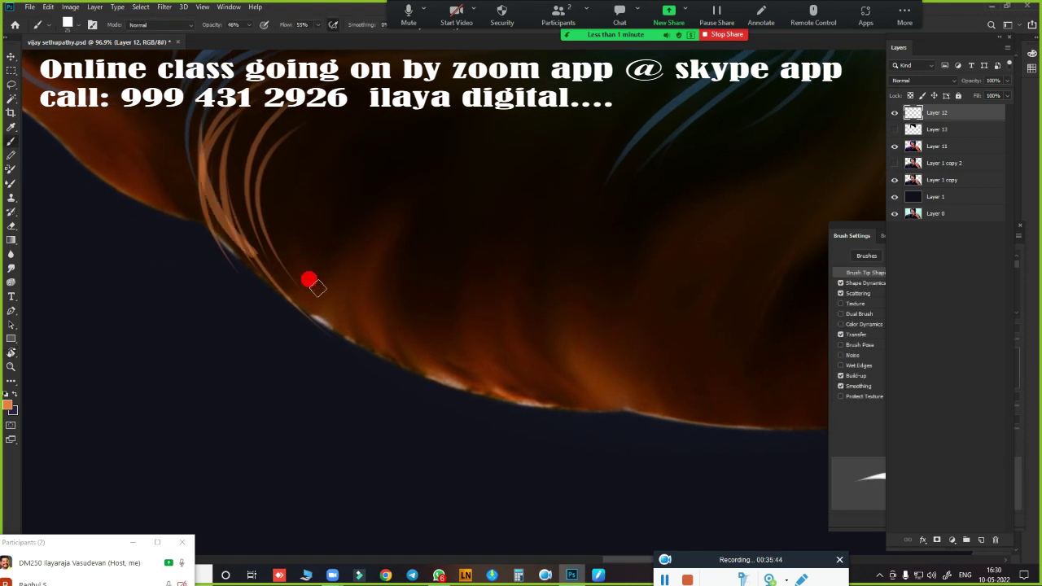
left_click_drag(219, 109, 218, 109)
mouse_move(195, 144)
left_mouse_down()
mouse_move(240, 260)
mouse_move(309, 250)
left_mouse_up()
left_click_drag(239, 162, 313, 314)
left_click_drag(317, 170, 411, 321)
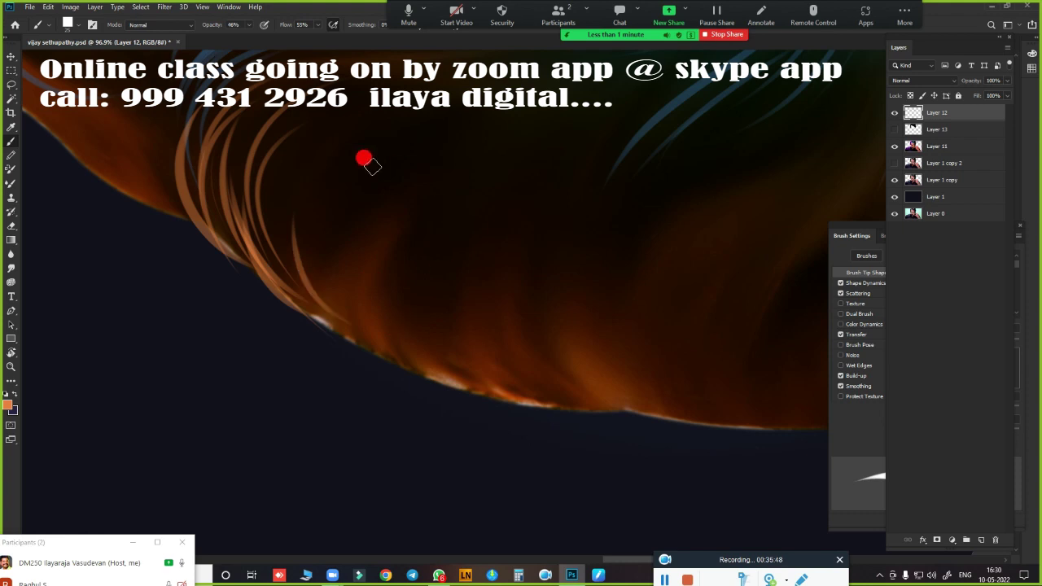
left_click_drag(363, 157, 334, 341)
left_click_drag(372, 225, 374, 362)
Add more orange strands along the lower hair edge, including a curved one
left_click_drag(350, 262, 427, 373)
mouse_move(367, 303)
left_mouse_down()
mouse_move(436, 392)
mouse_move(582, 416)
left_mouse_up()
mouse_move(510, 293)
left_mouse_down()
mouse_move(530, 391)
mouse_move(514, 399)
left_mouse_up()
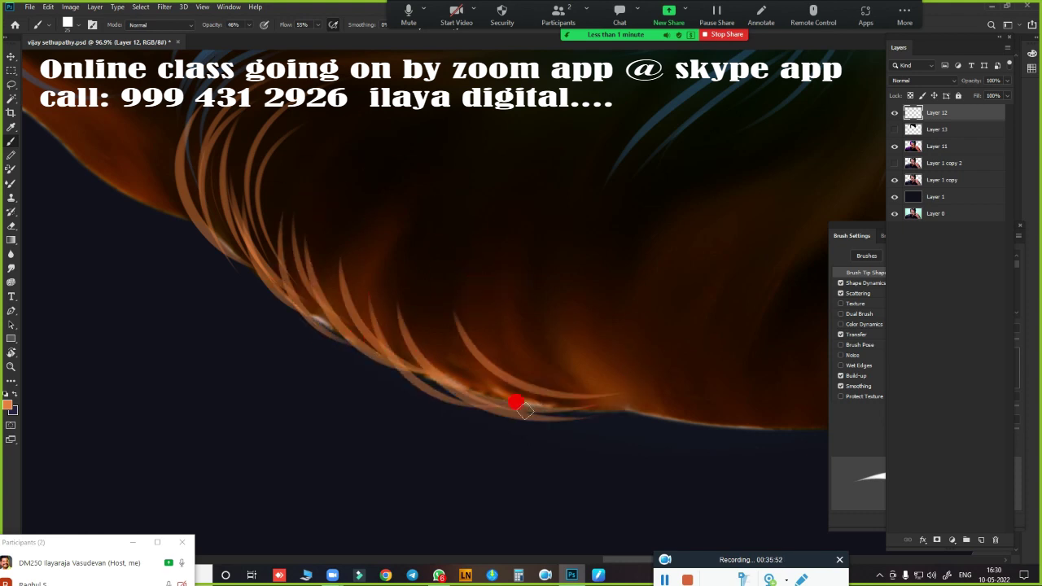
left_click_drag(572, 330, 551, 400)
left_click_drag(641, 369, 619, 411)
mouse_move(334, 305)
left_mouse_down()
mouse_move(395, 339)
mouse_move(482, 334)
left_mouse_up()
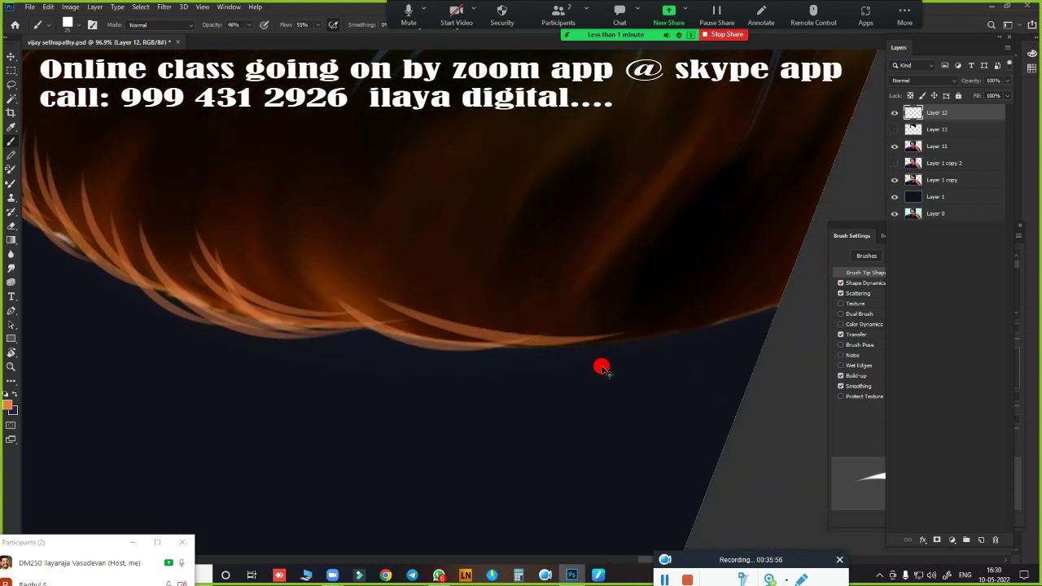
left_click_drag(610, 218, 582, 358)
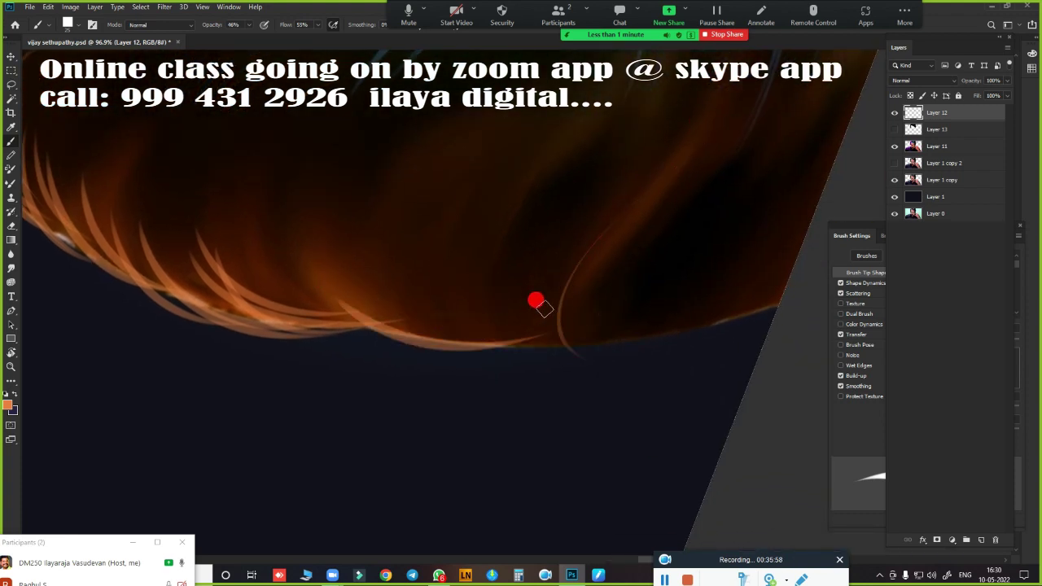
left_click_drag(497, 303, 675, 318)
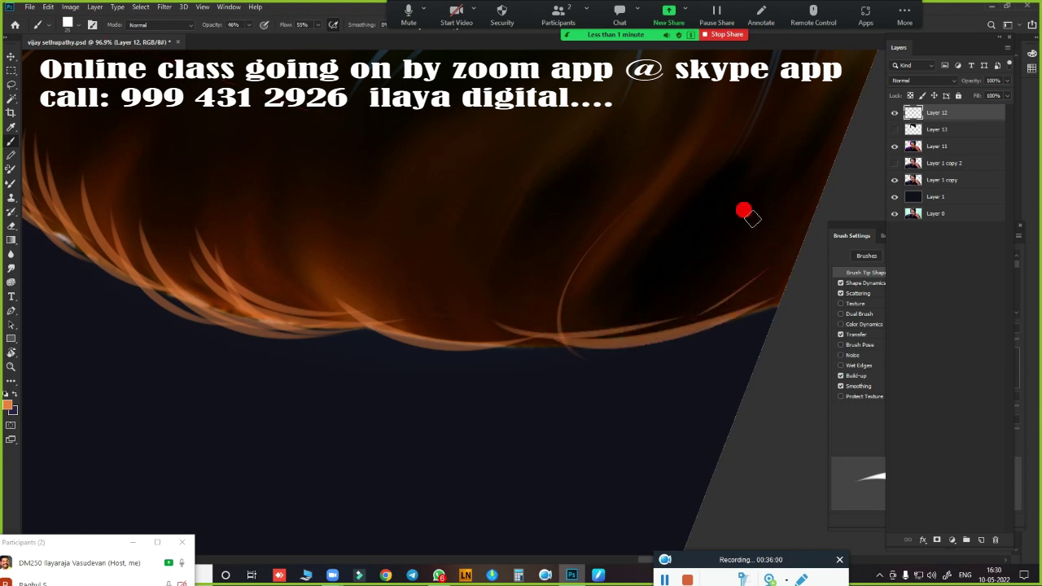
Paint thin orange strands along the upper hair edge and close the overlapping meeting window
left_click_drag(744, 214, 460, 386)
mouse_move(528, 402)
left_mouse_down()
mouse_move(472, 390)
mouse_move(461, 358)
mouse_move(533, 332)
mouse_move(530, 296)
left_mouse_up()
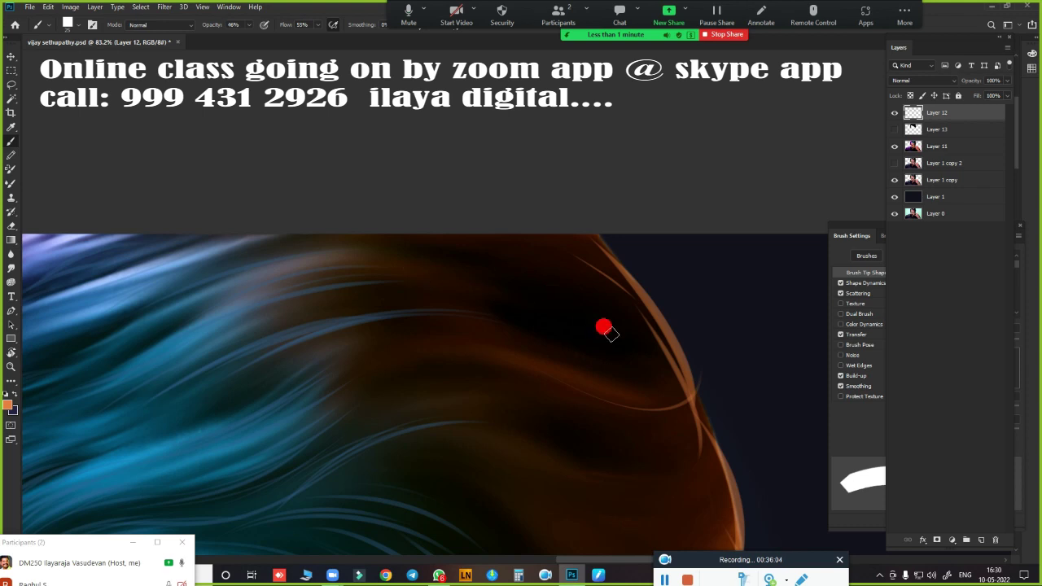
mouse_move(523, 259)
left_mouse_down()
mouse_move(477, 236)
mouse_move(296, 235)
mouse_move(489, 245)
left_mouse_up()
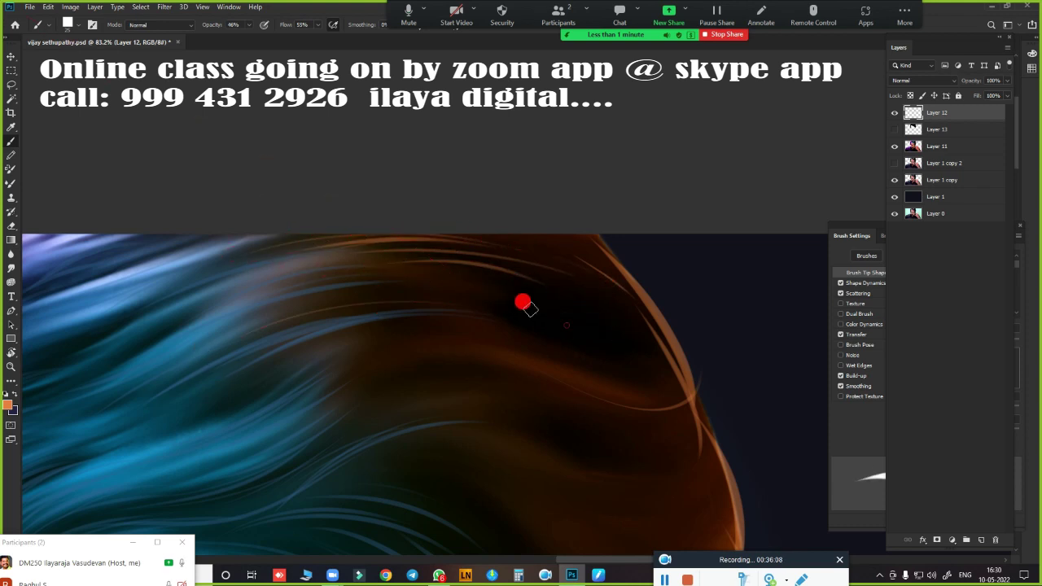
left_click_drag(494, 284, 244, 259)
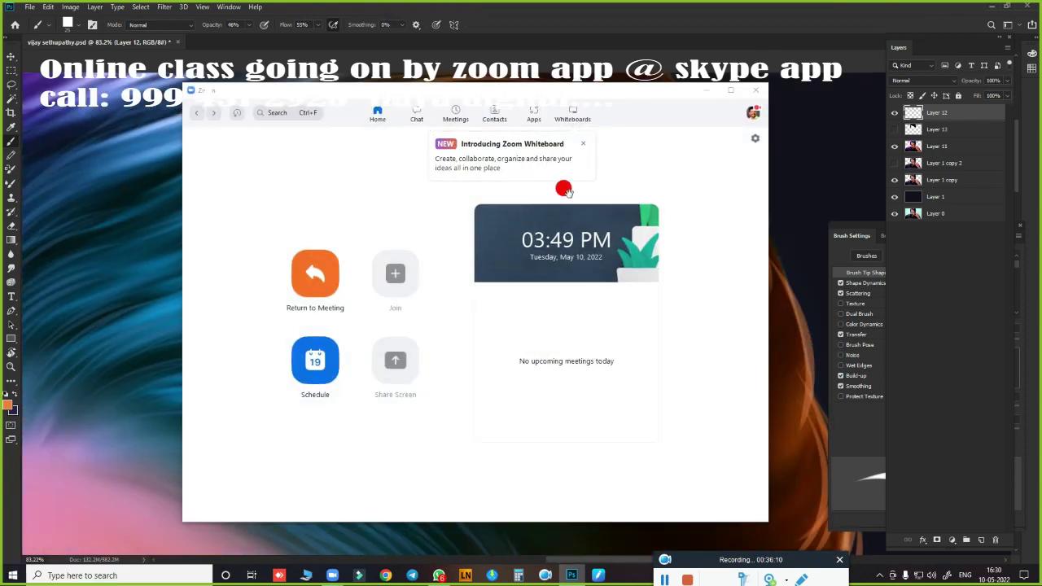
left_click(756, 90)
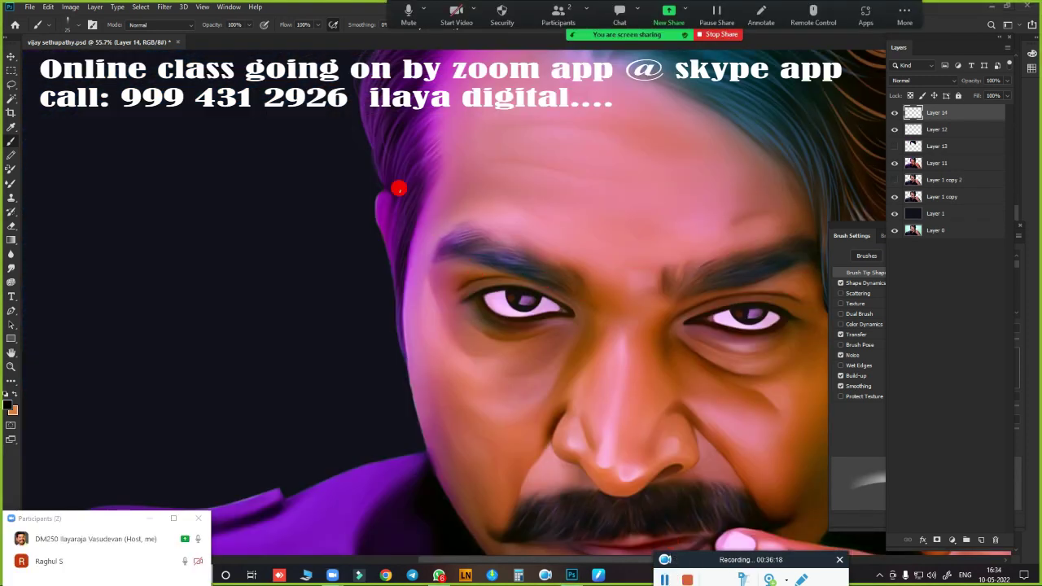
Enable brush build-up and set Shape Dynamics size jitter to Pen Pressure
left_click(841, 376)
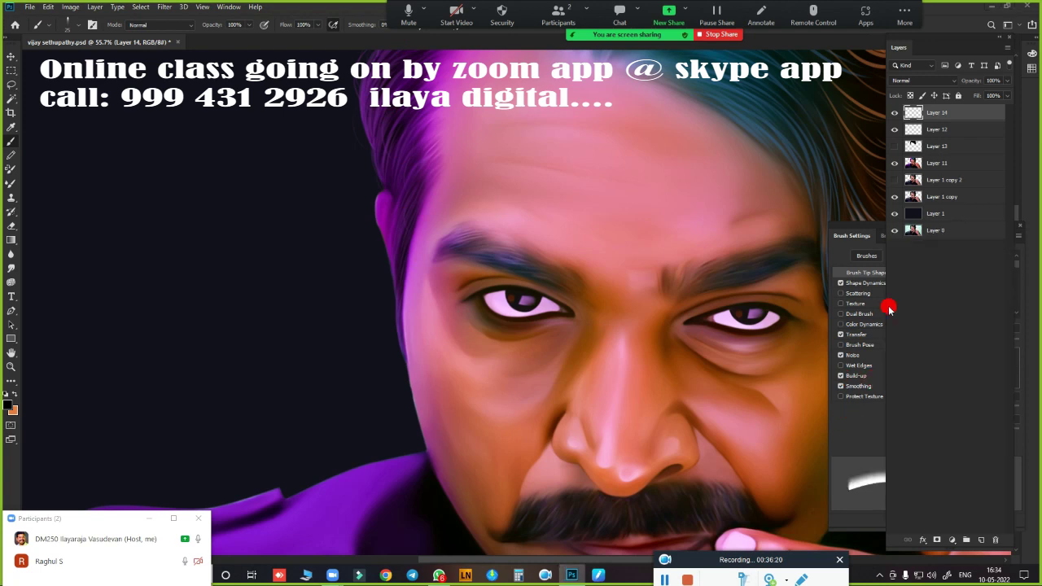
left_click(891, 284)
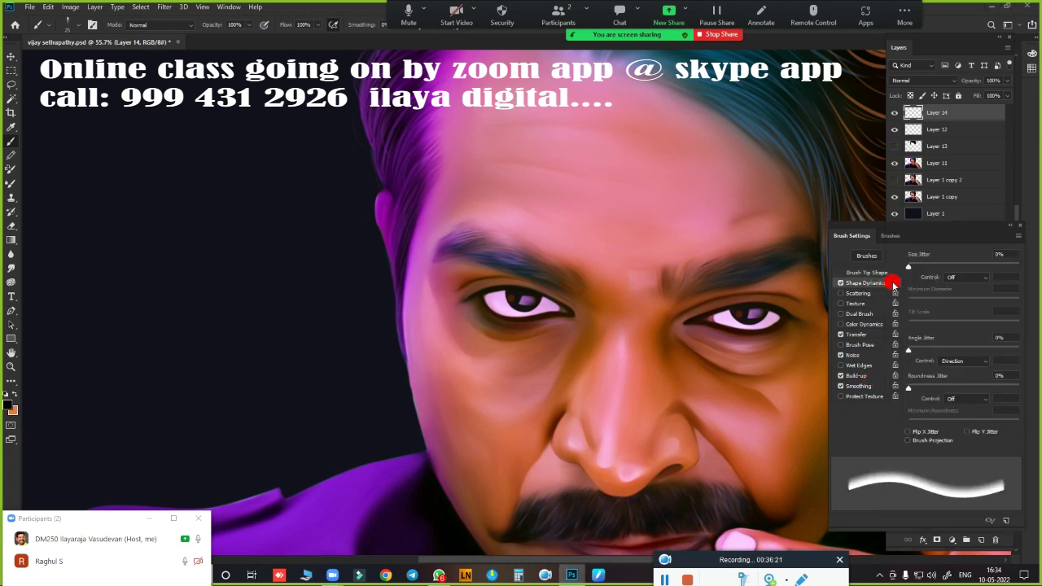
left_click(953, 281)
left_click(956, 304)
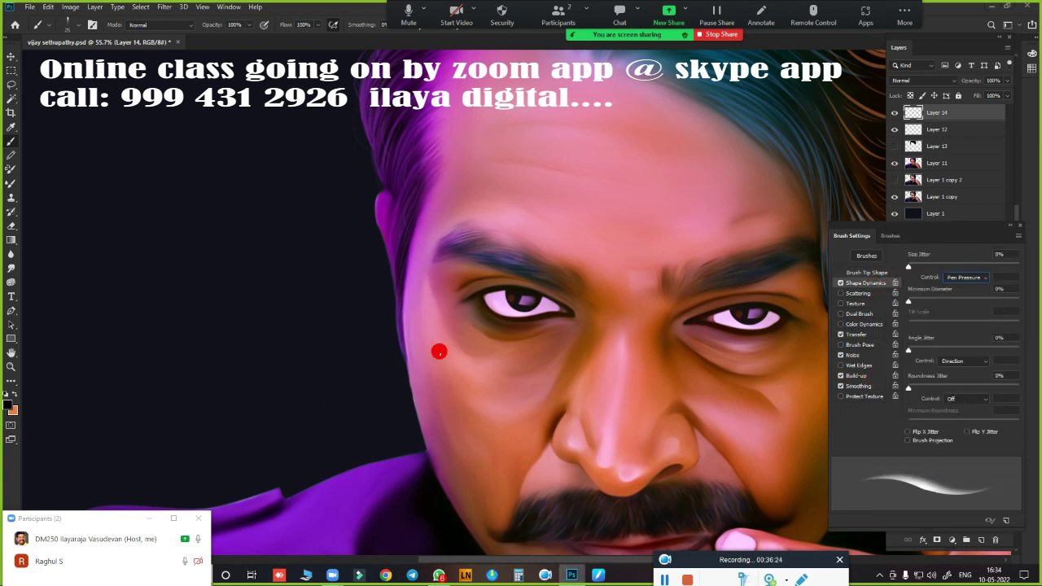
Zoom and rotate the canvas onto the jawline and lower purple hair edge
scroll(572, 300, "up", 2)
scroll(605, 321, "up", 2)
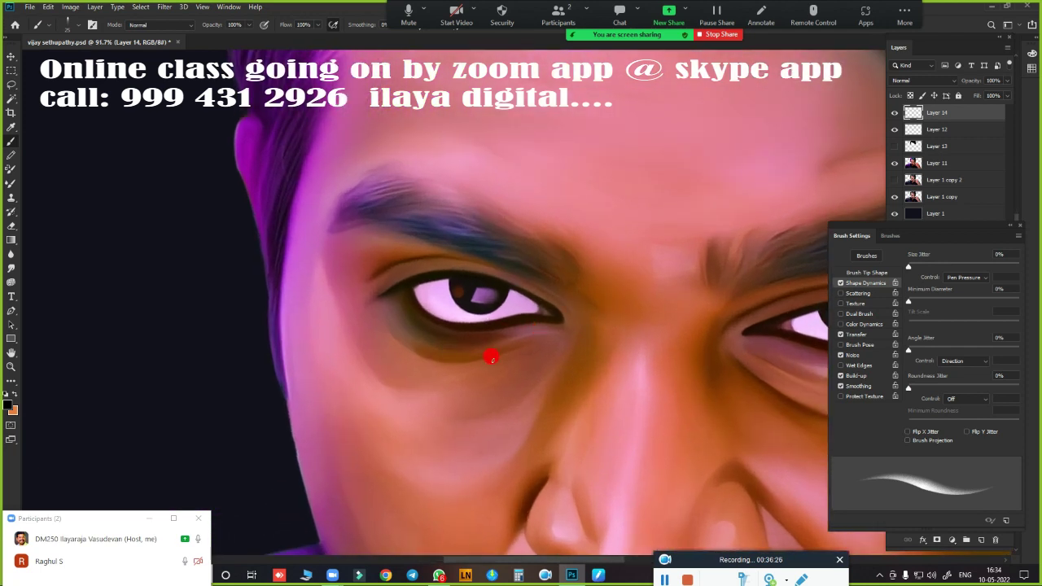
key("r")
left_click_drag(274, 305, 400, 500)
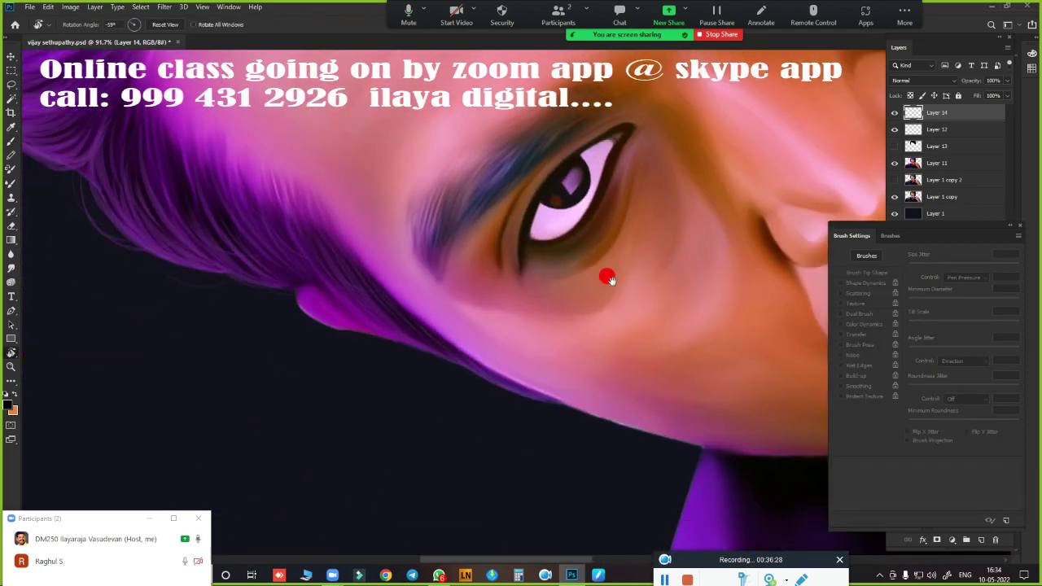
left_click_drag(609, 279, 543, 337)
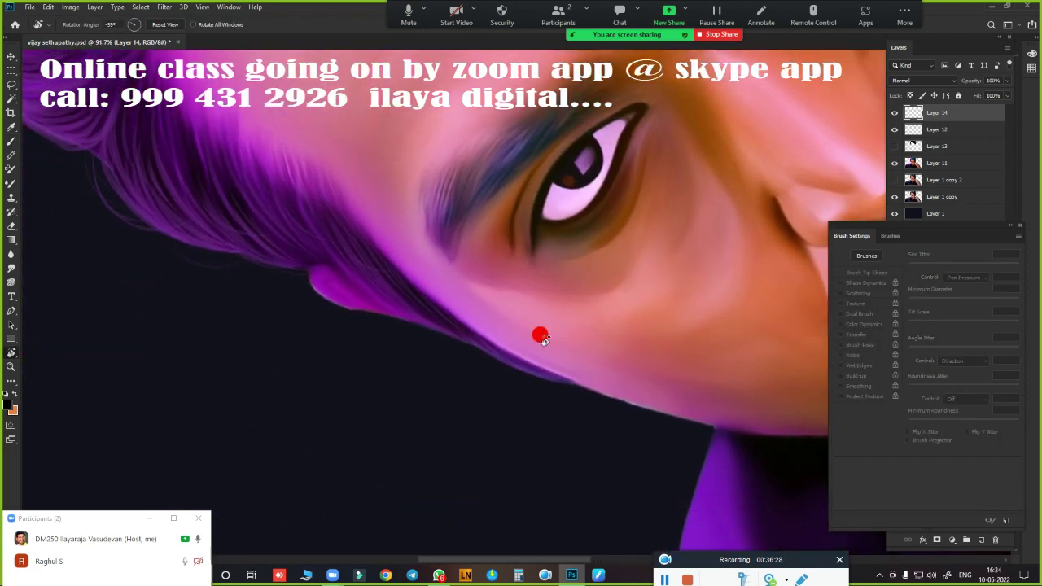
left_click(974, 110)
scroll(465, 365, "up", 2)
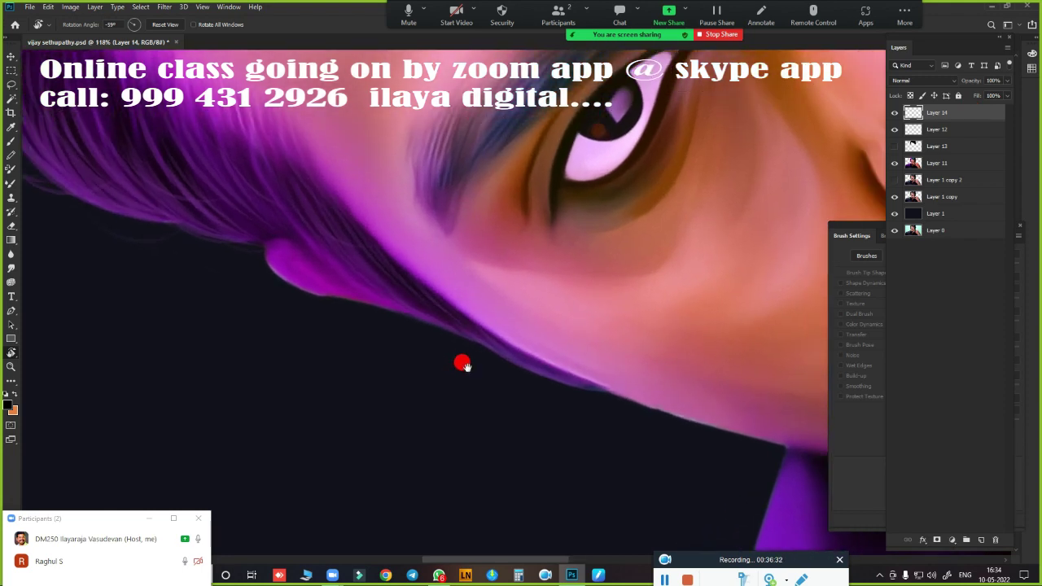
Brush thin dark strokes along the jawline and the left hair edge
key("b")
left_click_drag(442, 363, 511, 464)
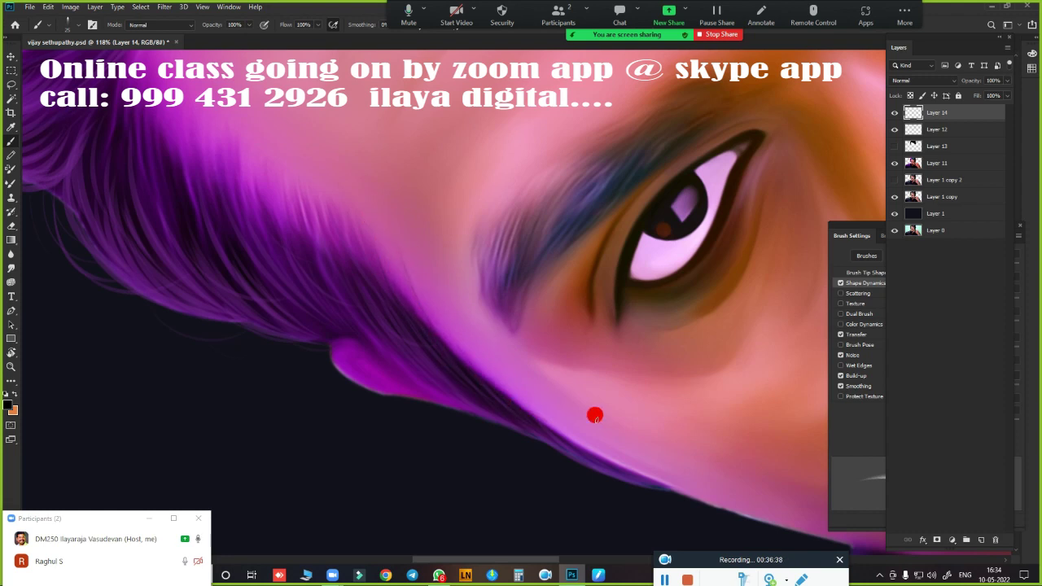
left_click_drag(594, 416, 620, 429)
left_click_drag(561, 393, 564, 399)
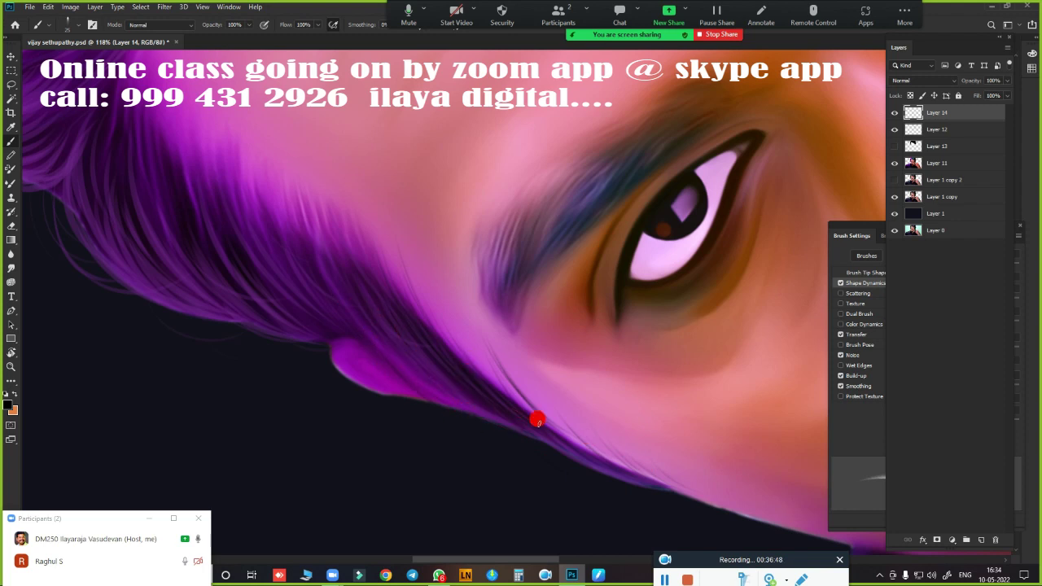
scroll(505, 415, "left", 4)
scroll(439, 391, "up", 2)
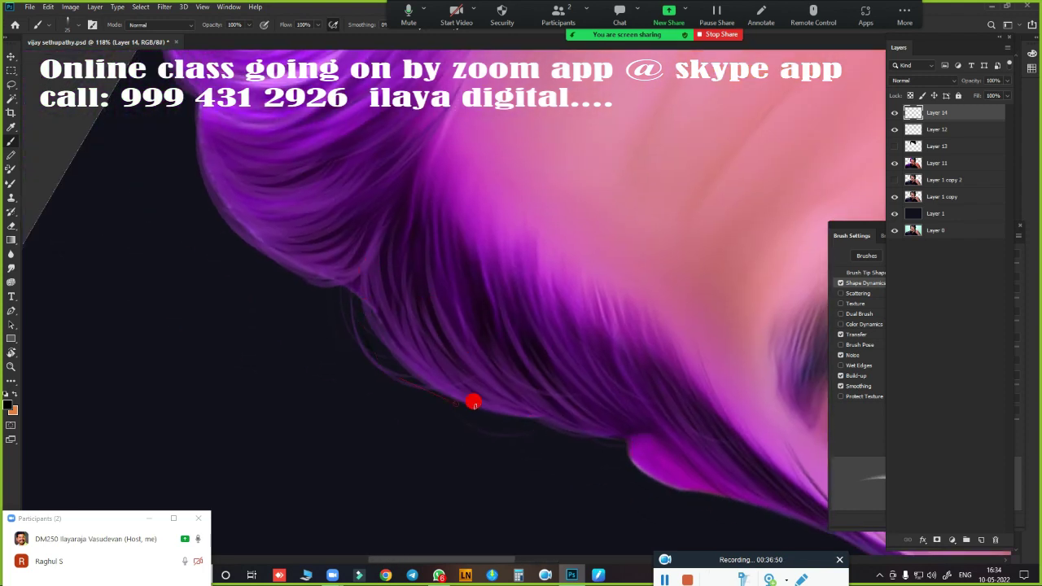
mouse_move(472, 400)
left_mouse_down()
mouse_move(507, 388)
mouse_move(569, 392)
left_mouse_up()
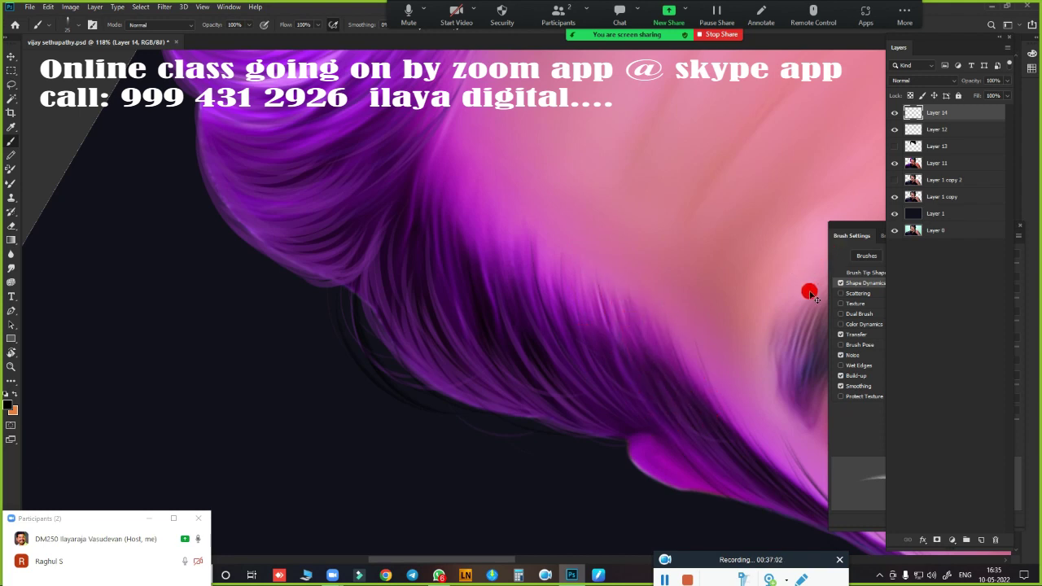
Move Layer 14 below Layer 12 and paint dark strands and shadow along the hair's left edge
key("ctrl+bracketleft")
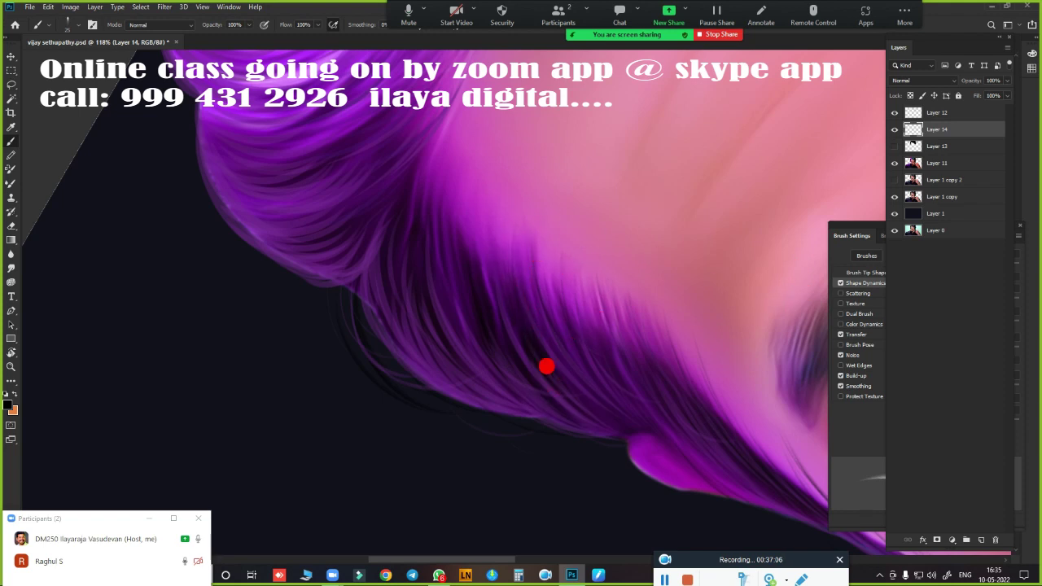
left_click_drag(463, 285, 486, 364)
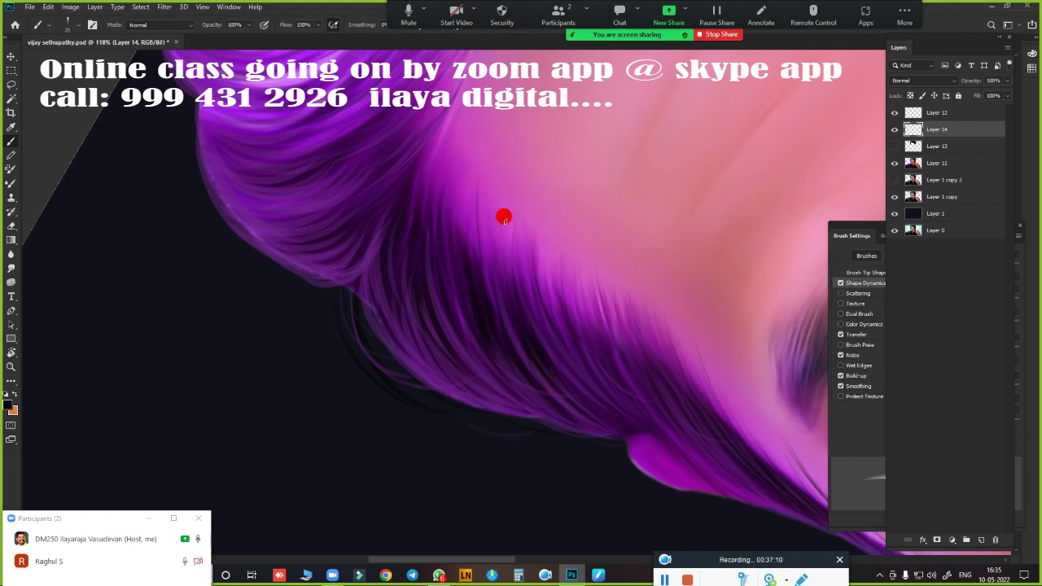
left_click_drag(599, 396, 639, 311)
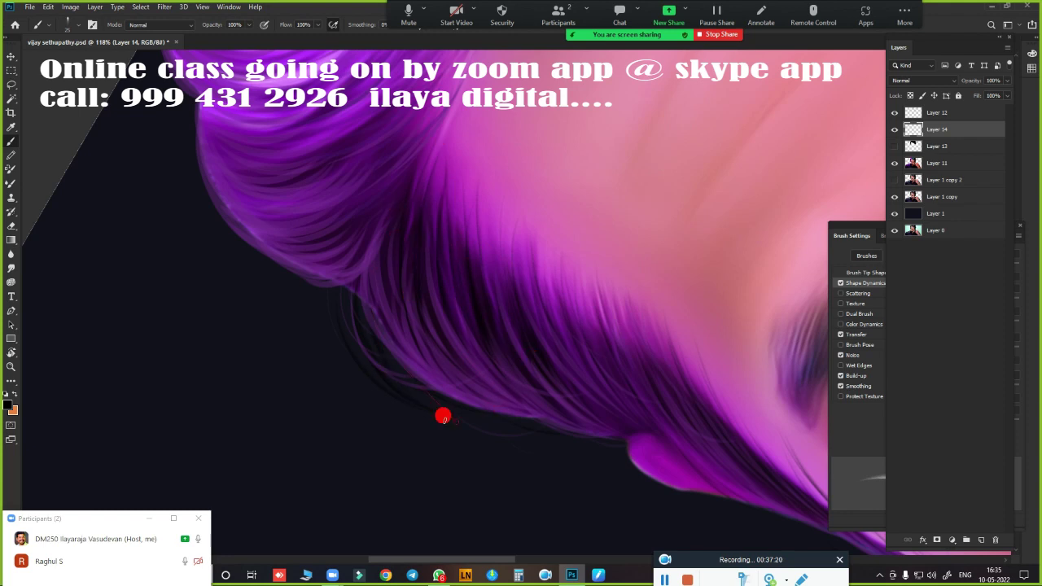
mouse_move(449, 380)
left_mouse_down()
mouse_move(655, 507)
mouse_move(642, 498)
left_mouse_up()
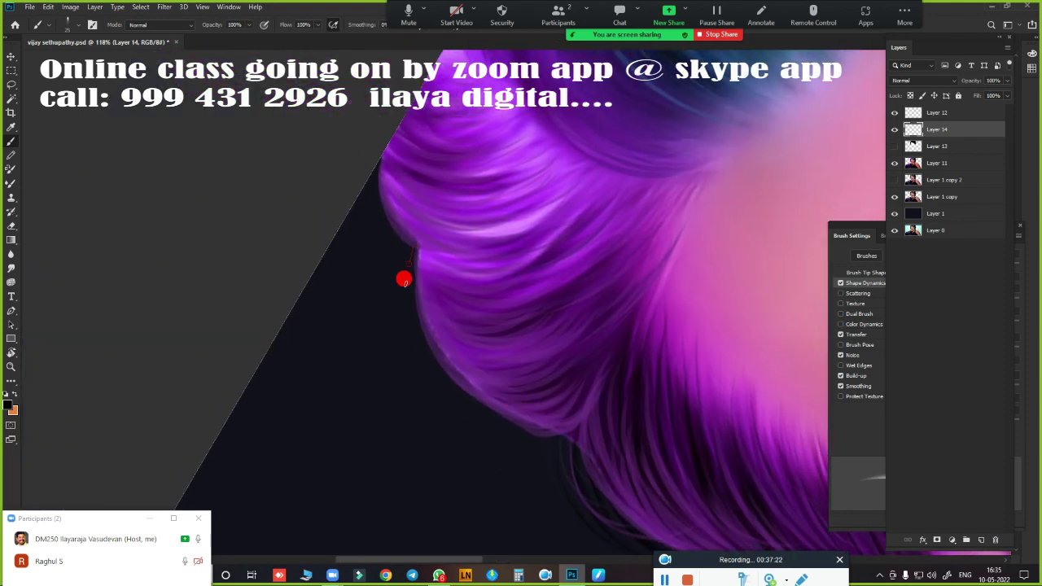
left_click_drag(404, 280, 460, 397)
left_click_drag(412, 274, 525, 398)
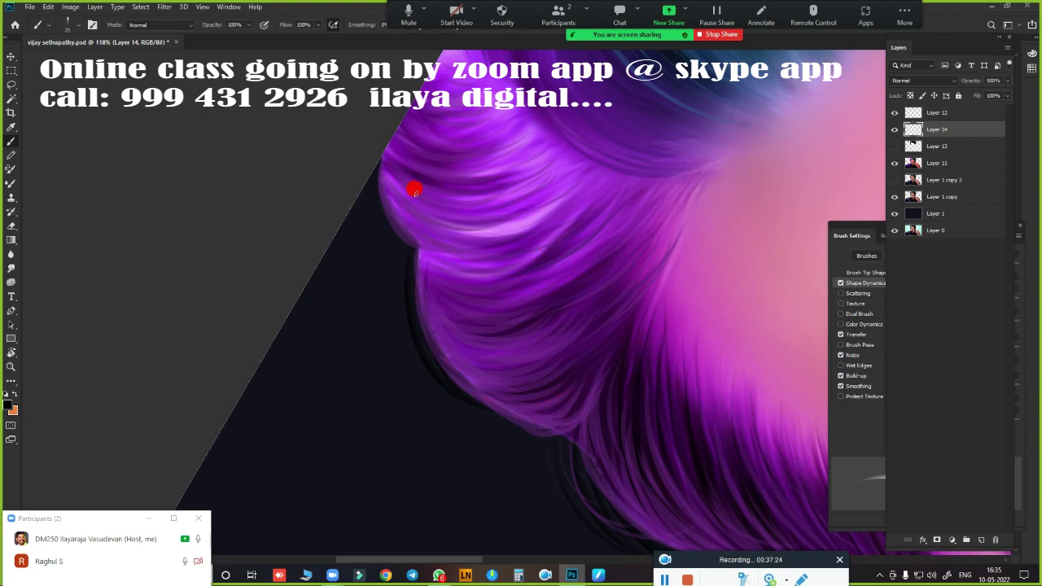
Darken and smooth the hair strands near the crown
mouse_move(607, 368)
left_mouse_down()
mouse_move(562, 333)
mouse_move(477, 315)
mouse_move(274, 309)
mouse_move(320, 198)
mouse_move(423, 236)
left_mouse_up()
key("r")
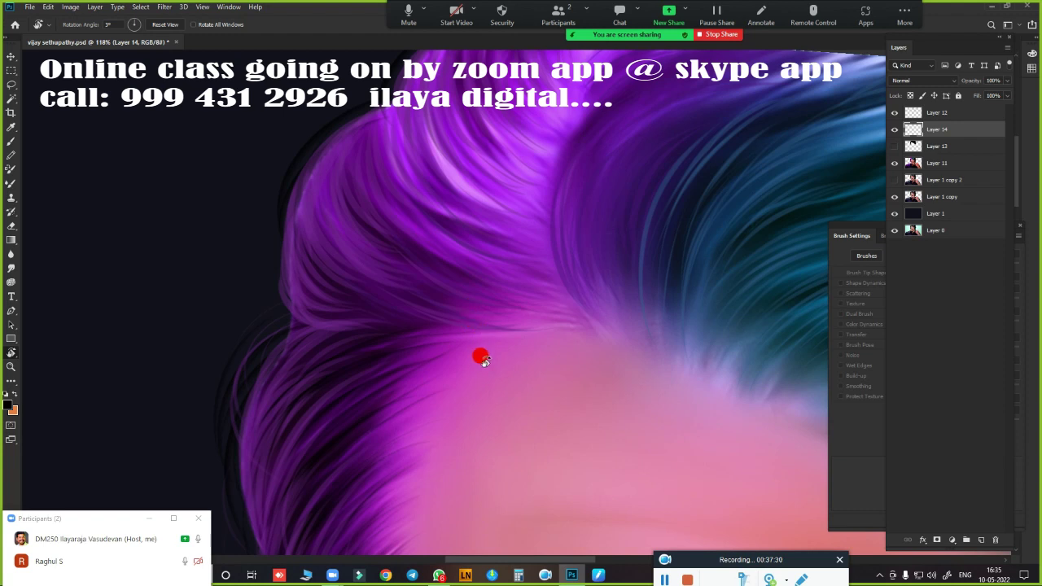
key("b")
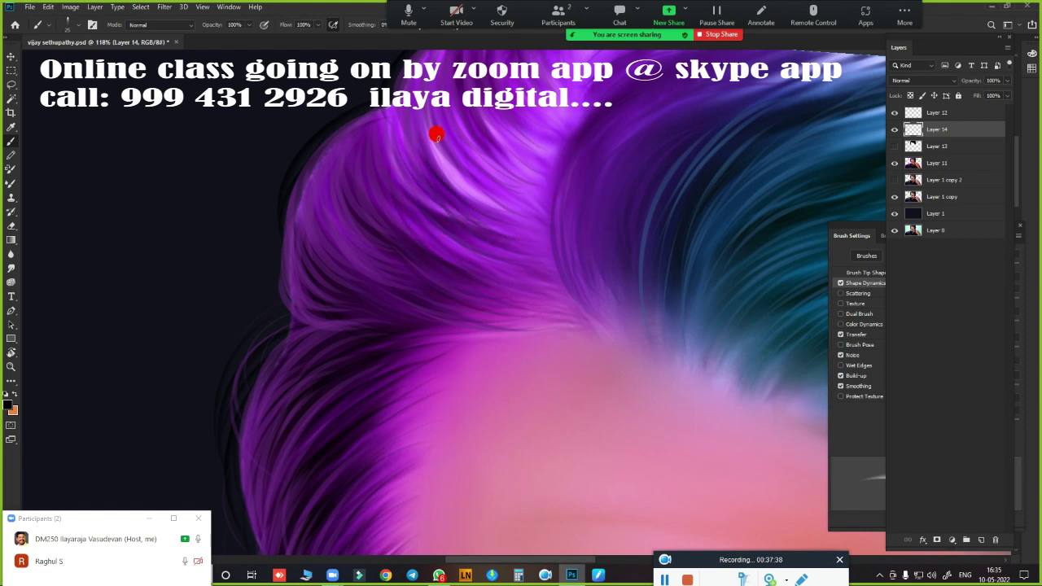
left_click_drag(584, 203, 456, 400)
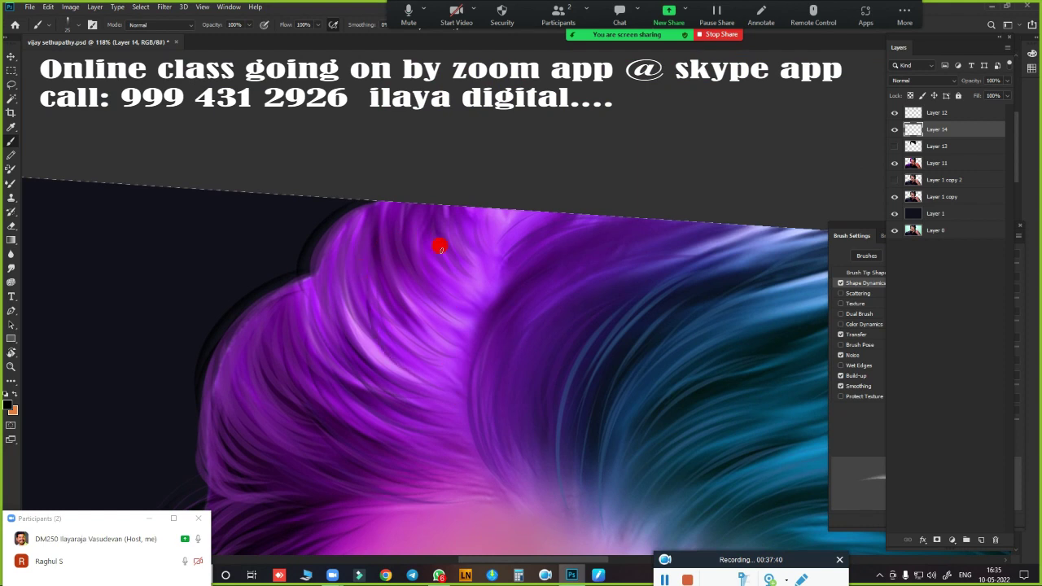
left_click_drag(439, 247, 425, 199)
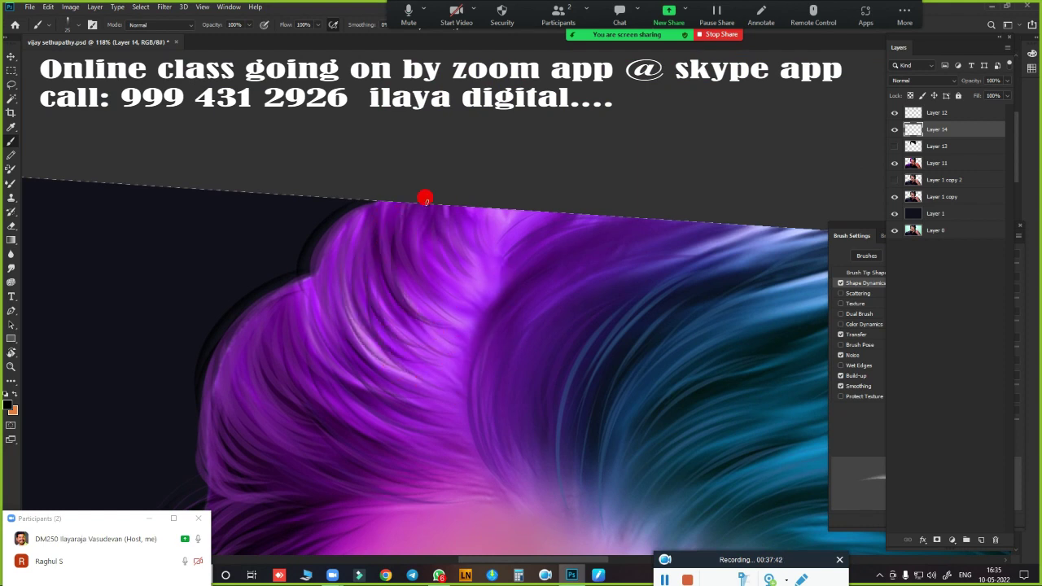
mouse_move(575, 381)
left_mouse_down()
mouse_move(564, 352)
mouse_move(402, 188)
left_mouse_up()
left_click_drag(487, 225, 432, 351)
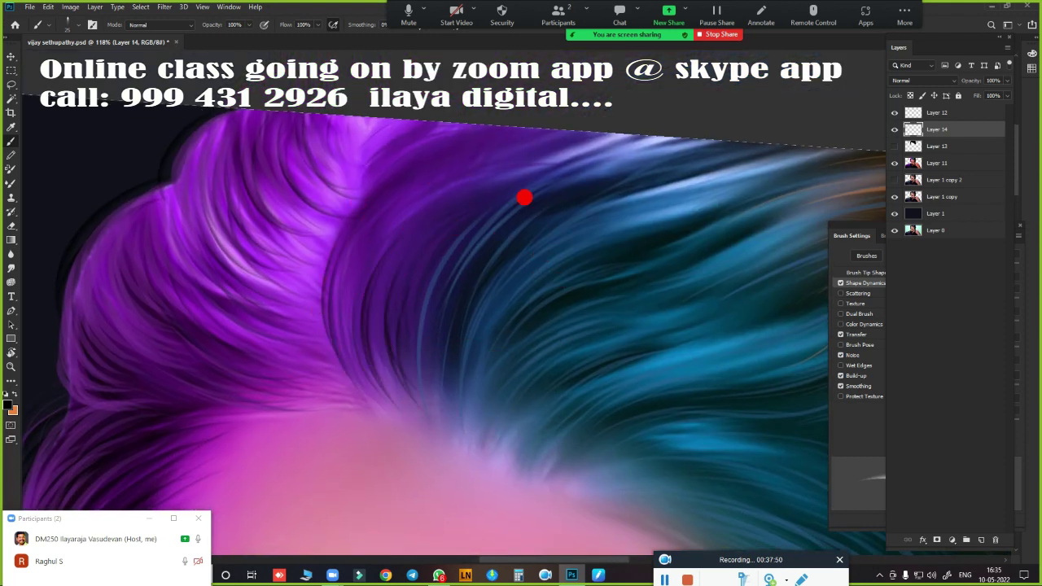
Paint dark strands into the teal hair near the hairline and along its edge
mouse_move(628, 376)
left_mouse_down()
mouse_move(576, 329)
mouse_move(548, 236)
left_mouse_up()
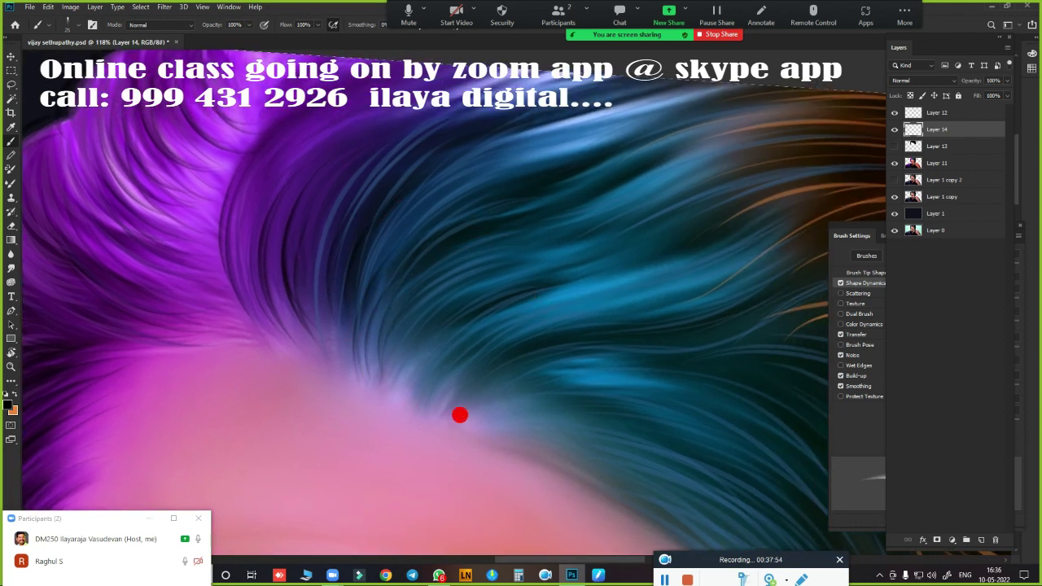
left_click_drag(499, 289, 463, 310)
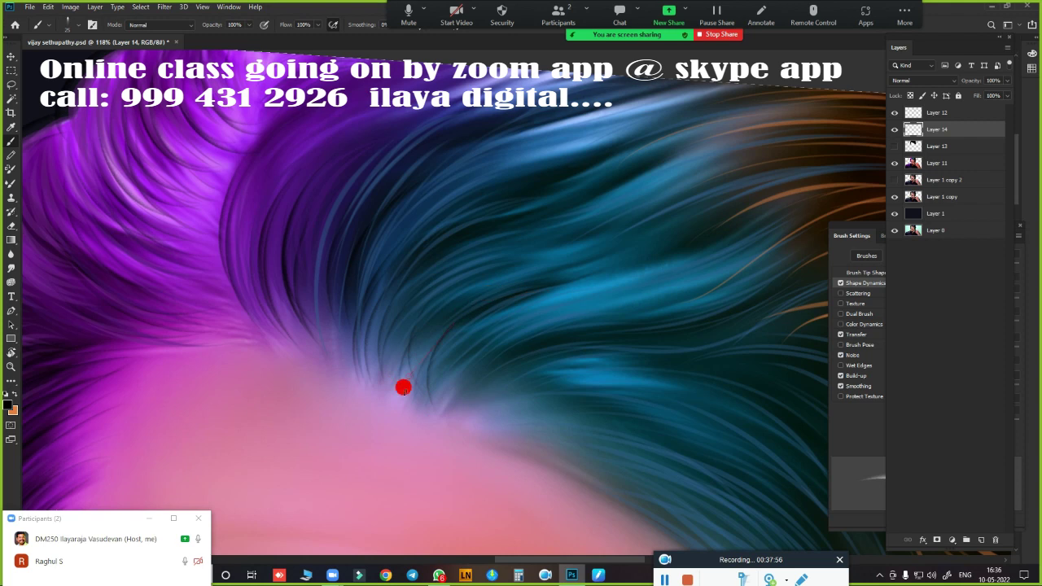
left_click_drag(423, 363, 384, 278)
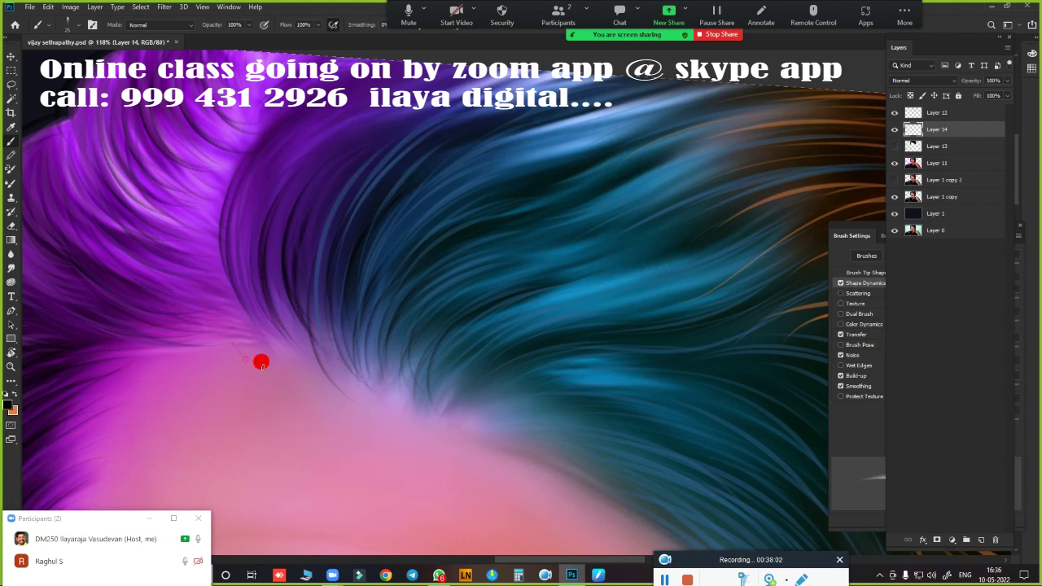
left_click_drag(579, 394, 349, 308)
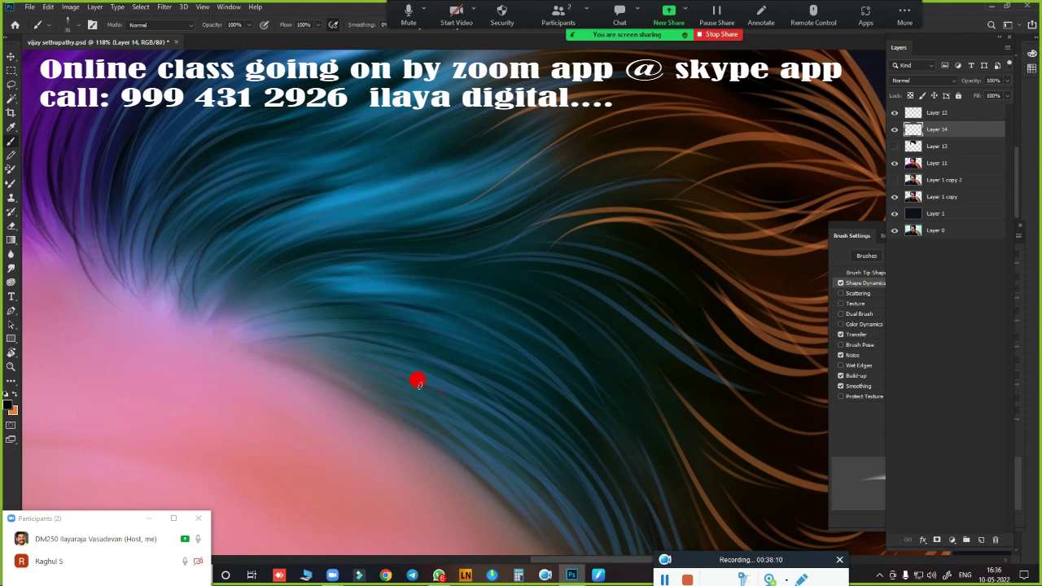
left_click_drag(254, 349, 462, 413)
mouse_move(236, 368)
left_mouse_down()
mouse_move(391, 399)
mouse_move(466, 470)
left_mouse_up()
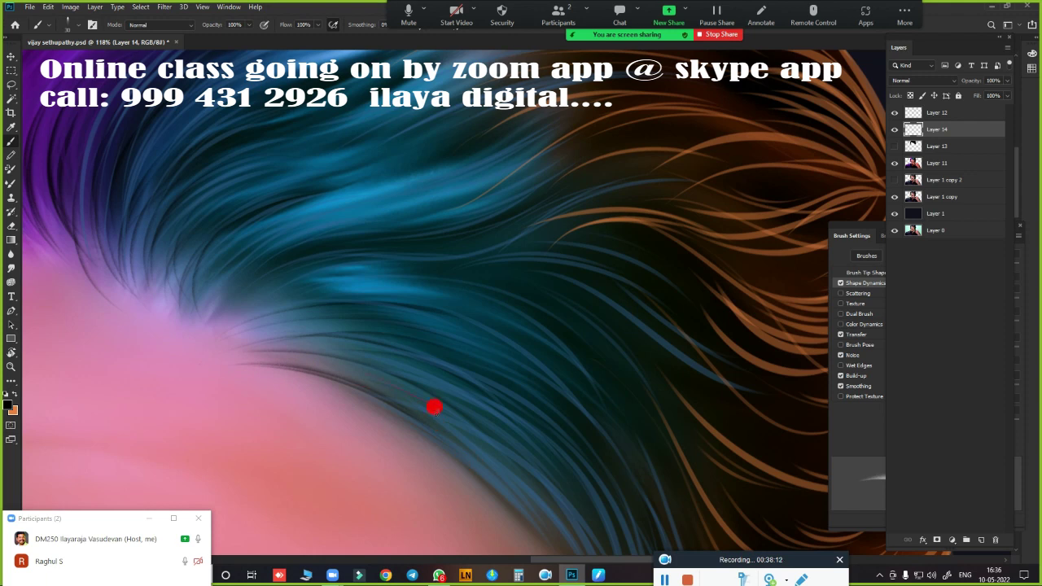
Add more dark strands along the hairline, ending with a long one sweeping down-left
left_click_drag(257, 359, 447, 405)
left_click_drag(273, 335, 498, 422)
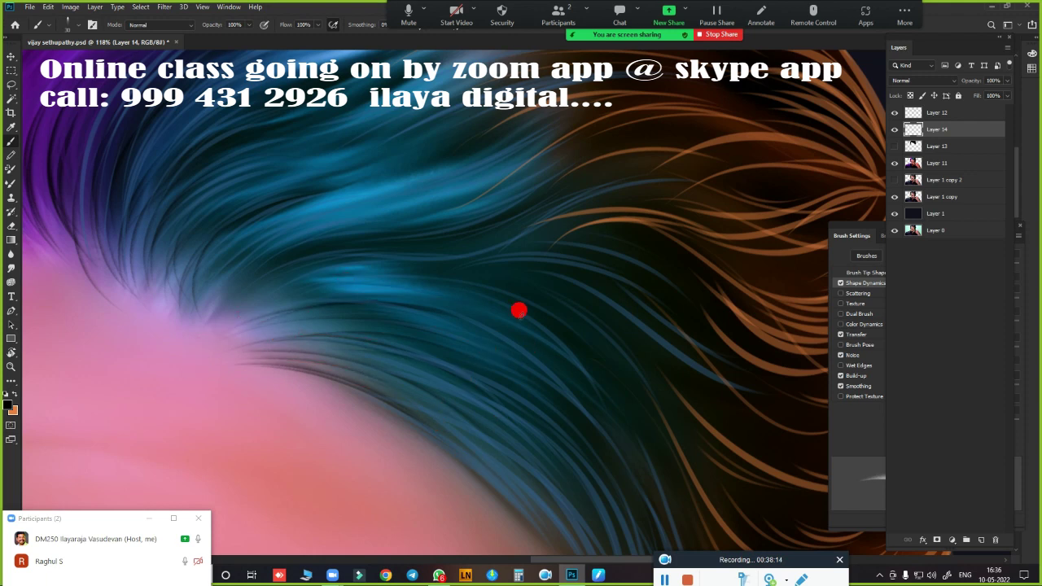
left_click_drag(195, 340, 350, 291)
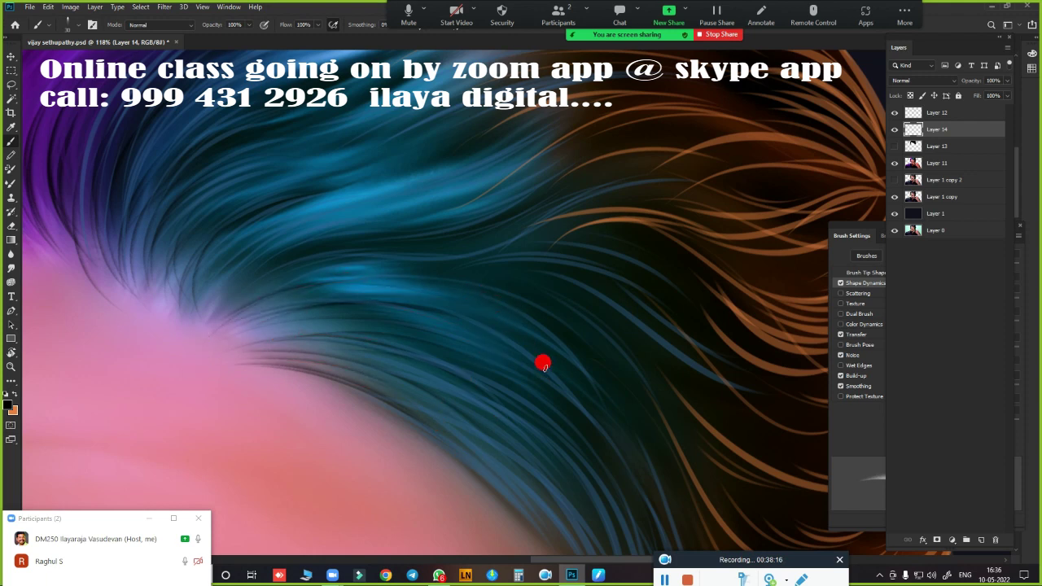
left_click_drag(490, 321, 258, 276)
left_click_drag(464, 282, 236, 283)
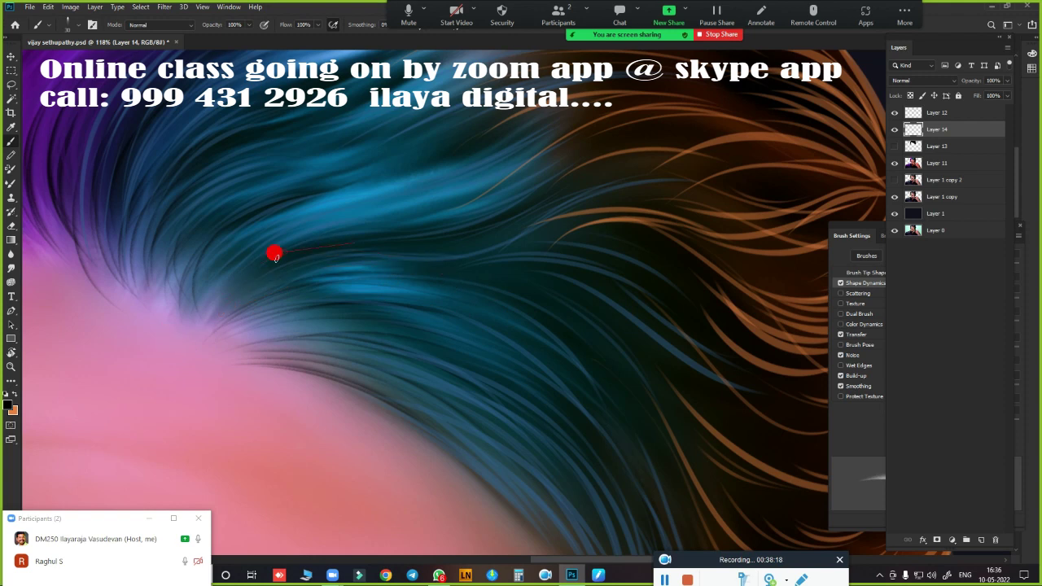
left_click_drag(379, 192, 240, 246)
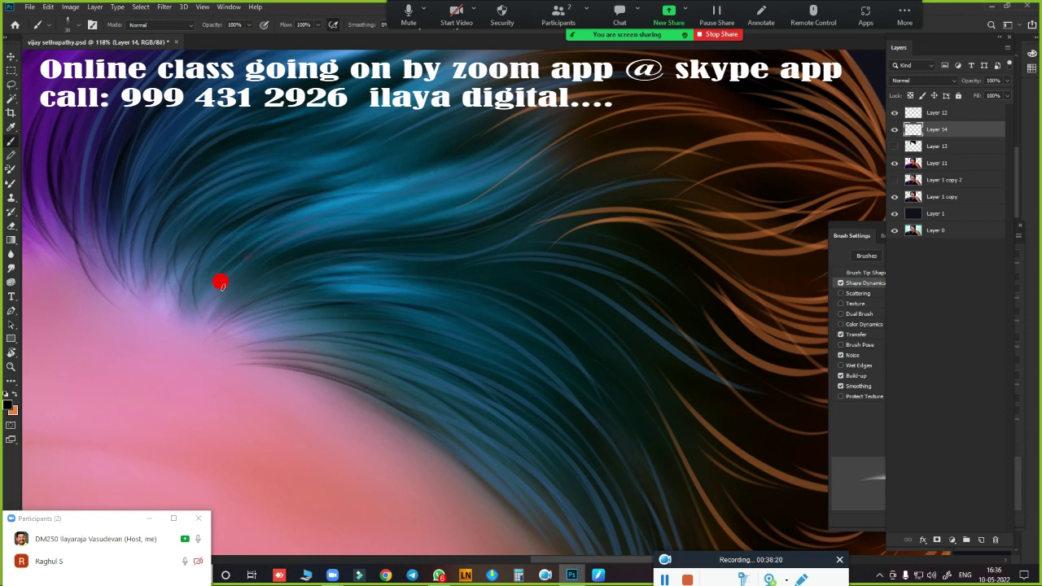
scroll(268, 281, "down", 2)
scroll(477, 361, "down", 2)
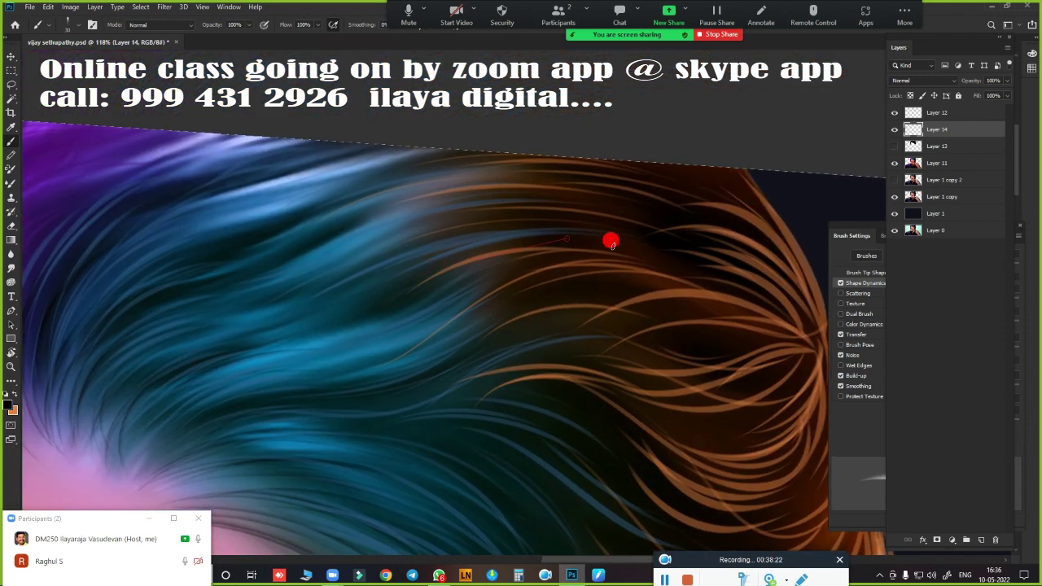
Pan from the orange hair strands down to the eyebrow and eye
scroll(610, 237, "up", 3)
left_click_drag(542, 312, 516, 300)
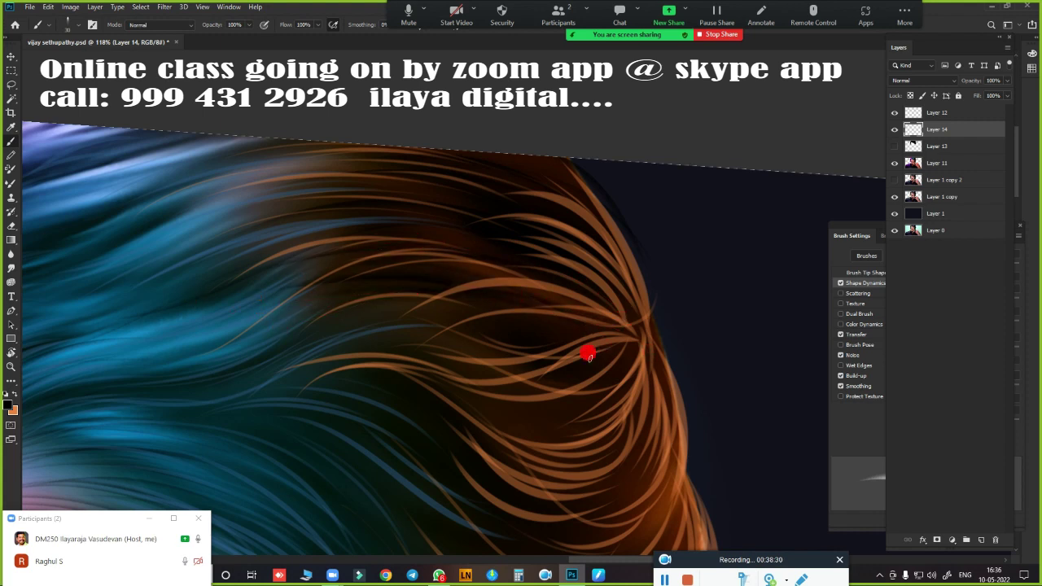
left_click_drag(185, 361, 379, 279)
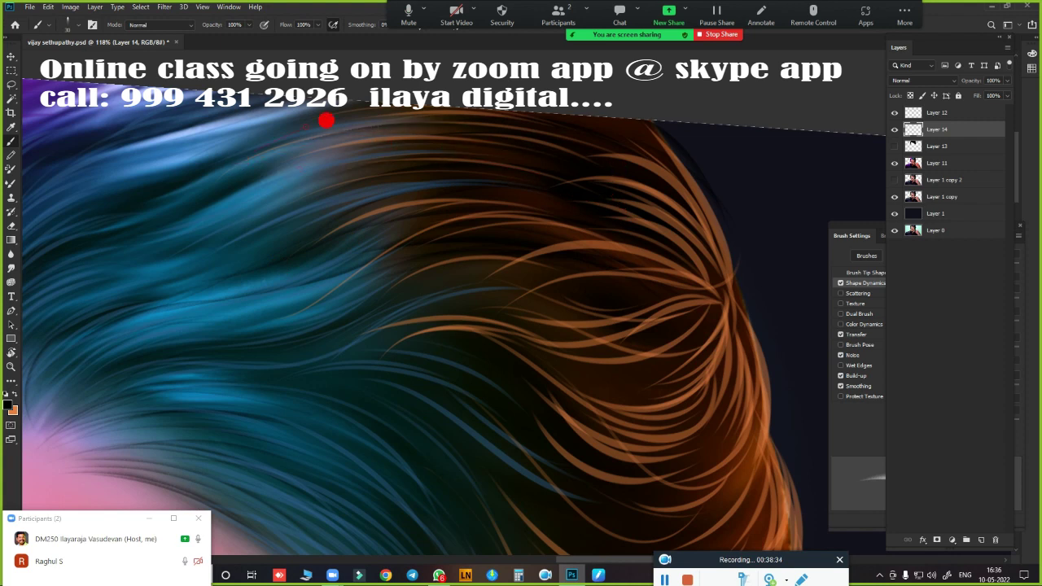
left_click_drag(614, 285, 544, 160)
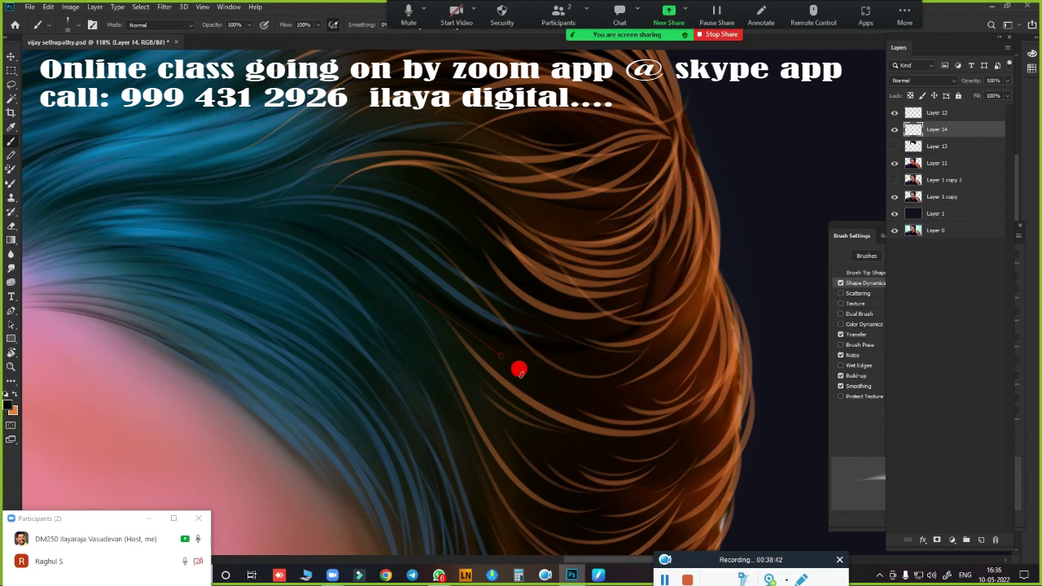
scroll(686, 382, "down", 5)
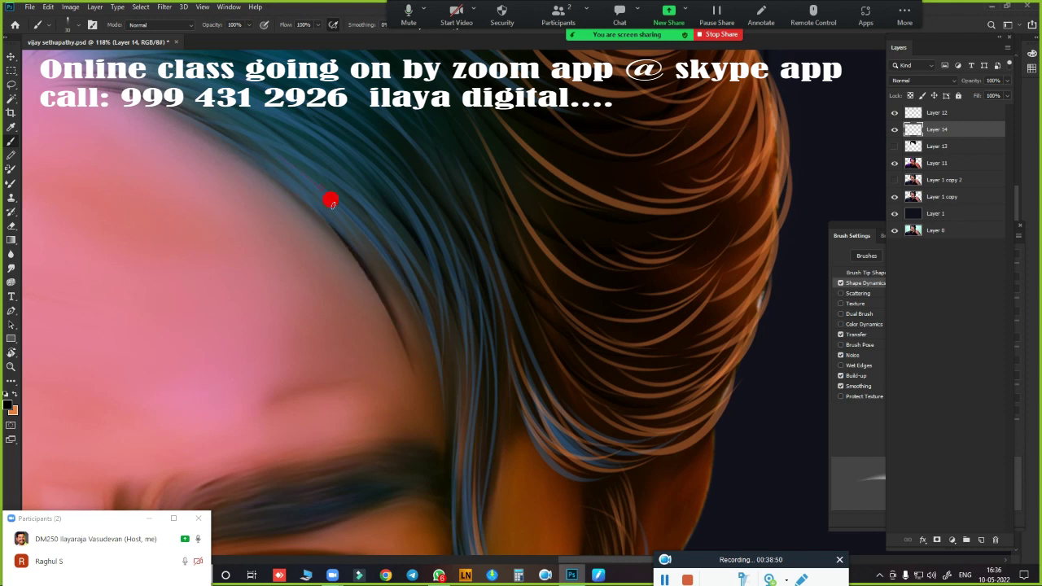
left_click_drag(449, 378, 440, 179)
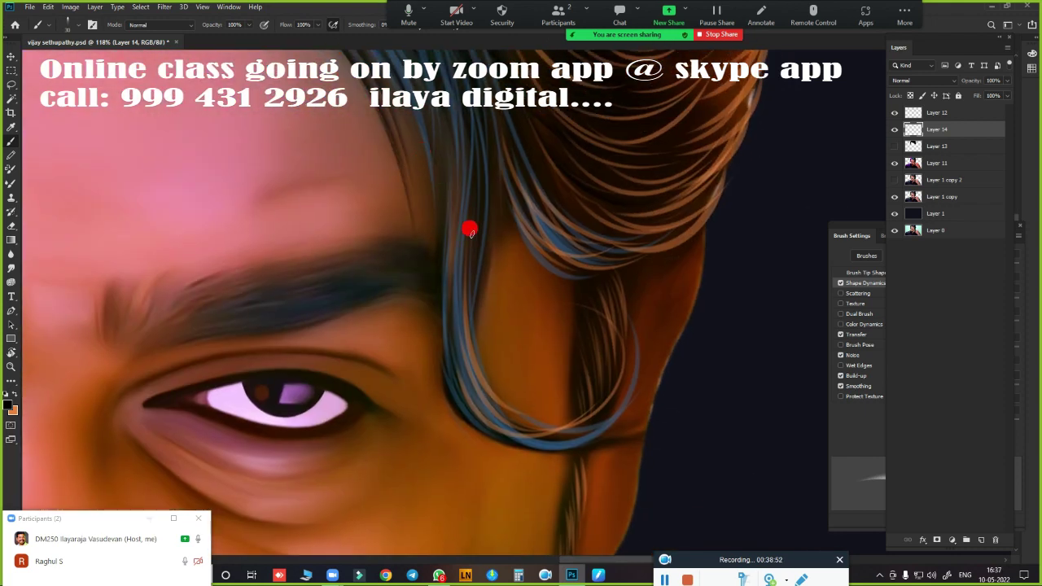
On Layer 14, paint two thin dark strands curving over the forehead and teal hair
scroll(503, 381, "down", 5)
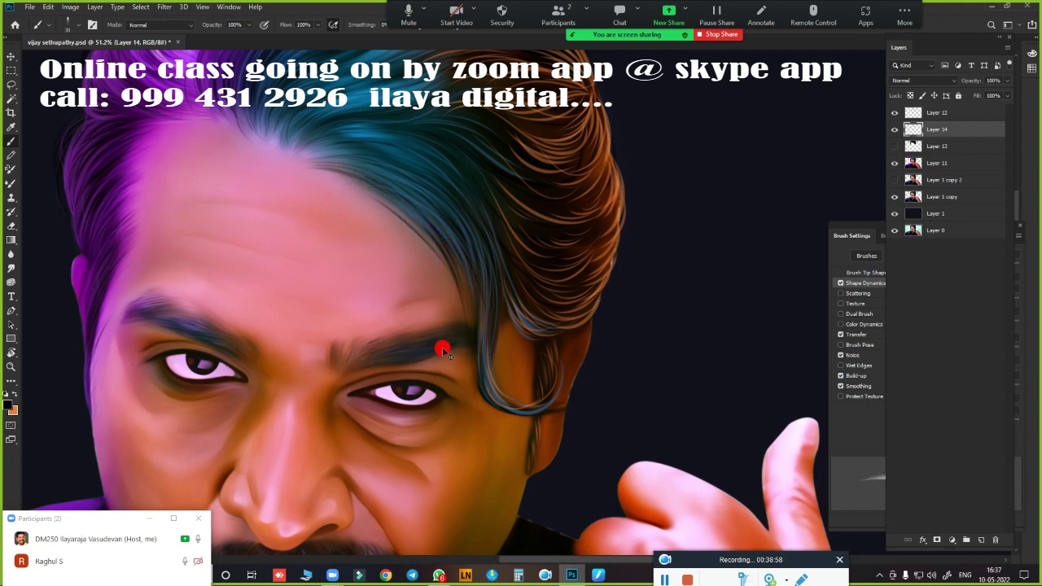
scroll(432, 240, "up", 3)
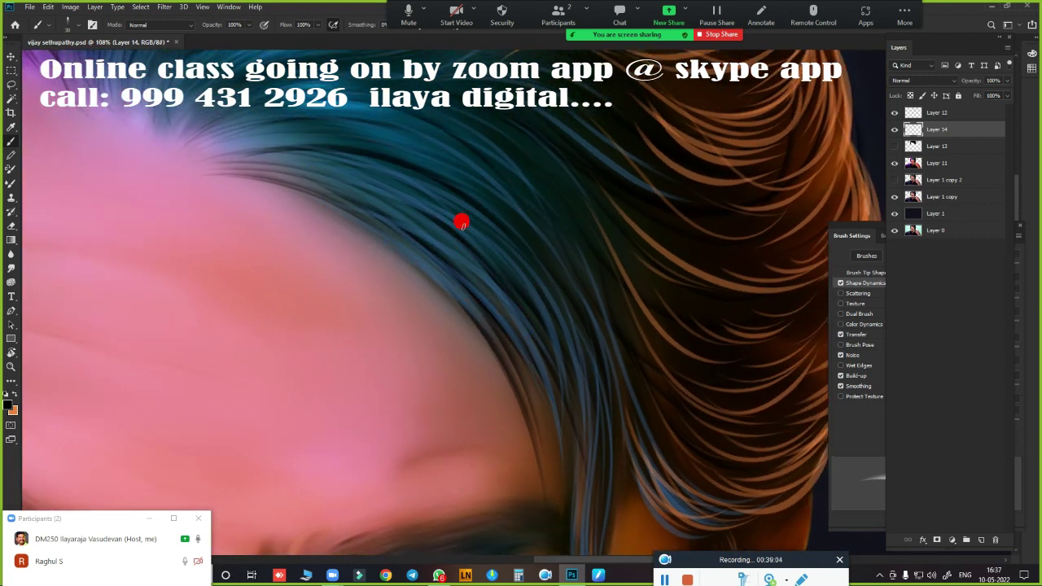
scroll(551, 424, "down", 1)
scroll(548, 412, "down", 4)
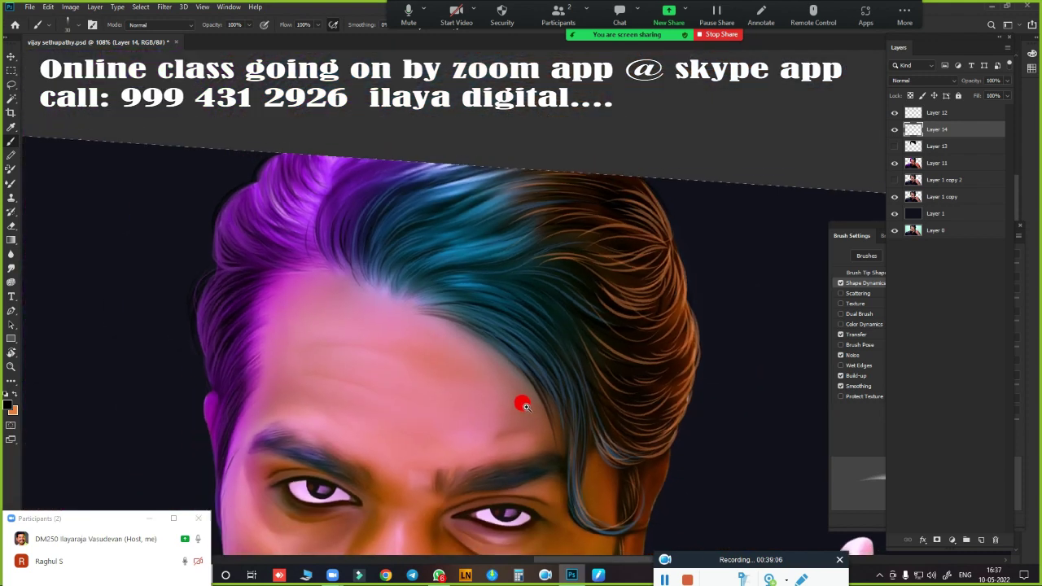
scroll(521, 400, "down", 1)
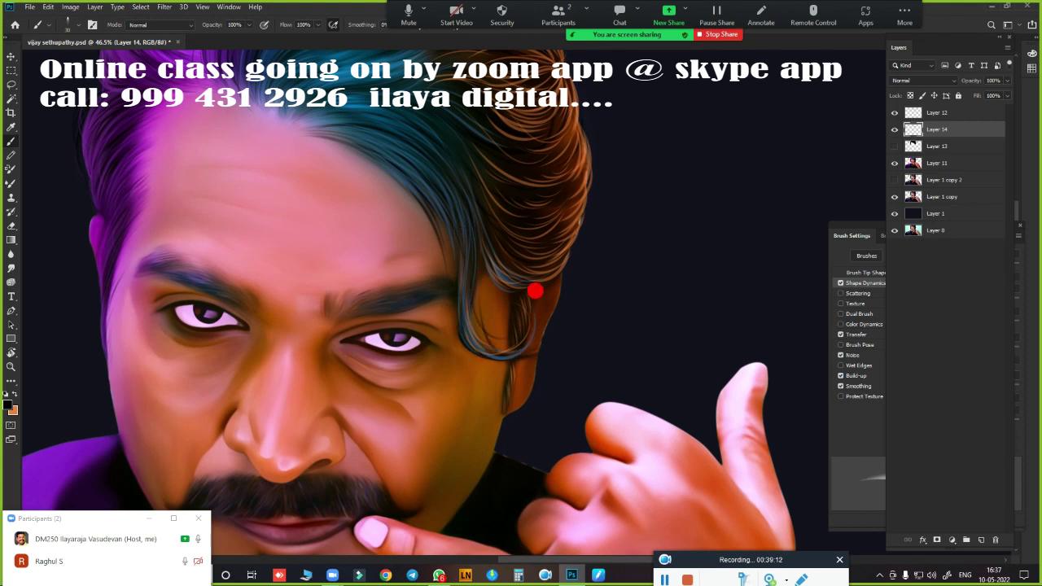
left_click_drag(514, 265, 445, 366)
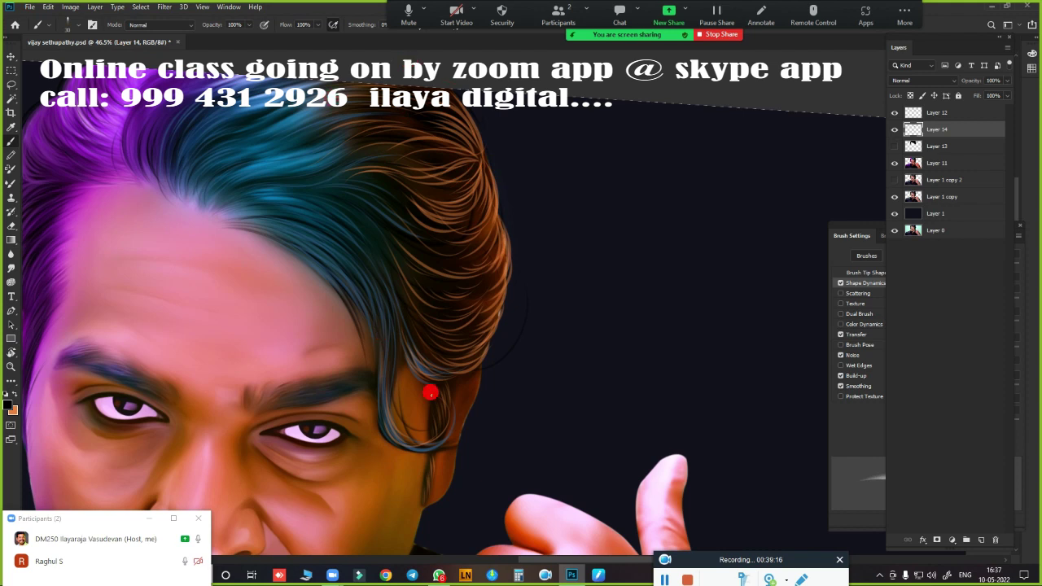
mouse_move(475, 439)
left_mouse_down()
mouse_move(437, 431)
mouse_move(505, 353)
mouse_move(661, 239)
mouse_move(521, 240)
mouse_move(526, 228)
left_mouse_up()
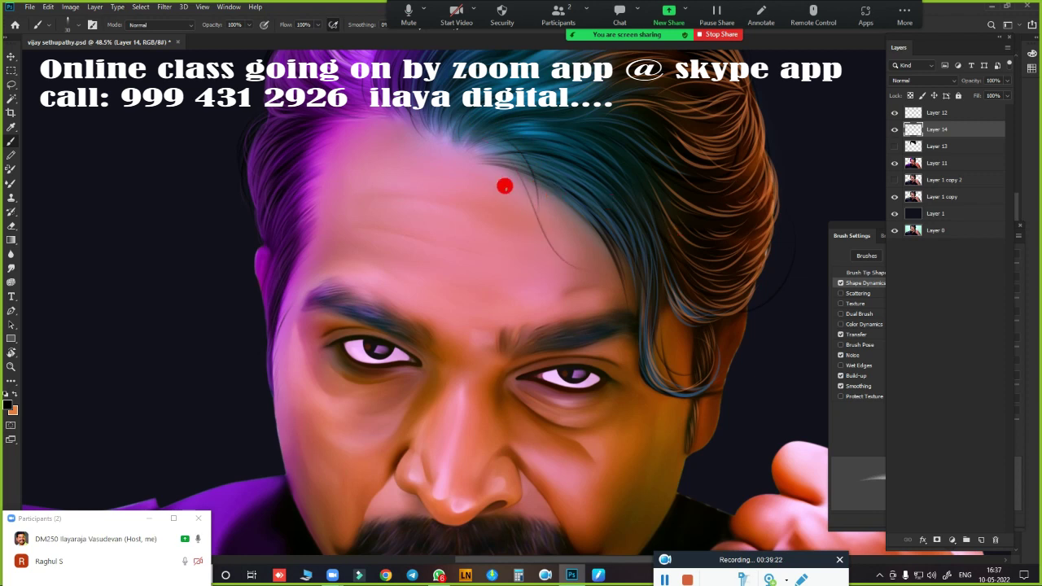
left_click_drag(504, 181, 568, 238)
left_click_drag(502, 167, 596, 265)
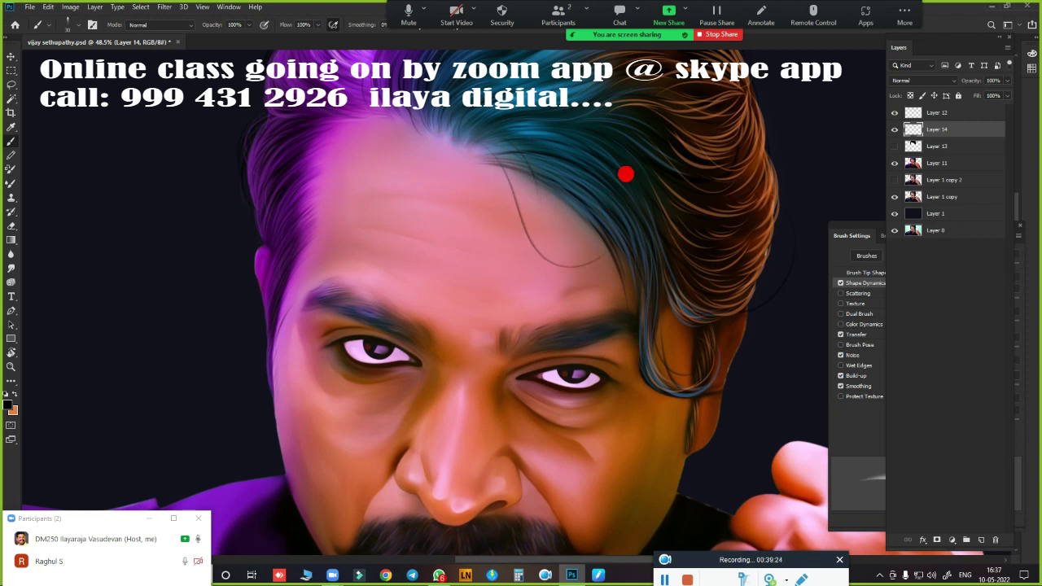
scroll(516, 383, "down", 5)
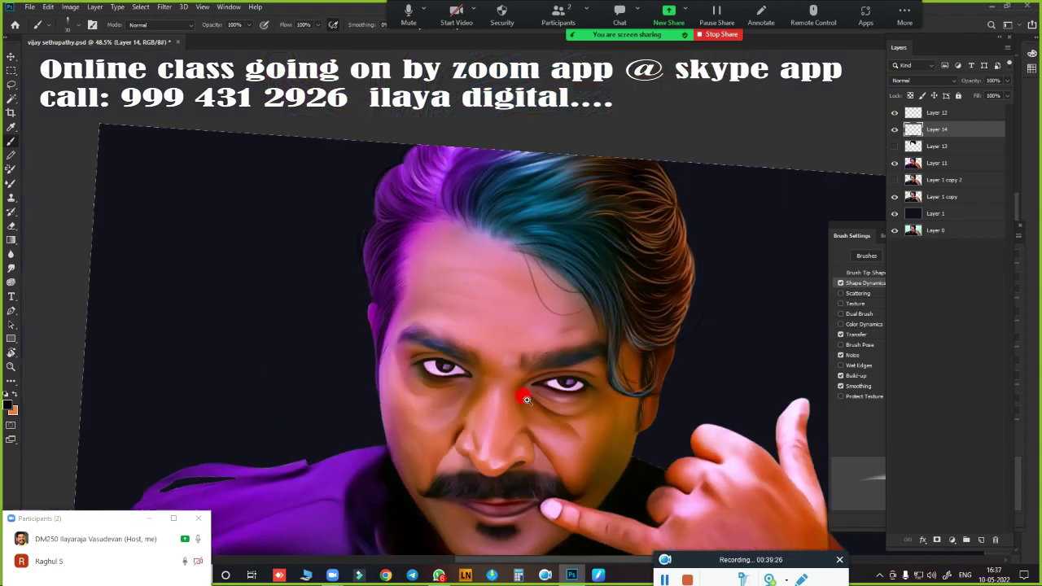
scroll(468, 254, "up", 2)
scroll(474, 274, "up", 2)
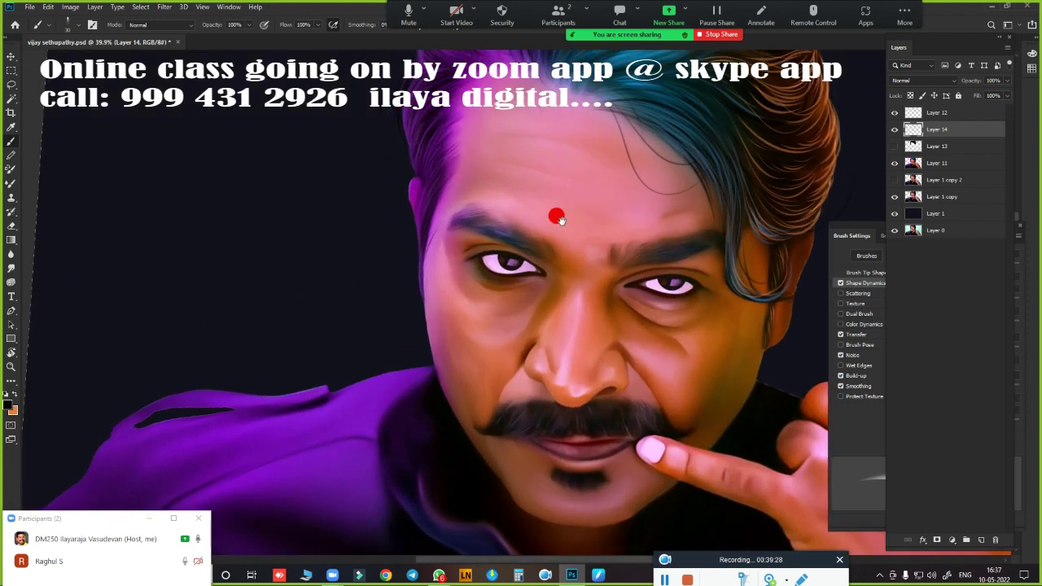
Undo the canvas tilt and toggle Layer 13's visibility to compare the hair
scroll(488, 338, "down", 2)
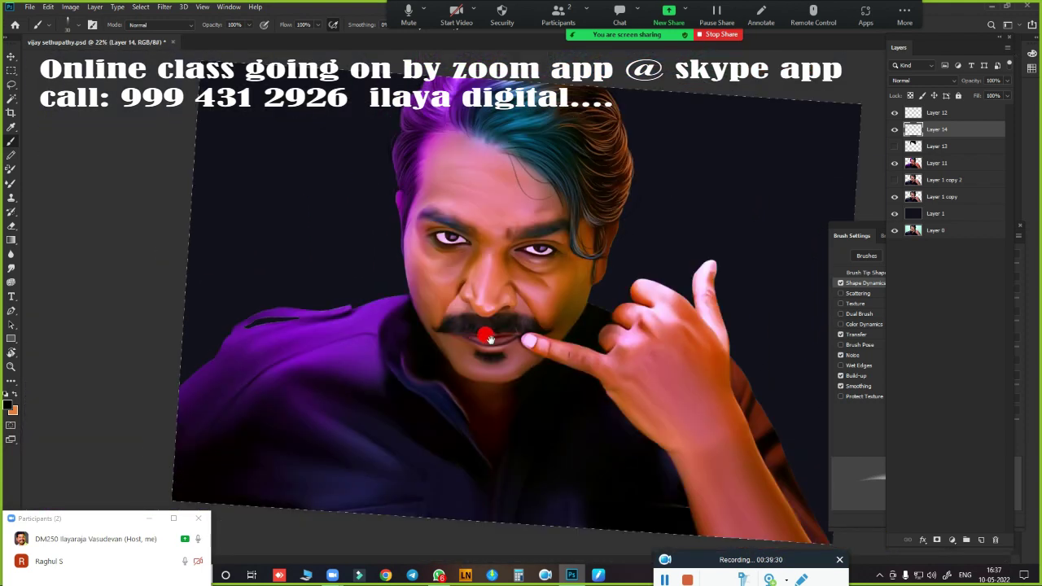
key("ctrl+z")
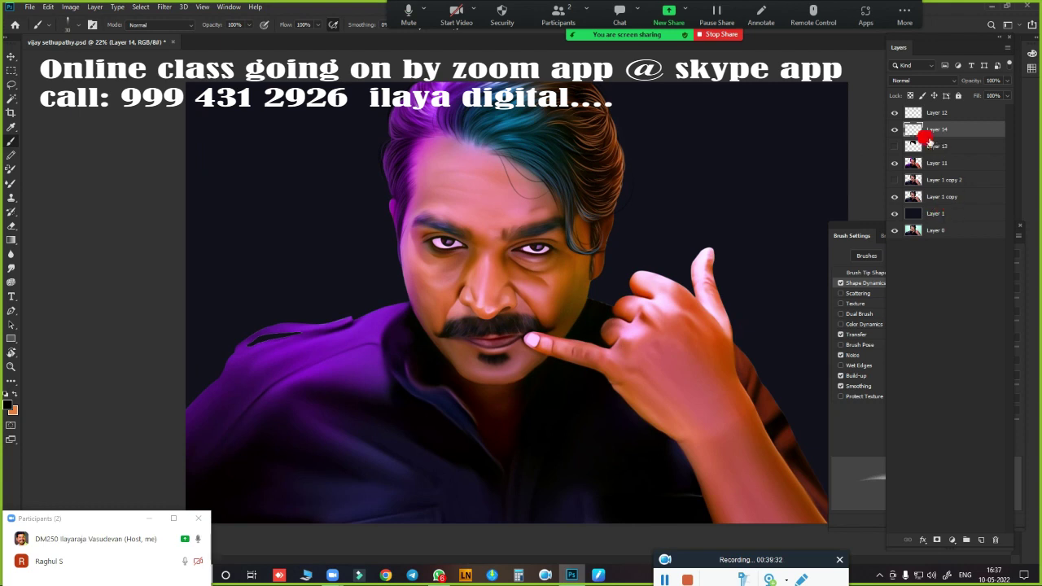
left_click(893, 146)
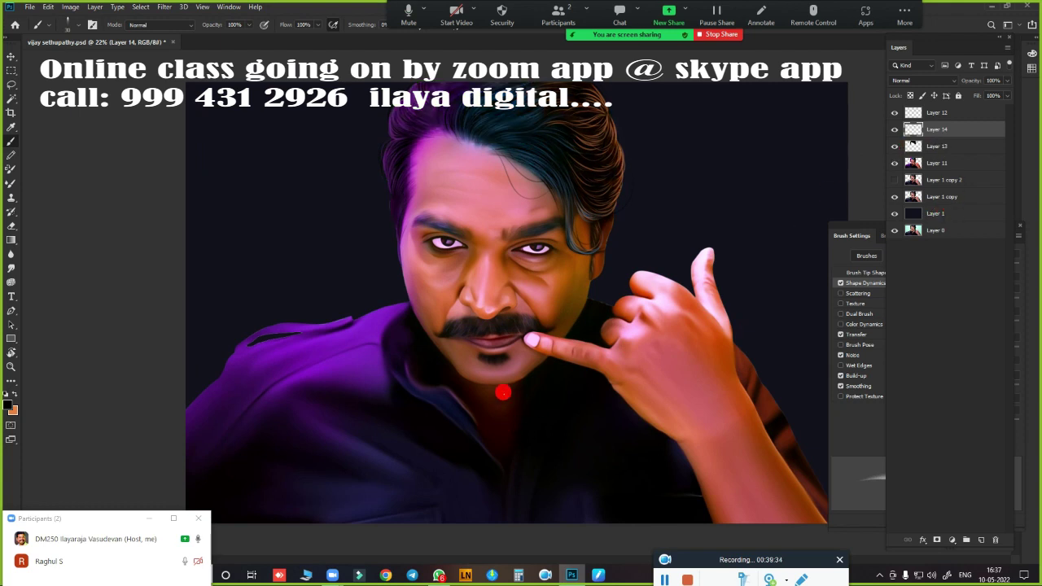
scroll(509, 415, "down", 1)
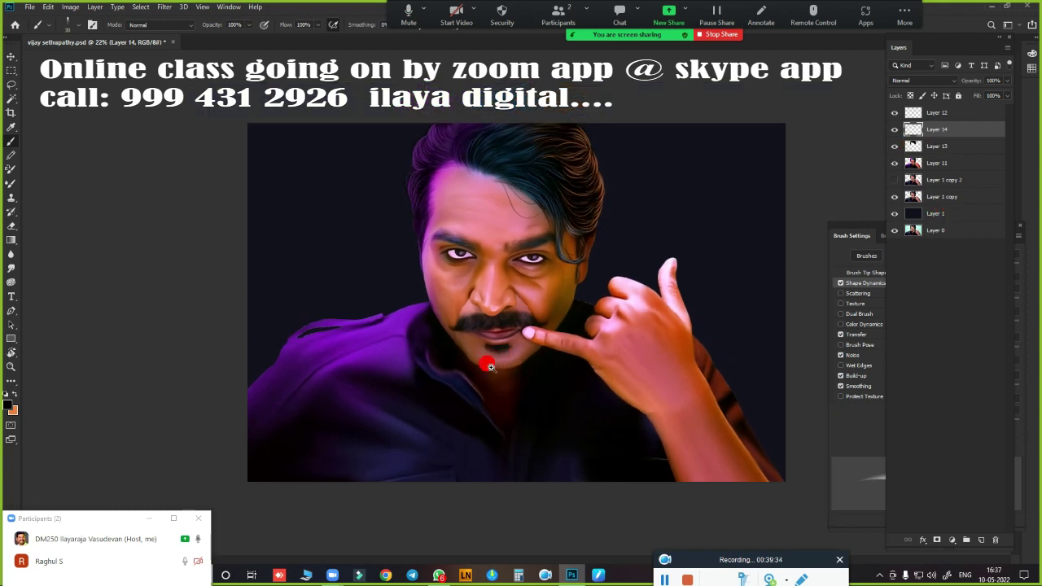
left_click(894, 145)
left_click(895, 146)
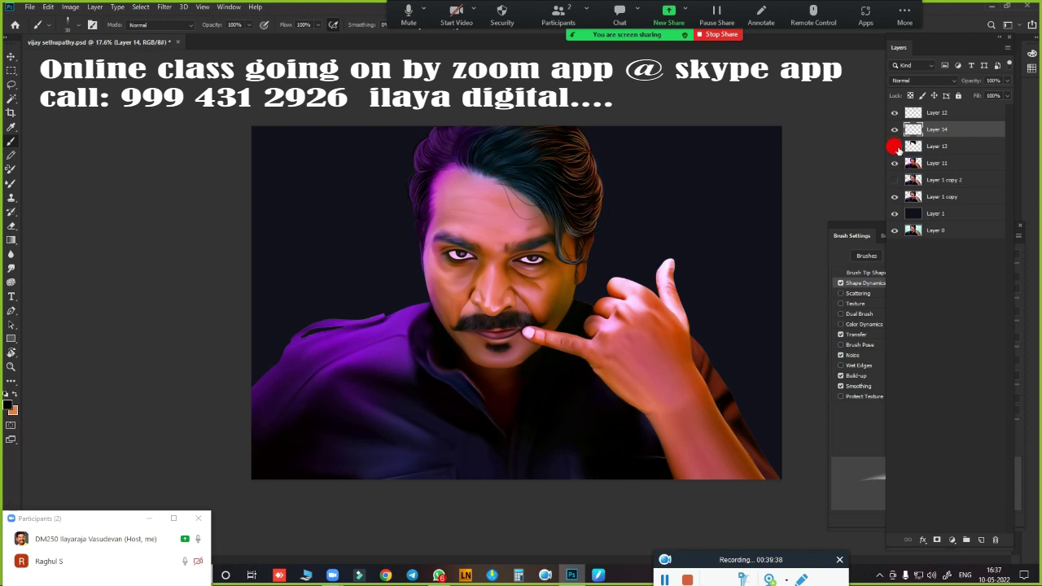
left_click(894, 146)
left_click(894, 147)
left_click(894, 146)
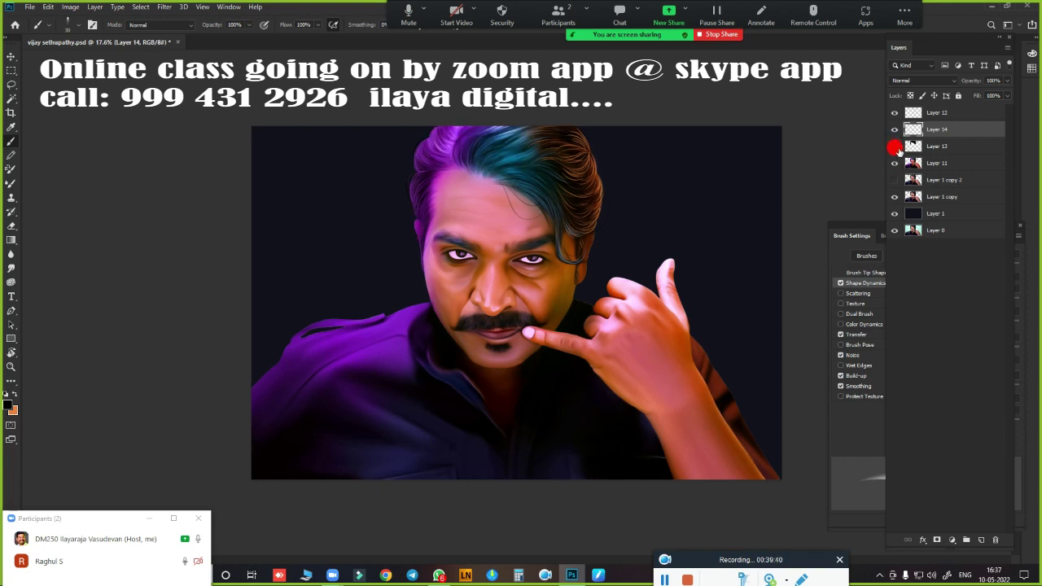
left_click(946, 141)
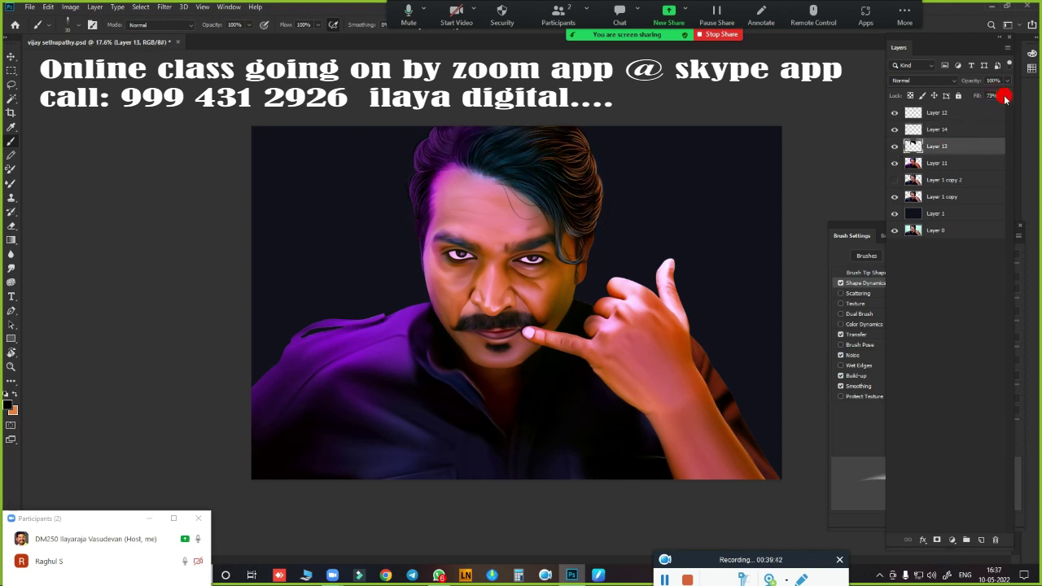
Set Layer 13's fill to 54% and check the hair up close
left_click(1006, 96)
left_click_drag(985, 111, 978, 111)
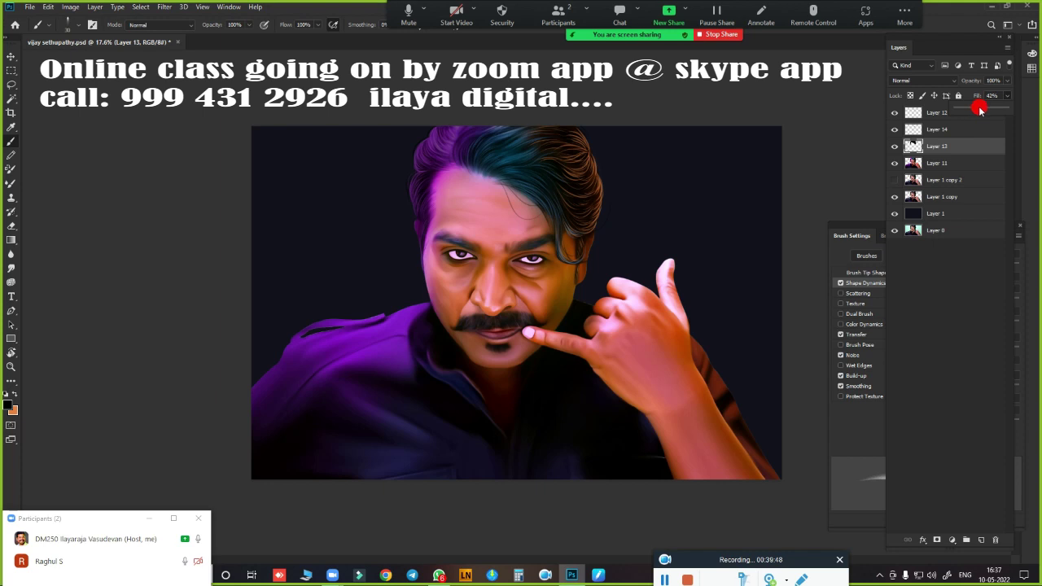
left_click_drag(992, 109, 990, 105)
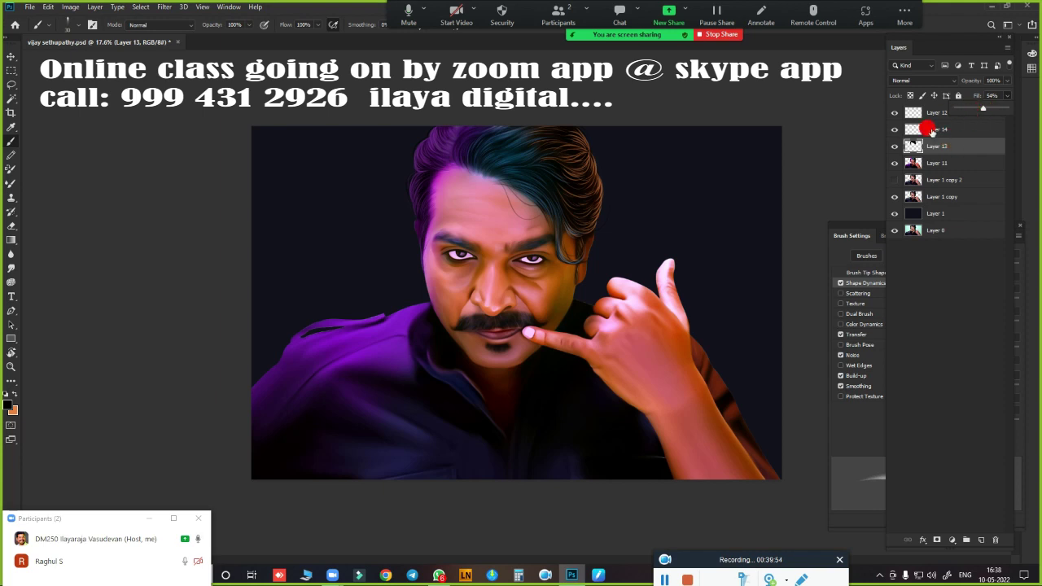
left_click_drag(507, 190, 568, 228)
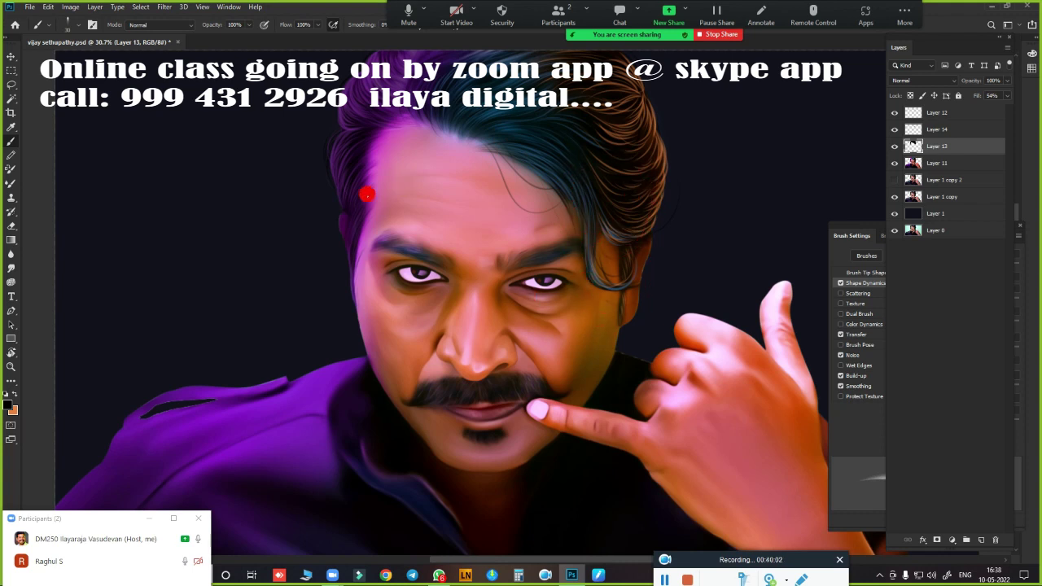
scroll(459, 306, "down", 2)
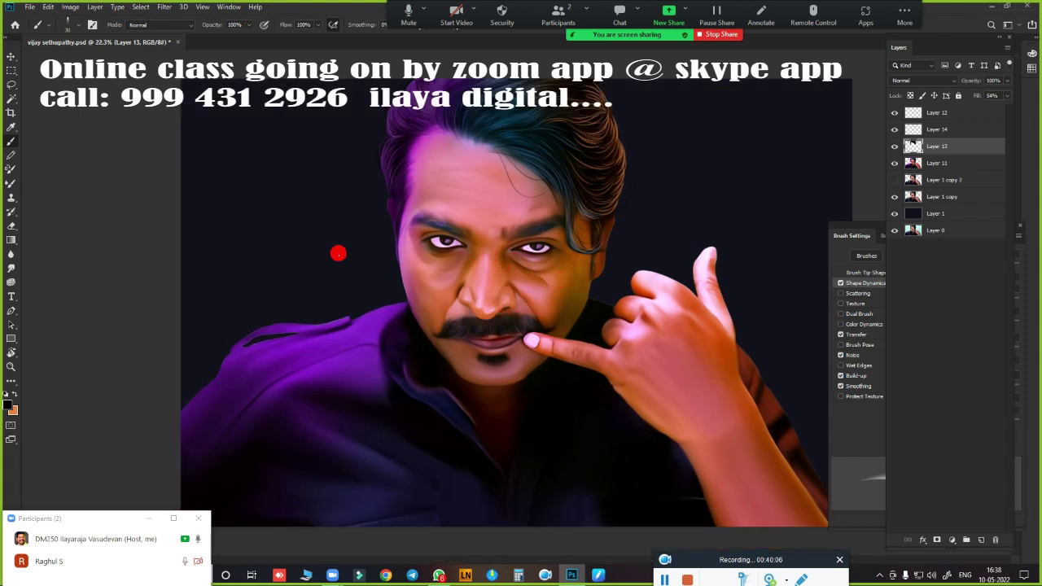
Select Layer 12 and briefly toggle its visibility to check it
left_click(940, 114)
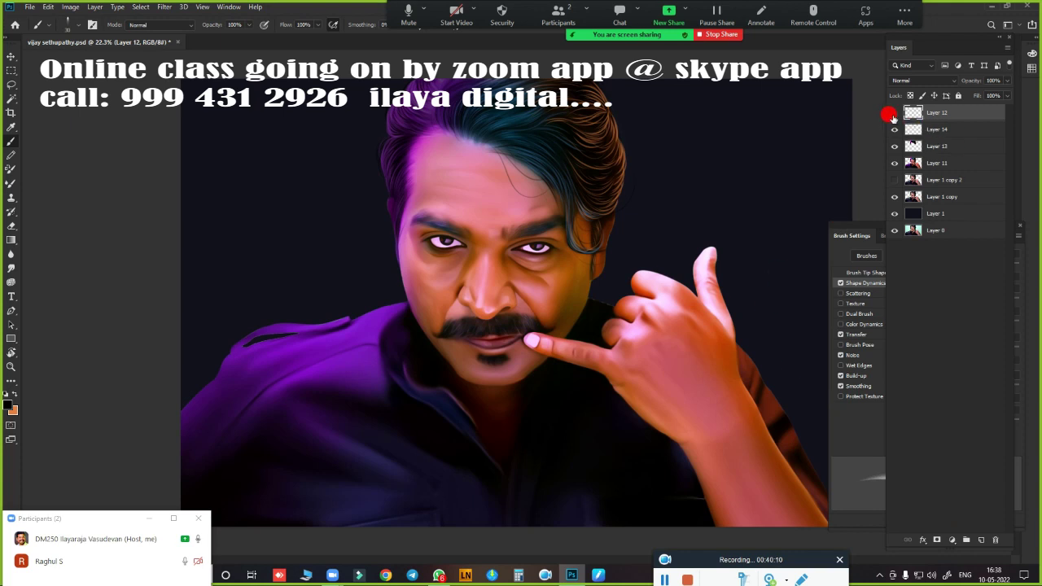
left_click(894, 114)
left_click(894, 114)
scroll(325, 325, "up", 1)
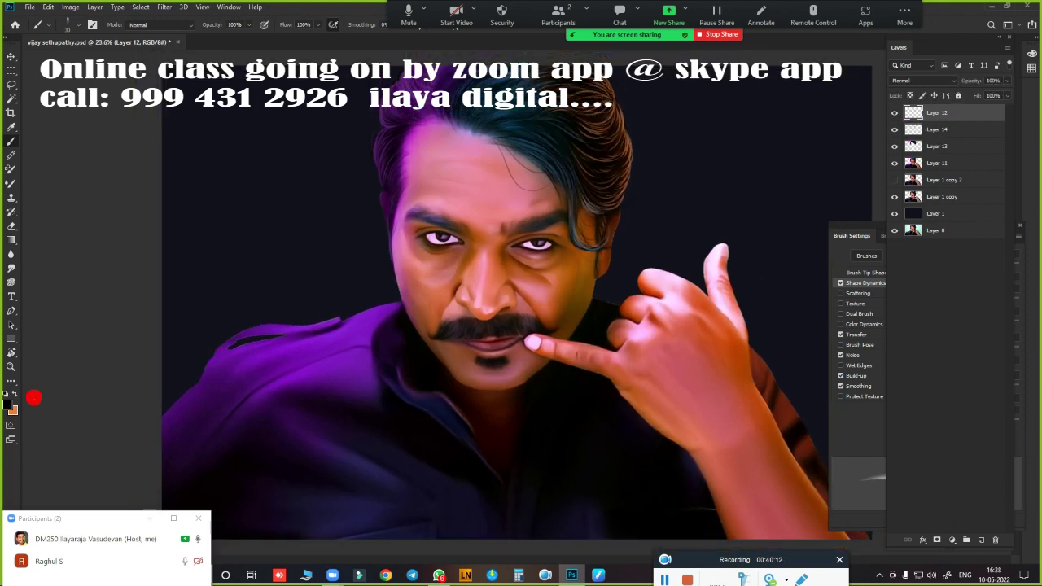
Set the foreground colour to pale lilac #e4b2f5, based on the sampled hair purple
left_click(9, 407)
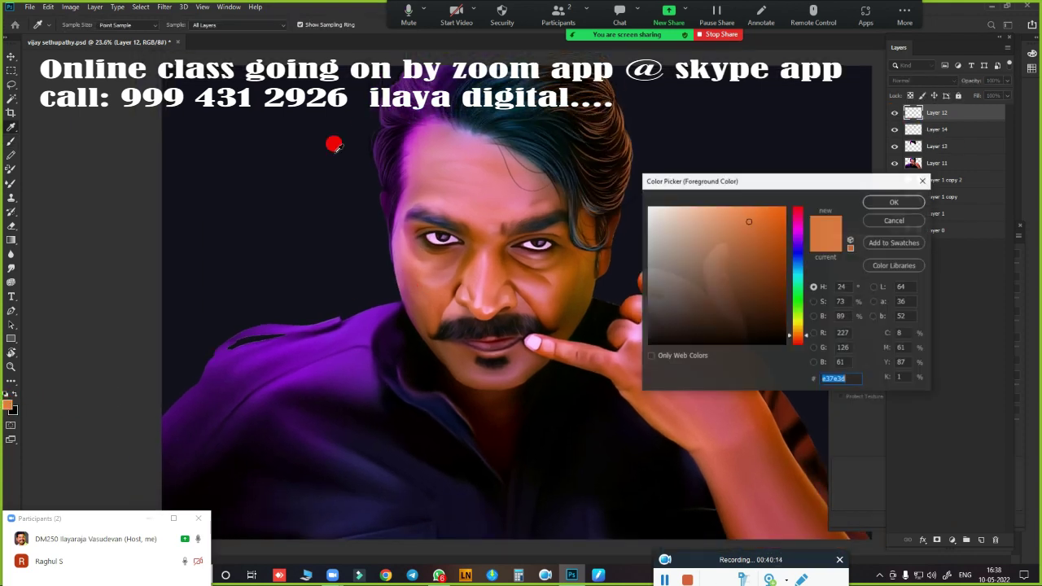
left_click(381, 143)
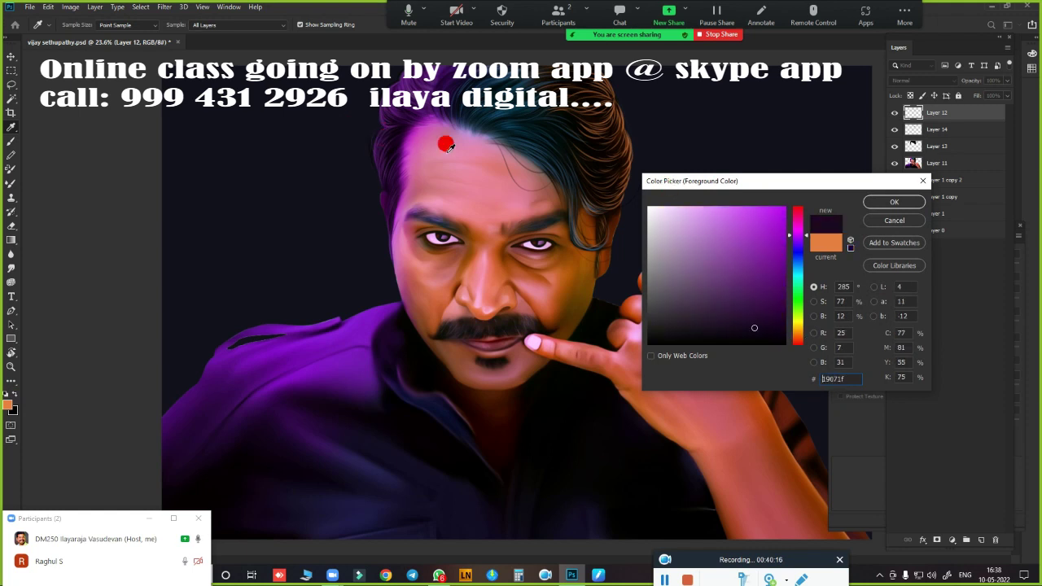
left_click(674, 211)
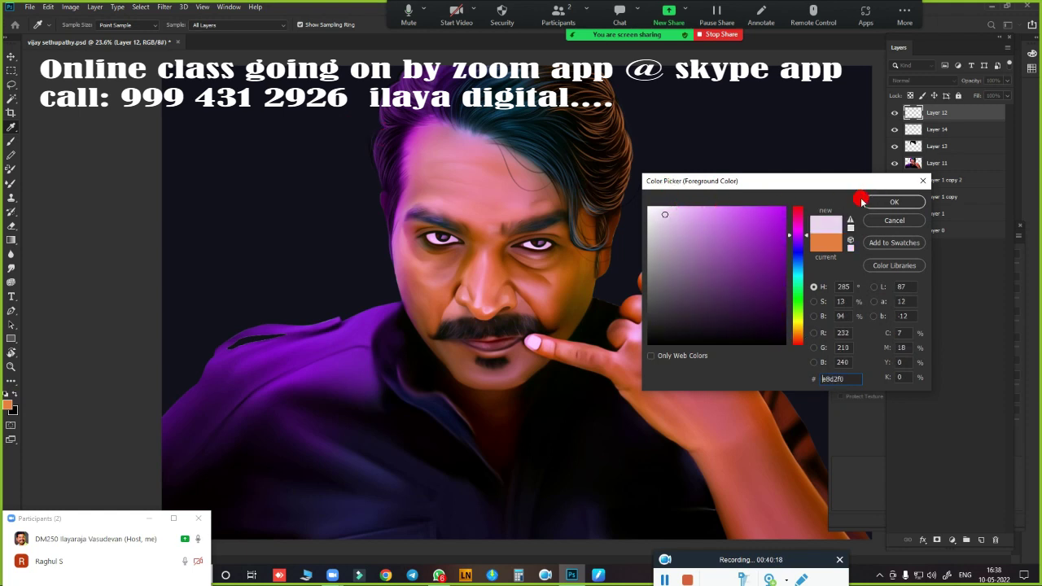
left_click(683, 211)
left_click(893, 202)
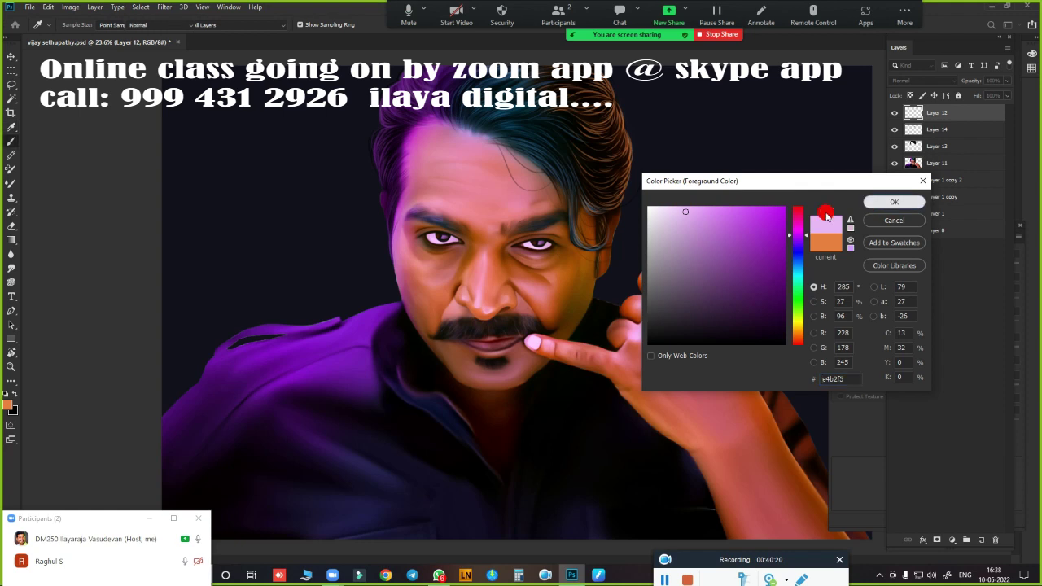
scroll(519, 232, "up", 3)
scroll(519, 232, "up", 3)
Rotate the view and paint lilac strands along the curled lower purple hair edge
key("r")
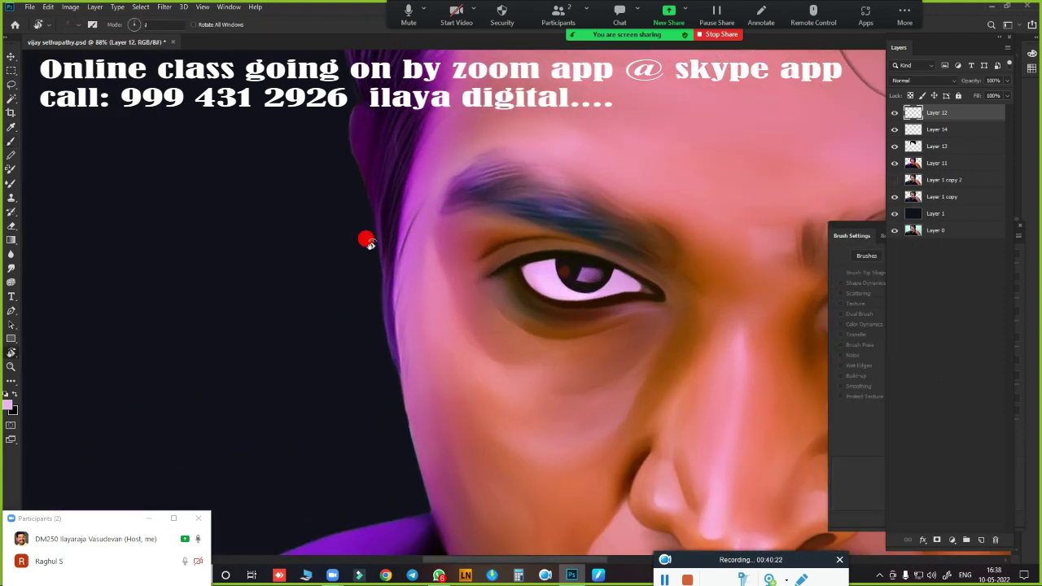
left_click_drag(365, 237, 429, 337)
scroll(429, 337, "up", 2)
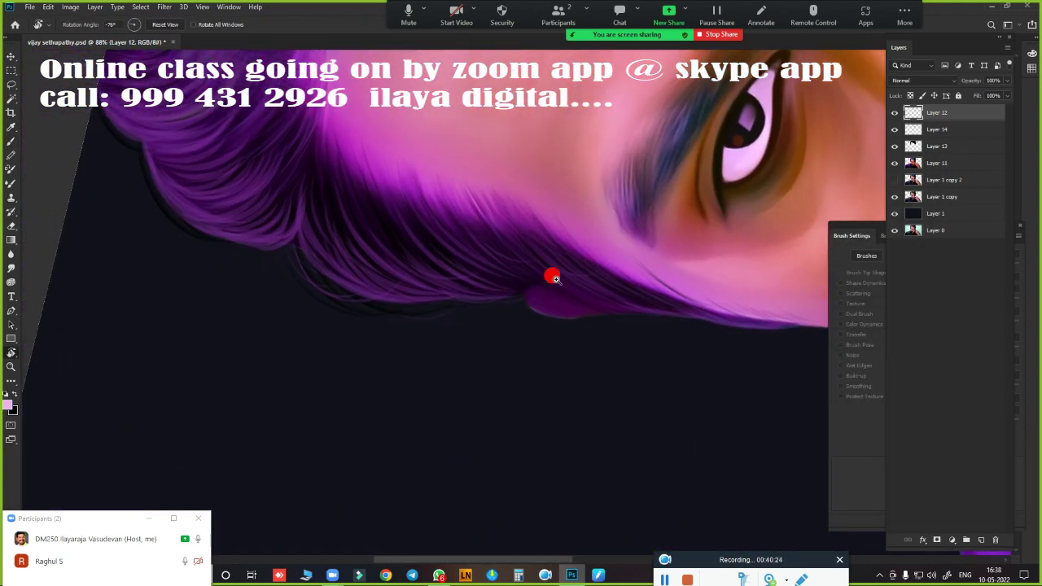
scroll(510, 337, "up", 2)
key("b")
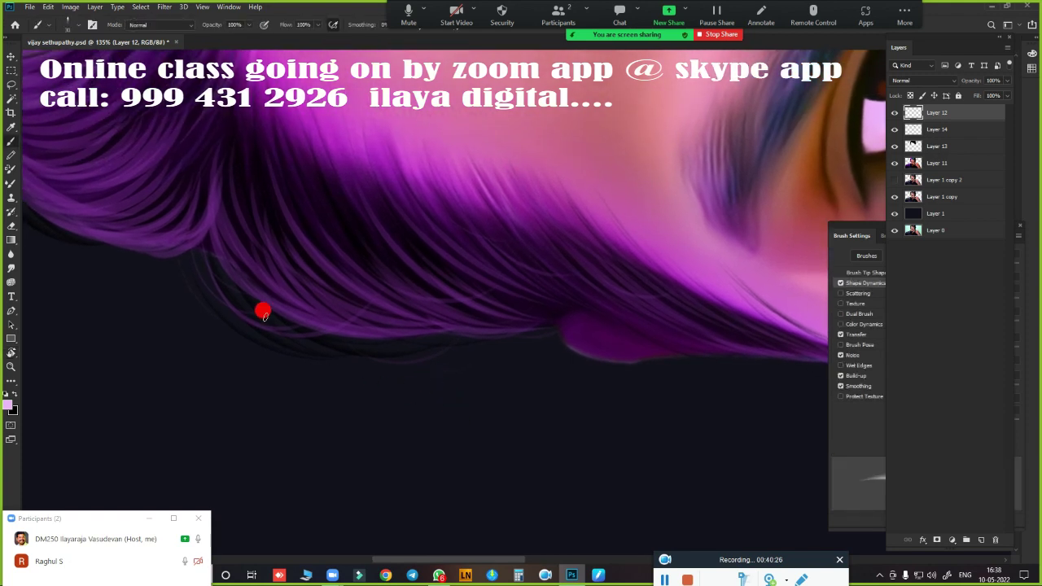
mouse_move(204, 224)
left_mouse_down()
mouse_move(256, 342)
mouse_move(278, 330)
left_mouse_up()
left_click_drag(235, 263, 262, 305)
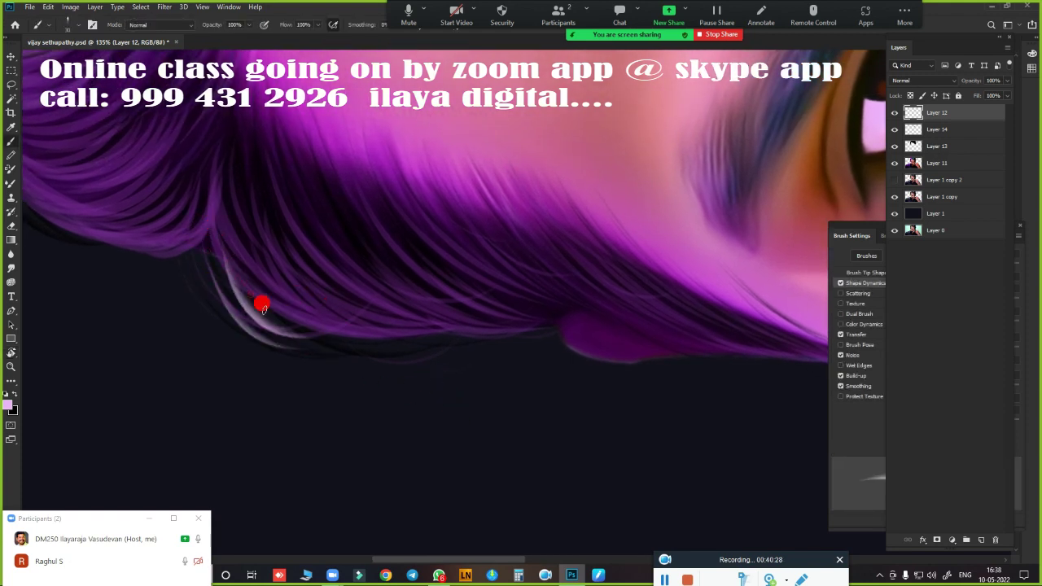
left_click_drag(221, 239, 390, 294)
left_click_drag(278, 268, 451, 309)
left_click_drag(358, 299, 468, 319)
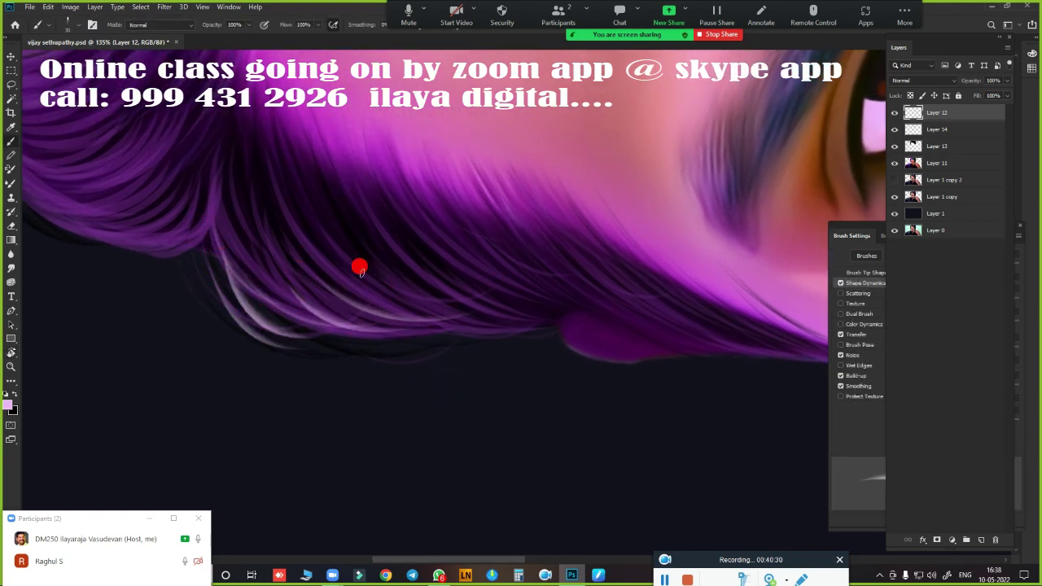
left_click_drag(366, 352, 456, 349)
left_click_drag(423, 284, 563, 330)
mouse_move(463, 317)
left_mouse_down()
mouse_move(565, 298)
mouse_move(668, 349)
left_mouse_up()
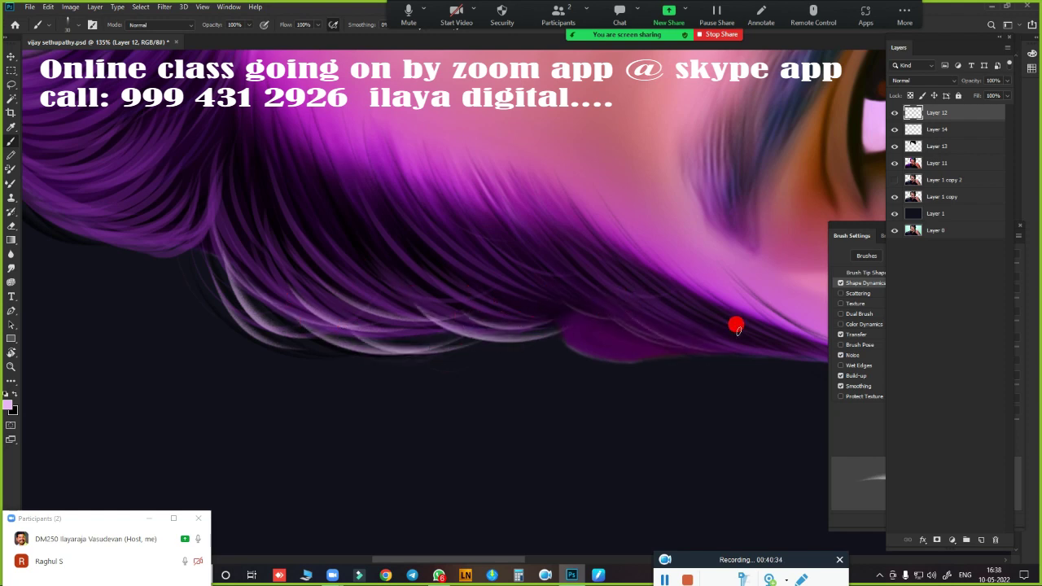
left_click_drag(735, 328, 758, 335)
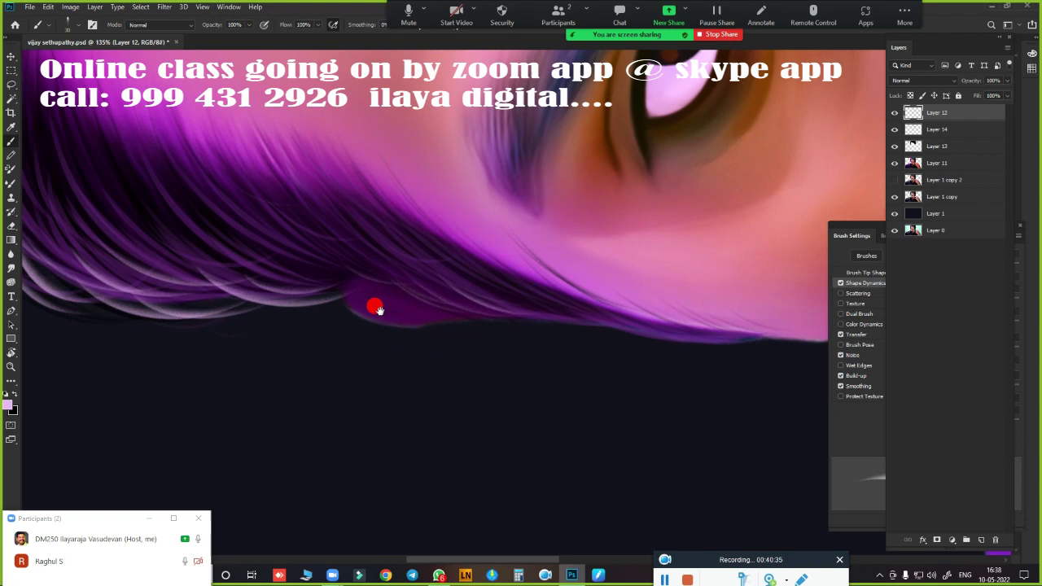
Add lilac strands along the upper-left and lower-left hair edges, then fit the view
left_click_drag(579, 333, 372, 304)
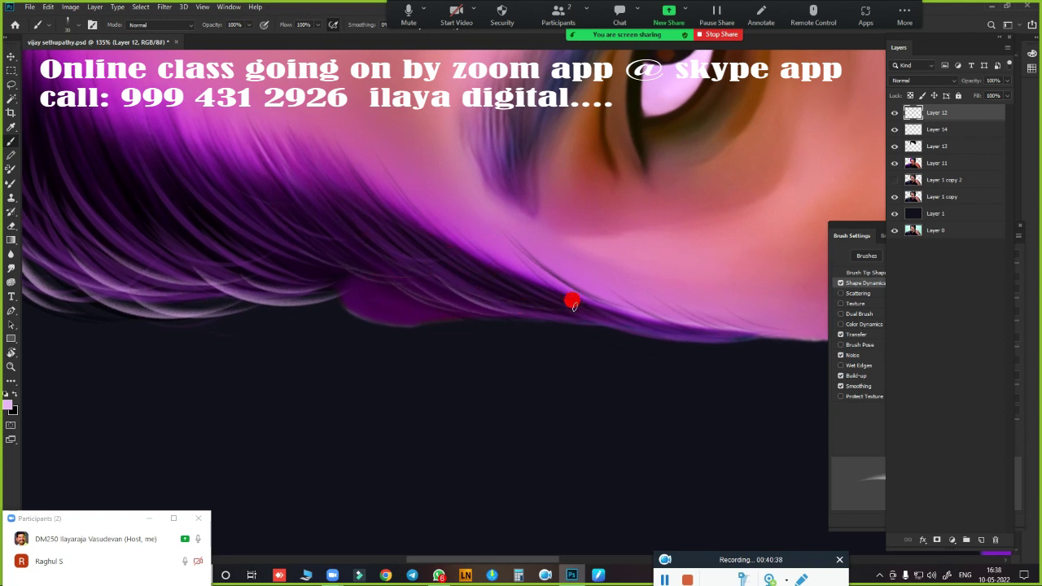
left_click_drag(400, 321, 733, 334)
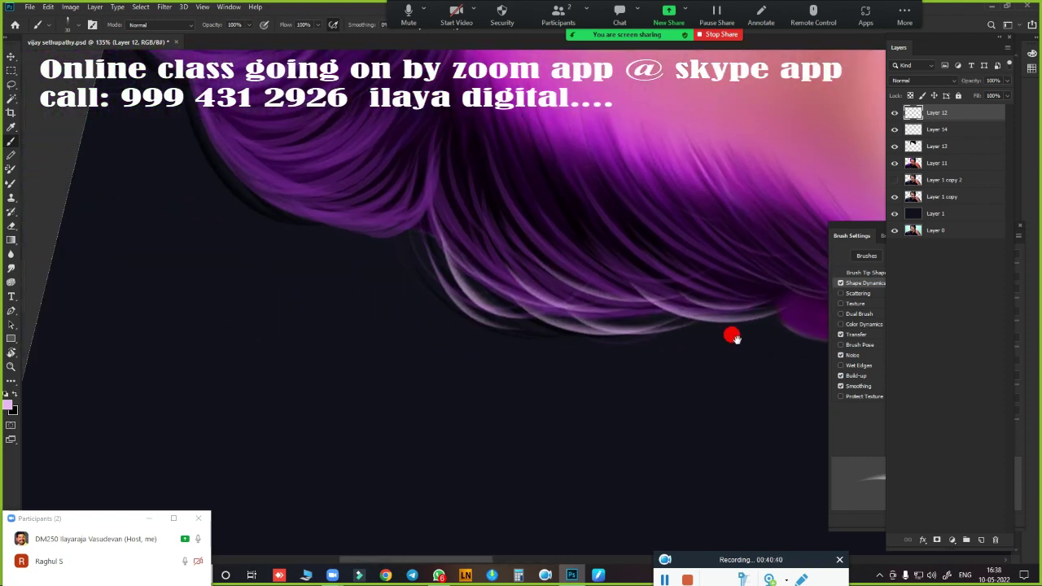
left_click_drag(525, 334, 525, 411)
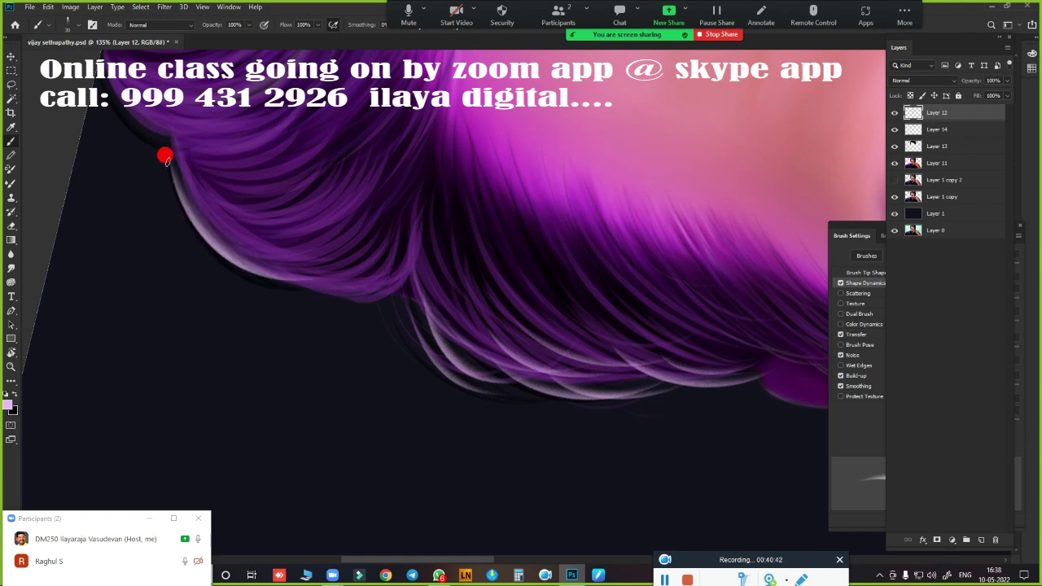
mouse_move(181, 146)
left_mouse_down()
mouse_move(298, 204)
mouse_move(258, 174)
mouse_move(249, 200)
mouse_move(284, 188)
mouse_move(190, 181)
mouse_move(233, 257)
mouse_move(325, 293)
mouse_move(291, 296)
mouse_move(367, 279)
mouse_move(478, 333)
left_mouse_up()
scroll(460, 399, "up", 3)
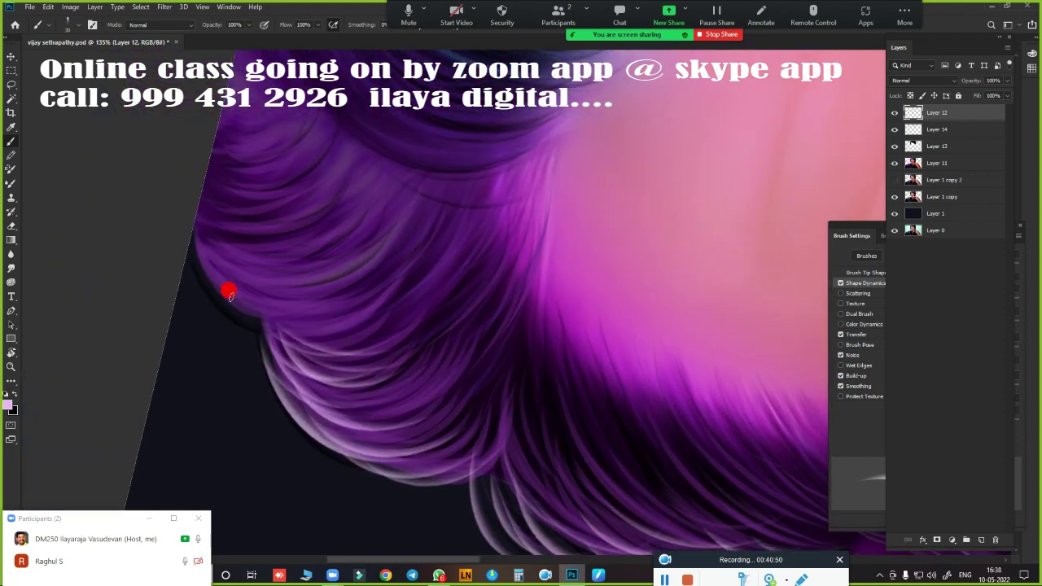
mouse_move(194, 267)
left_mouse_down()
mouse_move(193, 225)
mouse_move(293, 272)
mouse_move(261, 252)
mouse_move(253, 197)
mouse_move(211, 246)
left_mouse_up()
mouse_move(266, 335)
left_mouse_down()
mouse_move(186, 265)
mouse_move(339, 485)
mouse_move(440, 501)
left_mouse_up()
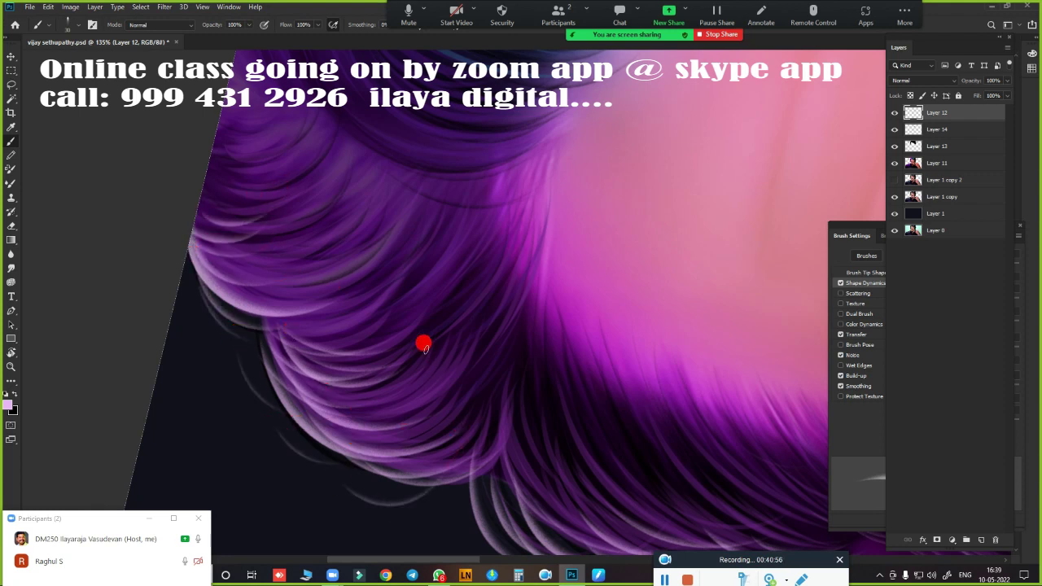
scroll(454, 361, "up", 3)
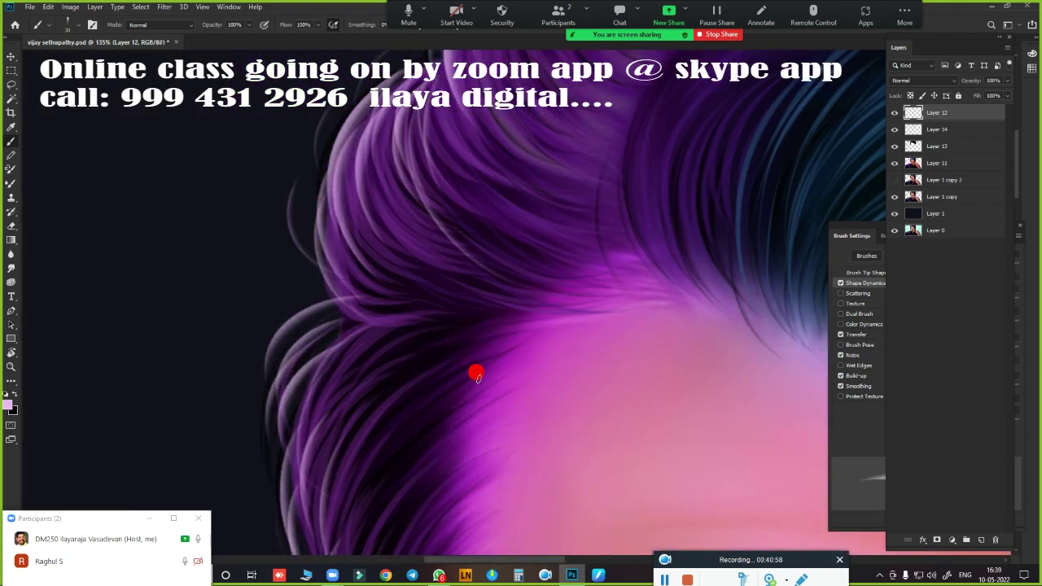
key("ctrl+0")
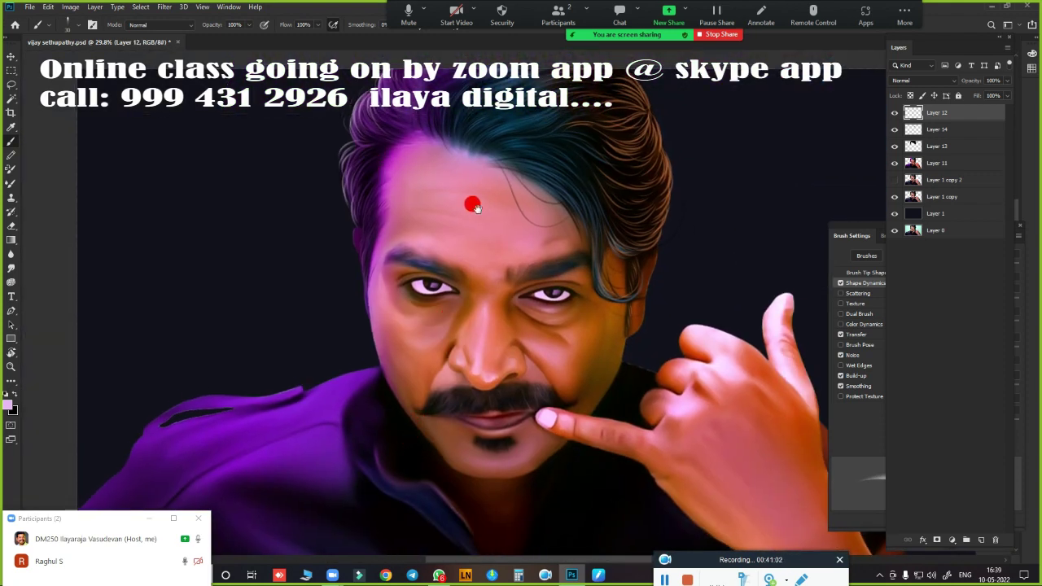
Paint thin light strands across the teal hair above the forehead
scroll(472, 205, "up", 2)
scroll(493, 237, "up", 2)
scroll(535, 267, "up", 2)
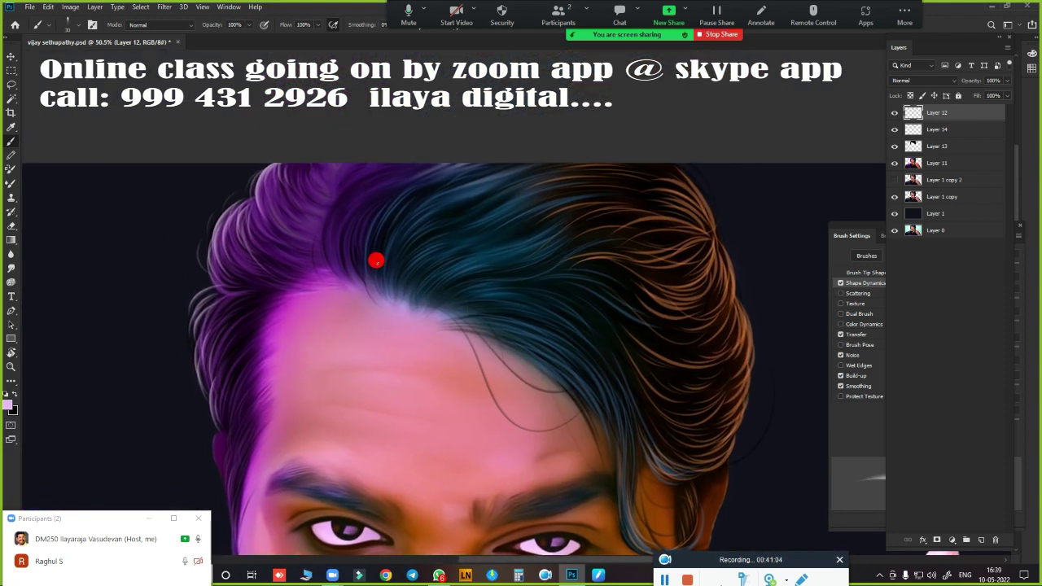
scroll(458, 372, "up", 1)
scroll(468, 355, "up", 1)
scroll(364, 303, "up", 1)
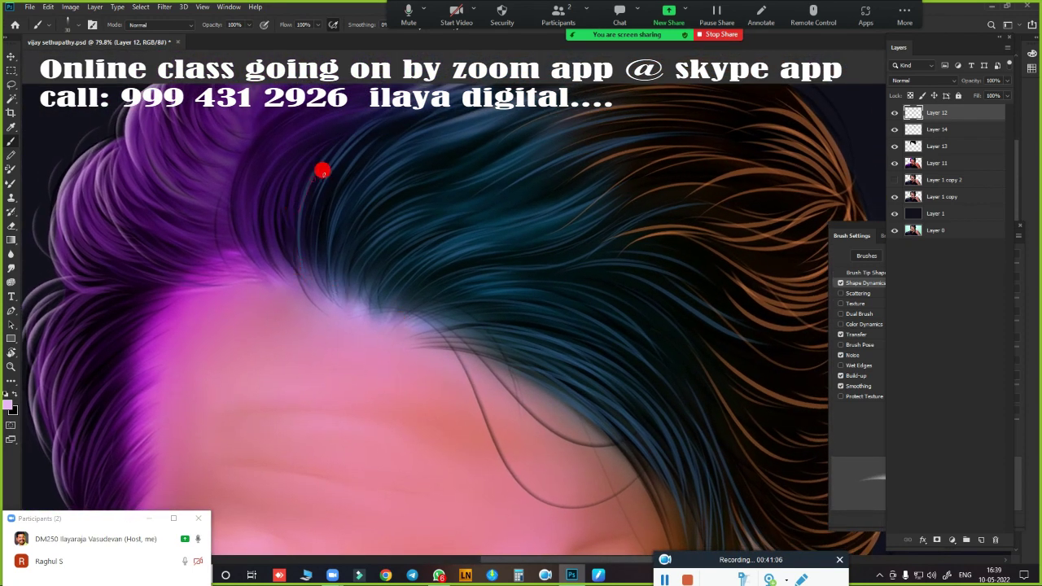
left_click_drag(323, 171, 620, 119)
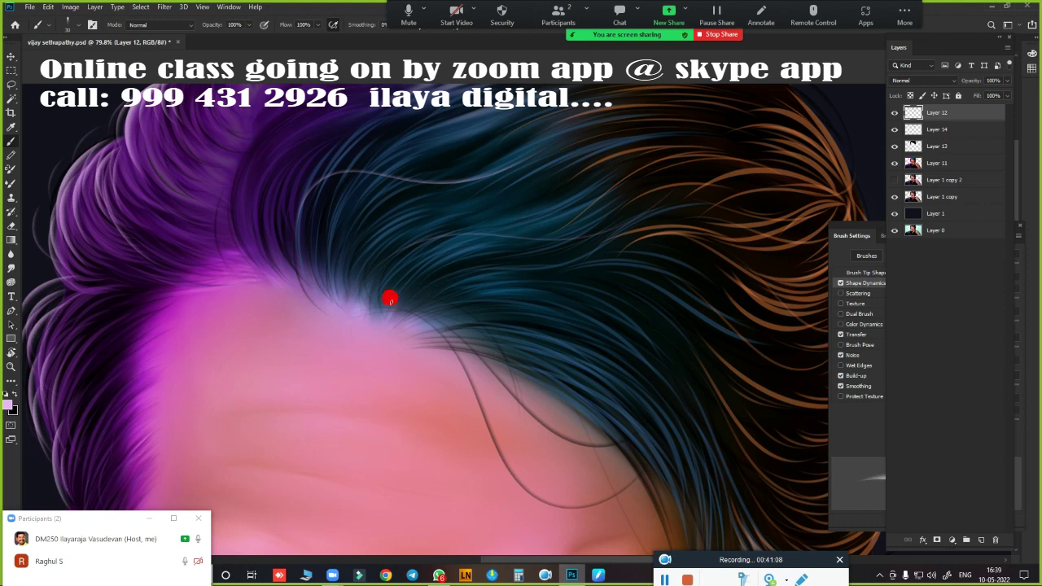
left_click_drag(493, 321, 687, 274)
left_click_drag(585, 427, 679, 378)
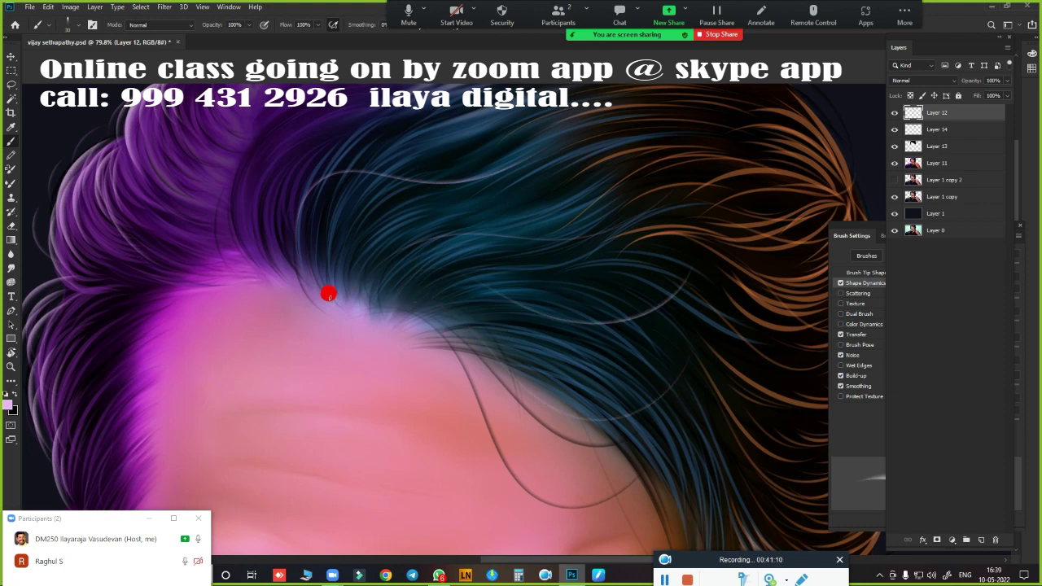
left_click_drag(297, 181, 405, 129)
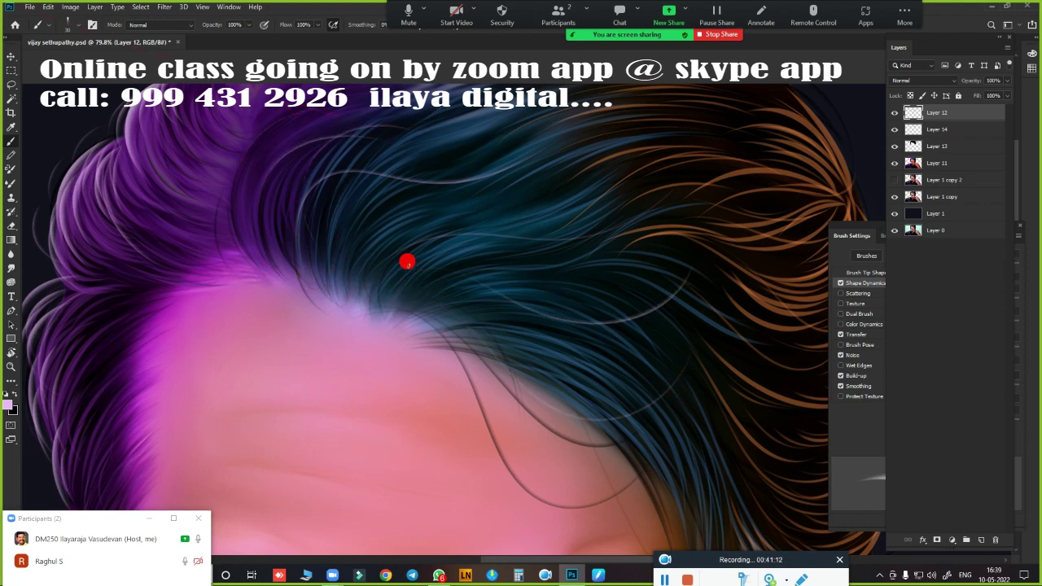
left_click_drag(633, 146, 407, 309)
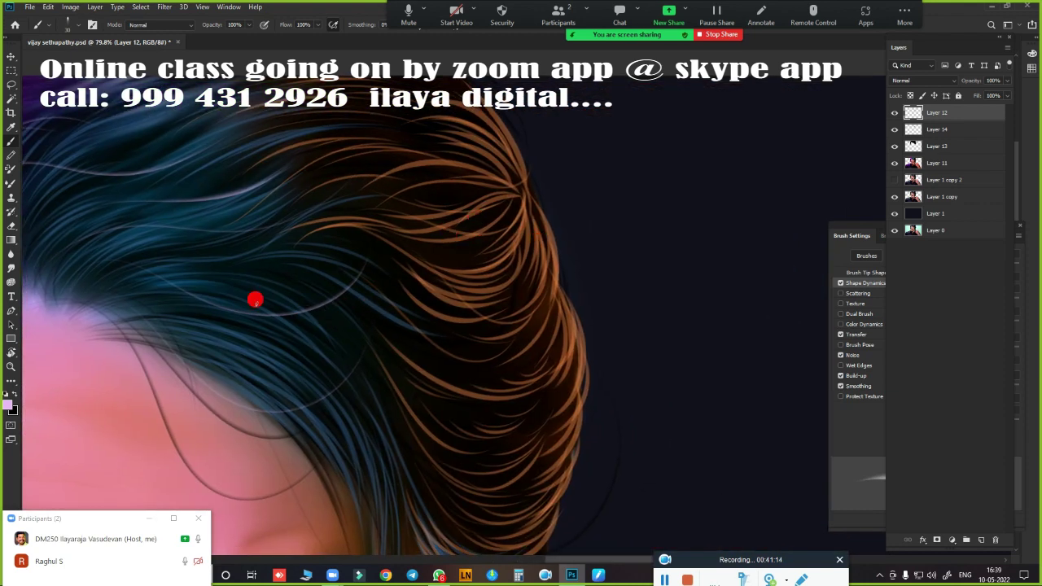
Set the foreground colour to pale yellow #f3f5b2
left_click(10, 403)
left_click(798, 321)
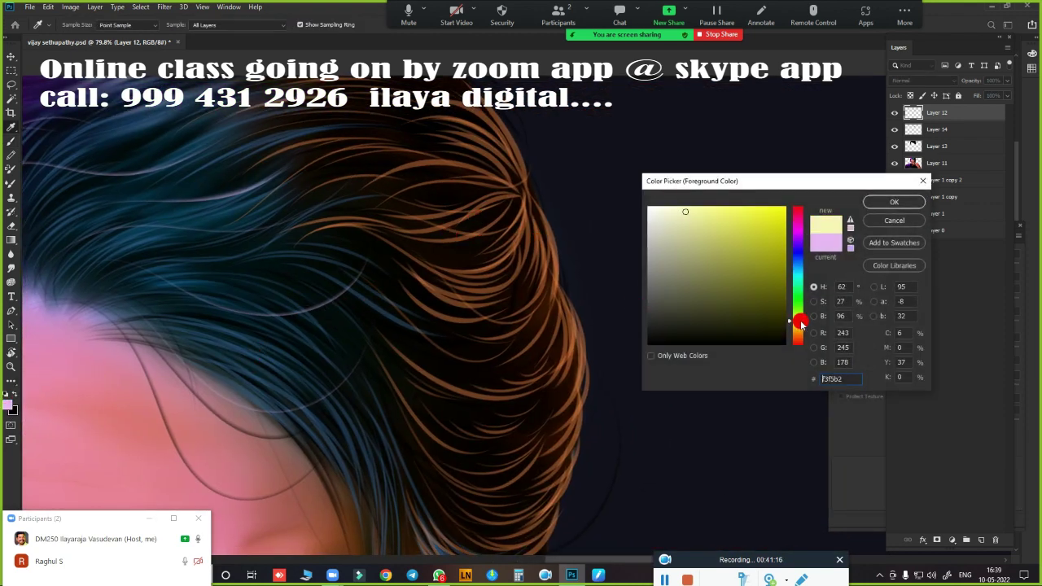
left_click(894, 202)
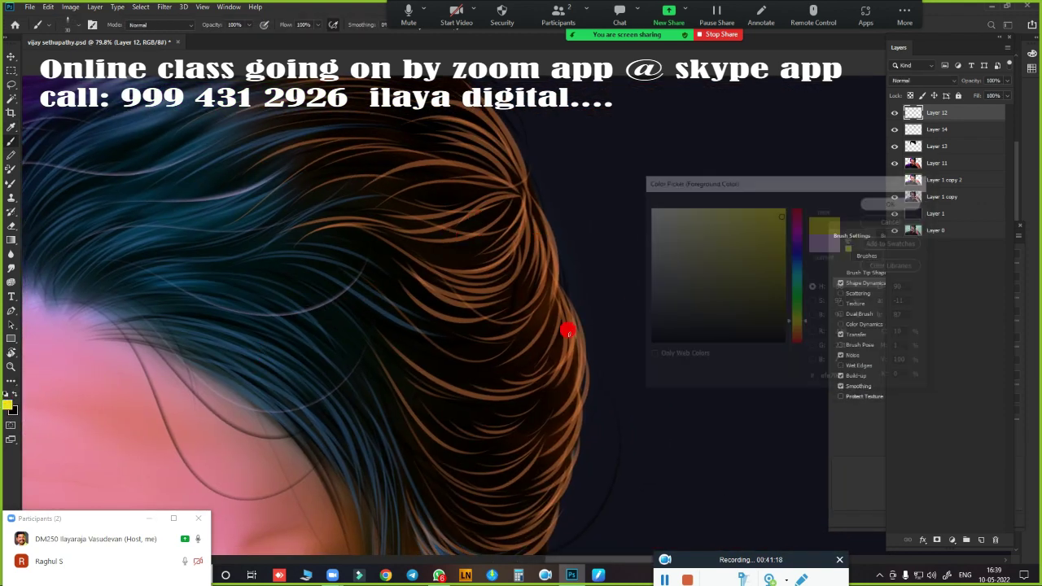
scroll(572, 321, "up", 1)
scroll(572, 320, "down", 1)
Rotate the canvas and paint yellow highlights along the lower and middle orange hair arcs
key("r")
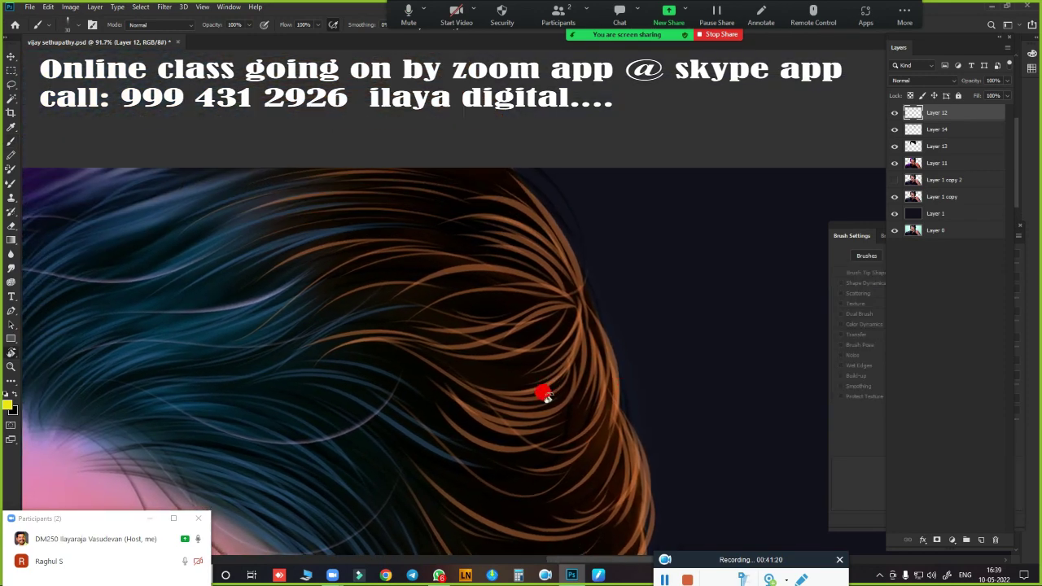
mouse_move(545, 396)
left_mouse_down()
mouse_move(262, 293)
mouse_move(320, 174)
left_mouse_up()
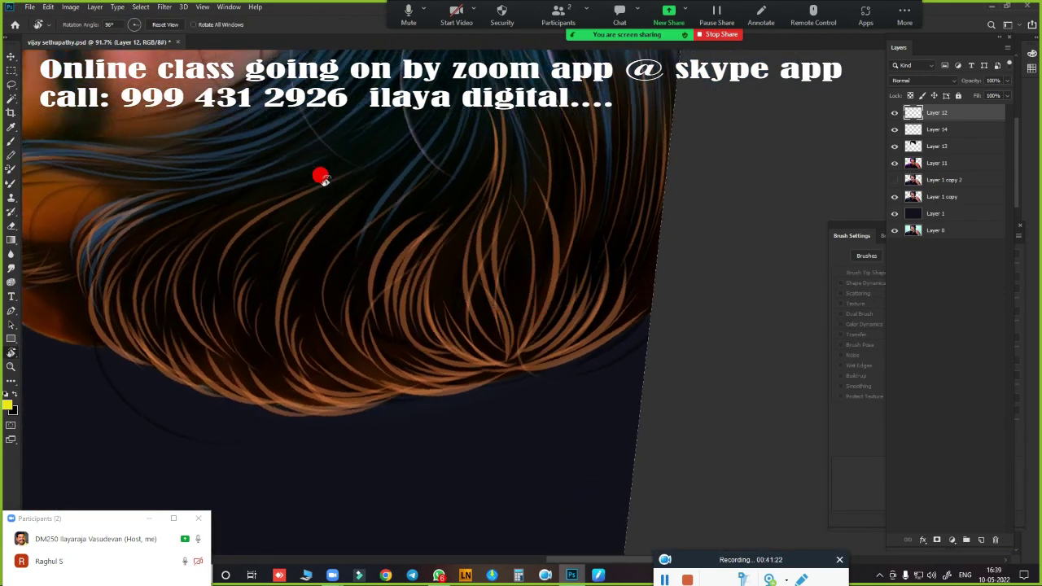
scroll(299, 356, "up", 2)
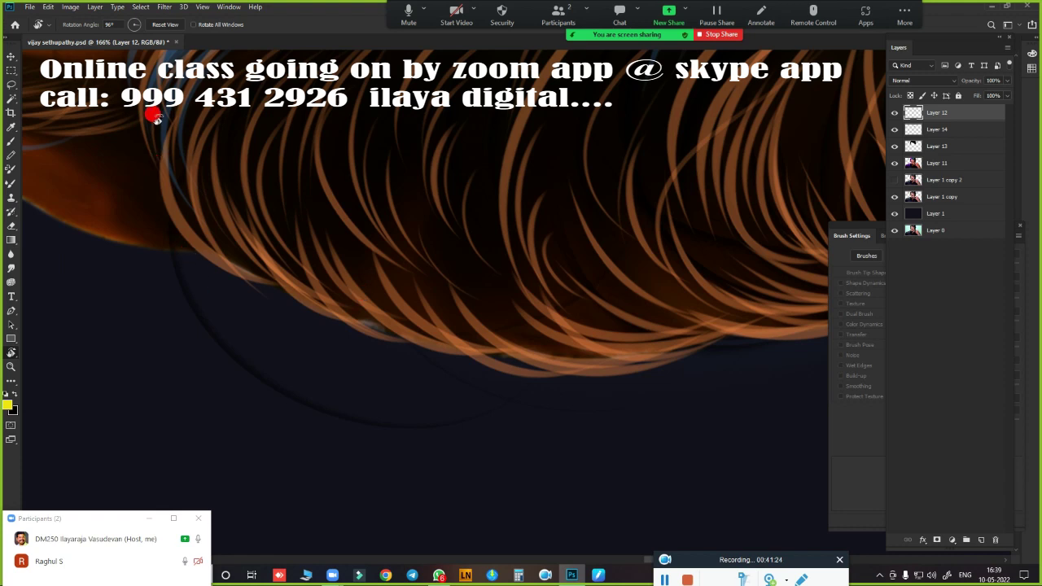
left_click_drag(545, 265, 293, 281)
key("b")
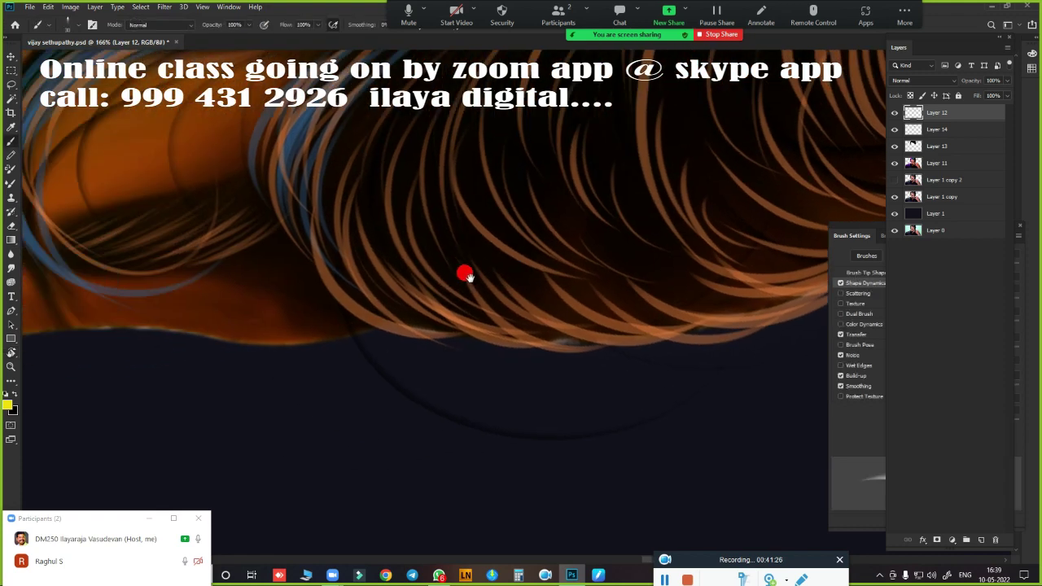
left_click_drag(47, 258, 245, 218)
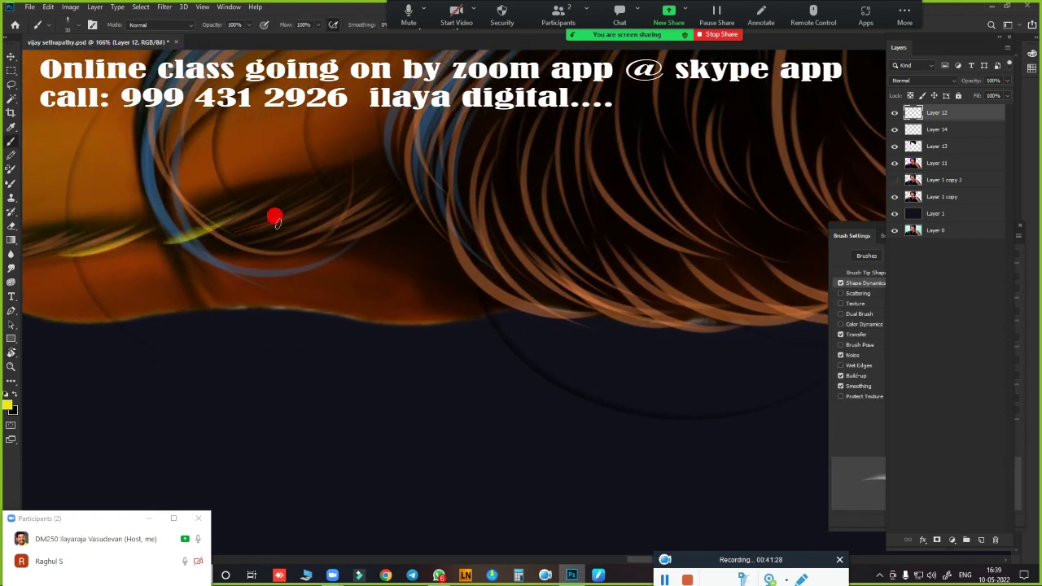
mouse_move(389, 189)
left_mouse_down()
mouse_move(302, 290)
mouse_move(231, 244)
left_mouse_up()
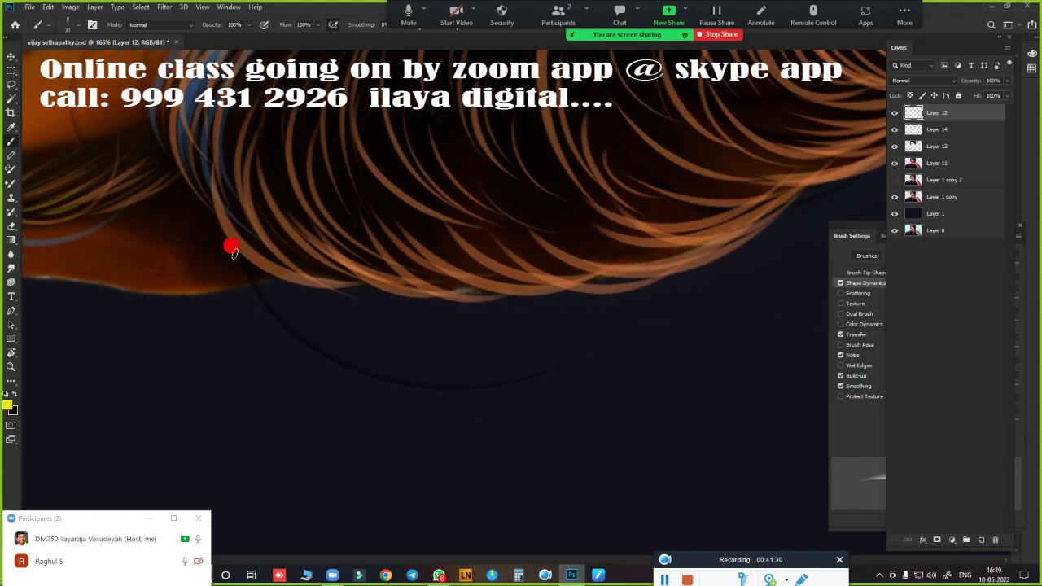
mouse_move(333, 220)
left_mouse_down()
mouse_move(325, 212)
mouse_move(407, 219)
mouse_move(456, 231)
mouse_move(485, 252)
mouse_move(554, 228)
mouse_move(512, 361)
left_mouse_up()
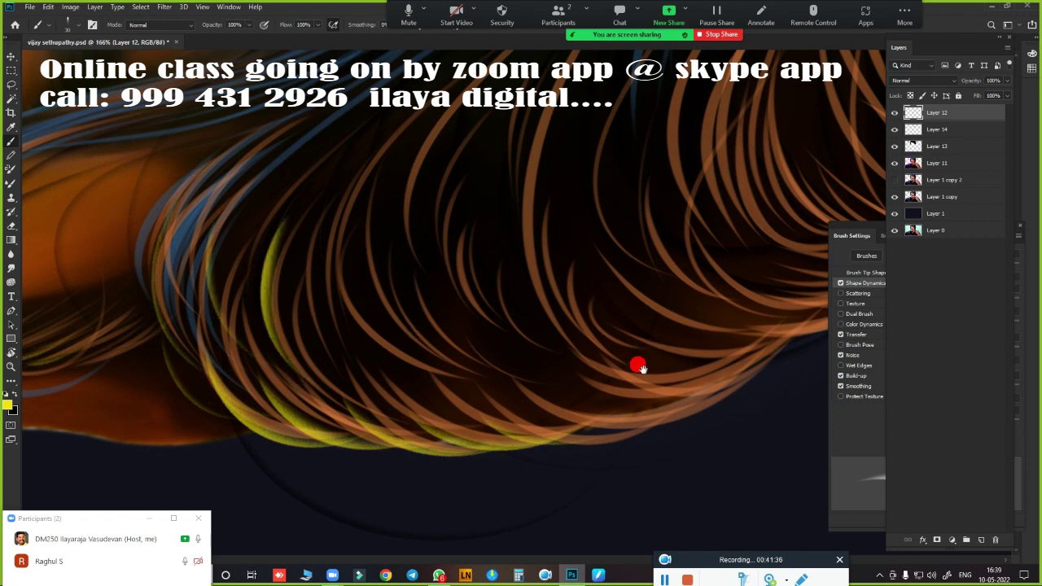
left_click_drag(637, 366, 253, 382)
mouse_move(401, 356)
left_mouse_down()
mouse_move(298, 391)
mouse_move(409, 367)
mouse_move(279, 304)
left_mouse_up()
left_click_drag(332, 275, 421, 304)
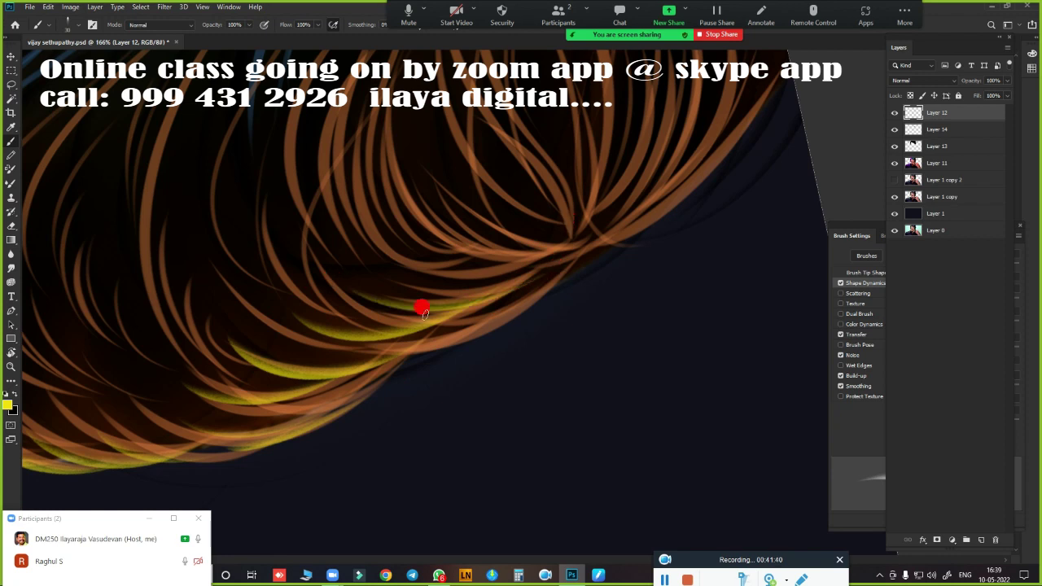
left_click_drag(709, 186, 523, 247)
Add yellow strands down the right edge and across the upper-right orange hair
mouse_move(589, 236)
left_mouse_down()
mouse_move(497, 371)
mouse_move(530, 352)
left_mouse_up()
left_click_drag(518, 299, 516, 461)
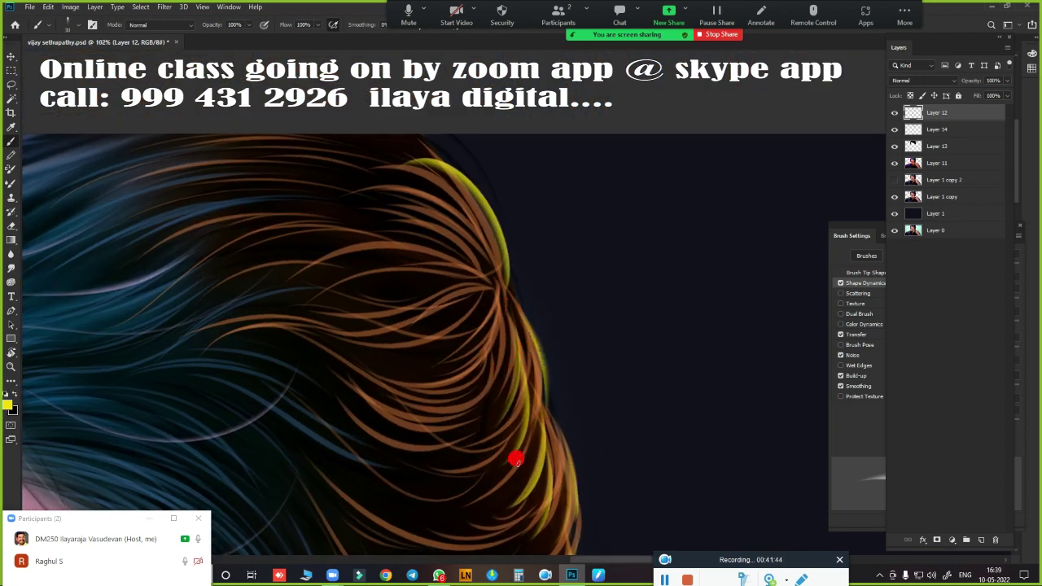
mouse_move(487, 285)
left_mouse_down()
mouse_move(429, 341)
mouse_move(426, 370)
mouse_move(447, 385)
left_mouse_up()
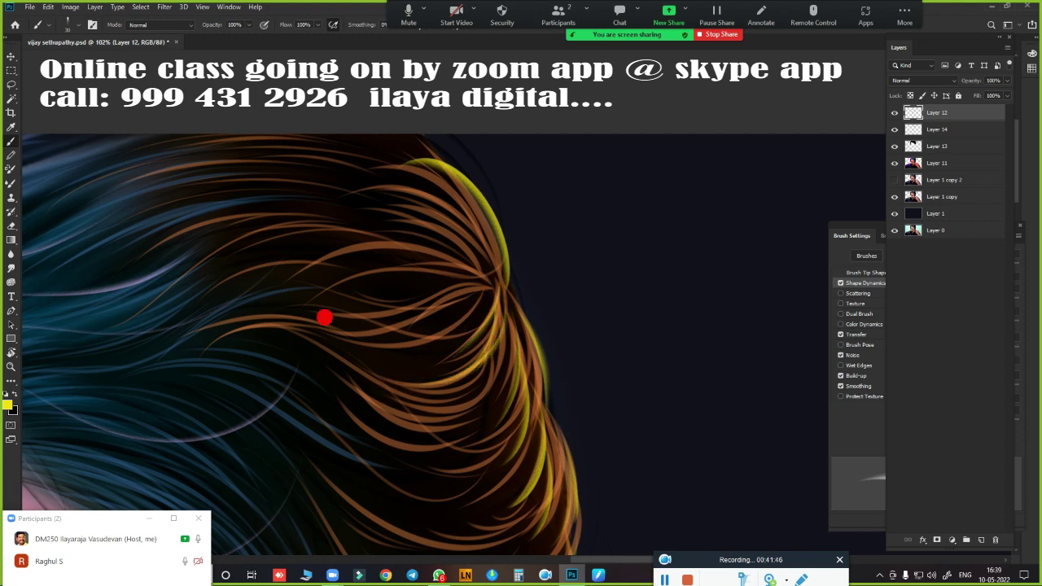
left_click_drag(475, 258, 651, 325)
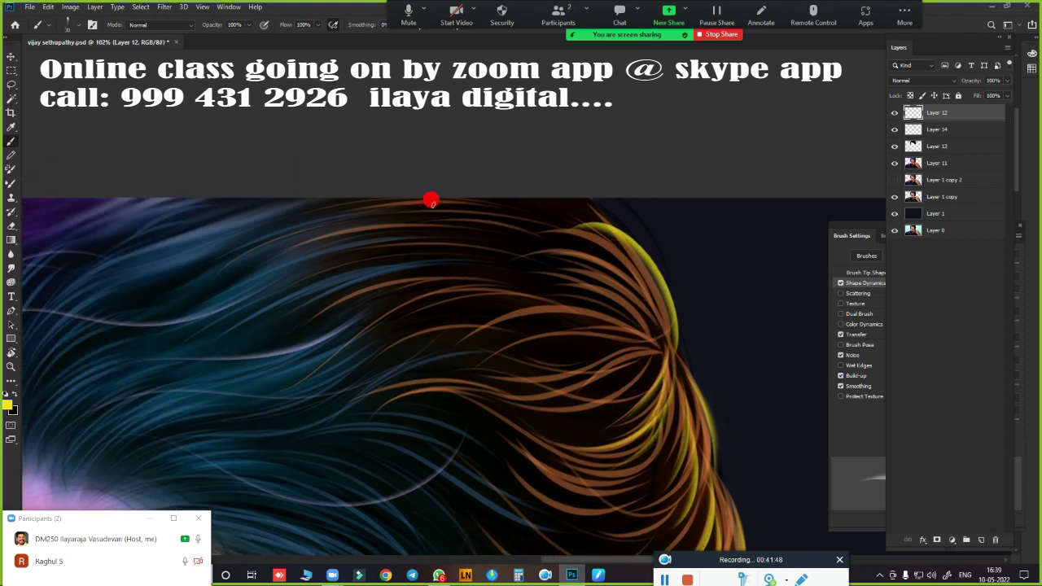
left_click_drag(529, 233, 647, 321)
left_click_drag(480, 266, 670, 351)
mouse_move(511, 297)
left_mouse_down()
mouse_move(561, 304)
mouse_move(465, 348)
left_mouse_up()
left_click_drag(565, 358, 411, 389)
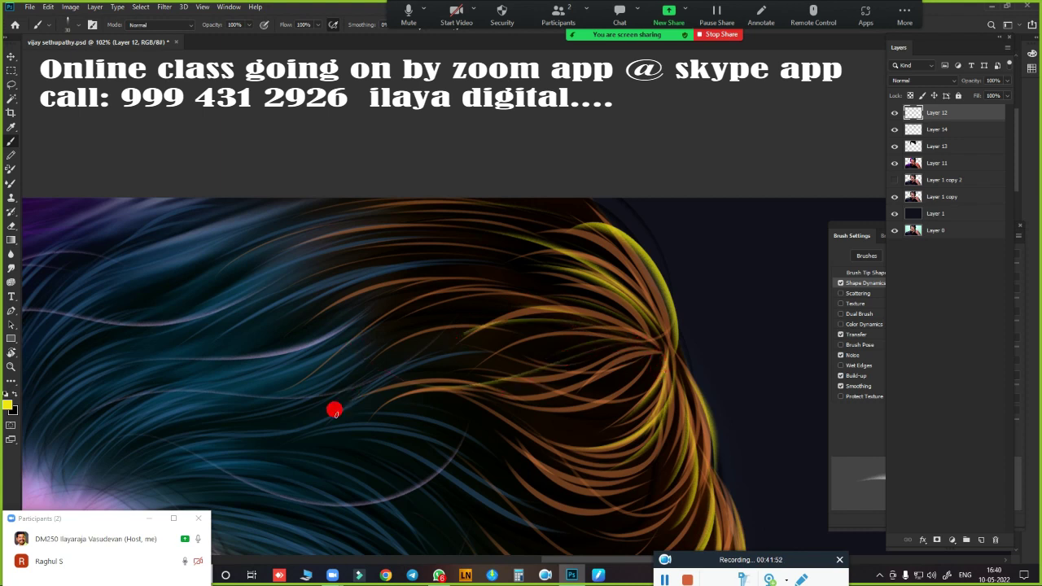
left_click_drag(333, 409, 610, 379)
mouse_move(605, 426)
left_mouse_down()
mouse_move(648, 340)
mouse_move(299, 303)
left_mouse_up()
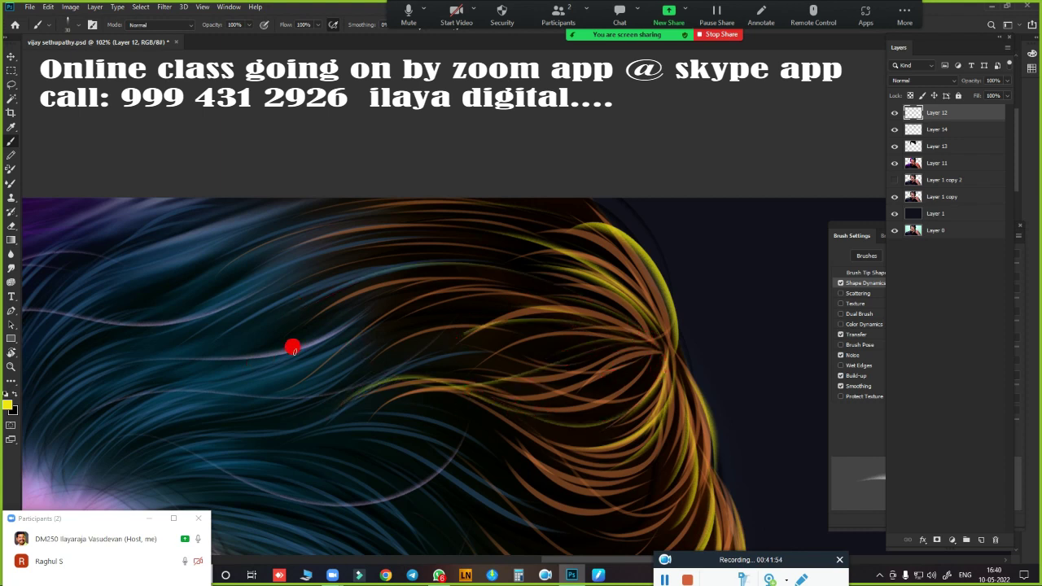
key("ctrl+minus")
key("ctrl+minus")
key("ctrl+minus")
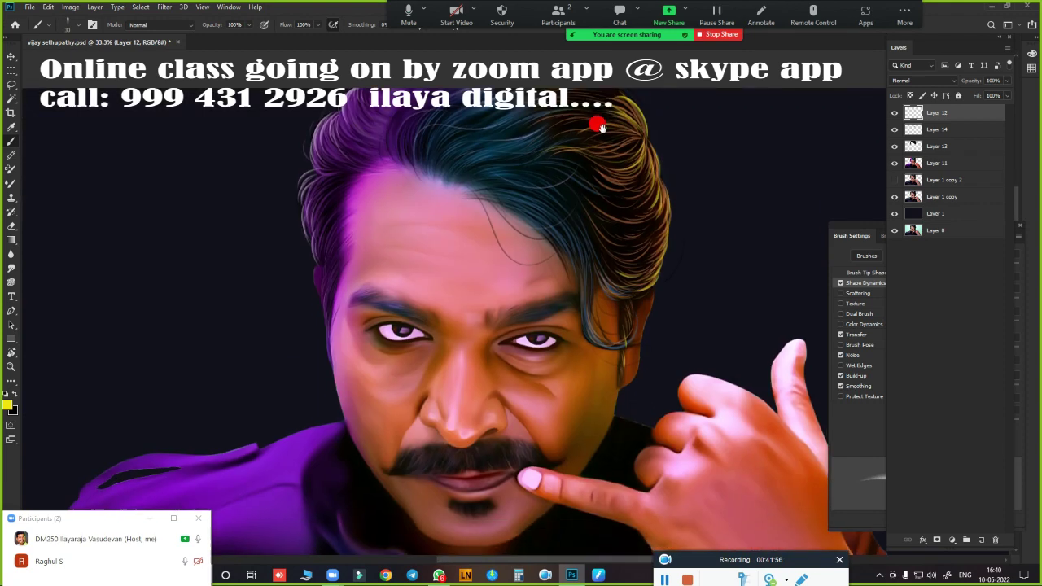
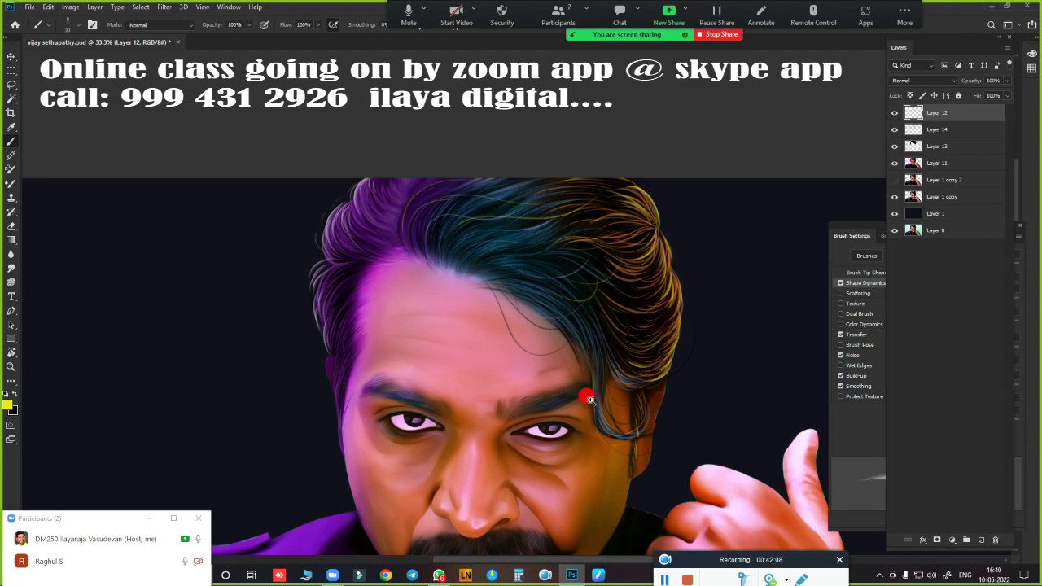
Group Layers 12, 14, 13, 11 and Layer 1 copy 2 into Group 1
scroll(590, 399, "down", 2)
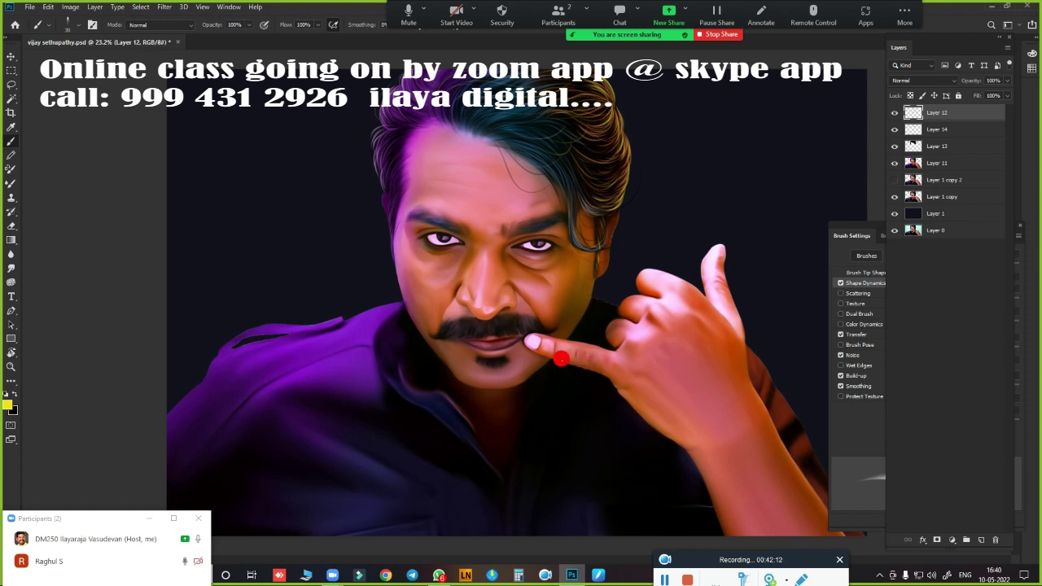
scroll(544, 322, "down", 2)
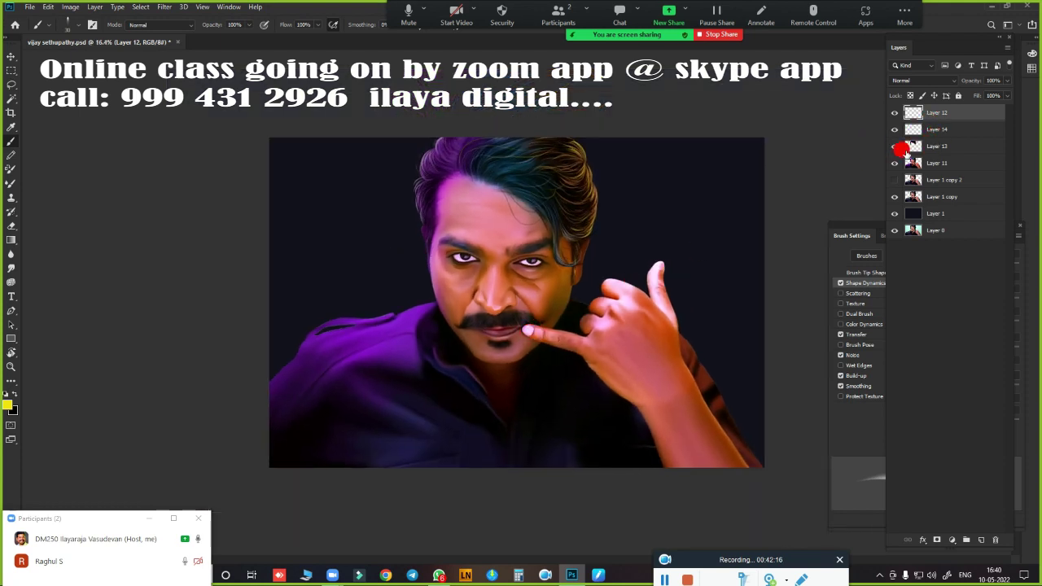
left_click(939, 131, "shift")
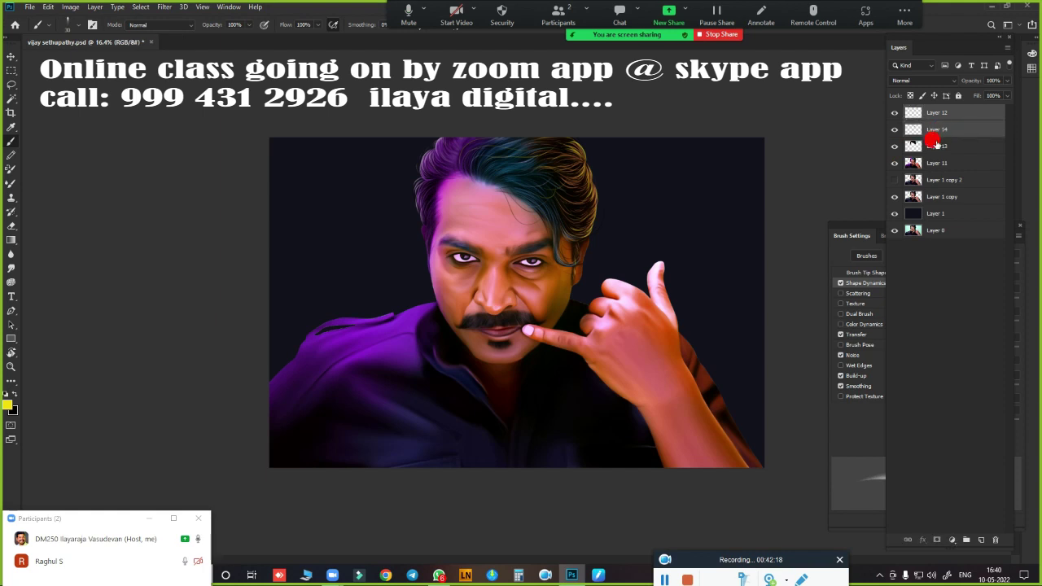
left_click(938, 146, "shift")
left_click(937, 165, "shift")
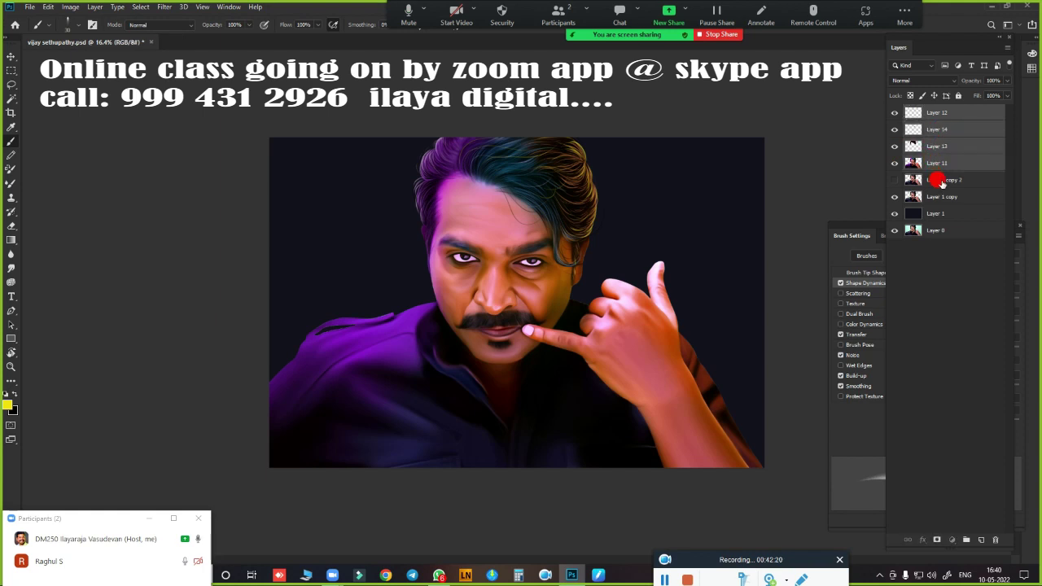
left_click(940, 181, "shift")
left_click(963, 541)
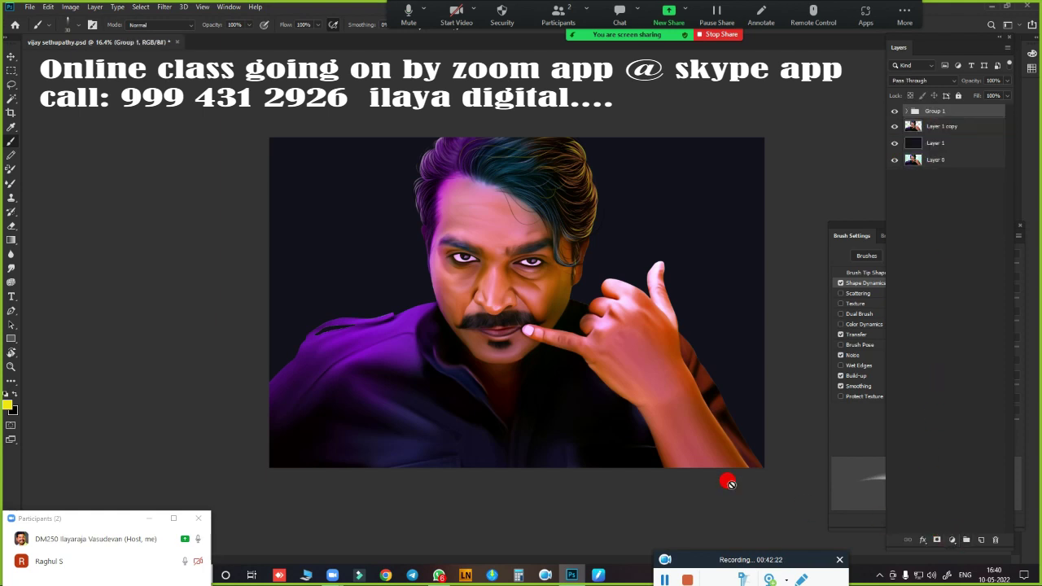
Duplicate Group 1, merge the copy into one layer, and toggle it to compare with the photo
key("ctrl+j")
key("ctrl+e")
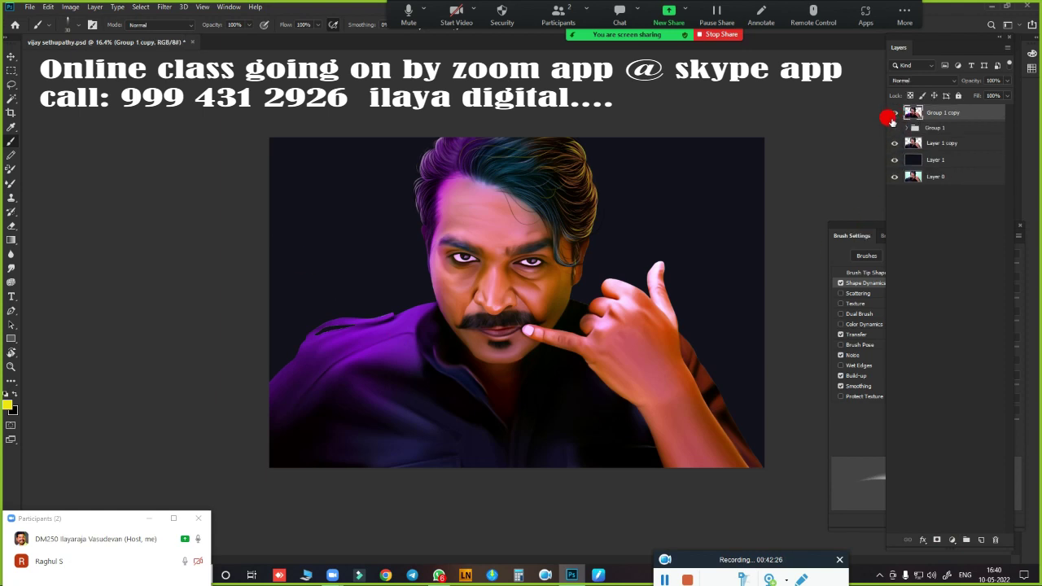
left_click(894, 115)
left_click(895, 115)
left_click(895, 115)
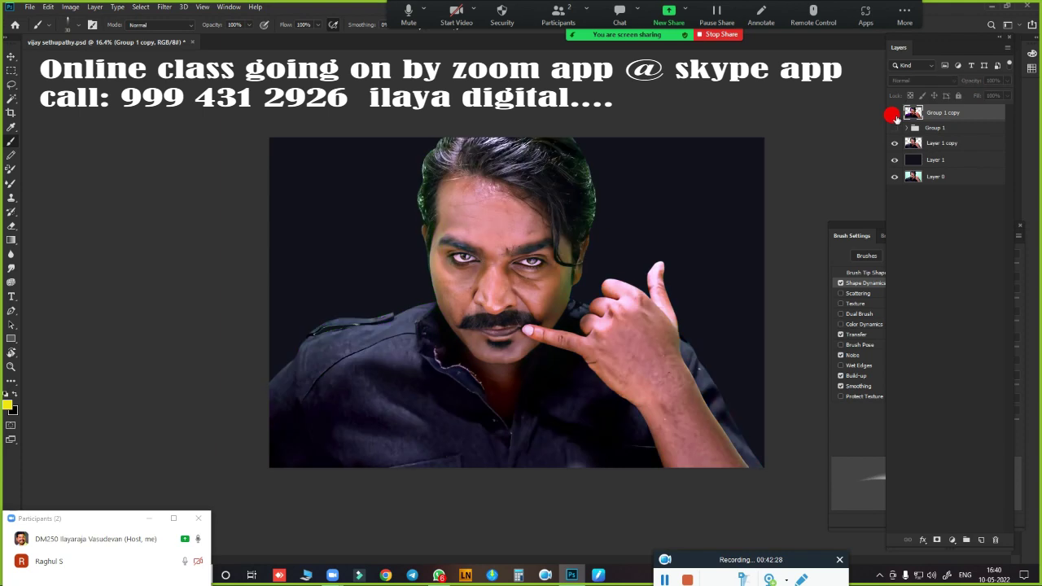
left_click(895, 115)
left_click(895, 115)
left_click(895, 114)
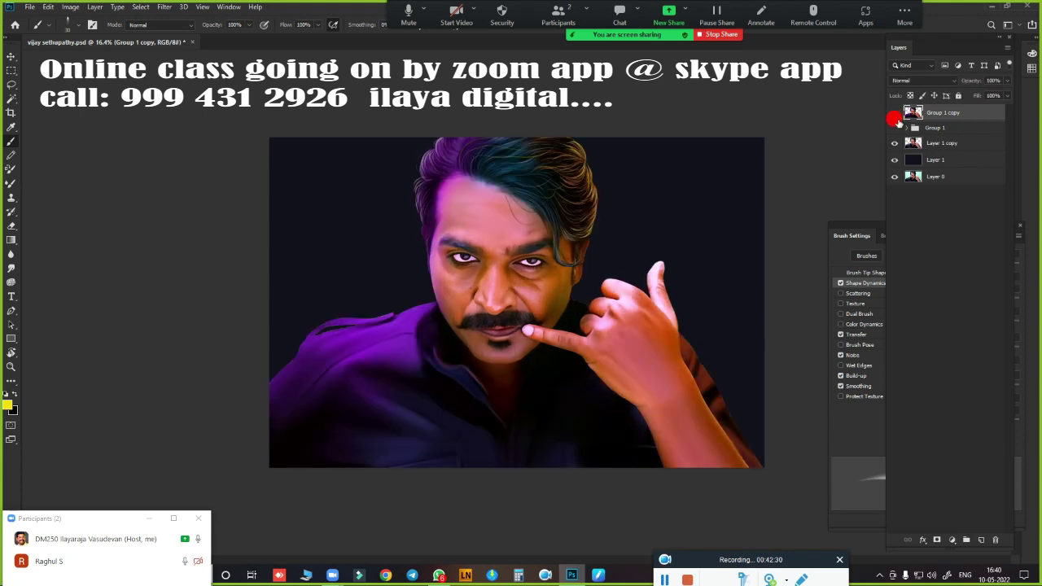
left_click_drag(632, 297, 664, 278)
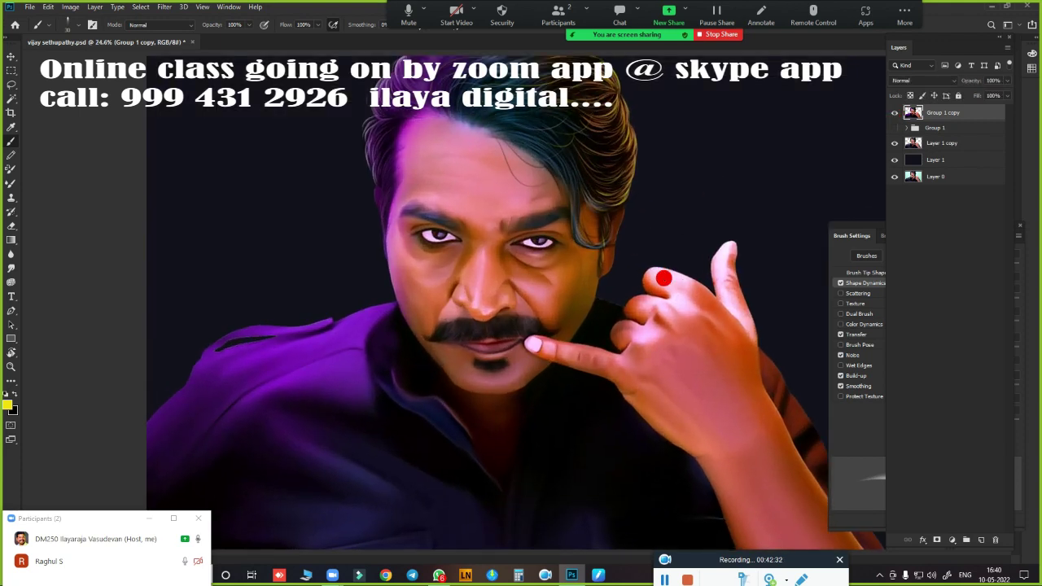
Apply Hue/Saturation to the merged Group 1 copy with Hue +2 and Saturation 0
key("ctrl+u")
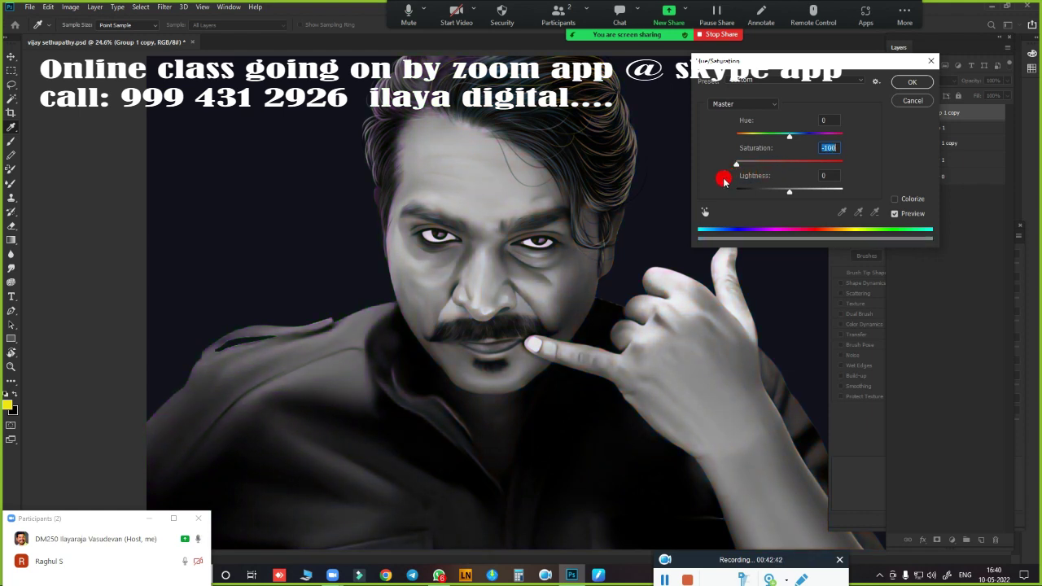
scroll(565, 358, "down", 3)
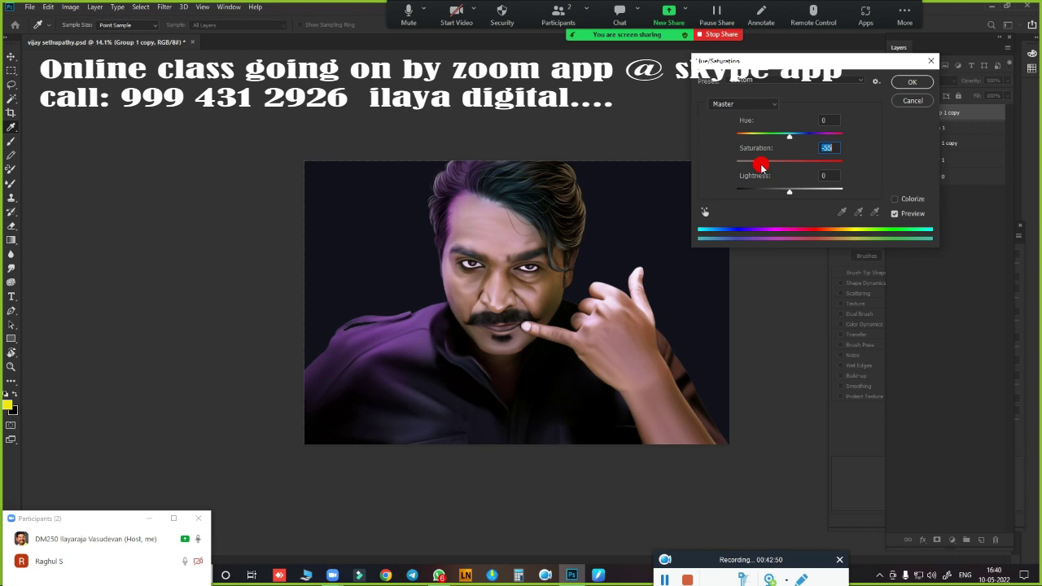
left_click_drag(764, 169, 777, 169)
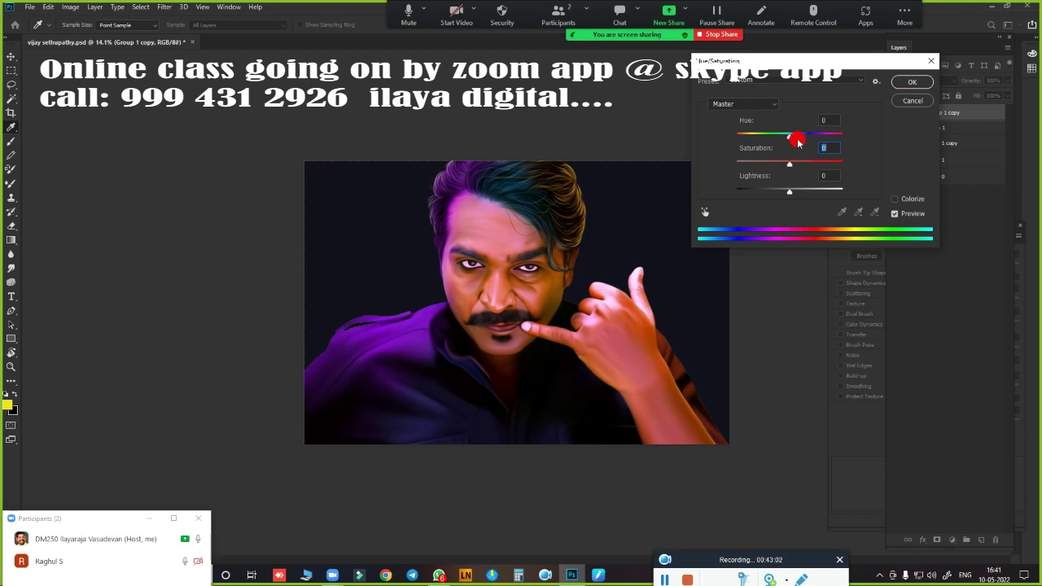
scroll(575, 287, "up", 5)
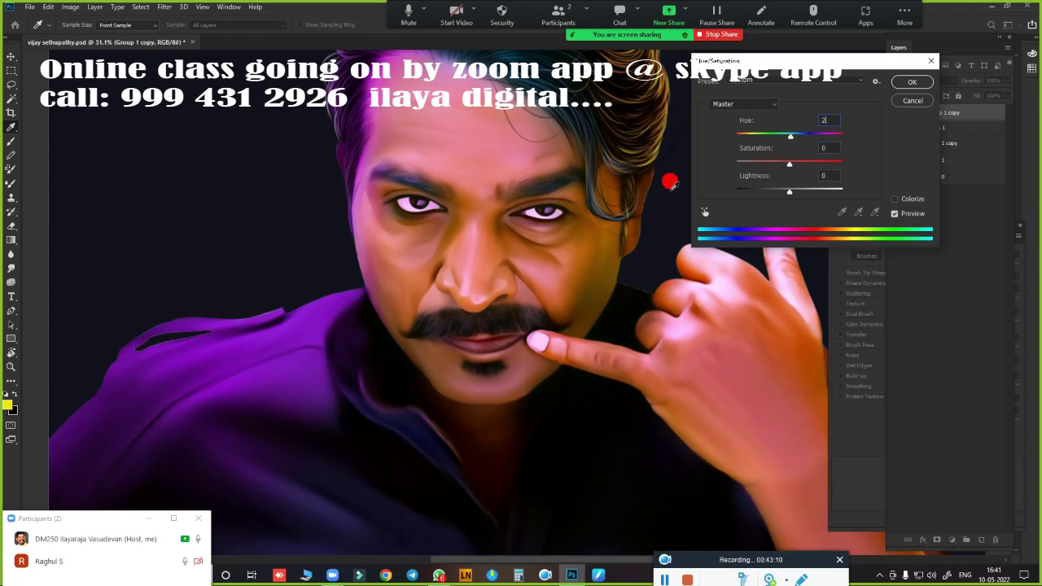
scroll(578, 231, "down", 3)
scroll(595, 226, "down", 2)
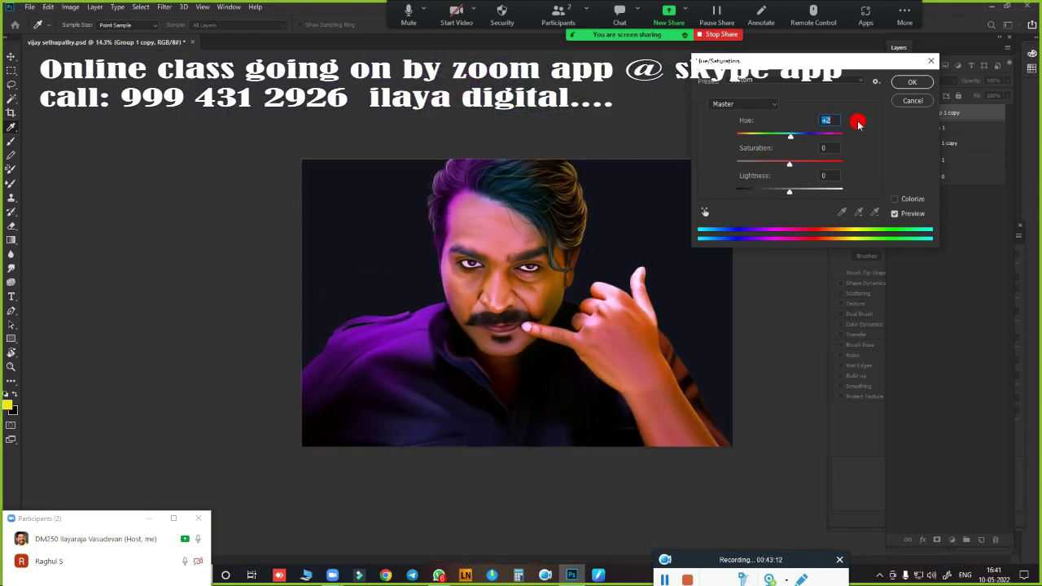
left_click(904, 85)
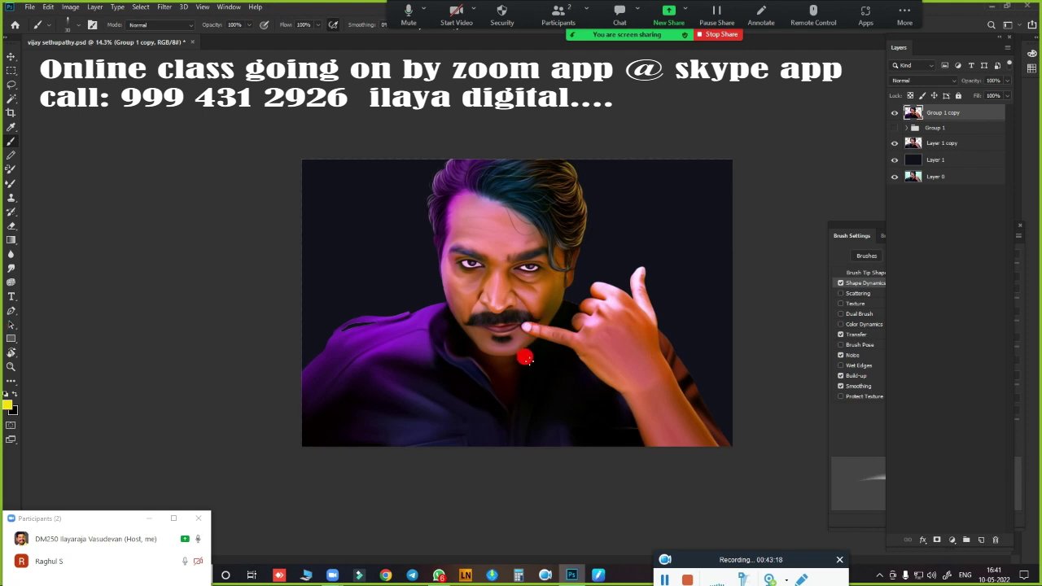
Add a new empty Layer 15 and choose a soft 500 px round brush
left_click(978, 540)
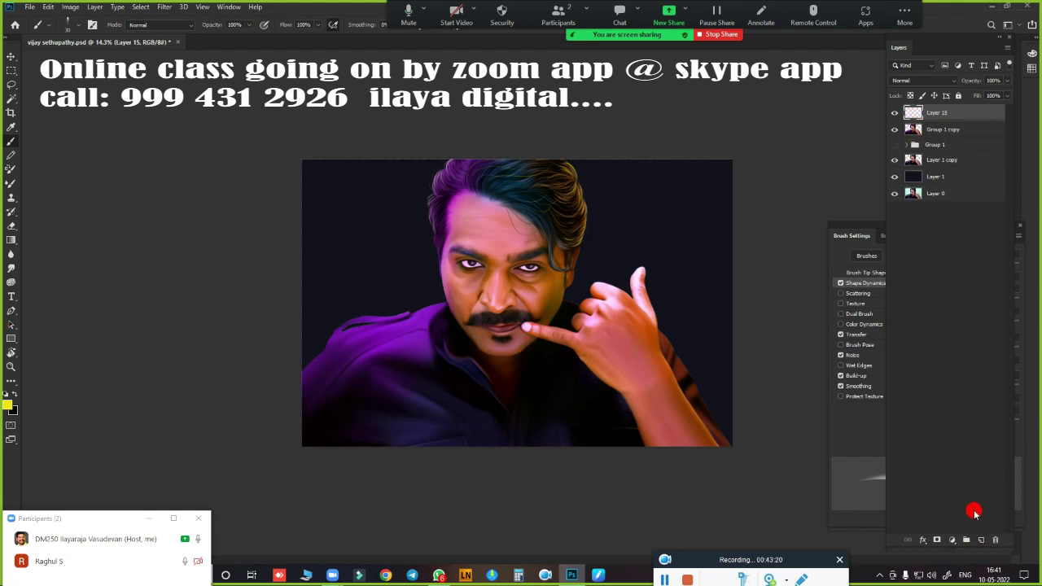
right_click(399, 405)
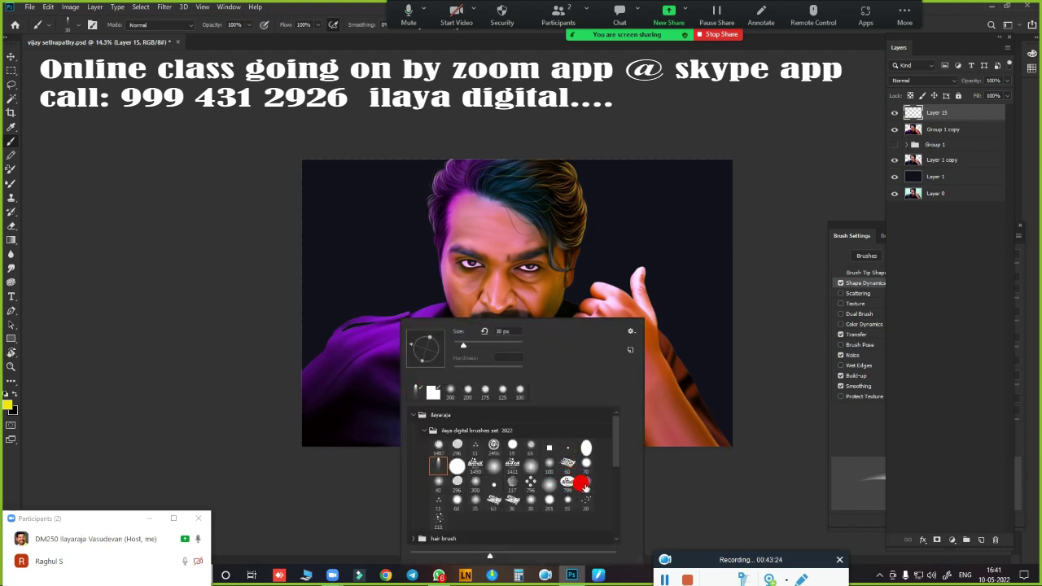
left_click(586, 484)
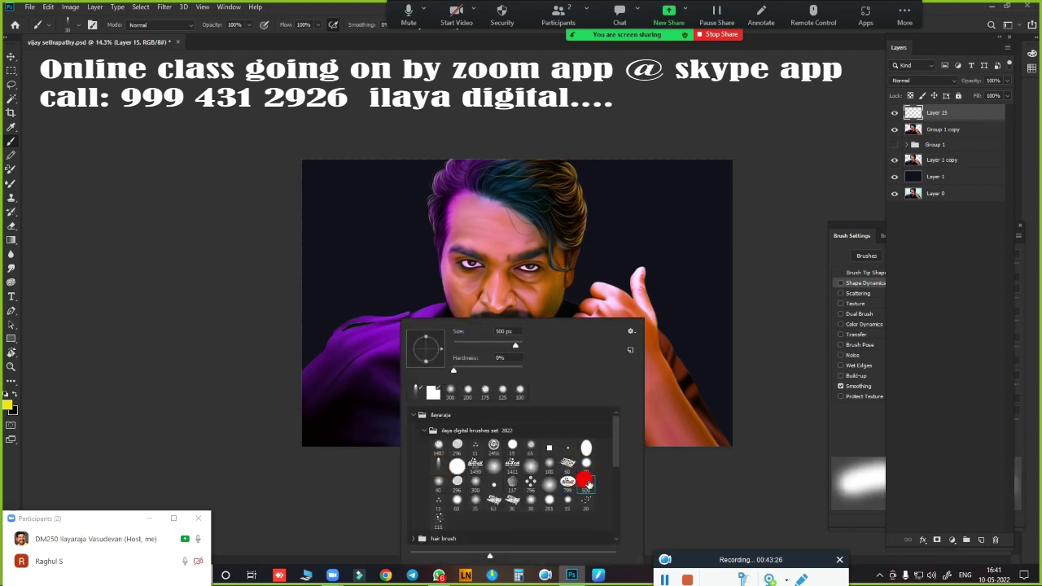
left_click(844, 441)
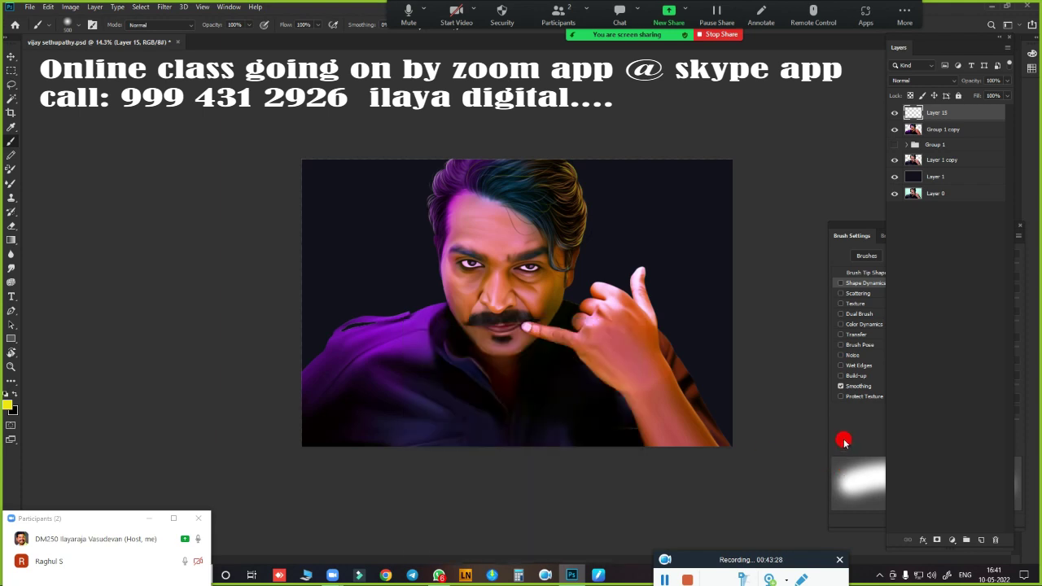
Enable brush Transfer with 0% flow jitter, and set hardness 63% and spacing 9%
left_click(863, 334)
left_click_drag(986, 345, 906, 342)
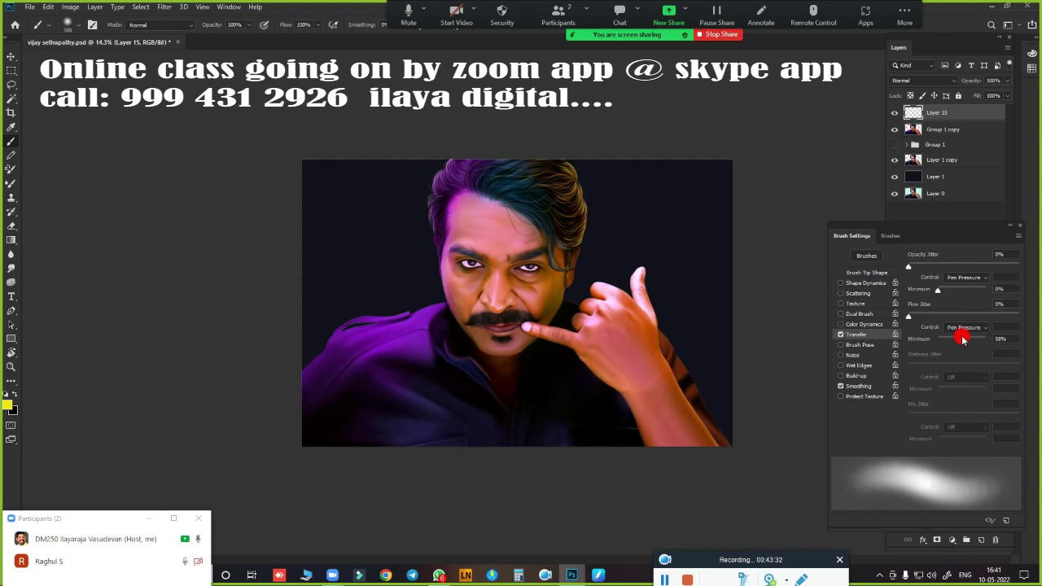
left_click(867, 274)
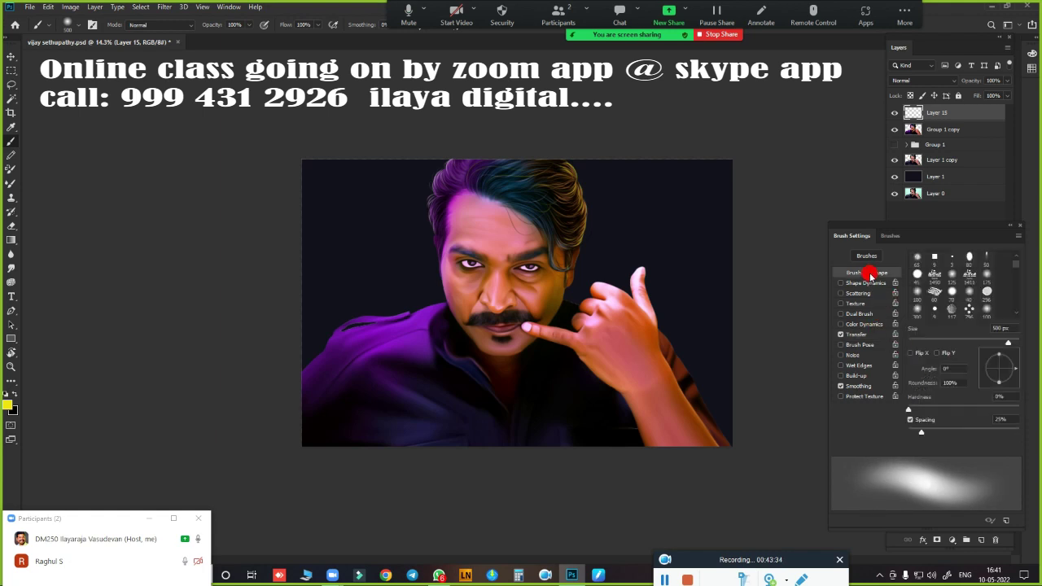
left_click_drag(911, 407, 983, 408)
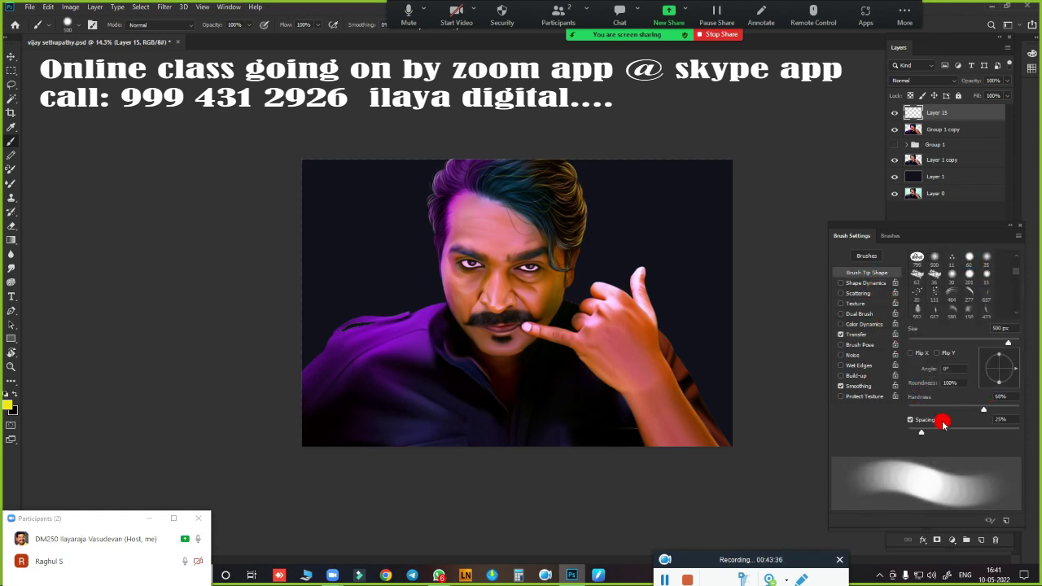
left_click_drag(920, 432, 913, 433)
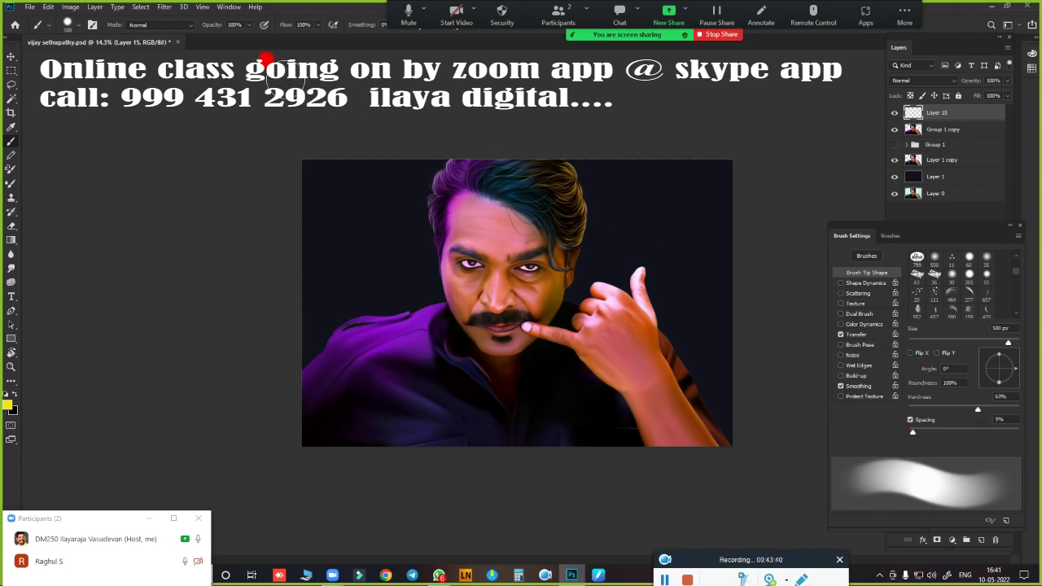
Set brush opacity 45%, flow 49%, and a near-white #fafaf3 foreground colour
left_click(250, 25)
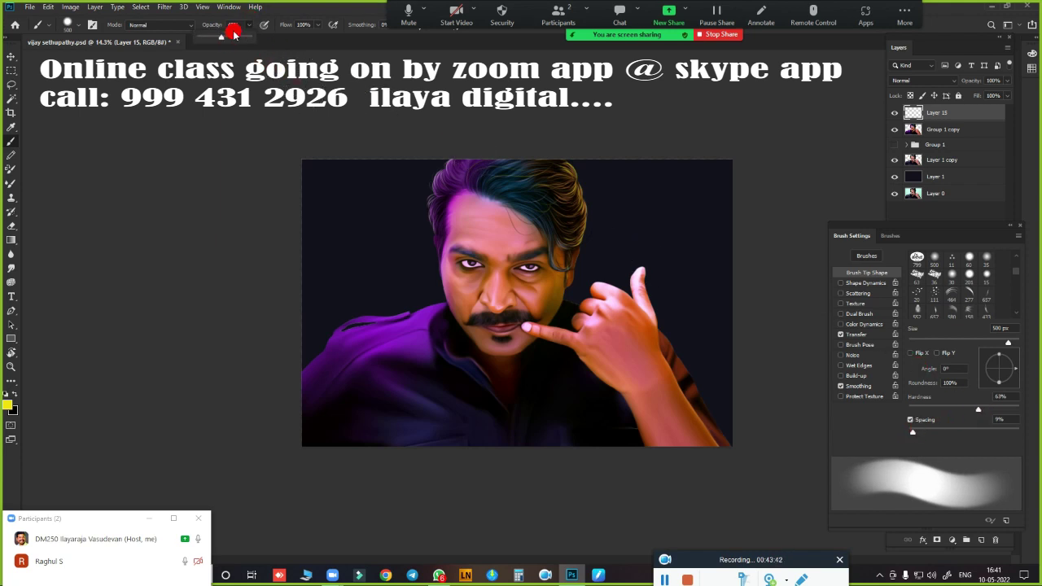
left_click(316, 26)
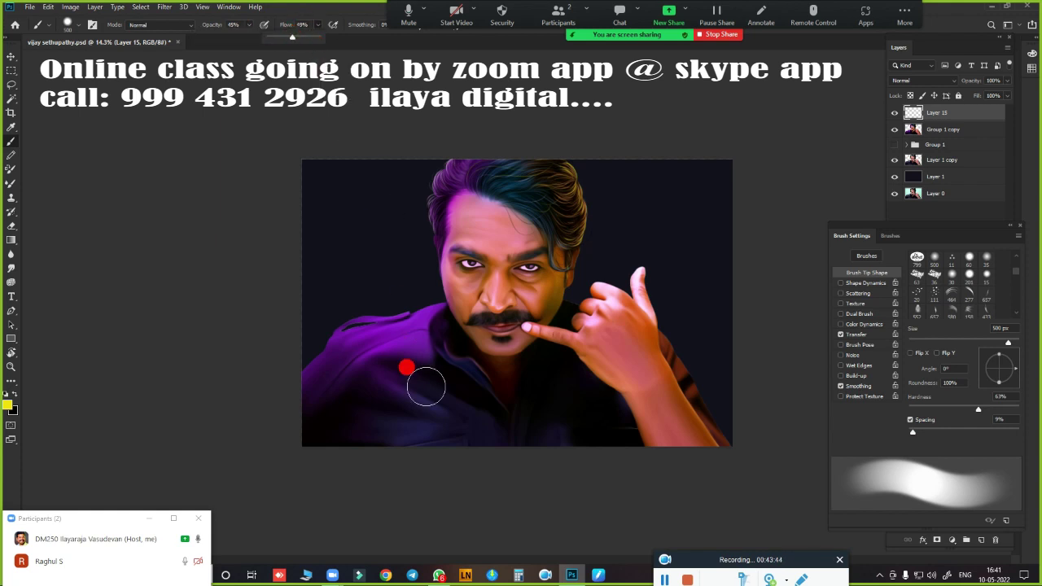
left_click(7, 407)
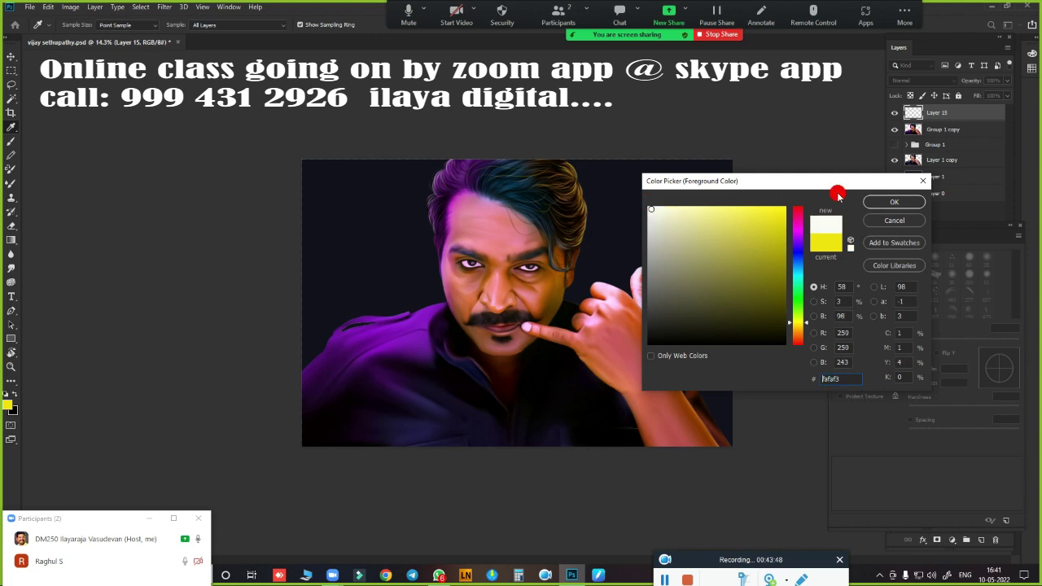
left_click(887, 202)
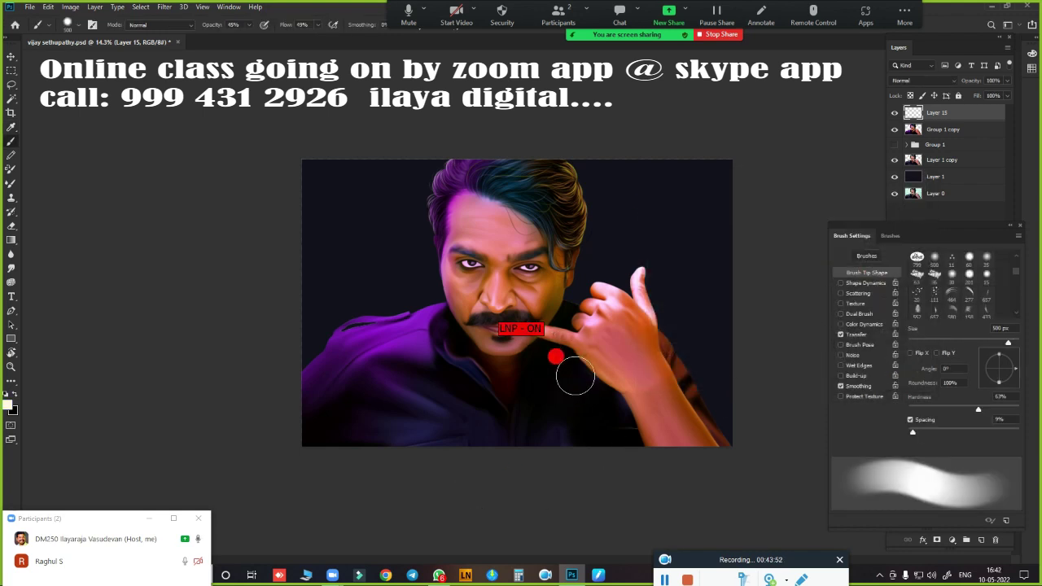
Zoom in on the face and shrink the highlight brush for detail work
scroll(534, 344, "up", 5)
scroll(570, 370, "up", 2)
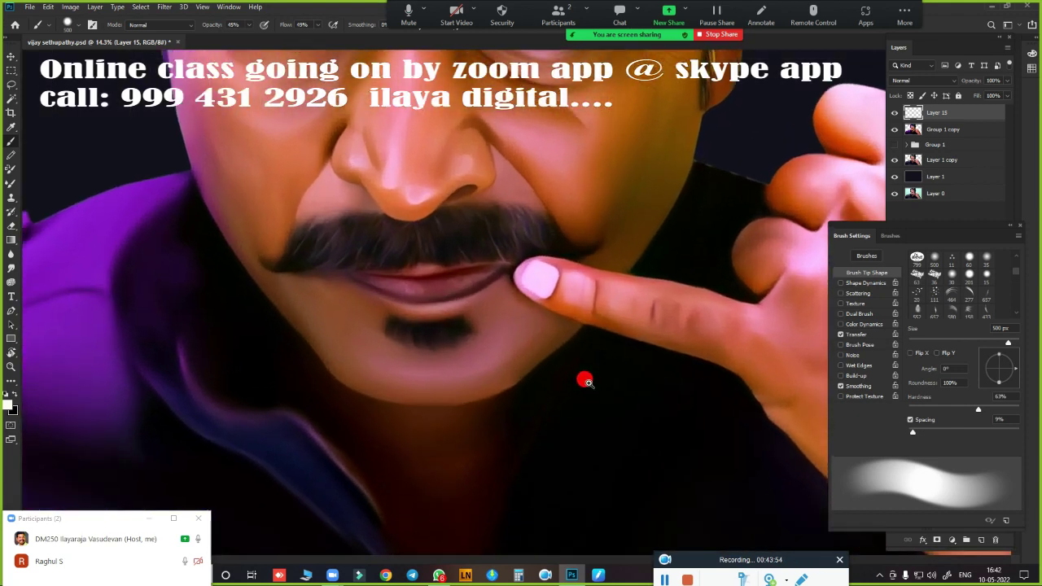
scroll(583, 380, "up", 1)
scroll(548, 349, "up", 2)
scroll(586, 396, "up", 2)
scroll(561, 397, "up", 1)
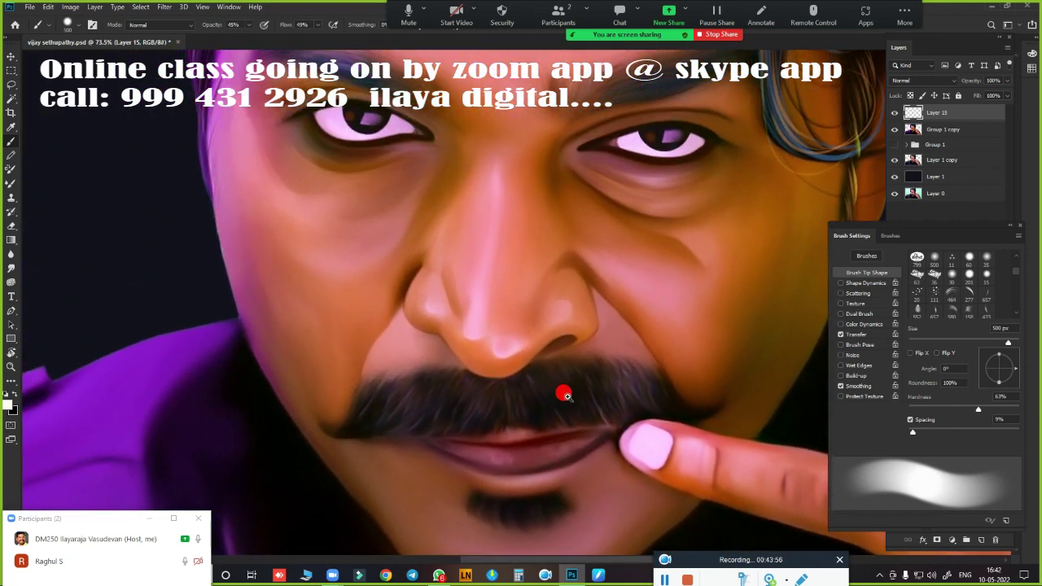
scroll(562, 397, "up", 1)
key("bracketleft")
key("bracketleft")
key("bracketleft")
key("bracketleft")
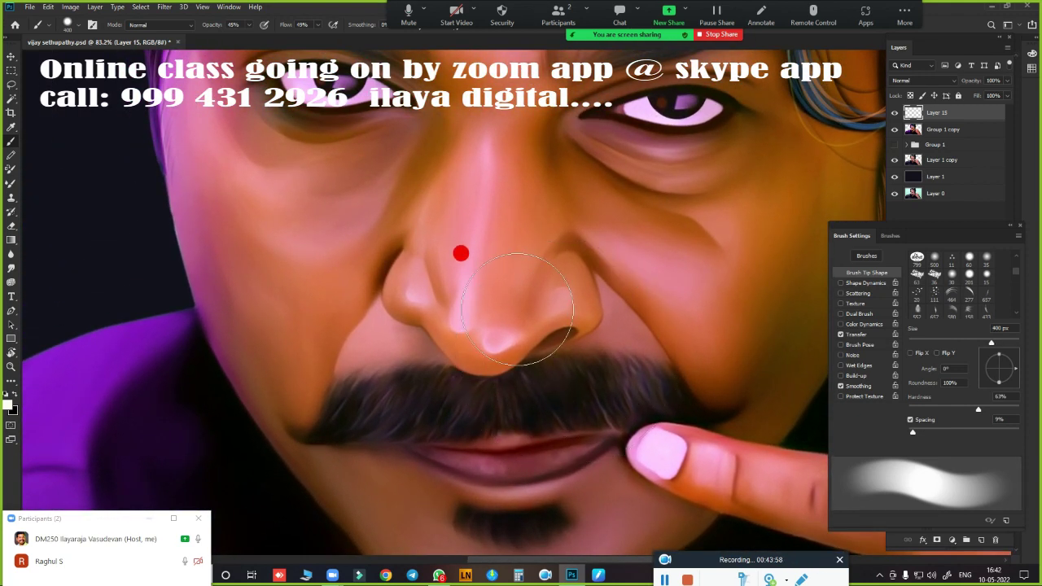
key("bracketleft")
key("bracketleft")
key("bracketleft")
key("bracketleft")
key("bracketleft")
key("bracketleft")
key("bracketleft")
key("bracketleft")
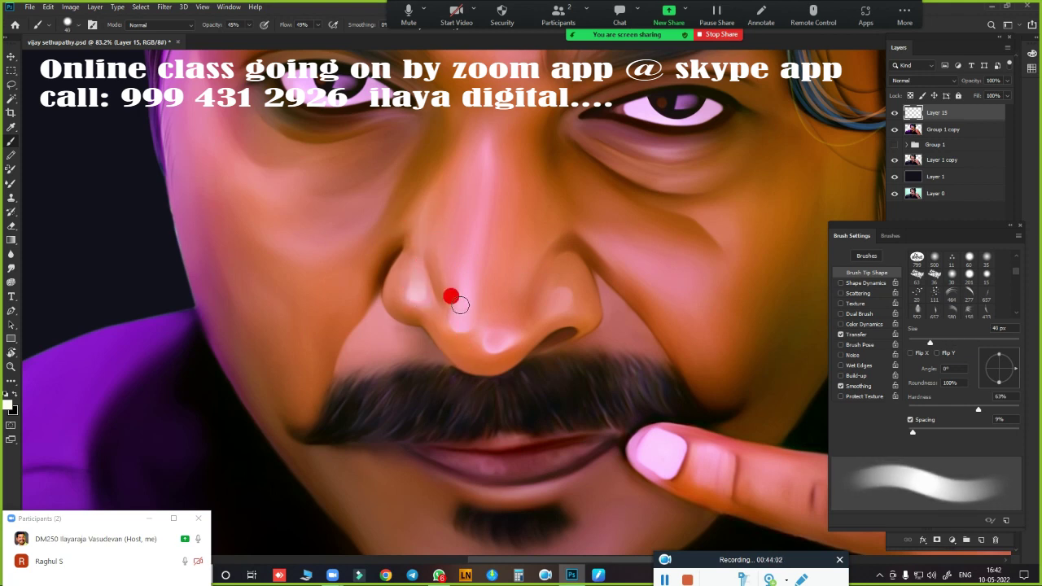
key("bracketright")
key("bracketleft")
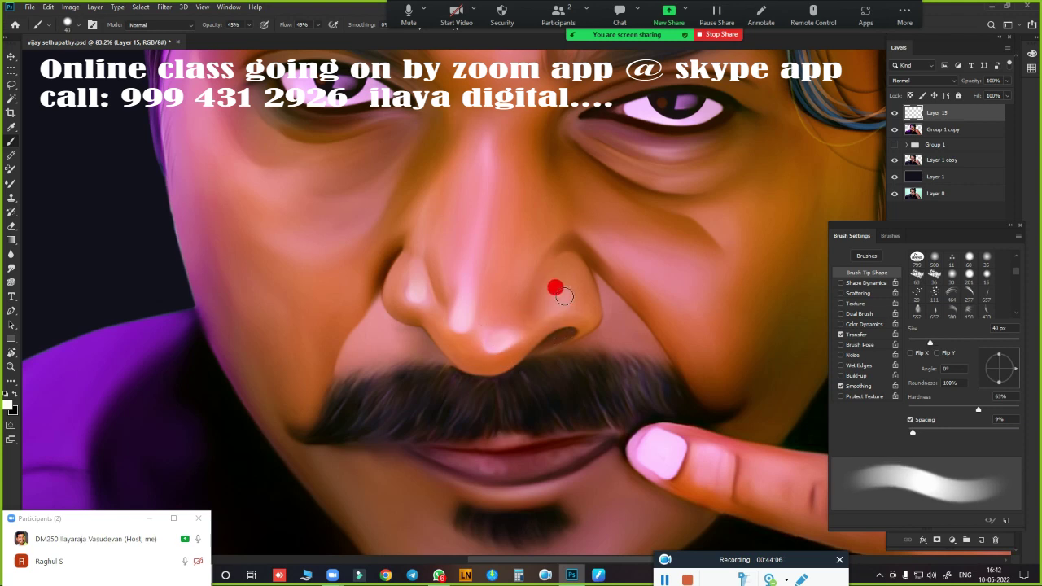
Dab light pink highlights on the nostril and across the cheek
left_click(554, 289)
key("bracketright")
key("bracketright")
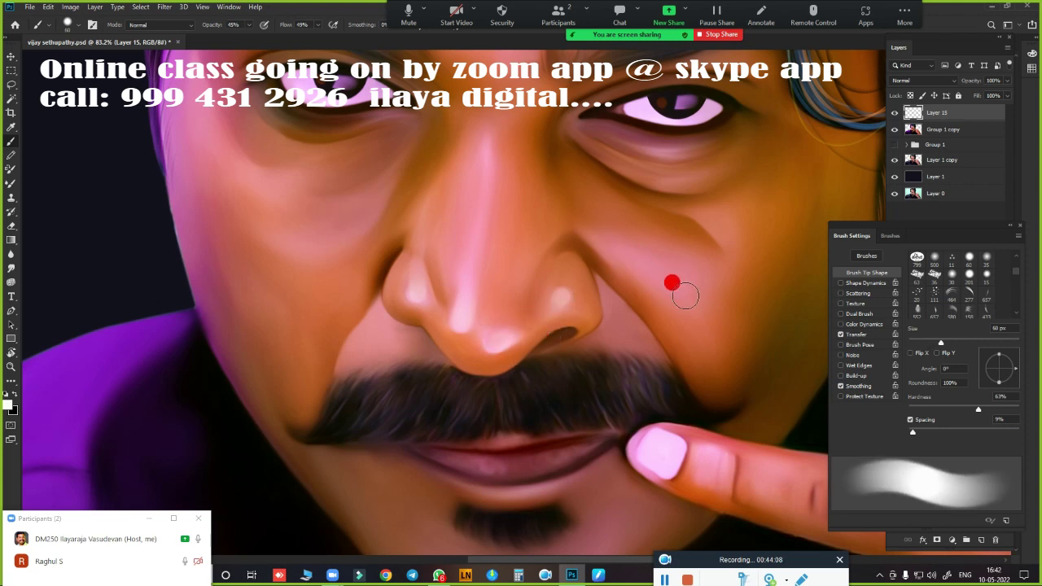
left_click(683, 298)
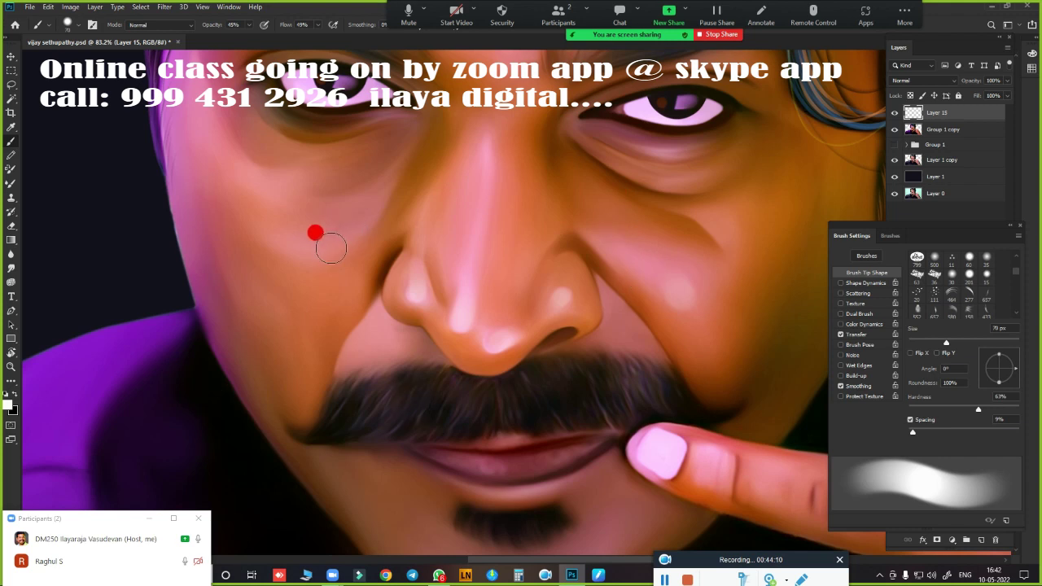
key("bracketleft")
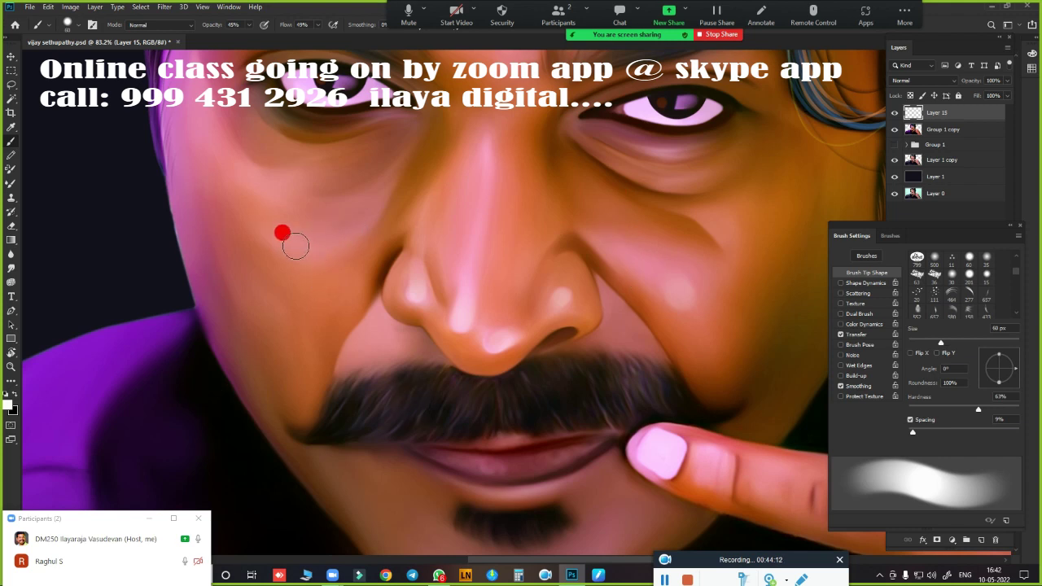
left_click_drag(269, 228, 348, 261)
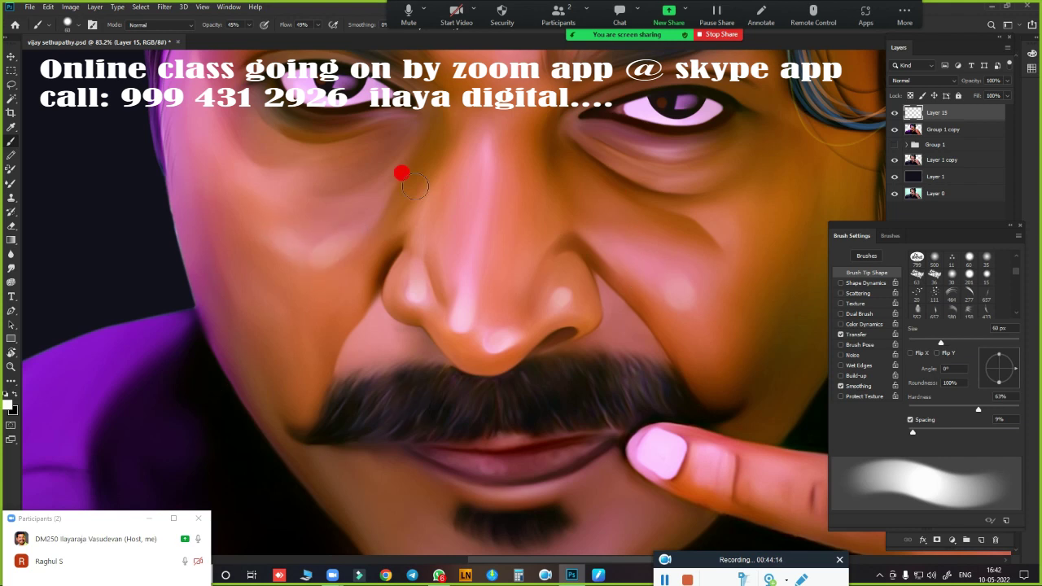
Paint a light pink highlight stroke down the bridge of the nose
key("bracketleft")
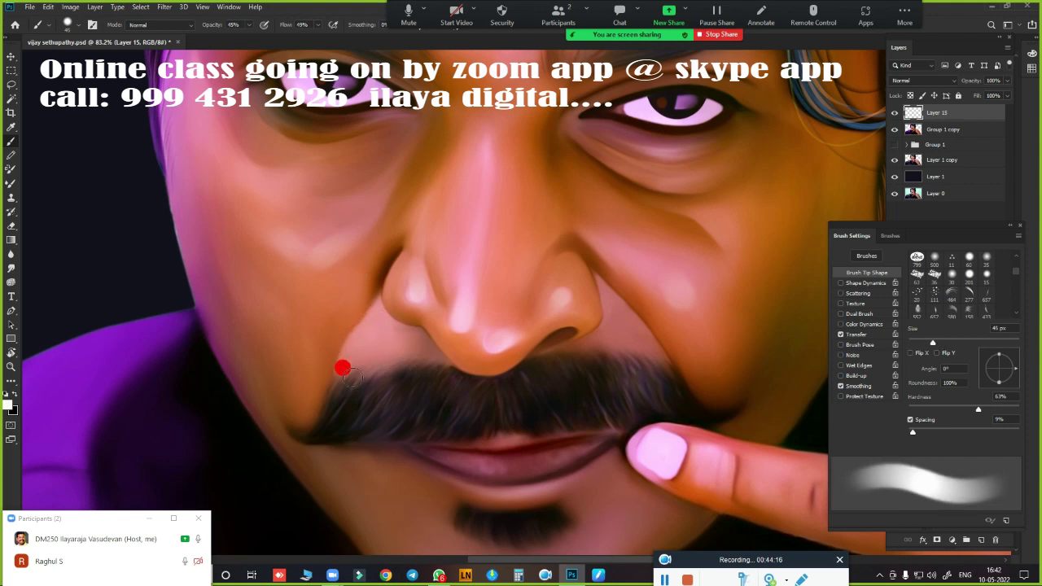
key("bracketright")
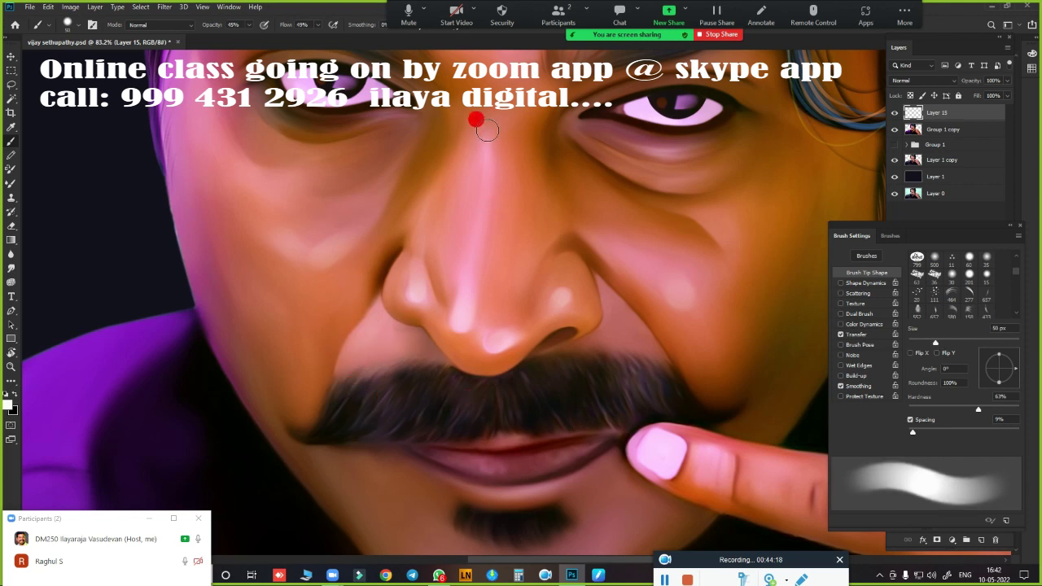
left_click_drag(488, 138, 494, 181)
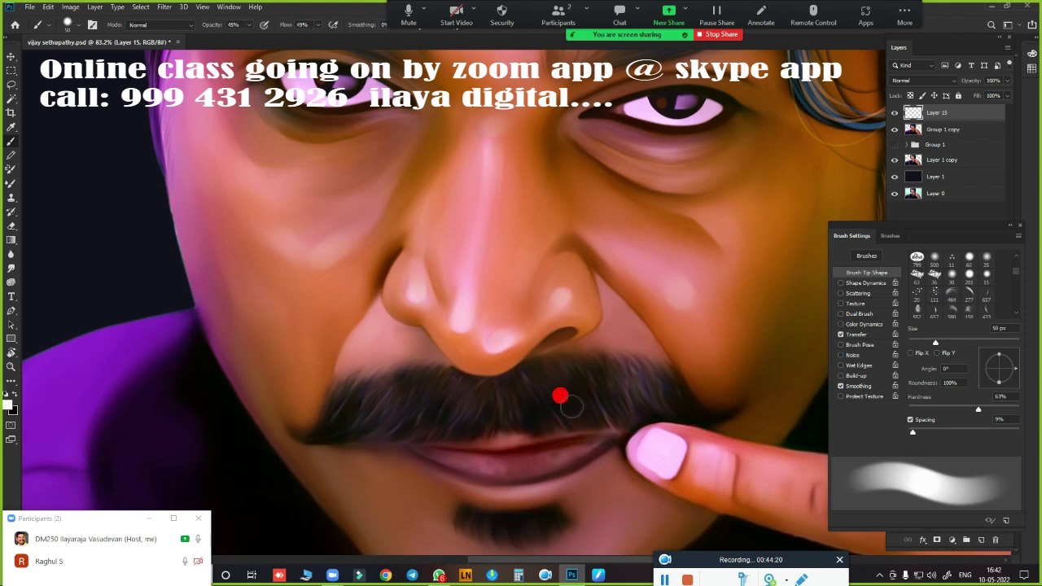
scroll(613, 358, "down", 5)
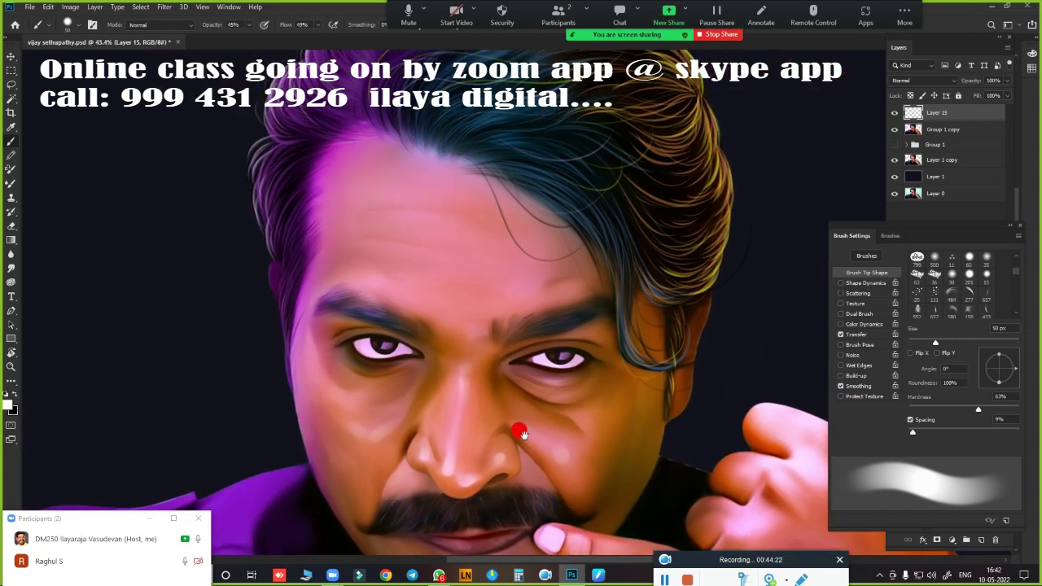
scroll(342, 390, "up", 2)
Size the brush for small iris glints while panning from one eye to the right eye
scroll(318, 368, "up", 2)
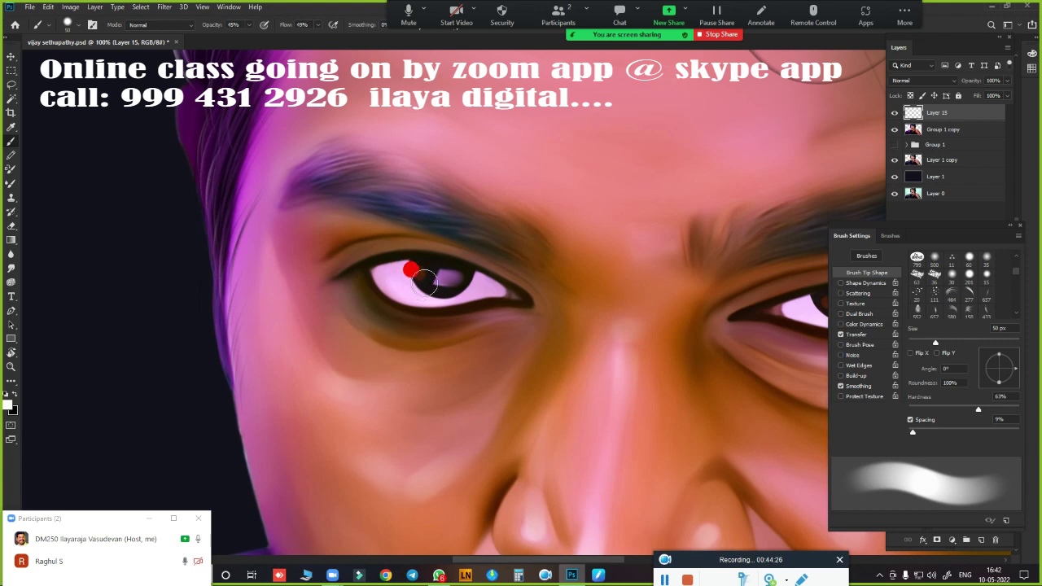
key("bracketleft")
key("bracketleft")
key("bracketleft")
key("bracketleft")
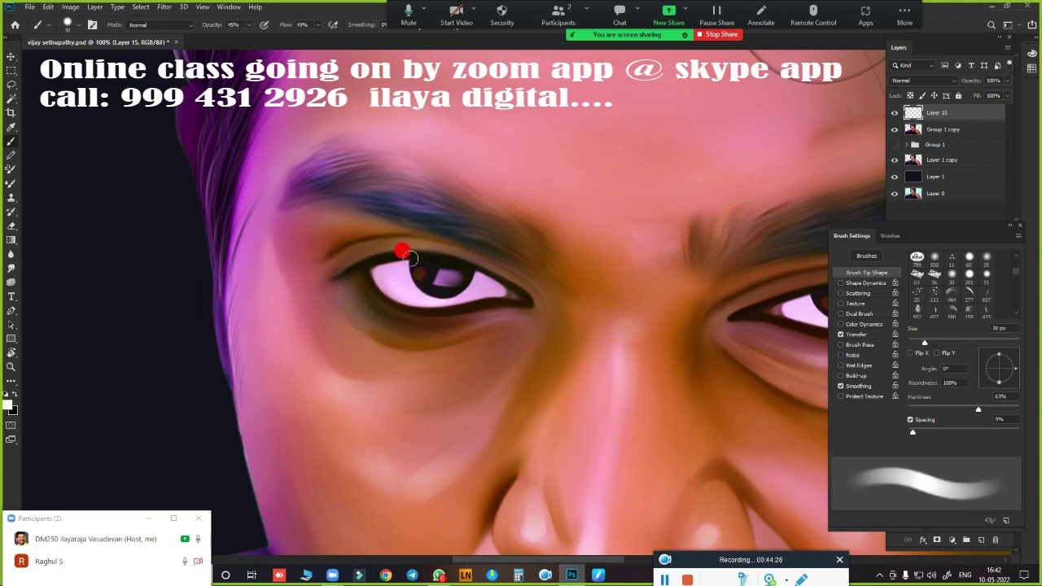
key("bracketleft")
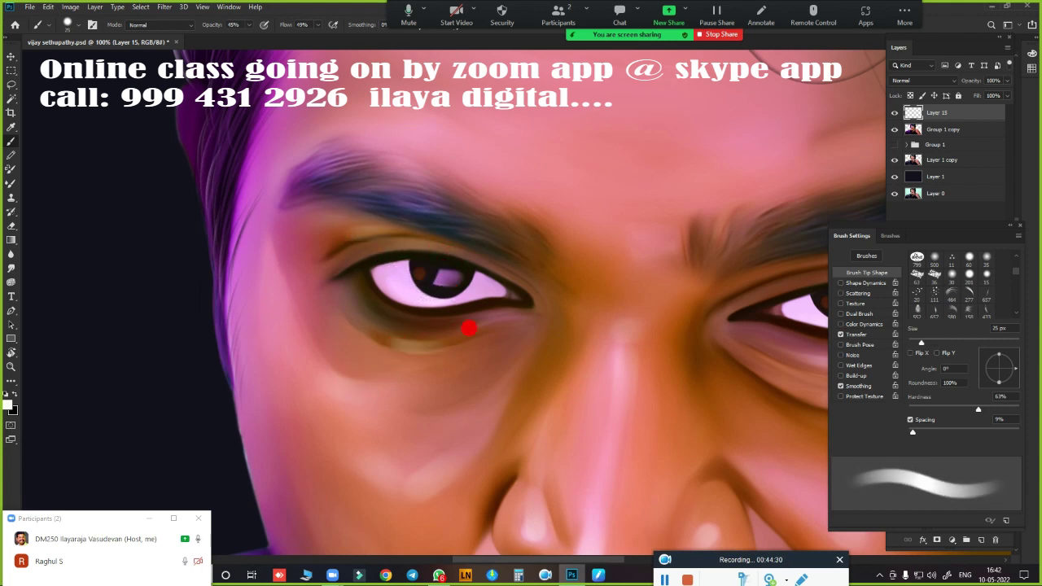
key("bracketright")
key("bracketright")
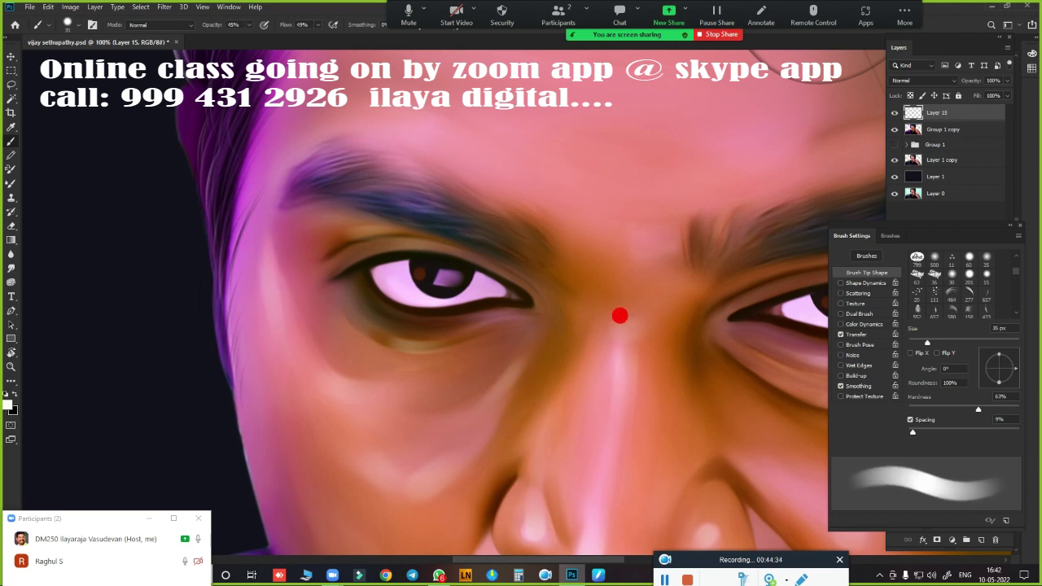
key("bracketright")
left_click_drag(706, 385, 576, 366)
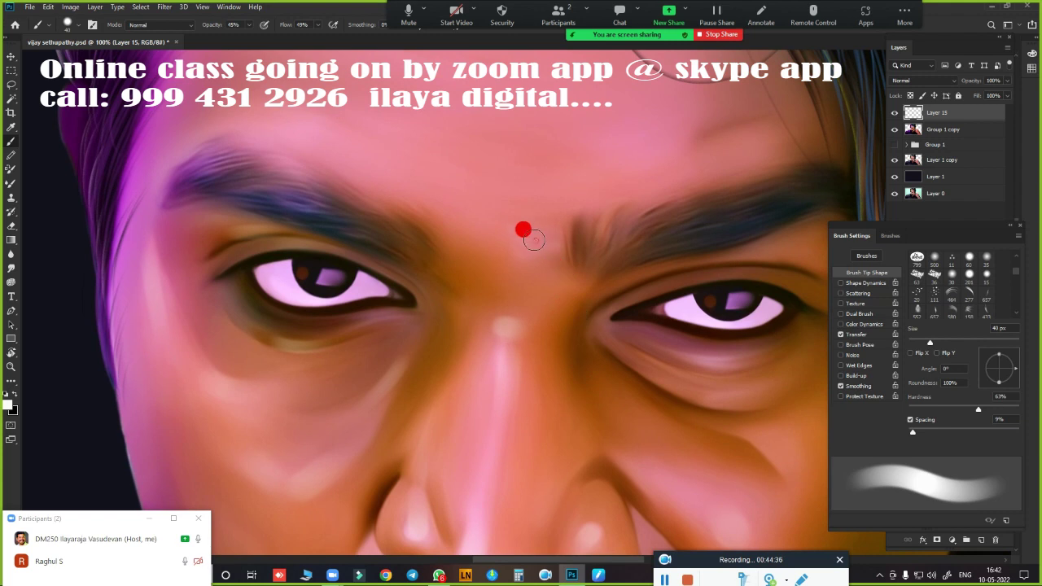
left_click_drag(640, 361, 462, 337)
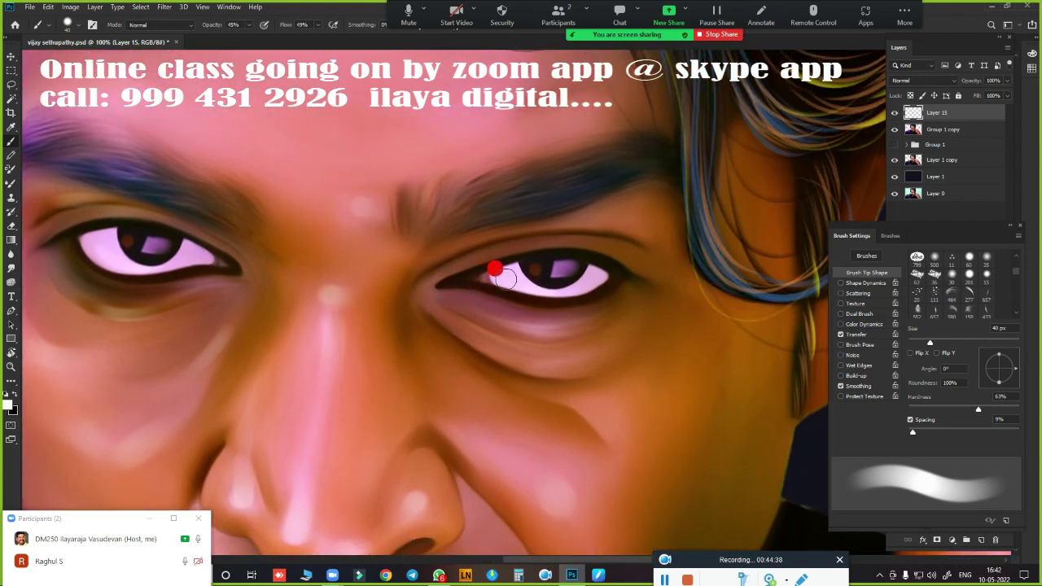
key("bracketleft")
key("bracketleft")
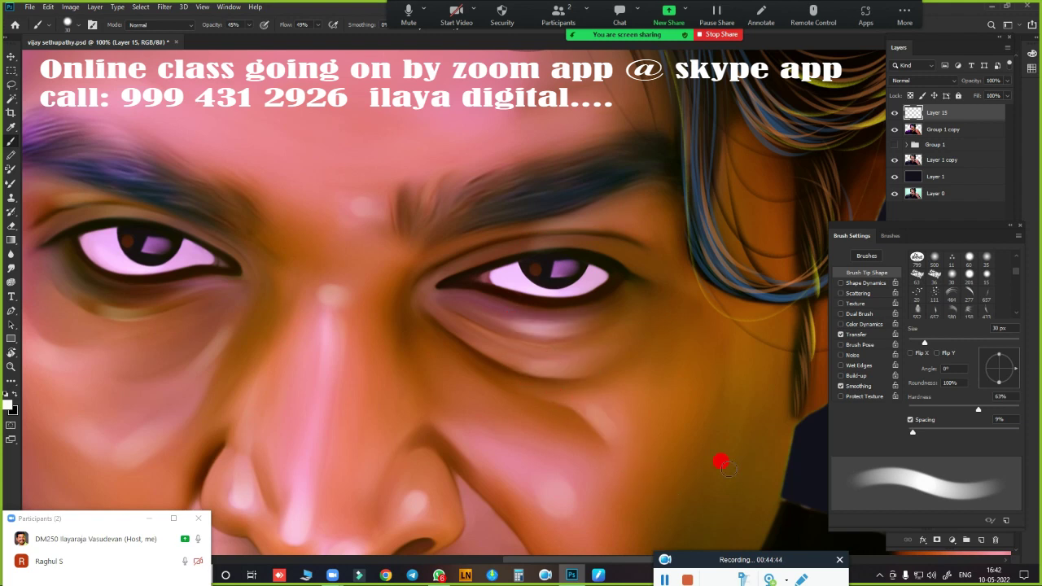
key("bracketright")
key("bracketright")
key("bracketright")
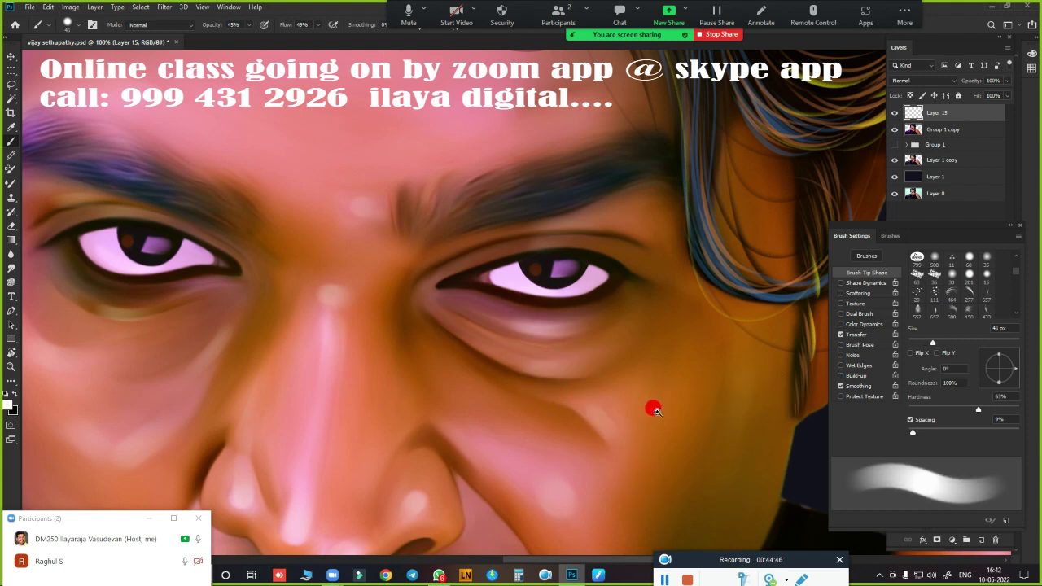
scroll(654, 405, "down", 3)
Shrink the brush and paint a faint highlight along the lower lip
scroll(639, 395, "down", 5)
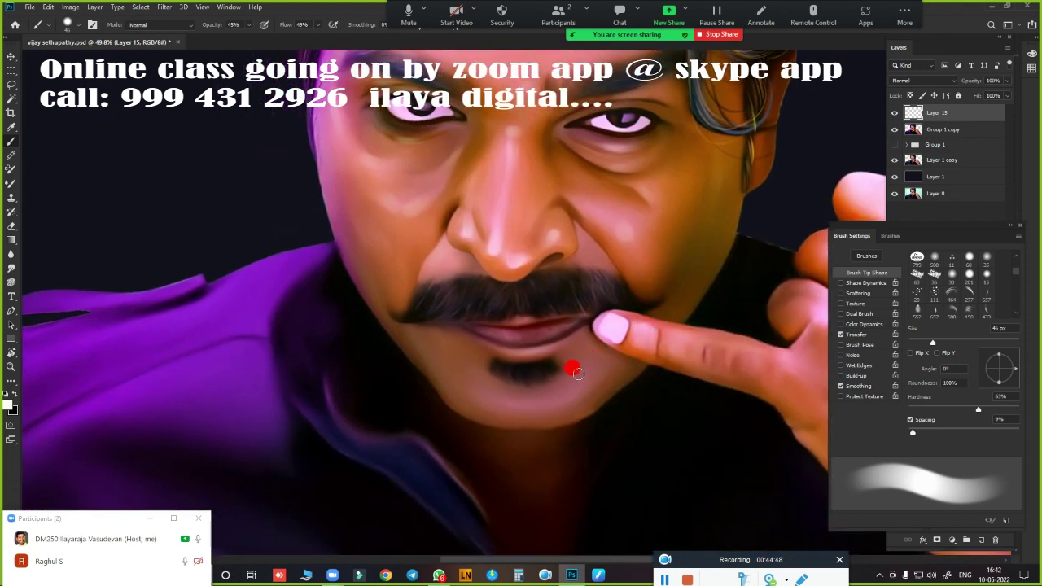
key("bracketright")
key("bracketright")
key("bracketright")
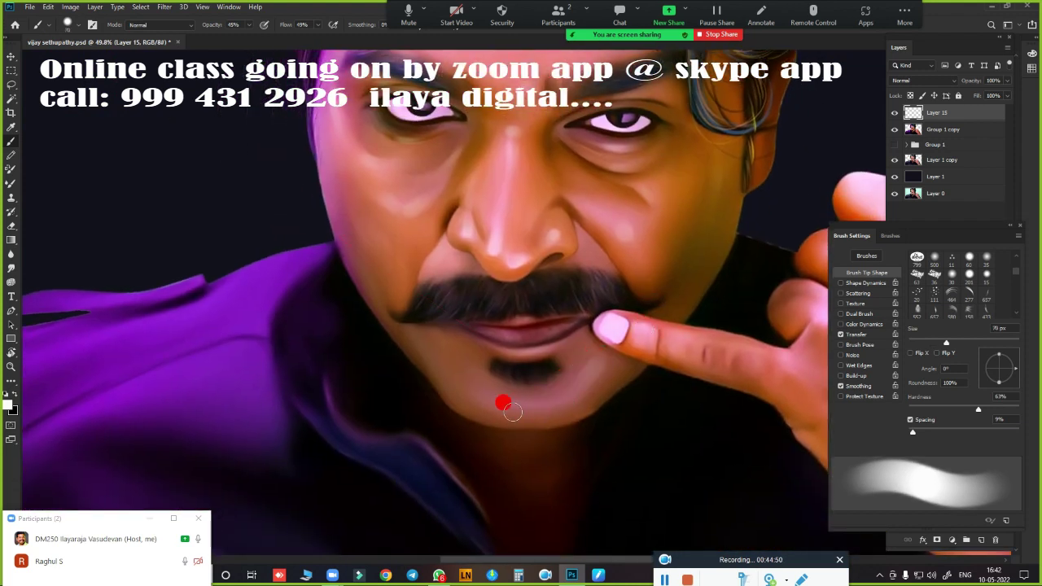
key("bracketleft")
key("bracketleft")
key("bracketleft")
key("bracketleft")
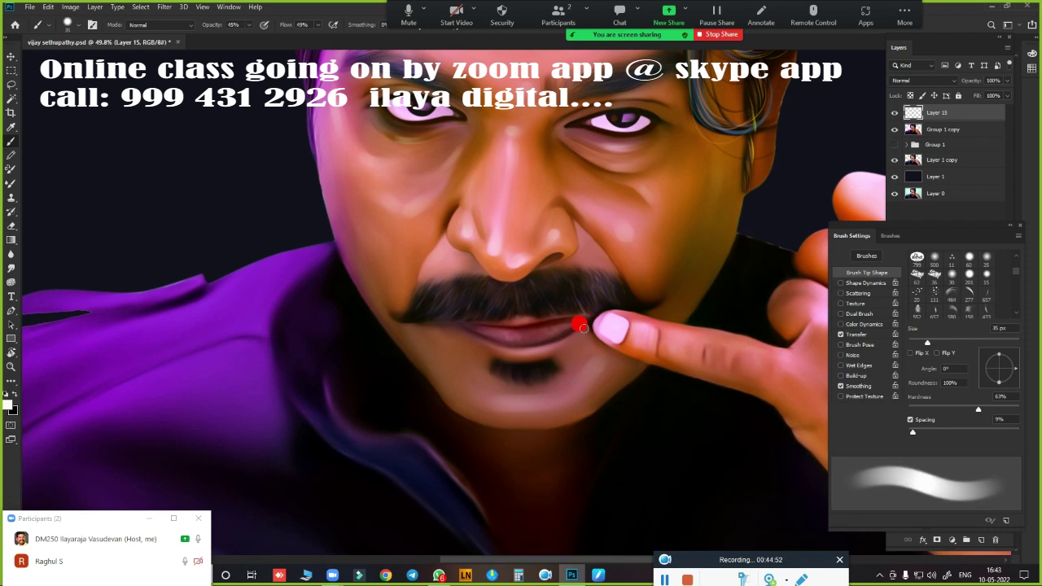
key("bracketleft")
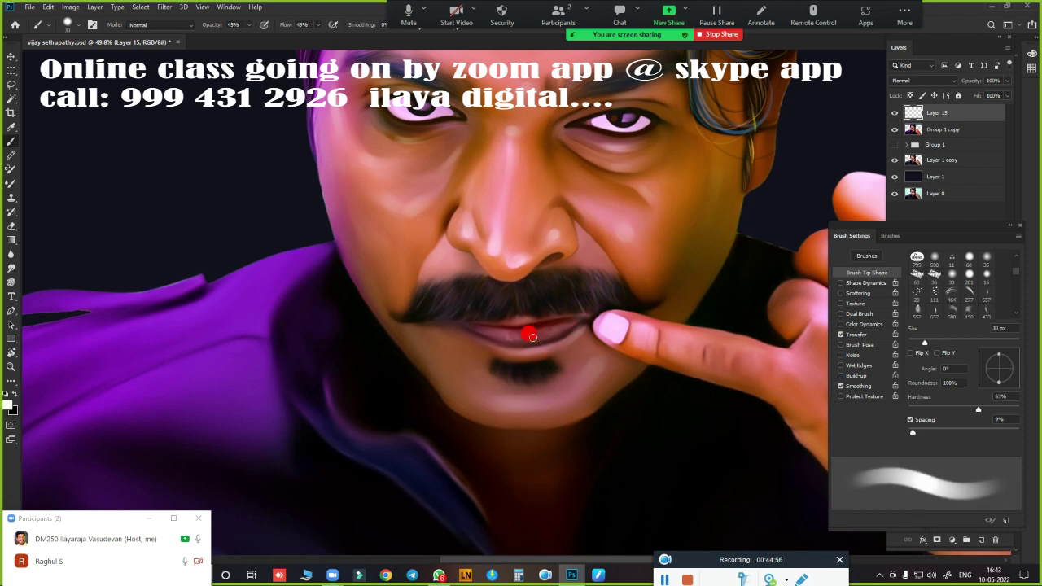
scroll(533, 337, "up", 3)
scroll(558, 384, "up", 2)
mouse_move(491, 318)
left_mouse_down()
mouse_move(535, 323)
mouse_move(543, 337)
left_mouse_up()
key("bracketleft")
key("bracketleft")
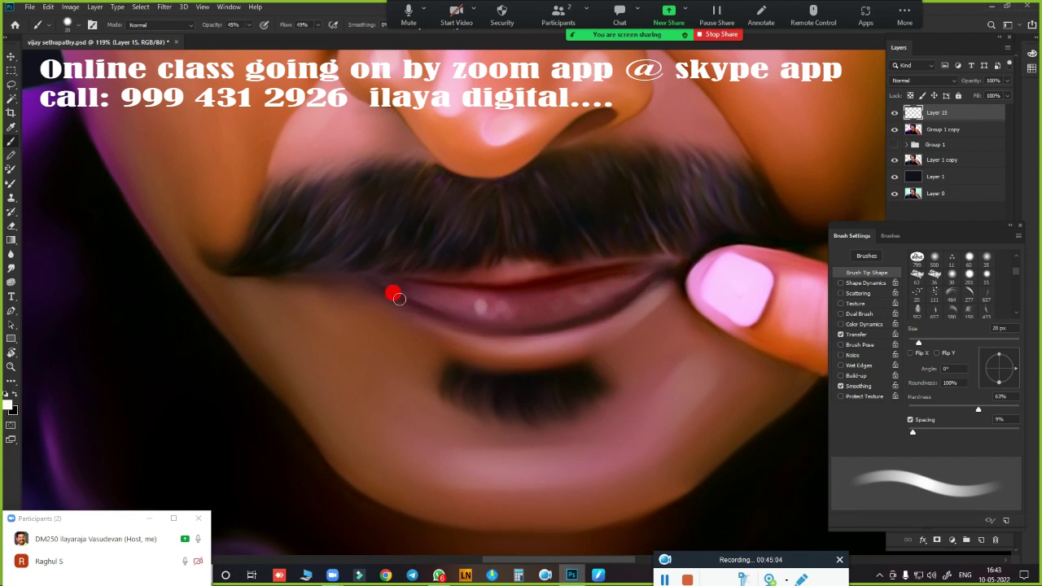
Raise the brush to 35 px, zoom out to the whole face, and undo the last action
key("bracketright")
key("bracketright")
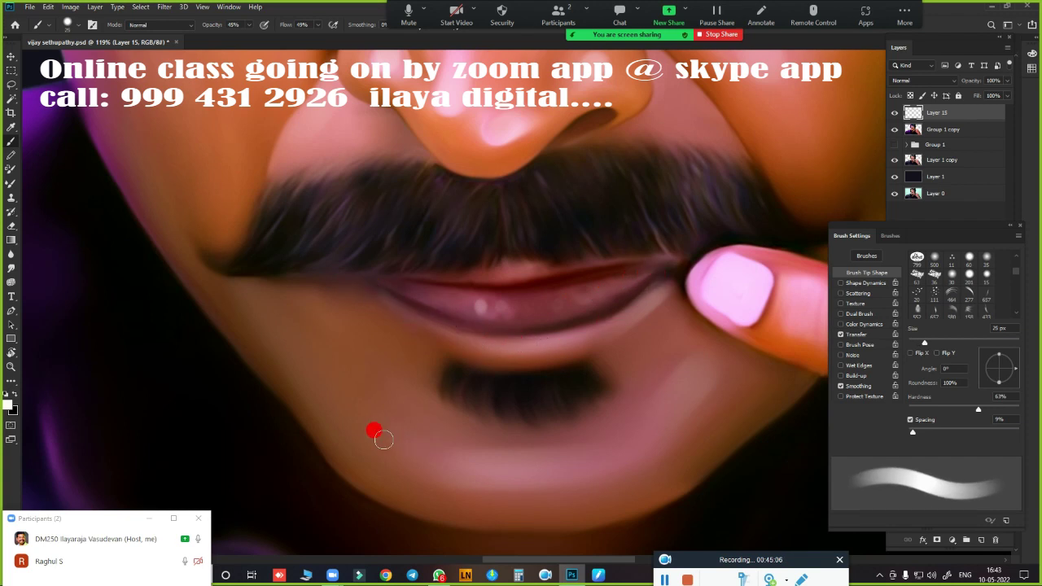
key("bracketright")
scroll(556, 425, "down", 2)
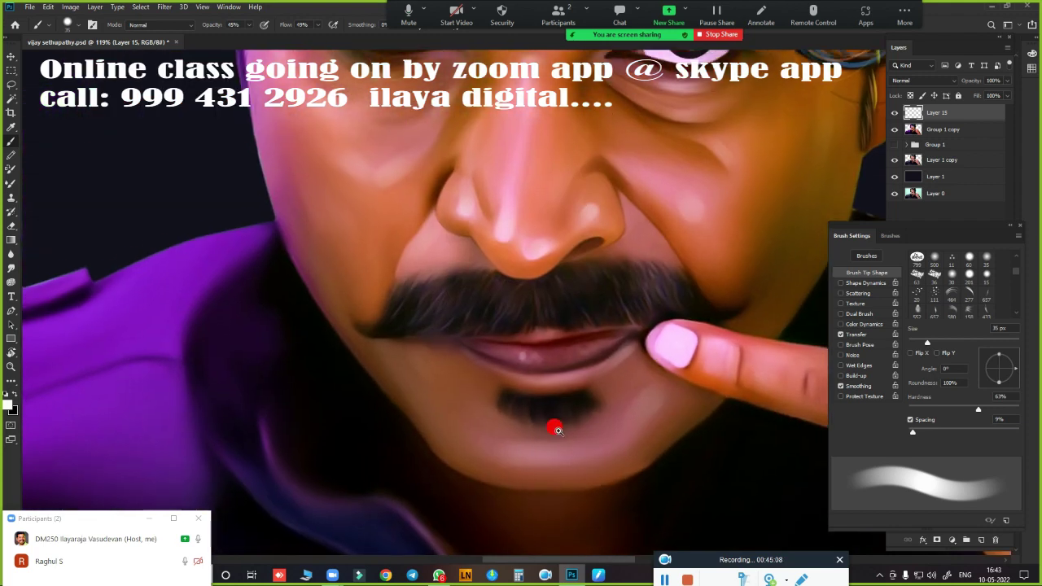
scroll(545, 428, "down", 2)
scroll(562, 374, "down", 1)
scroll(474, 456, "down", 1)
key("ctrl+z")
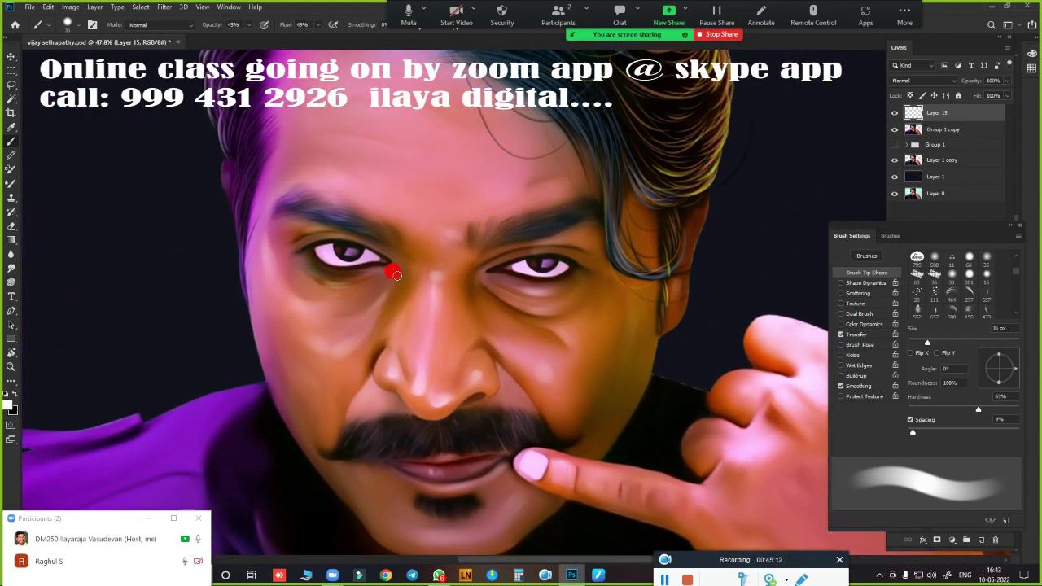
Paint a warm reddish stroke on the hair by the ear, then resize the brush to 100 px
left_click_drag(687, 232, 686, 248)
scroll(581, 328, "up", 3)
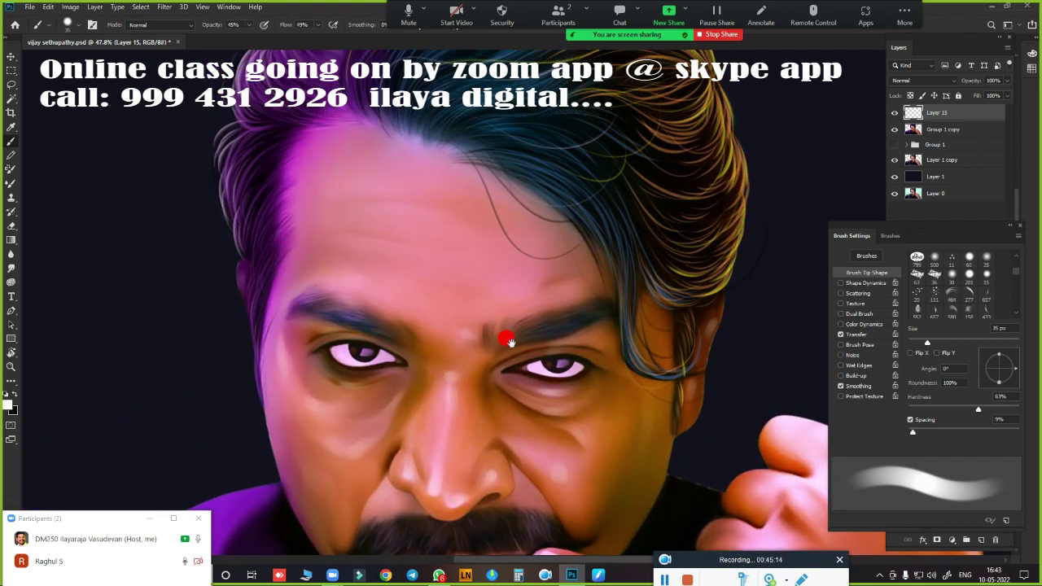
key("bracketright")
key("bracketright")
key("bracketright")
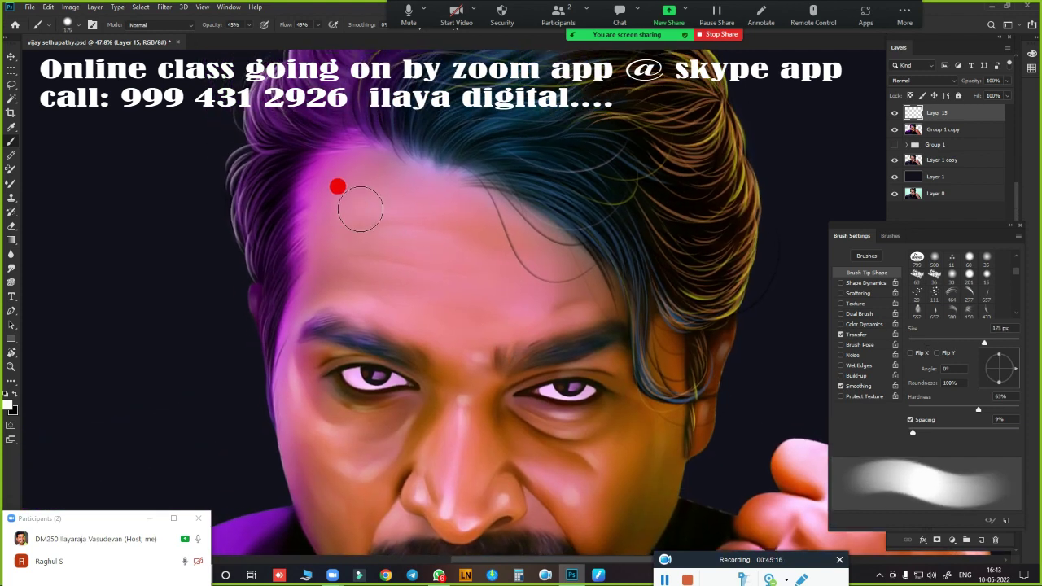
key("bracketleft")
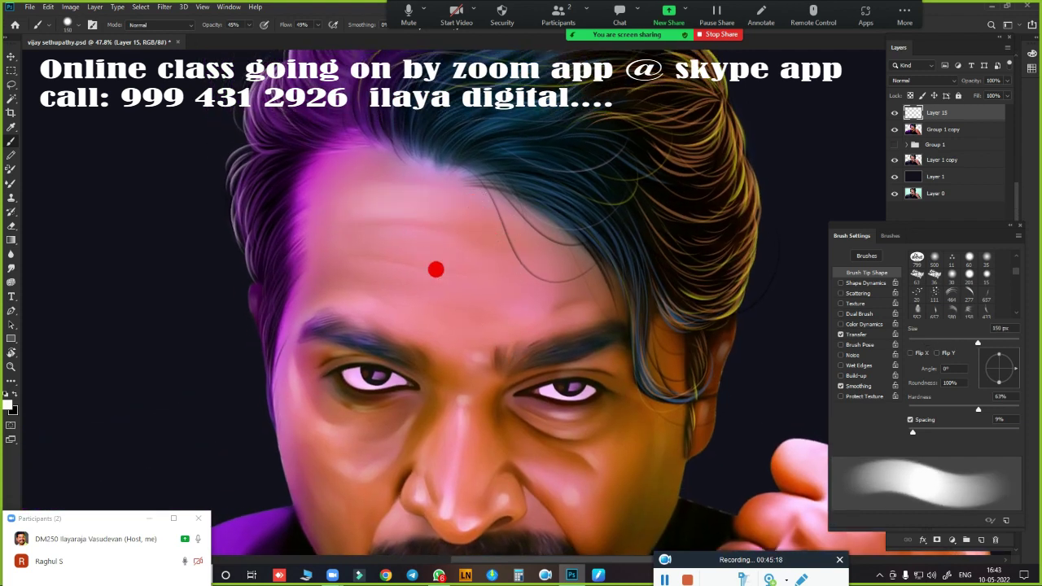
key("bracketleft")
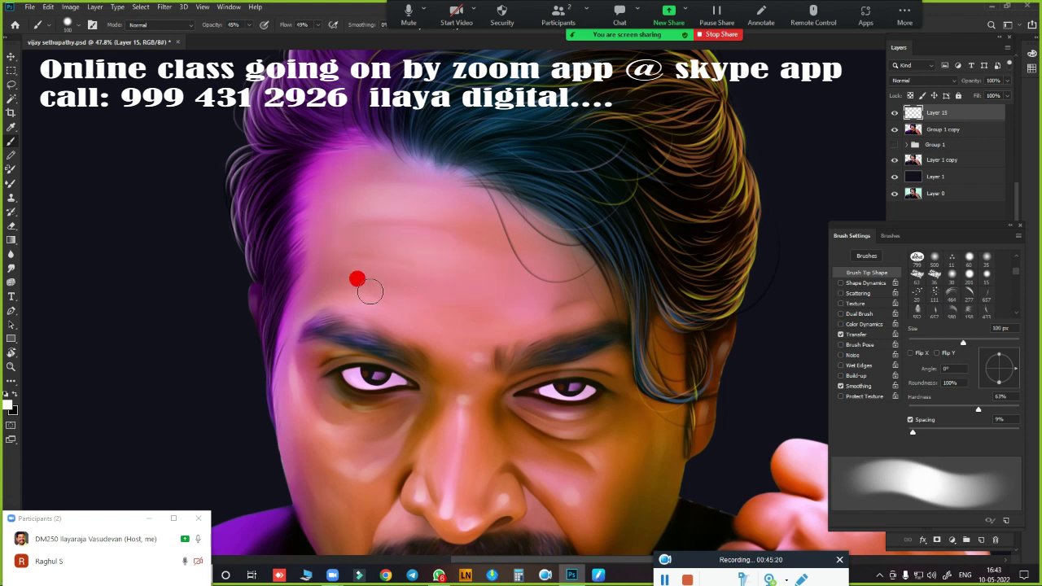
left_click_drag(529, 427, 489, 181)
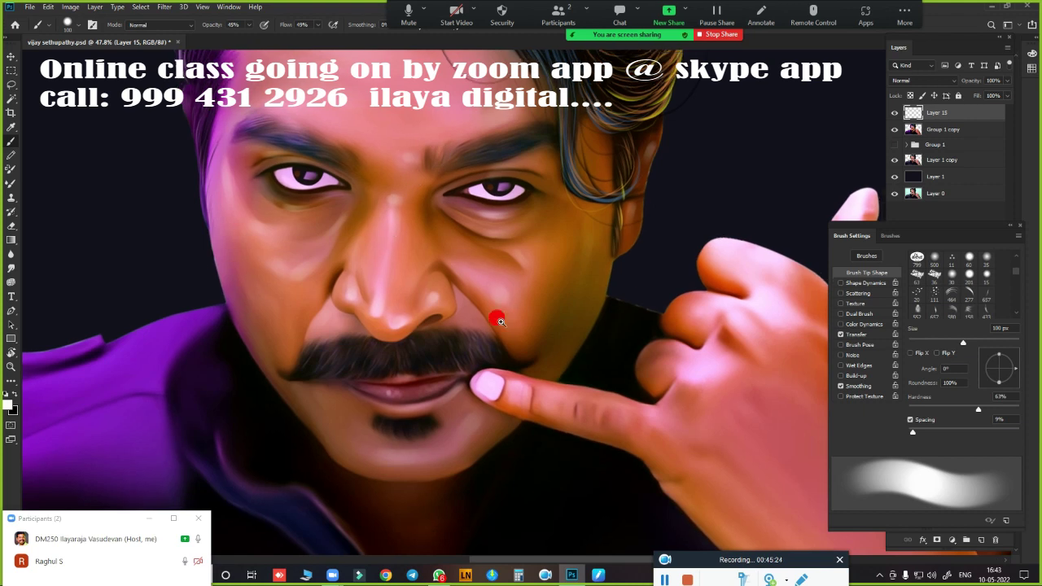
scroll(495, 317, "down", 3)
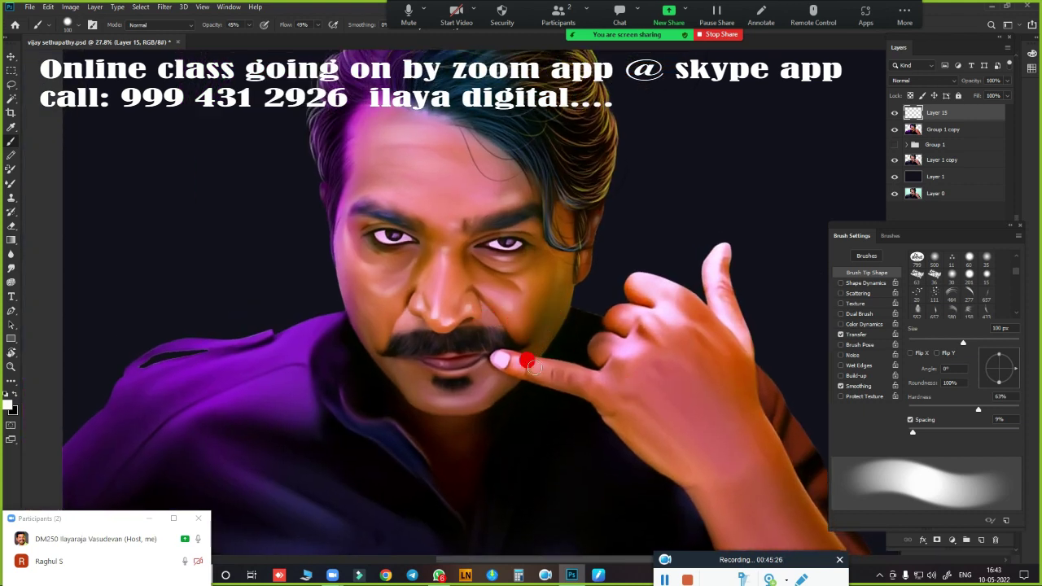
Zoom in on the pointing fingertip and paint a light highlight along the finger at about 50 px
left_click_drag(605, 421, 525, 323)
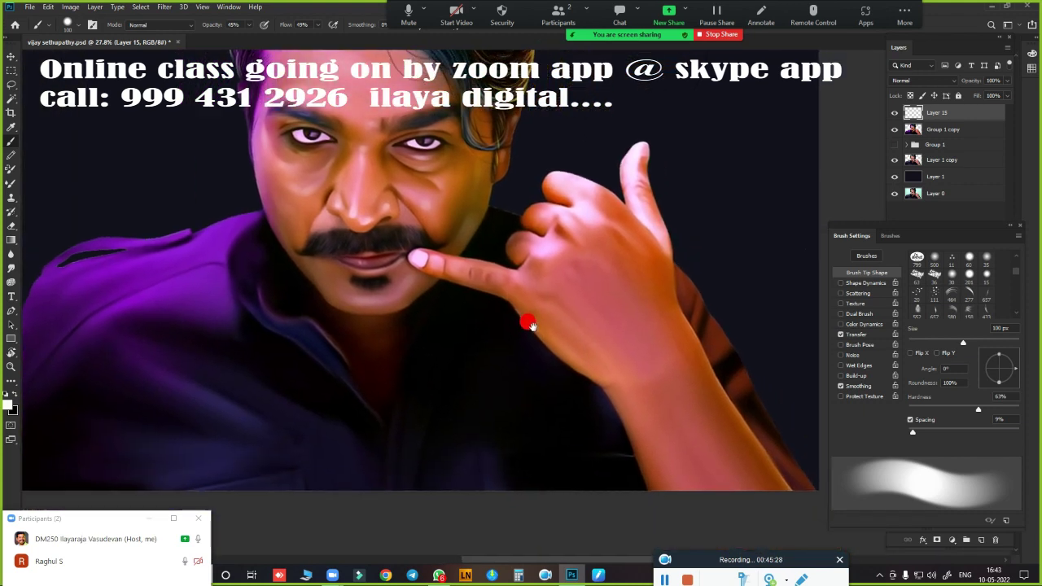
left_click_drag(471, 284, 521, 298)
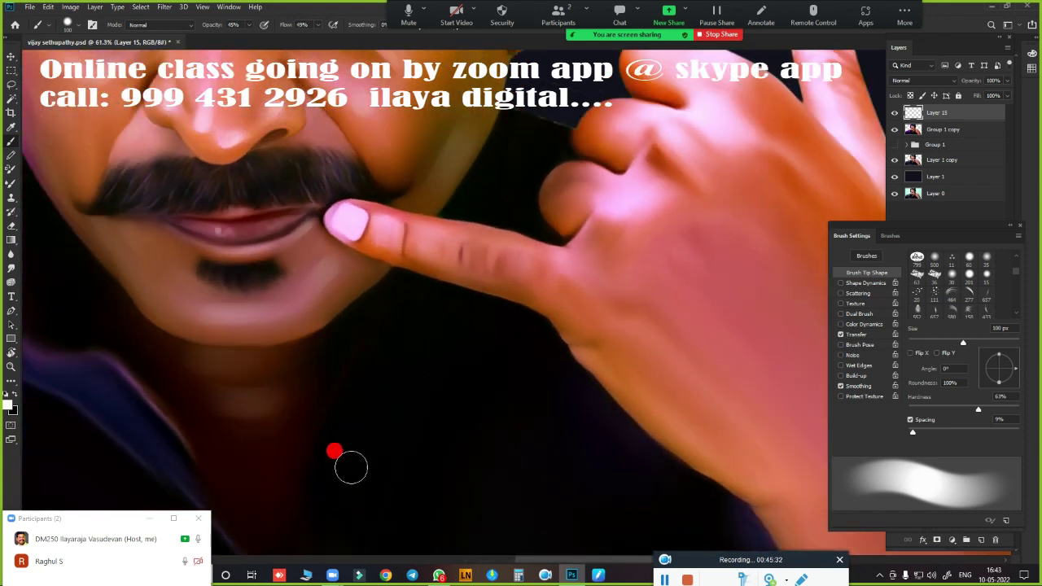
key("bracketleft")
key("bracketleft")
key("bracketleft")
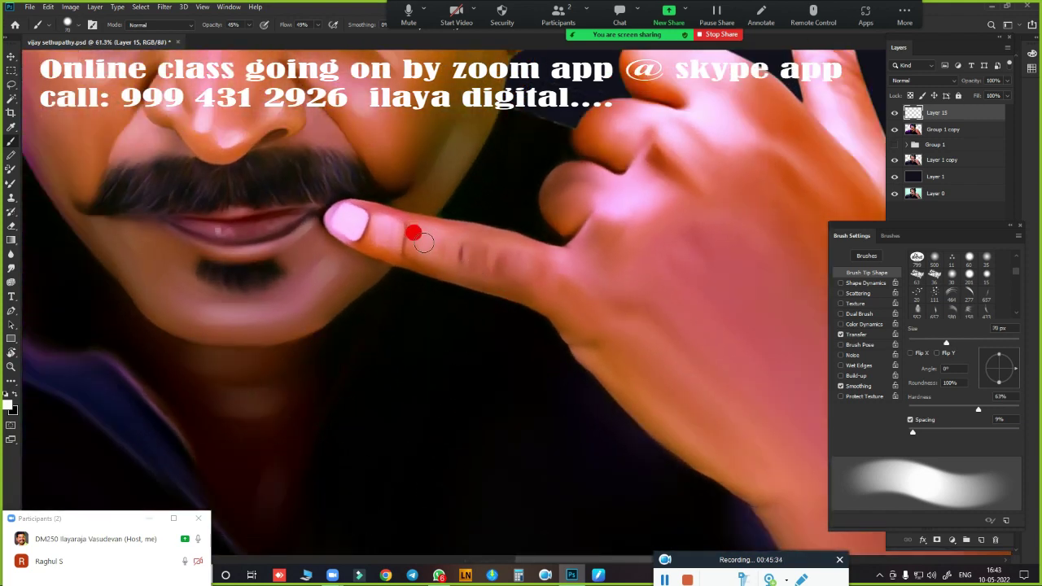
key("bracketleft")
key("bracketleft")
key("bracketleft")
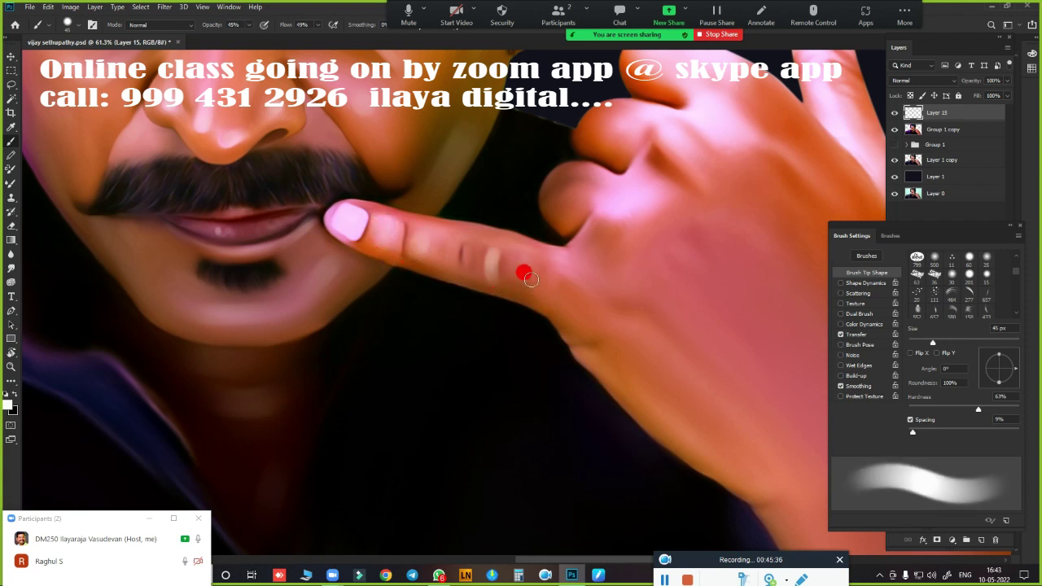
left_click_drag(523, 260, 523, 275)
Enlarge the brush to 70 px and lighten the skin above the knuckles
key("bracketright")
key("bracketright")
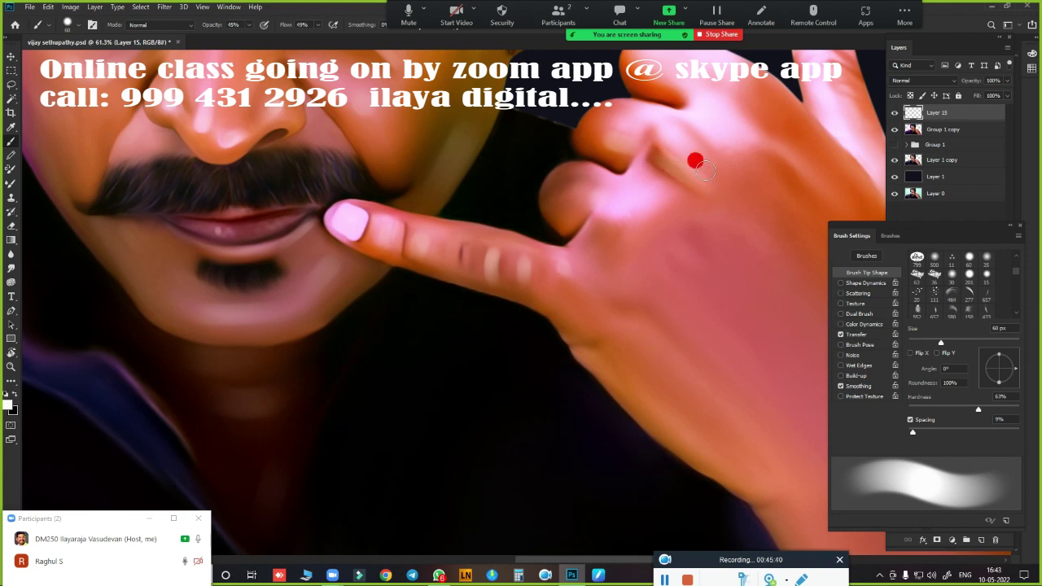
key("bracketright")
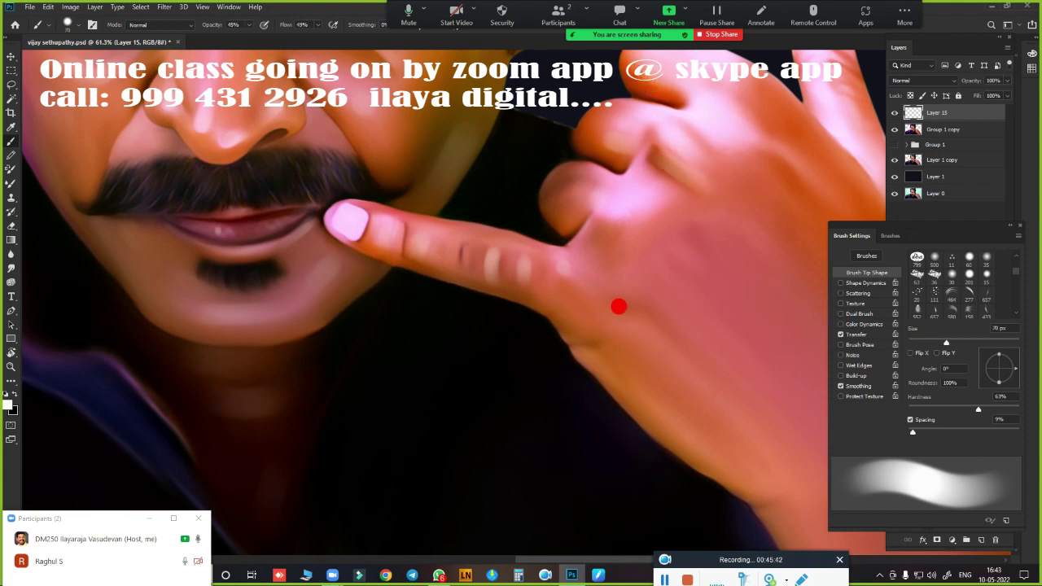
left_click_drag(665, 377, 400, 359)
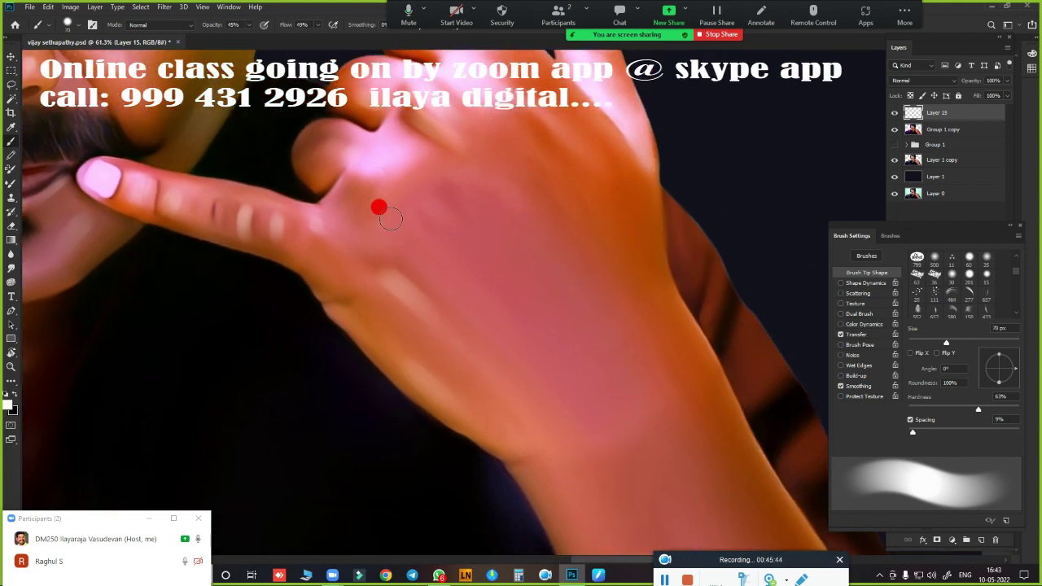
left_click_drag(498, 209, 564, 251)
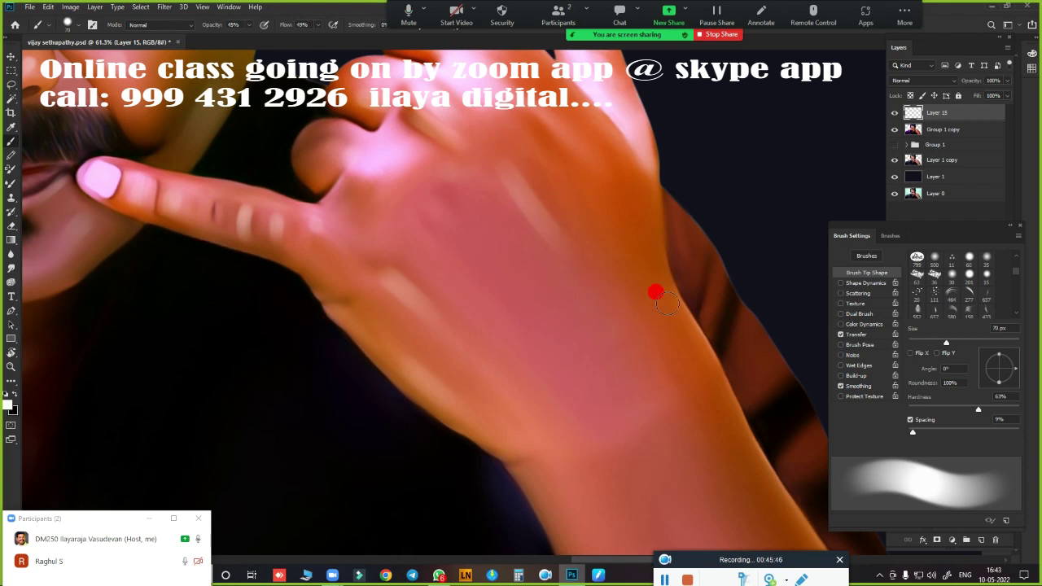
scroll(615, 432, "down", 3)
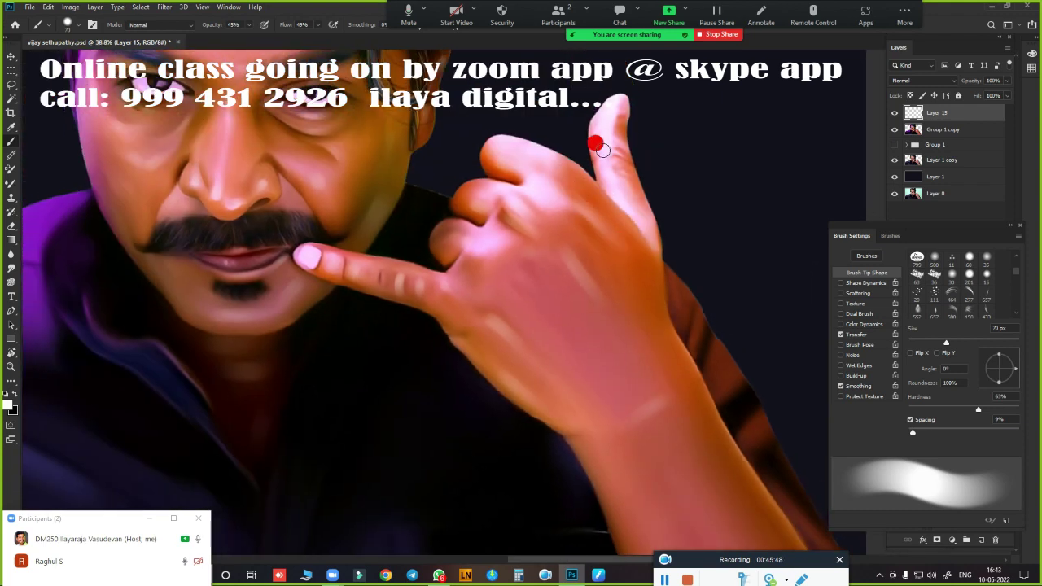
scroll(632, 258, "down", 5)
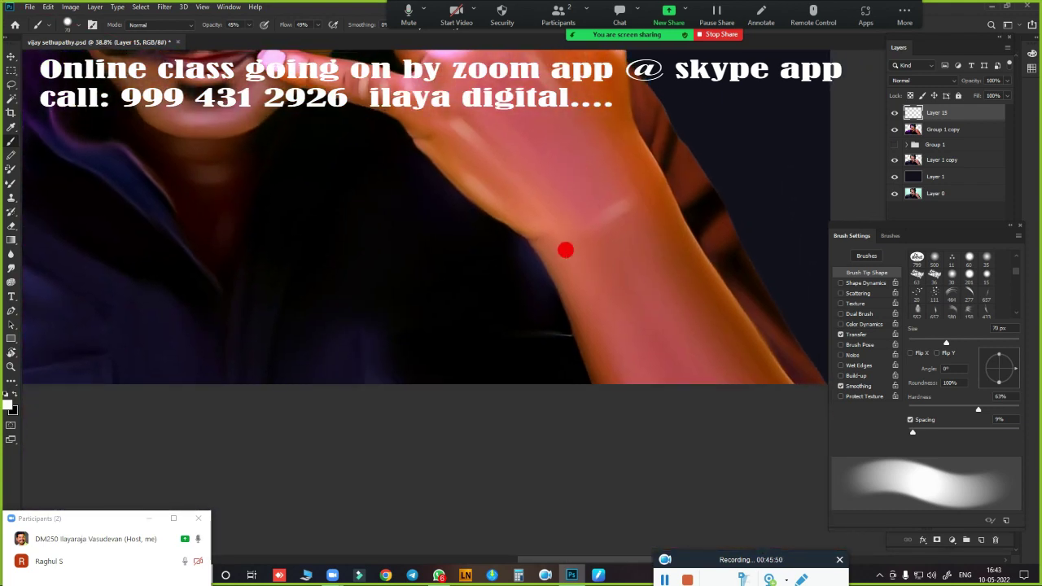
Set the foreground to a lighter purple based on the shirt's dark purple
scroll(413, 348, "up", 3)
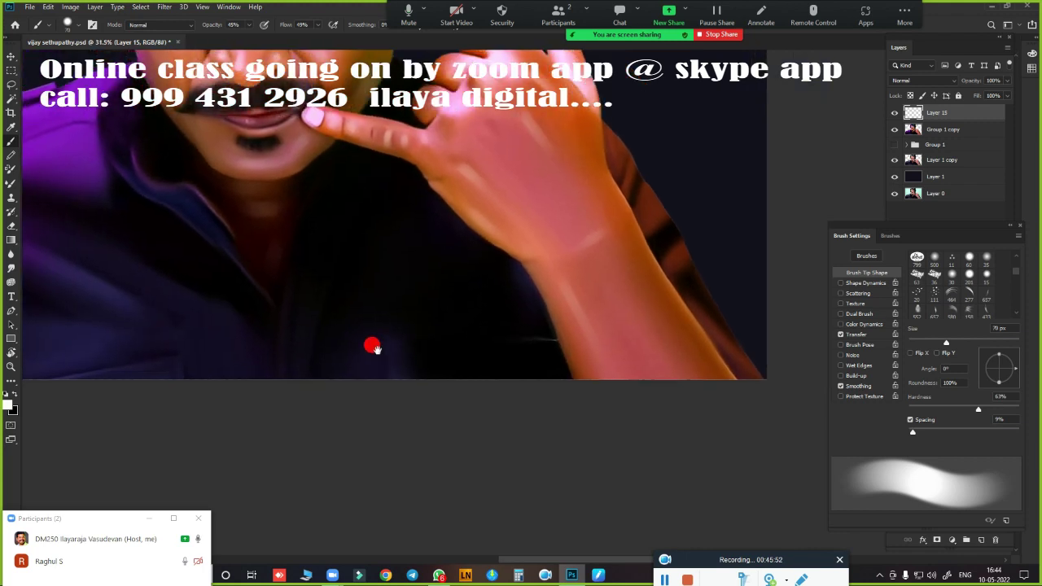
scroll(689, 366, "down", 2)
left_click(8, 404)
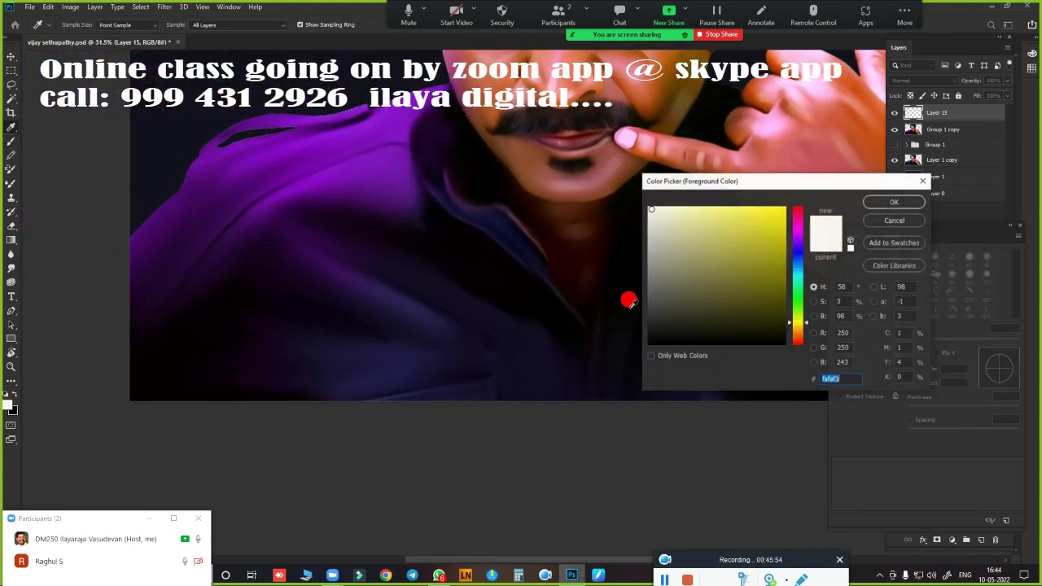
left_click(333, 277)
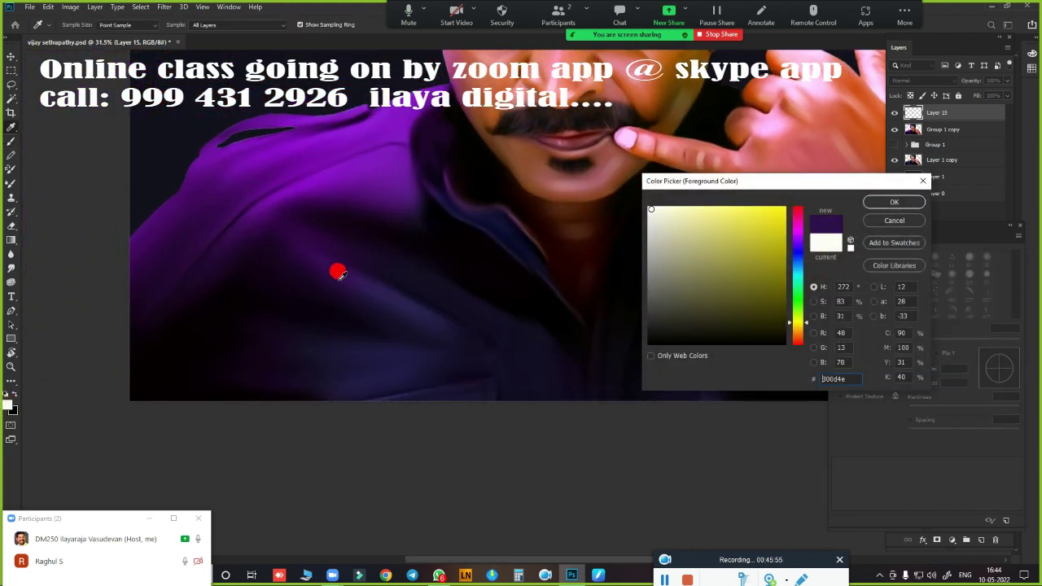
left_click(713, 213)
left_click(871, 201)
key("b")
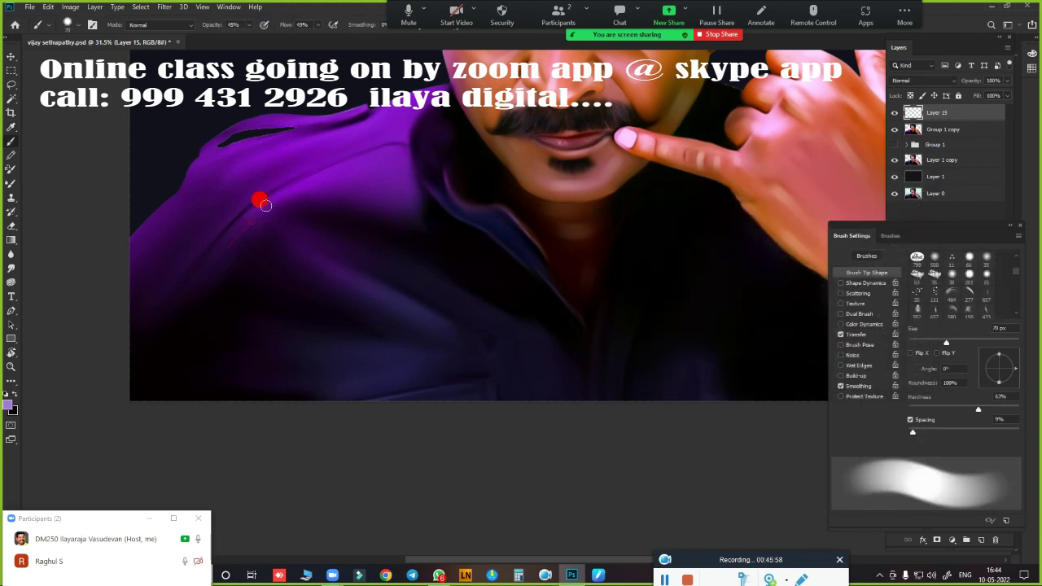
Brush lighter purple strokes diagonally across and along the bottom of the shirt
left_click_drag(307, 267, 451, 346)
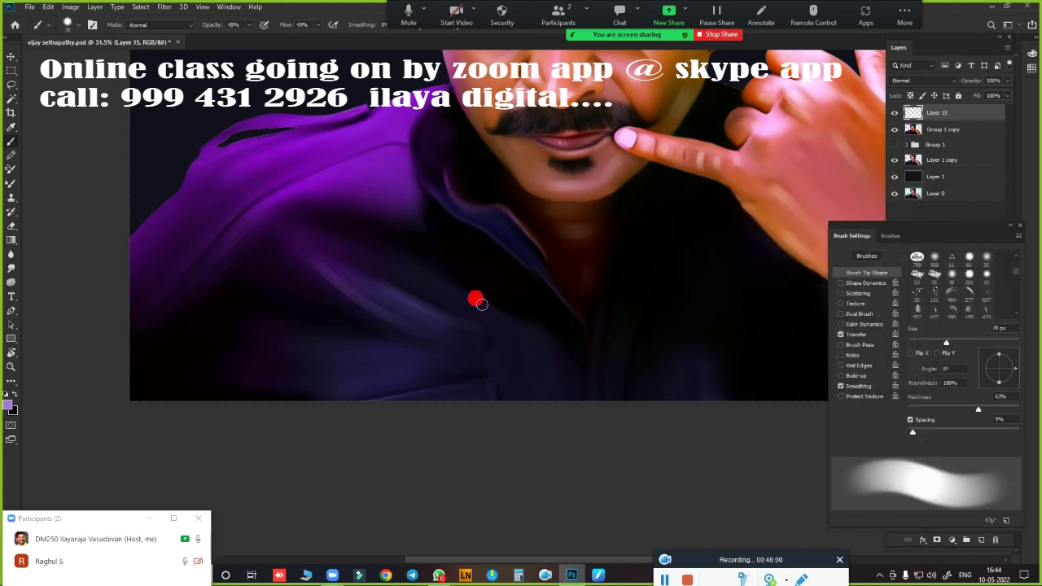
left_click_drag(358, 391, 472, 390)
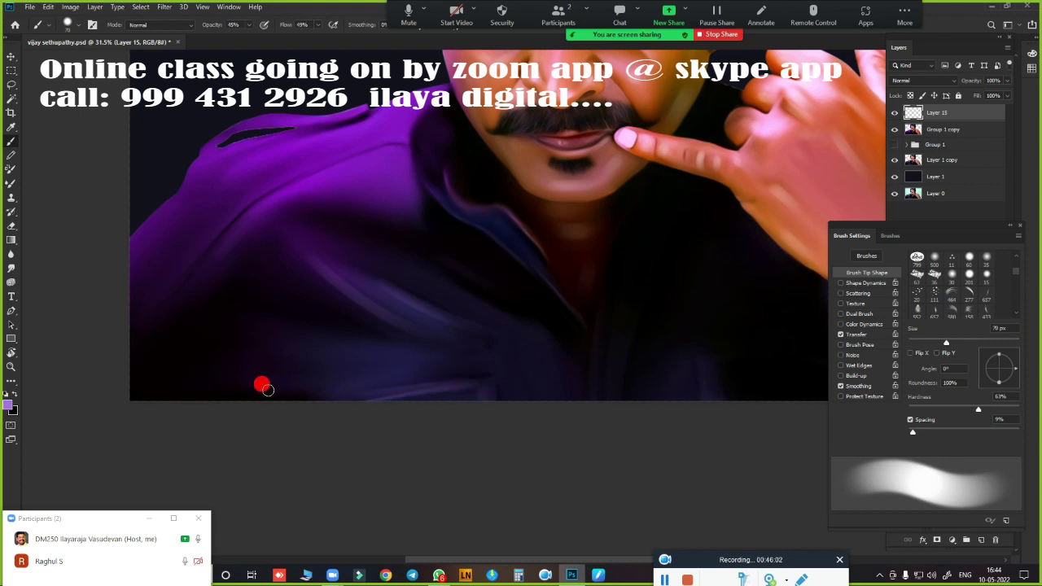
left_click_drag(554, 374, 400, 429)
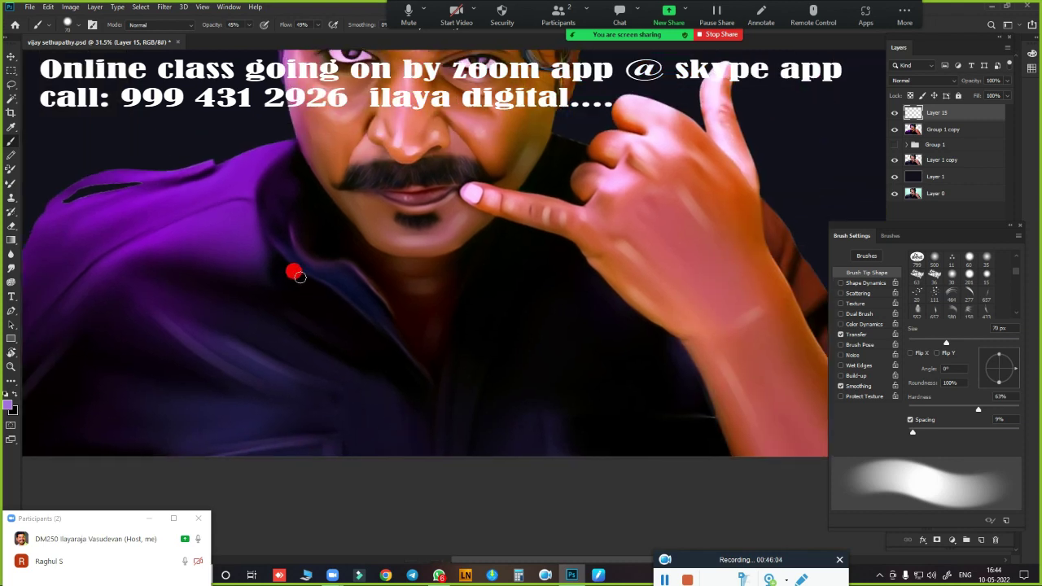
left_click_drag(468, 370, 452, 460)
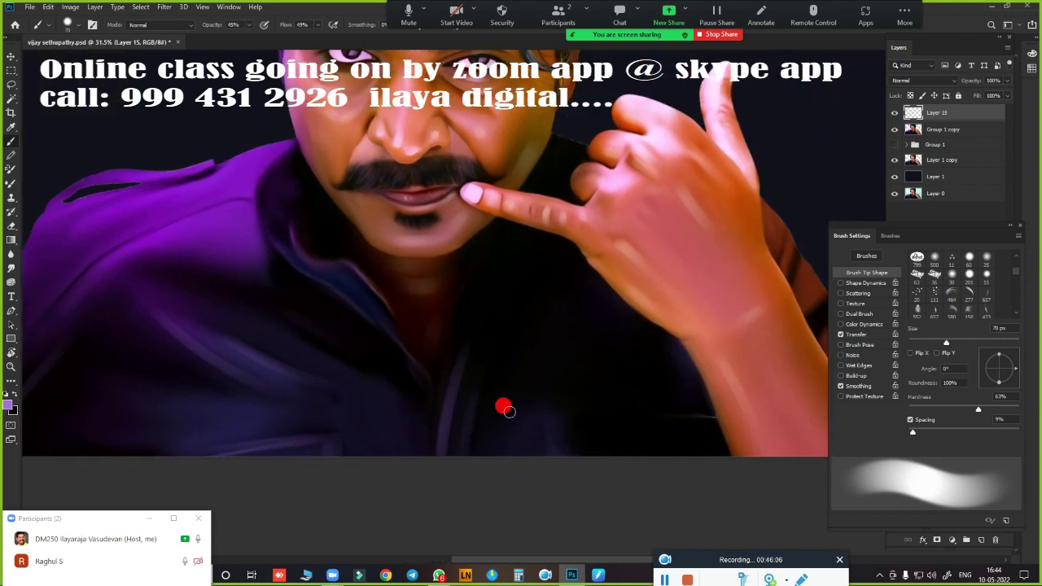
left_click_drag(574, 421, 669, 419)
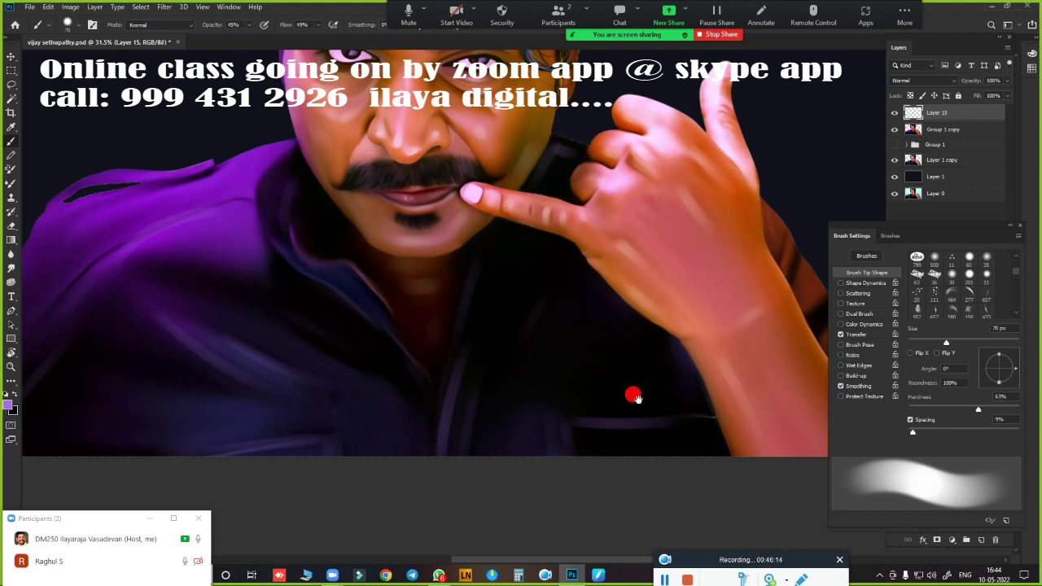
Paint faint highlights along the arm's edge and down the shirt, then fit the portrait on screen
left_click_drag(632, 396, 513, 322)
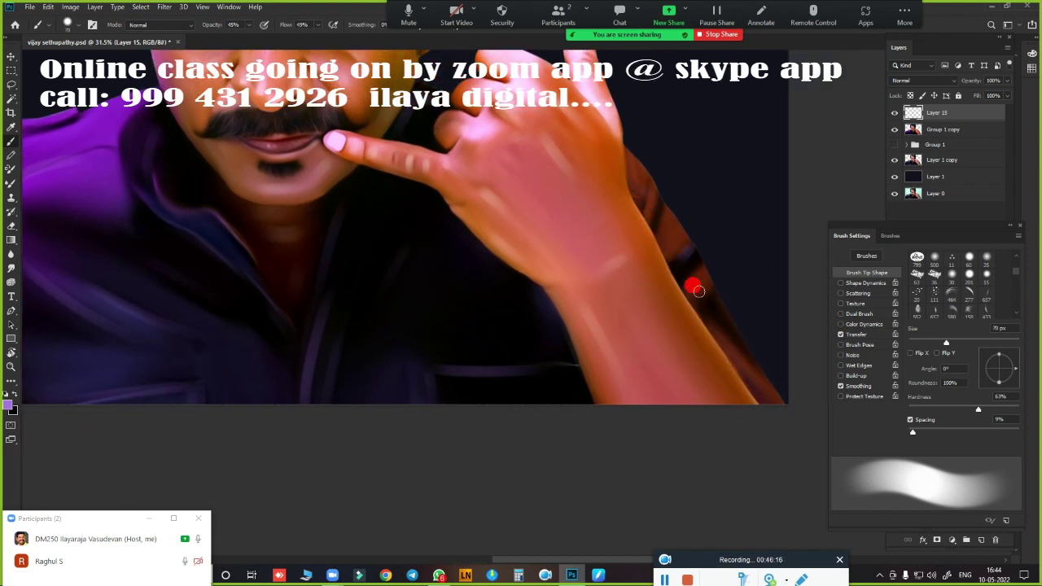
left_click_drag(689, 250, 789, 404)
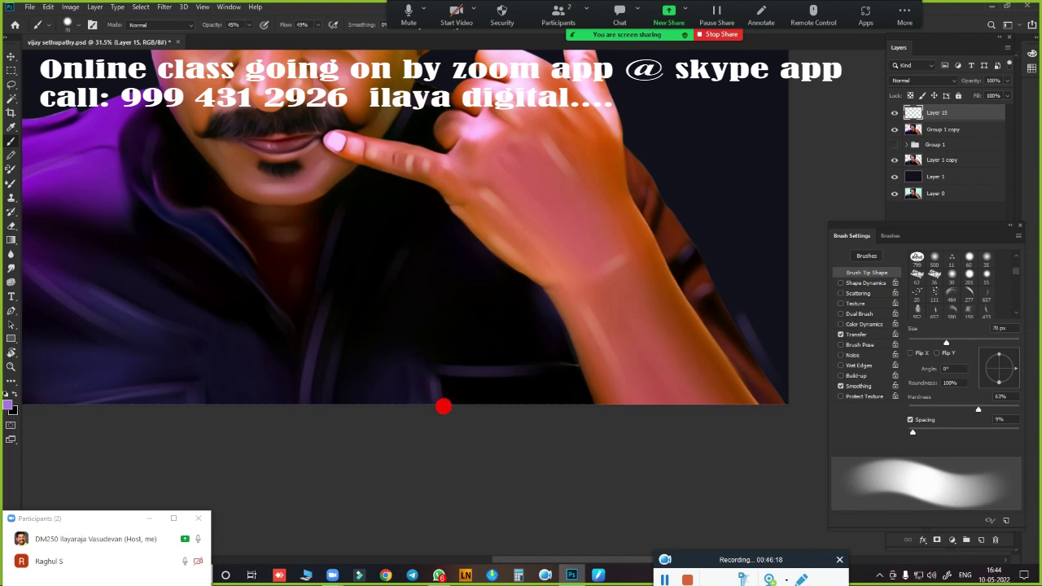
left_click_drag(332, 358, 324, 407)
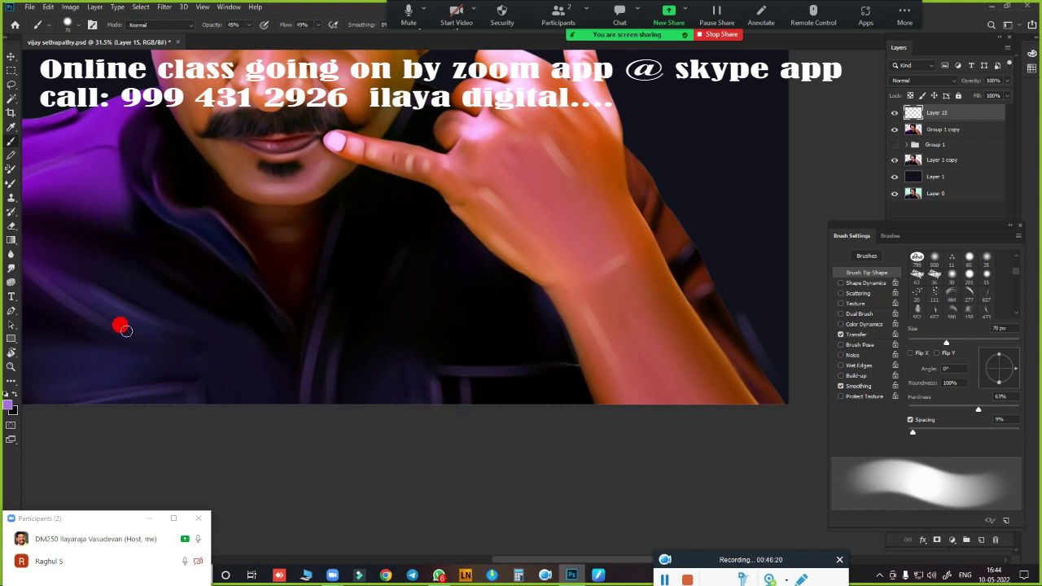
key("ctrl+0")
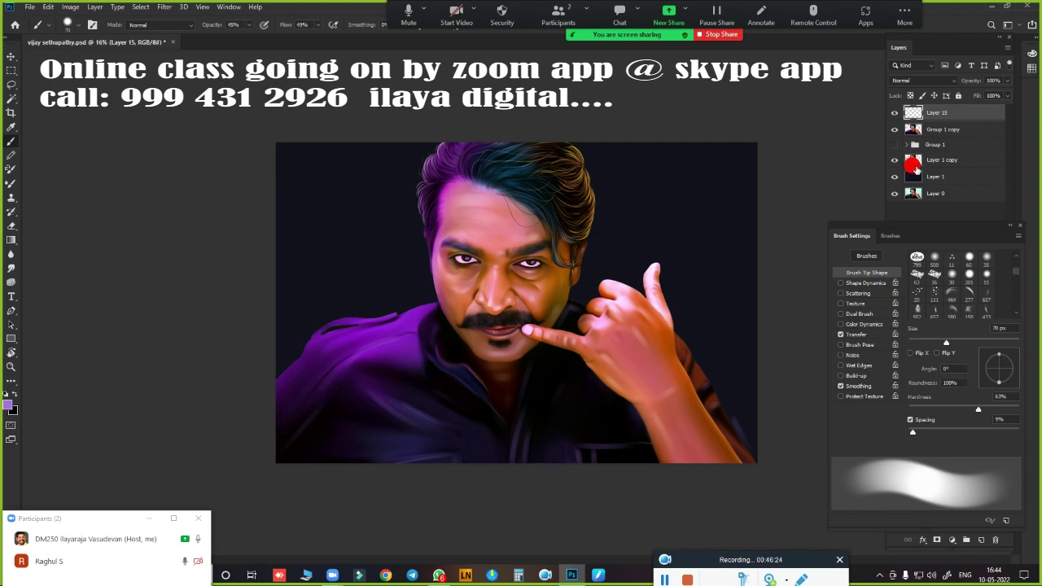
Set Layer 15's fill to 89% and add a new empty Layer 16 above it
left_click(1004, 97)
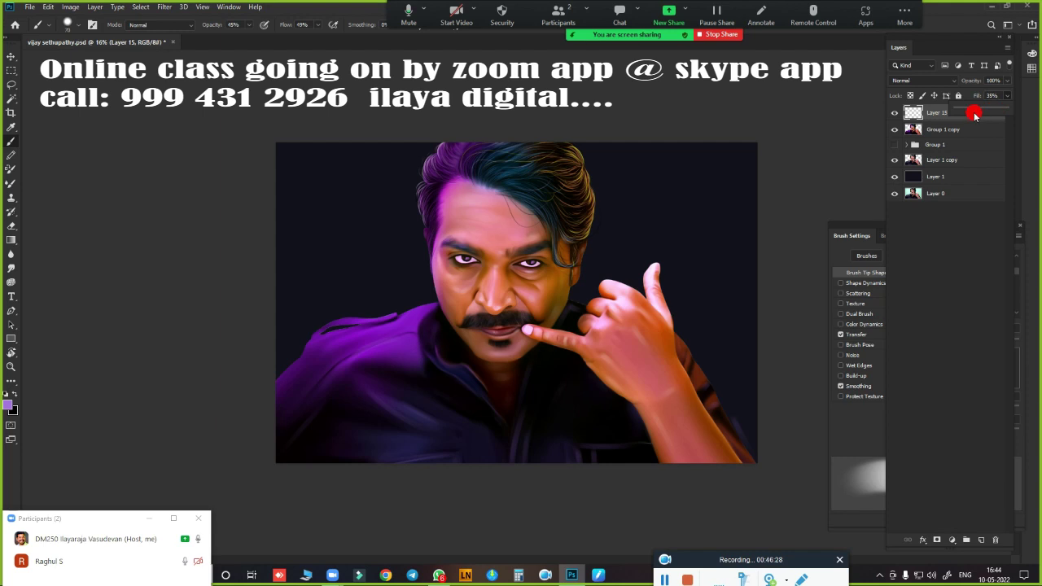
left_click_drag(1000, 115, 1001, 116)
left_click(983, 539)
Zoom in closely on the eyes for further painting
scroll(502, 337, "up", 2)
scroll(535, 356, "up", 2)
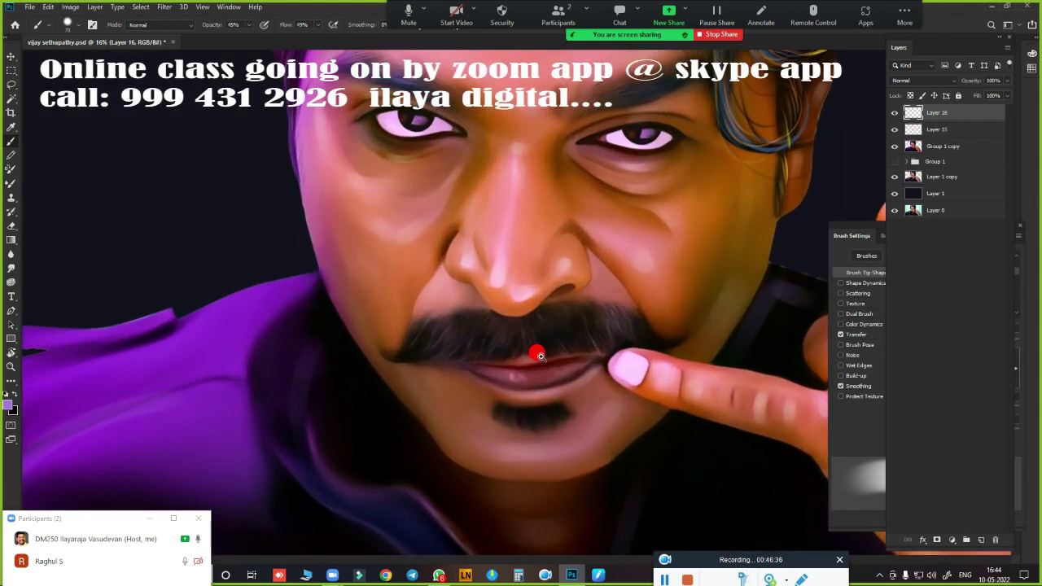
scroll(516, 295, "up", 2)
scroll(499, 418, "up", 2)
scroll(497, 417, "up", 1)
scroll(477, 372, "up", 1)
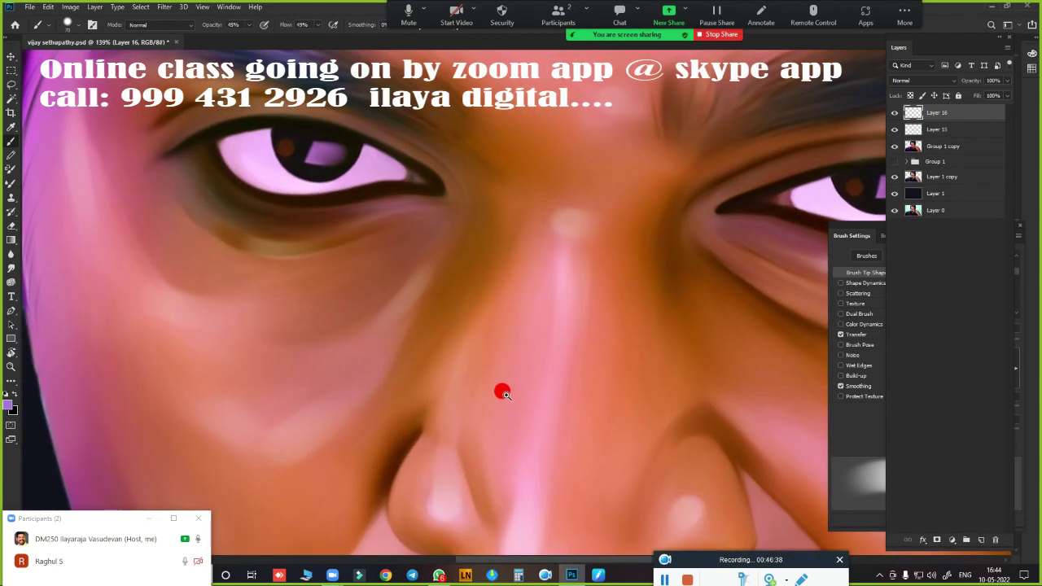
scroll(500, 388, "up", 1)
scroll(431, 432, "up", 1)
scroll(432, 404, "down", 1)
scroll(456, 412, "down", 1)
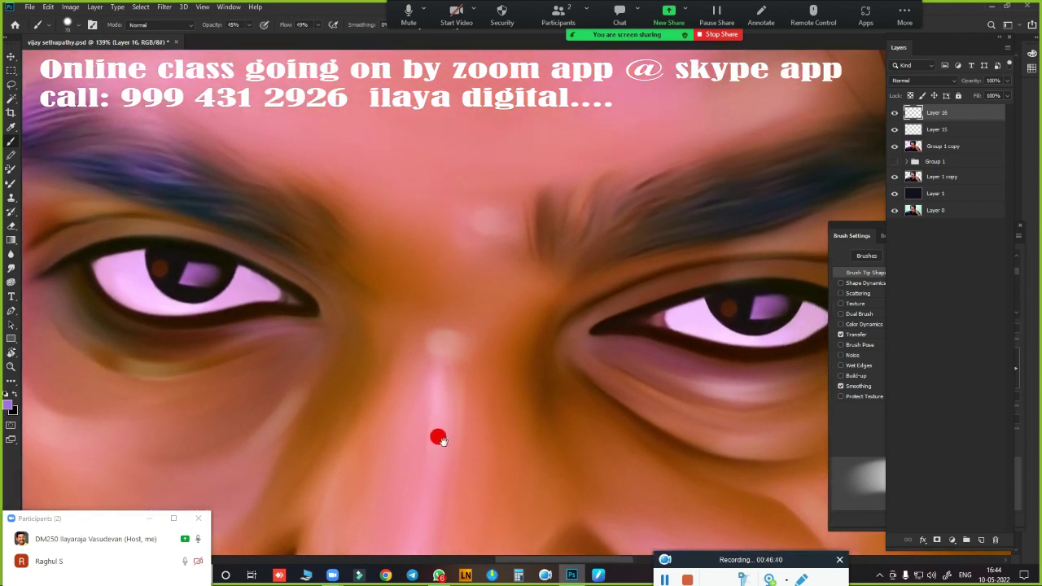
scroll(467, 414, "down", 1)
scroll(440, 428, "up", 1)
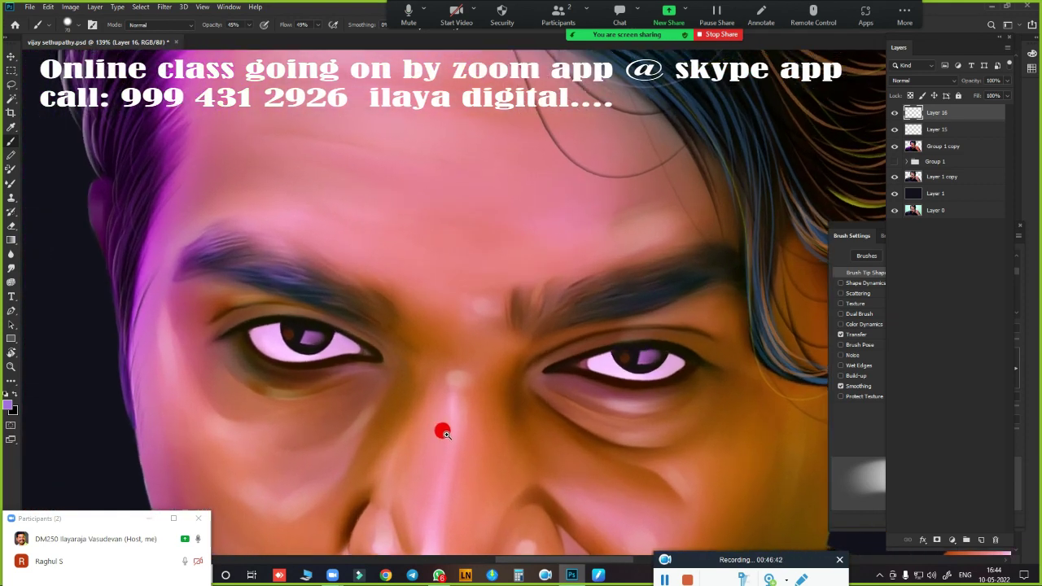
scroll(444, 431, "up", 1)
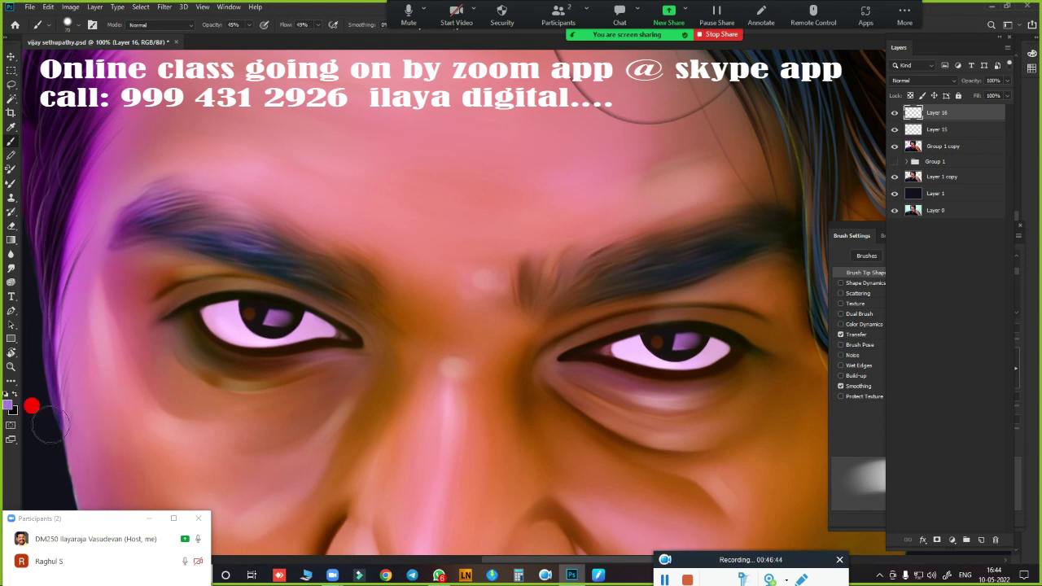
Set the foreground colour to bright yellow-green #d7f006
left_click(8, 406)
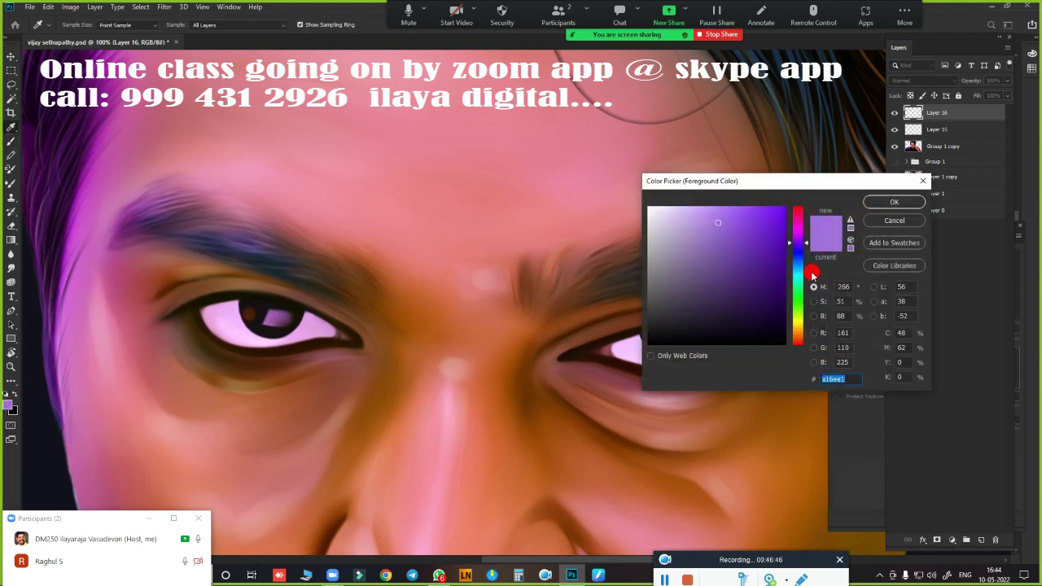
left_click_drag(798, 276, 798, 319)
left_click_drag(774, 223, 782, 215)
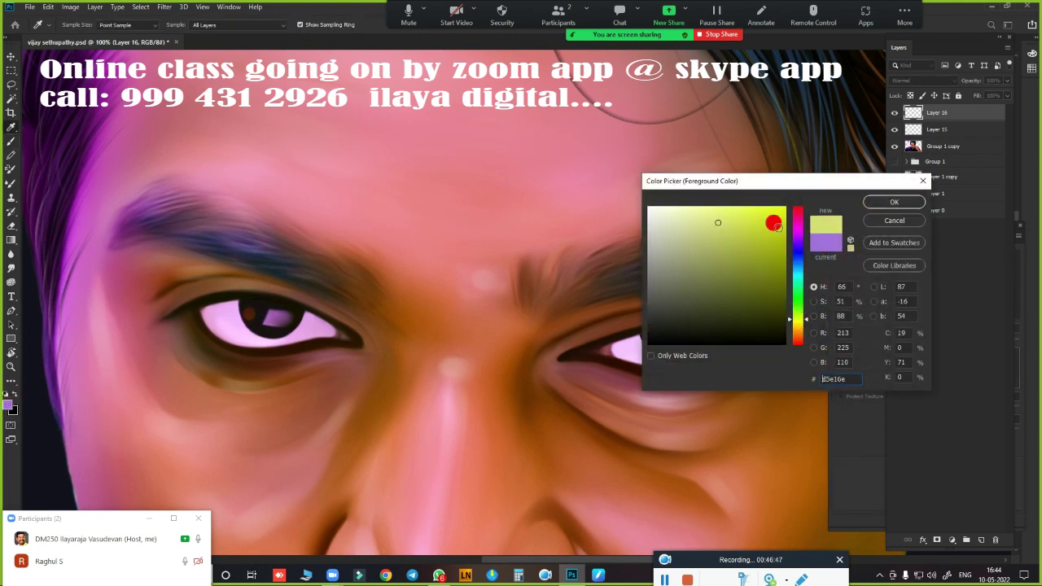
left_click(883, 205)
Set the brush's Shape Dynamics Size Control to Pen Pressure
right_click(380, 349)
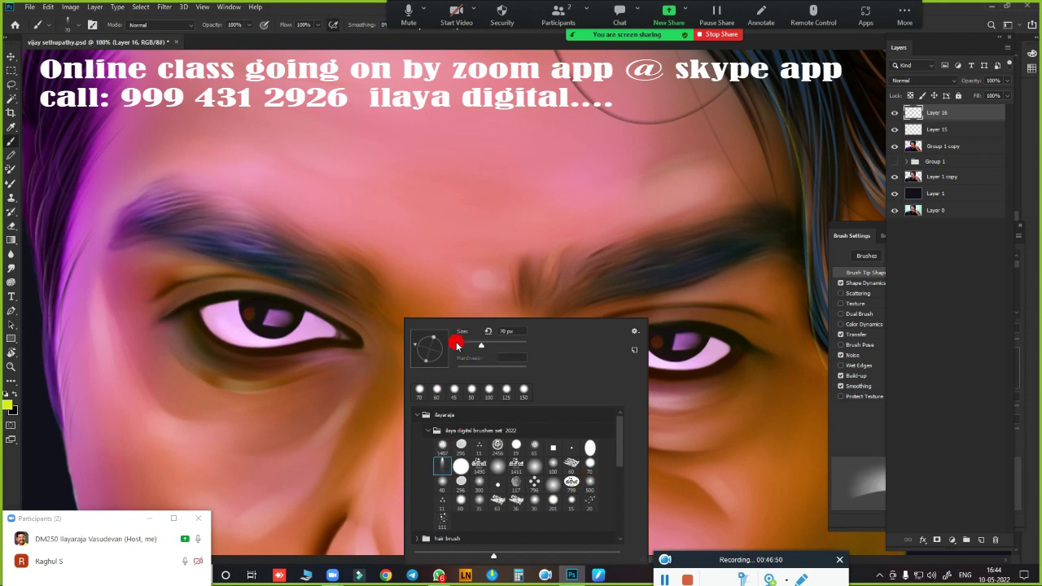
key("Escape")
scroll(358, 378, "up", 5)
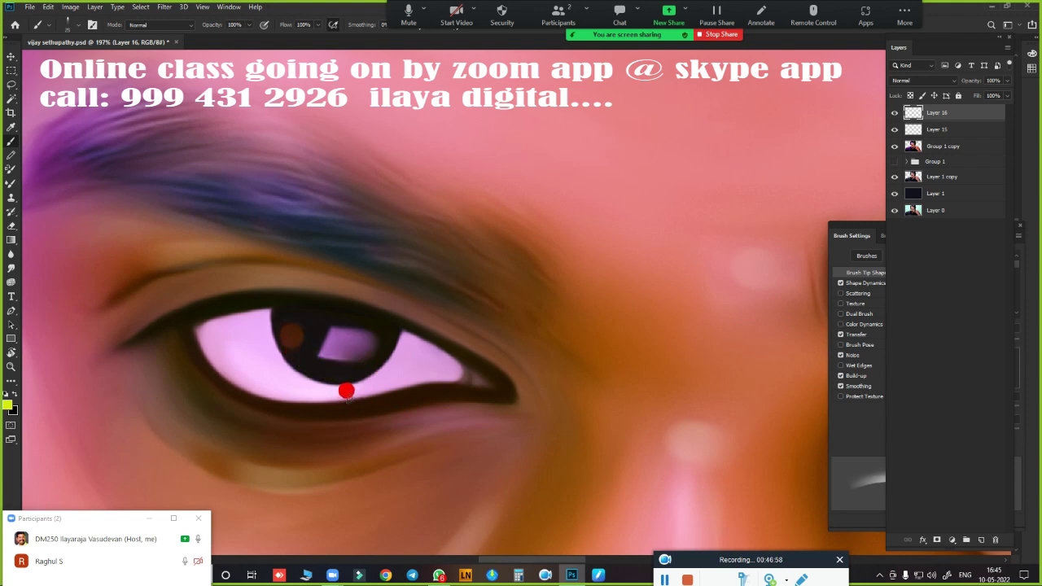
left_click(874, 282)
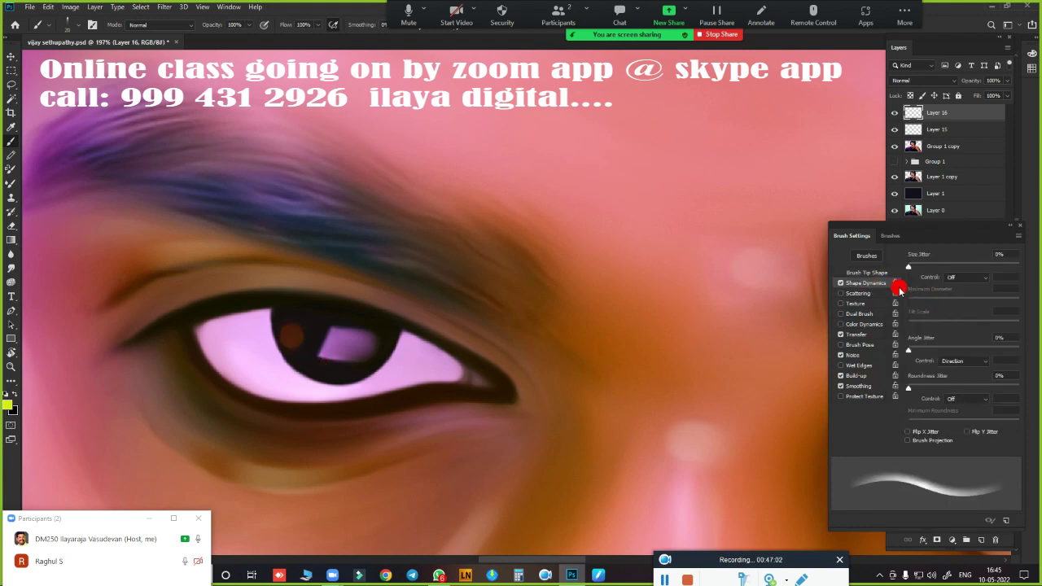
left_click(957, 282)
left_click(957, 298)
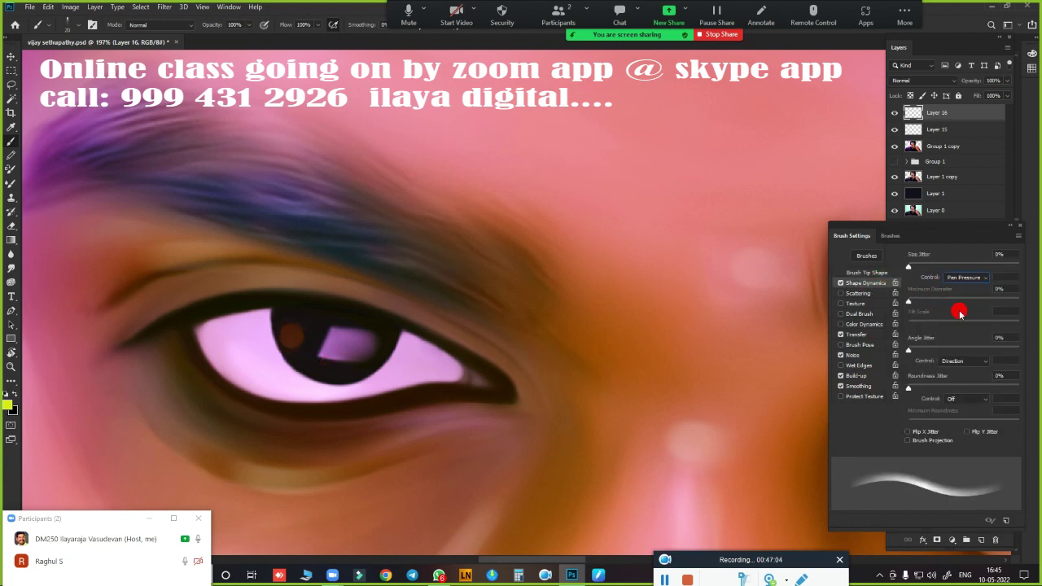
Brush a yellow-green glint curving along the lower iris under the pupil, then zoom out
left_click_drag(296, 356, 359, 366)
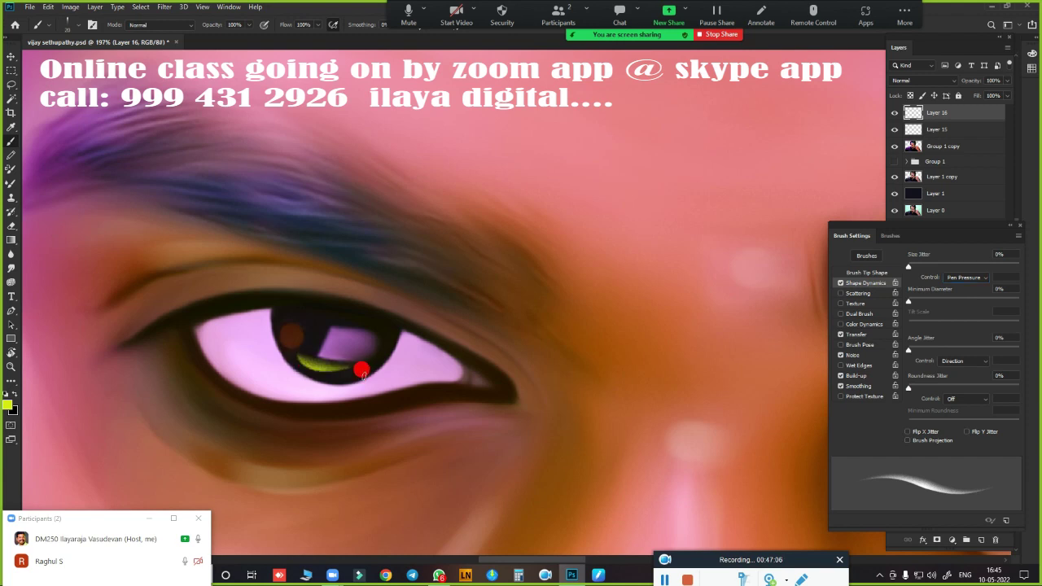
key("ctrl+z")
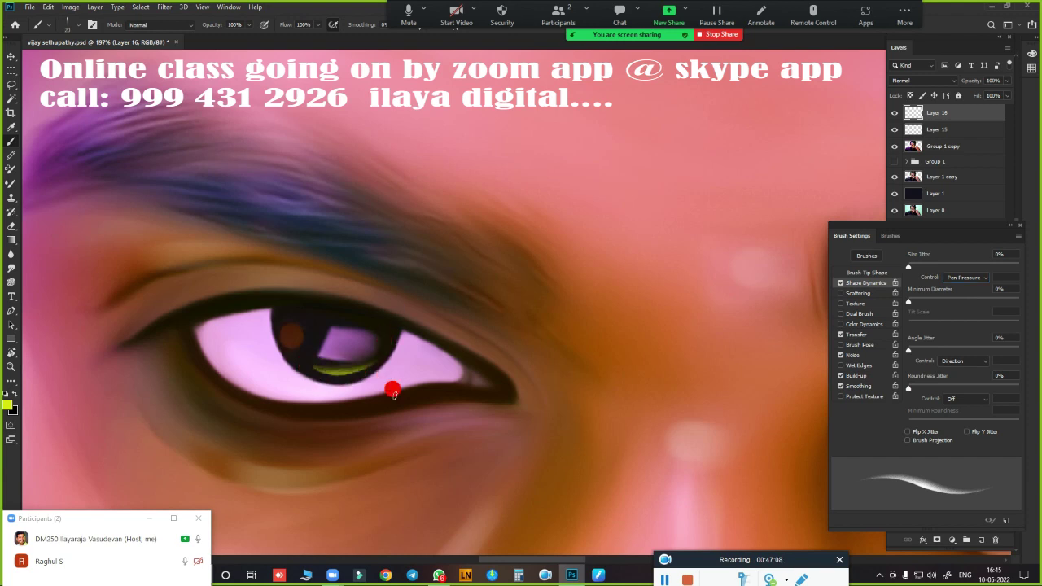
key("ctrl+minus")
key("ctrl+minus")
key("ctrl+minus")
scroll(423, 423, "up", 1)
scroll(700, 434, "up", 1)
scroll(594, 402, "up", 1)
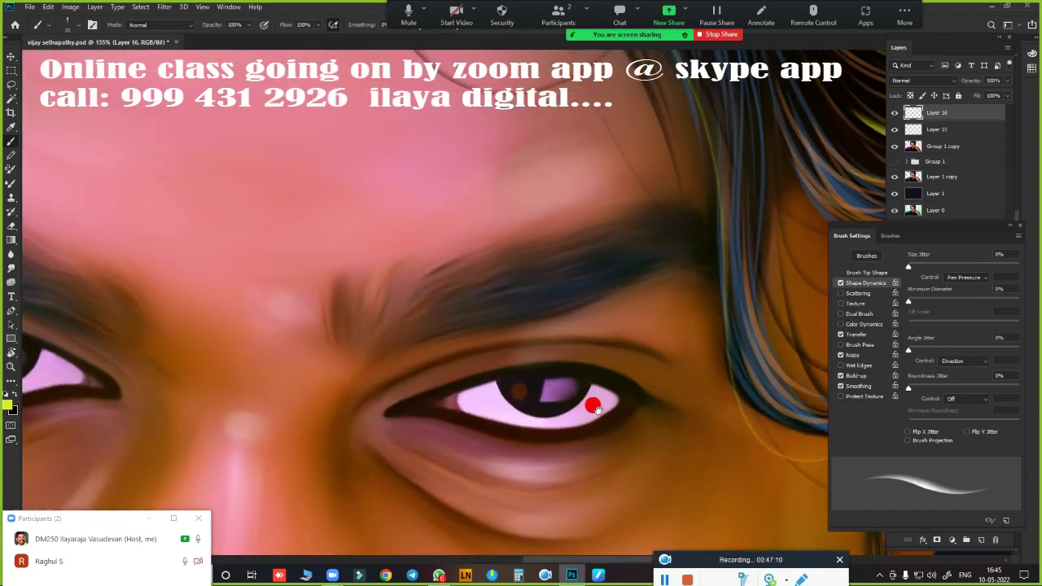
scroll(574, 426, "down", 3)
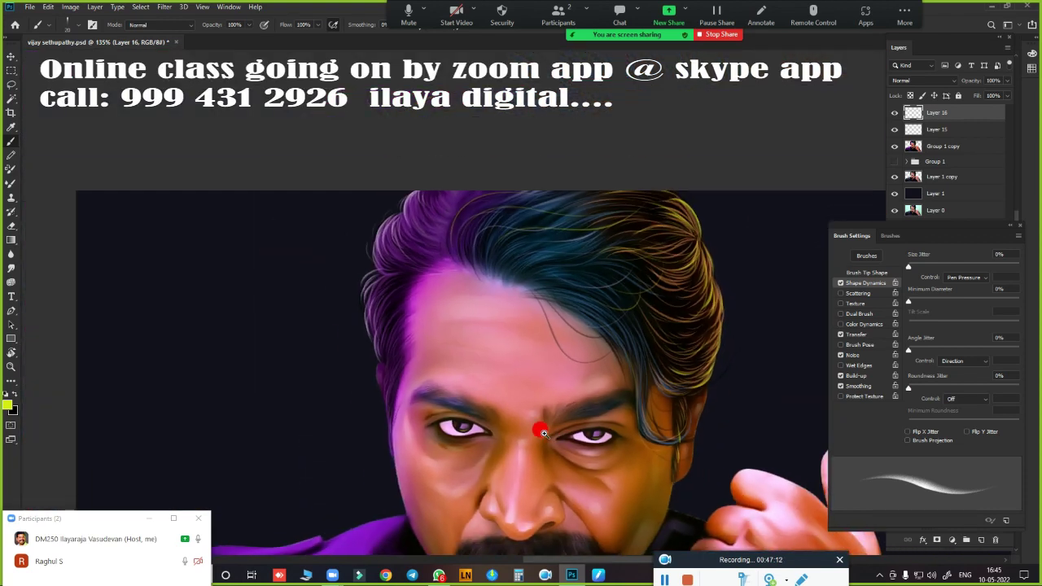
scroll(608, 462, "down", 1)
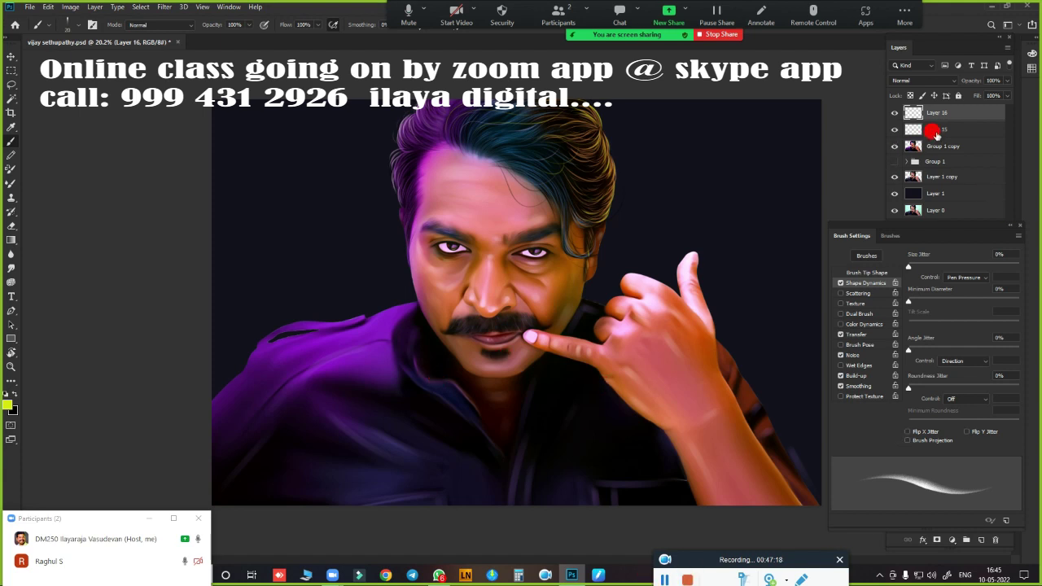
Merge Layer 16, Layer 15 and Group 1 copy into a single Layer 16
left_click(936, 134)
left_click(938, 149, "shift")
key("ctrl+e")
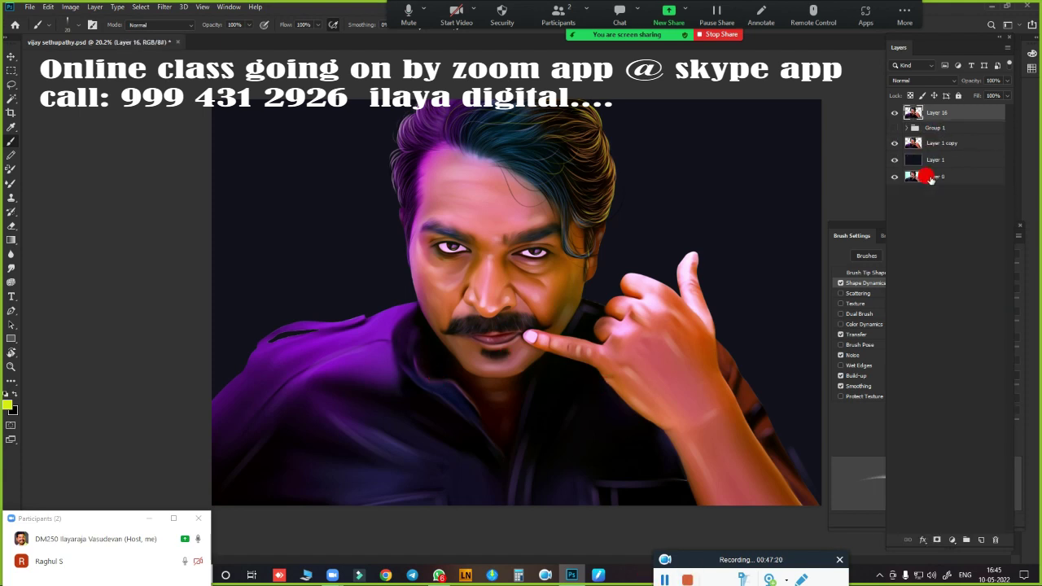
Toggle Layer 16's visibility to compare against the original photo, leaving it hidden
left_click(894, 113)
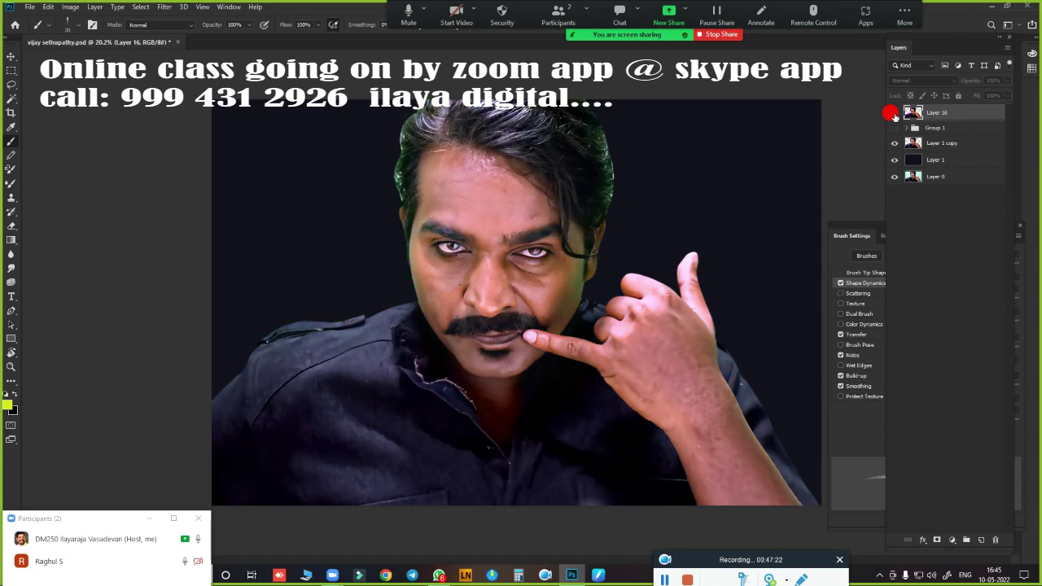
left_click(894, 113)
left_click(895, 113)
left_click(895, 113)
left_click(895, 113)
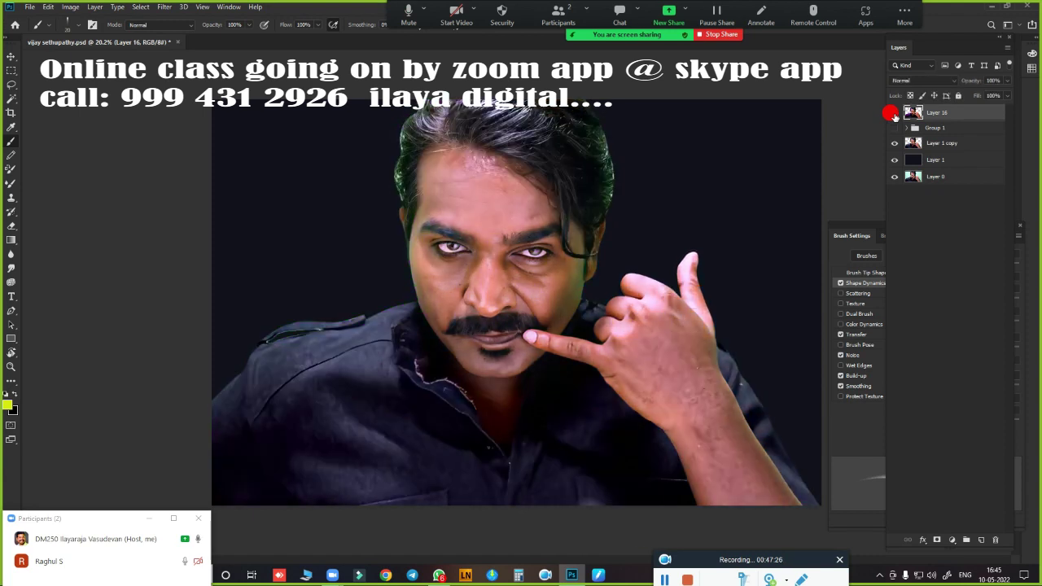